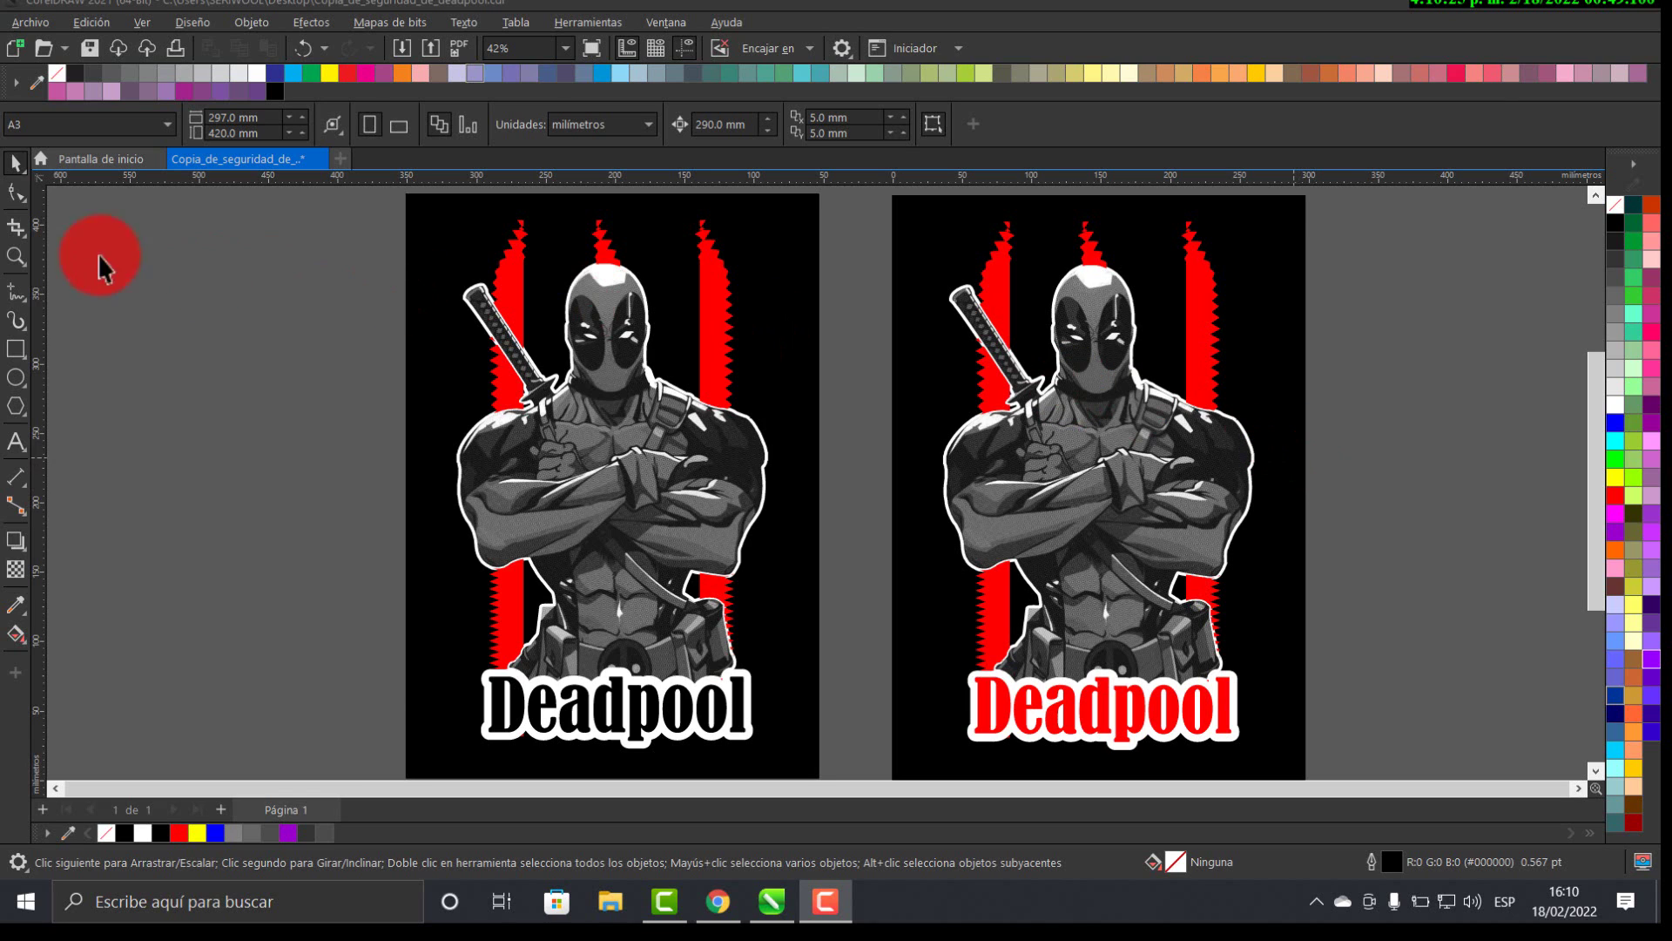
- Examine the halftone dots on the figure's head in the red-lettered design, including full screen, and compare it with the black-lettered design
left_click(16, 255)
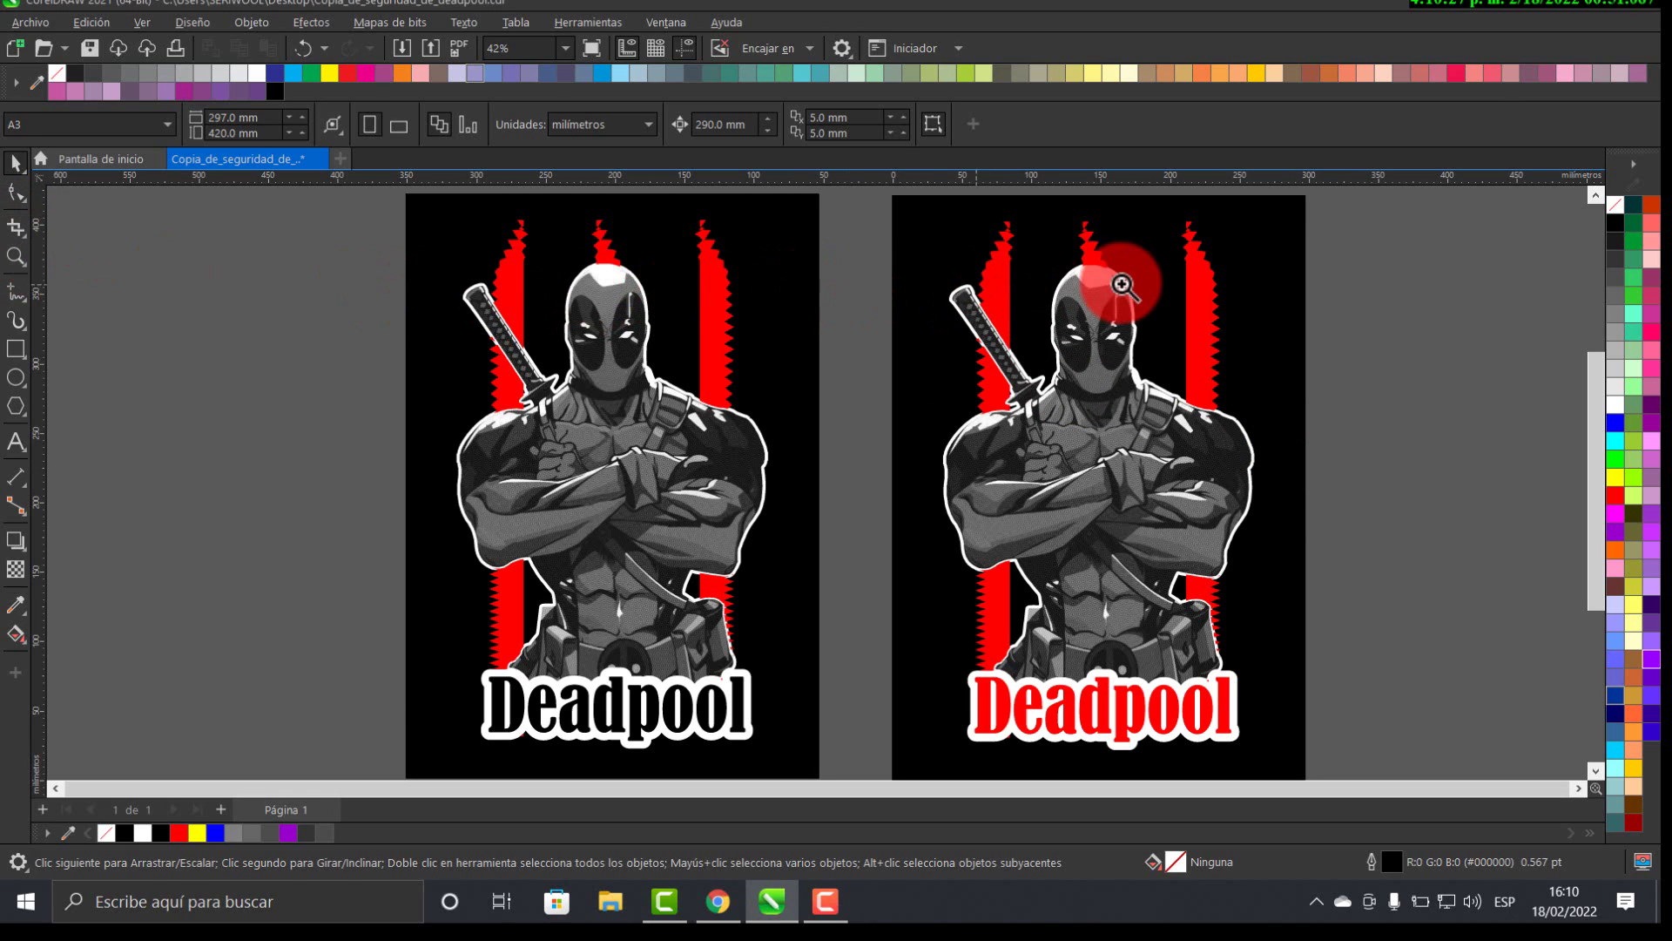
left_click_drag(1020, 244, 1201, 390)
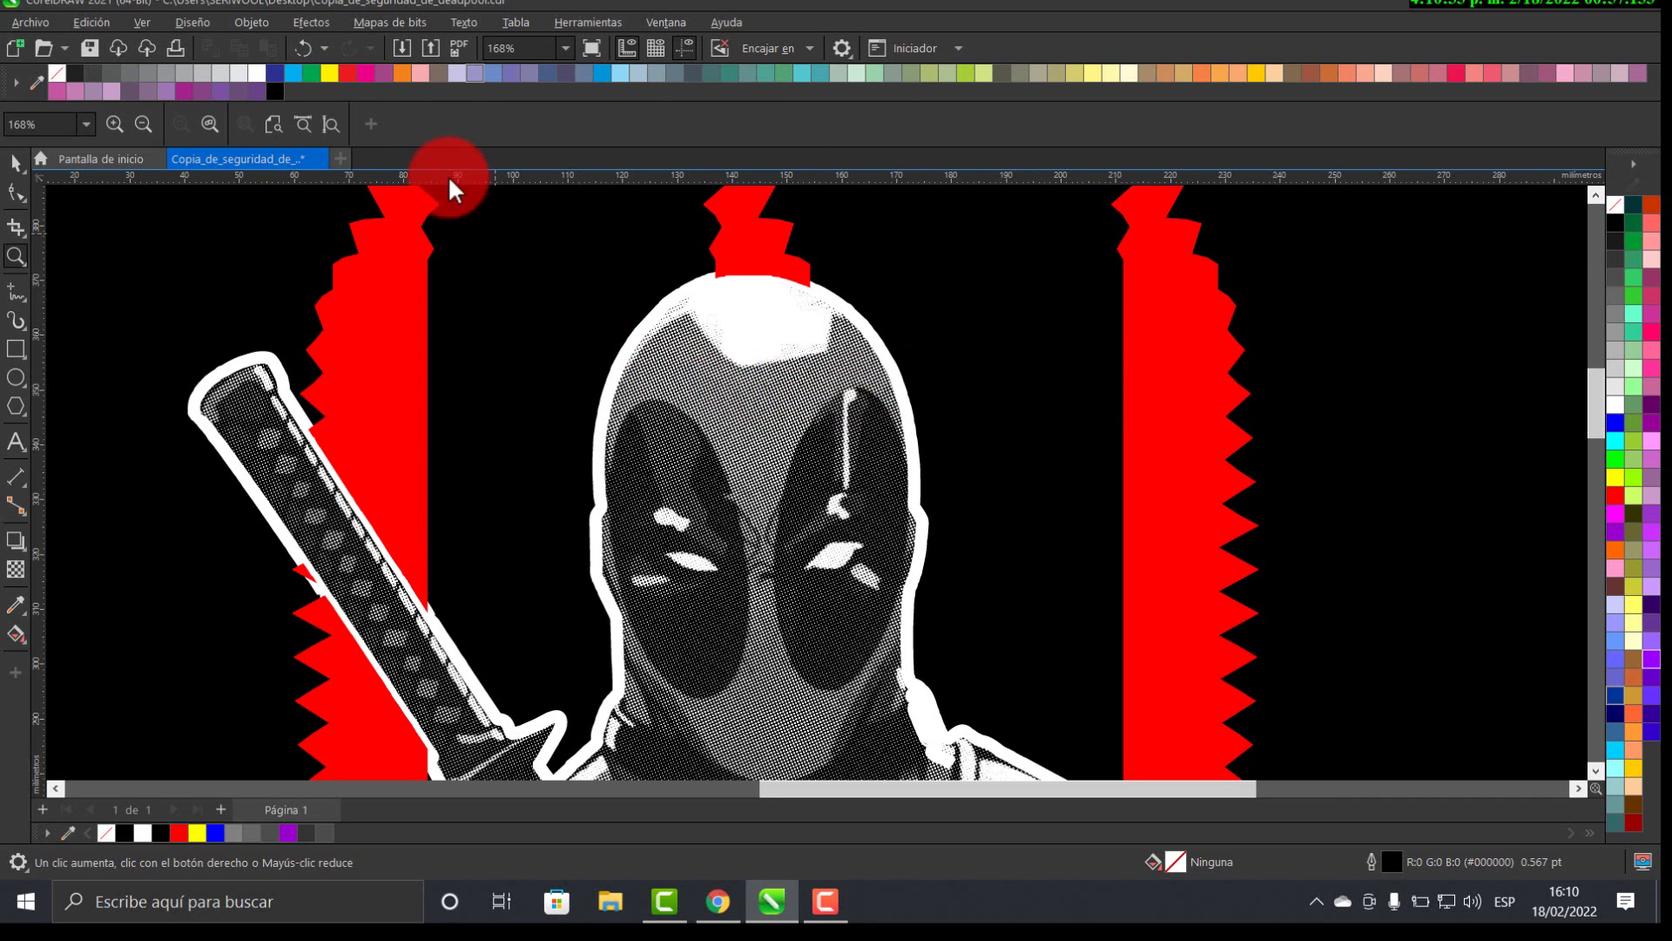
left_click(583, 48)
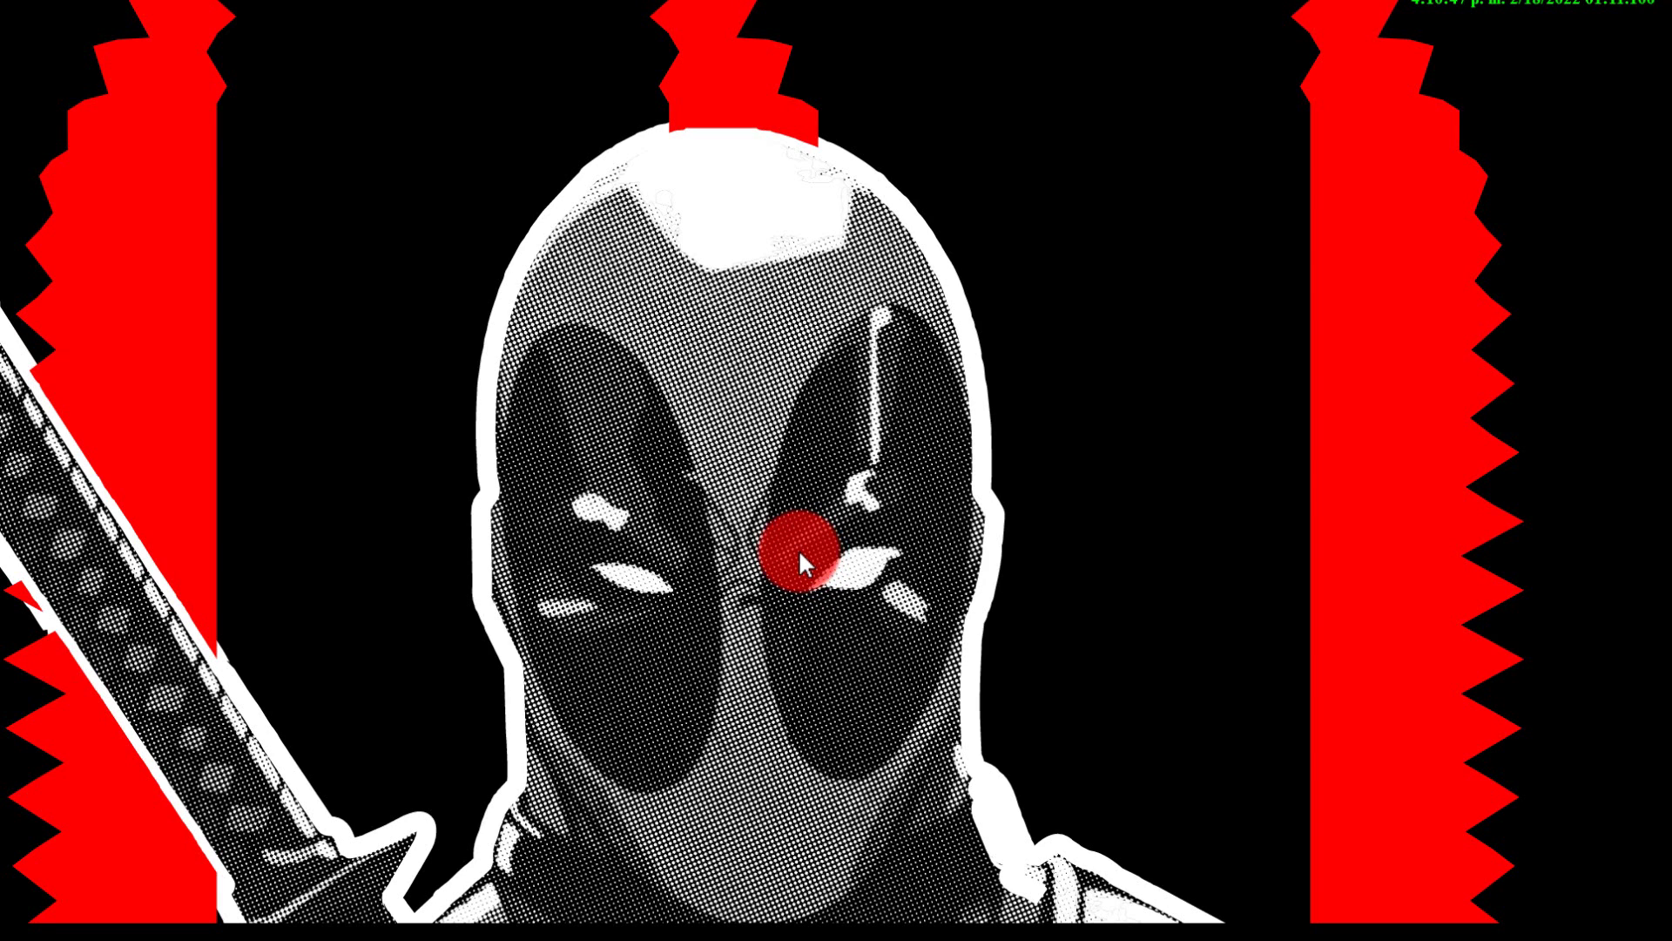
key("Escape")
right_click(839, 528)
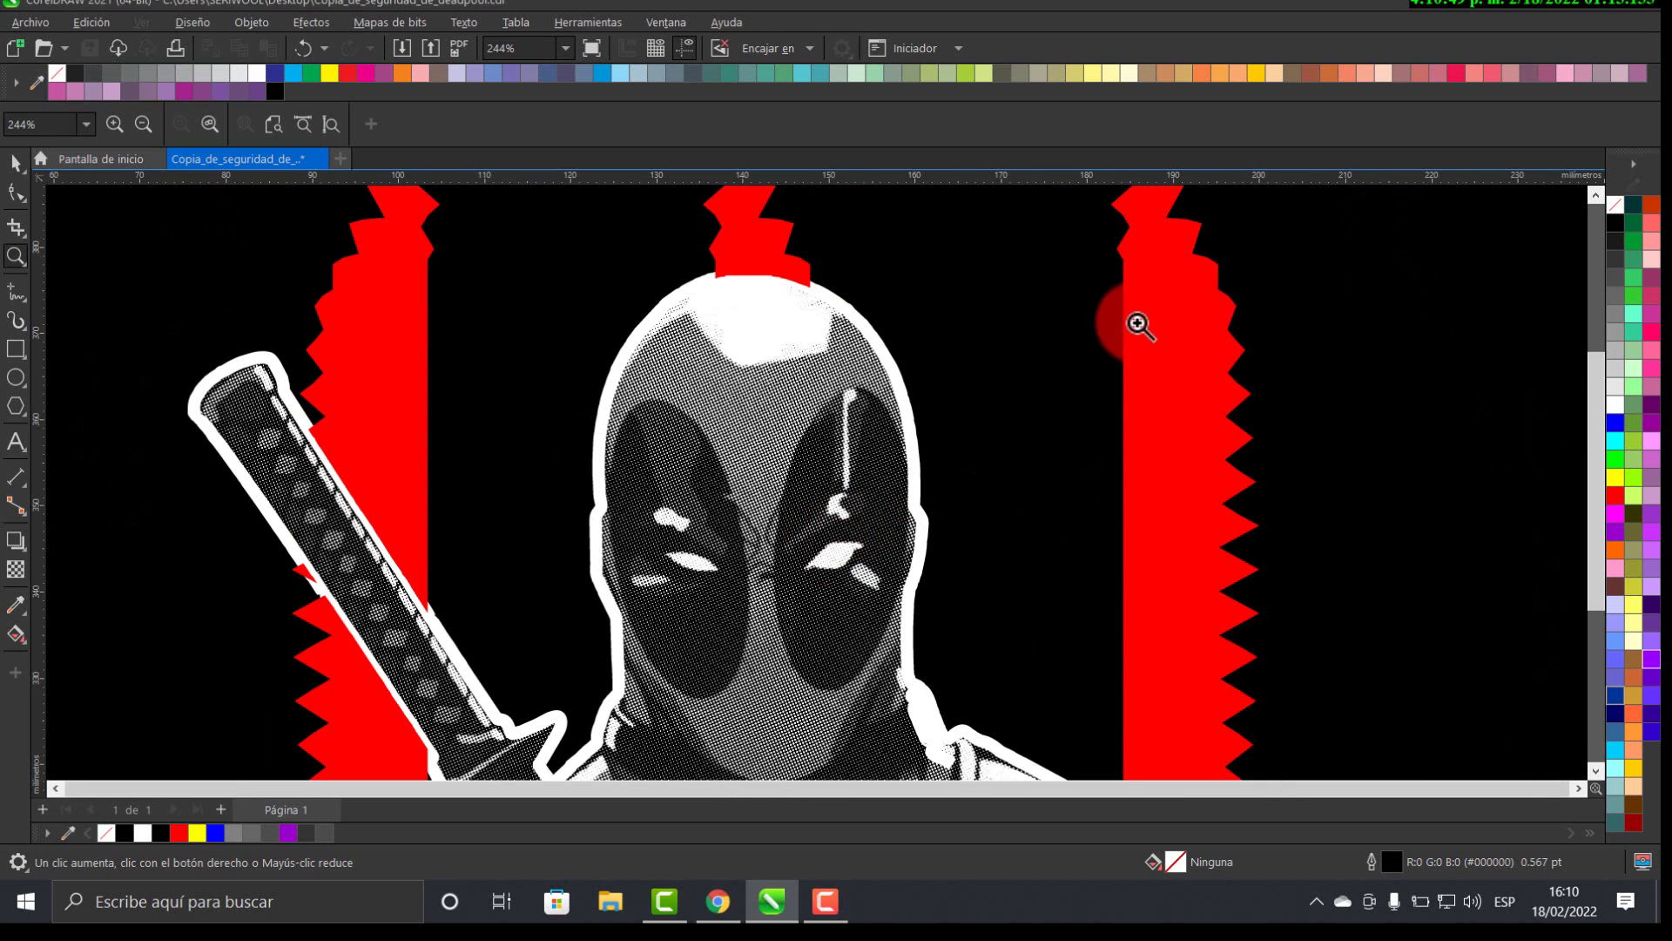
right_click(1131, 557)
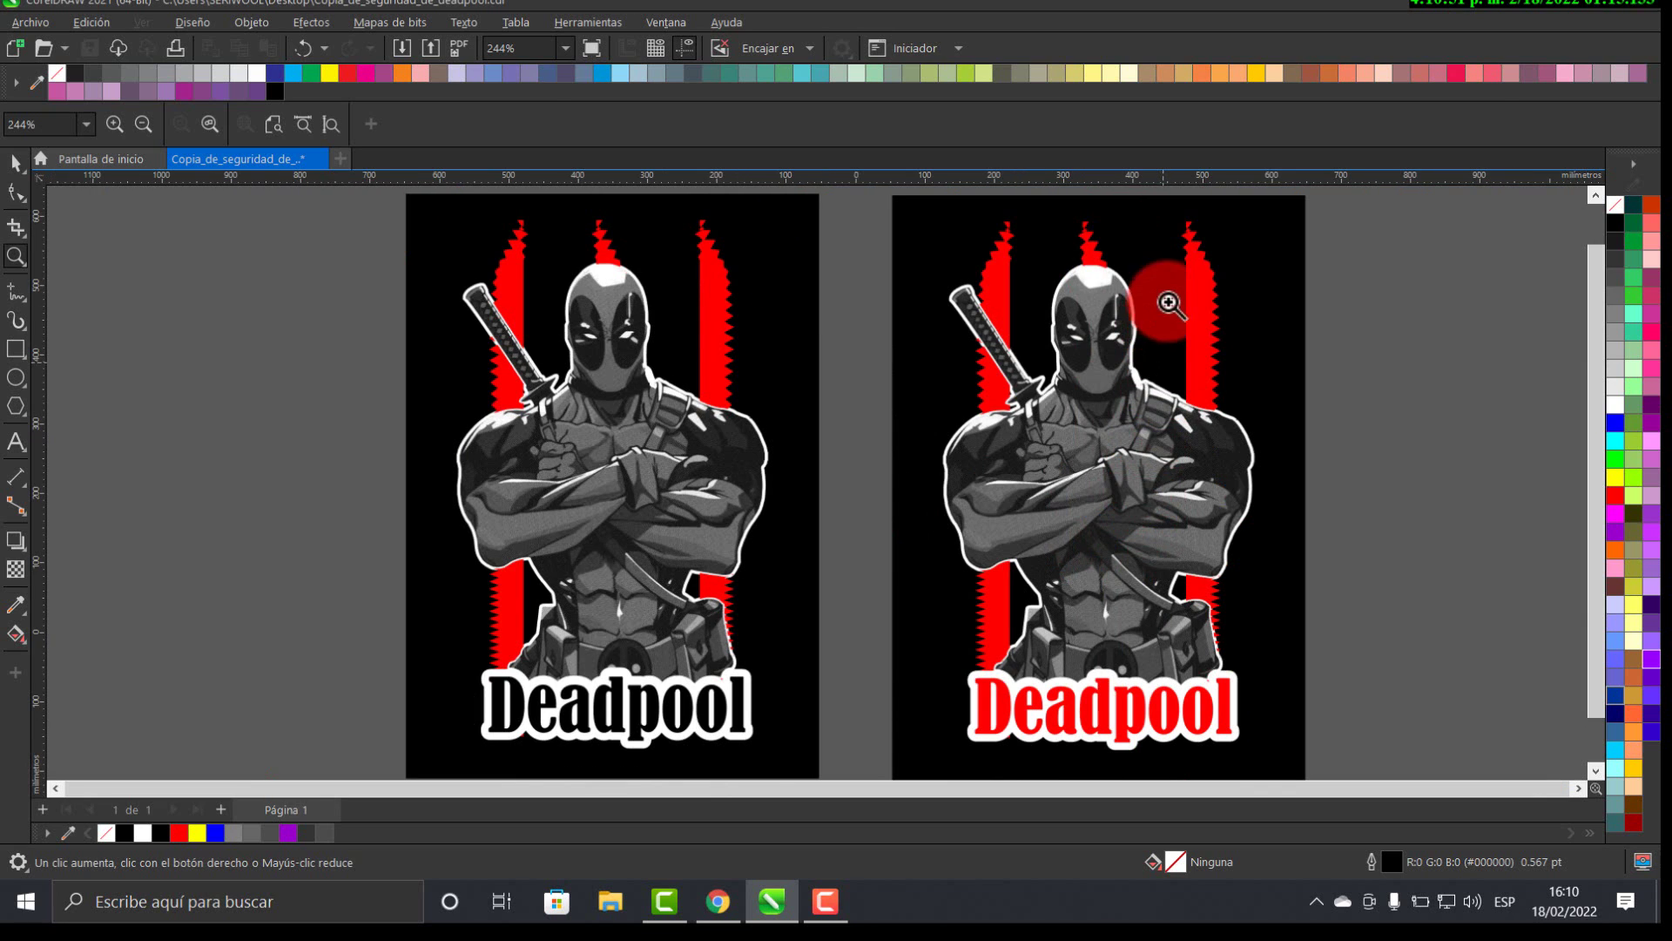
right_click(1195, 272)
right_click(1182, 407)
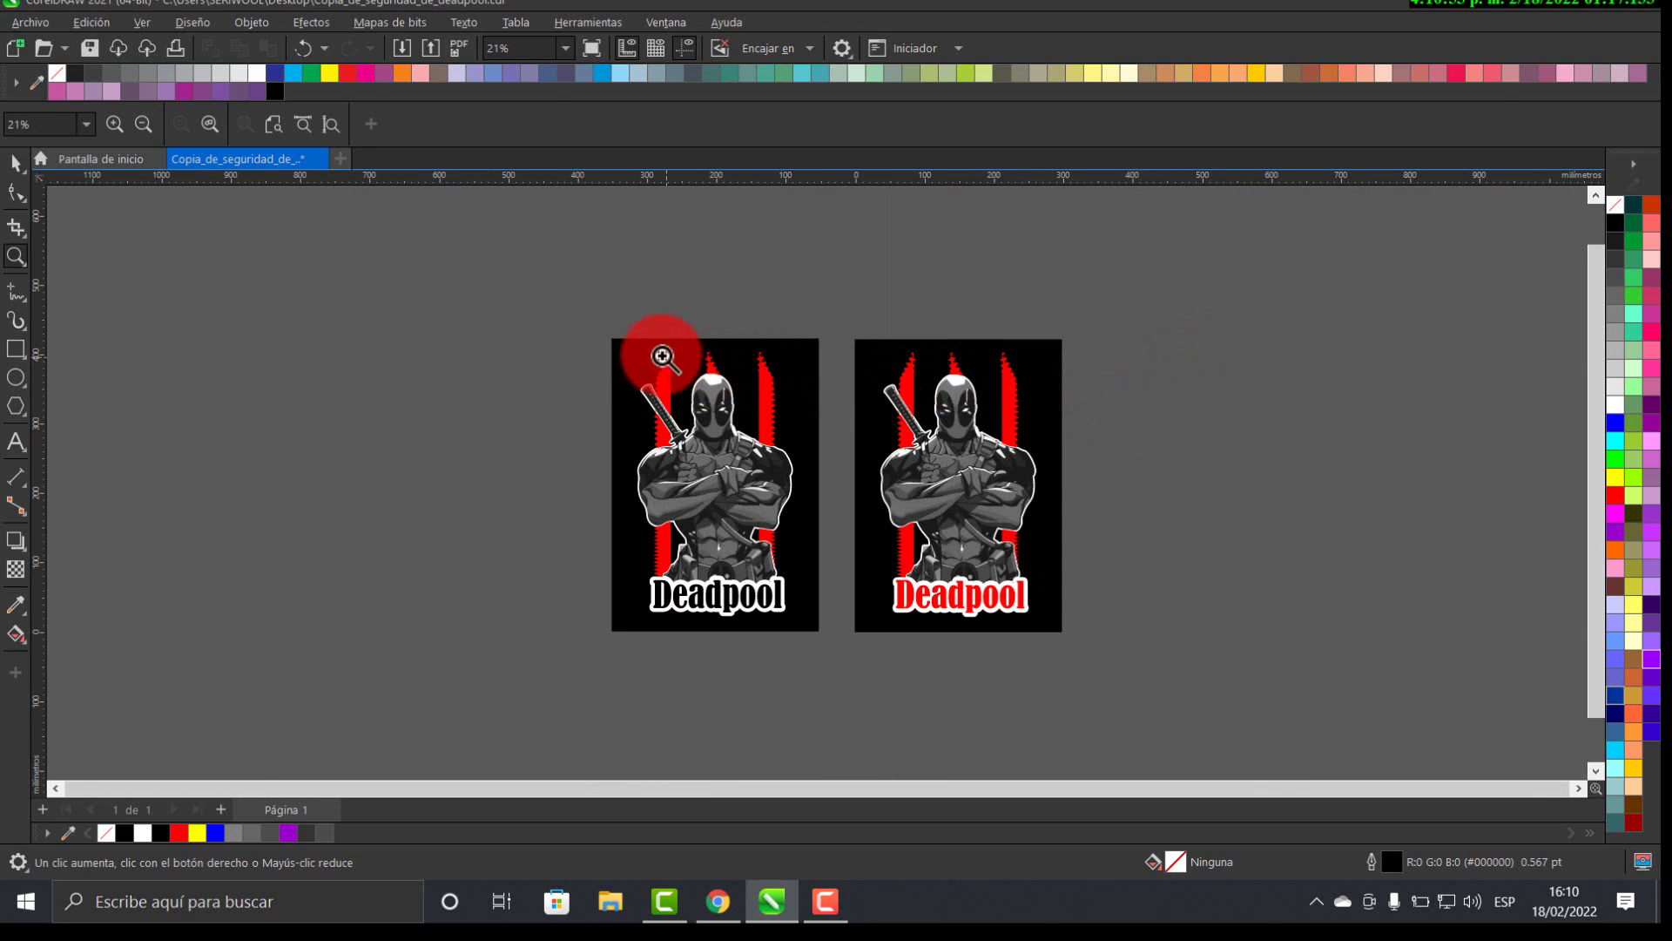
left_click_drag(591, 337, 1061, 639)
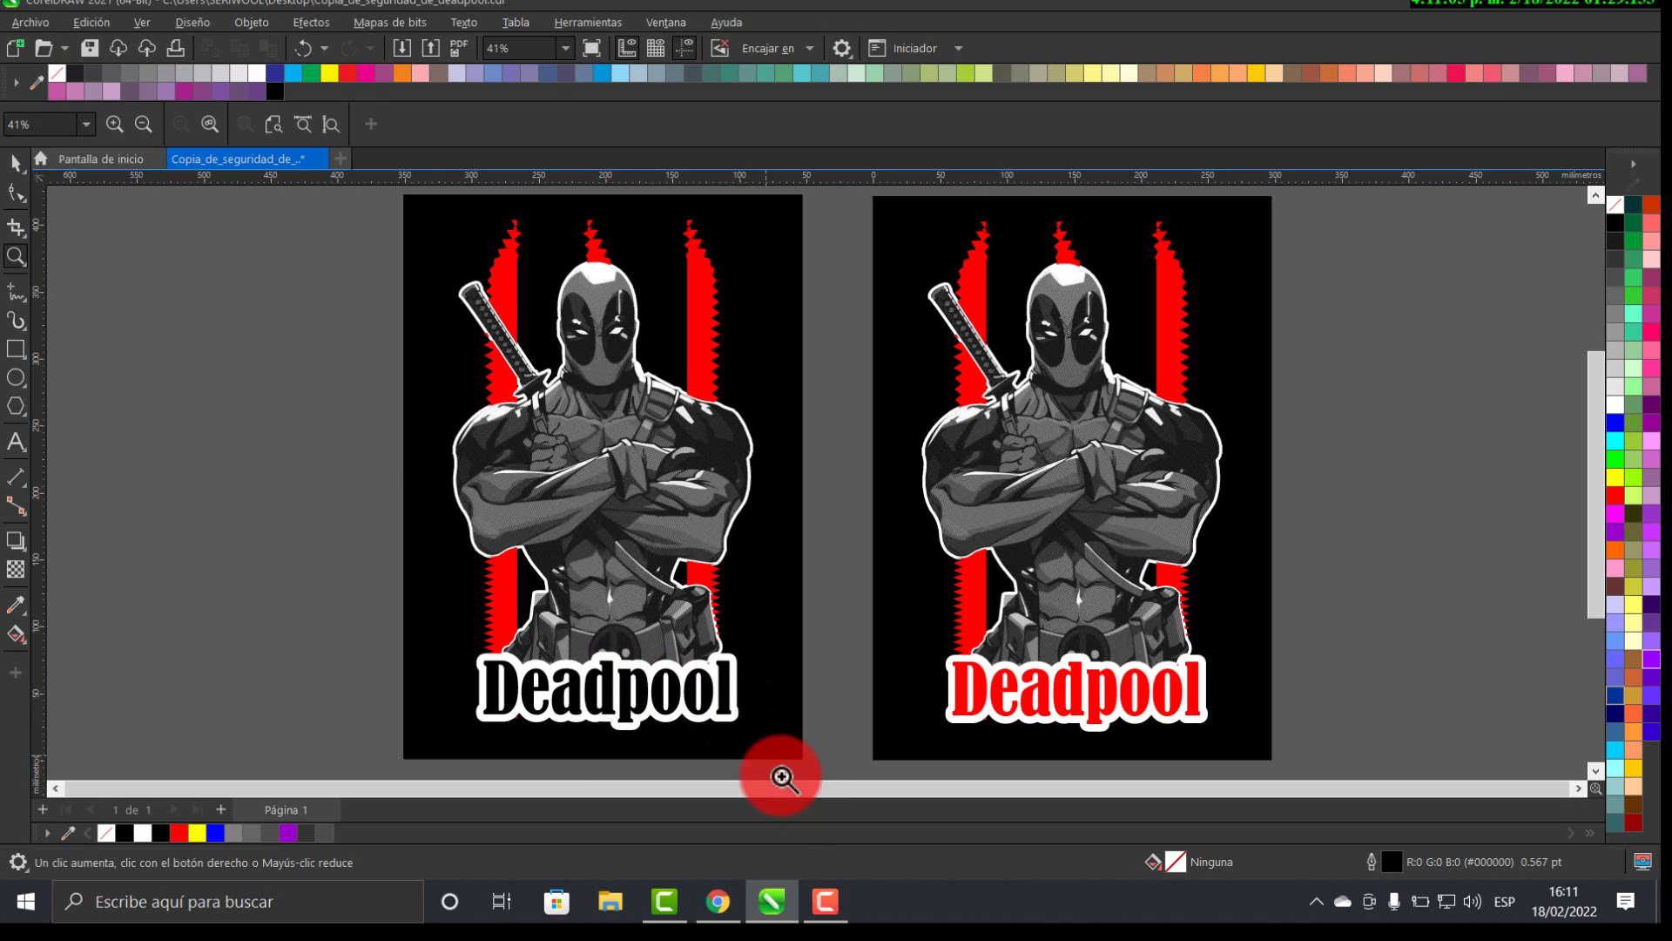
left_click(825, 900)
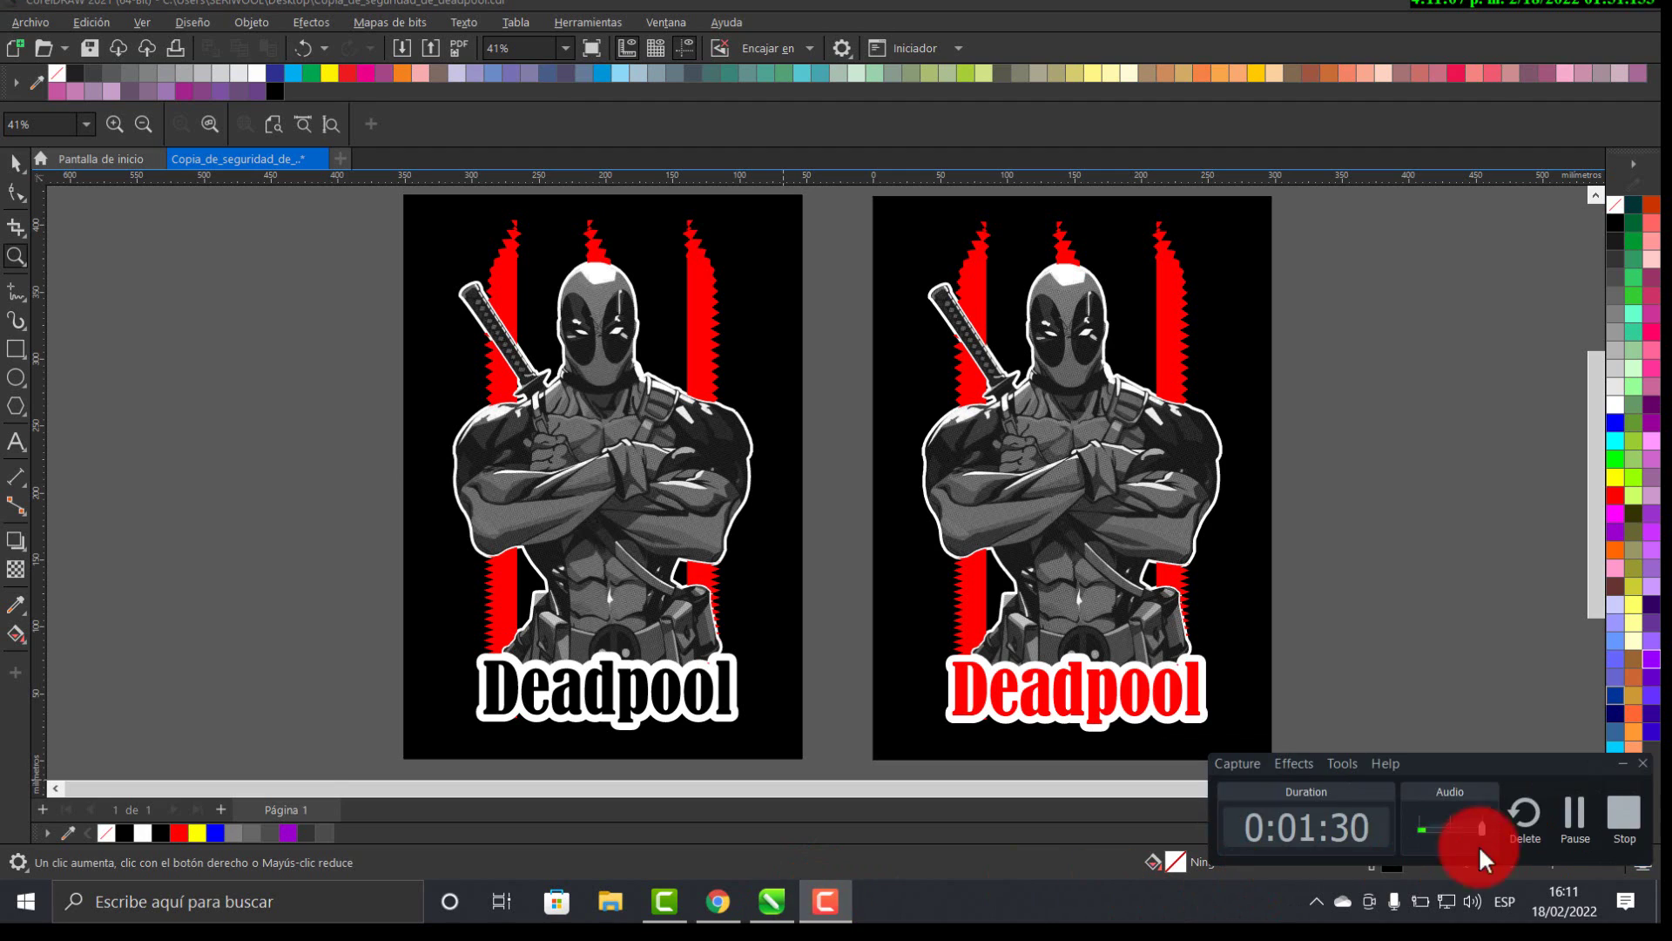
left_click(1575, 836)
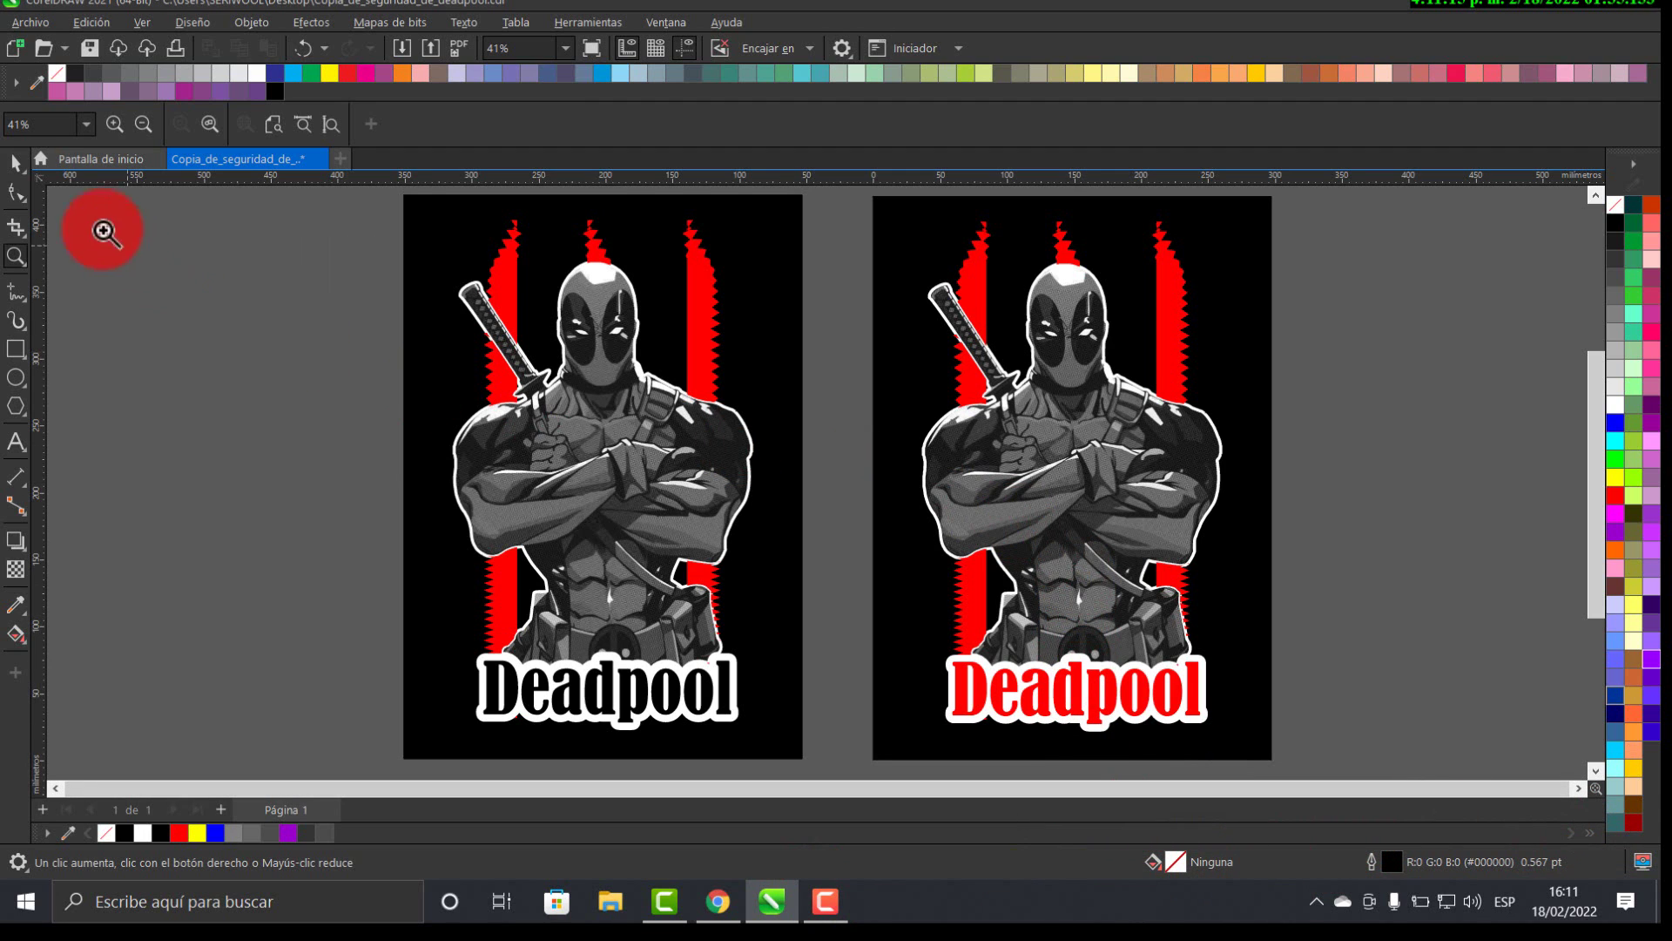
- Move the red stripes and lettering group of the red-lettered design off the page in two 290 mm nudges to the right
left_click(16, 164)
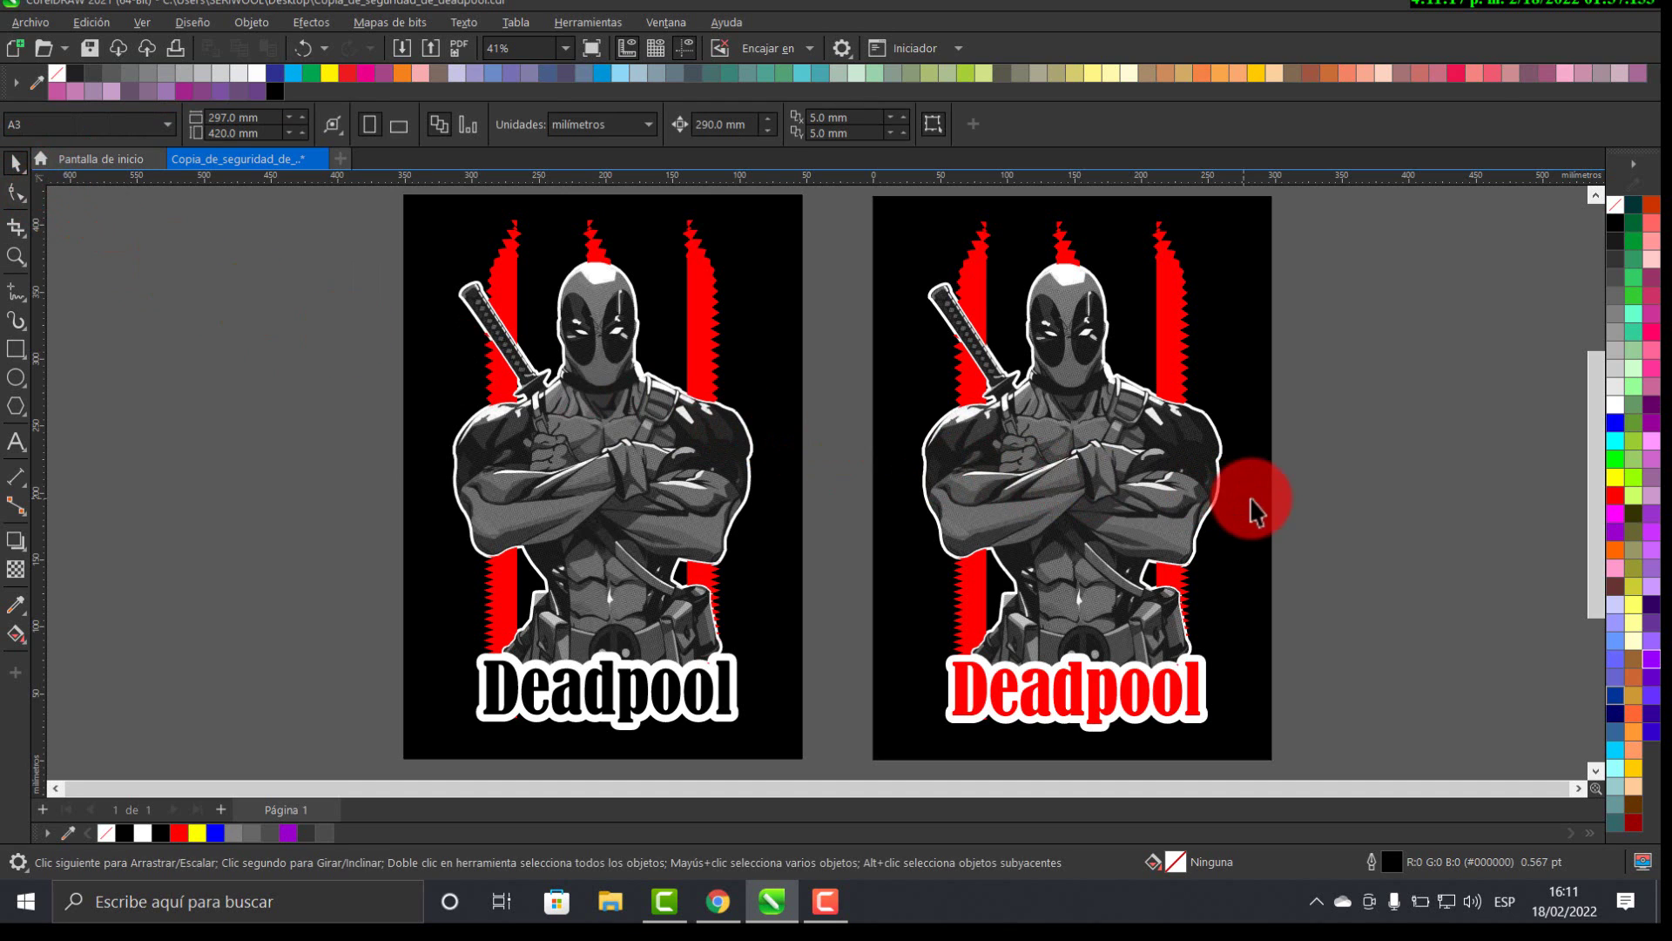
left_click_drag(1254, 512, 852, 501)
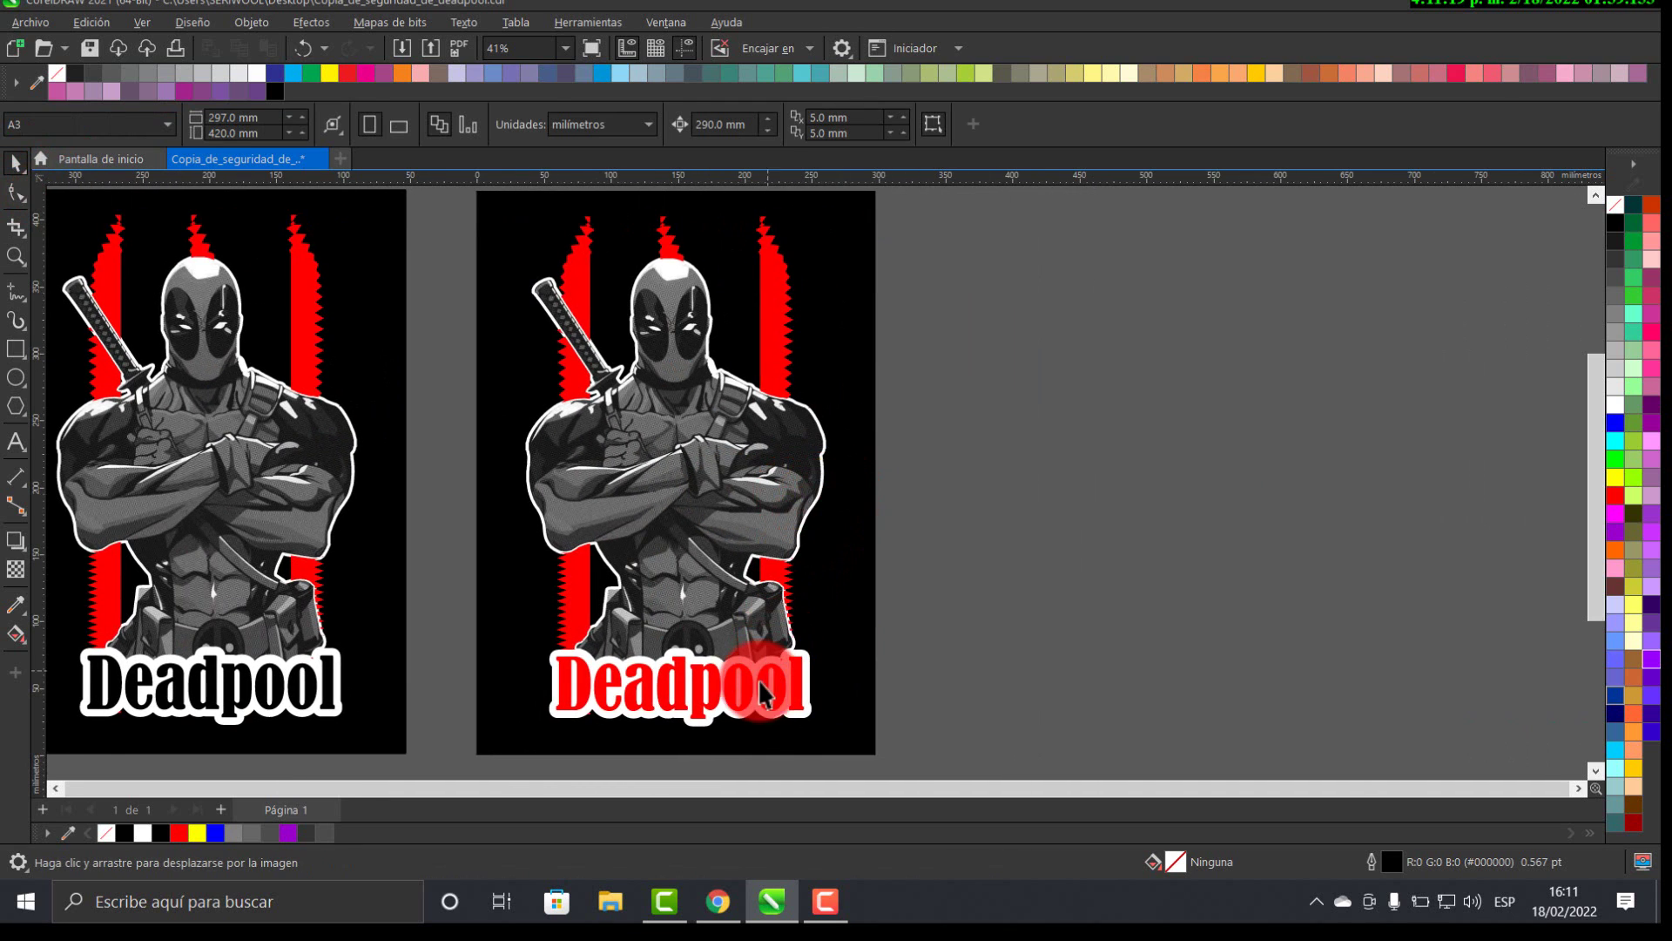
left_click(776, 336)
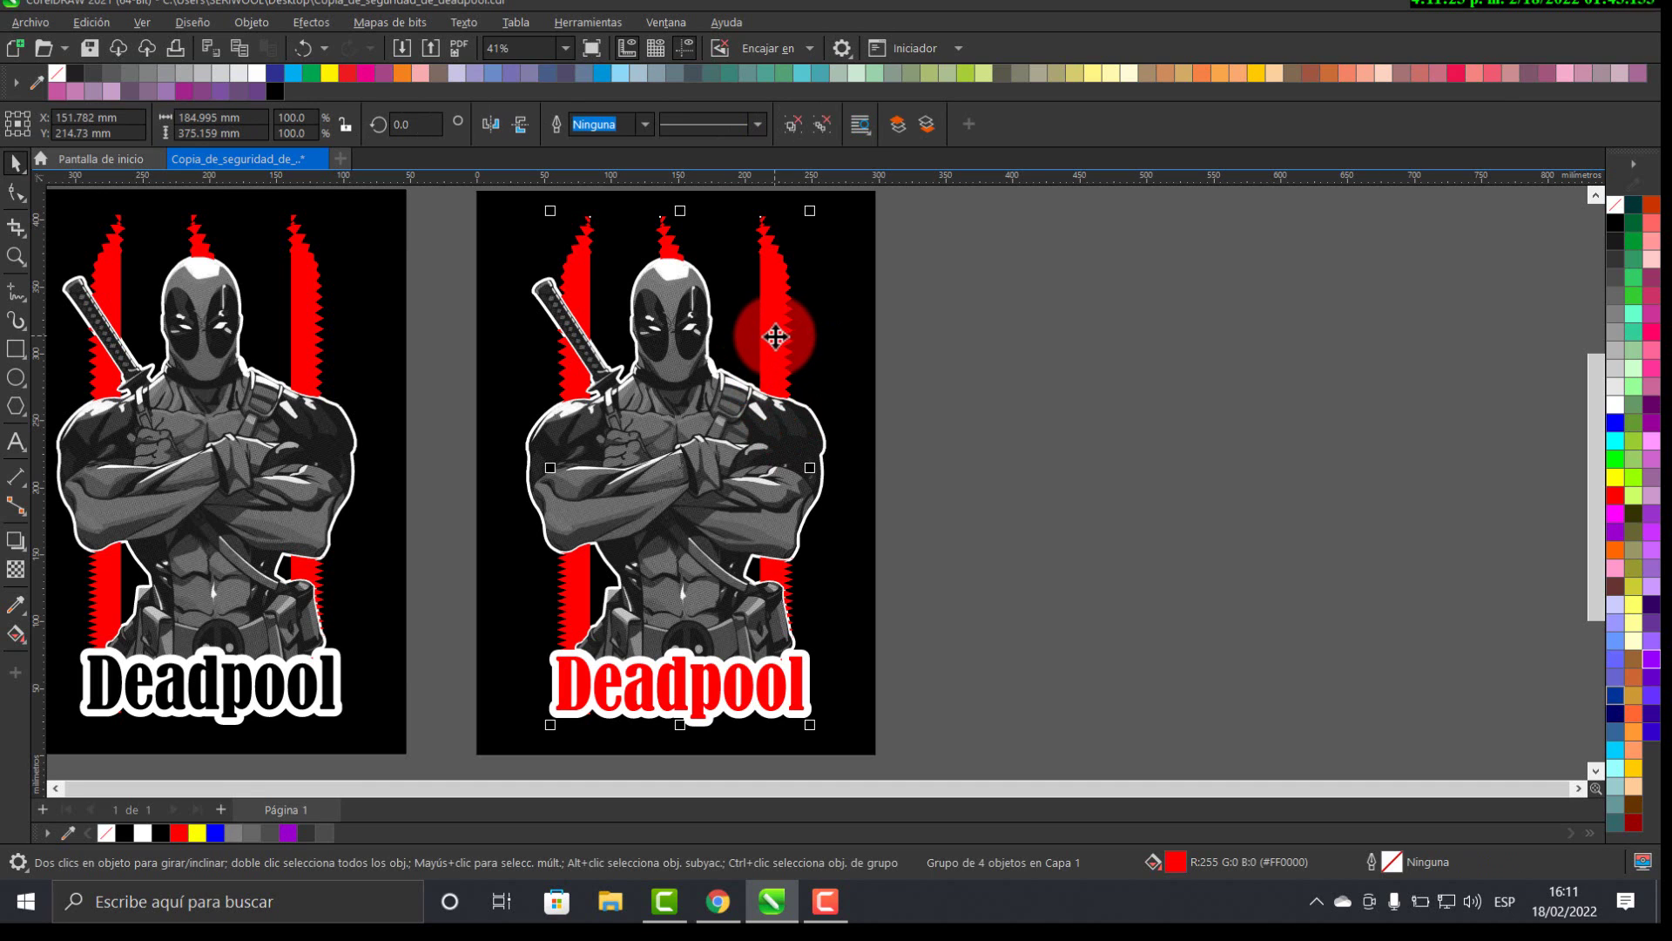
key("Right")
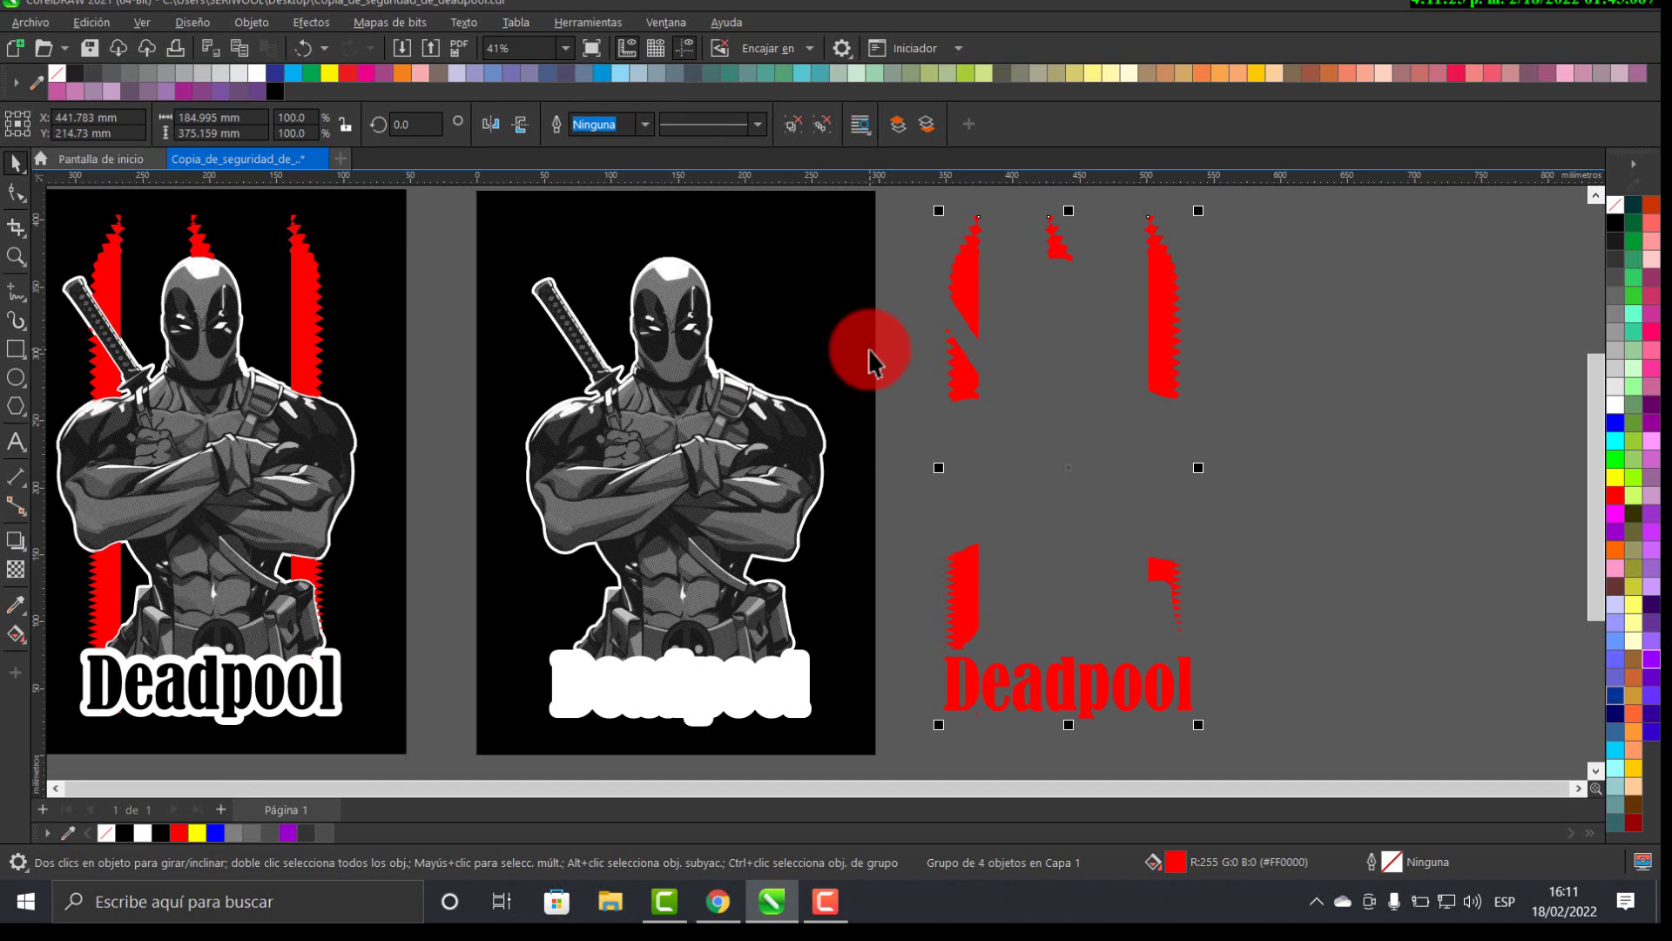
key("Right")
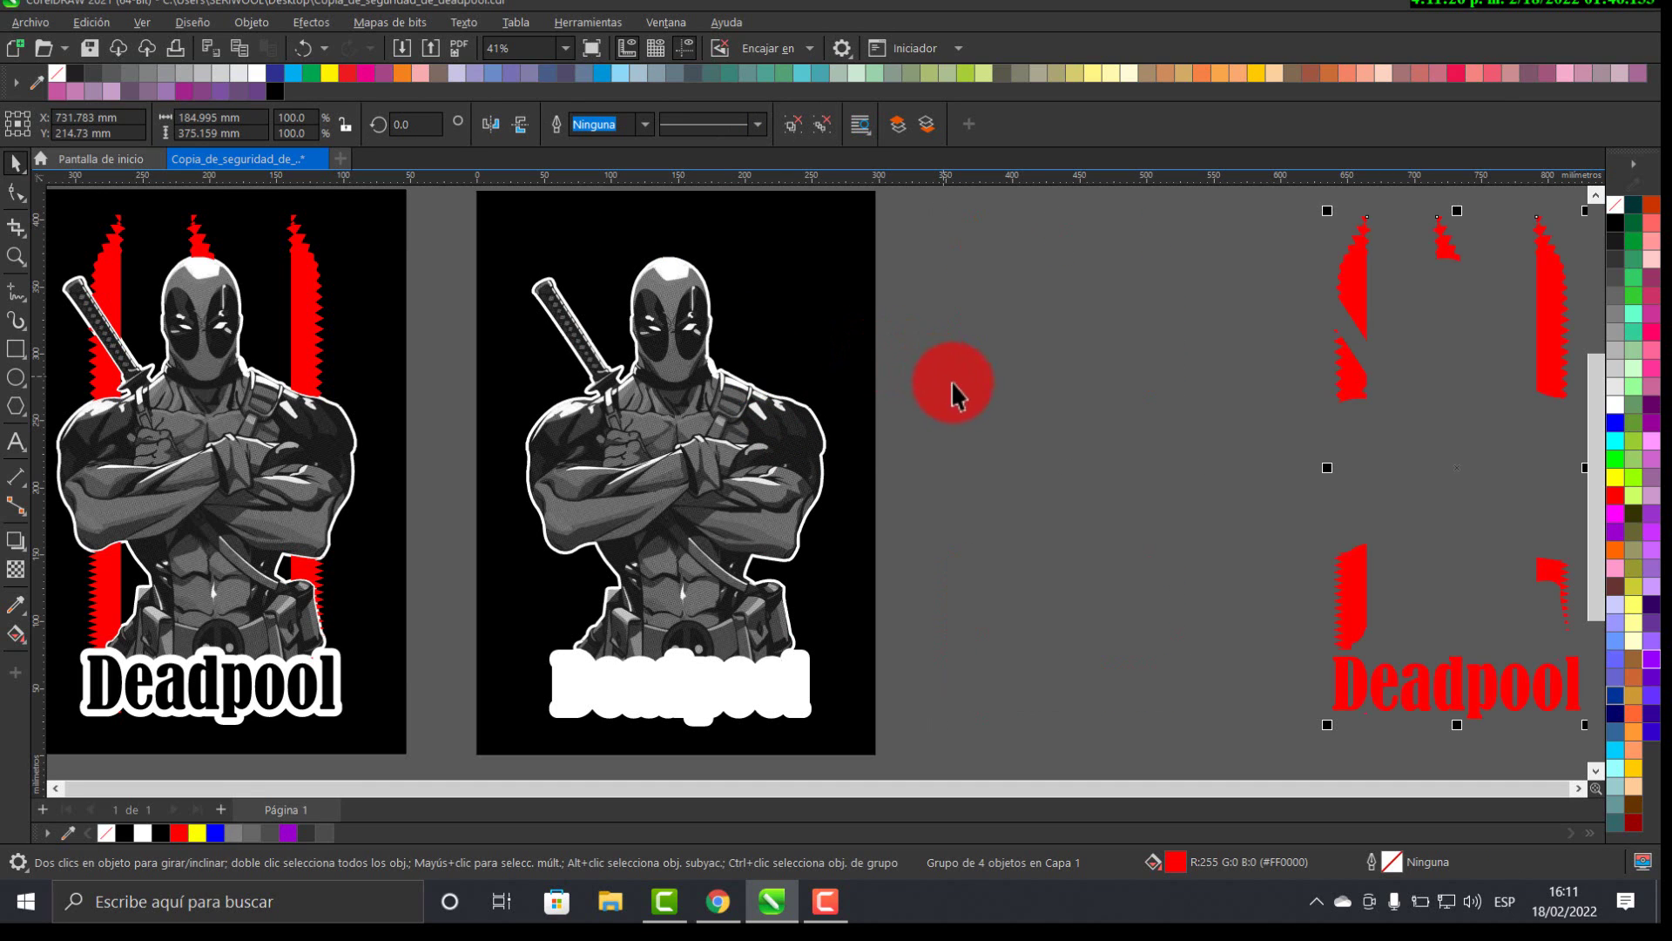
left_click(718, 426)
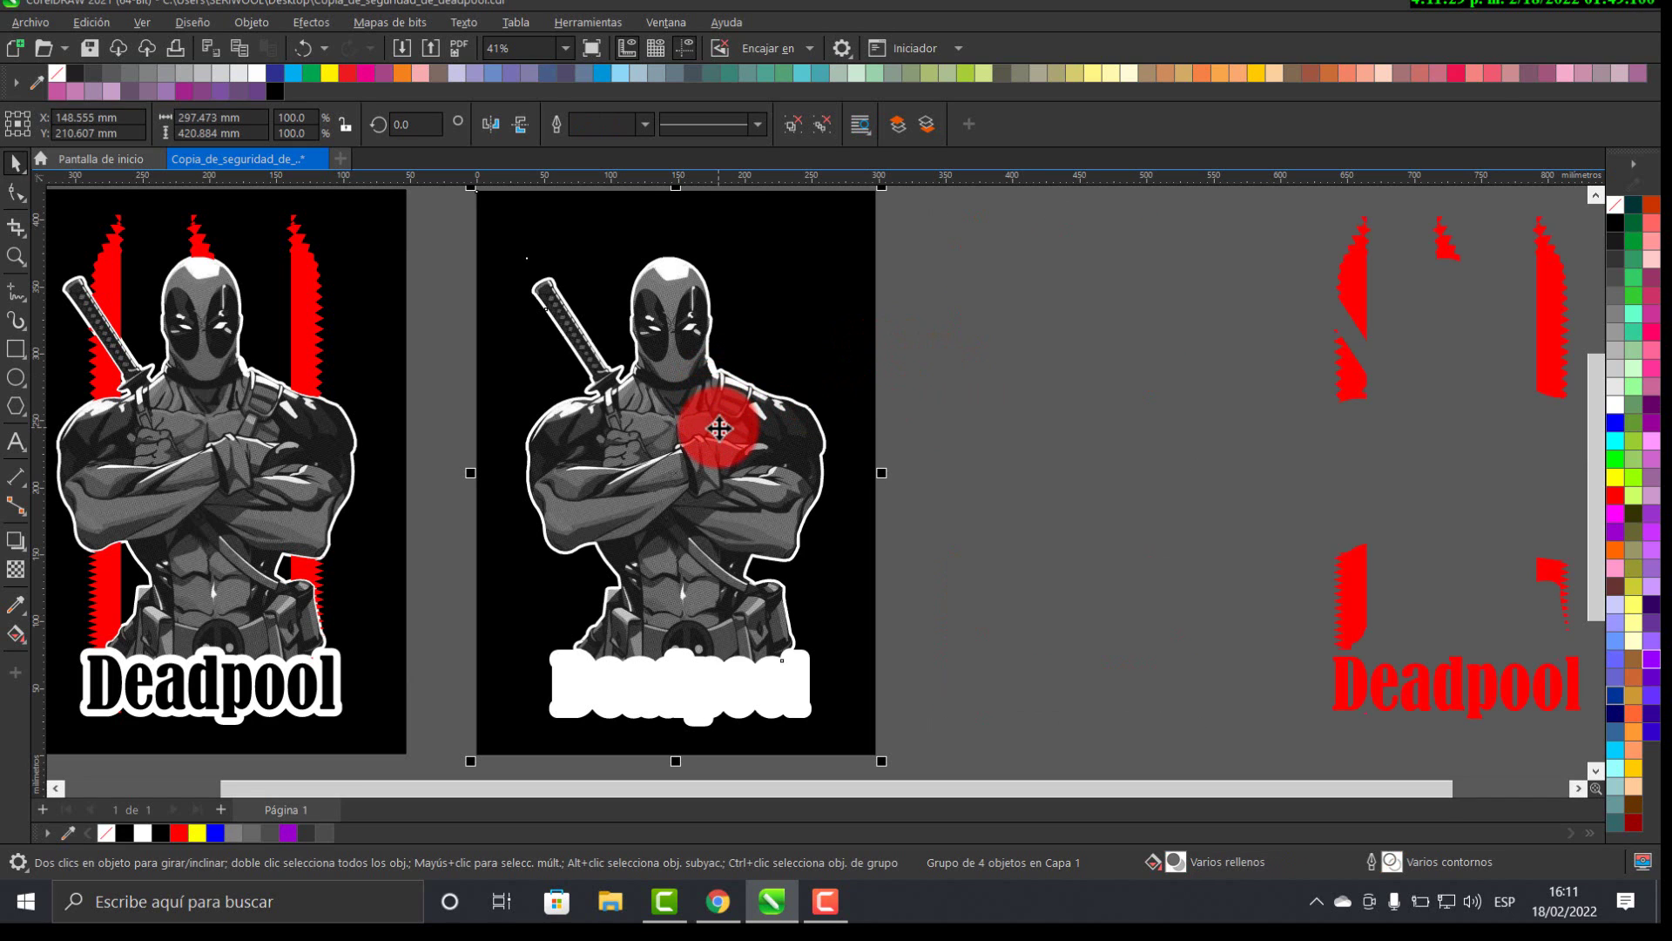
key("ctrl+r")
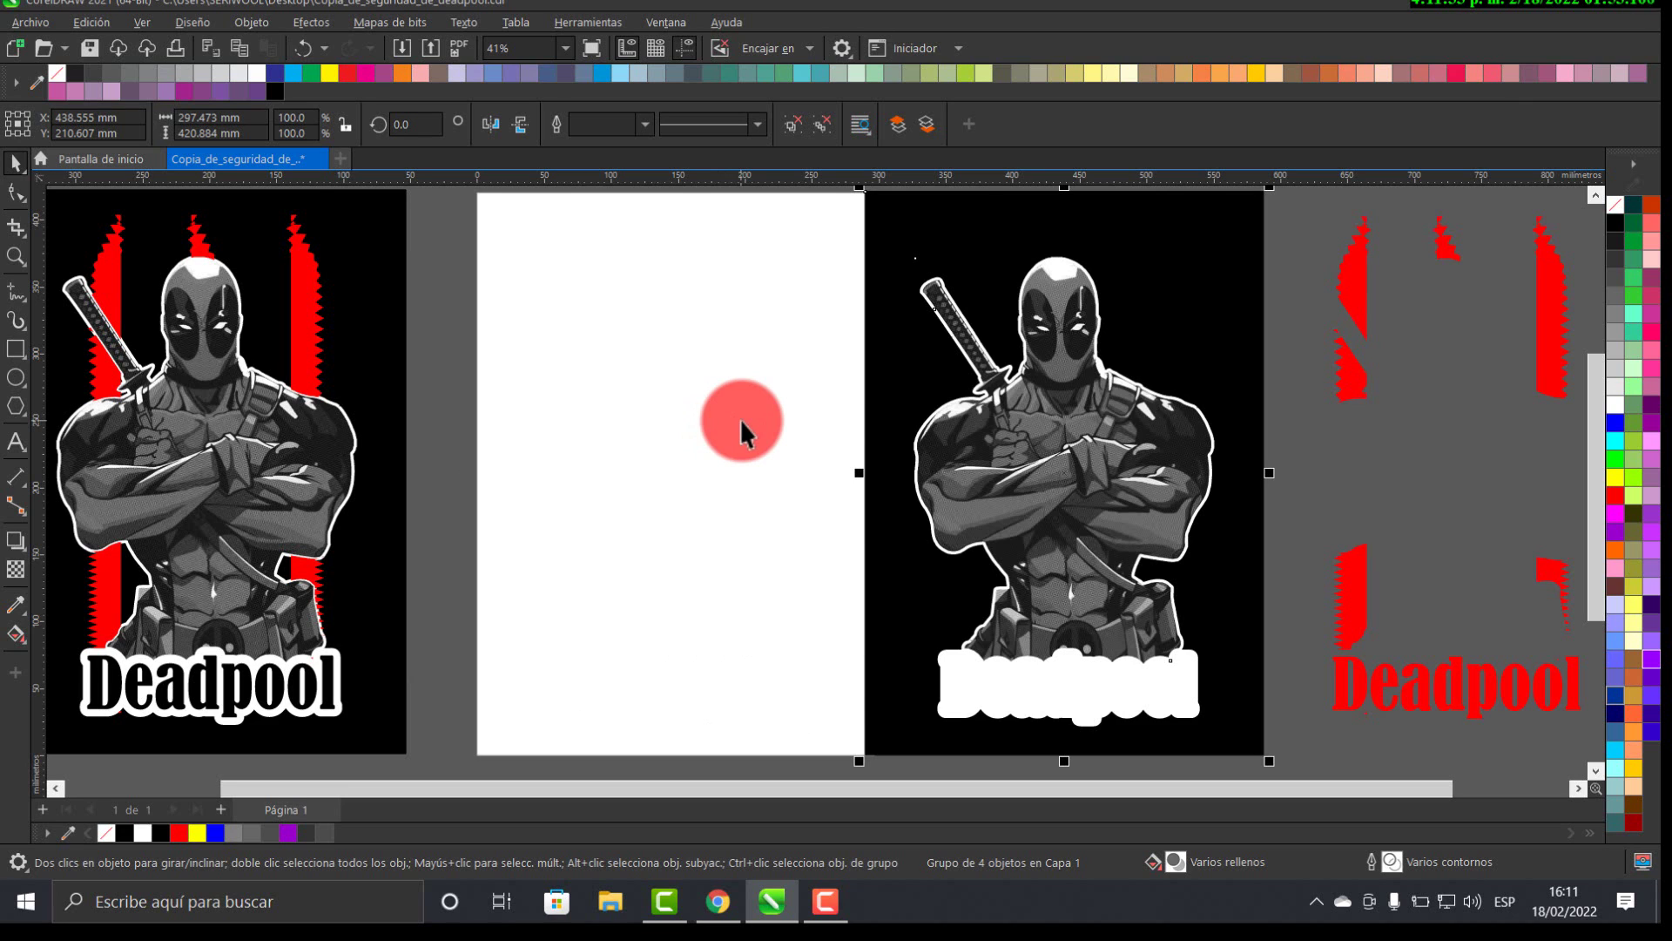
key("ctrl+z")
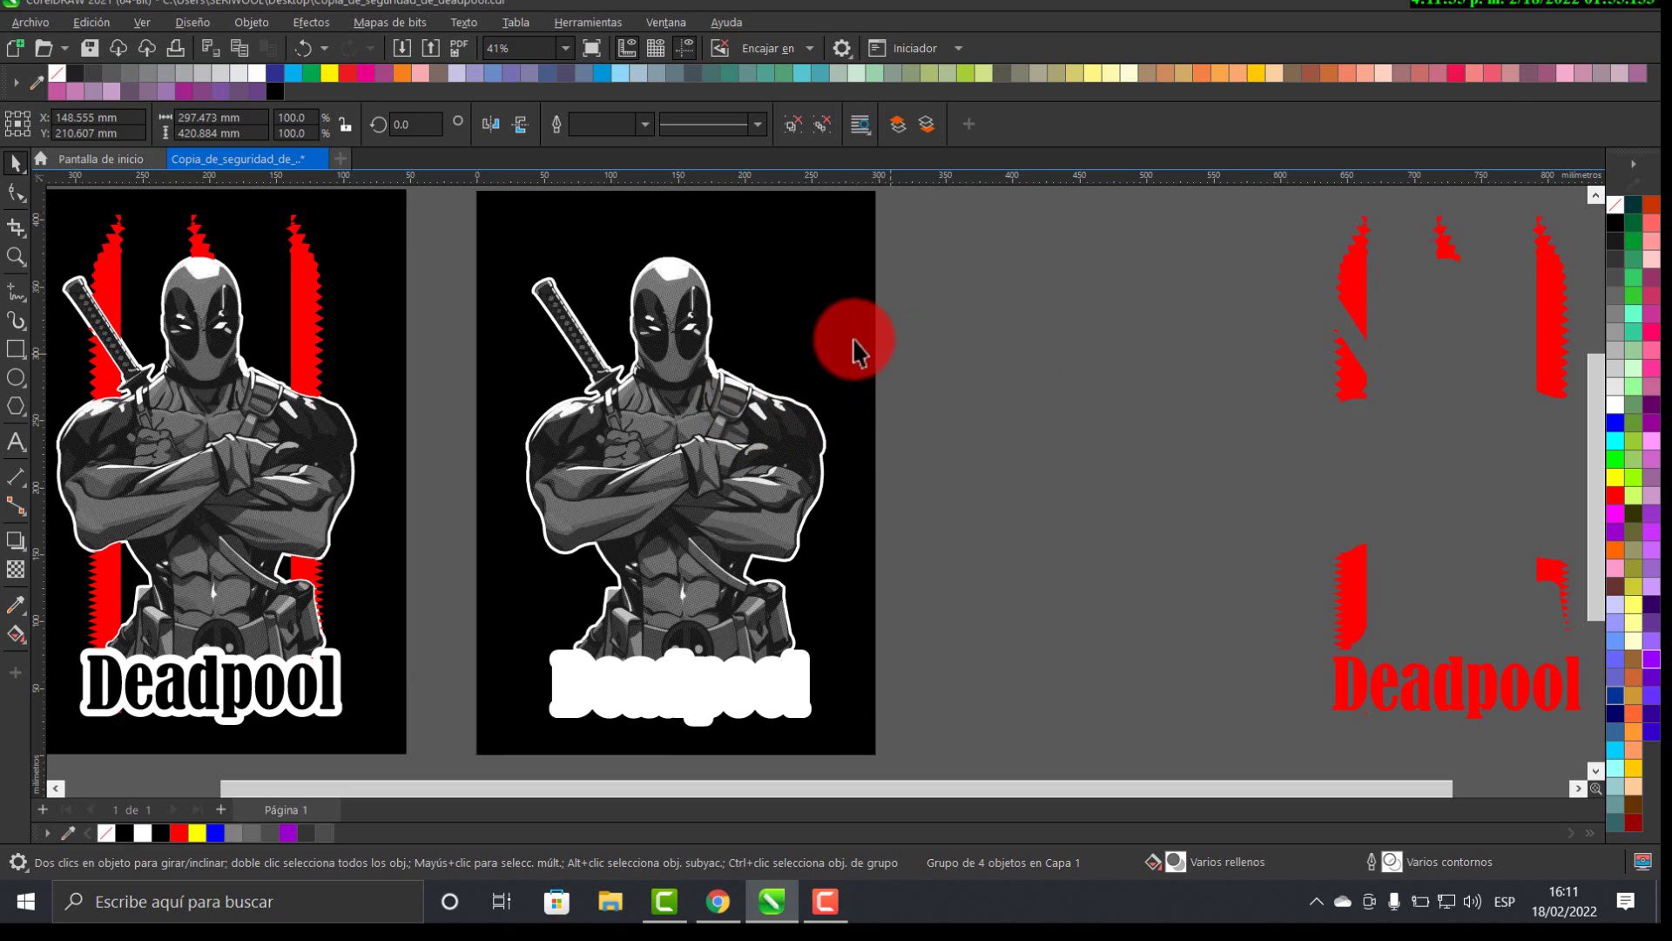
- Ungroup the black background, figure, white outline and white lettering backing on the page
left_click(843, 296)
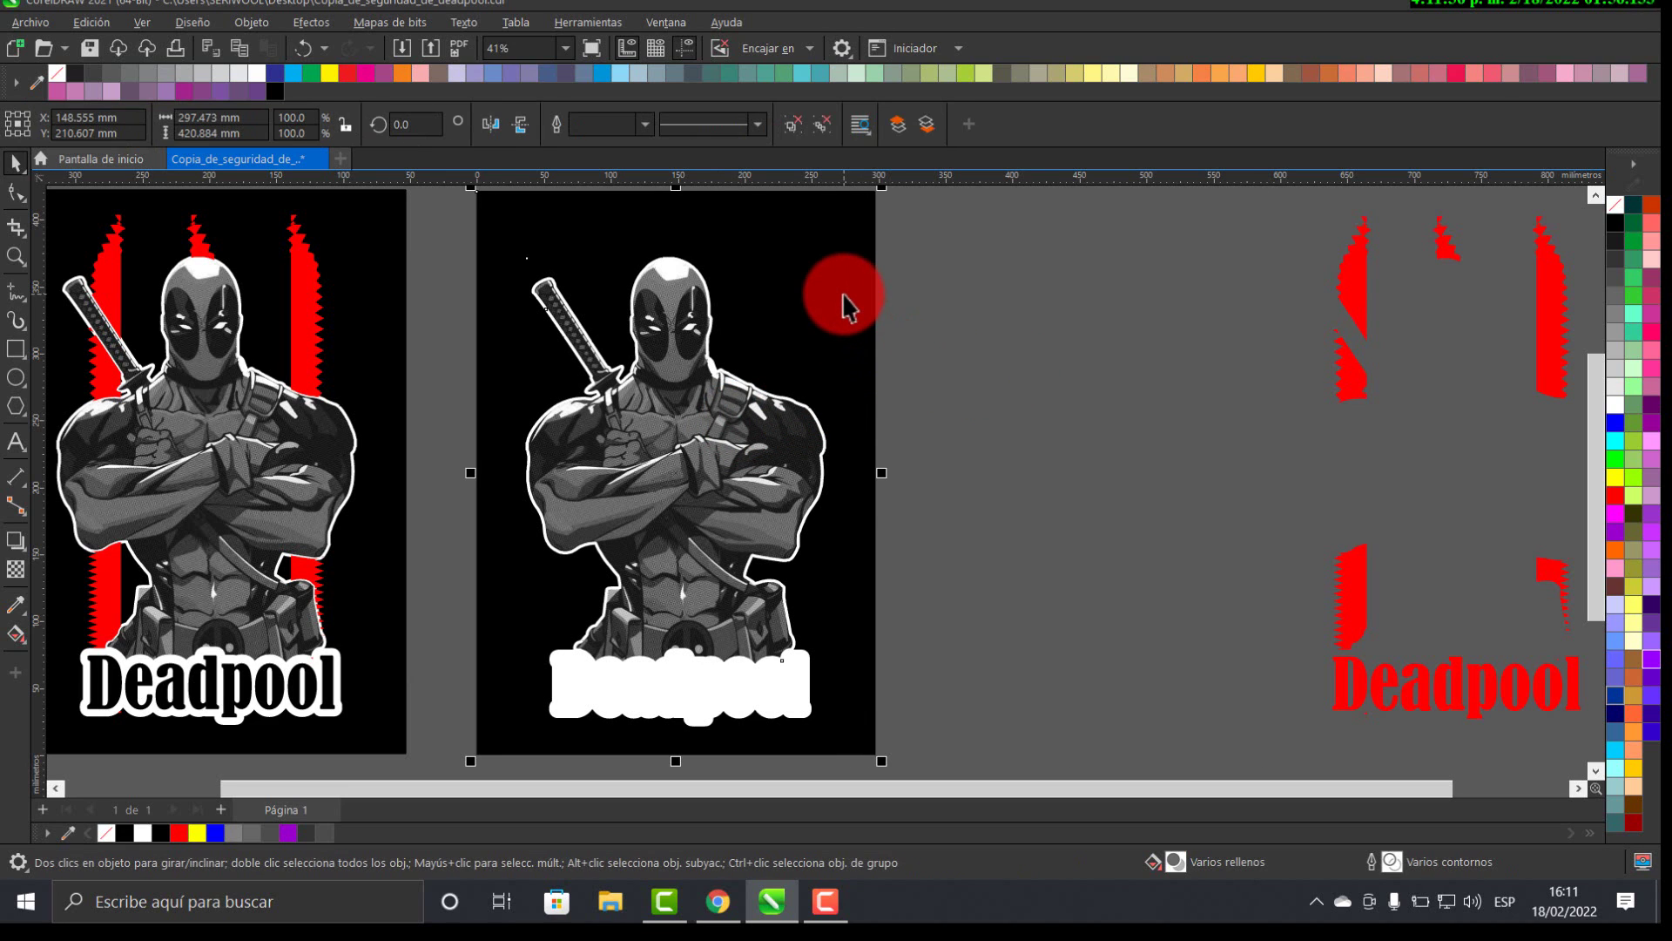
left_click(794, 126)
left_click(1052, 288)
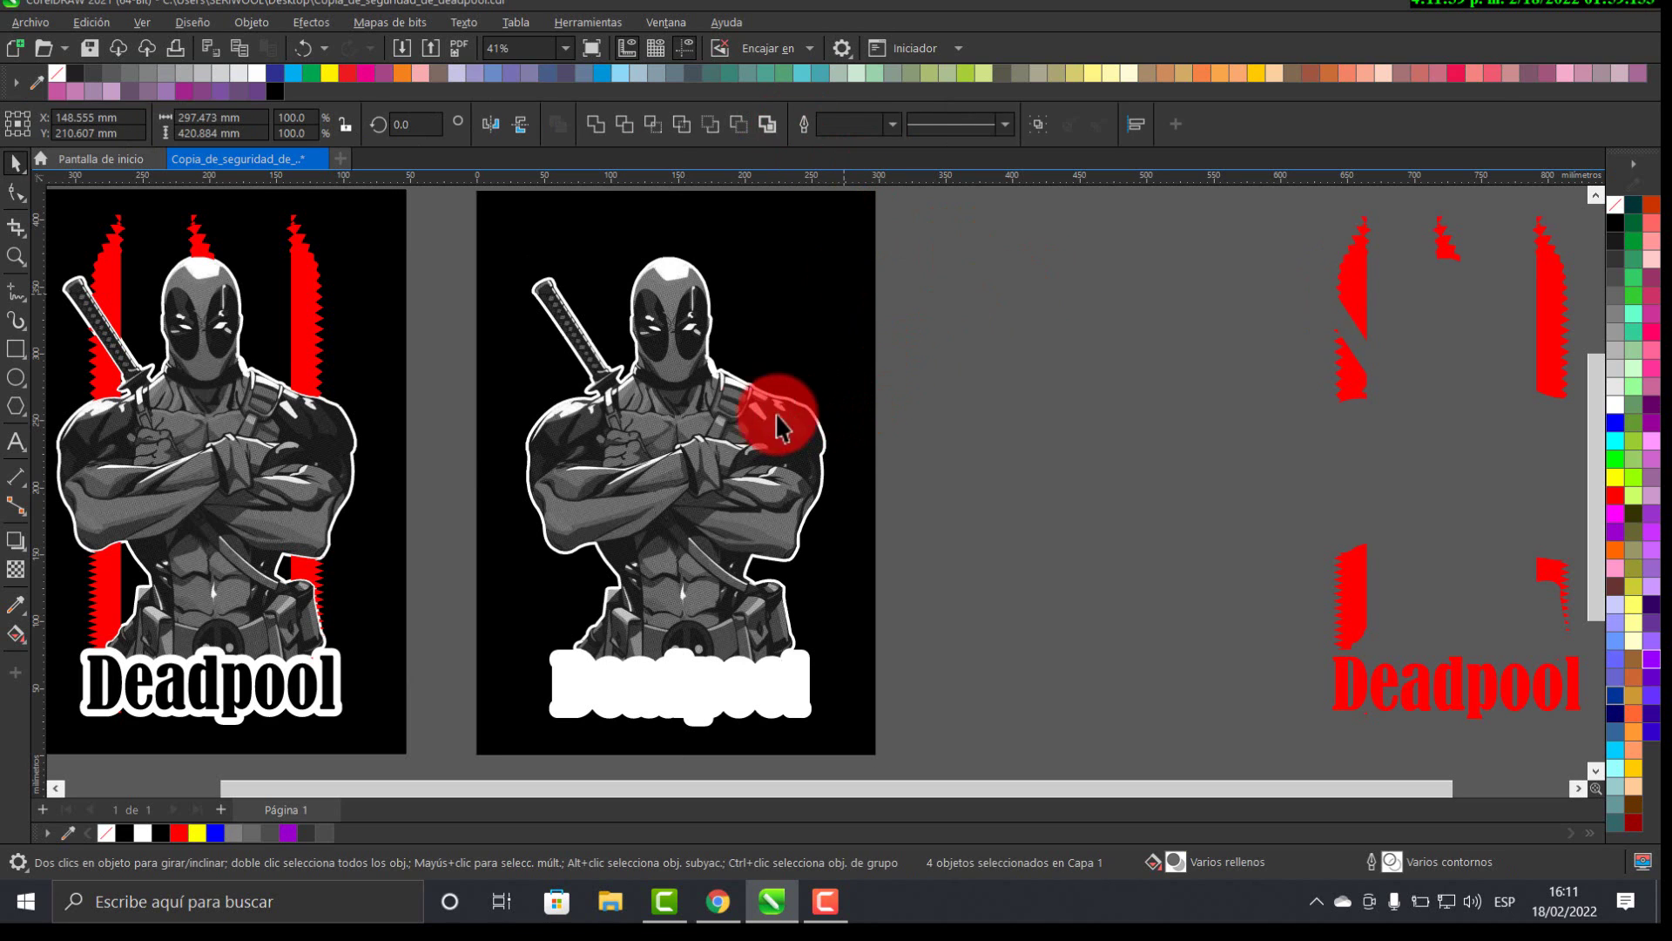
- Move the figure's white outline curve 290 mm to the right, away from the black background
left_click(750, 427)
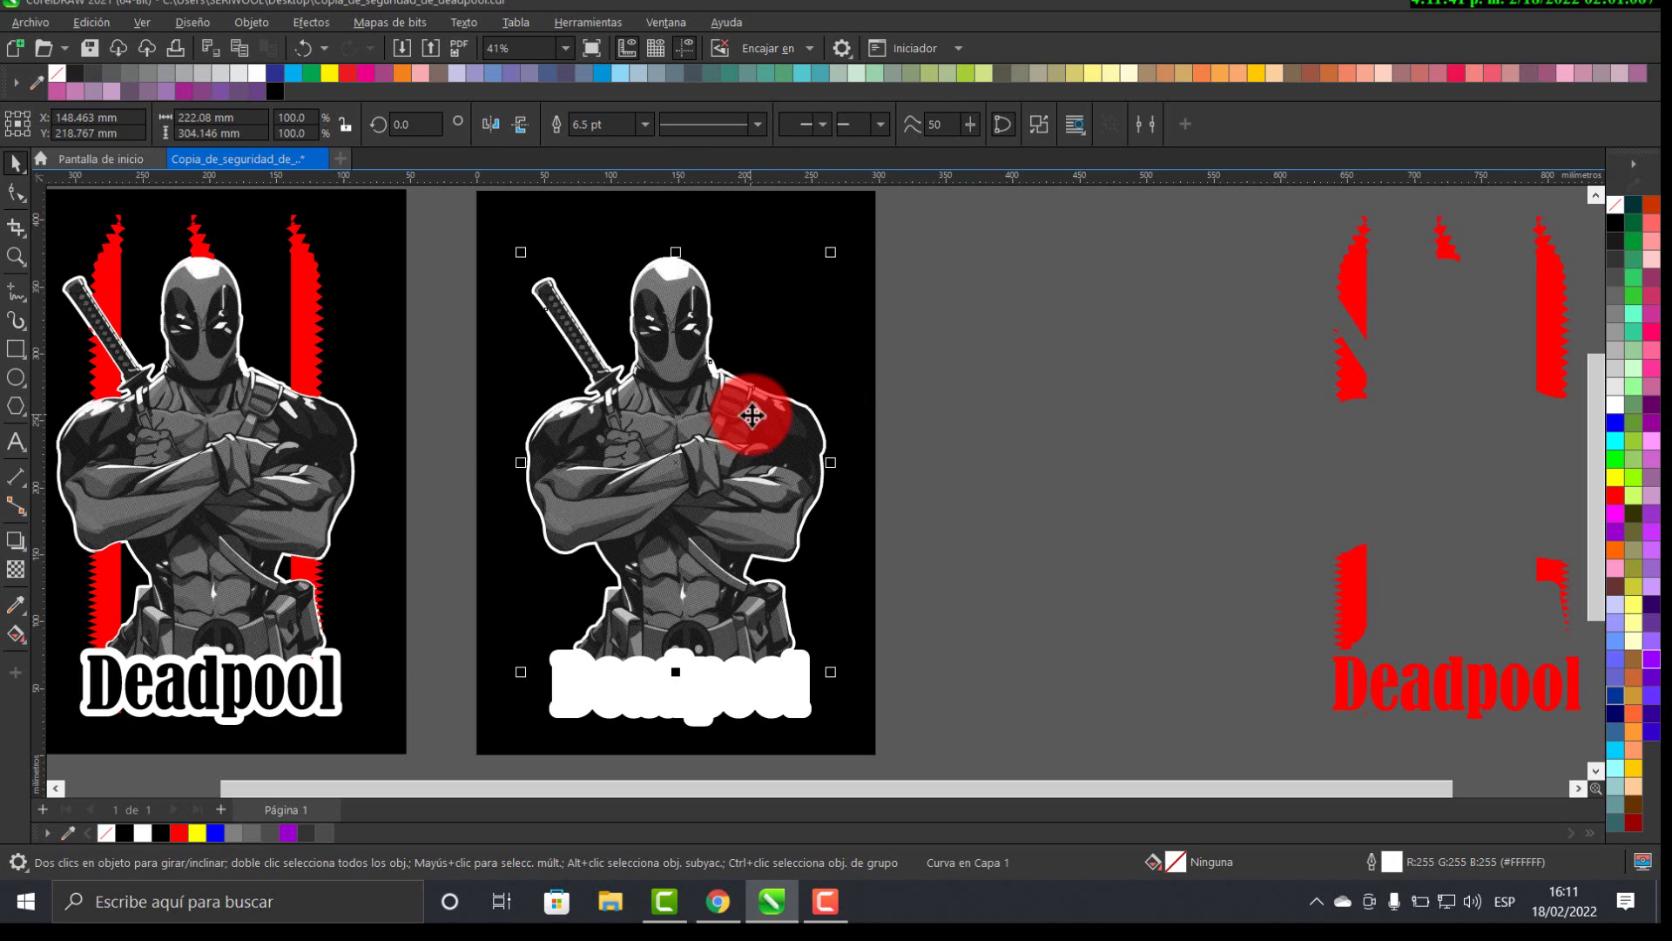
key("Right")
key("ctrl+z")
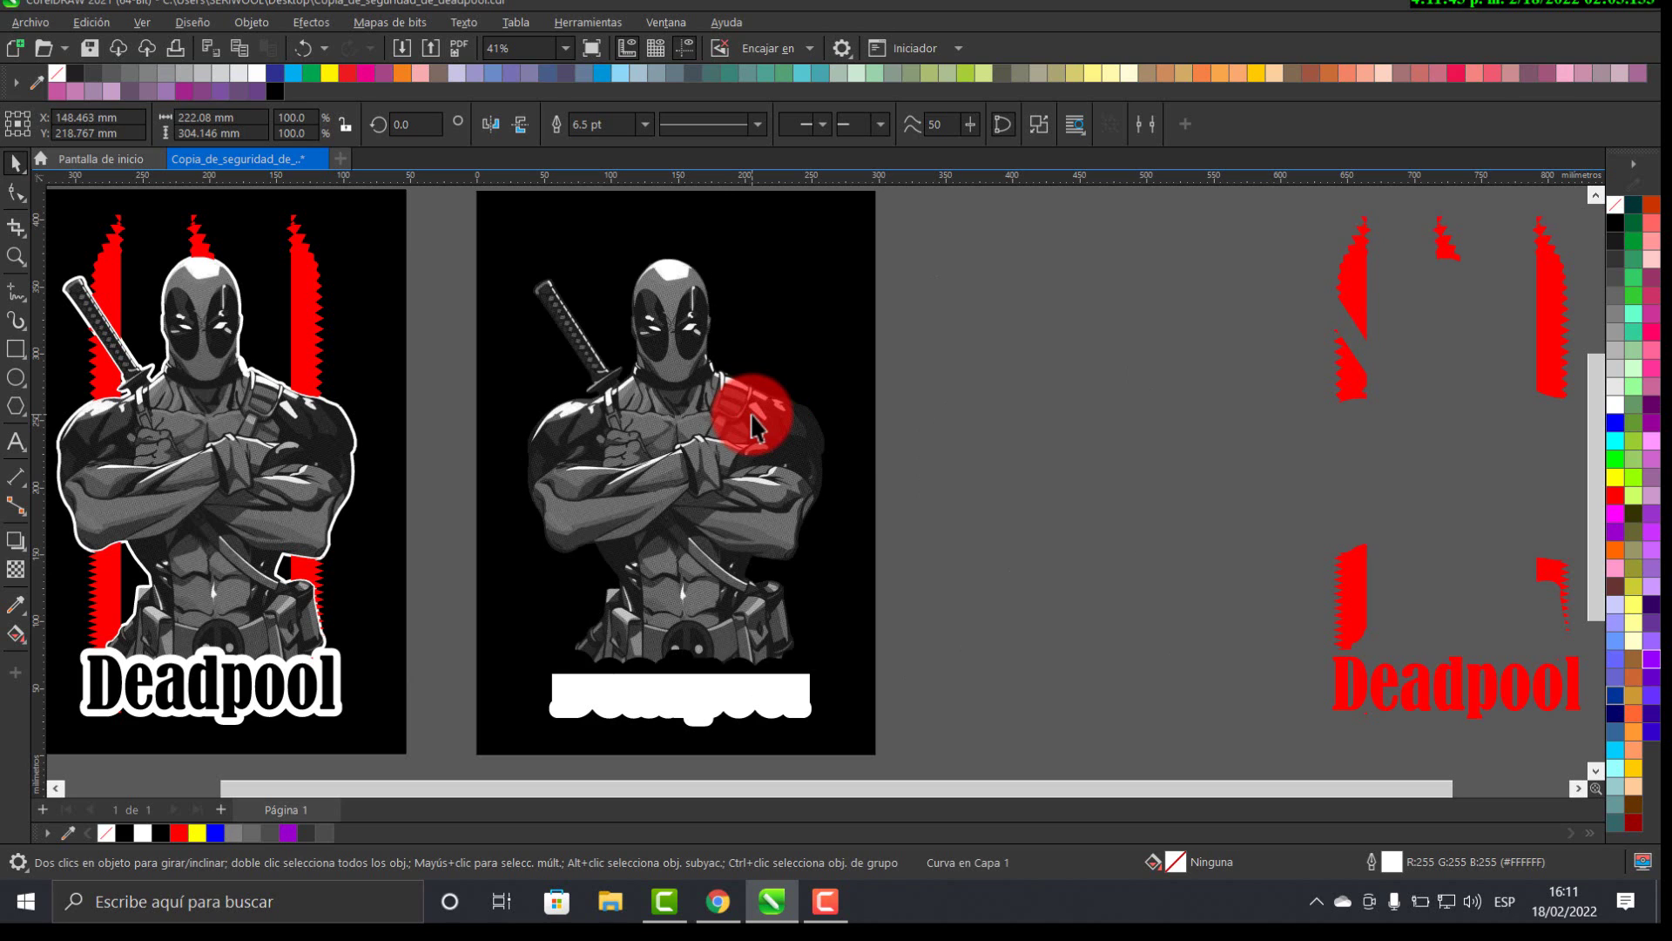
key("Right")
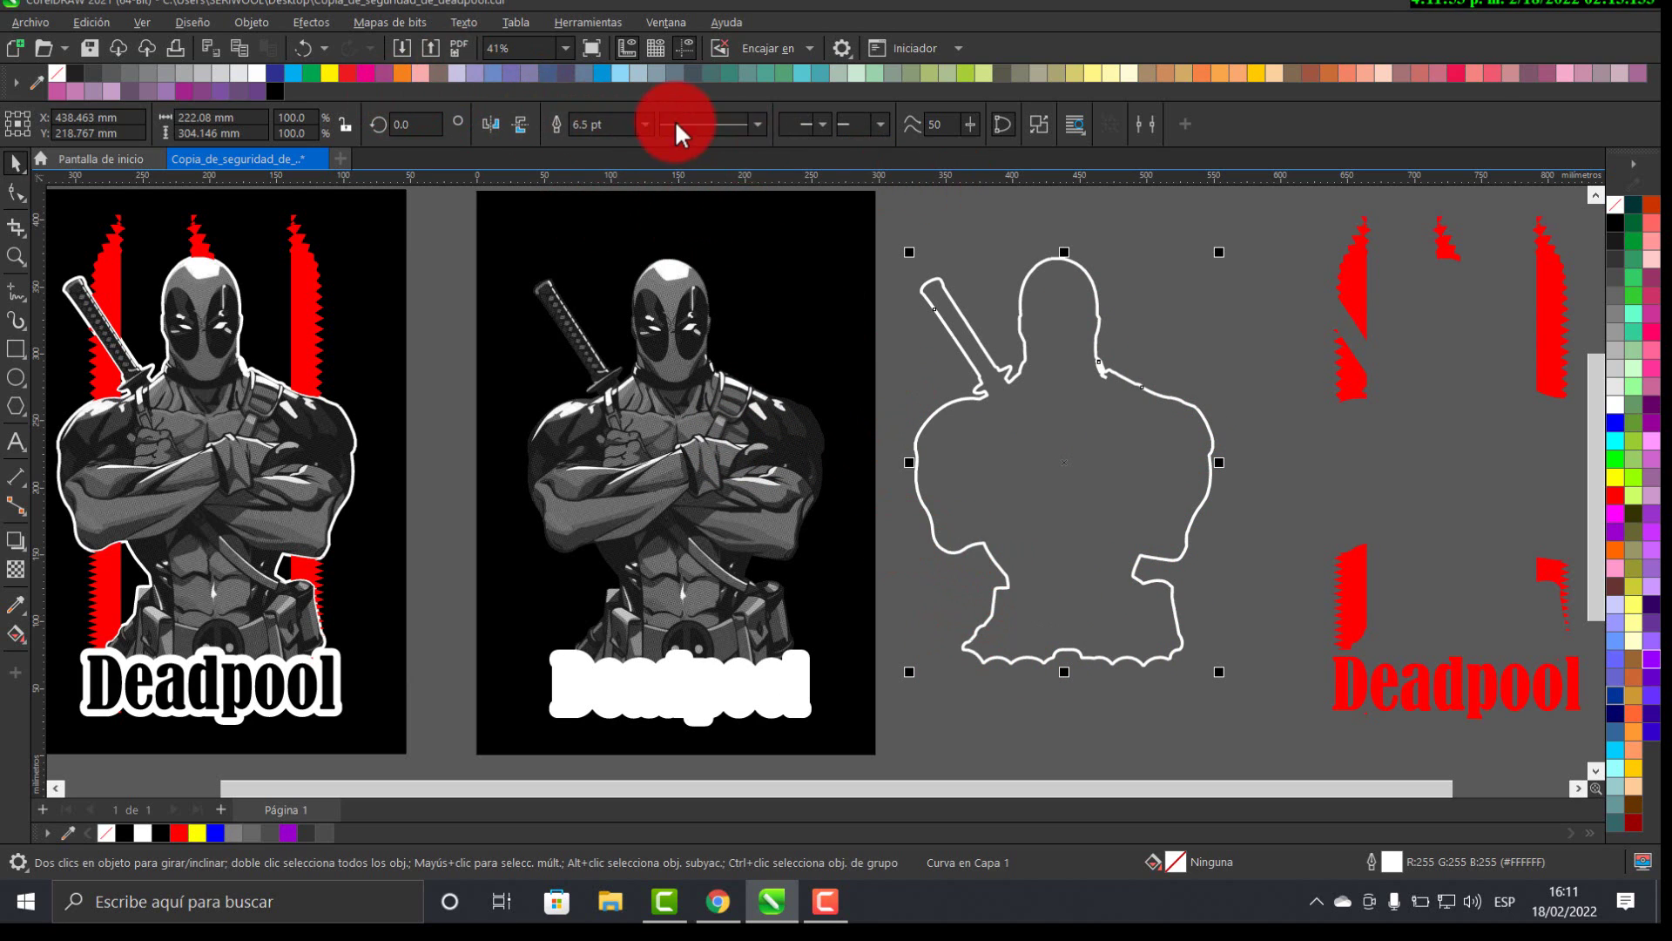
- Move the monochrome figure bitmap and the white lettering backing 290 mm to the right, beside the black background
left_click(700, 398)
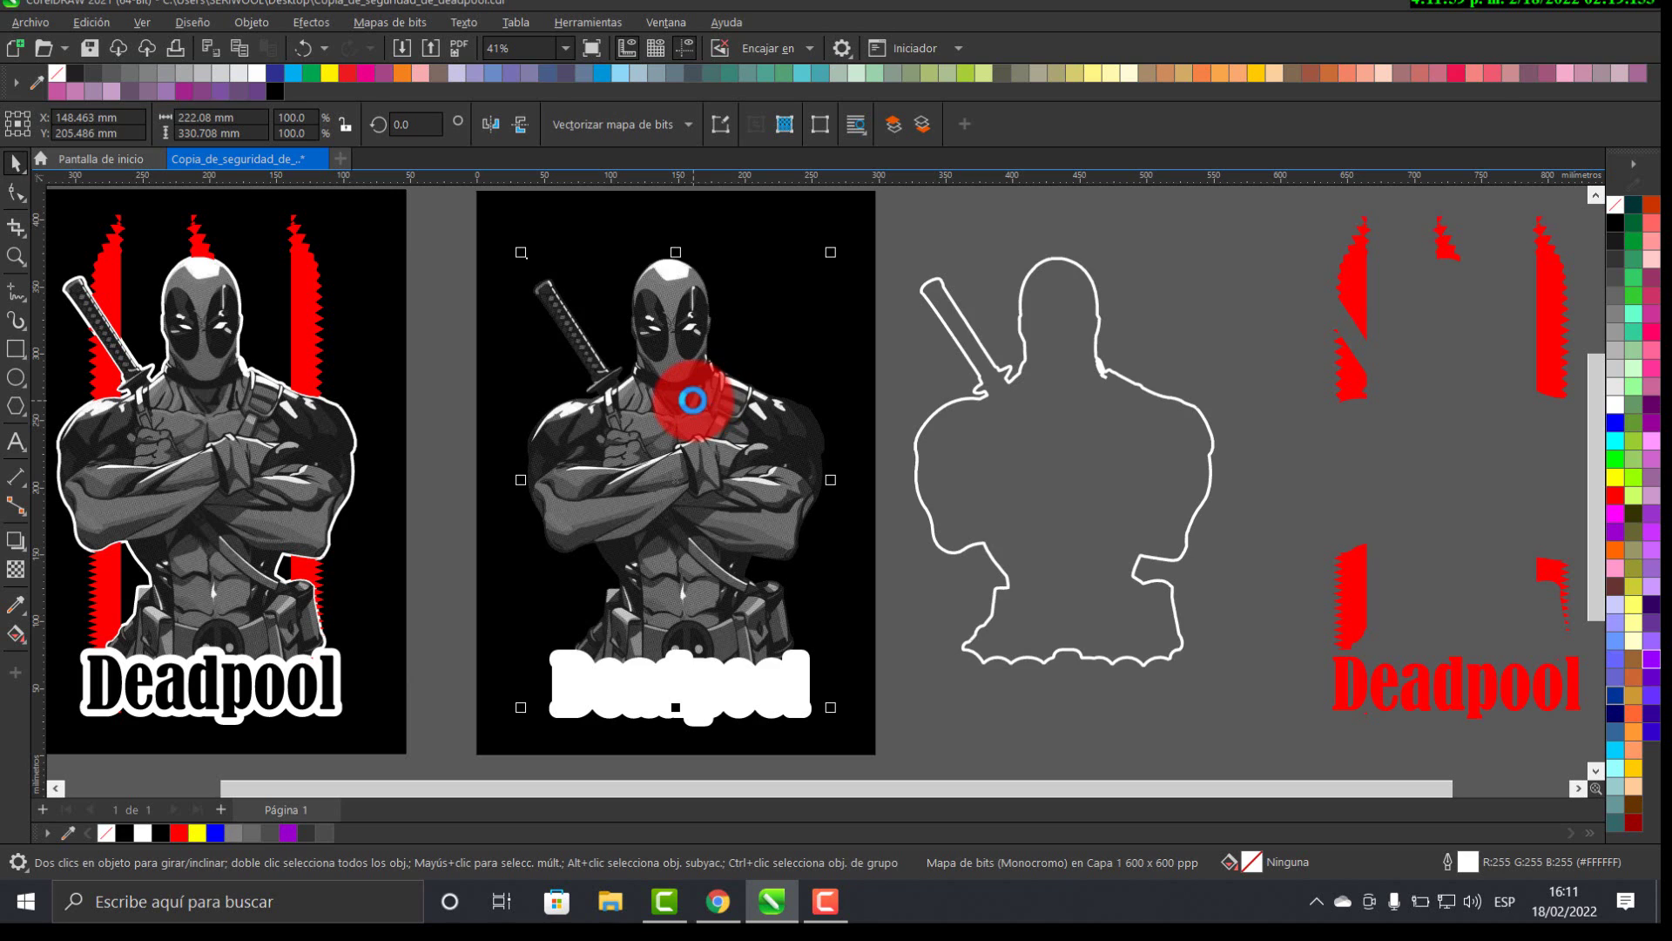
key("Right")
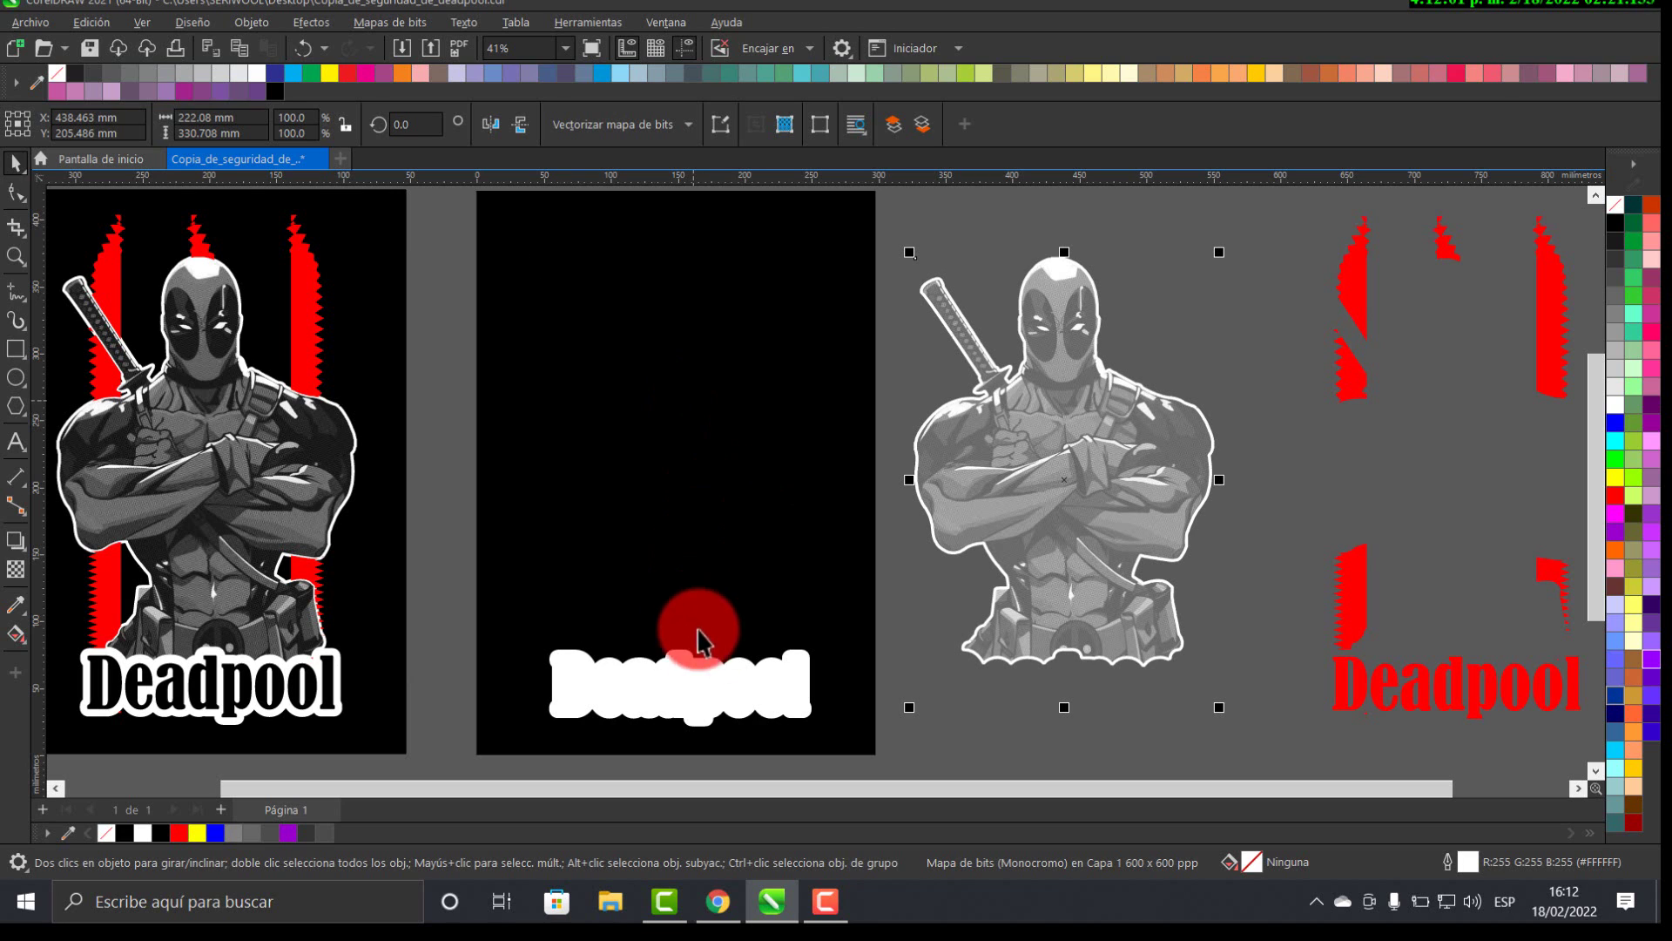
left_click(707, 666)
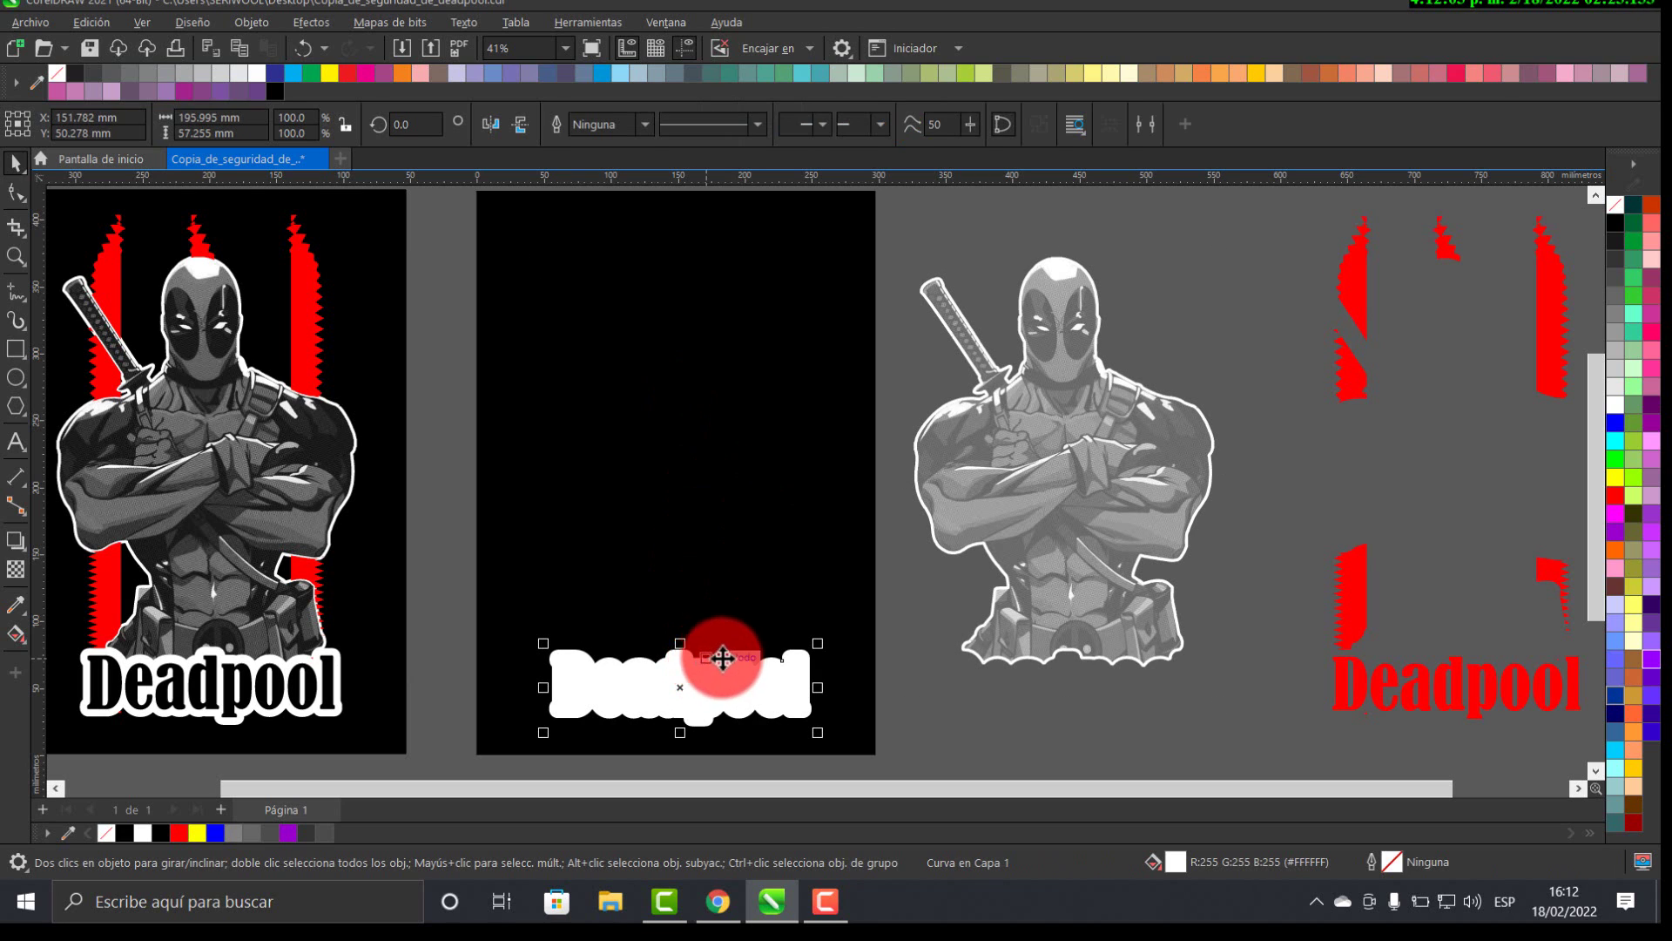
key("ctrl+r")
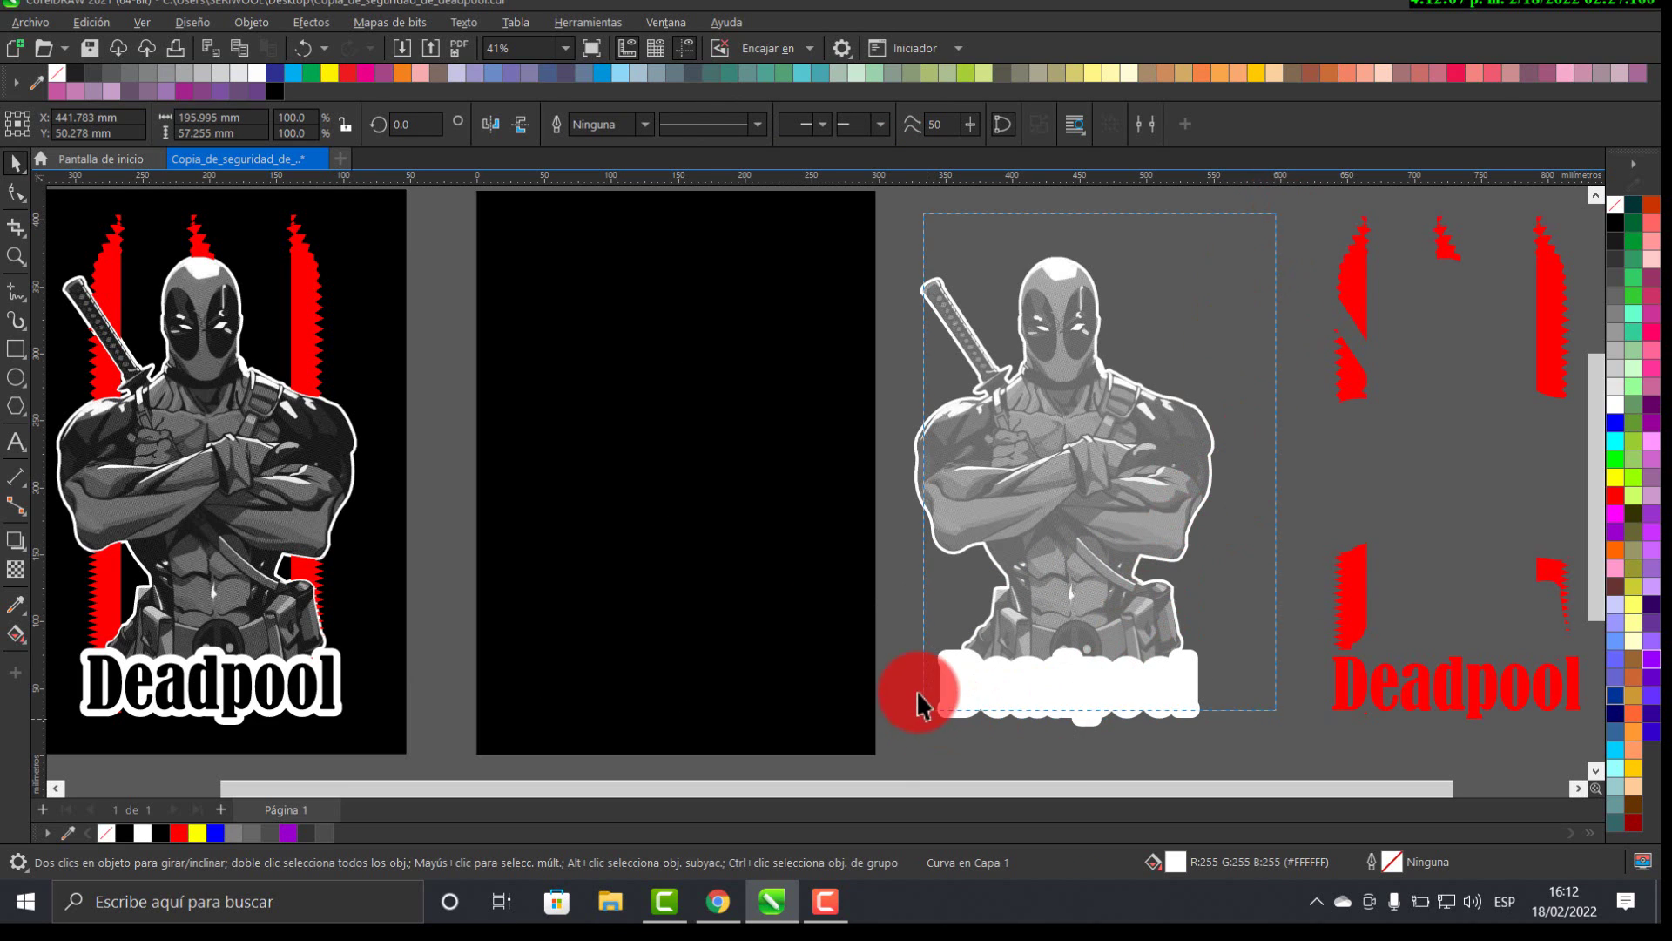
- Group the white outline, the figure bitmap and the white lettering backing into one object
left_click(906, 710)
left_click_drag(860, 763, 859, 764)
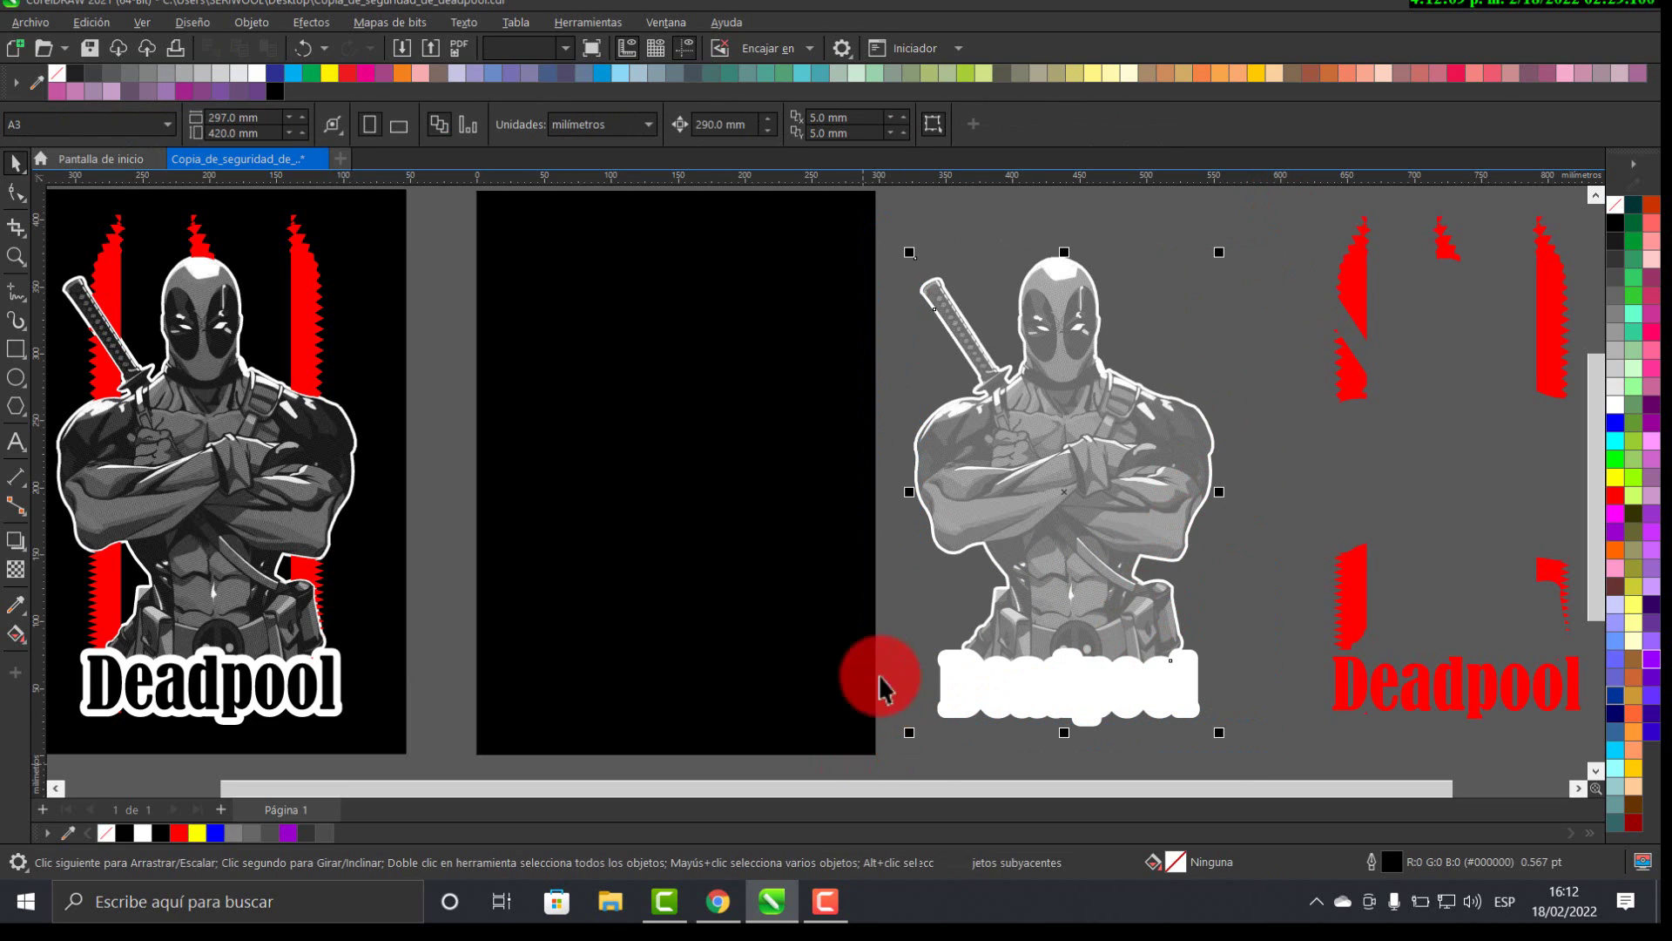
left_click(1037, 122)
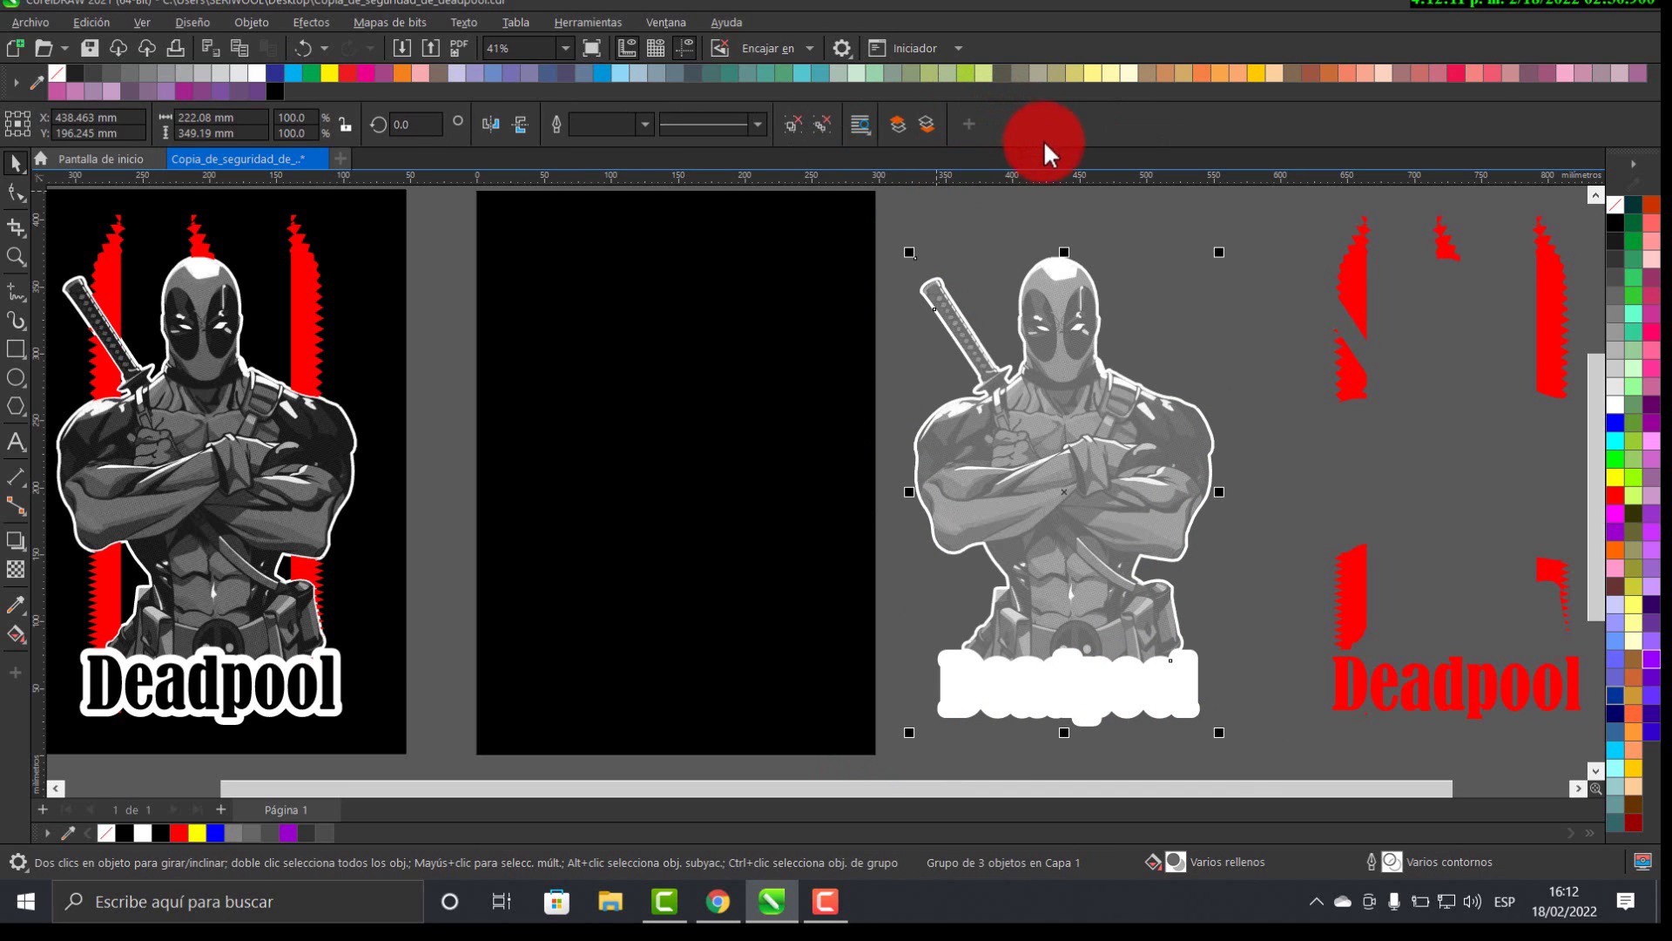
- Move the white figure group 290 mm left and the red group 580 mm left, back onto the black background
left_click_drag(1232, 381, 1091, 392)
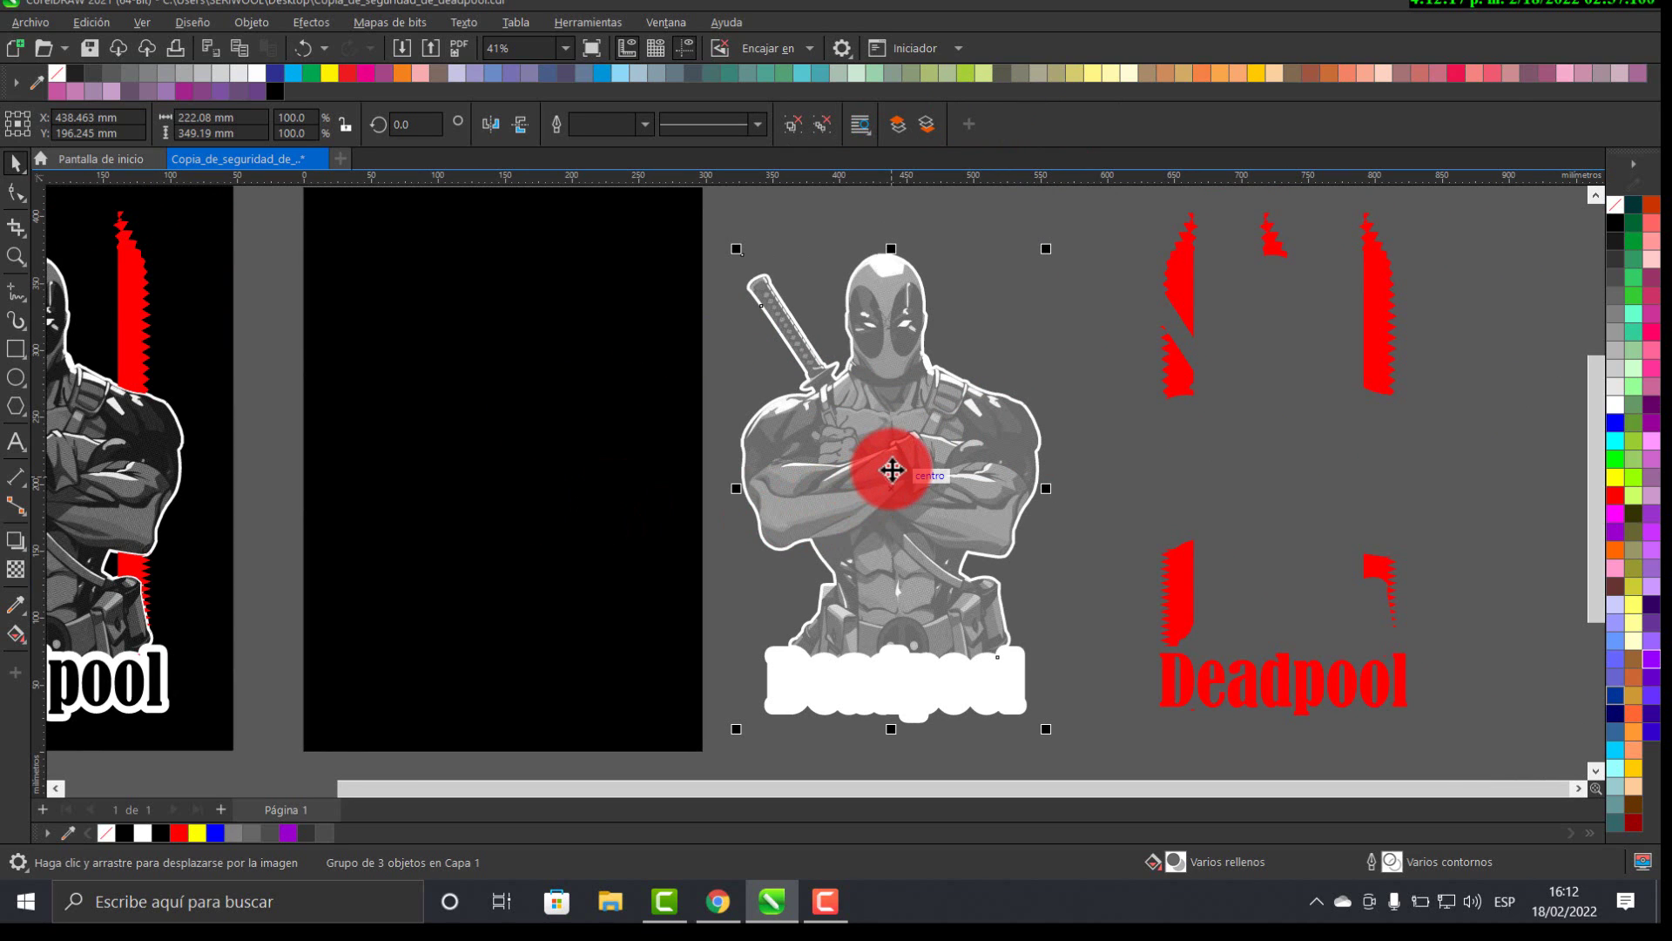
key("c")
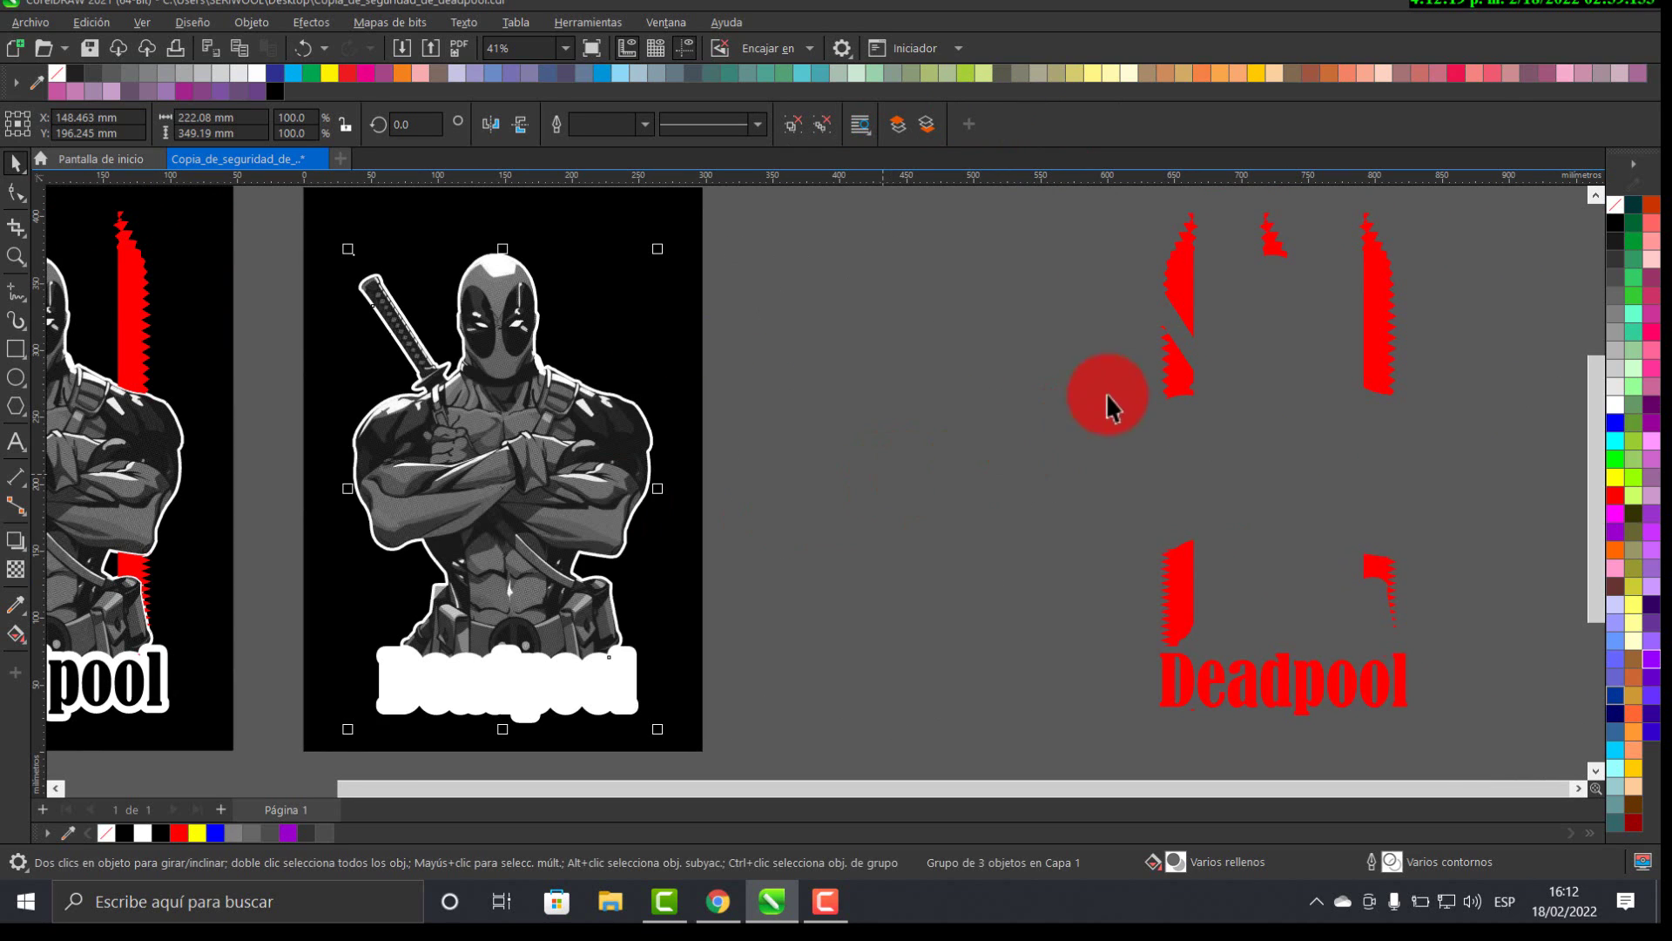
left_click(1176, 381)
key("Left")
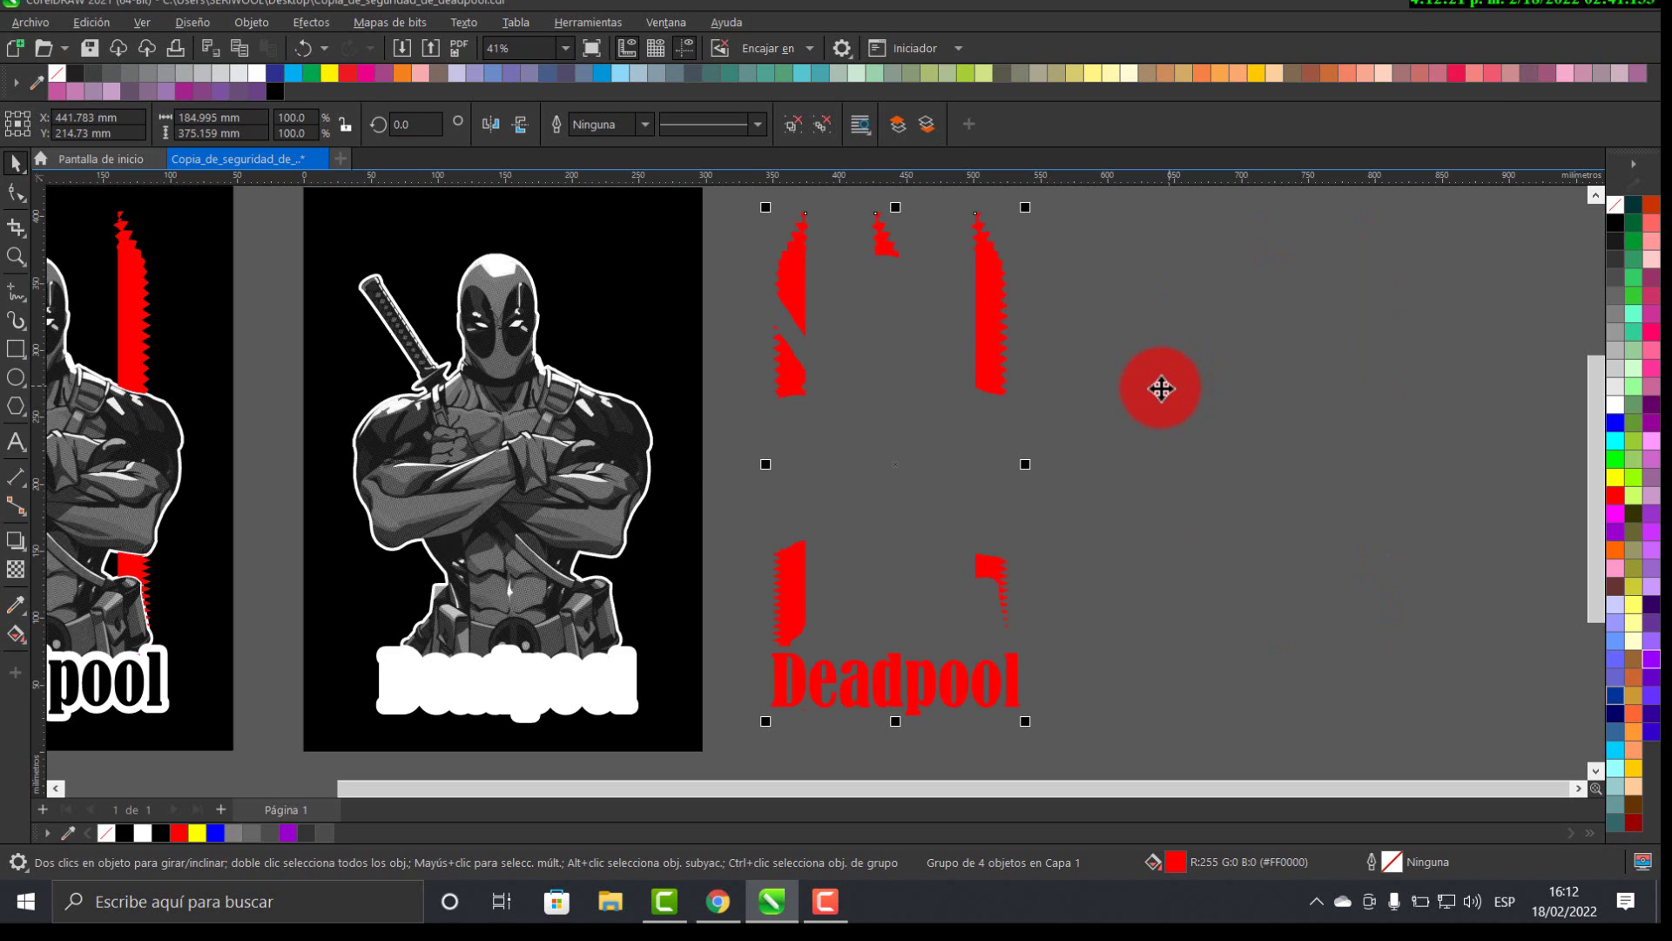
key("c")
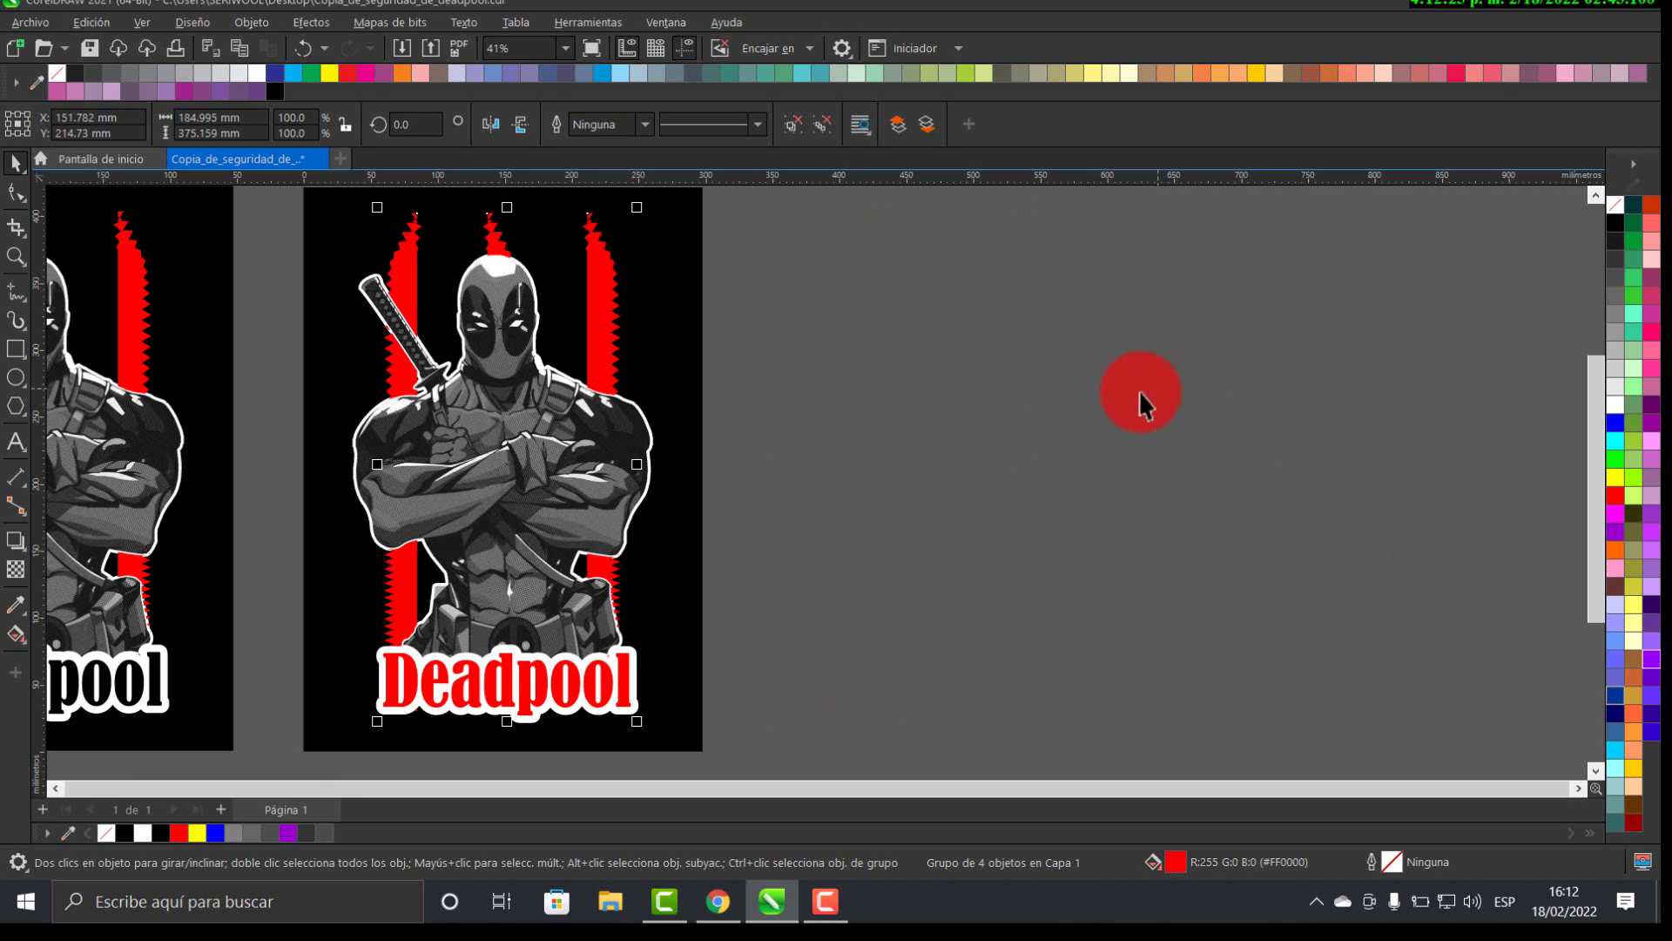
- Move the white outline curve and the monochrome figure bitmap of the black-lettered design copy 290 mm left, off its black background
left_click_drag(927, 433, 1331, 434)
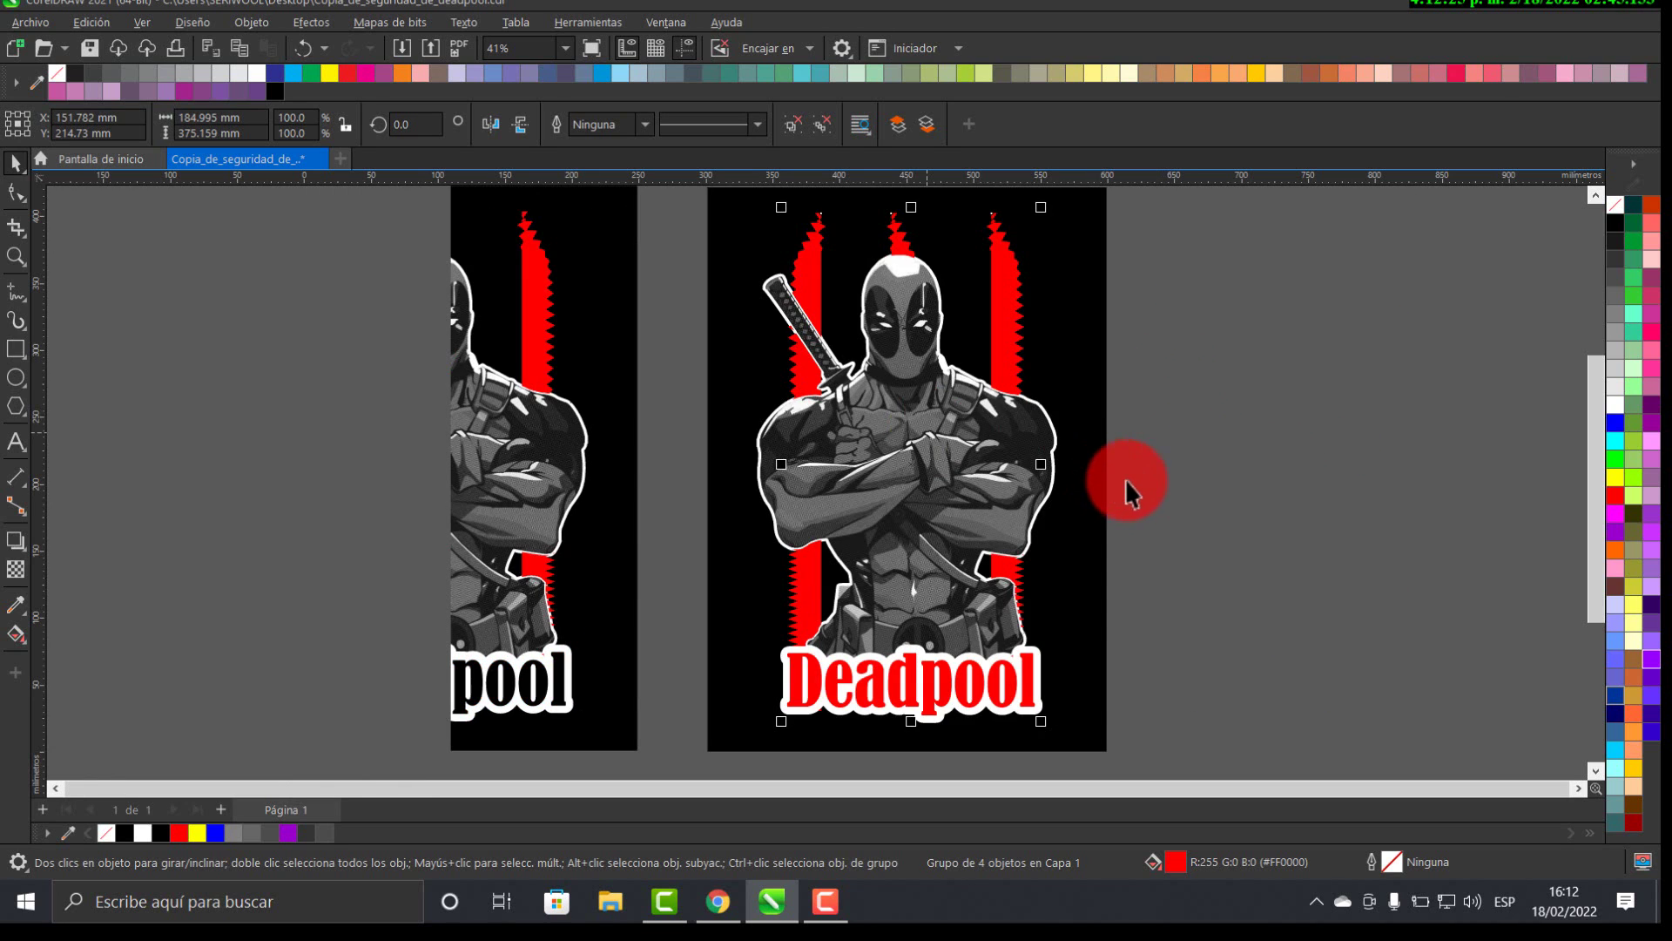
scroll(1321, 468, "left", 2)
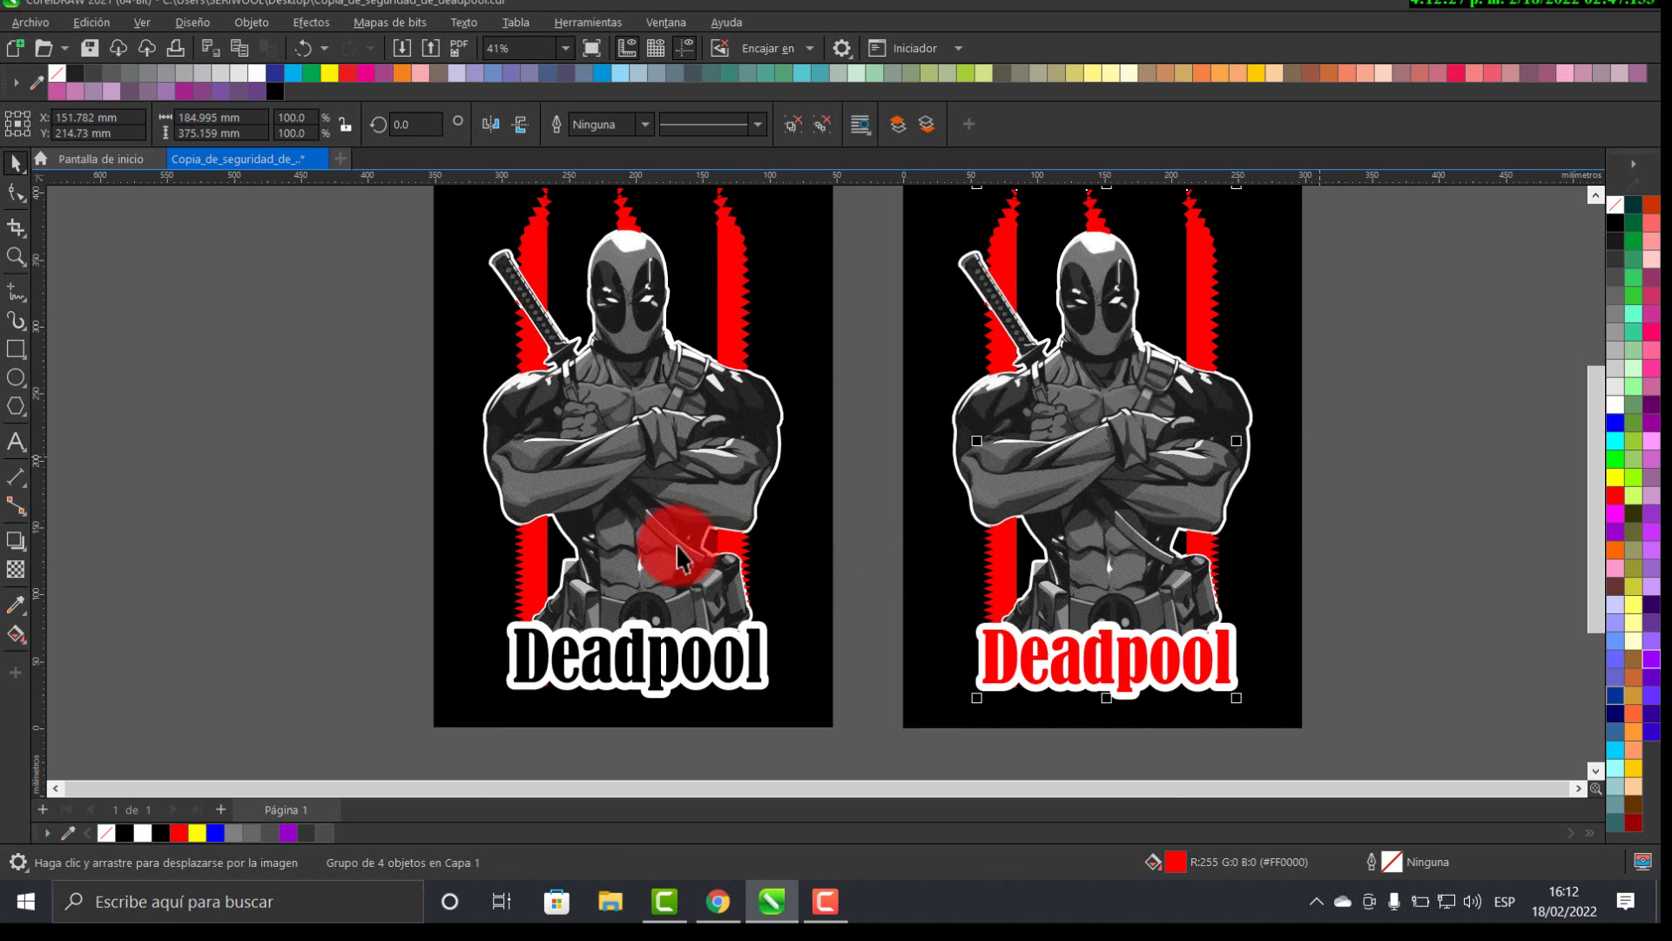
left_click(642, 510)
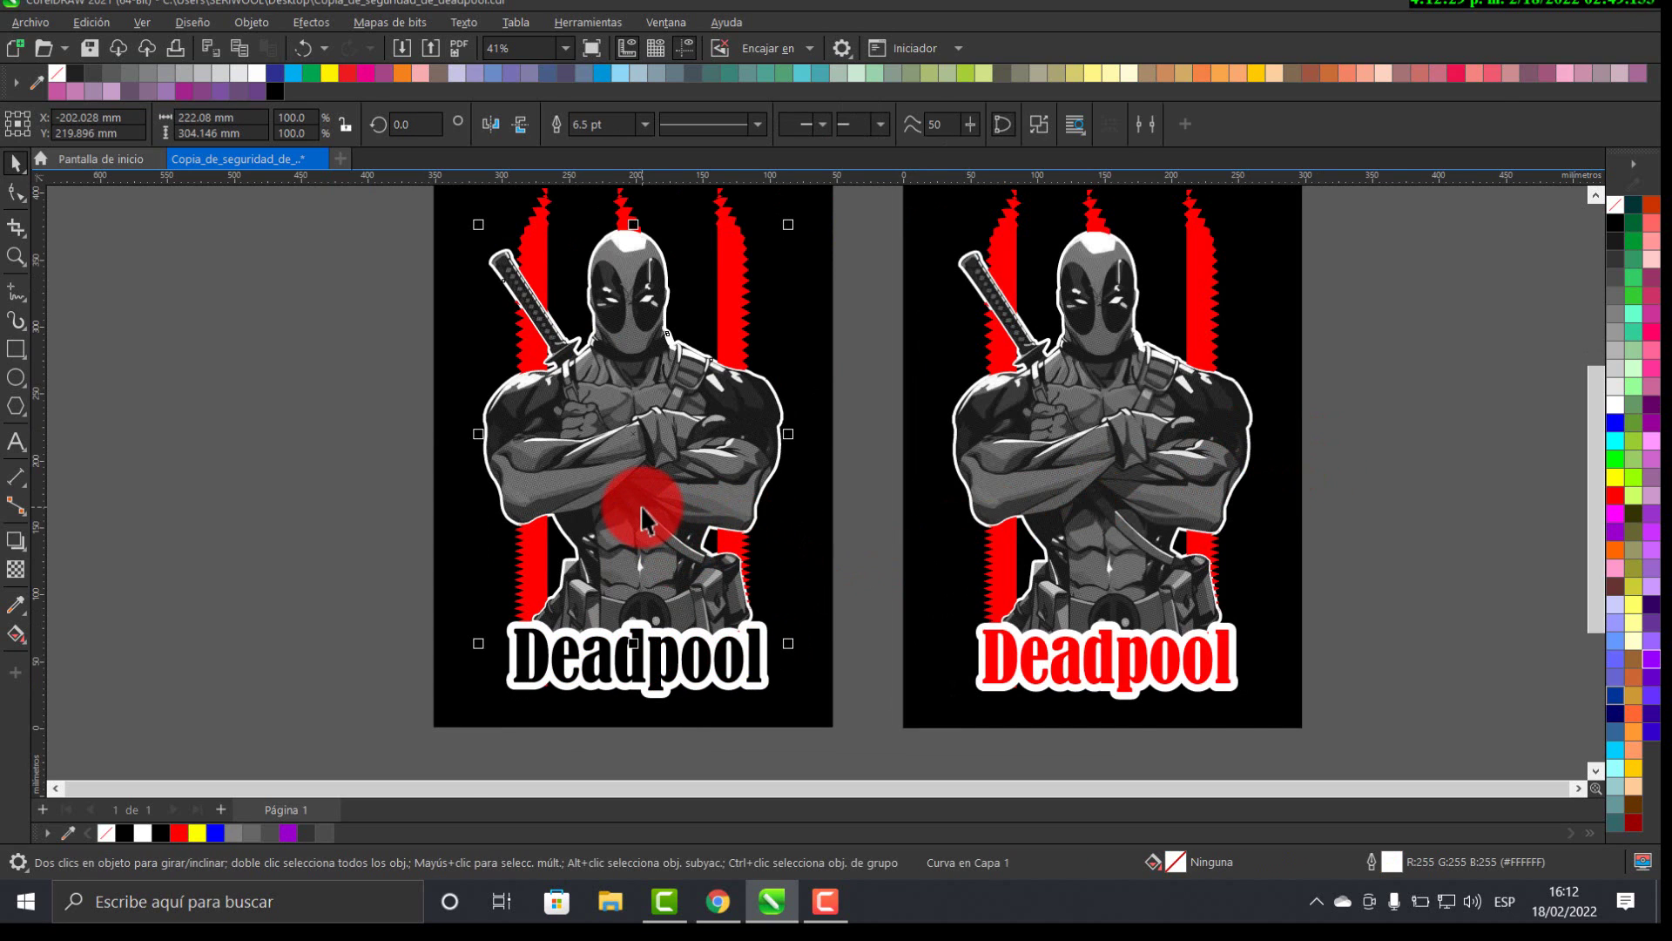
key("Left")
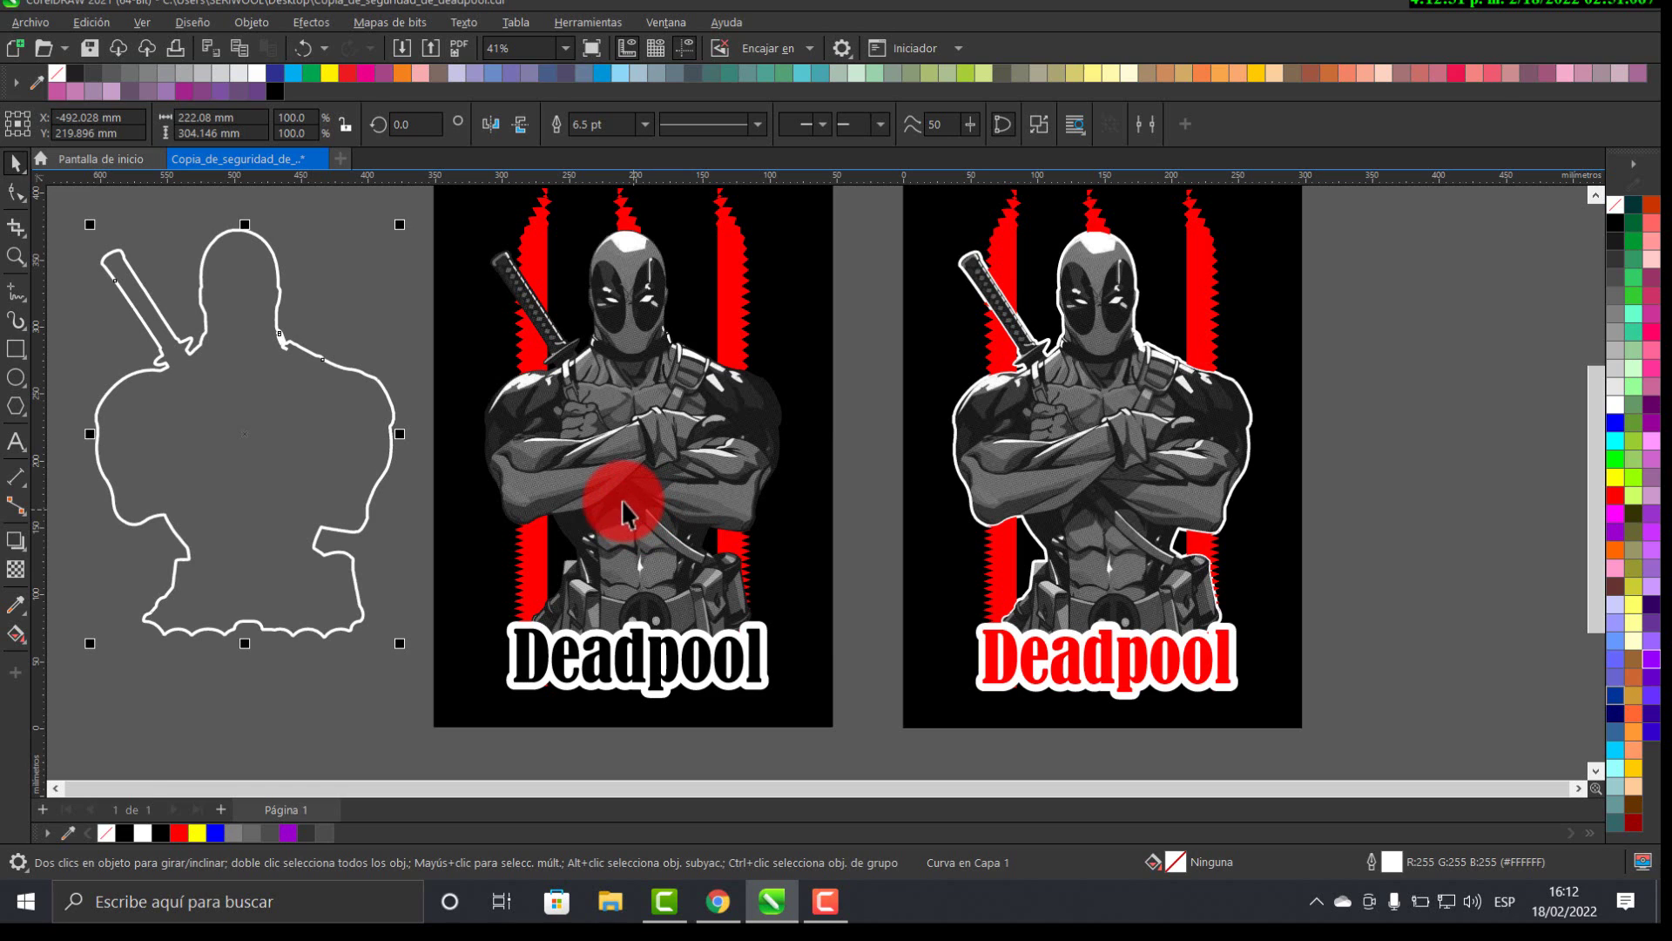
left_click(624, 514)
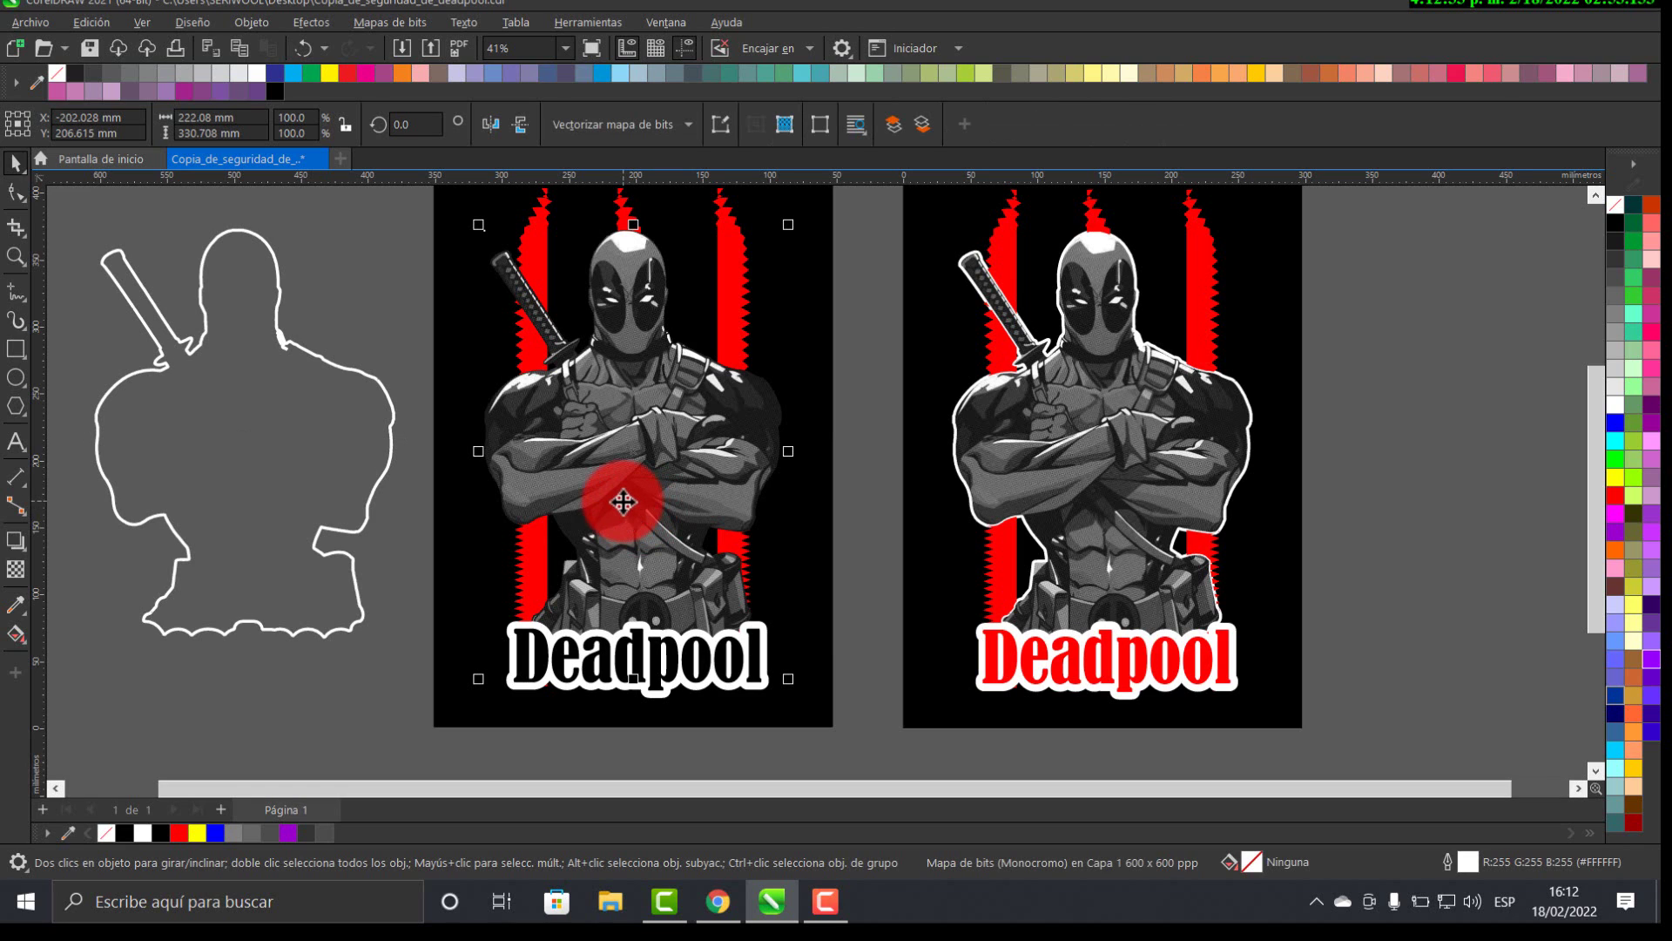
key("Left")
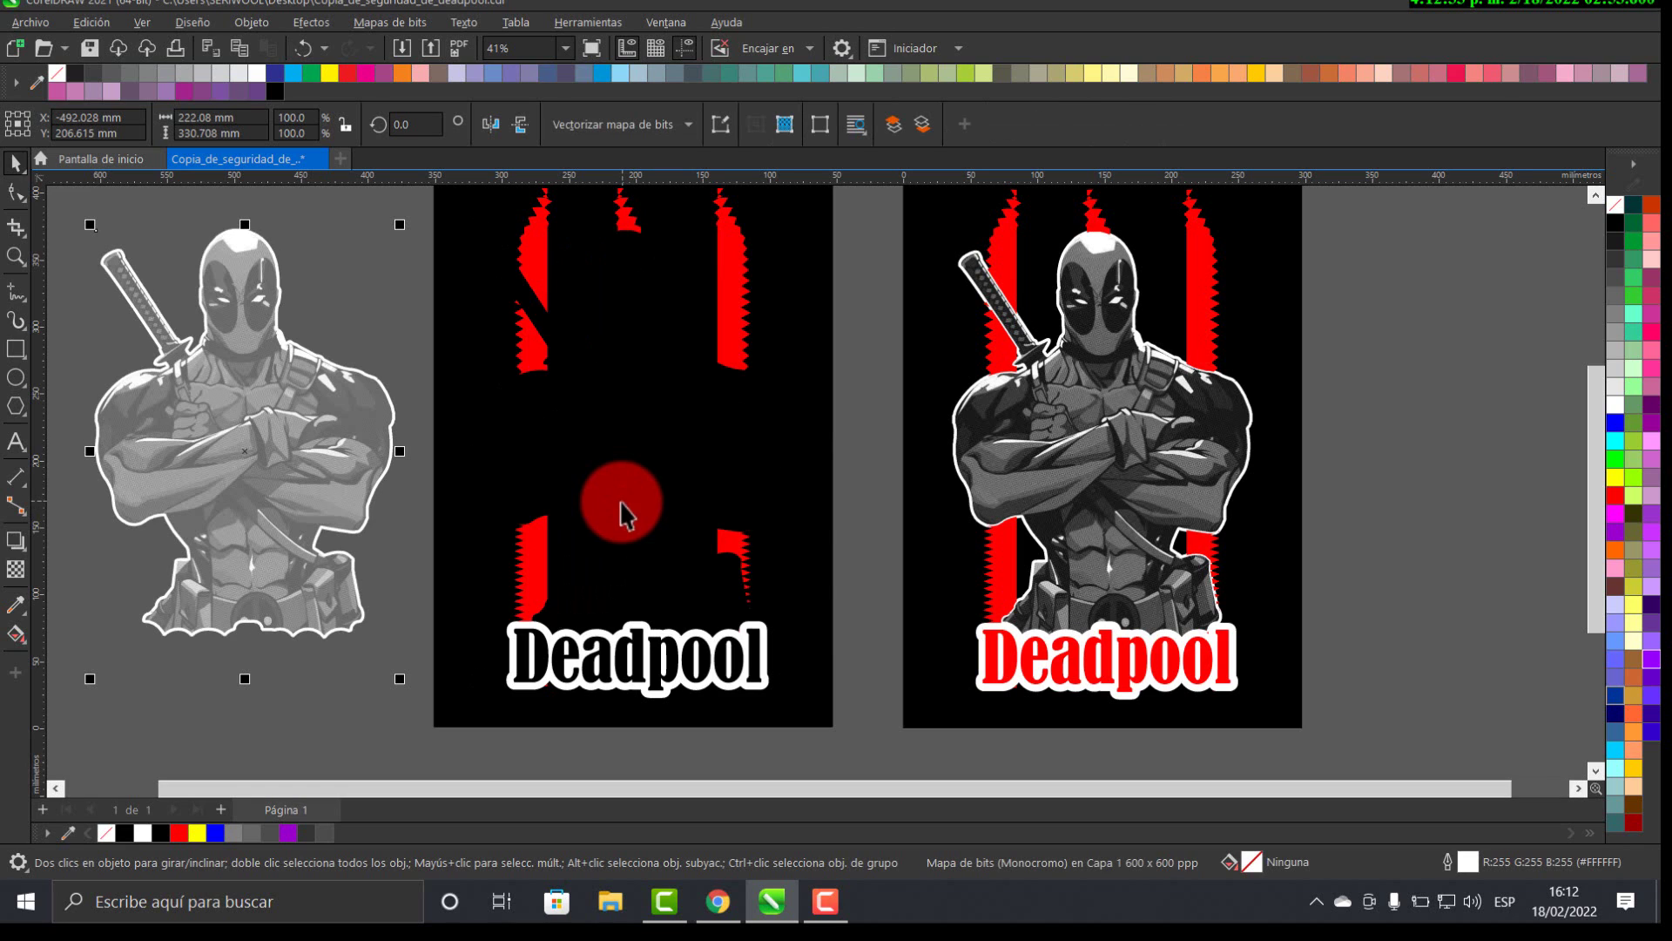
- Move the red group of the red-lettered design copy 290 mm right, off its black background
left_click(576, 637)
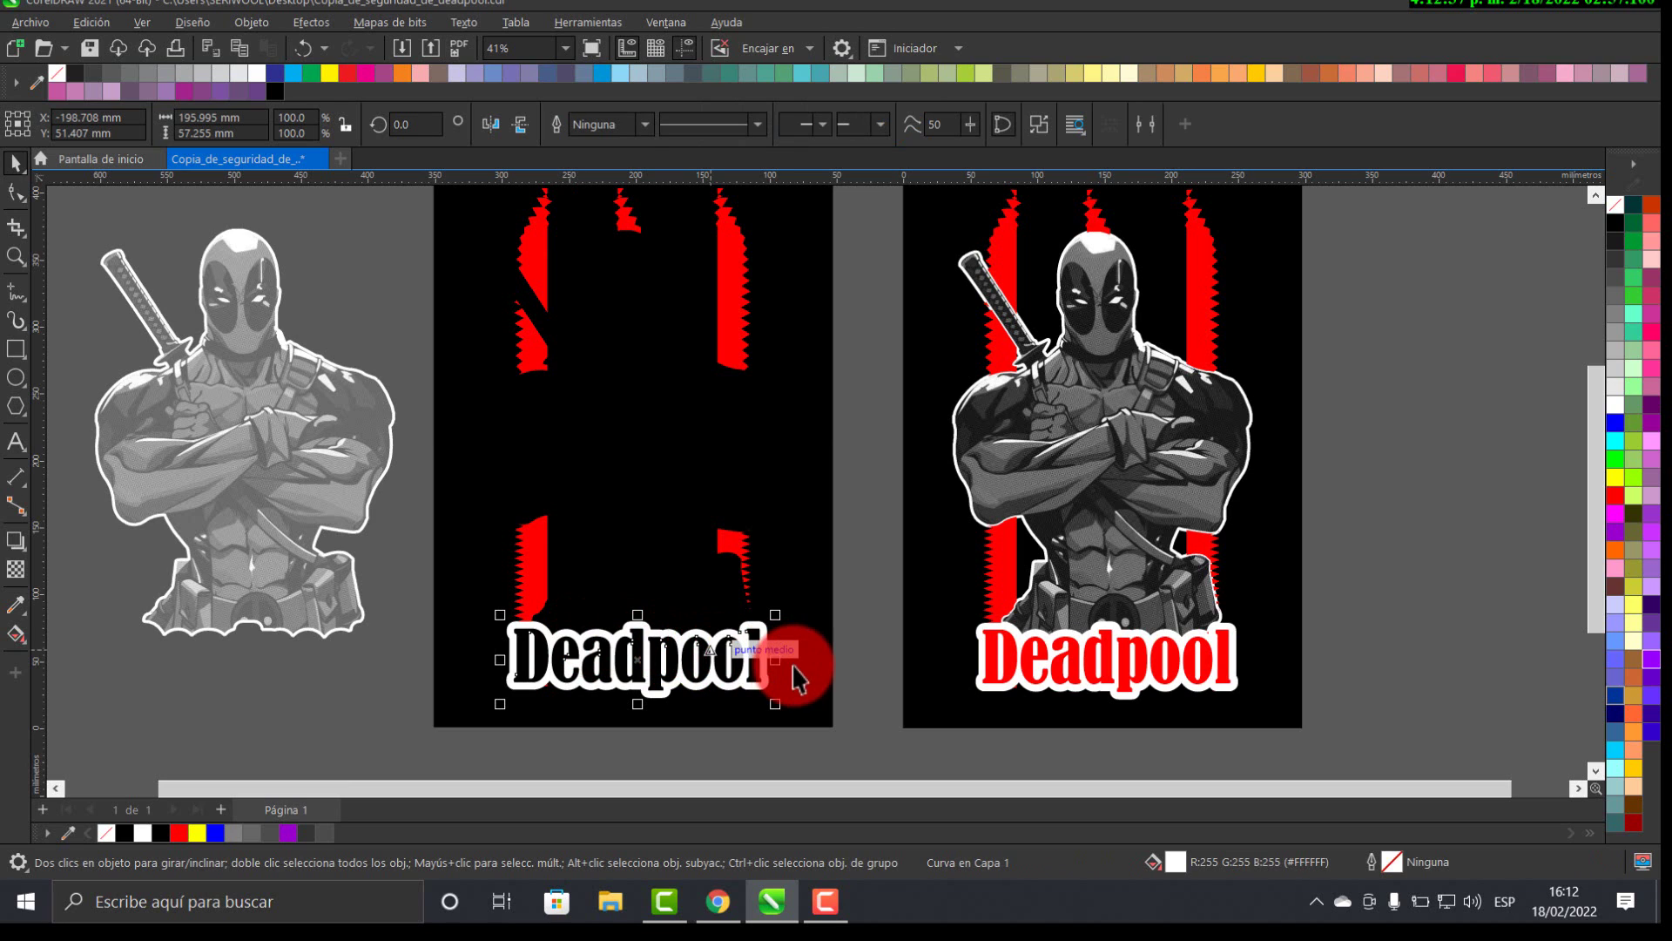
left_click(1141, 657)
key("Right")
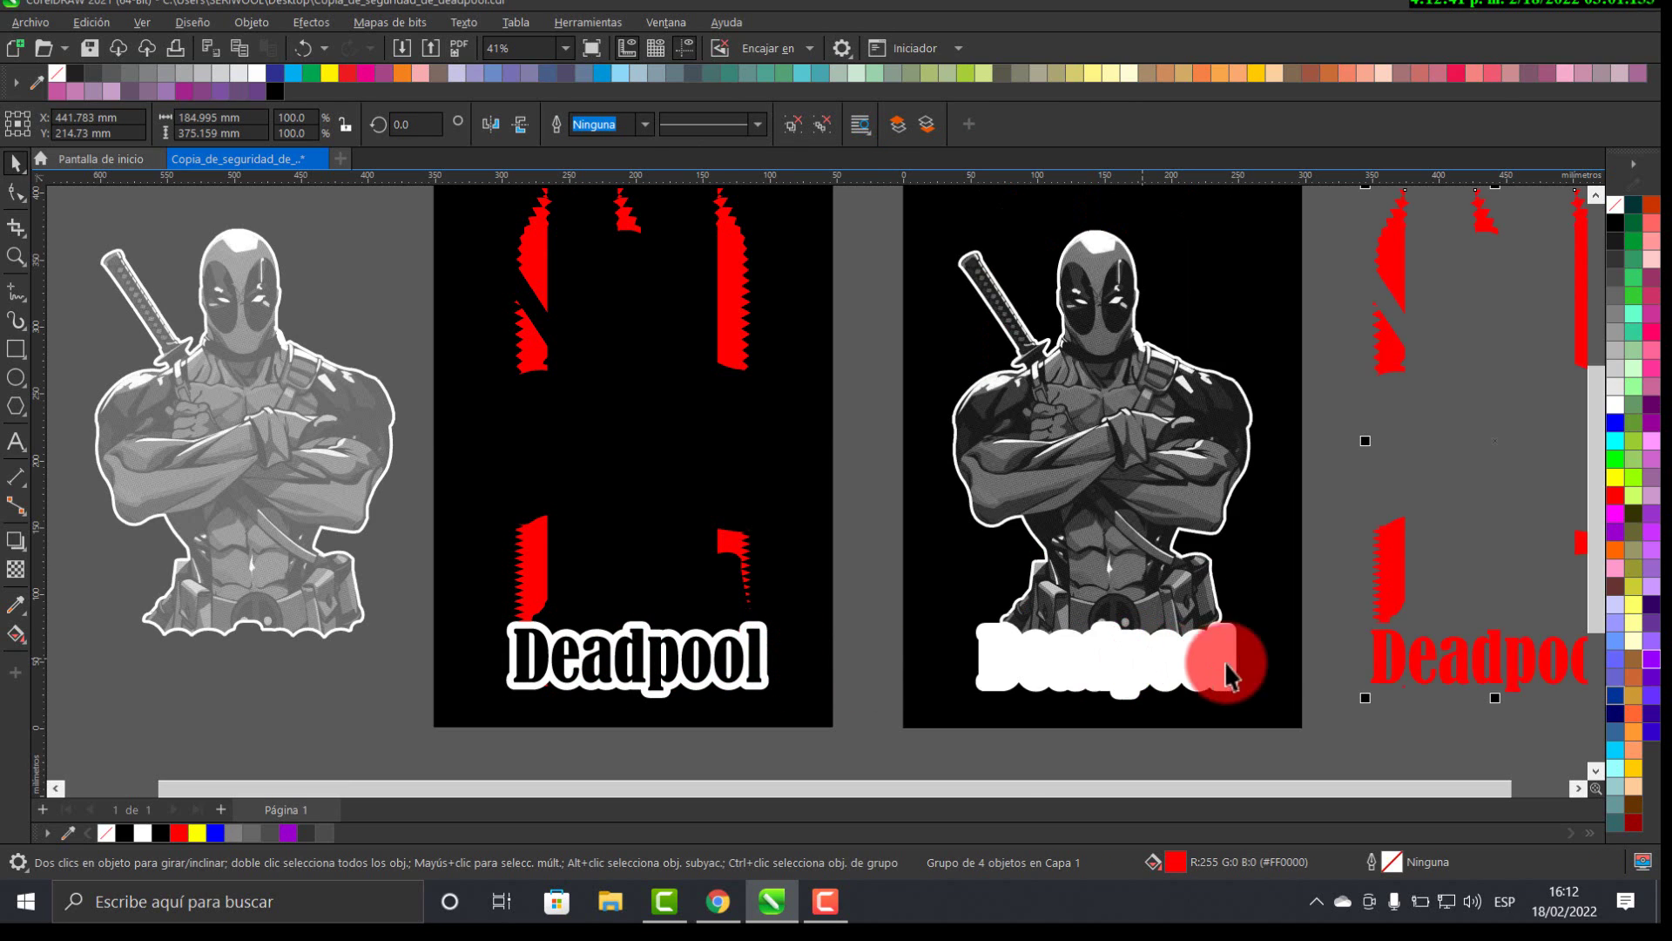
left_click_drag(1327, 654, 1273, 665)
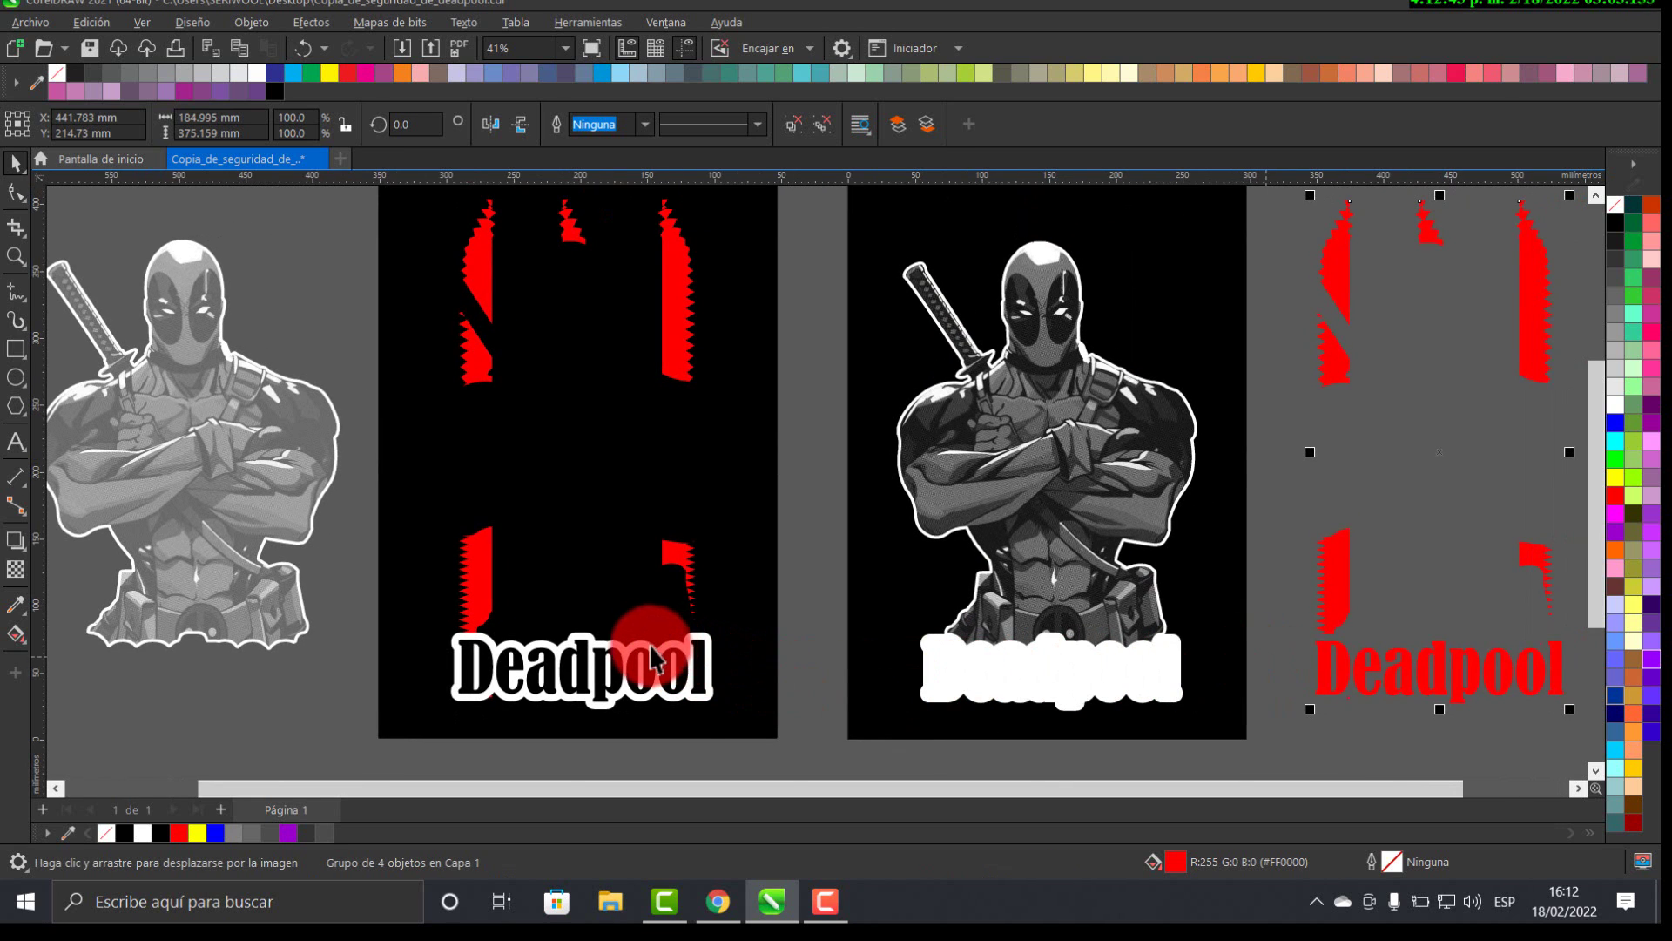
- Move the white lettering backing of the black-lettered design copy 290 mm left, beneath the separated figure
left_click(645, 666)
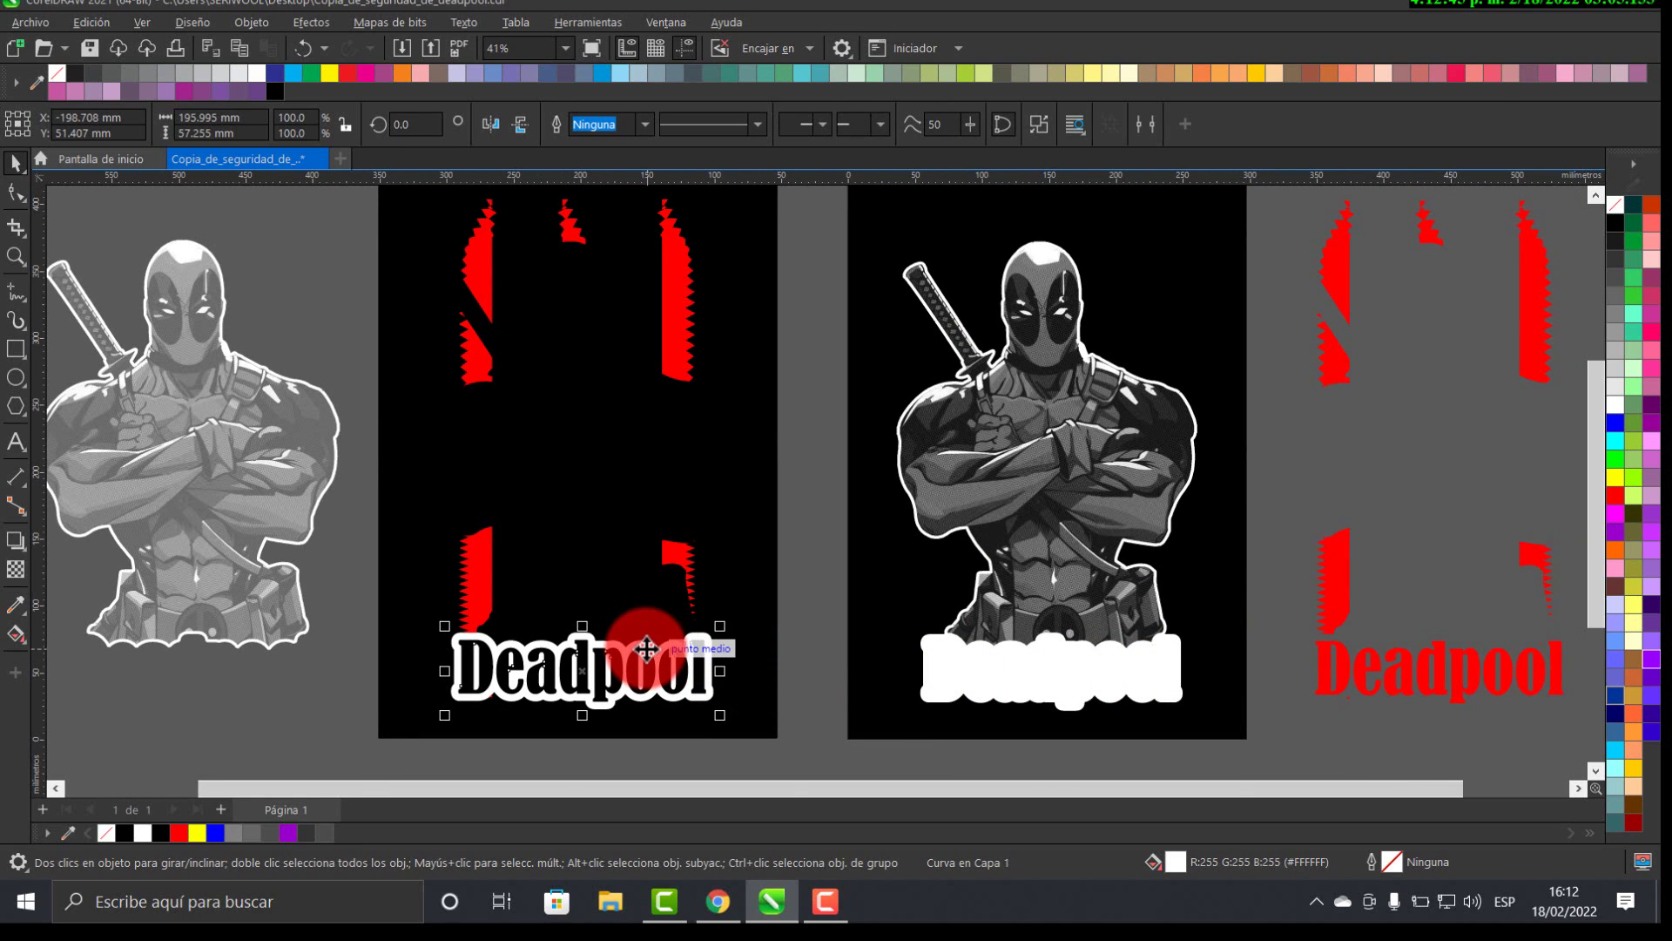
key("Left")
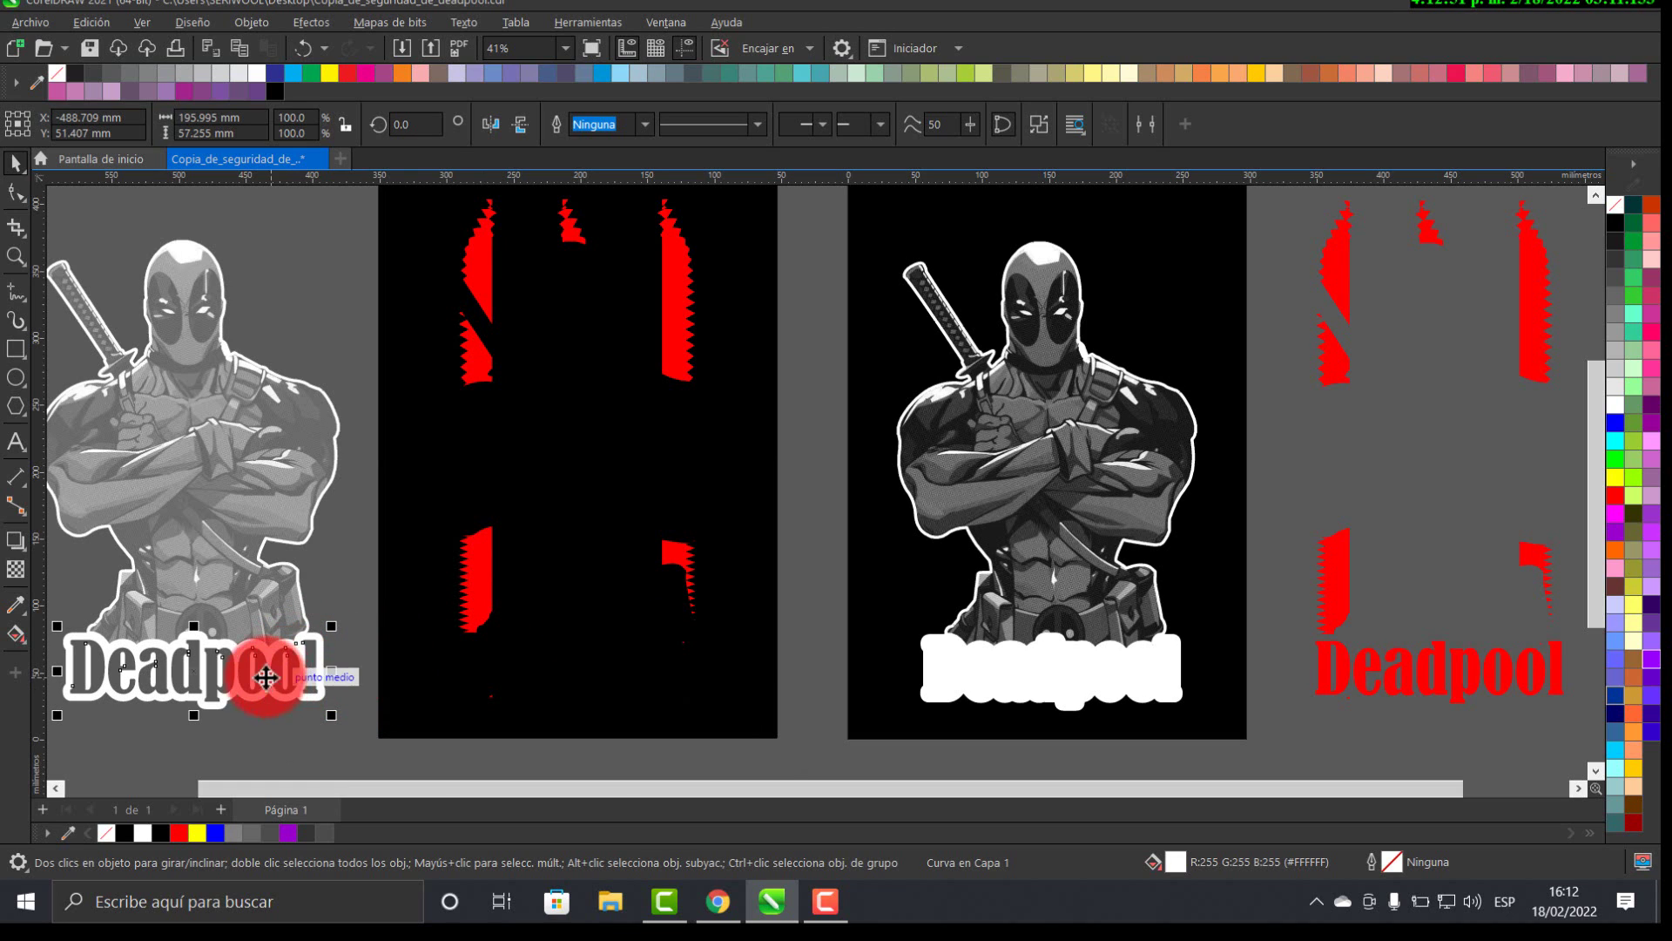
key("ctrl+shift+z")
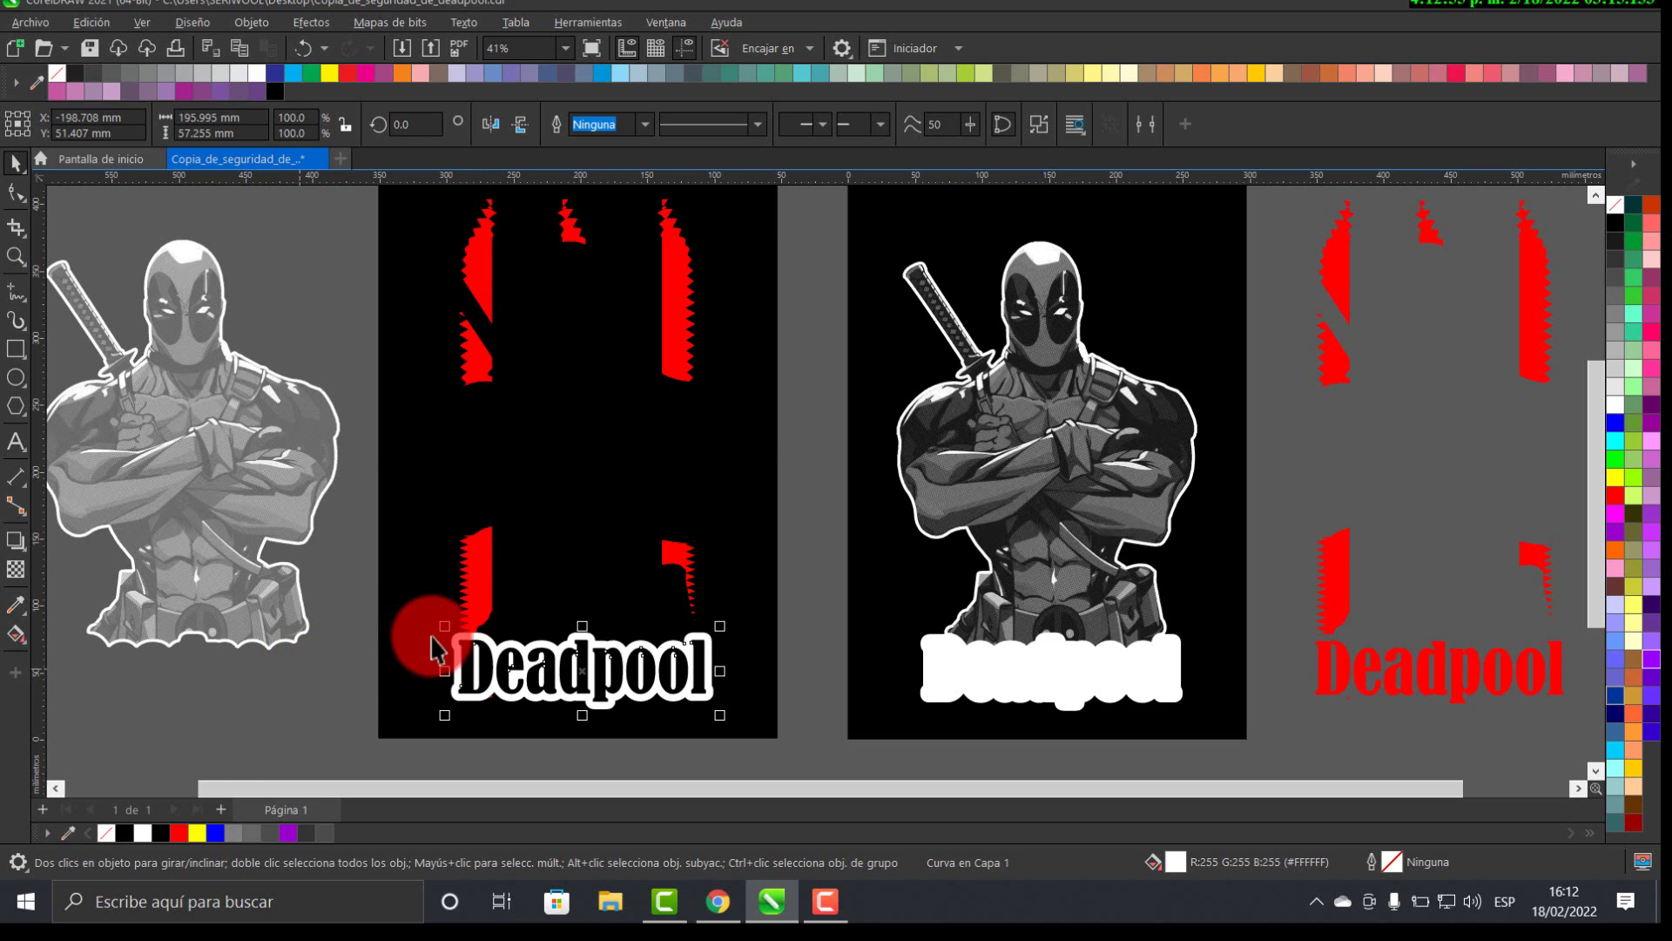
key("ctrl+z")
key("ctrl+z")
key("ctrl+z")
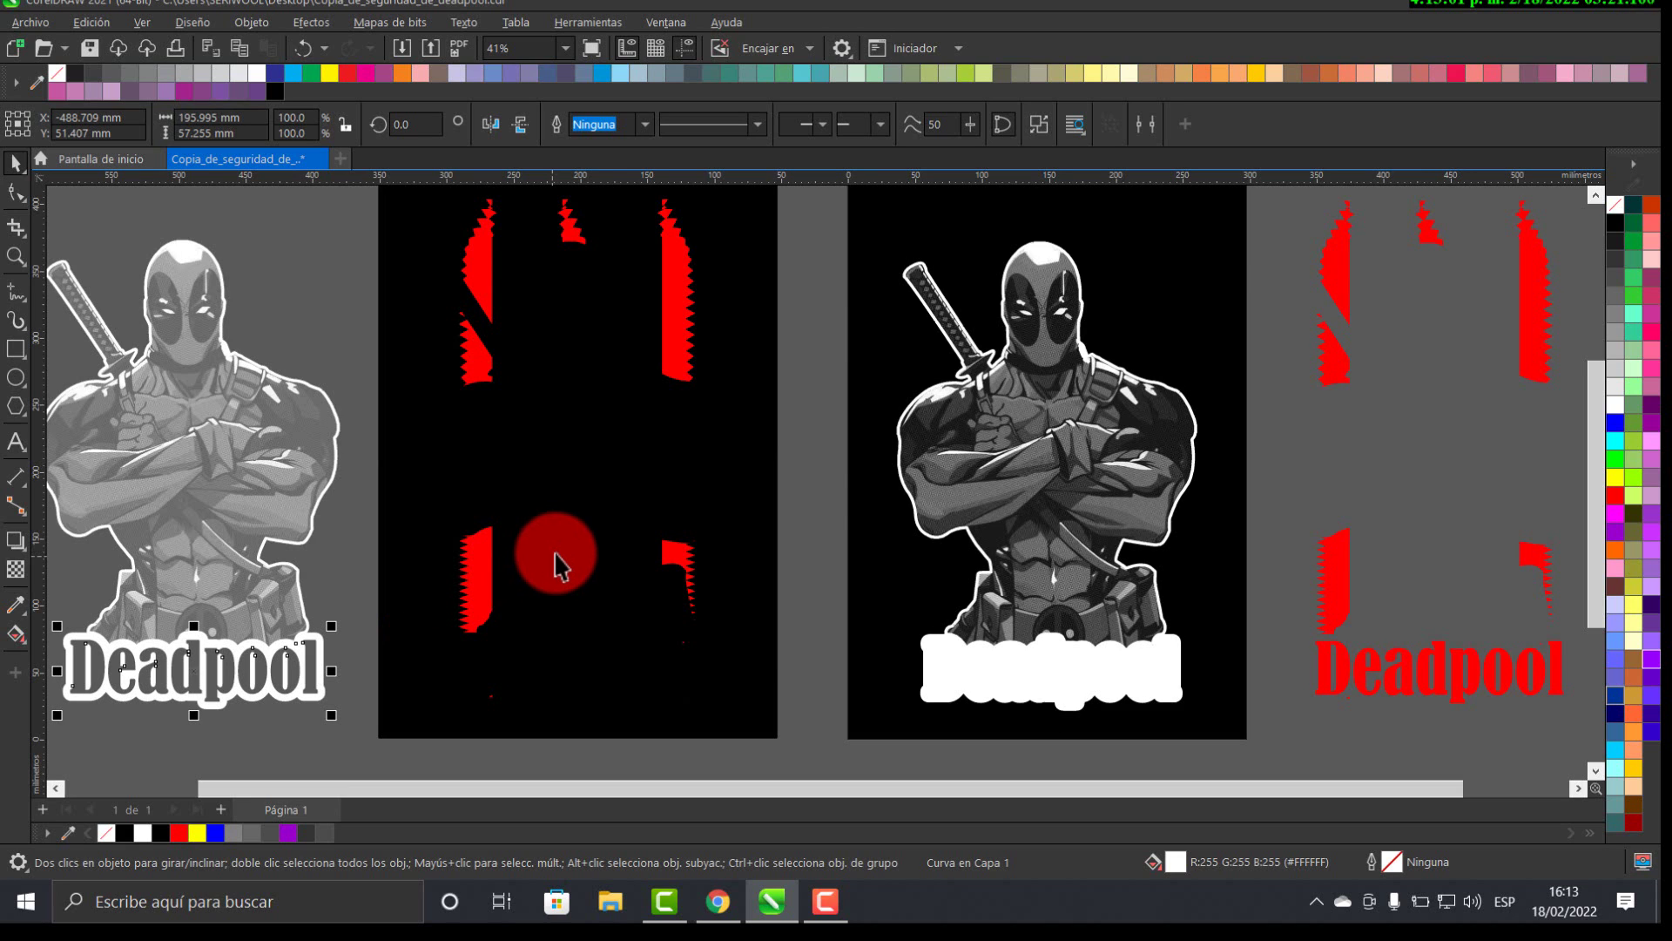
- Examine the halftone dots on the head of the separated white figure up close, along with the overall layout of the separations
scroll(564, 559, "down", 1)
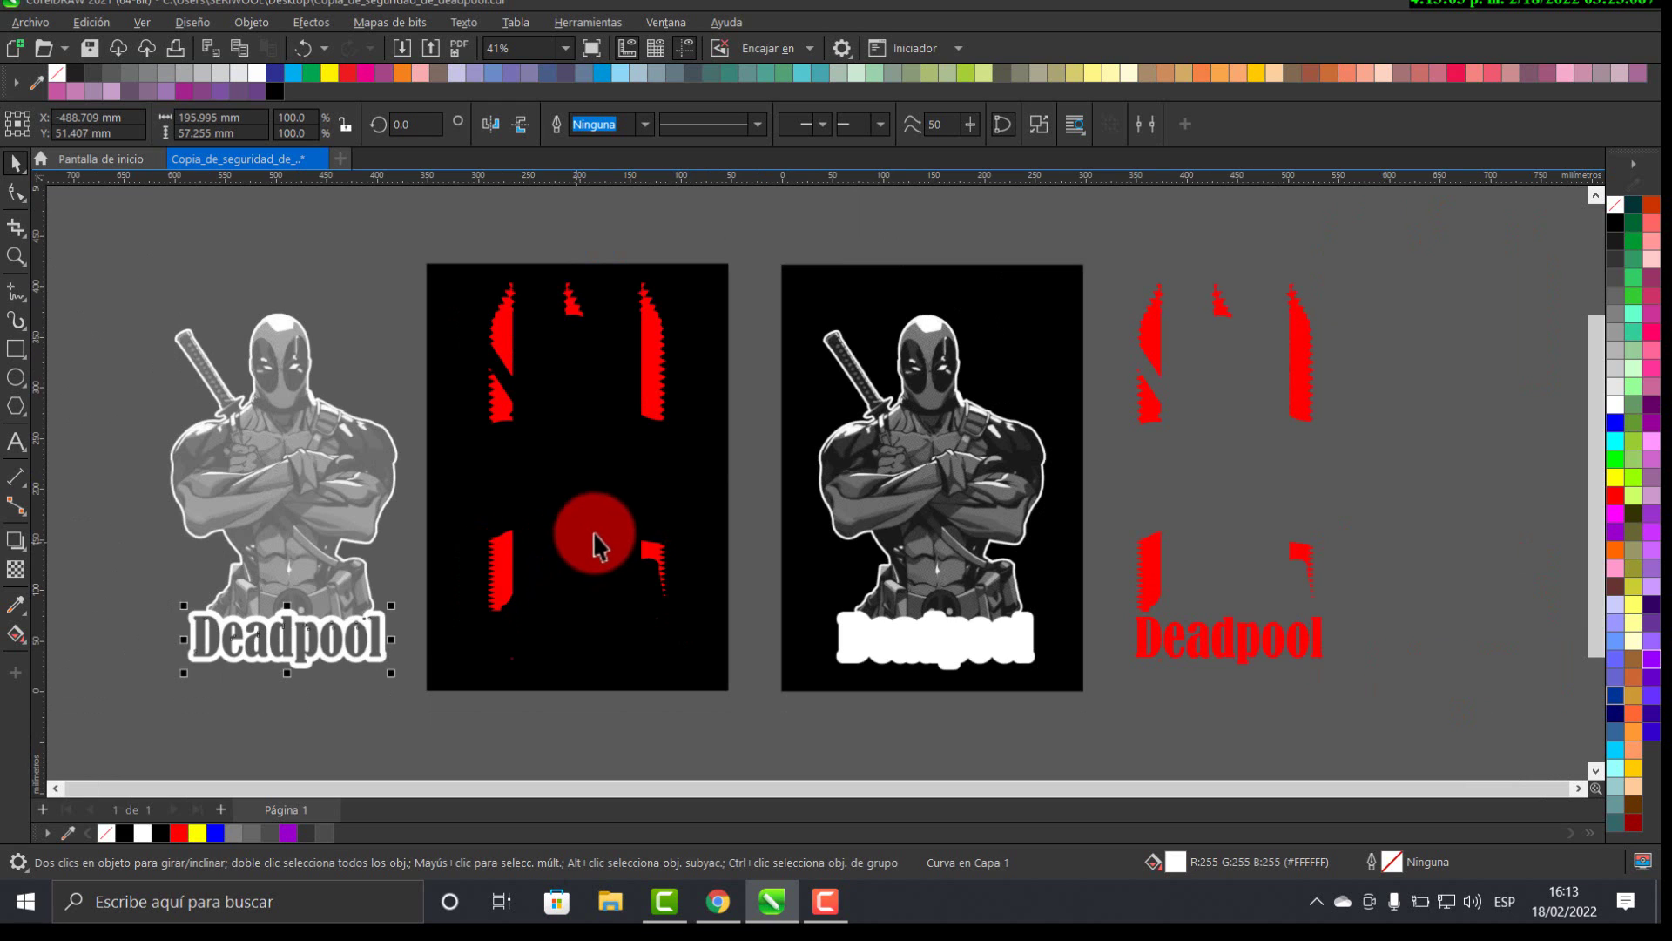
scroll(290, 357, "up", 3)
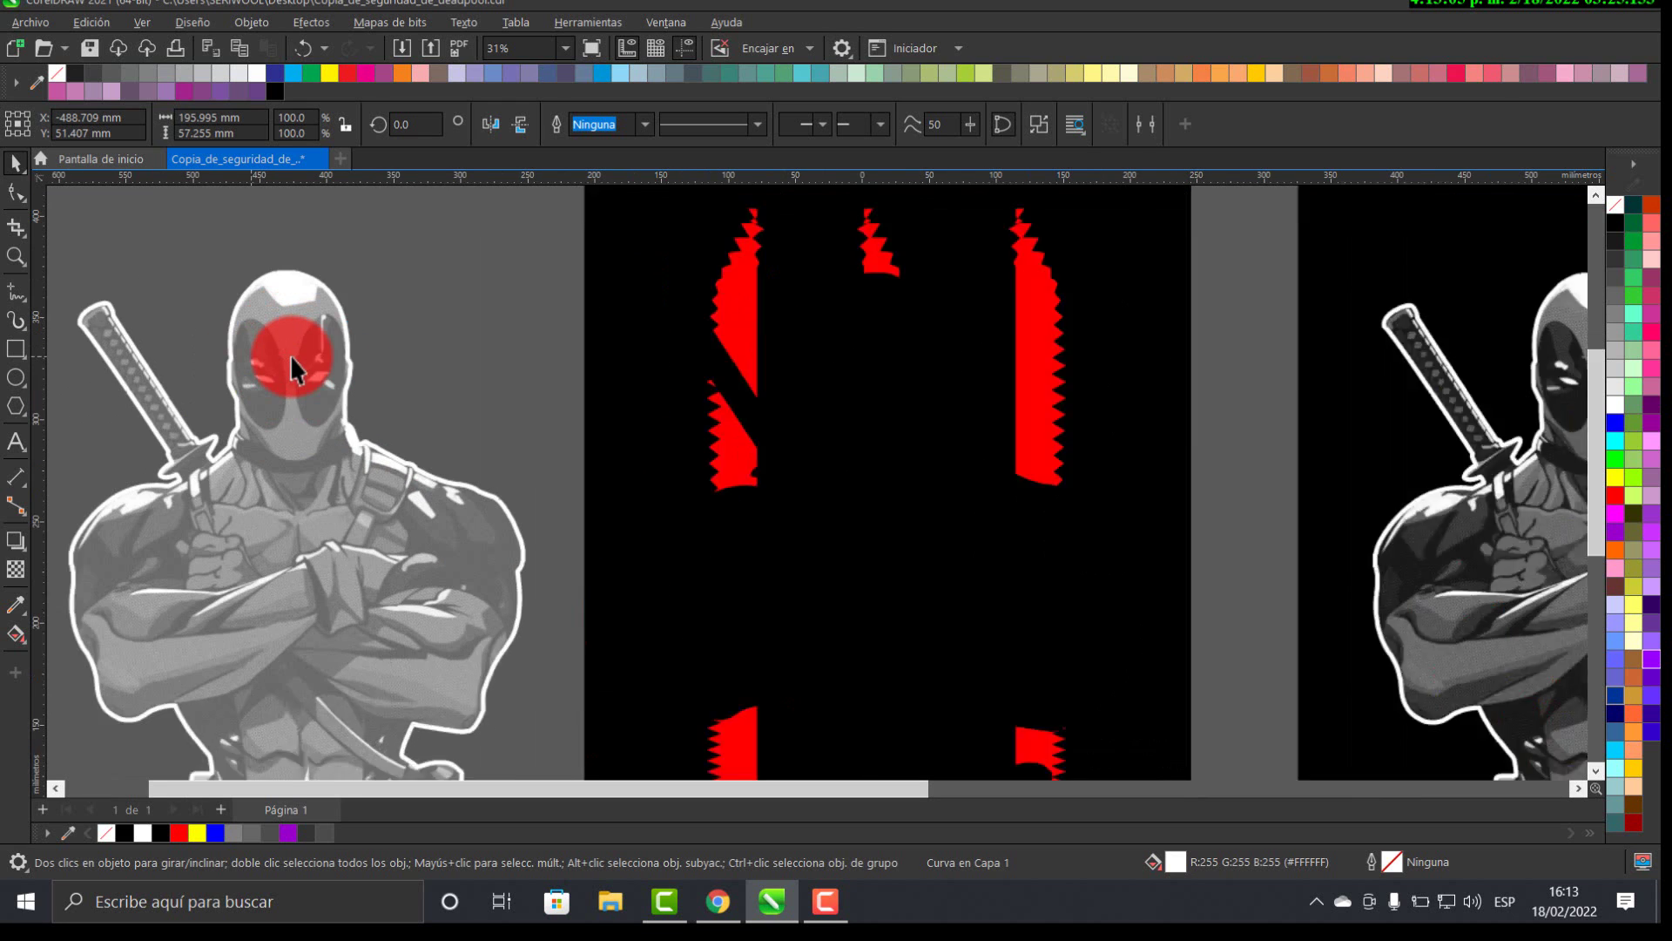
scroll(310, 364, "up", 2)
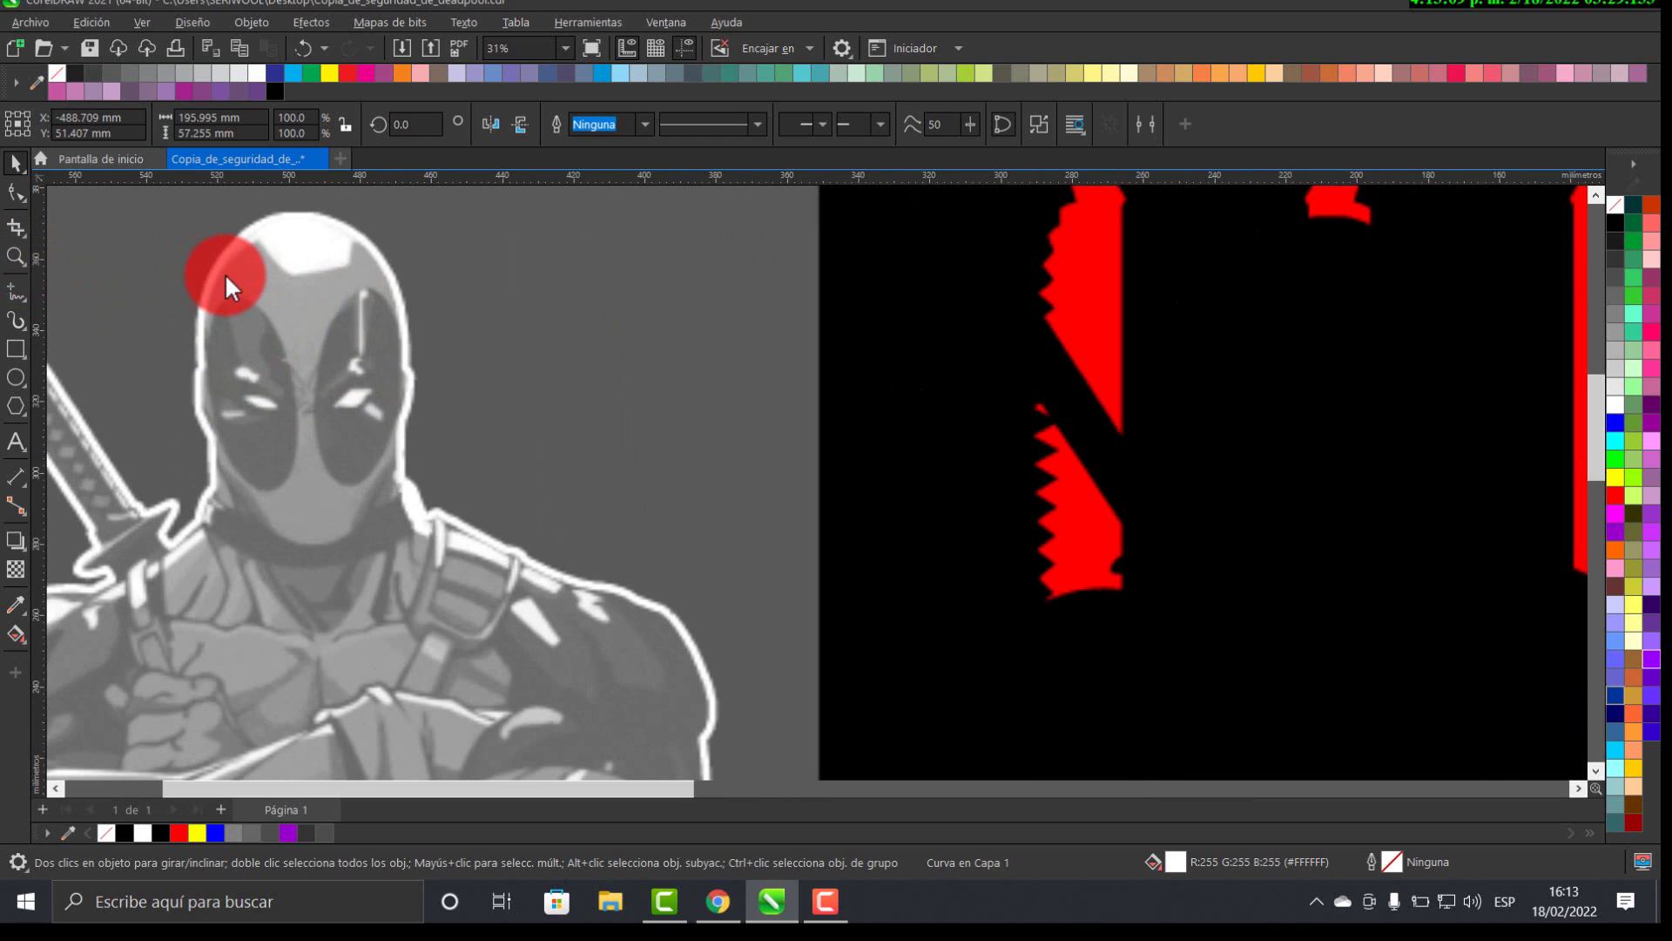
key("z")
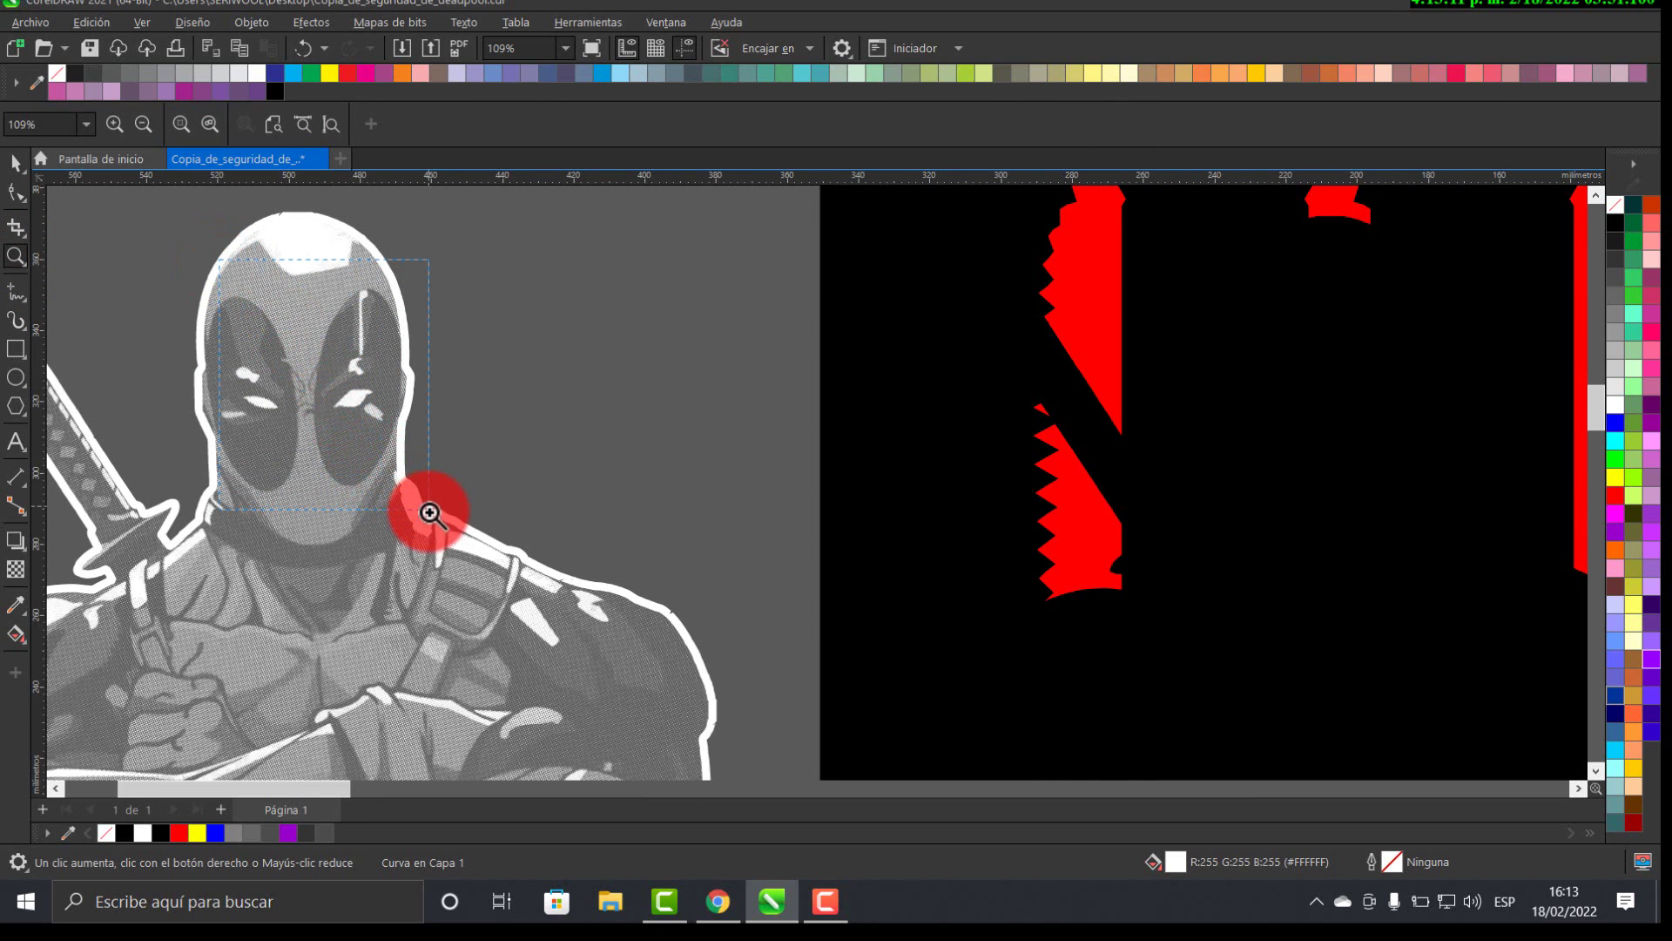
left_click(427, 506)
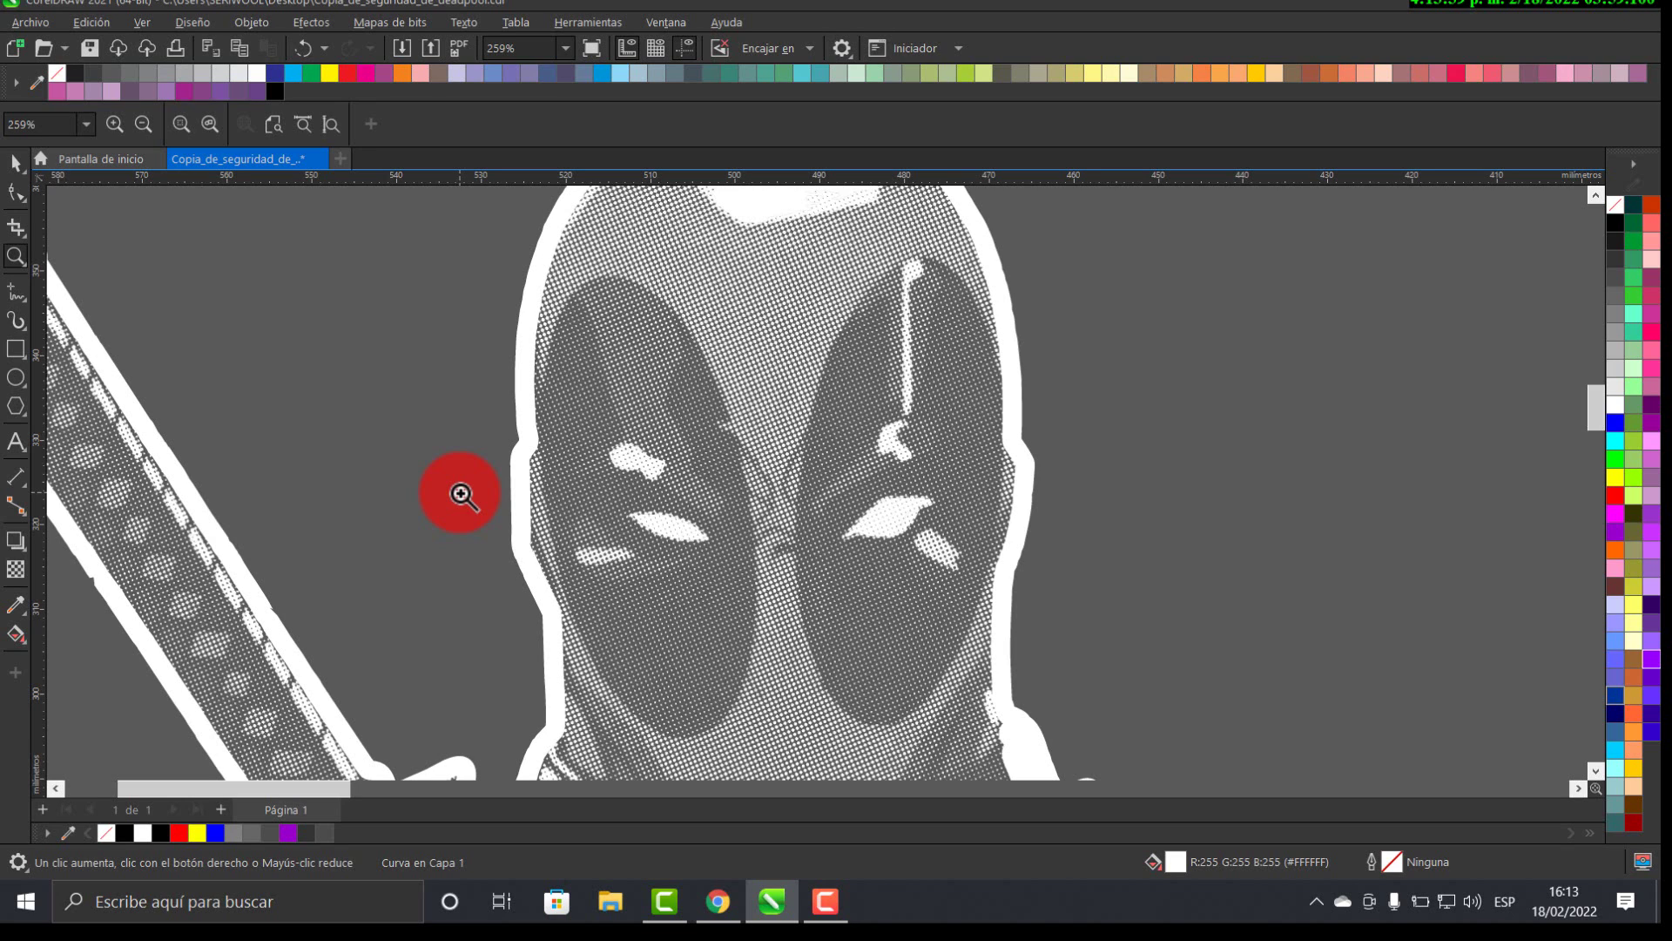
right_click(499, 444)
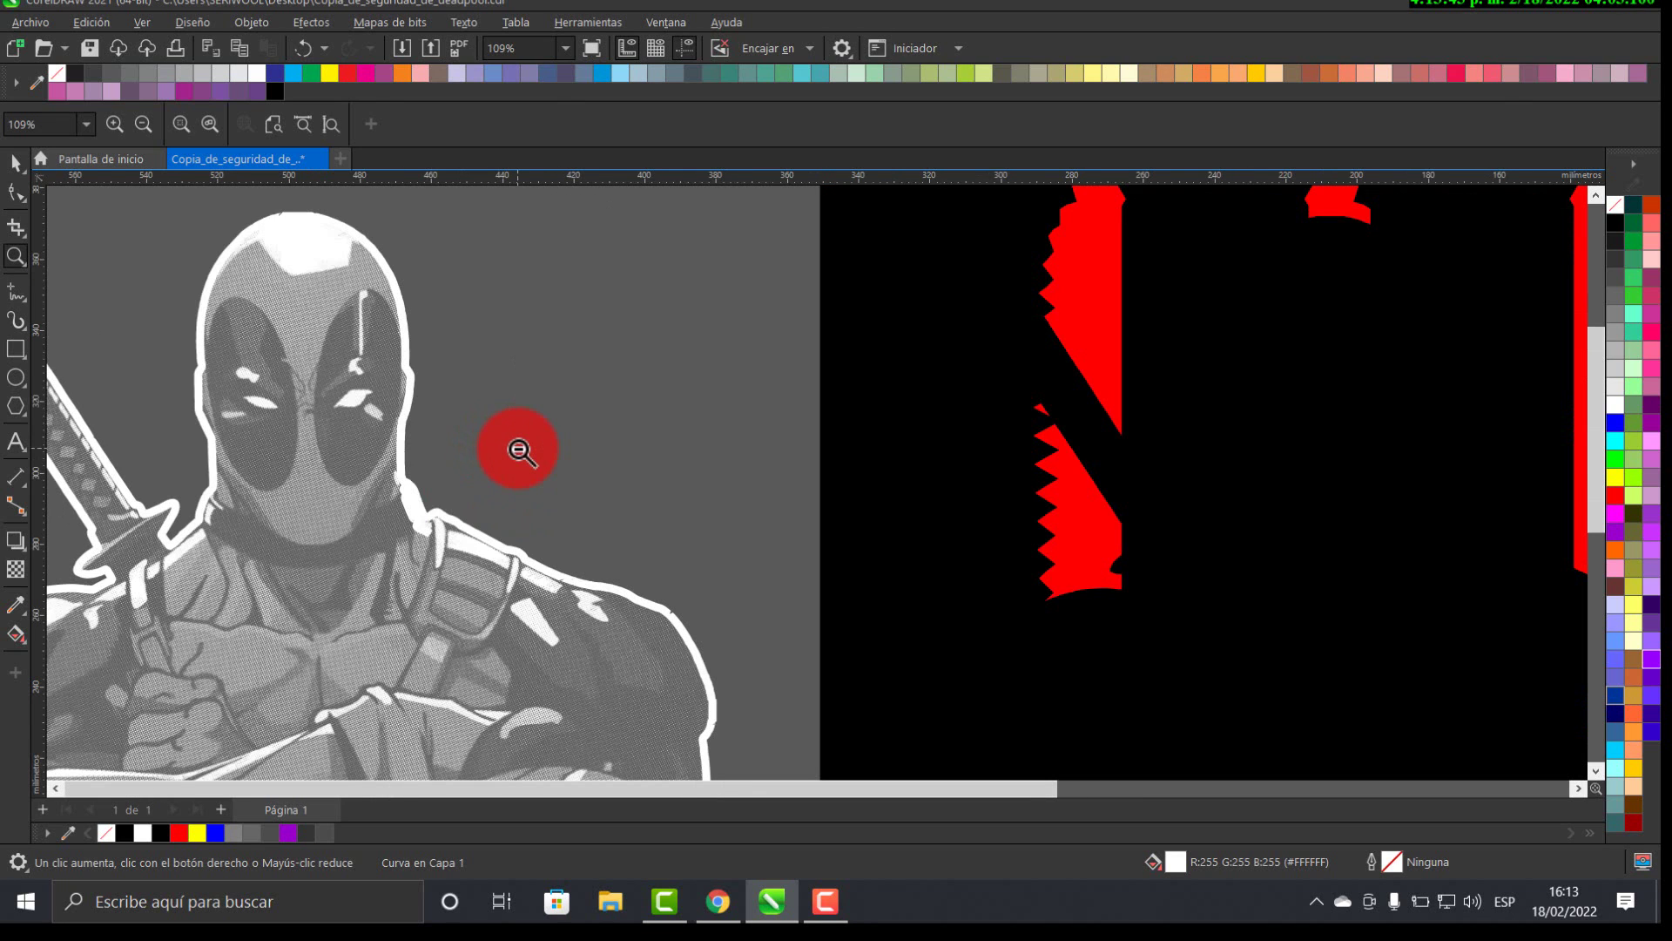
right_click(520, 450)
right_click(519, 449)
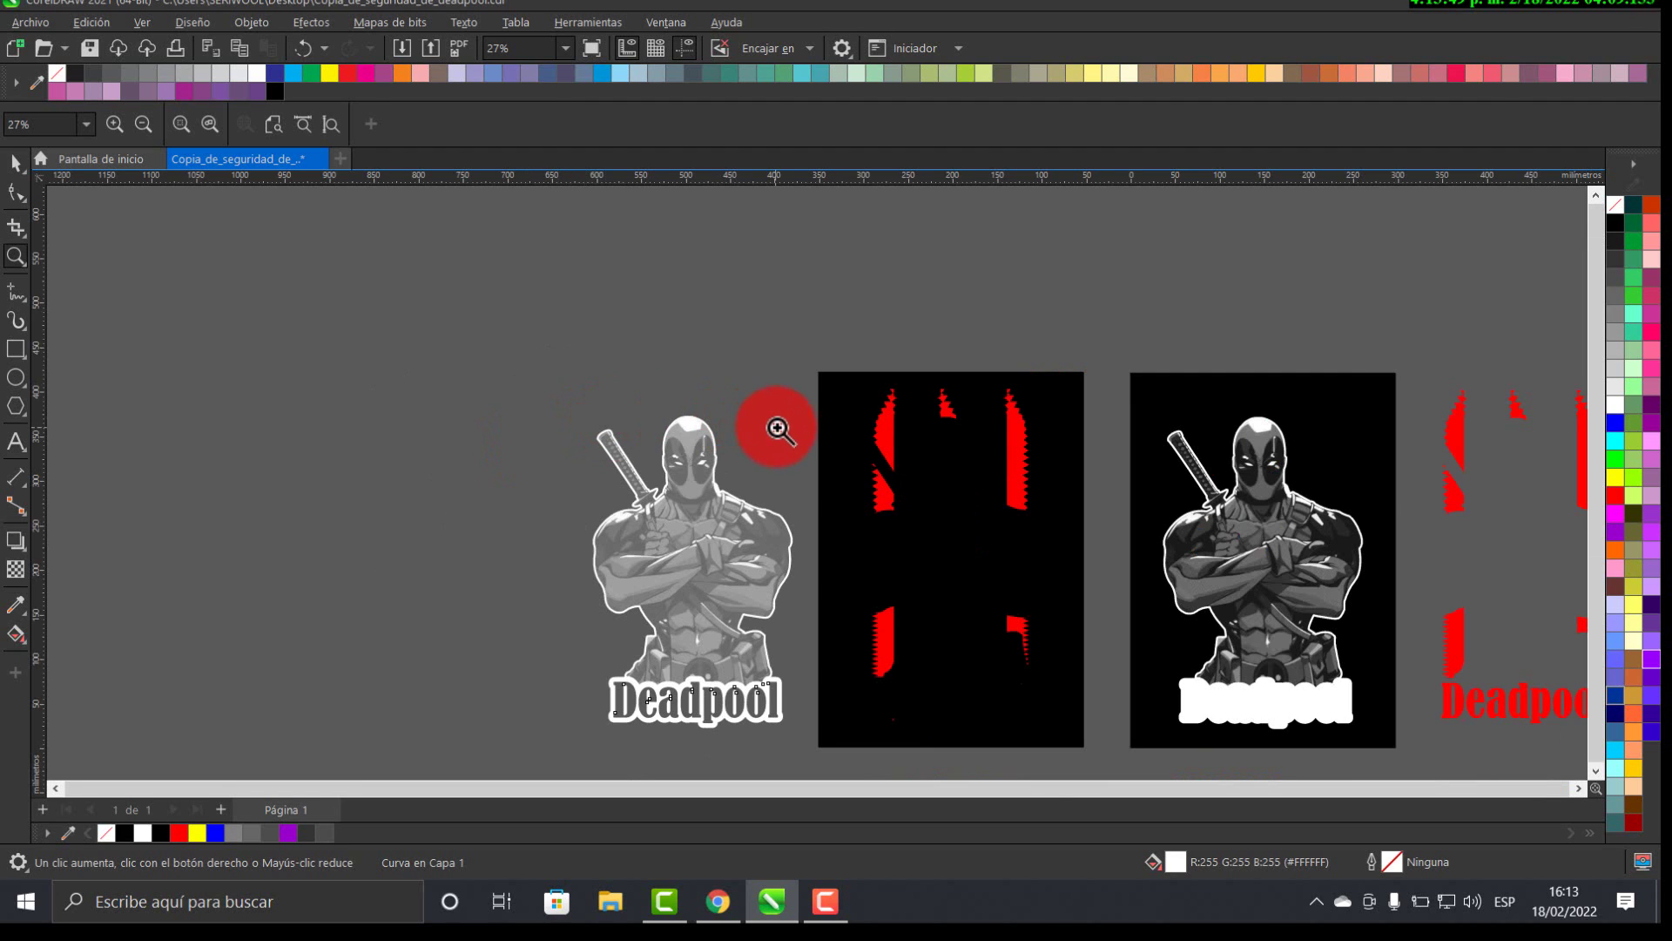
right_click(775, 428)
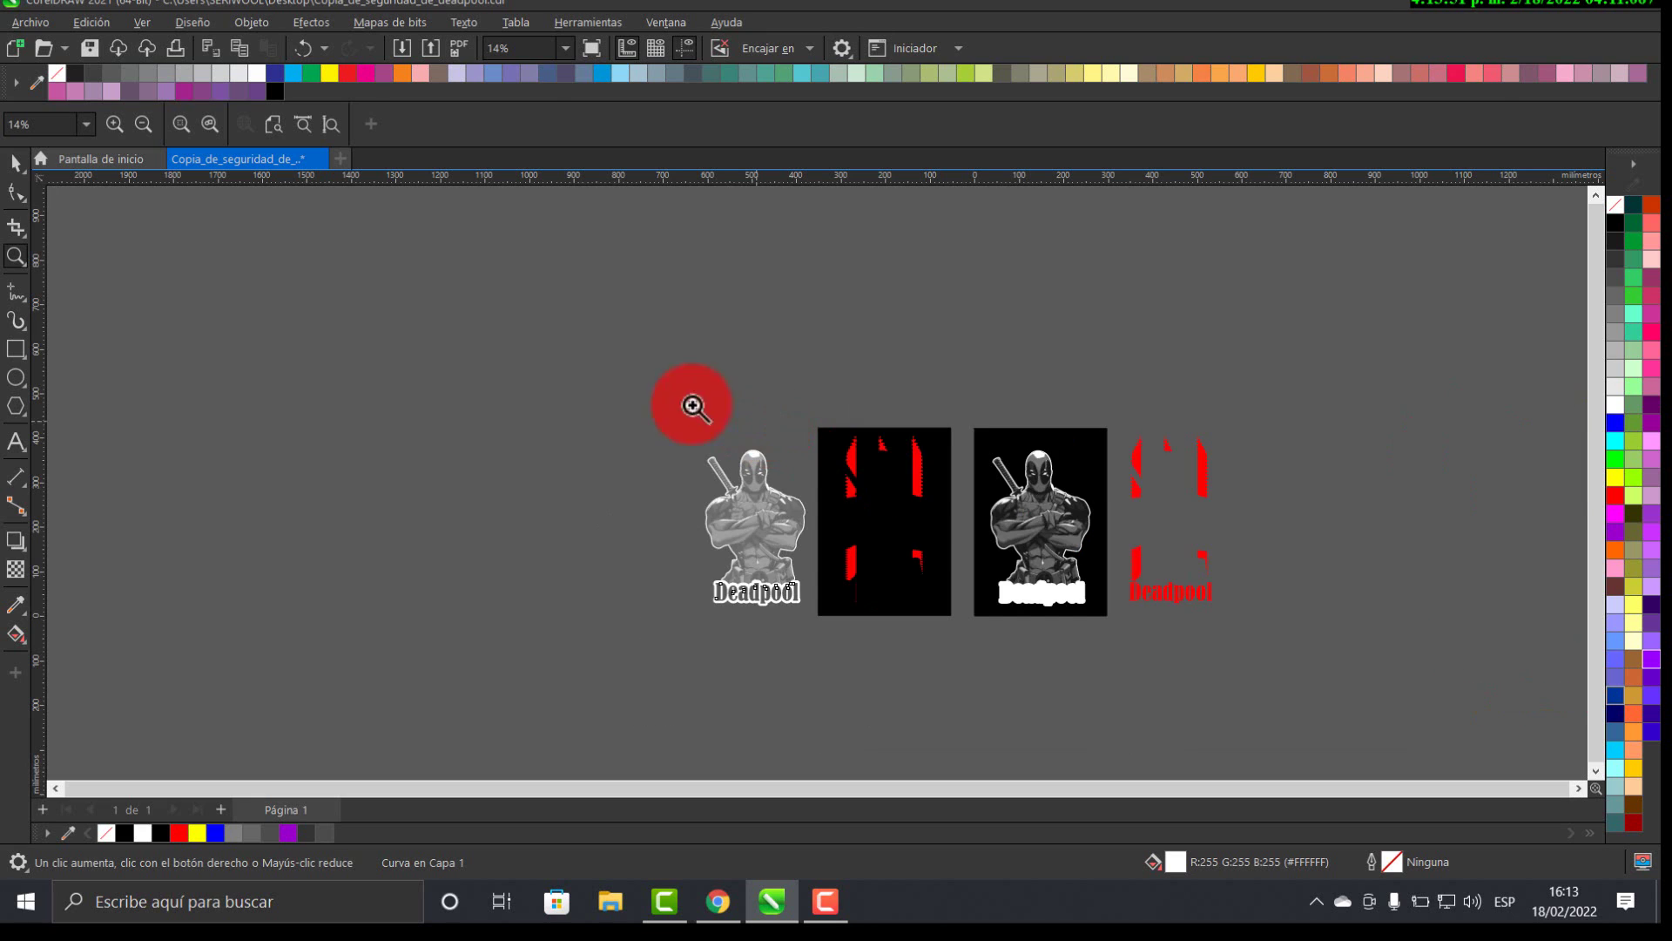
- Delete all the artwork, including both black backgrounds and the separated white and red parts, to leave an empty page
left_click(15, 162)
left_click_drag(467, 371, 1359, 697)
key("Delete")
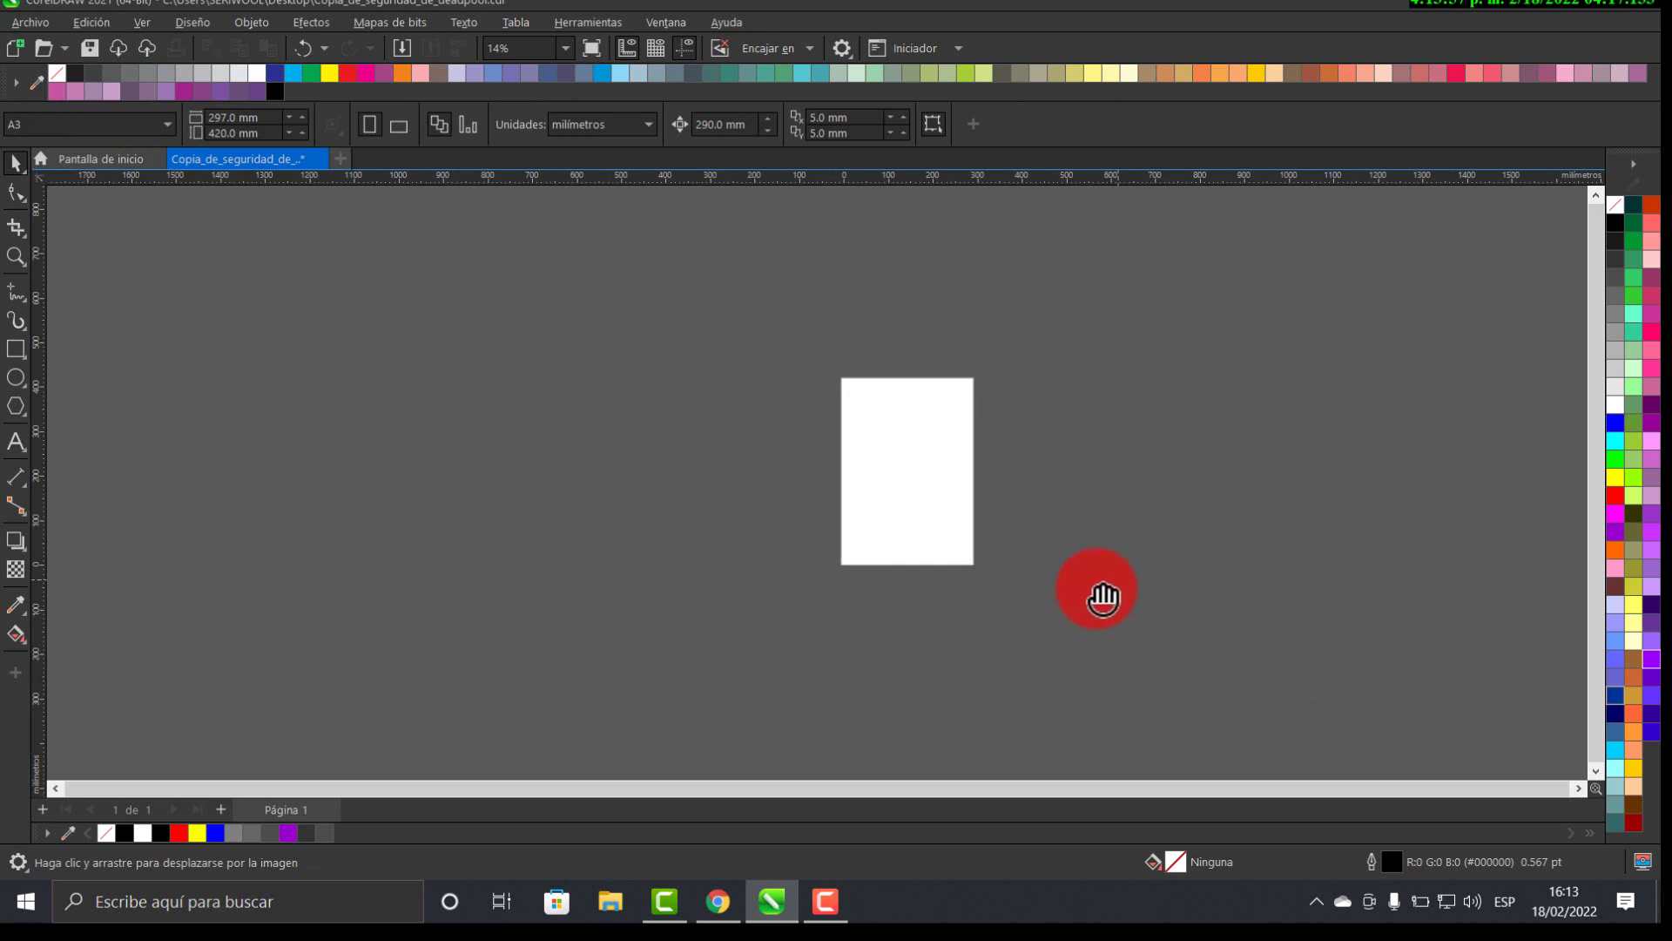
- Import the image "derpool 2" from the Imagenes folder and place it at the centre of the page
scroll(1021, 599, "up", 2)
scroll(1020, 599, "up", 2)
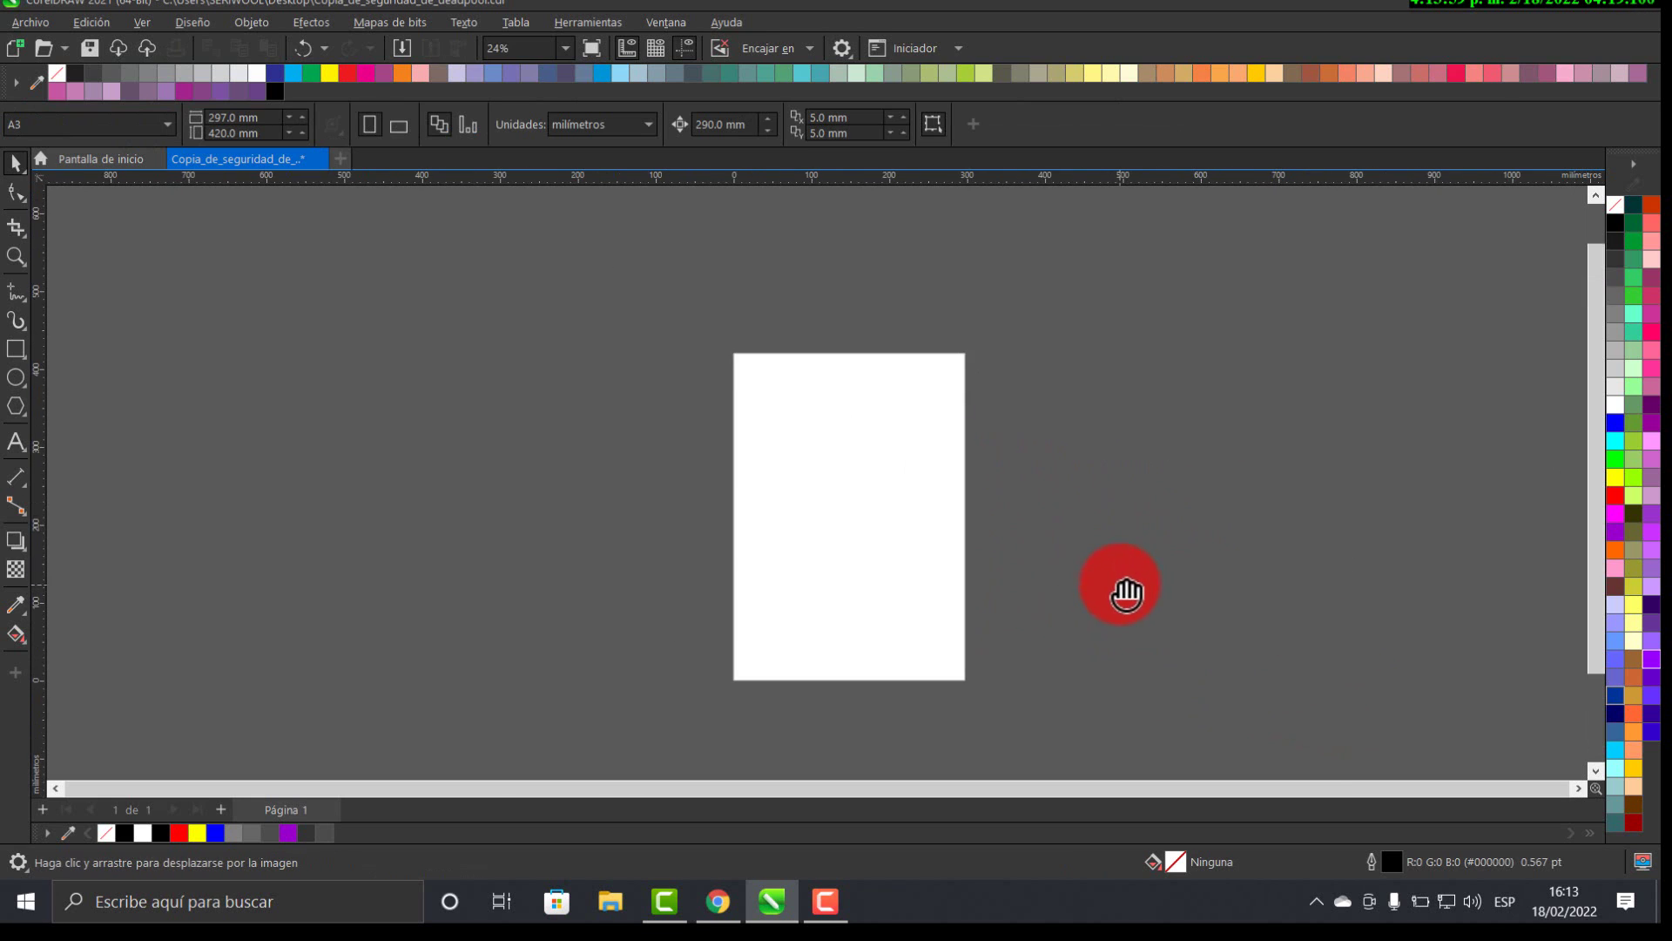
scroll(1092, 575, "up", 1)
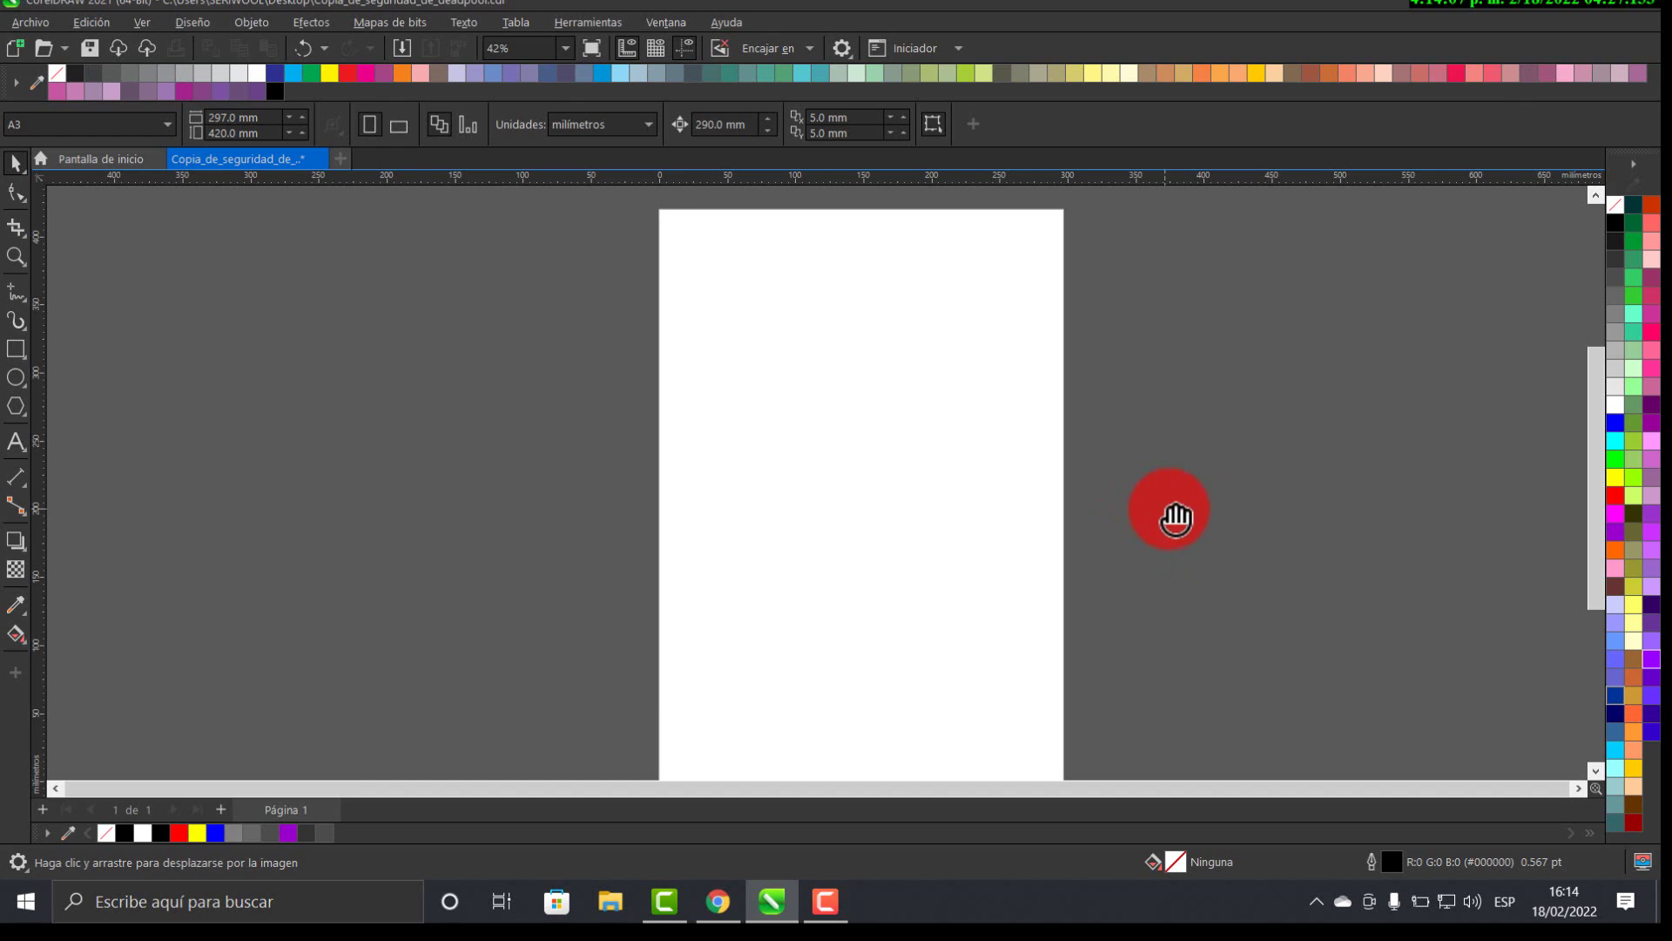
left_click_drag(1176, 511, 1209, 490)
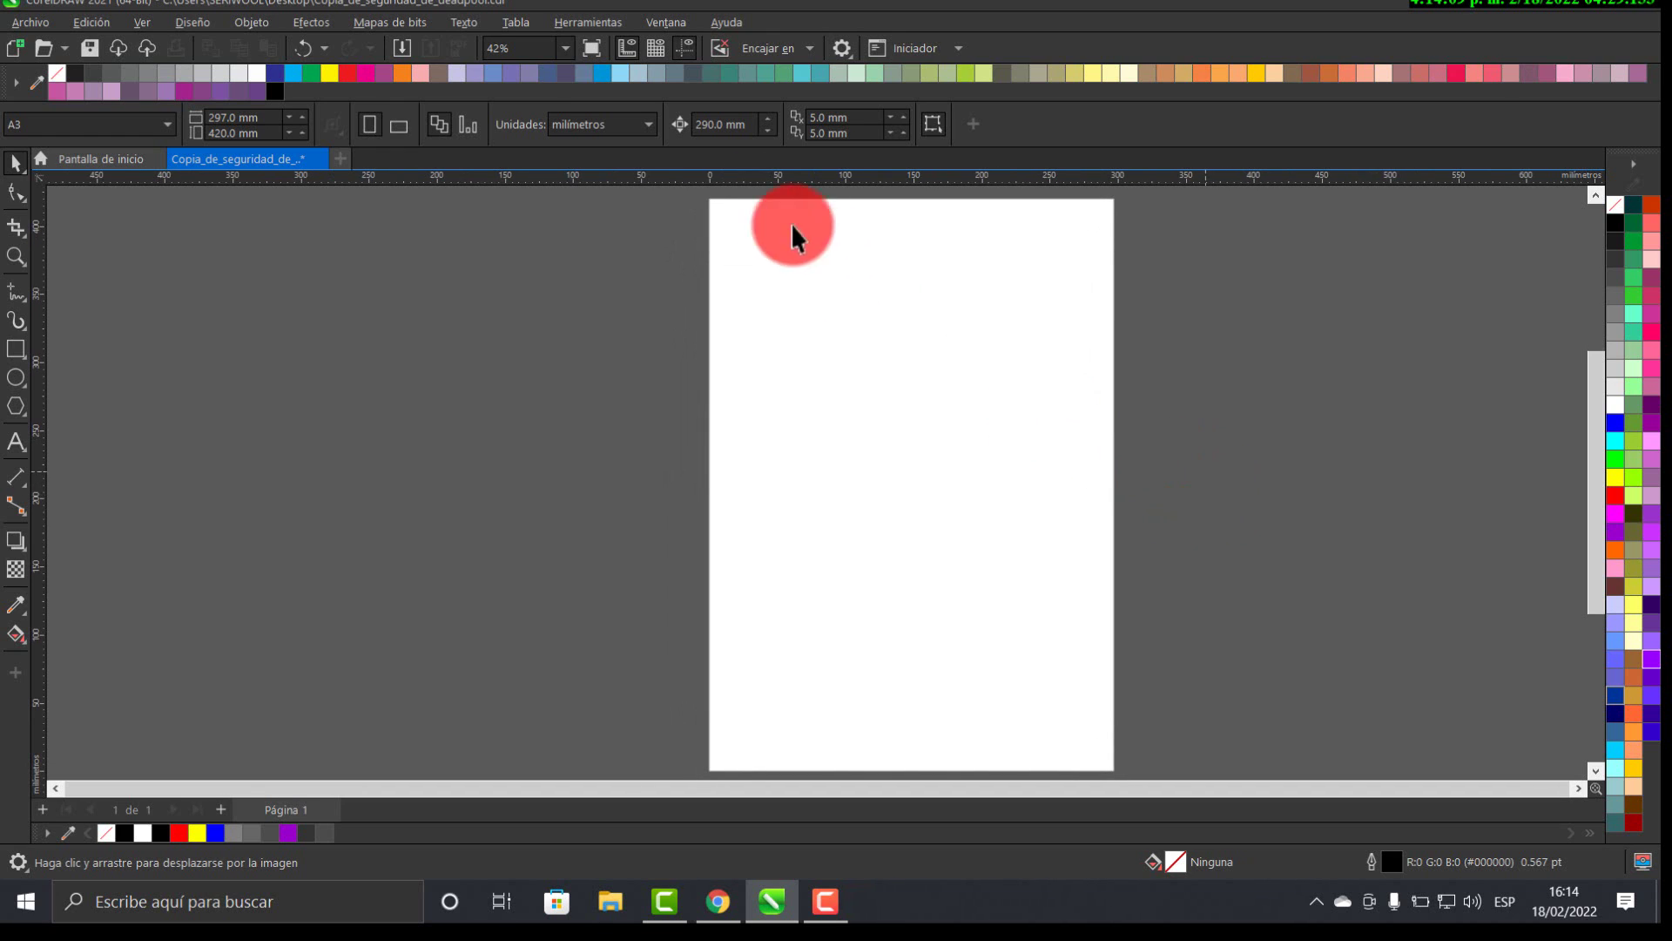
left_click(404, 49)
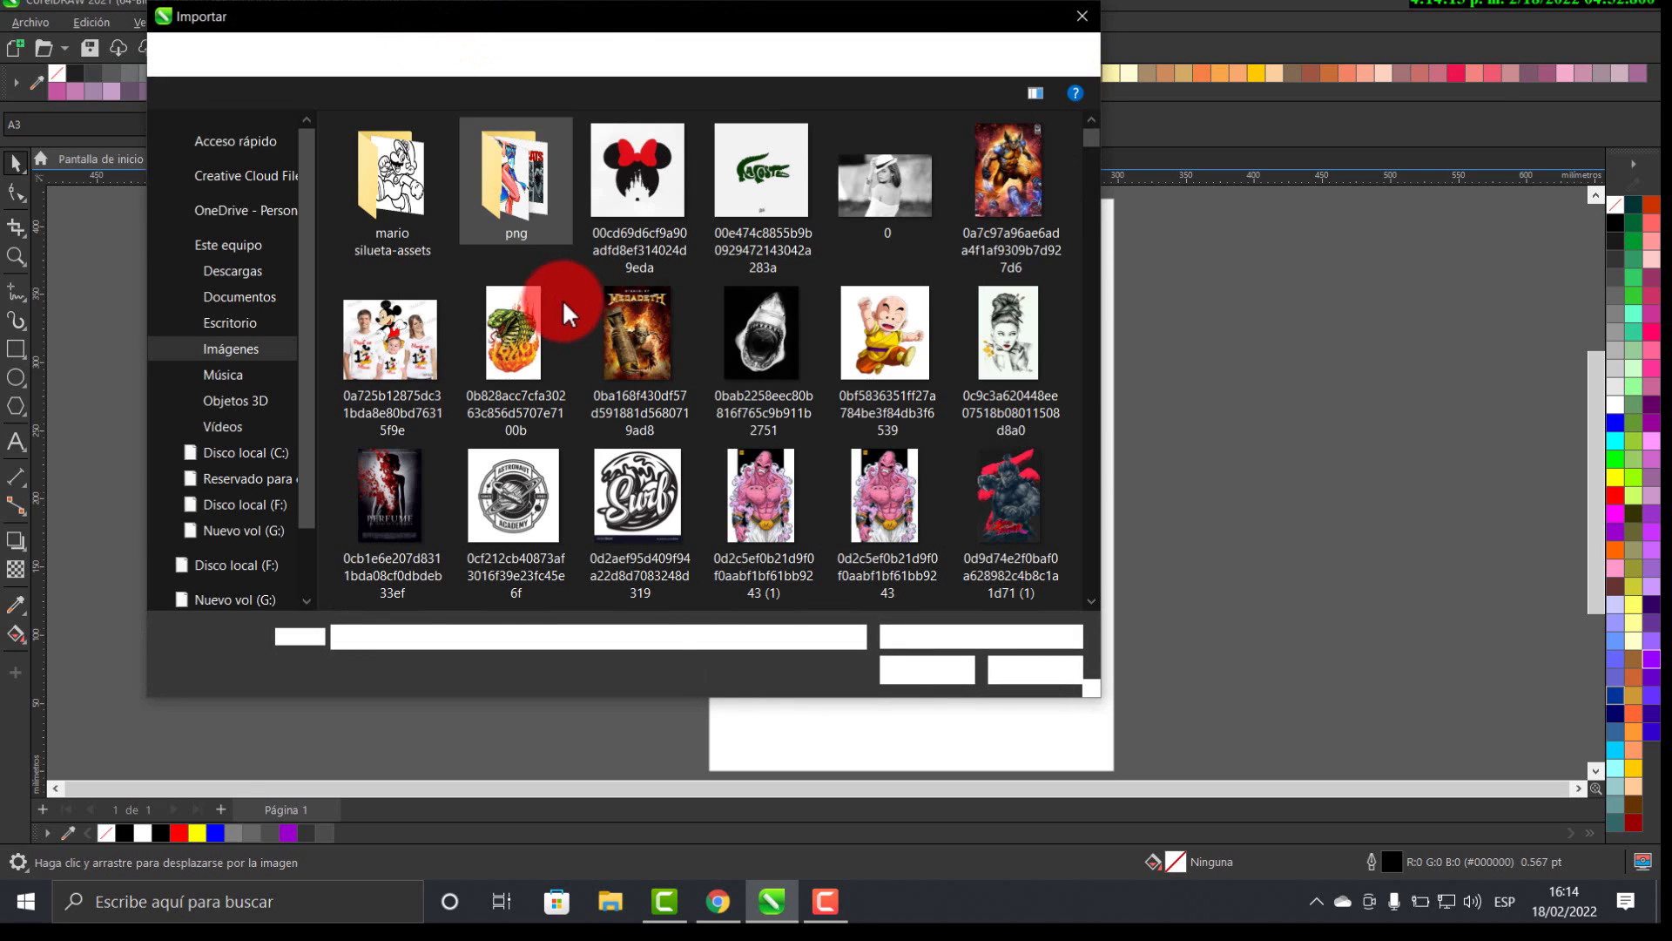
left_click(778, 347)
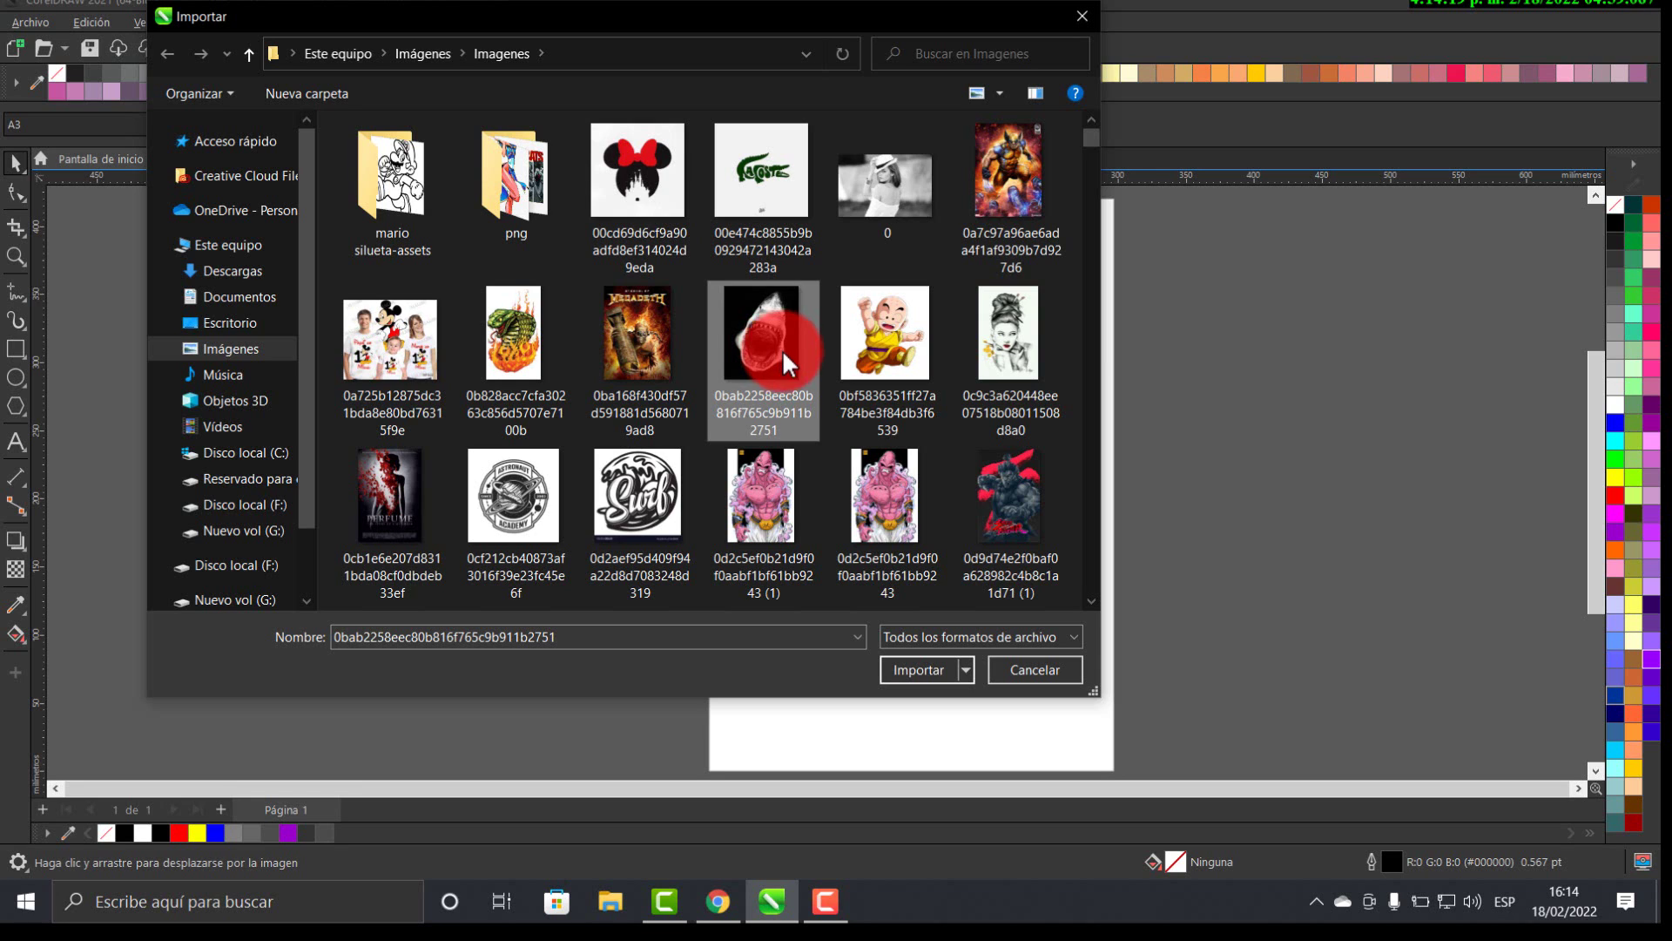
key("d")
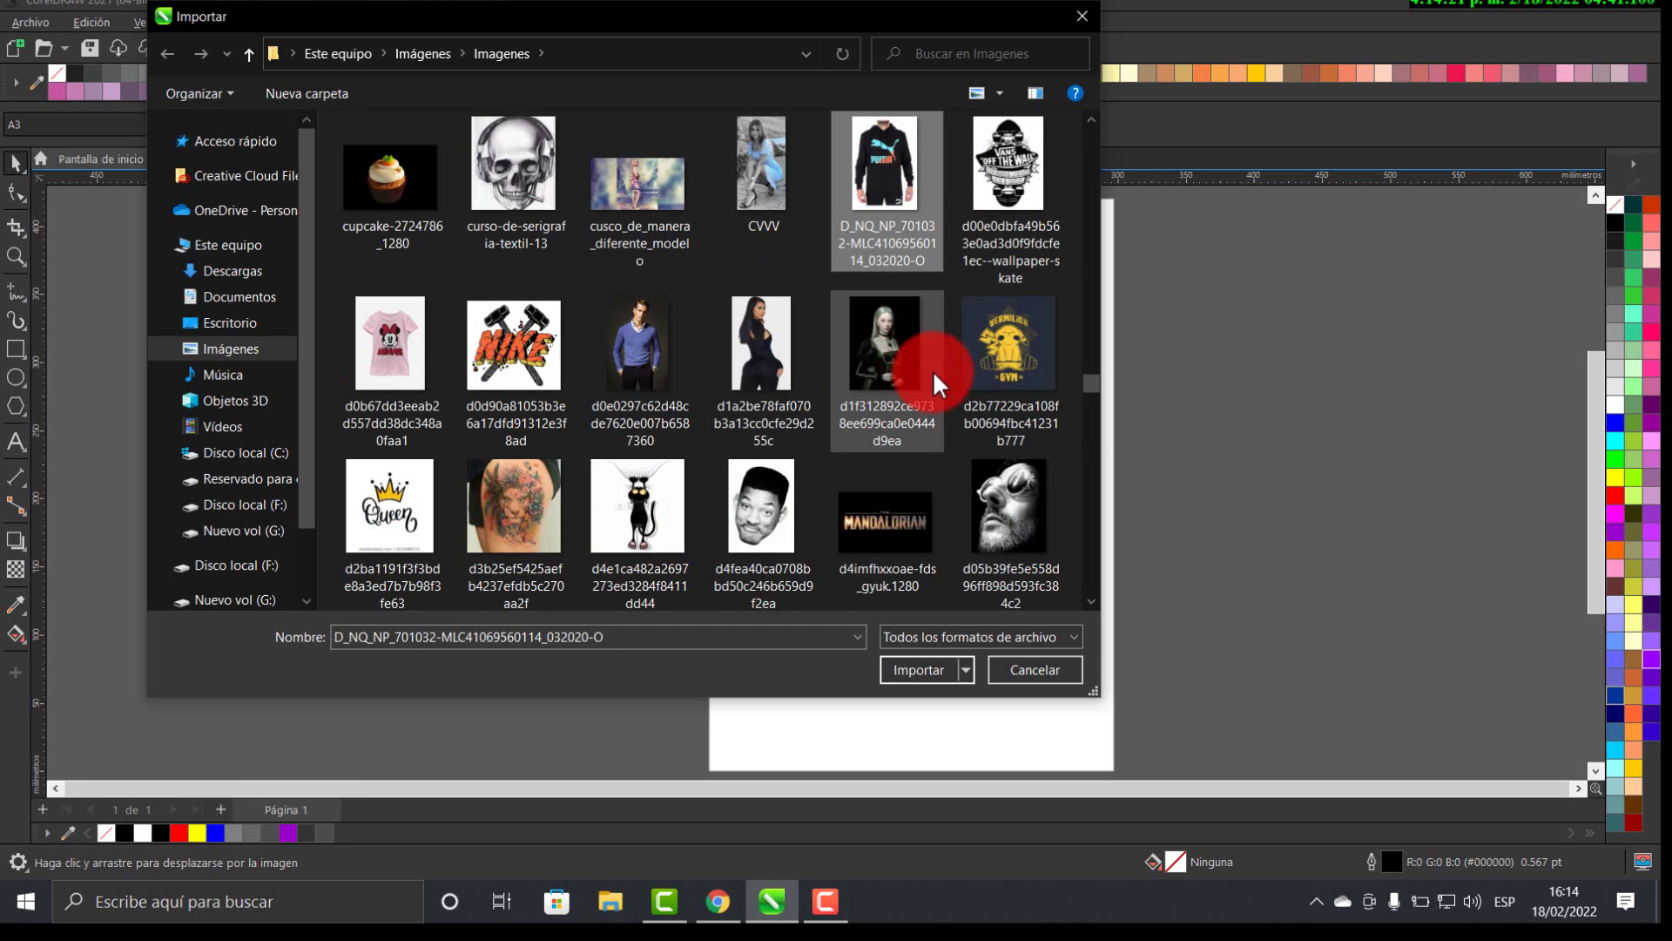
key("d")
key("Right")
key("Right")
key("Right")
key("Right")
key("Right")
key("Right")
key("Right")
key("Right")
key("Right")
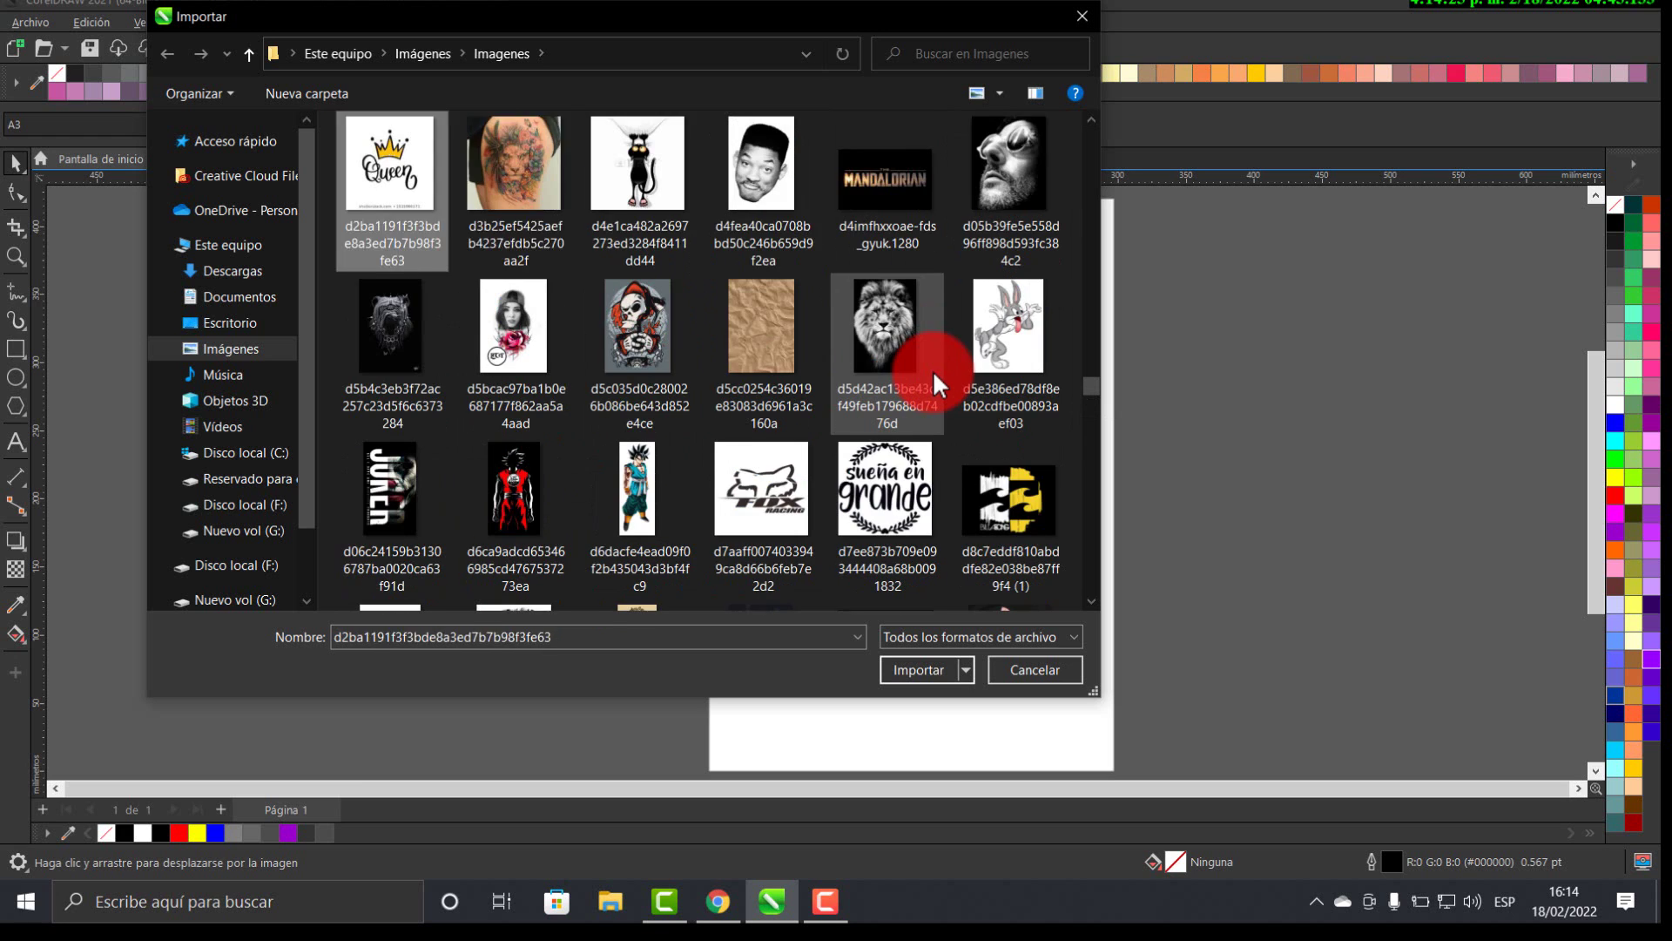
key("Right")
key("Right")
key("Right")
key("Right")
key("Right")
key("Right")
key("Right")
key("Right")
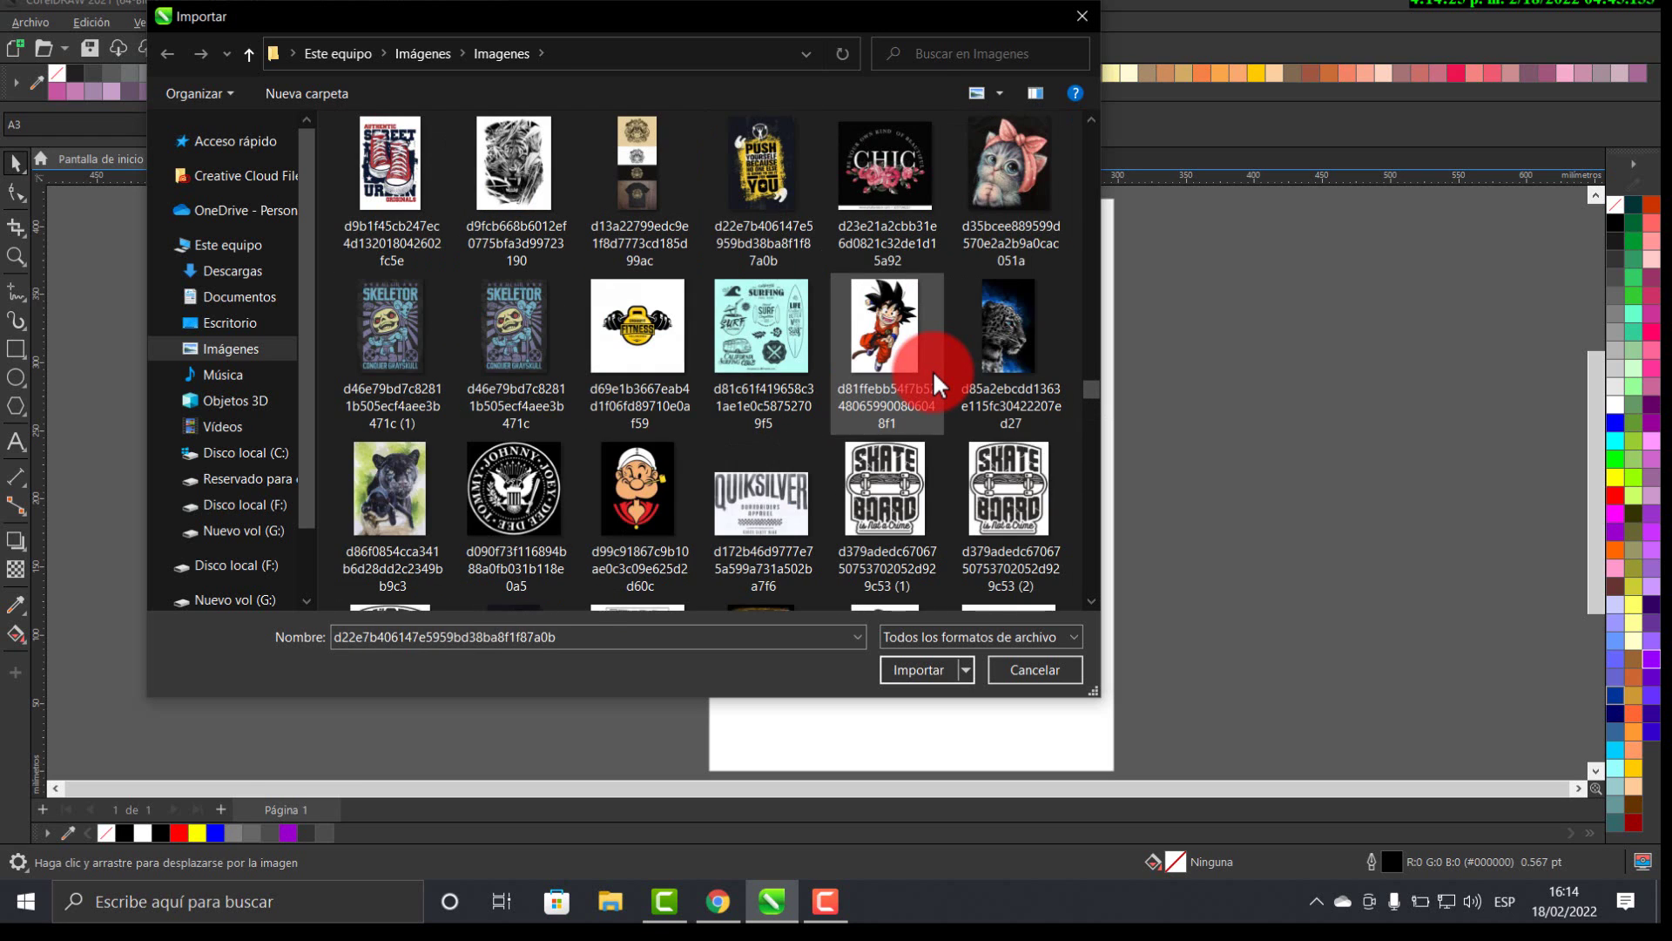
key("Right")
key("Right")
key("Right")
key("Right")
key("Right")
key("Right")
key("Right")
key("Right")
key("Right")
key("Right")
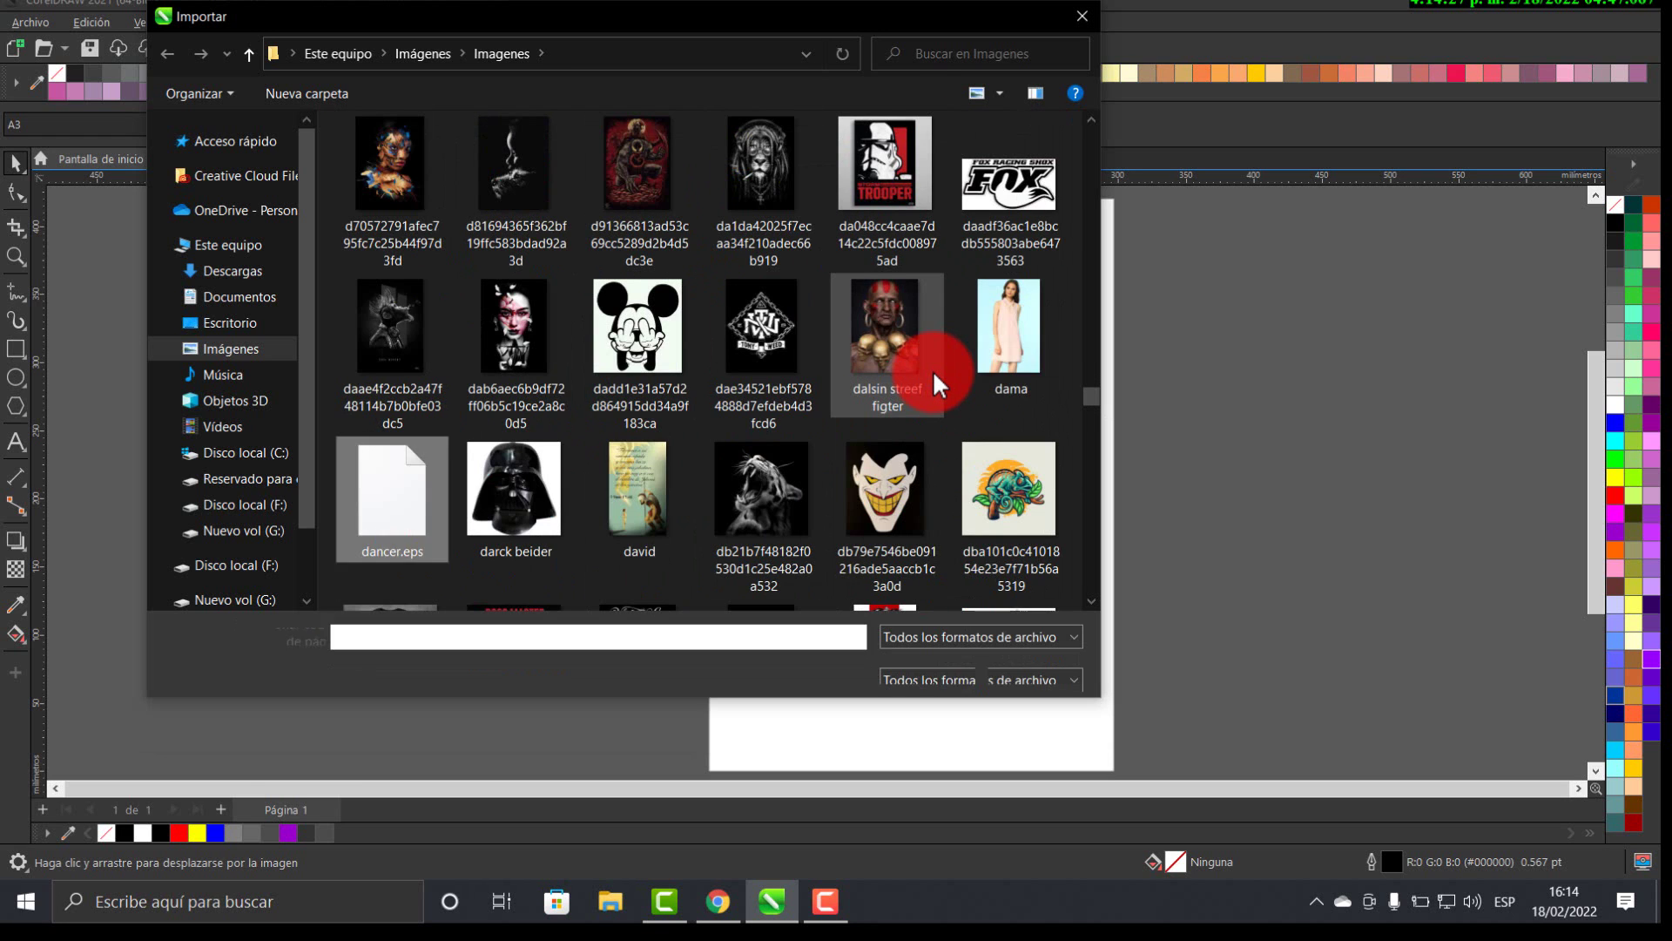
key("Right")
key("Right")
key("Right")
key("Right")
key("Right")
key("Right")
key("Right")
key("Right")
key("Right")
key("Right")
key("Right")
key("Right")
key("Right")
key("Right")
key("Right")
key("Right")
key("Right")
key("Right")
key("Right")
key("Right")
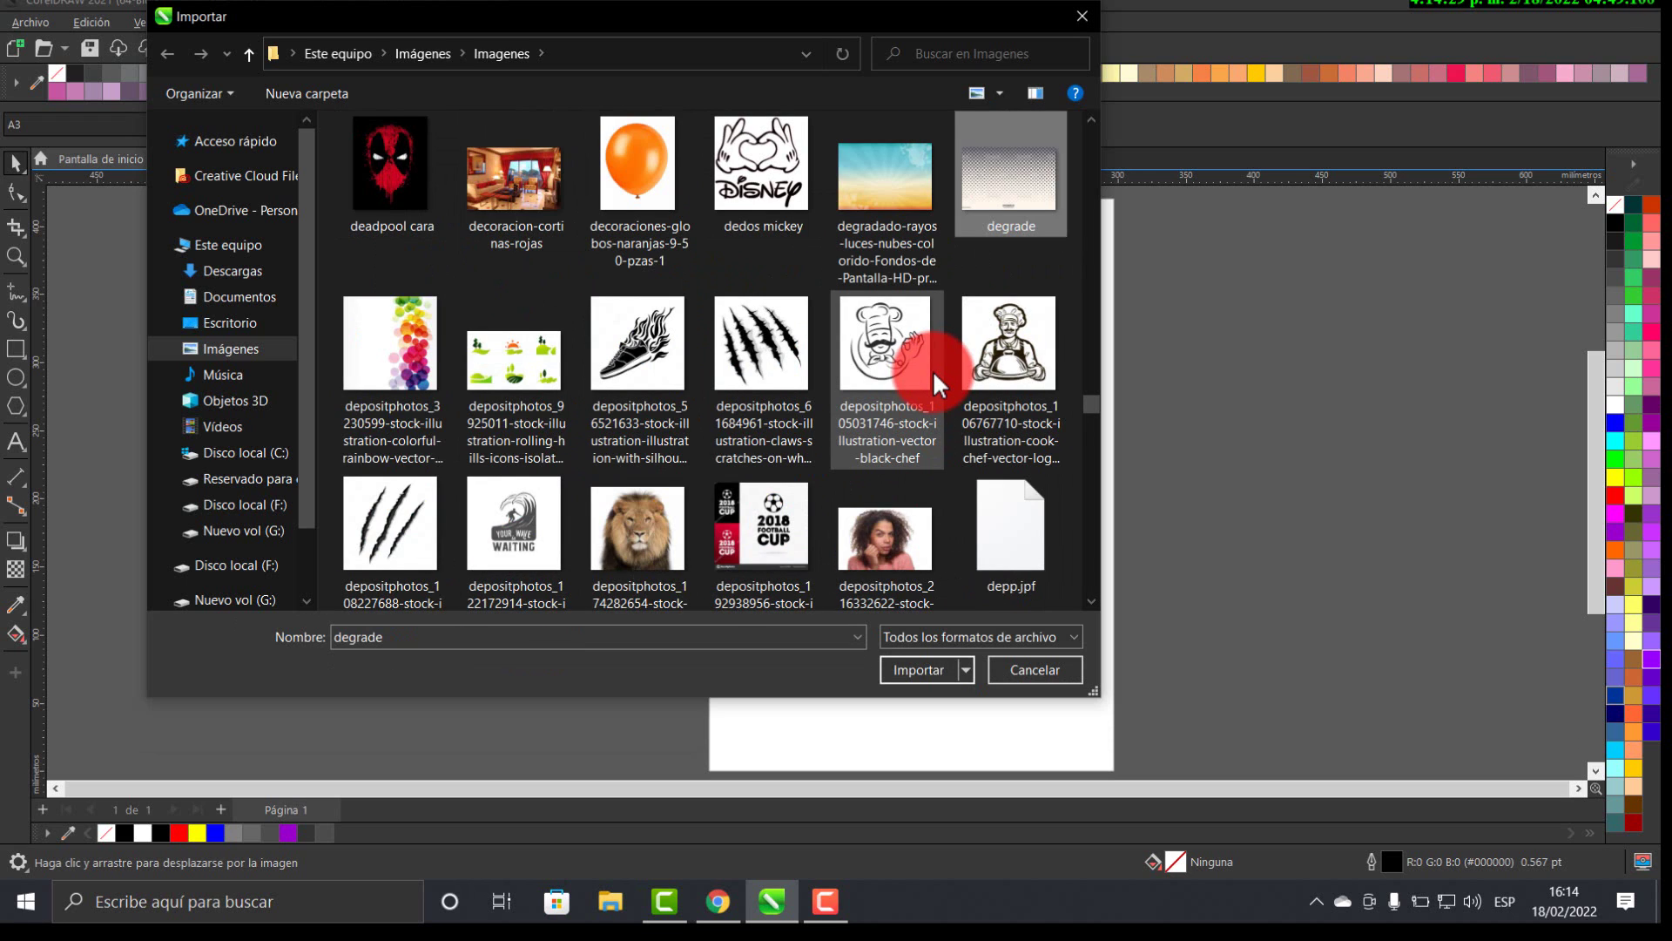
key("Right")
key("Right")
key("Right")
key("Right")
key("Right")
key("Right")
key("Right")
key("Right")
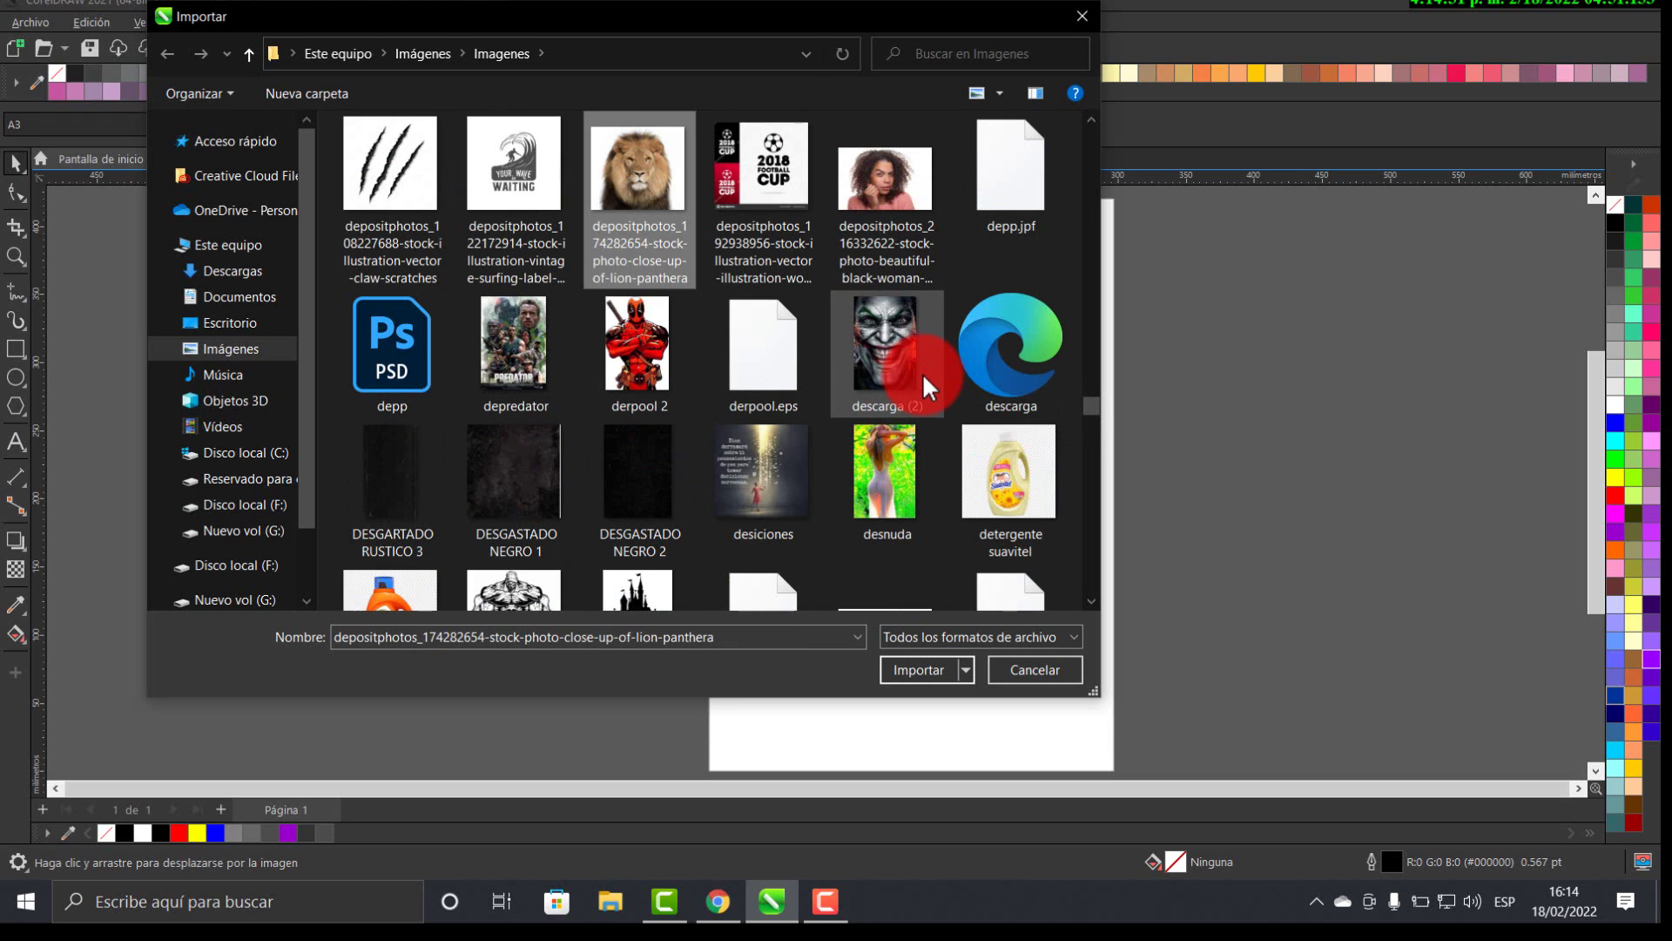
double_click(648, 346)
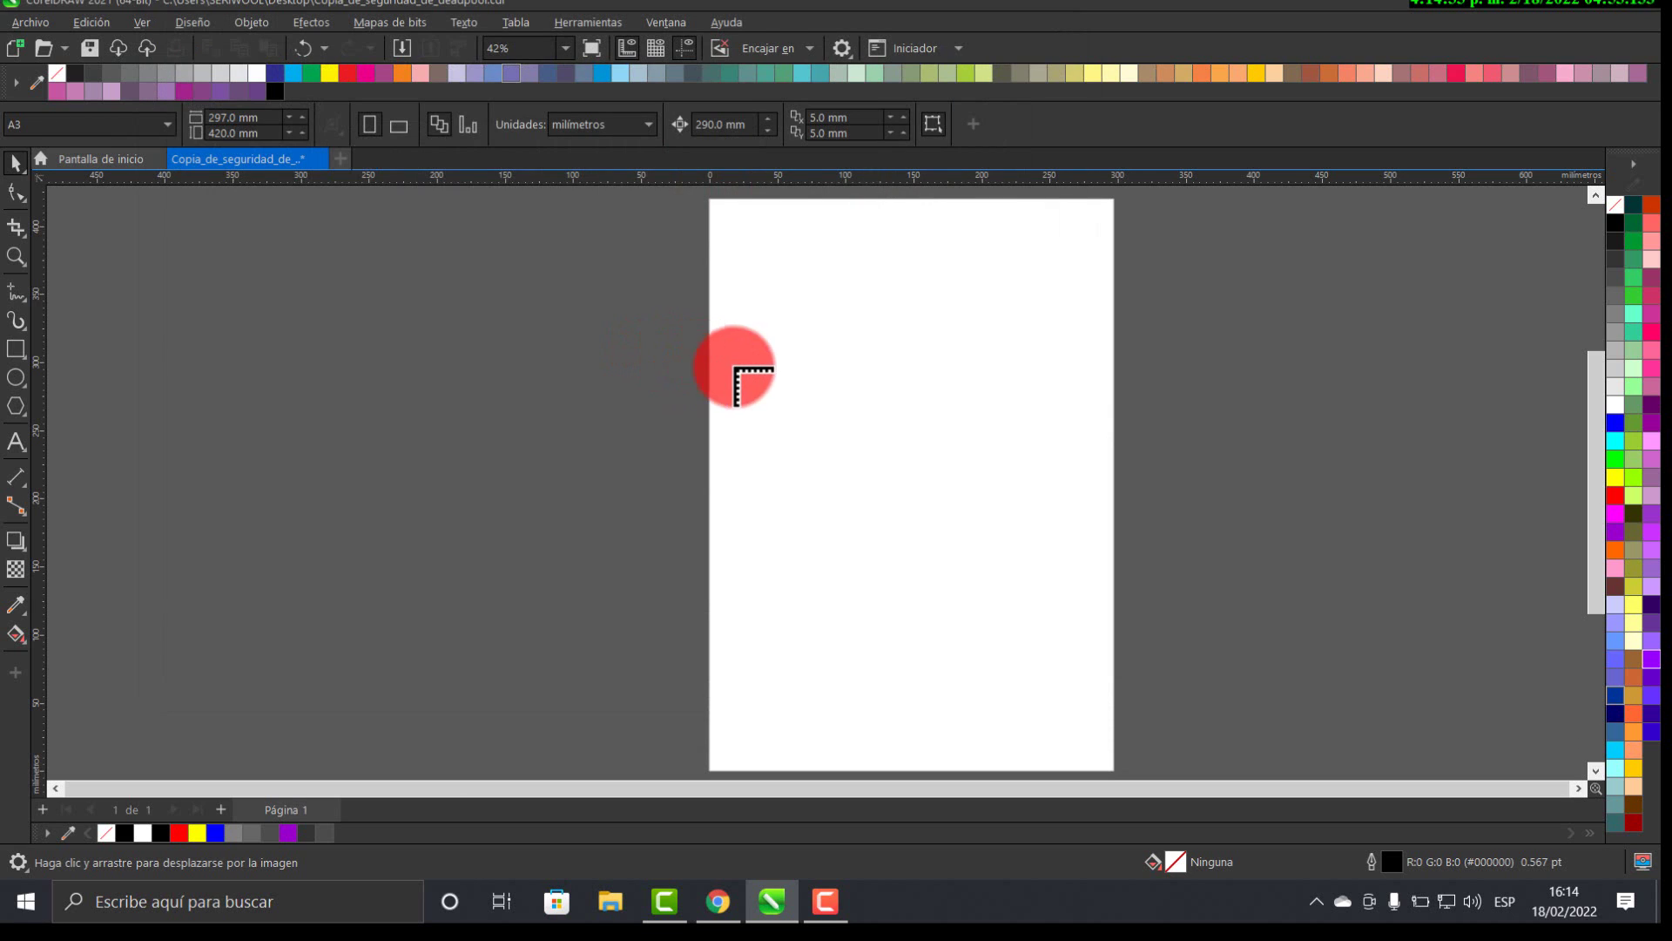
key("Return")
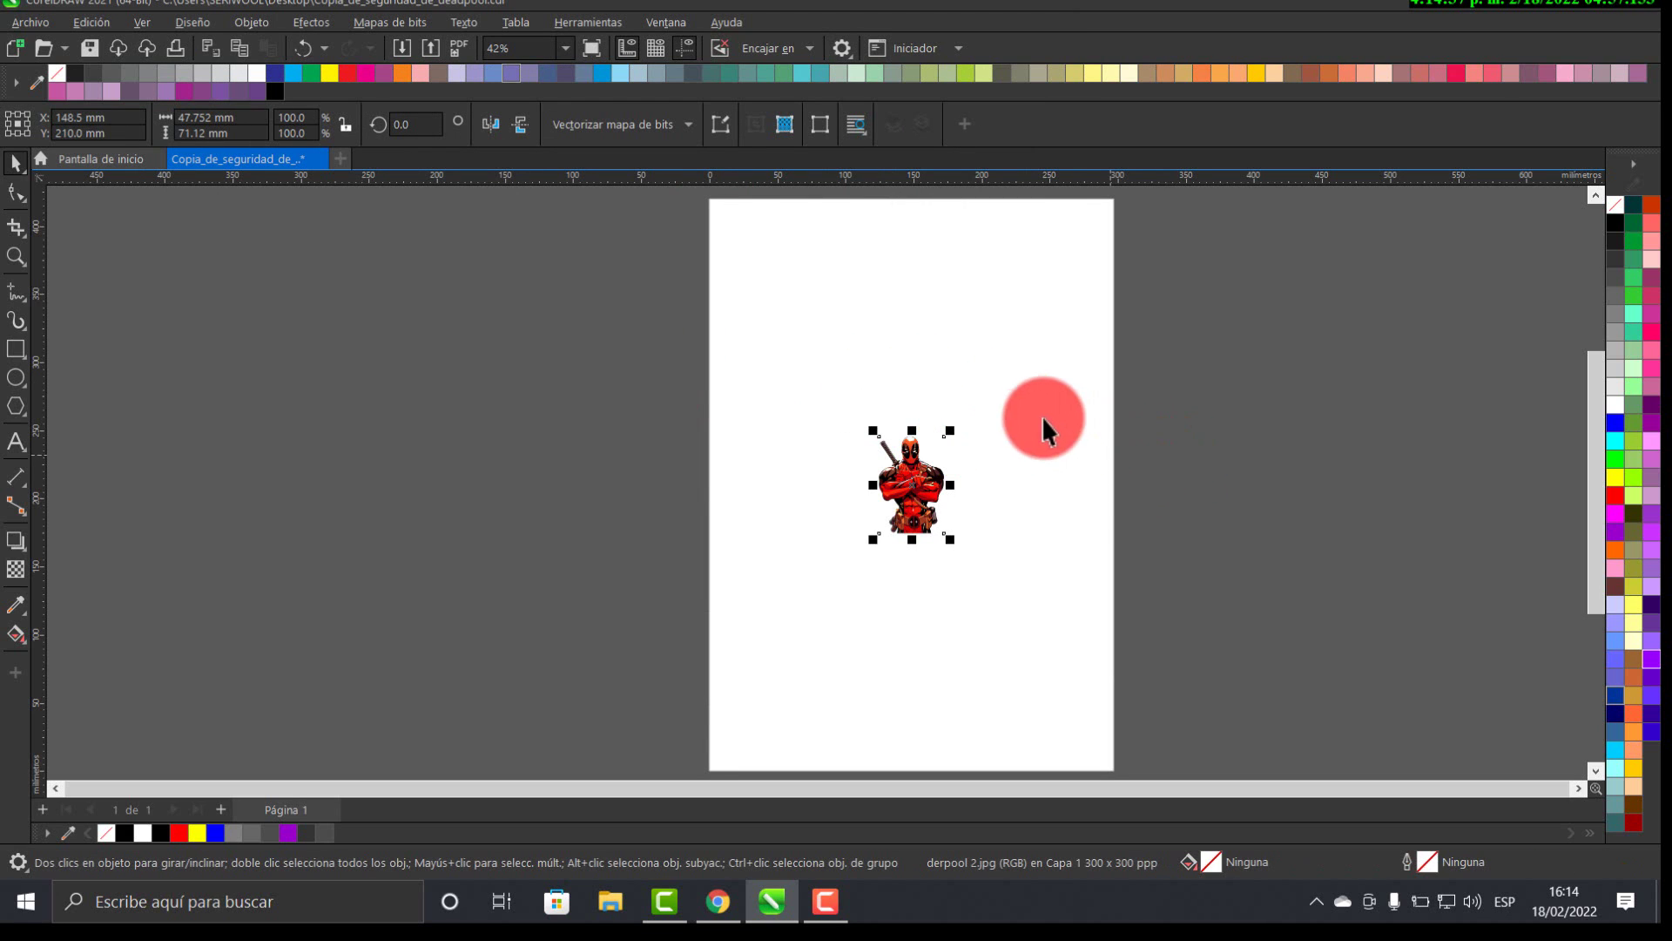
- Enlarge the imported image about its centre to about 222 × 331 mm and set the nudge distance to 0.1 mm
left_click_drag(950, 432, 1189, 254)
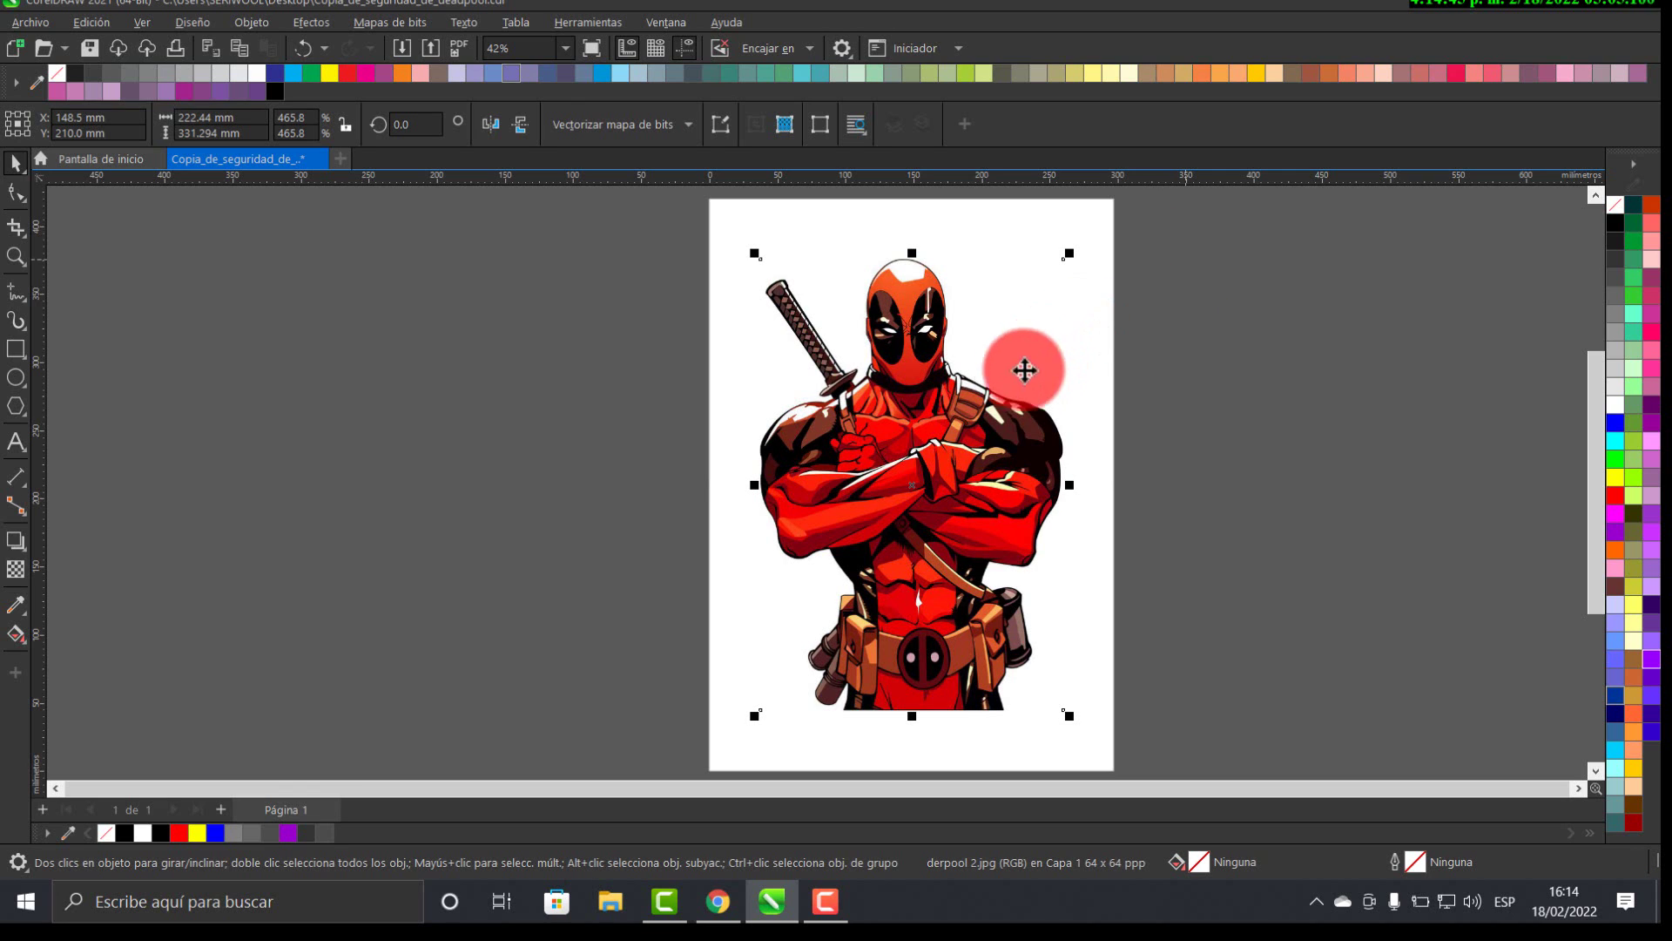
left_click(1342, 316)
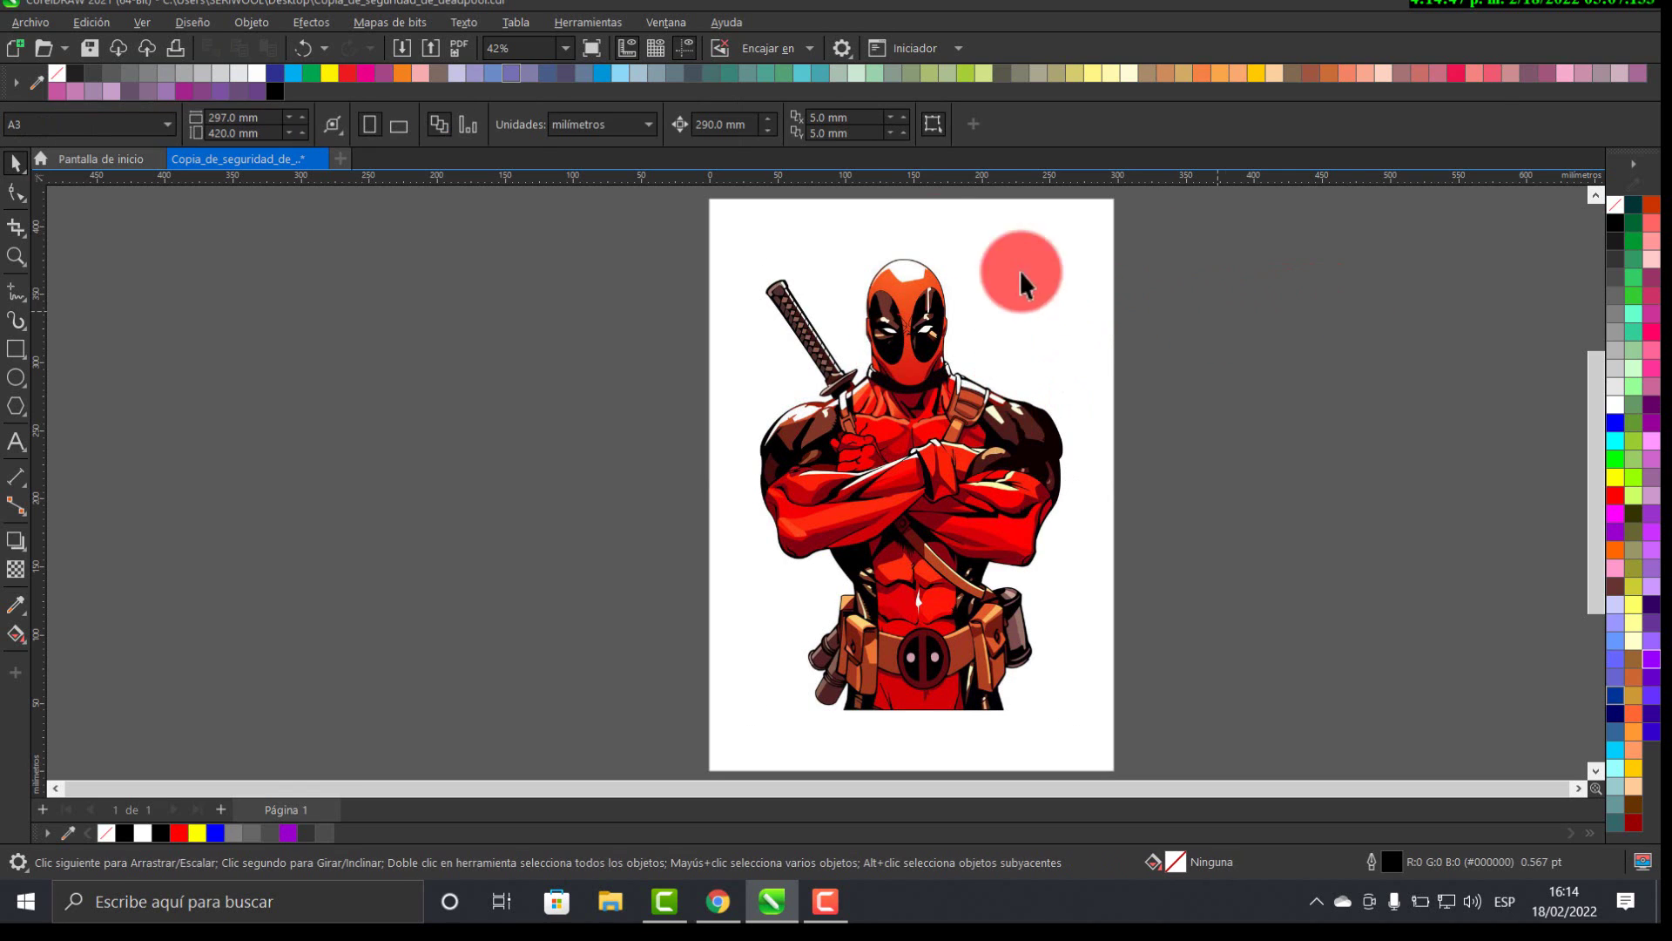
left_click_drag(752, 123, 670, 125)
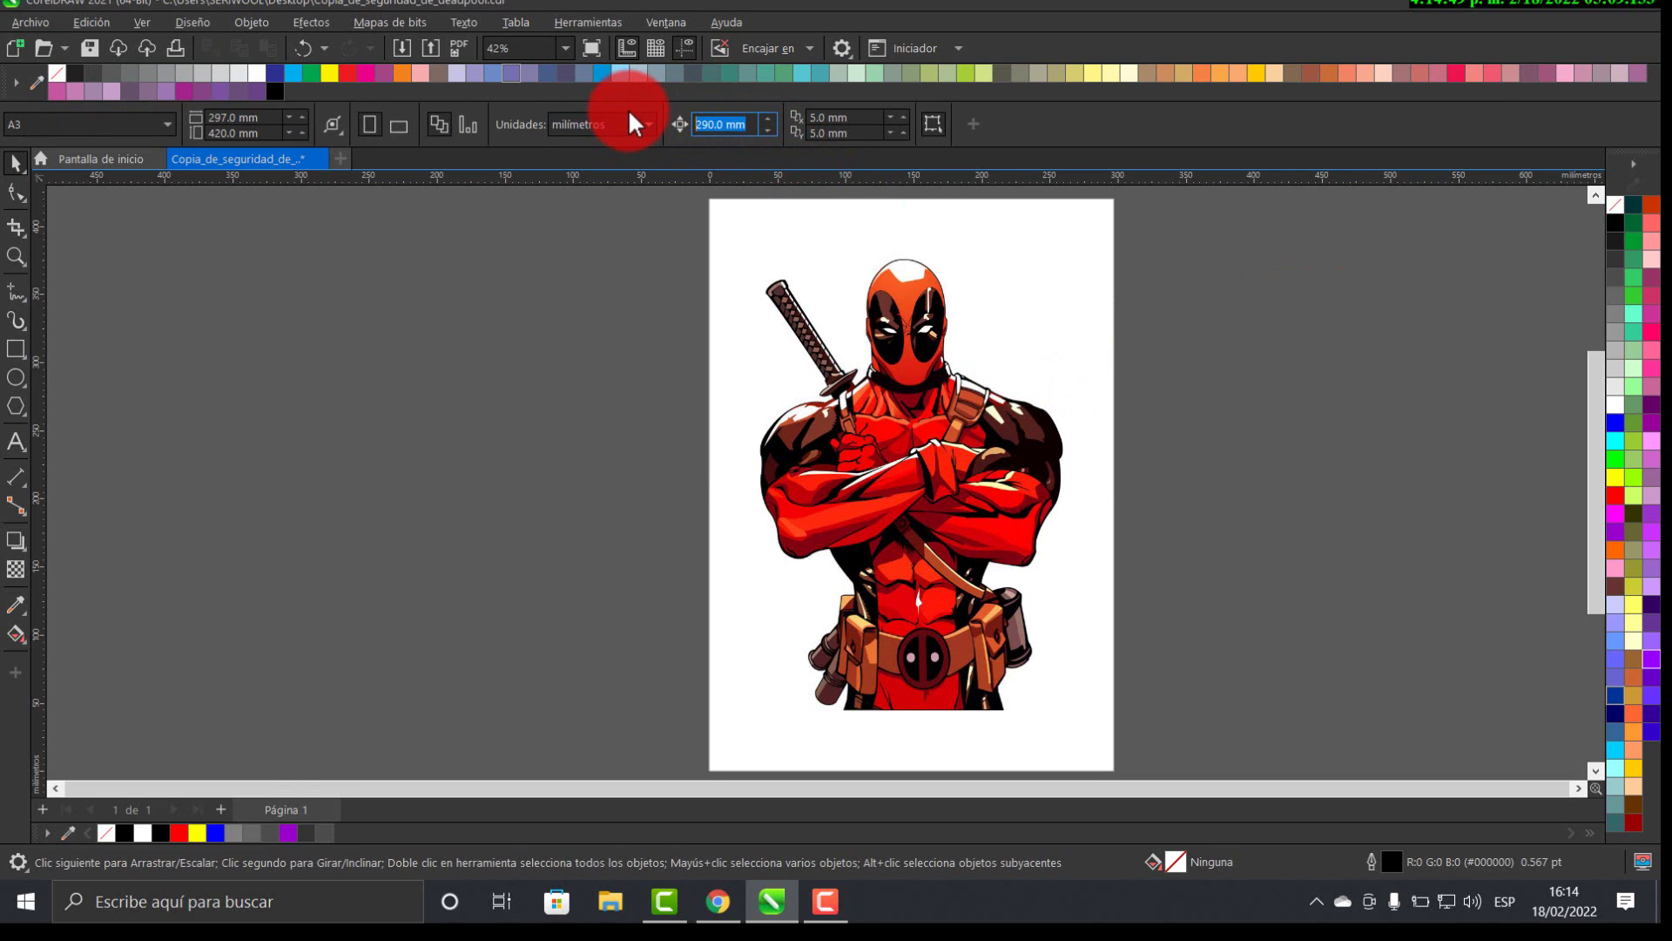
type("0.1")
key("Return")
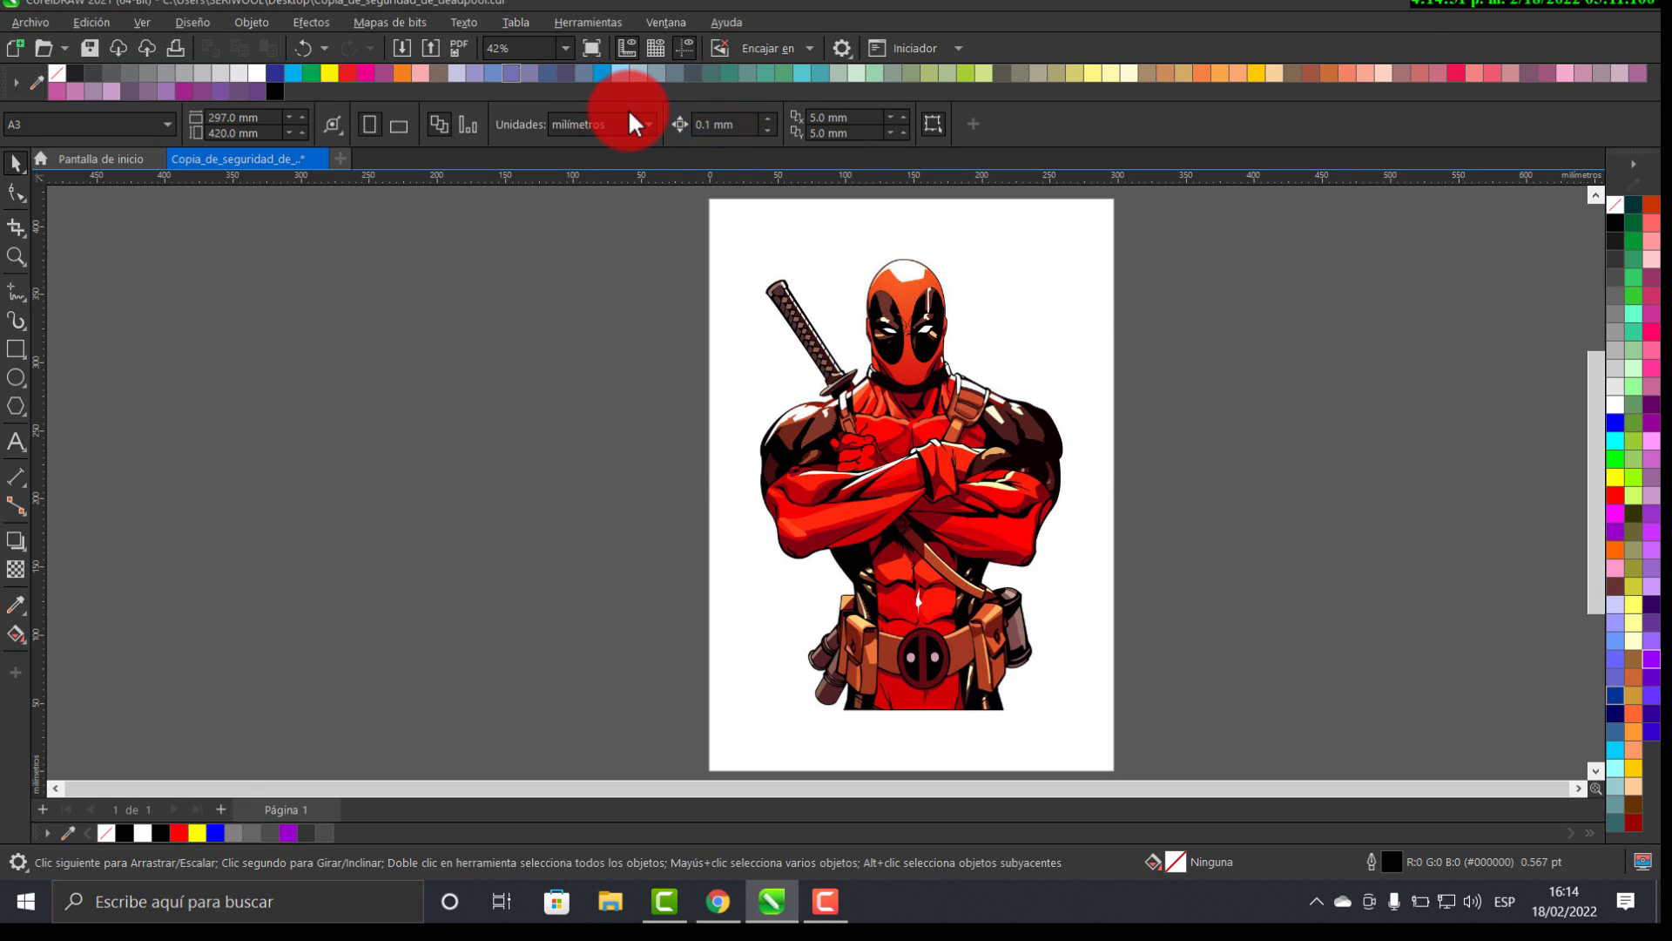
- Nudge the enlarged image down about 8 mm on the page
left_click(982, 428)
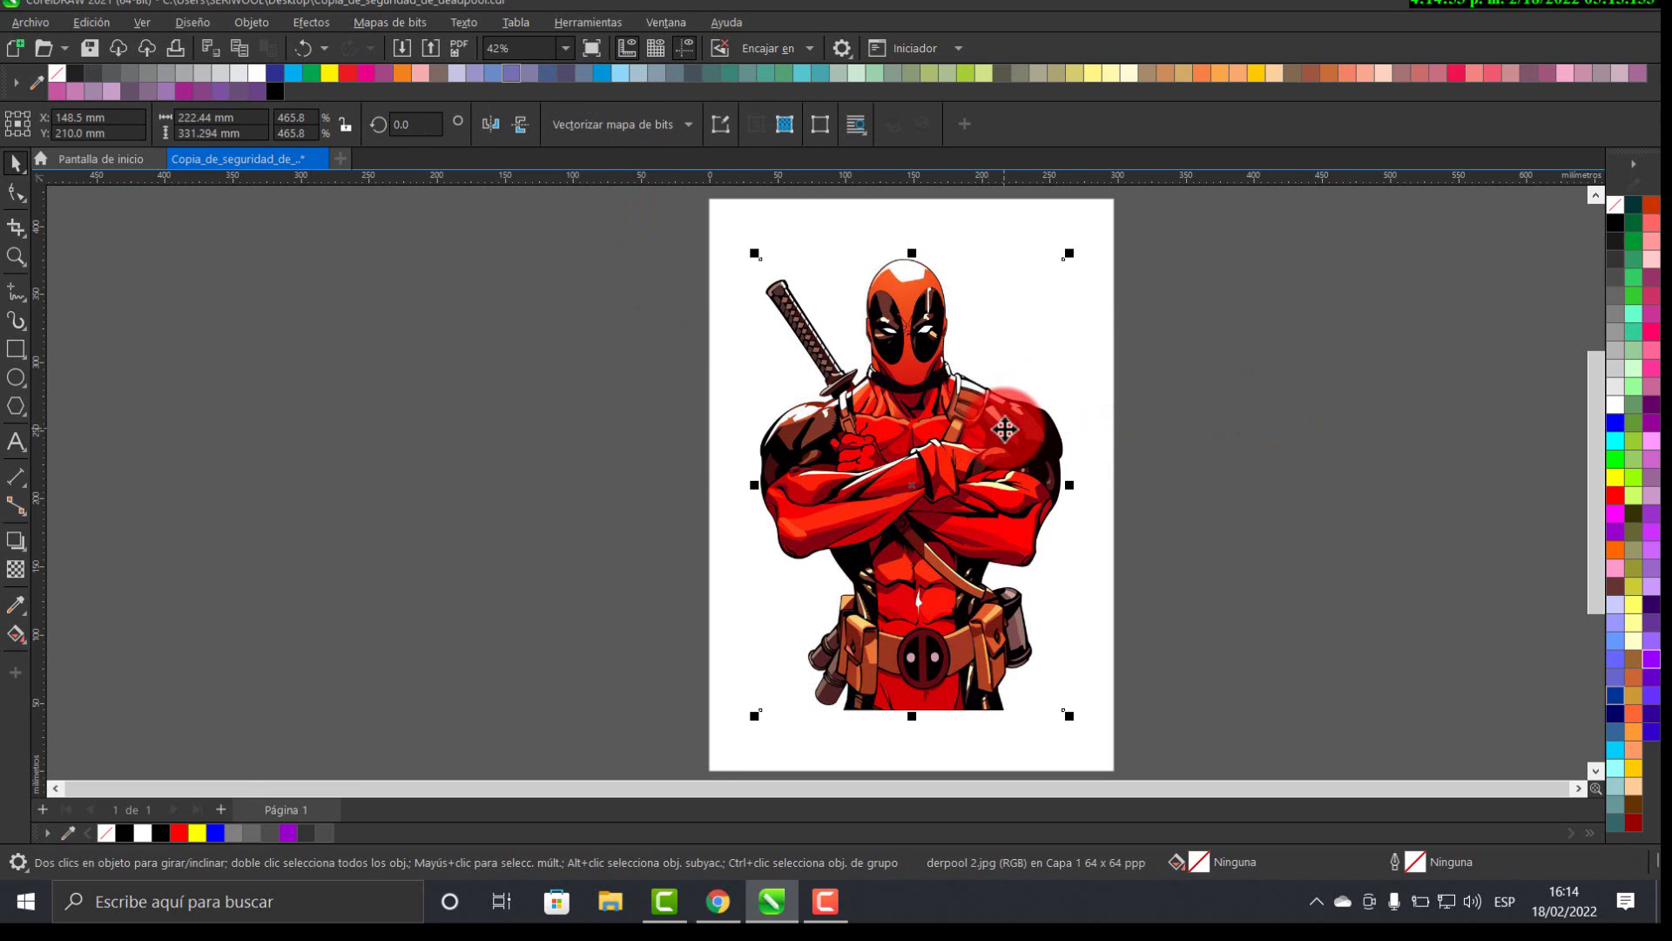
key("Down")
key("Down")
key("Down")
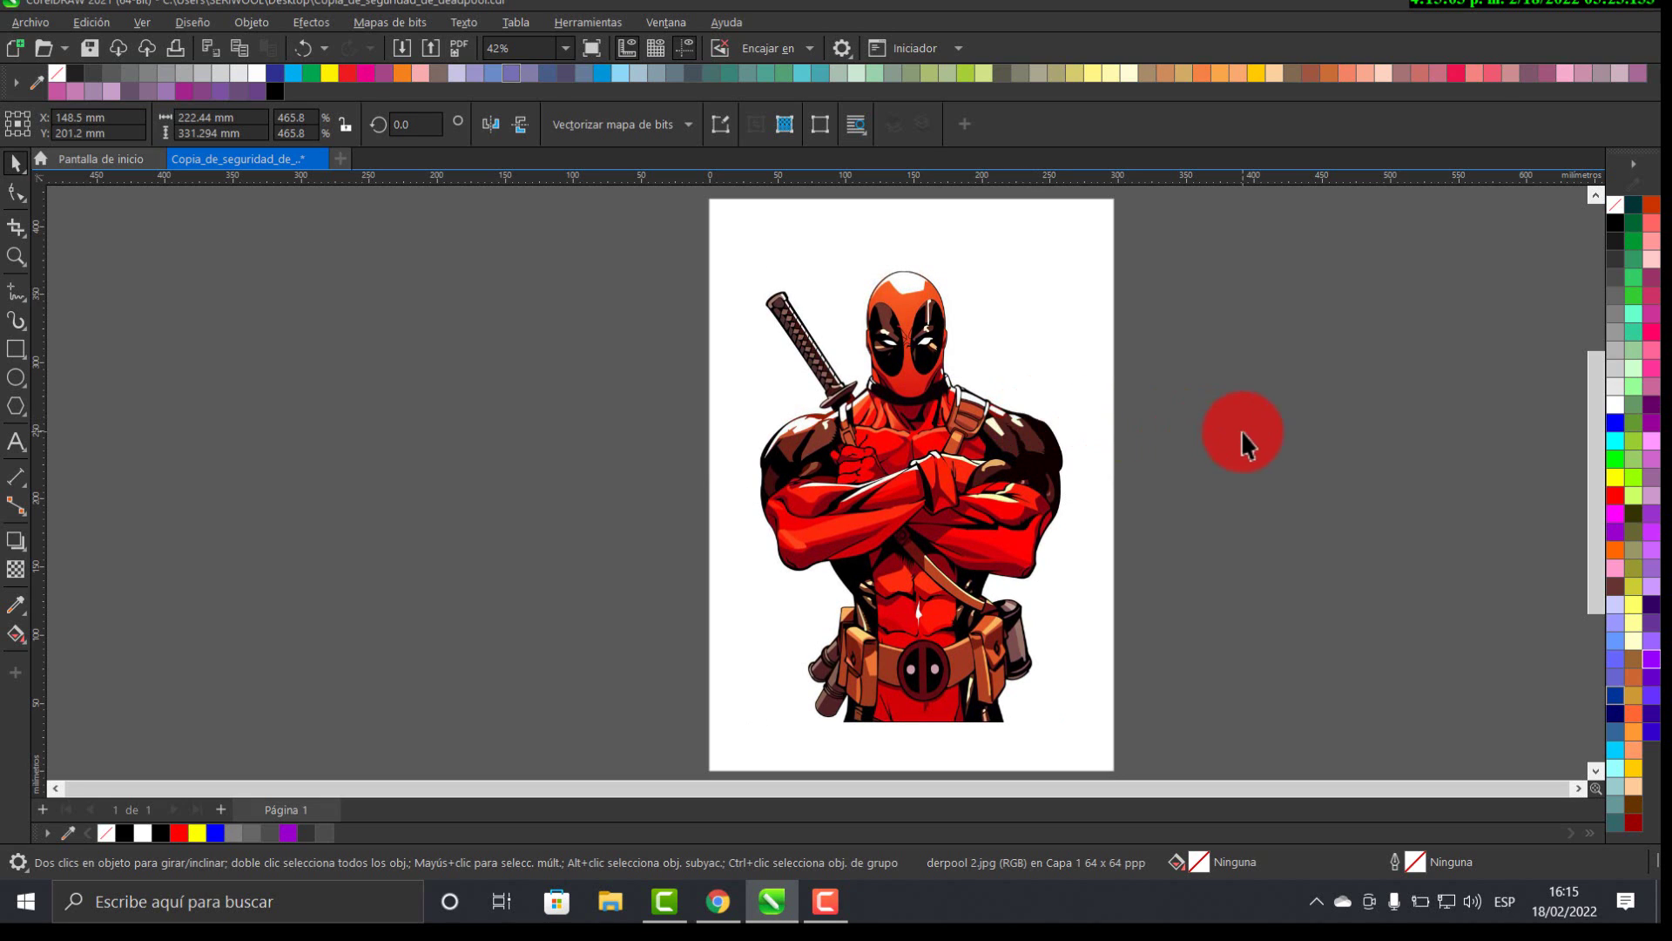
left_click(749, 349)
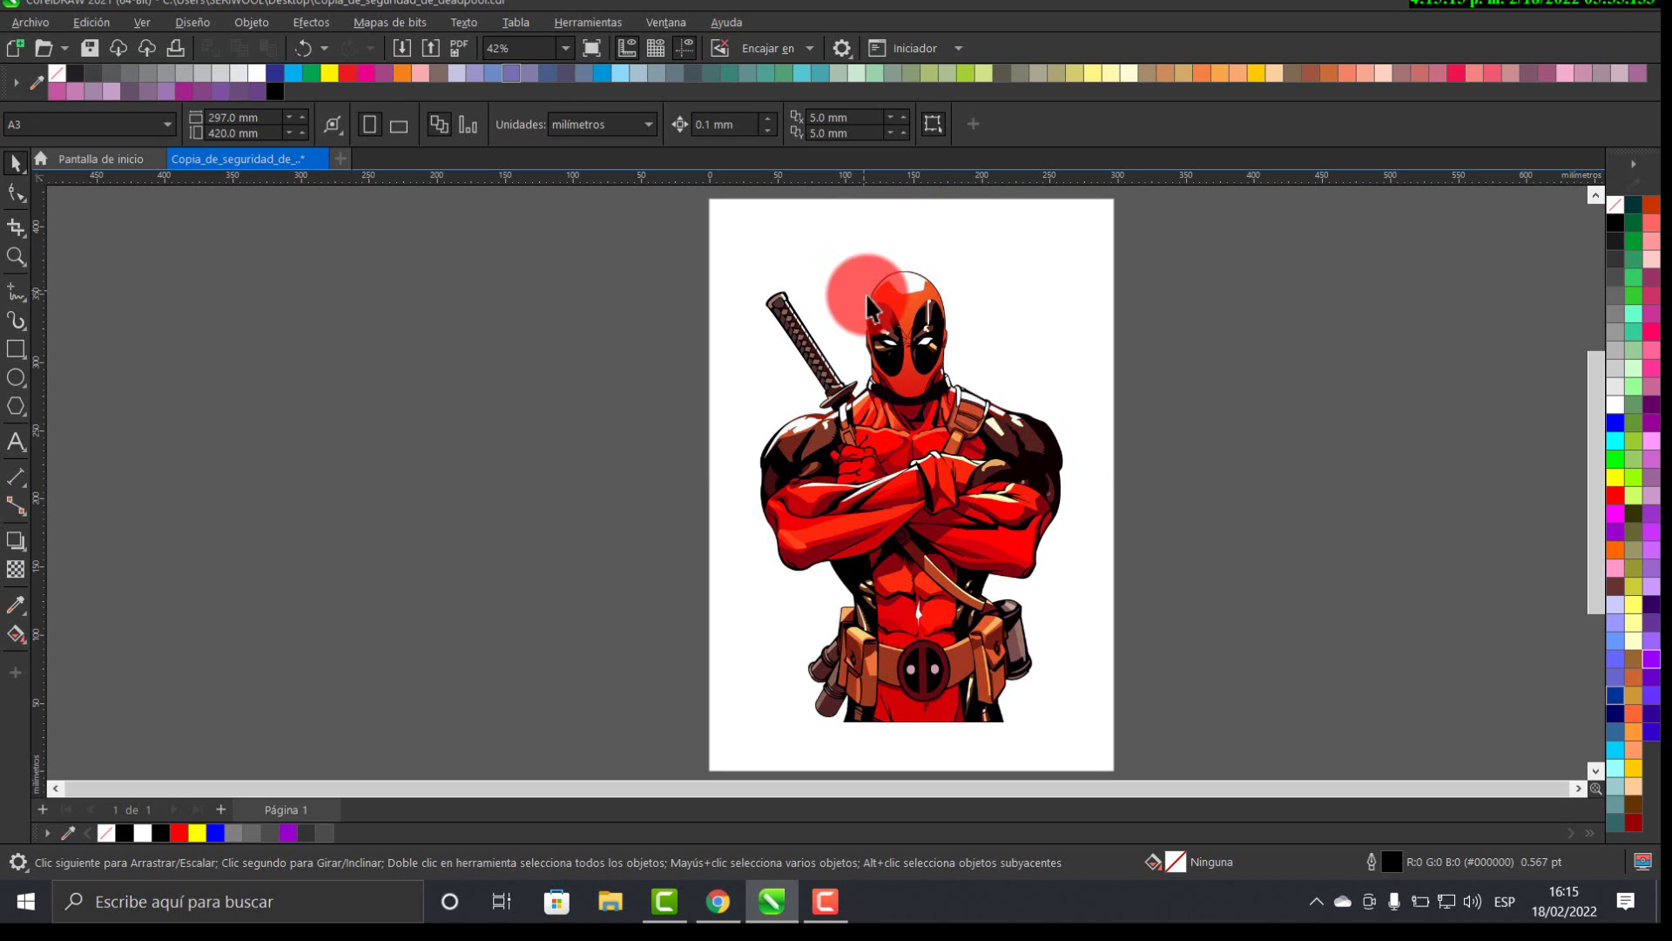
left_click(924, 346)
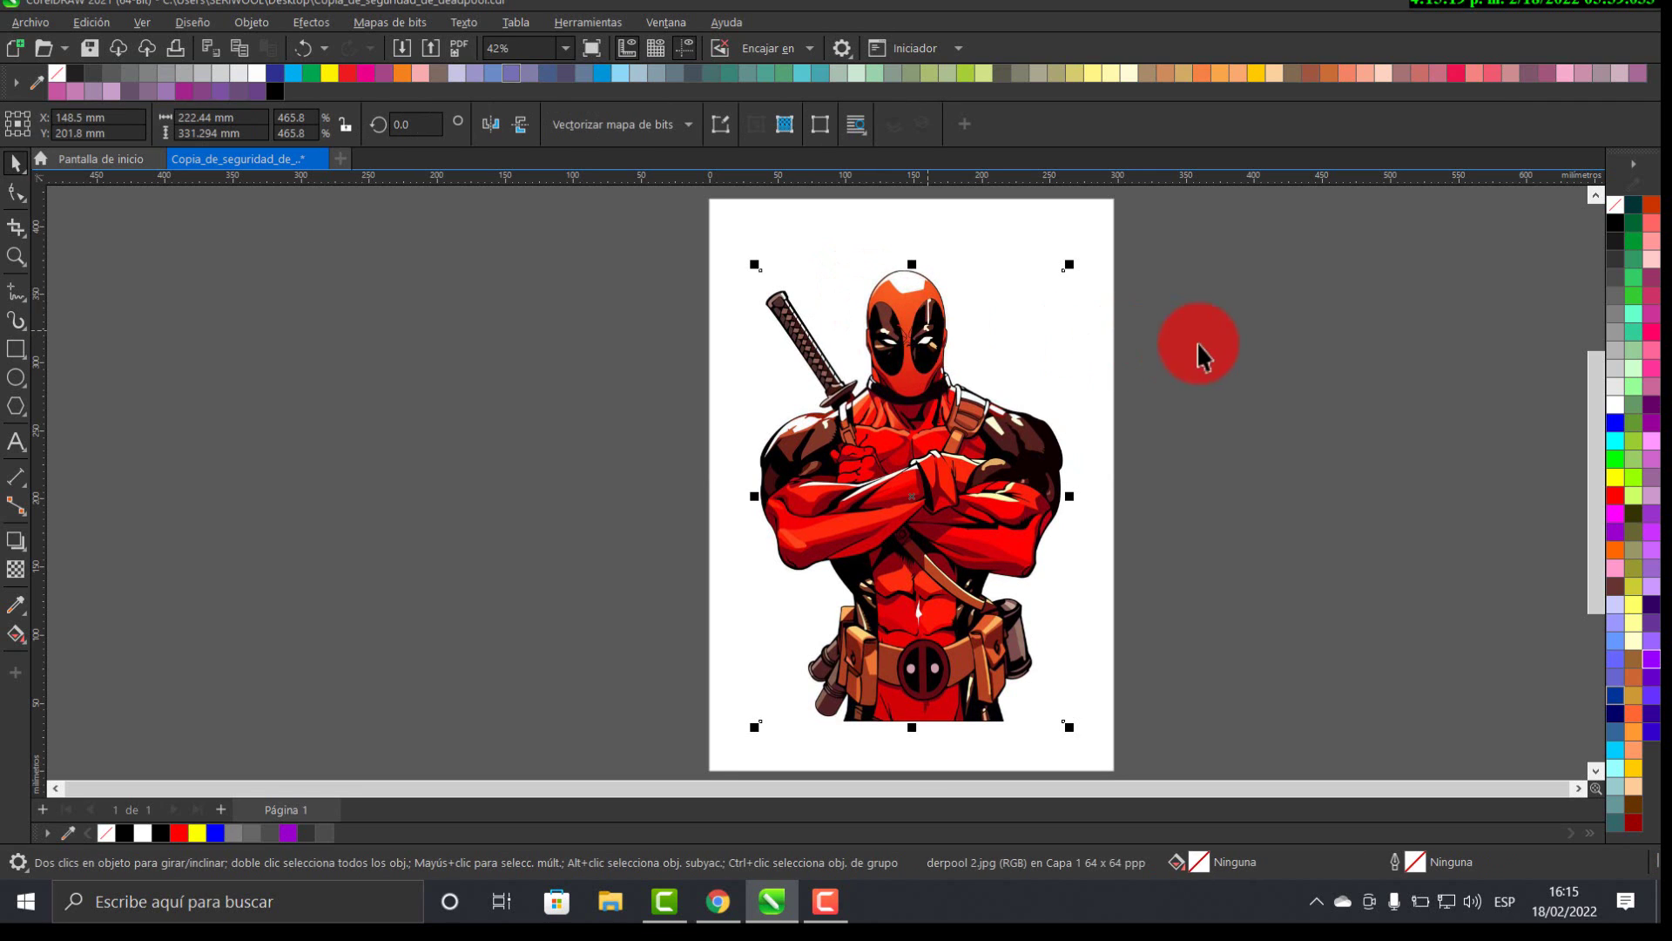
left_click(1227, 341)
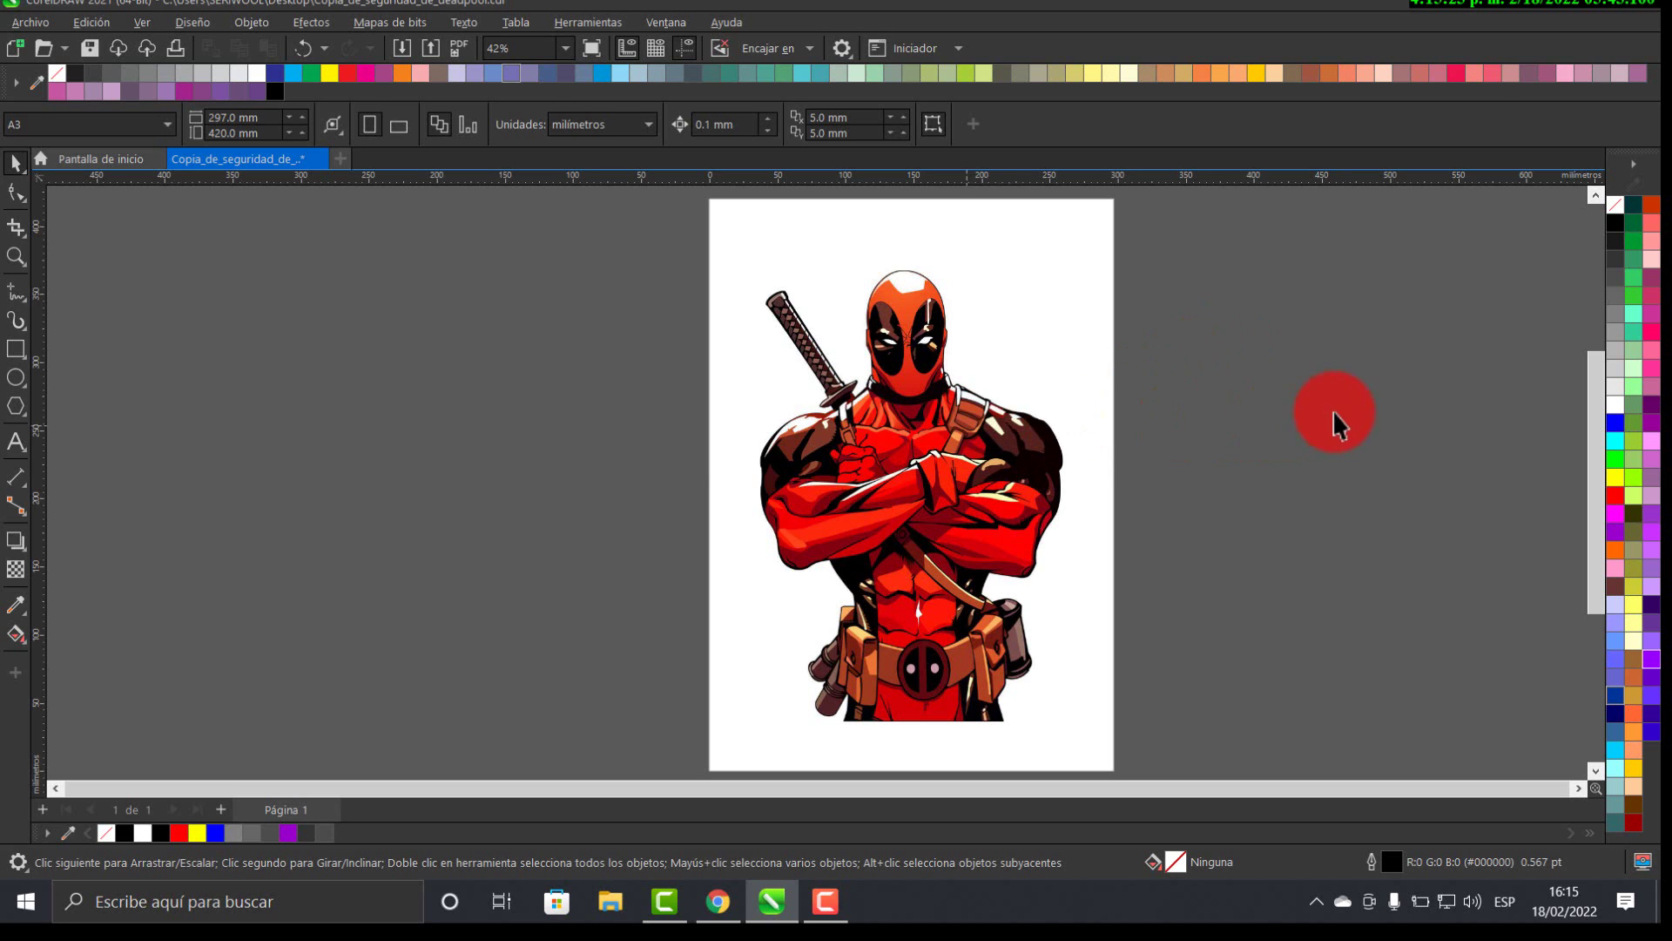
left_click(982, 407)
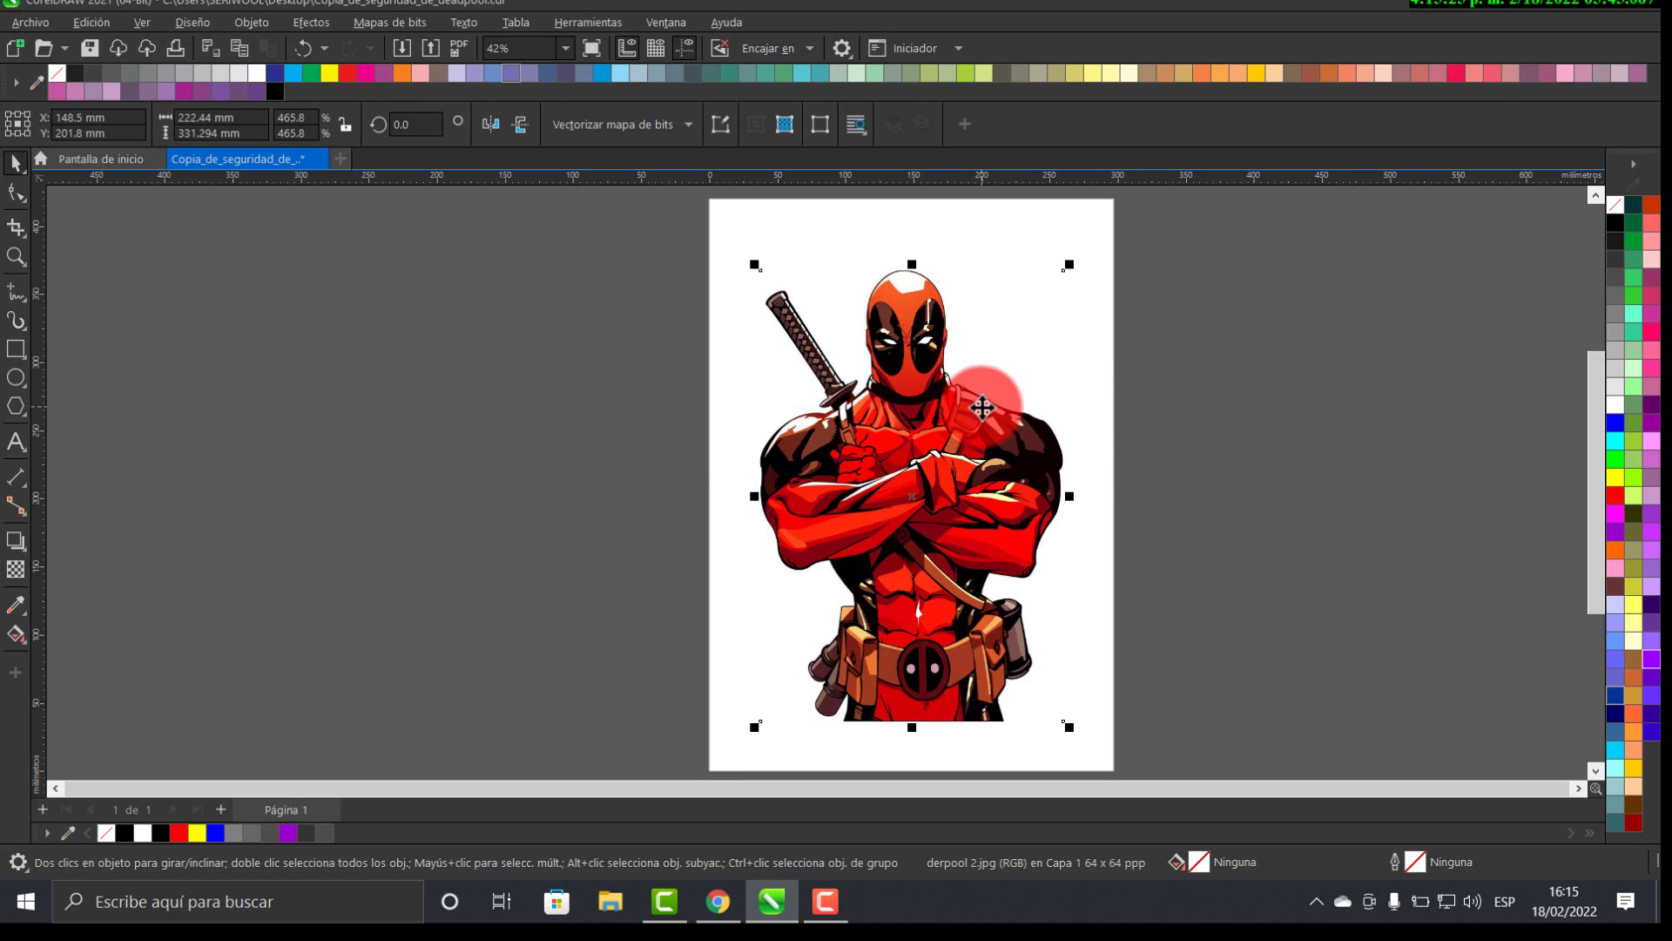
scroll(982, 407, "up", 5)
left_click_drag(894, 335, 877, 436)
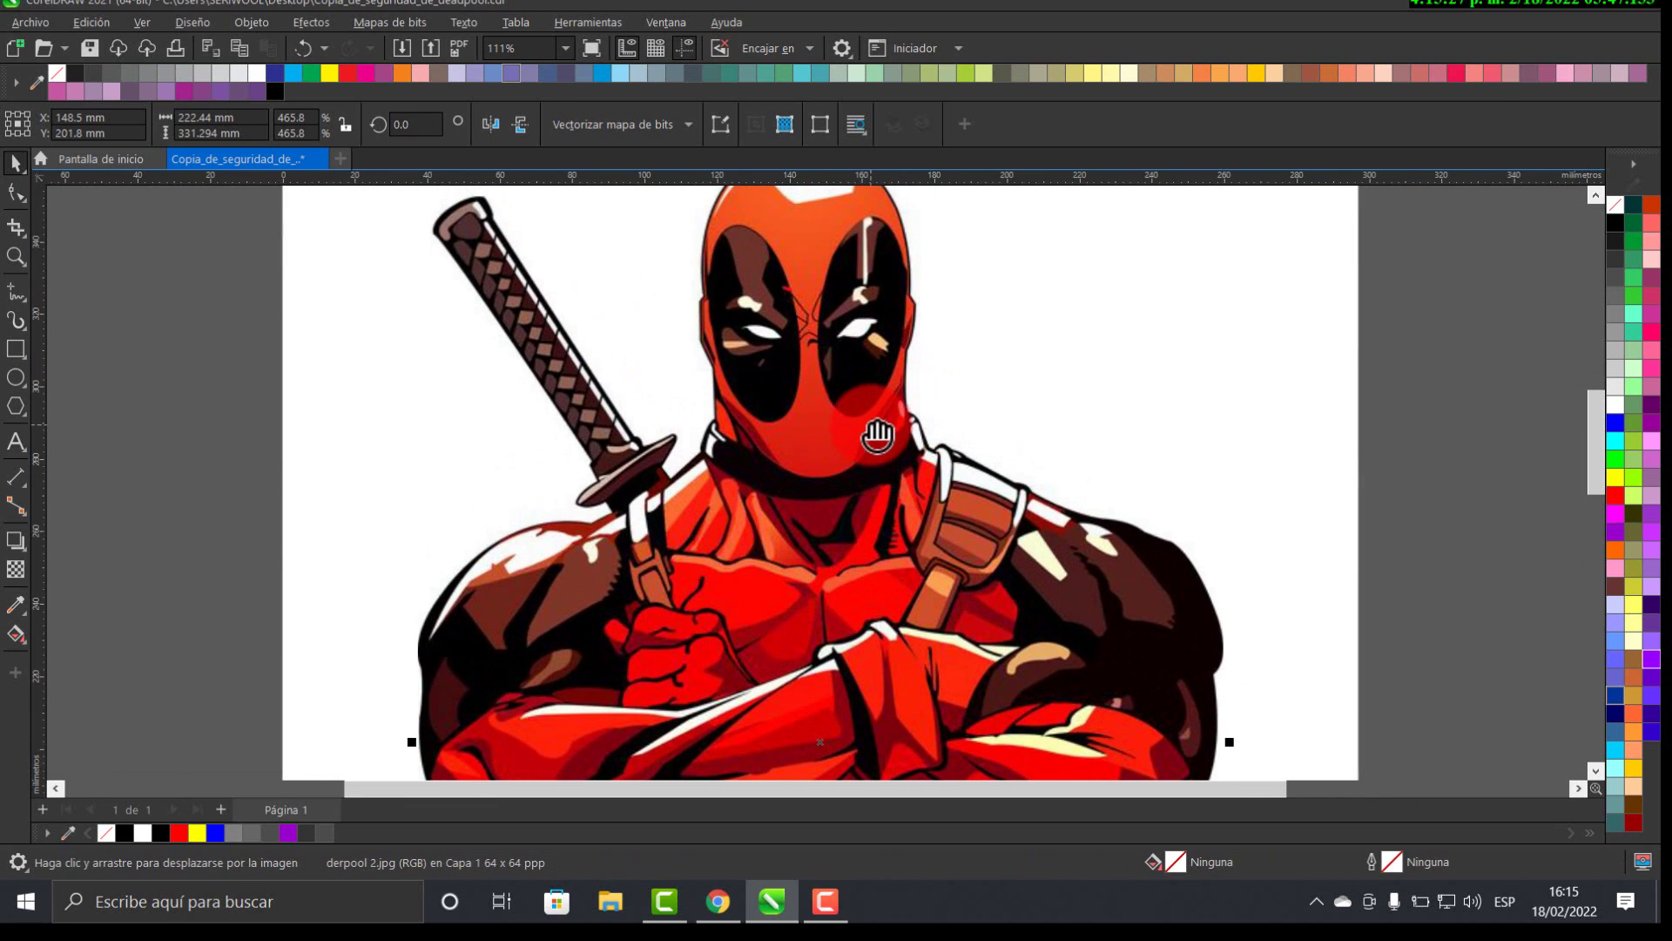
scroll(871, 424, "down", 3)
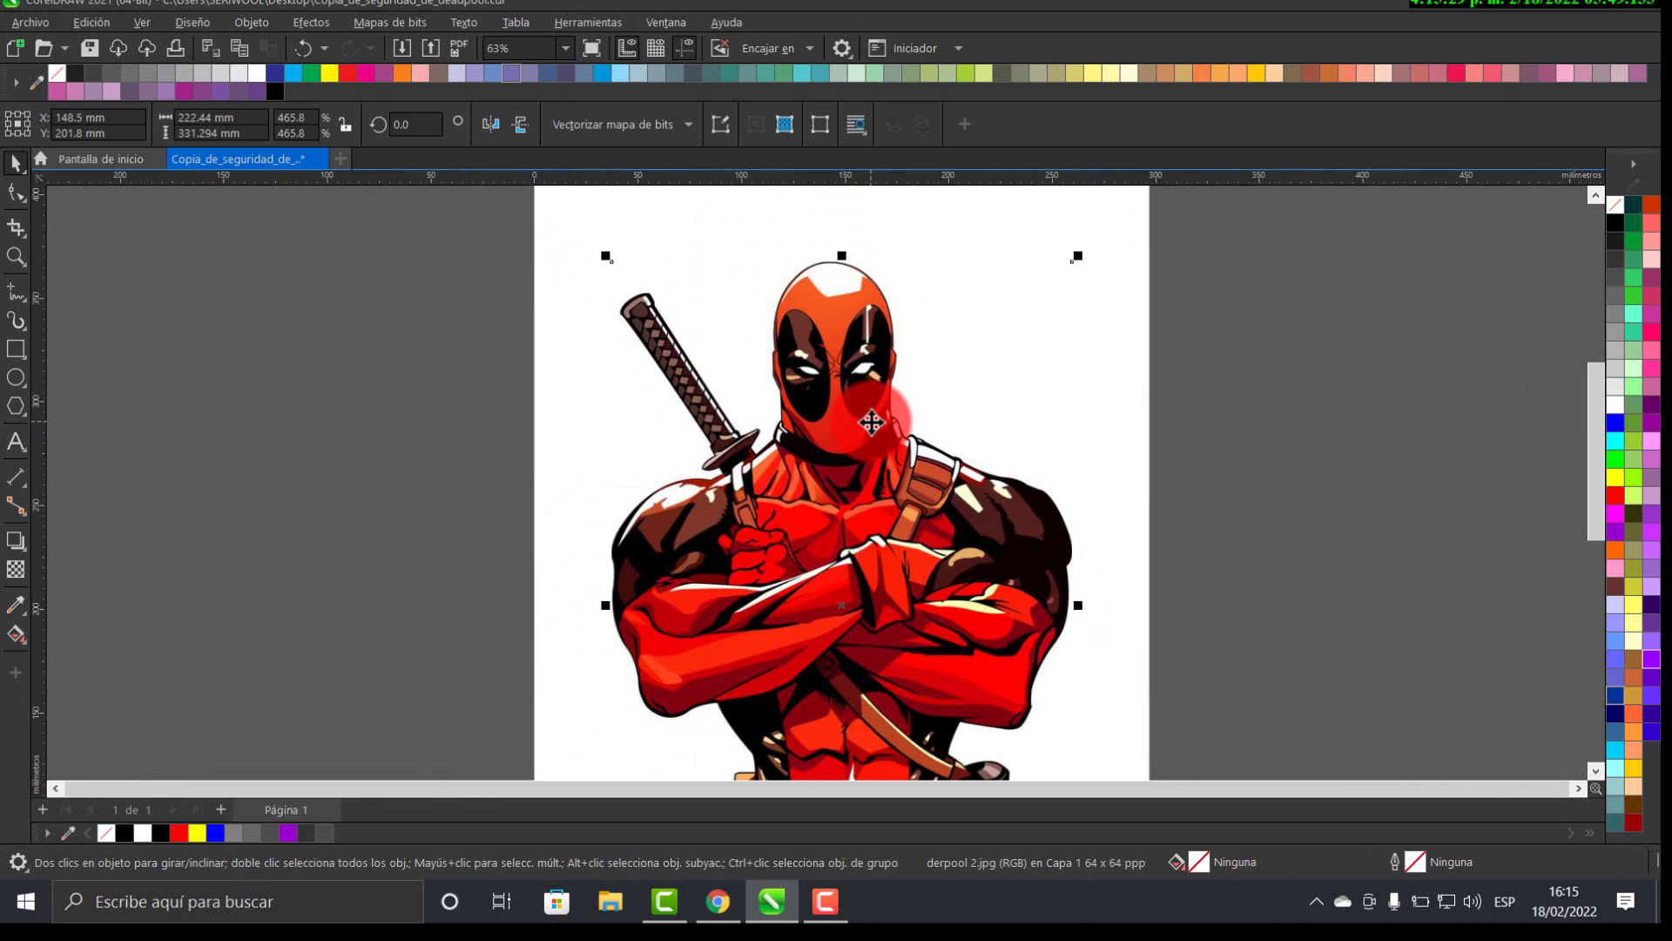
left_click_drag(884, 394, 918, 345)
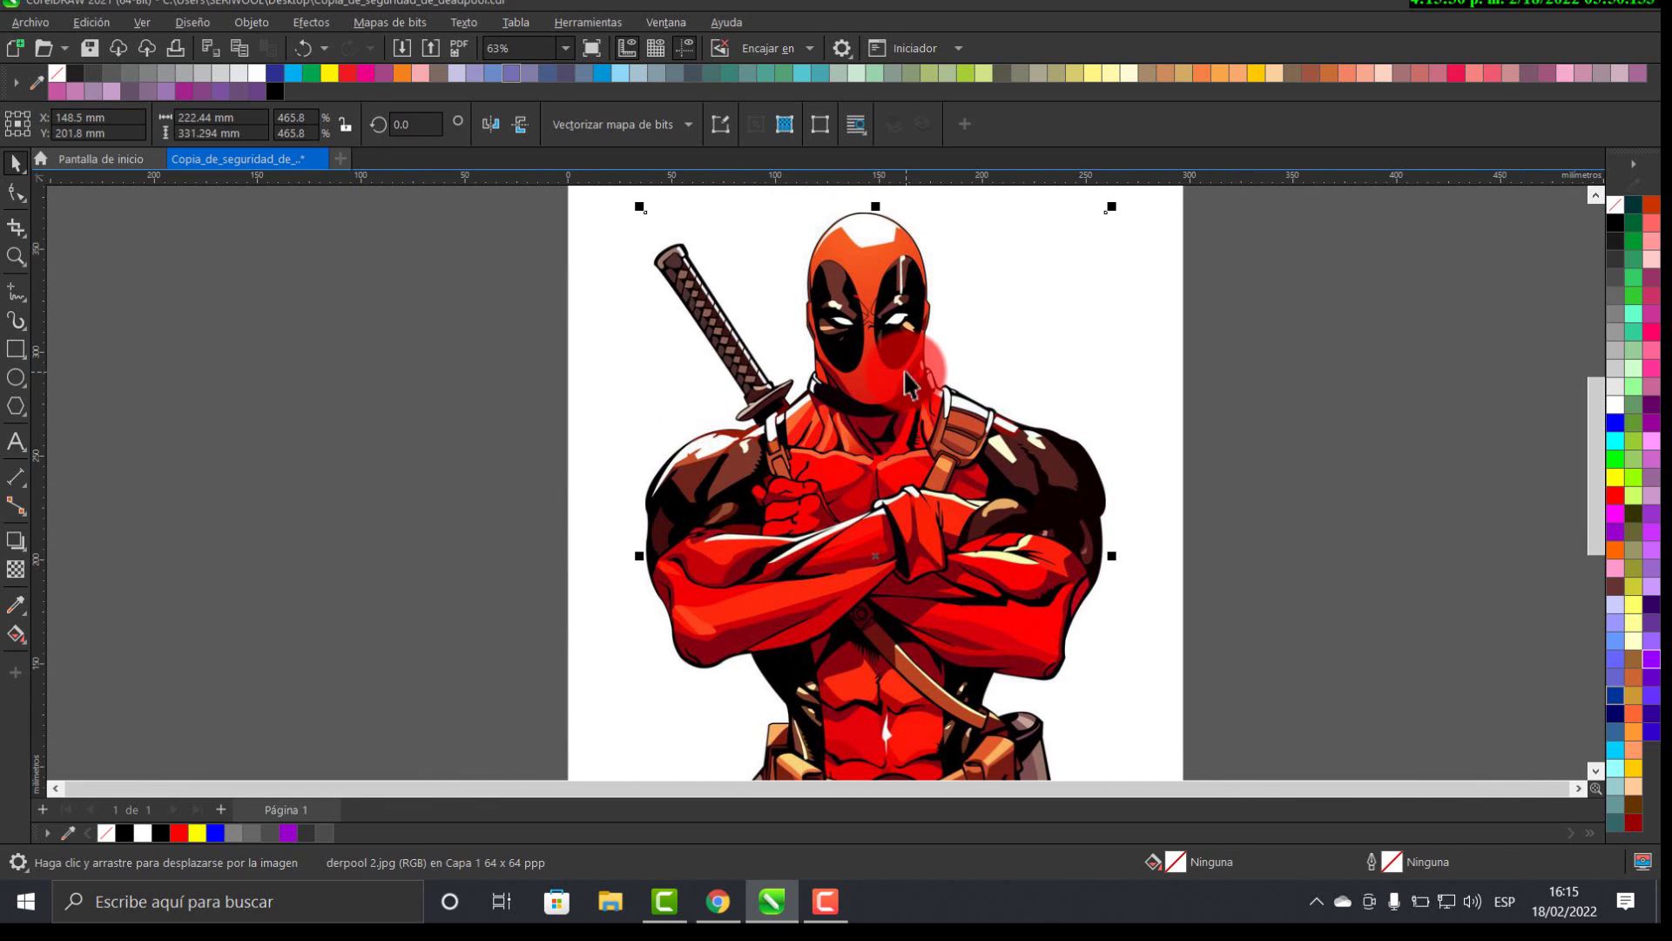
left_click(394, 18)
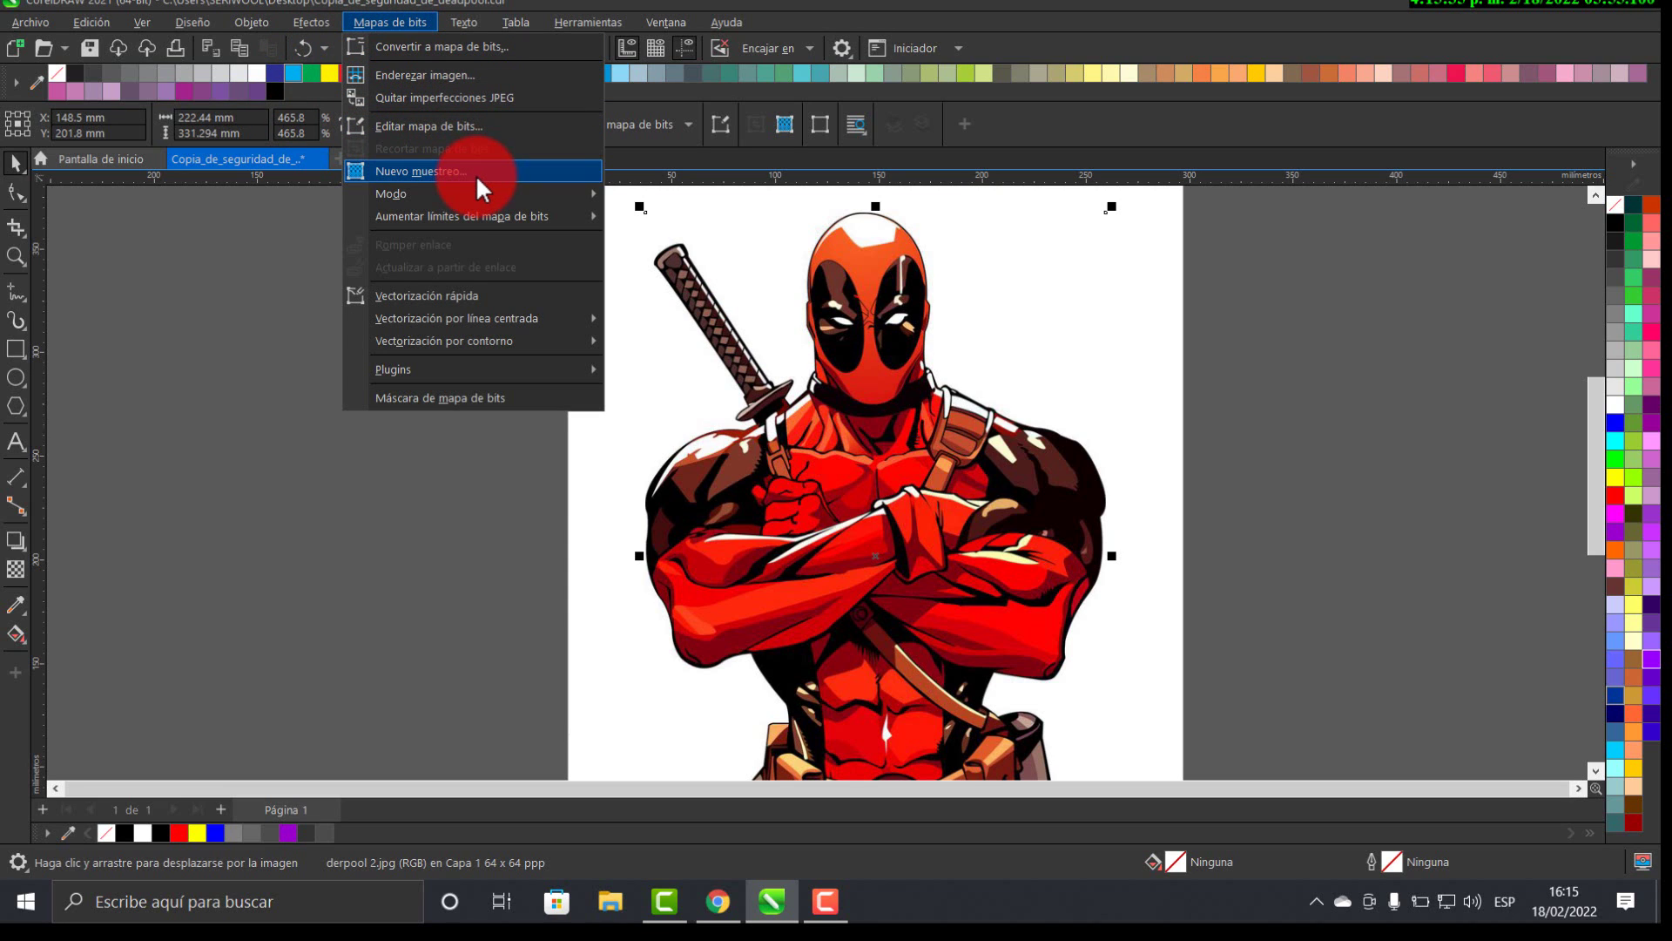
left_click(1338, 281)
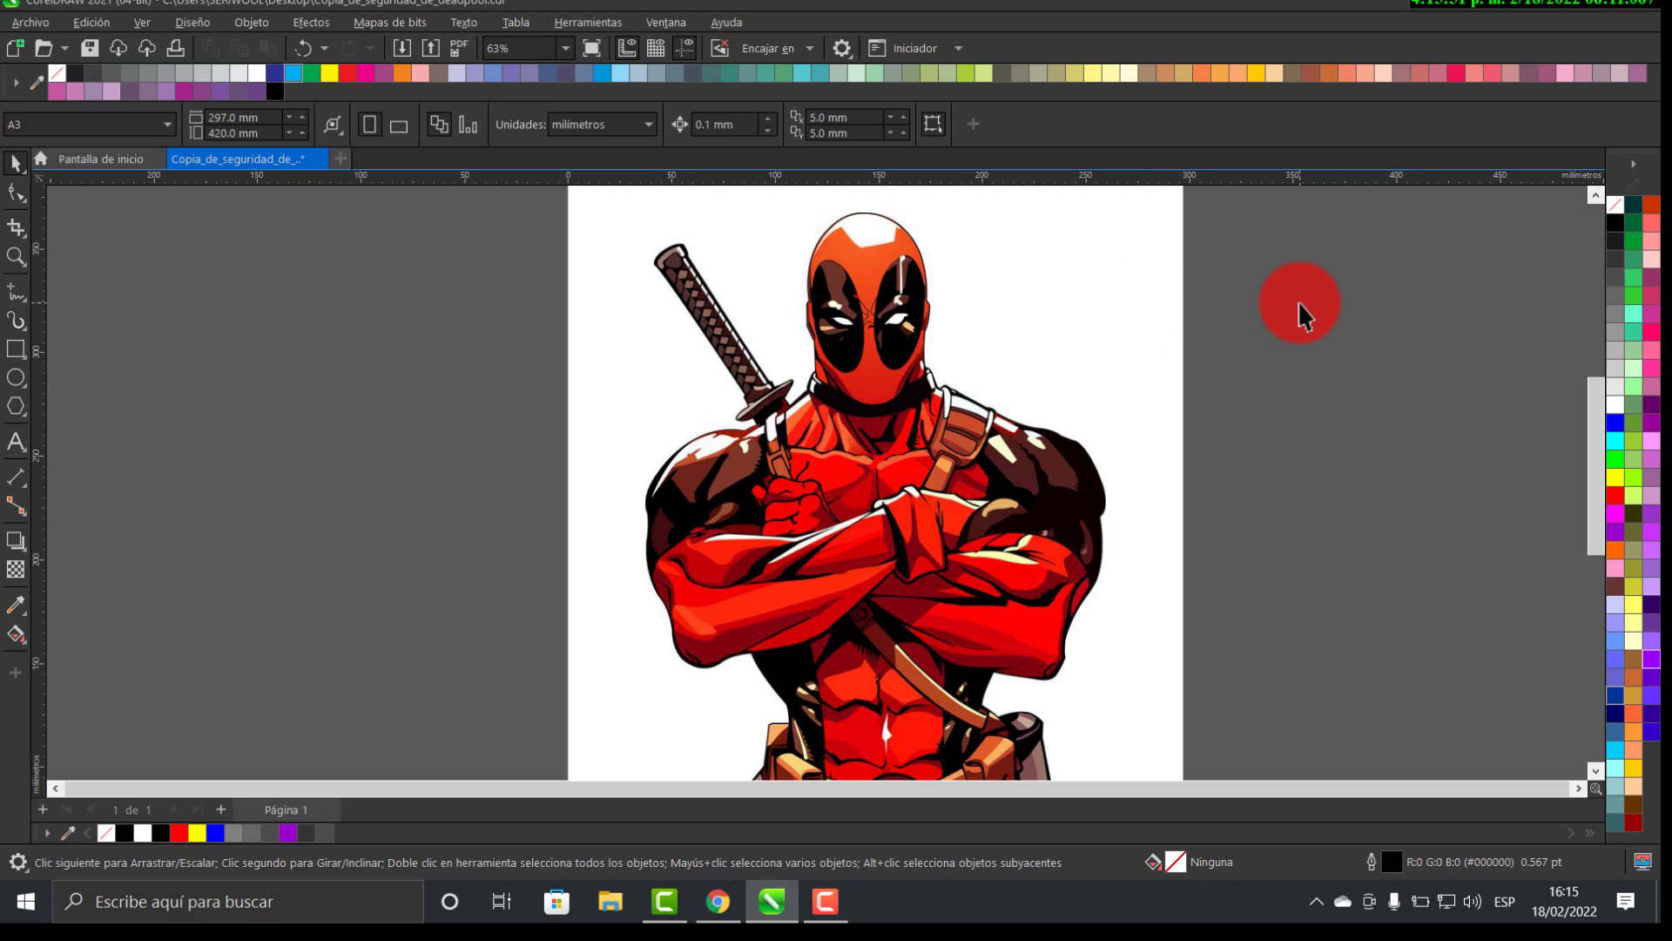
- Set the nudge distance to 290 mm and move the image one nudge left, off the page
left_click(745, 131)
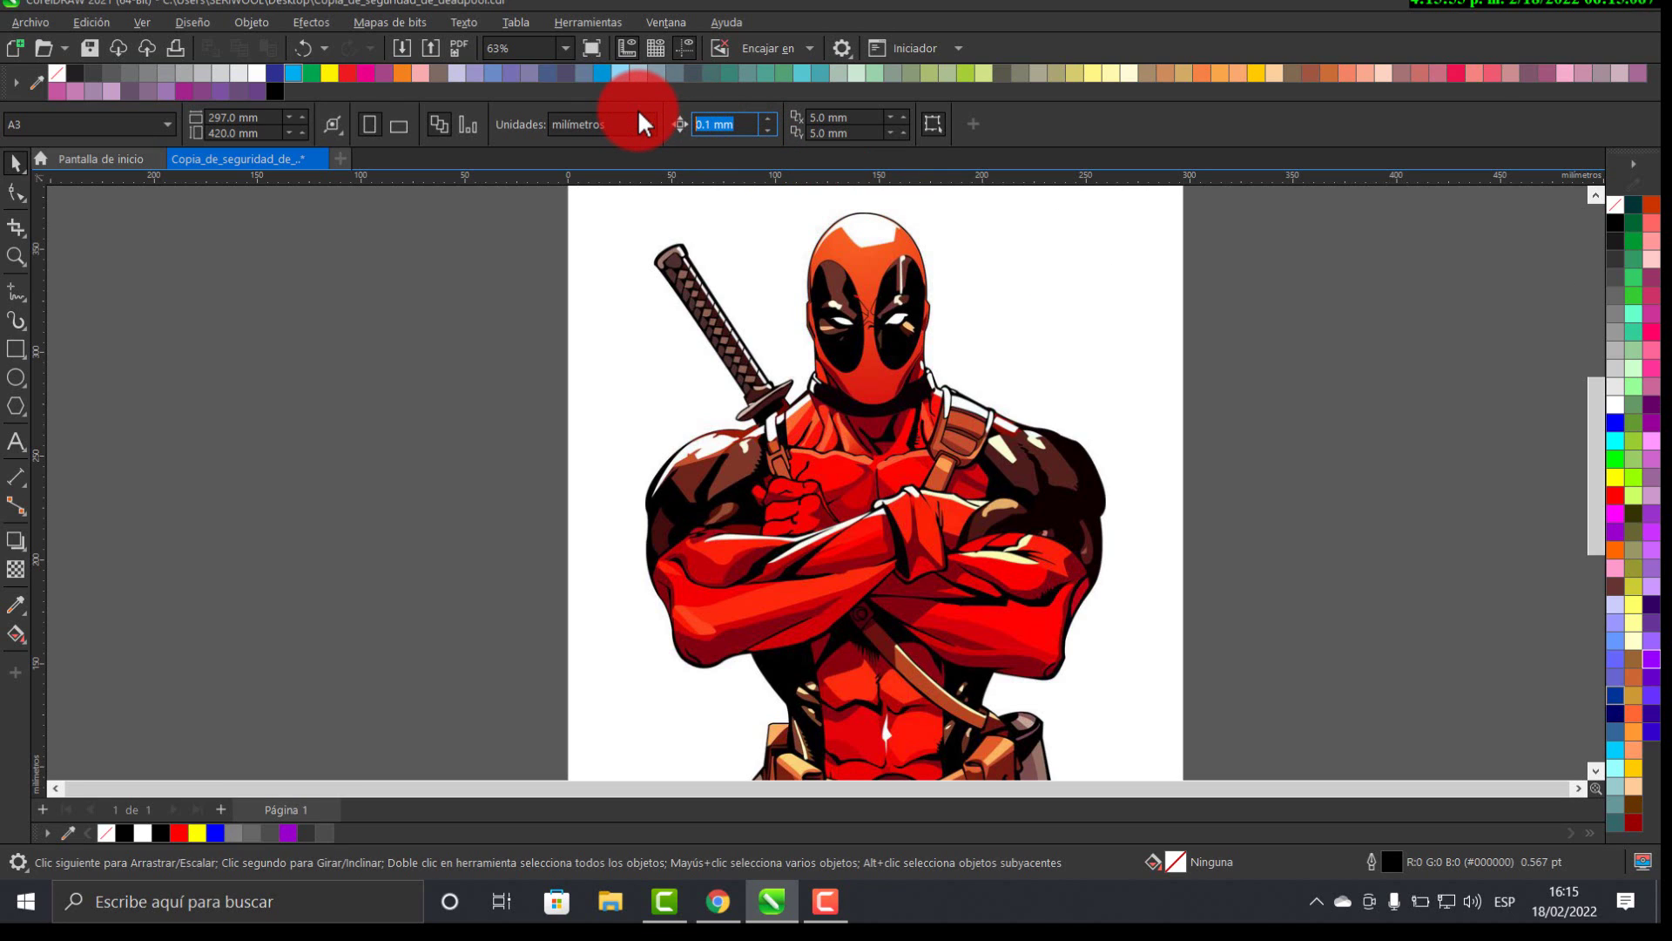
type("290")
key("Return")
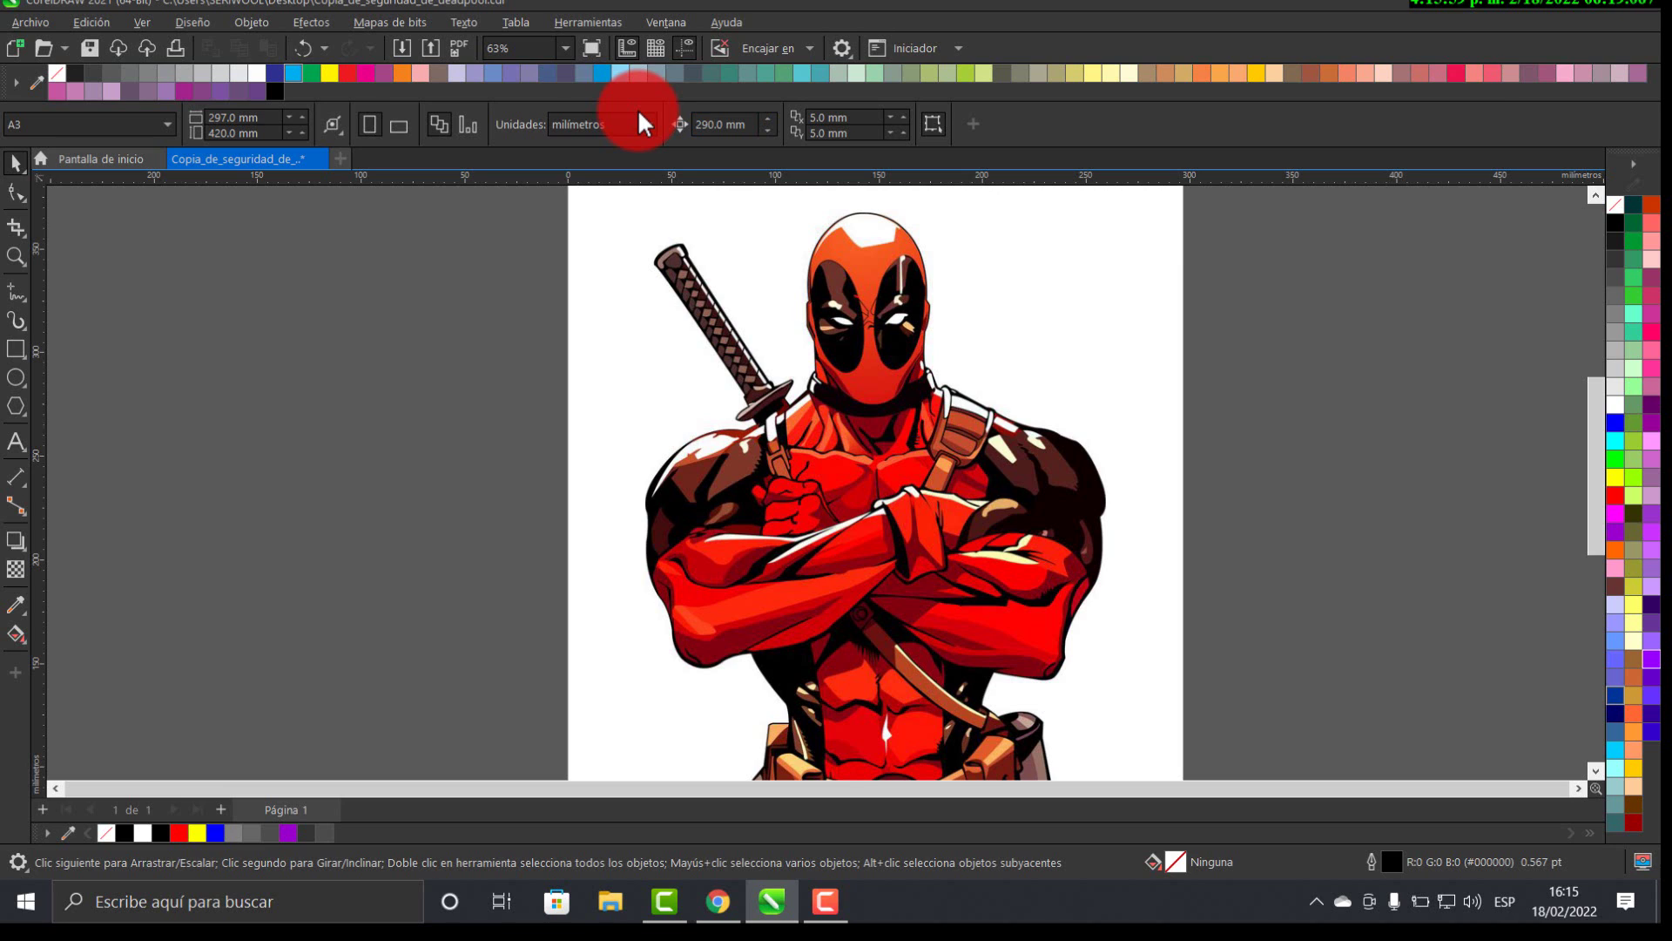
left_click(905, 426)
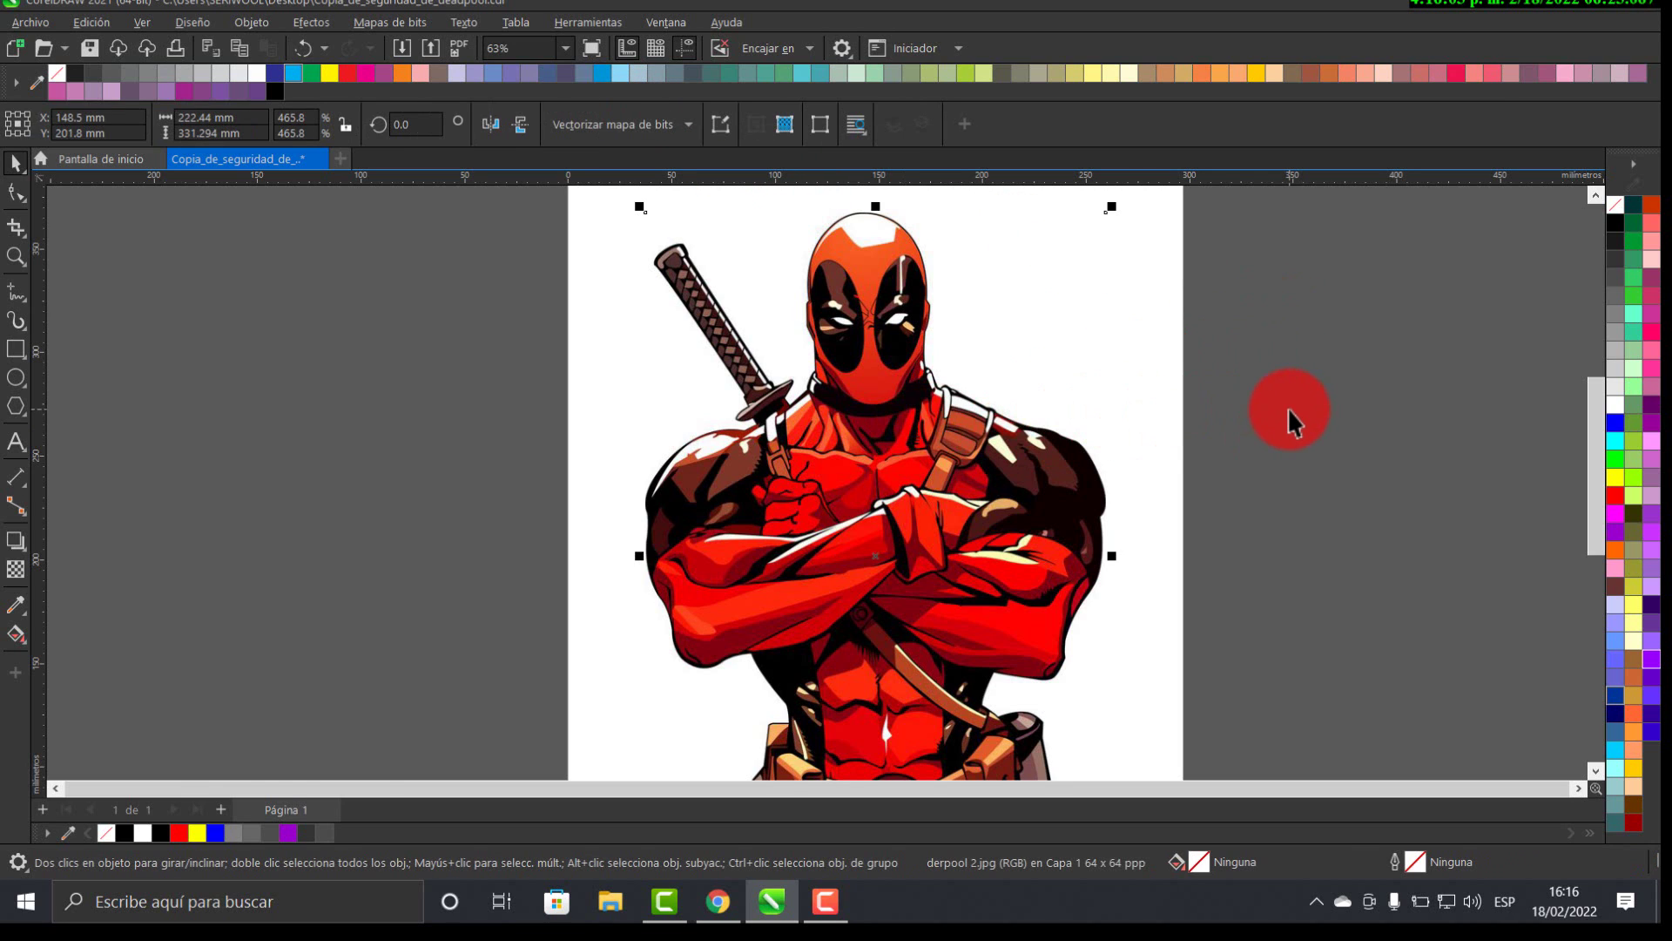
key("Left")
scroll(863, 411, "down", 1)
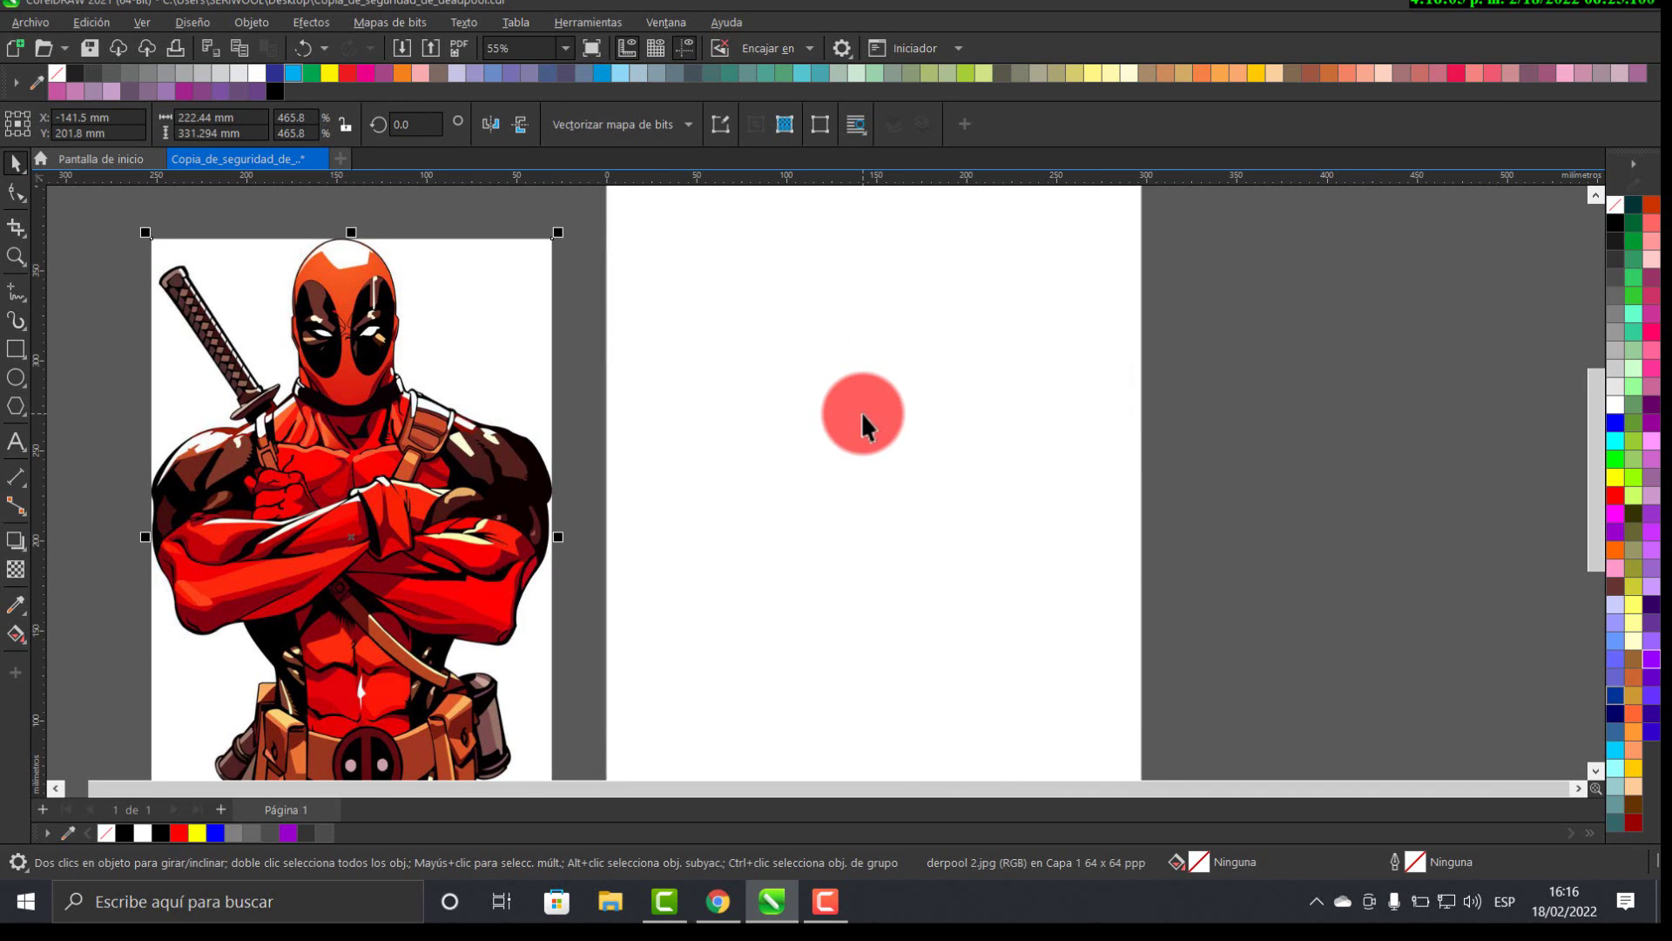
left_click_drag(862, 416, 1000, 367)
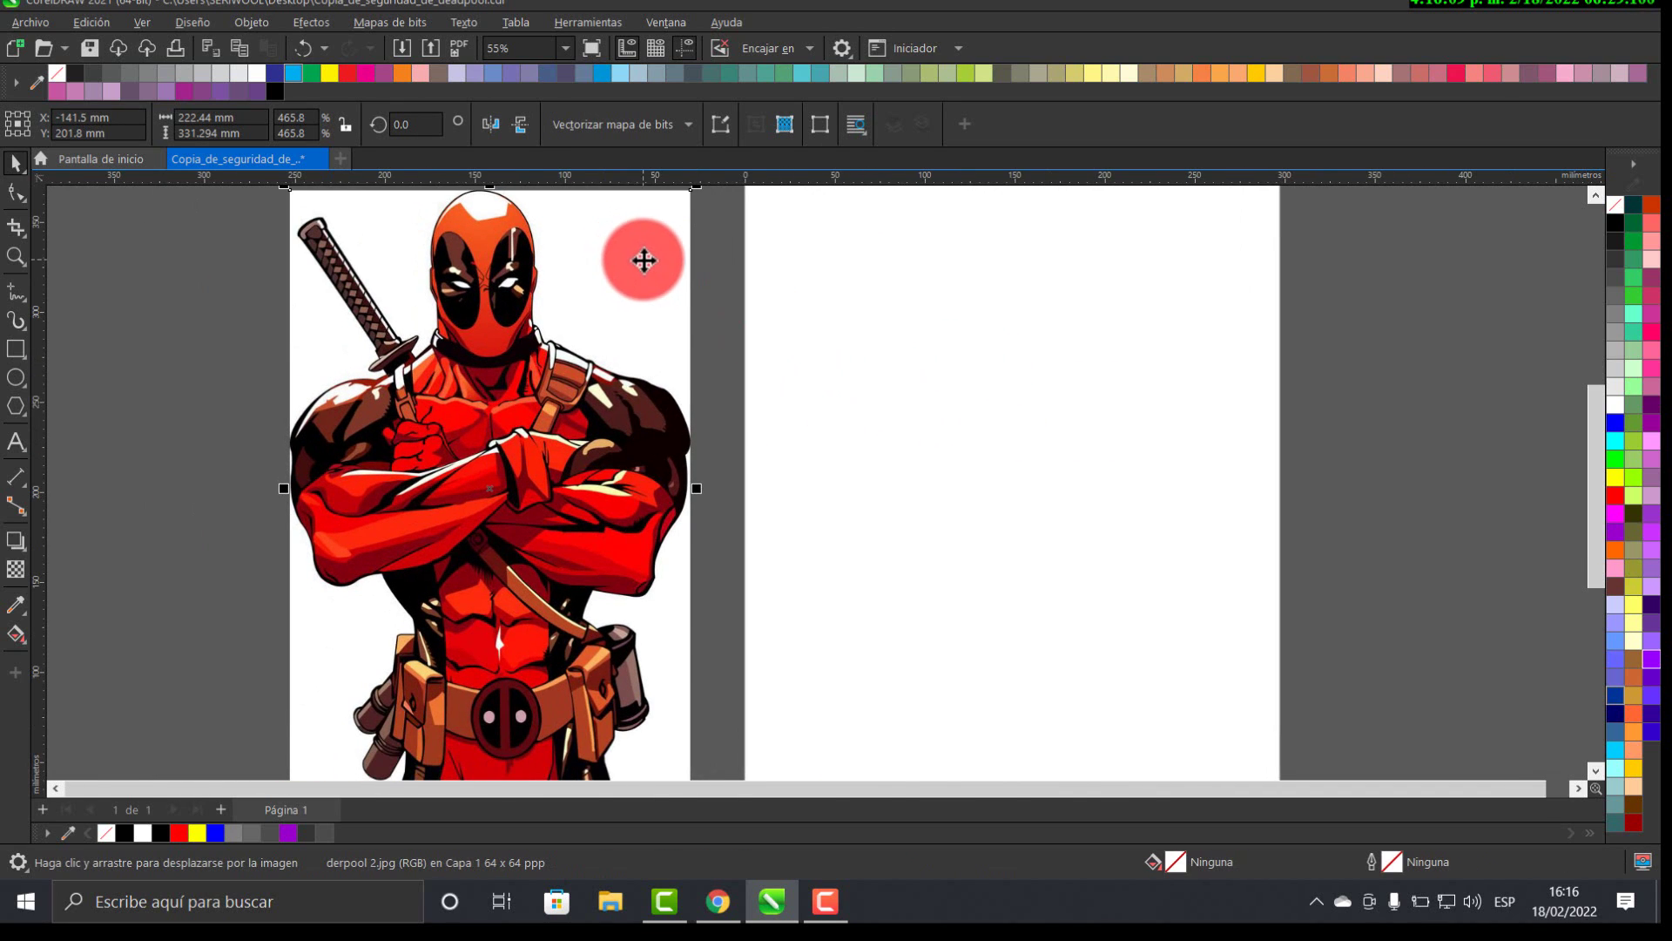
key("Right")
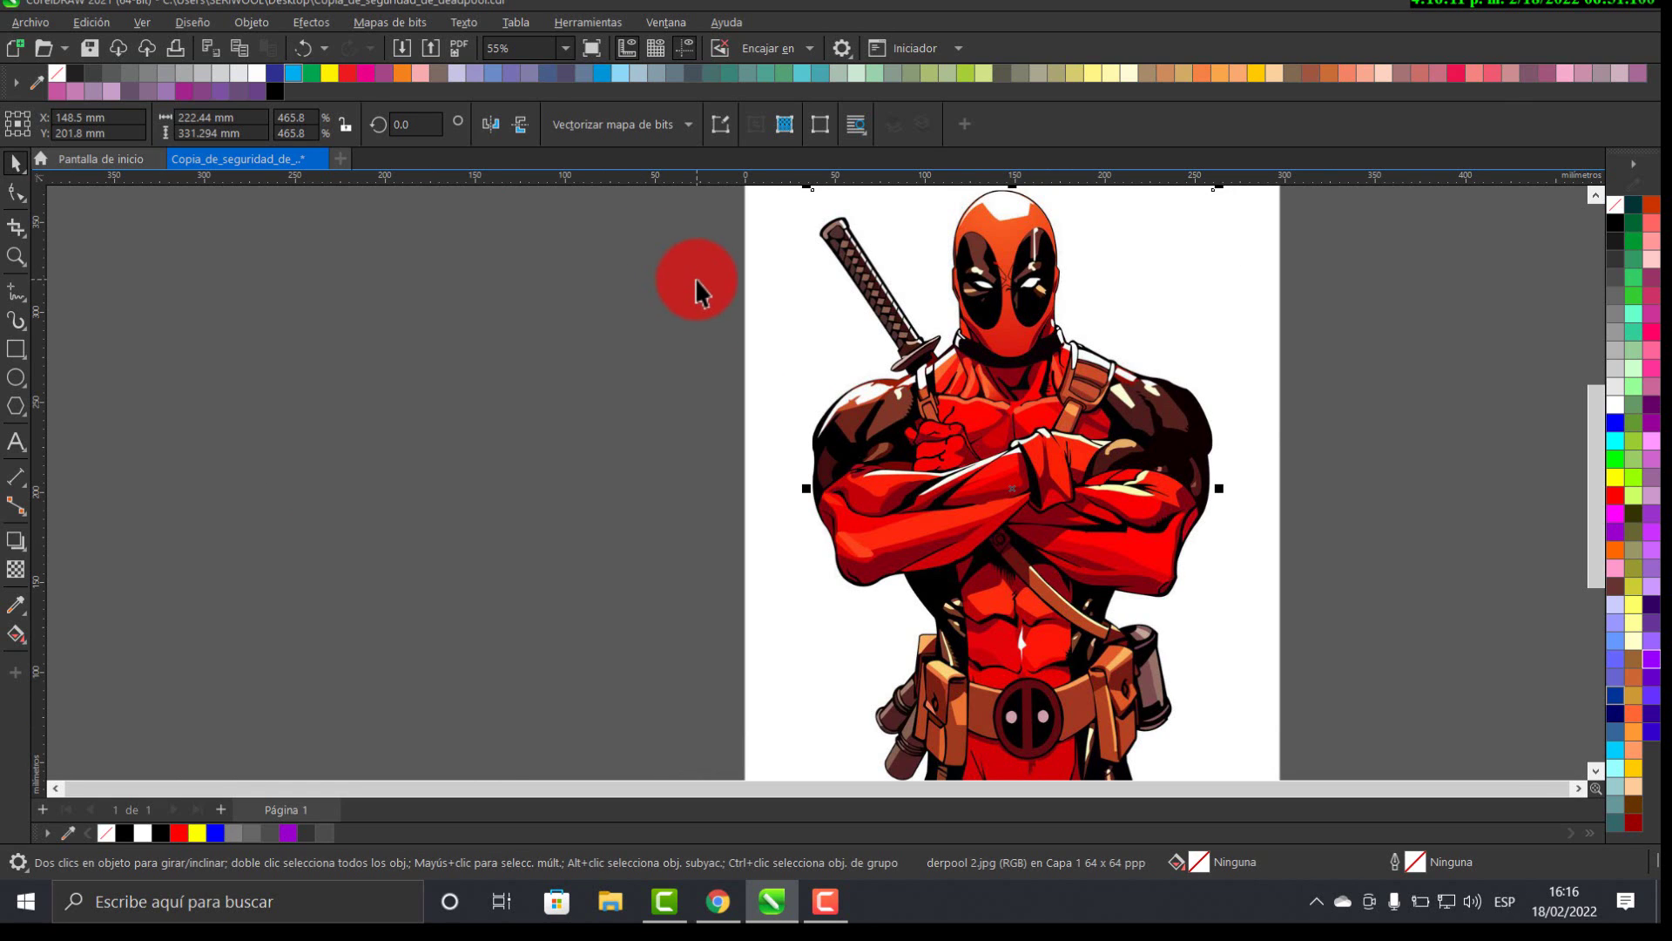
key("Left")
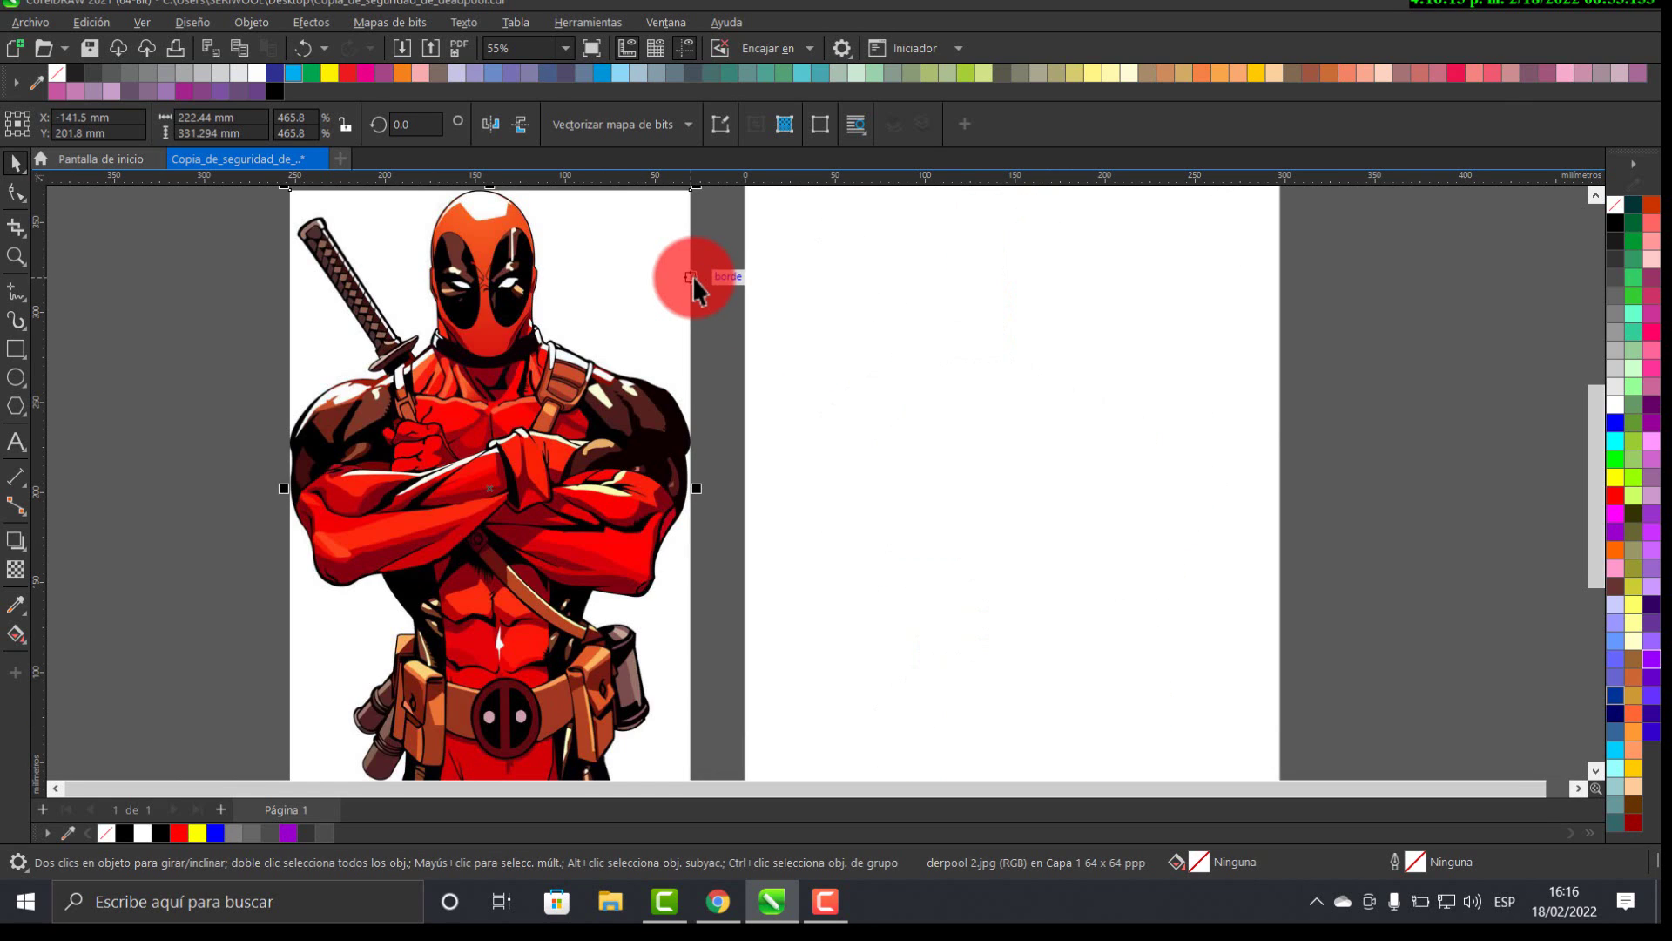
- Convert the image beside the page to a 300 ppi bitmap in 32-bit CMYK colour
left_click(168, 254)
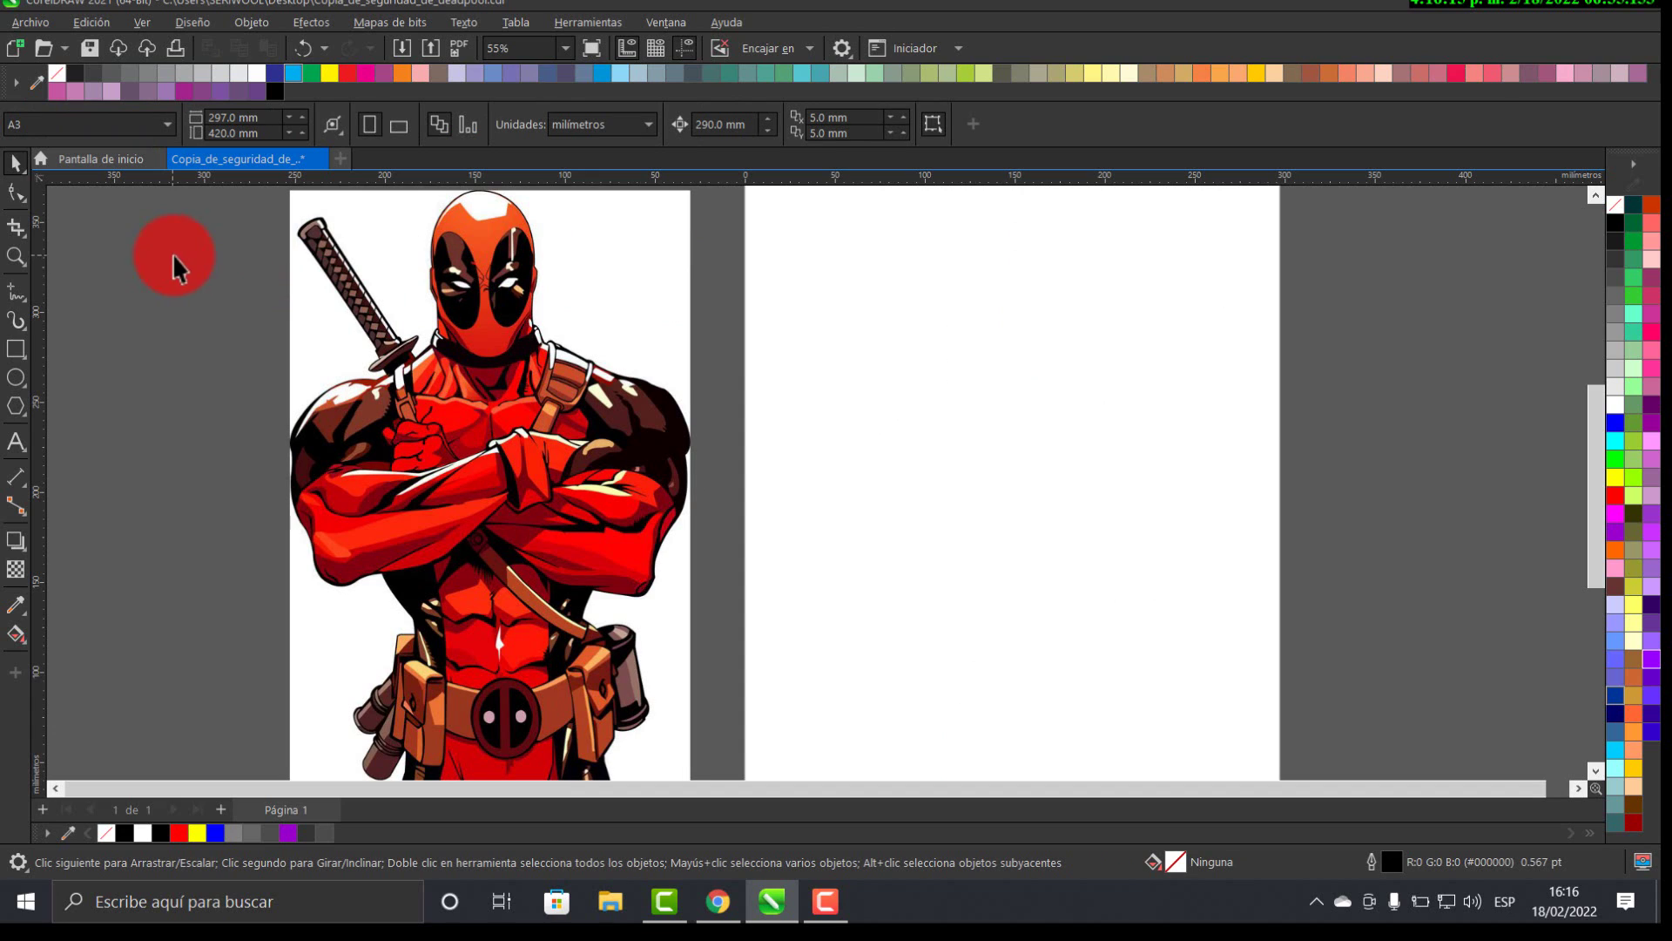
left_click(526, 294)
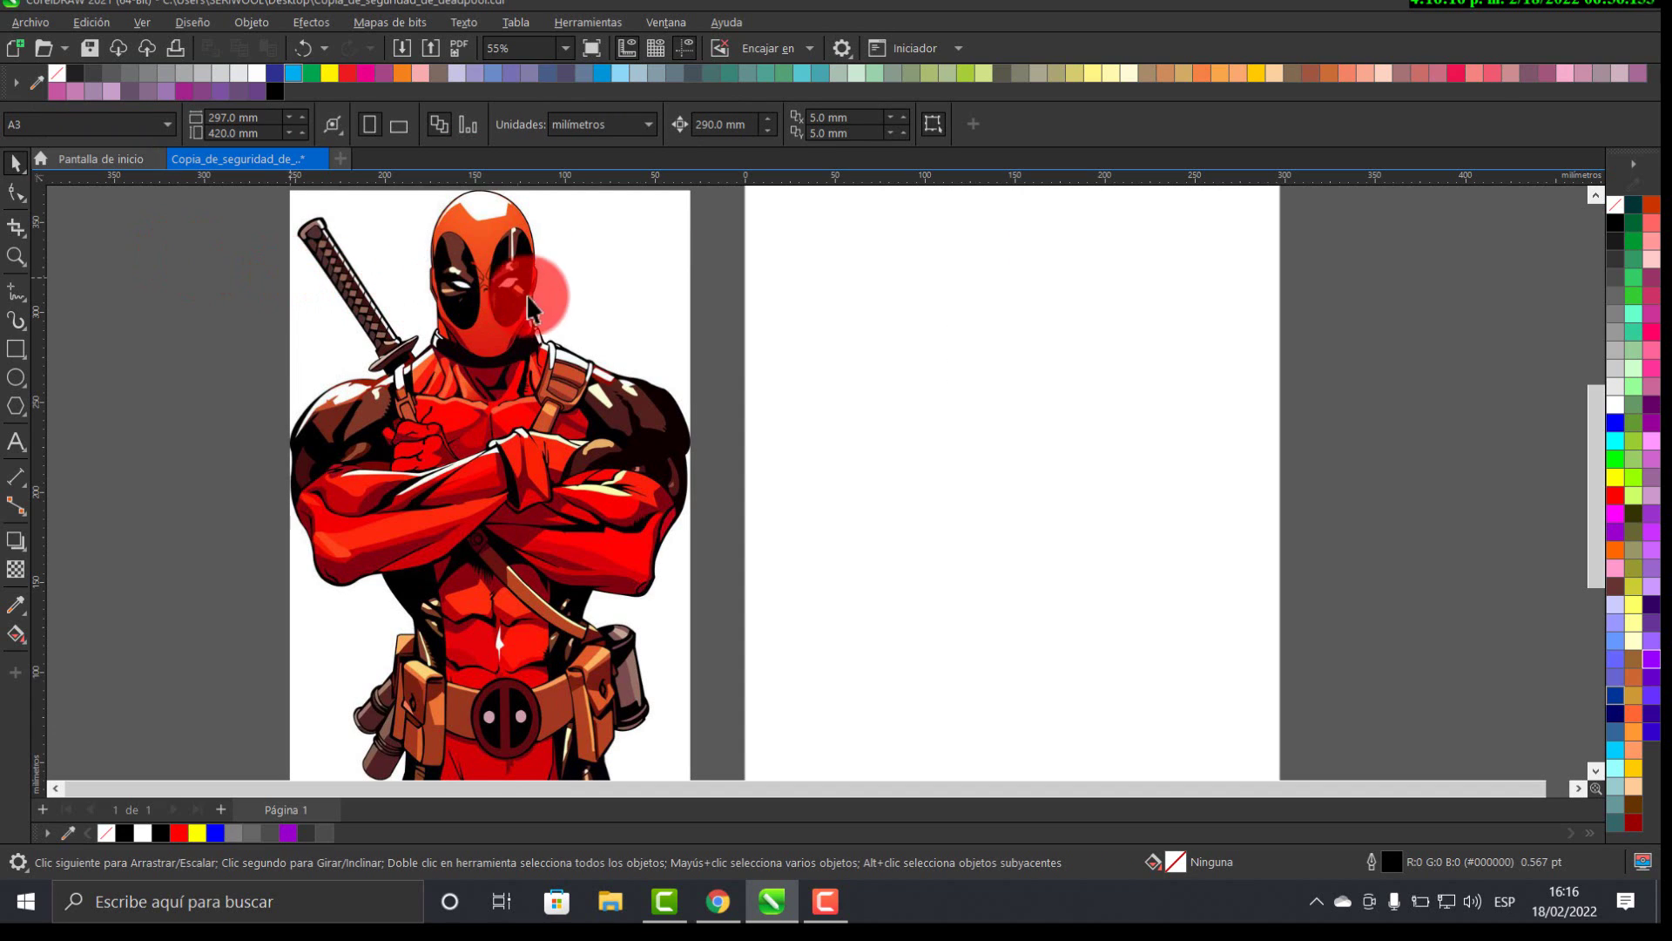
left_click(606, 279)
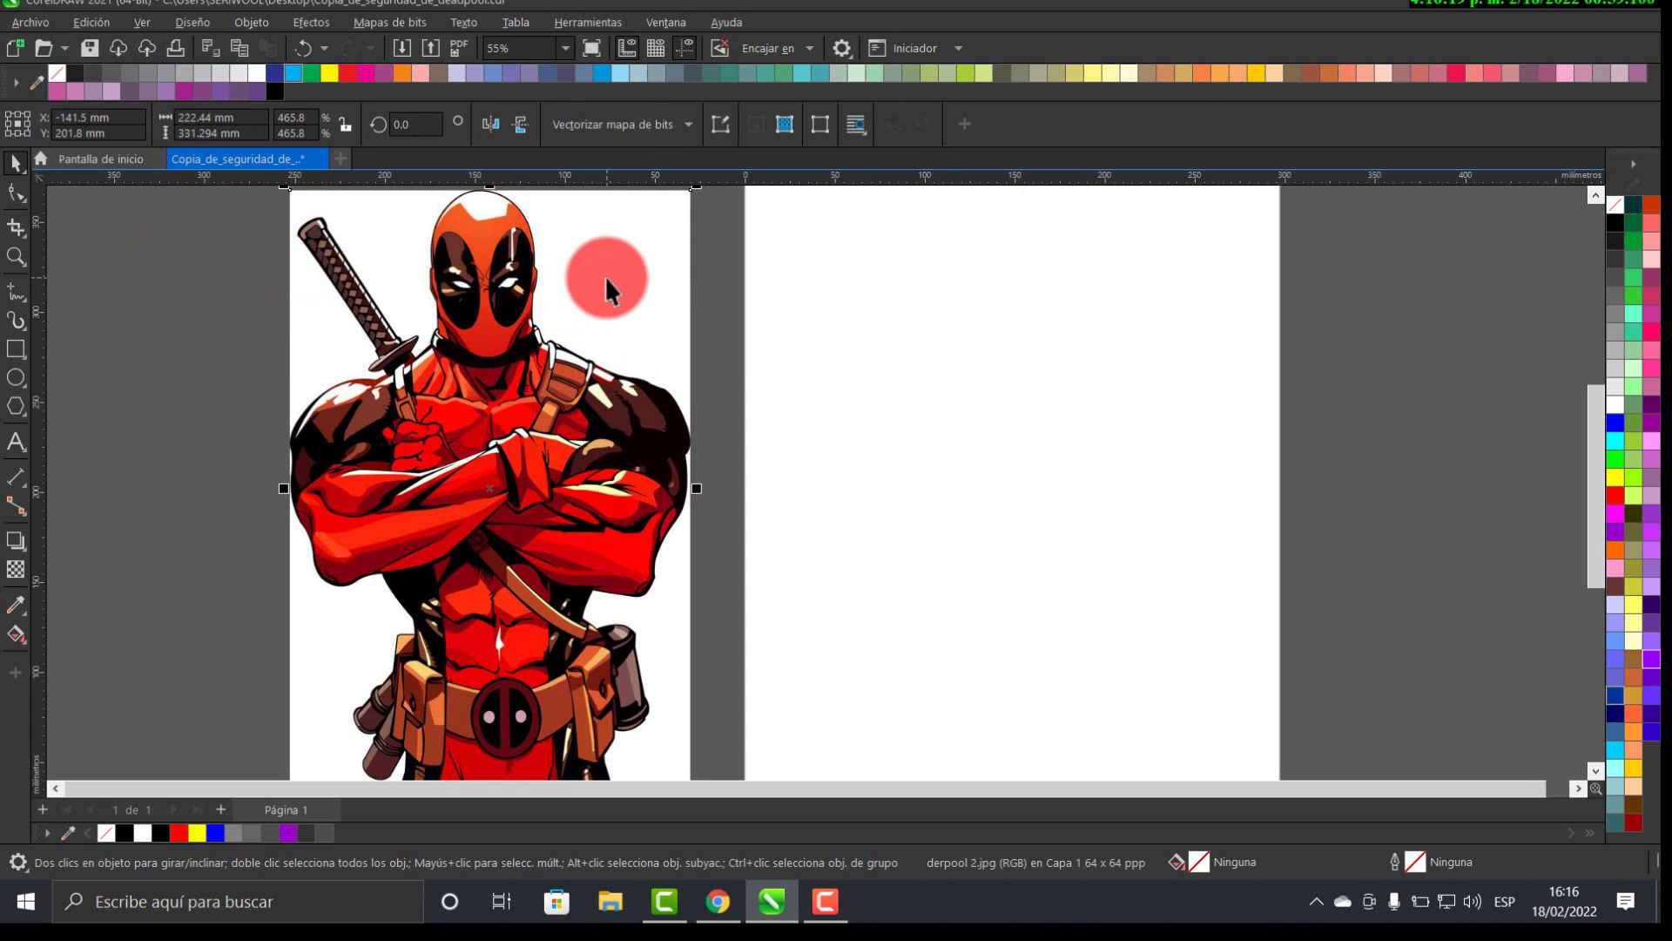
left_click(392, 23)
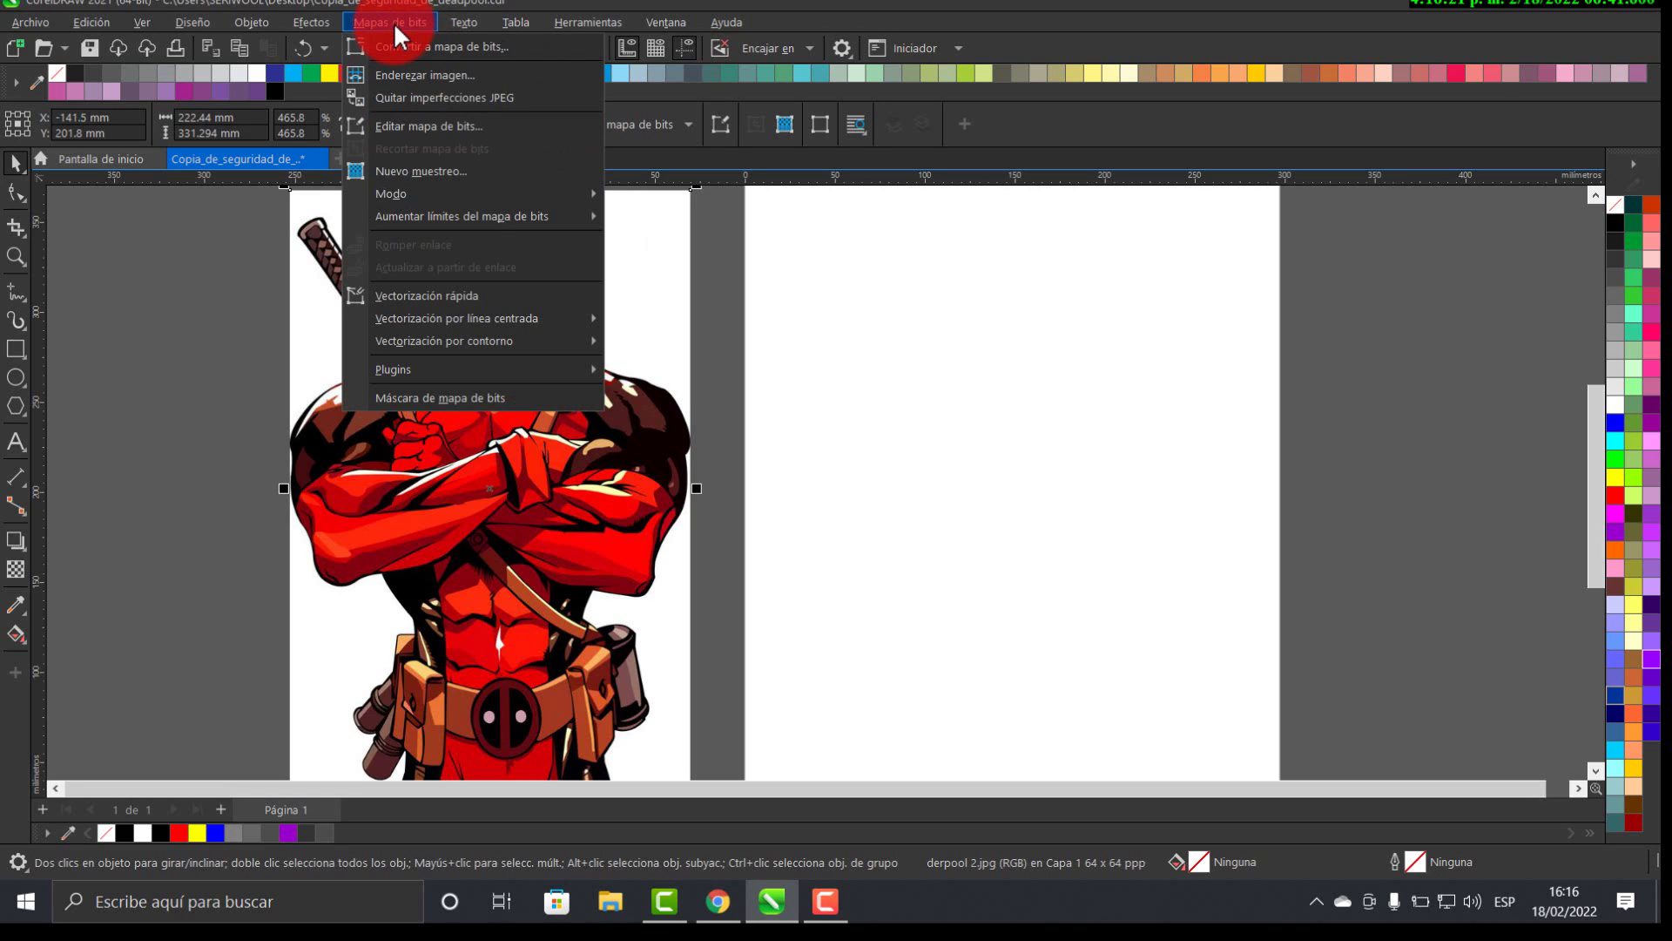
left_click(468, 51)
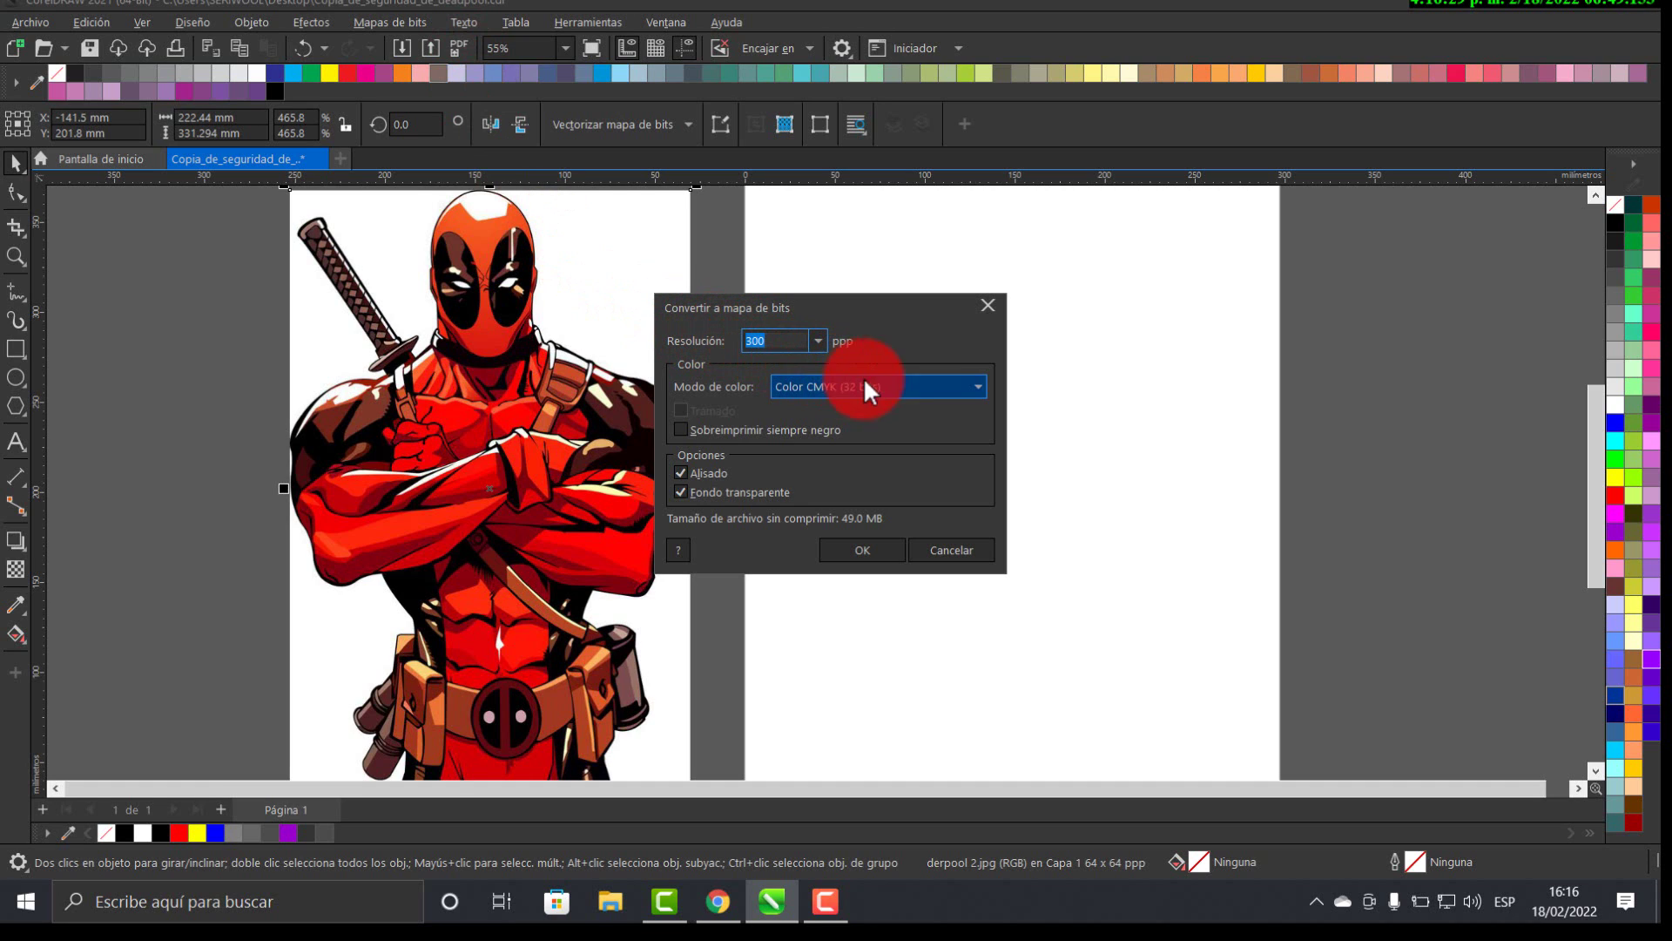
left_click(970, 390)
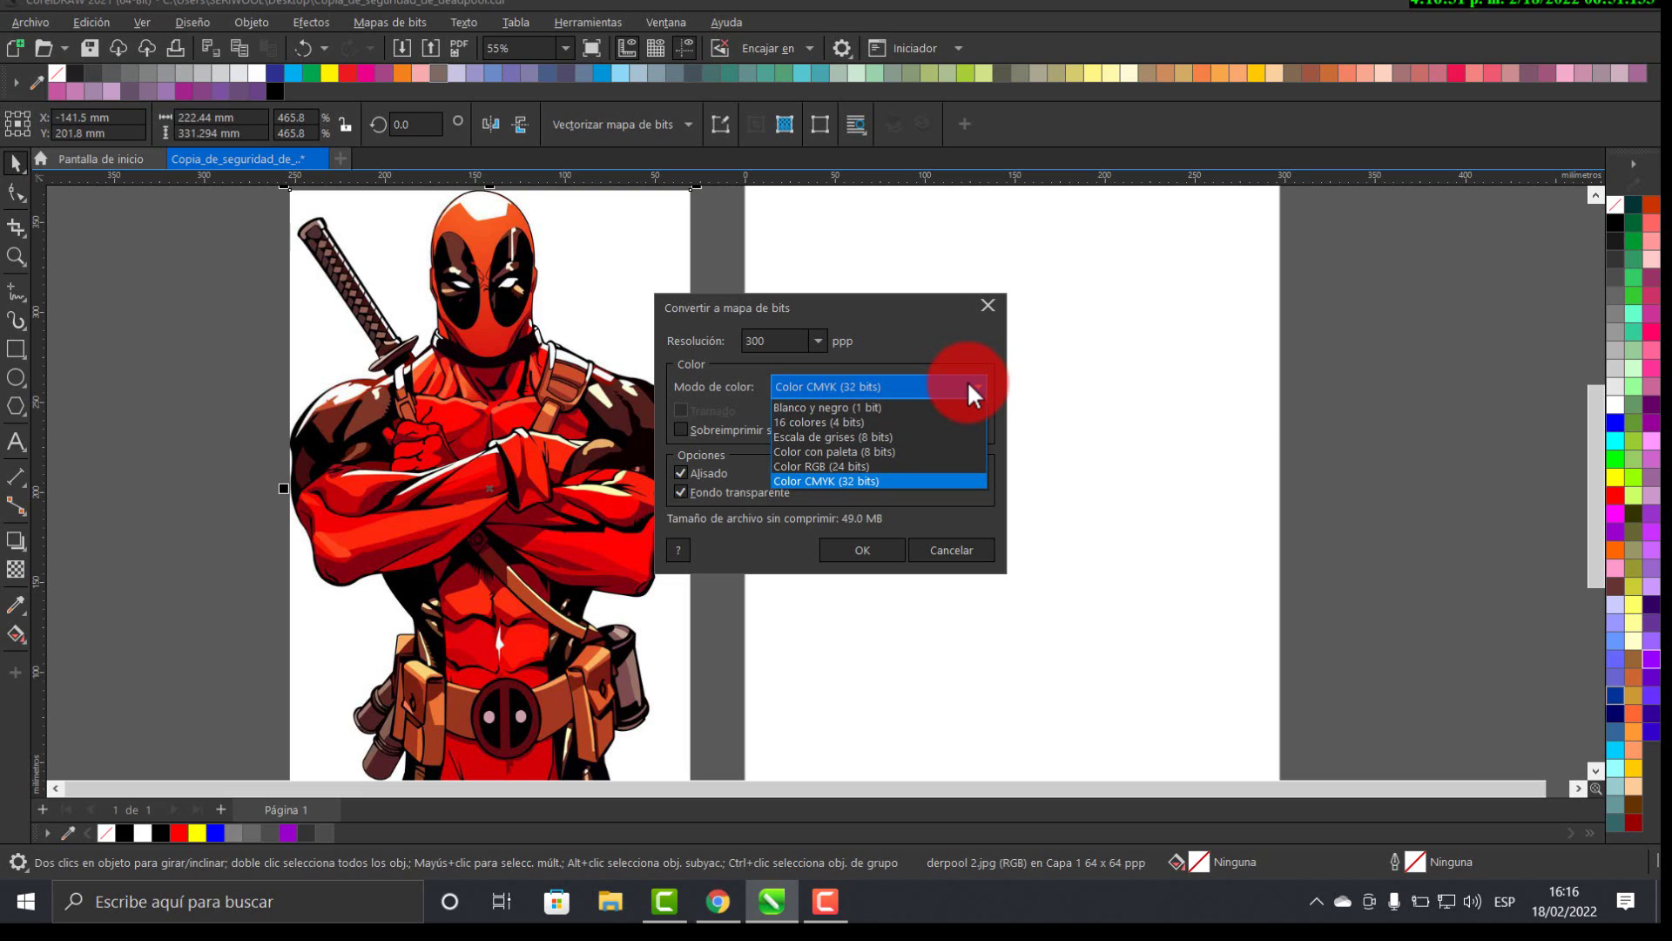
left_click(852, 481)
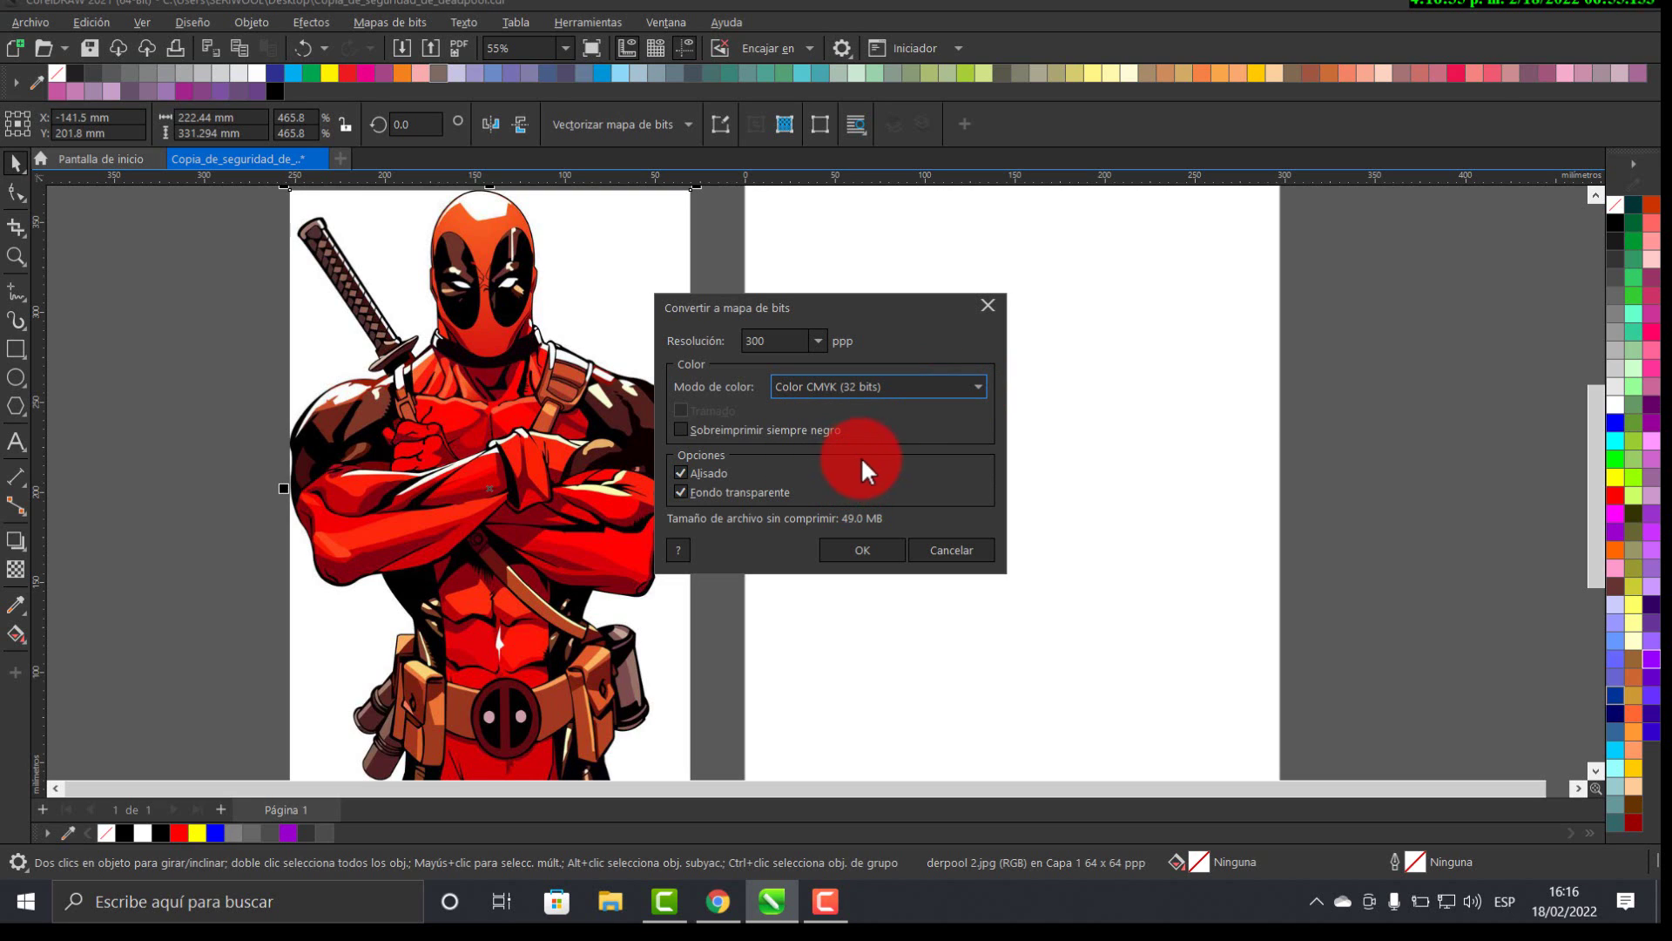
left_click(876, 548)
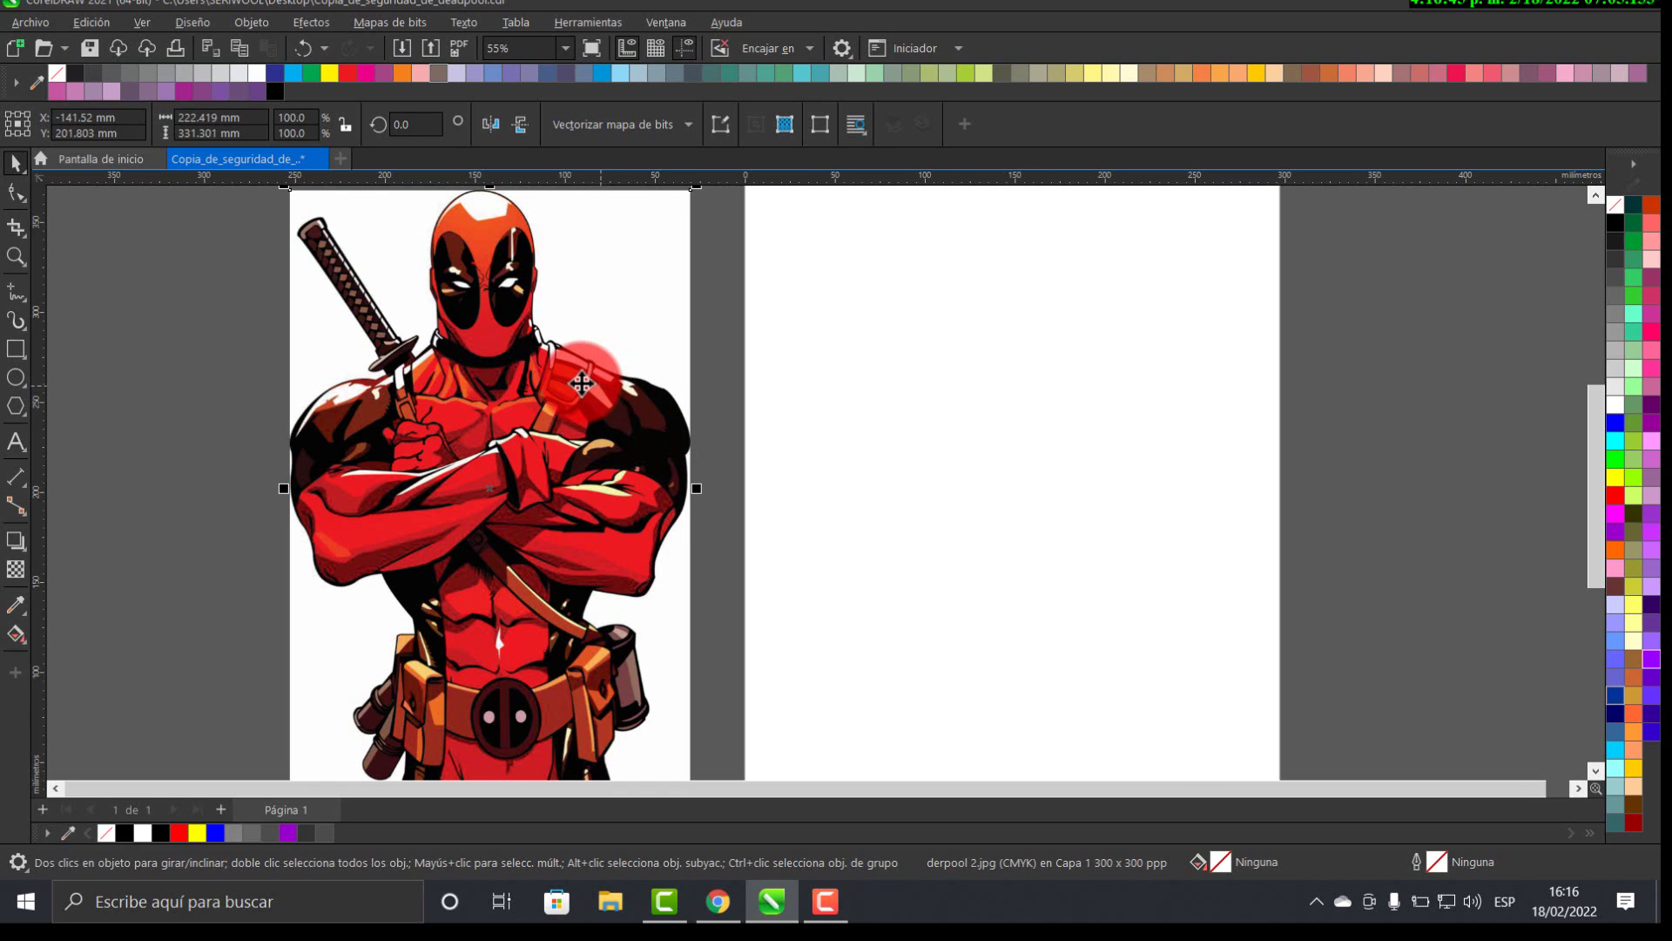
- Trace the bitmap with PowerTRACE as a high-quality outline trace, with detail set to 49
scroll(582, 382, "down", 1)
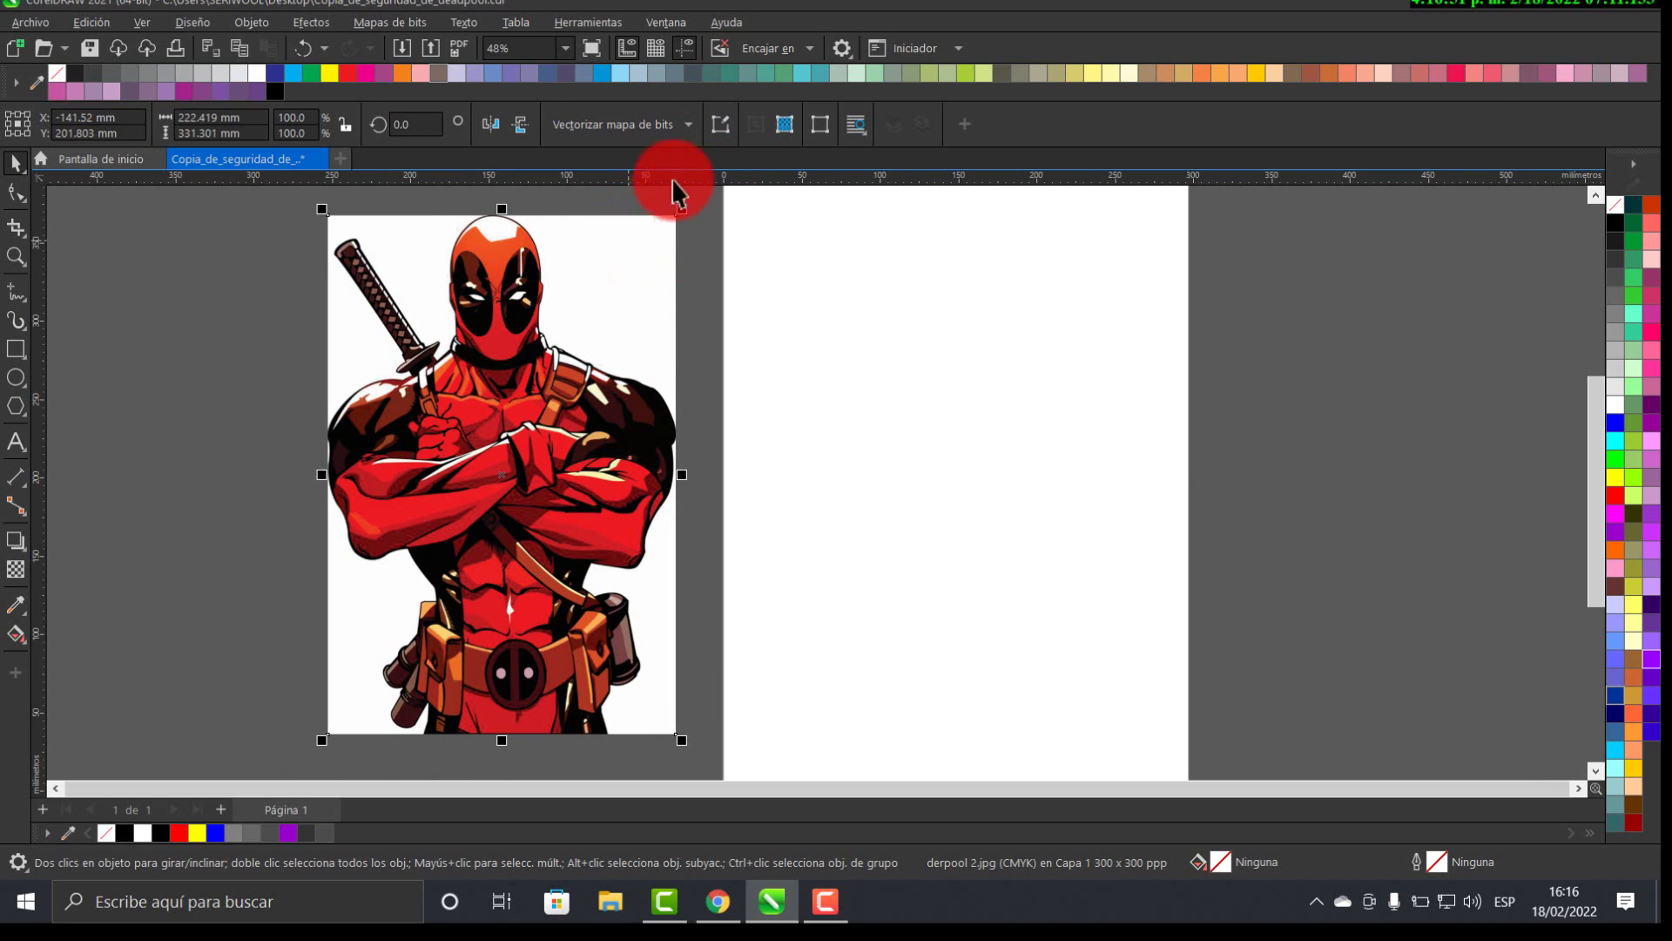
left_click(695, 123)
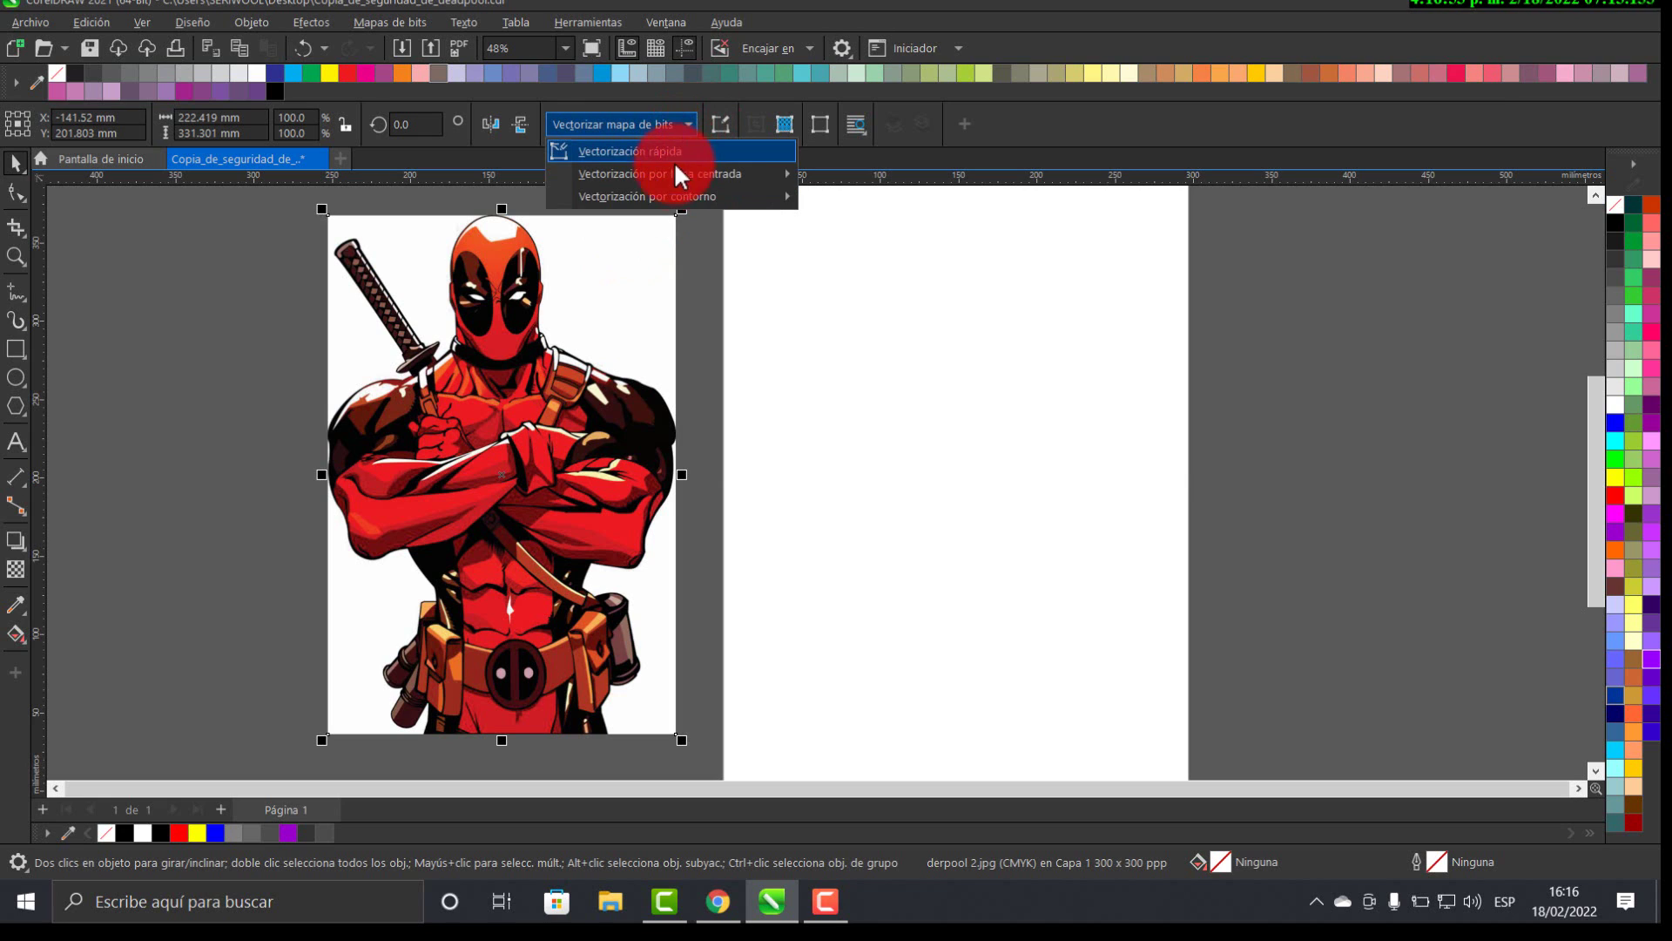
mouse_move(650, 199)
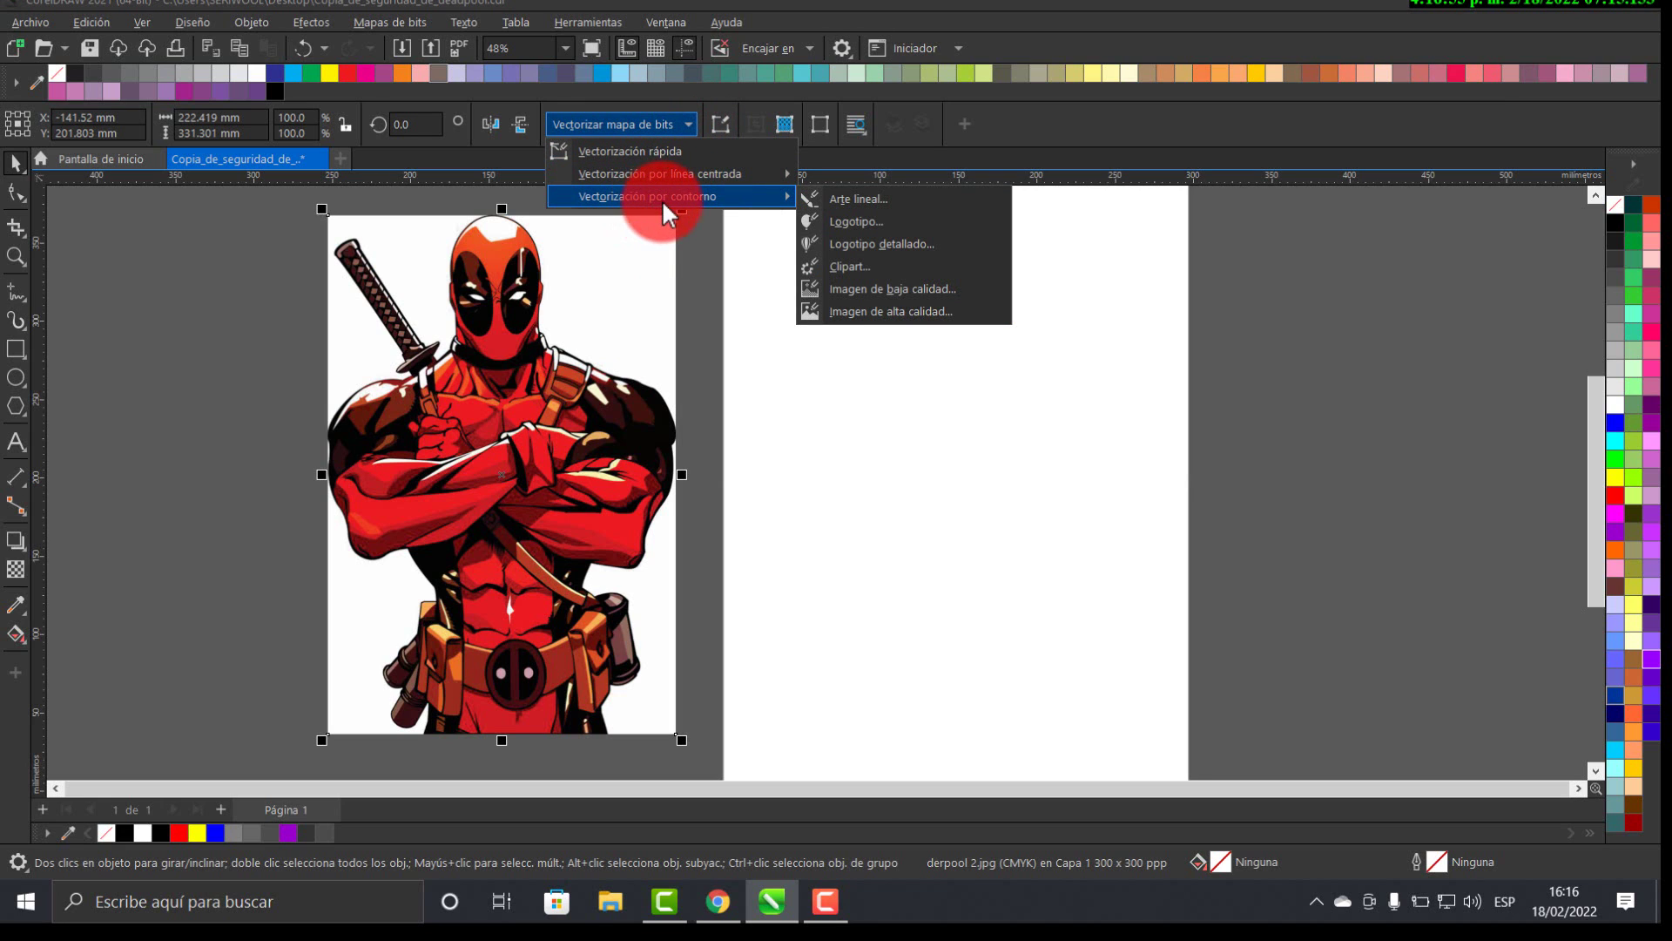
left_click(895, 312)
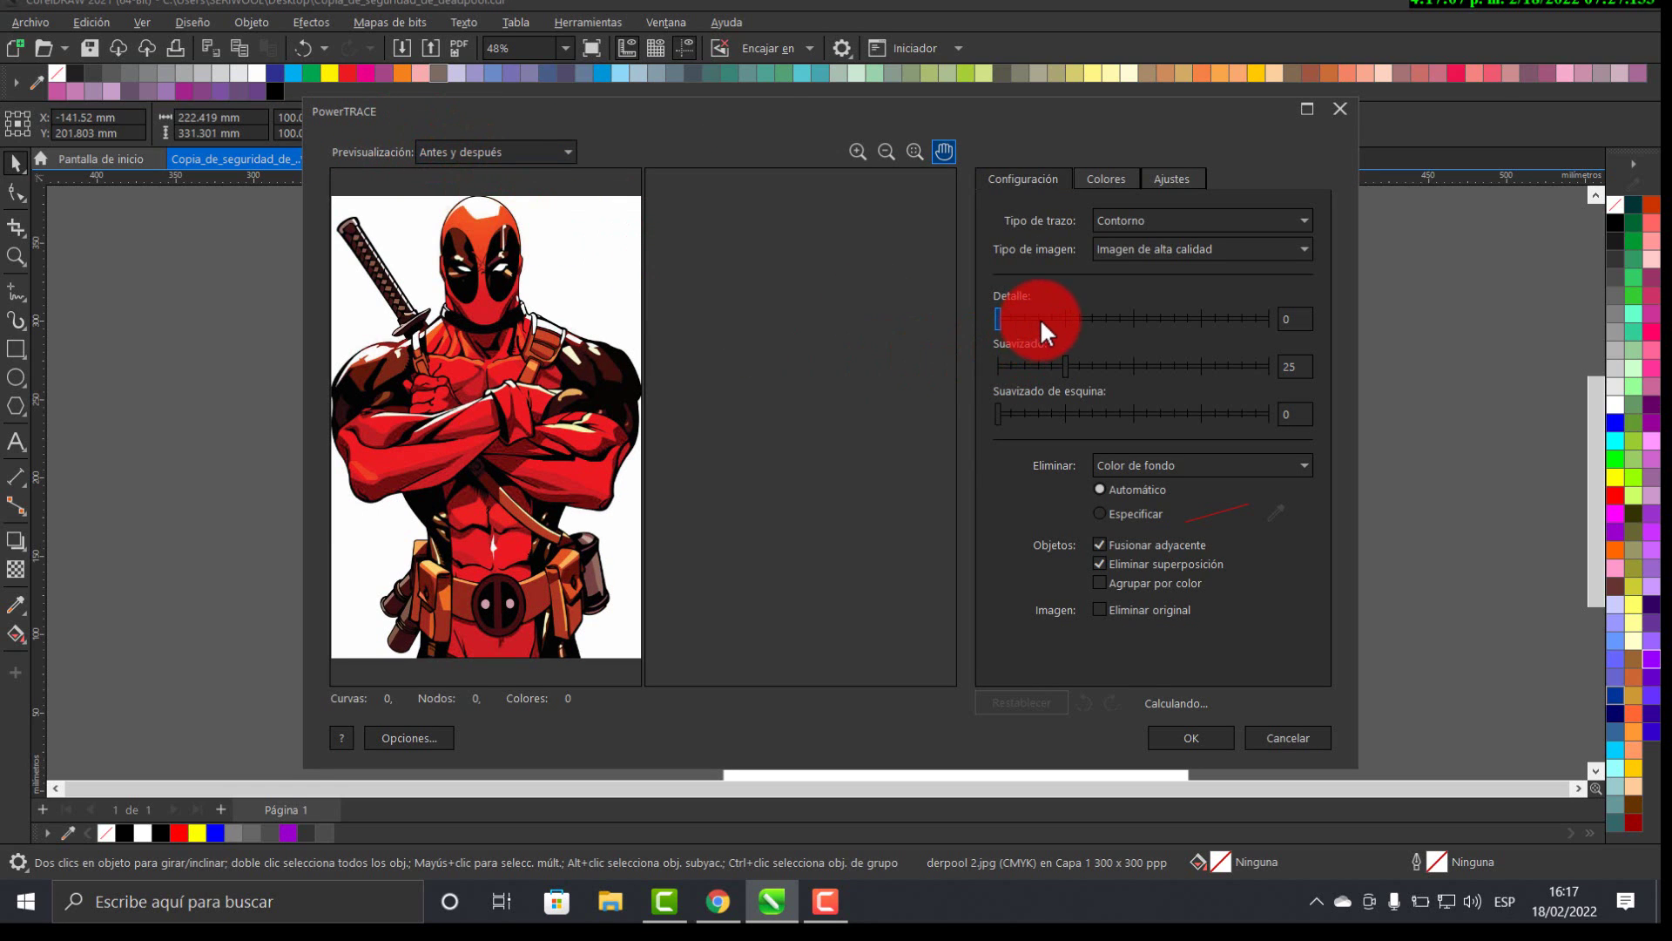
left_click(1133, 317)
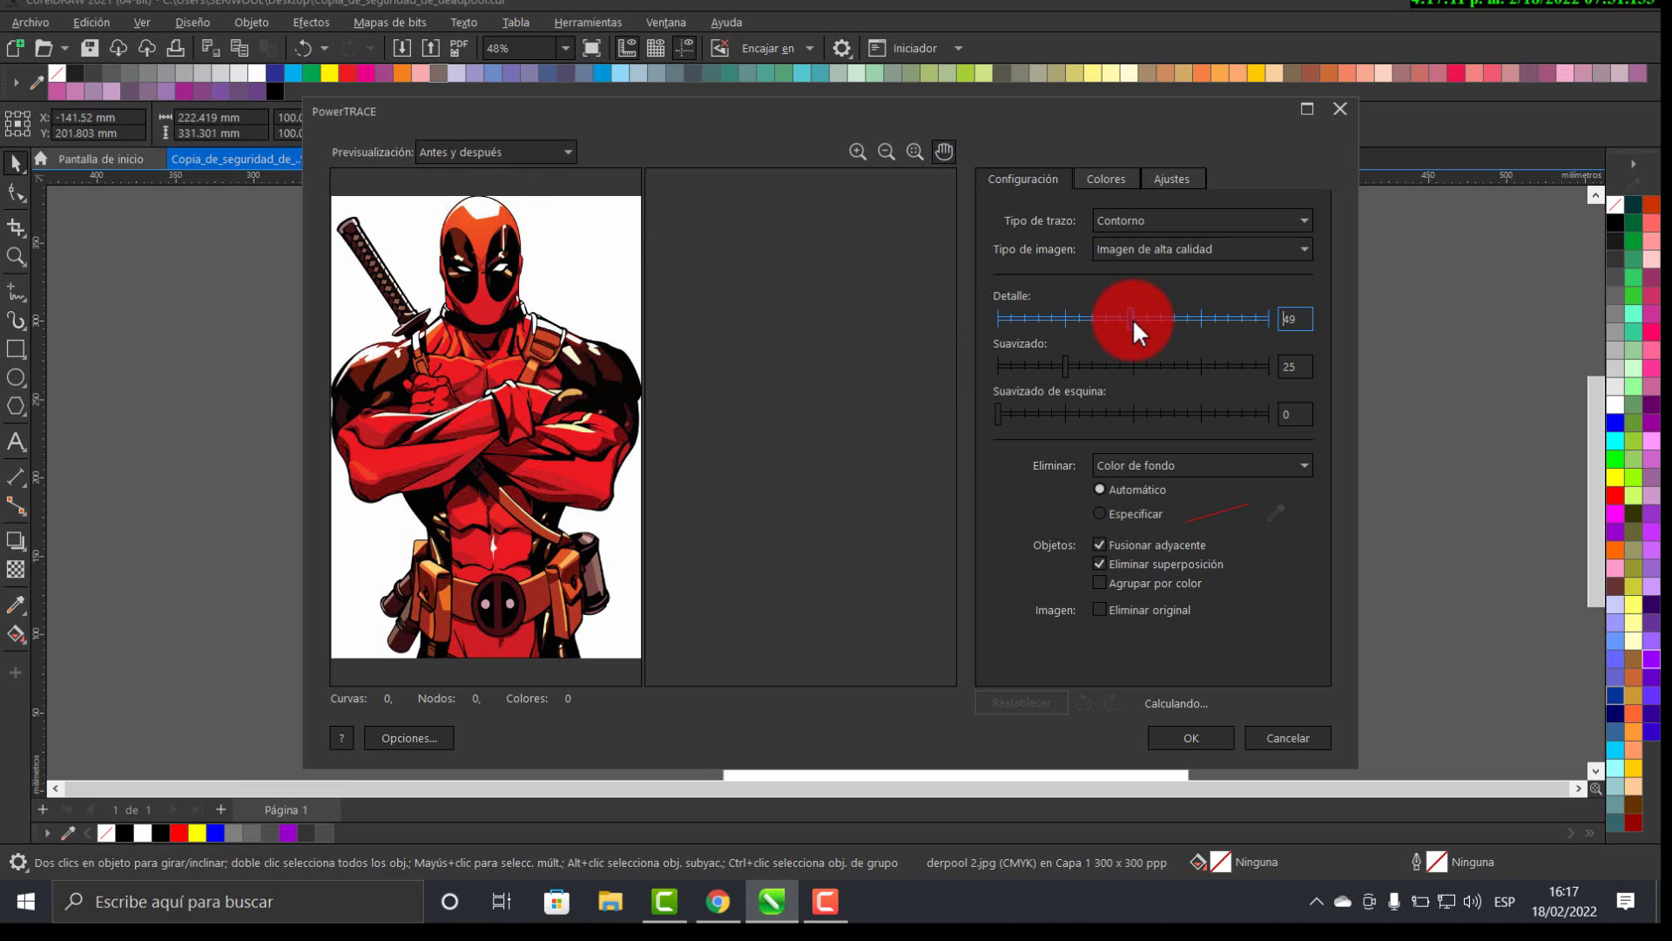
left_click(1209, 735)
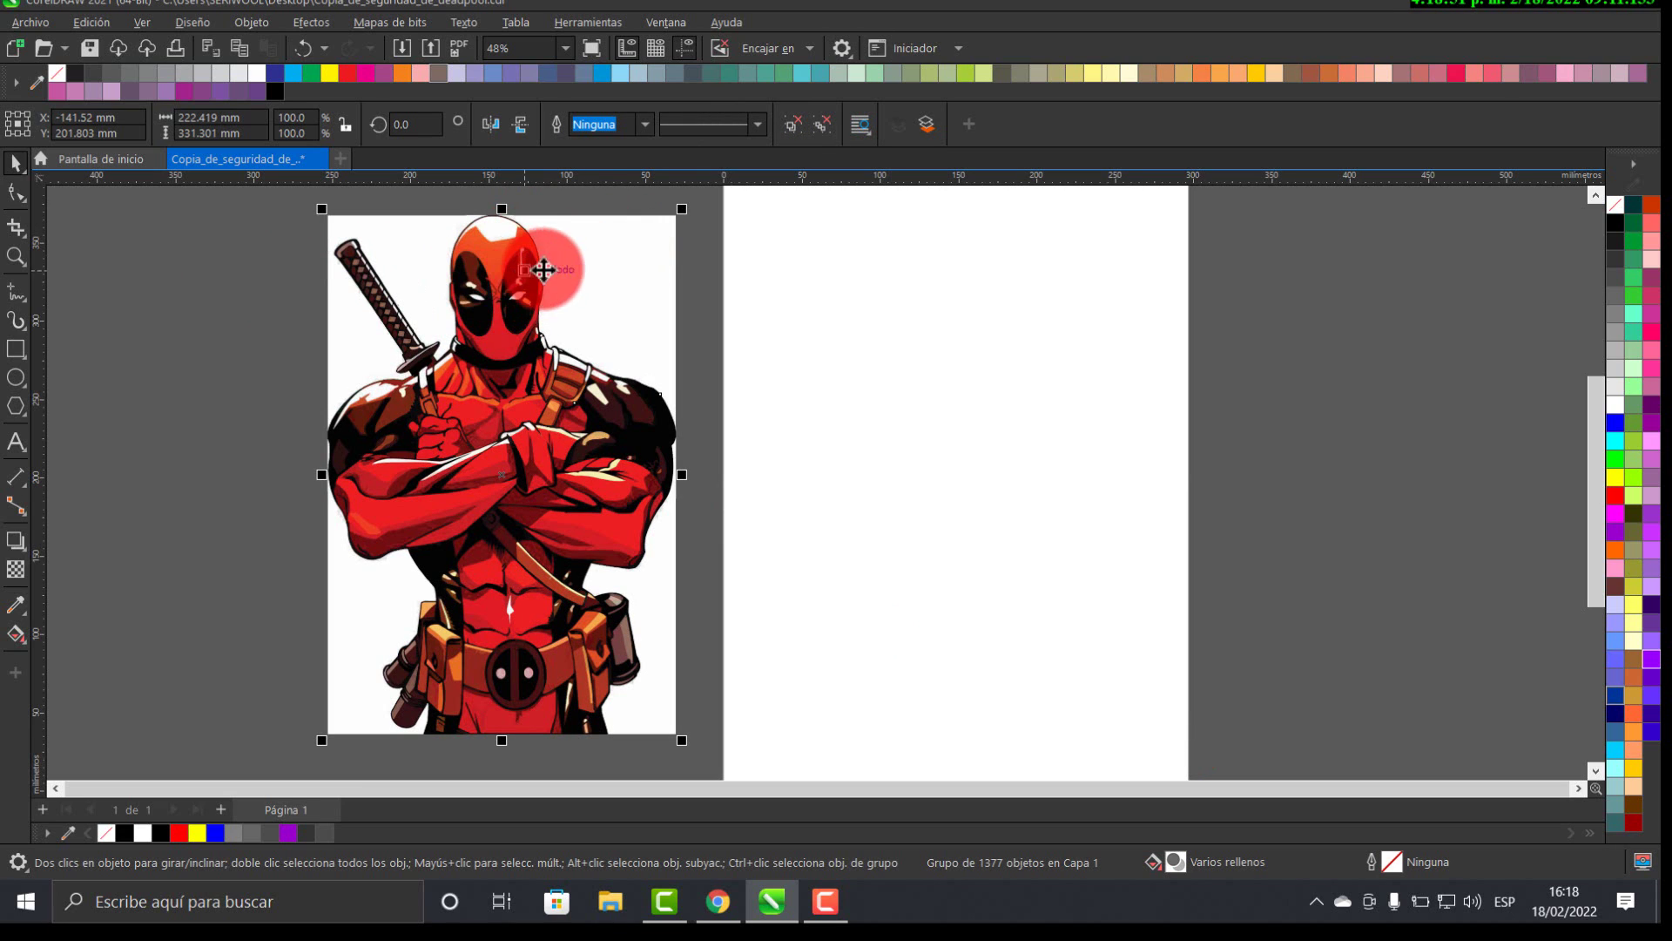
- Ungroup all the traced objects and move the original bitmap one 290 mm nudge left, clear of the tracing
left_click(796, 127)
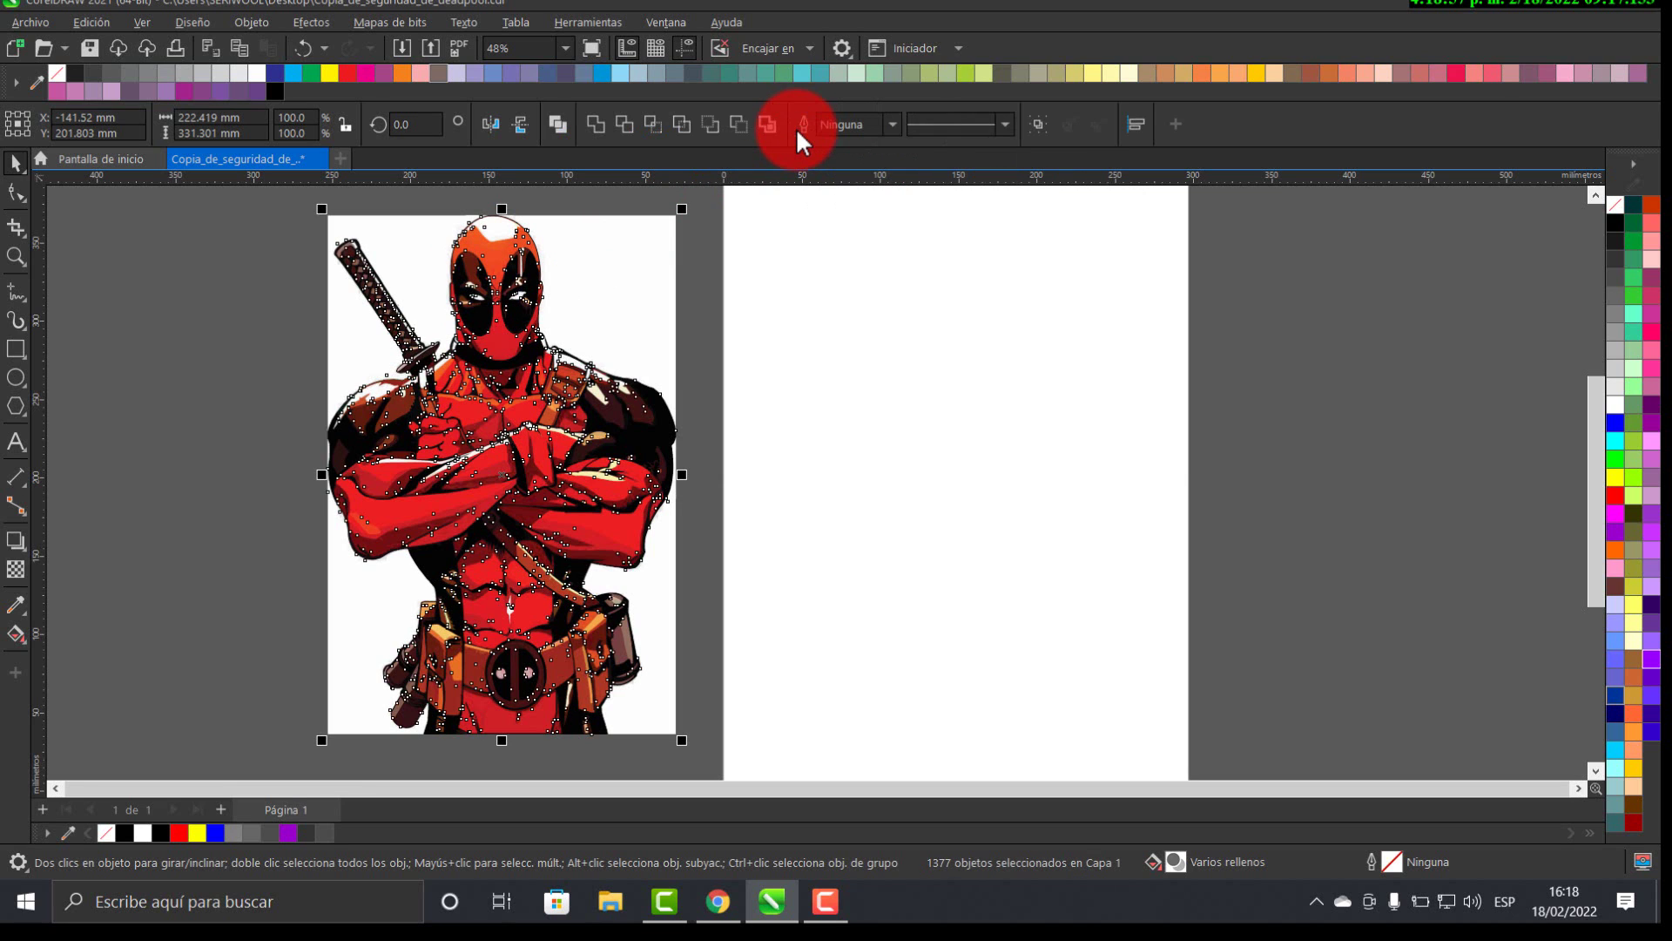
left_click(1298, 315)
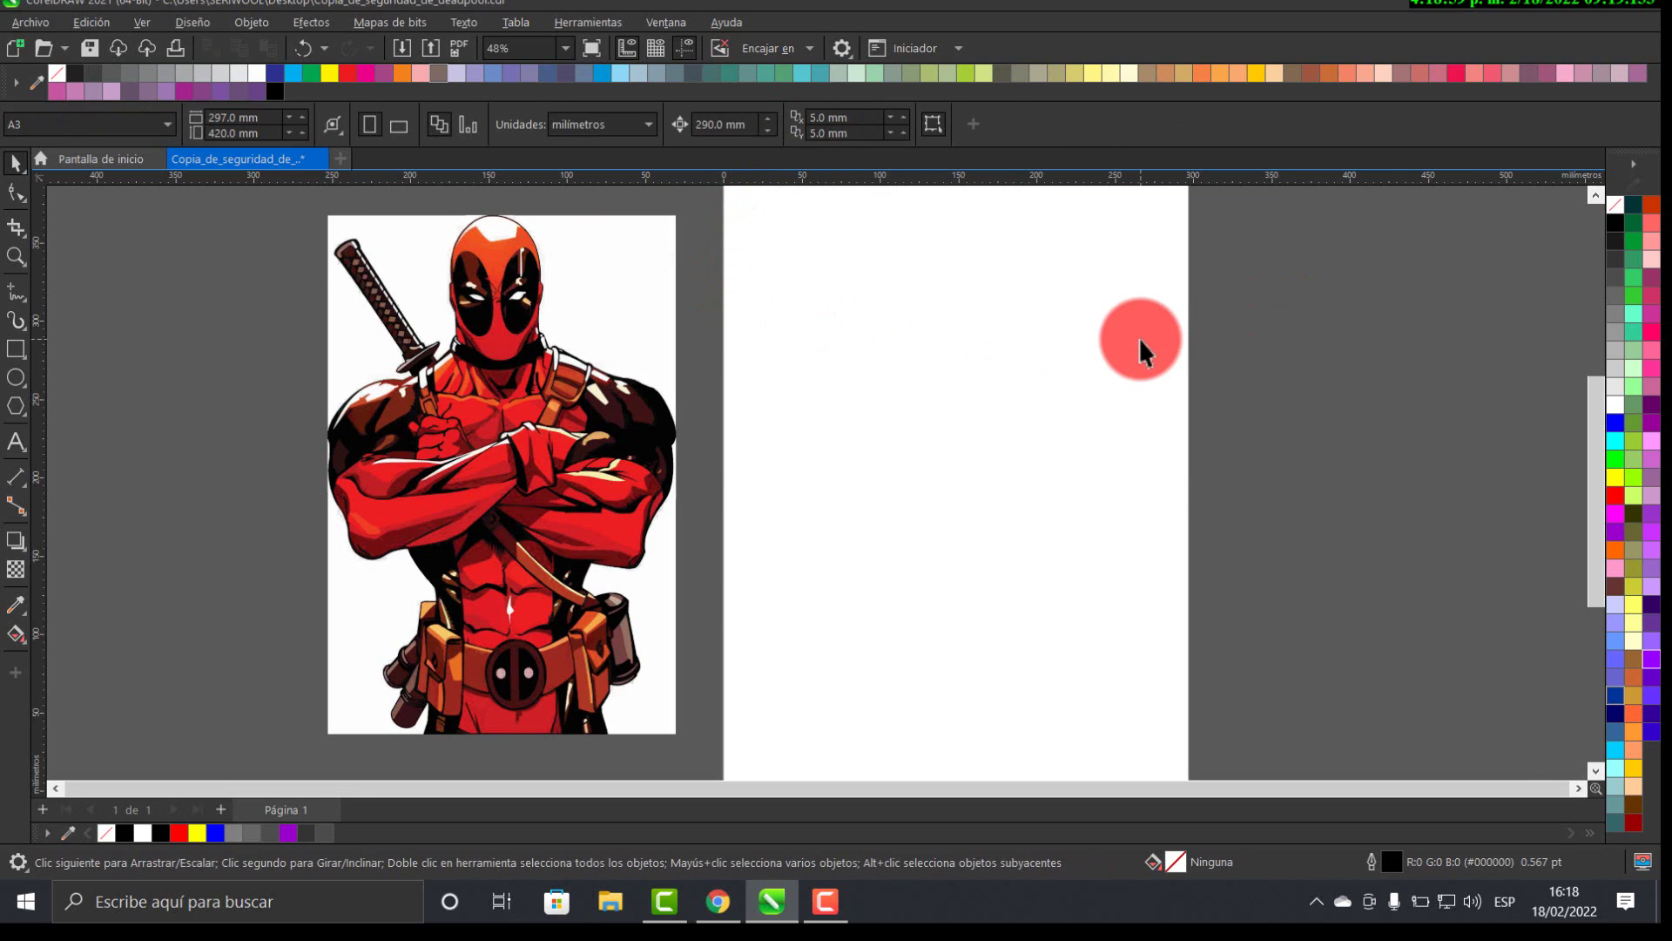
scroll(1141, 338, "down", 1)
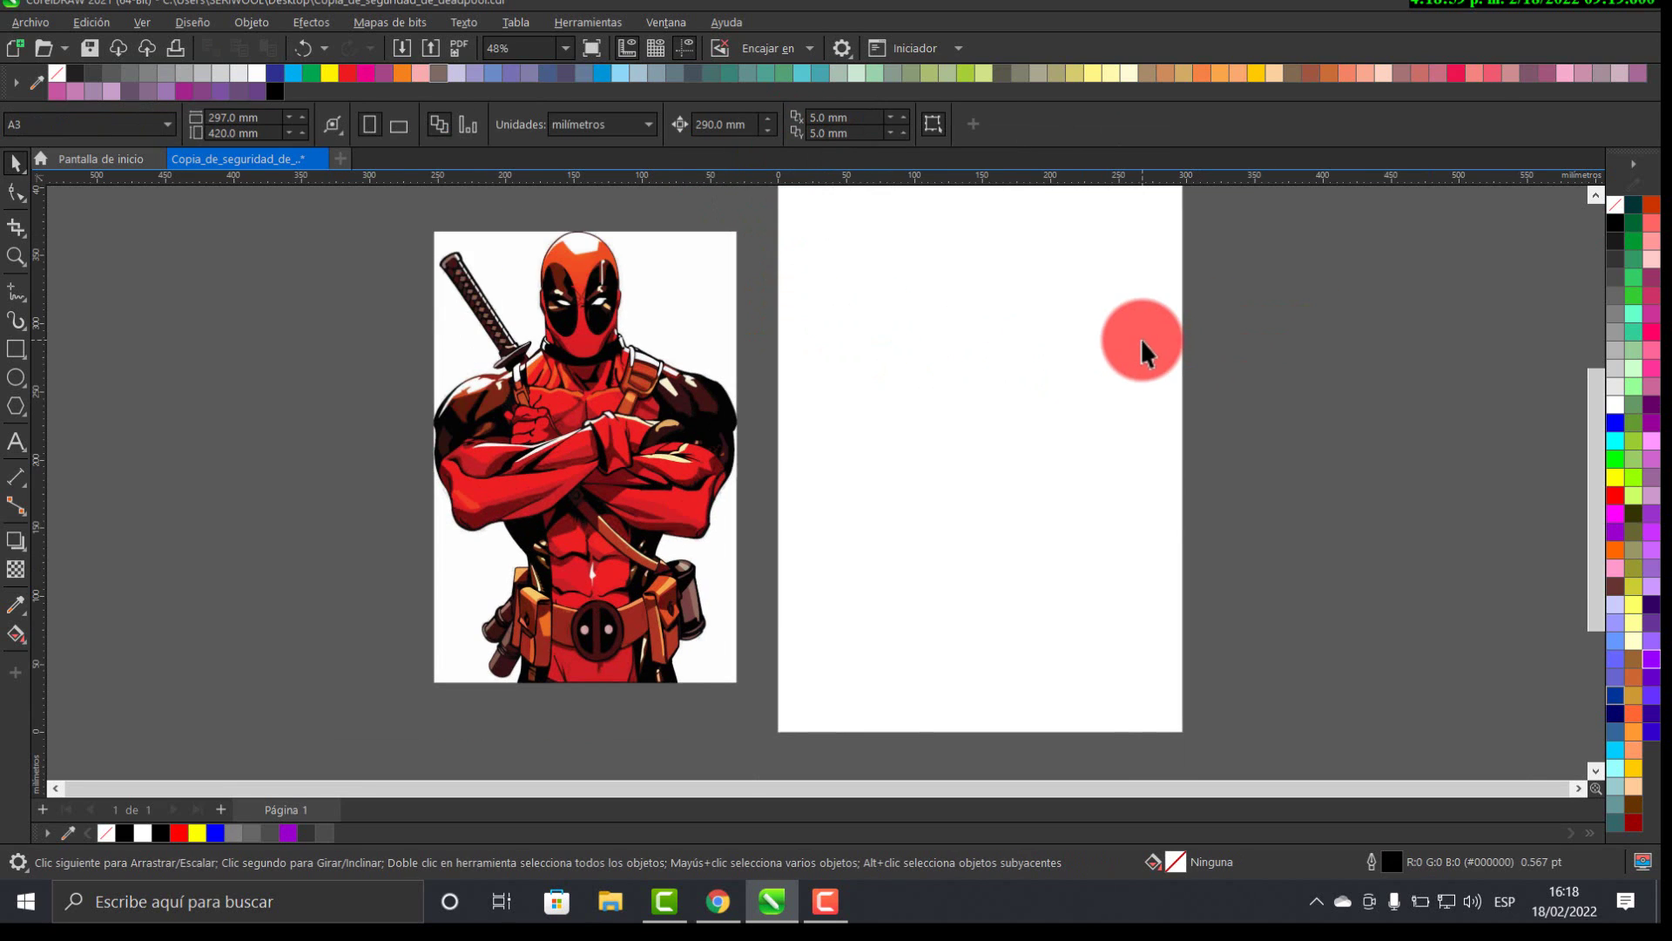
left_click(725, 269)
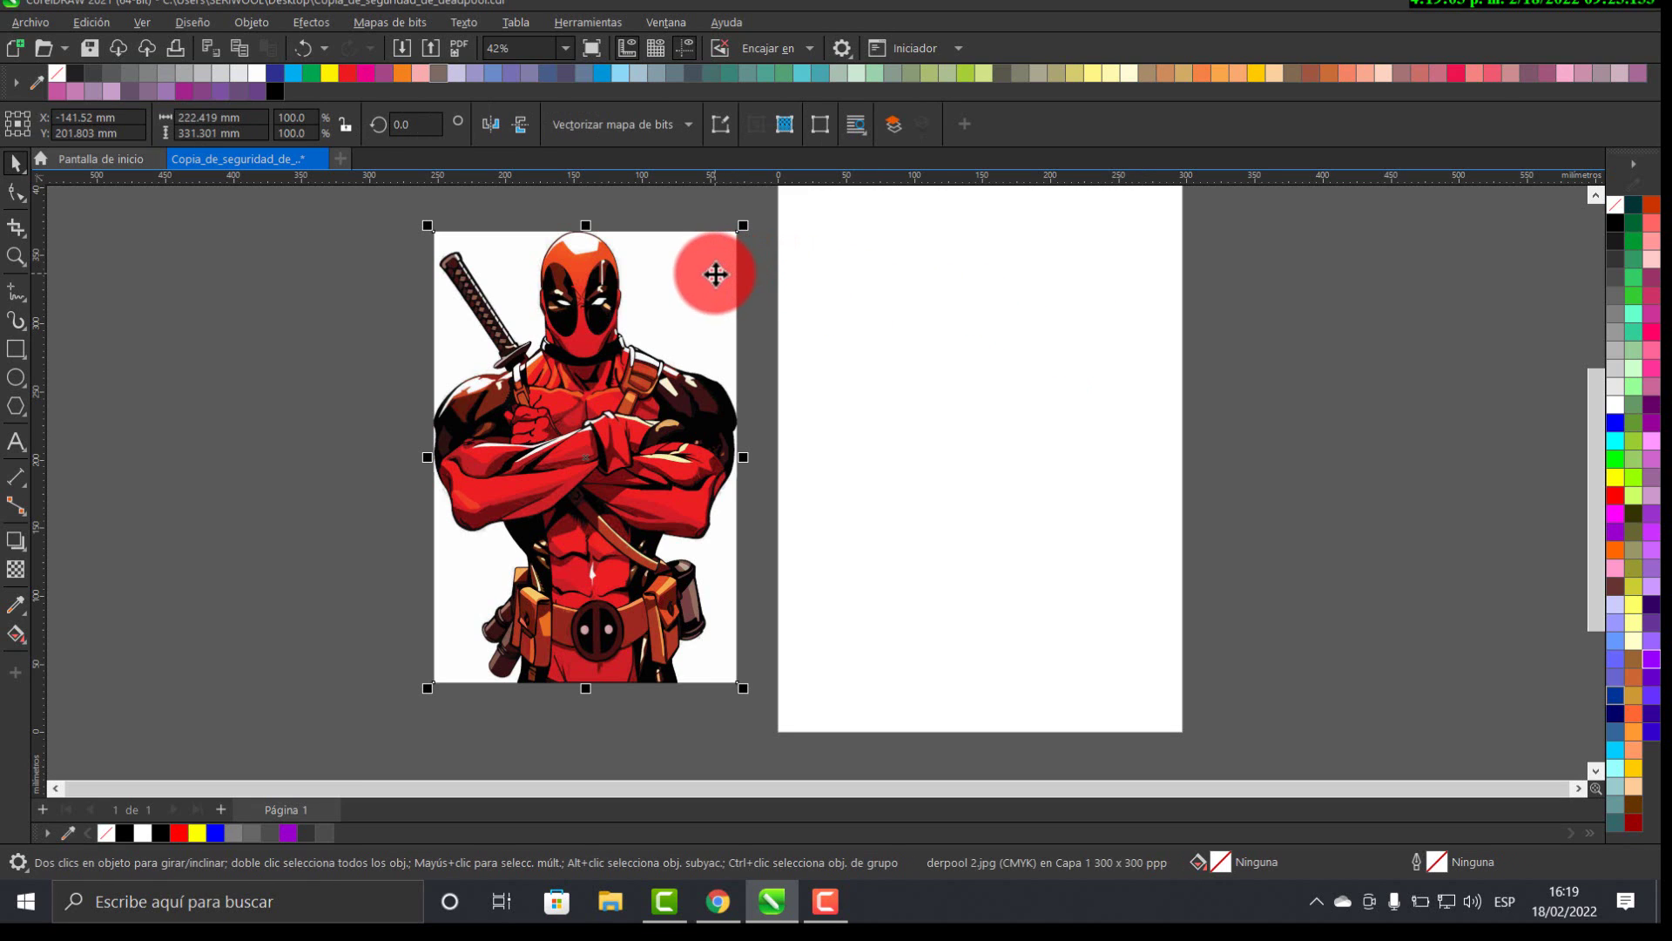
key("Left")
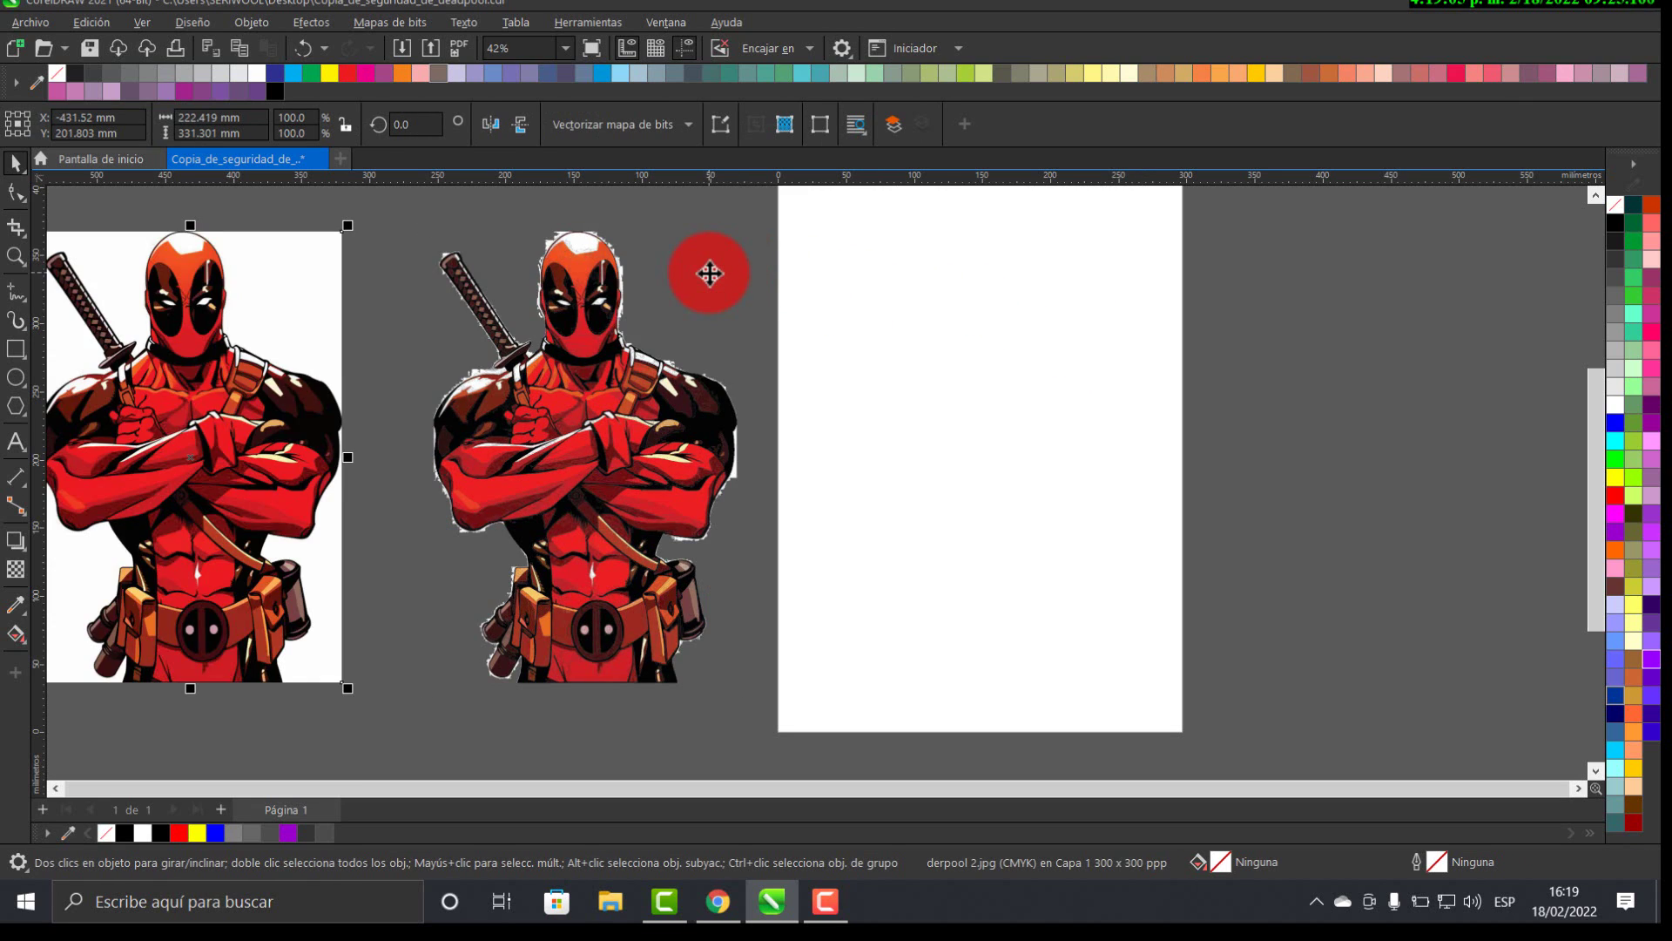
- Delete the white background fringe along the right side of the traced head
scroll(565, 257, "up", 1)
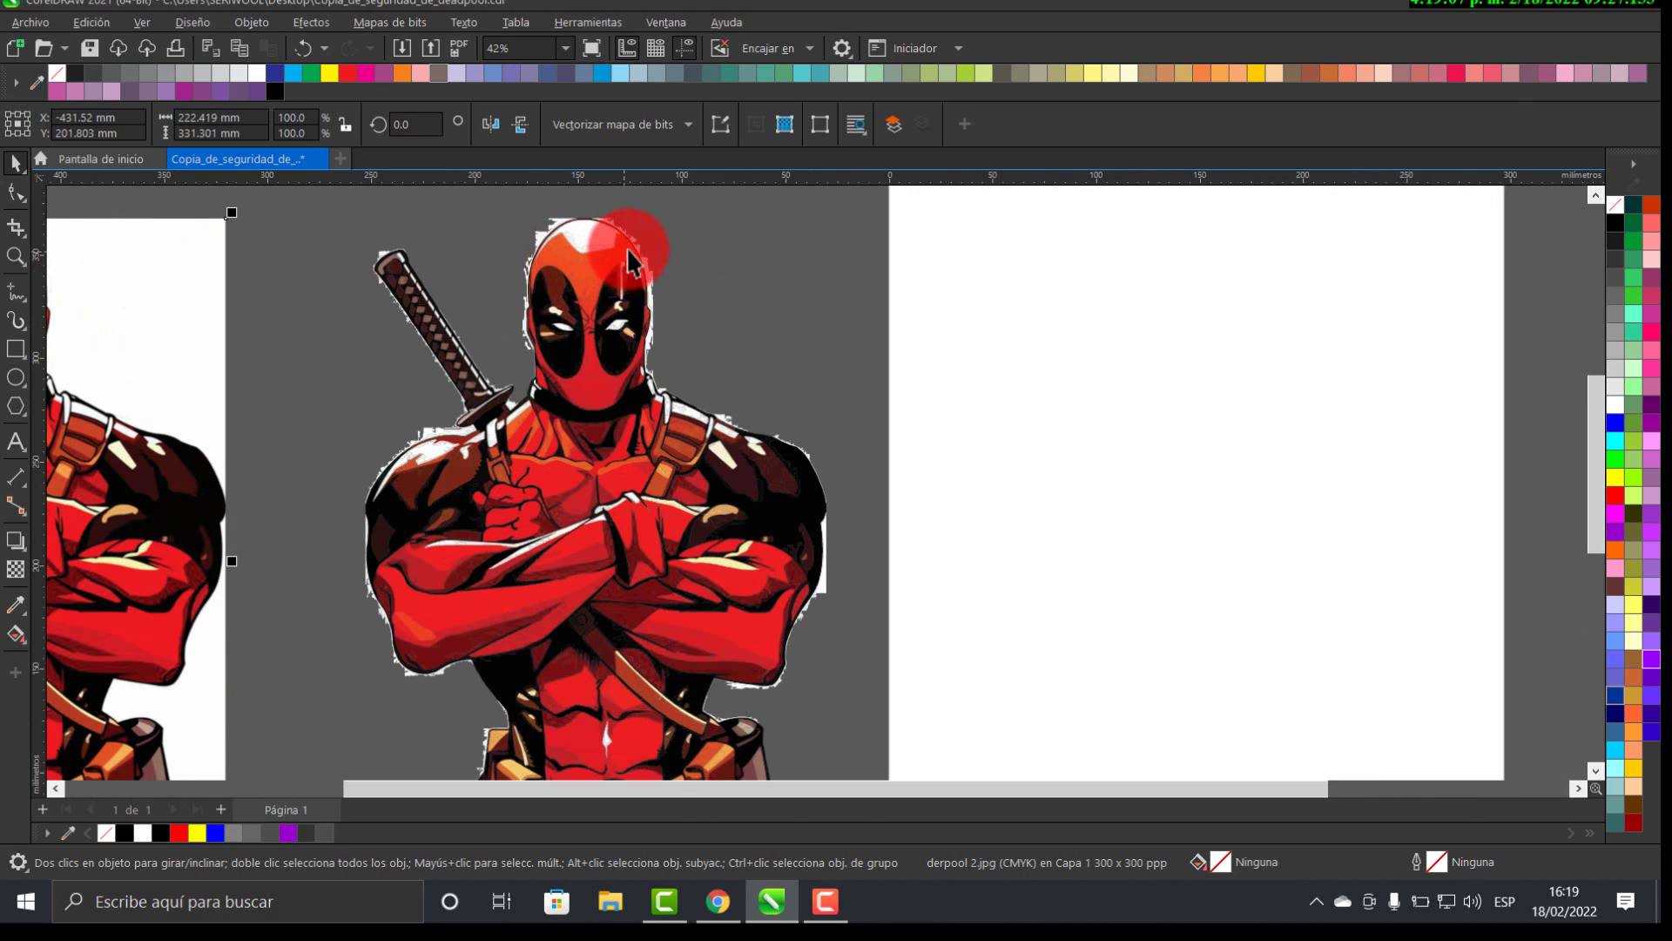
scroll(664, 286, "up", 1)
scroll(672, 313, "up", 1)
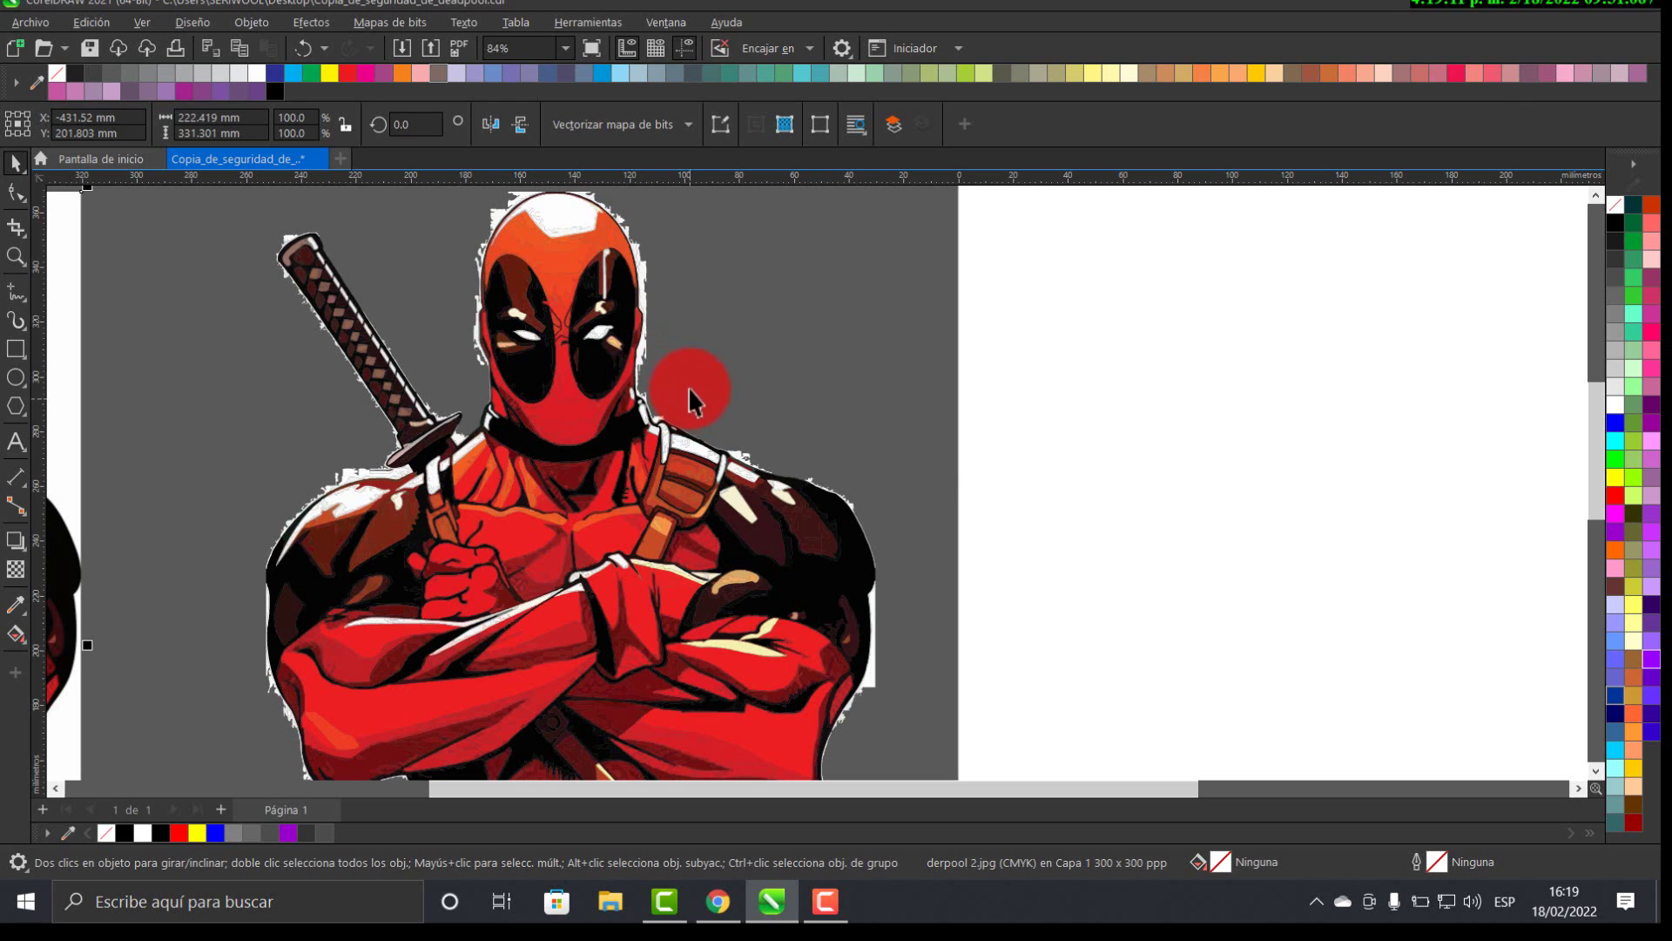
left_click(642, 280)
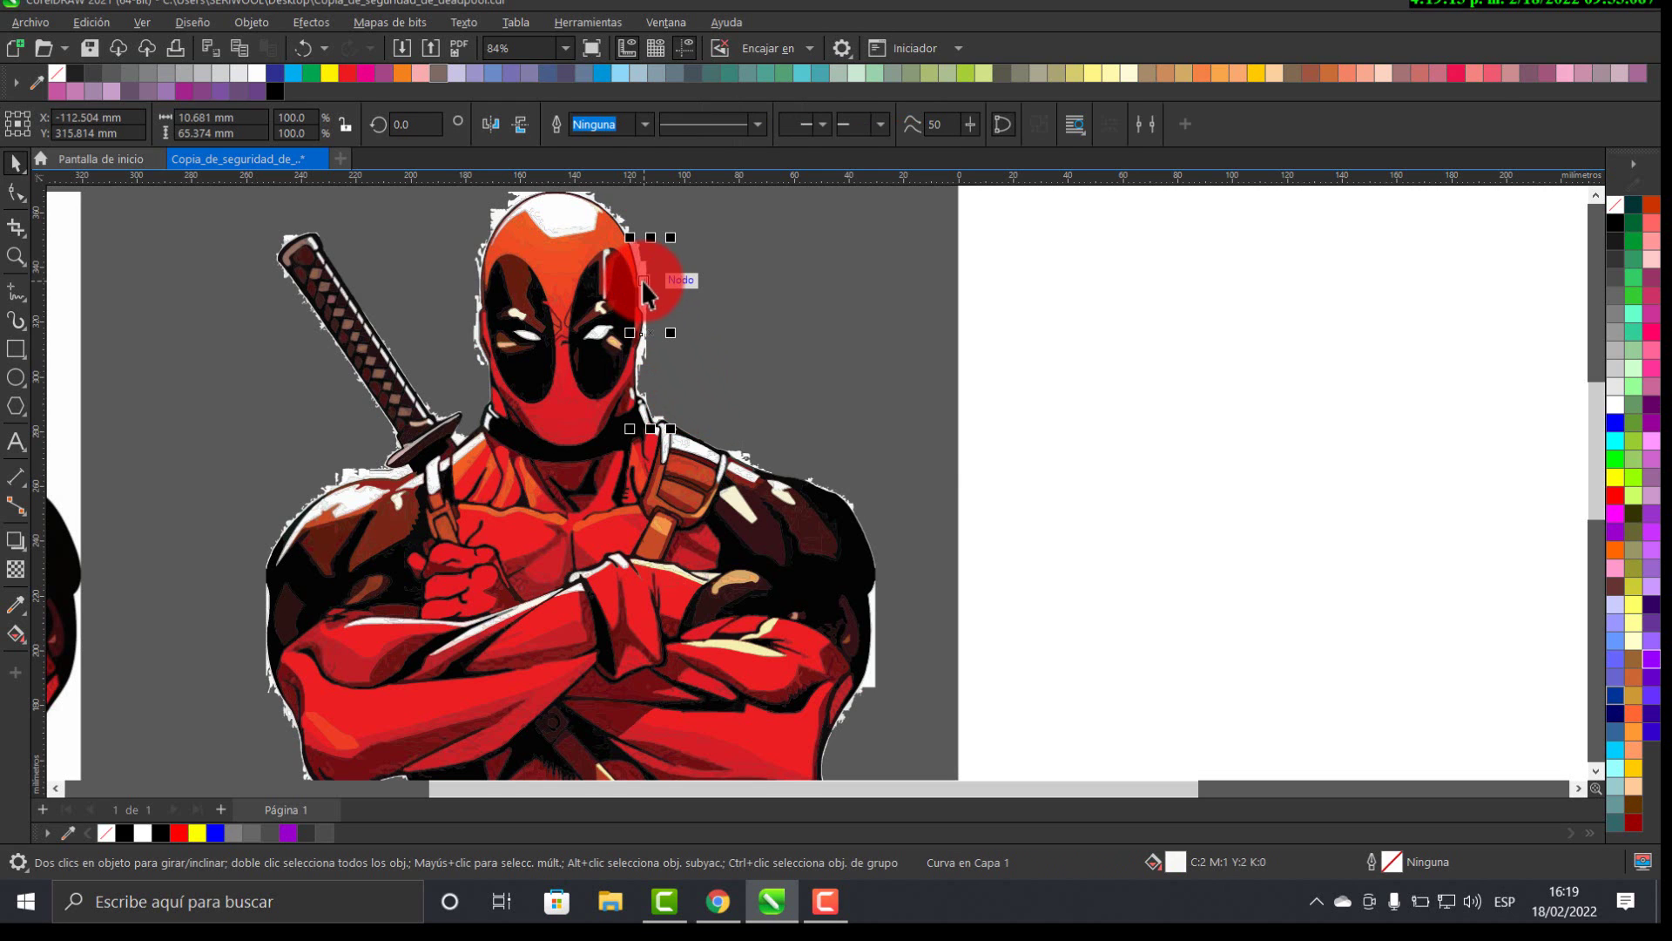
scroll(644, 281, "up", 4)
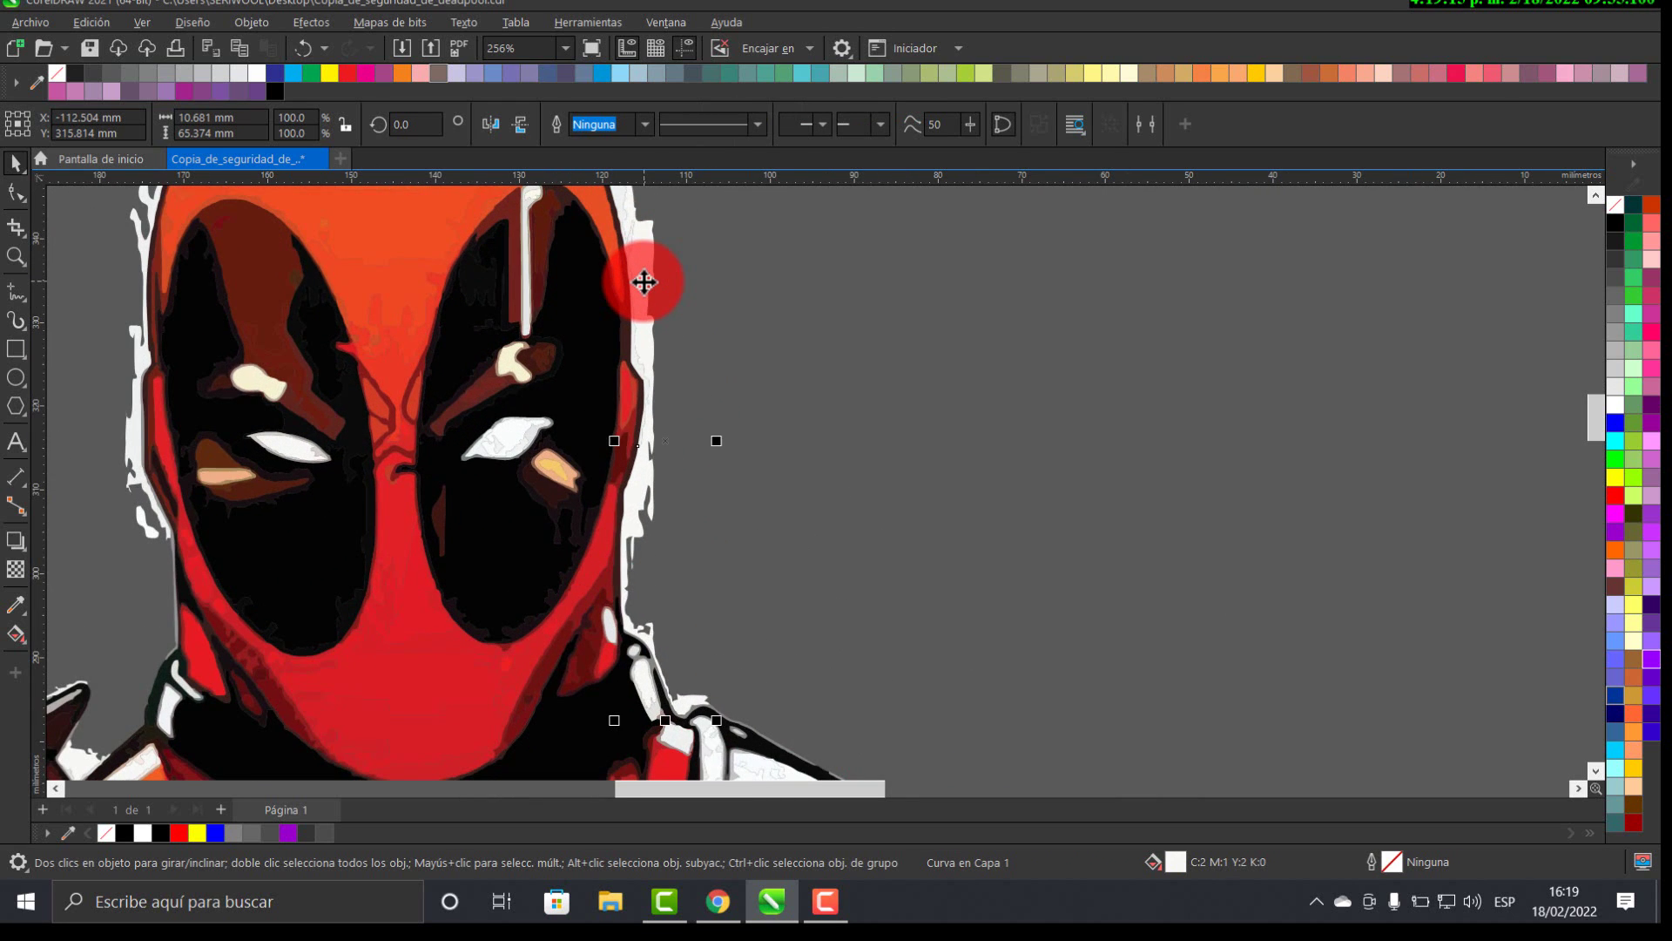
key("Delete")
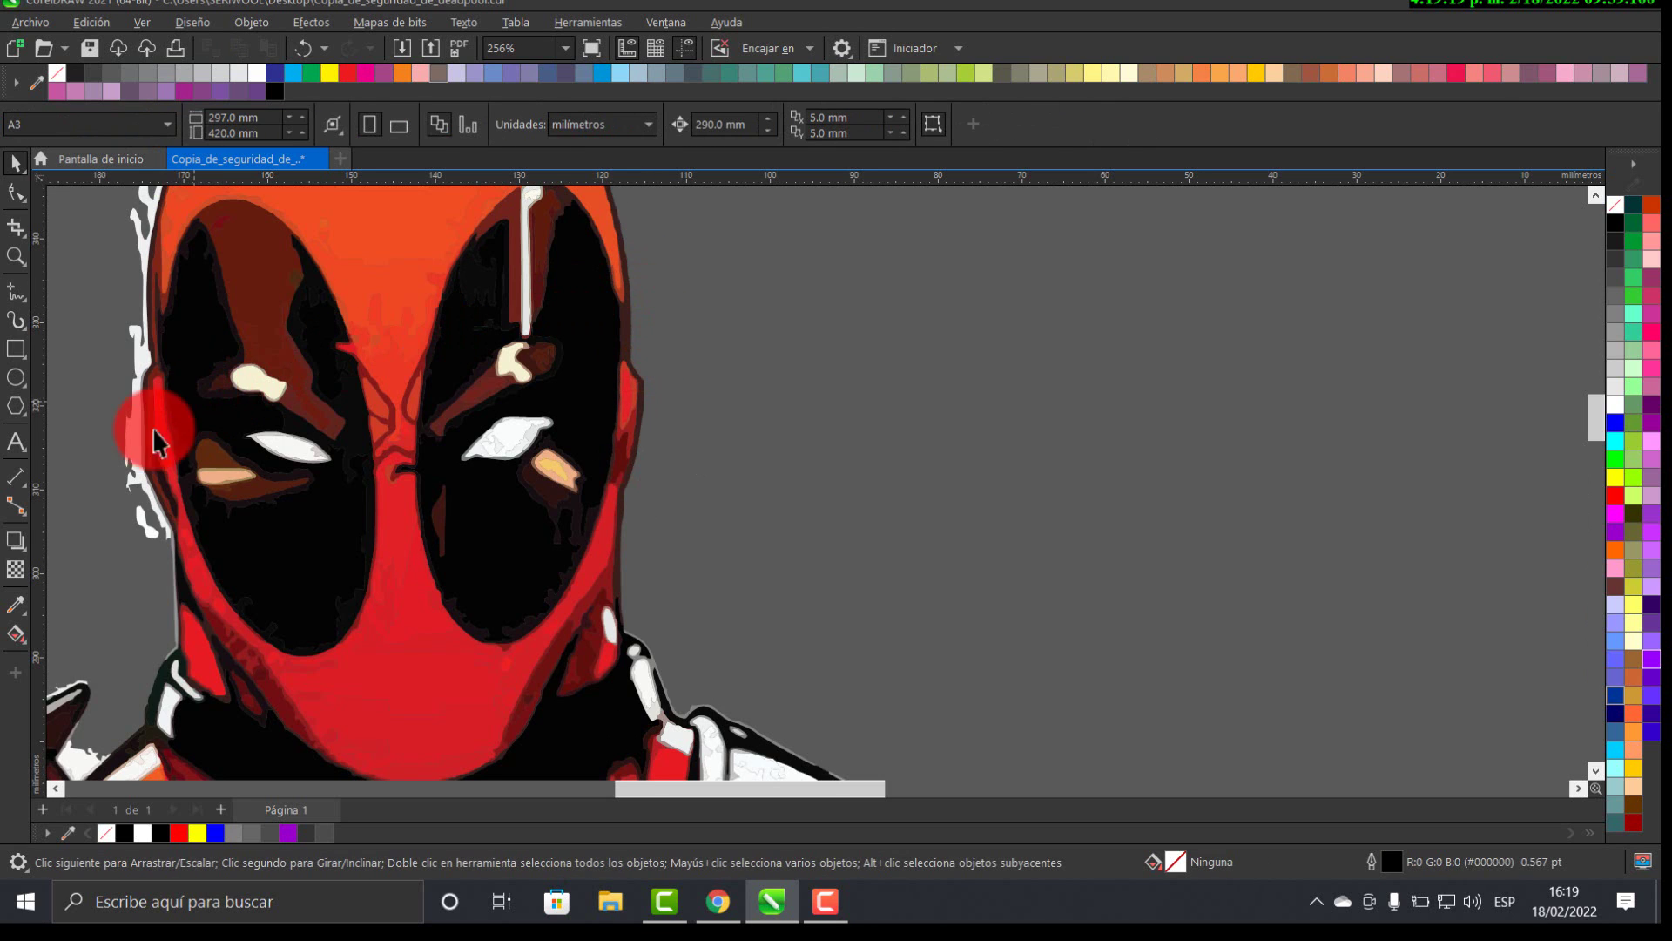
- Delete the white remnants and the grey sliver along the left side of the face
left_click(130, 447)
key("Delete")
left_click(142, 519)
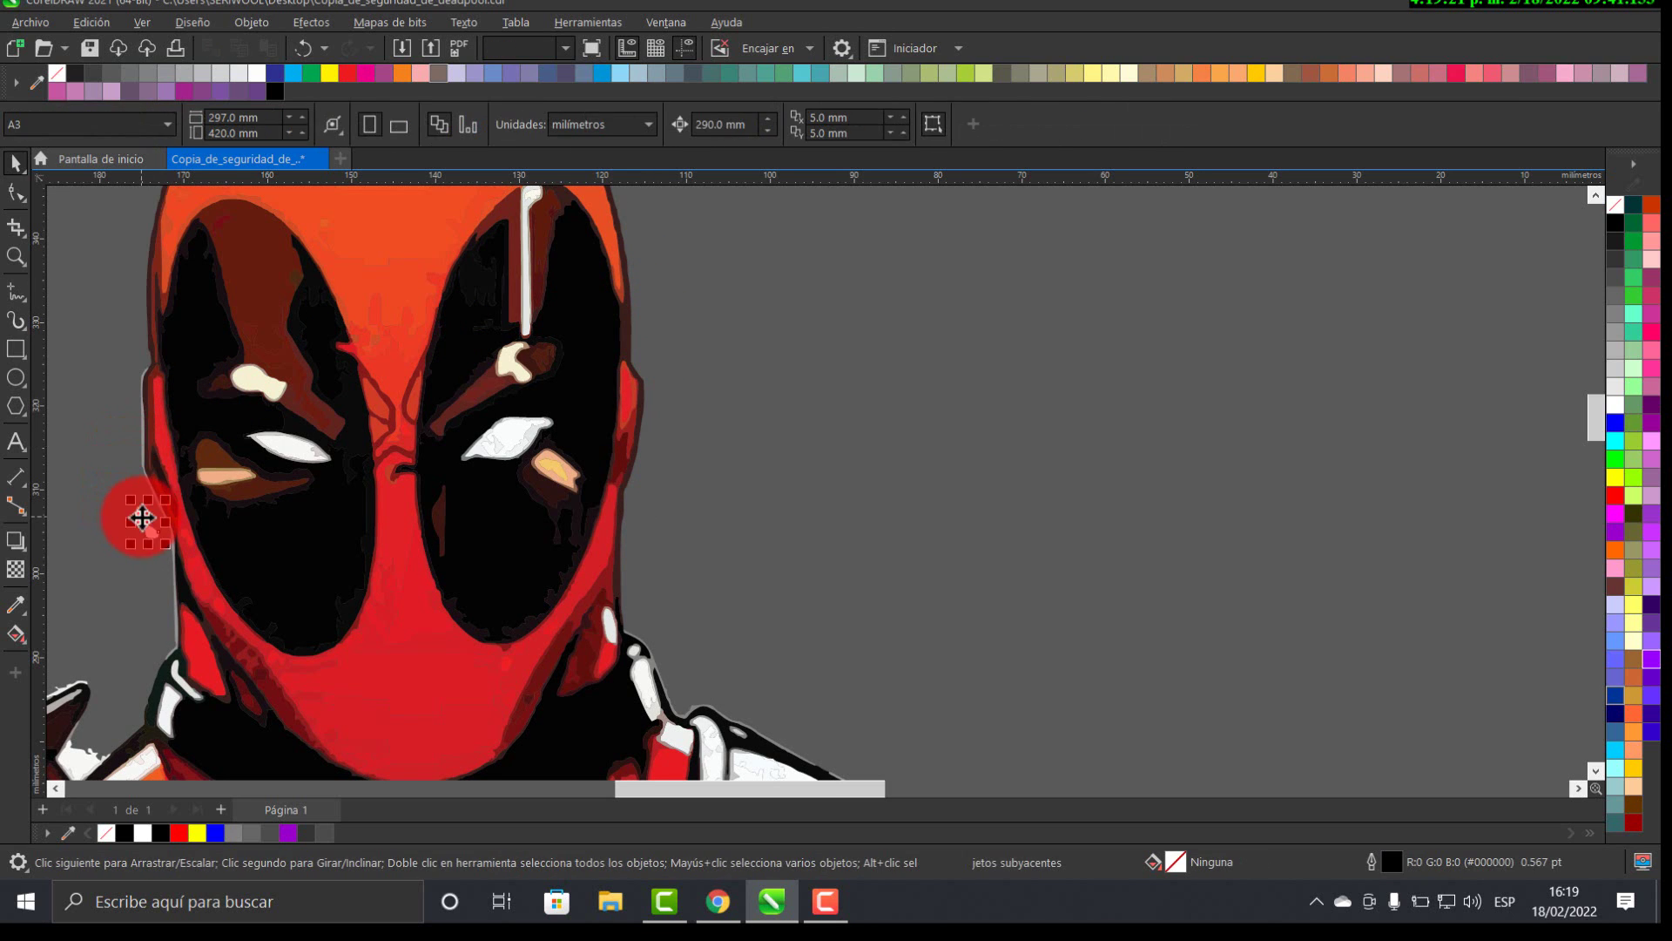
key("Delete")
left_click(157, 507)
key("Delete")
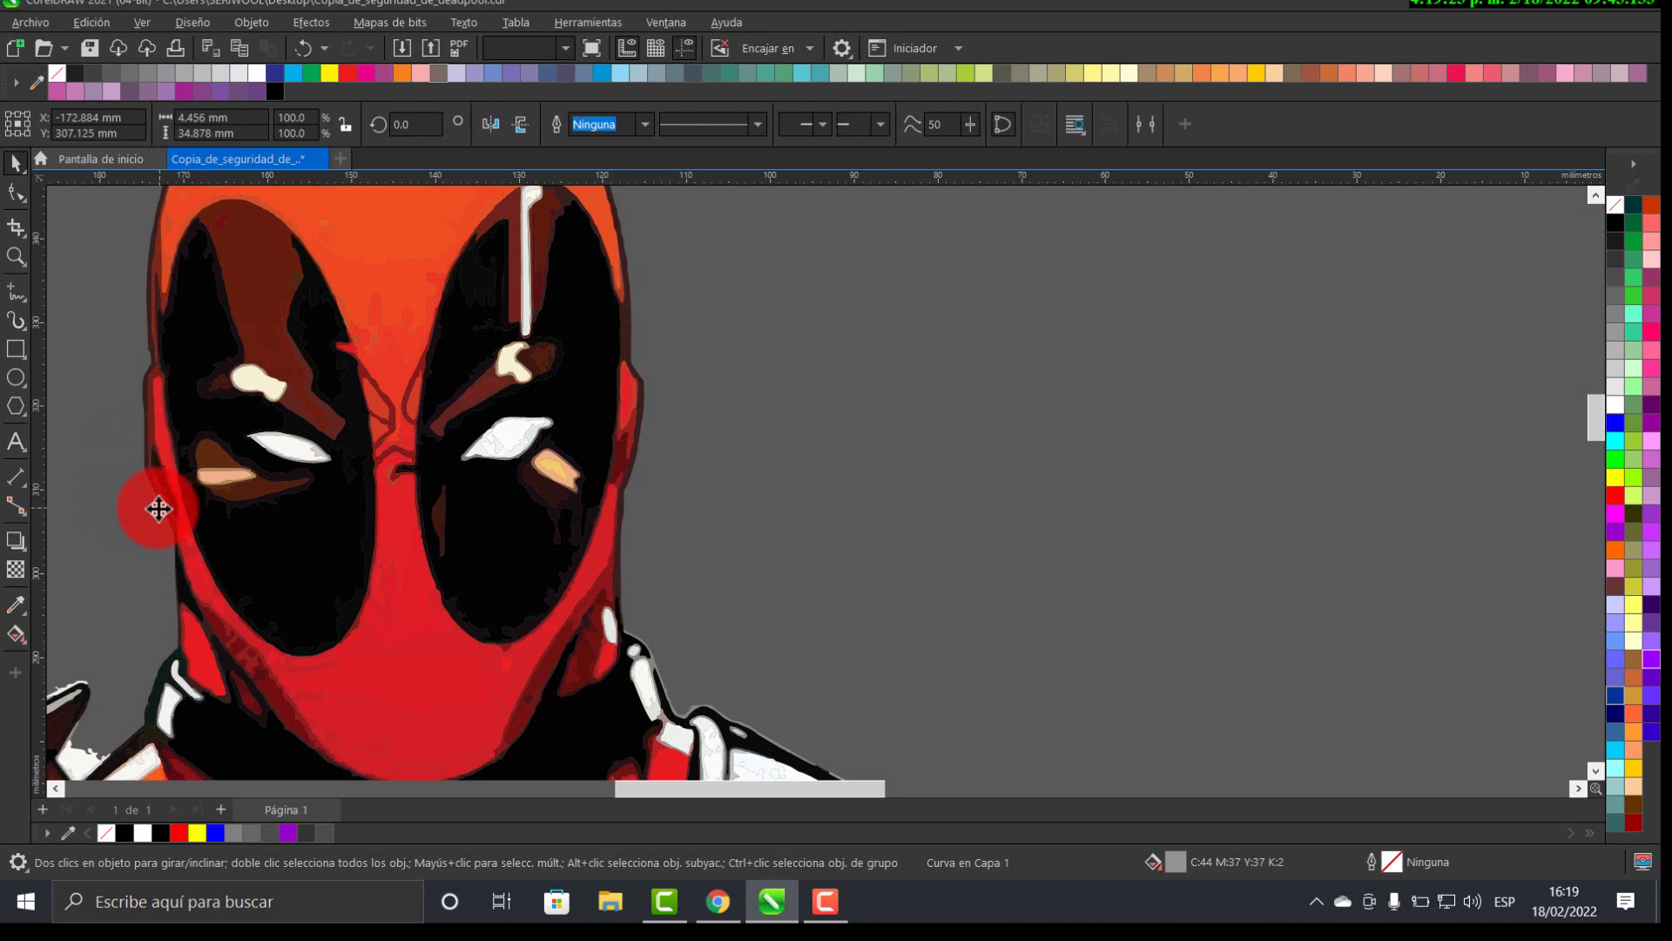
- Delete the leftover slivers along the upper right curve of the head
left_click_drag(581, 454, 761, 715)
left_click(736, 331)
key("Delete")
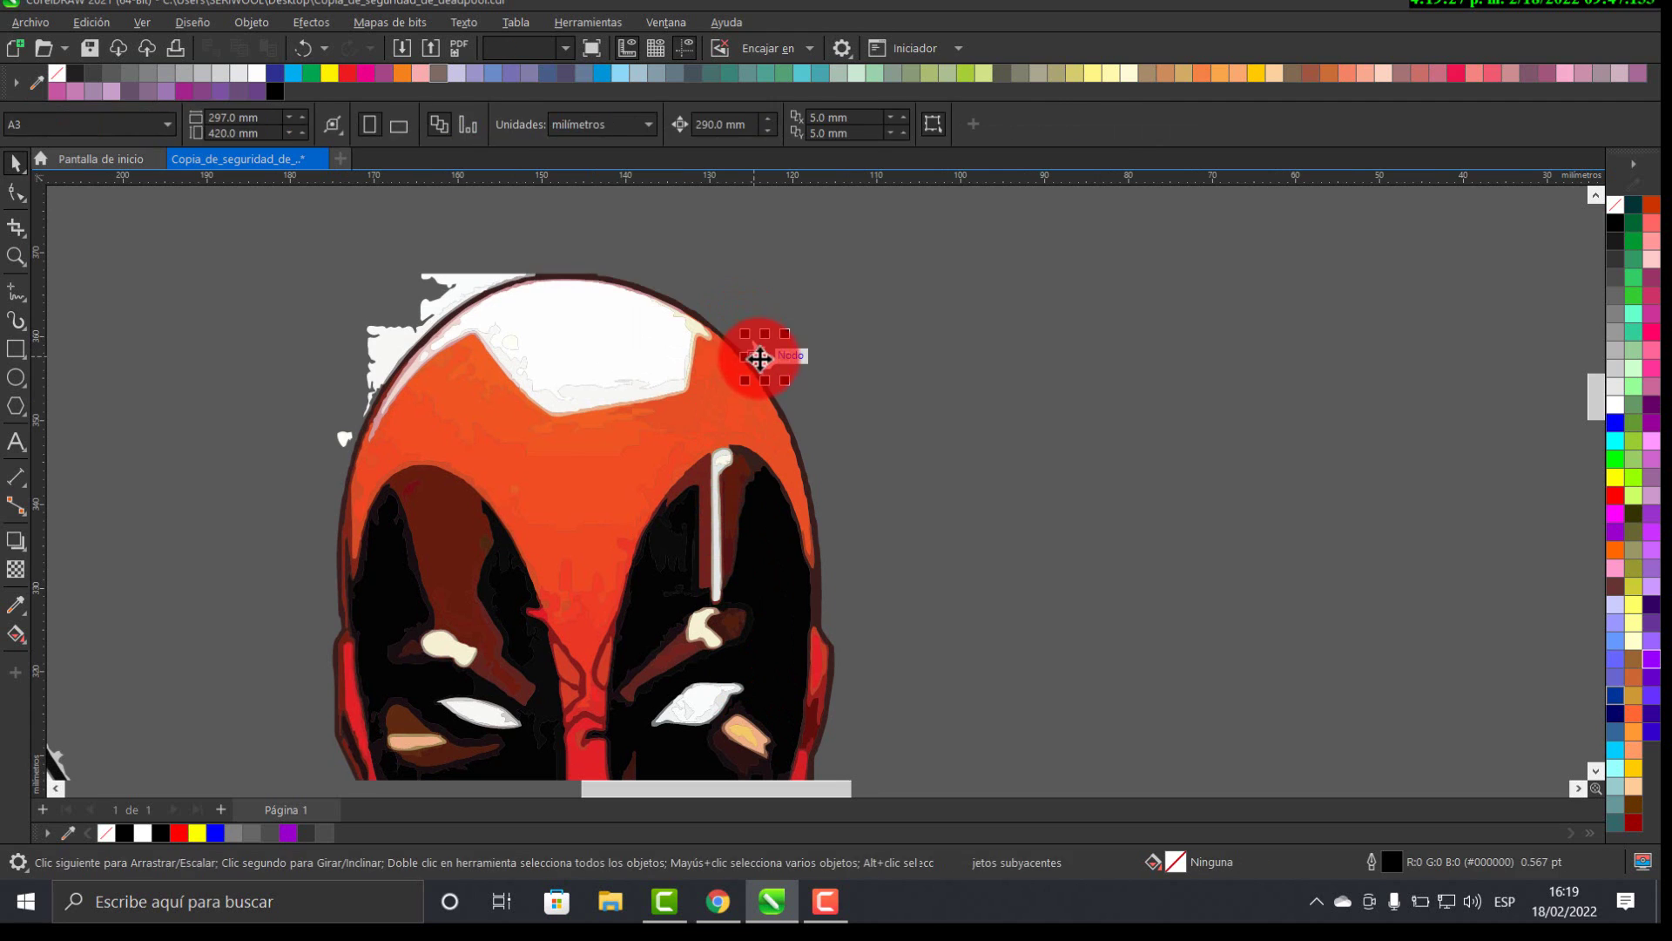
left_click(759, 358)
key("Delete")
- Delete the white patches, stray fragment and thin edge sliver around the upper left of the head
left_click(392, 319)
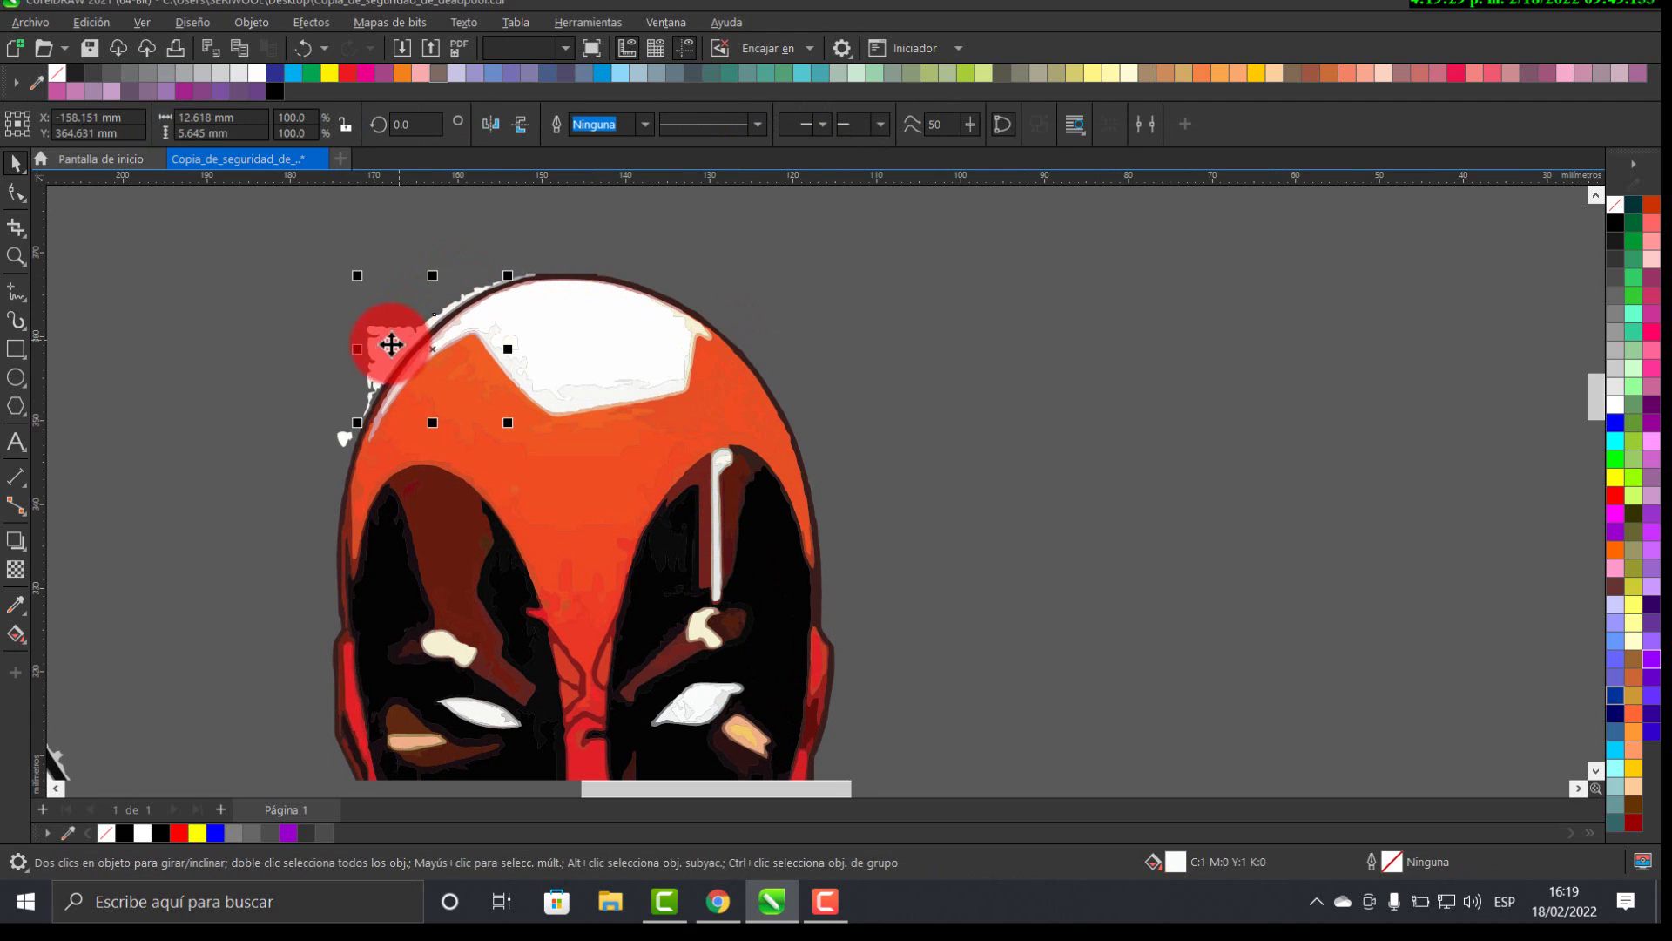
key("Delete")
left_click(343, 439)
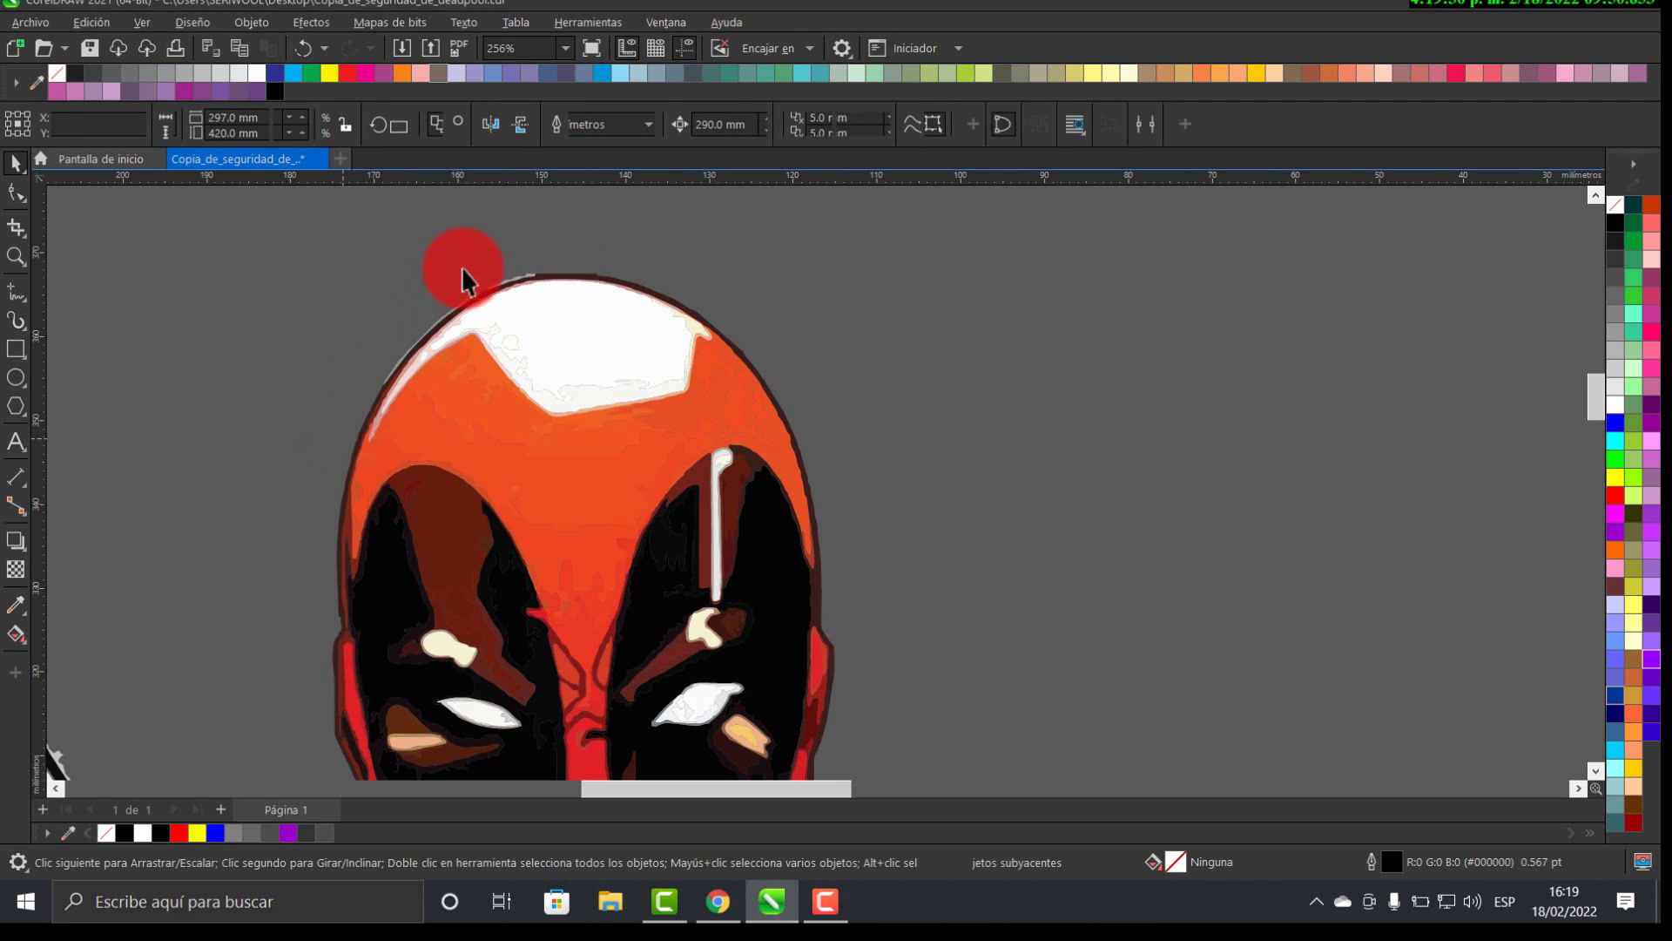
key("Delete")
left_click(526, 277)
key("Delete")
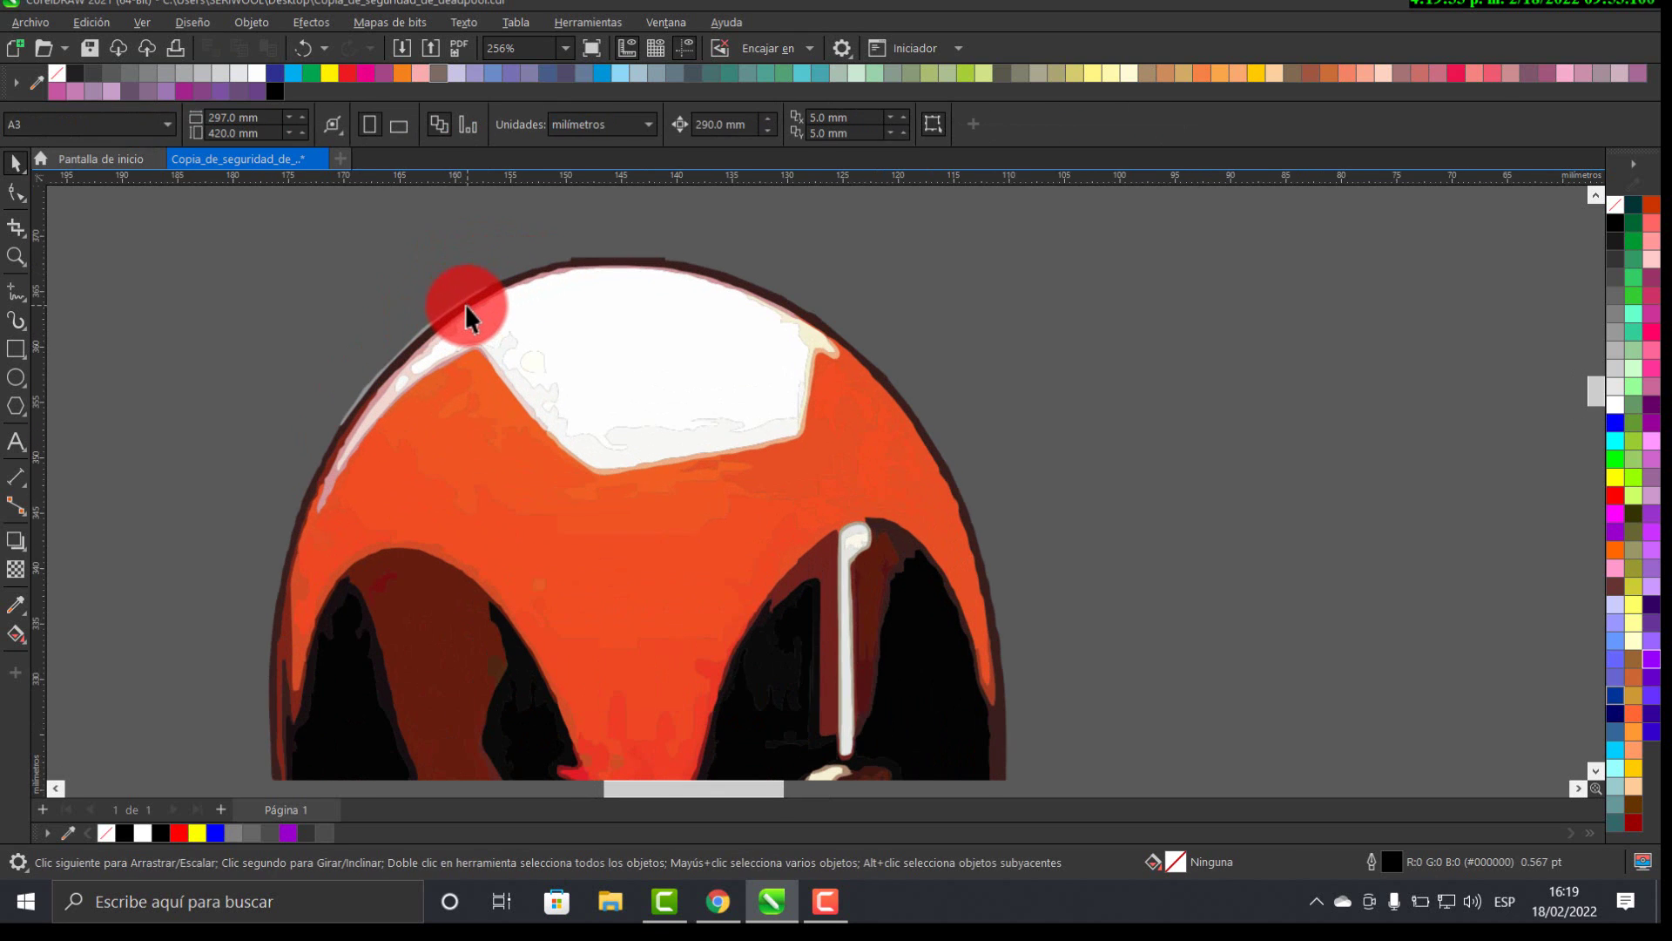
scroll(465, 305, "up", 2)
scroll(783, 410, "down", 2)
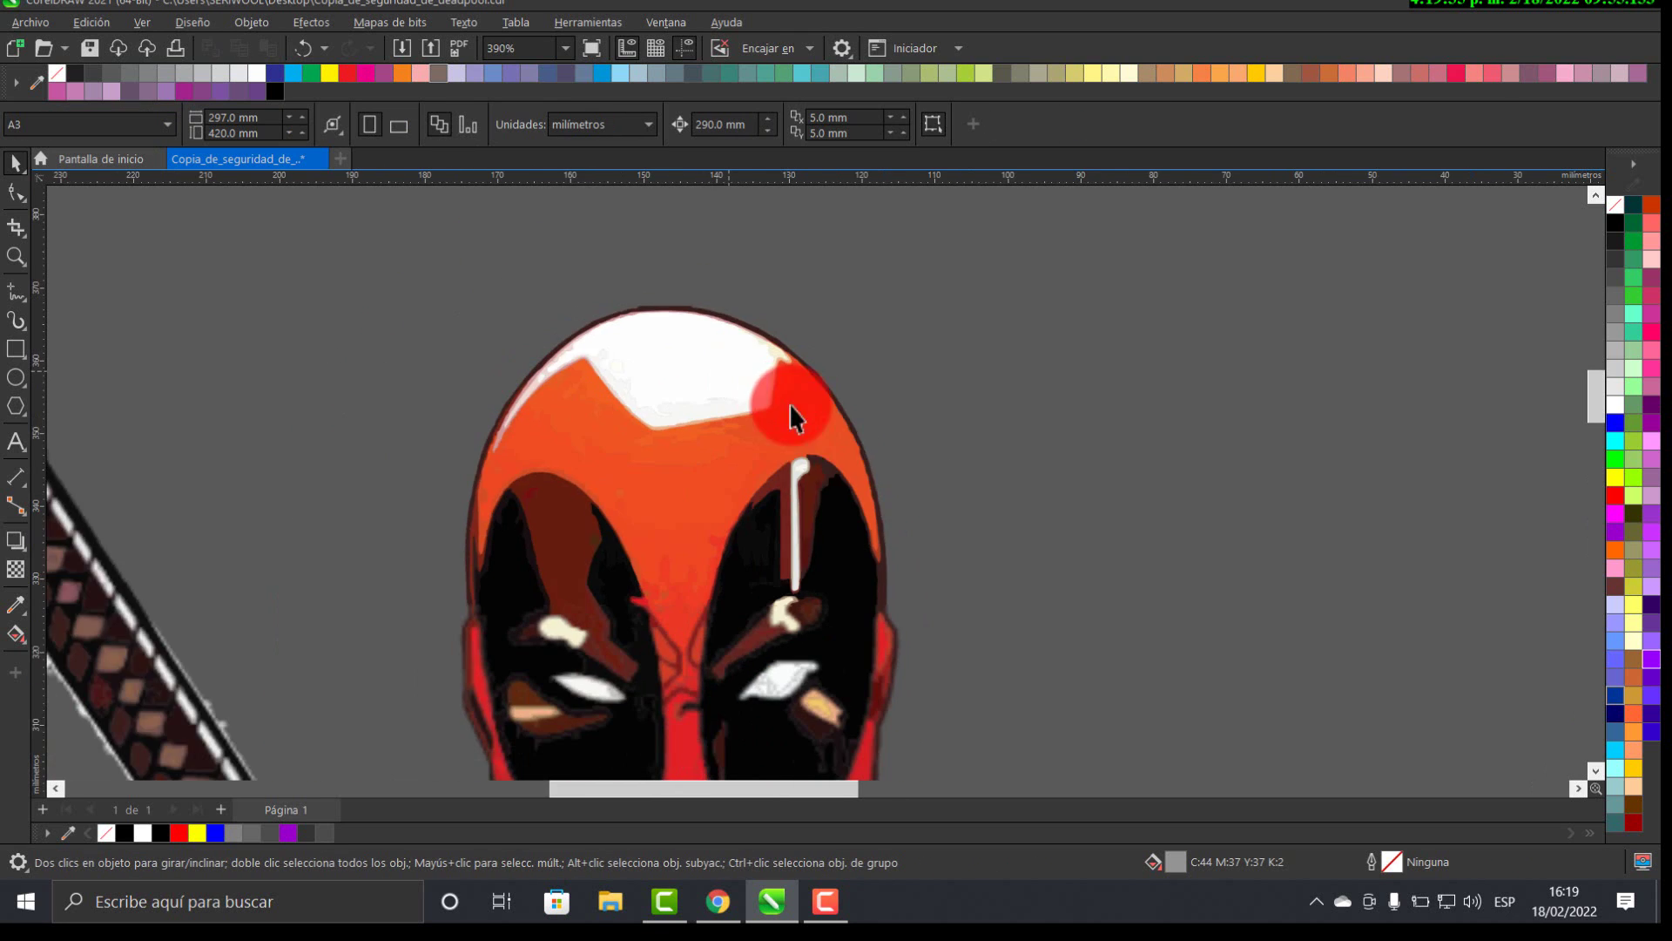
- Delete the white fringe around the end of the sword handle and down its left edge
scroll(1015, 254, "up", 2)
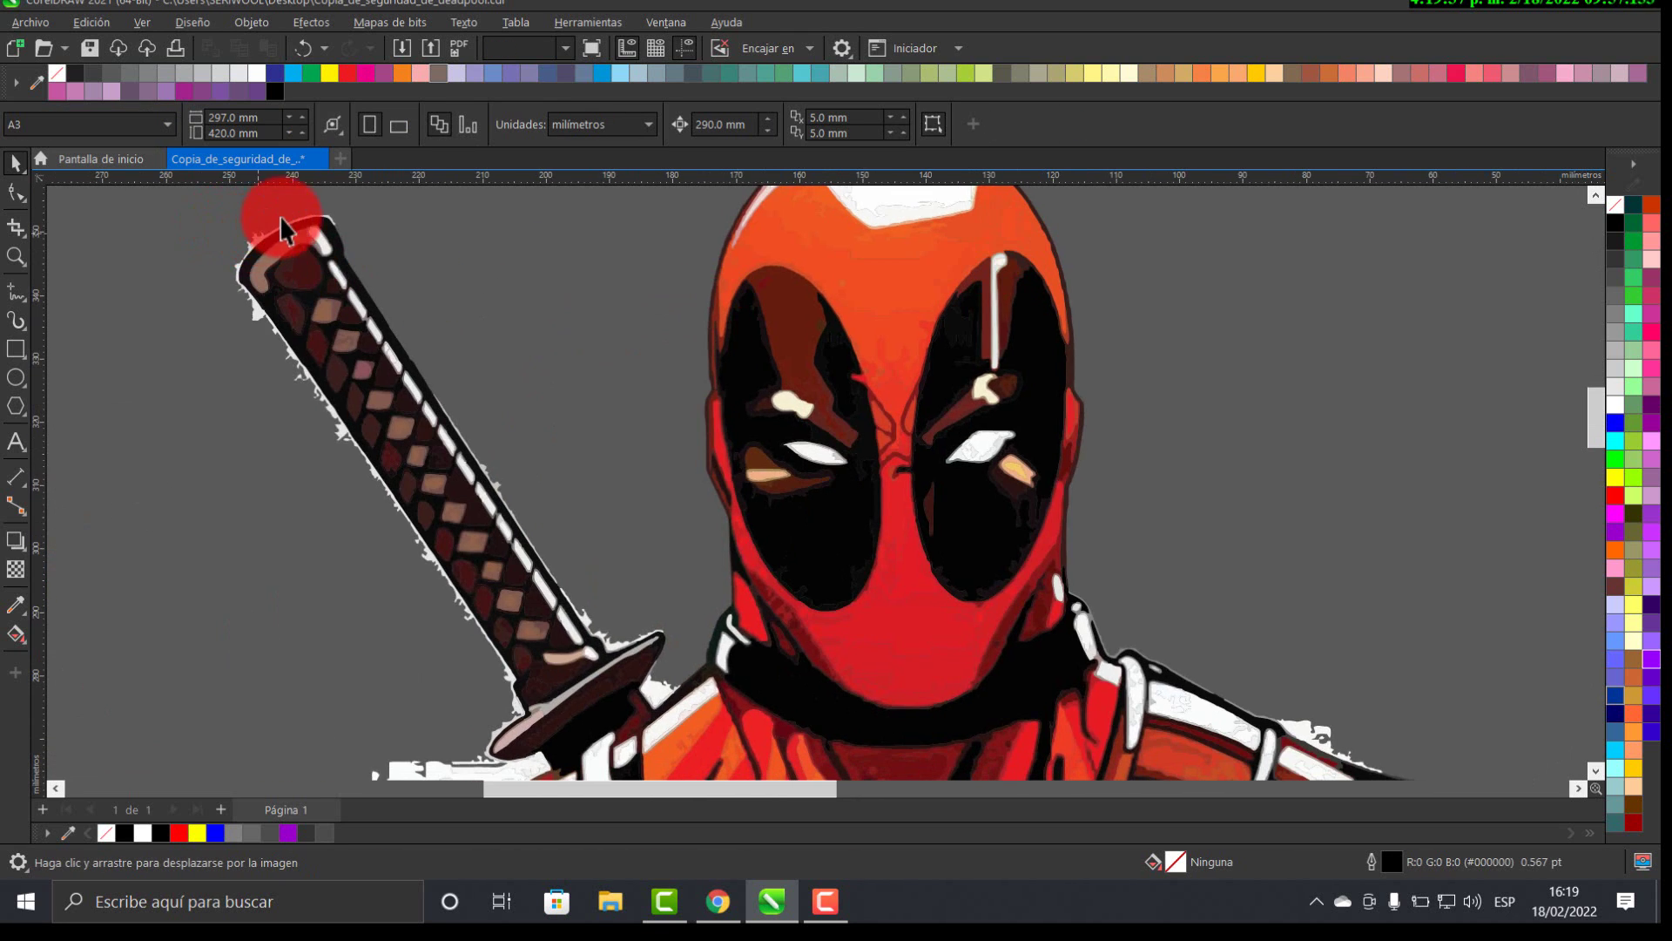
left_click(283, 217)
key("Delete")
scroll(290, 217, "up", 2)
scroll(296, 226, "up", 2)
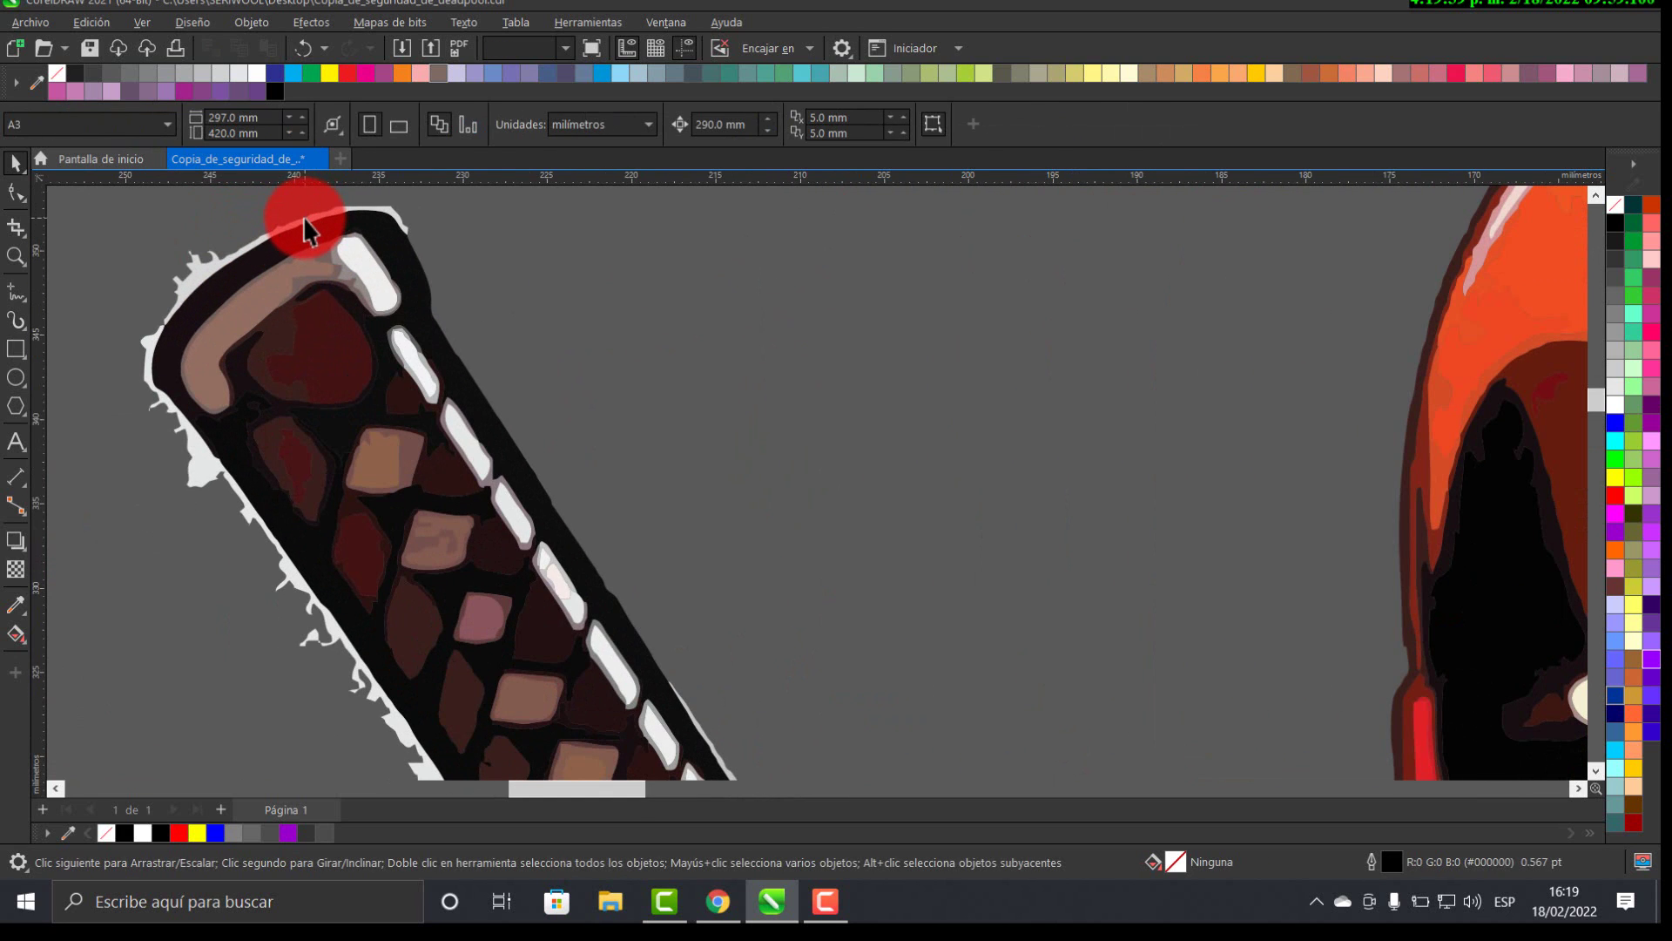
left_click(303, 218)
key("Delete")
left_click(150, 351)
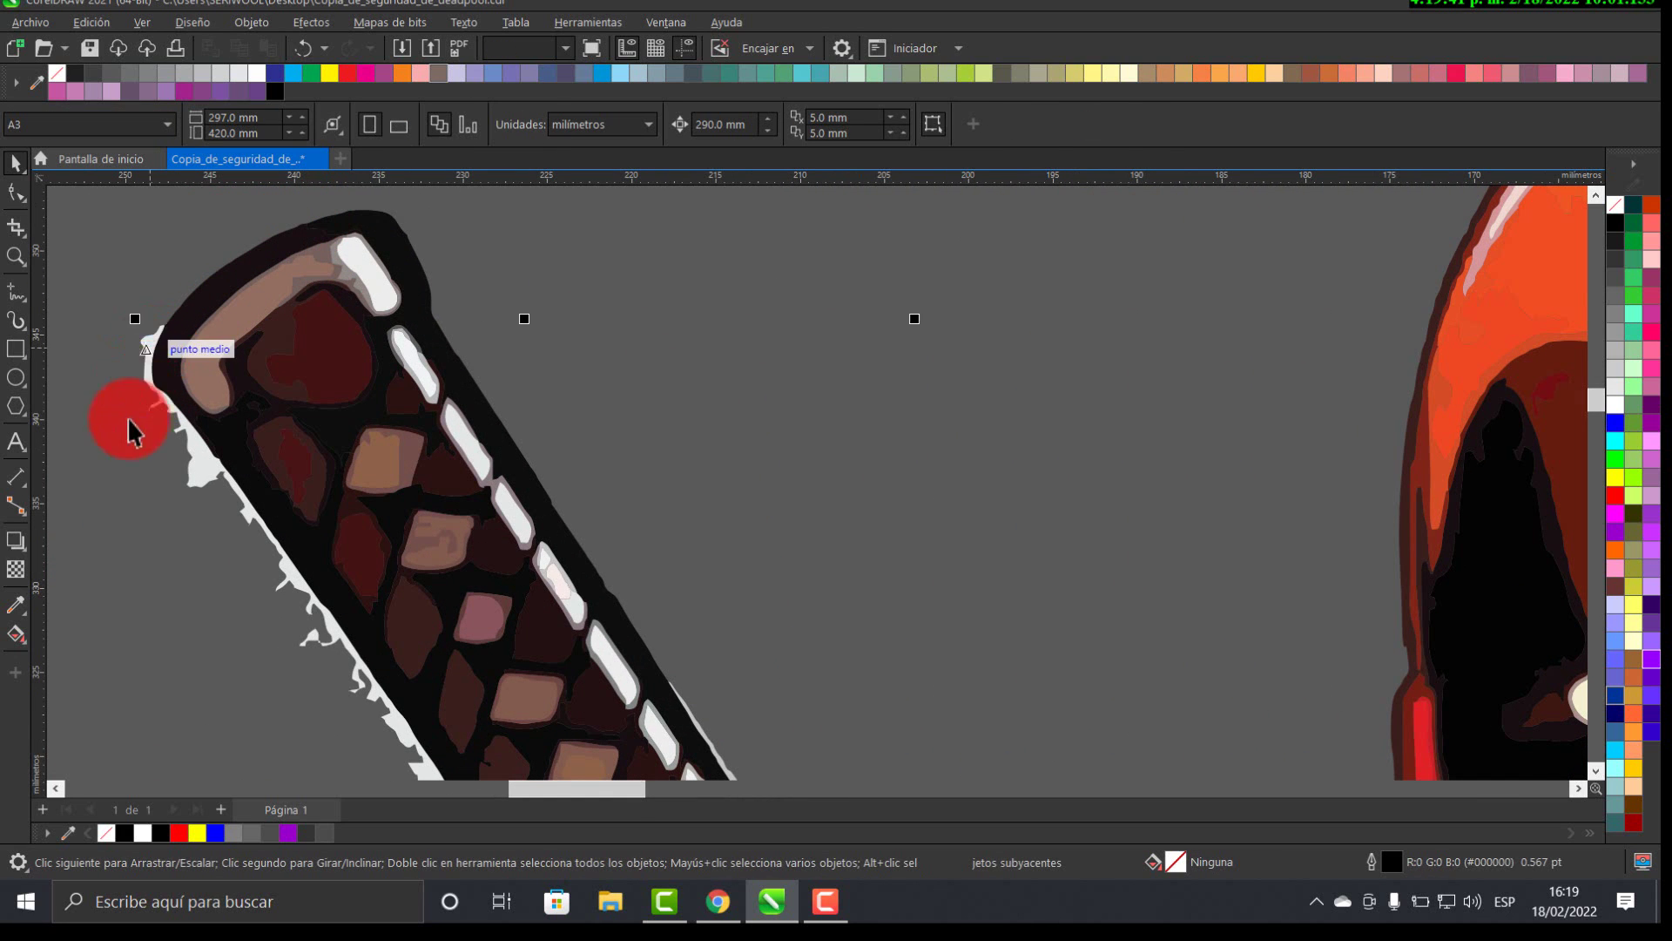
key("Delete")
- Delete the pale slivers along the handle's right edge, down to where it meets the sword guard
left_click_drag(424, 408, 575, 83)
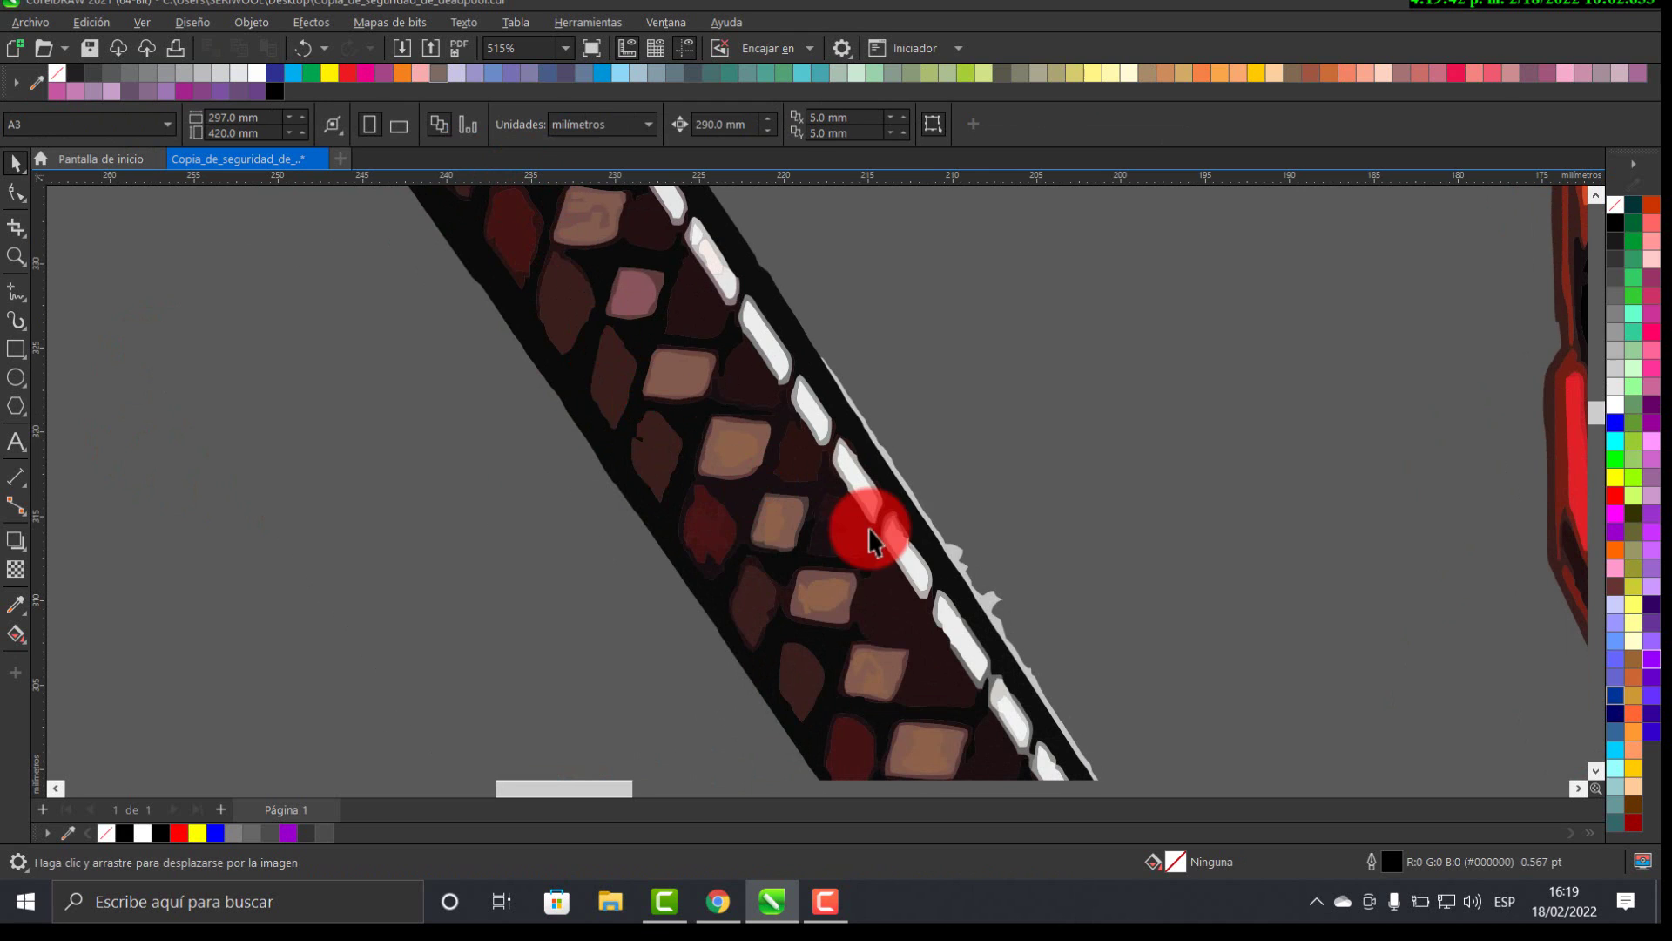
left_click(958, 547)
key("Delete")
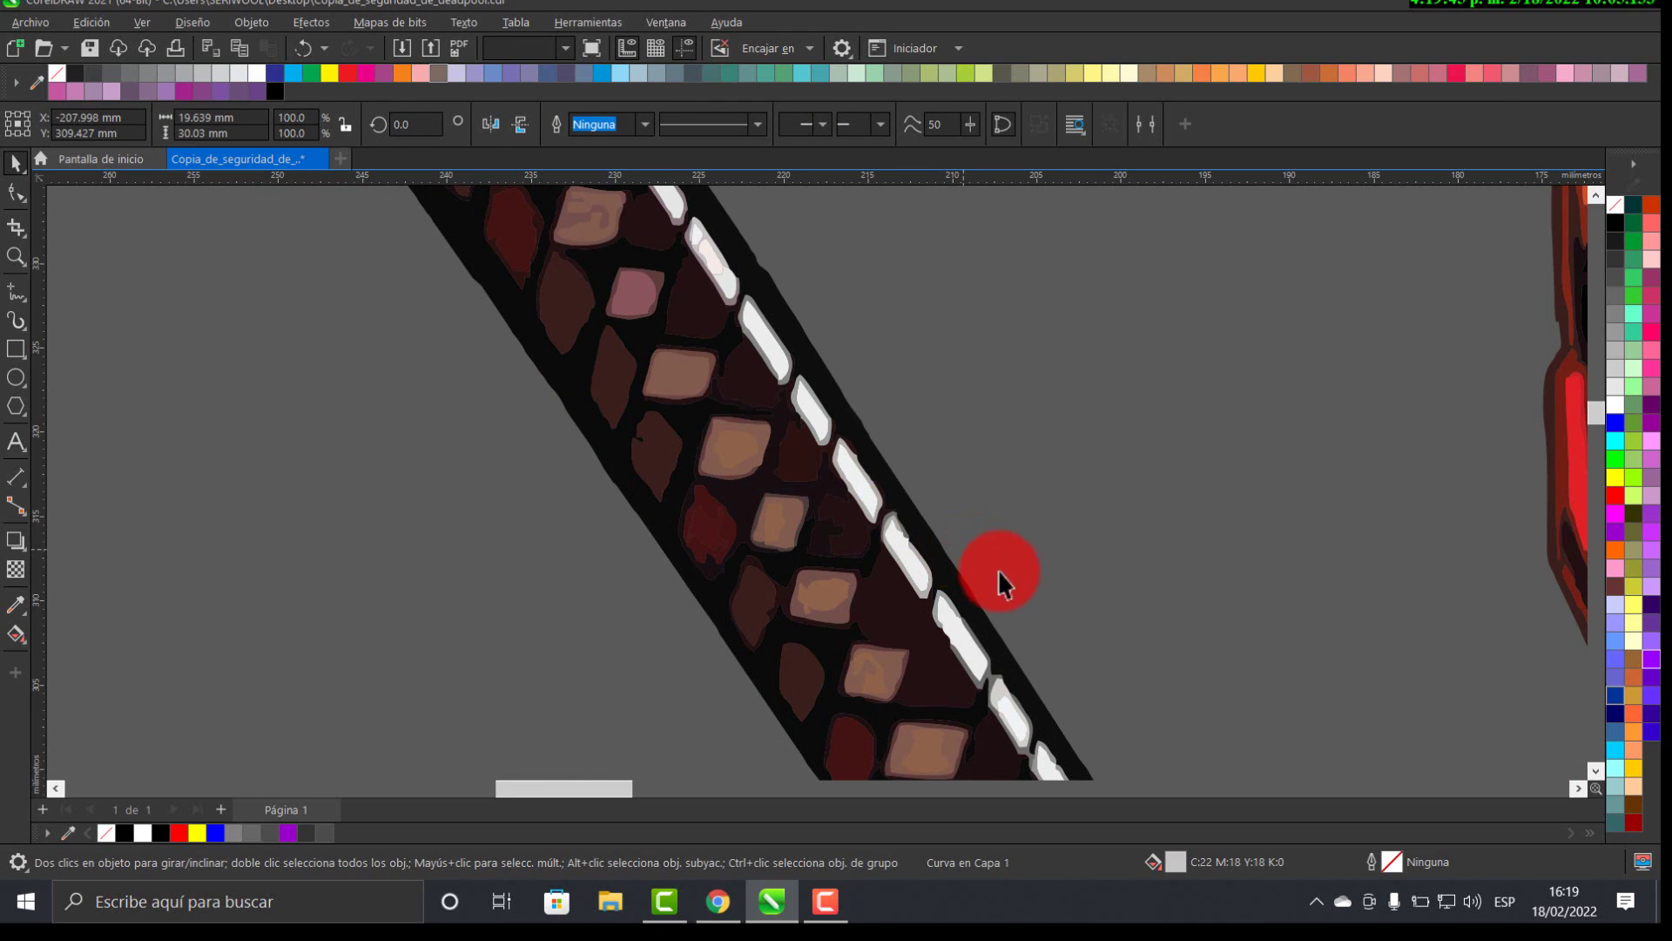
left_click_drag(1053, 609, 906, 322)
left_click_drag(1121, 648, 946, 446)
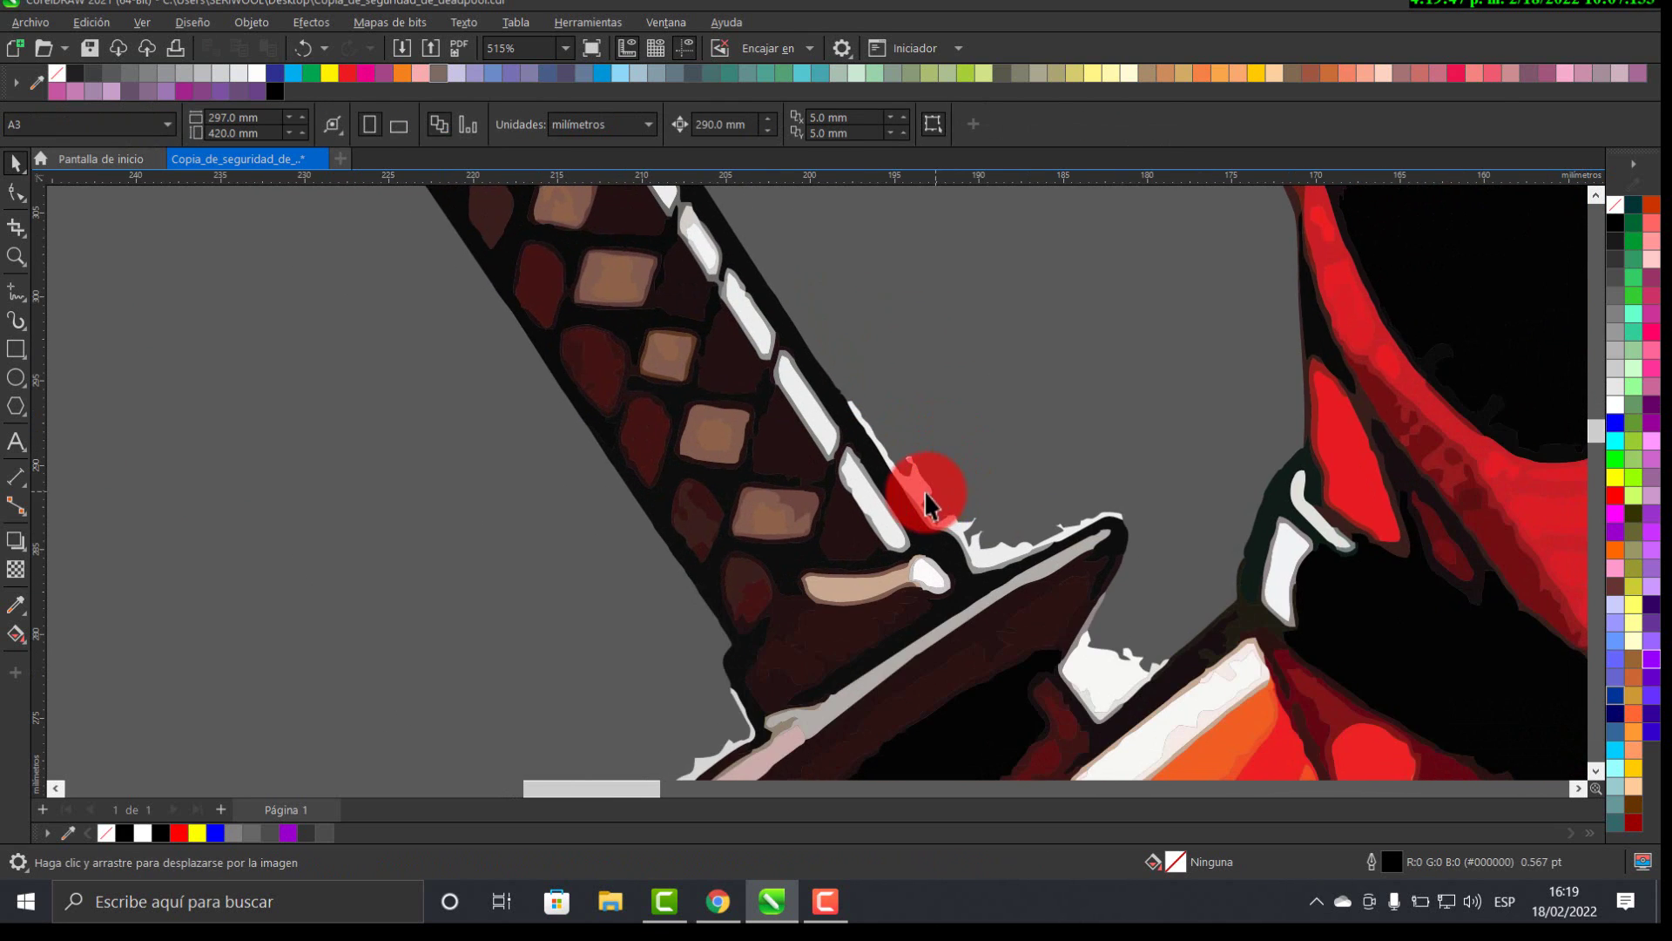
left_click(924, 485)
key("Delete")
- Delete the white patch and slivers between the sword guard and shoulder, plus the grey edge above the guard
left_click(1100, 672)
key("Delete")
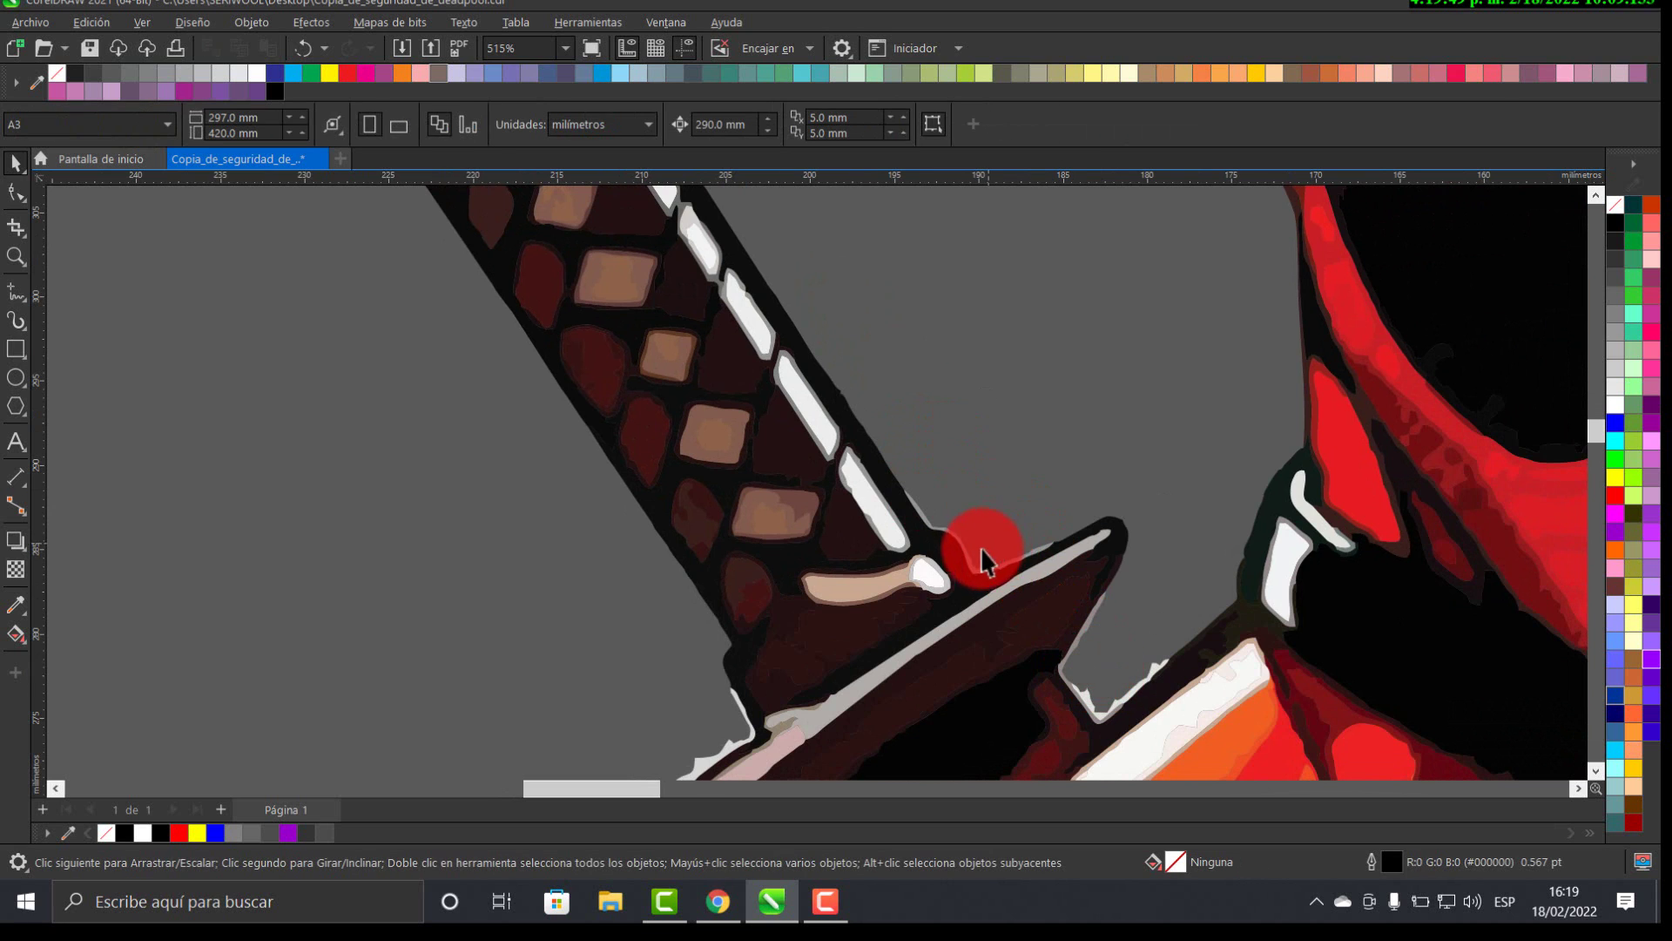
scroll(1021, 554, "up", 2)
left_click(1026, 554)
key("Delete")
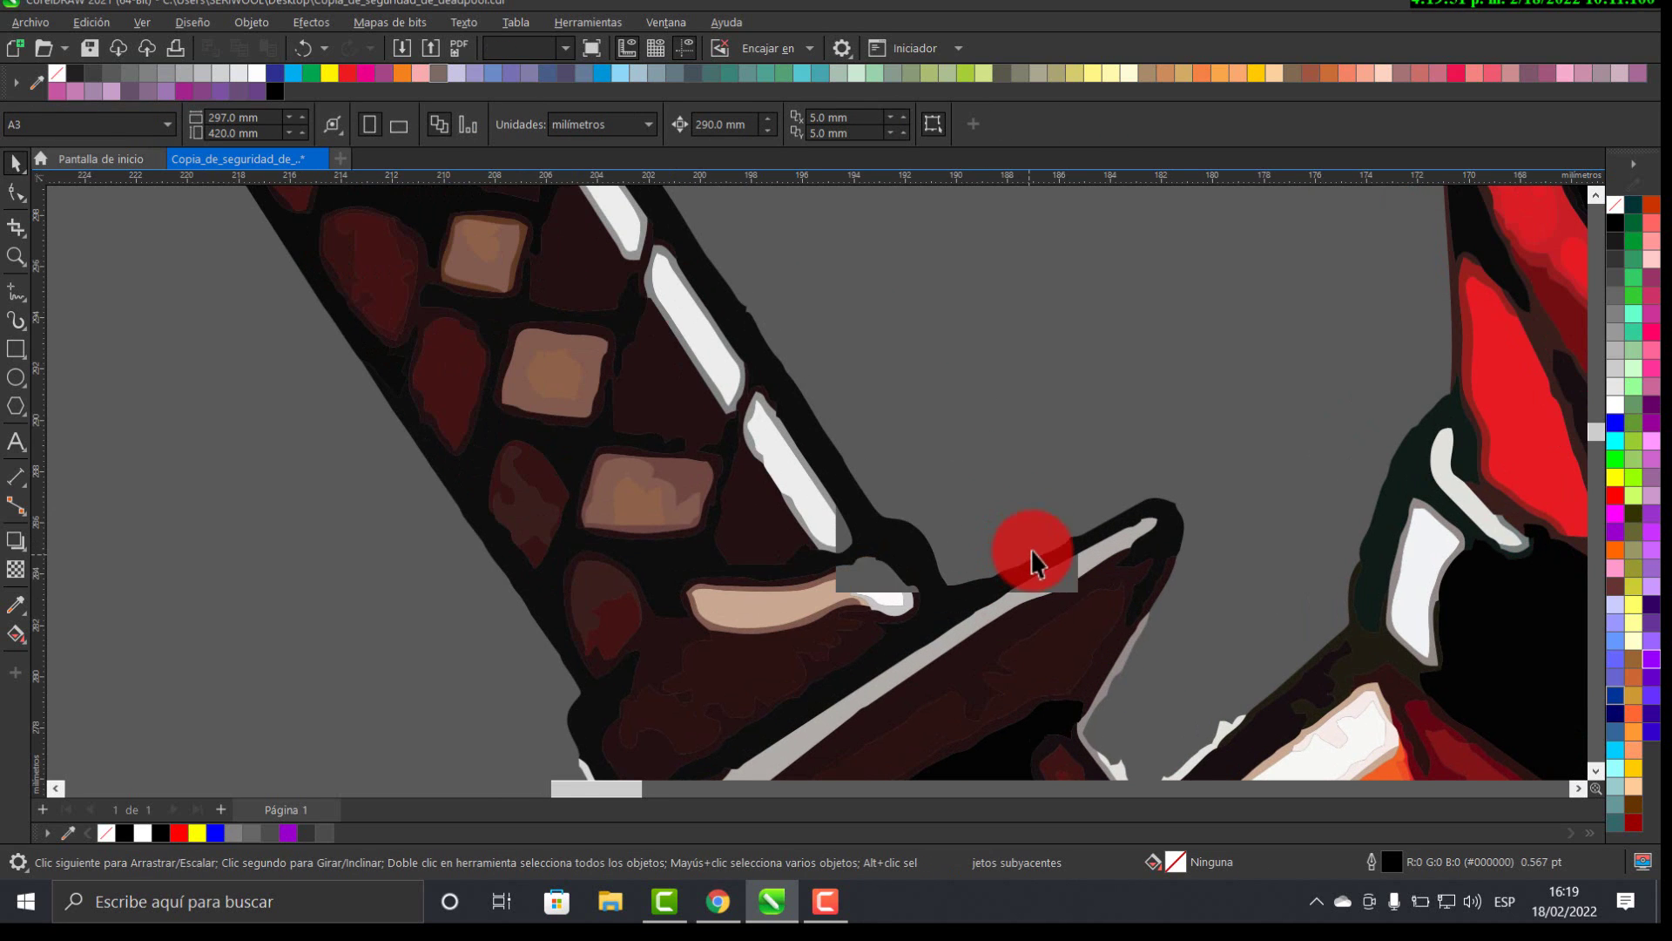
left_click(1225, 736)
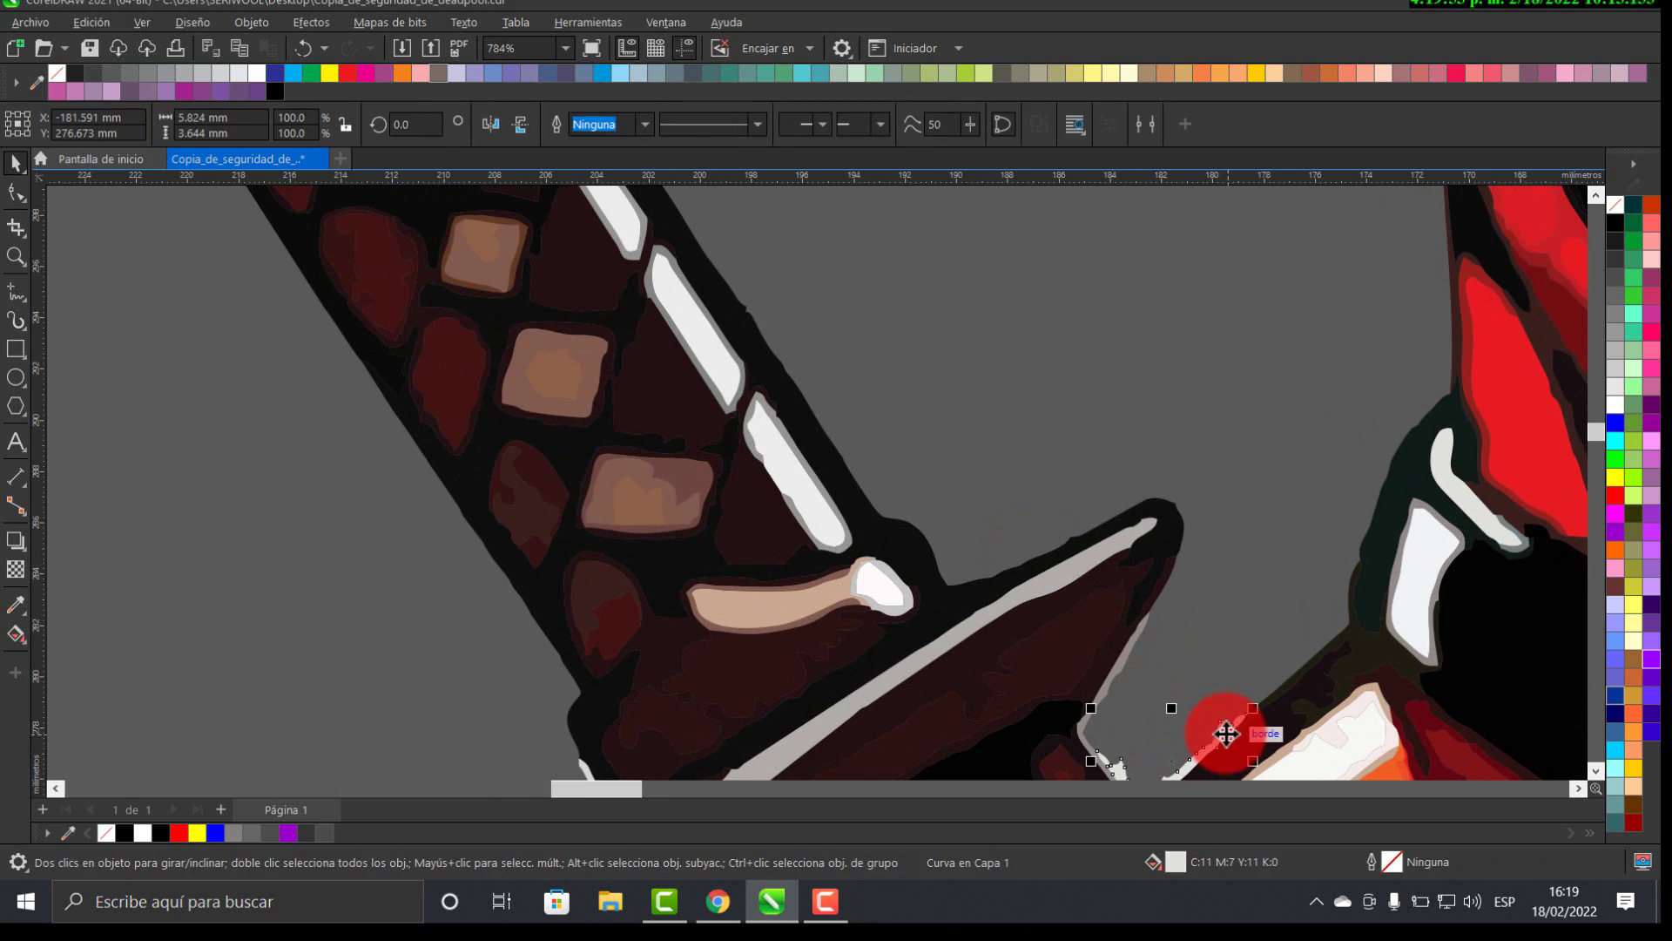
key("Delete")
left_click(1122, 669)
key("Delete")
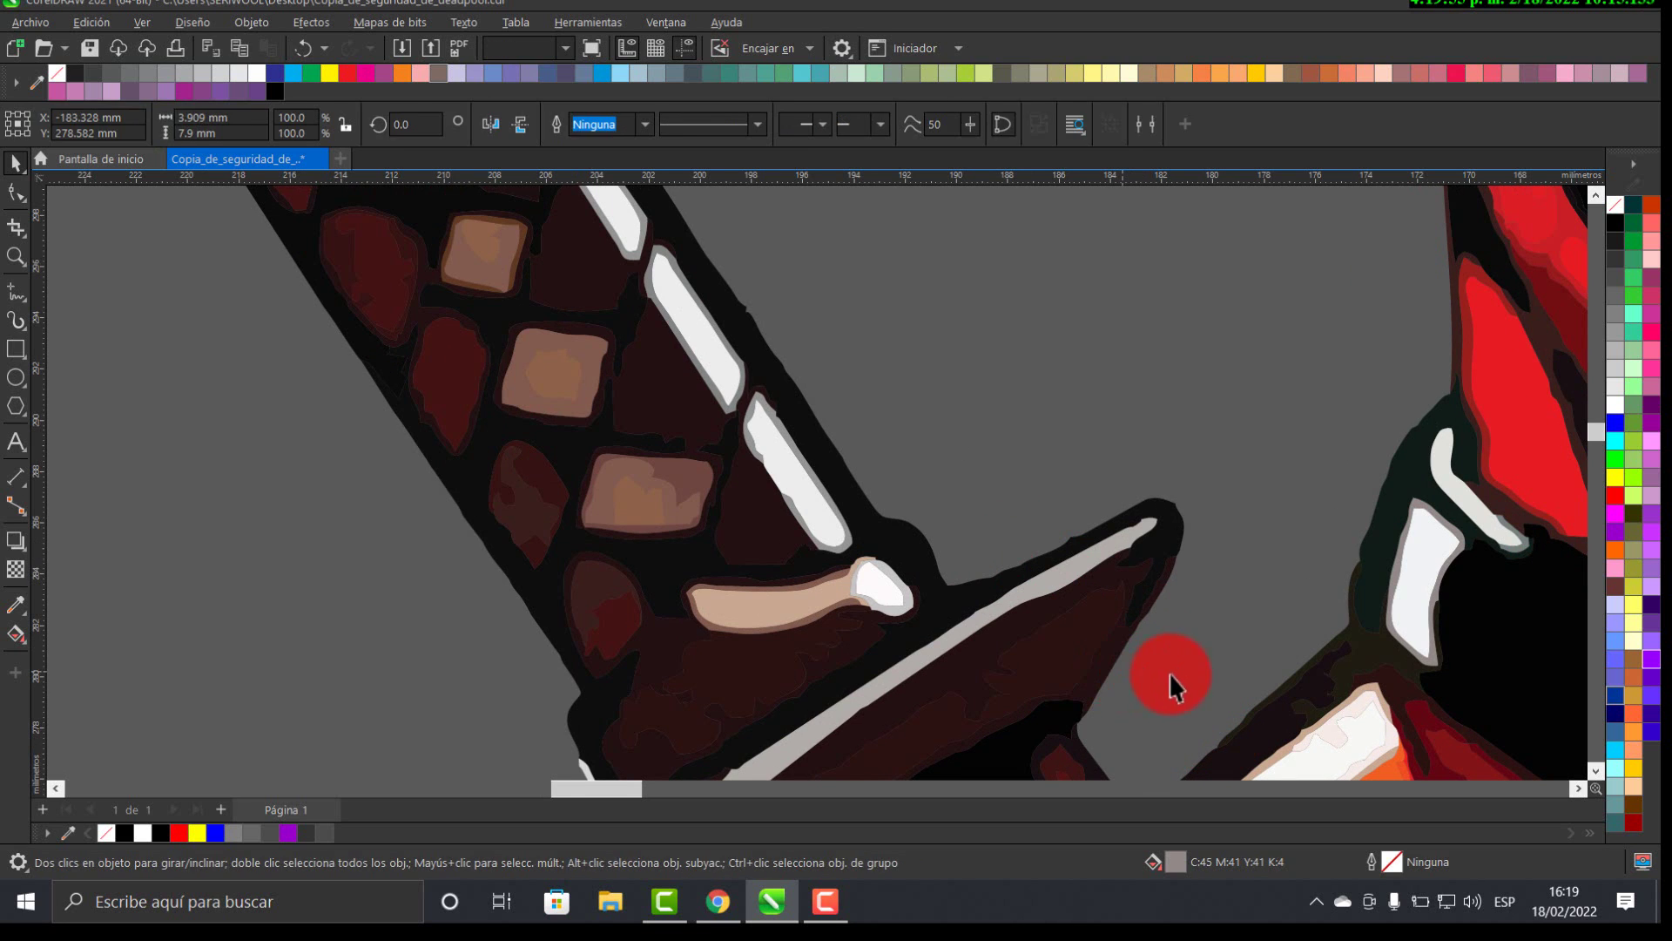
- Delete the white fringe around the lower left end of the sword guard
left_click_drag(1173, 678, 1284, 403)
left_click(666, 593)
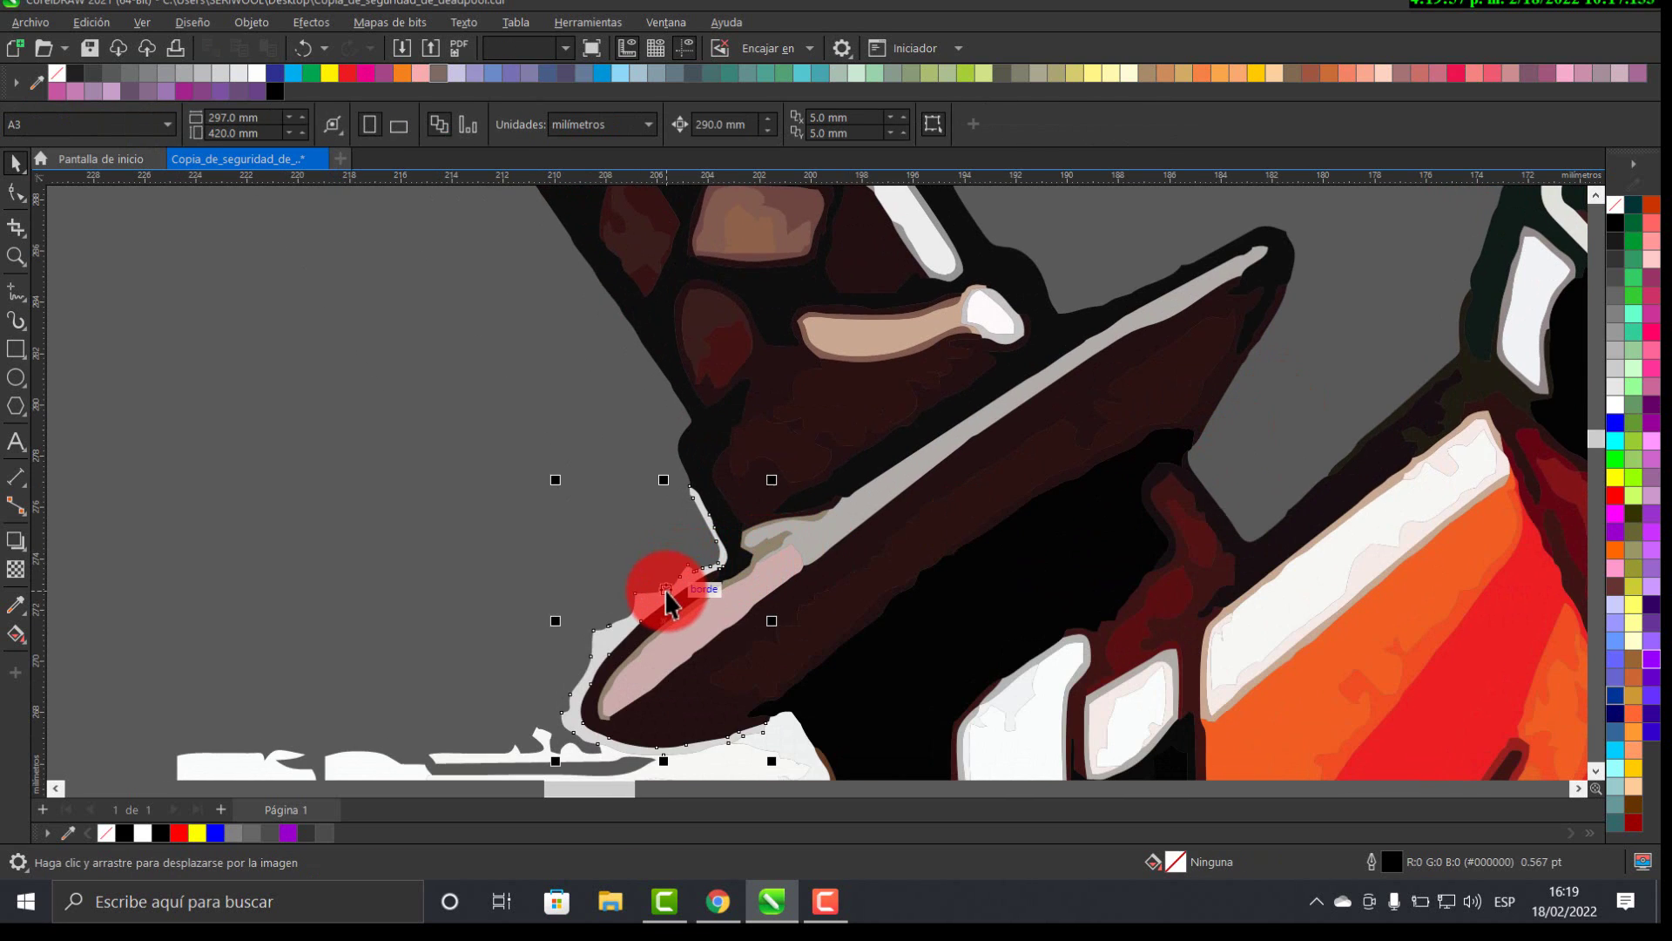
key("Delete")
left_click_drag(805, 654, 849, 361)
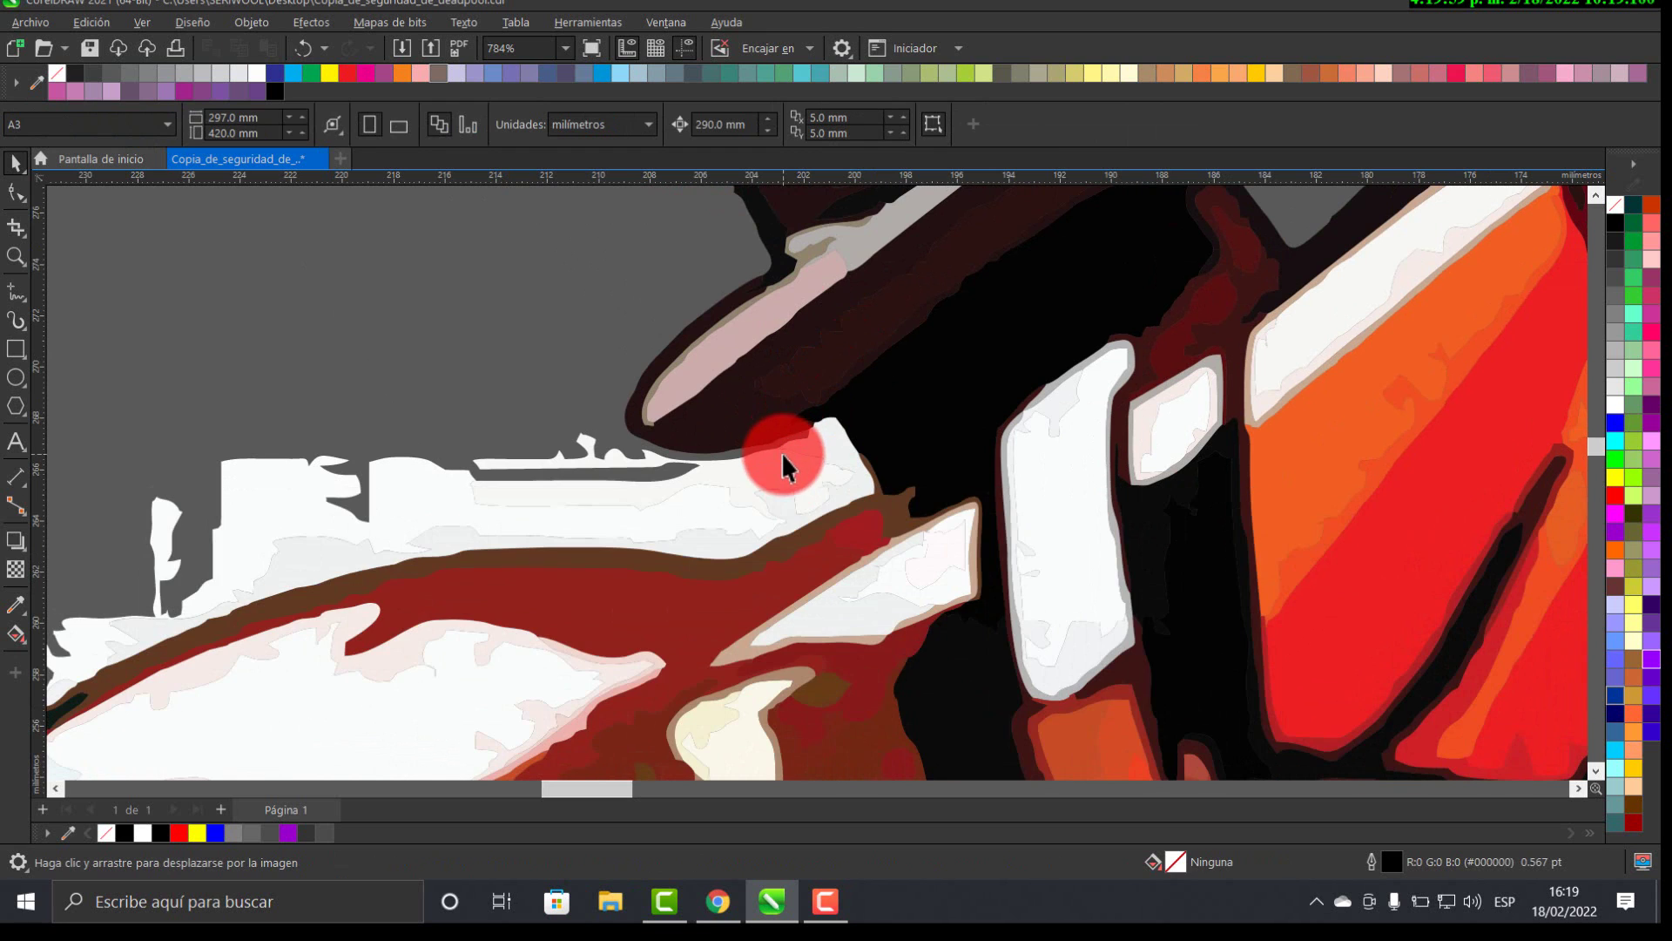
- Delete the white fragments along the top of the left shoulder, below the sword guard
left_click(781, 460)
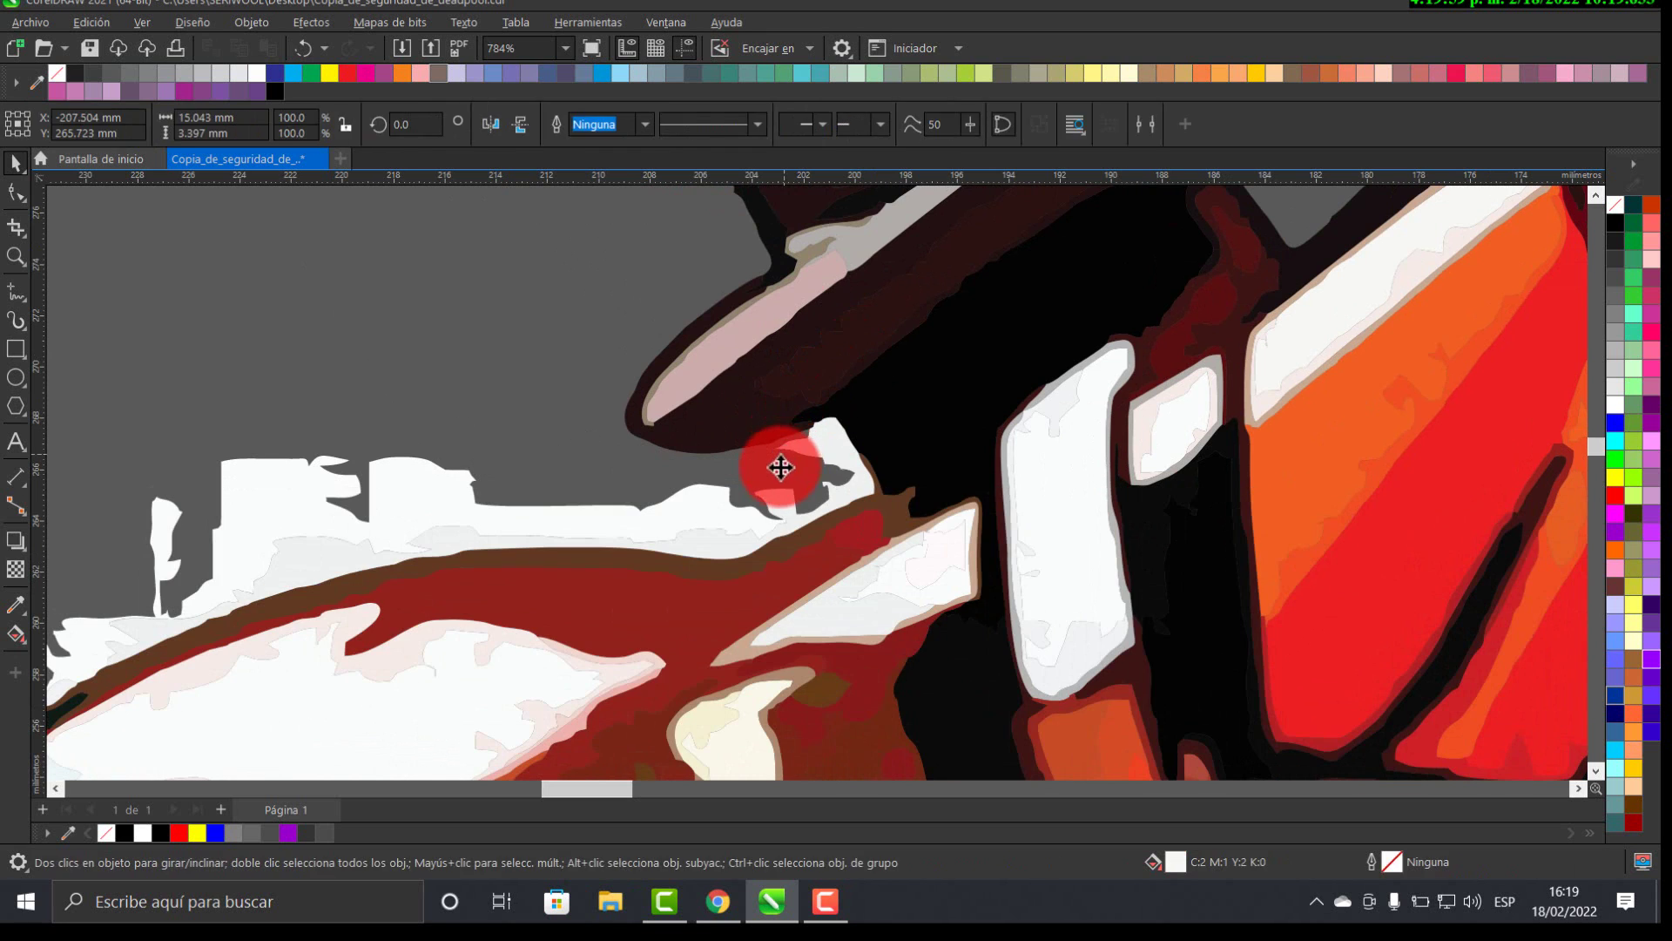
left_click(676, 522)
key("Delete")
- Delete the white fringe and the grey sliver along the shoulder's outer left edge
left_click_drag(578, 530, 997, 310)
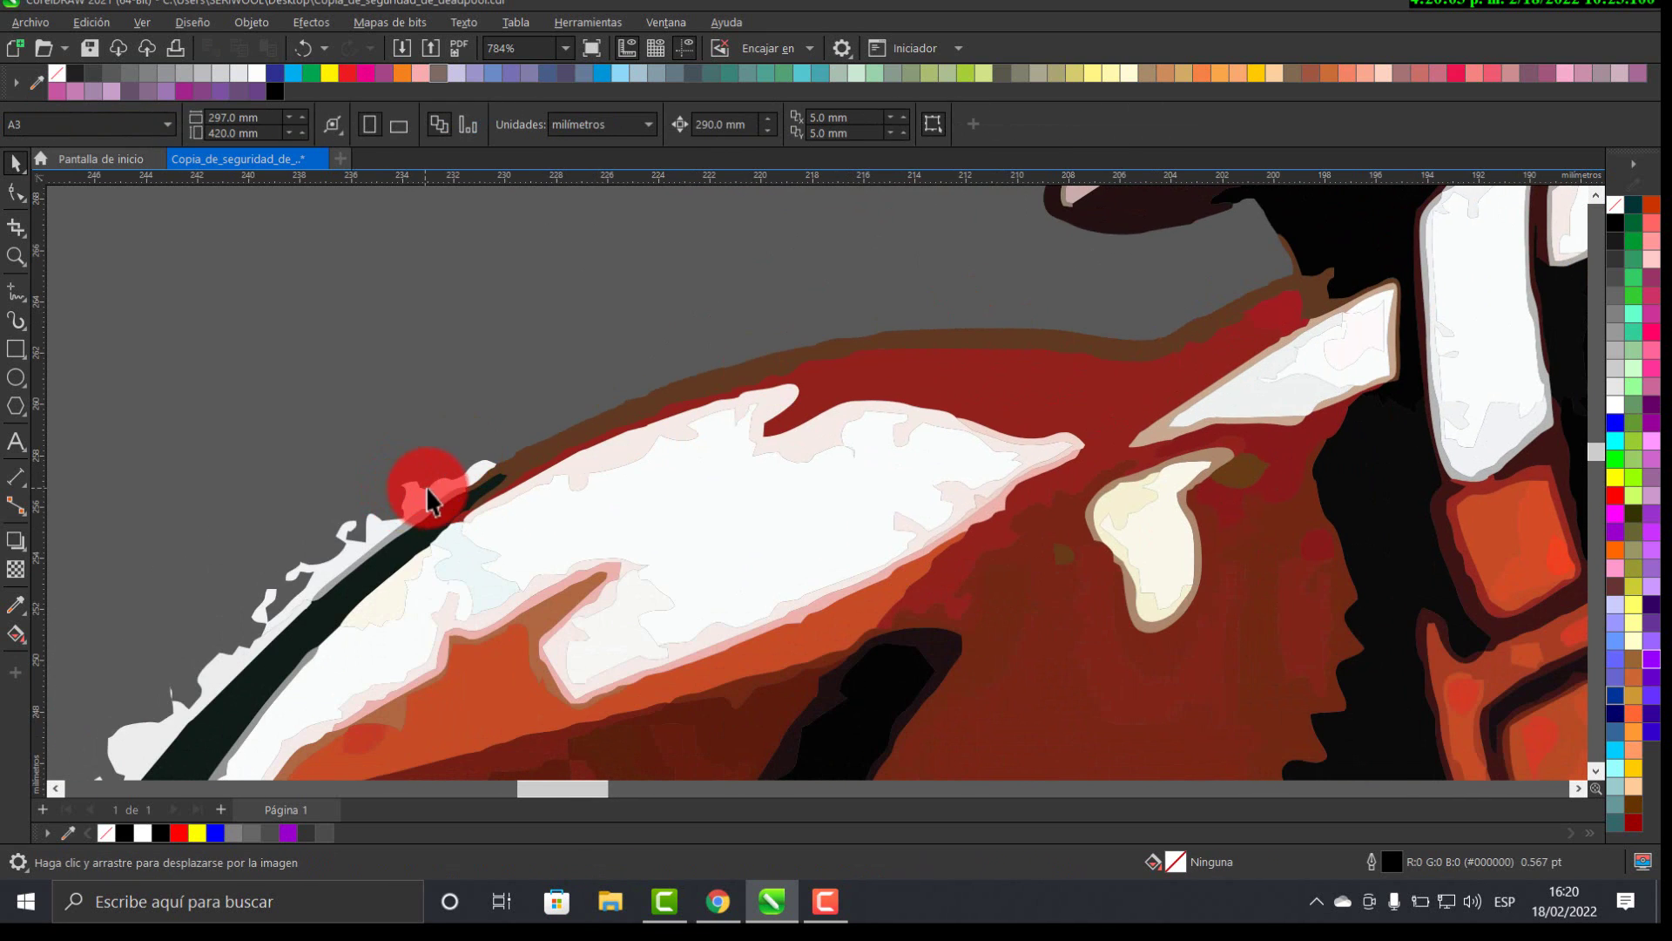
left_click(237, 655)
key("Delete")
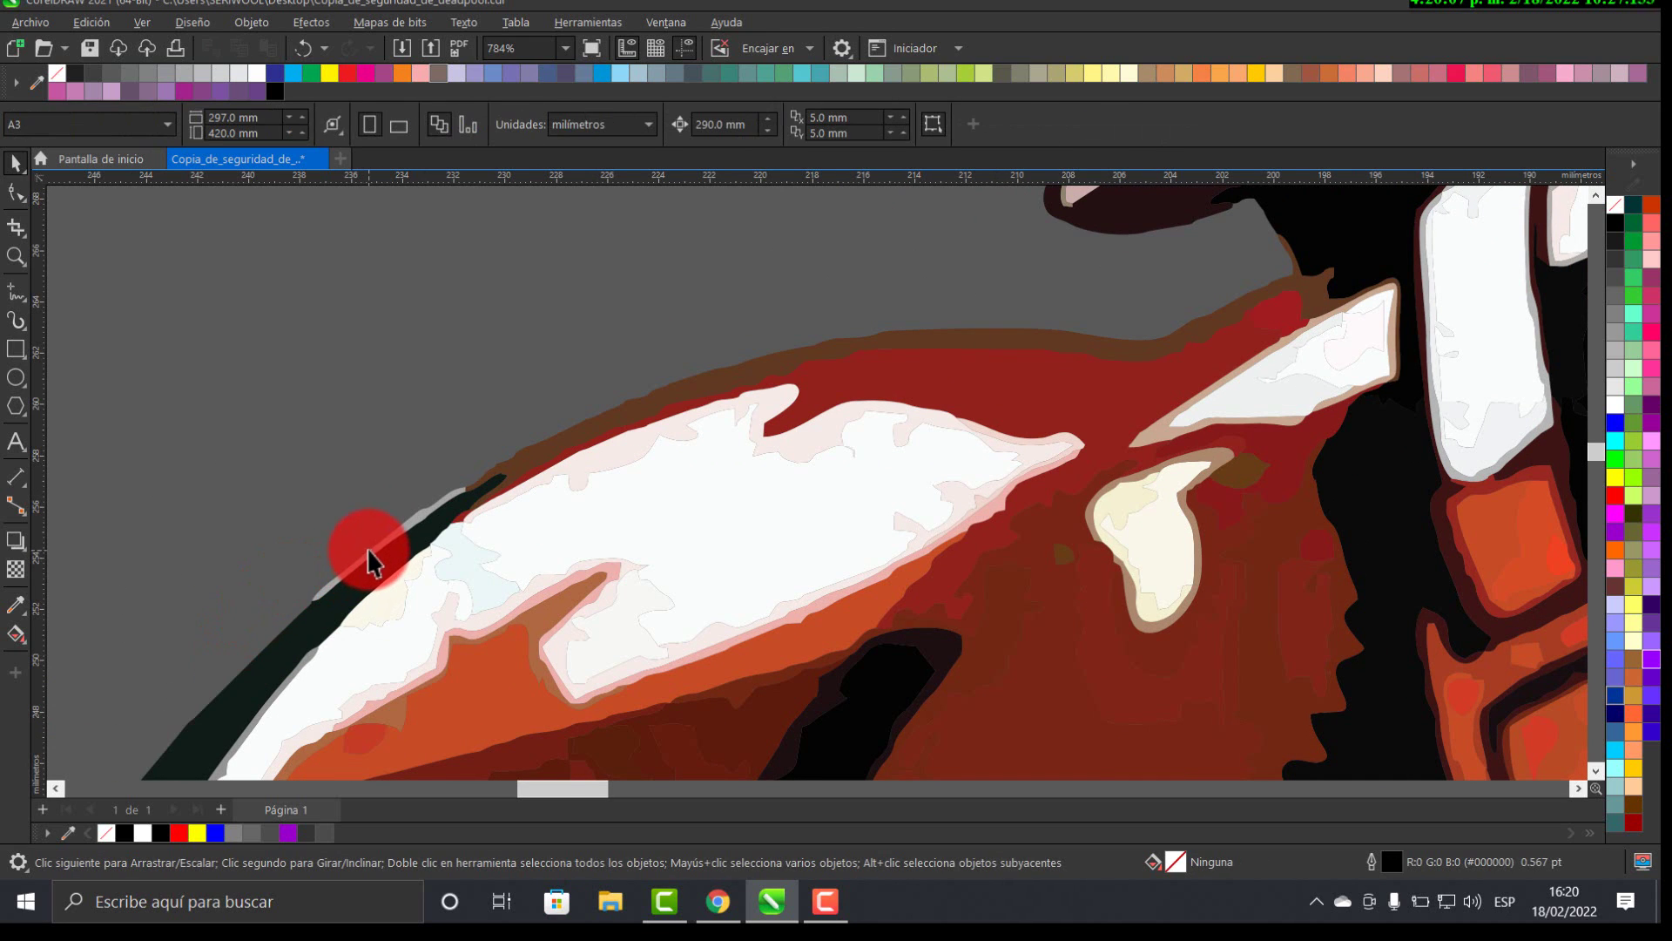
left_click(369, 551)
key("Delete")
- Delete the white sliver and ragged fringe along the outer edge of the left arm above the elbow
left_click_drag(390, 535, 798, 166)
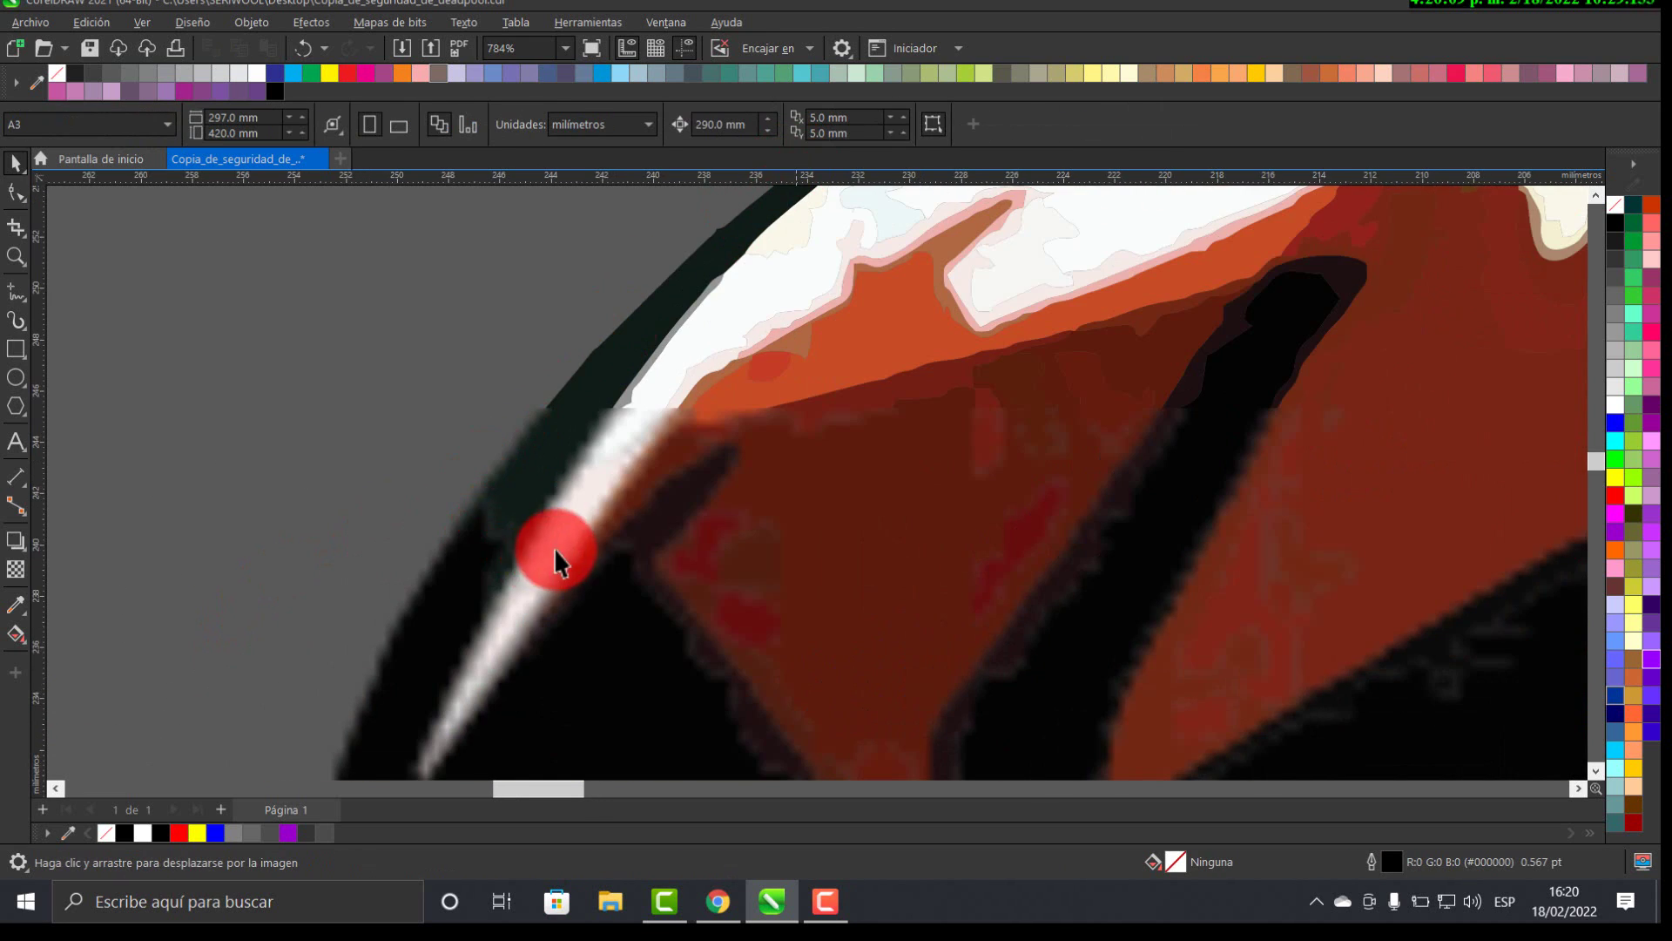
scroll(554, 547, "down", 5)
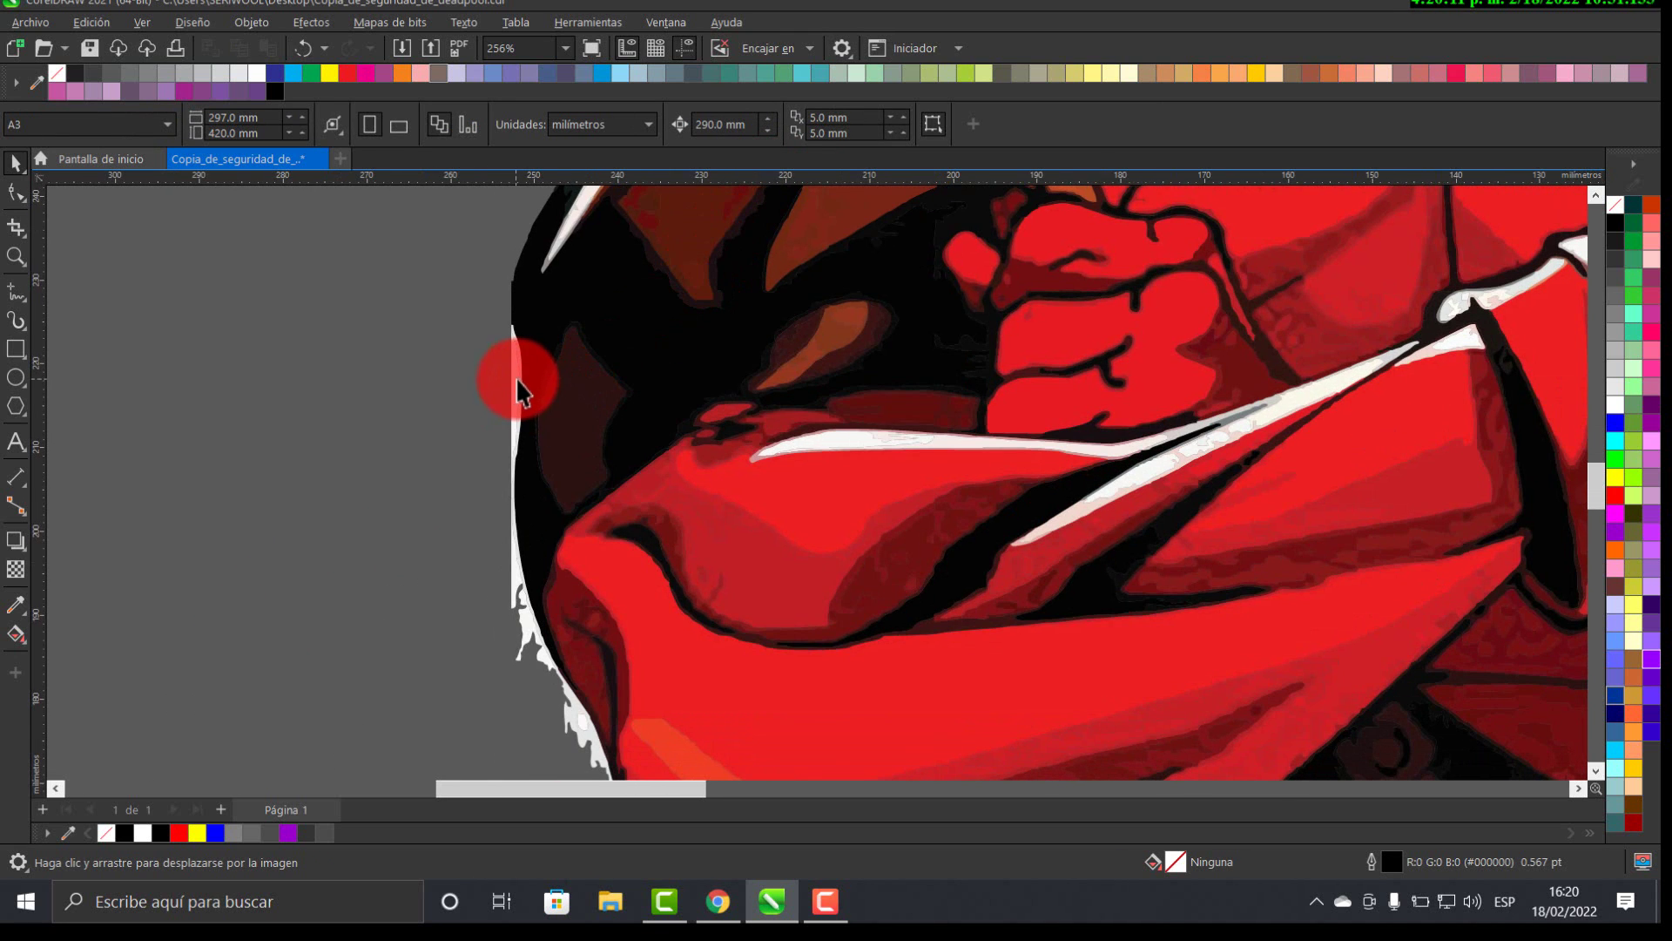
mouse_move(516, 384)
left_mouse_down()
mouse_move(514, 548)
mouse_move(512, 411)
mouse_move(529, 375)
left_mouse_up()
scroll(511, 412, "up", 2)
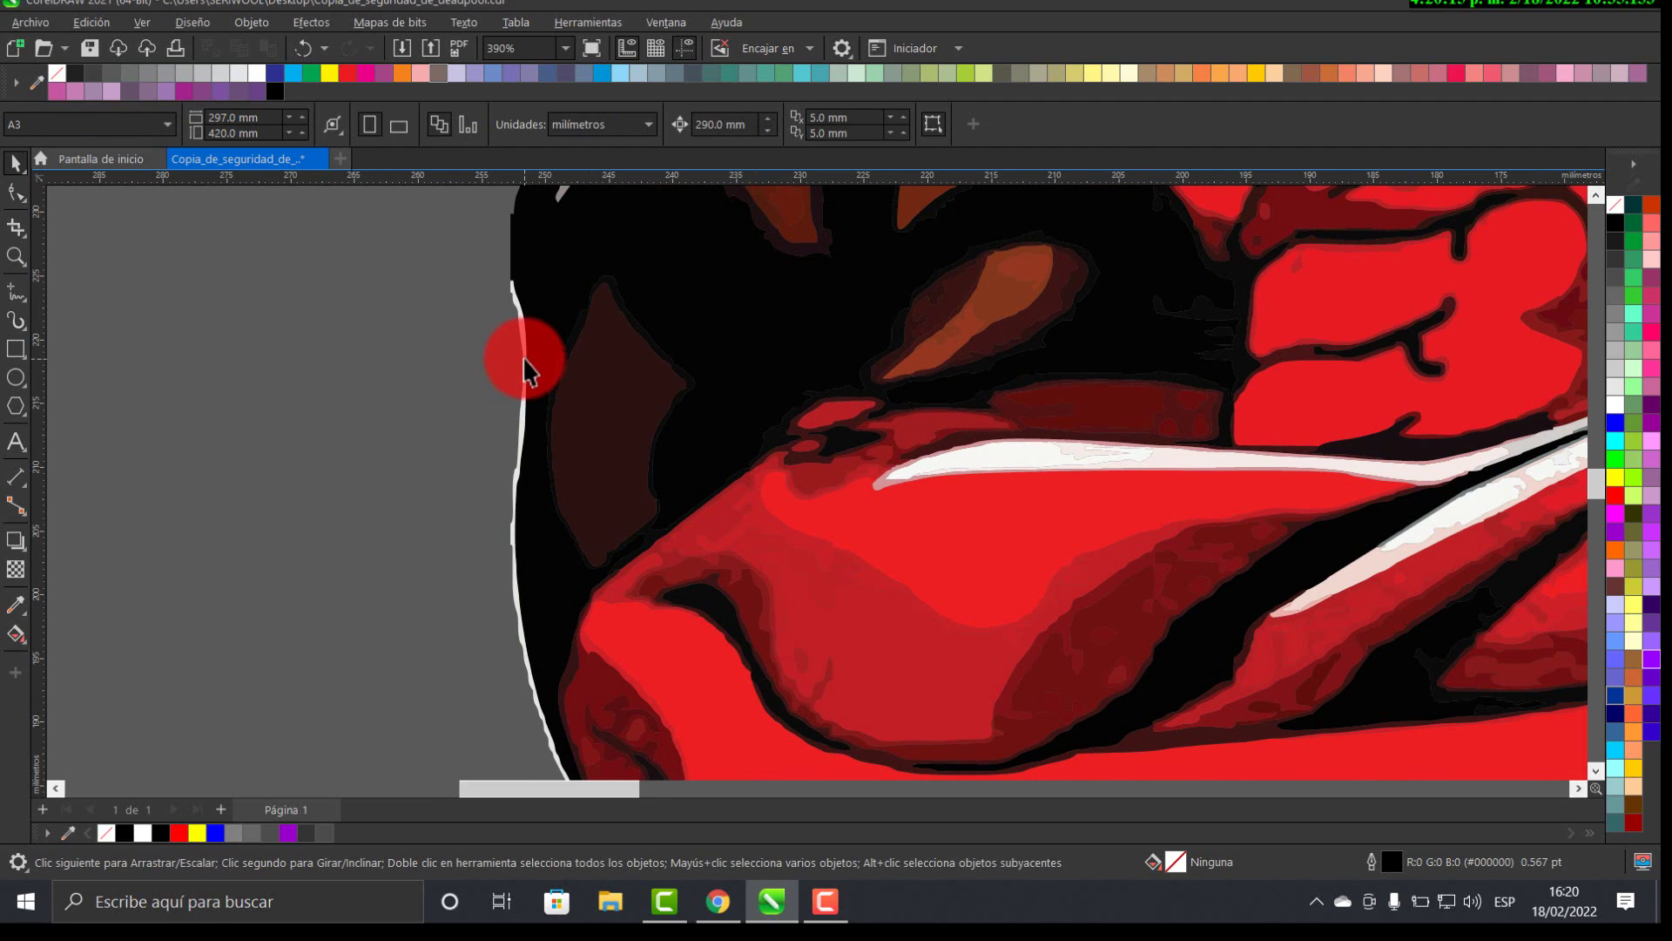
left_click(525, 357)
key("Delete")
- Delete the white fragments around the underside of the left elbow
left_click_drag(817, 557, 611, 195)
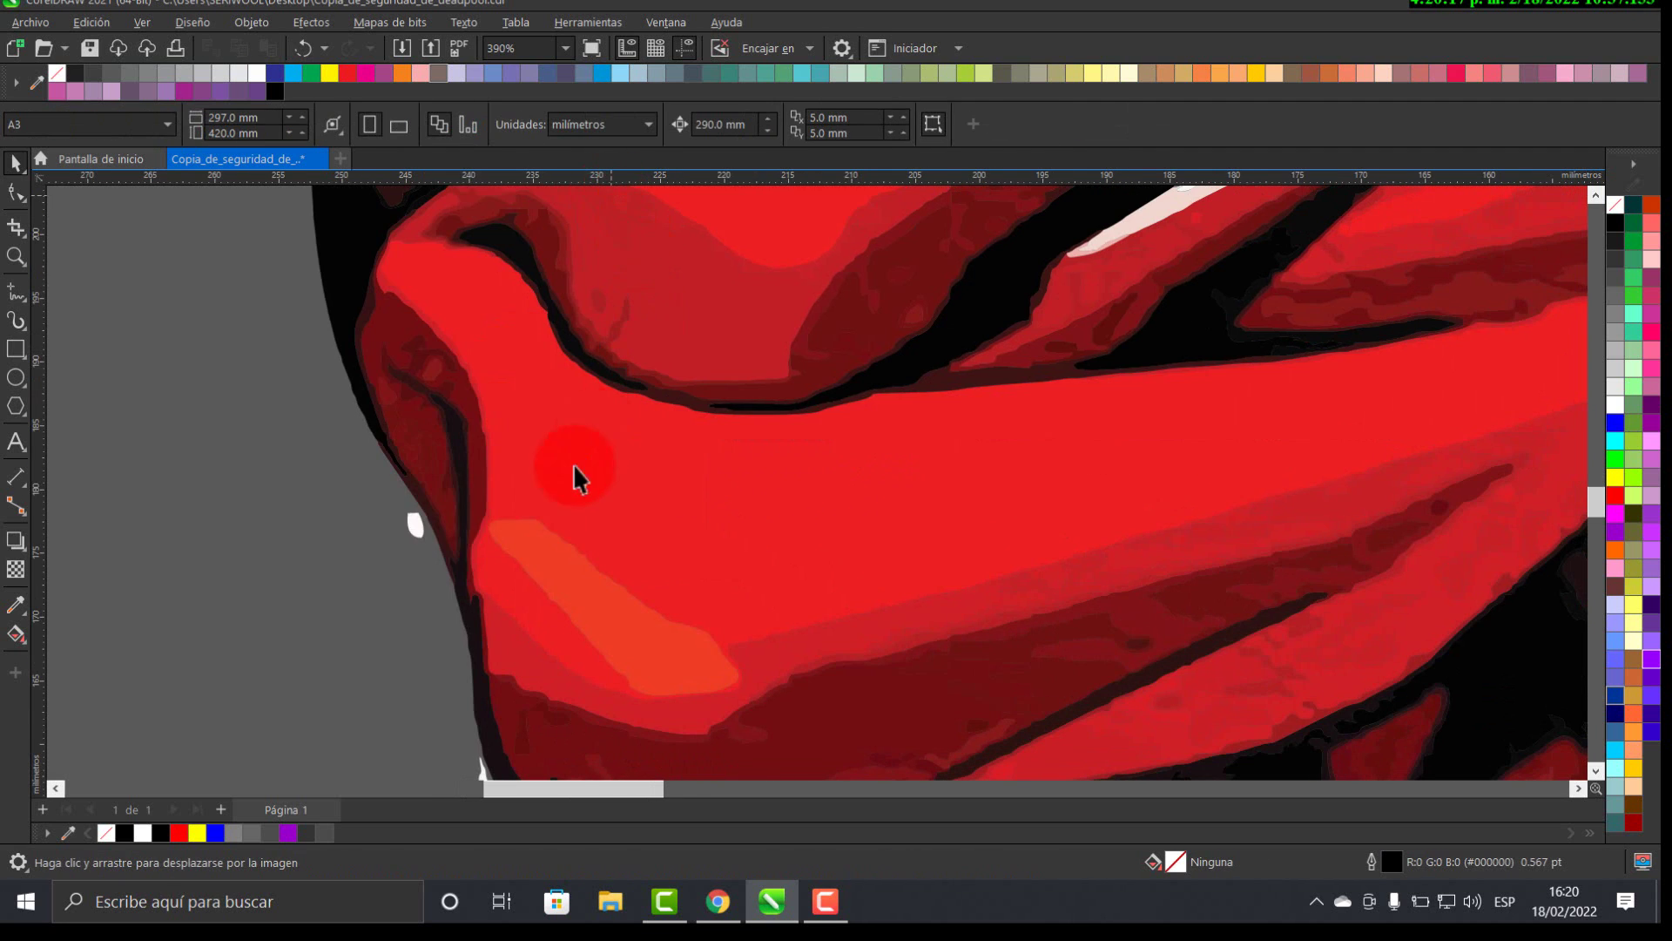
left_click_drag(698, 619, 605, 355)
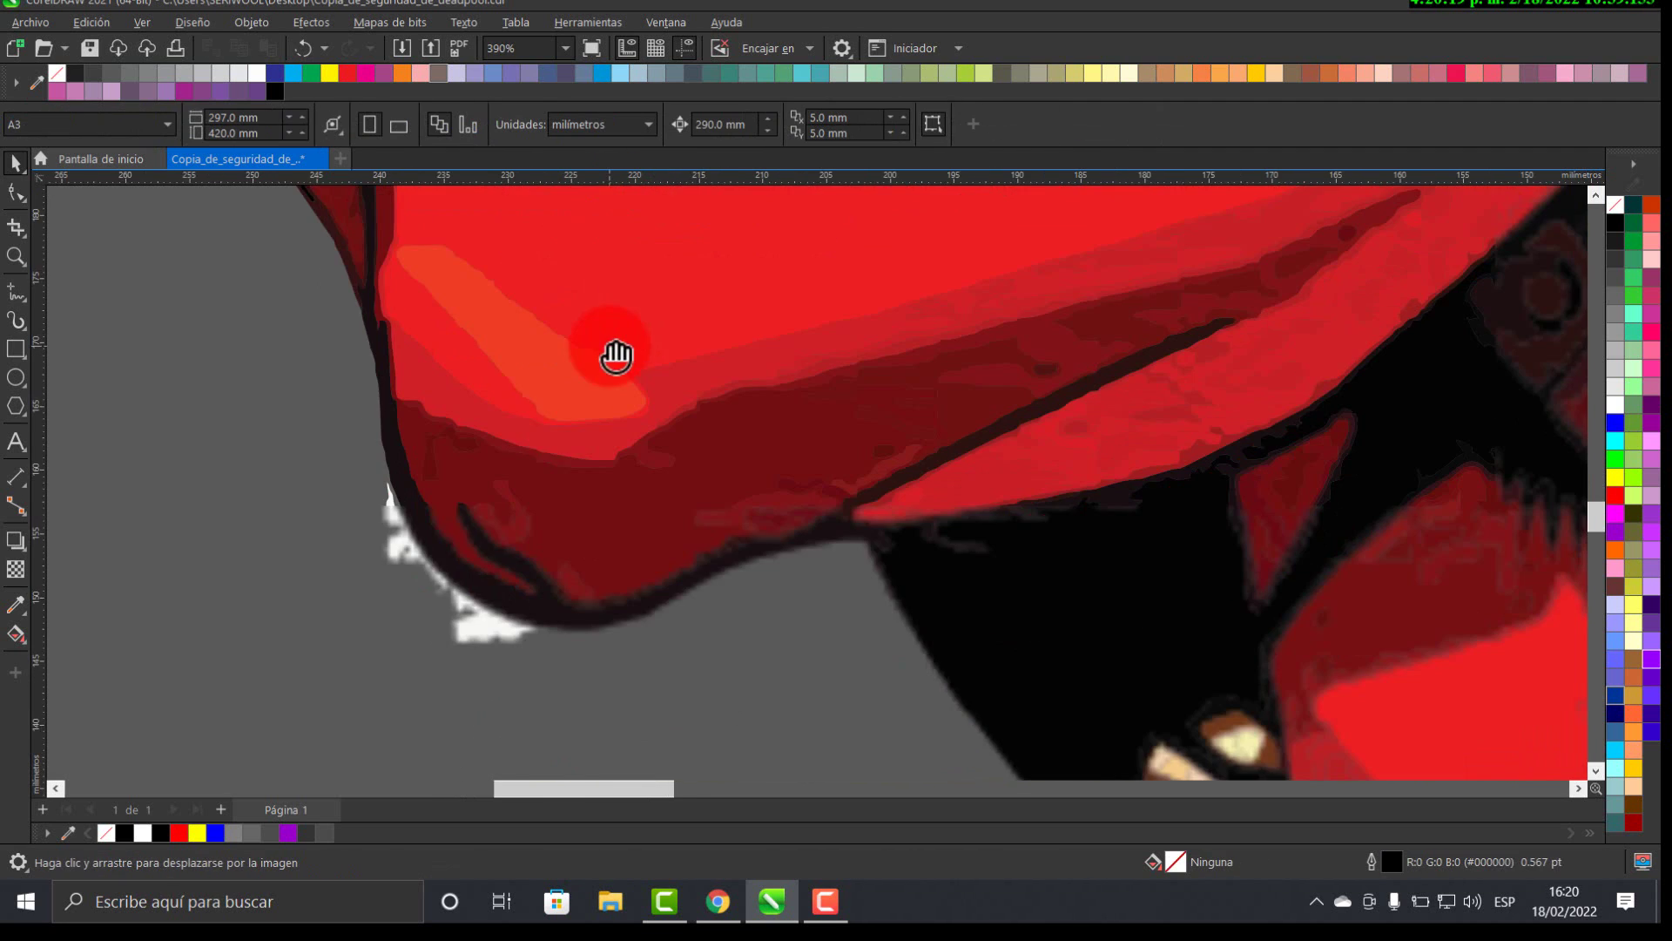
key("space")
left_click(394, 549)
key("Delete")
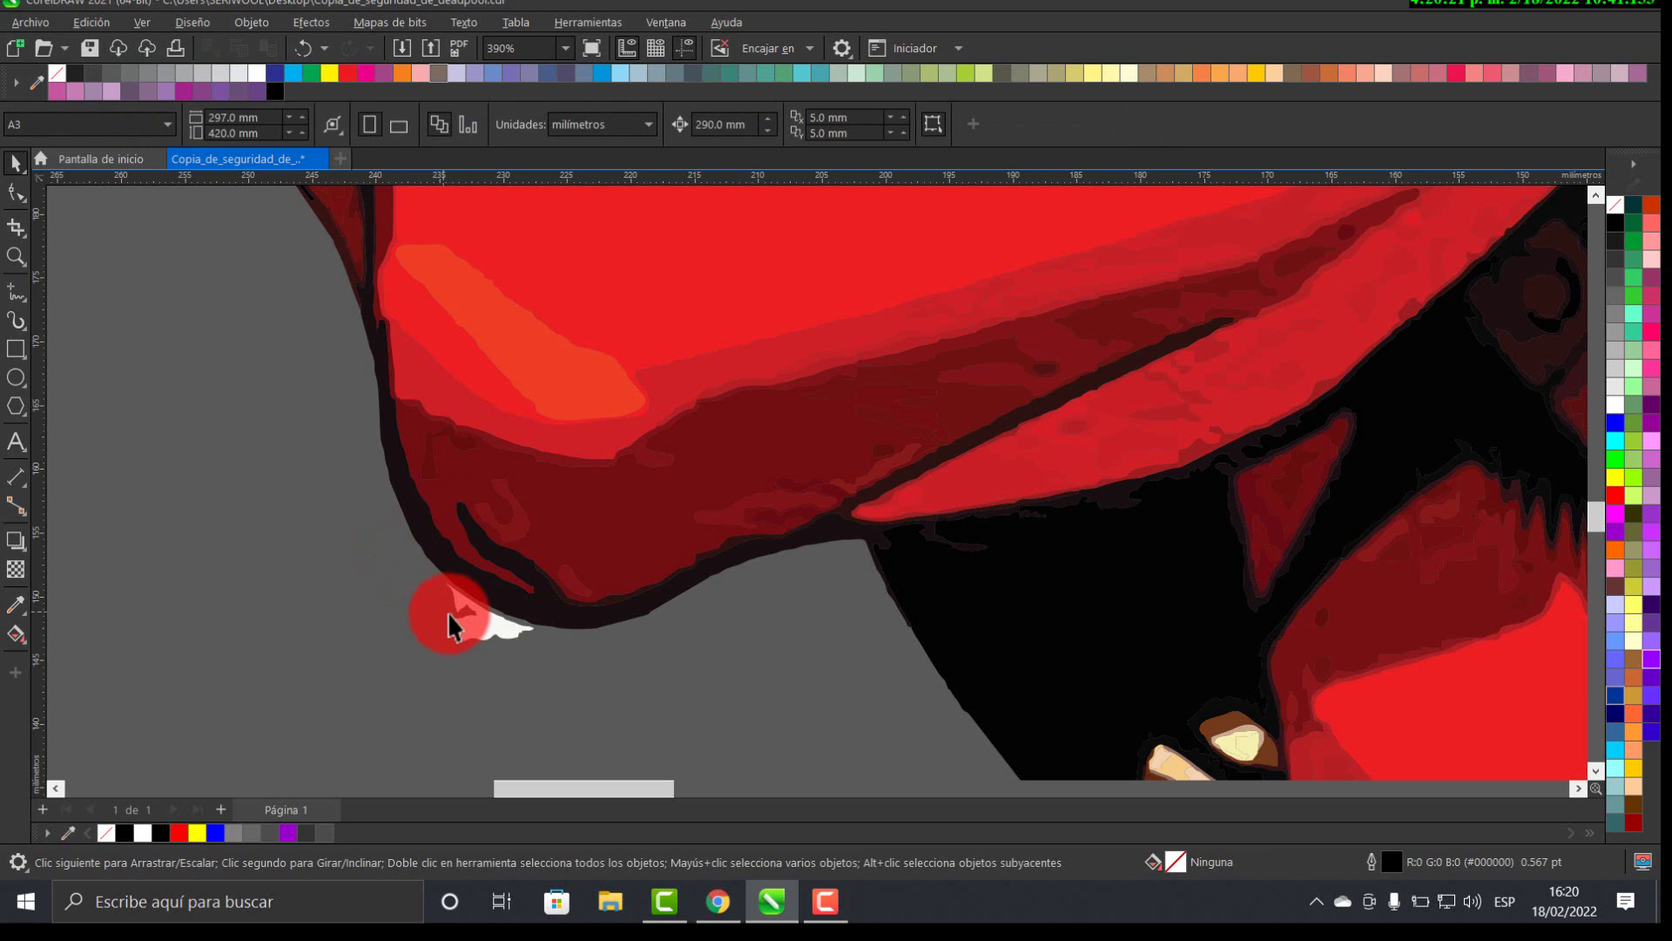
left_click(467, 622)
key("Delete")
- Delete the pale sliver along the left edge of the waist, down to the belt pouch
left_click_drag(737, 672, 531, 388)
key("space")
left_click(865, 561)
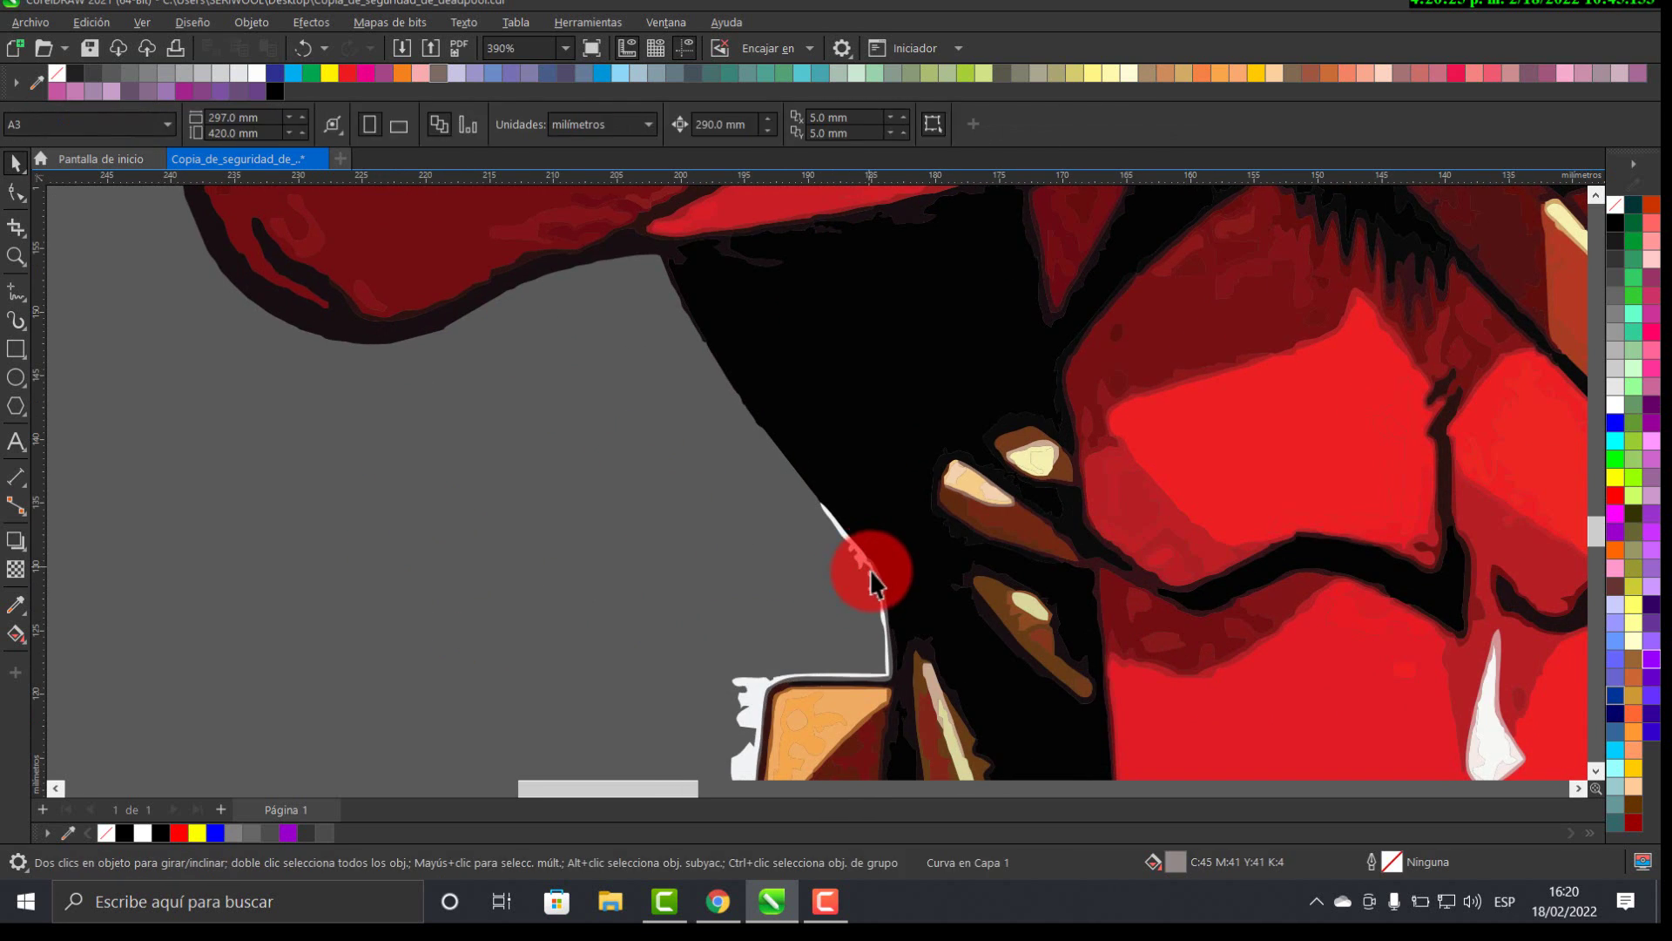
key("Delete")
- Delete the grey and white slivers along the outer edge between the left belt pouch and the holster
key("h")
left_click_drag(869, 586, 664, 348)
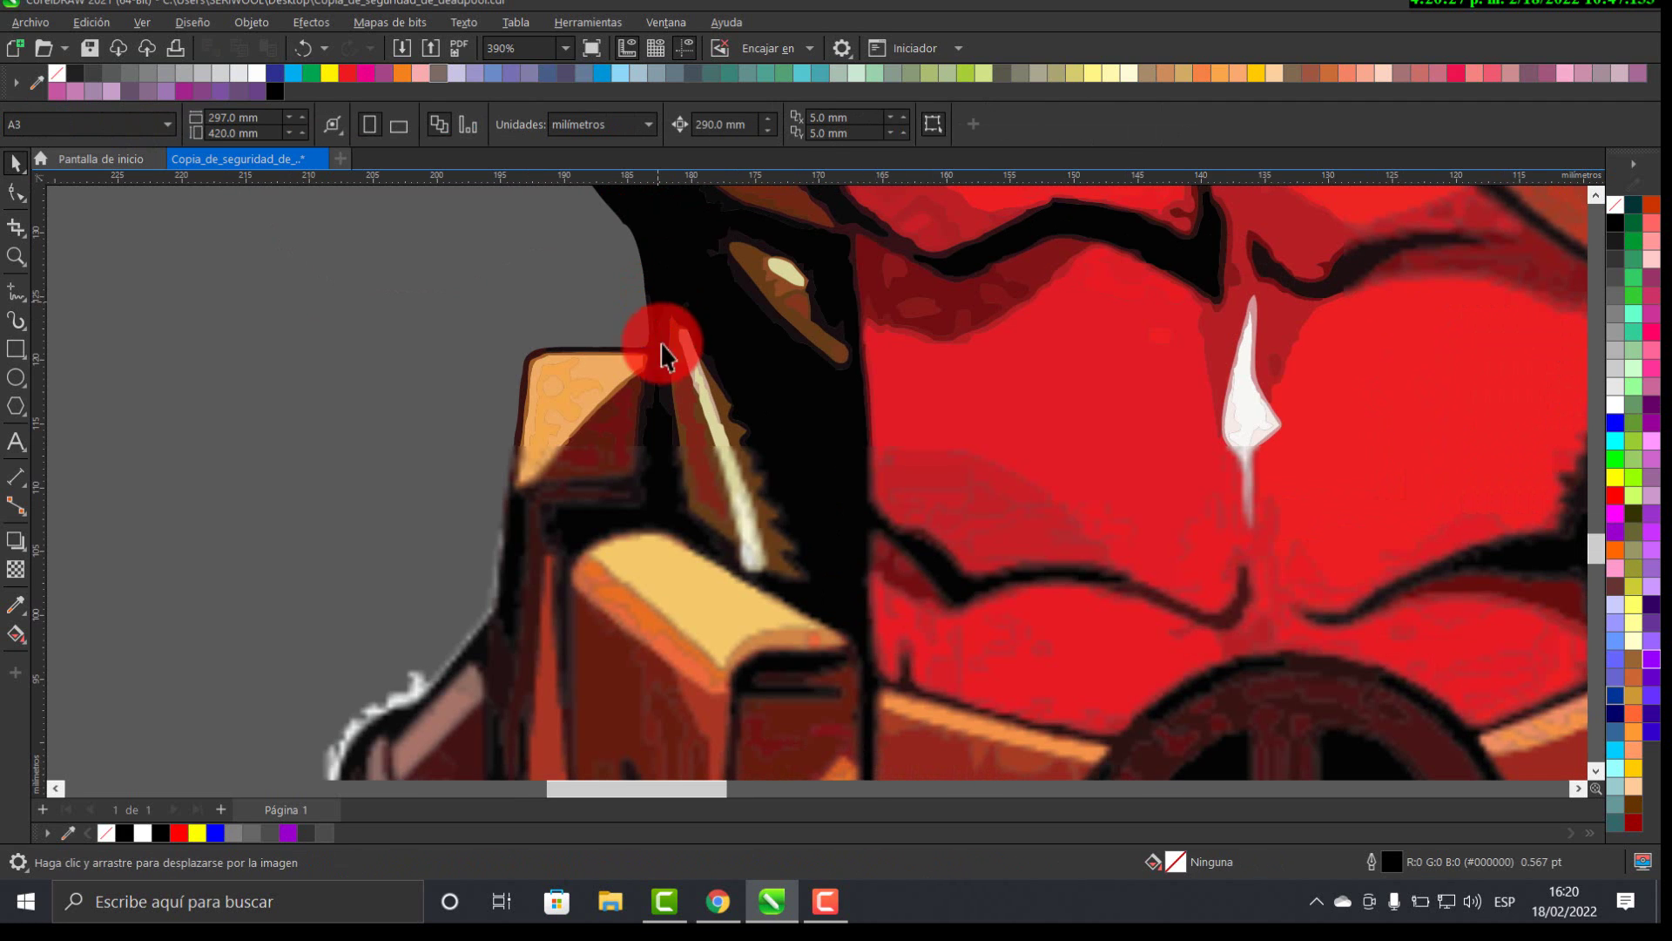
key("space")
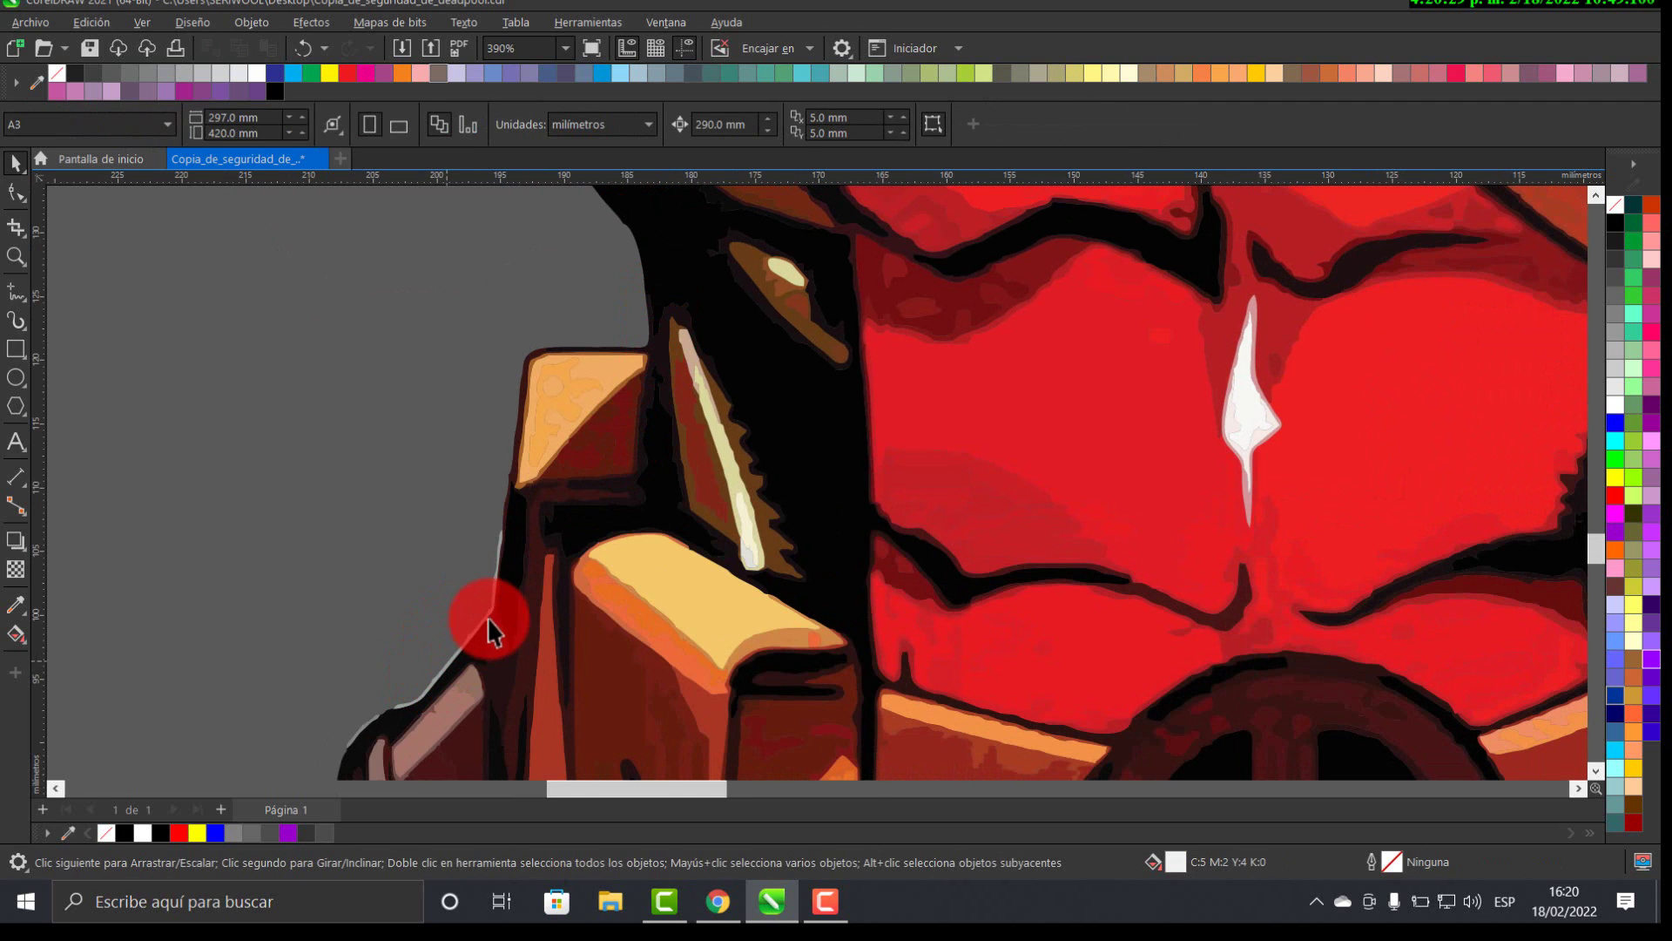
scroll(487, 620, "up", 2)
left_click(480, 615)
key("Delete")
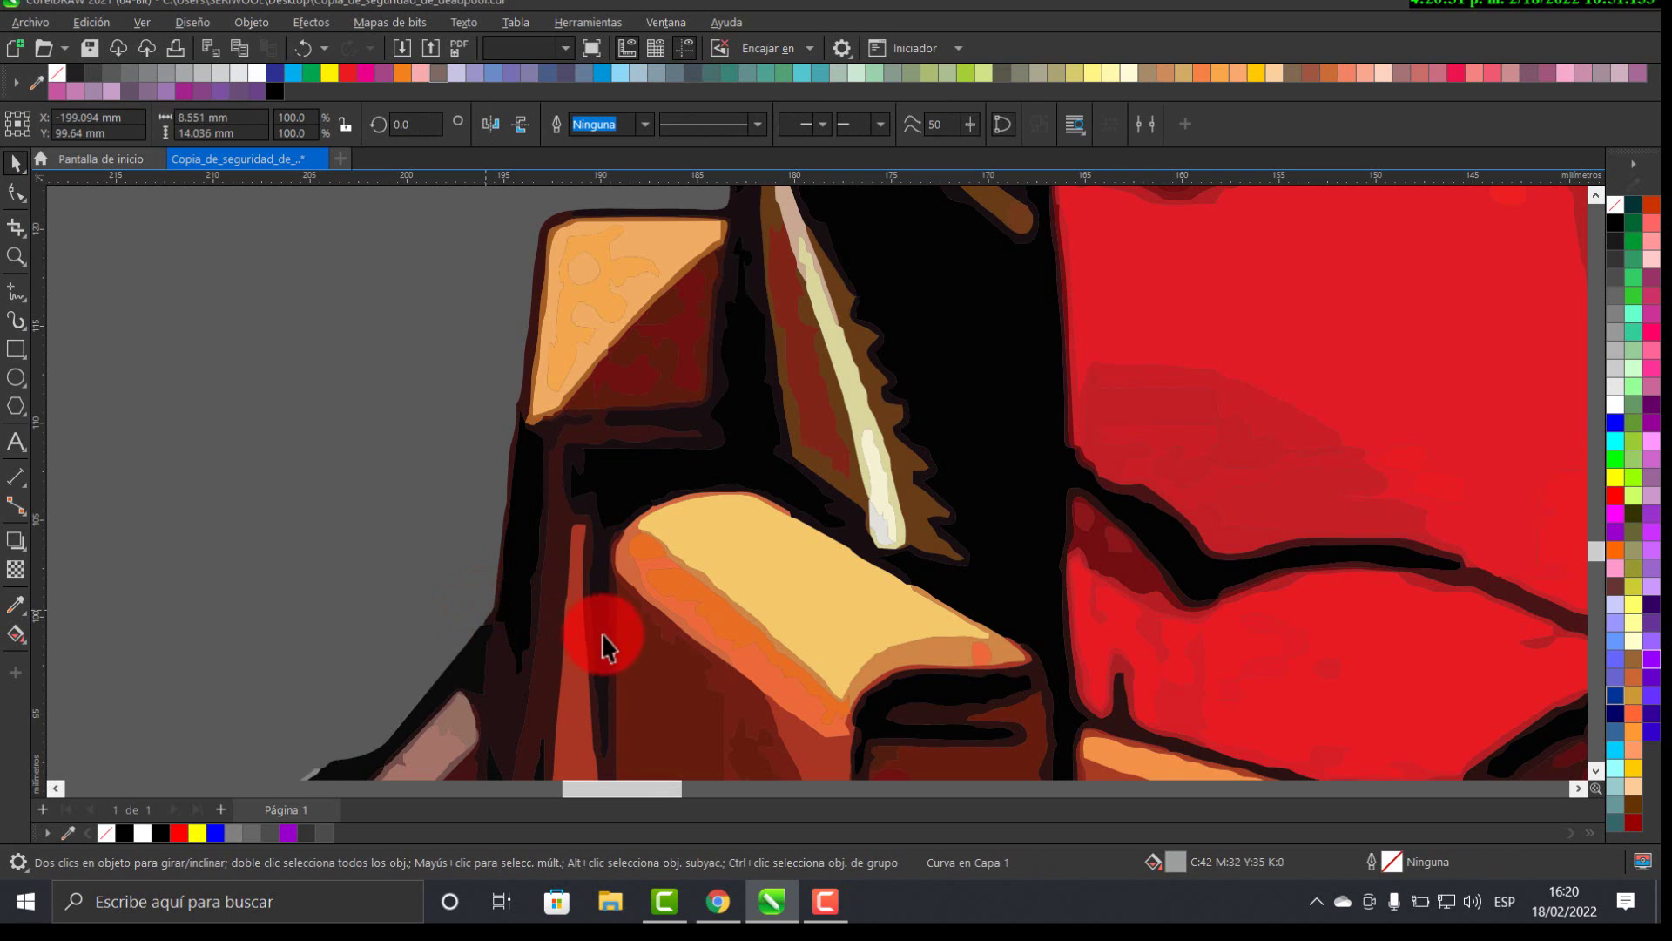
- Delete the grey slivers along the upper outer edge of the left holster
left_click_drag(609, 639, 746, 194)
left_click(455, 461)
key("space")
scroll(434, 340, "up", 2)
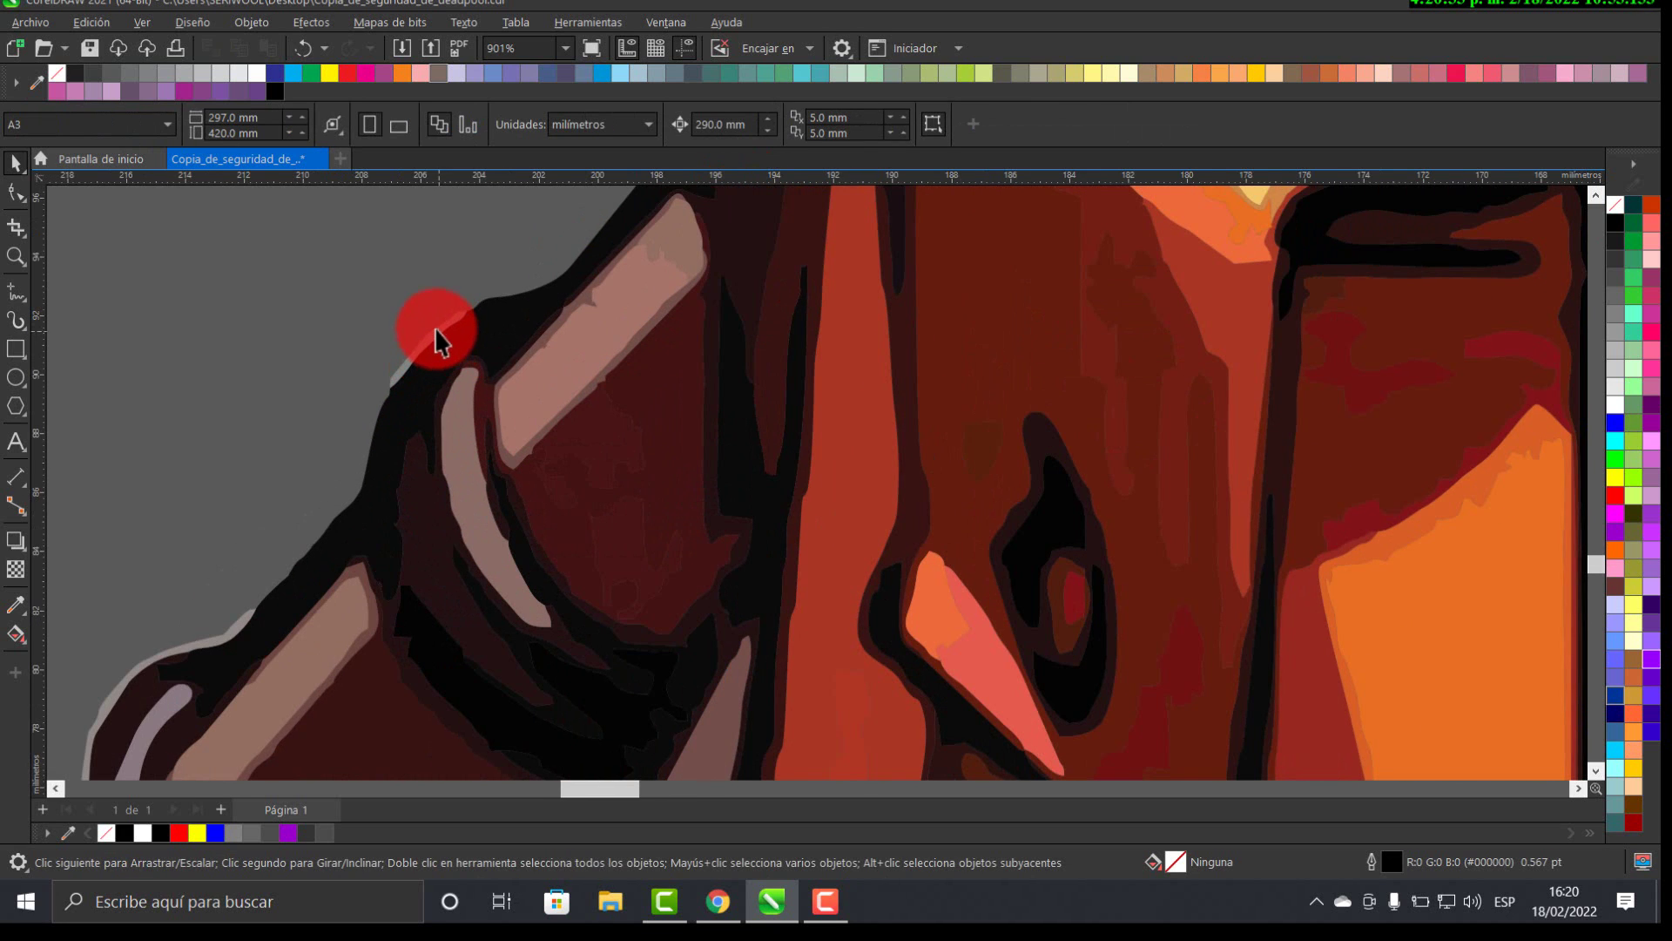
left_click_drag(440, 335, 237, 618)
key("space")
- Delete the white patches and grey edge beneath the rounded middle part of the left holster
left_click_drag(441, 608, 609, 224)
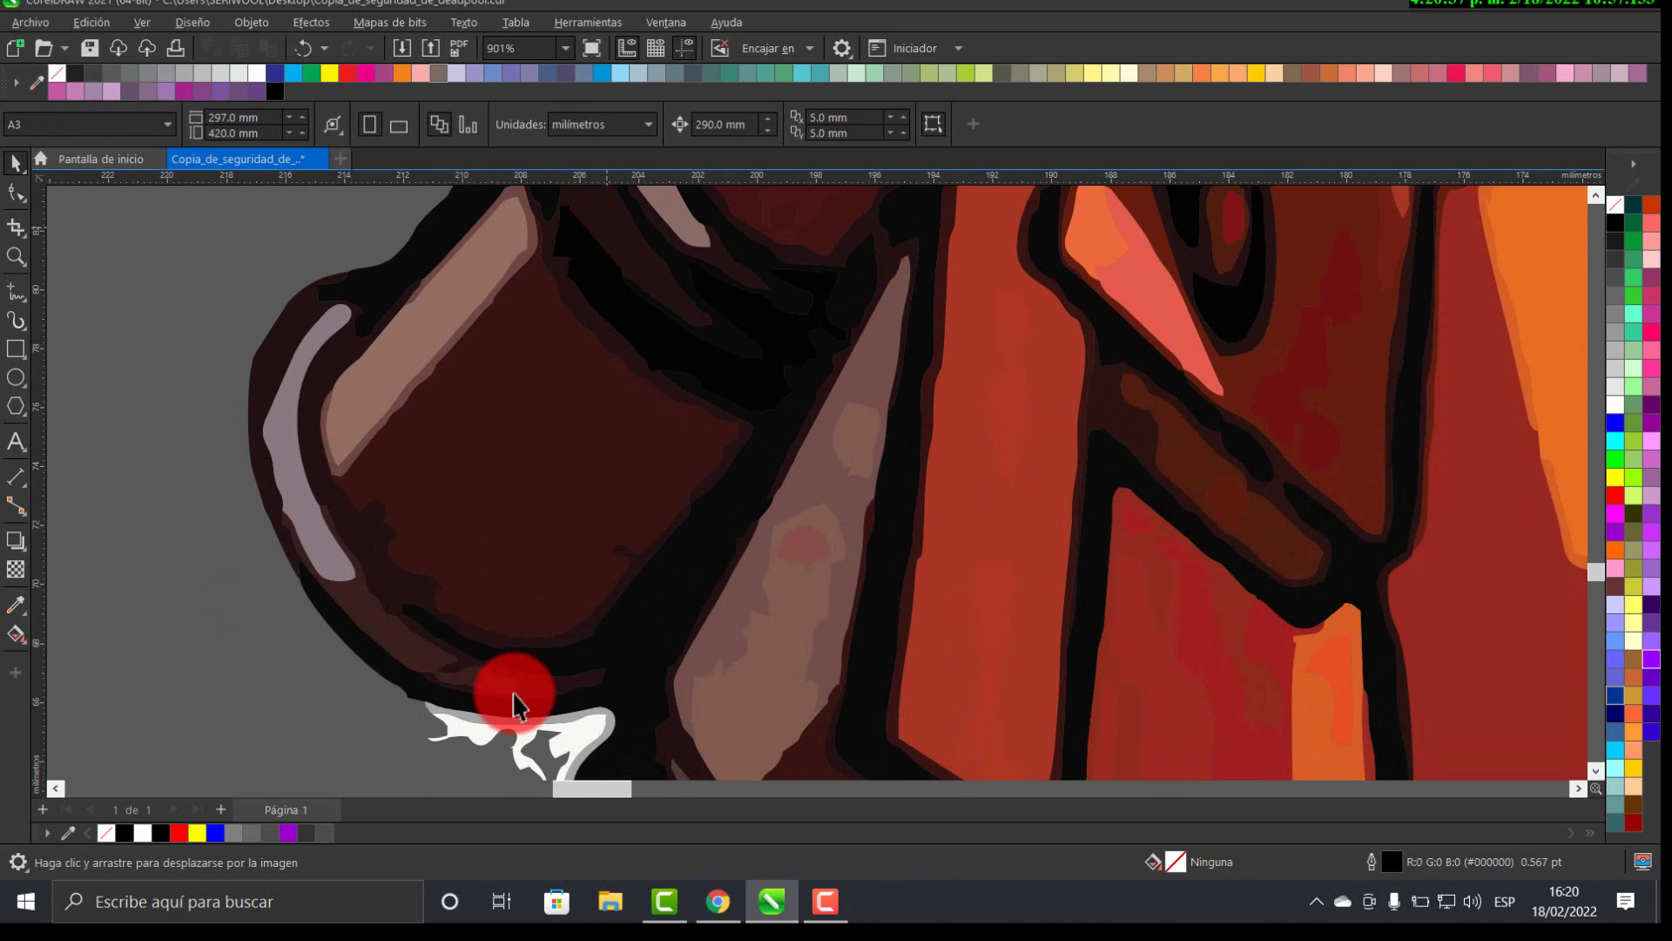
left_click(577, 741)
key("Delete")
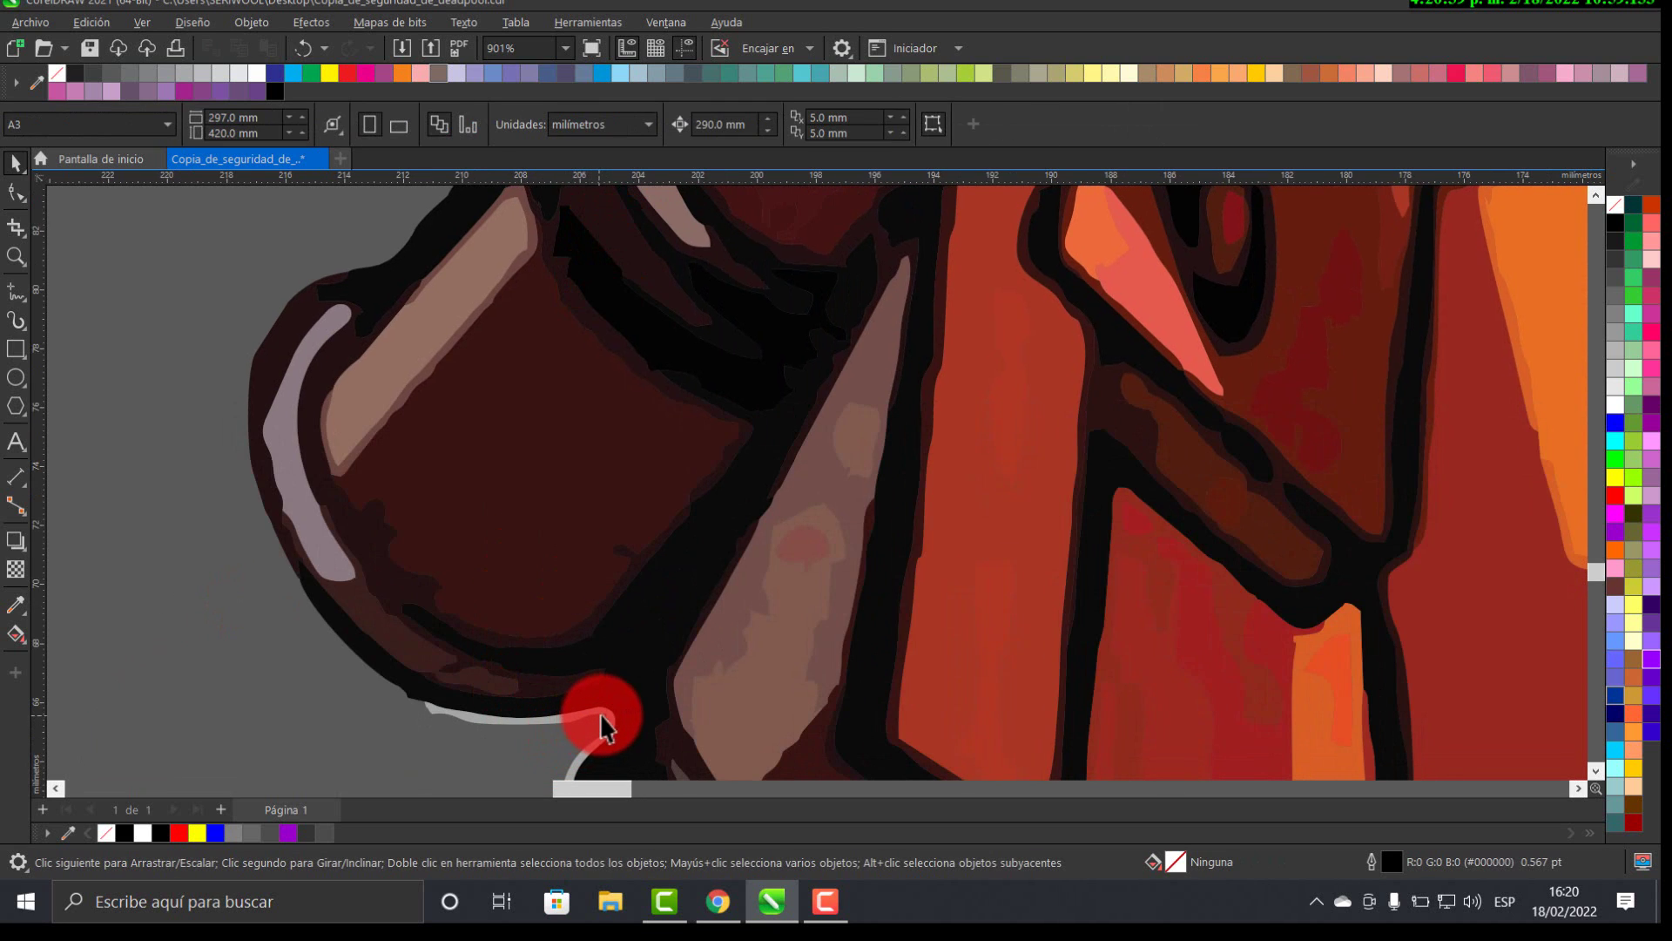
left_click(604, 714)
left_click_drag(604, 714, 604, 714)
key("space")
- Delete the white fragments and grey outline around the holster's rounded lower end and in the gap beside the leg
left_click_drag(717, 683, 720, 269)
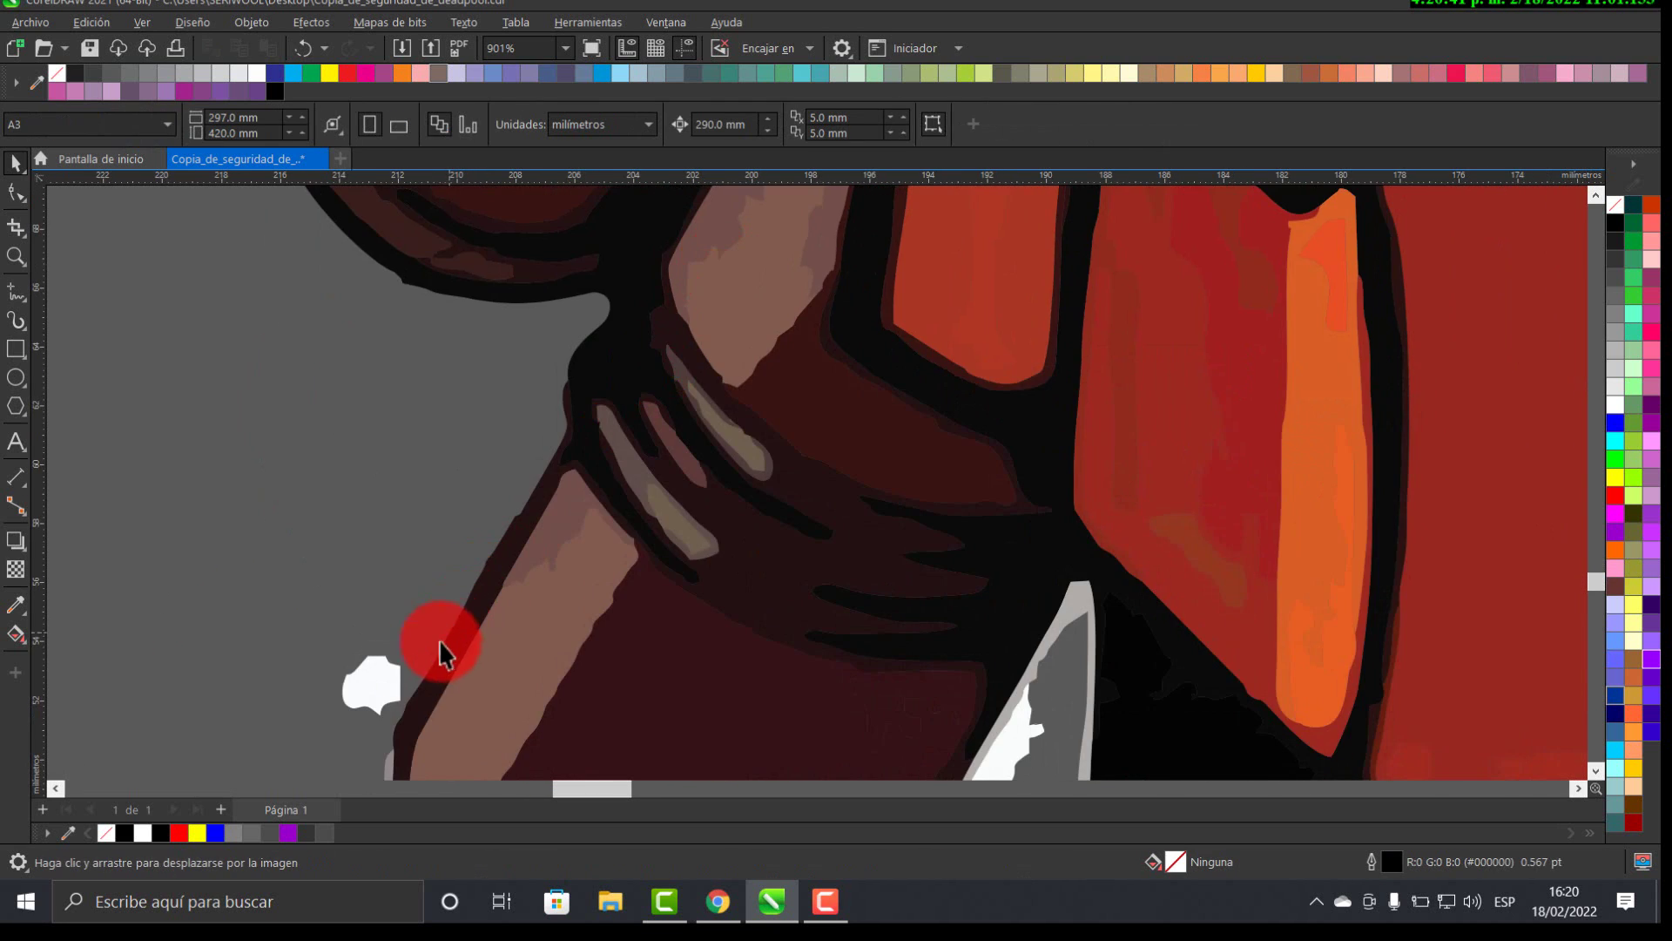
left_click_drag(688, 660, 720, 288)
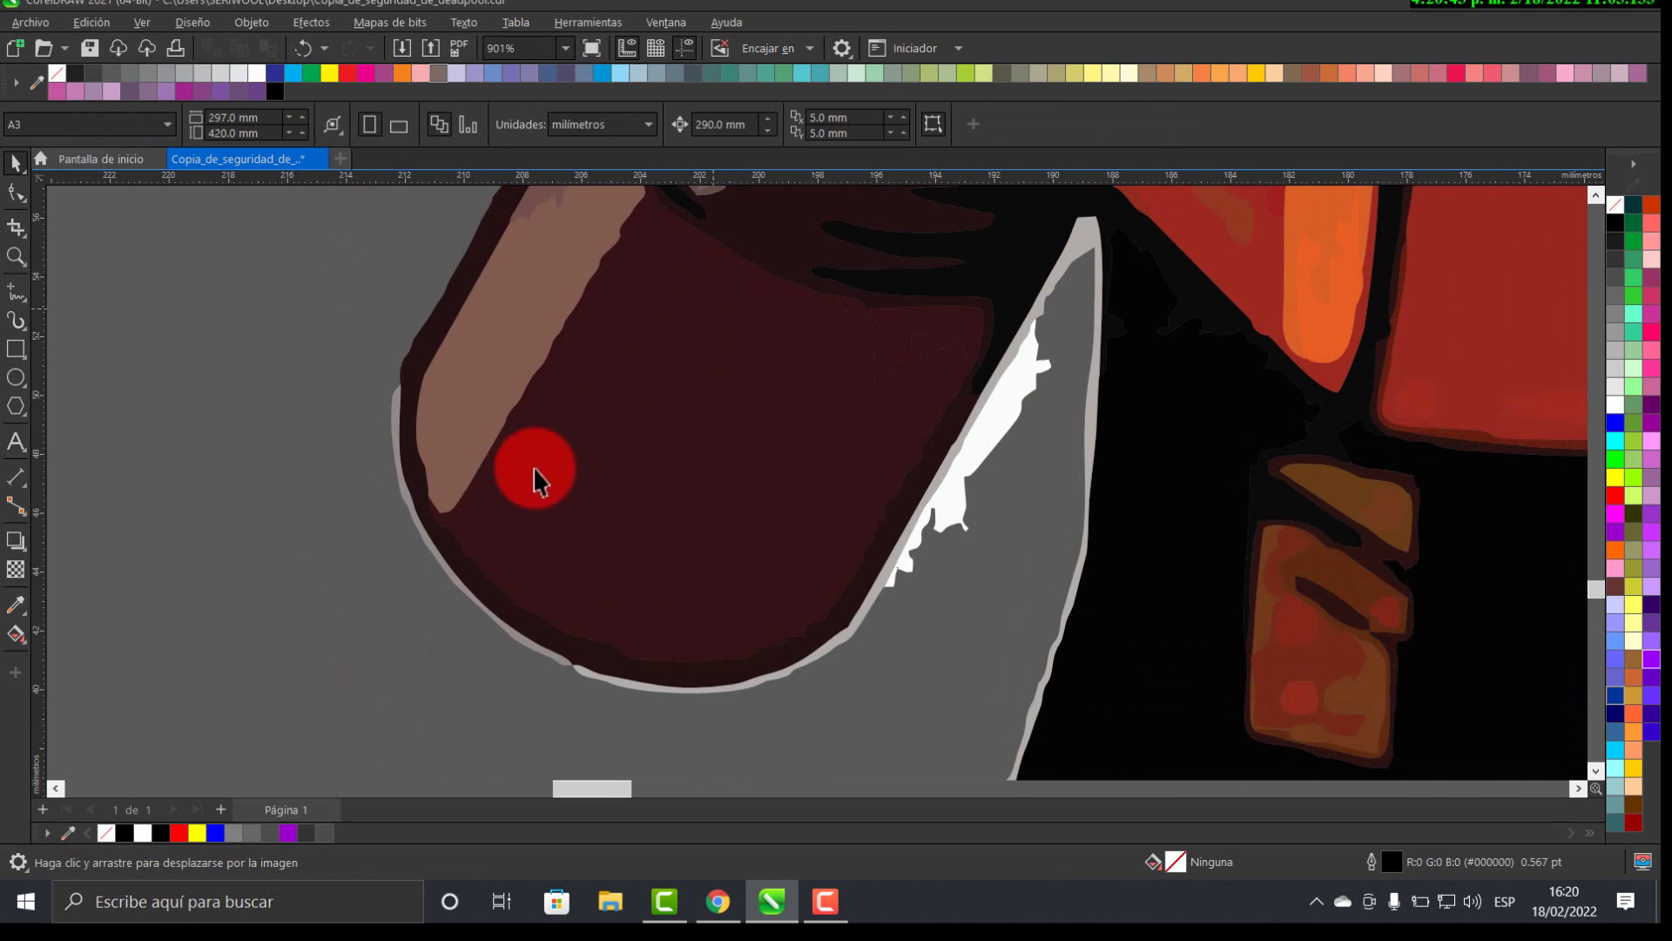
left_click(946, 503)
key("Delete")
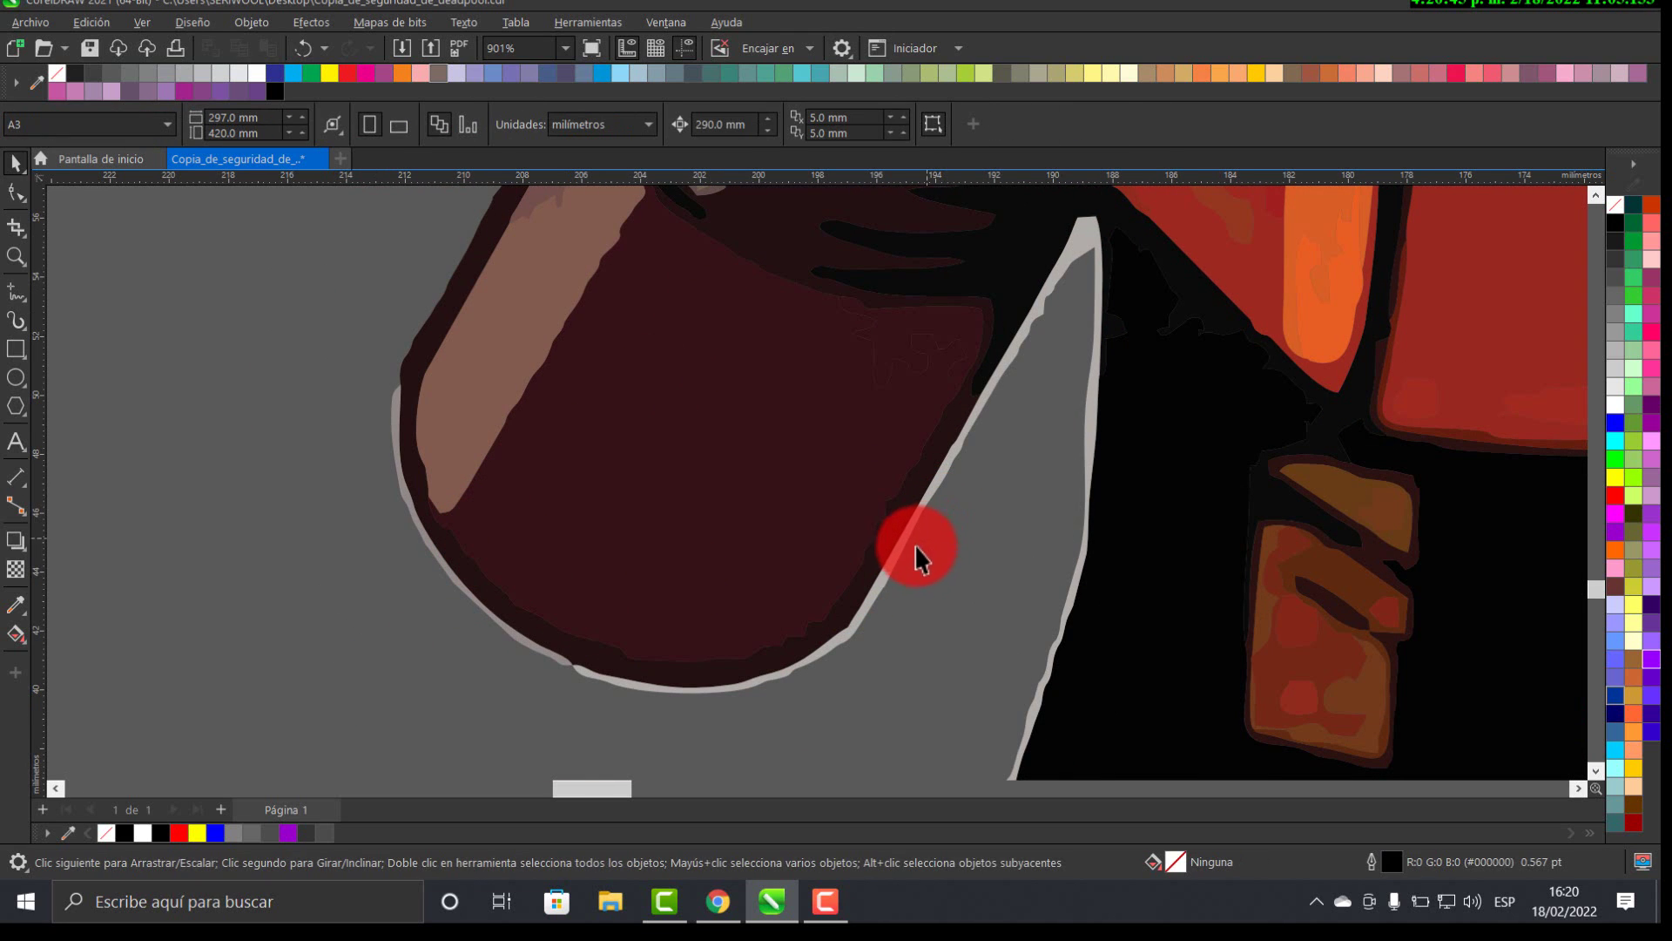
left_click(899, 553)
key("Delete")
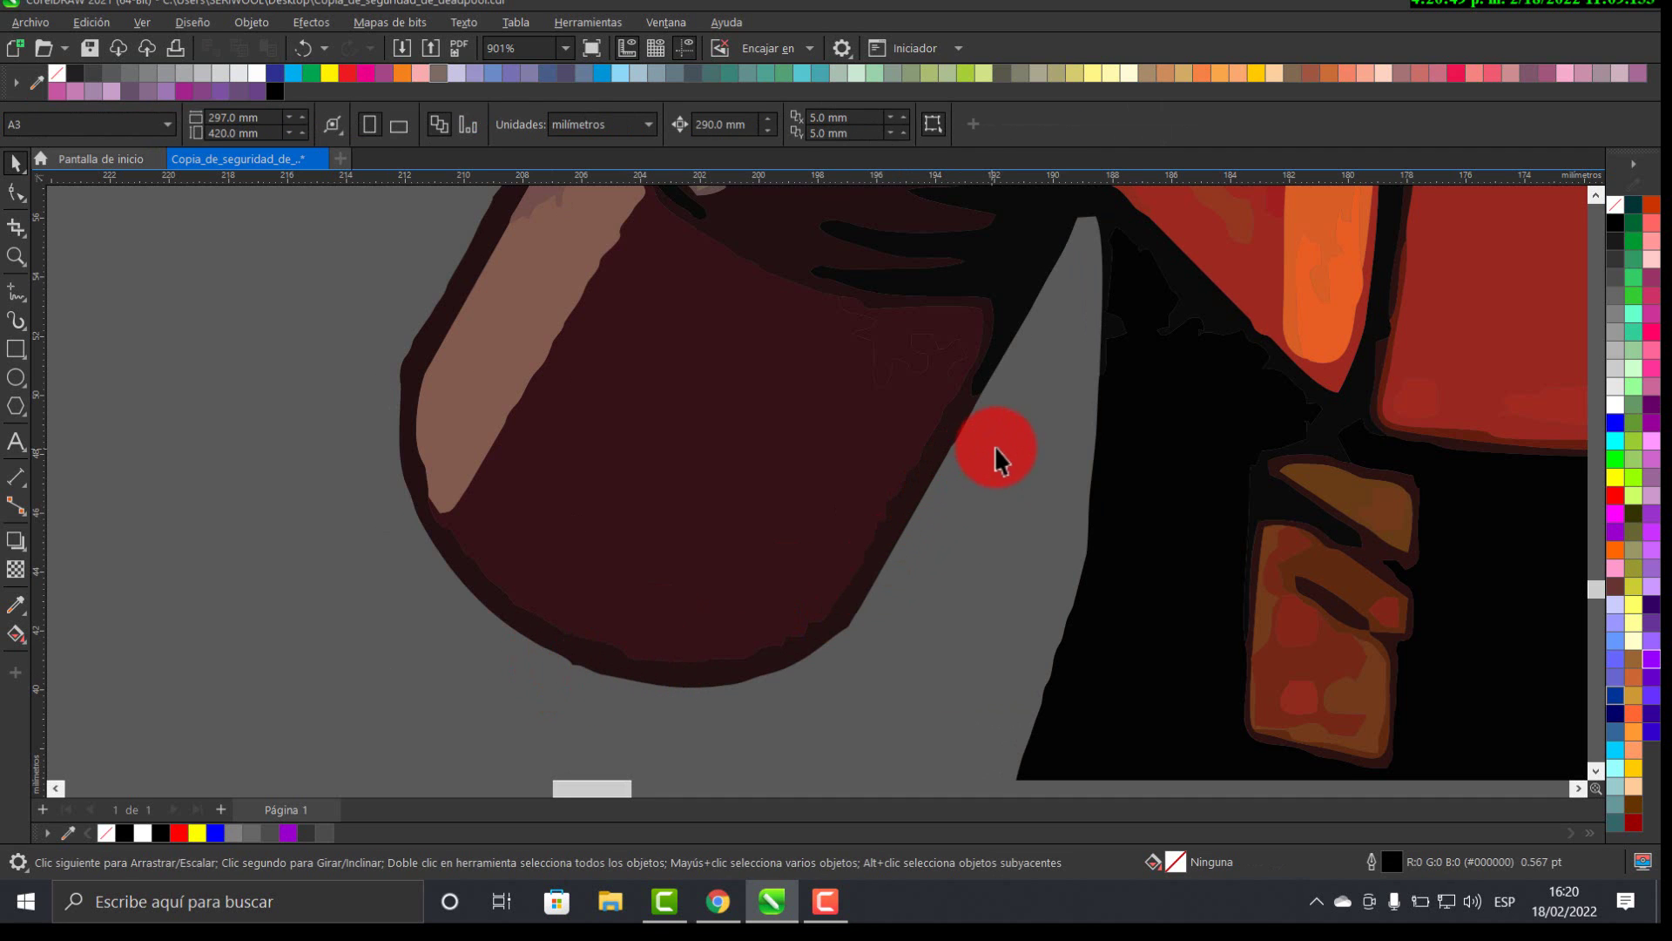
- Delete the white fragments beside the right hip pouch and the pale fringe under the adjoining holster
scroll(995, 446, "down", 2)
scroll(992, 461, "down", 1)
left_click_drag(933, 514, 236, 571)
scroll(1090, 513, "down", 2)
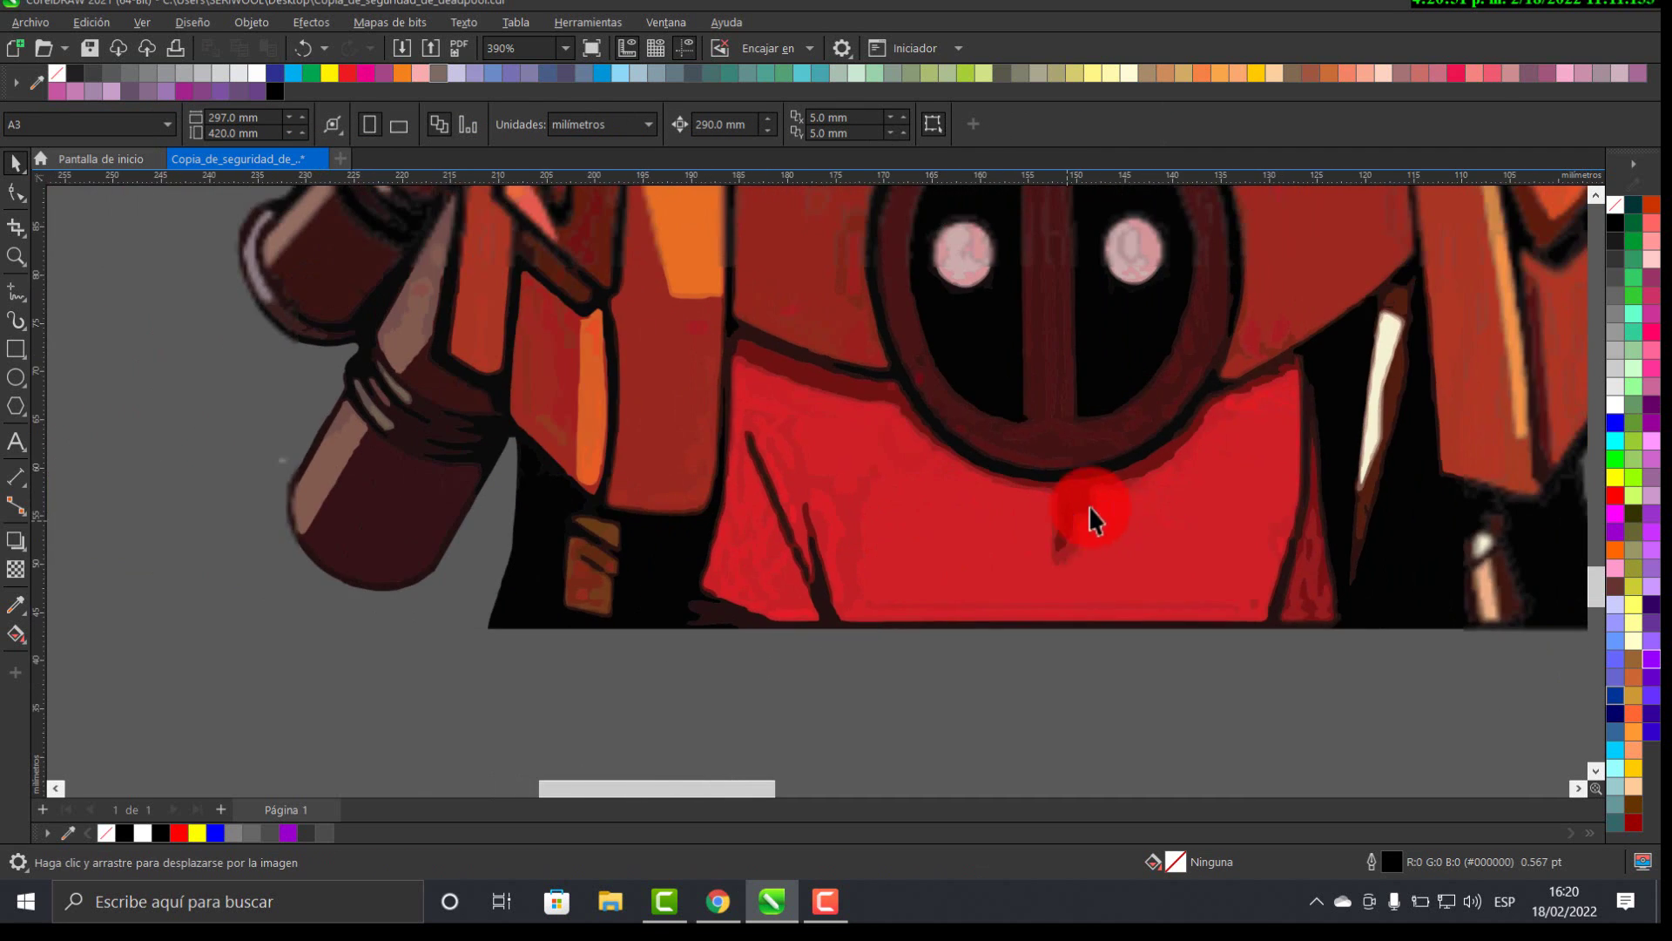
left_click_drag(1302, 501, 858, 568)
scroll(1121, 520, "up", 3)
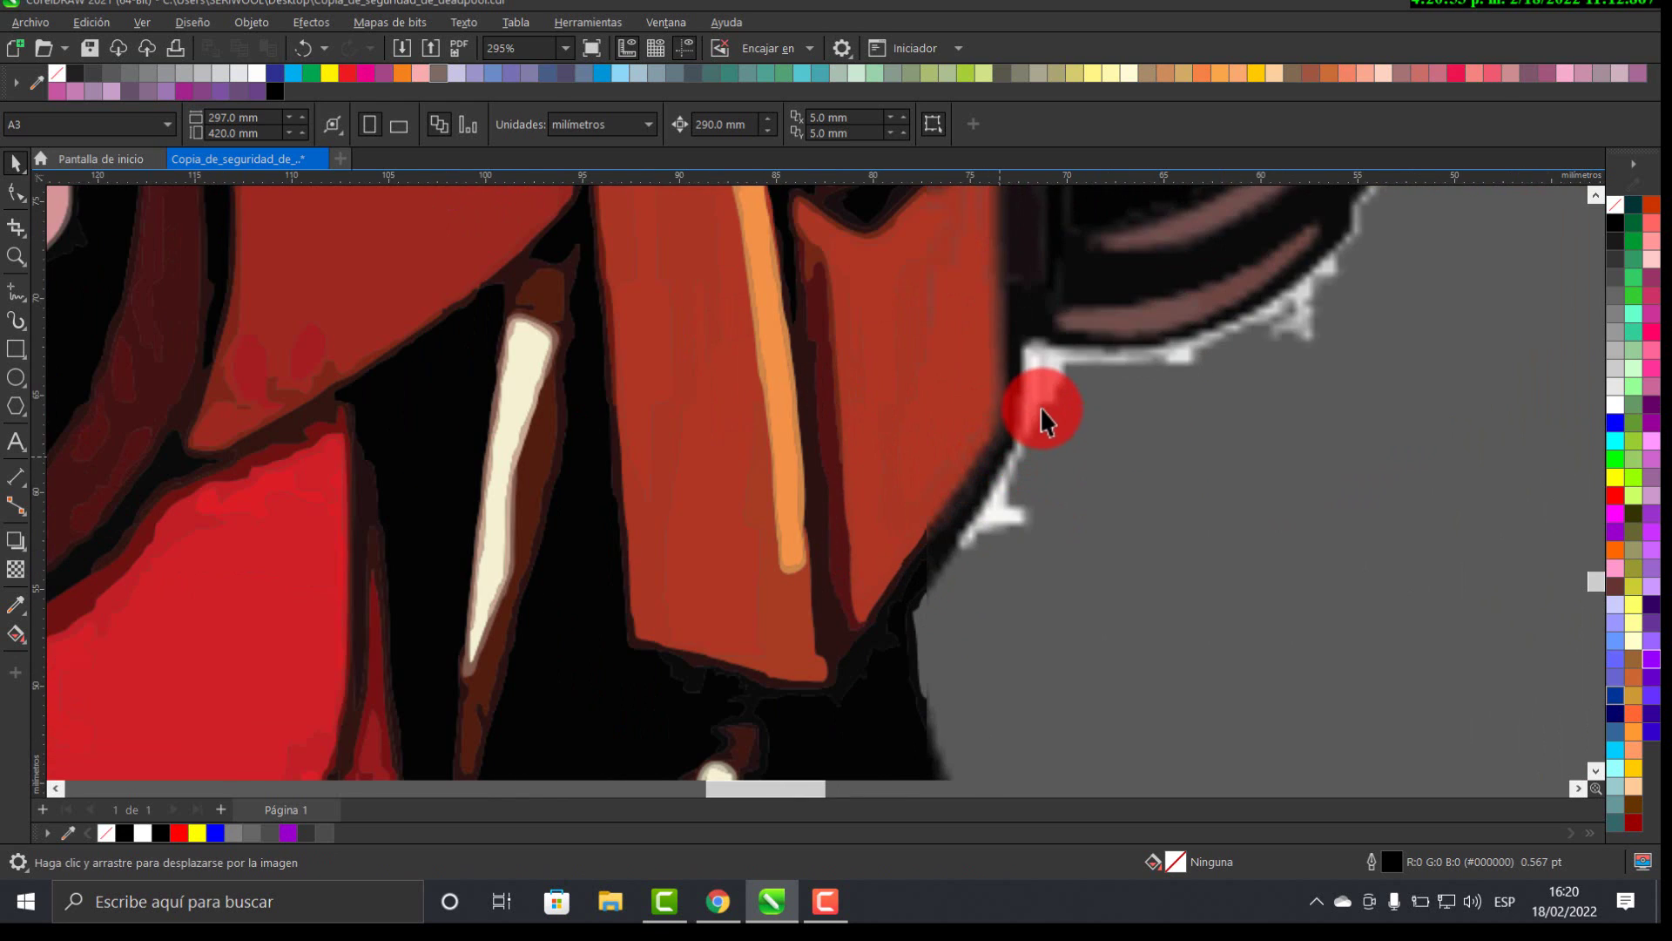
left_click(1038, 384)
key("Delete")
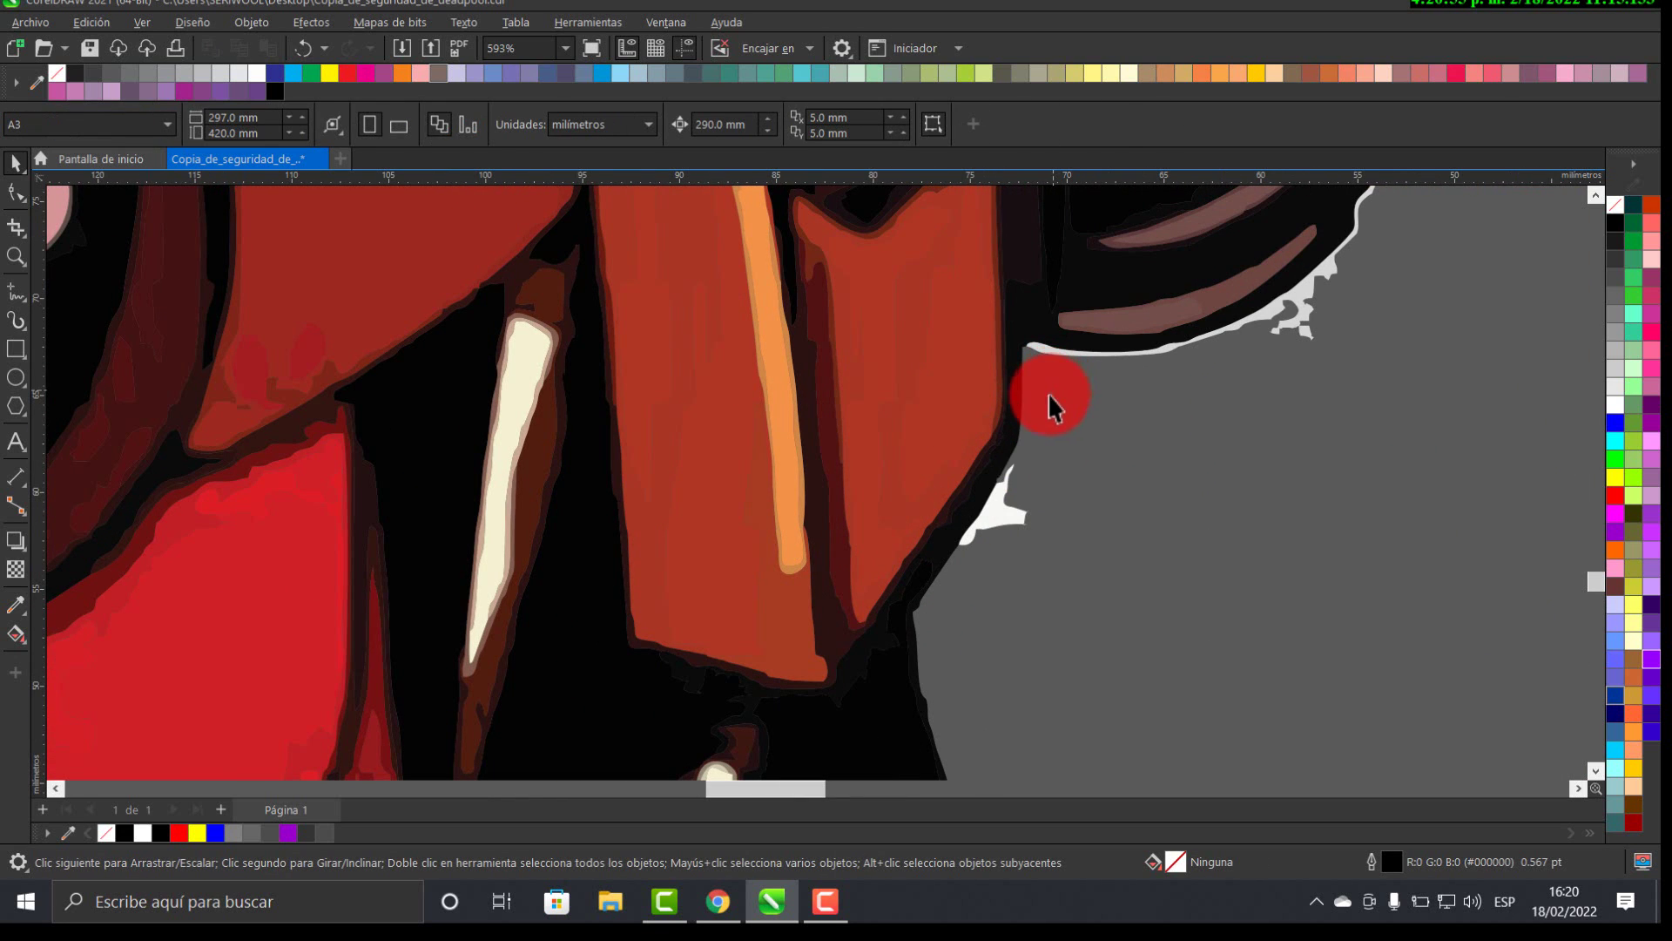
left_click(1014, 514)
key("Delete")
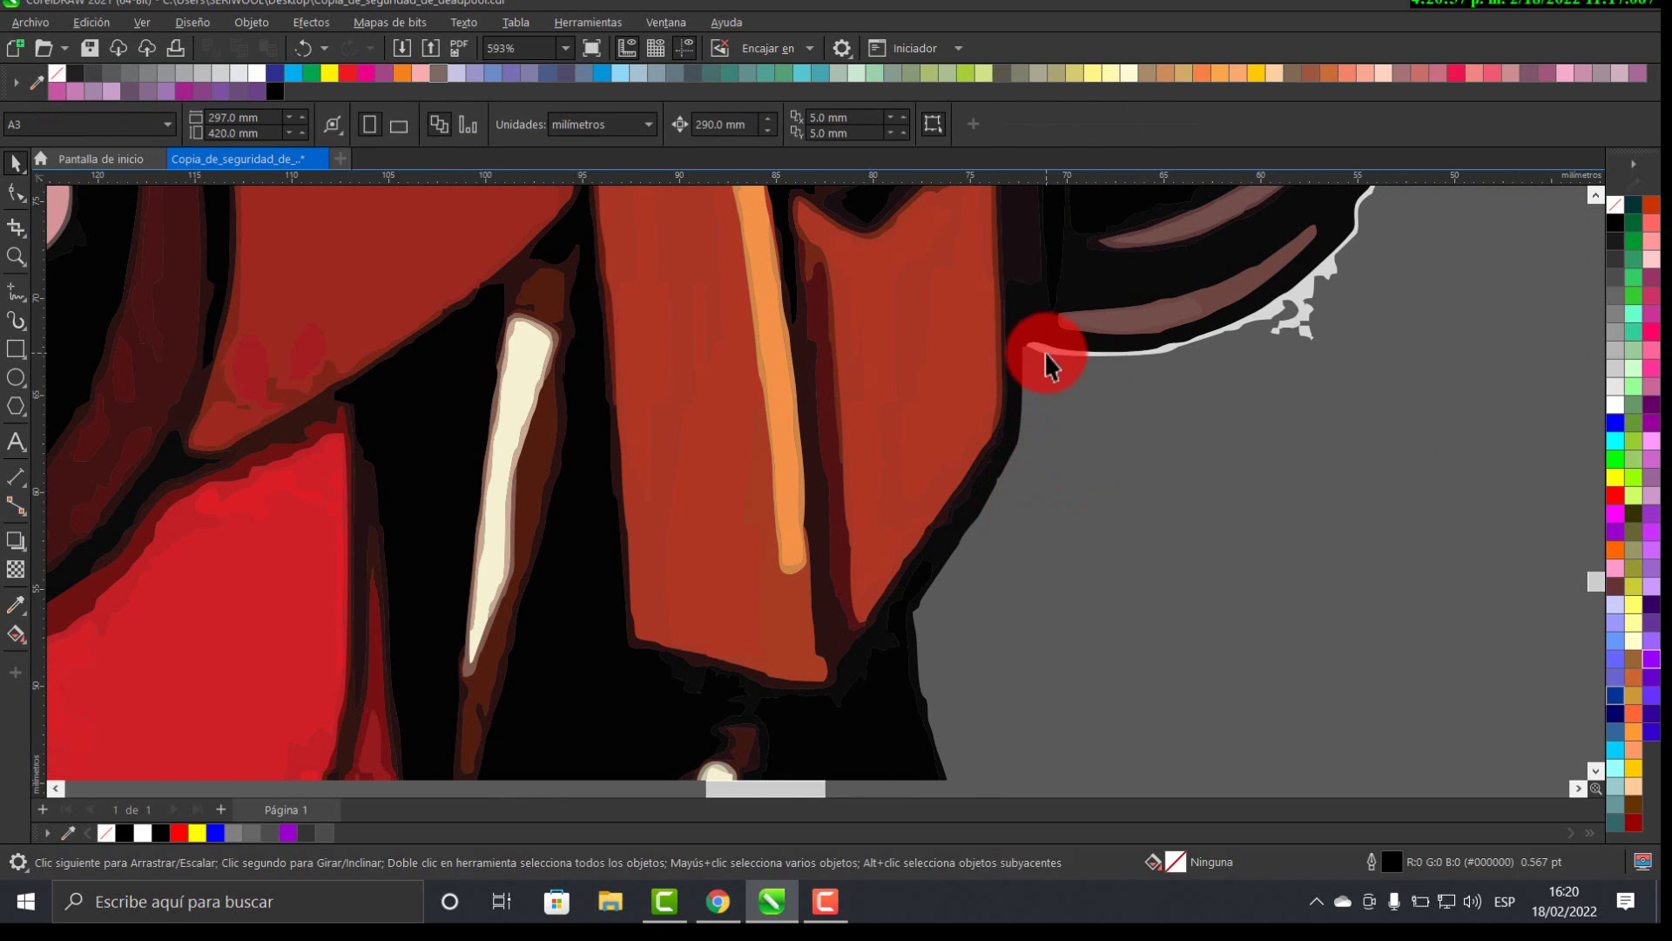
left_click(1049, 350)
key("Delete")
- Delete the white fringe over the top of the right holster
left_click_drag(1218, 378, 923, 624)
scroll(1011, 441, "down", 2)
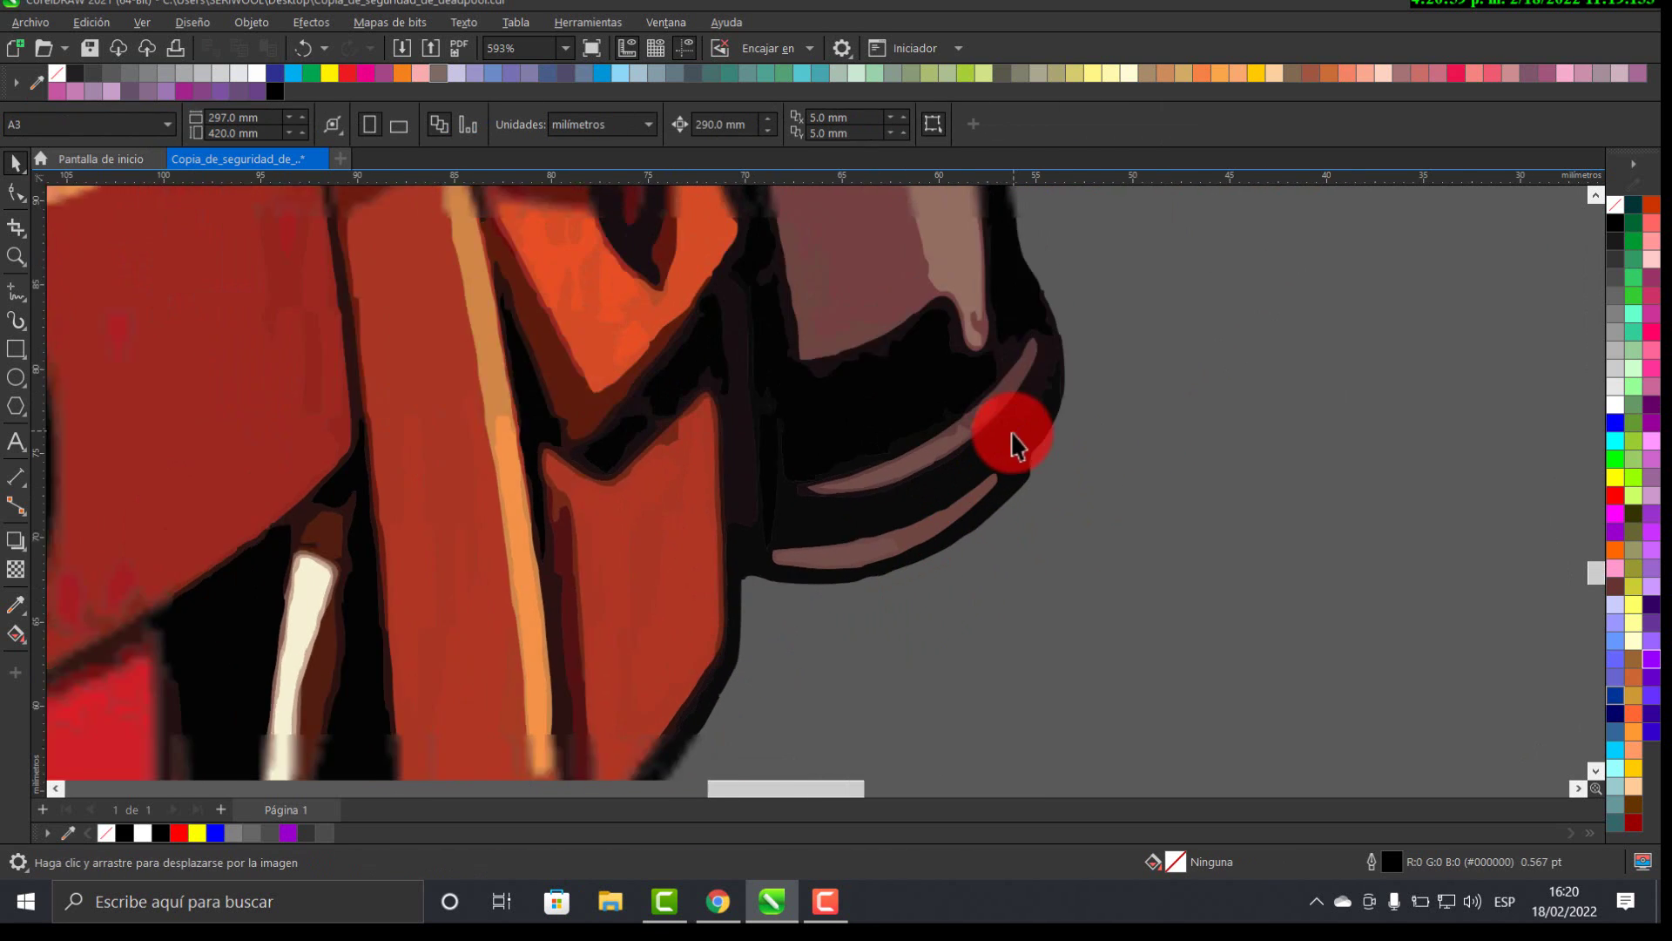
left_click_drag(1054, 380, 1010, 682)
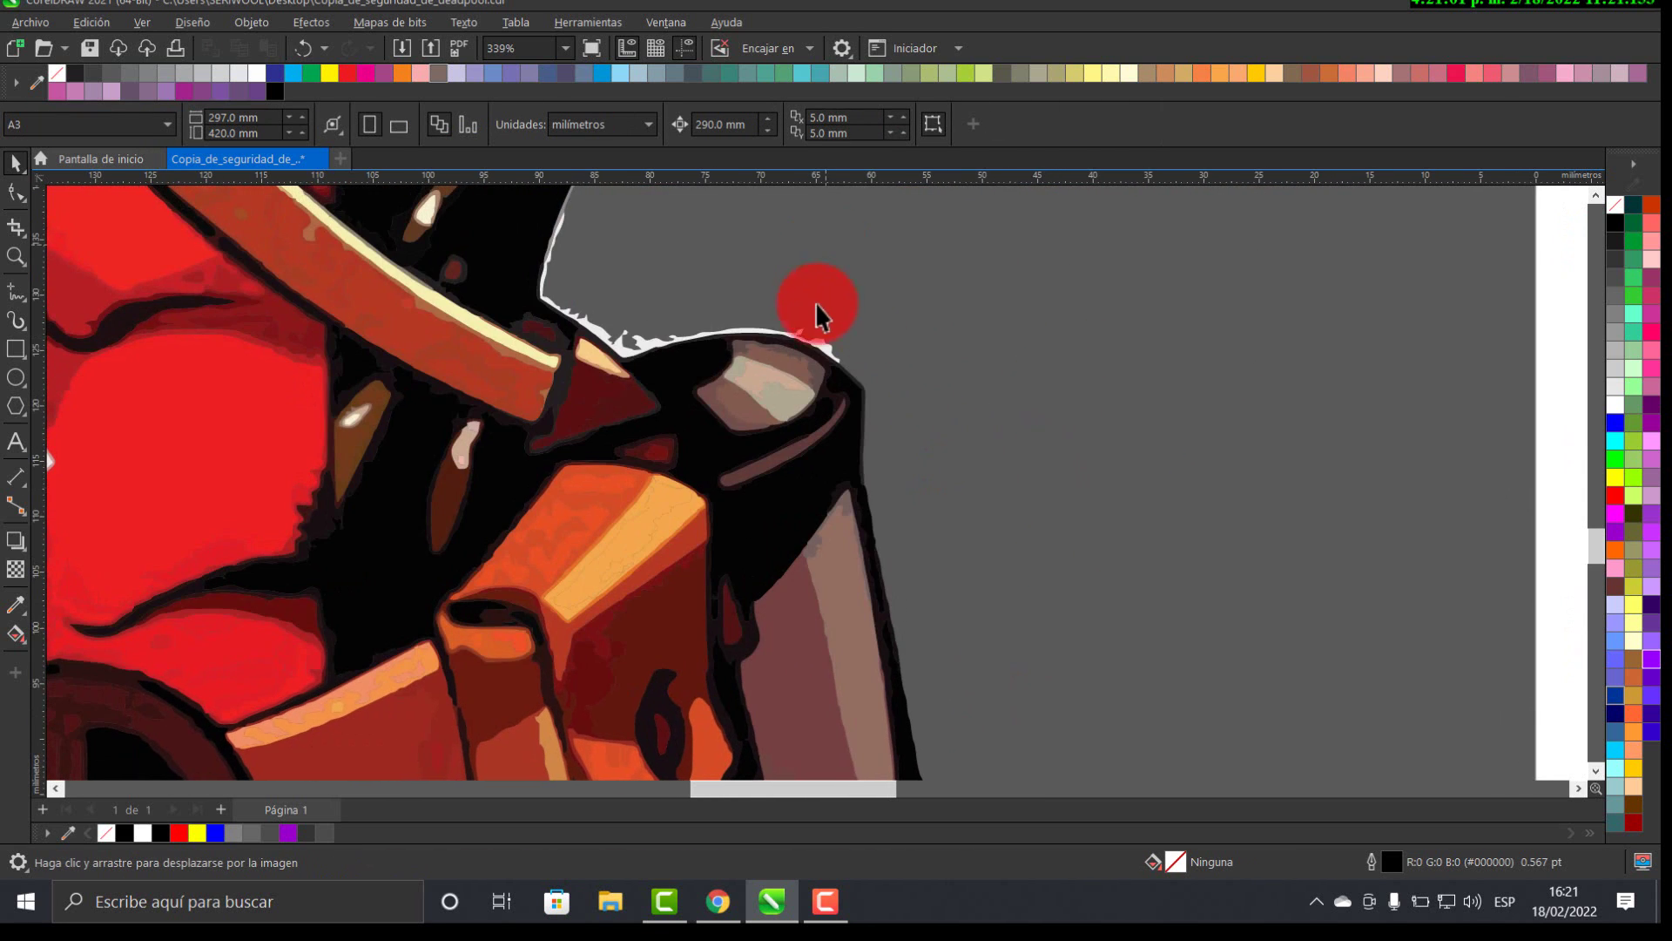
scroll(814, 298, "up", 2)
scroll(812, 296, "up", 2)
left_click(842, 464)
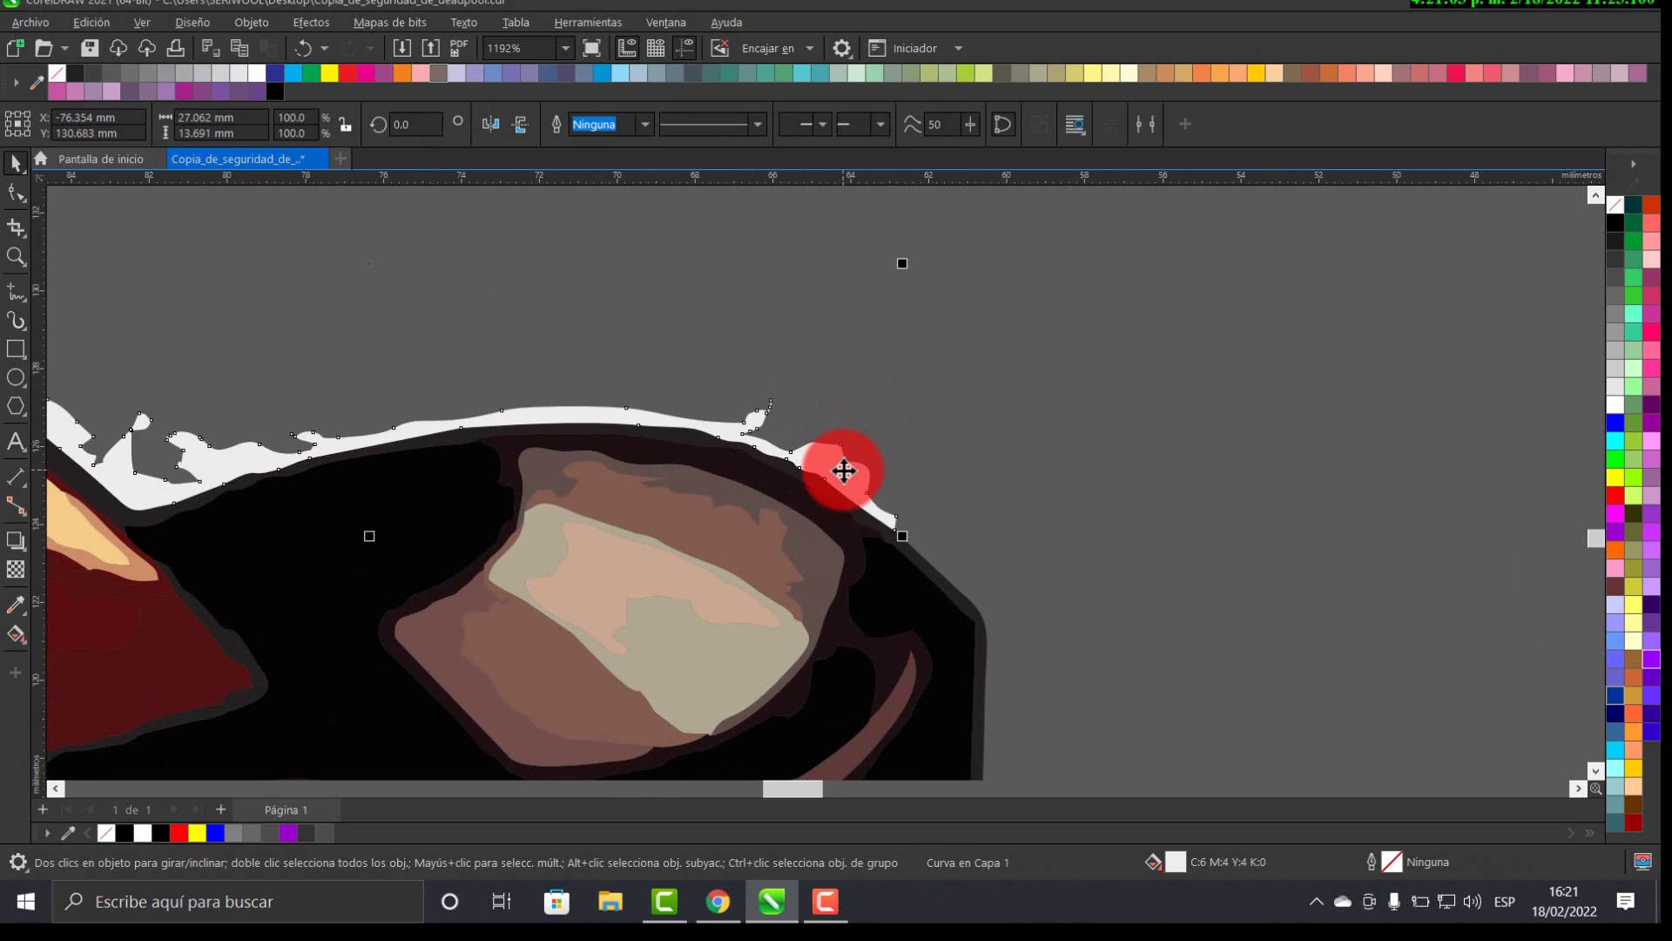
key("Delete")
- Delete the grey slivers along the right edge of the waist and where it meets the underside of the forearm
left_click_drag(497, 357, 1107, 432)
scroll(813, 383, "down", 2)
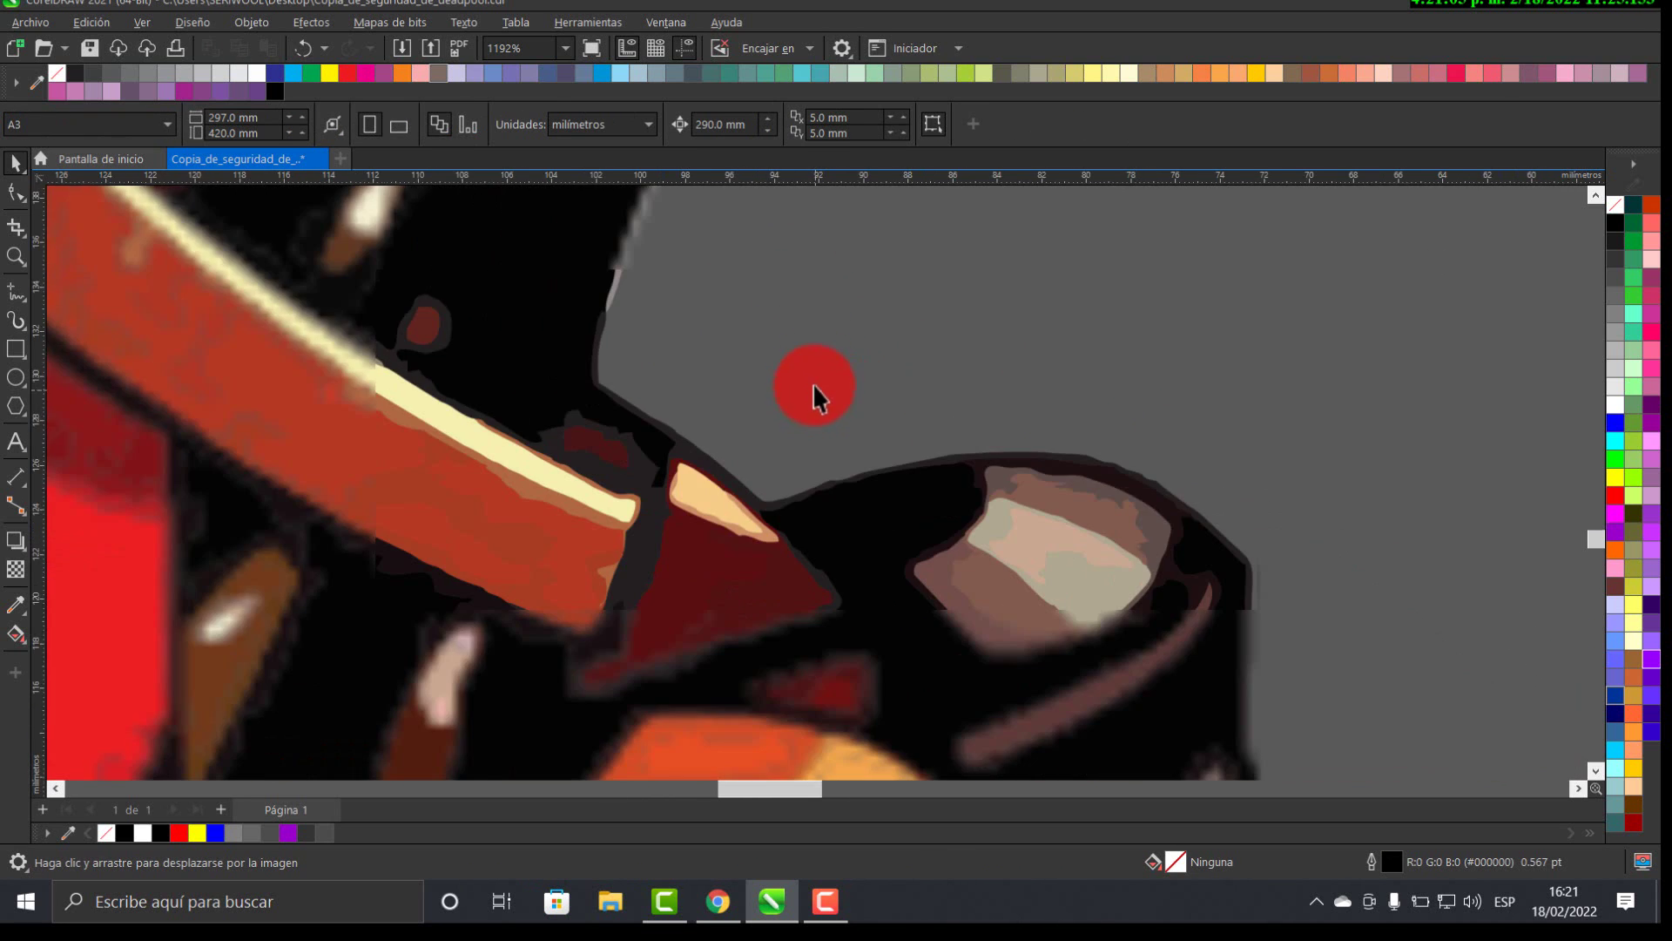
left_click_drag(812, 341, 835, 584)
scroll(730, 357, "down", 1)
scroll(640, 493, "up", 2)
left_click(640, 492)
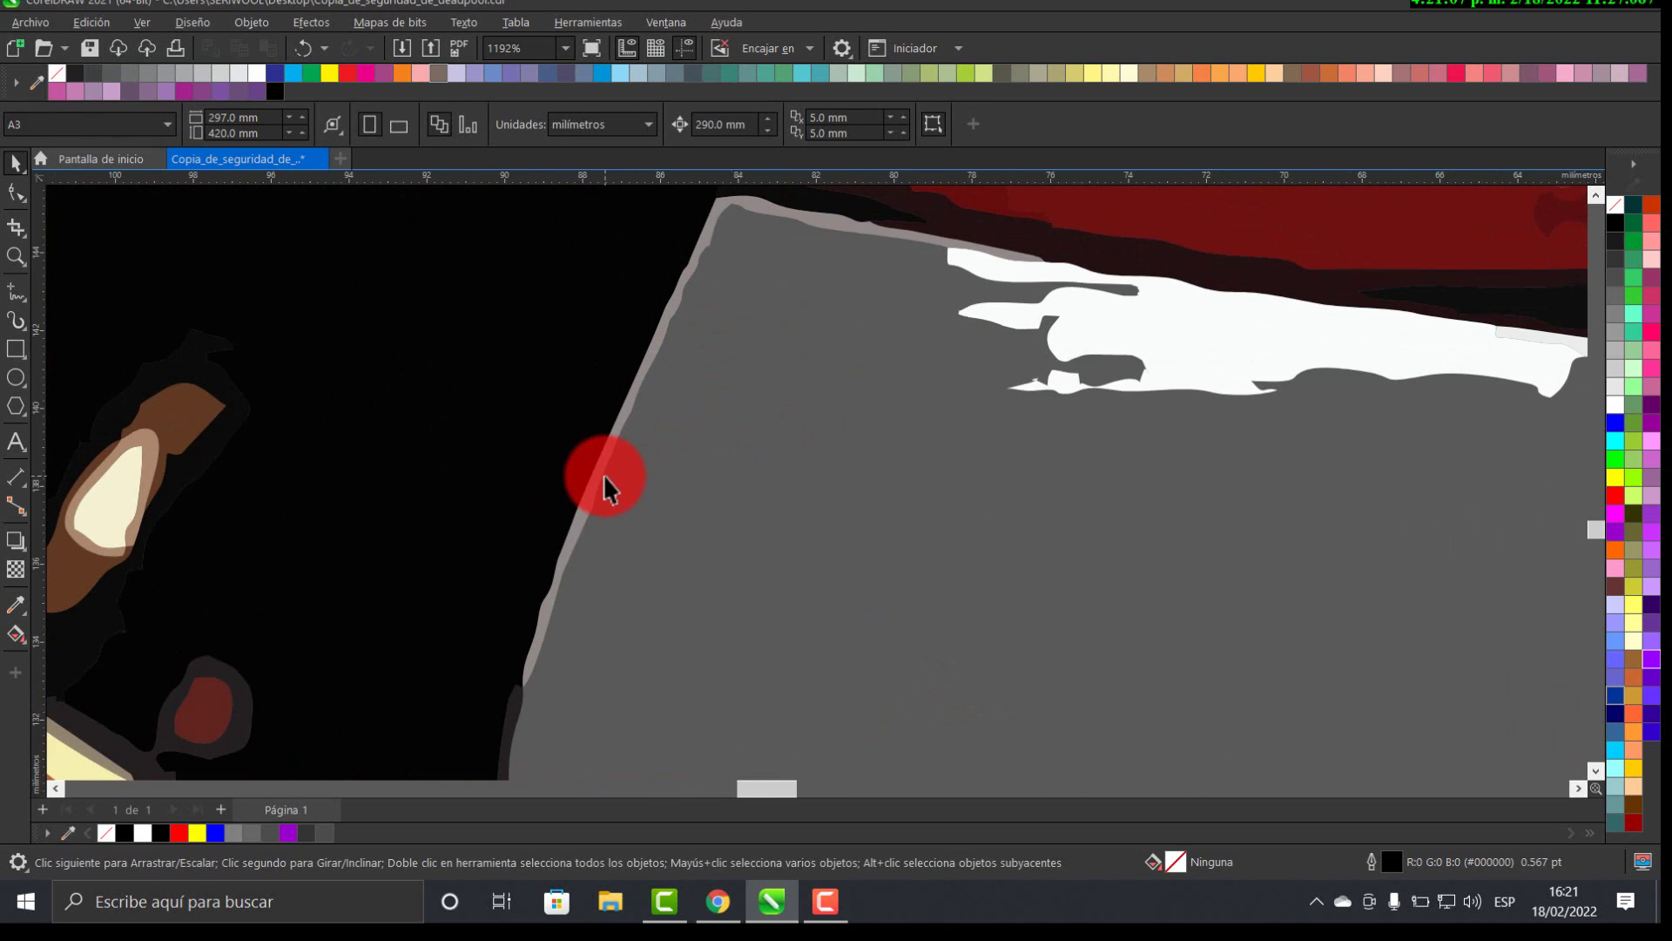
left_click(601, 483)
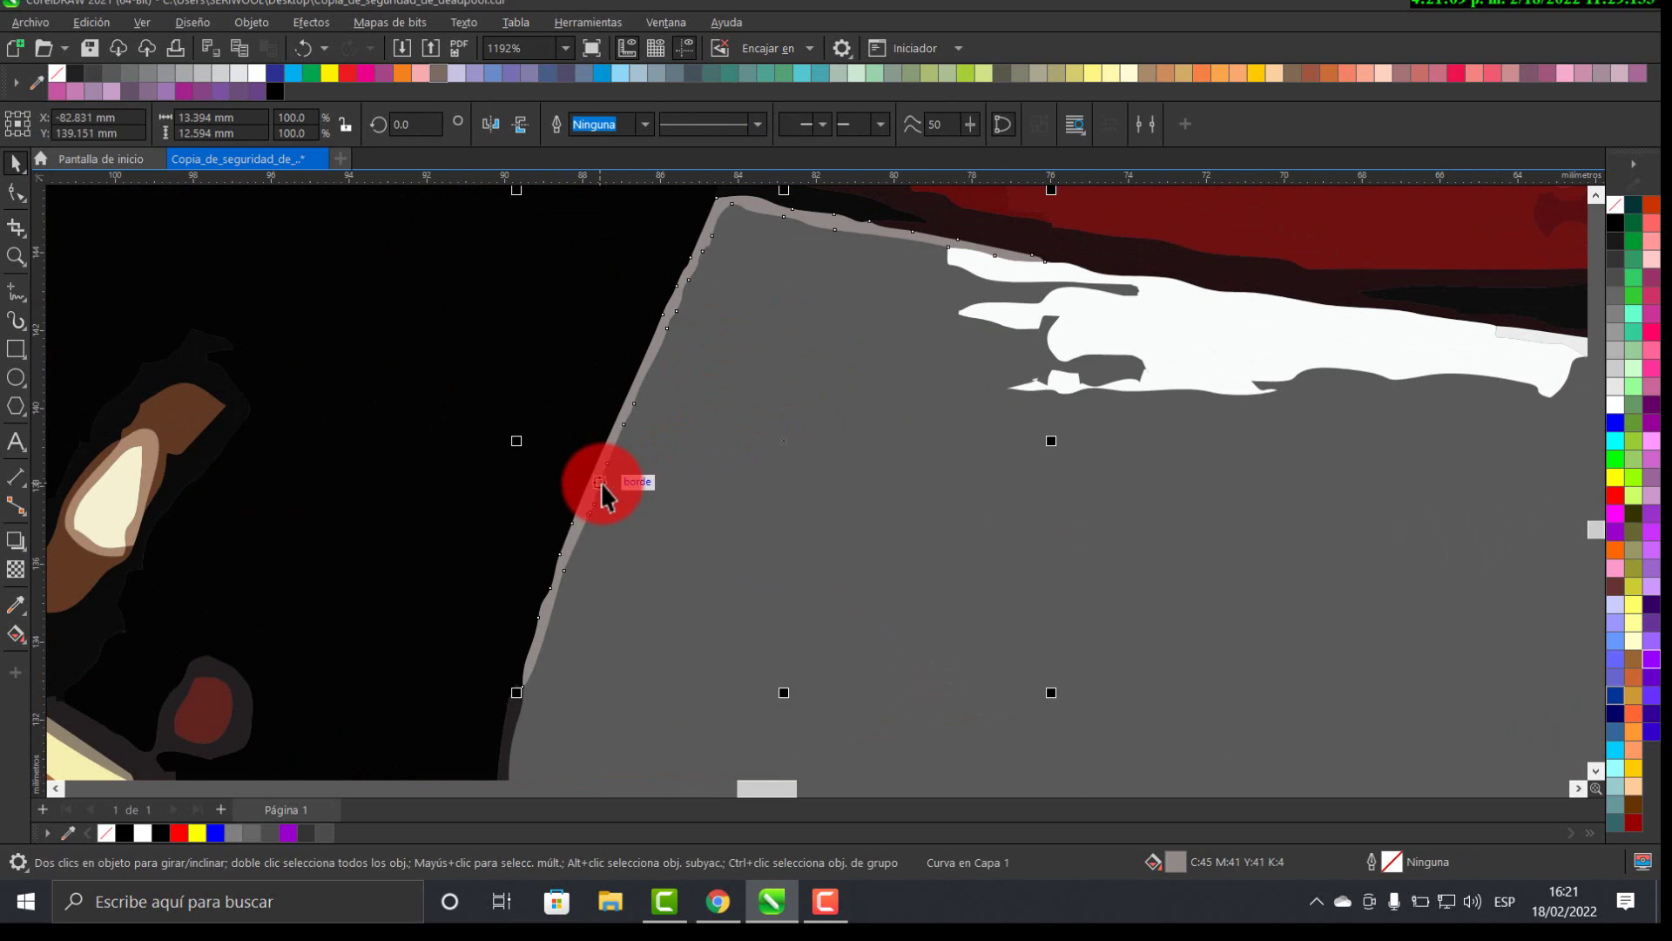
key("shift+Page_Down")
- Delete the large white patch and the small white strip beneath the right forearm
left_click(1127, 315)
key("shift+Page_Down")
left_click(1556, 358)
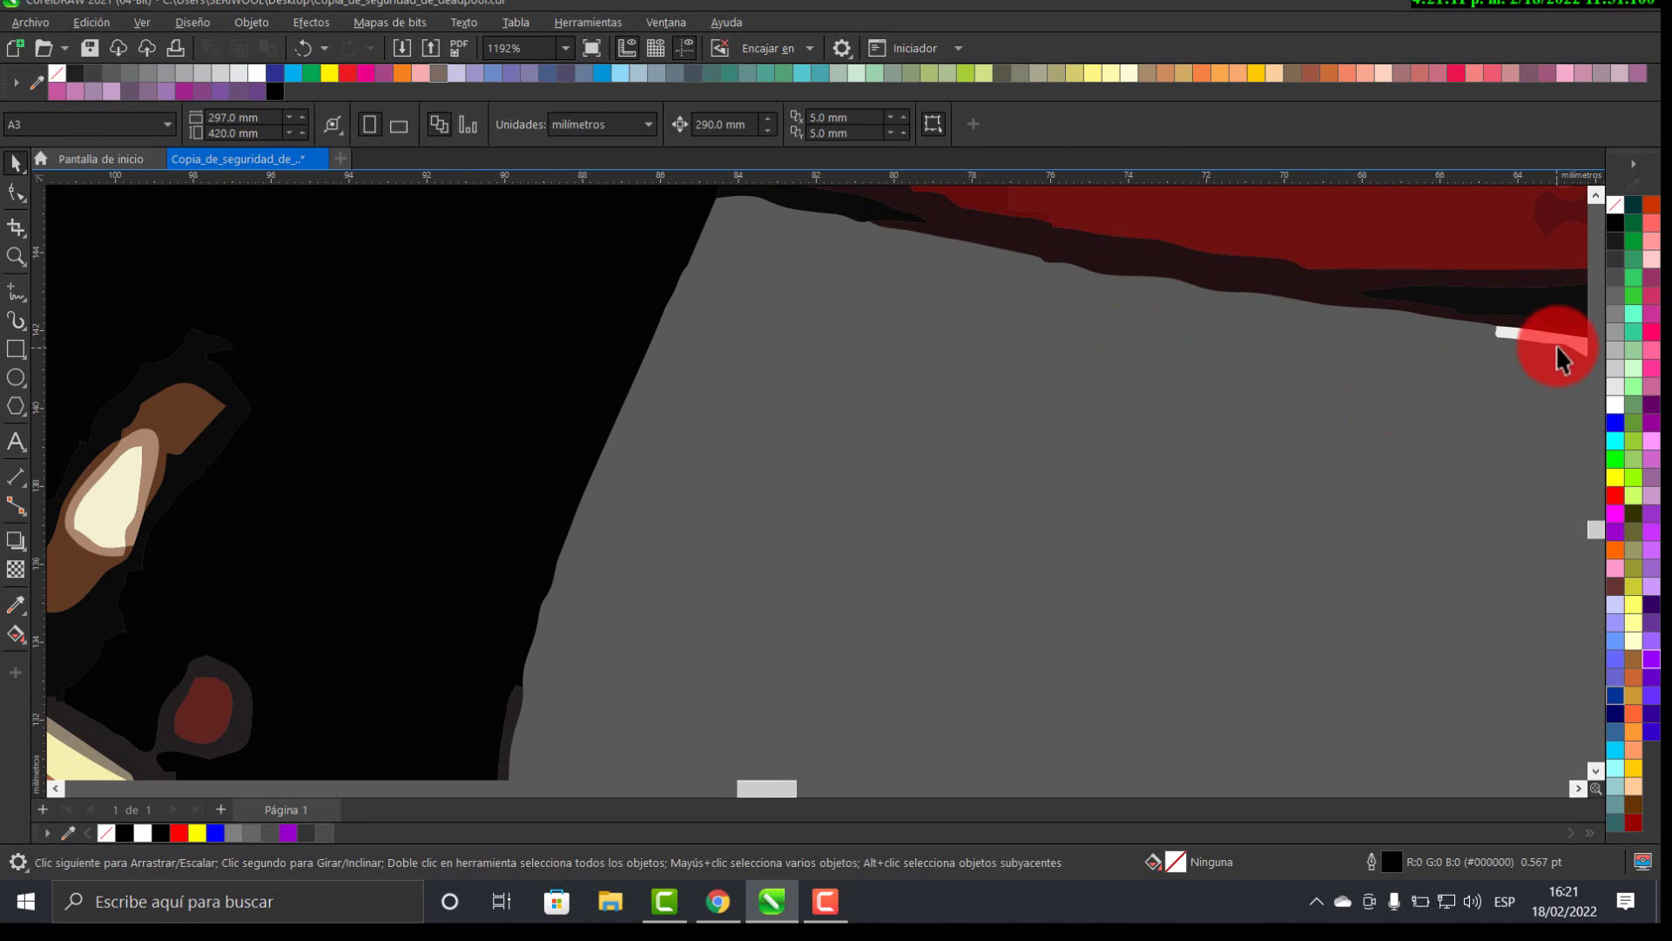
key("shift+Page_Down")
left_click(1453, 409)
- Delete the white background piece along the outer edge of the right arm above the elbow
left_click_drag(1230, 475, 873, 625)
scroll(863, 609, "down", 2)
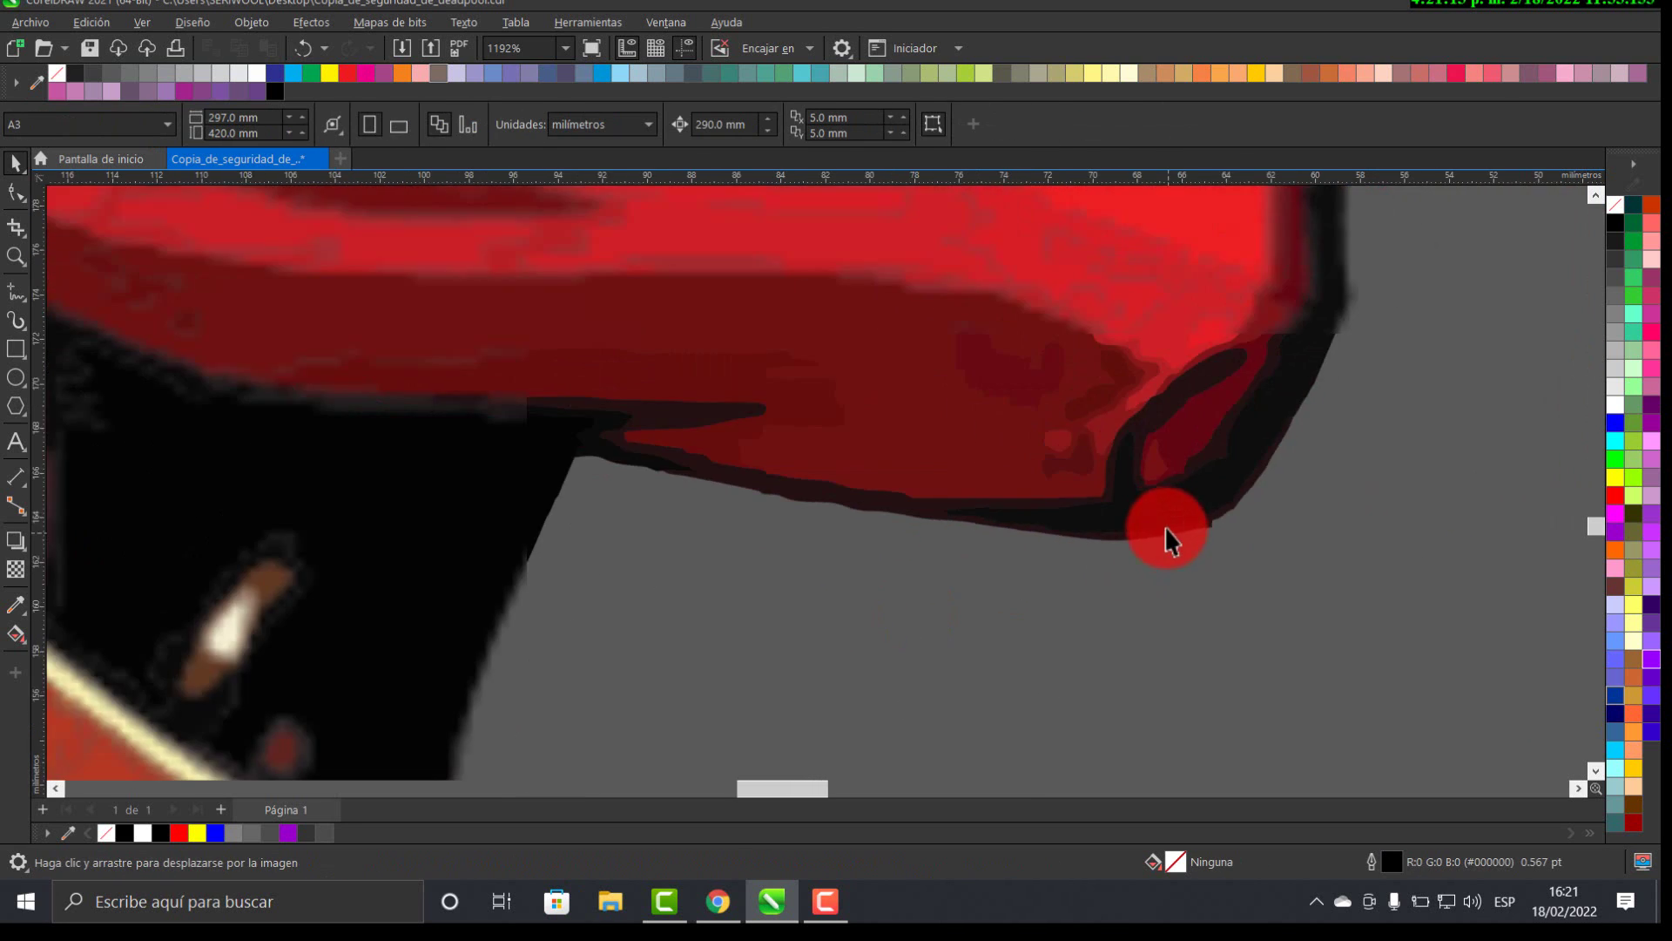
scroll(1193, 514, "down", 1)
left_click_drag(1324, 378, 1061, 729)
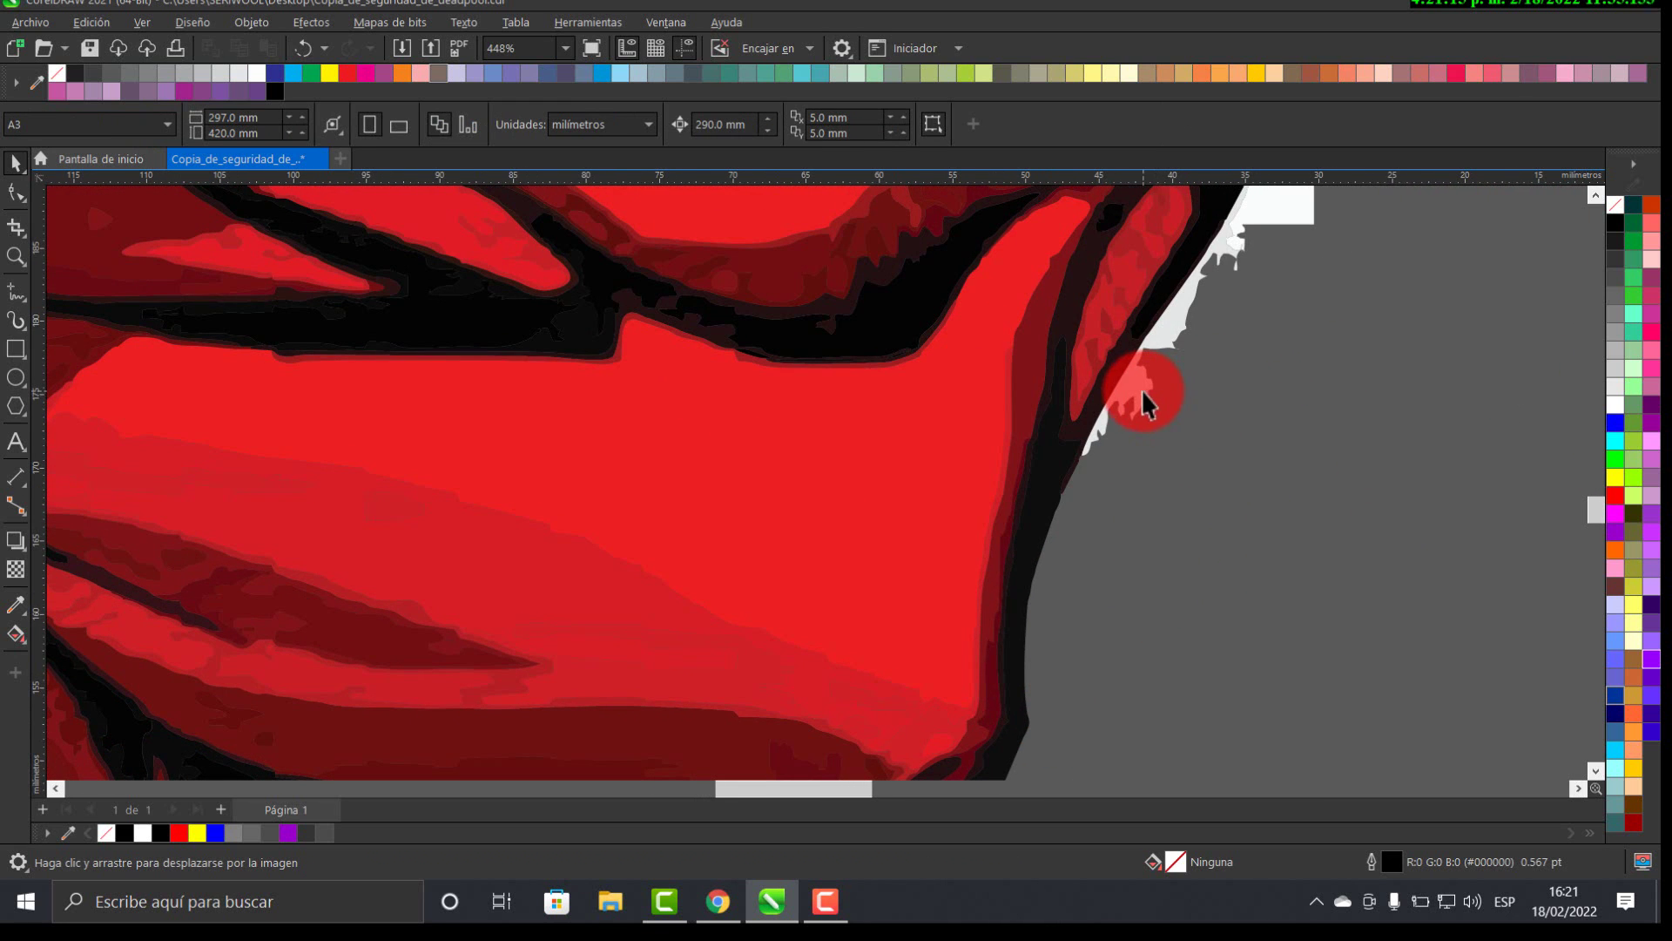
left_click_drag(1266, 387, 945, 676)
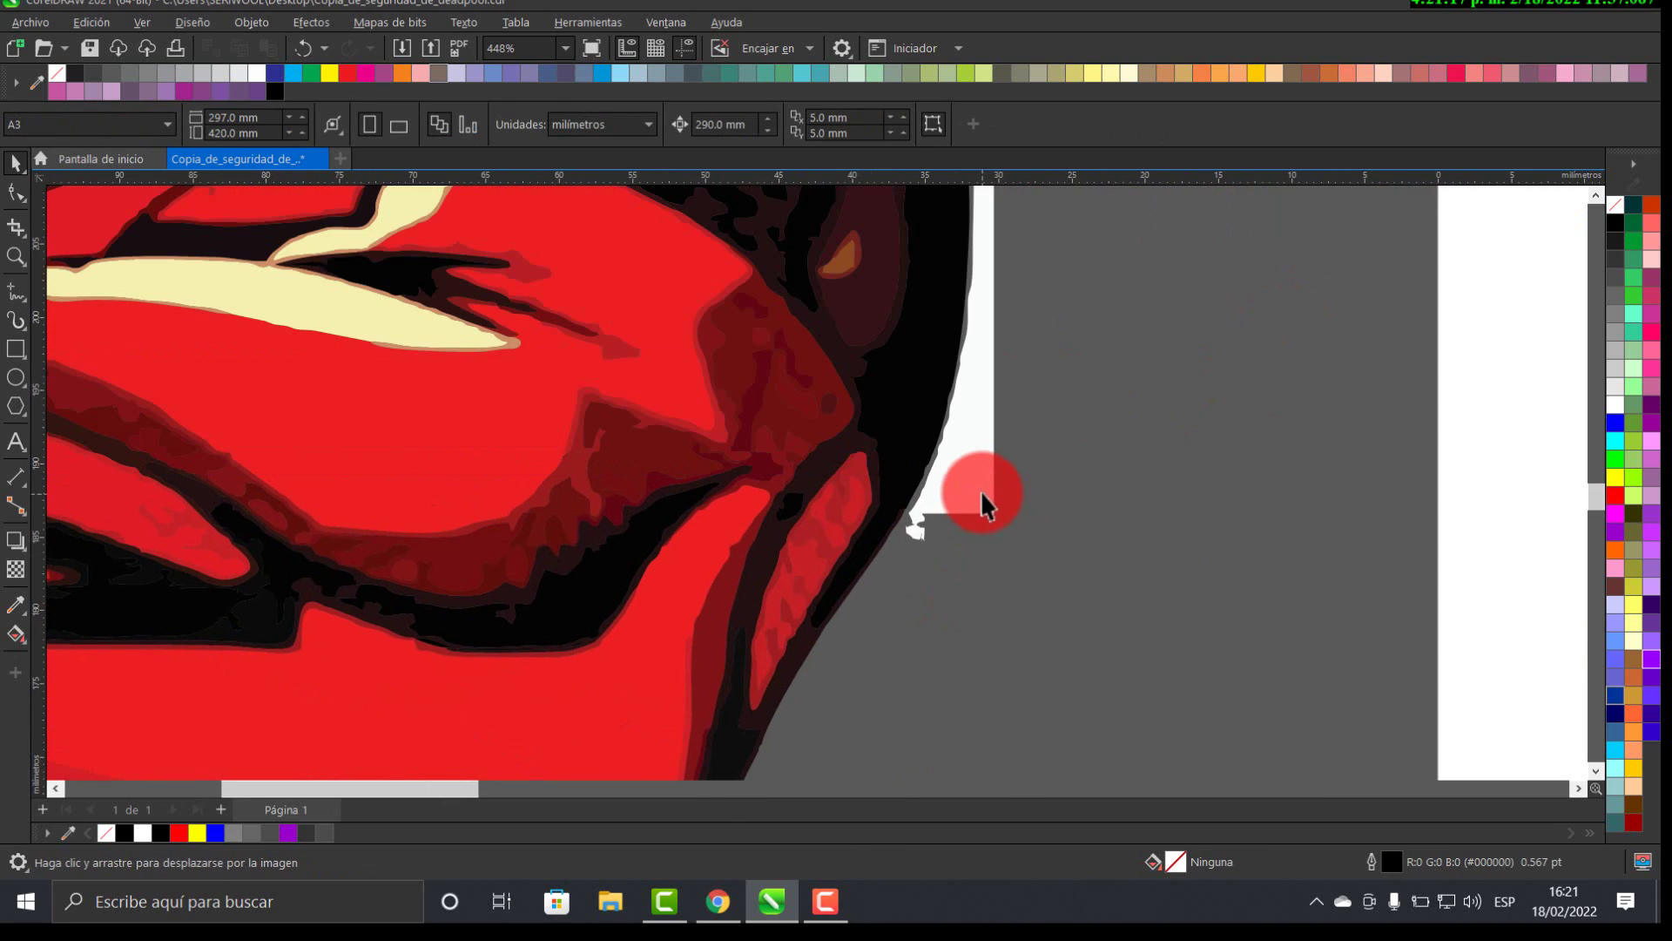
left_click(981, 489)
key("Delete")
scroll(1072, 473, "down", 5)
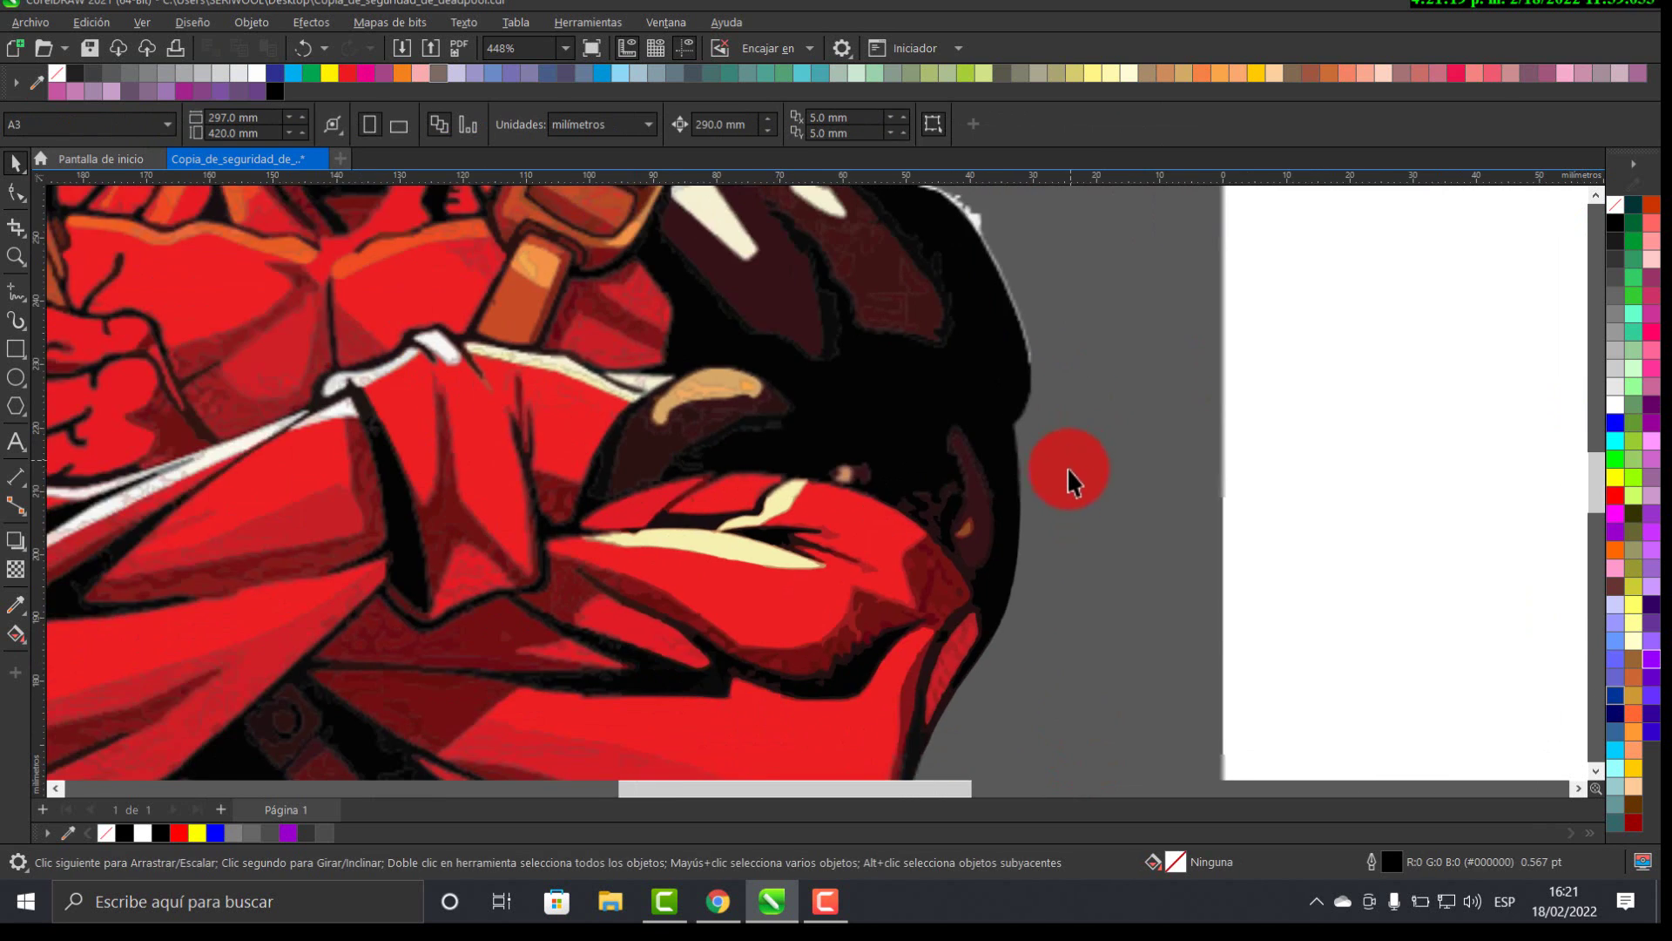
- Delete the white fringe along the top of the right shoulder and the light sliver down its outer edge
scroll(1045, 520, "up", 5)
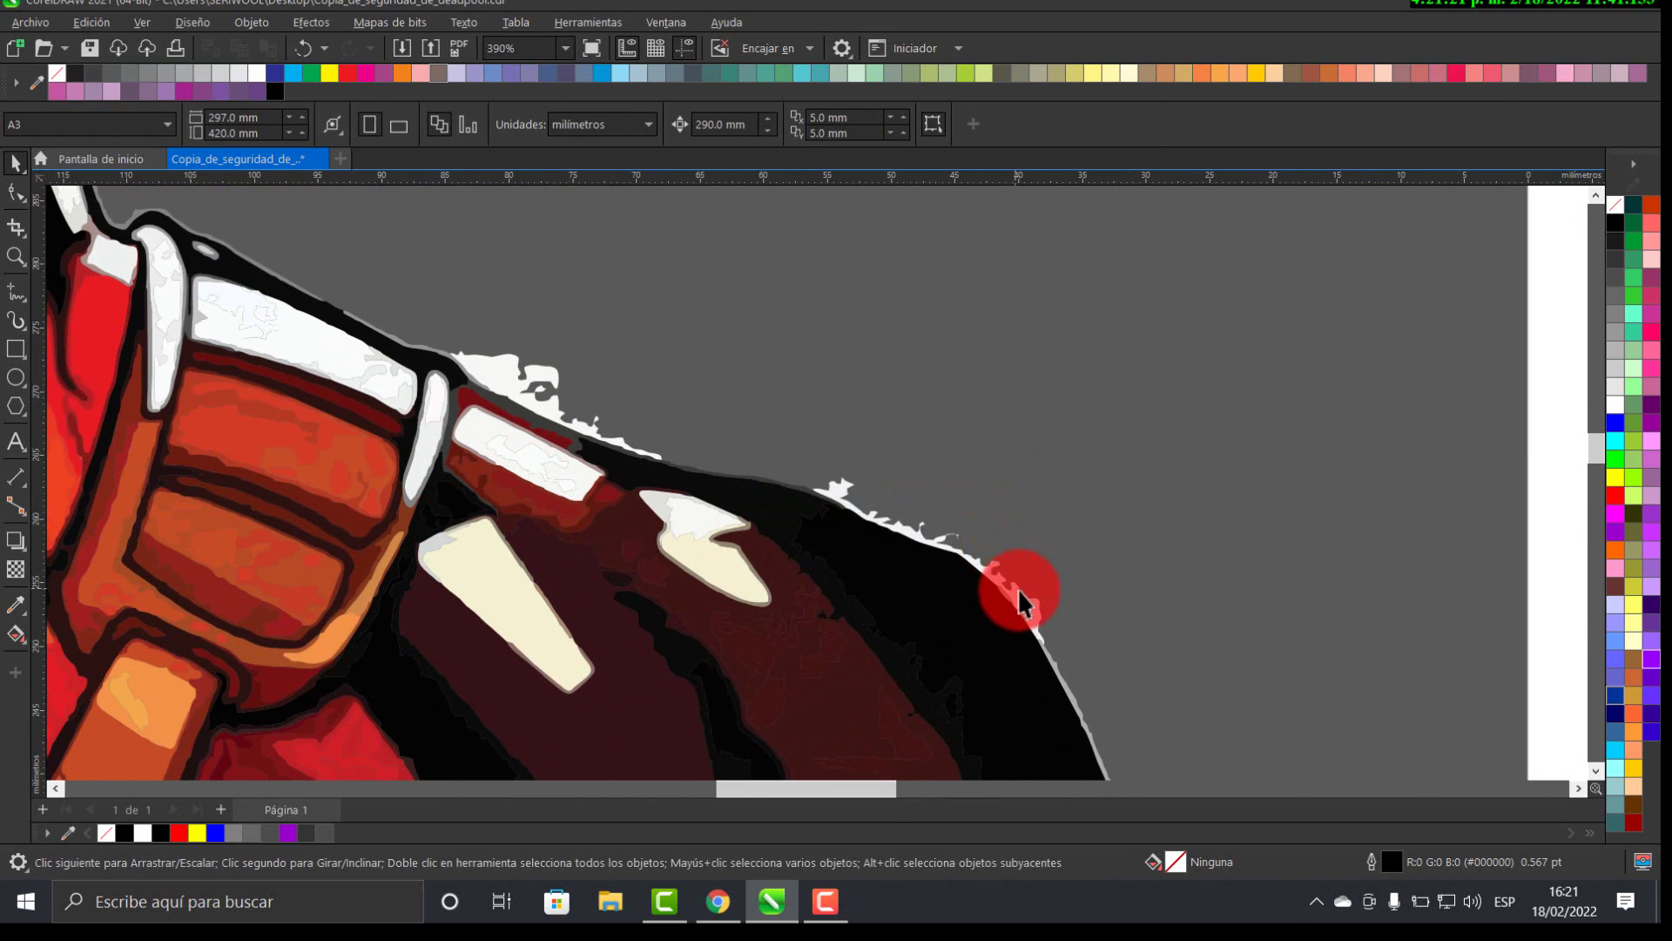
left_click(566, 386)
key("Delete")
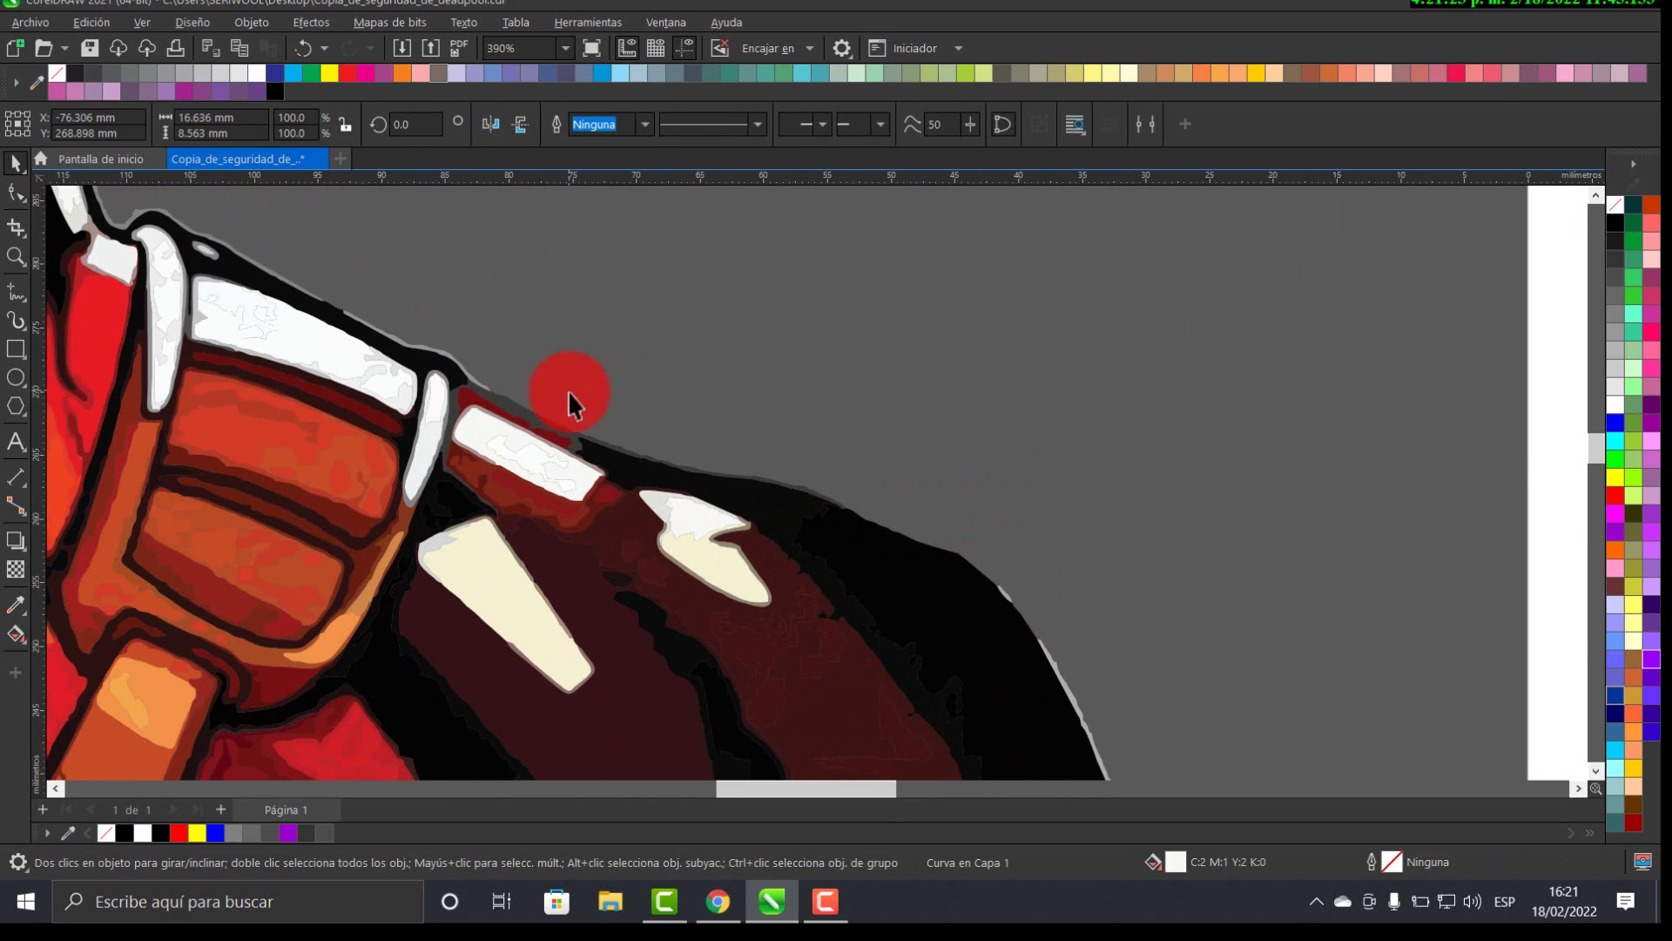
scroll(1017, 533, "up", 2)
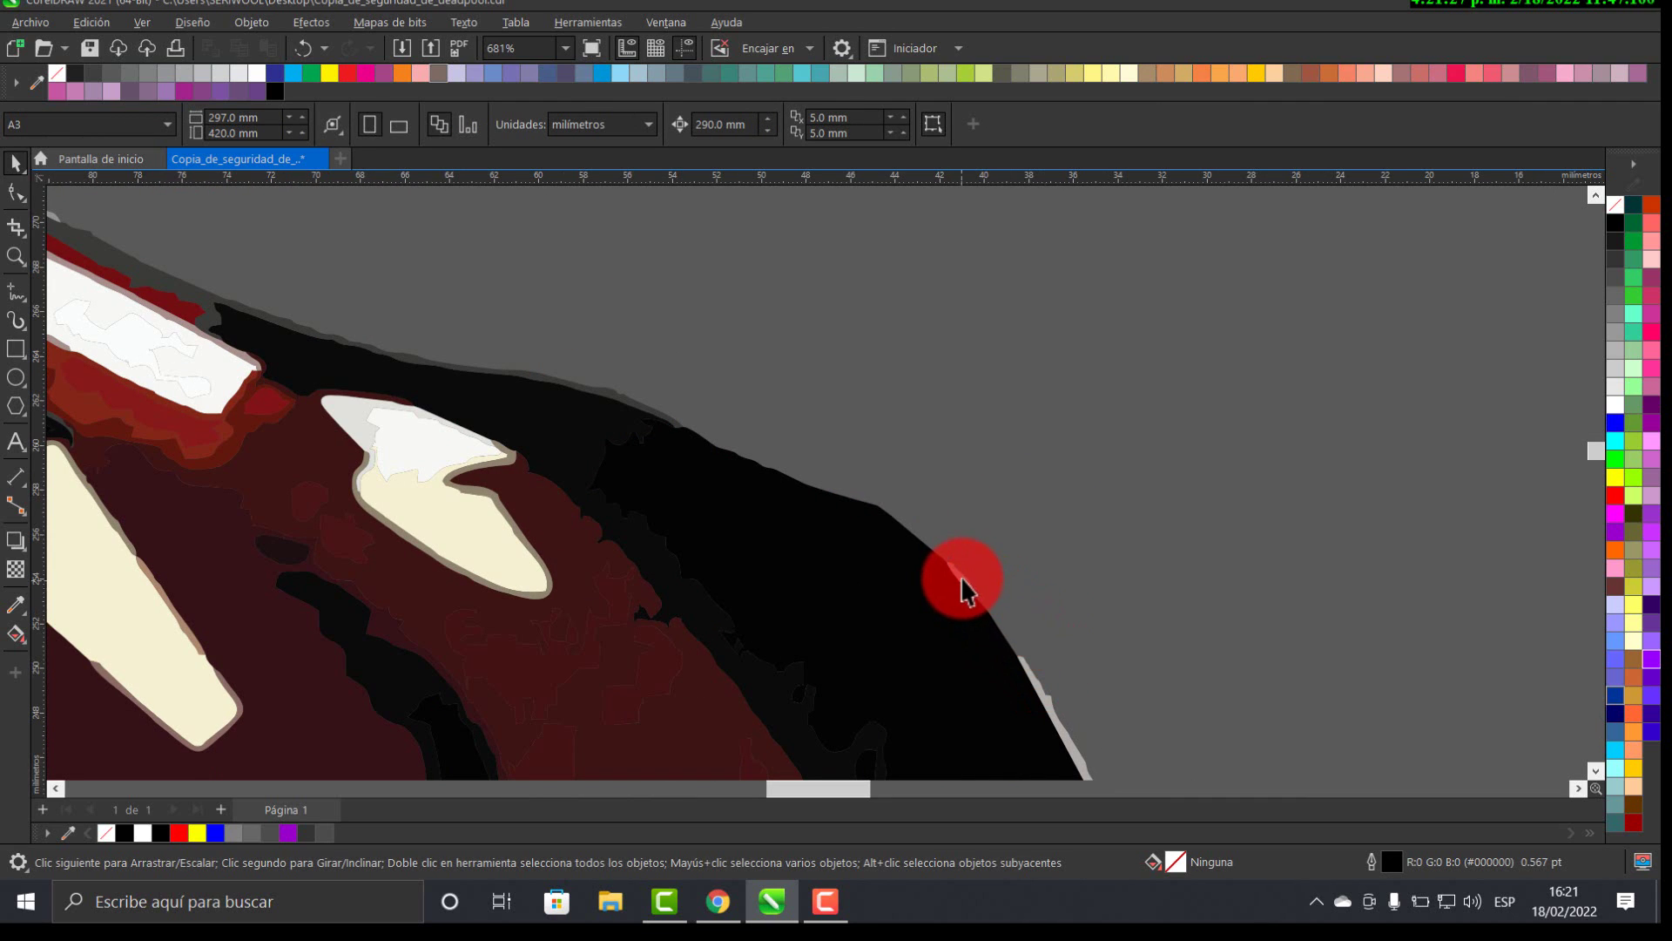
left_click(1042, 702)
key("Delete")
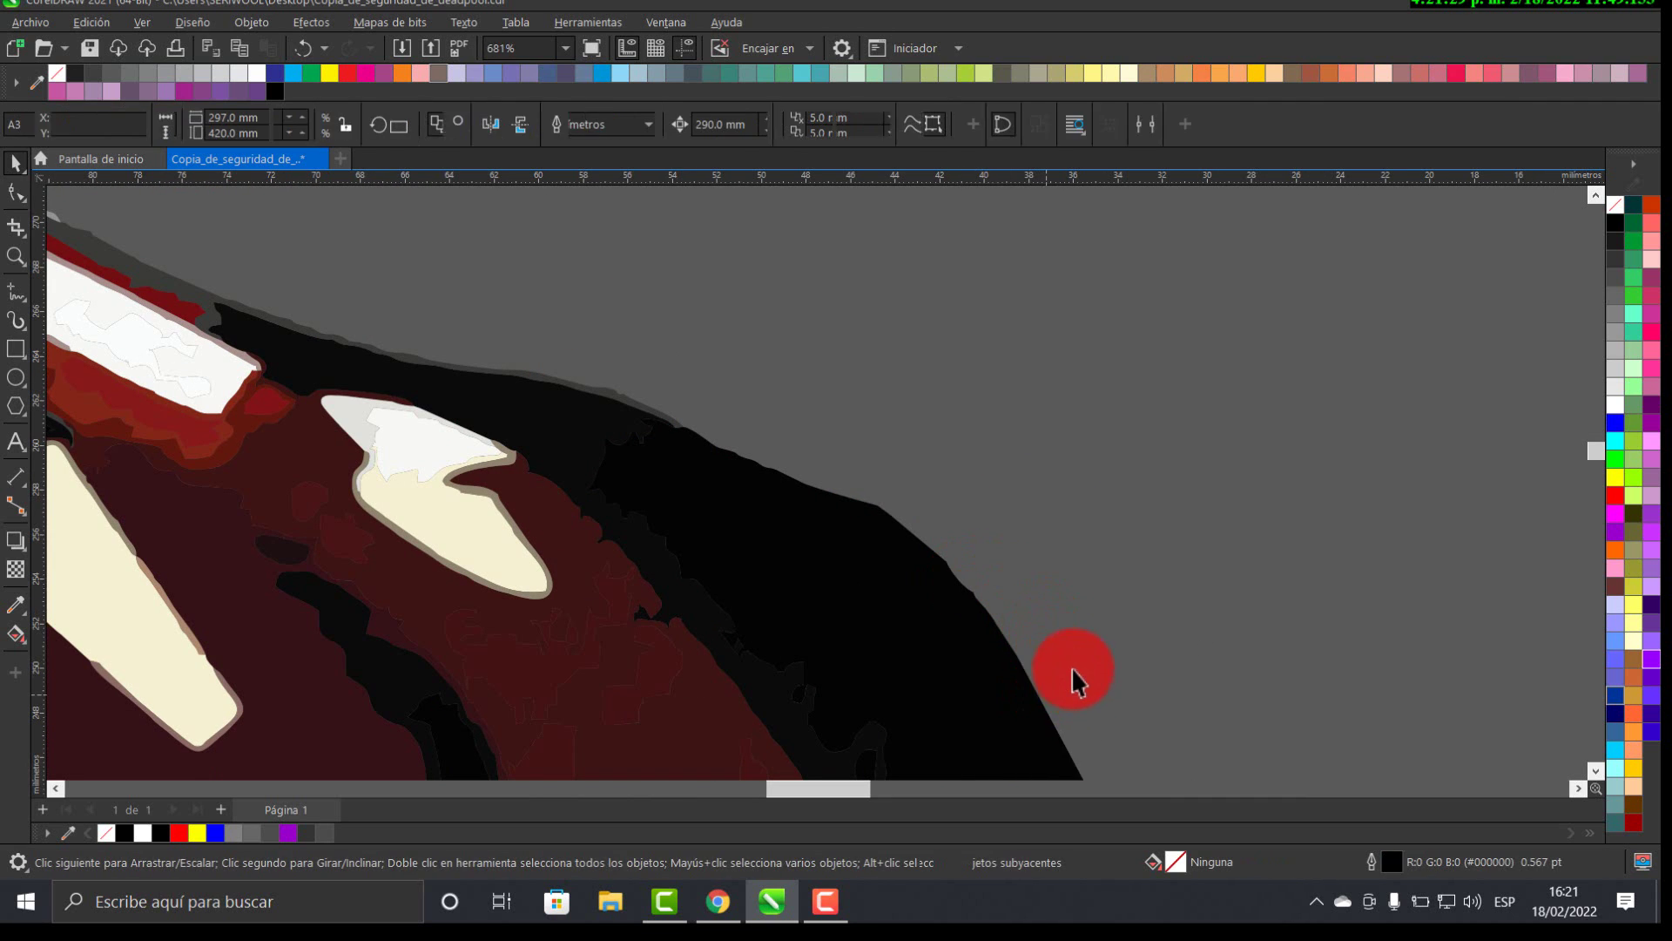
left_click_drag(232, 277, 937, 399)
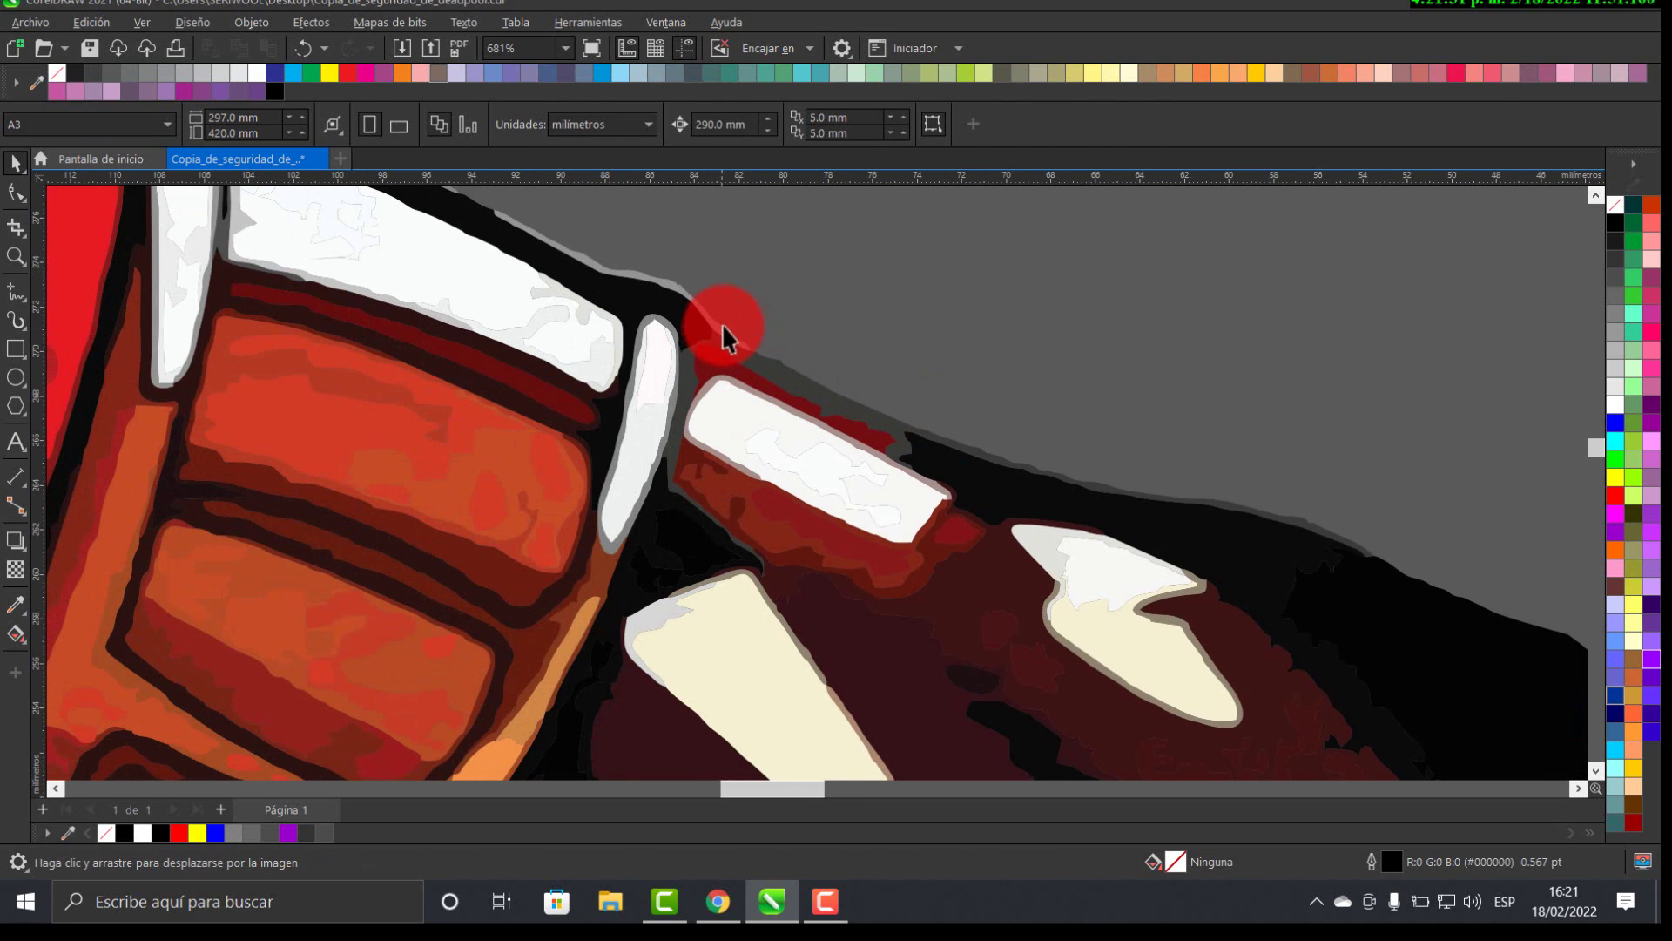
scroll(871, 352, "down", 7)
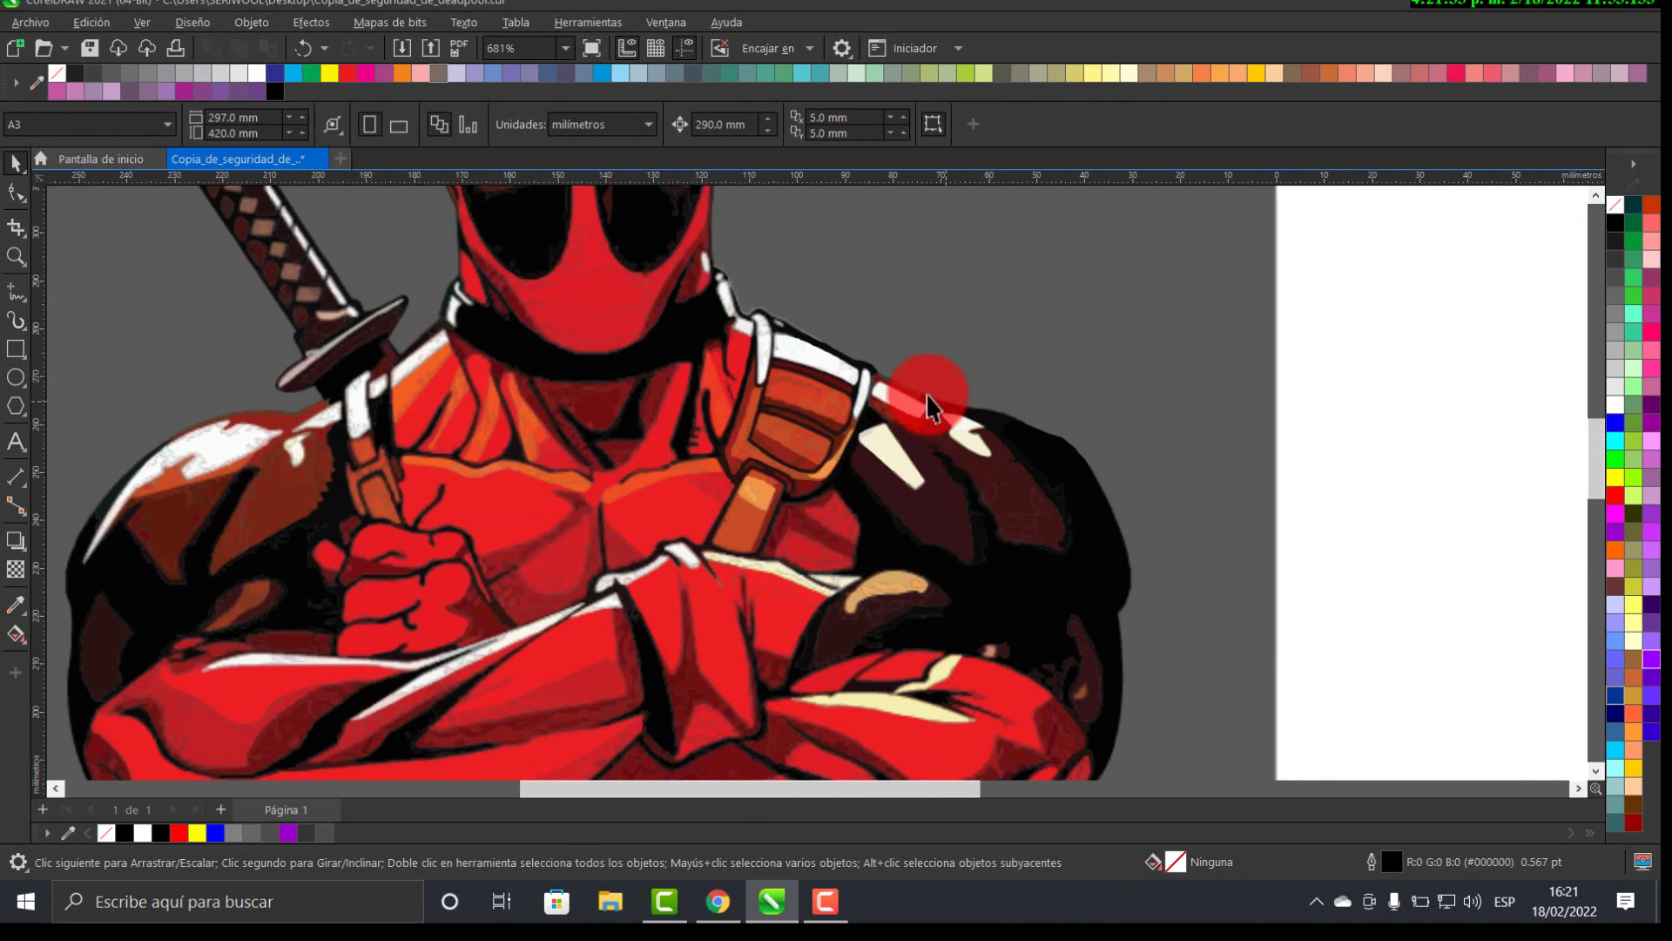
scroll(745, 326, "down", 6)
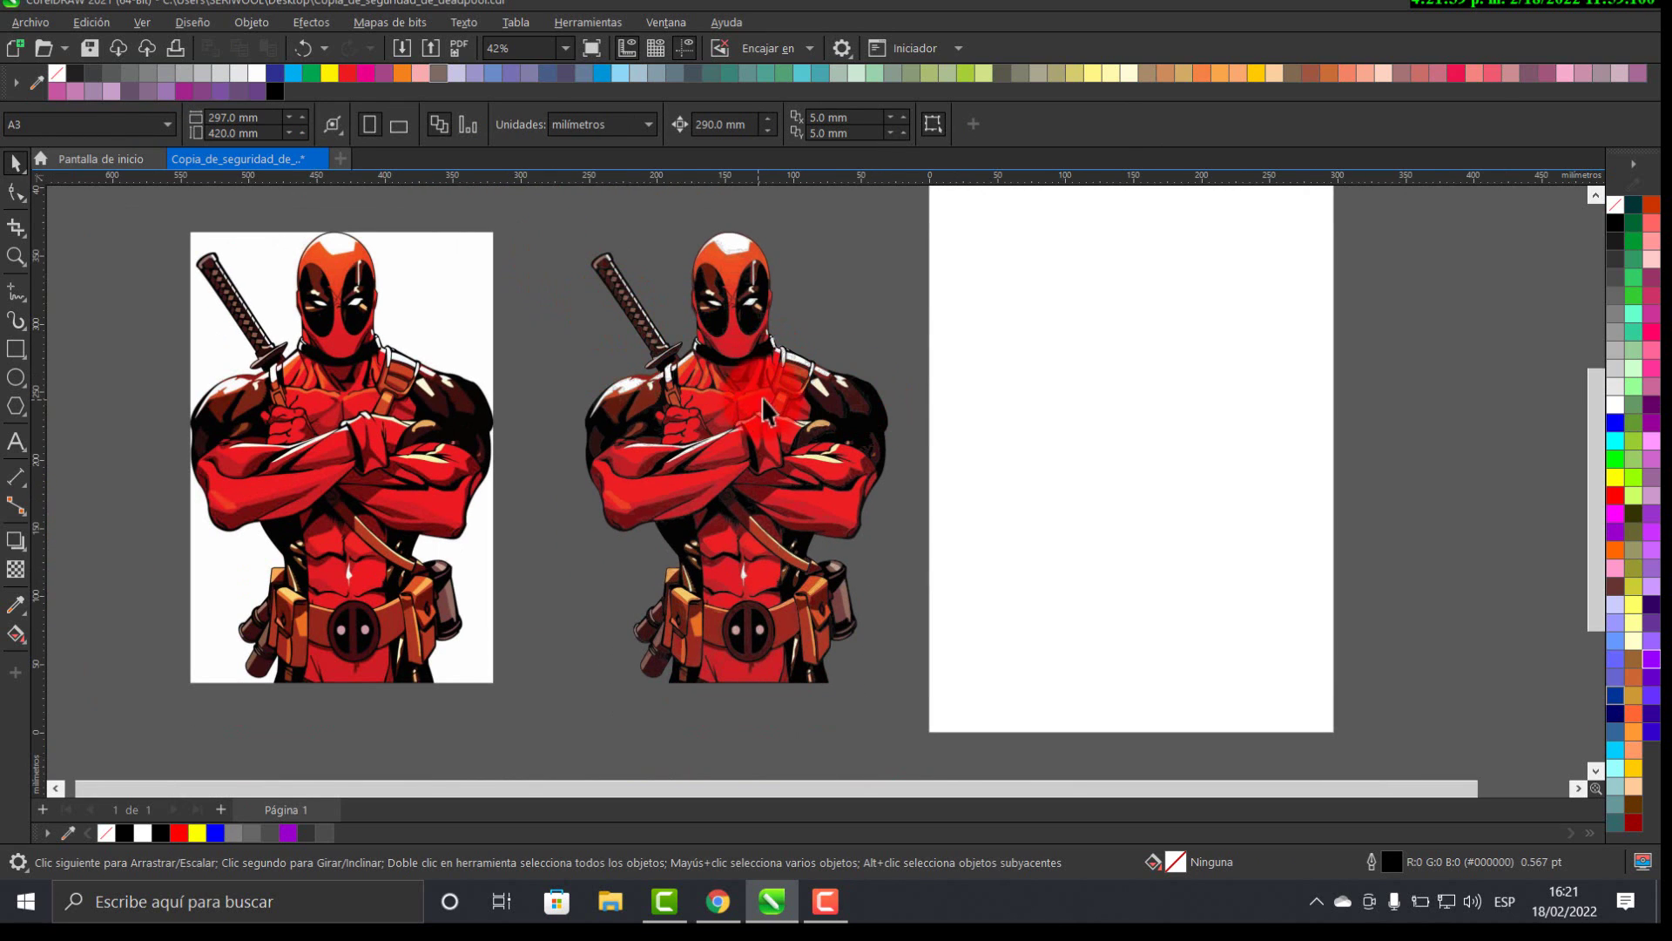
left_click_drag(764, 409, 1015, 354)
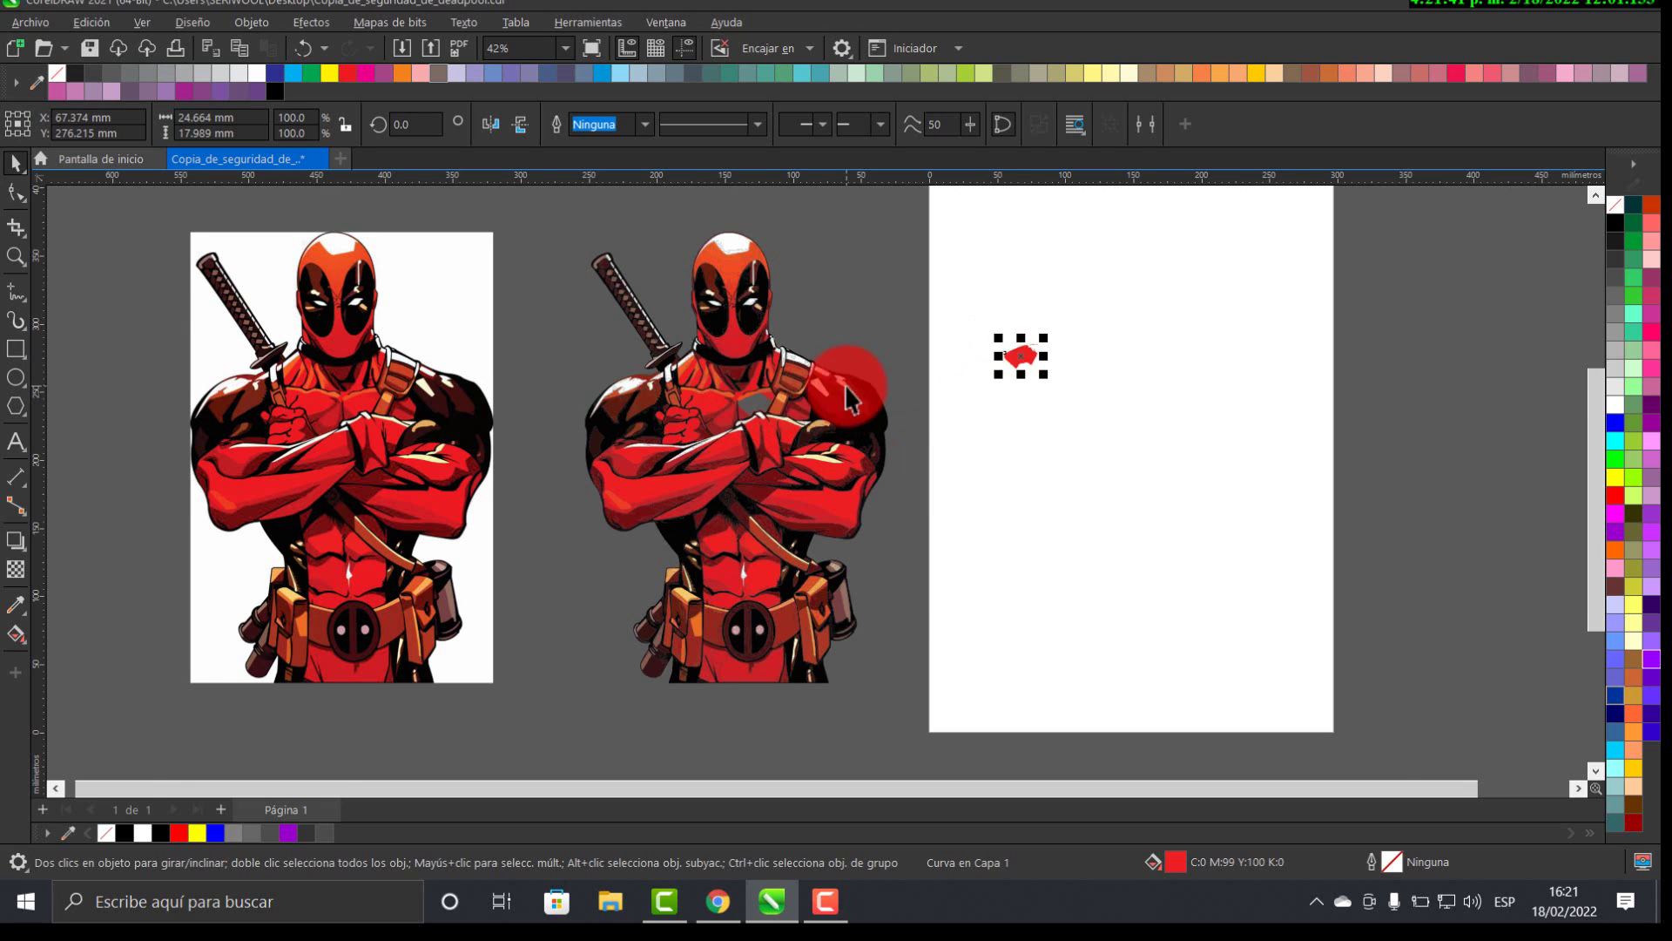
scroll(849, 399, "up", 1)
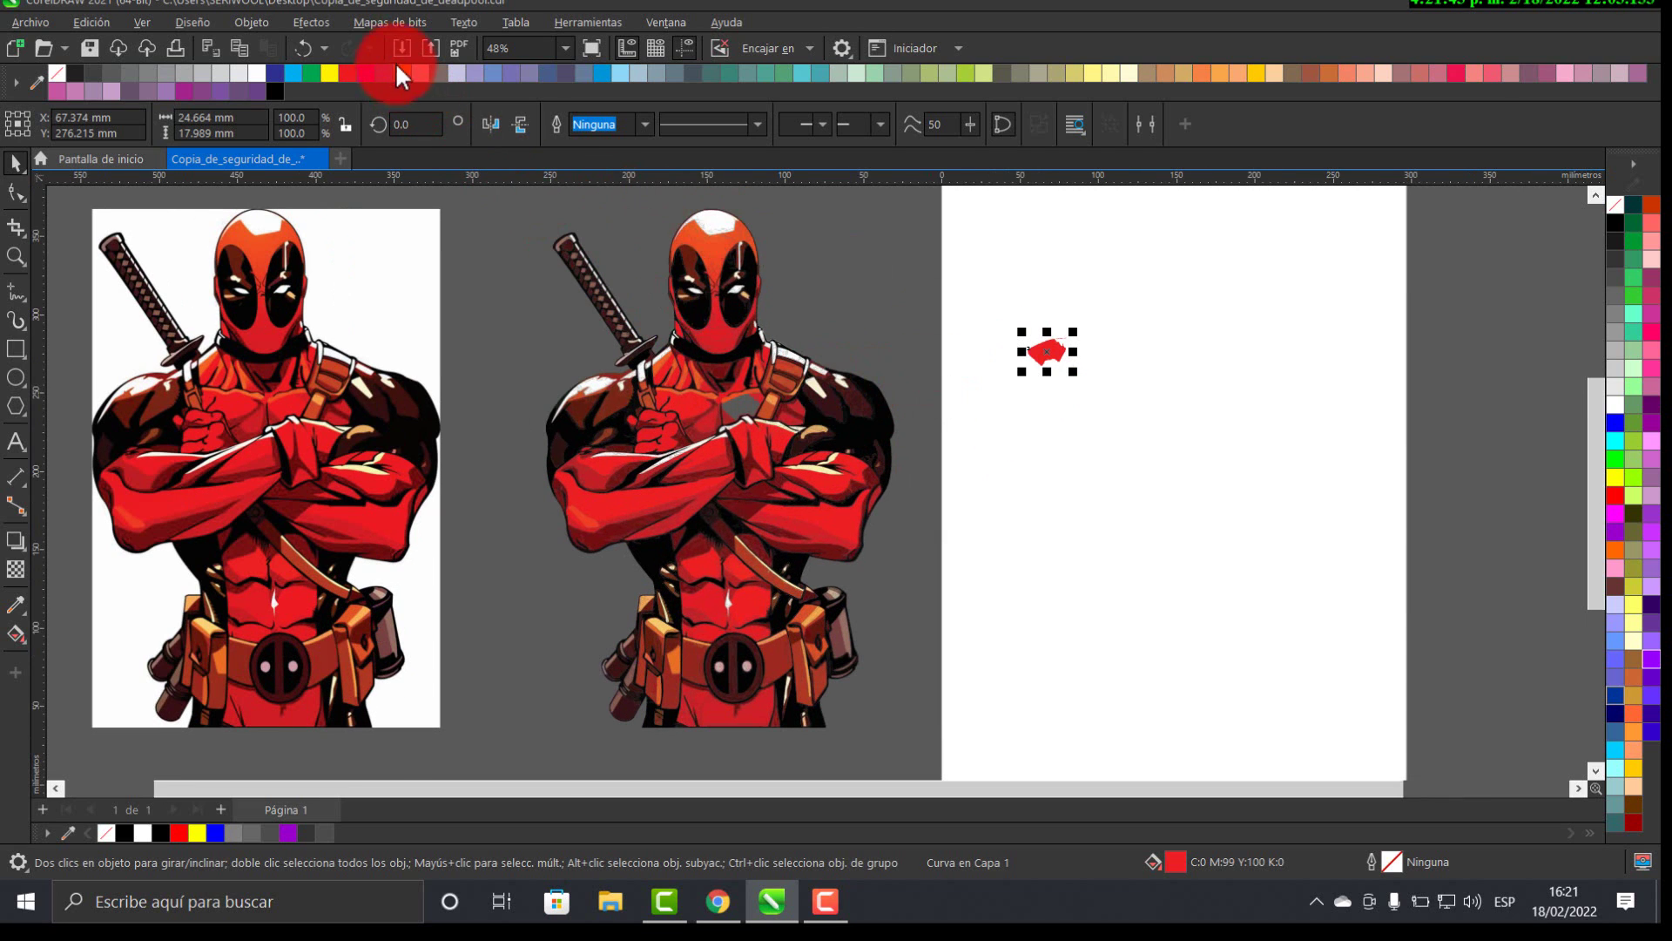
left_click(303, 46)
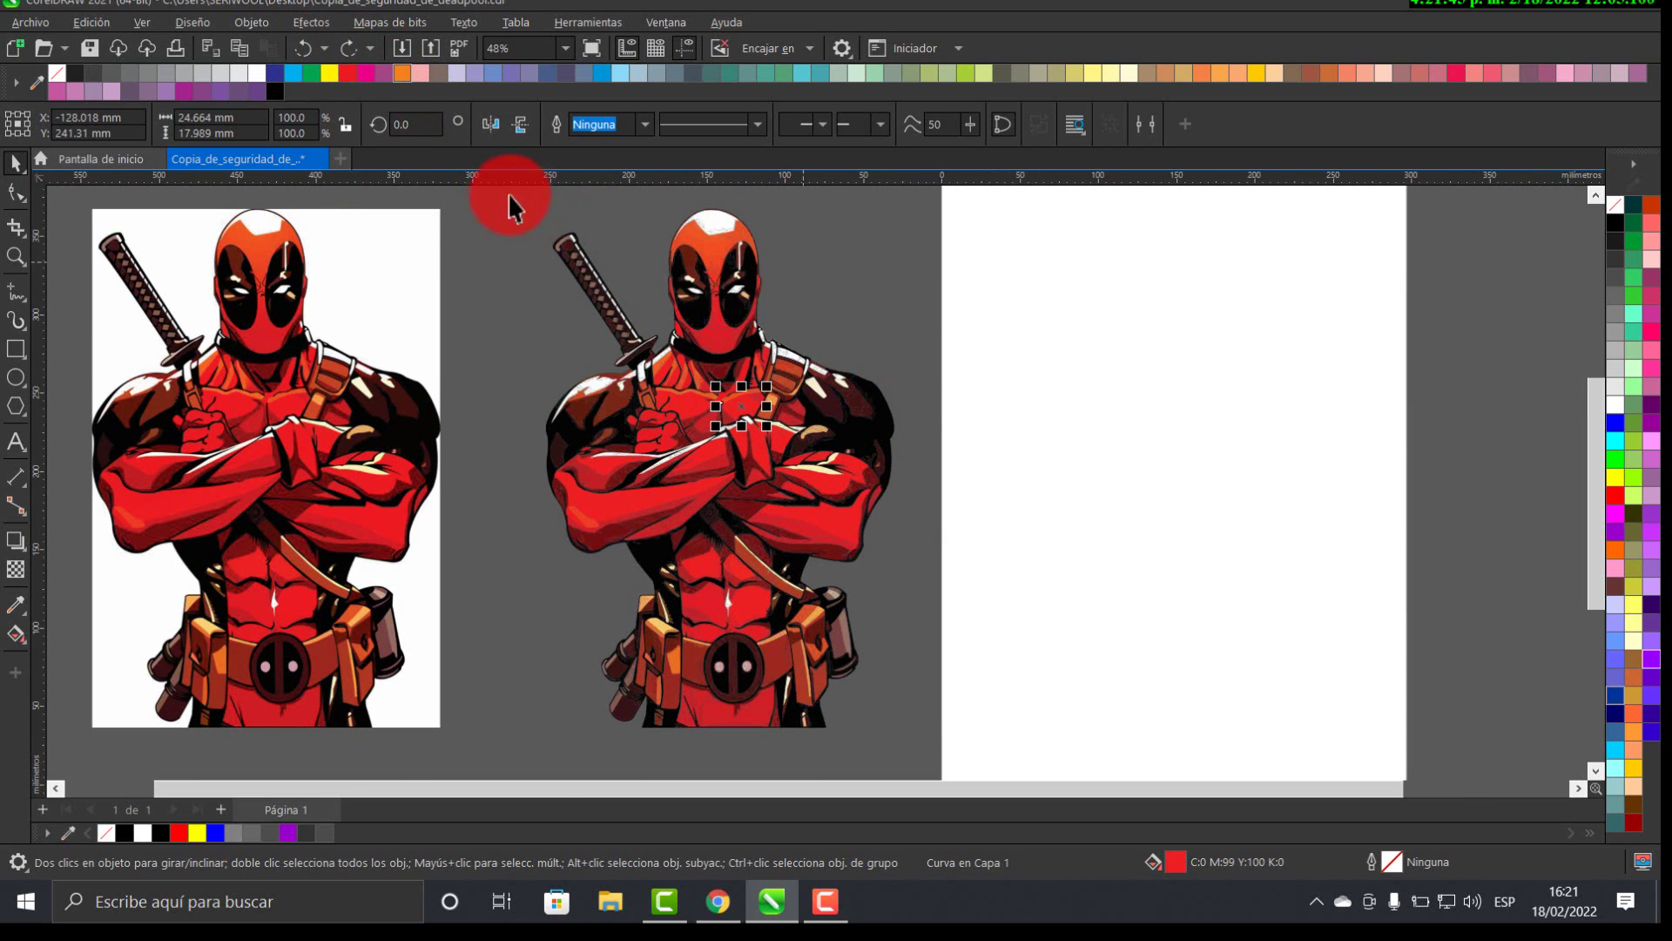
- Create a boundary outline around all pieces of the traced figure and nudge it right by 290 mm twice, past the page
left_click_drag(503, 198, 916, 751)
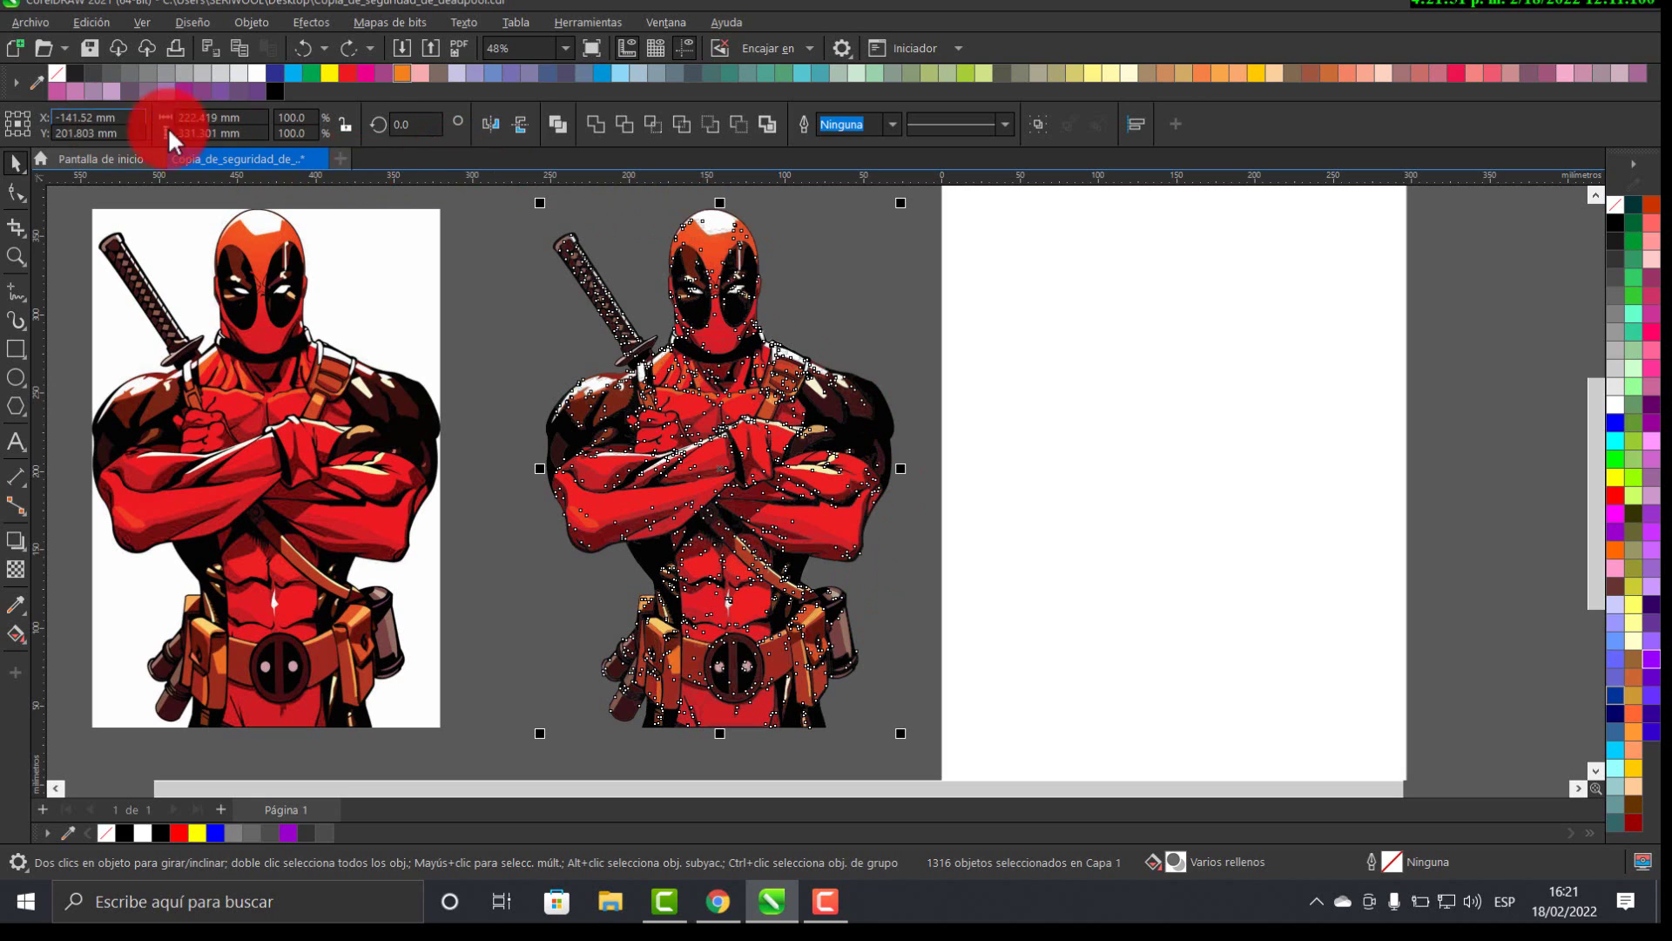
left_click(767, 120)
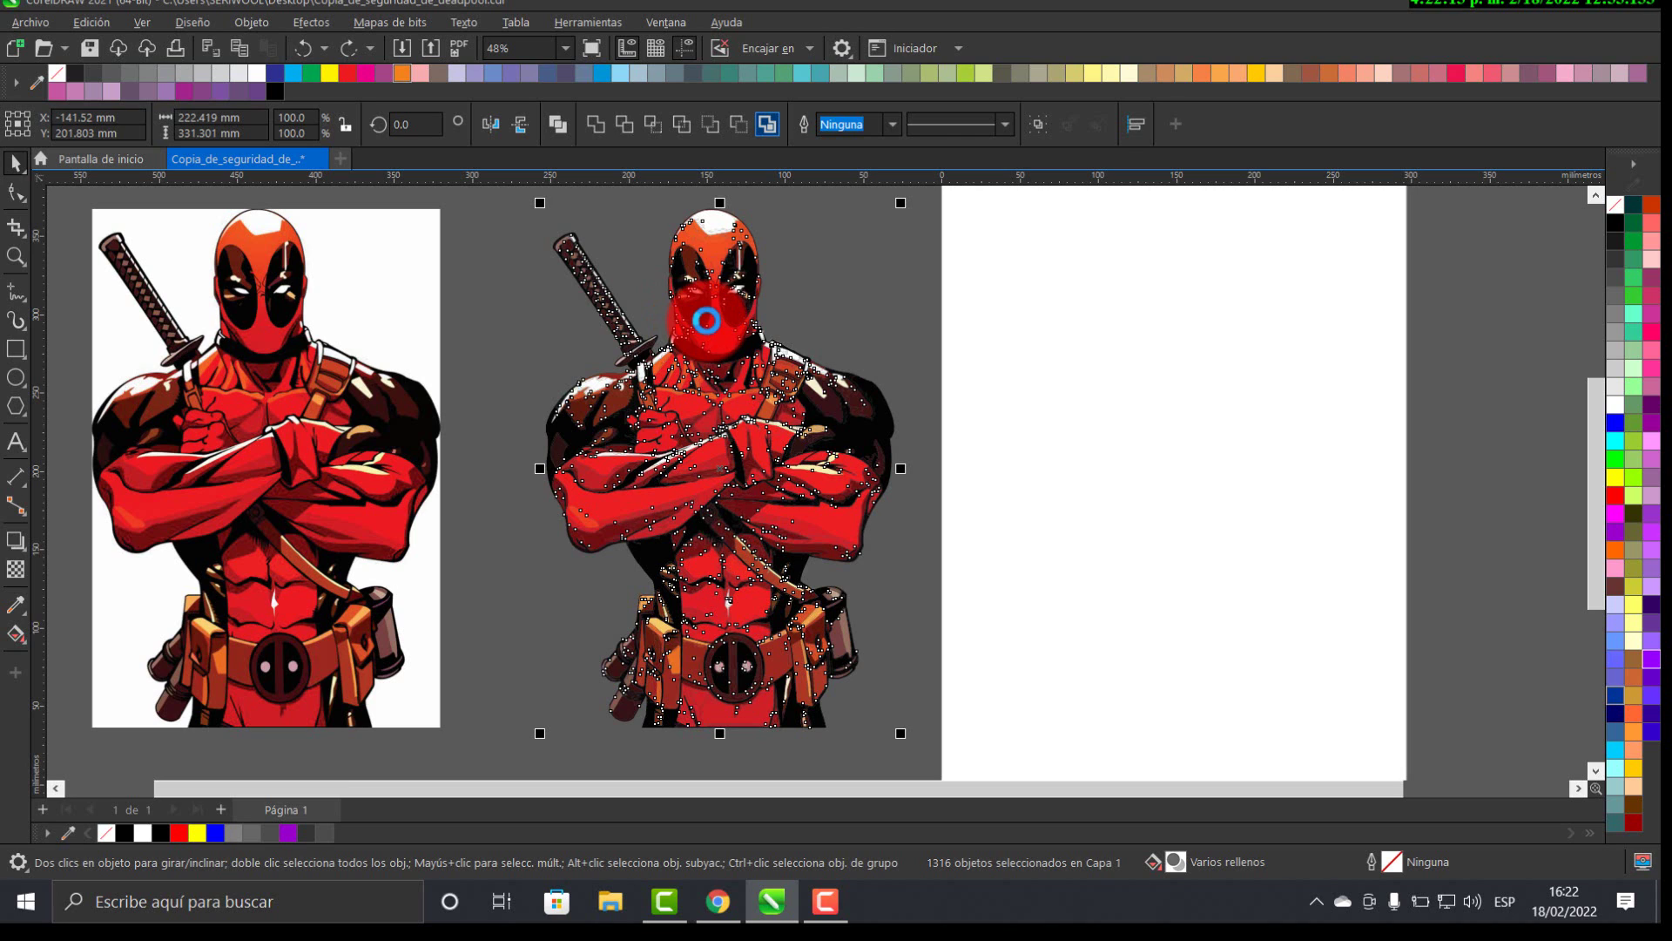
key("ctrl+l")
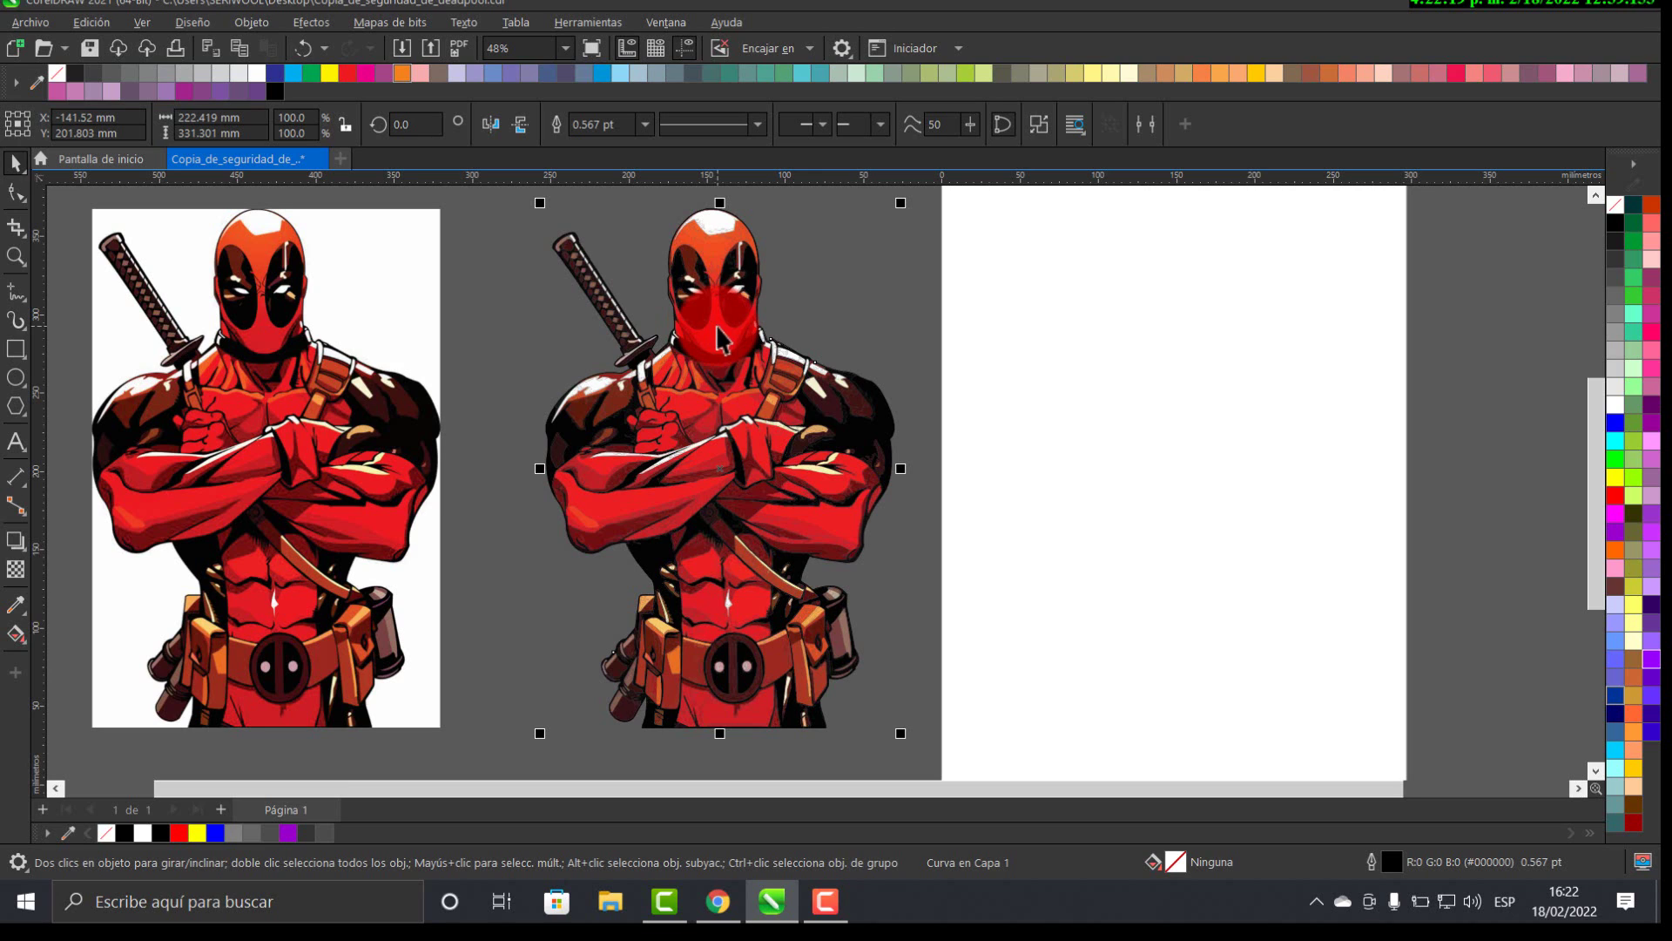
key("Right")
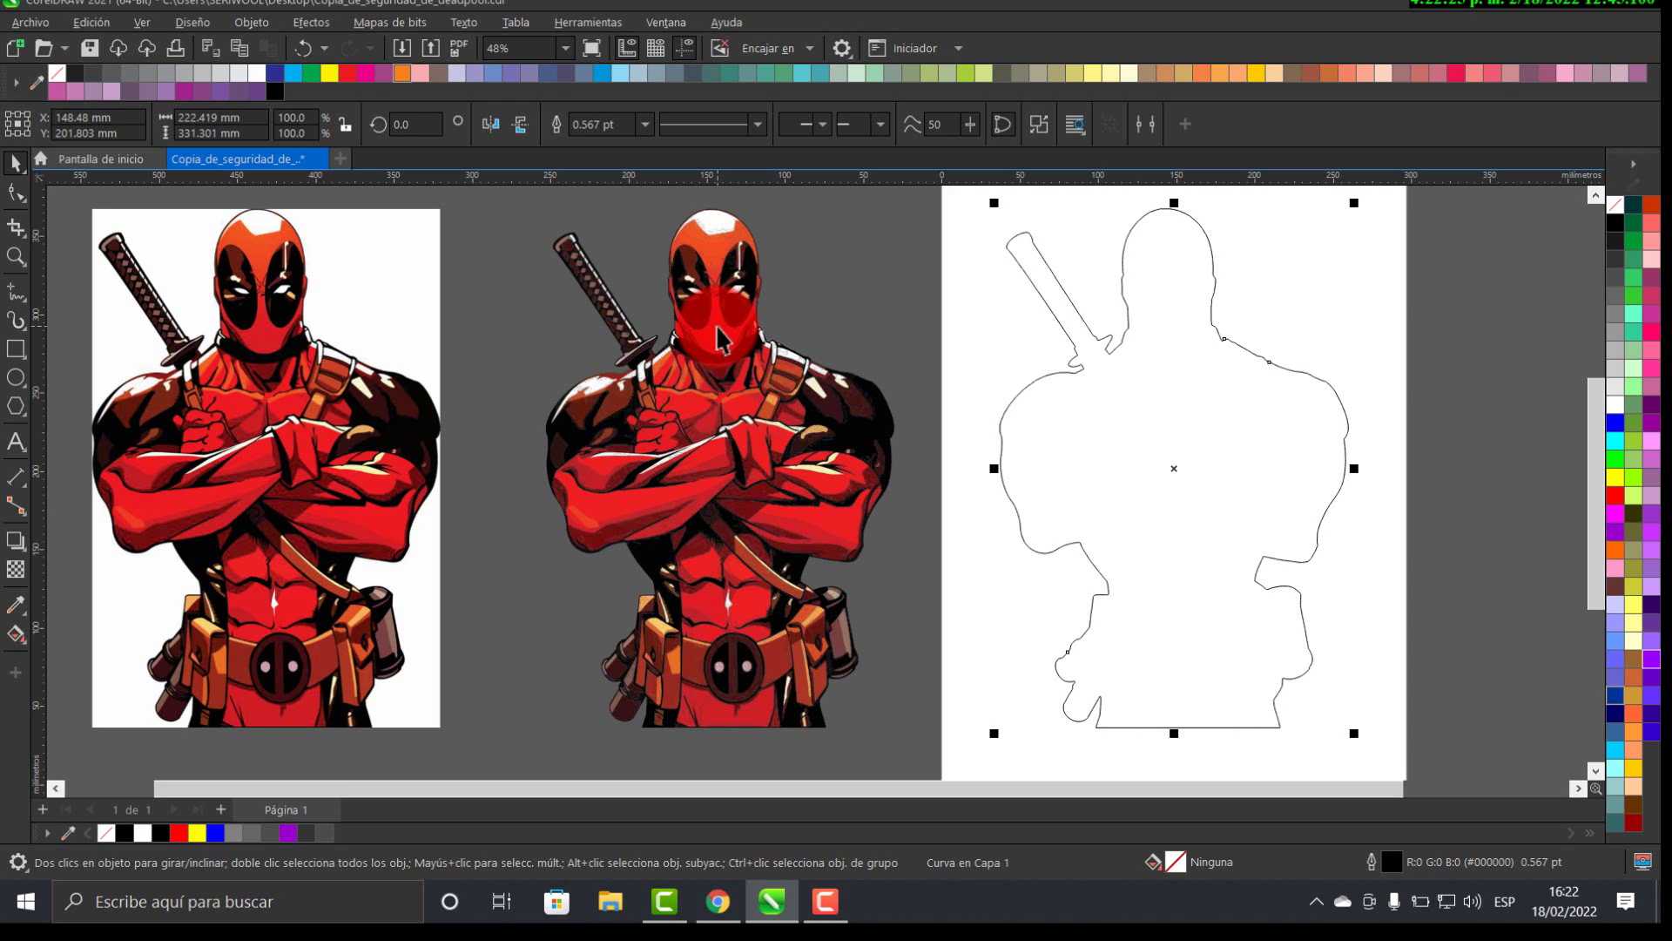
left_click_drag(1262, 399, 984, 446)
key("Right")
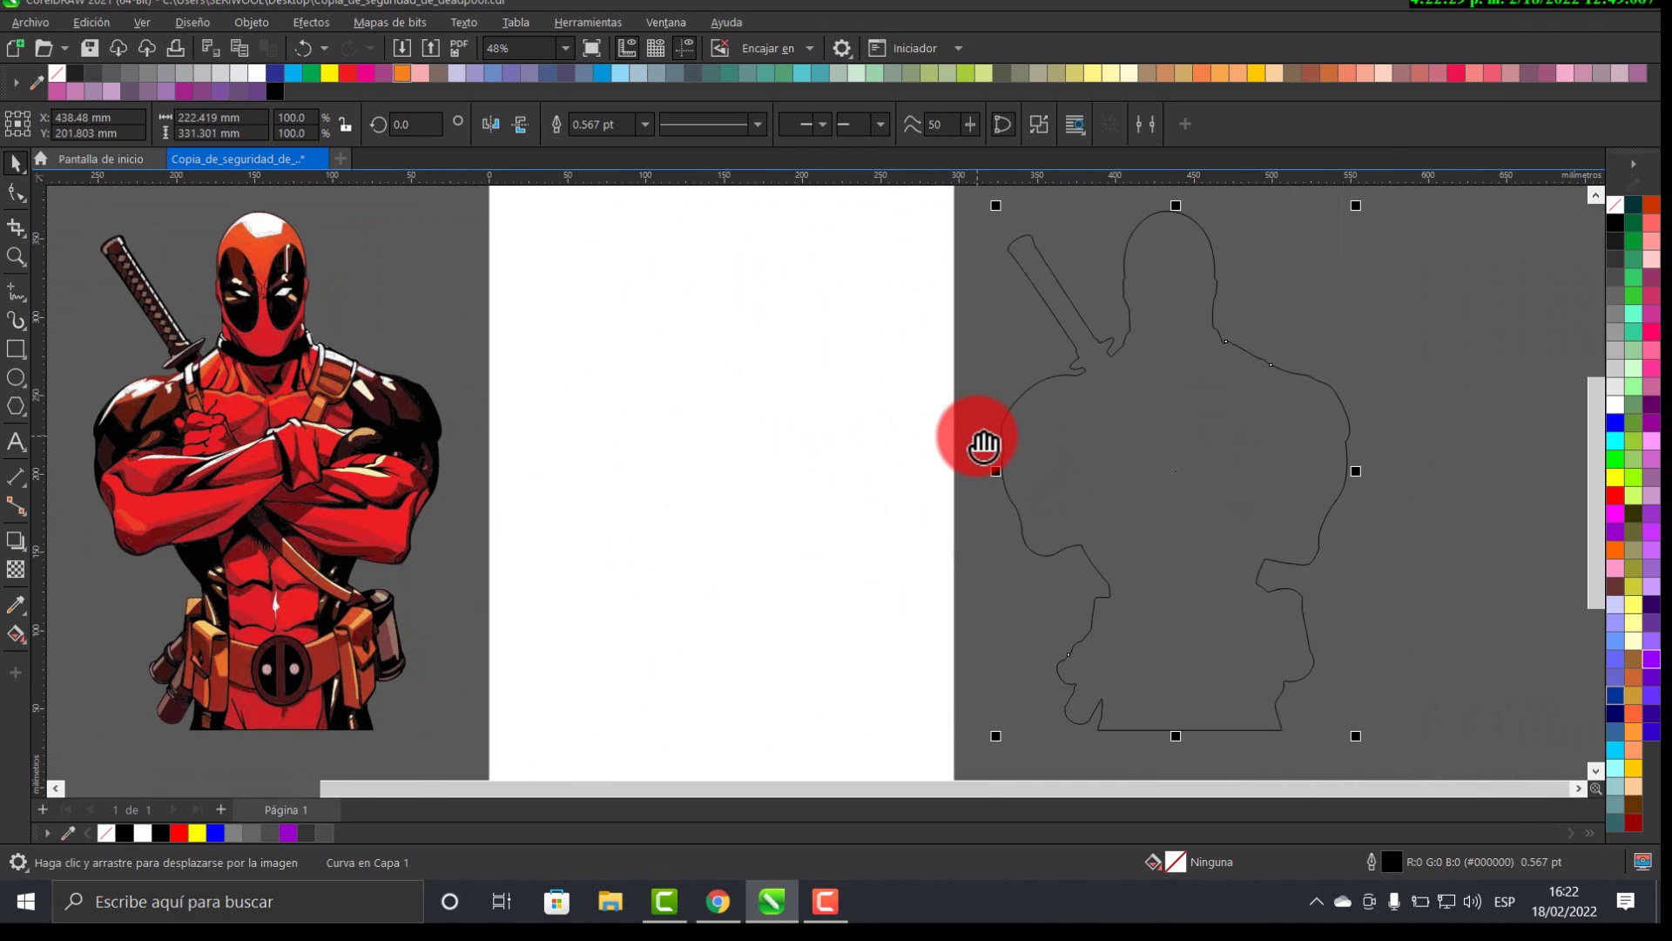
- Give the boundary curve a white 7 pt outline placed behind the fill and scaled with the object
double_click(1392, 857)
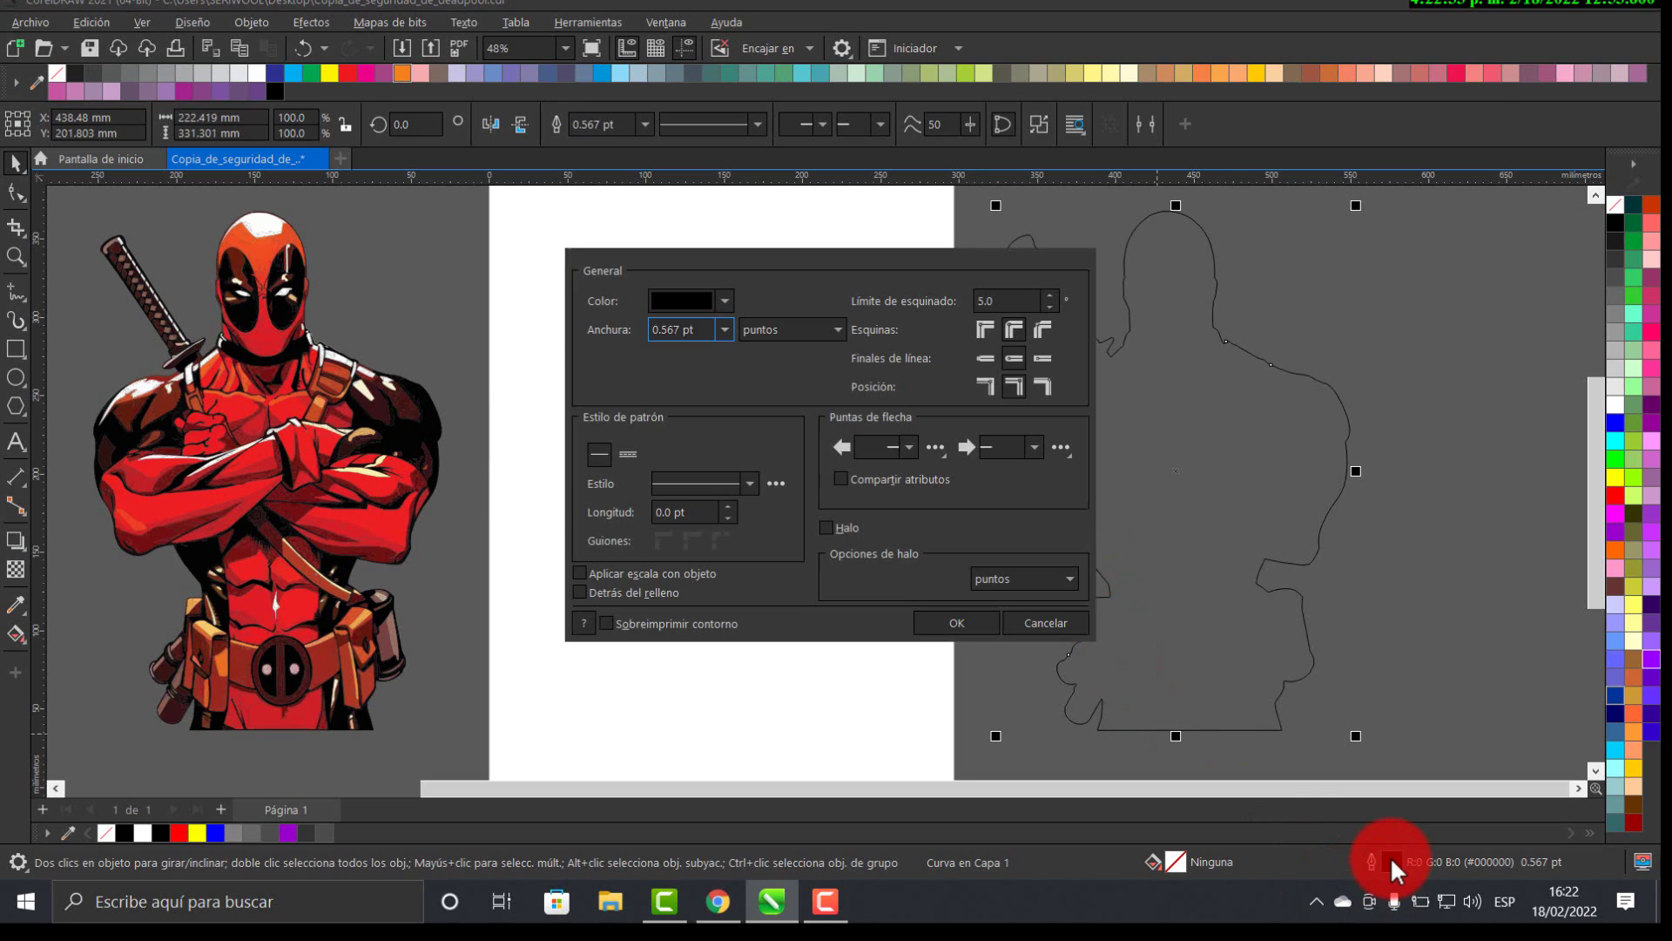
left_click(724, 299)
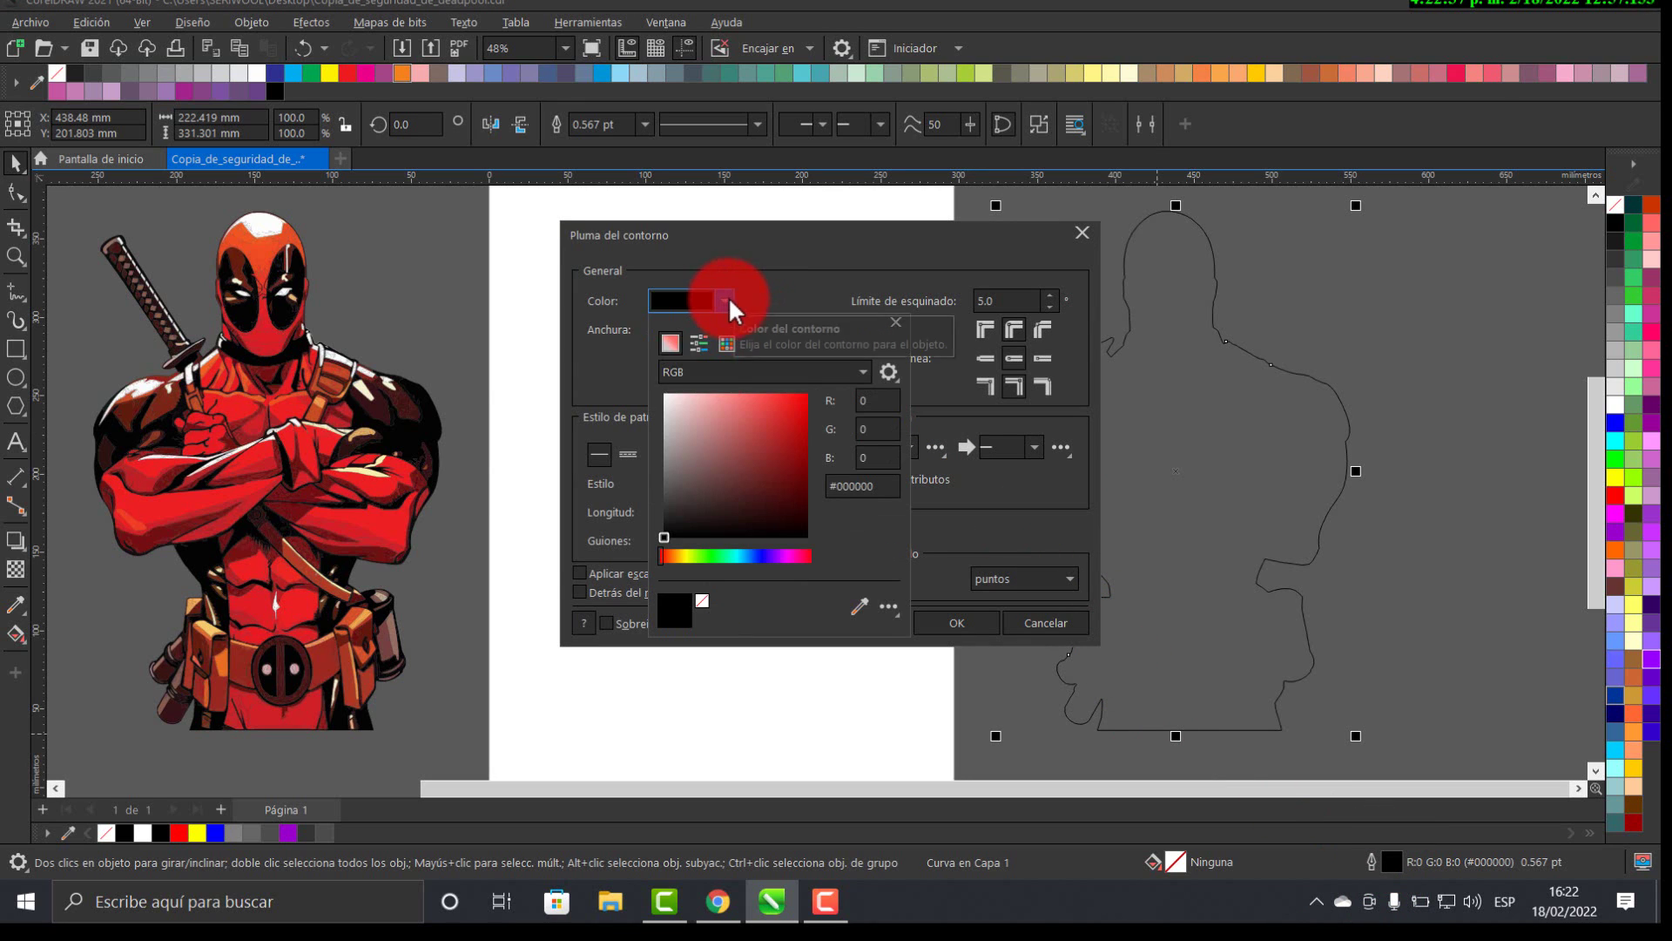
left_click_drag(672, 410, 609, 366)
left_click(815, 294)
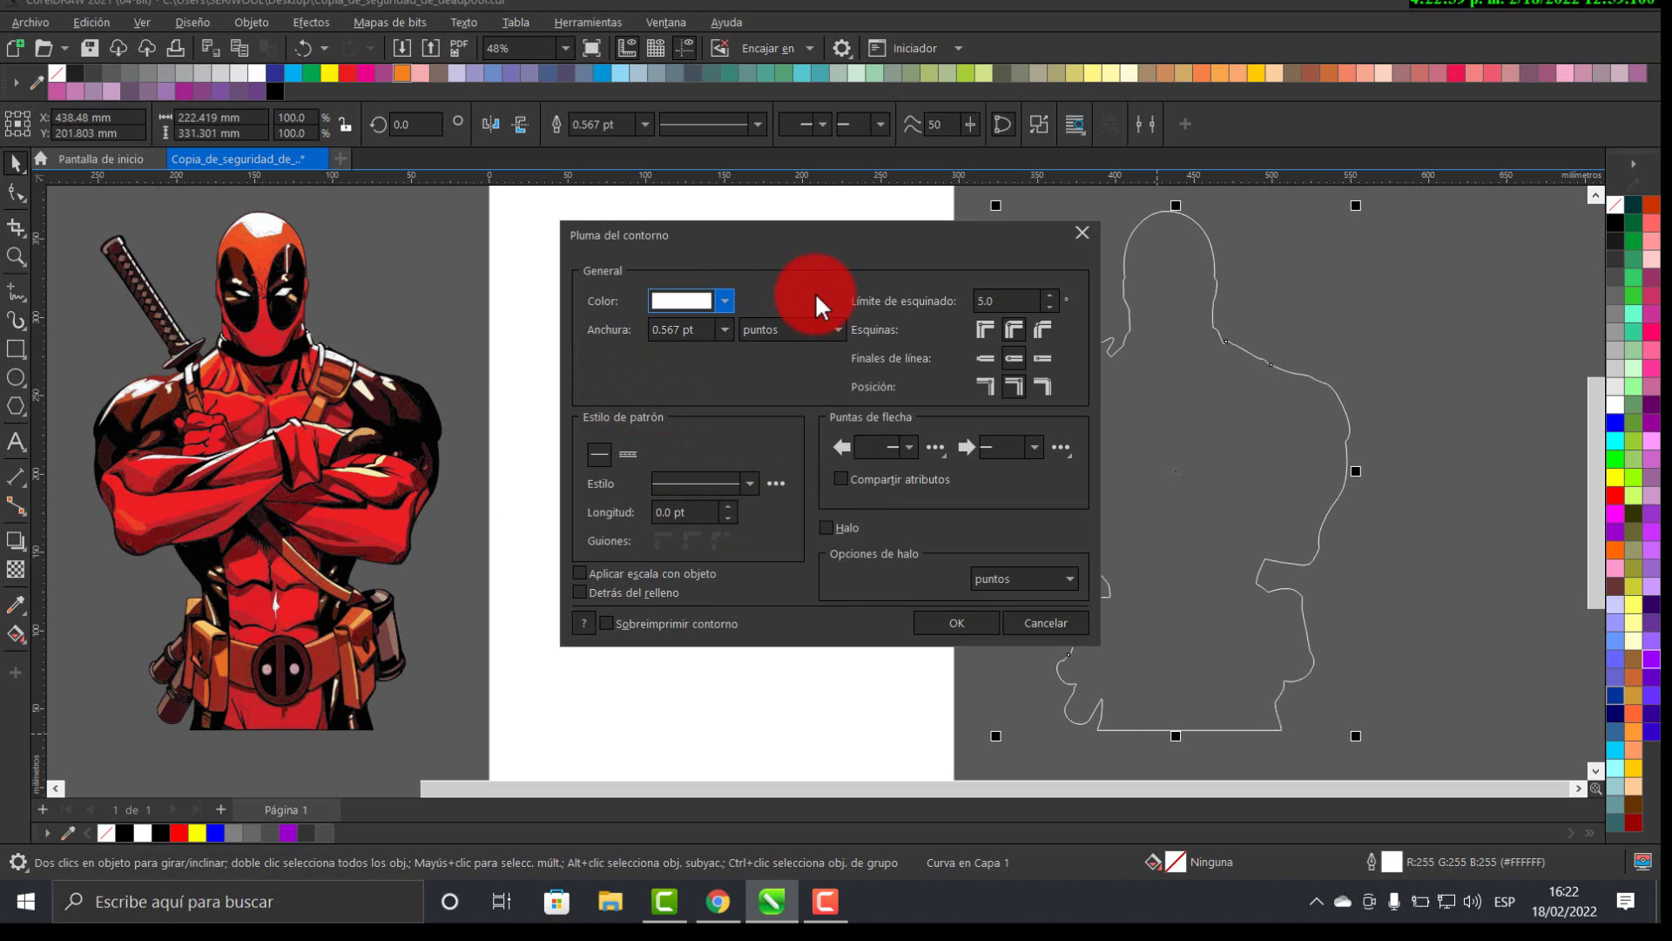
left_click(724, 331)
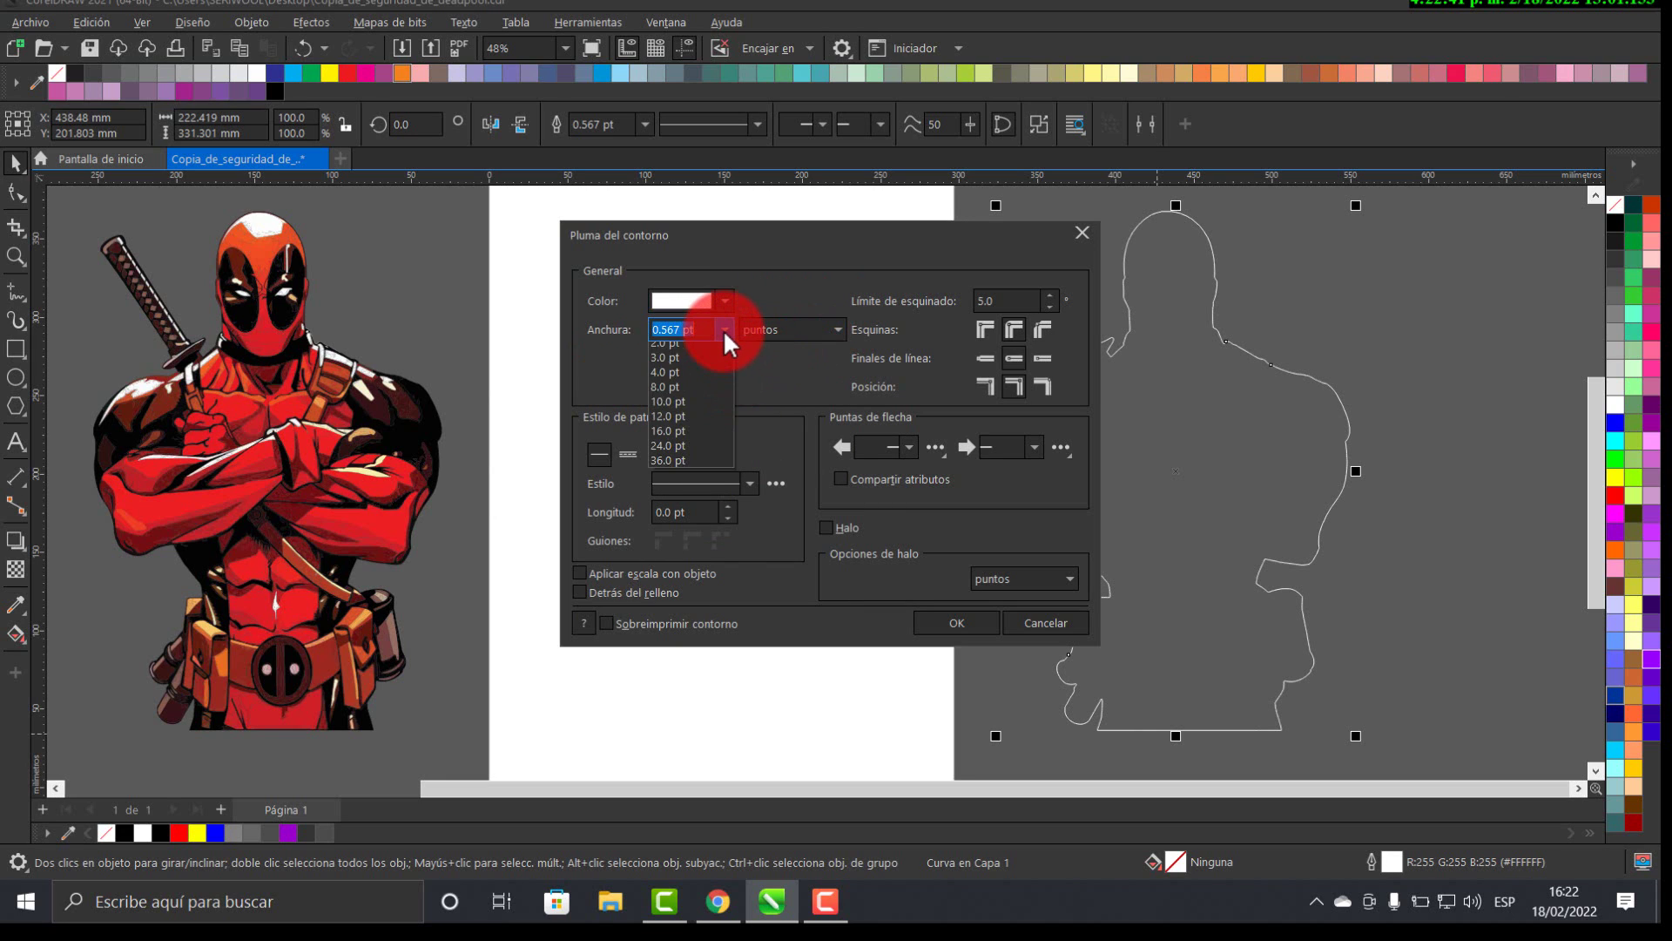
left_click(723, 329)
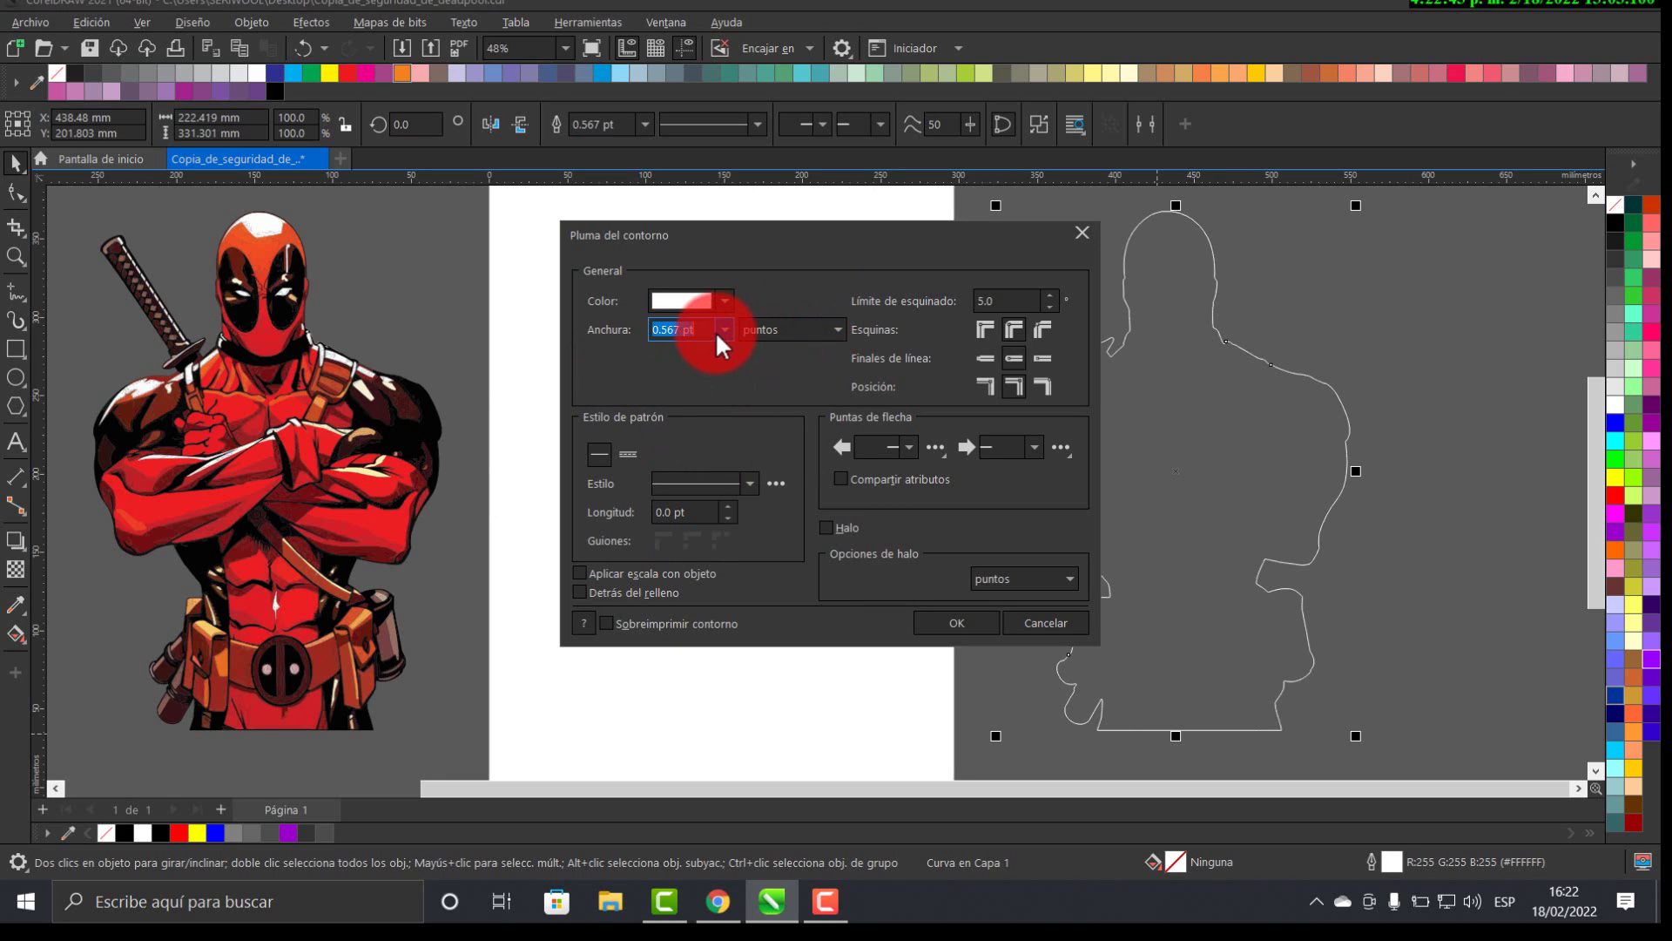
type("7")
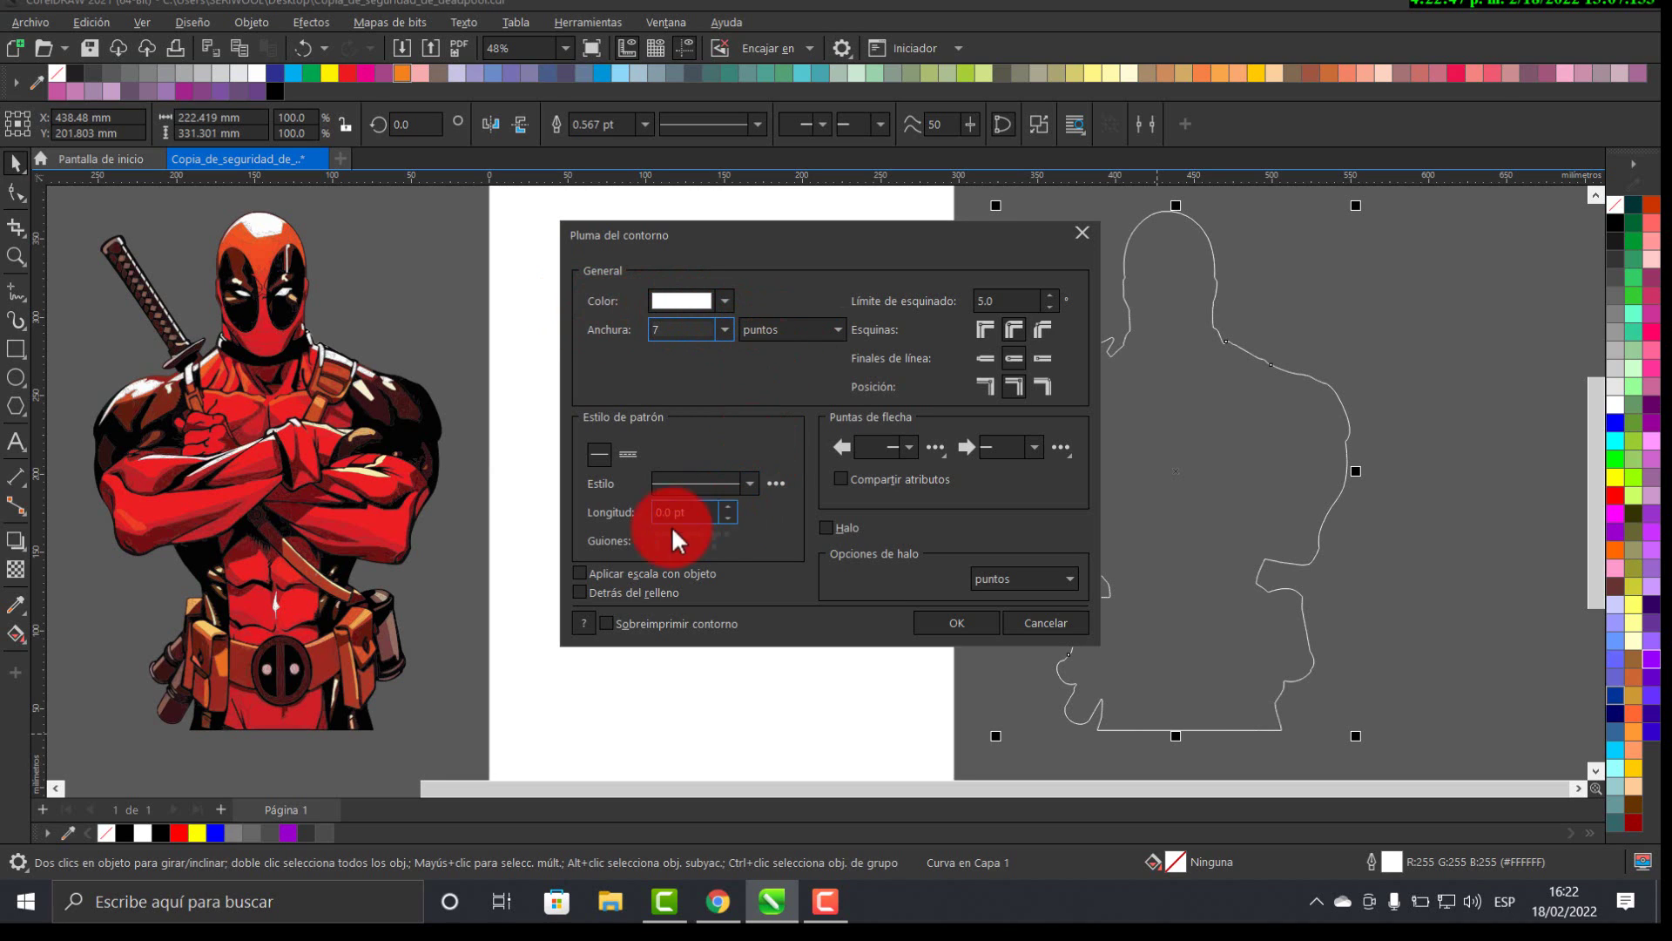
left_click(580, 572)
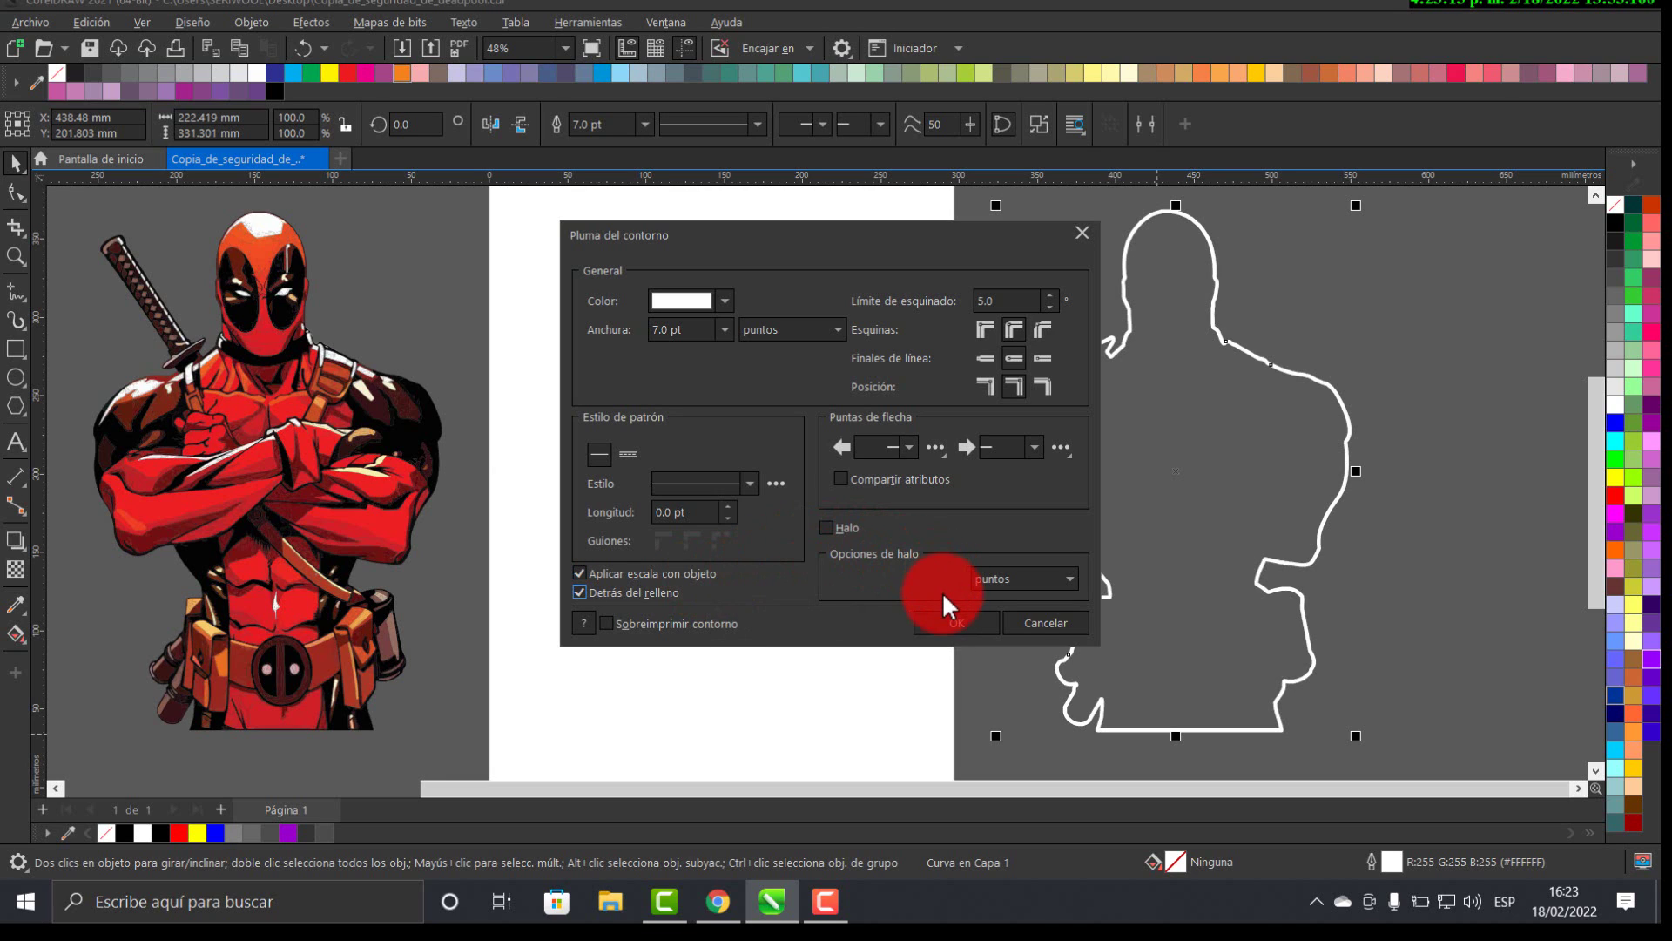
left_click(956, 623)
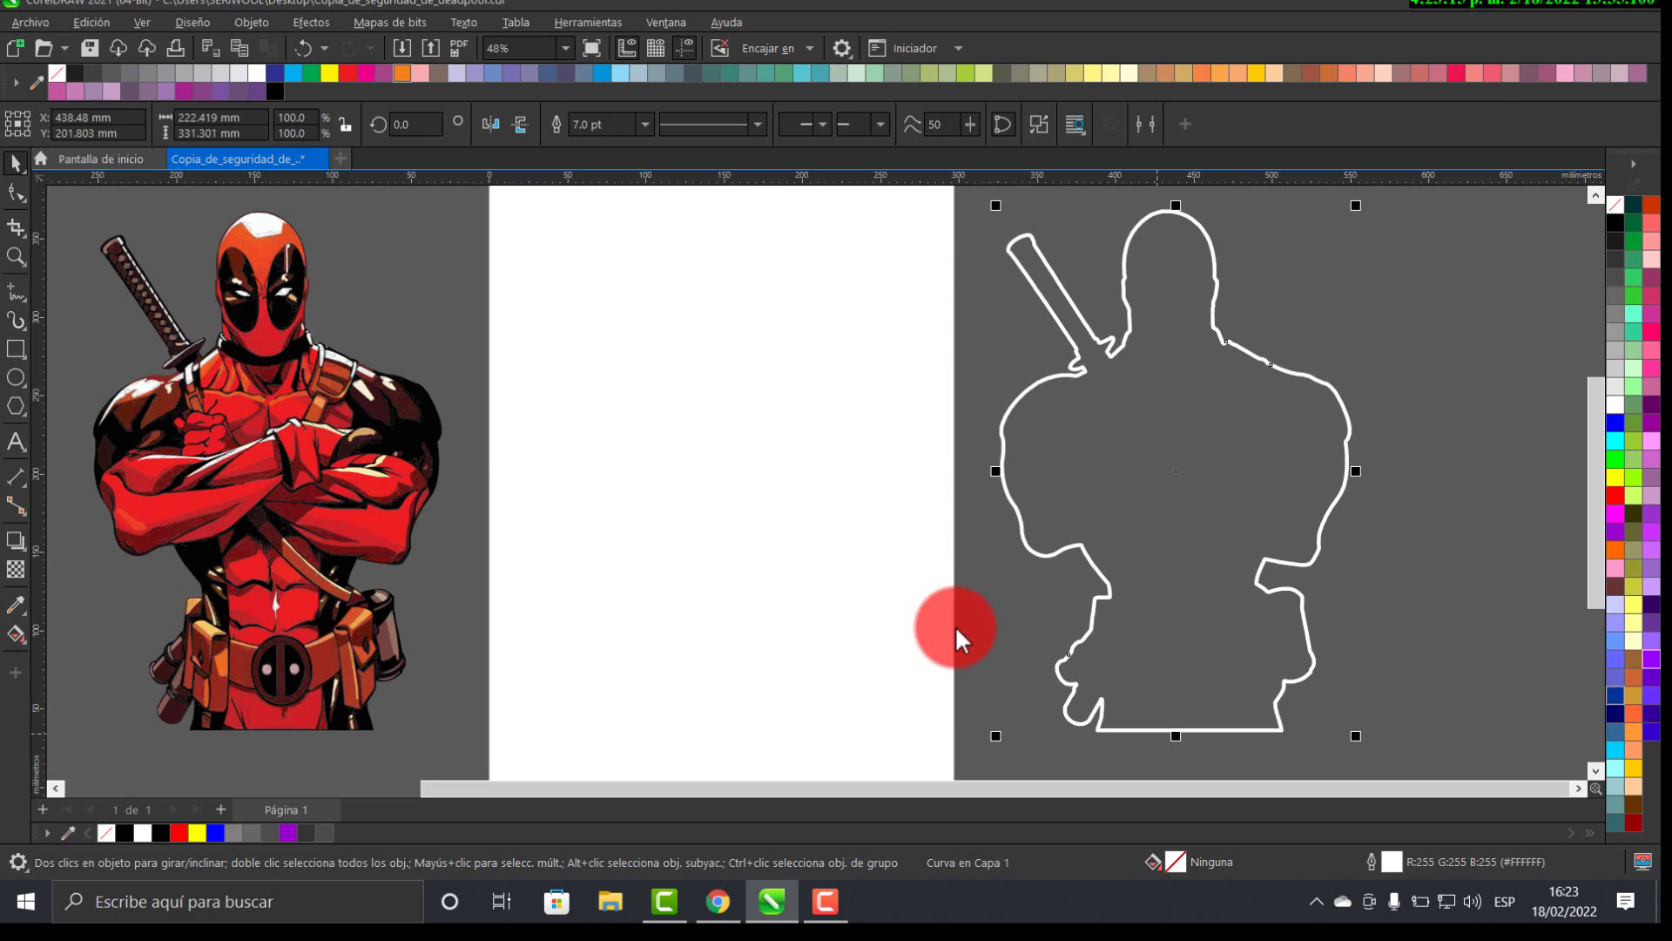
- Try the white outline over the traced figure by nudging it left, and undo the moves
key("Left")
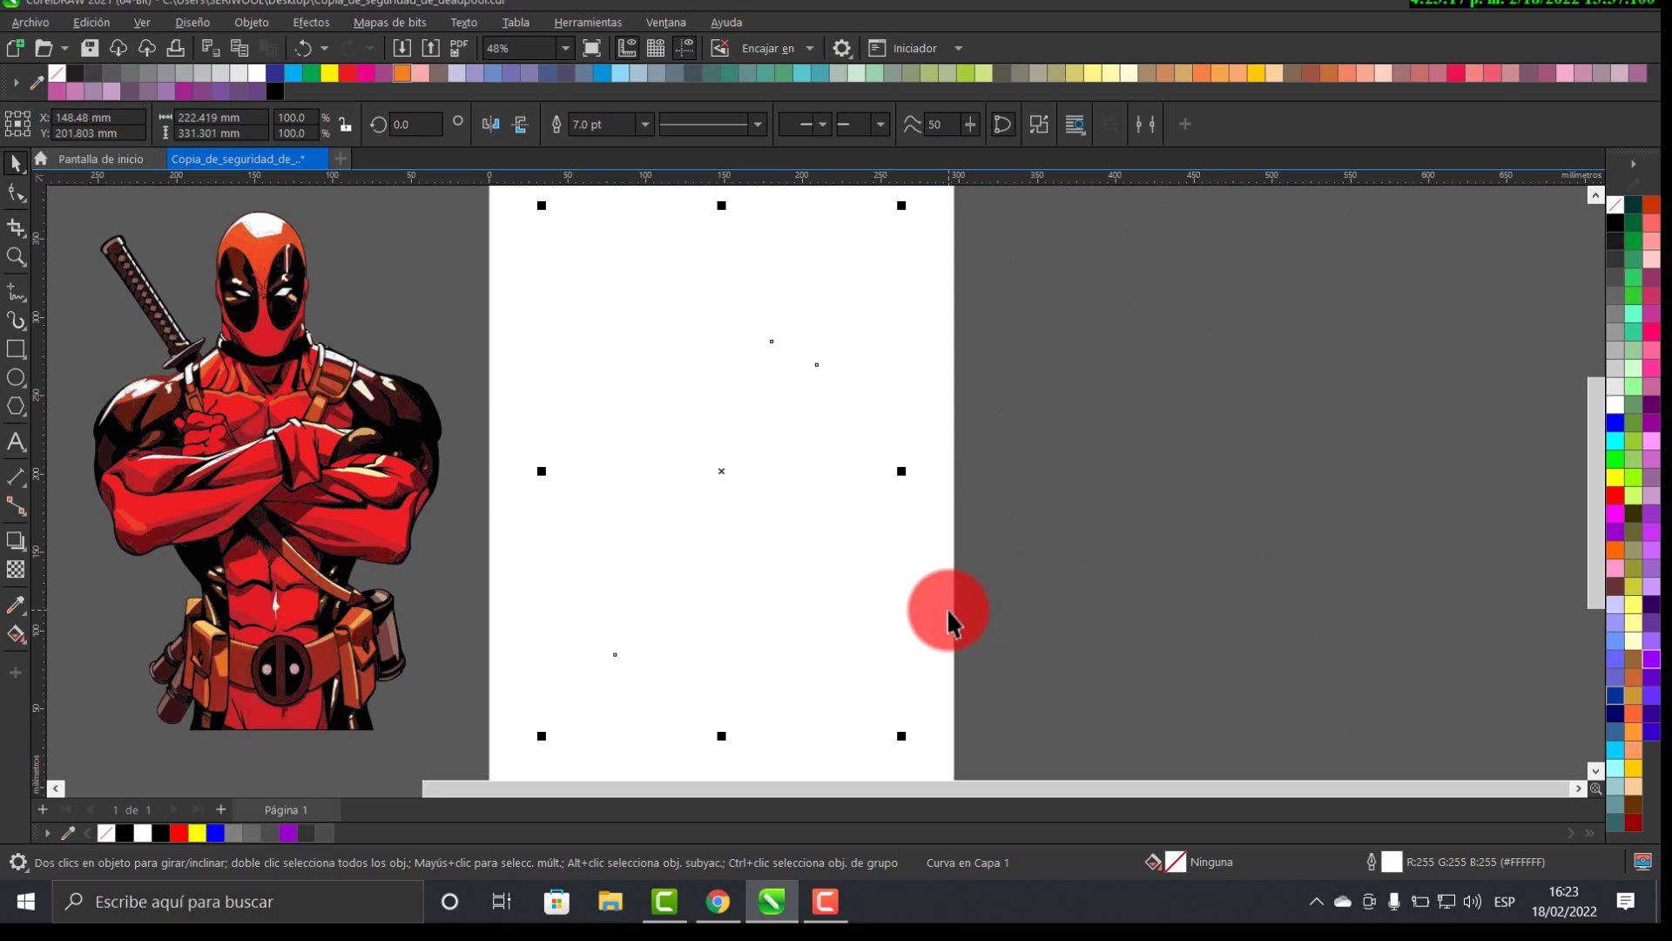
key("Left")
key("Right")
key("ctrl+z")
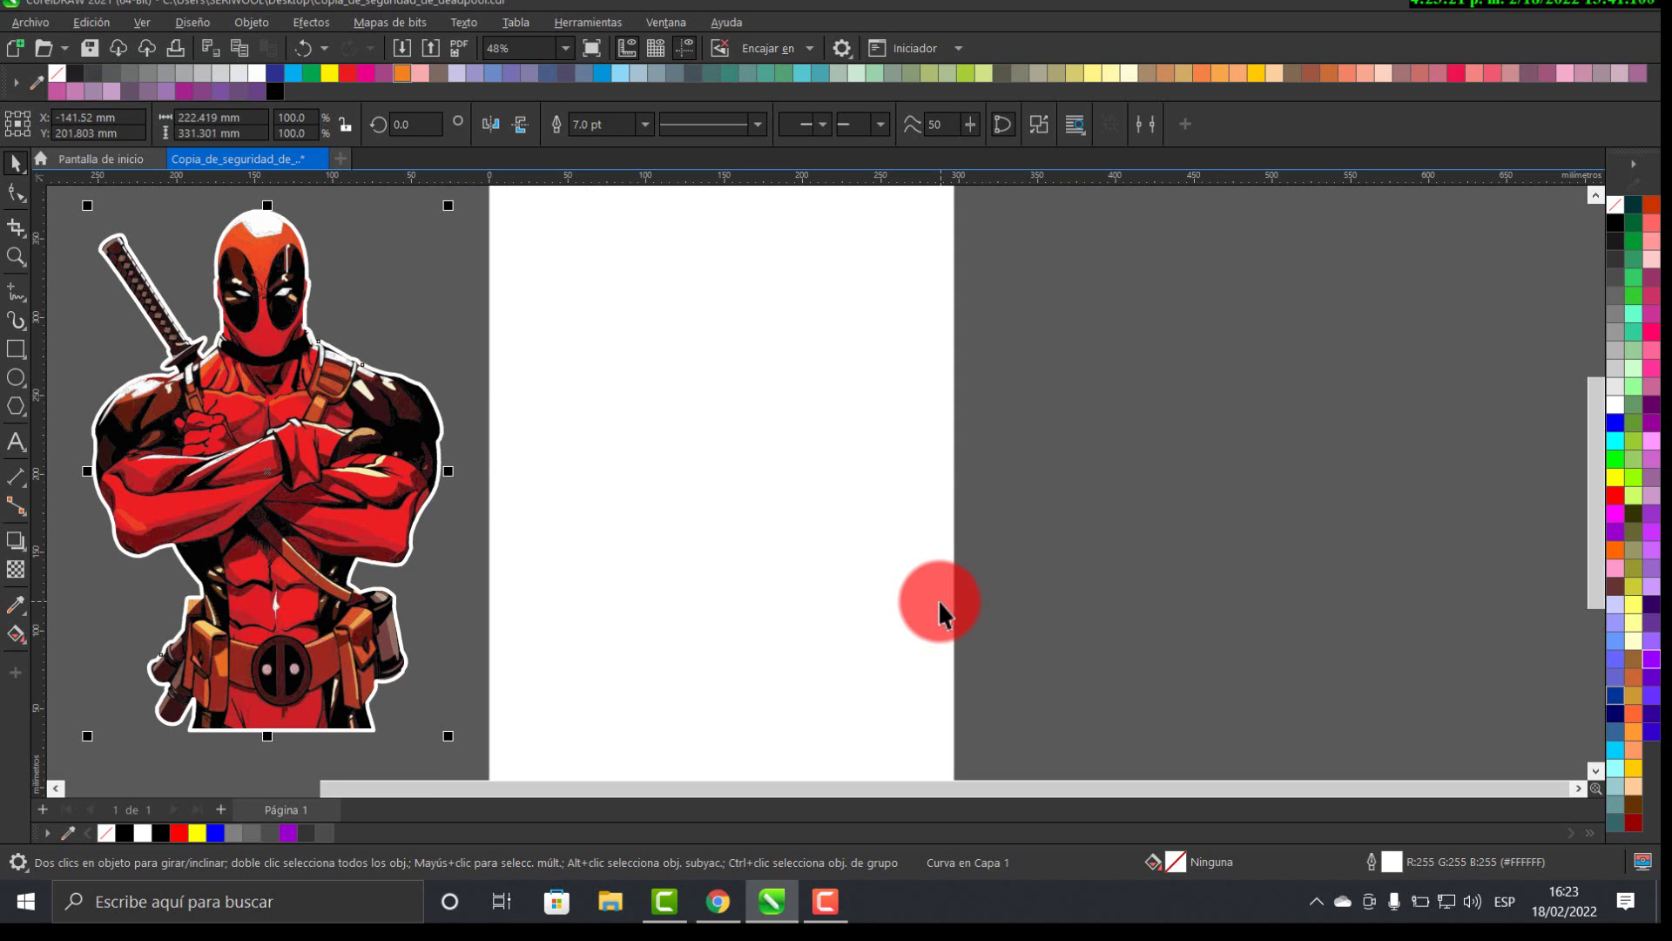
key("ctrl+z")
key("ctrl+z")
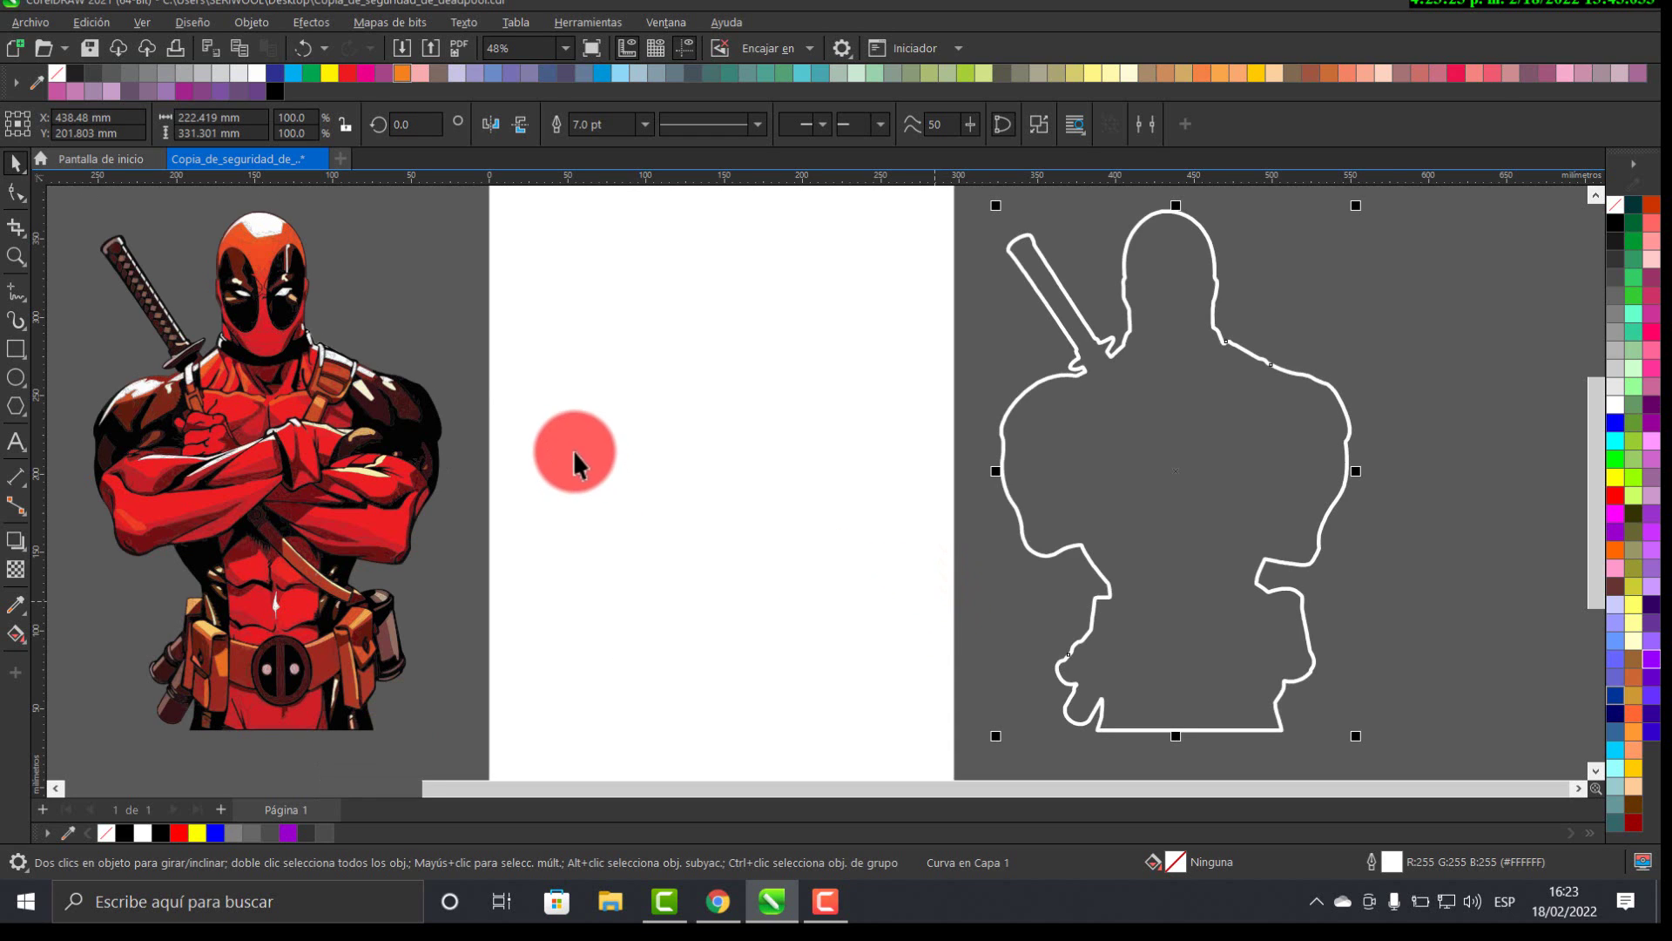
- Select all pieces of the traced figure and group them
left_click_drag(575, 466, 756, 470)
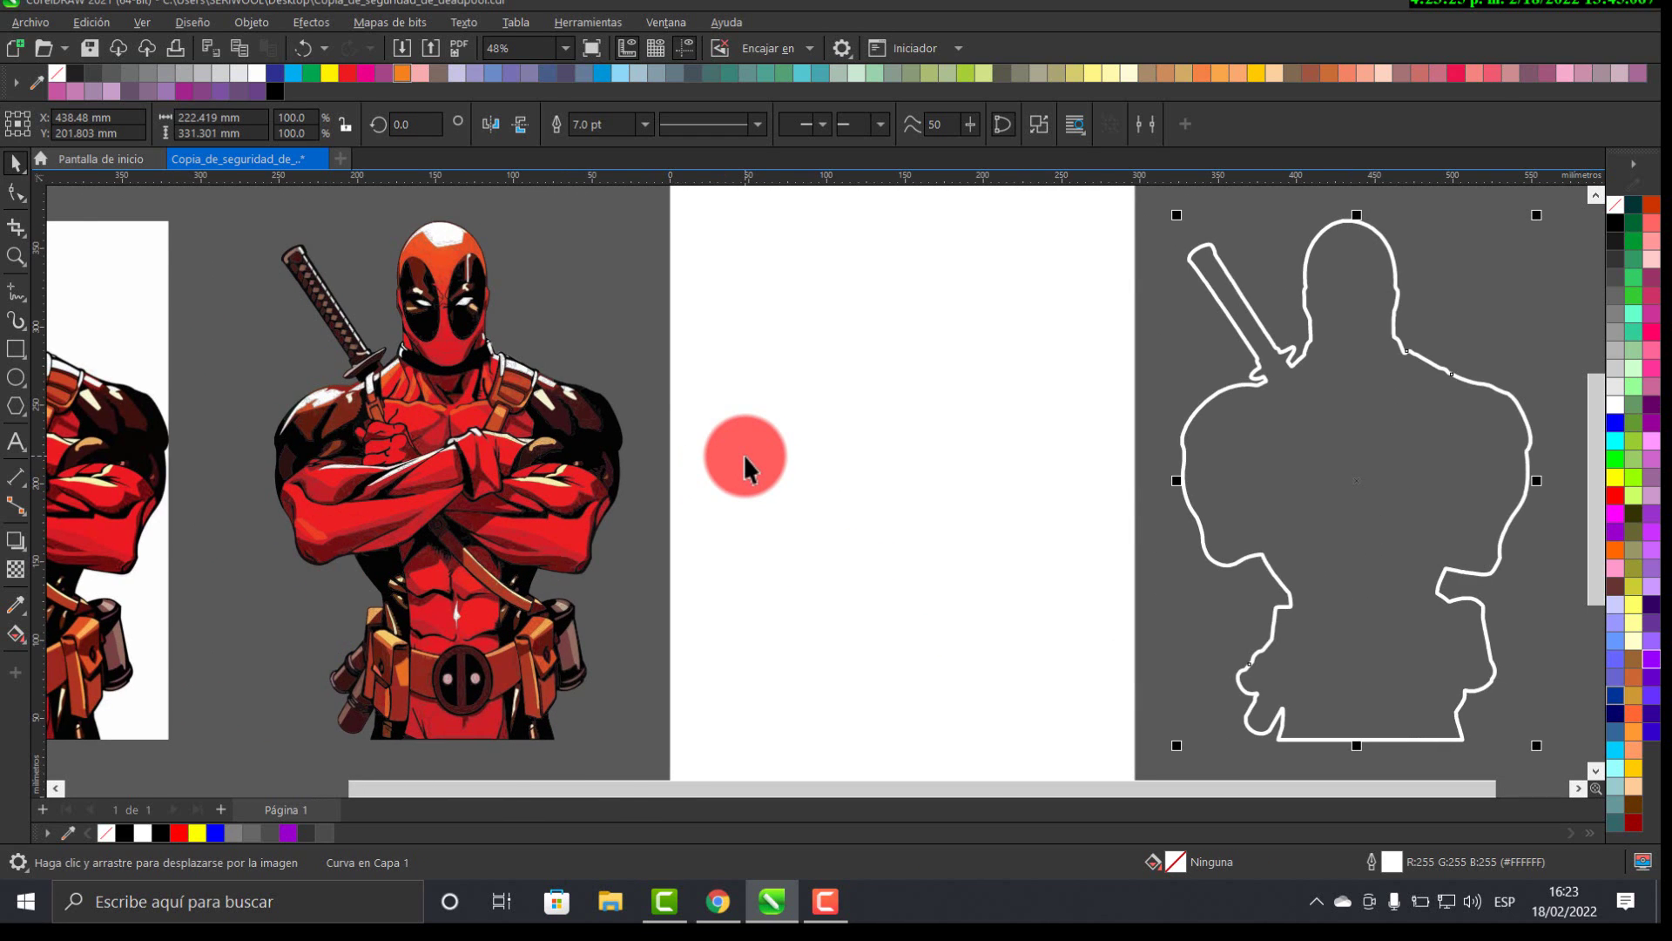
scroll(744, 453, "down", 1)
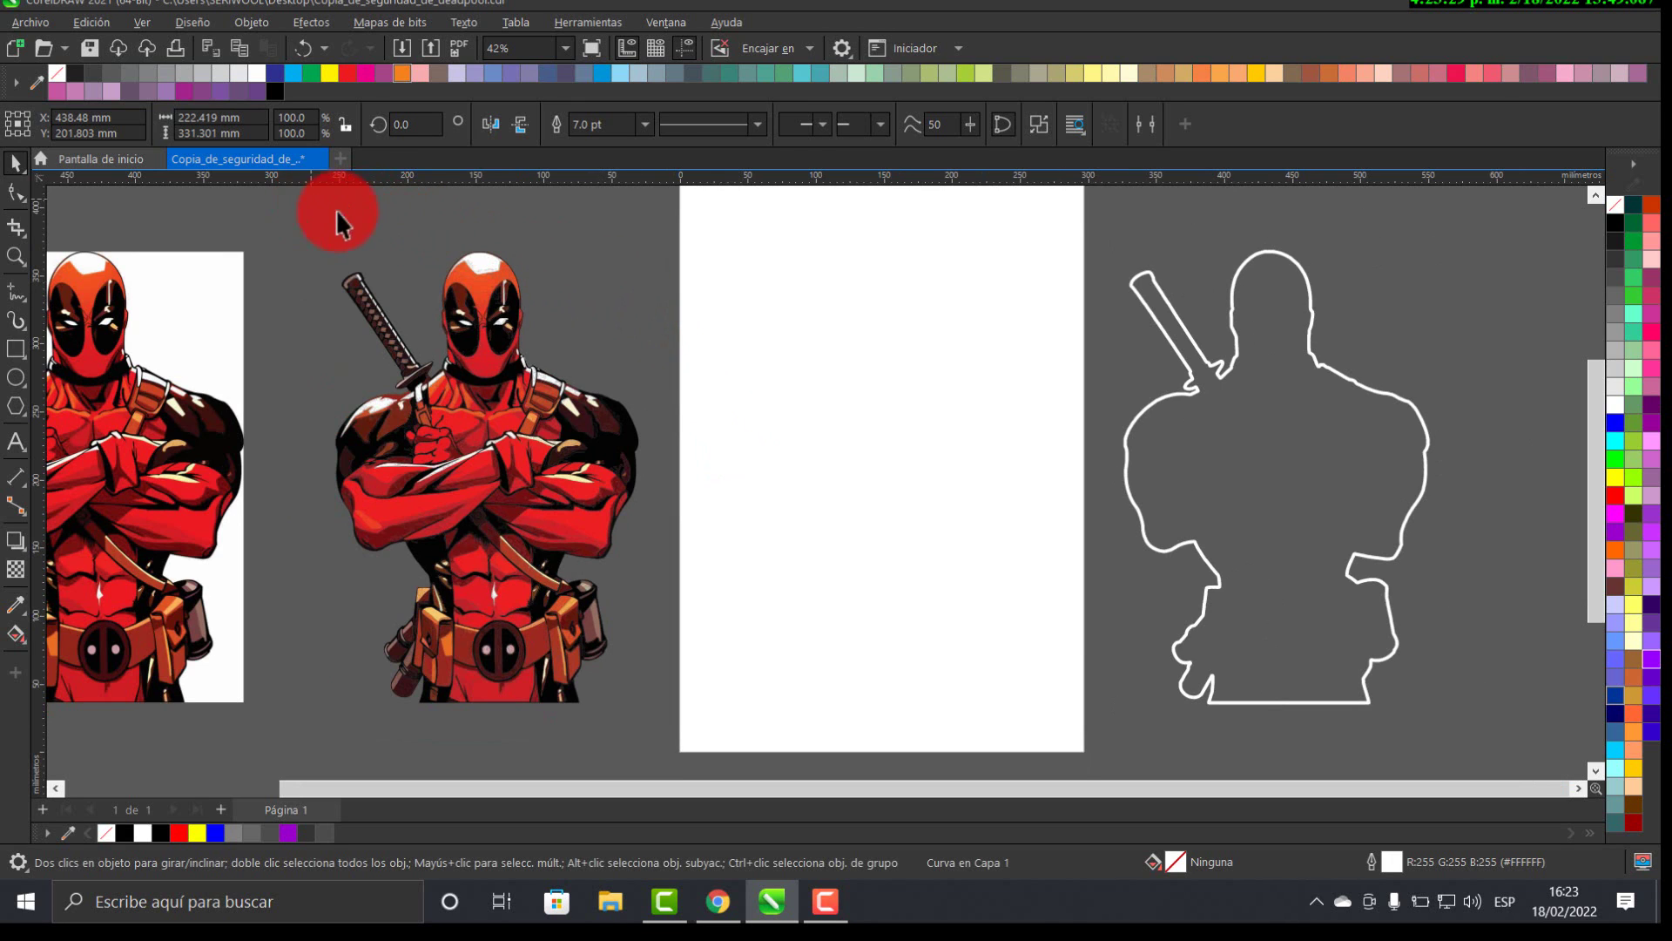
left_click_drag(281, 207, 672, 740)
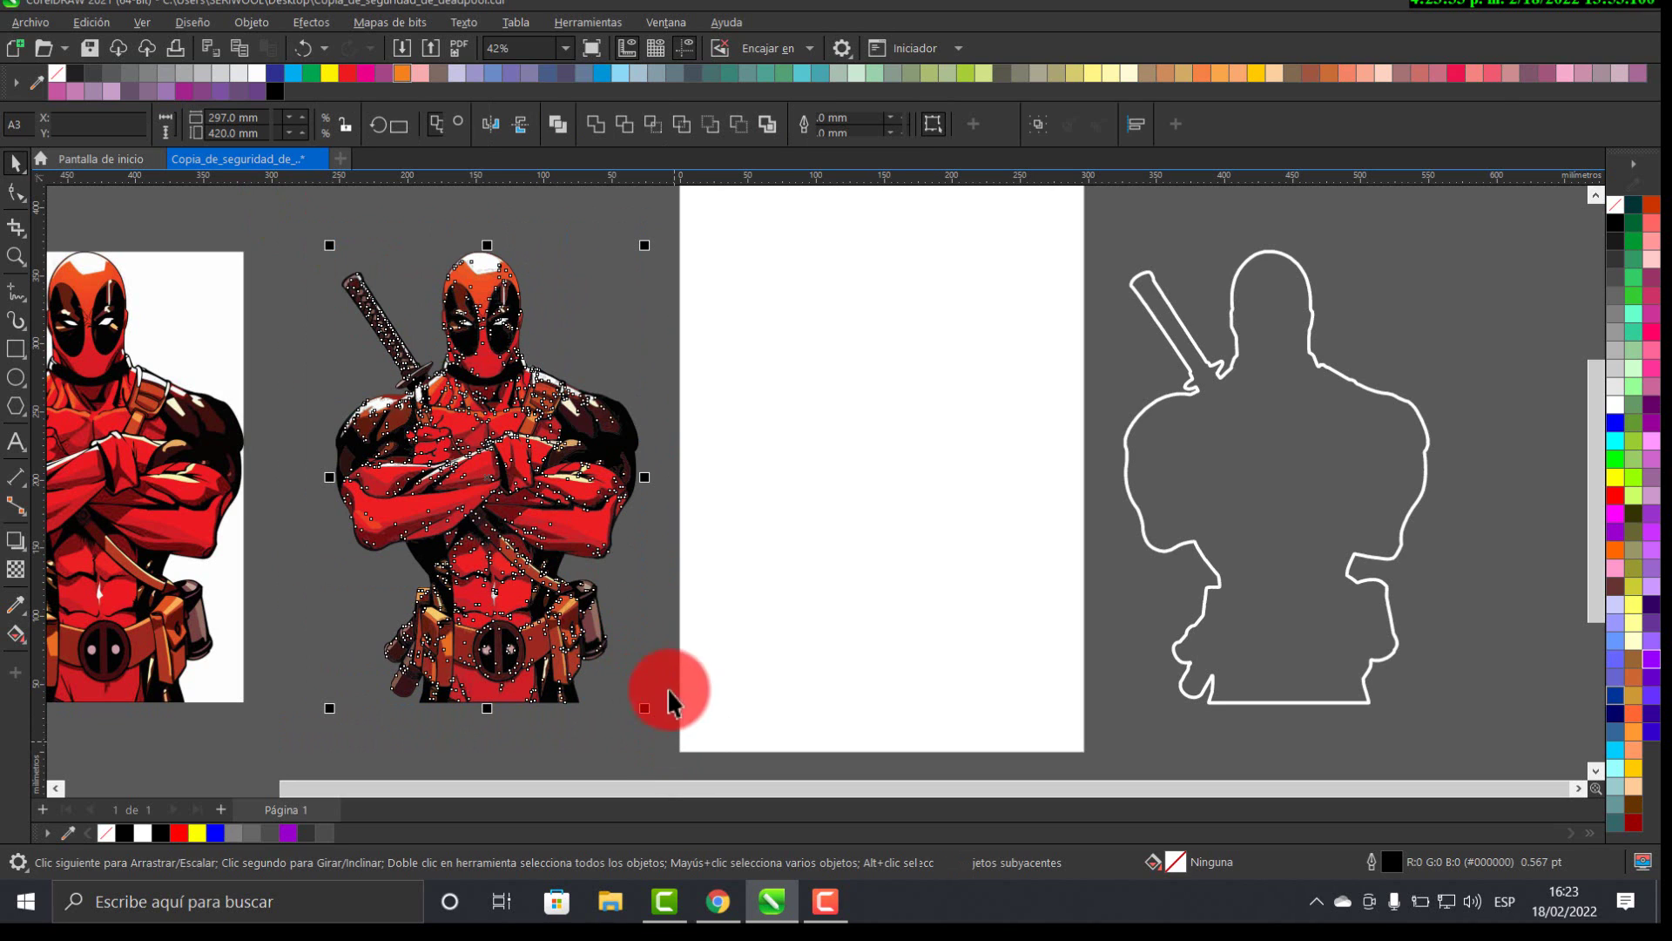
left_click(1036, 120)
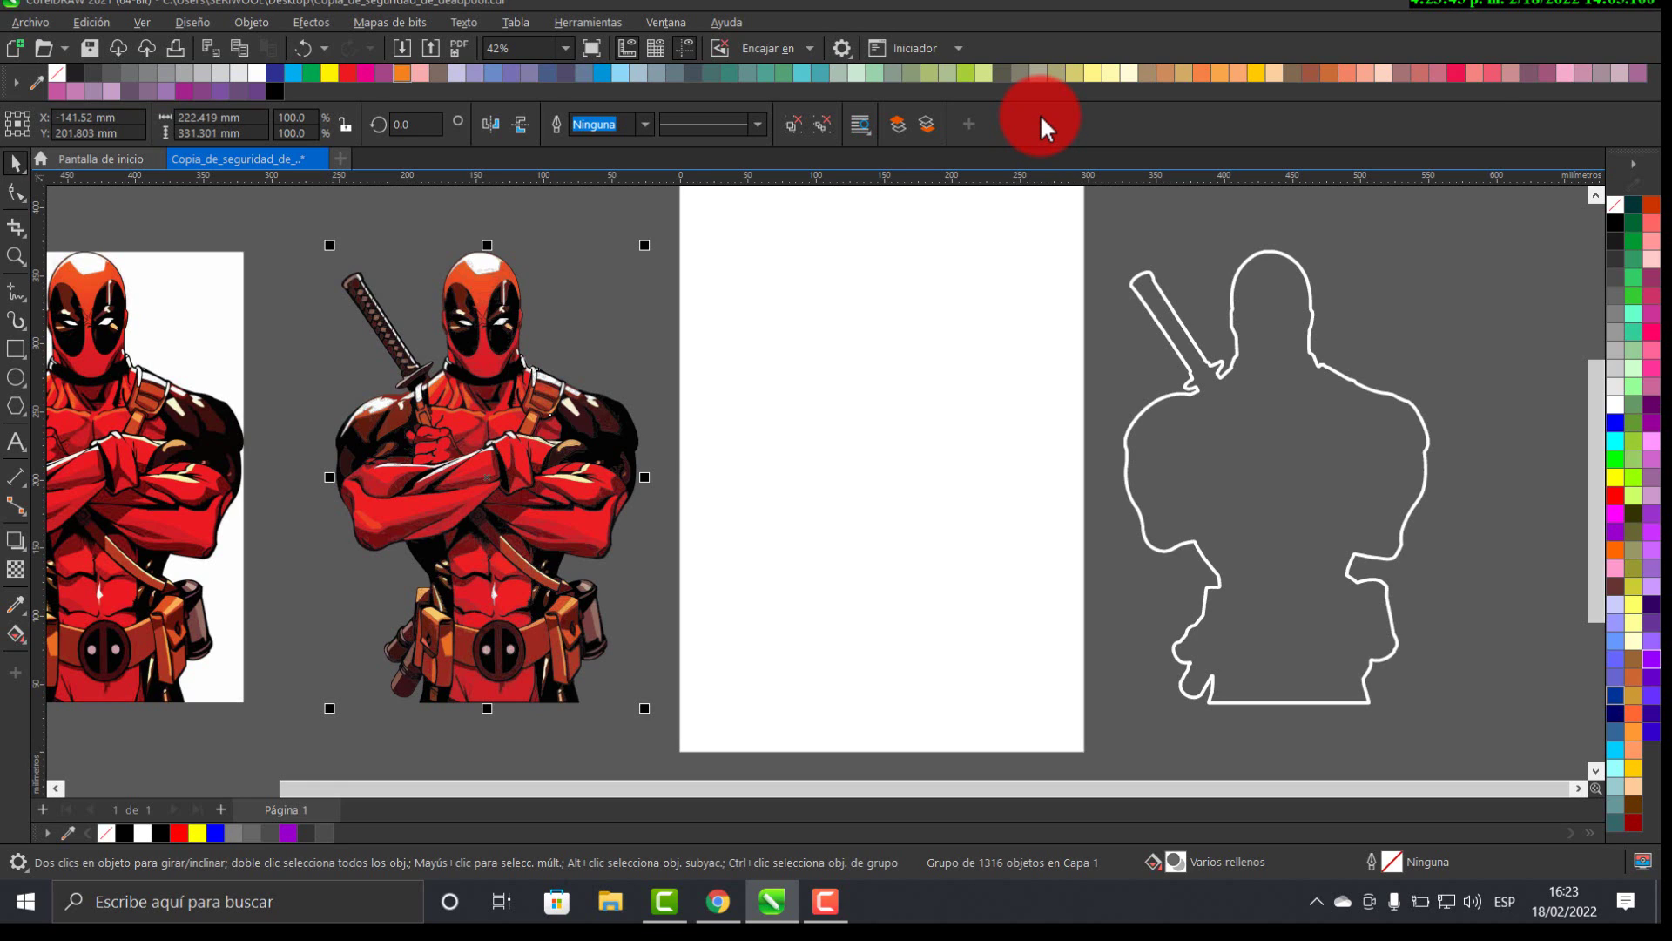
- Convert the grouped figure to a 300 ppi bitmap in 32-bit CMYK colour with anti-aliasing and a transparent background
left_click(380, 23)
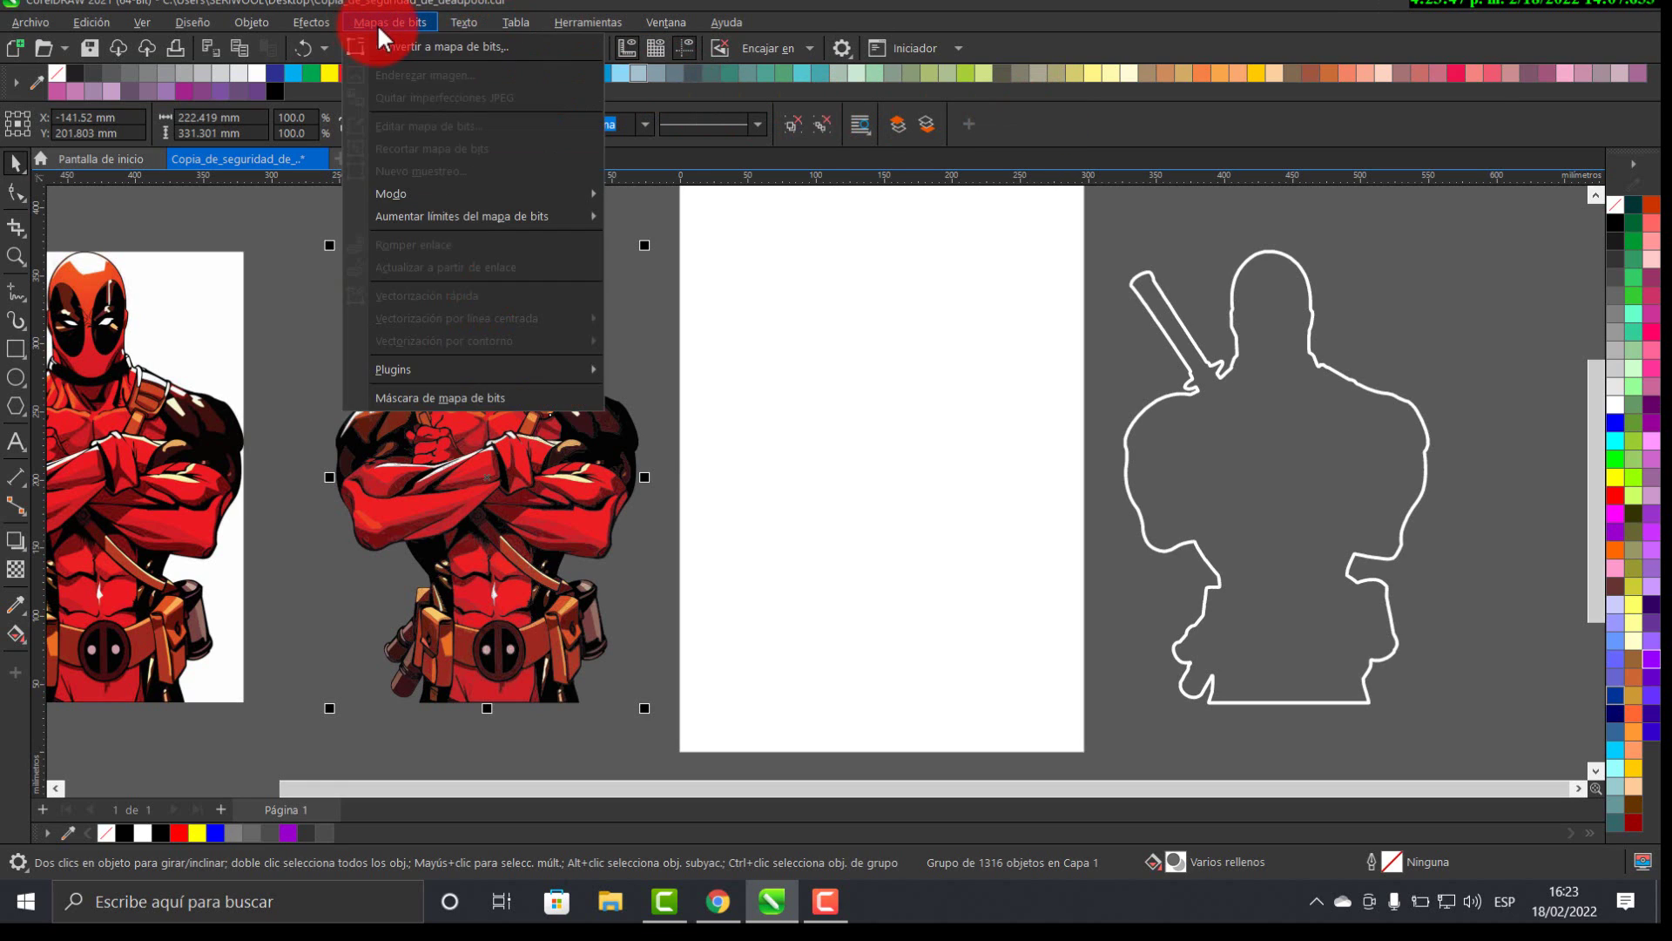
left_click(431, 42)
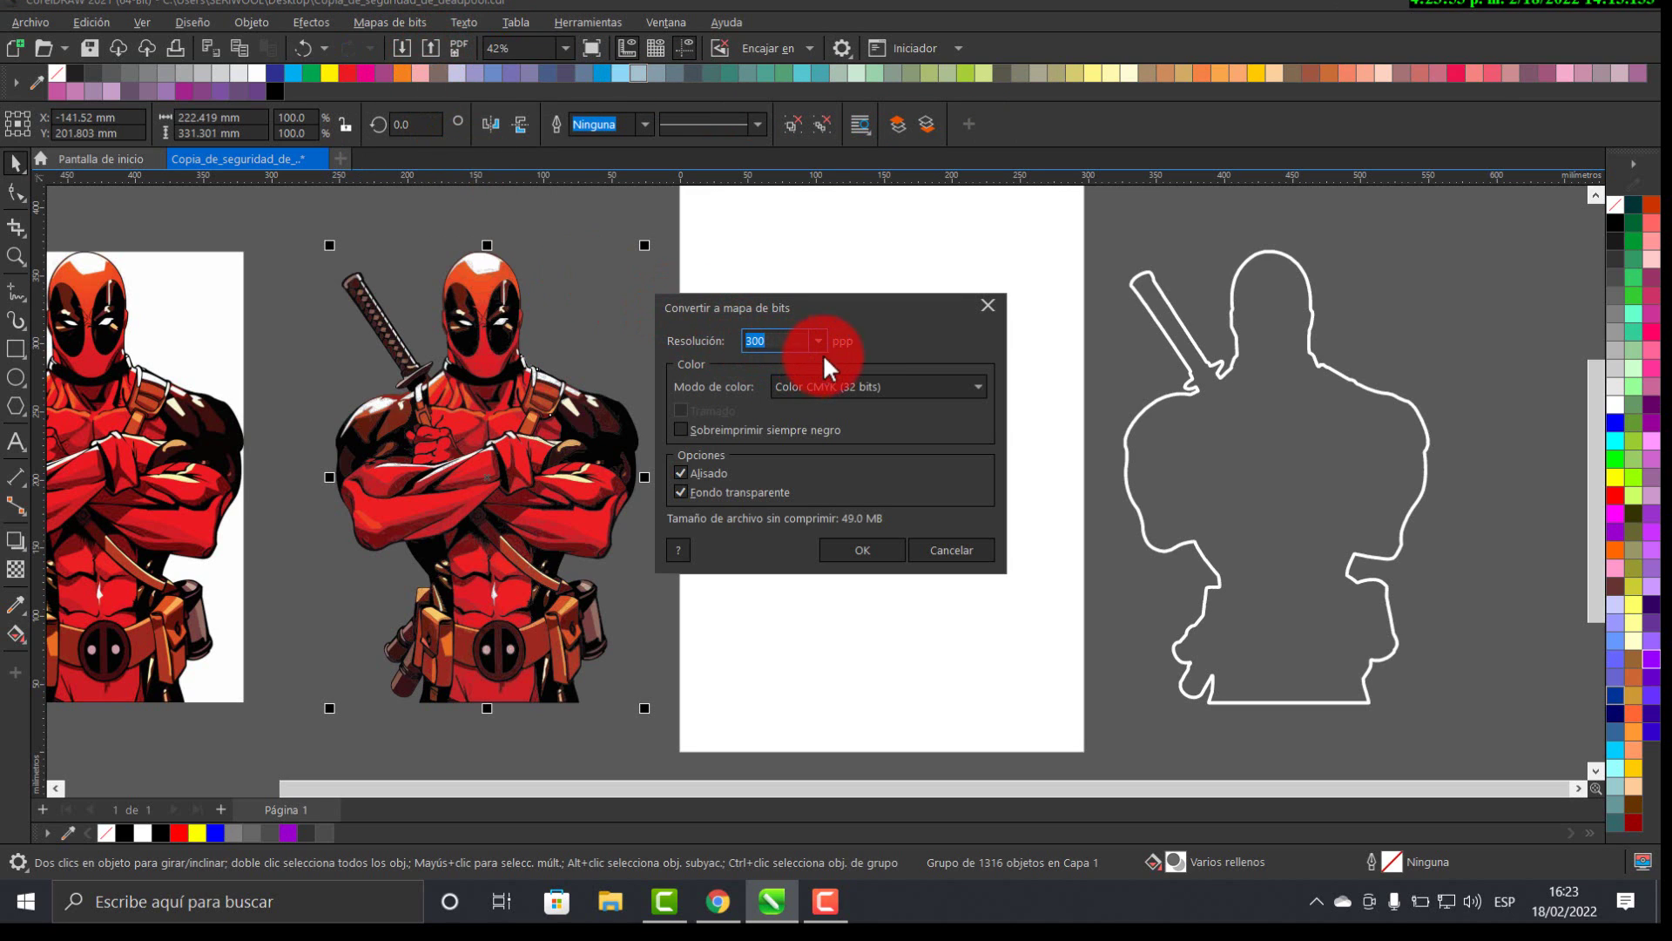
left_click(949, 380)
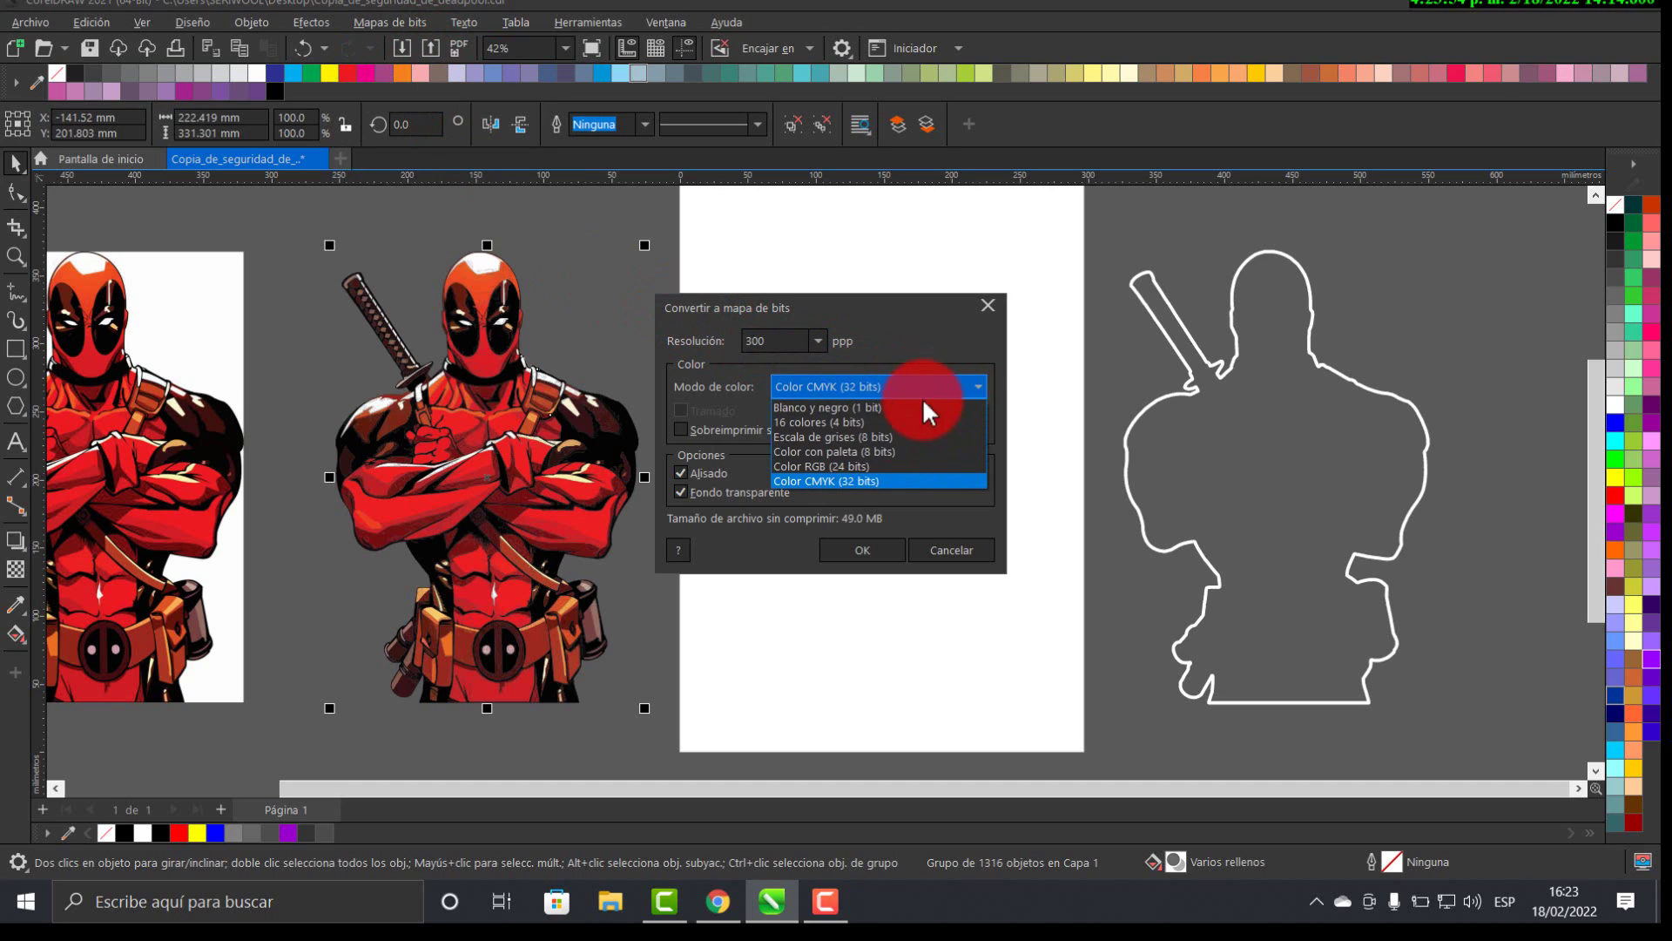
left_click(850, 481)
left_click(886, 550)
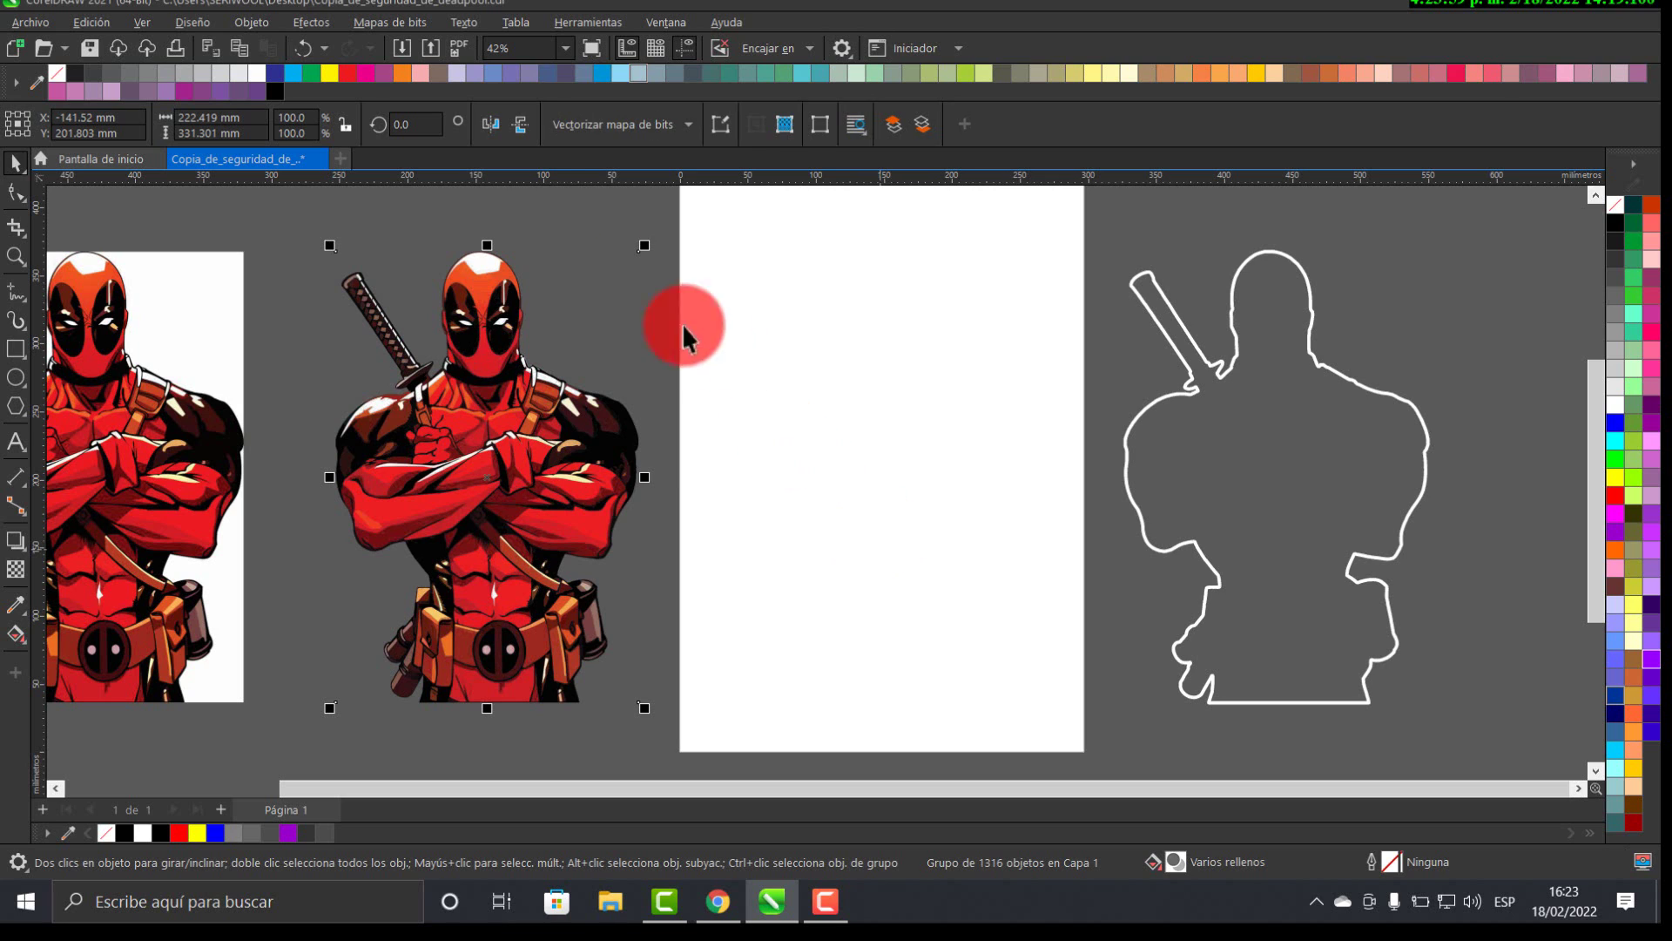
- Convert the figure bitmap to 8-bit greyscale and invert its colours
left_click(394, 25)
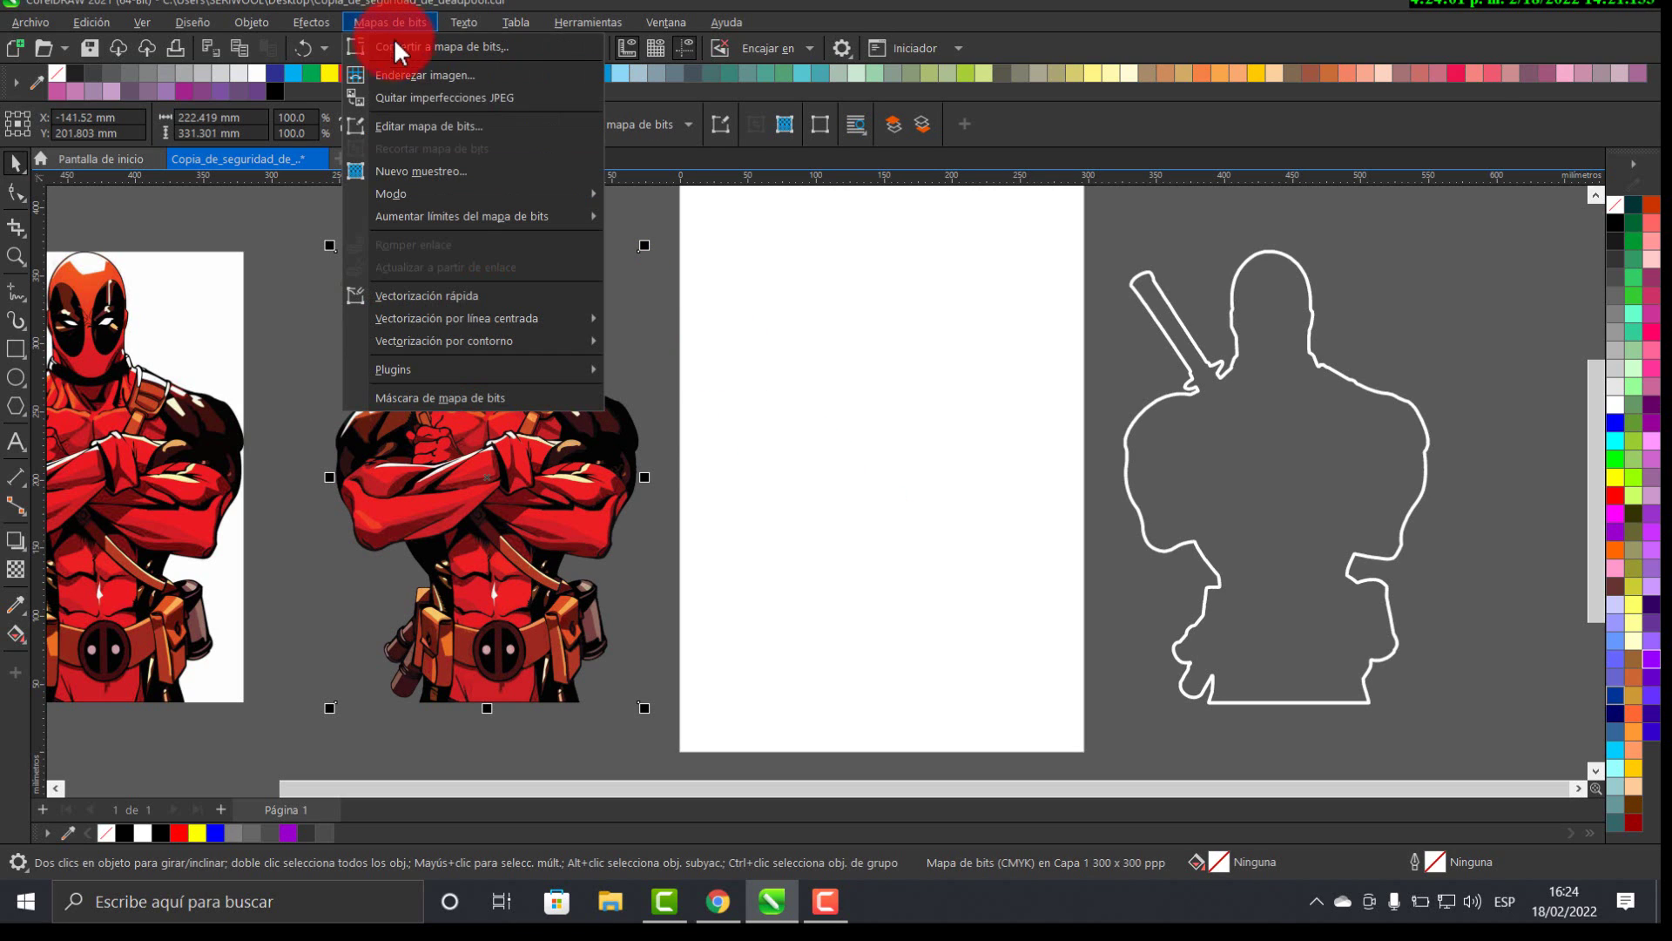
mouse_move(492, 199)
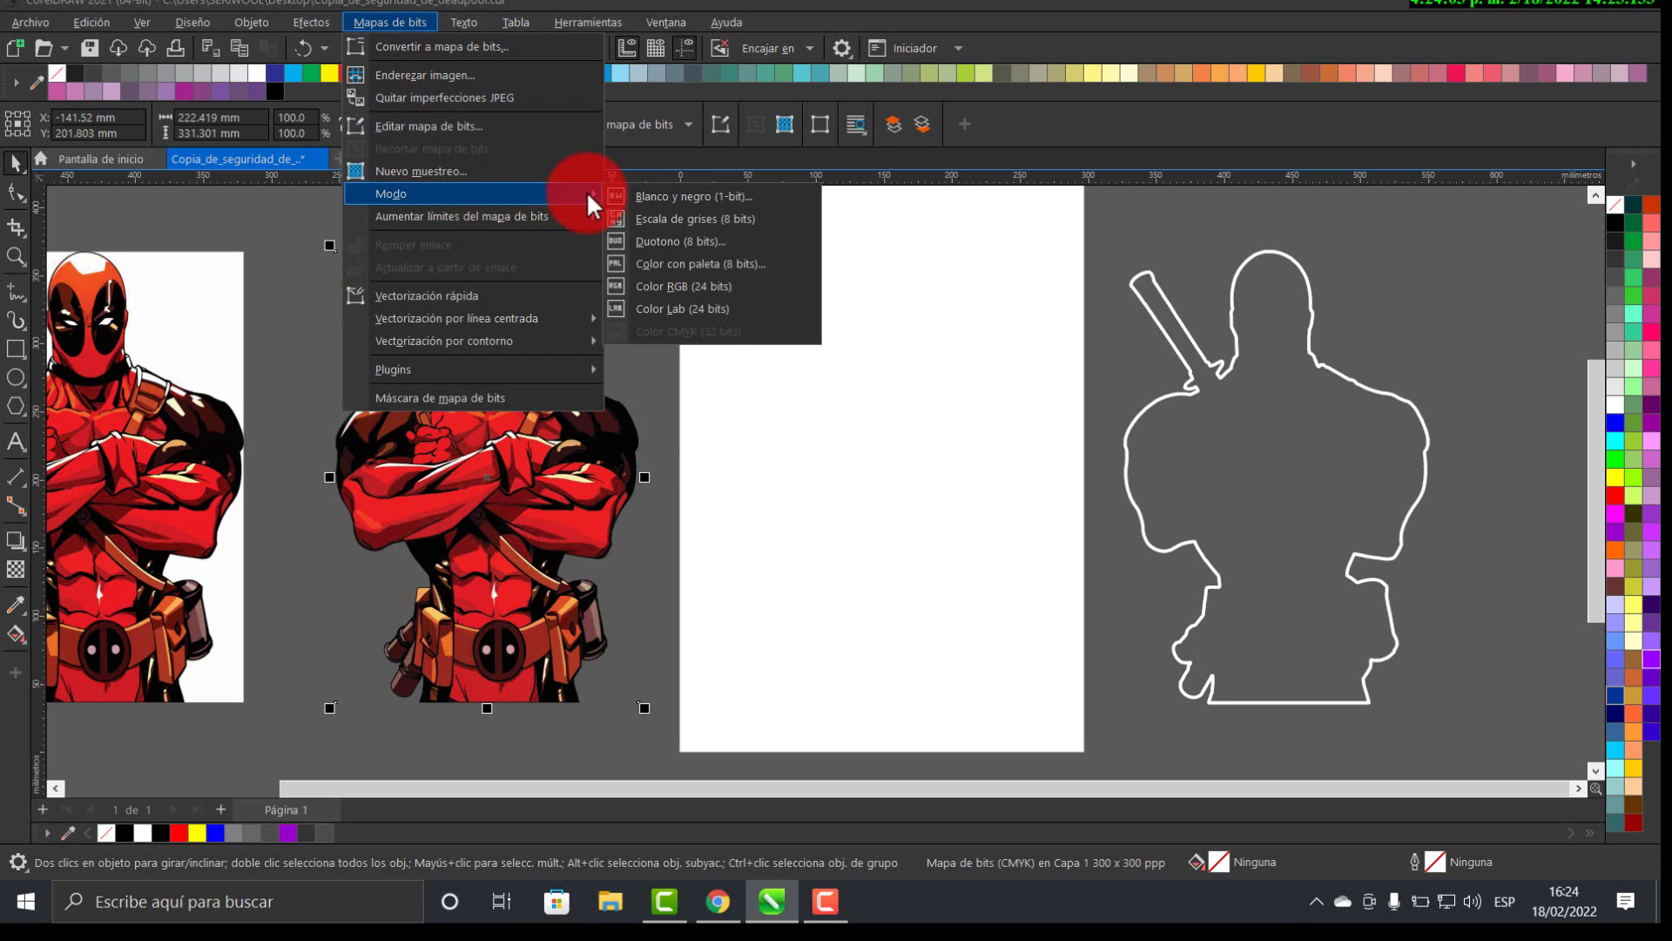
left_click(723, 220)
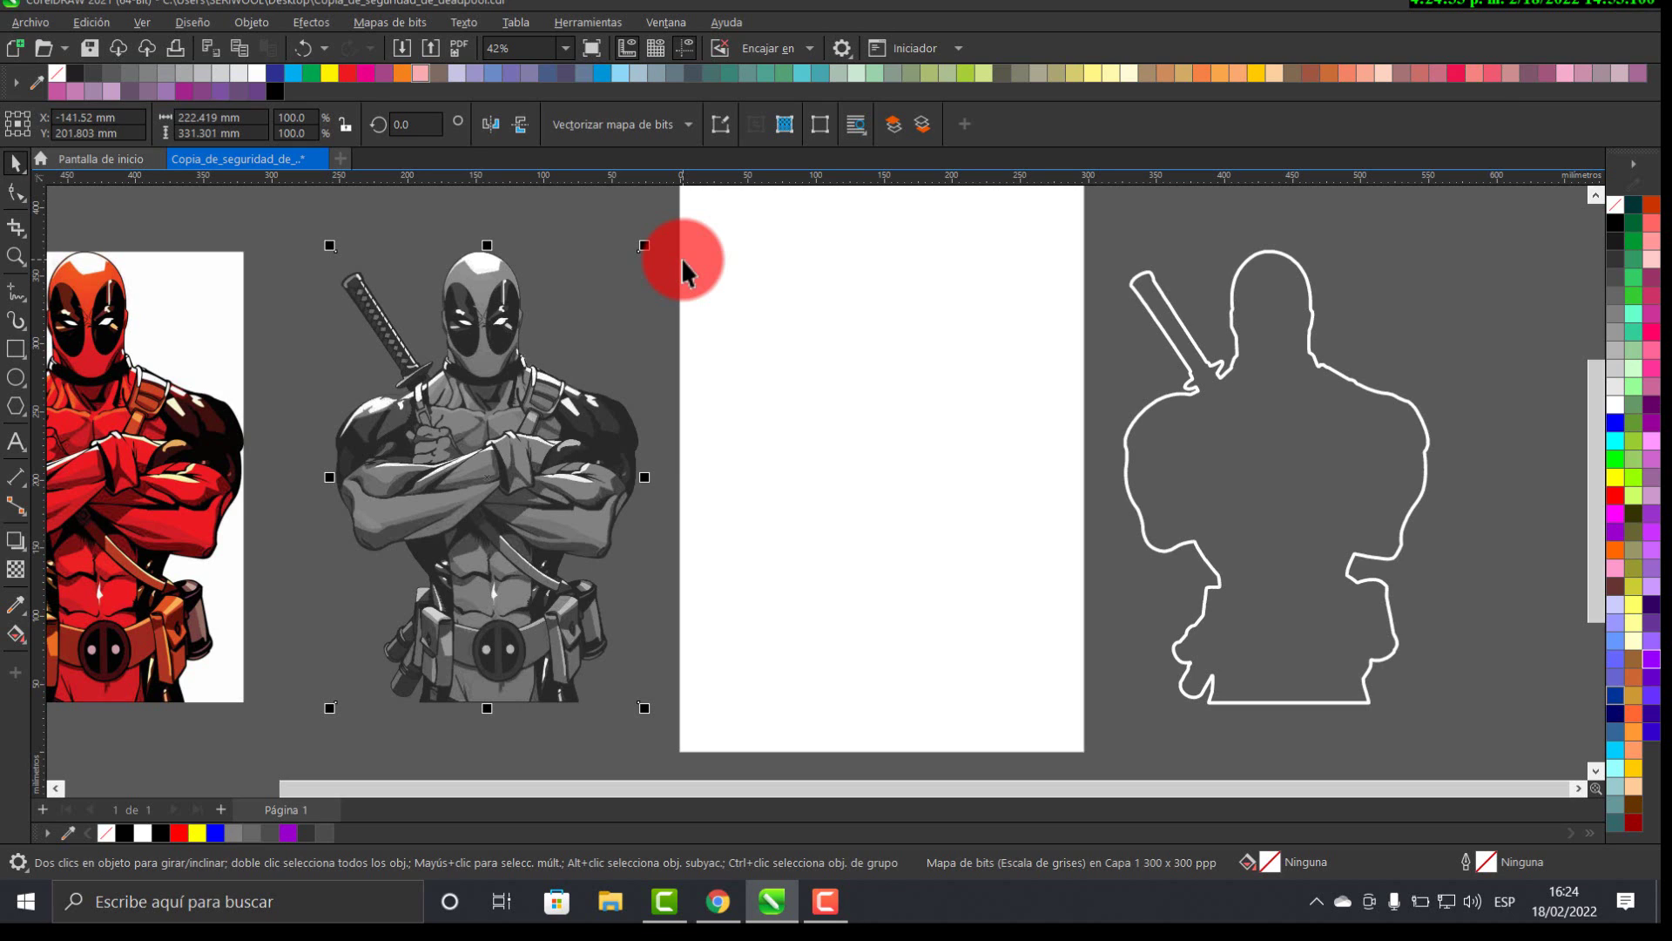
left_click(310, 23)
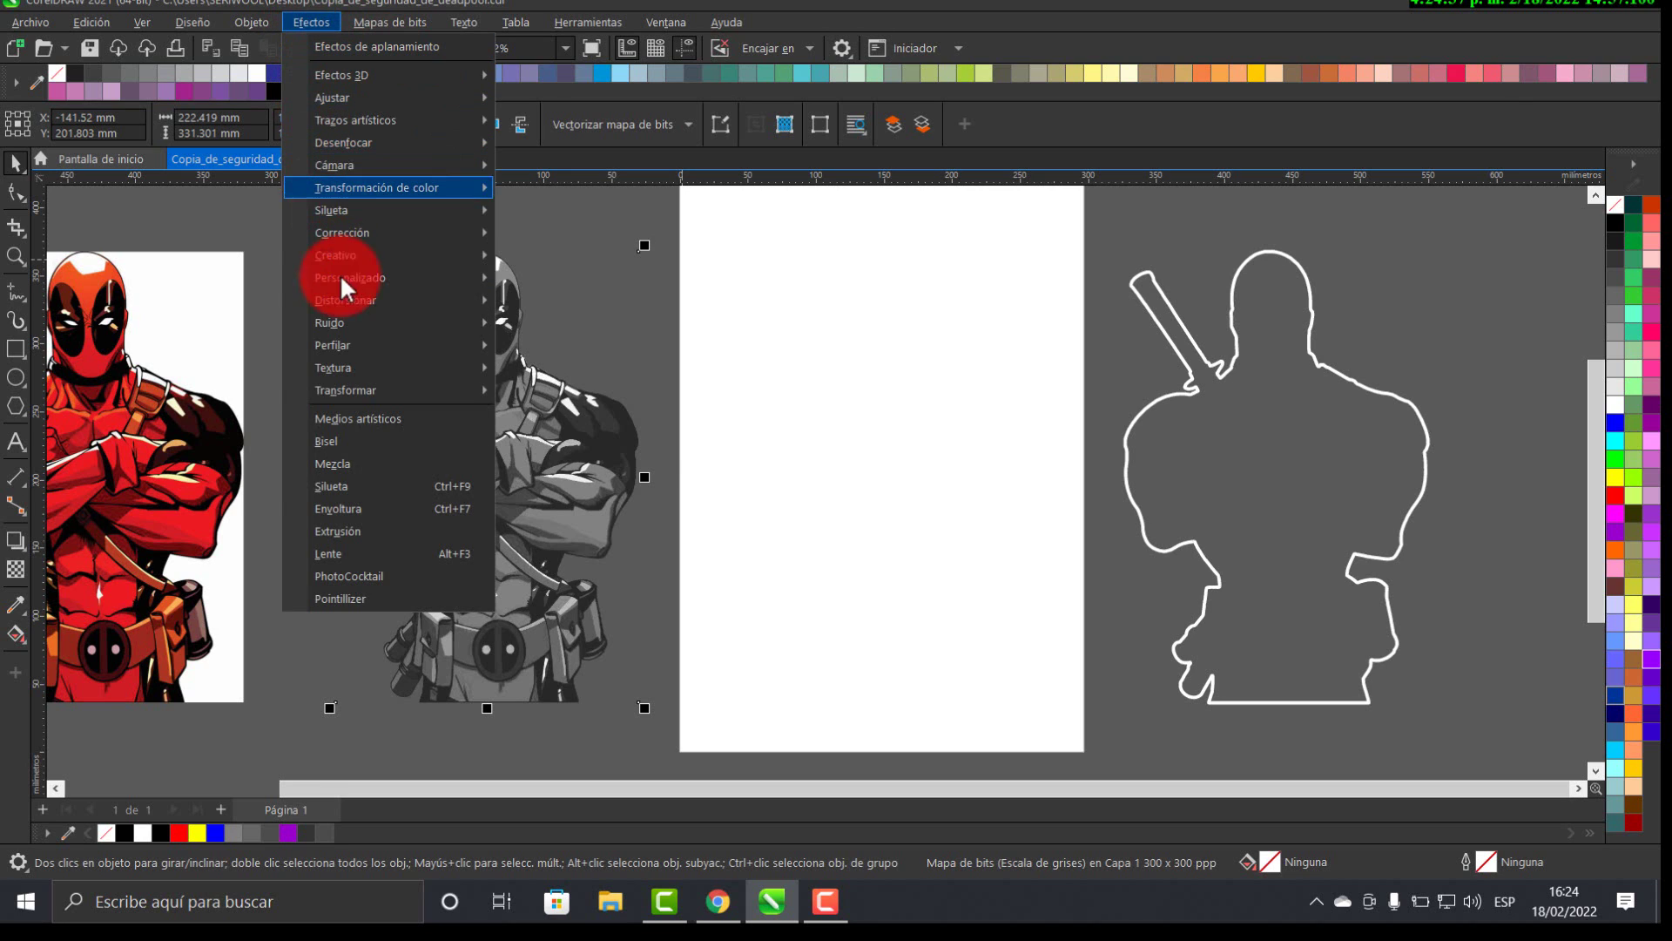
mouse_move(385, 389)
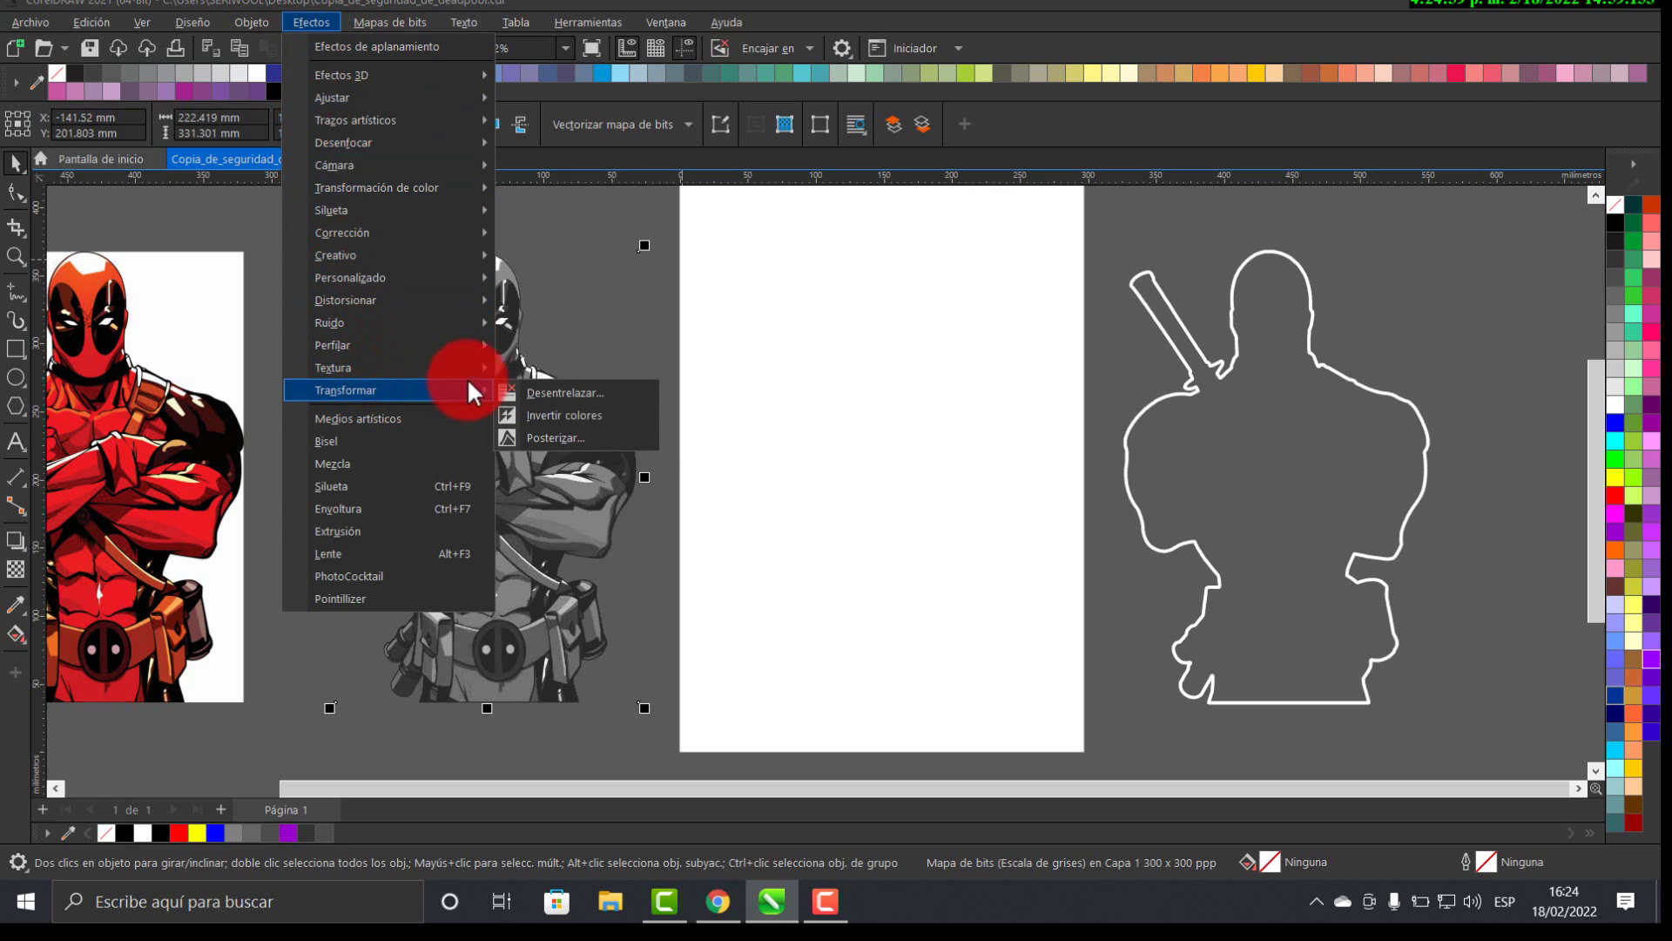
left_click(602, 414)
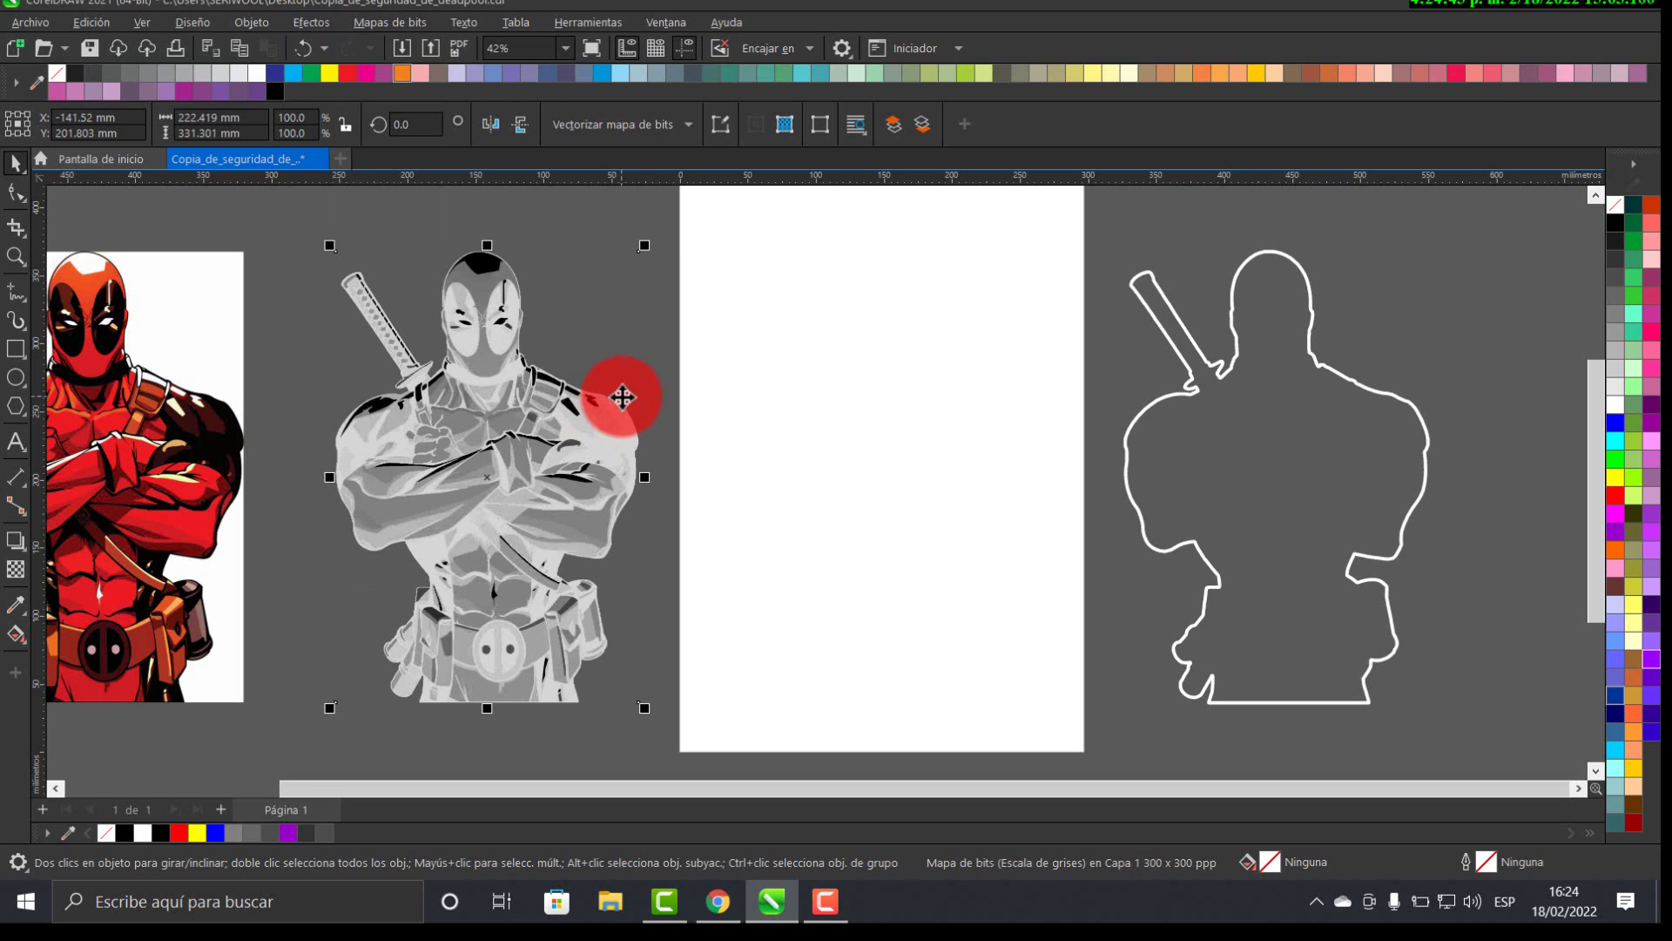
- Start a contrast enhancement on the inverted bitmap, try darker and lighter gamma settings, and set the grey channel's gamma to 1.60
scroll(632, 460, "up", 2)
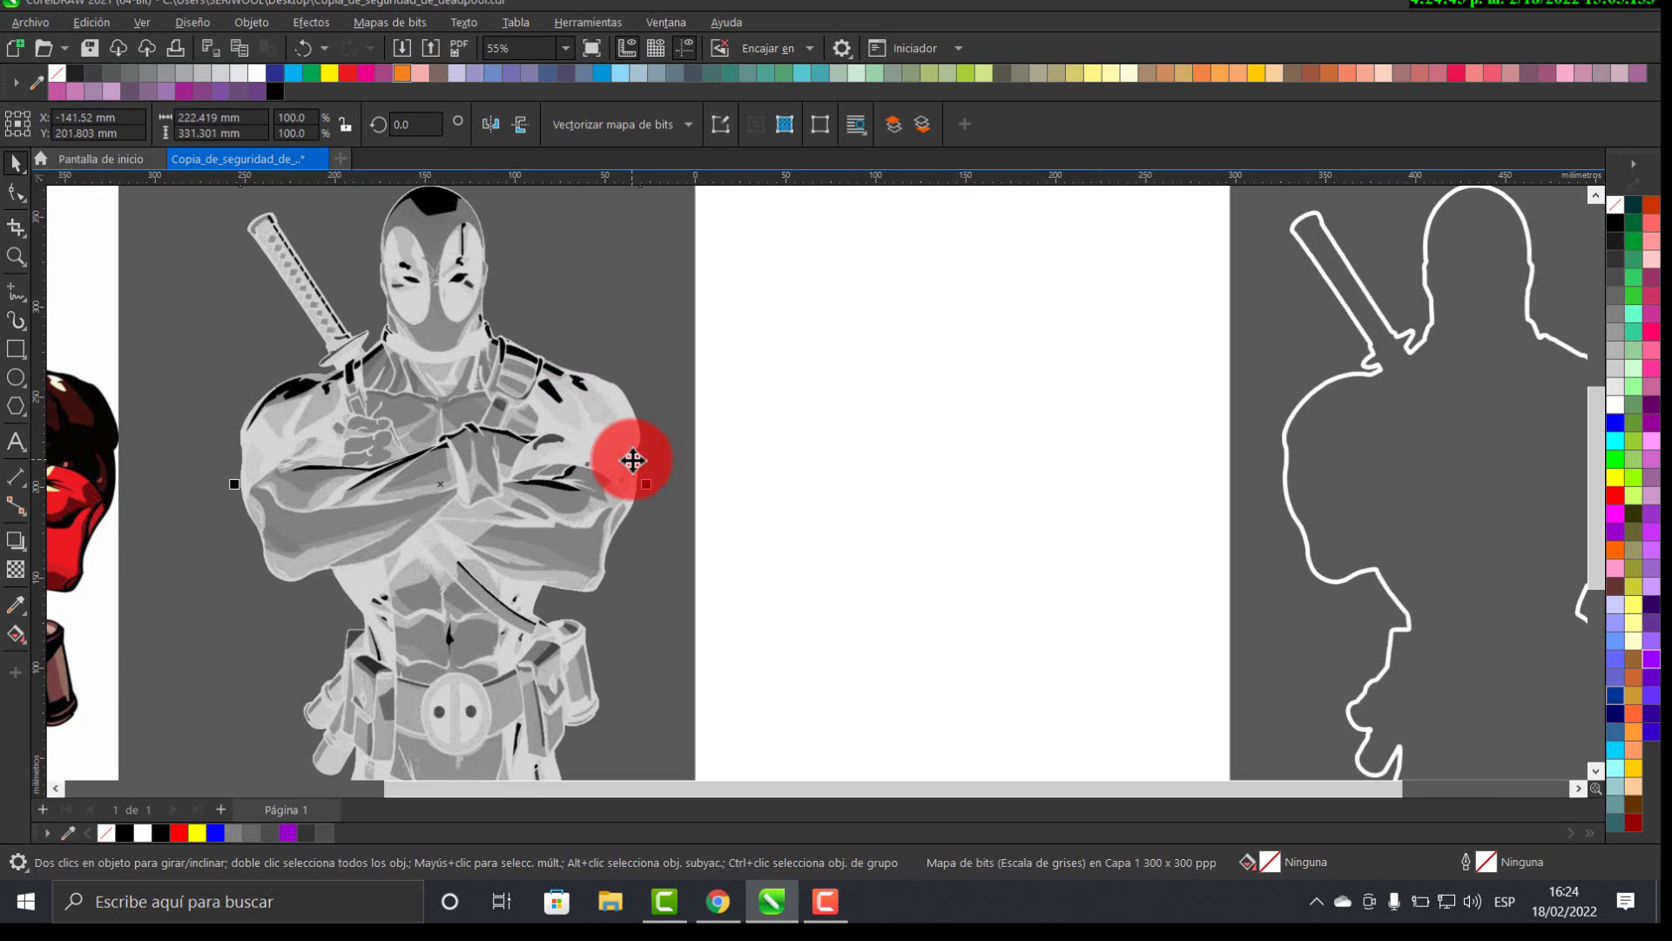
left_click_drag(633, 461, 677, 423)
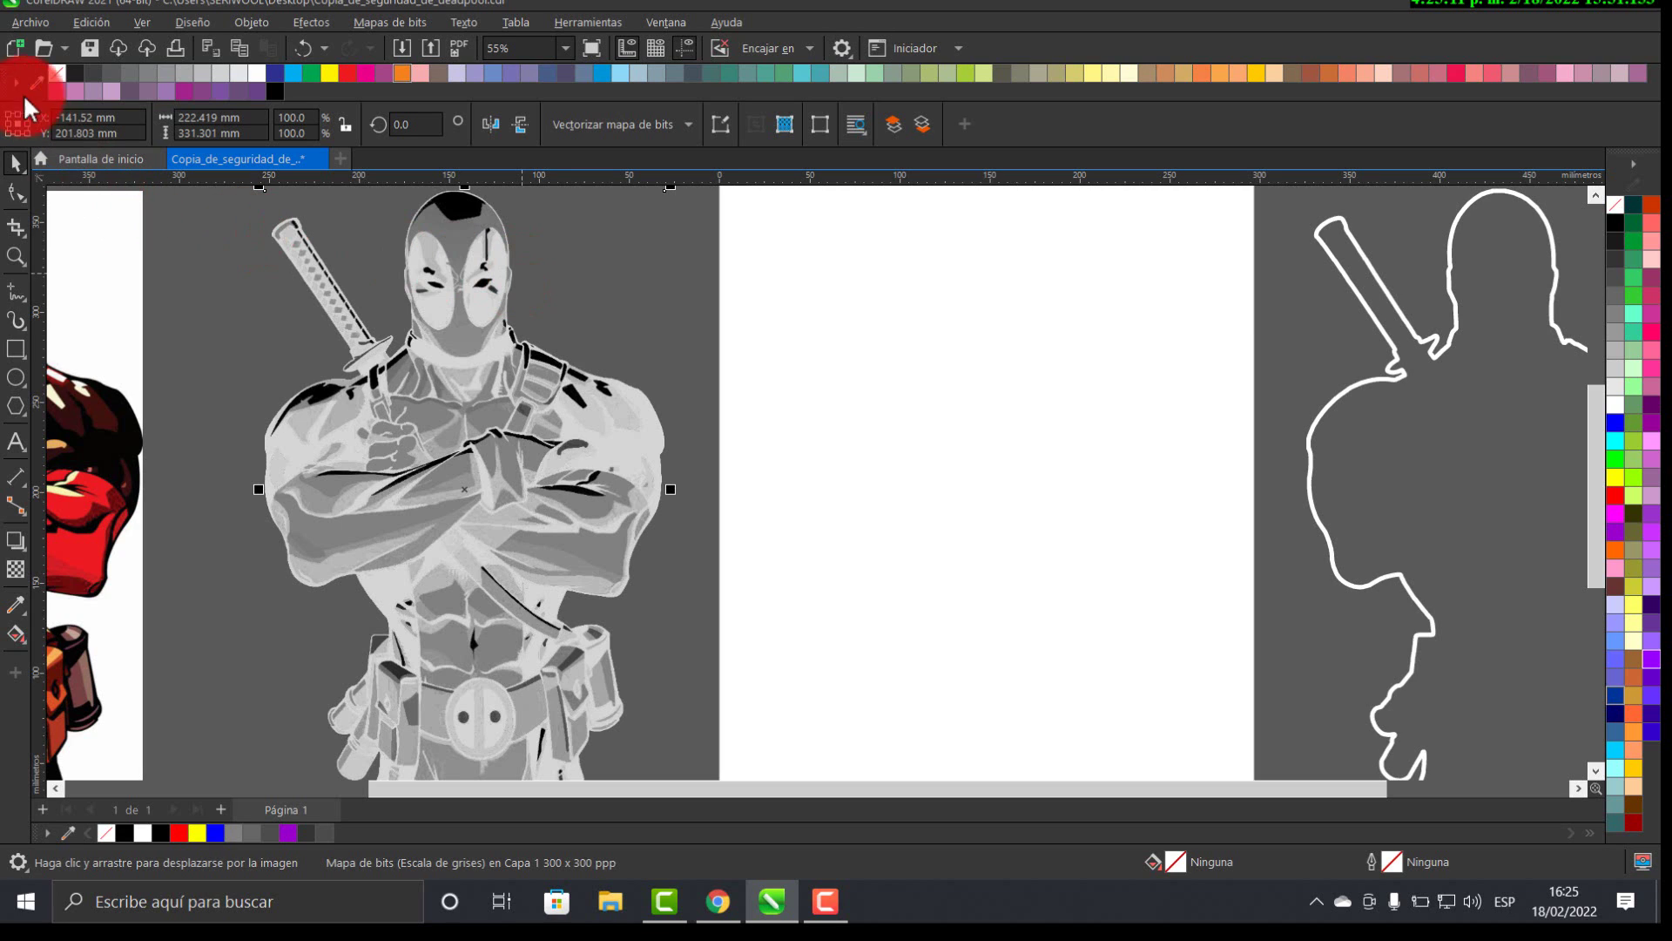
left_click(312, 21)
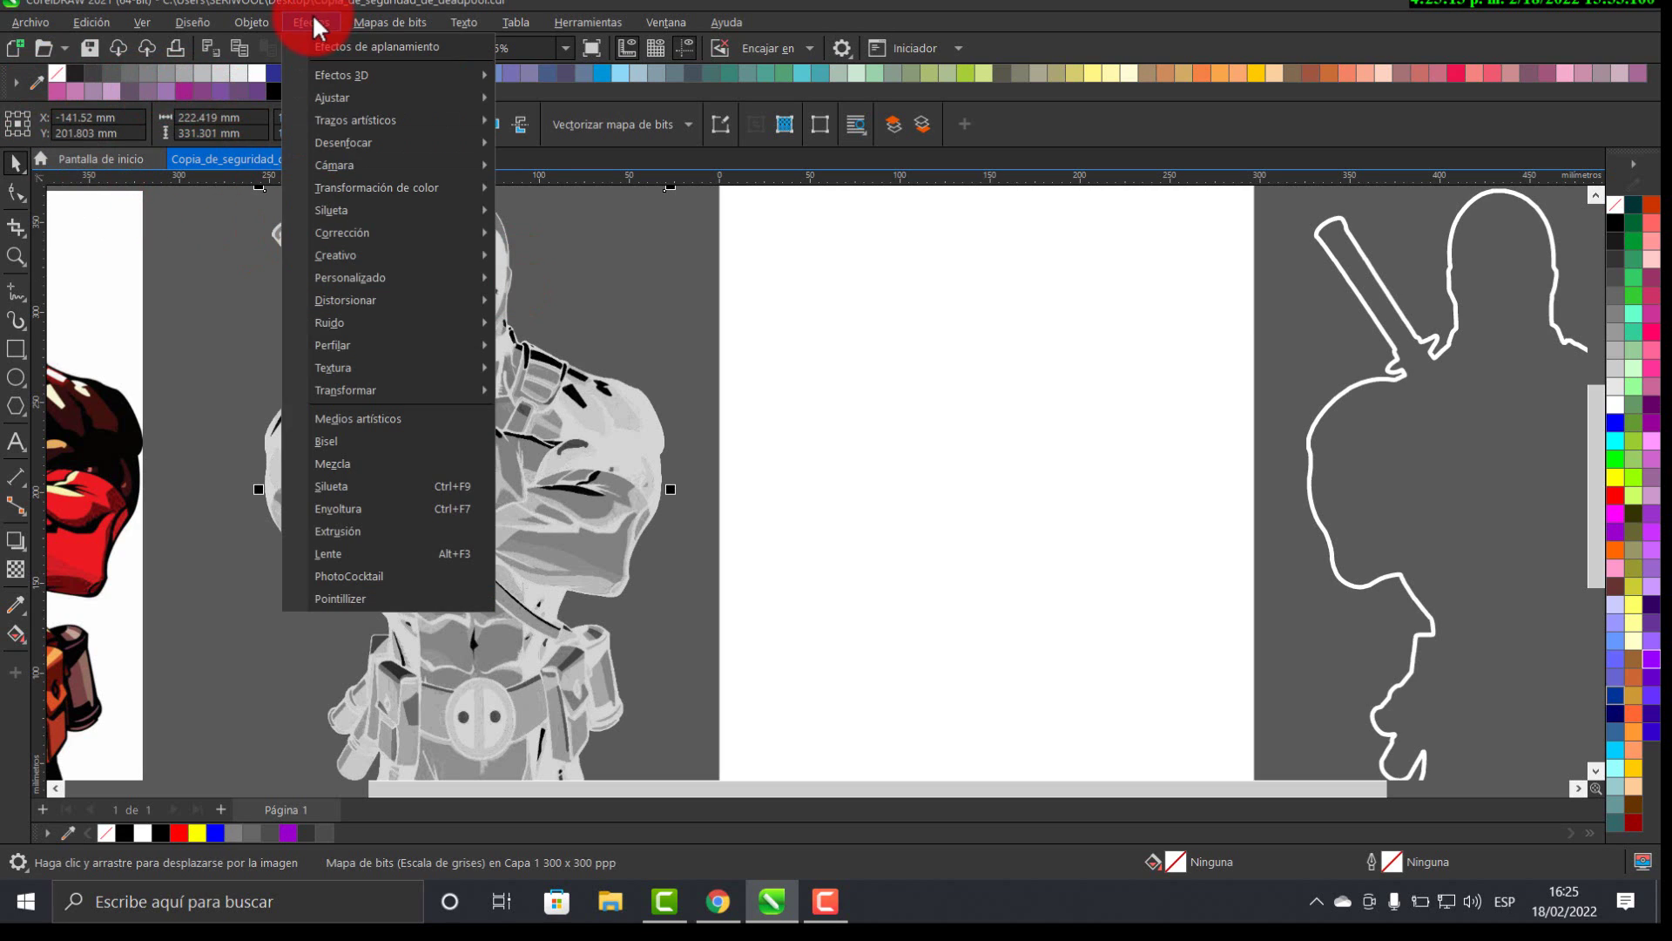
mouse_move(362, 98)
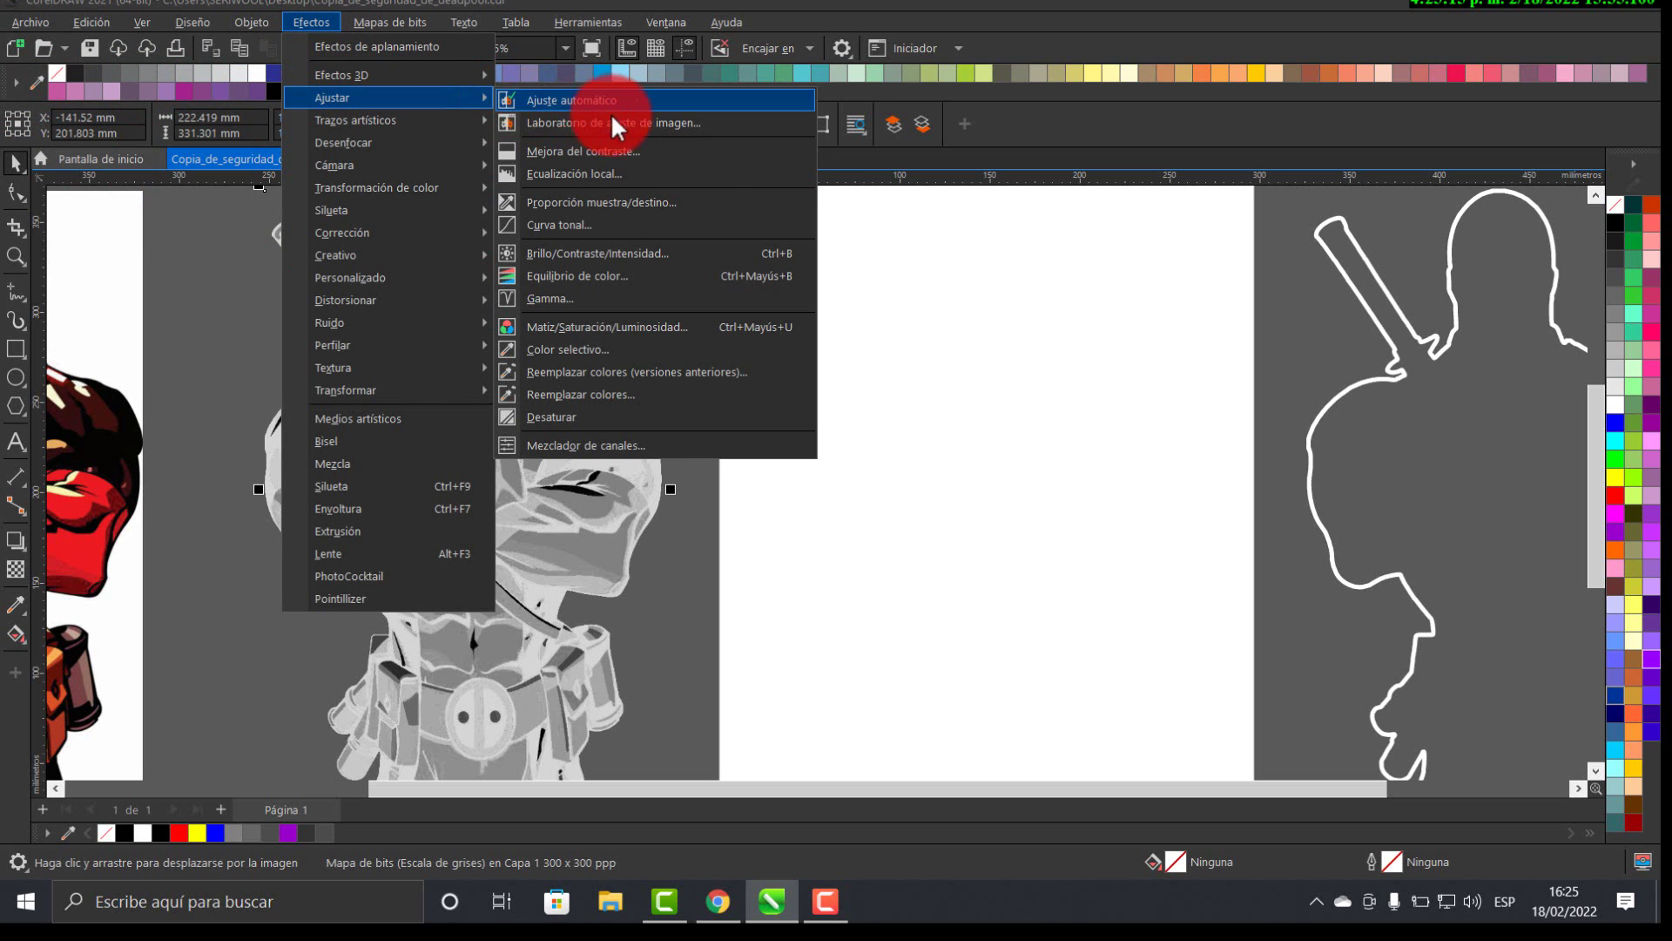
left_click(636, 151)
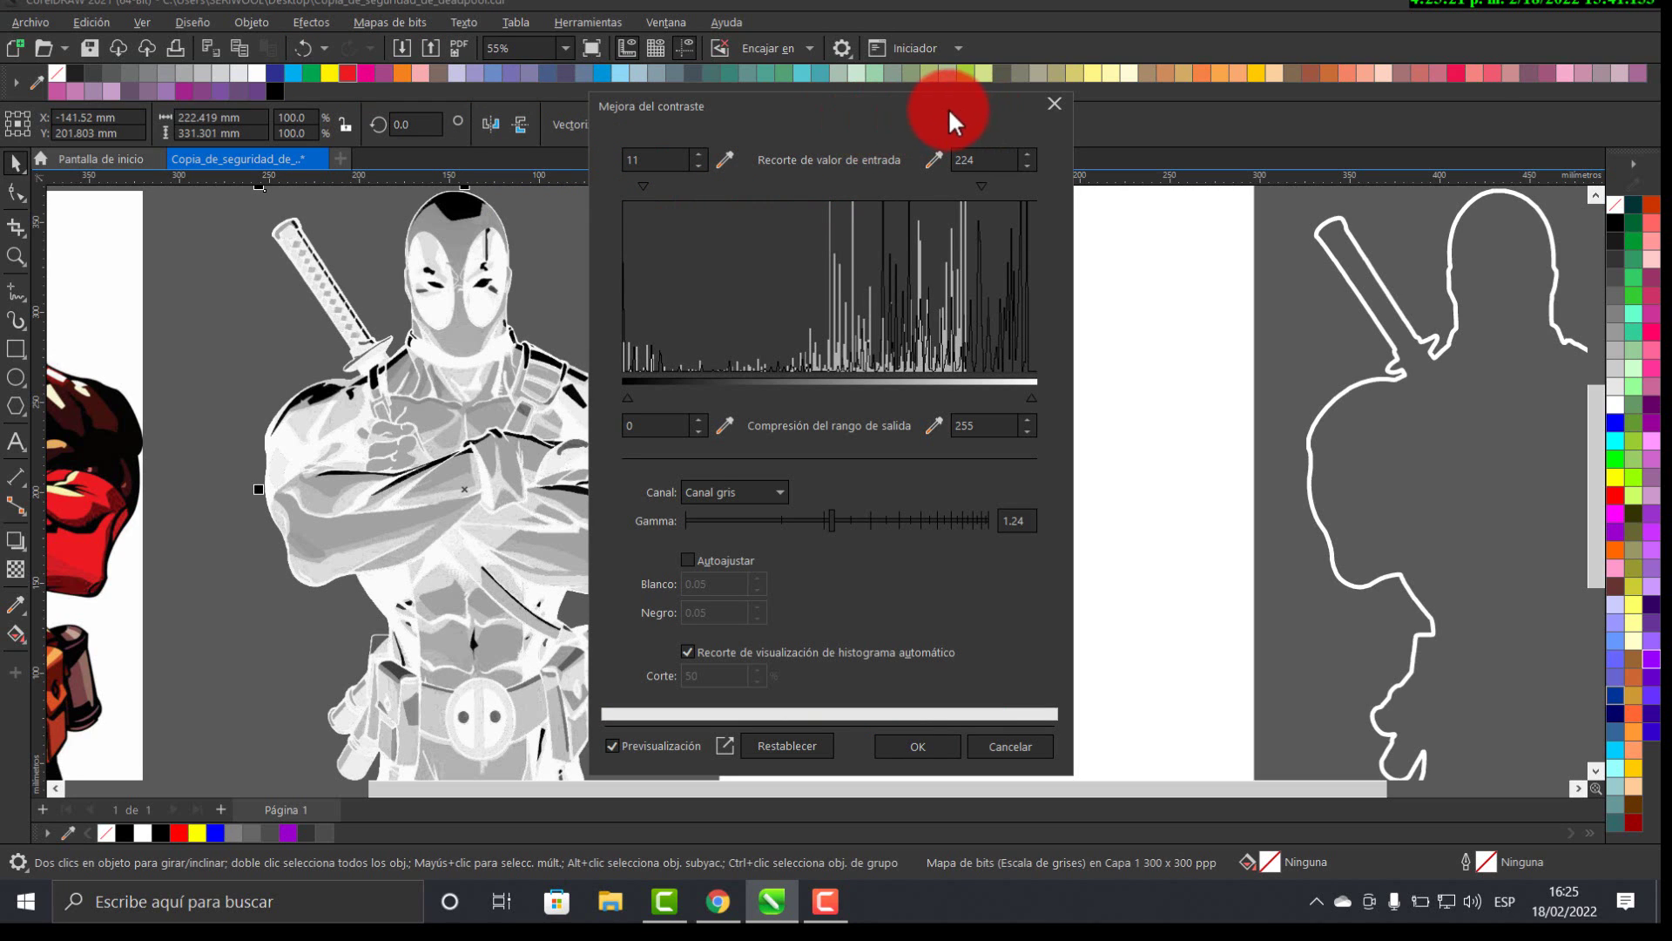
left_click_drag(880, 104, 1017, 113)
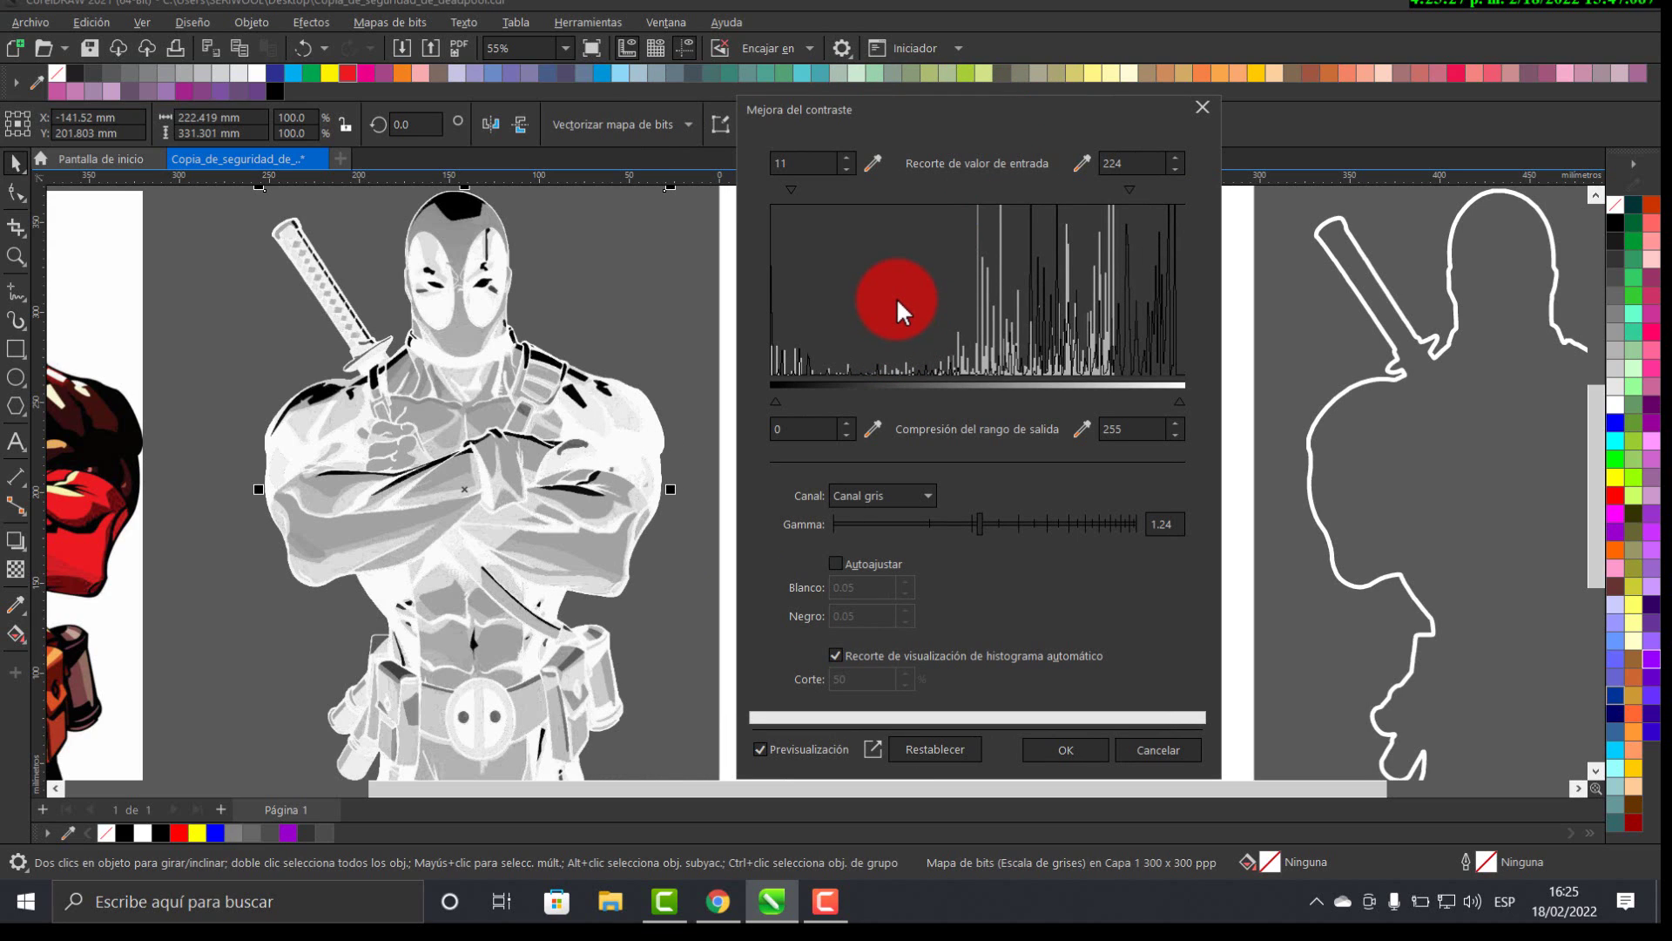
left_click_drag(946, 523, 1000, 520)
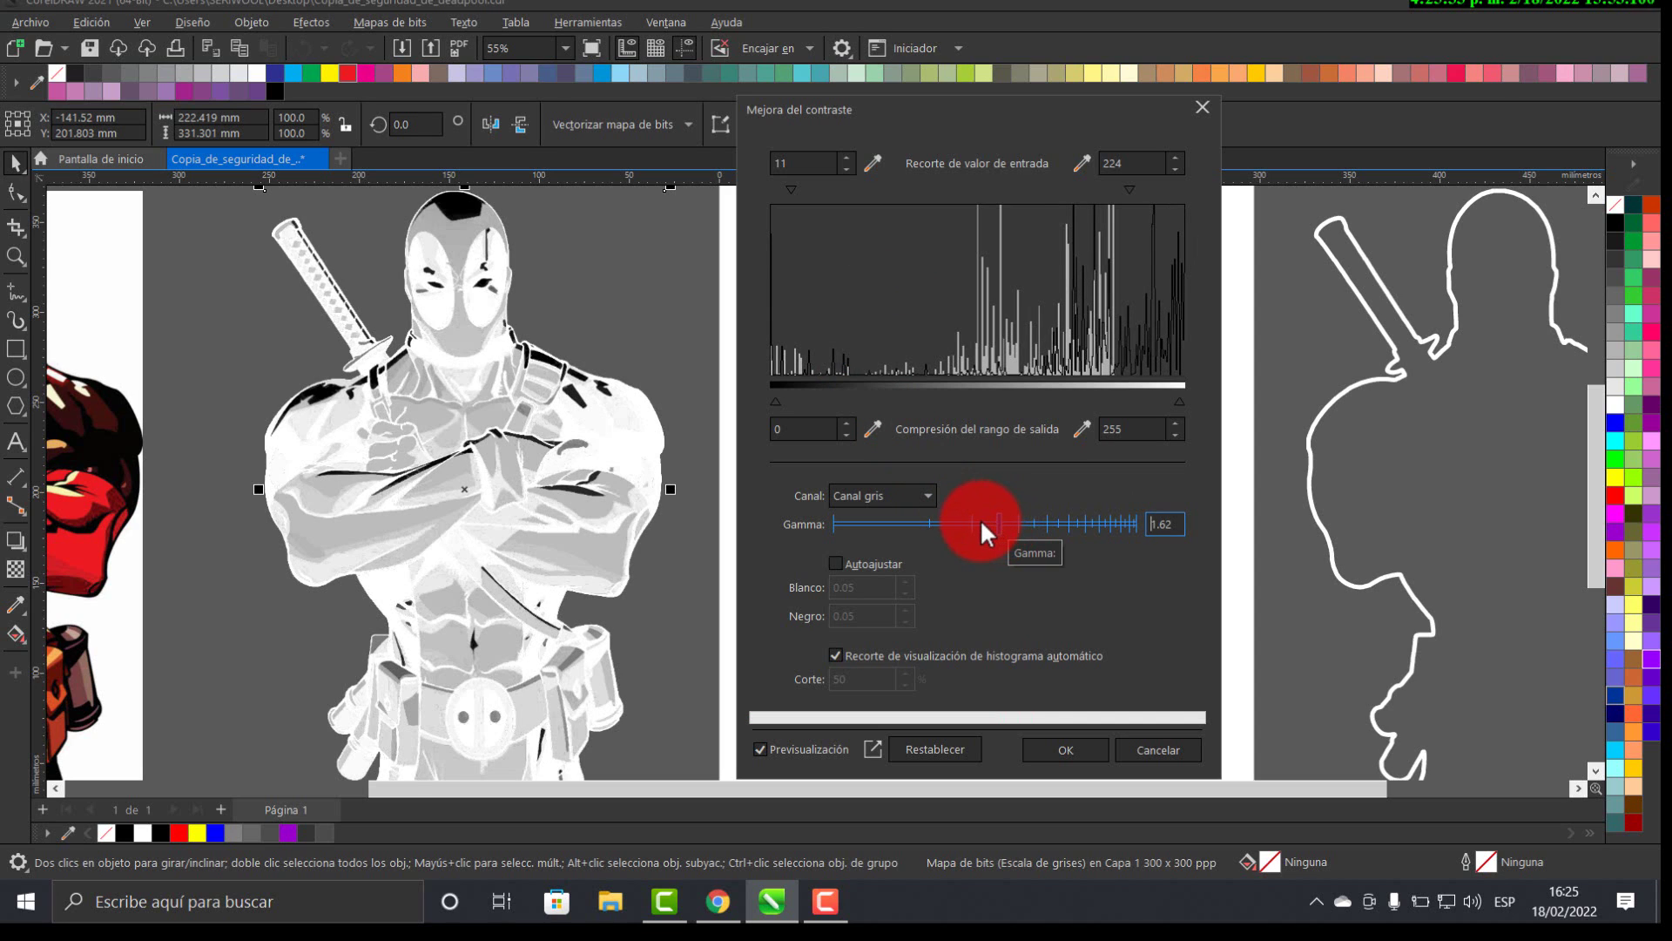
left_click(980, 523)
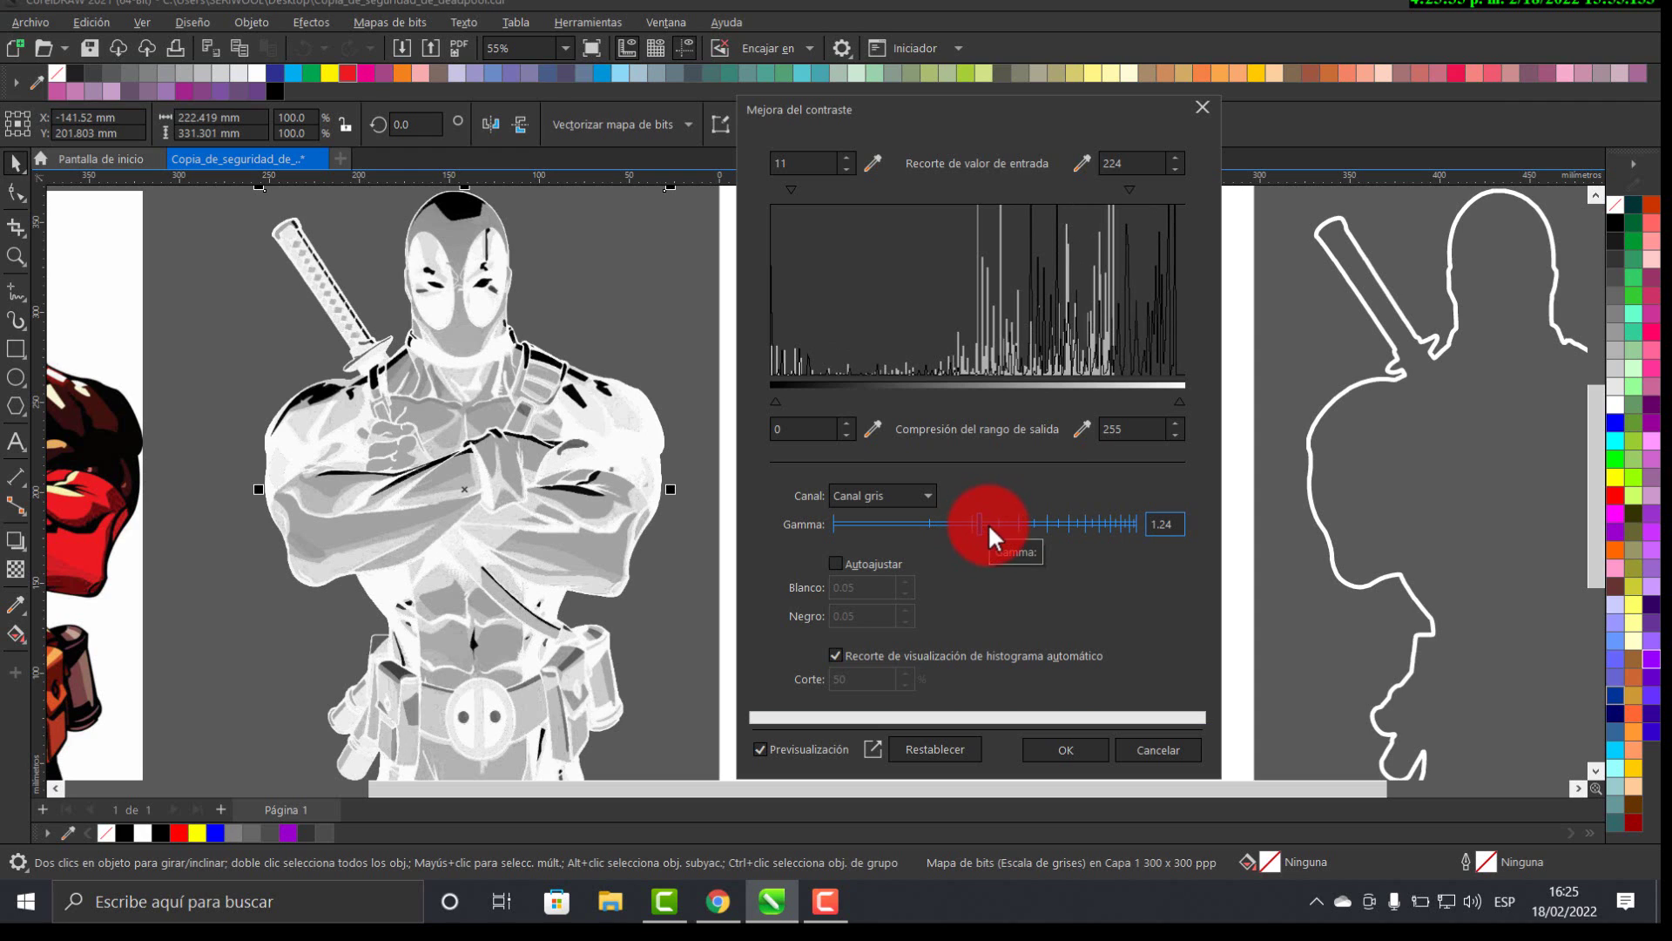
left_click(991, 523)
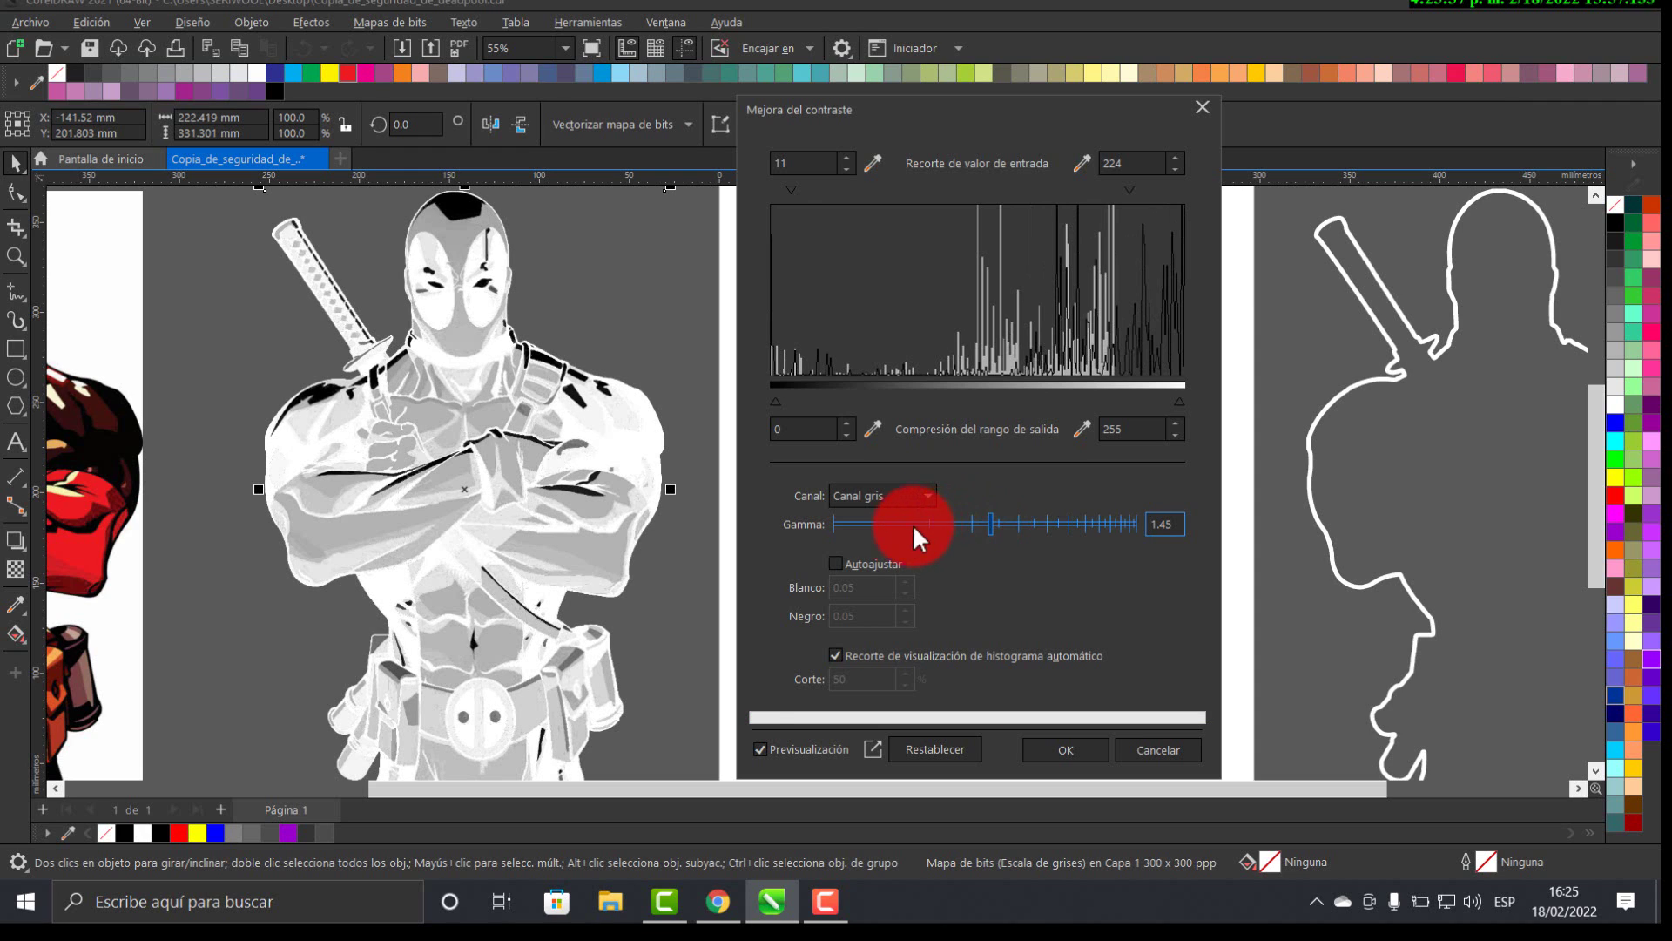
left_click_drag(913, 524, 891, 519)
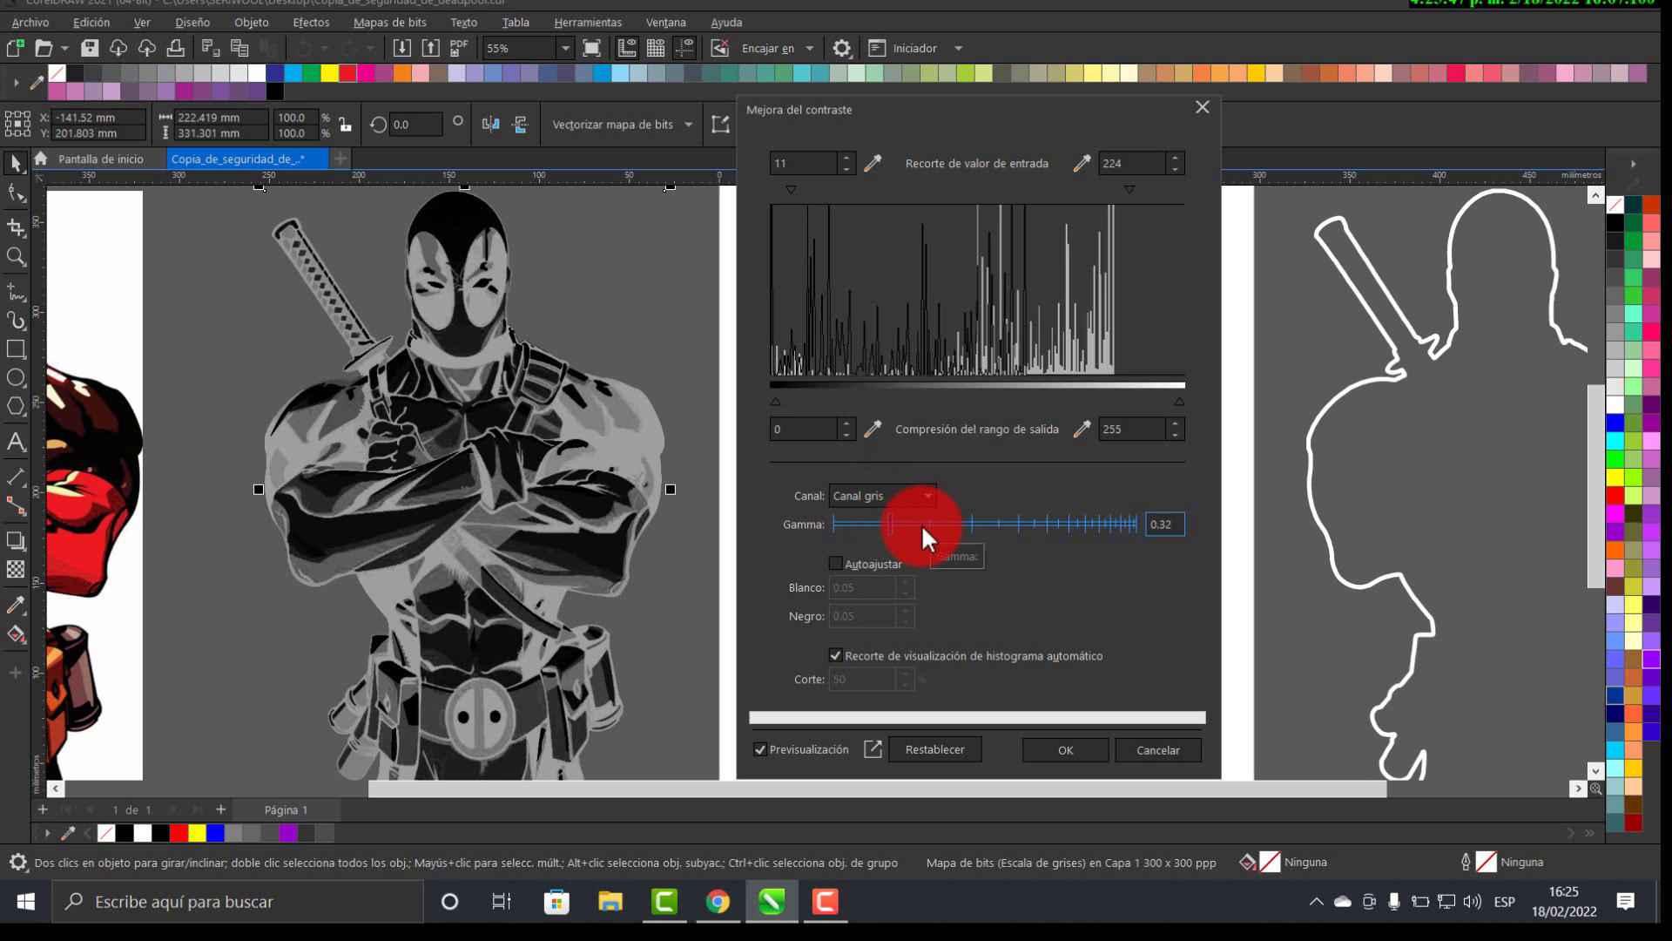
left_click_drag(922, 524, 998, 523)
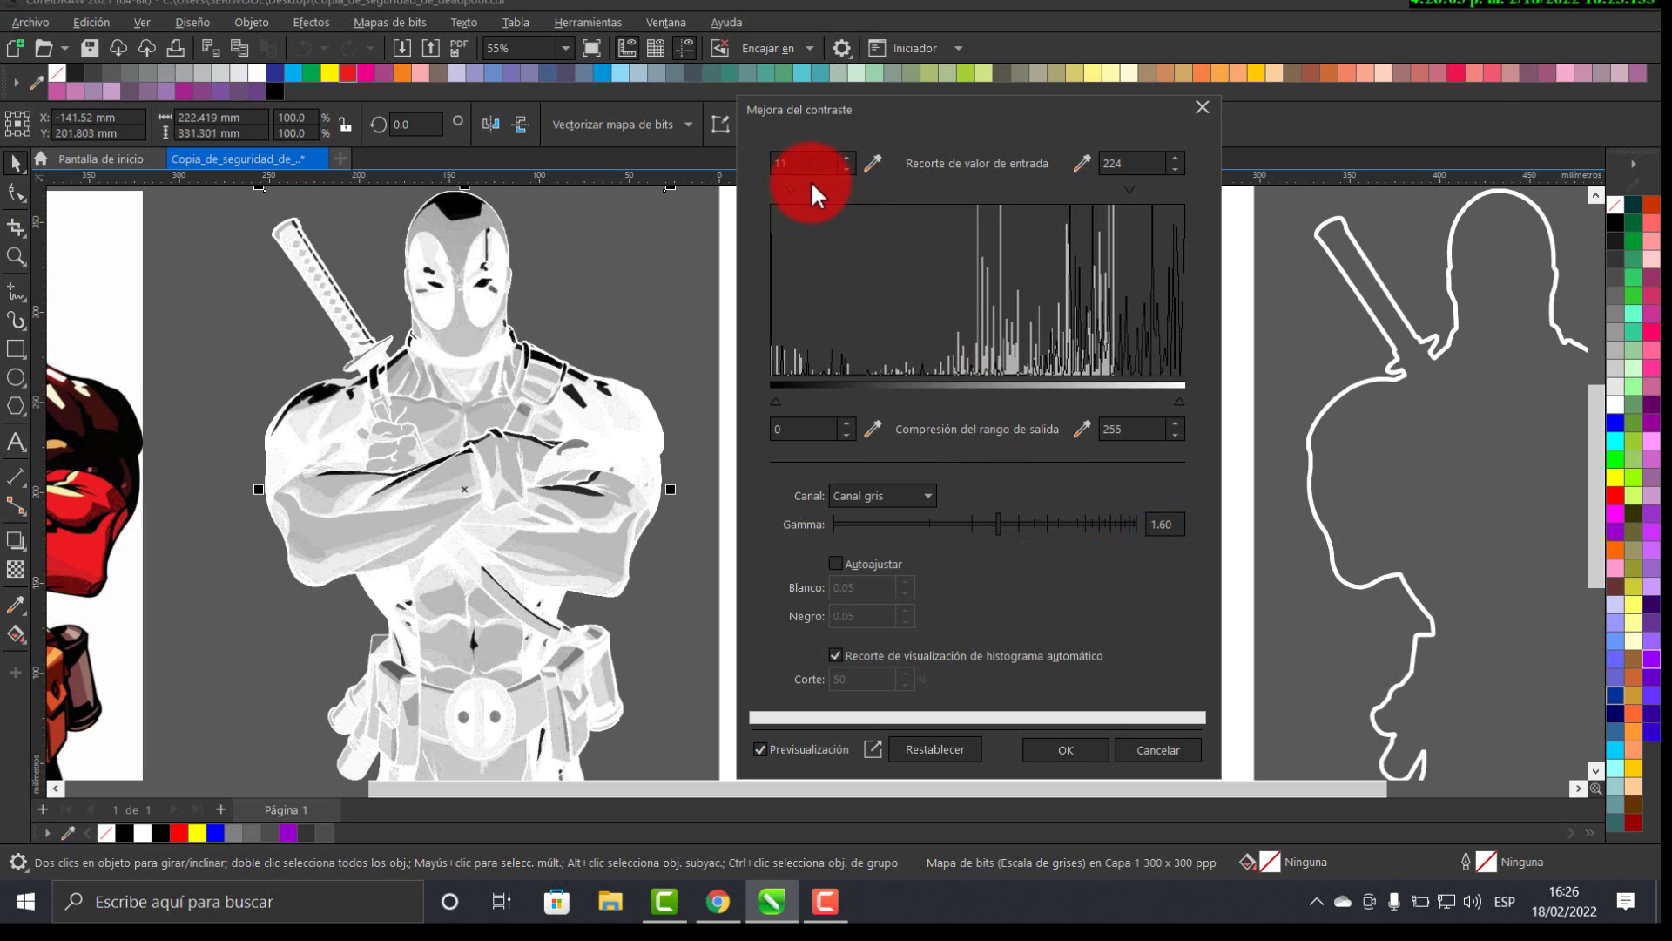
- Set the input value clipping to 27 for shadows and 232 for highlights, and apply the contrast enhancement
mouse_move(812, 180)
left_mouse_down()
mouse_move(794, 186)
mouse_move(813, 181)
left_mouse_up()
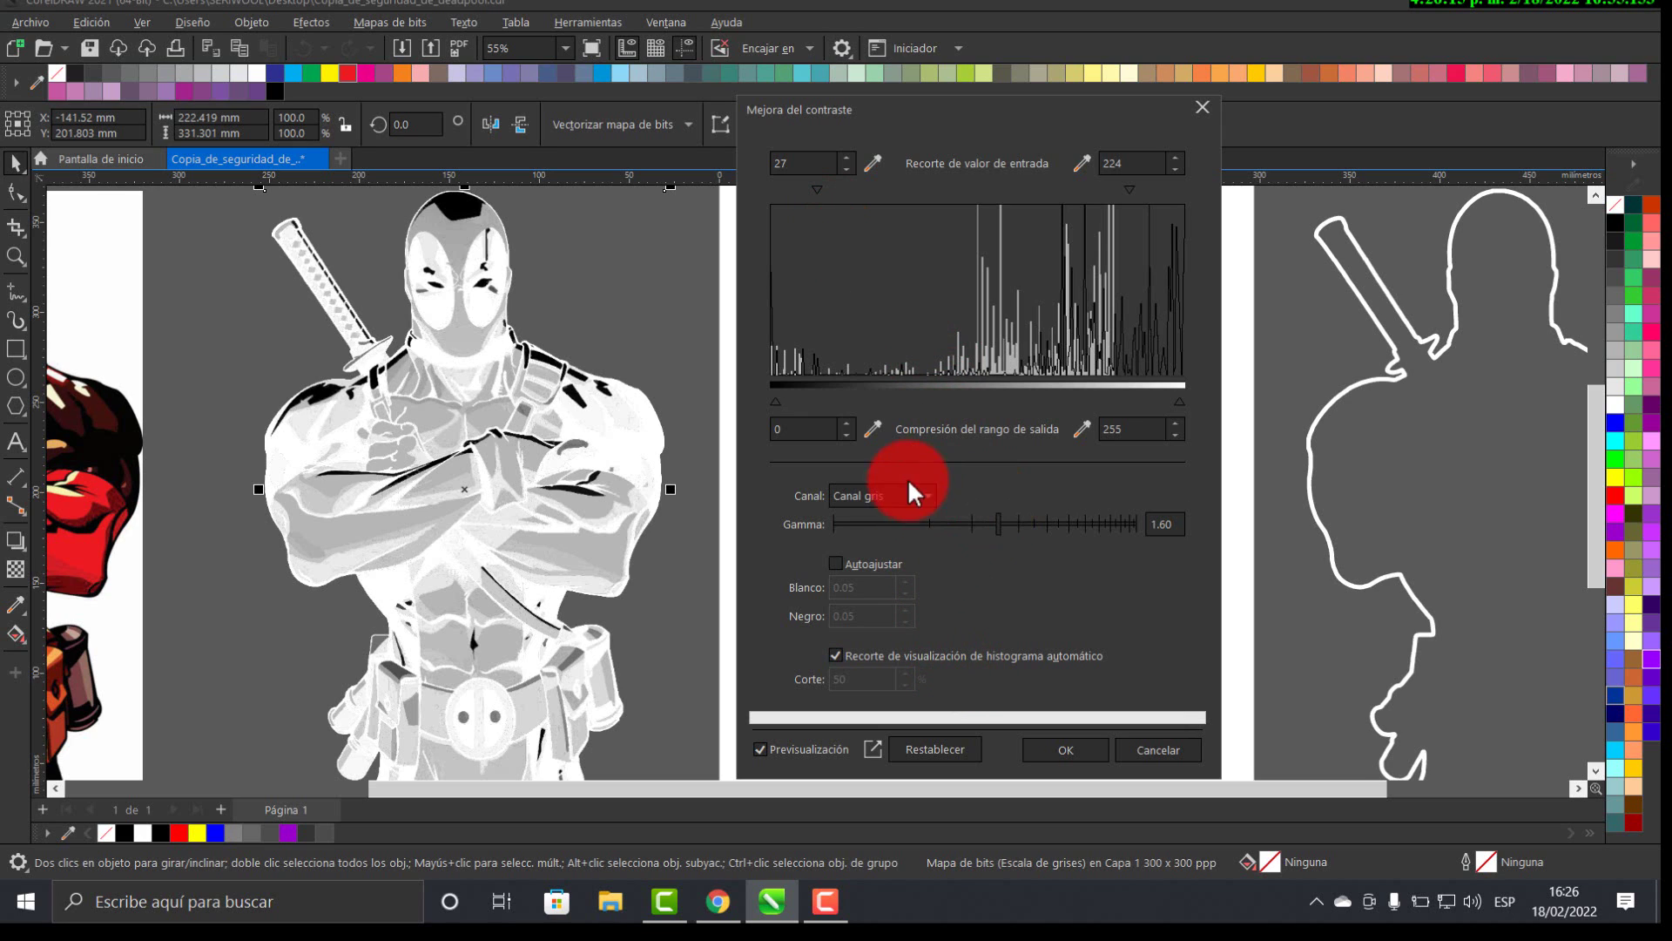
left_click(845, 220)
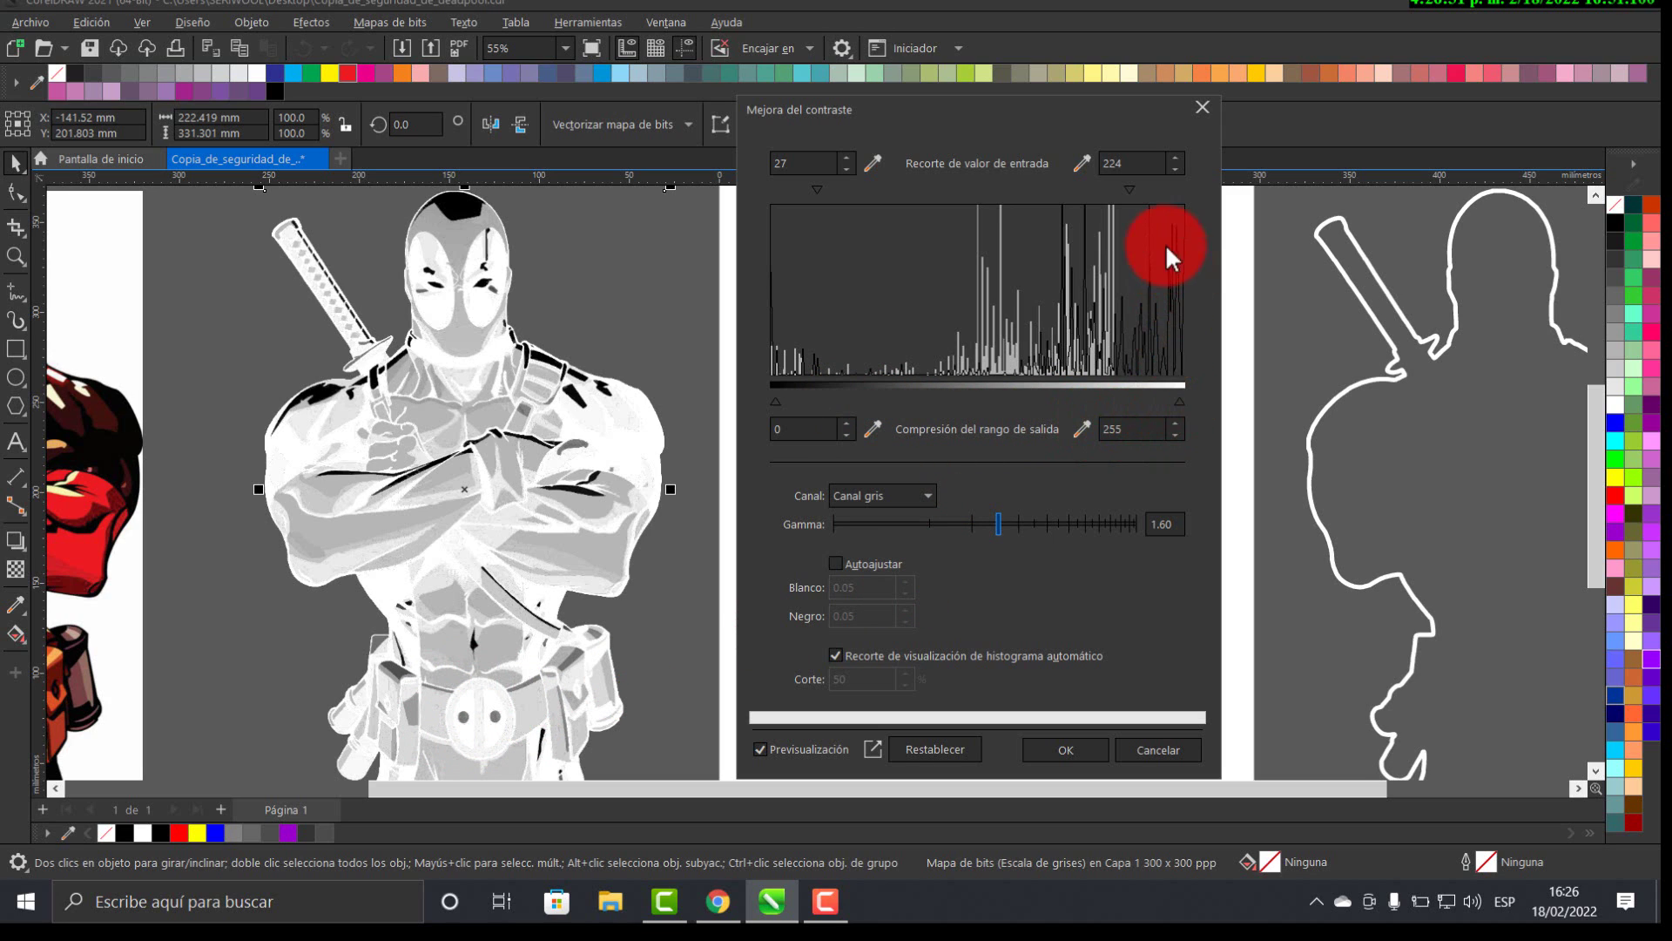
left_click_drag(1133, 188, 1146, 186)
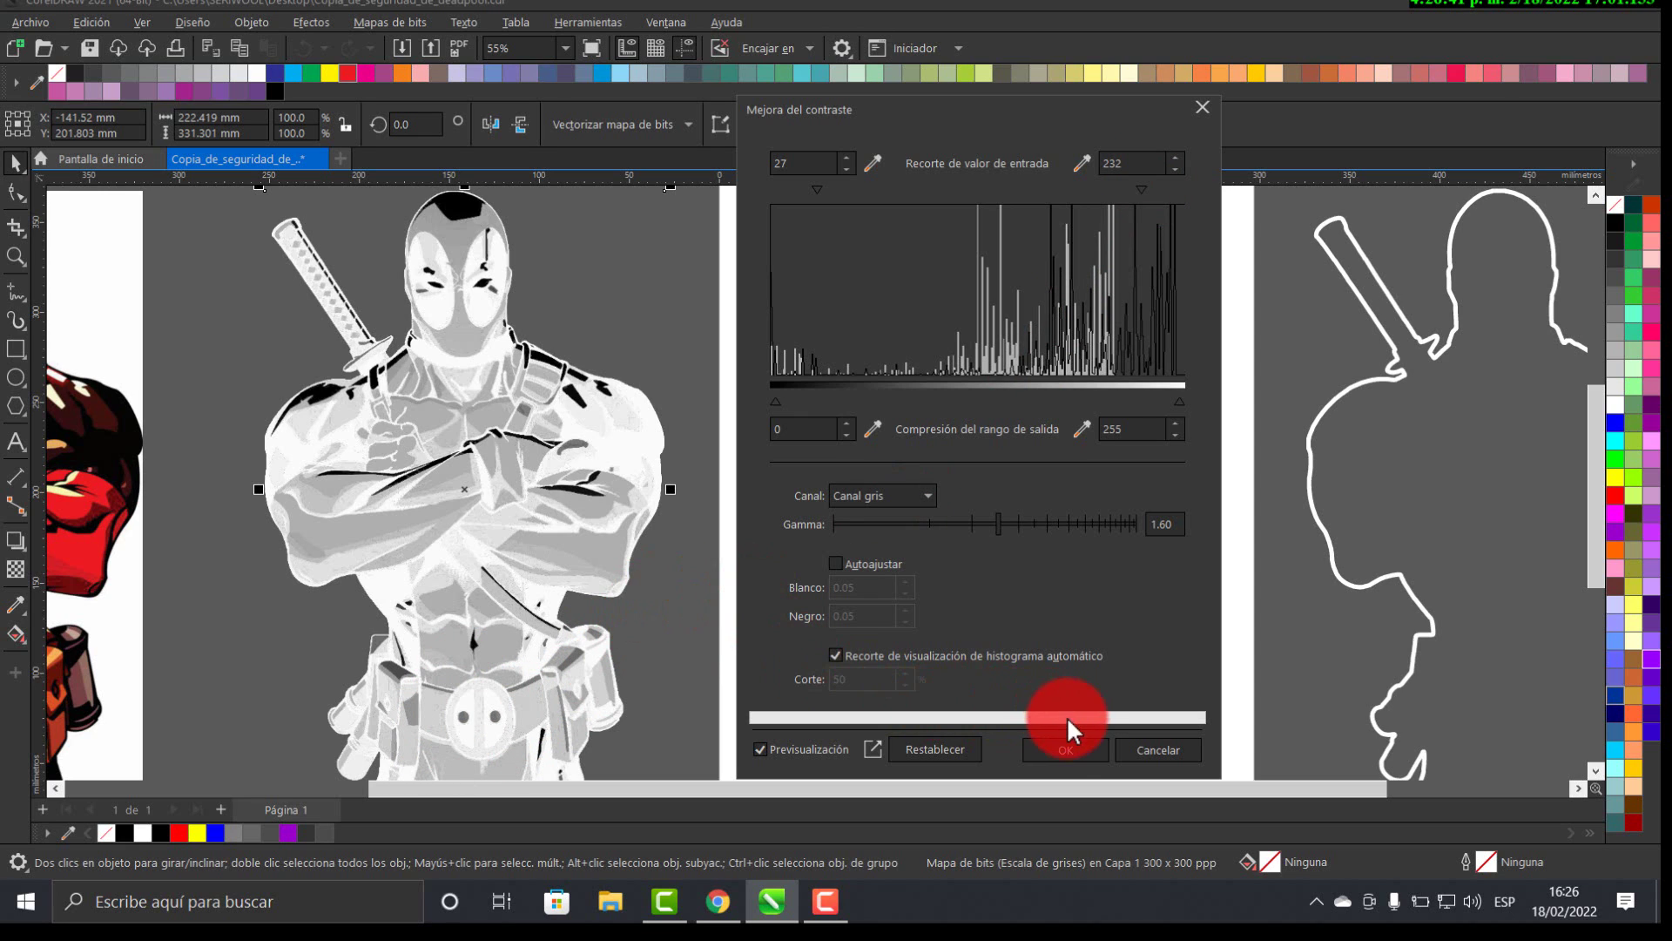
left_click(1066, 749)
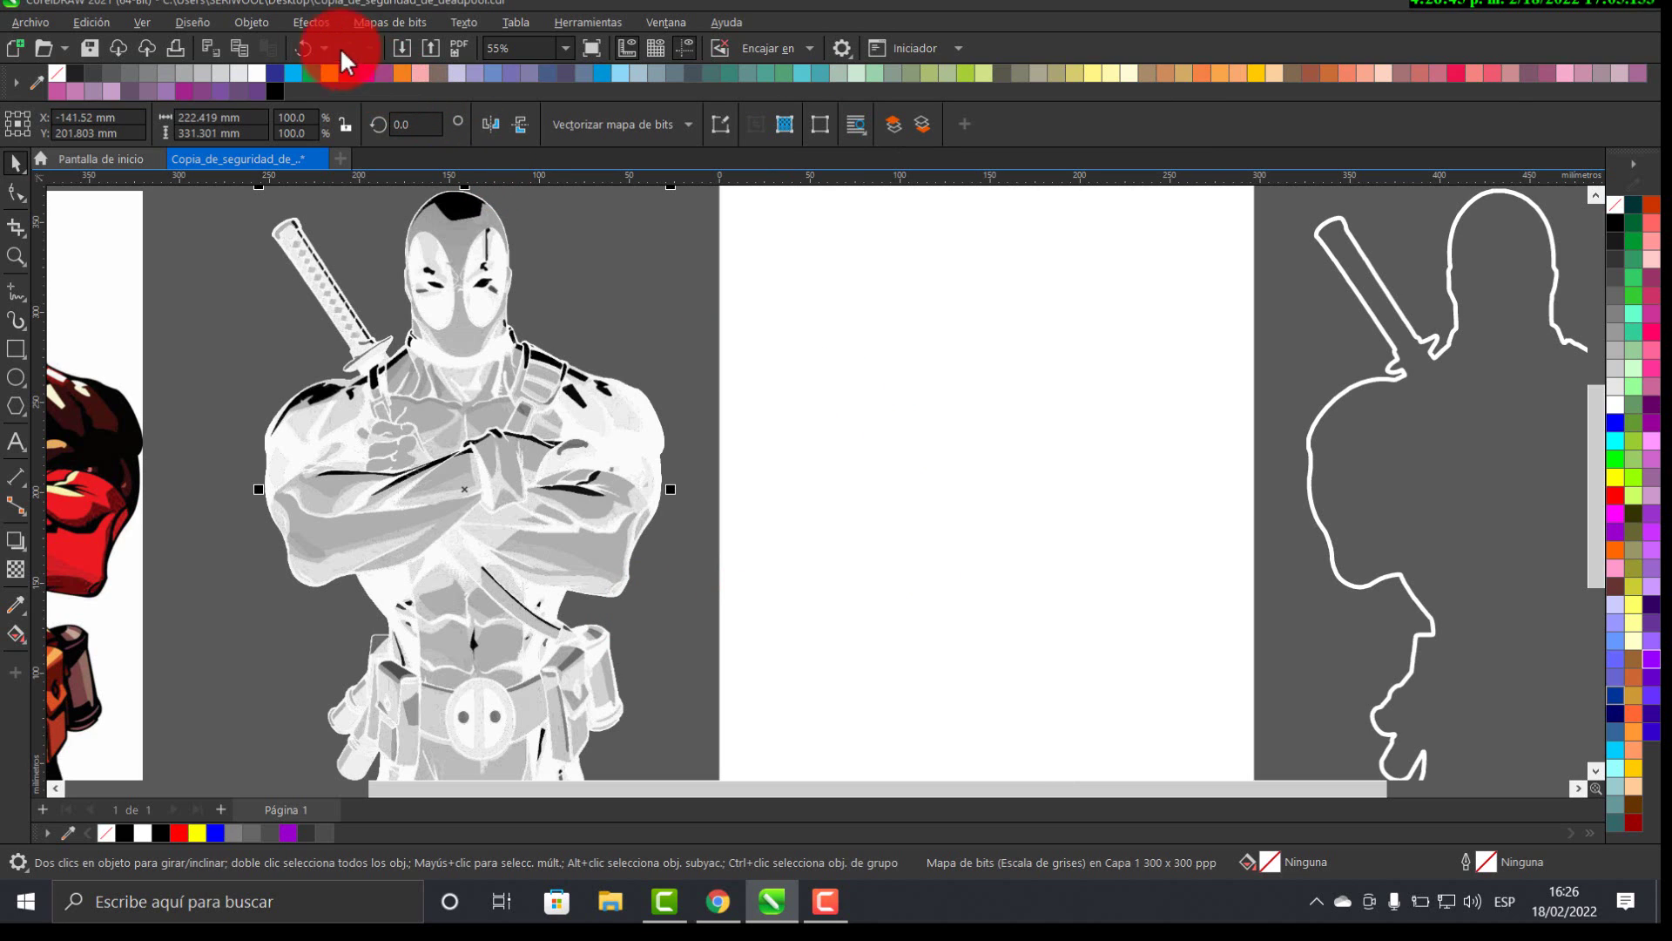
- Convert the bitmap to 1-bit black and white using round halftones at 23 degrees and 45 lines per inch
left_click(357, 18)
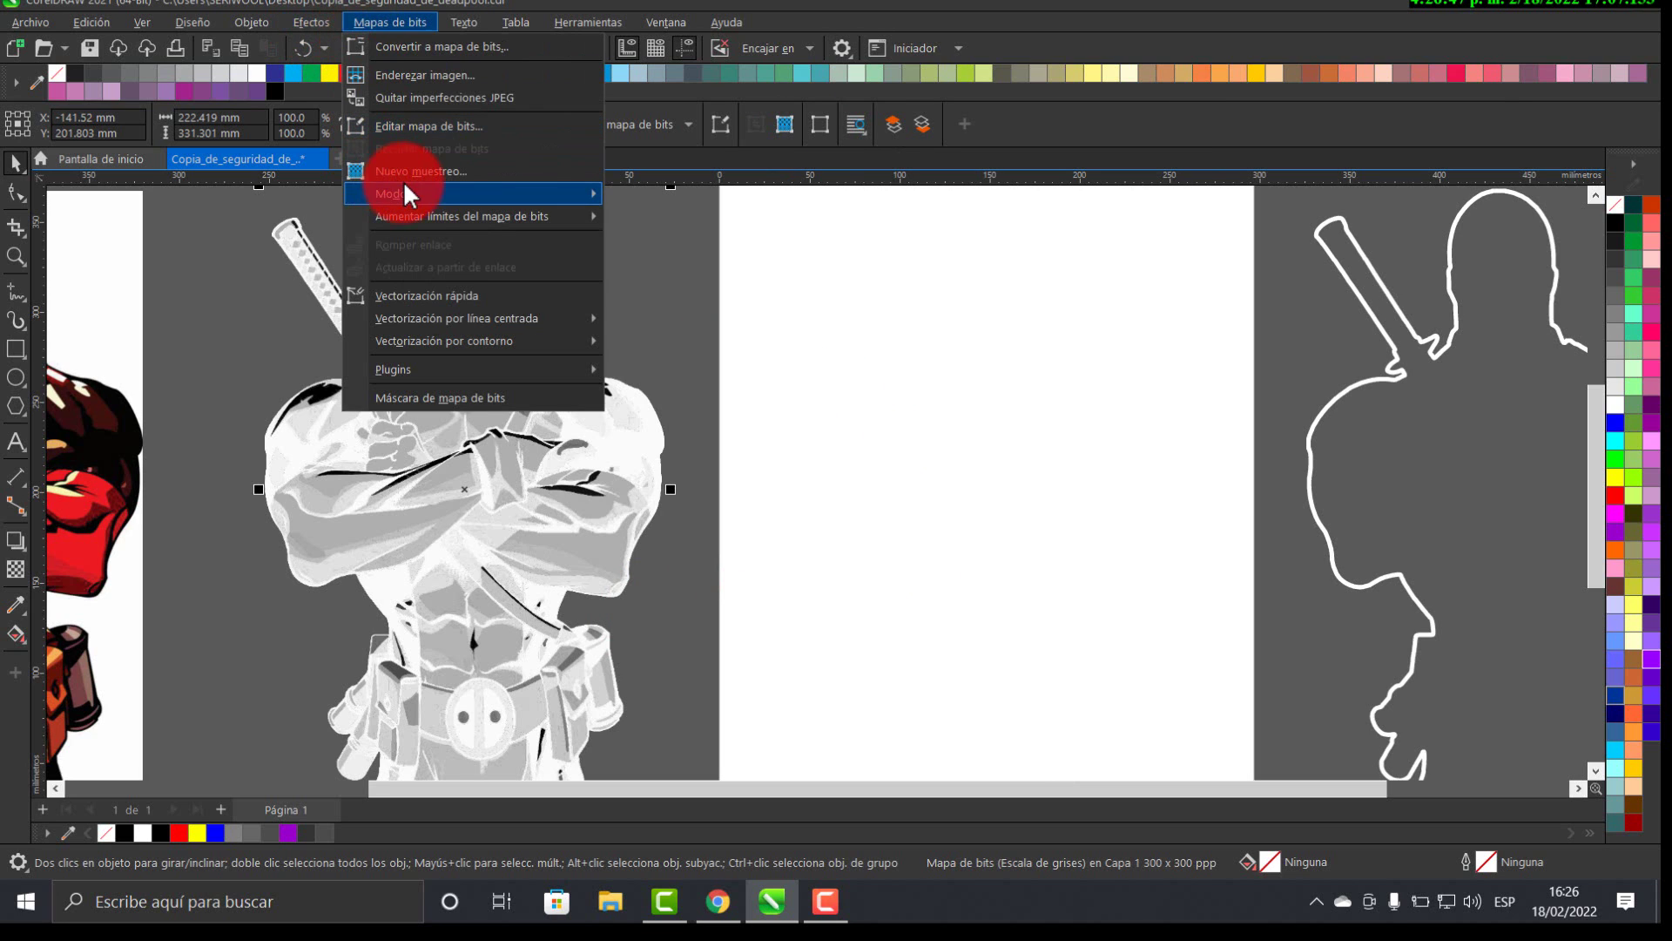
mouse_move(425, 193)
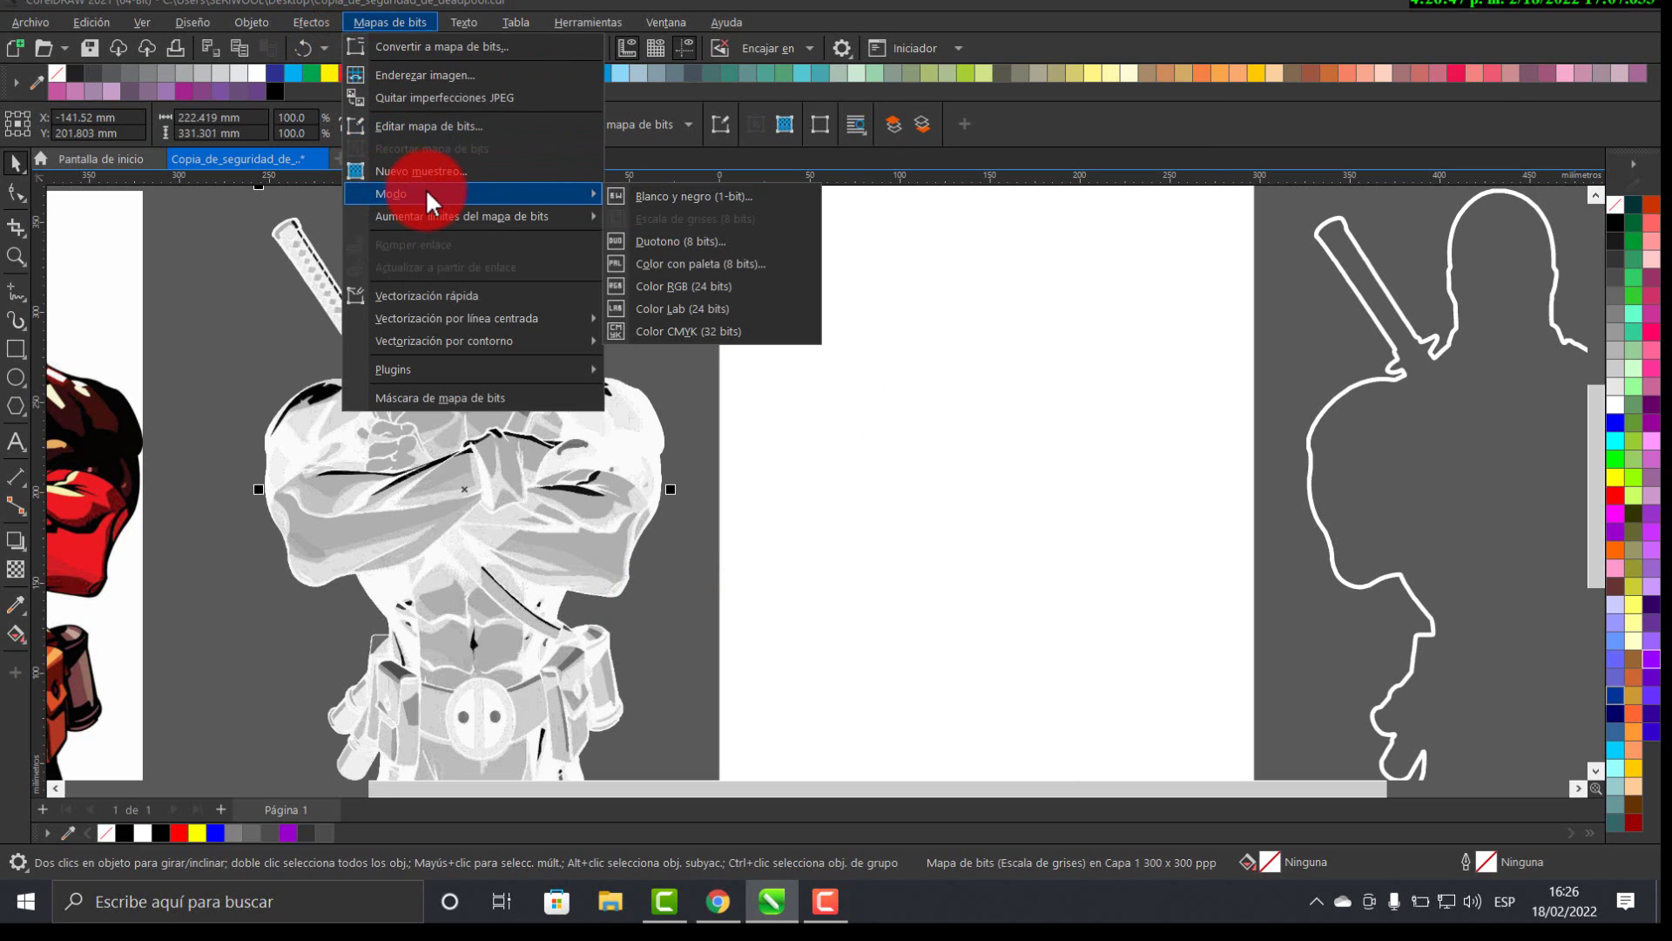
left_click(696, 196)
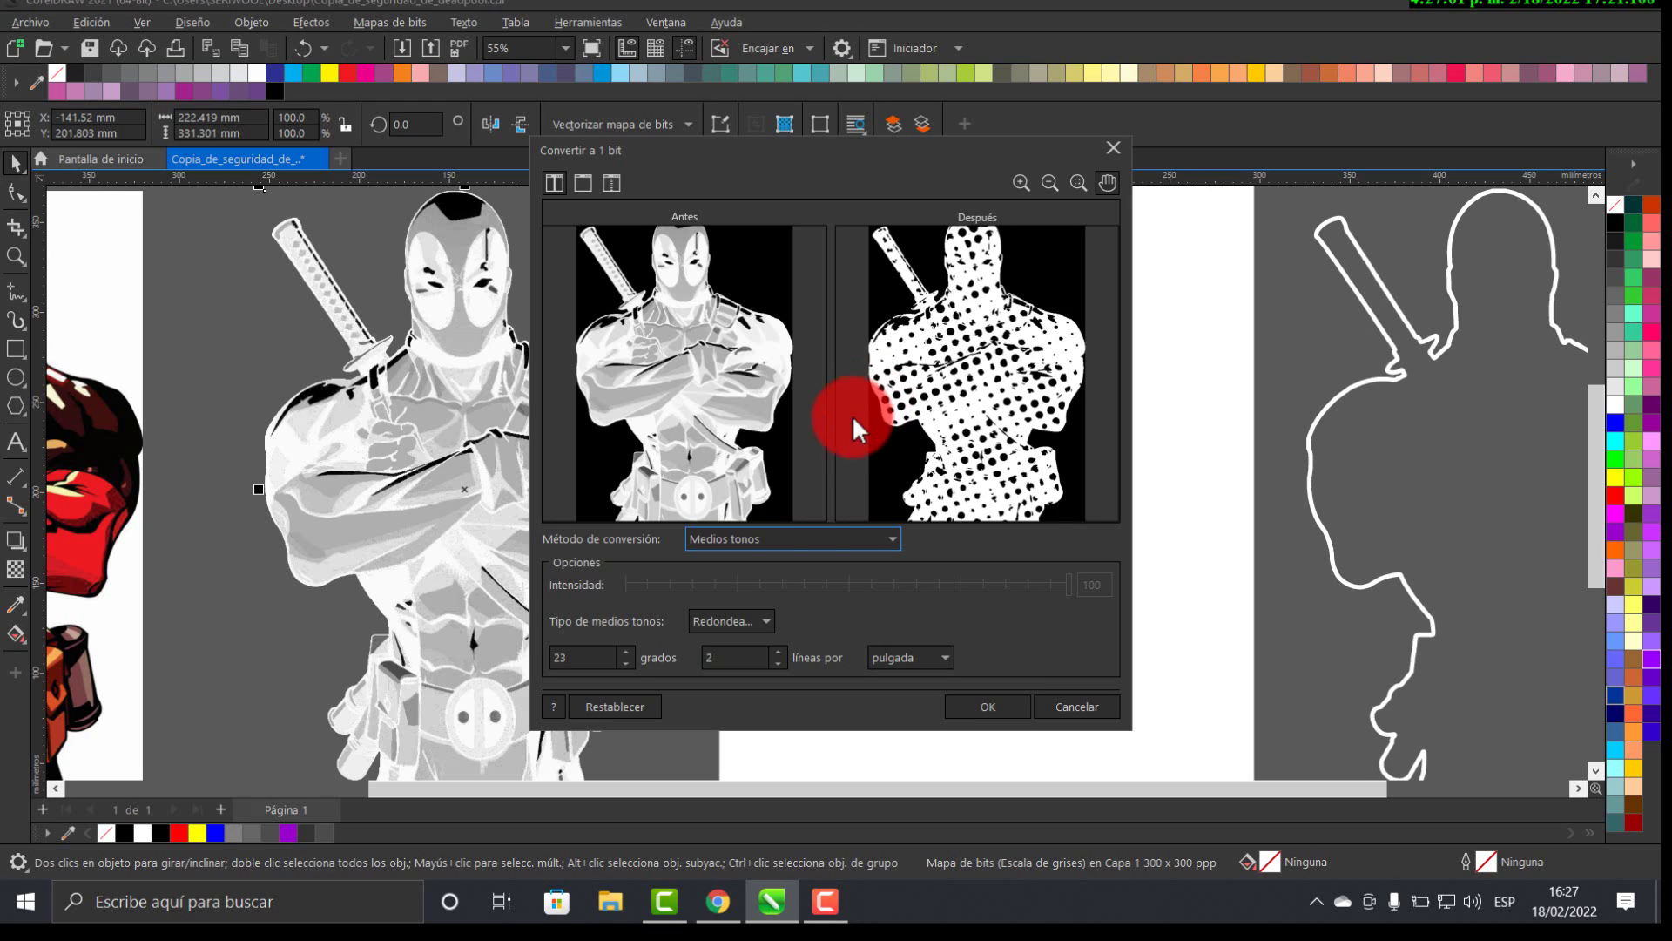
left_click_drag(727, 655, 697, 668)
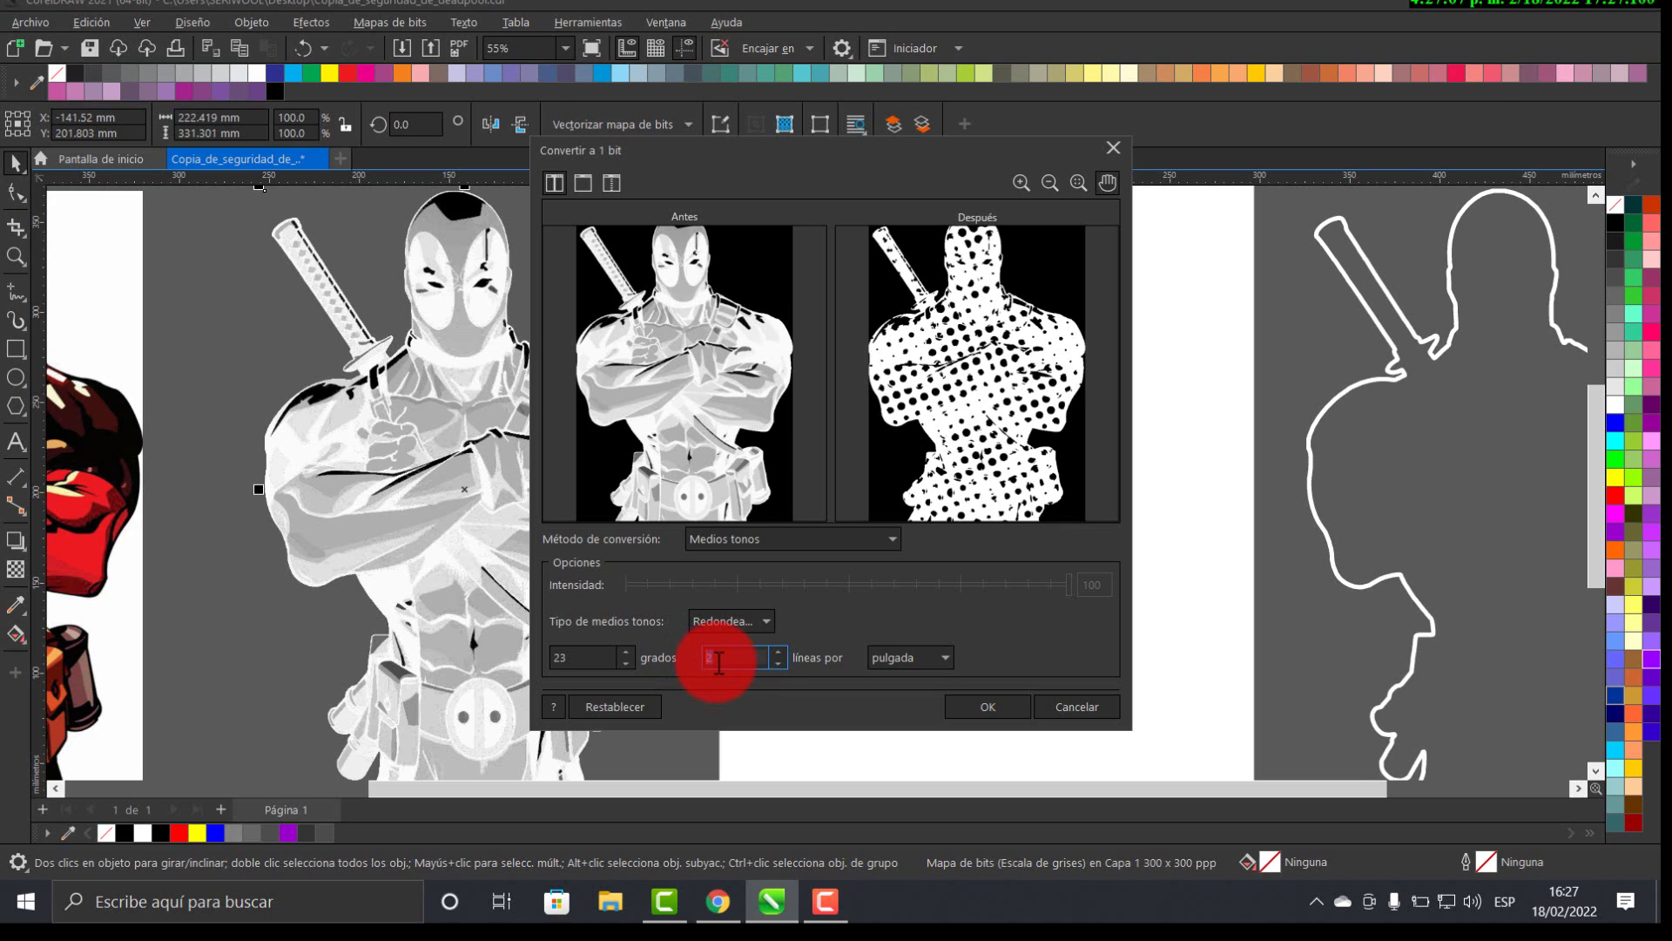
left_click(975, 373)
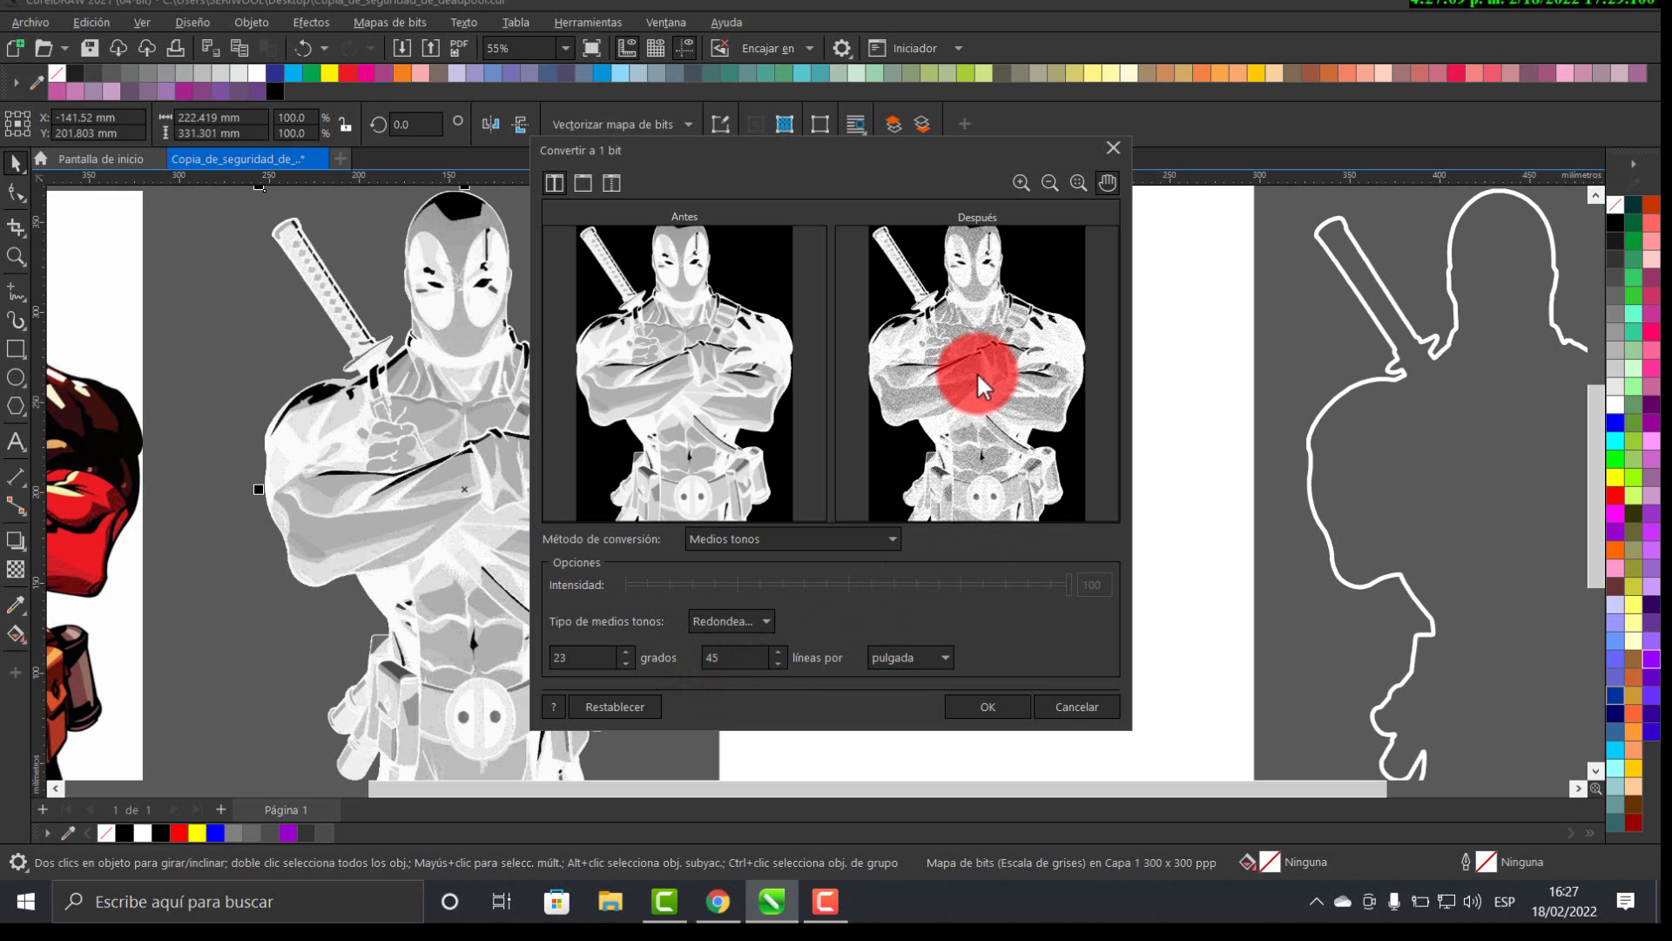
left_click(966, 708)
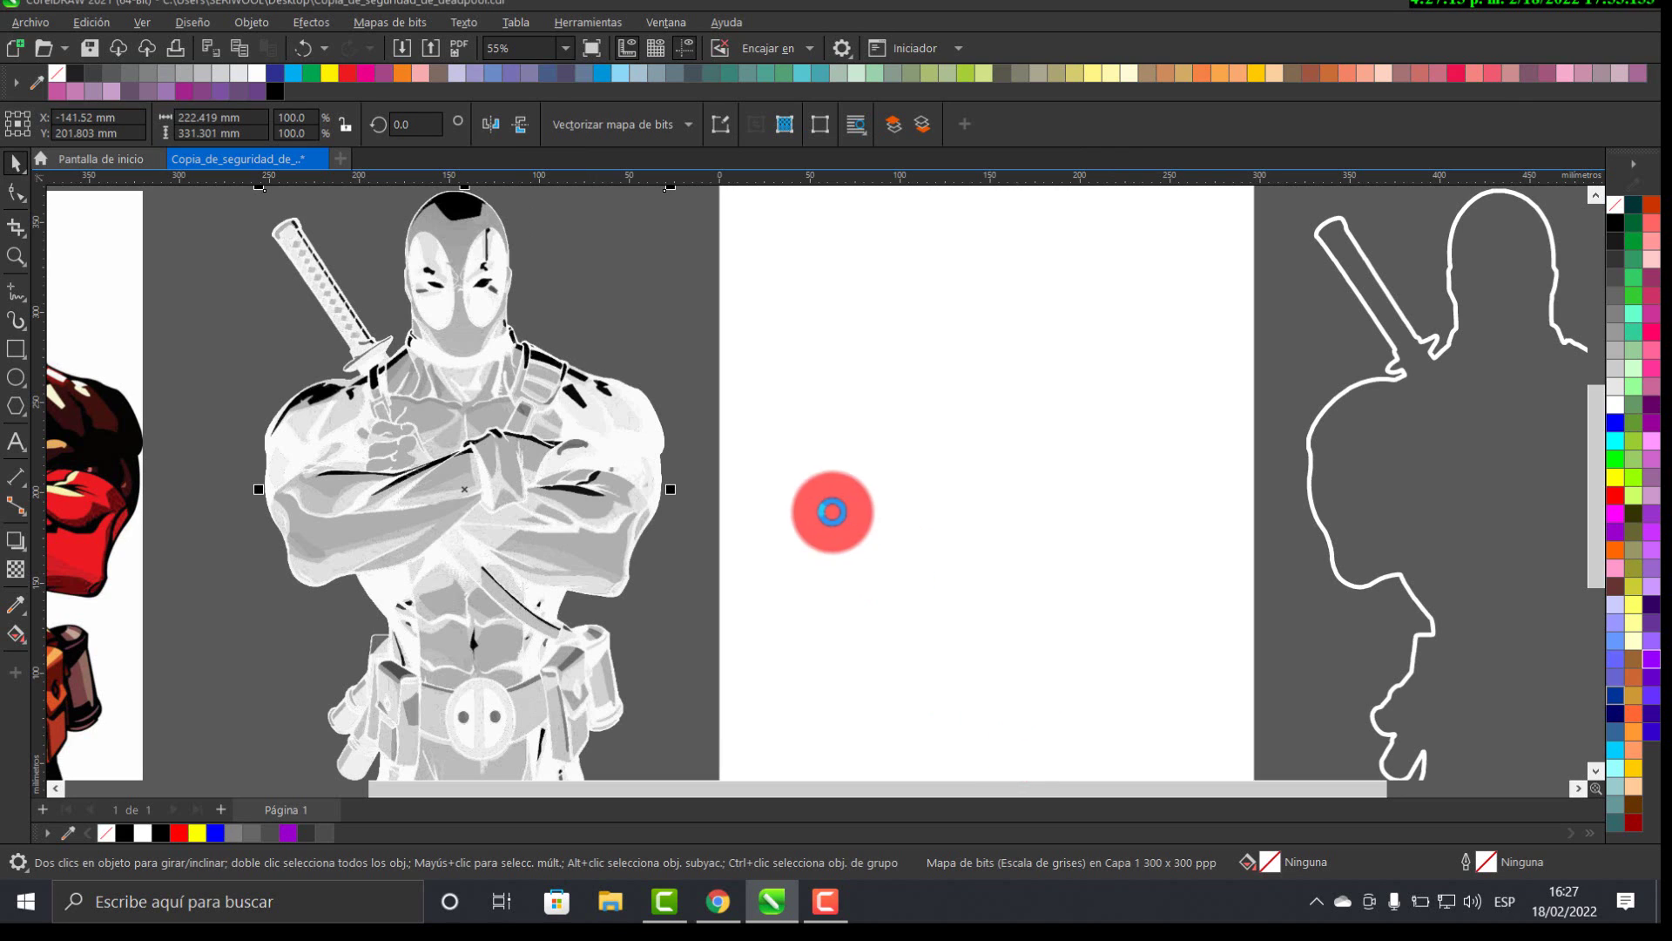
- Remove the monochrome bitmap's background colour and make its halftone dots white
left_click(583, 258)
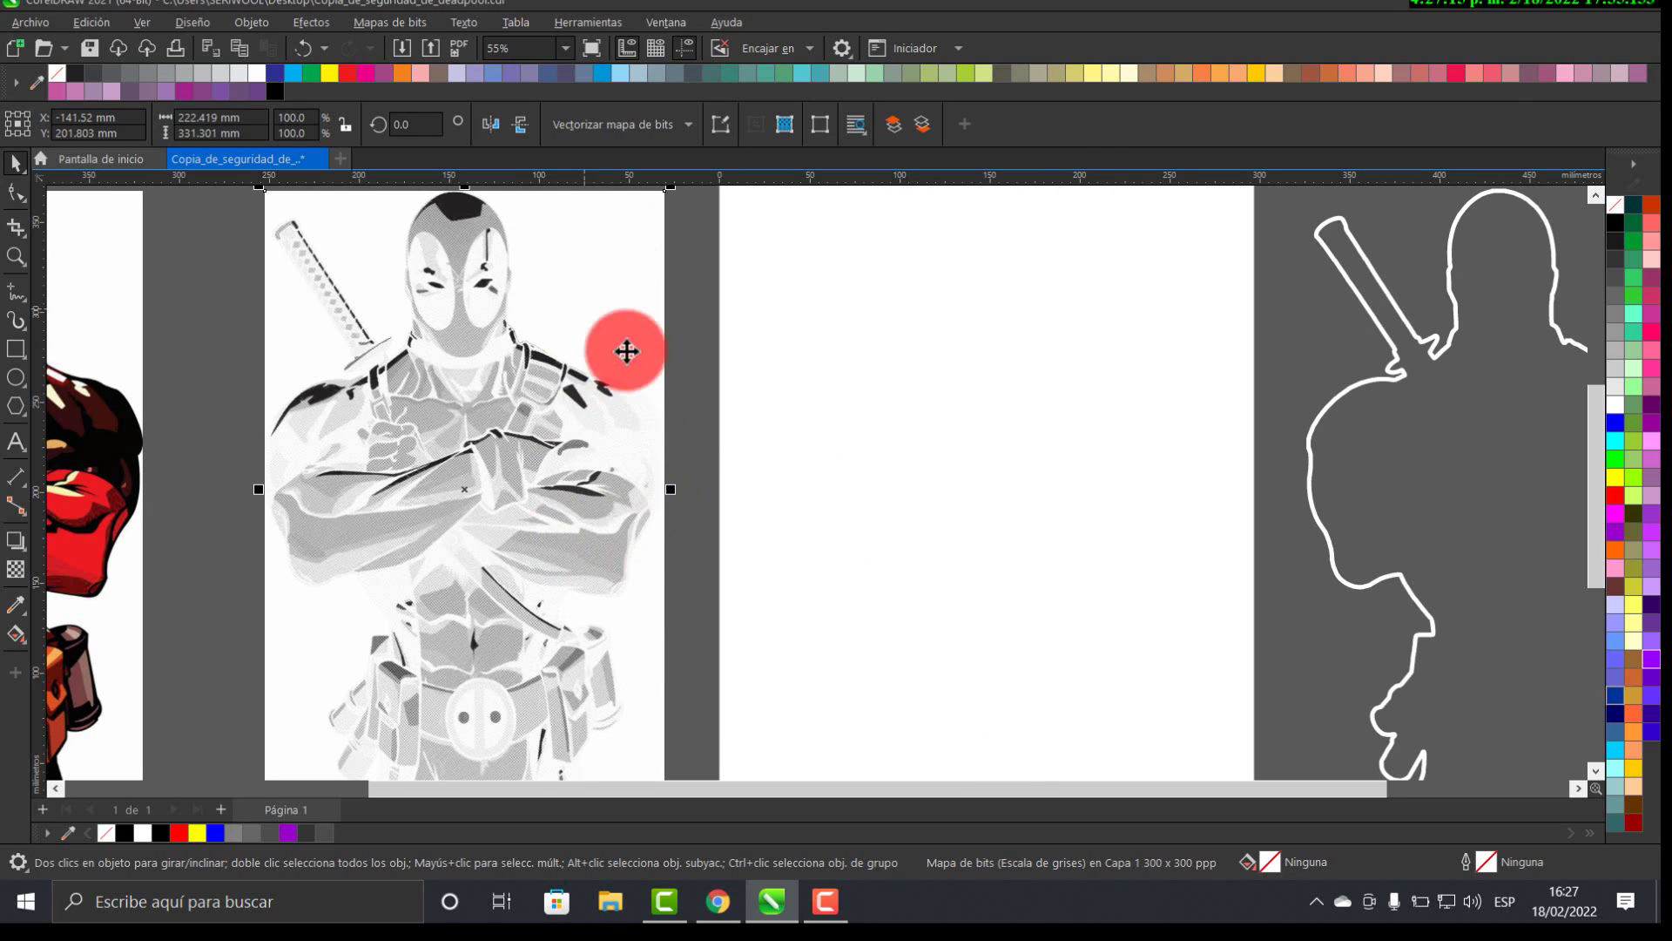
left_click(579, 419)
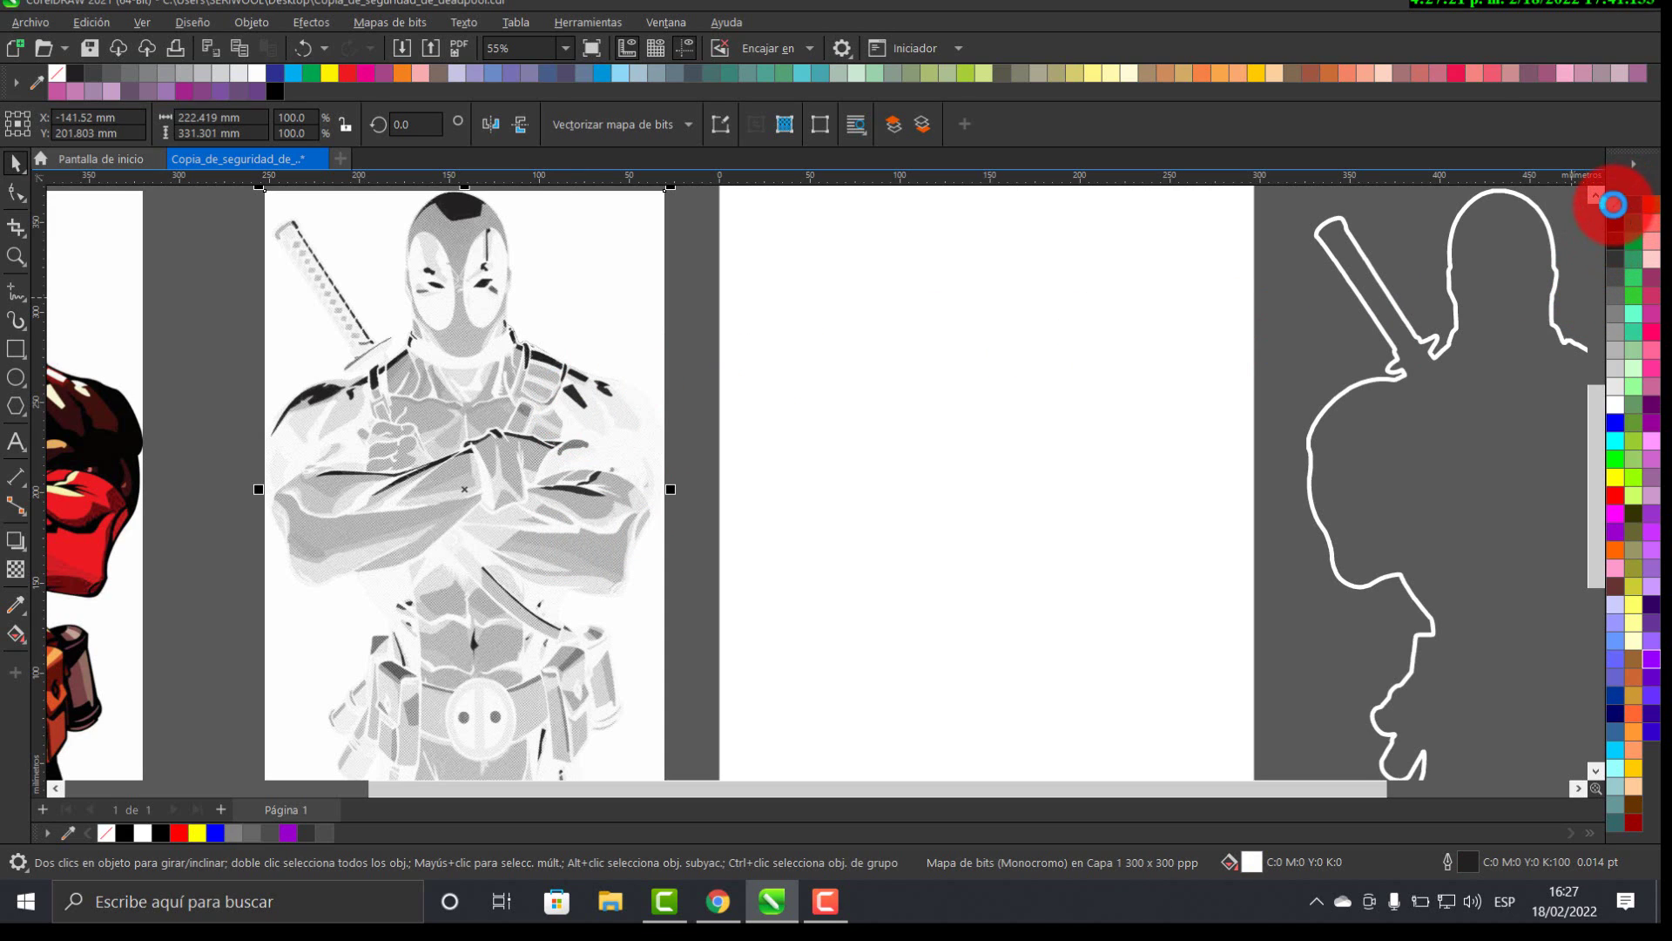
left_click(1613, 204)
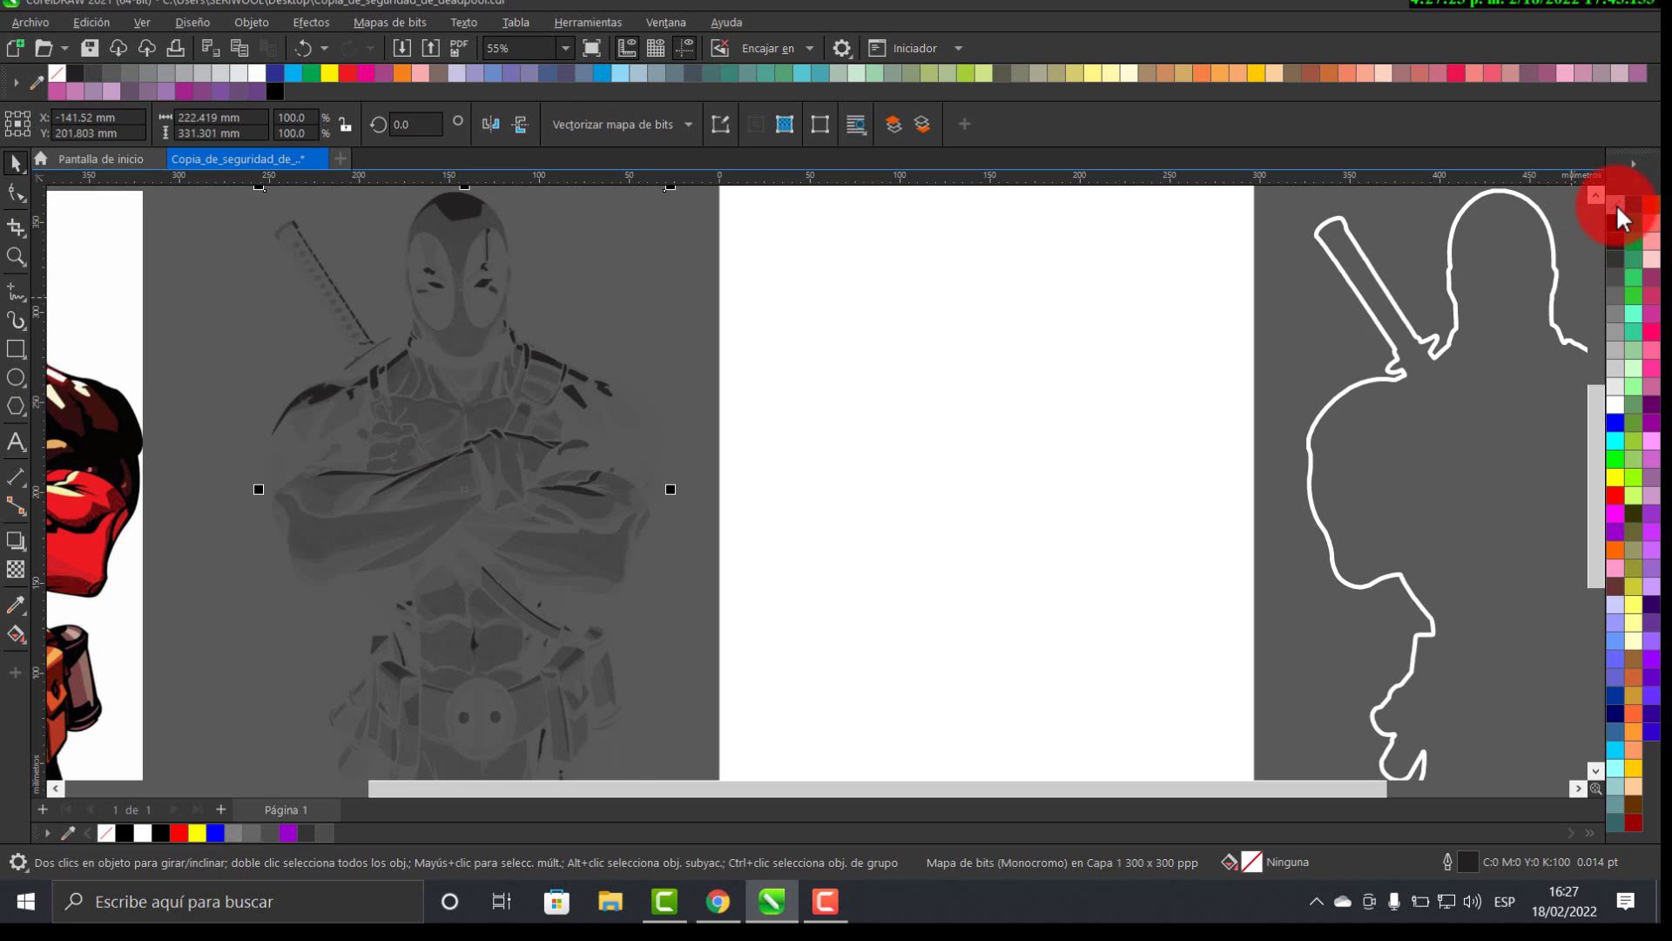
right_click(1614, 401)
left_click(1587, 417)
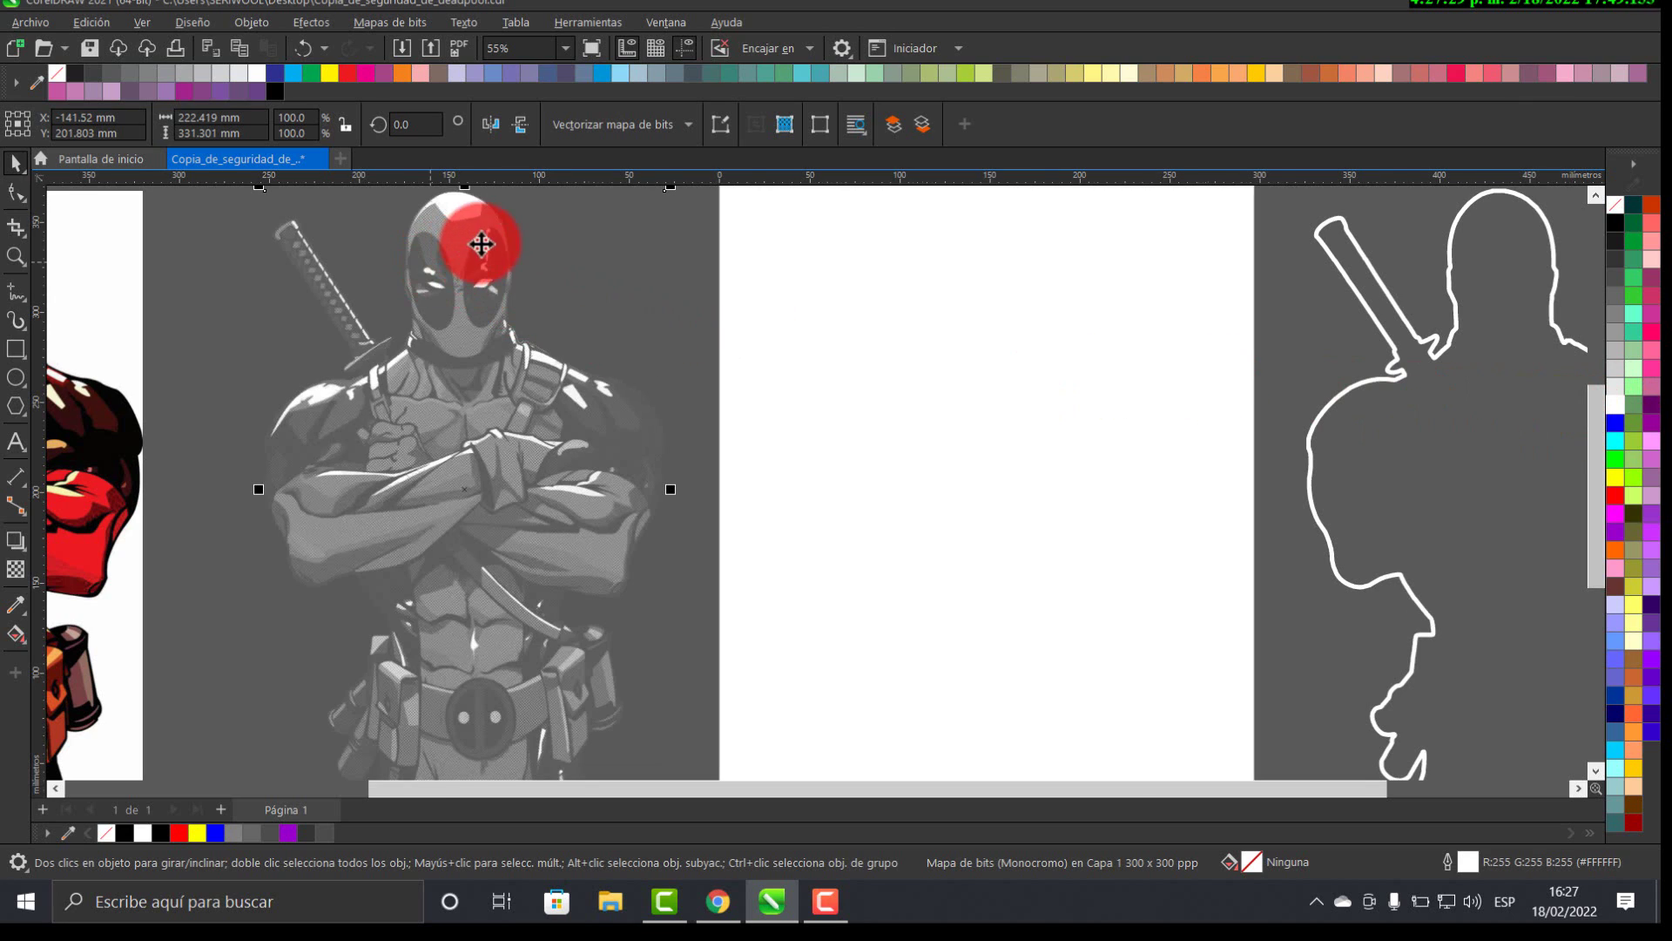
- Examine the white halftone dots around the mask's eyes up close, including in full-screen preview
scroll(480, 242, "up", 3)
scroll(514, 324, "up", 7)
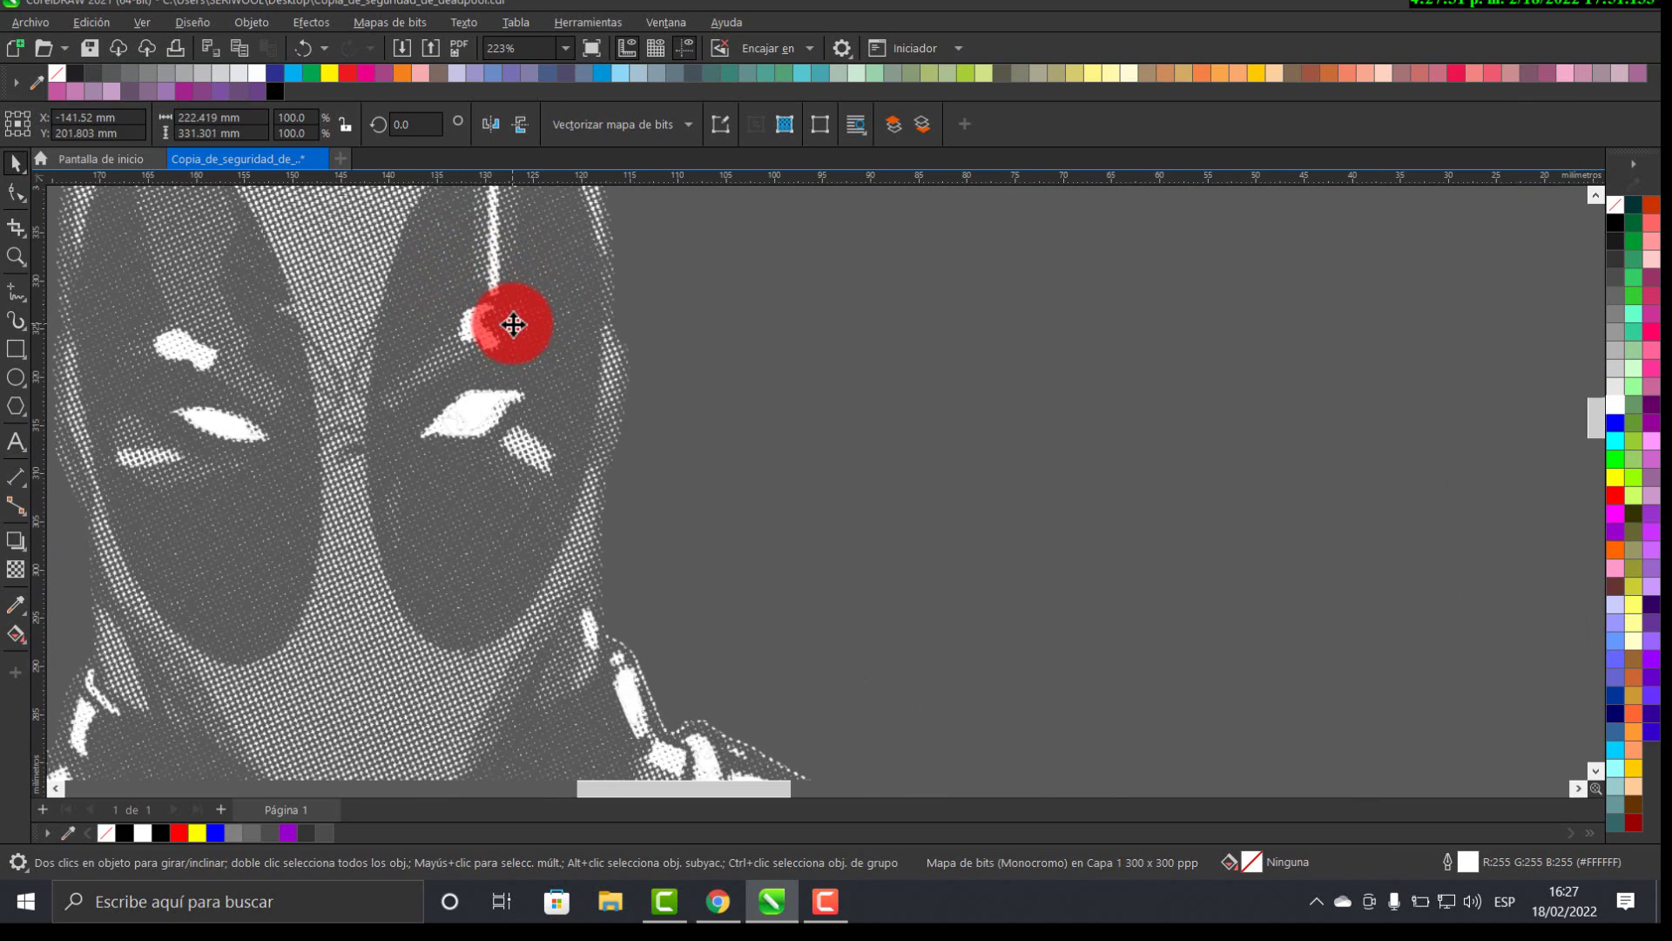
left_click(590, 43)
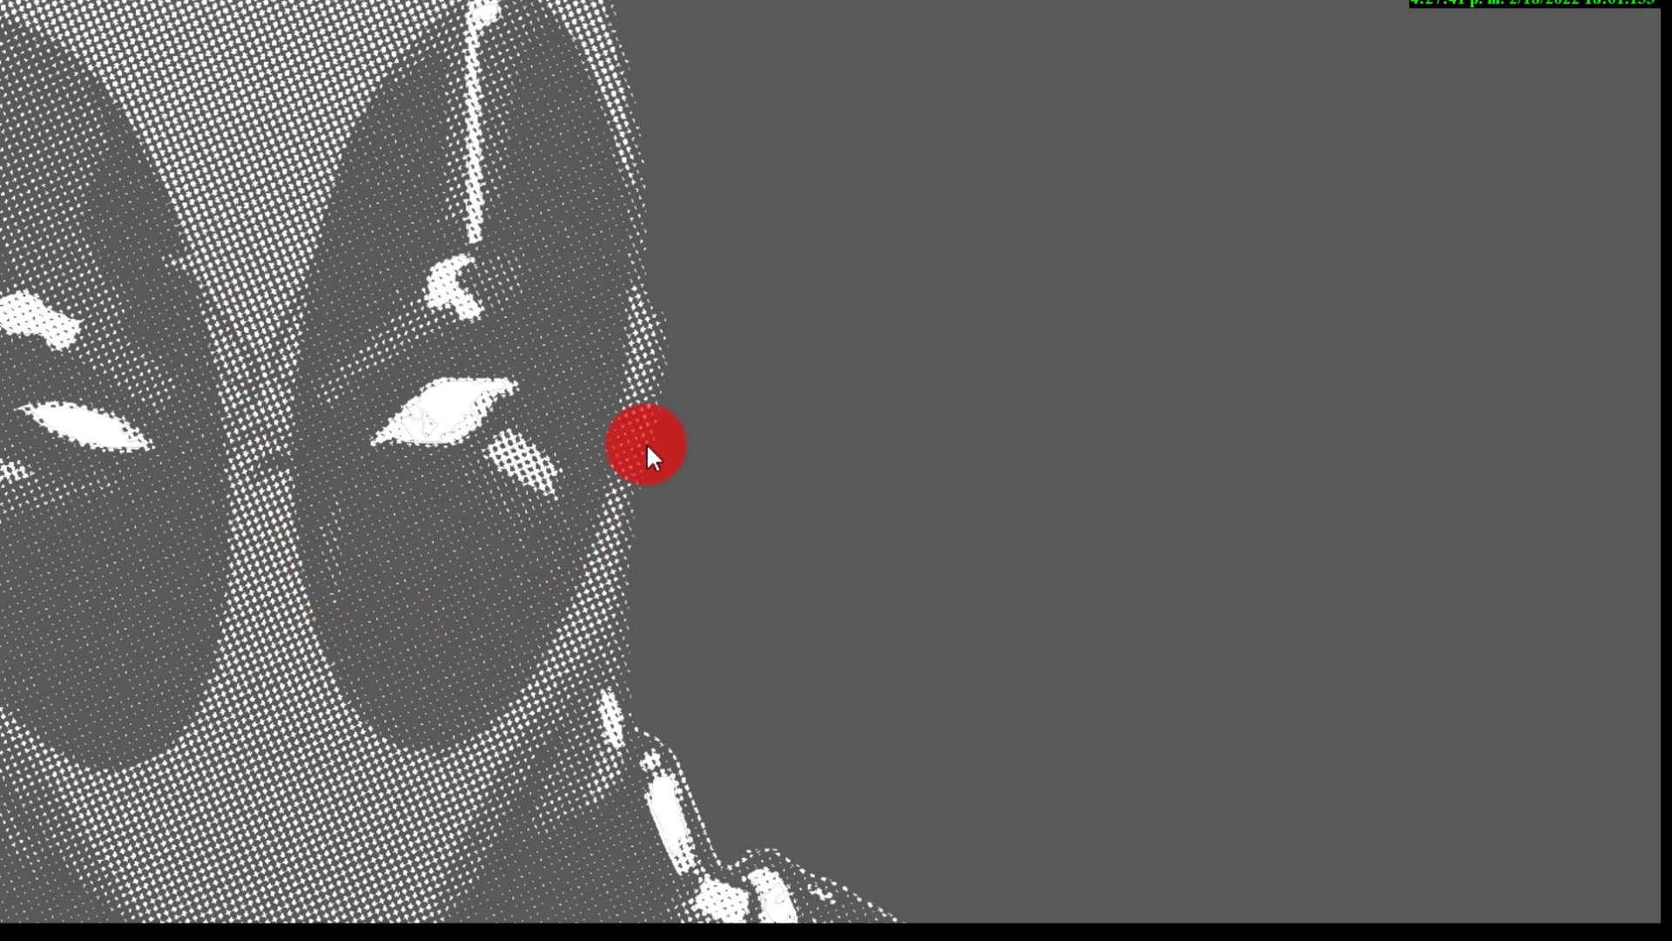
left_click(763, 364)
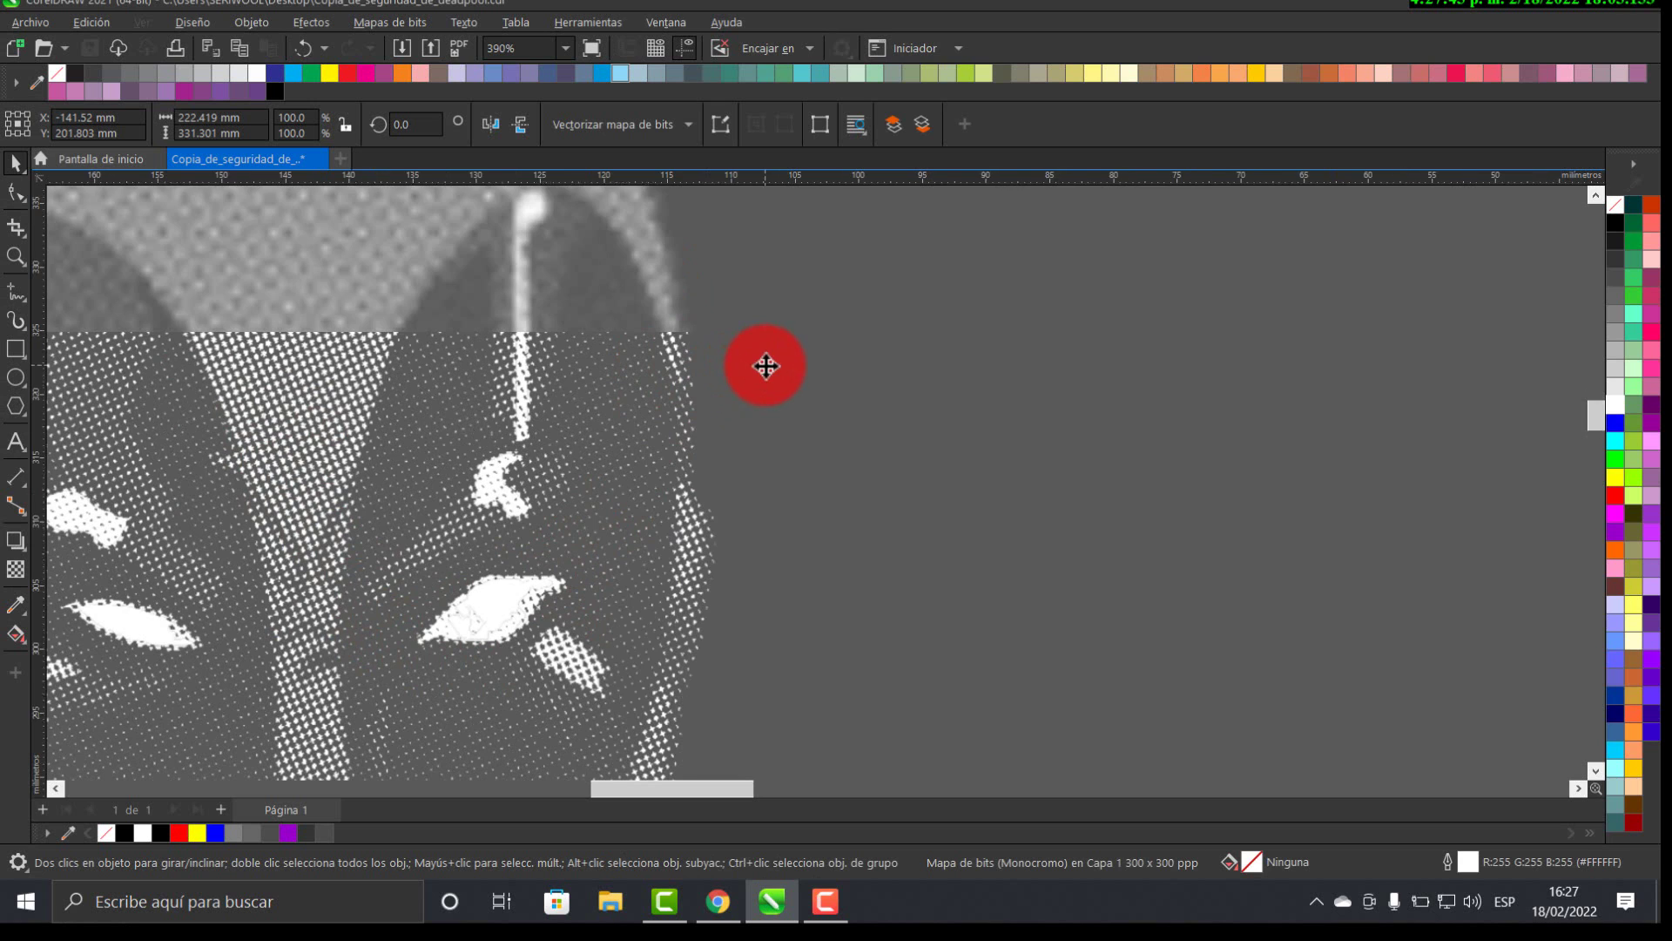
scroll(765, 366, "down", 2)
scroll(784, 366, "down", 6)
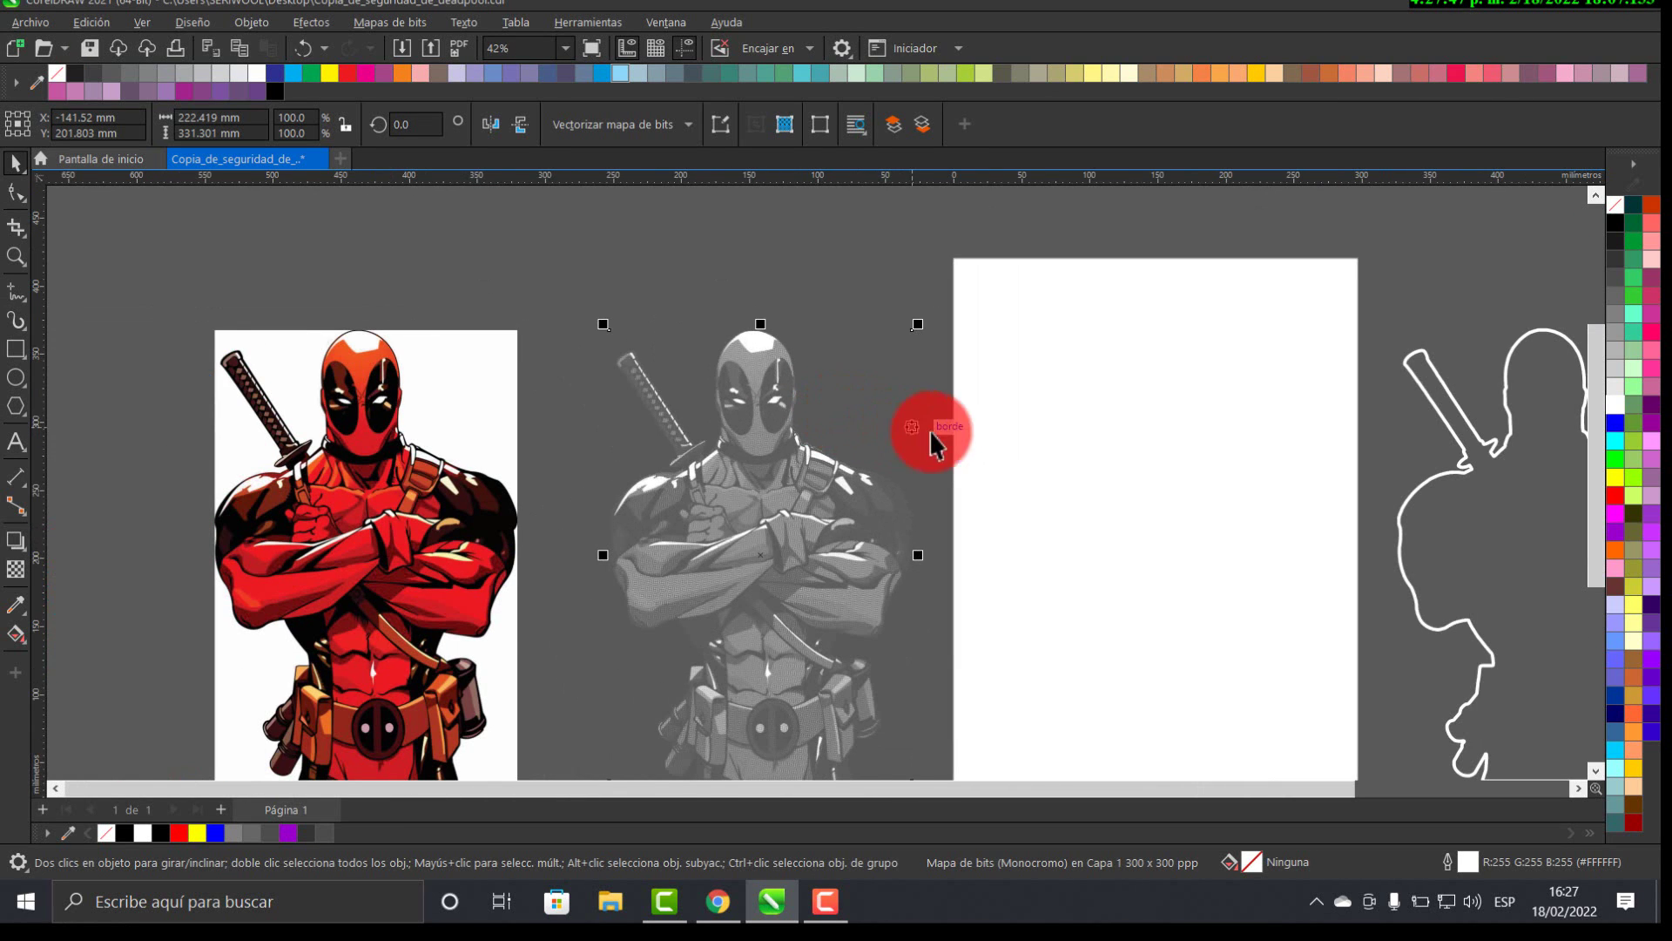
- Draw a rectangle about 296 by 420 mm covering the blank A3 page and fill it with black
left_click(1102, 218)
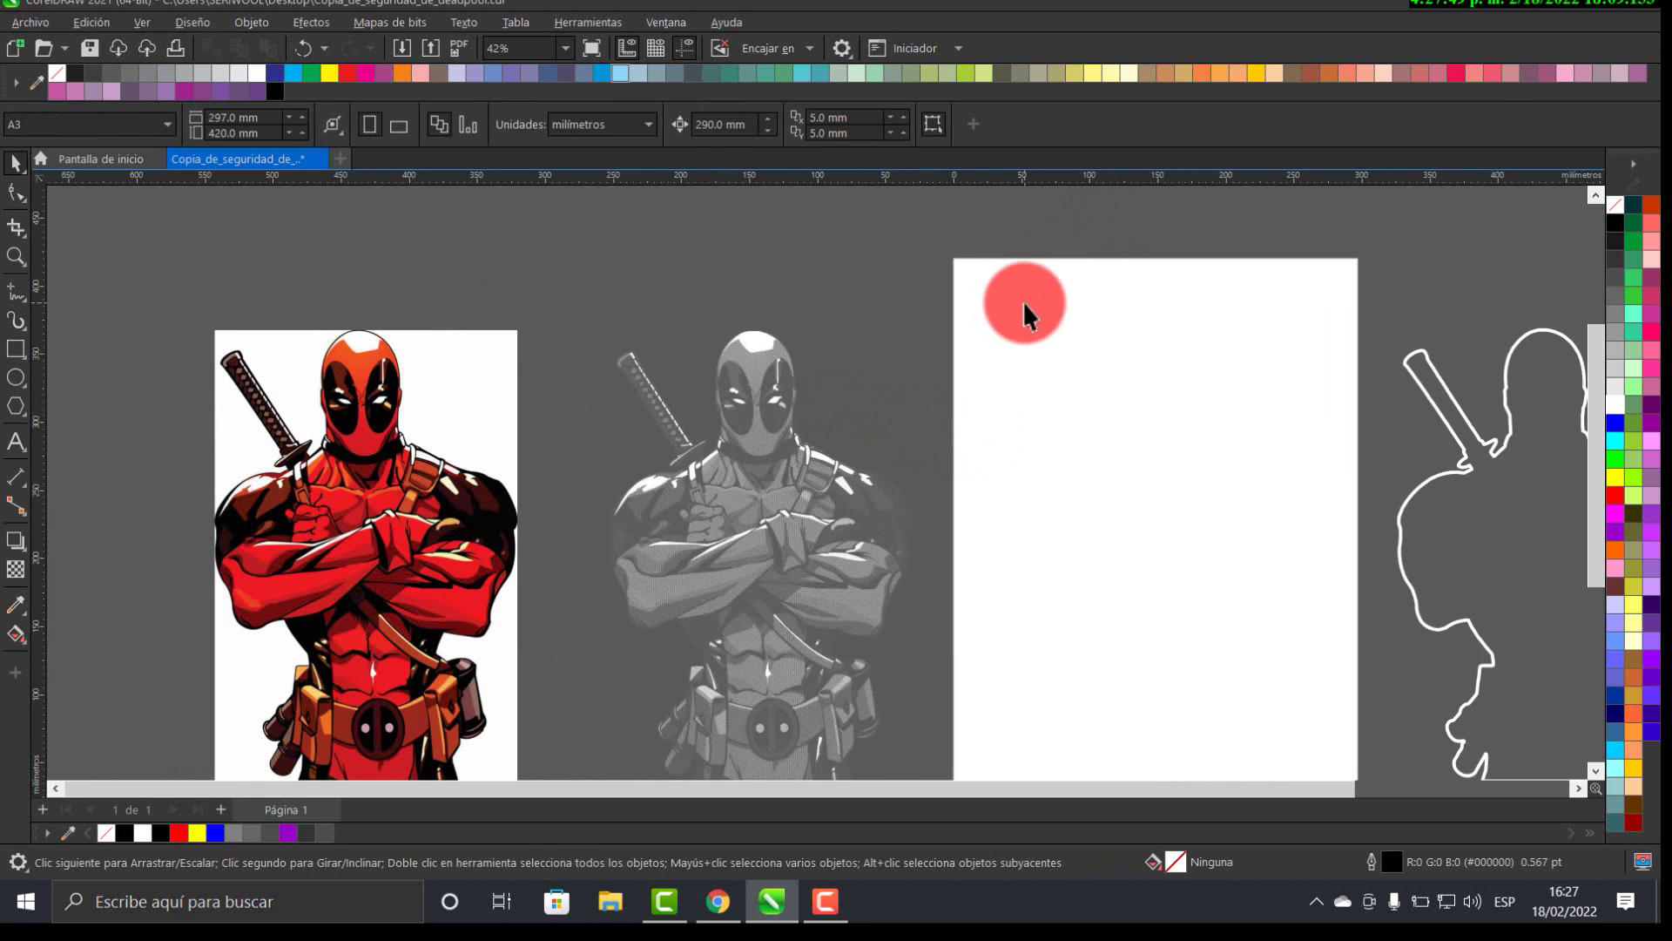
left_click_drag(1120, 354, 1072, 311)
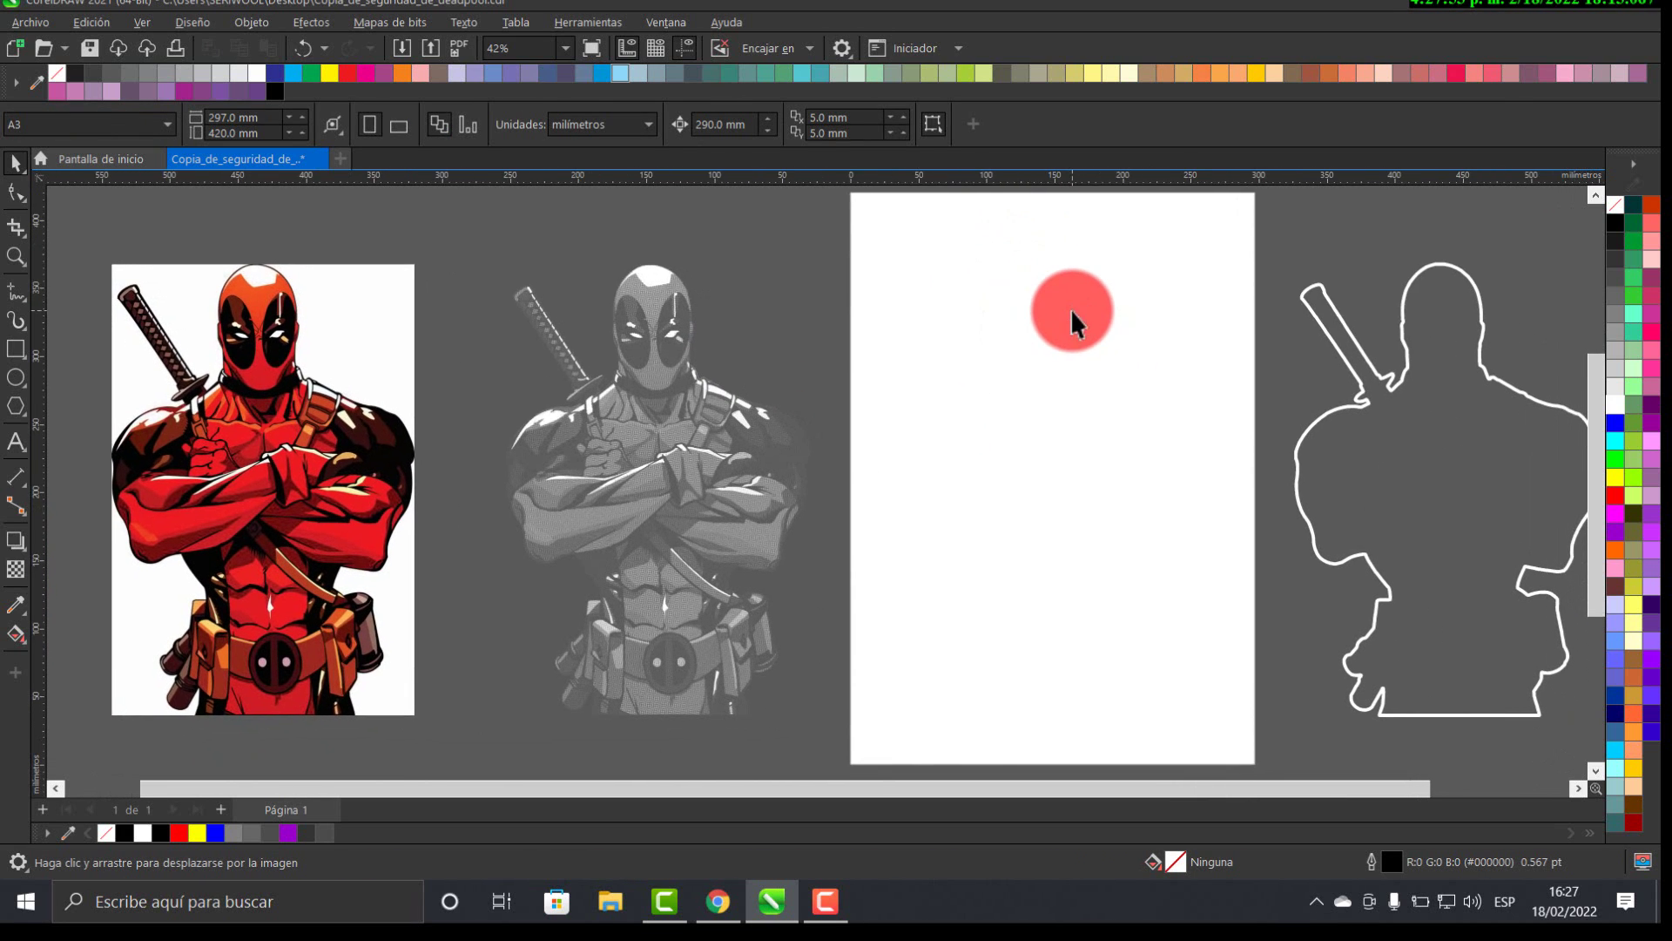
scroll(1073, 322, "down", 1)
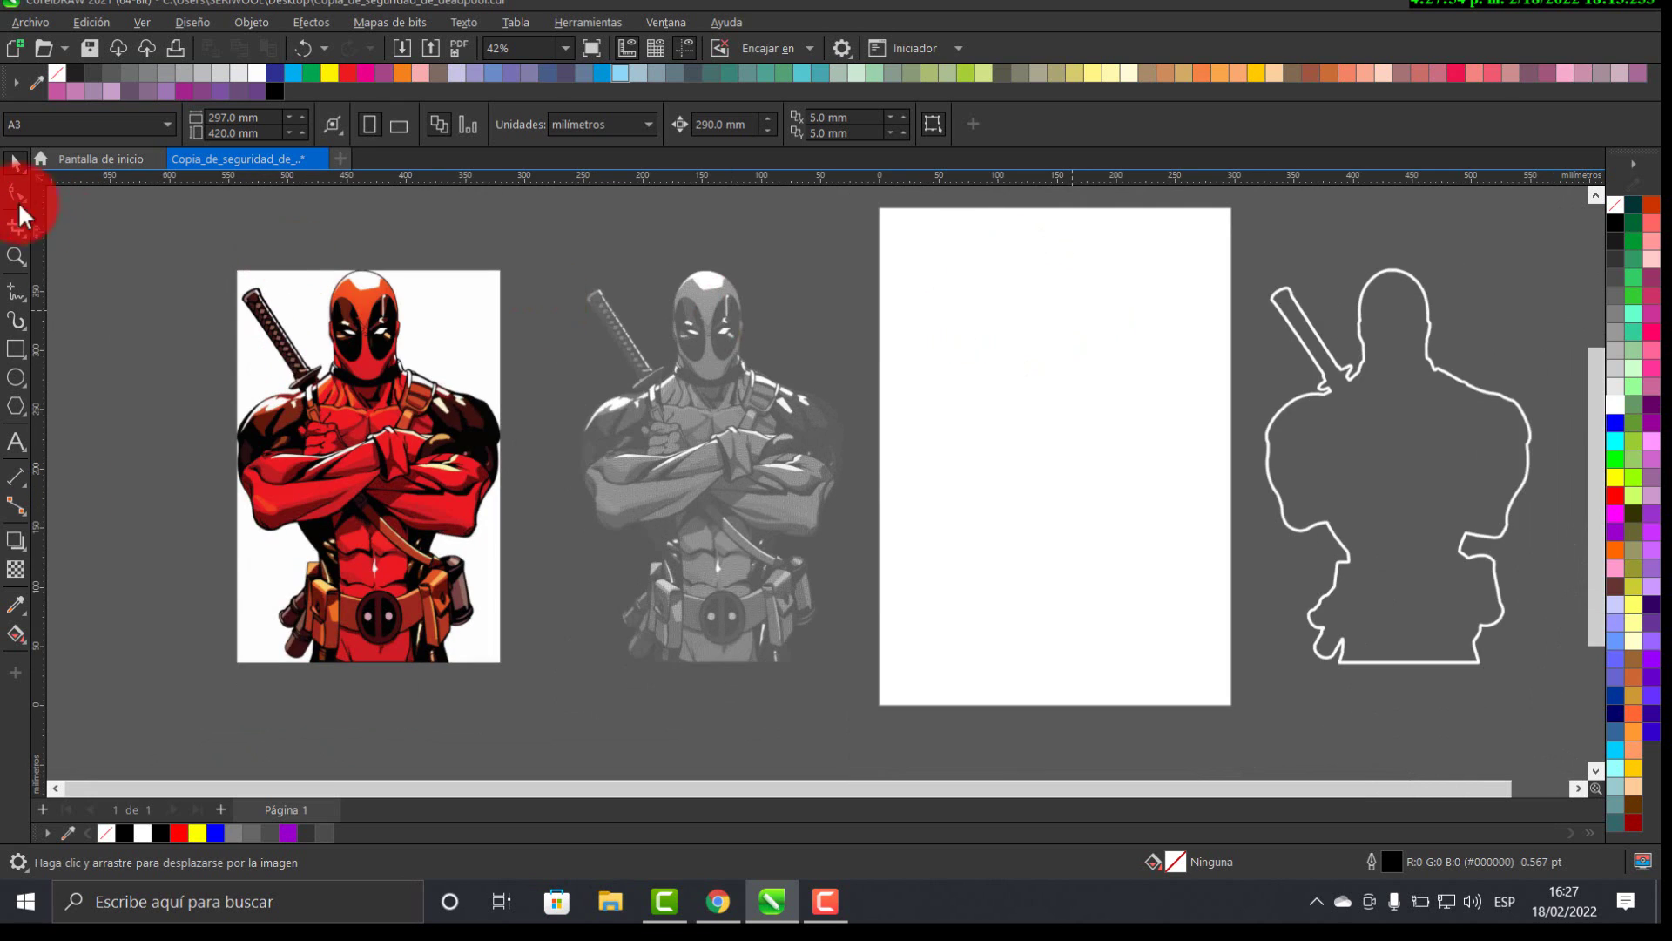
left_click(16, 350)
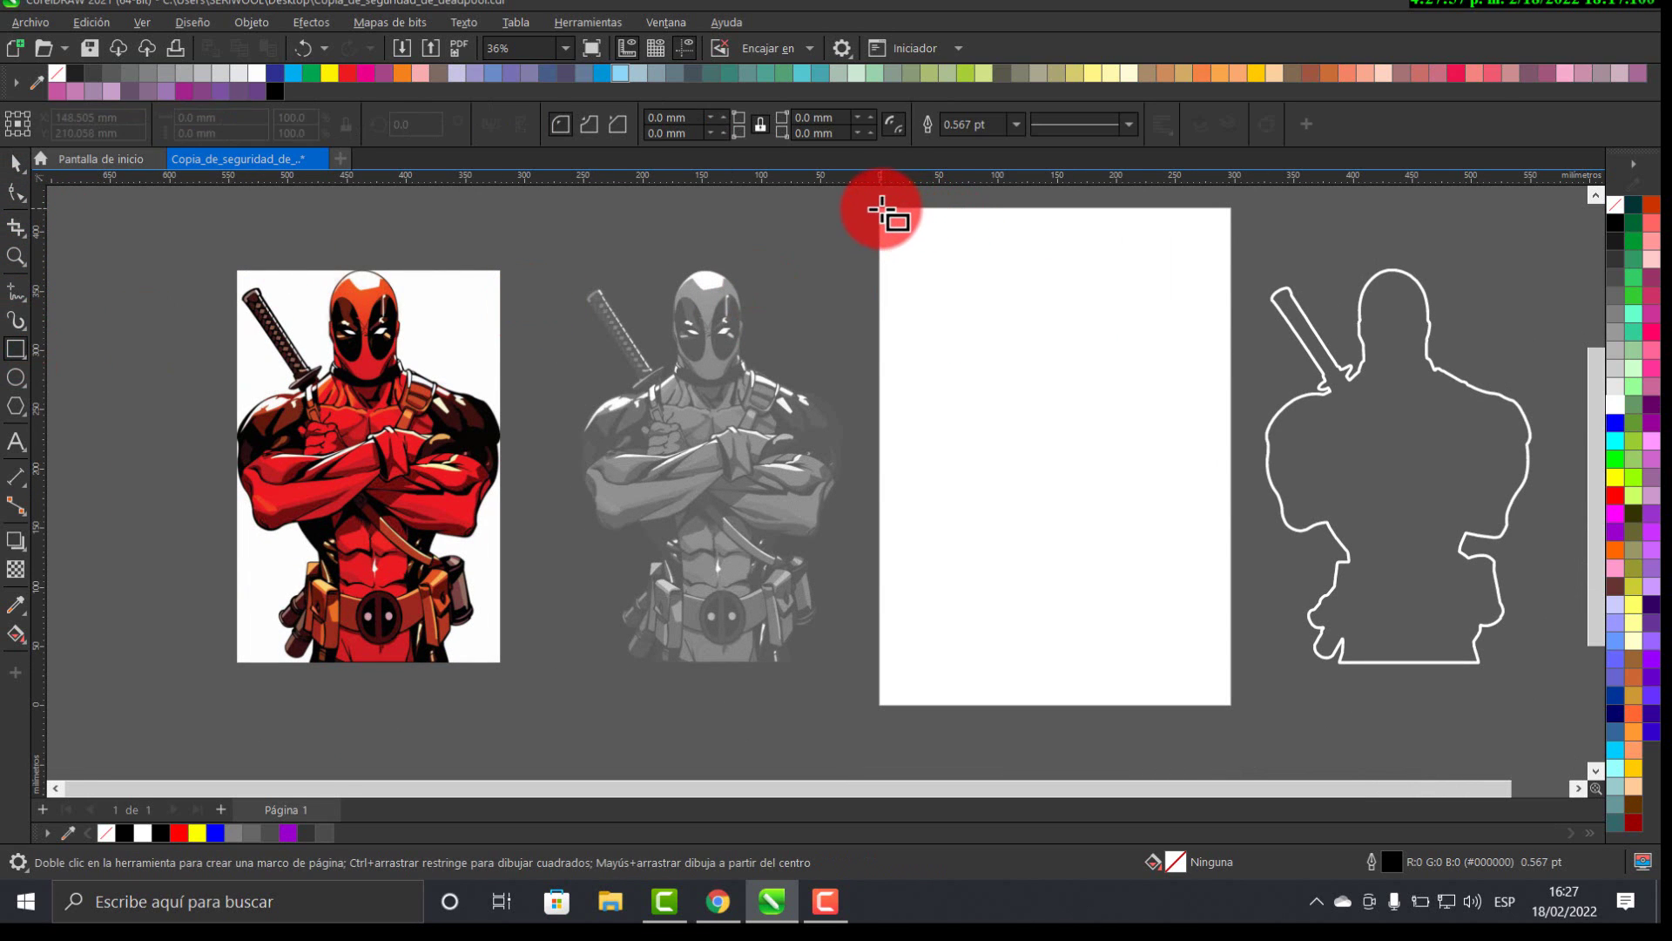
left_click_drag(882, 209, 1231, 704)
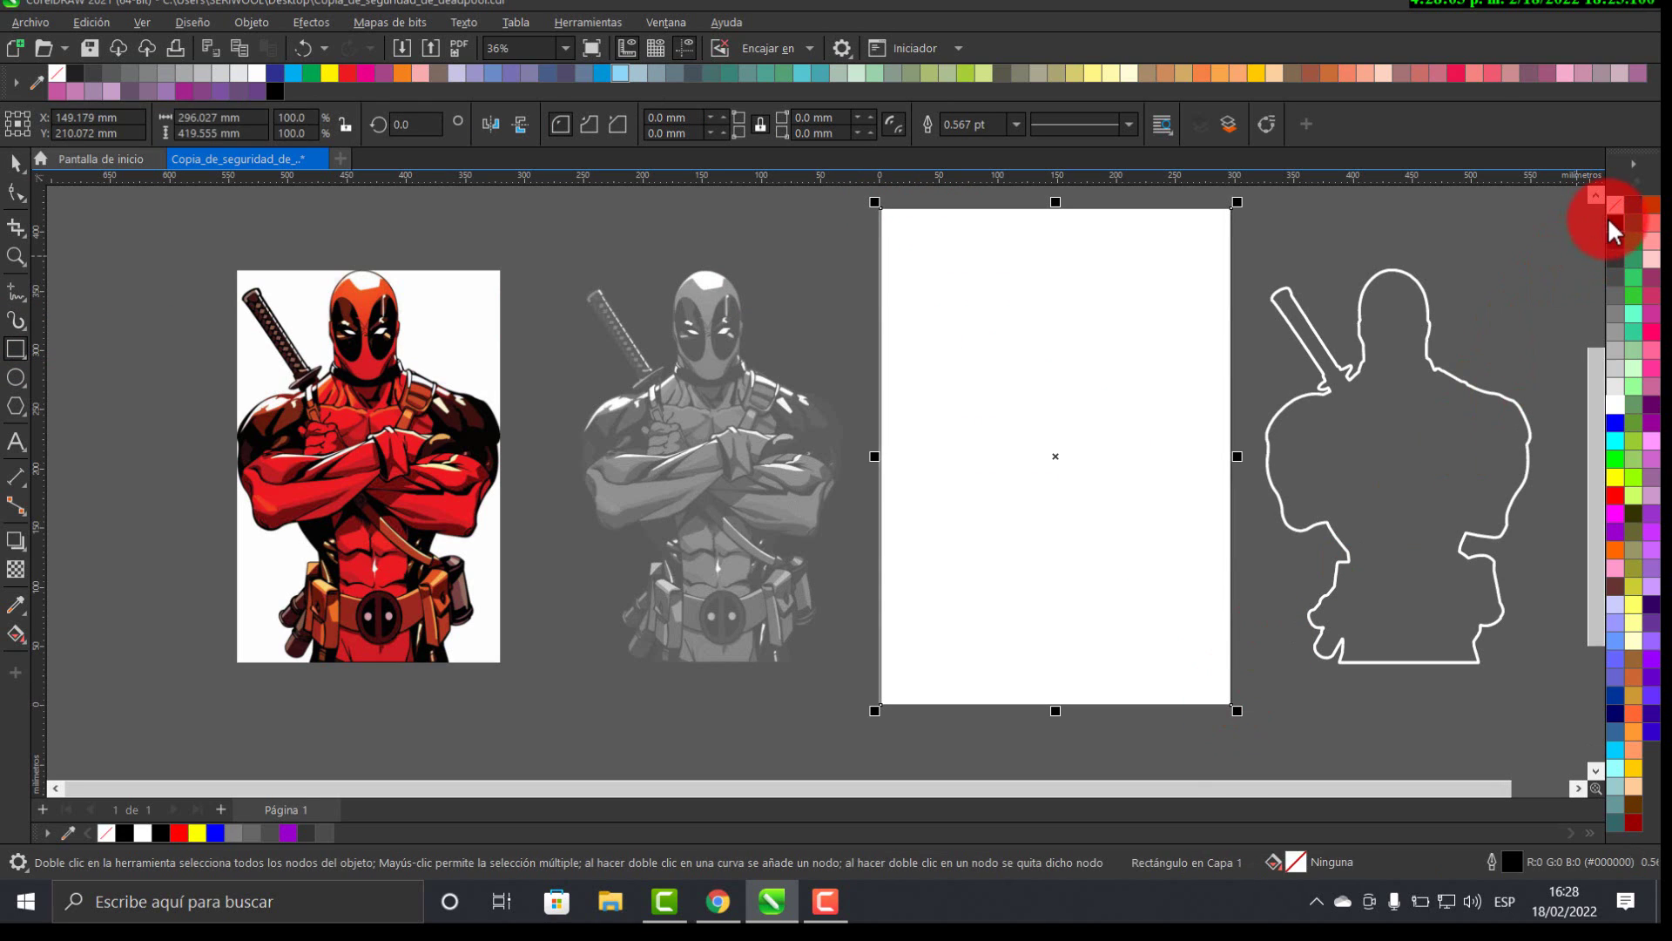
left_click(1610, 216)
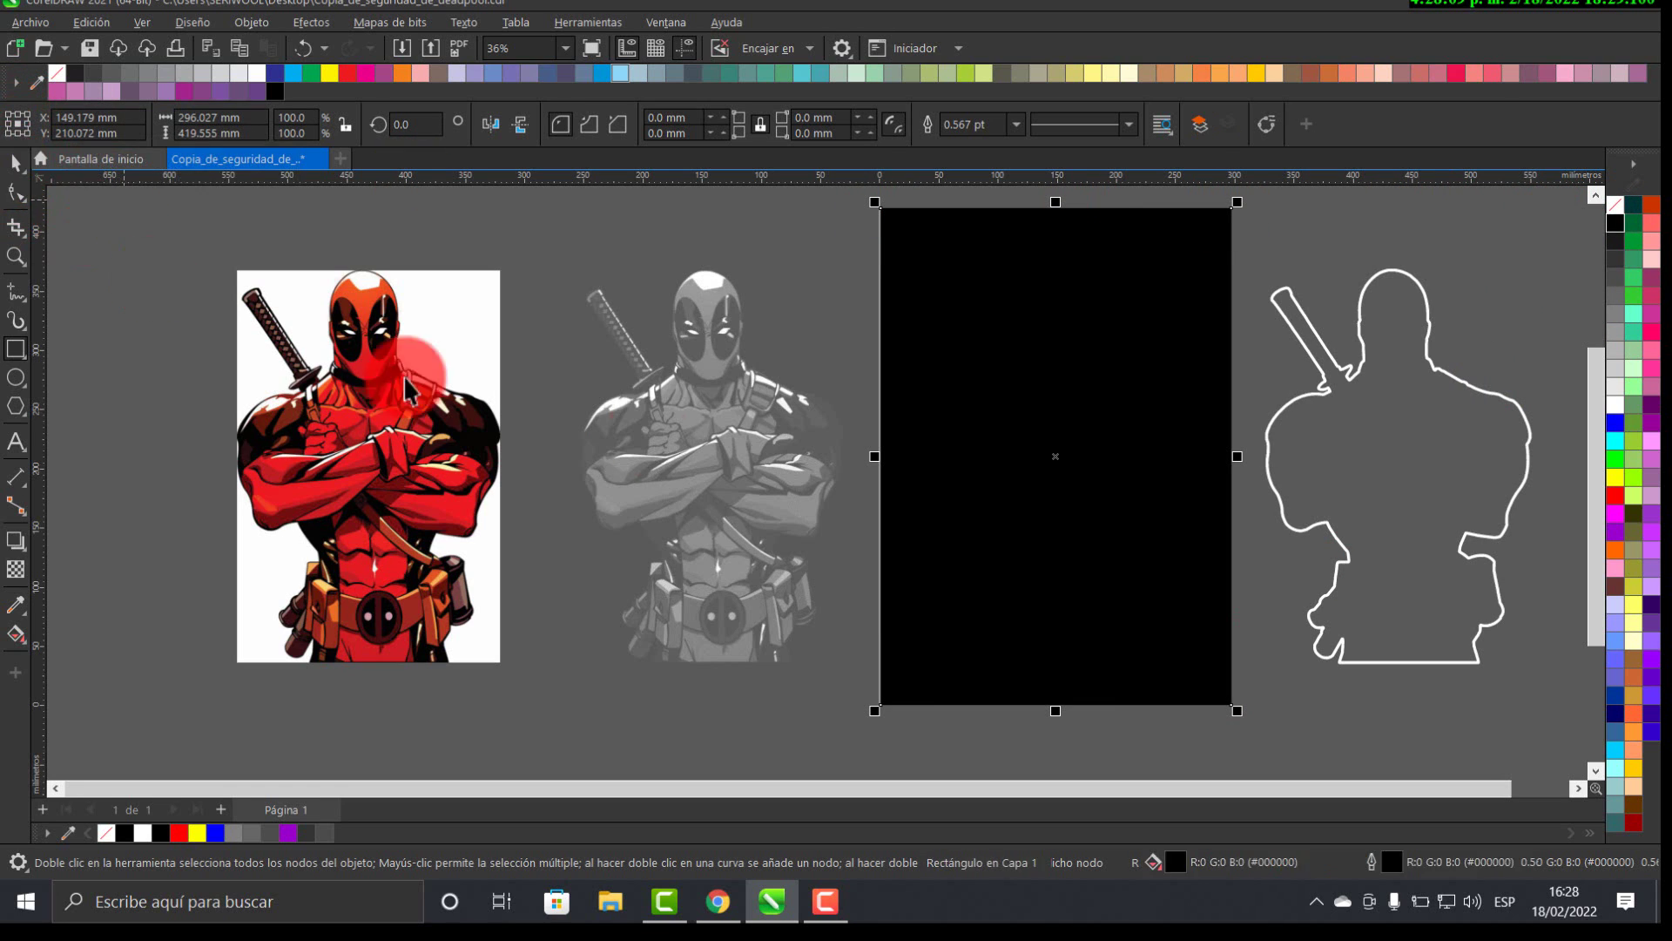
- Move the white halftone bitmap onto the middle of the black rectangle and inspect the mask's dots up close in full-screen preview
left_click(727, 452)
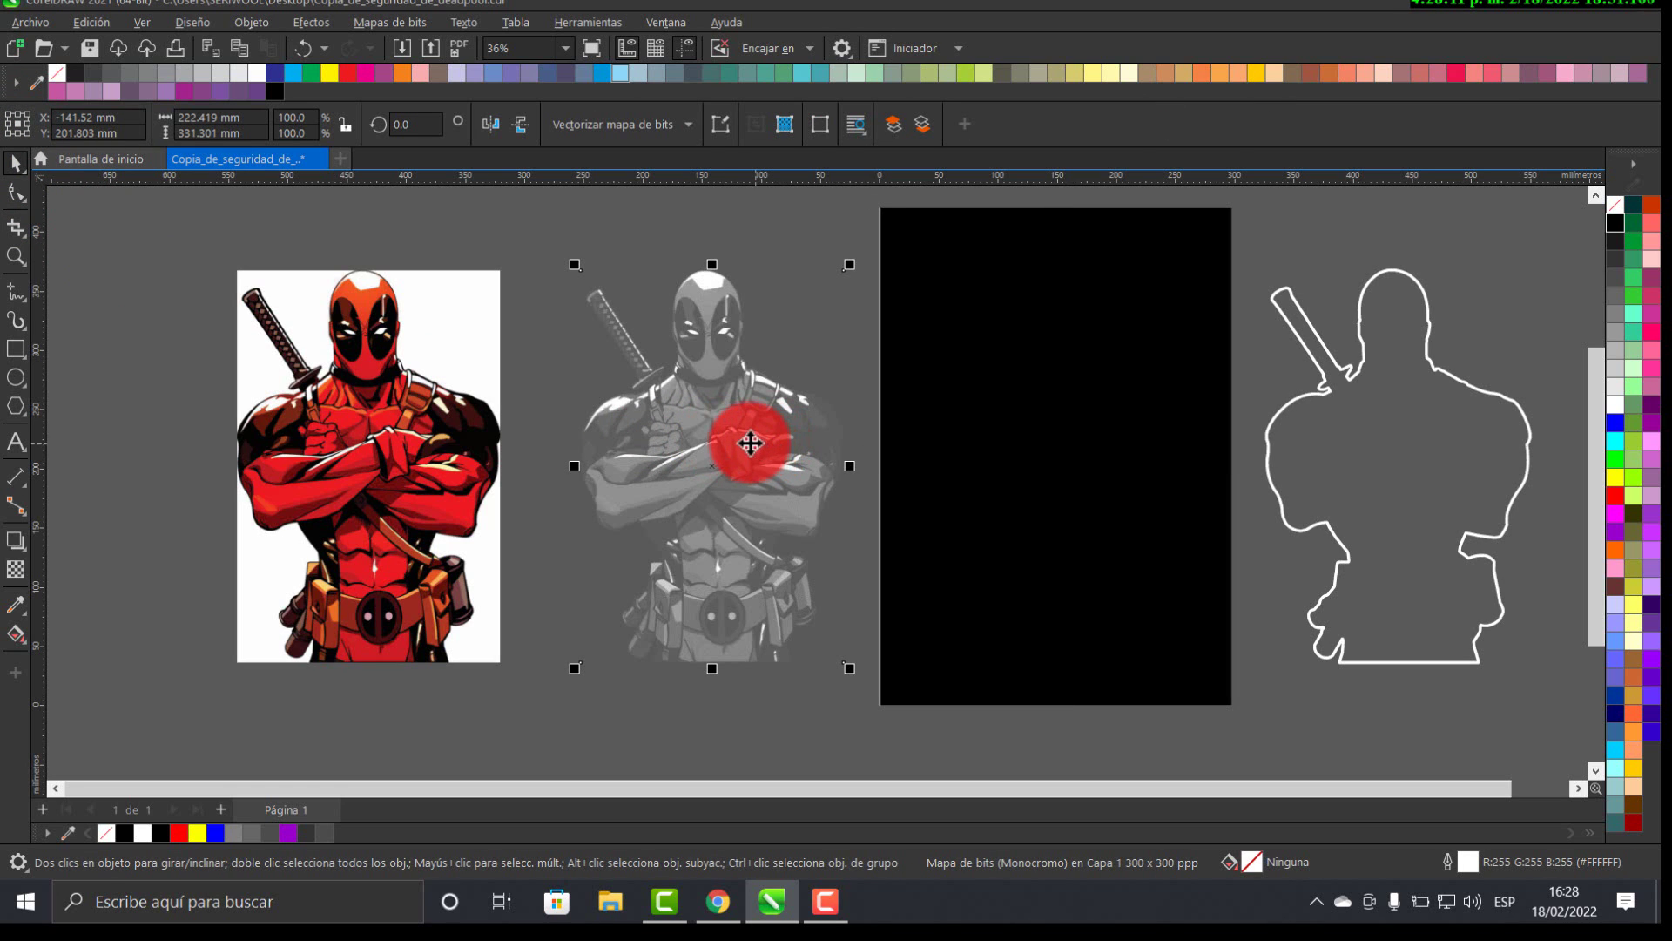
left_click_drag(749, 438, 1094, 441)
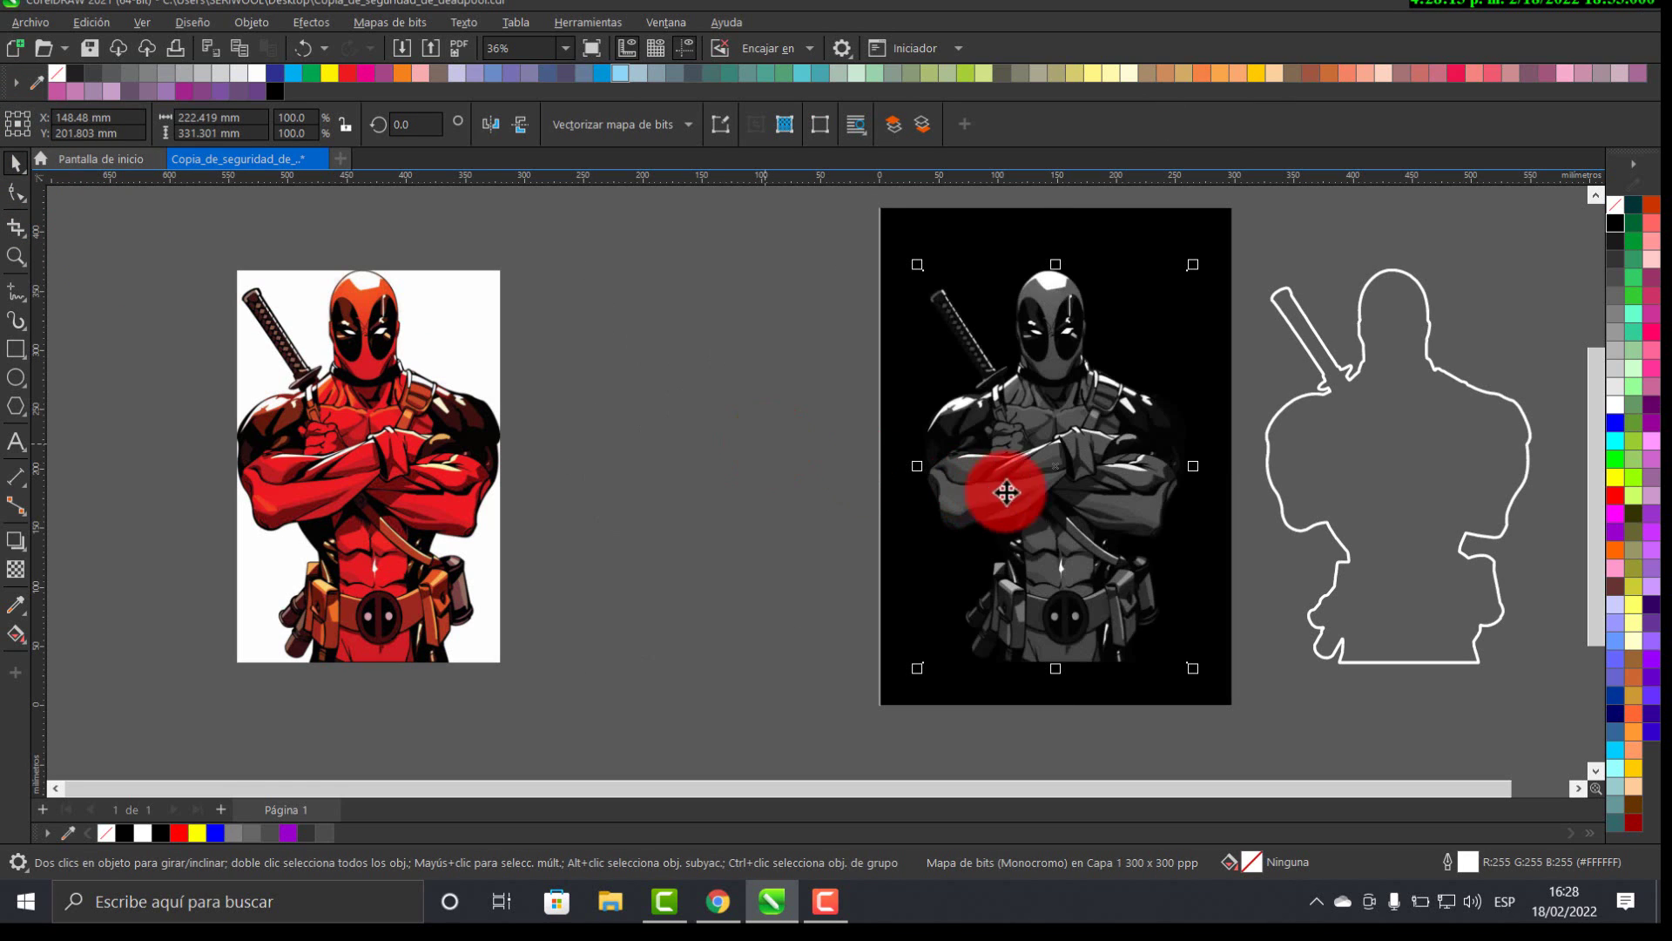
scroll(1049, 304, "up", 5)
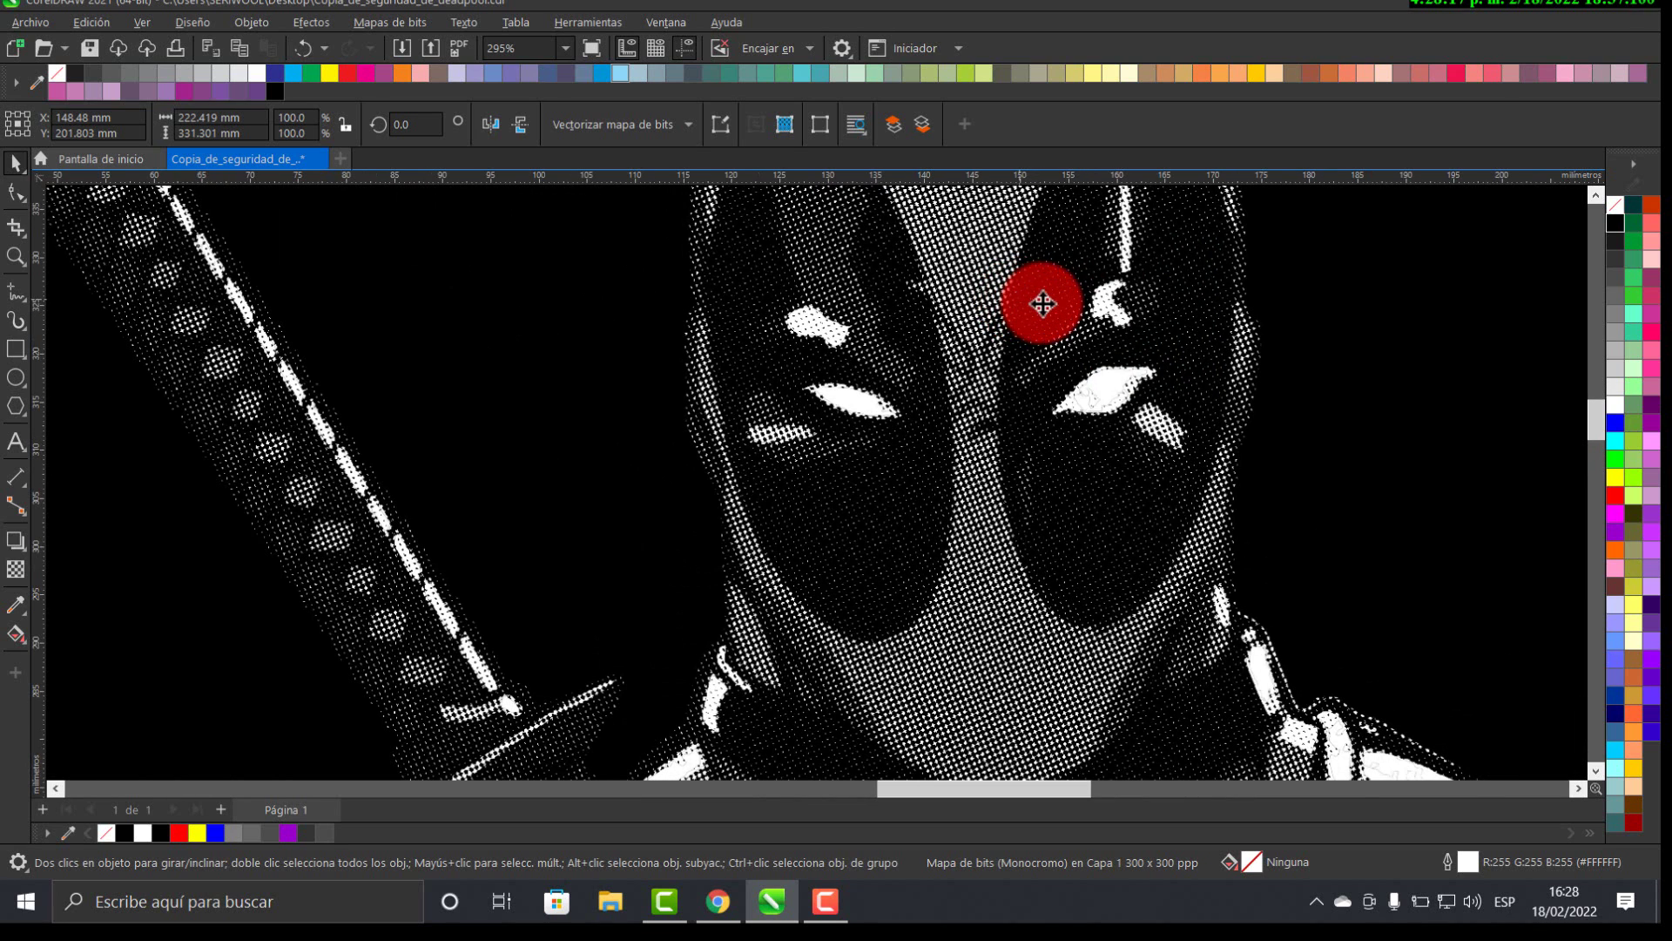
left_click_drag(1041, 309, 975, 374)
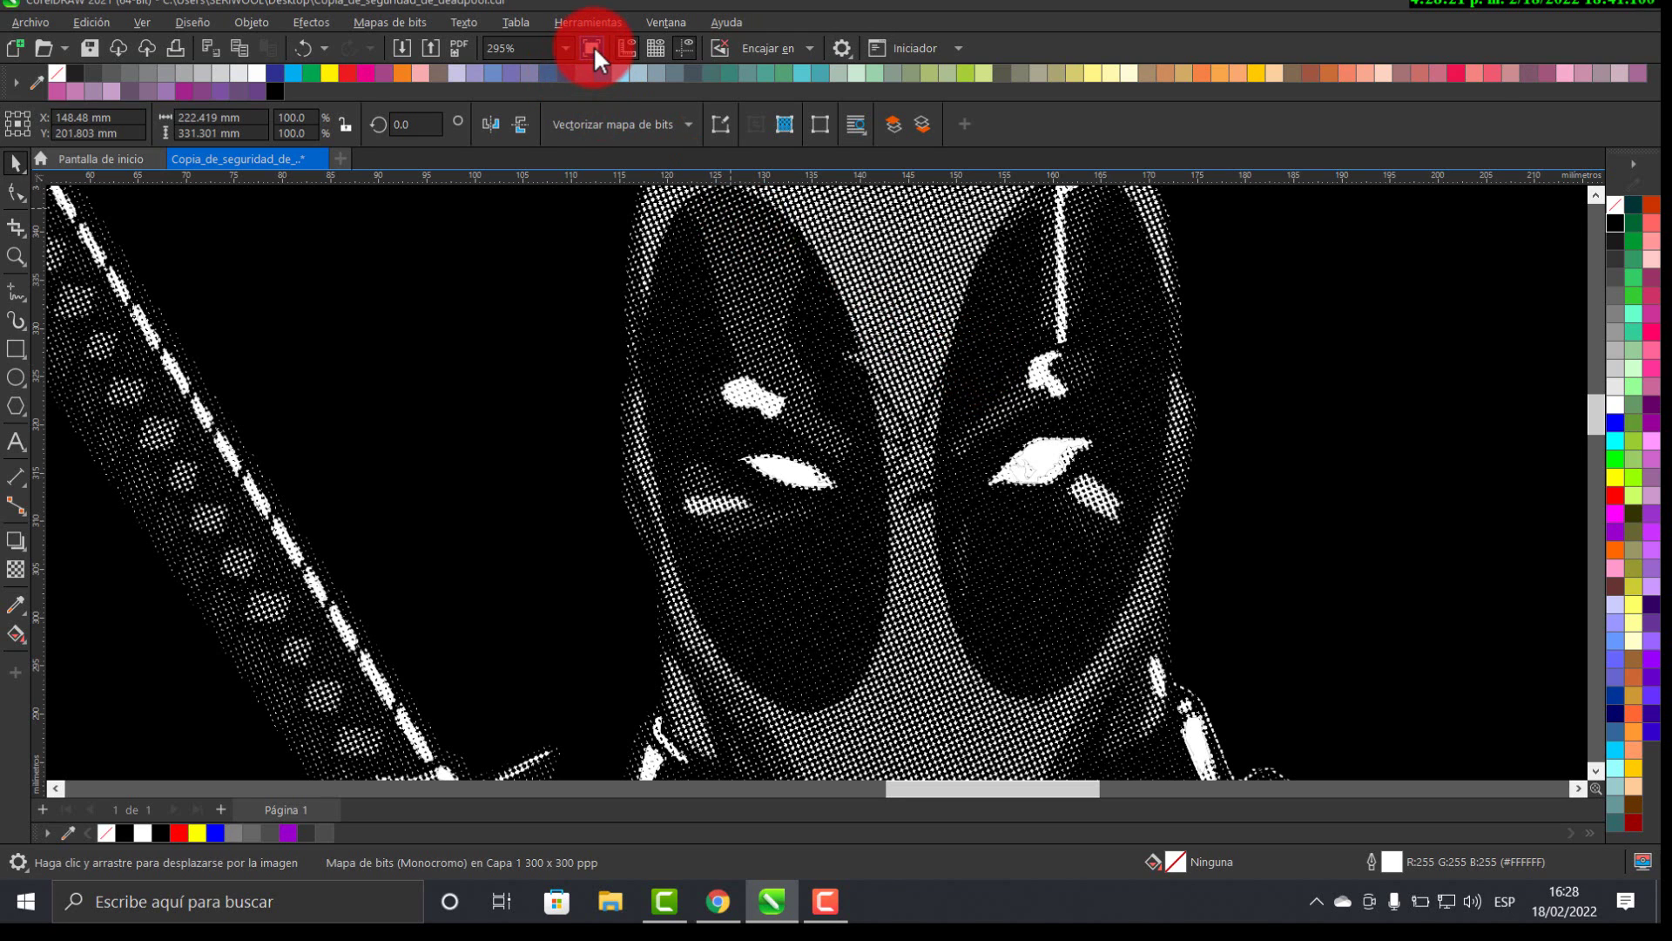
left_click(592, 48)
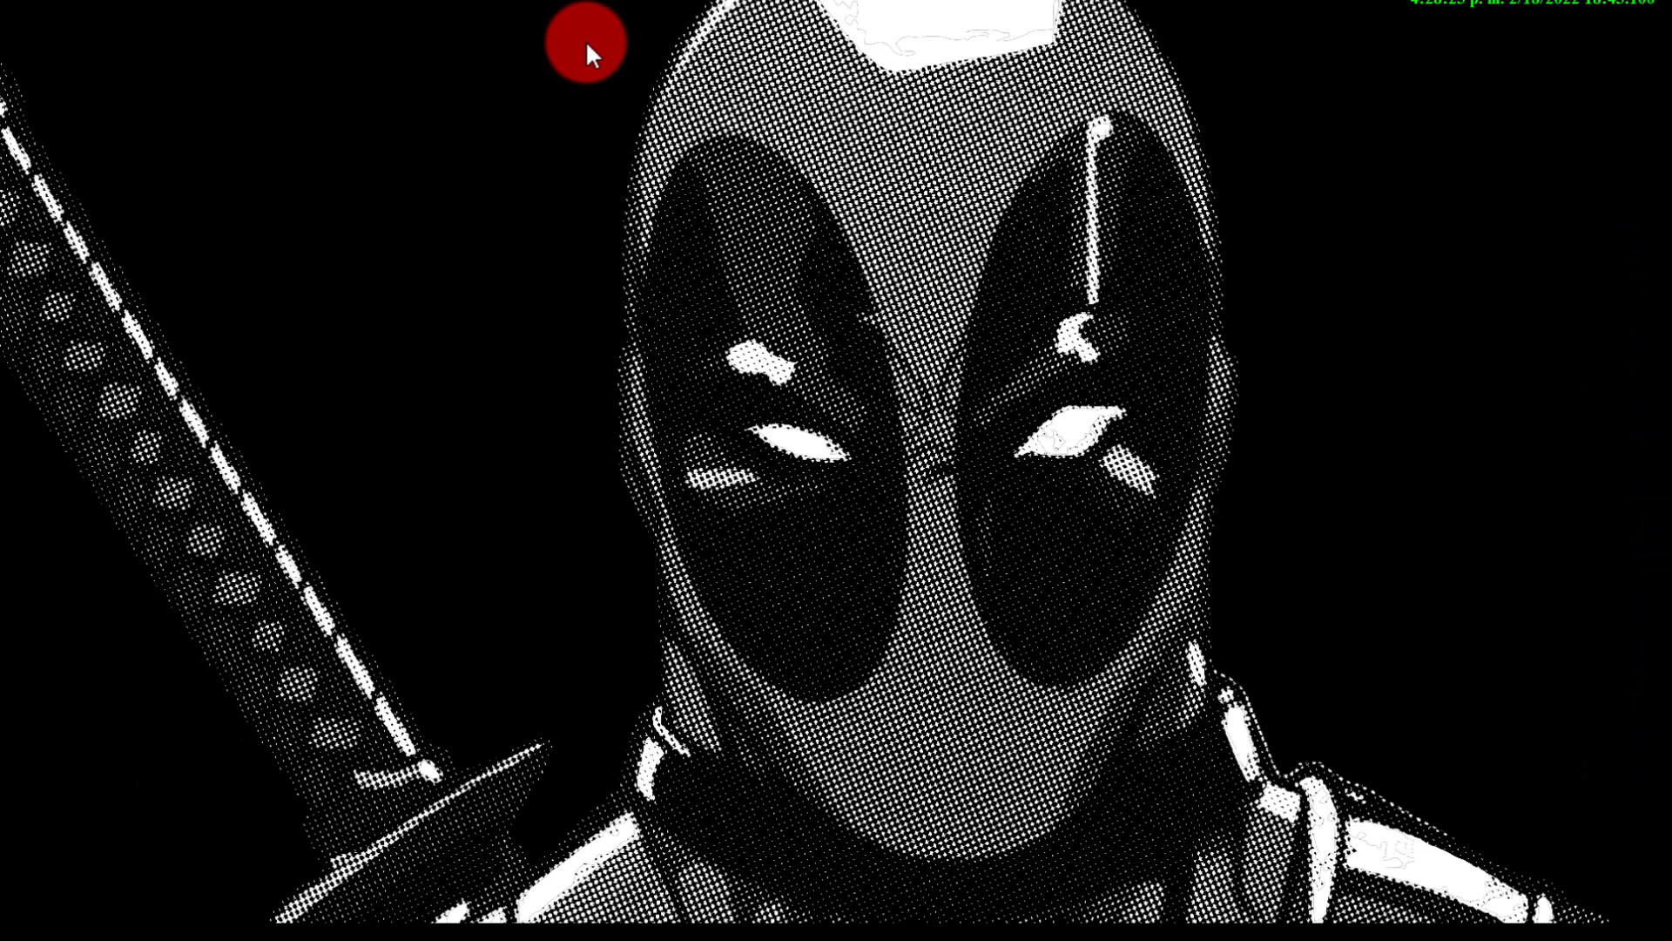
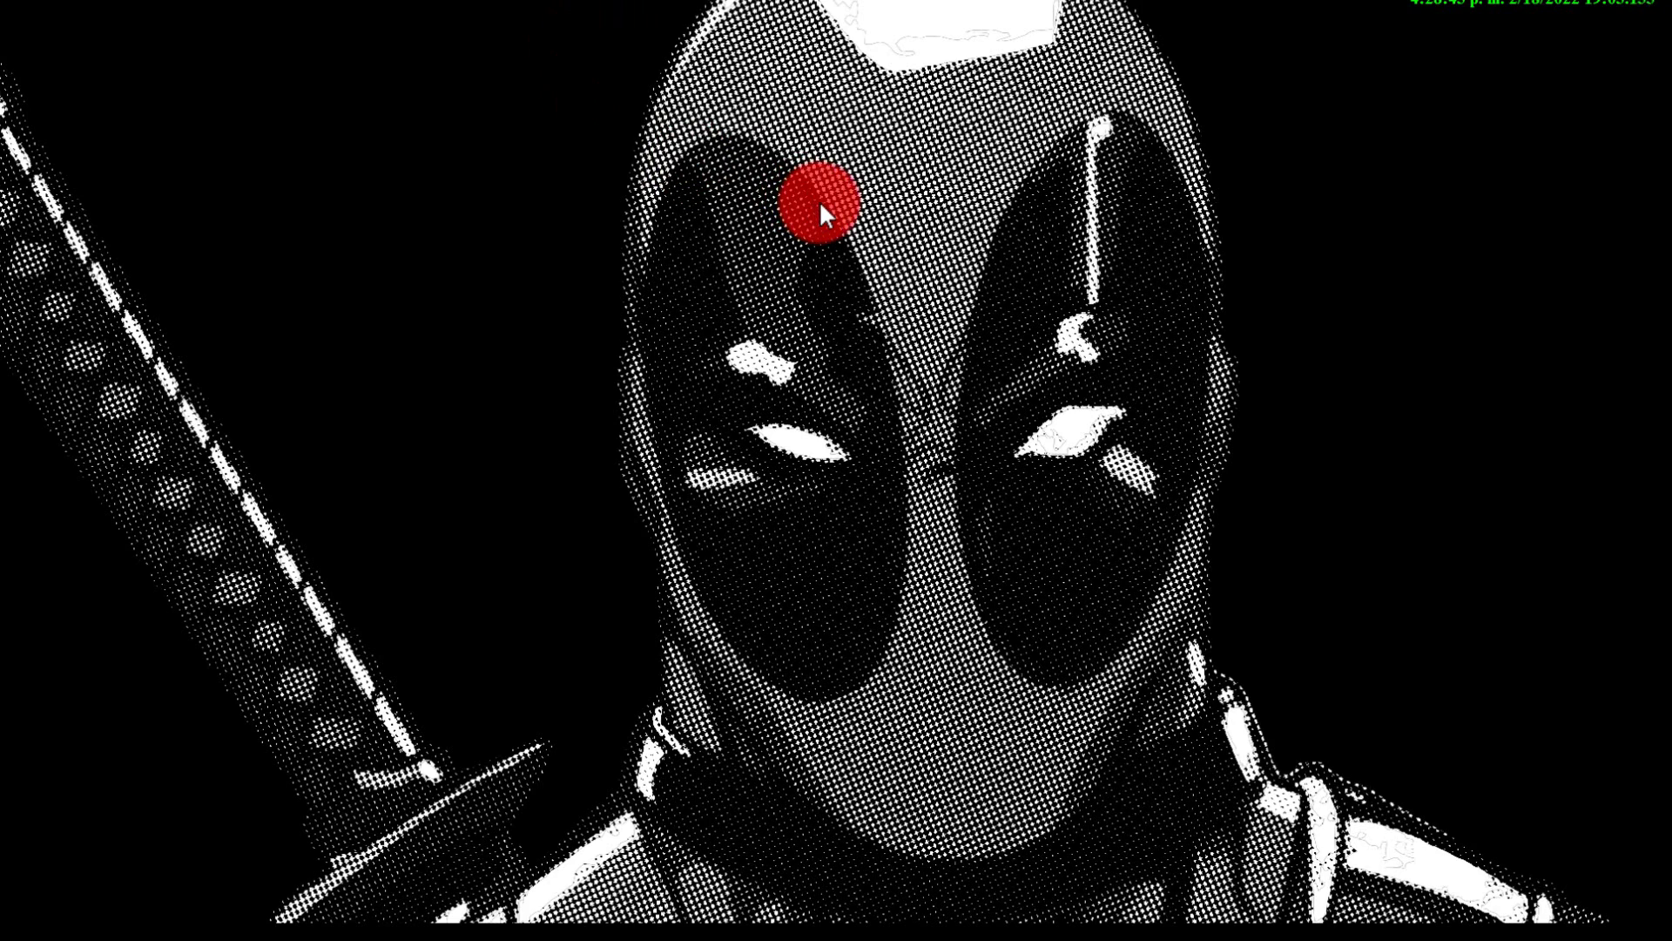
- Move the white 7 pt contour onto the halftone figure on the black page, at X 148.48 mm
left_click(795, 181)
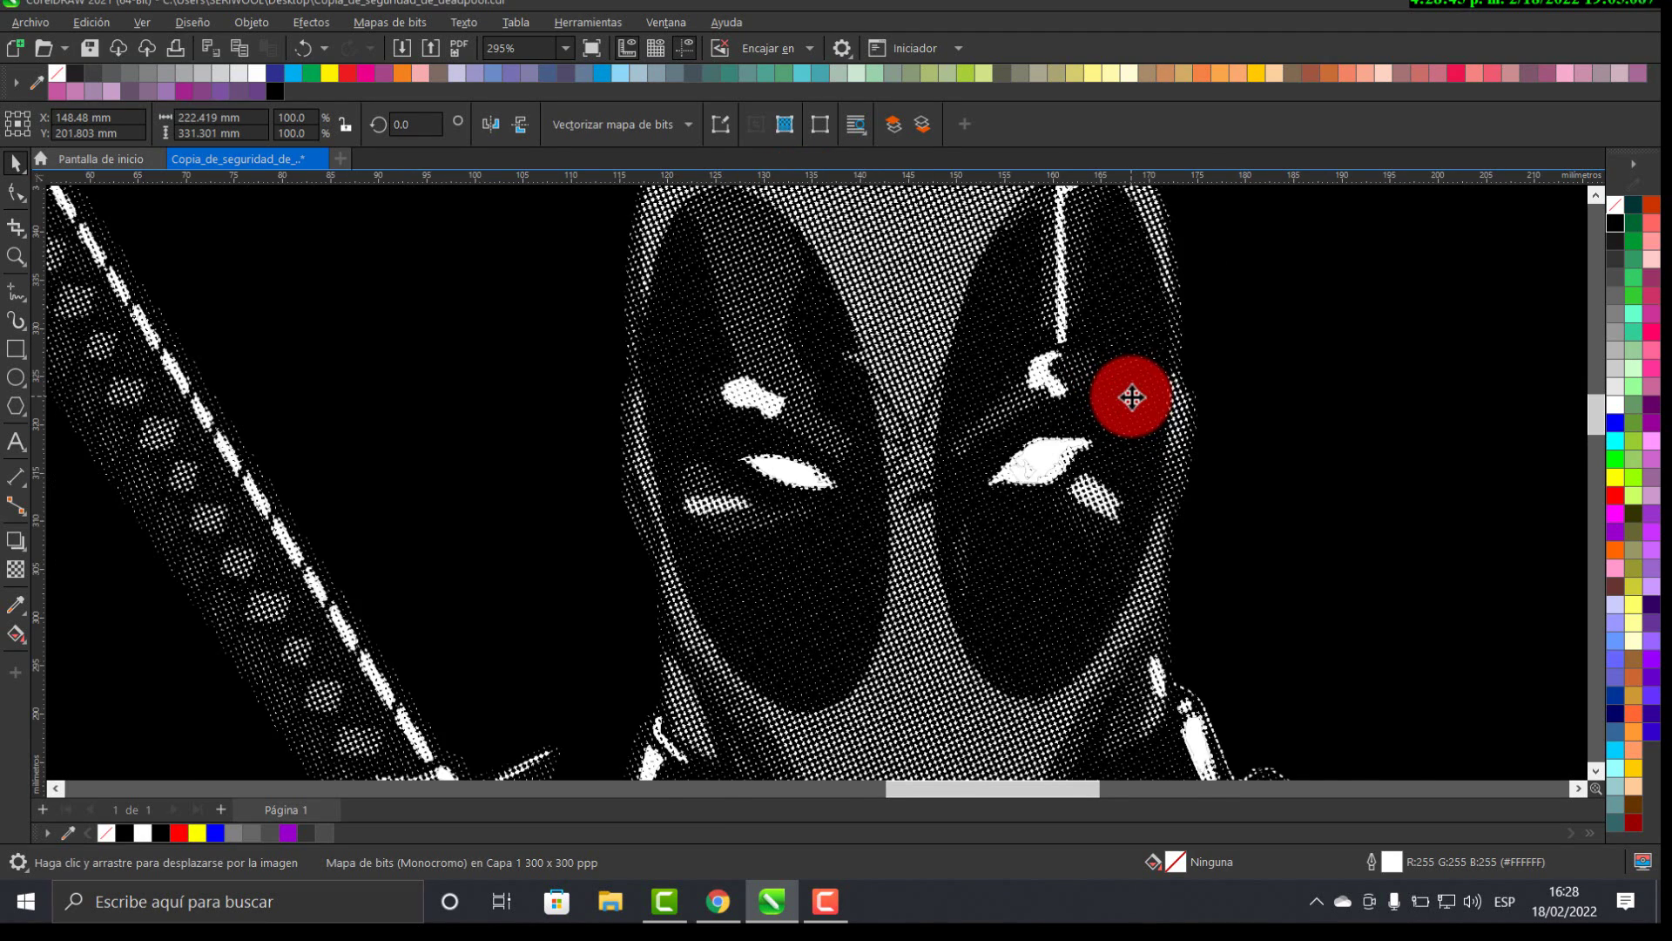
scroll(1132, 398, "down", 4)
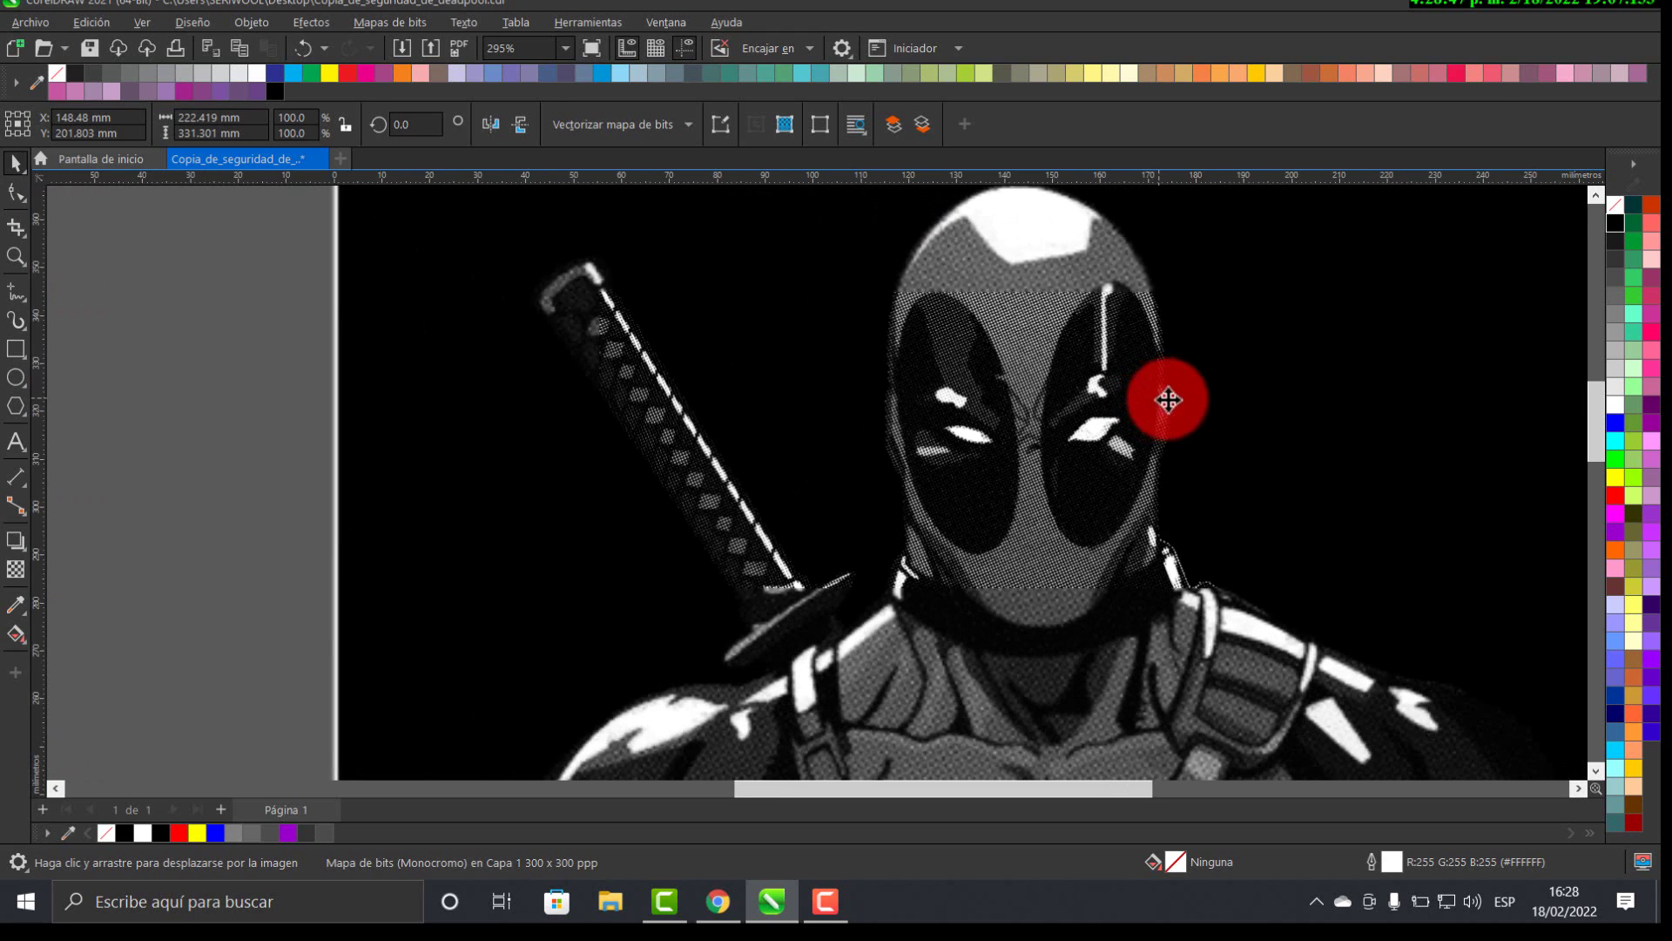
scroll(1168, 400, "down", 5)
left_click_drag(1367, 445, 1075, 400)
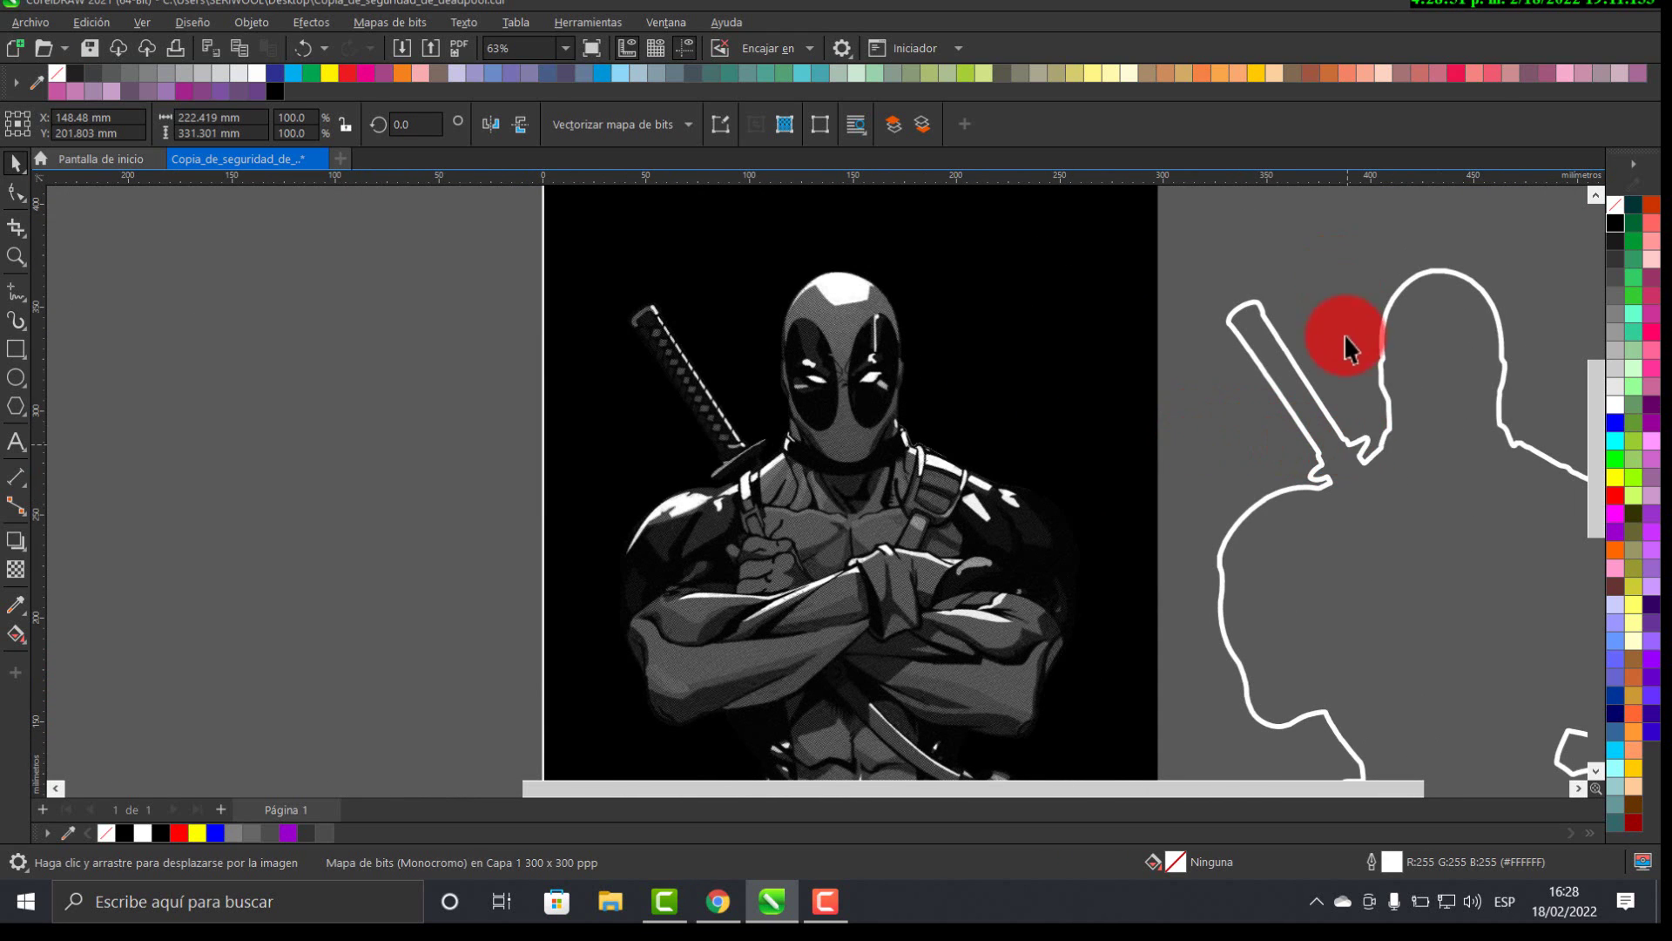
left_click(1368, 404)
left_click(1389, 411)
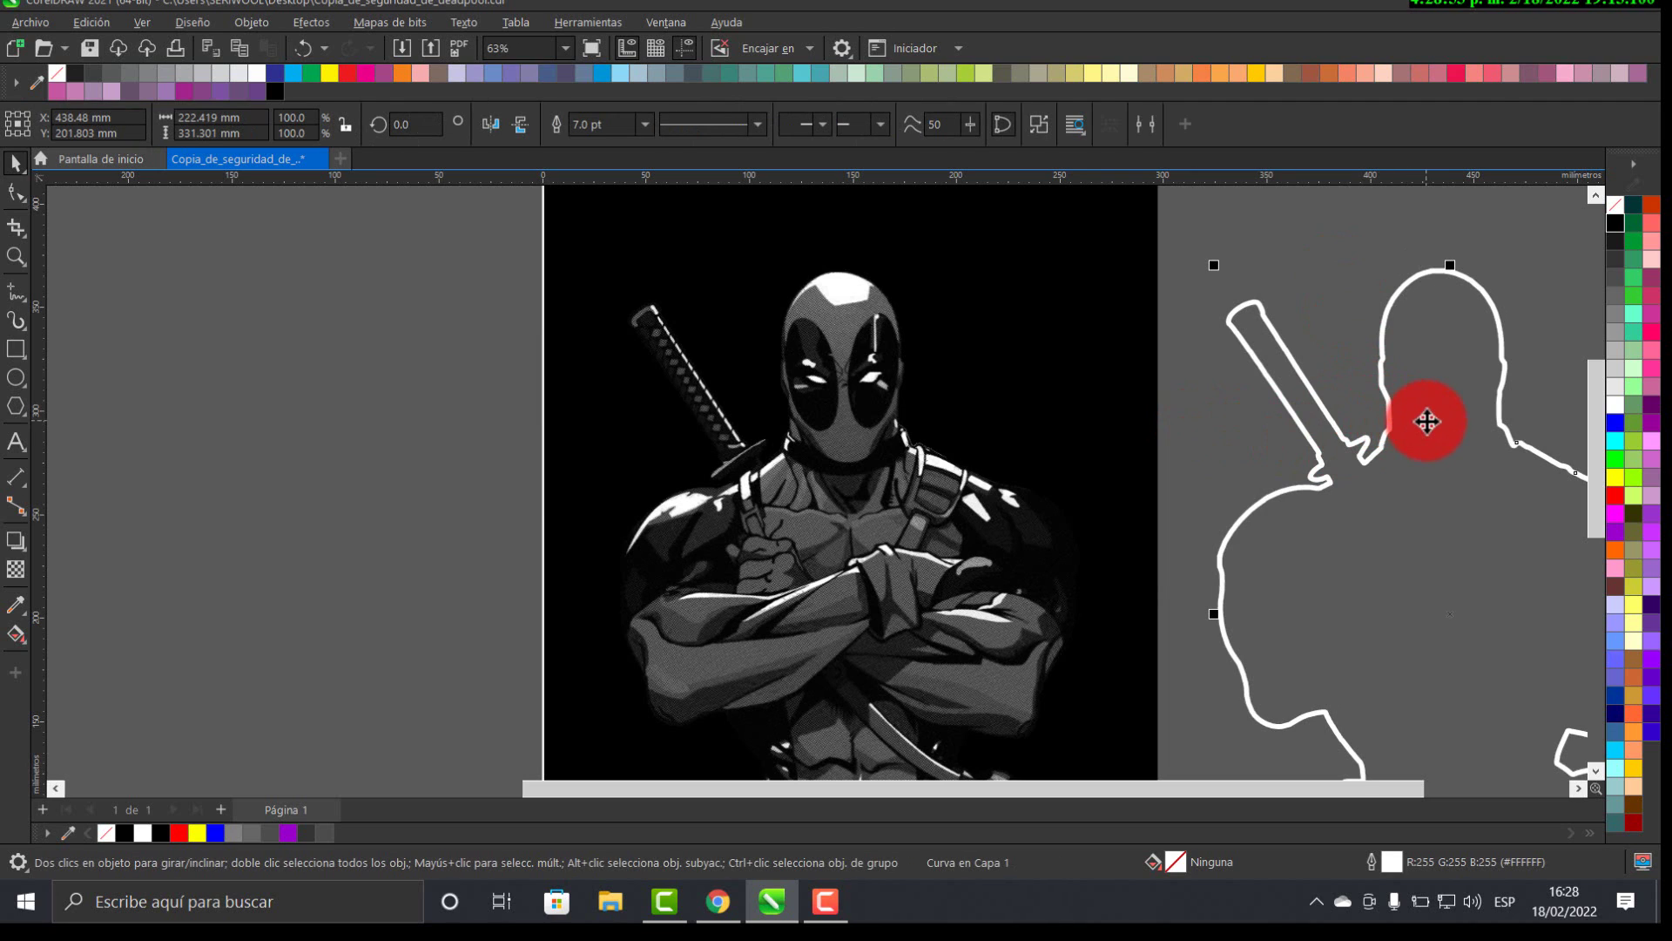
key("c")
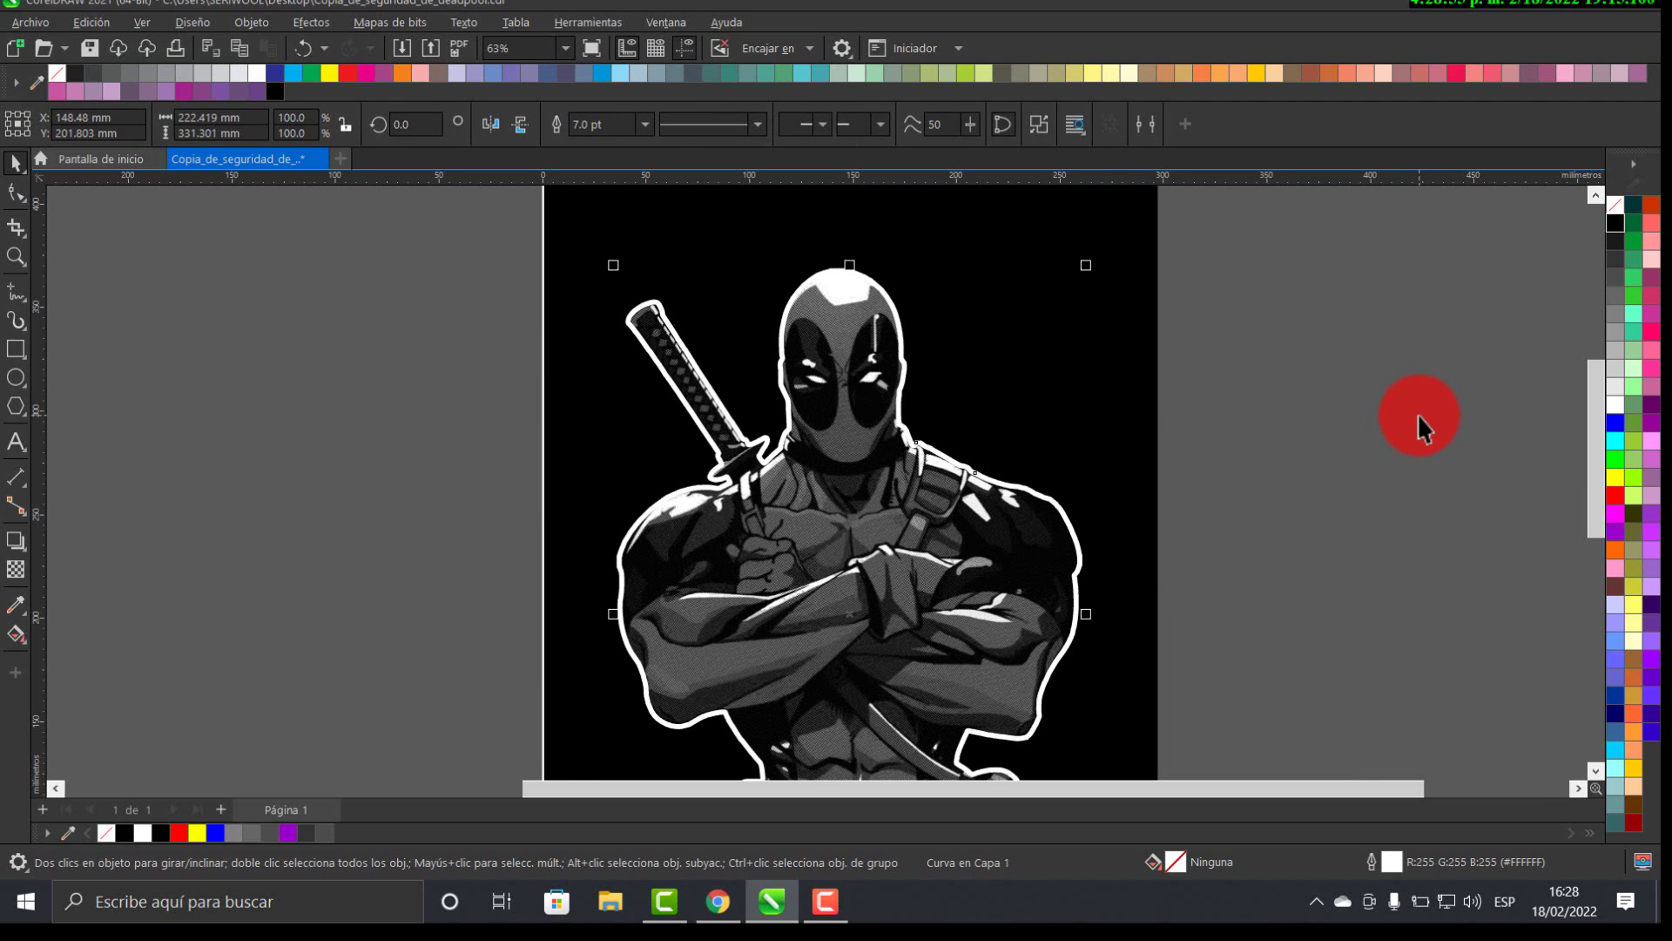
key("ctrl+z")
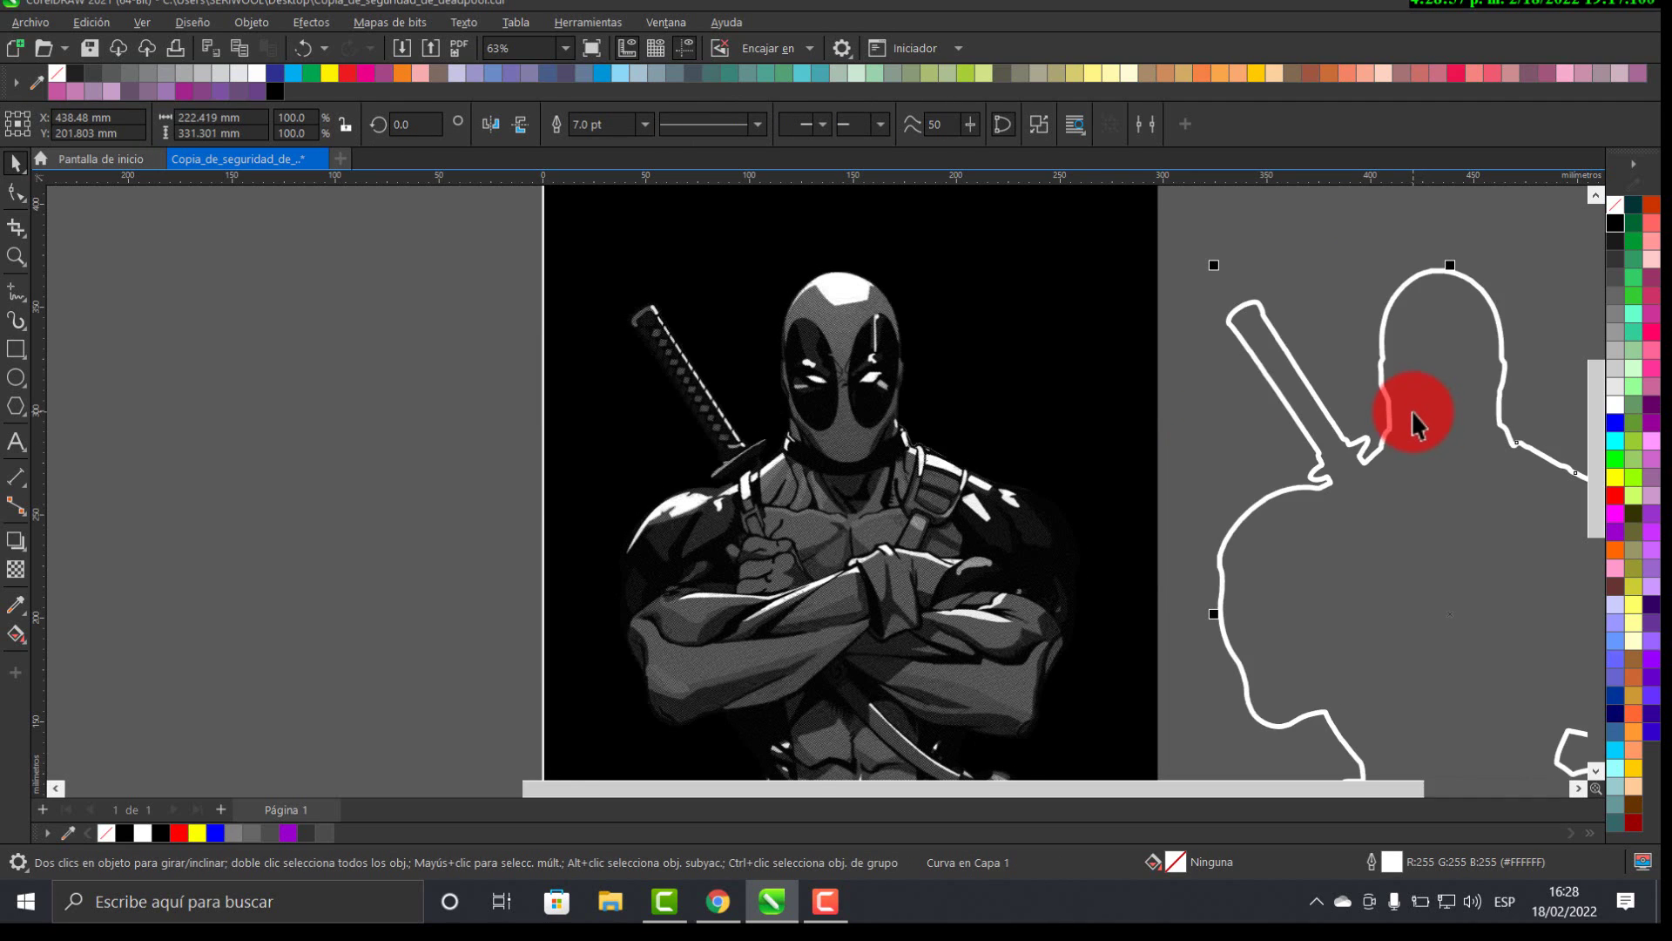
key("ctrl+shift+z")
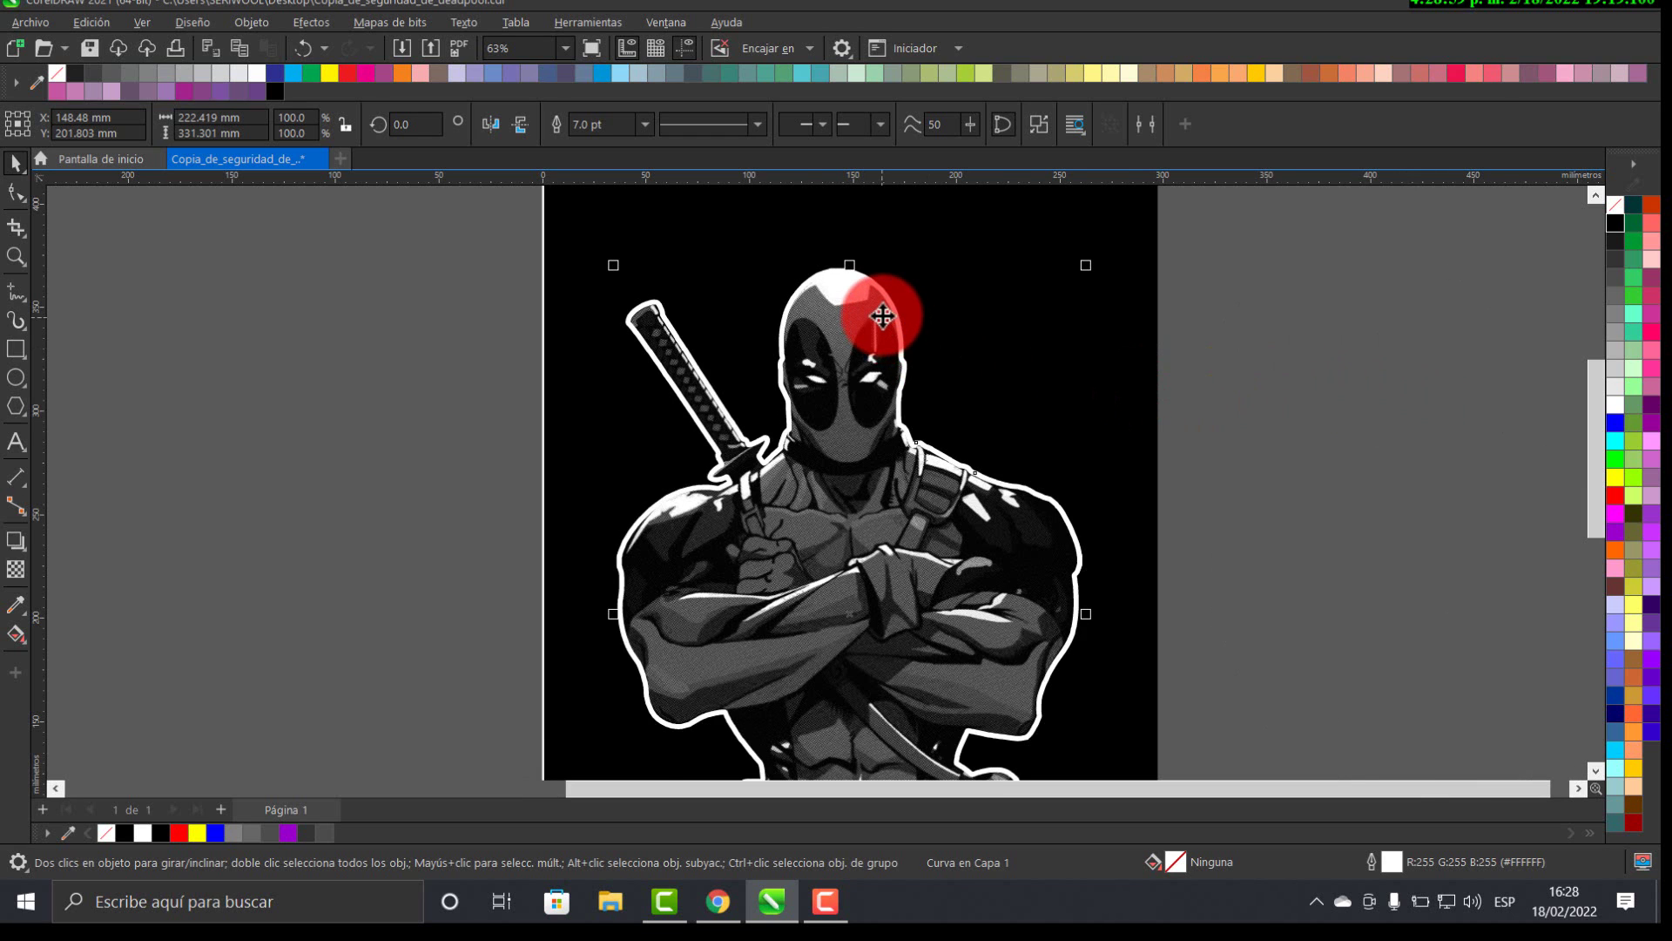
- Compare the halftone mask with and without its white contour, and examine the outlined figure as a whole
scroll(871, 307, "up", 2)
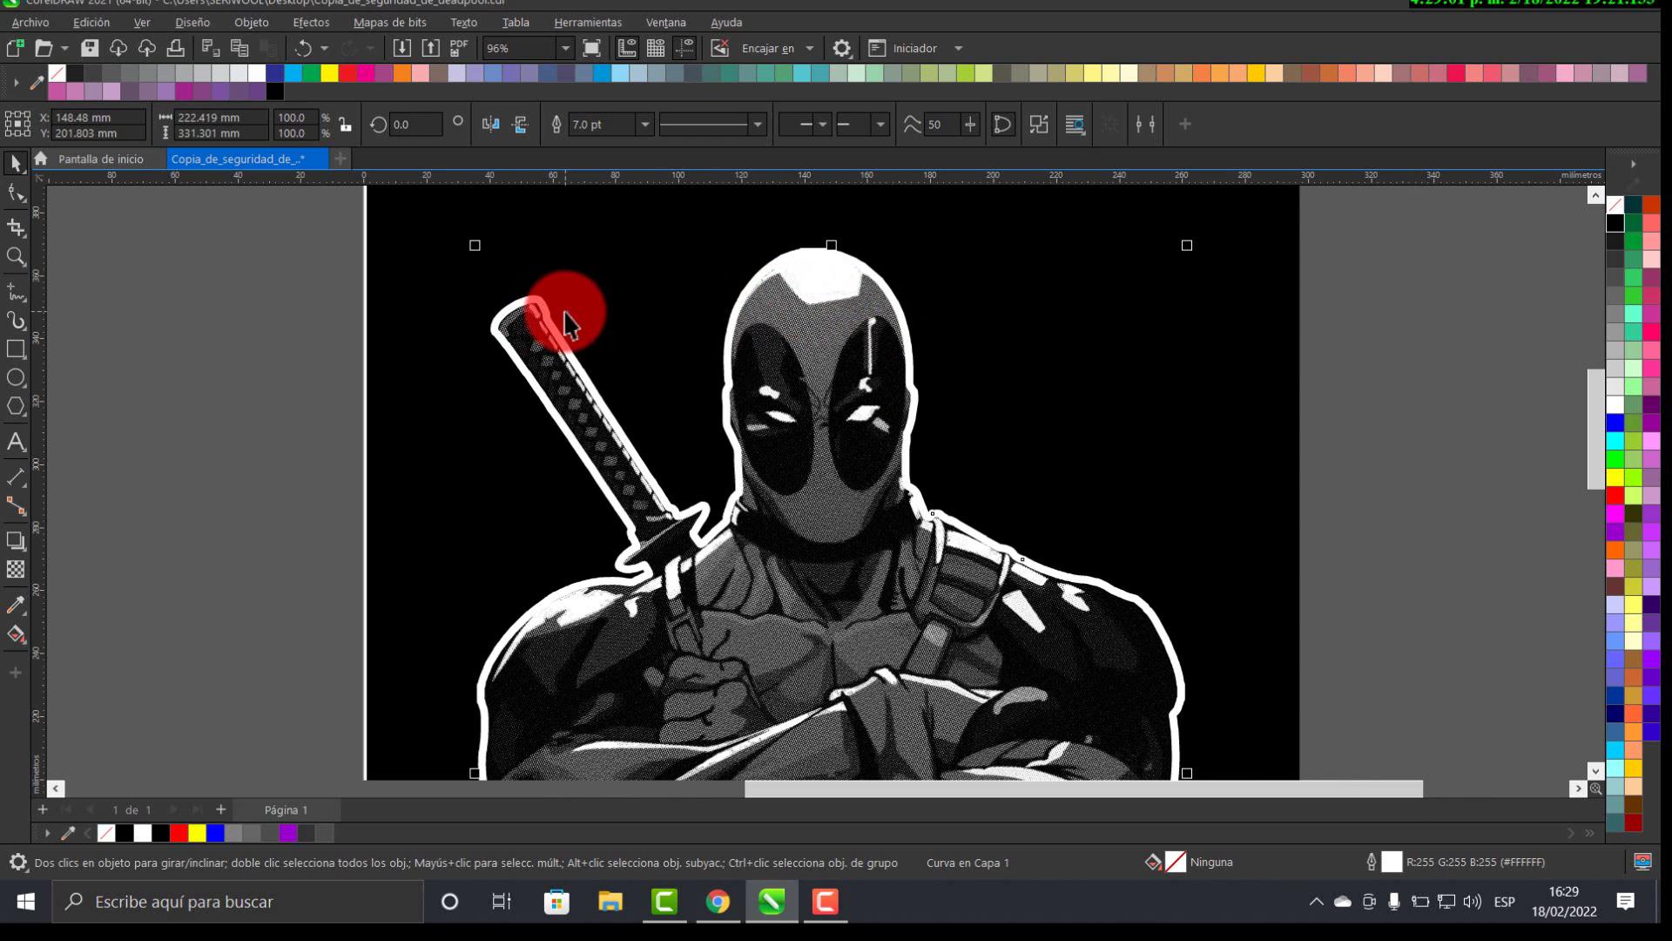
scroll(761, 324, "up", 3)
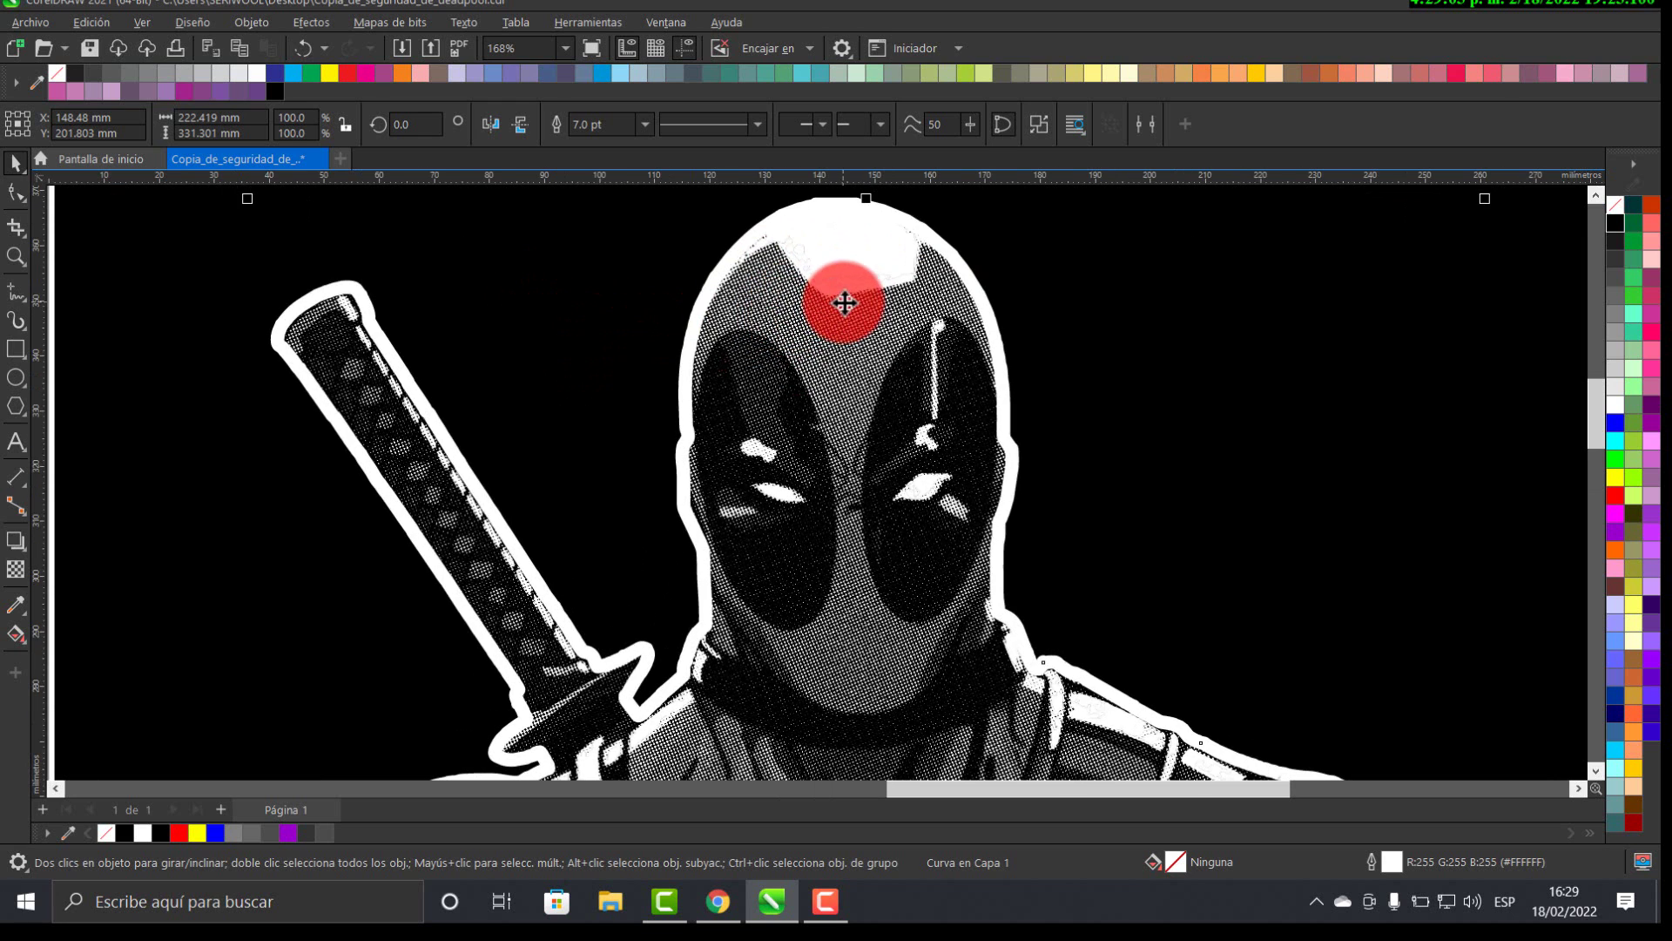
key("Right")
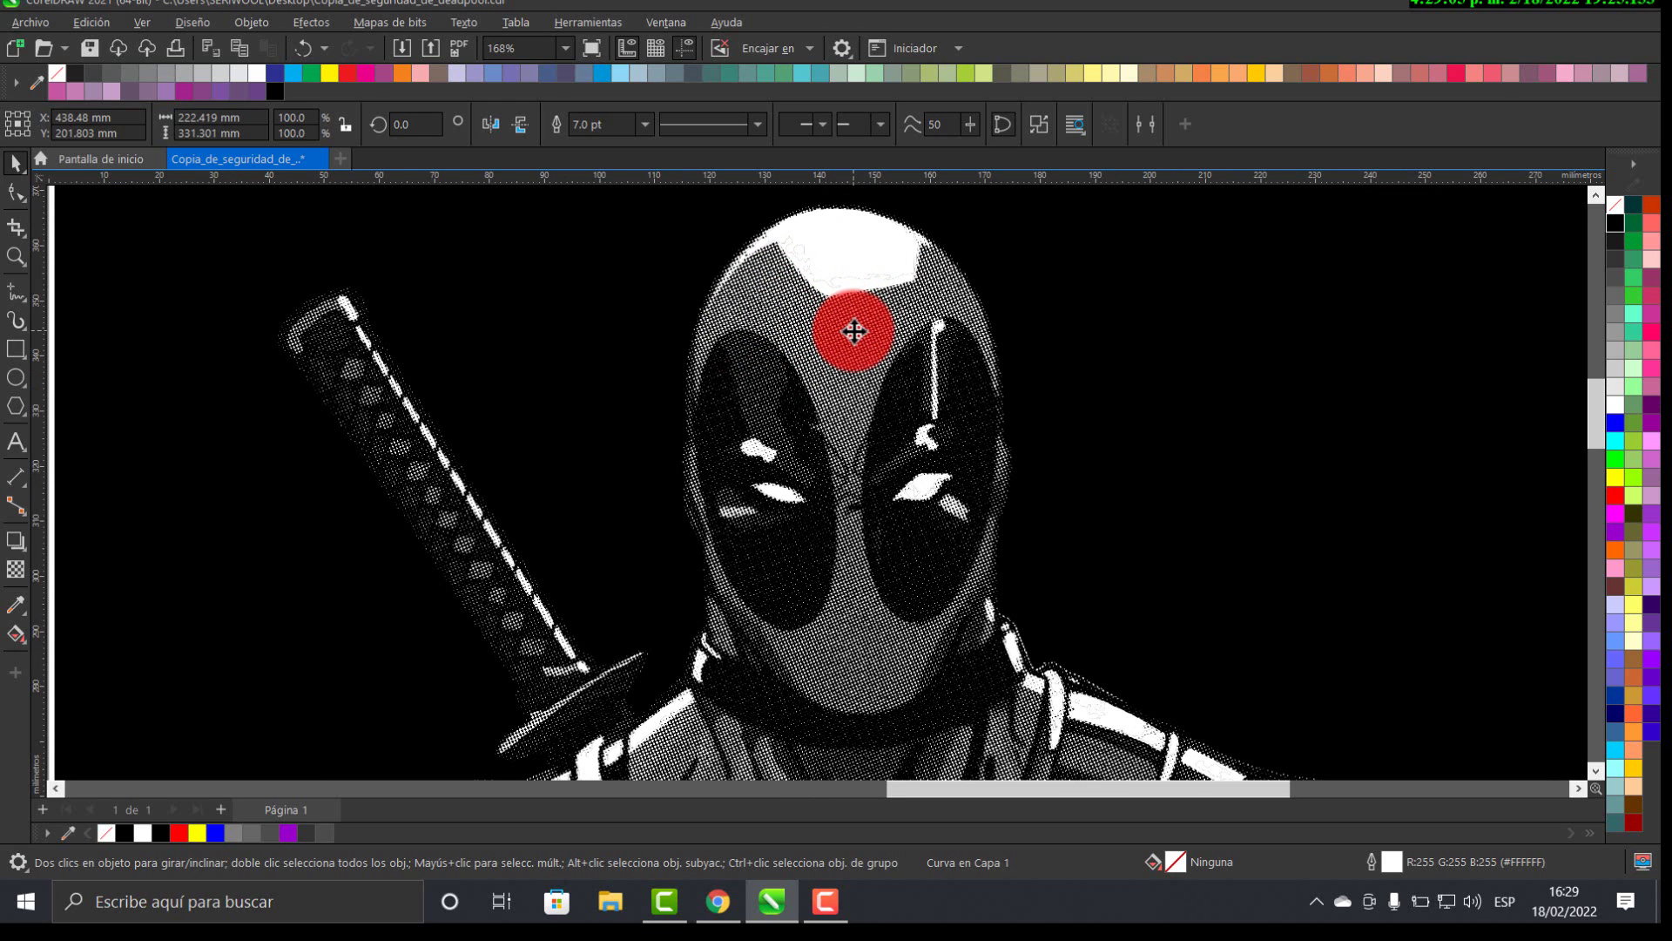
key("ctrl+z")
scroll(885, 455, "down", 3)
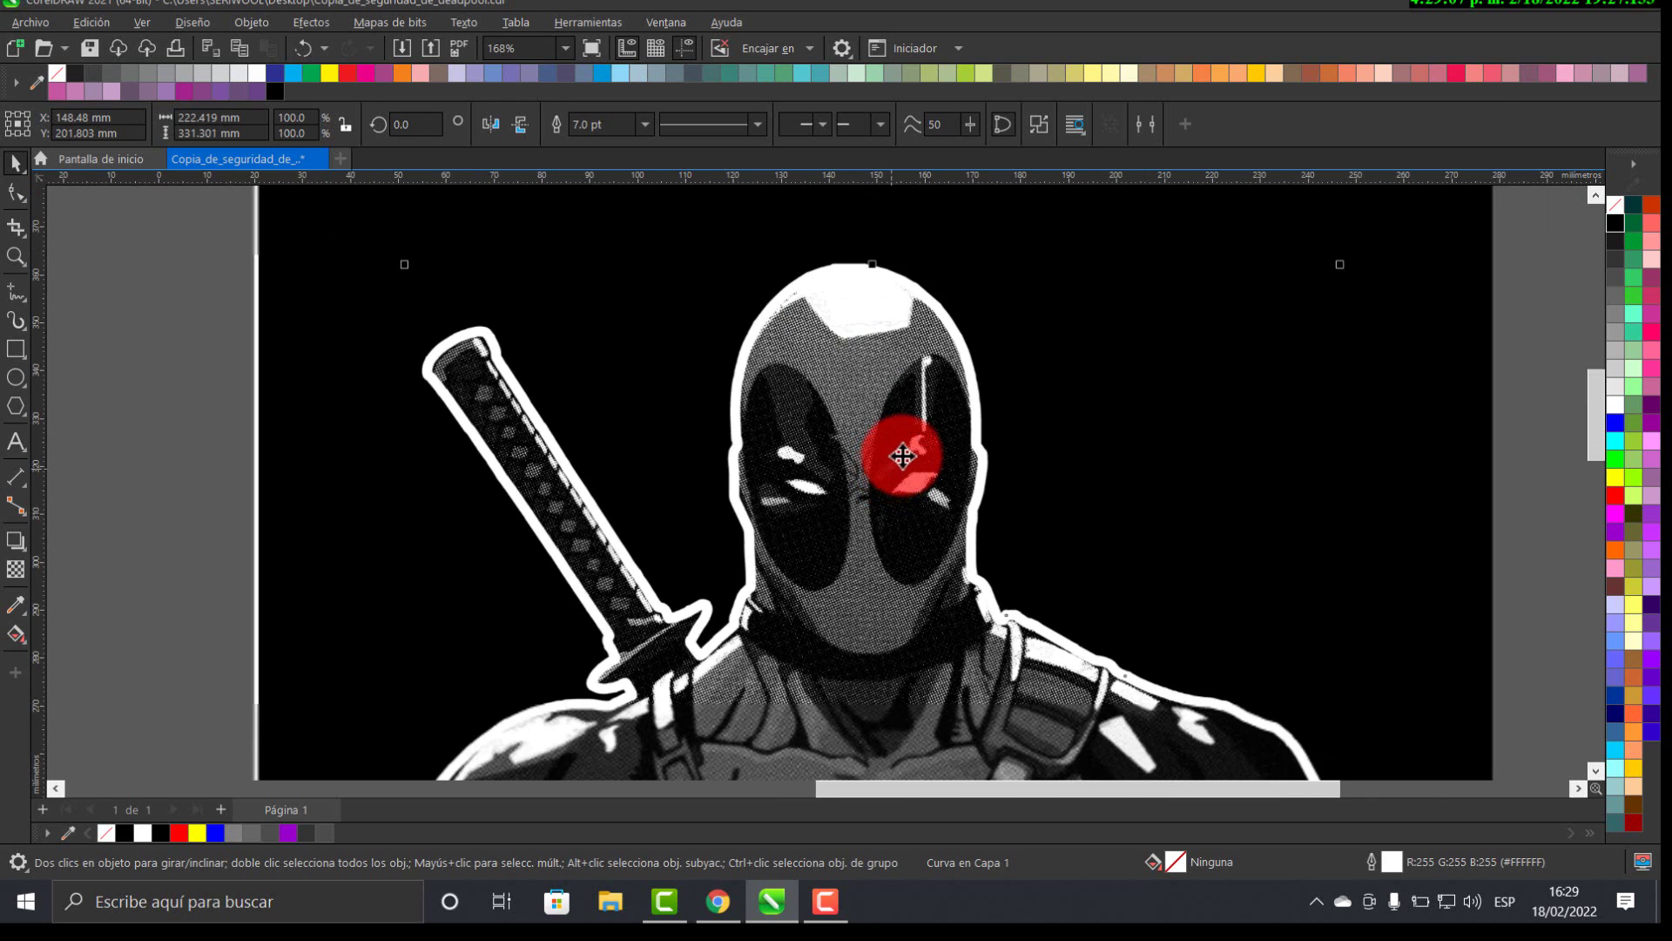
scroll(909, 452, "down", 3)
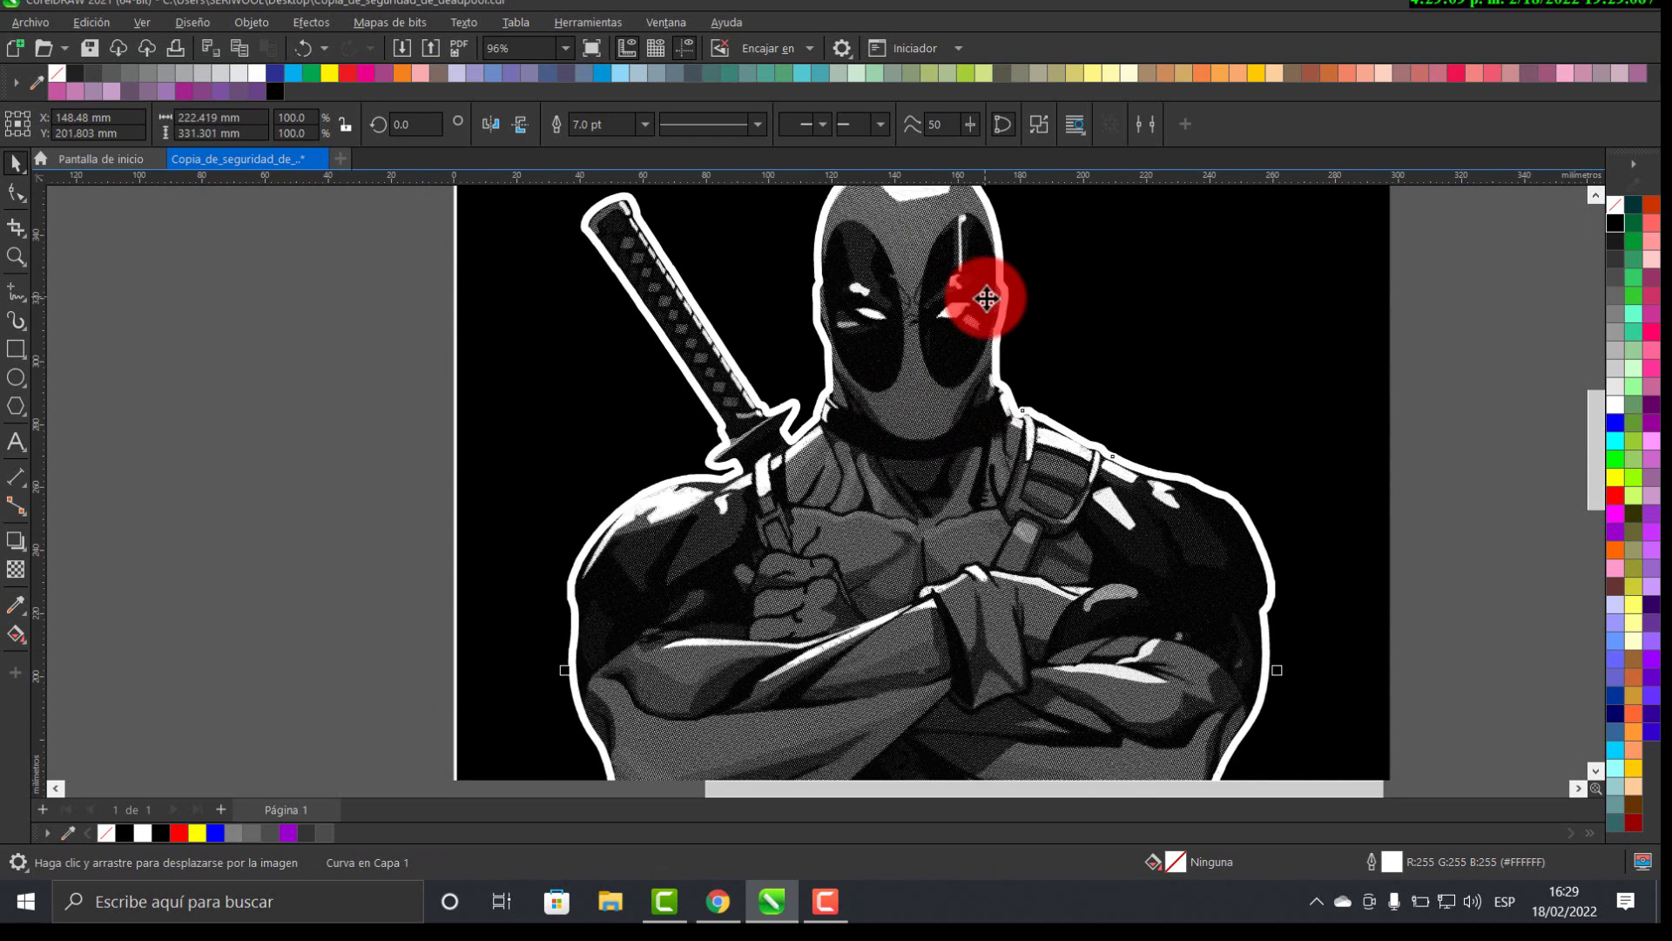
scroll(997, 331, "down", 2)
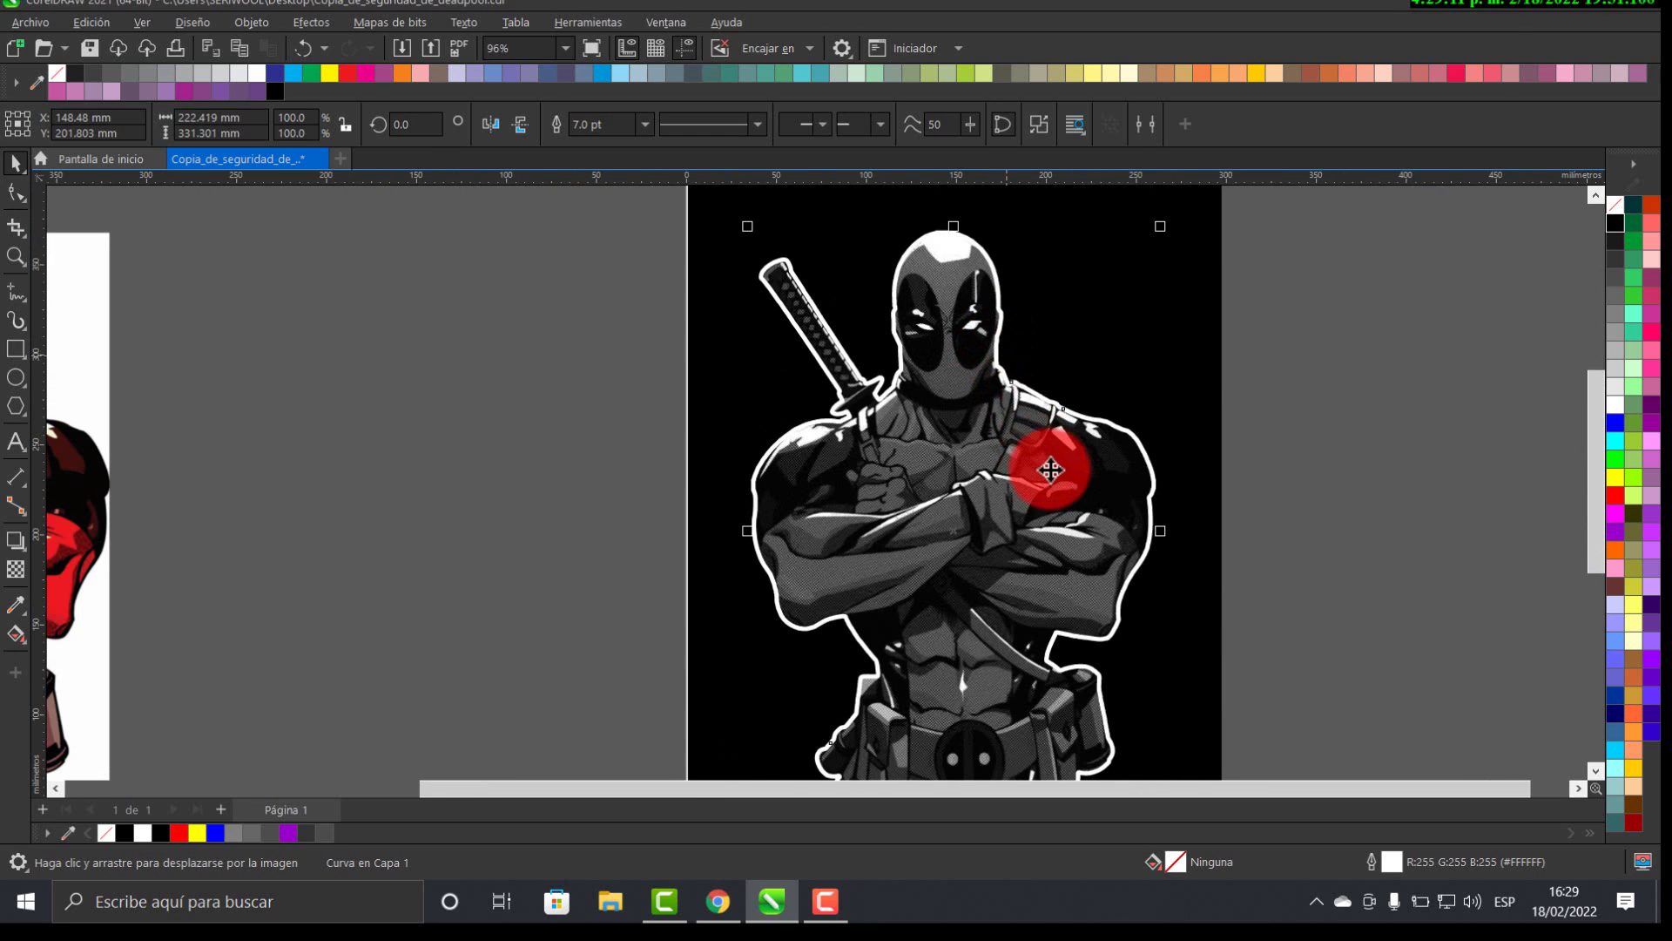
scroll(1033, 374, "down", 2)
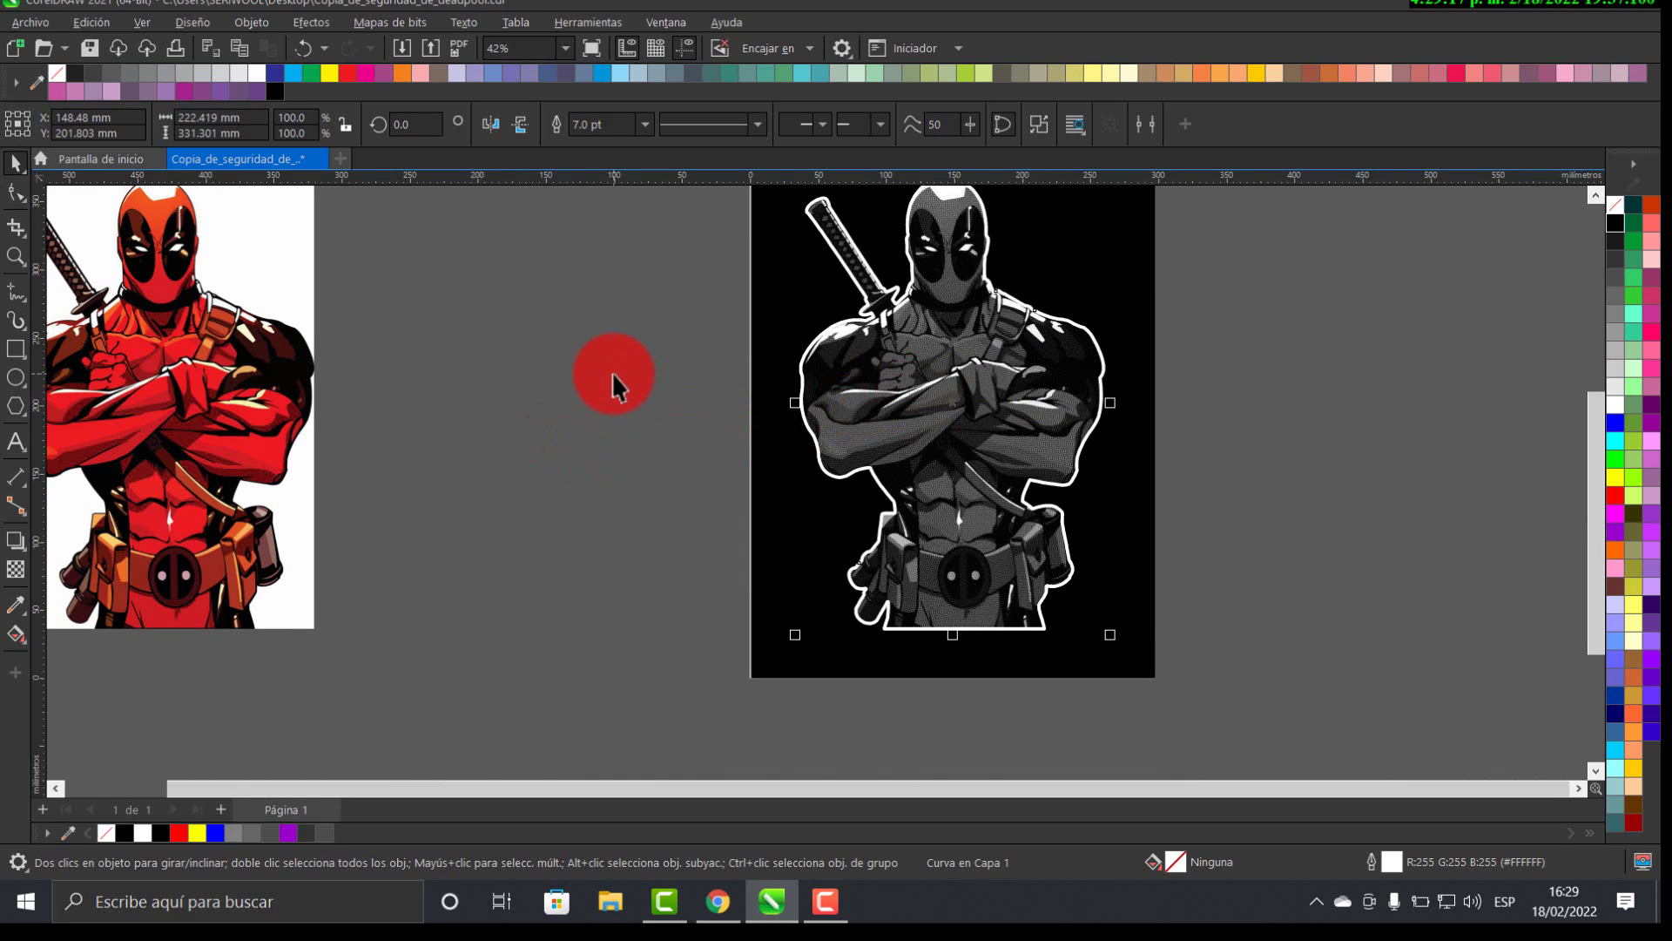
scroll(960, 288, "up", 2)
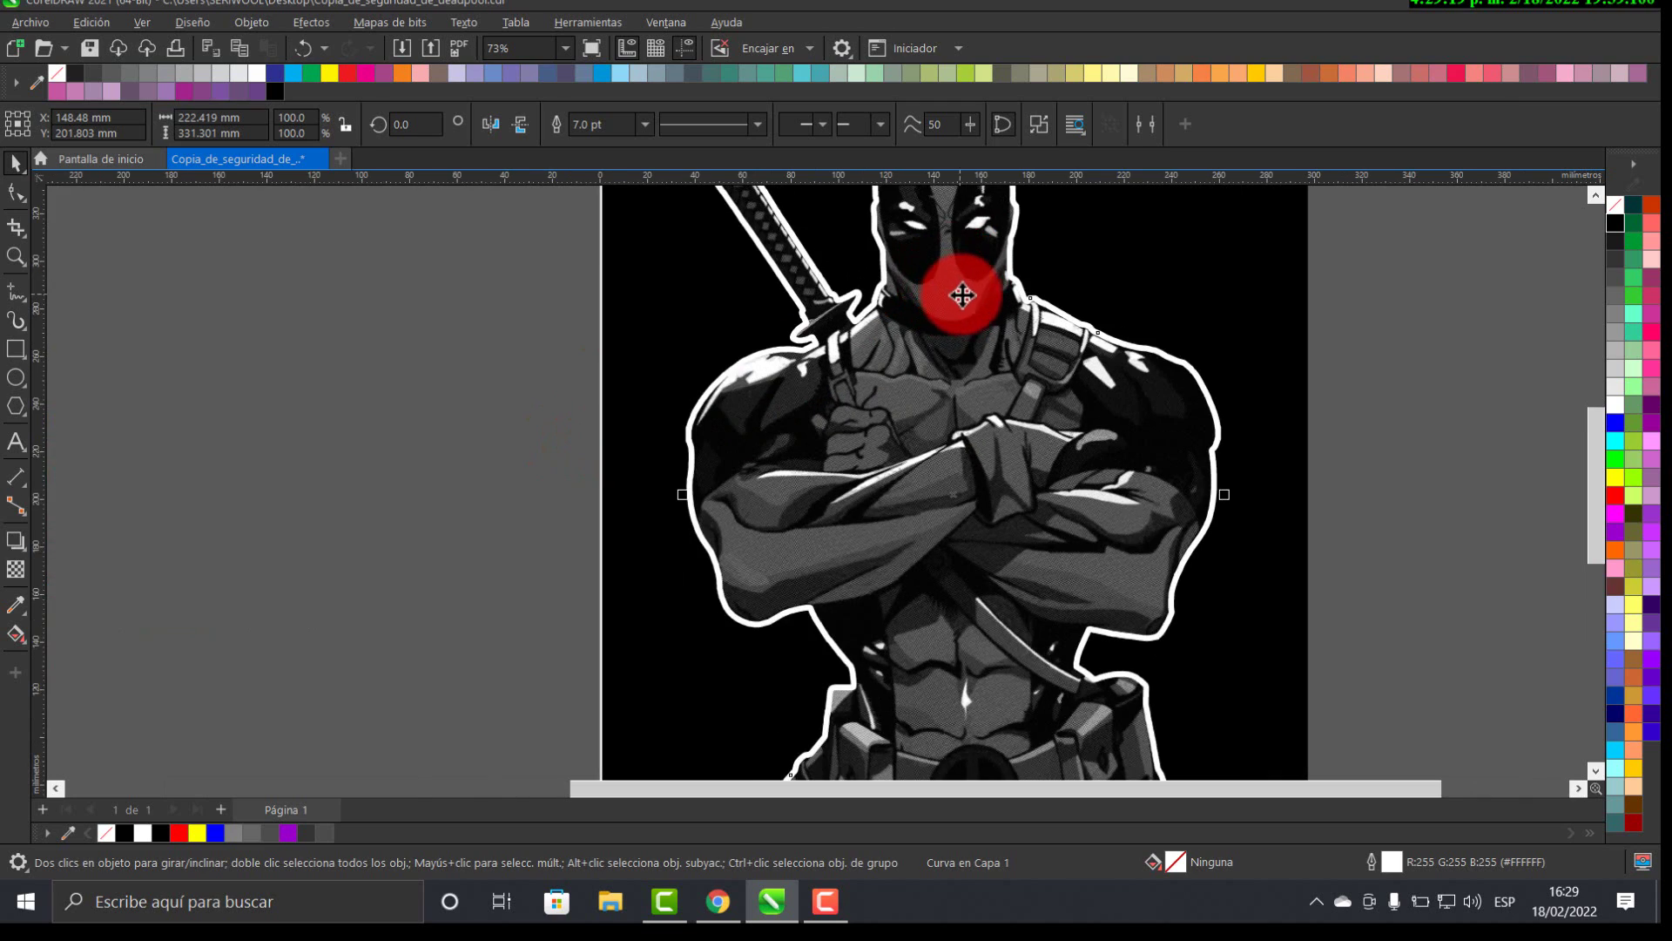
scroll(961, 296, "up", 3)
- Inspect the halftone dots on the crossed arms up close in full-screen preview, and return to the whole page with nothing selected
left_click(16, 255)
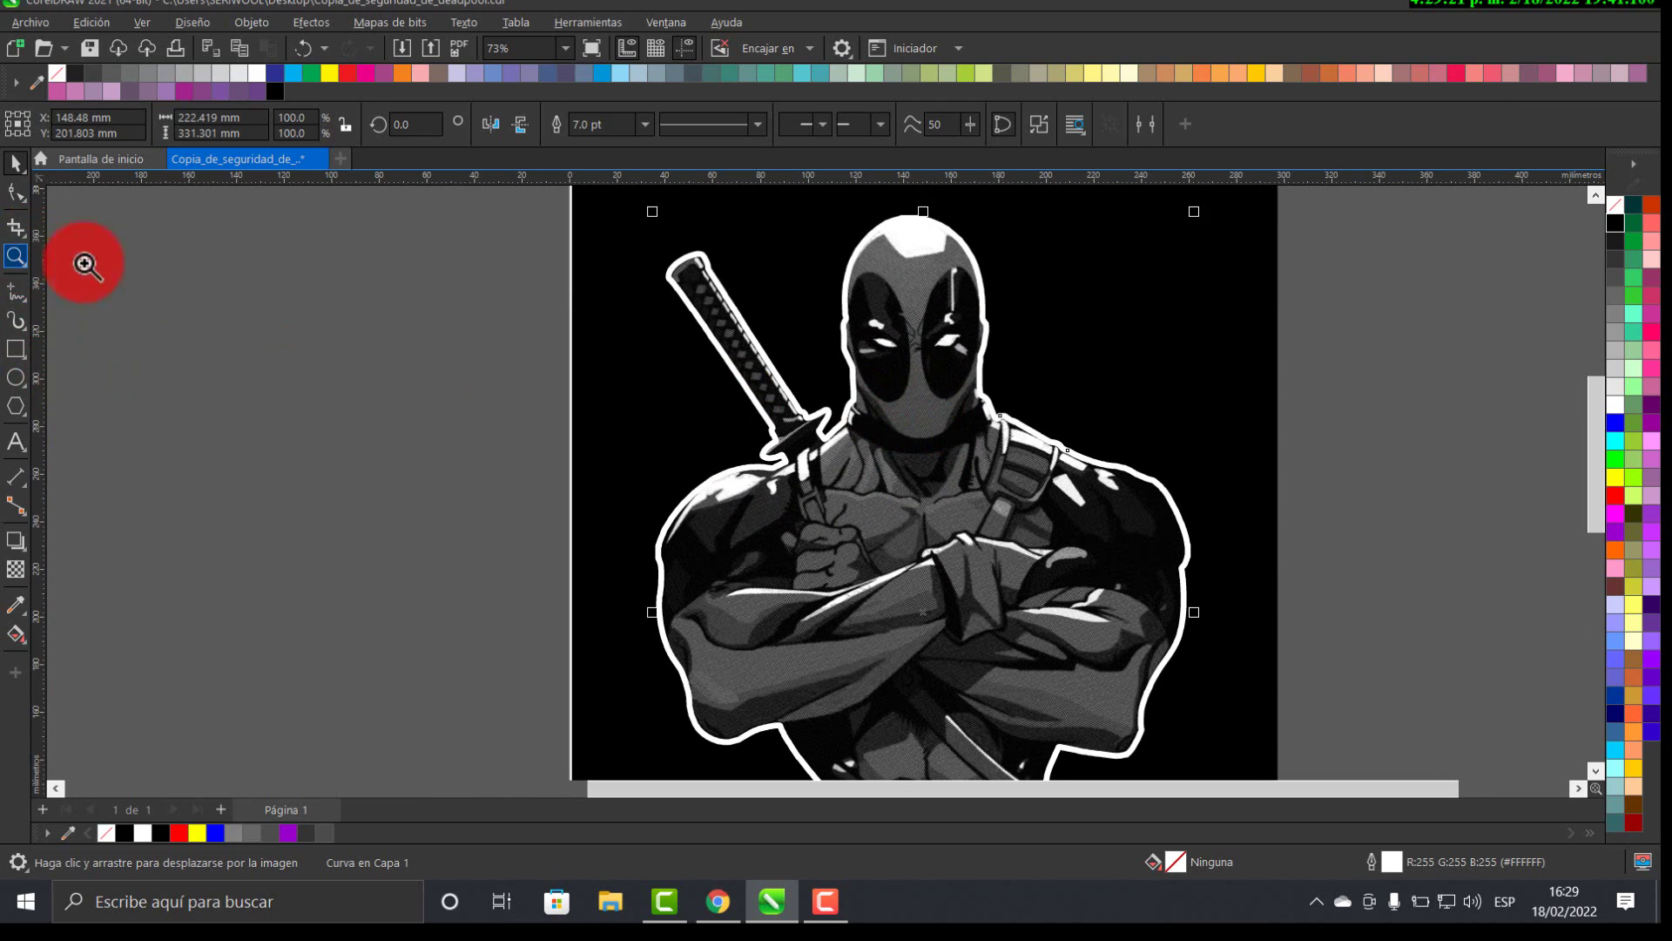
left_click_drag(774, 468, 1137, 721)
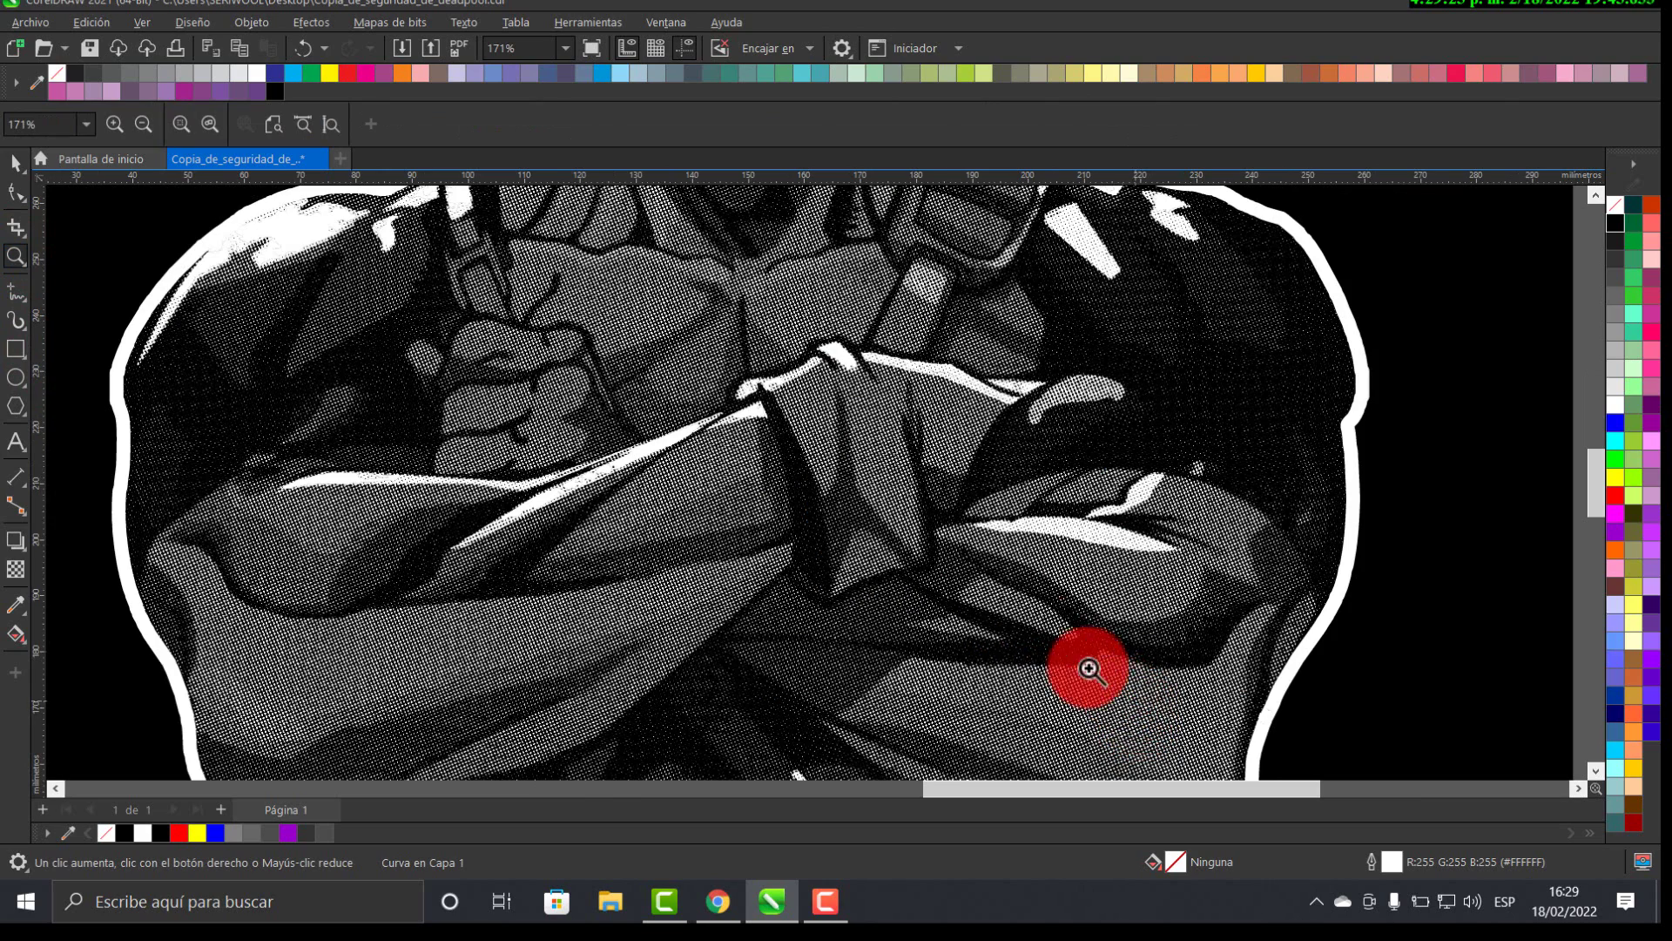
left_click(588, 45)
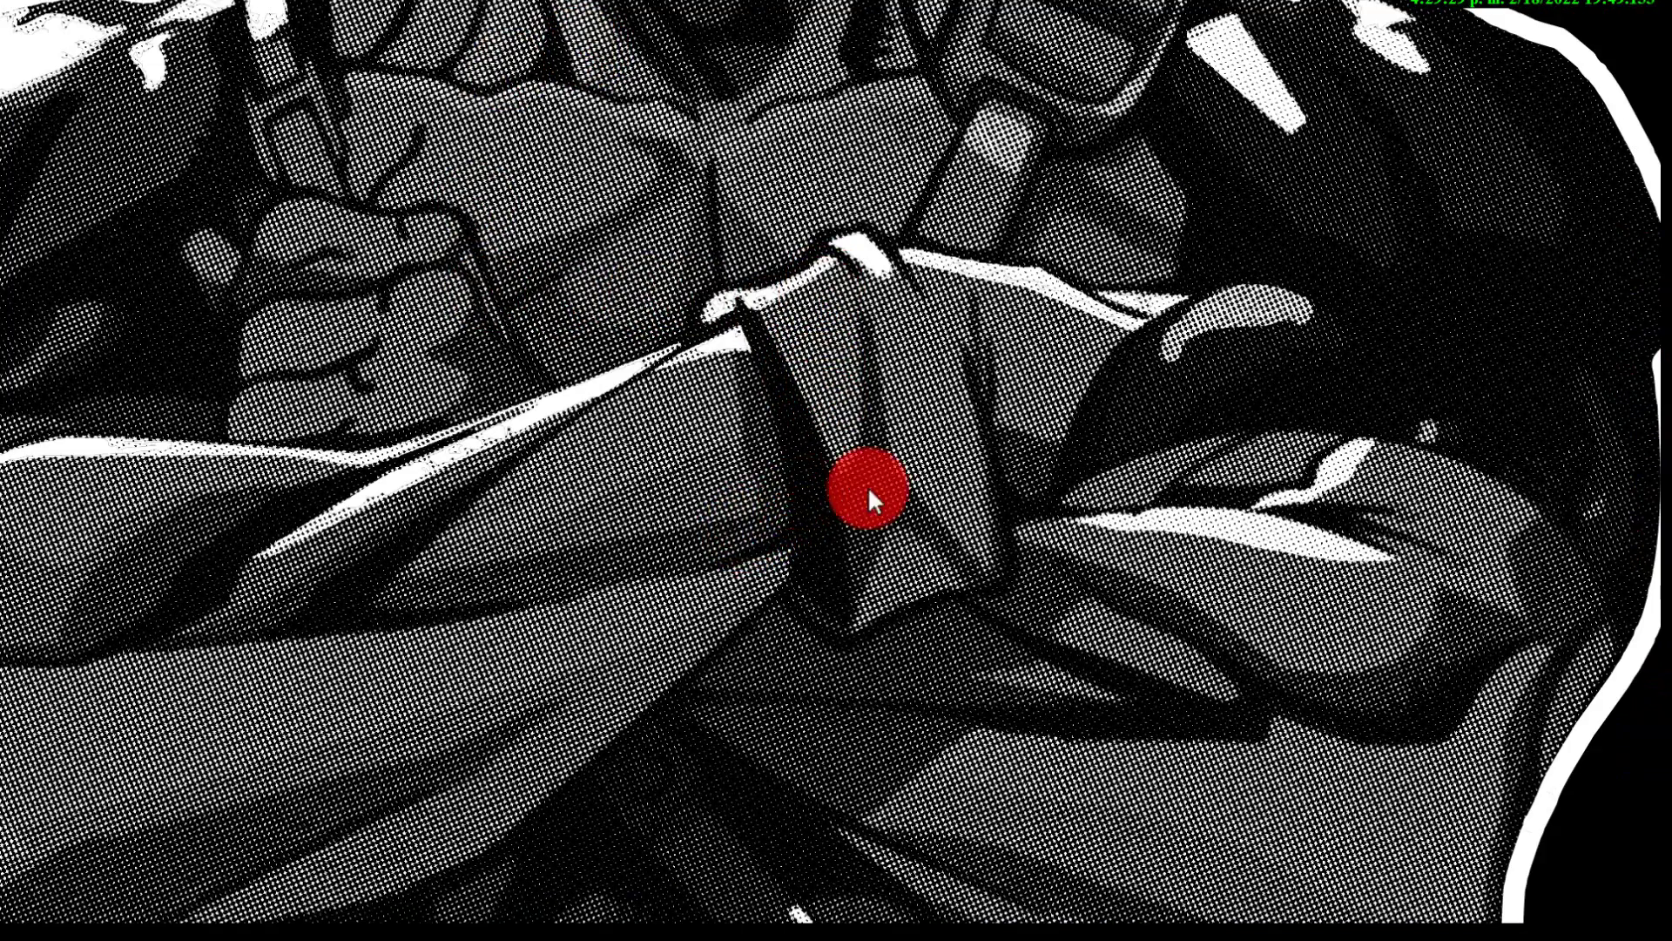
left_click(897, 460)
right_click(901, 432)
right_click(906, 434)
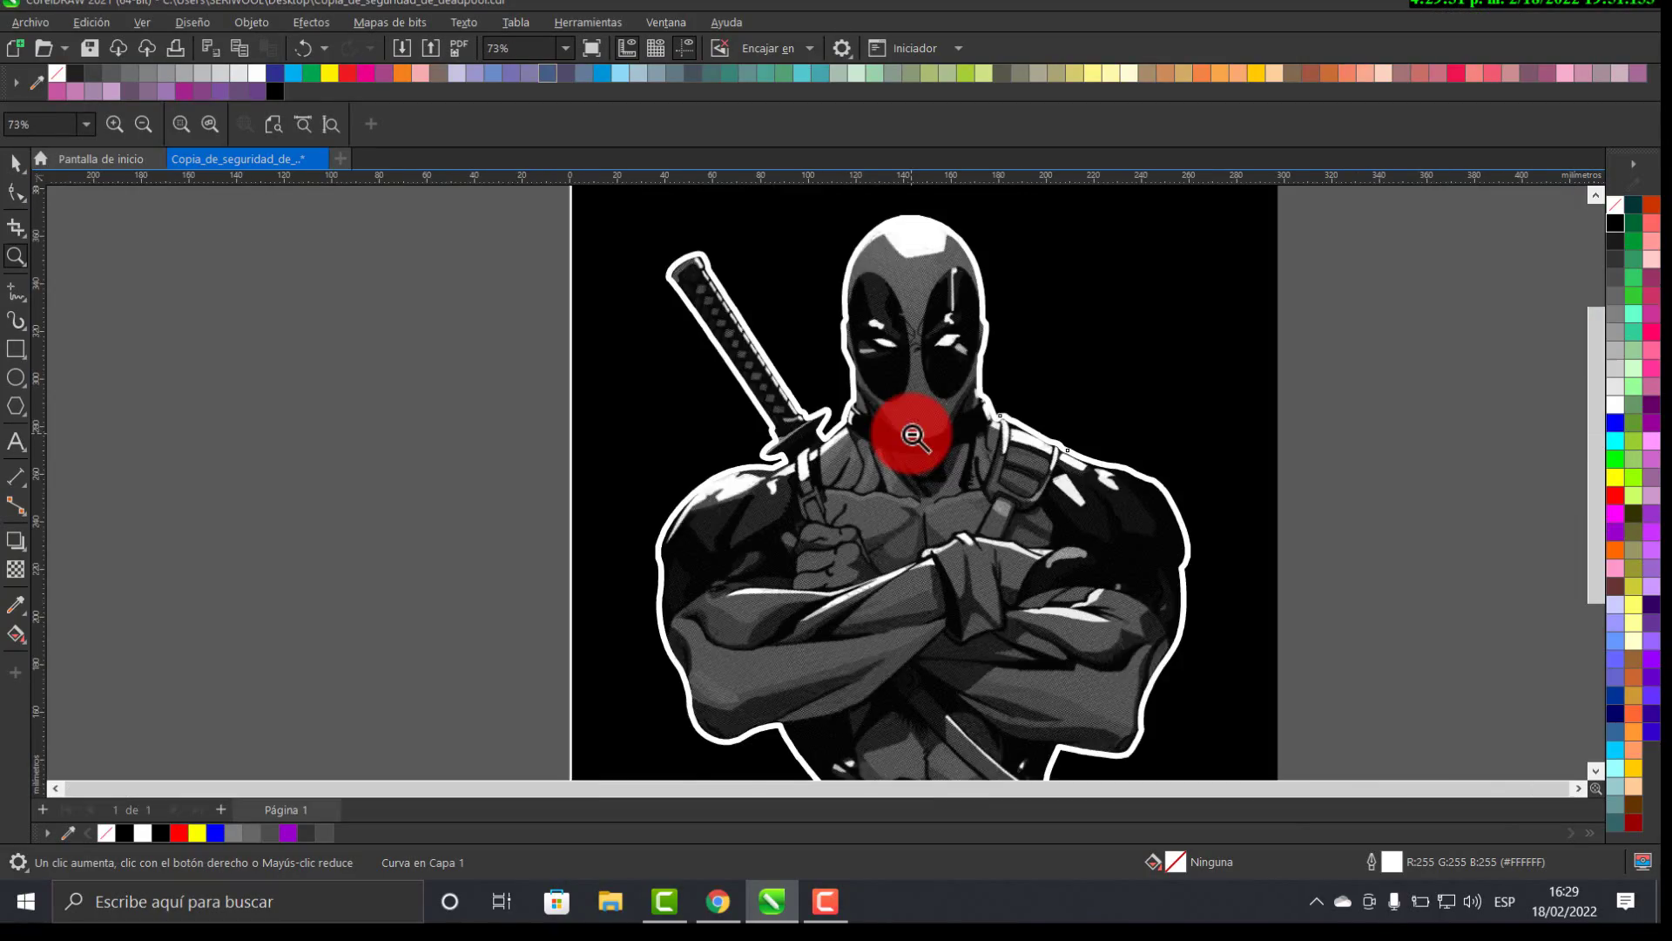
right_click(912, 435)
left_click(16, 163)
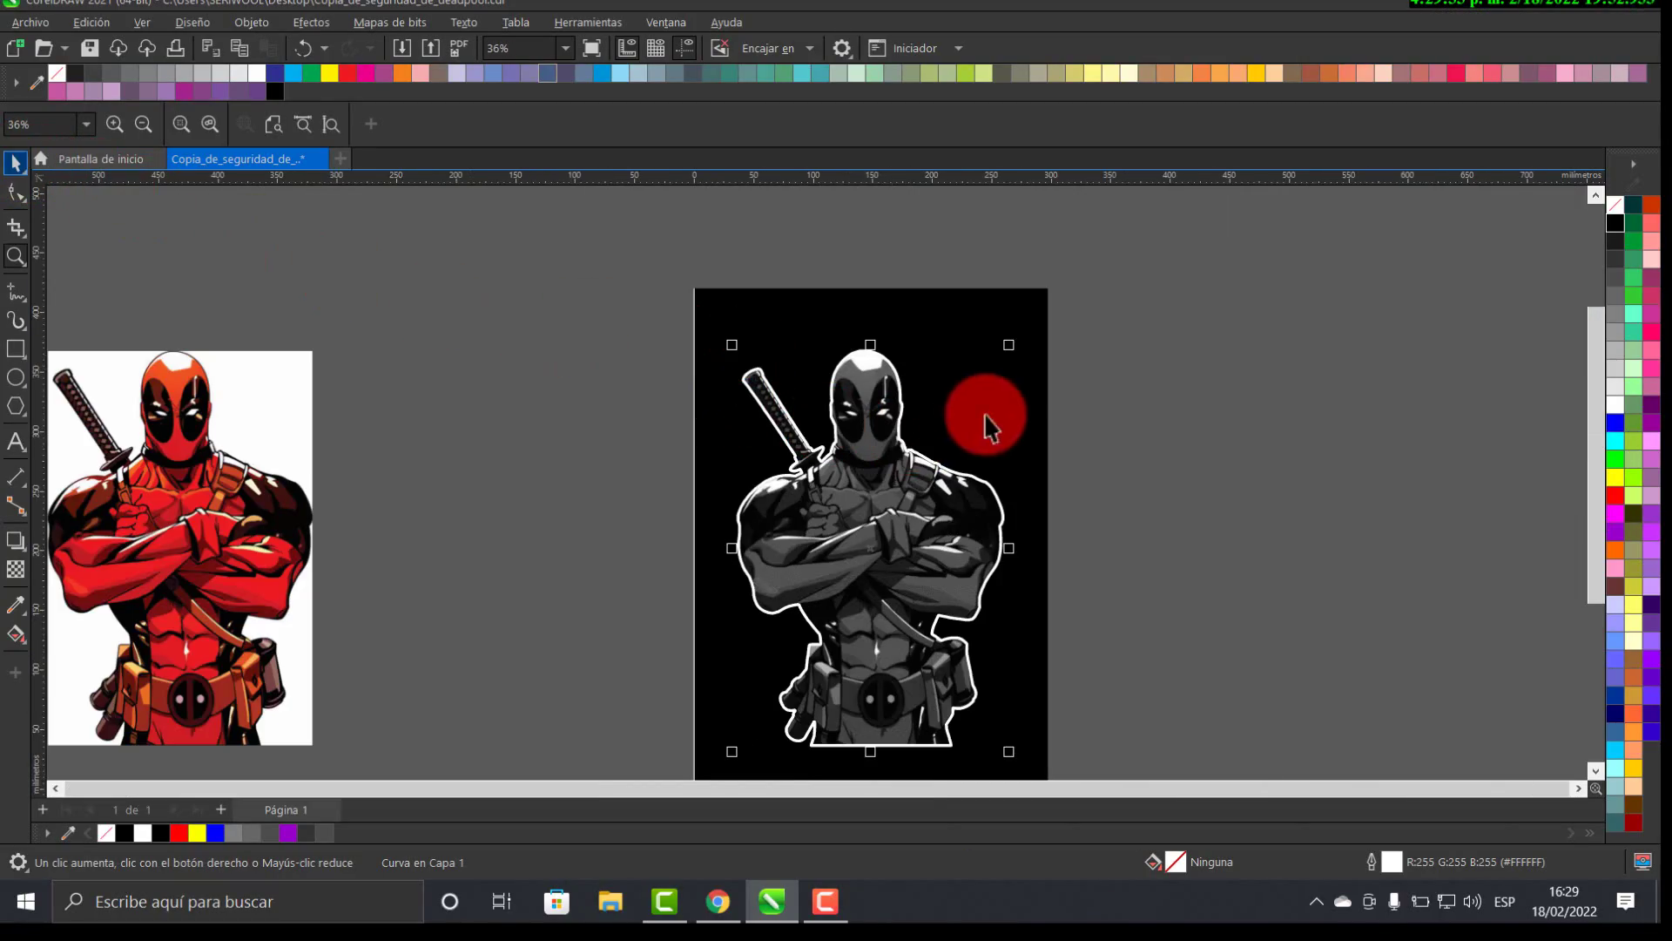
left_click_drag(1005, 407, 1112, 353)
left_click(1224, 386)
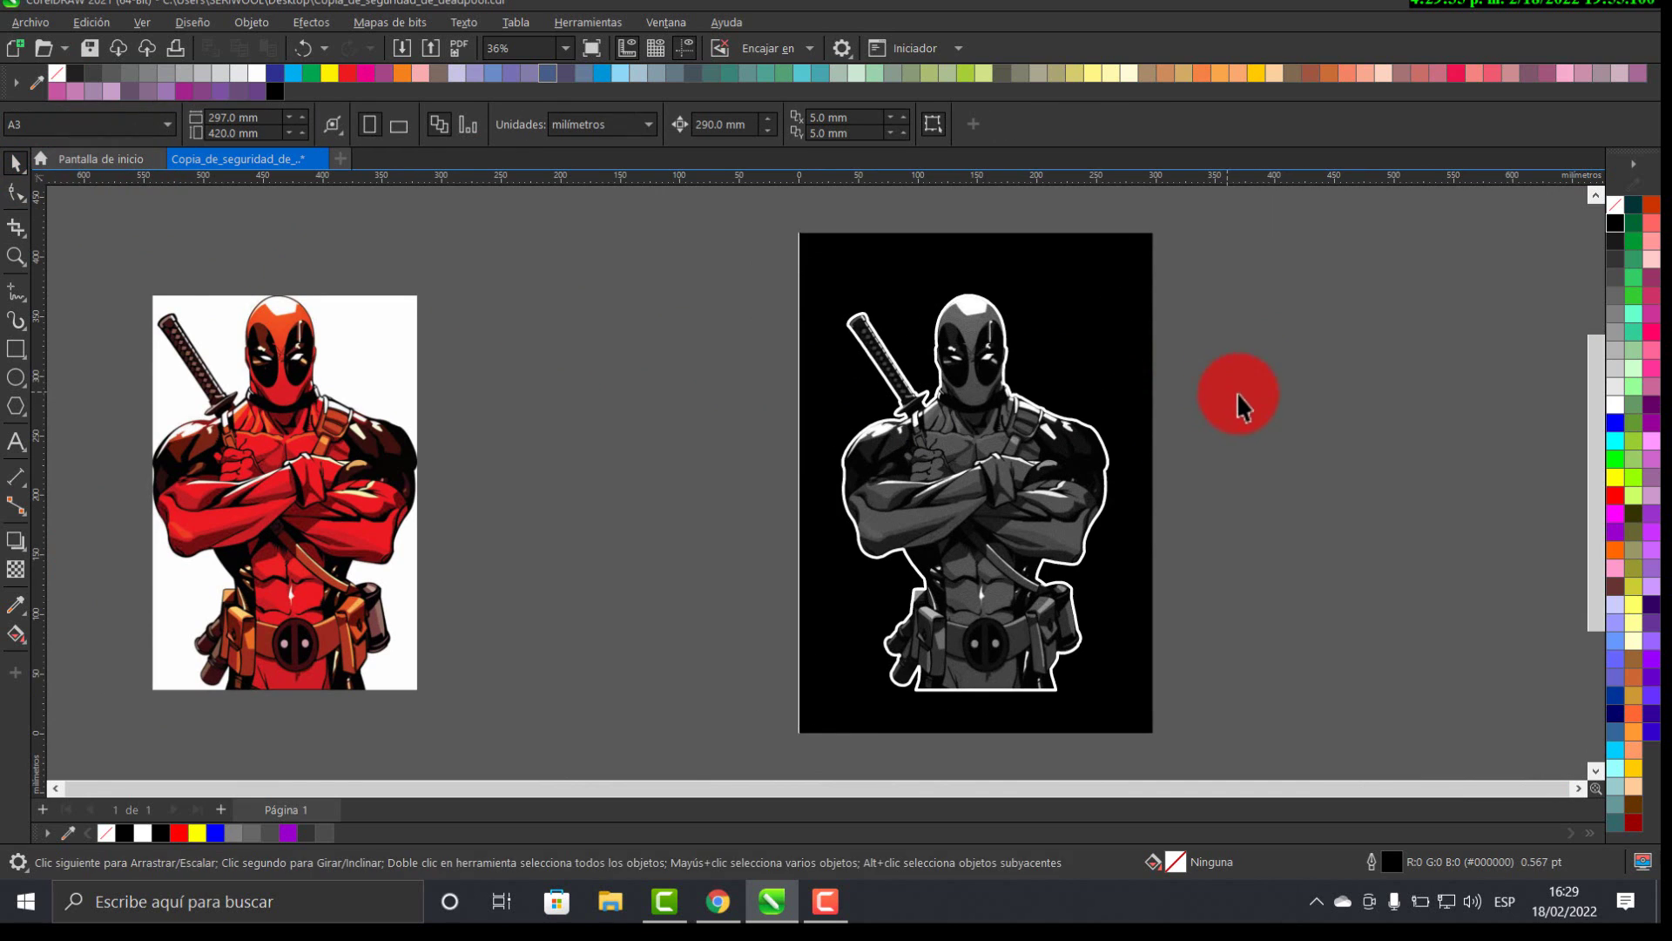
left_click_drag(1241, 393, 1284, 370)
- Add the Arial text "Seadpool" between the colour image and the black page, and enlarge it to about 165 mm wide
left_click(16, 442)
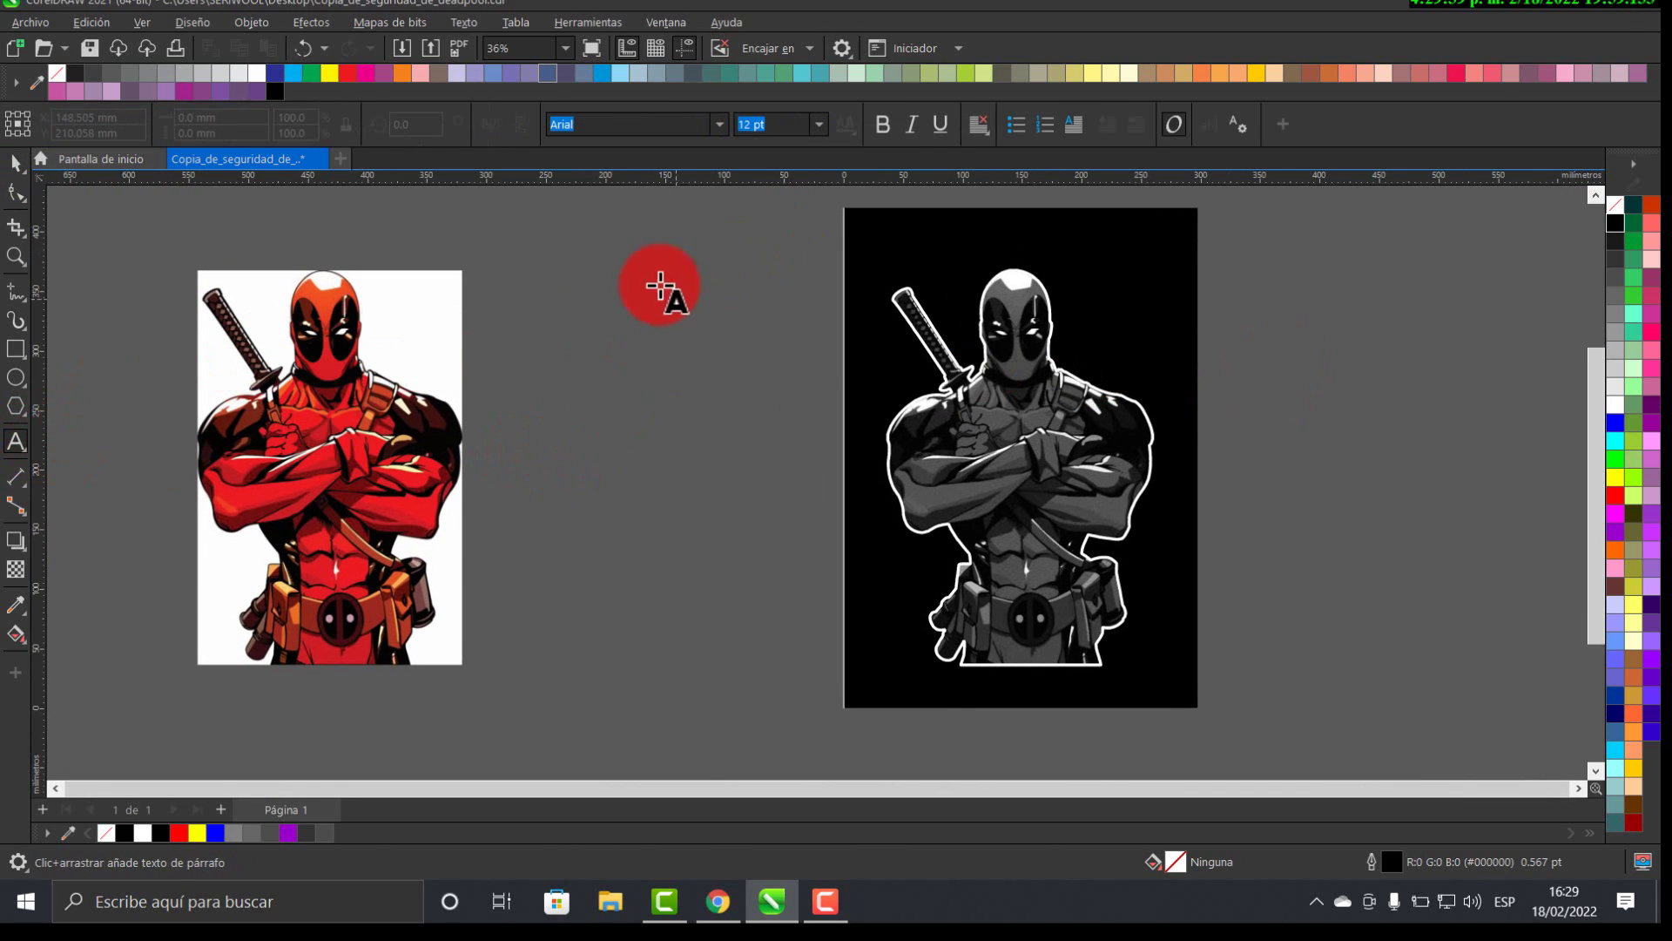
left_click(601, 326)
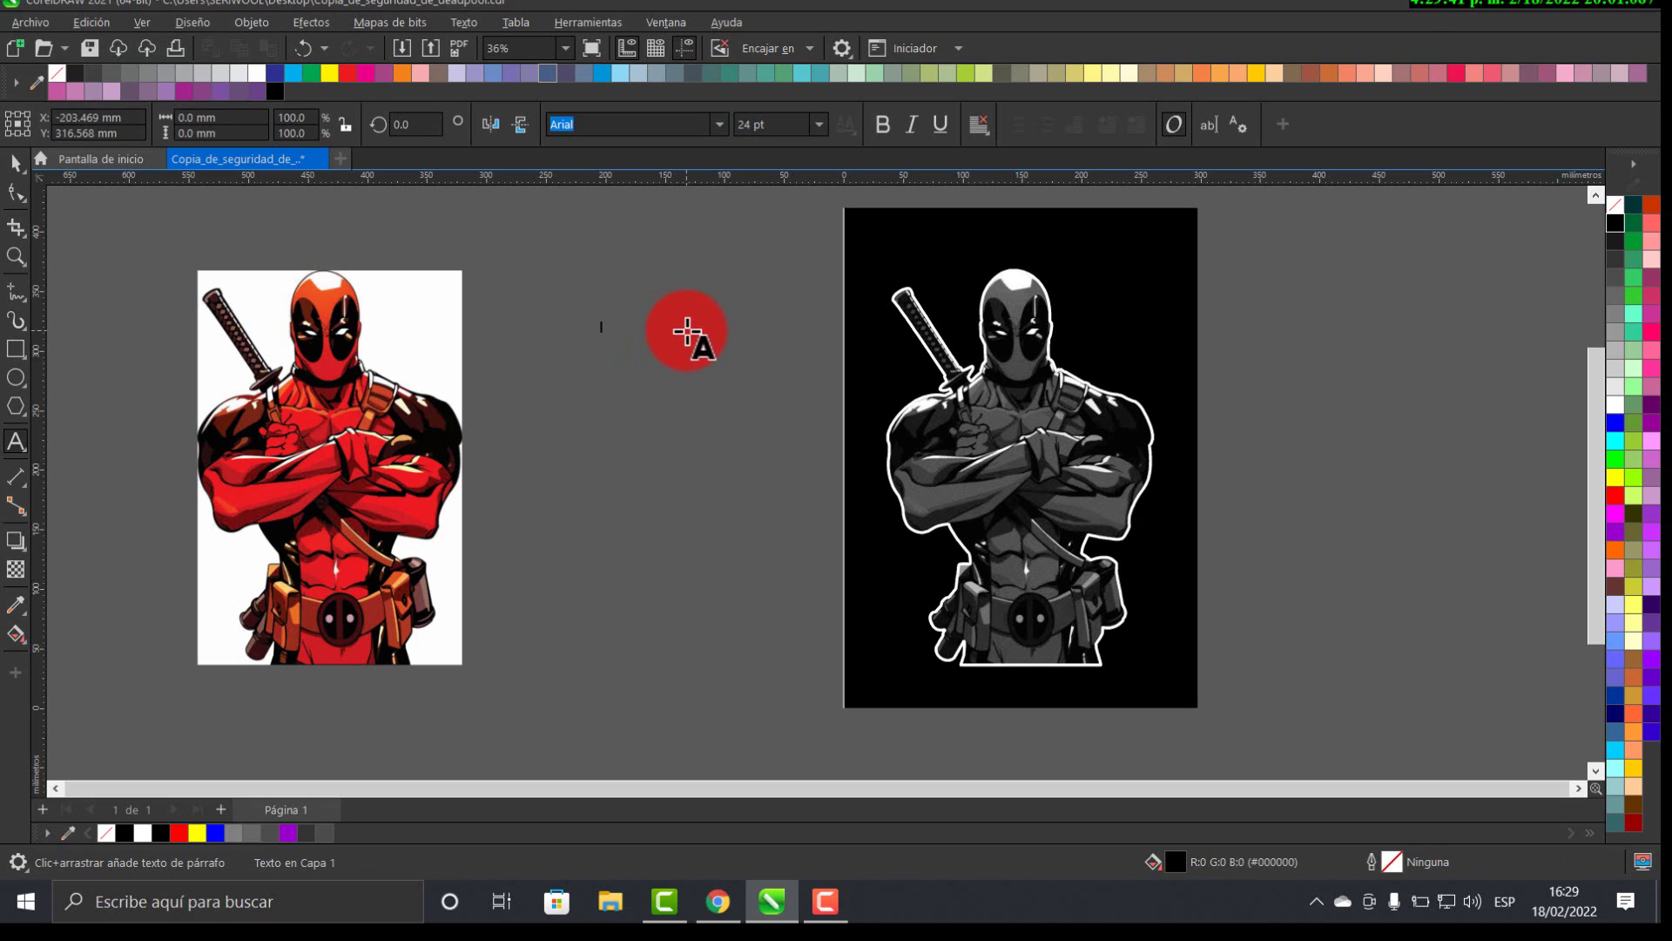
type("Seadpool")
key("Escape")
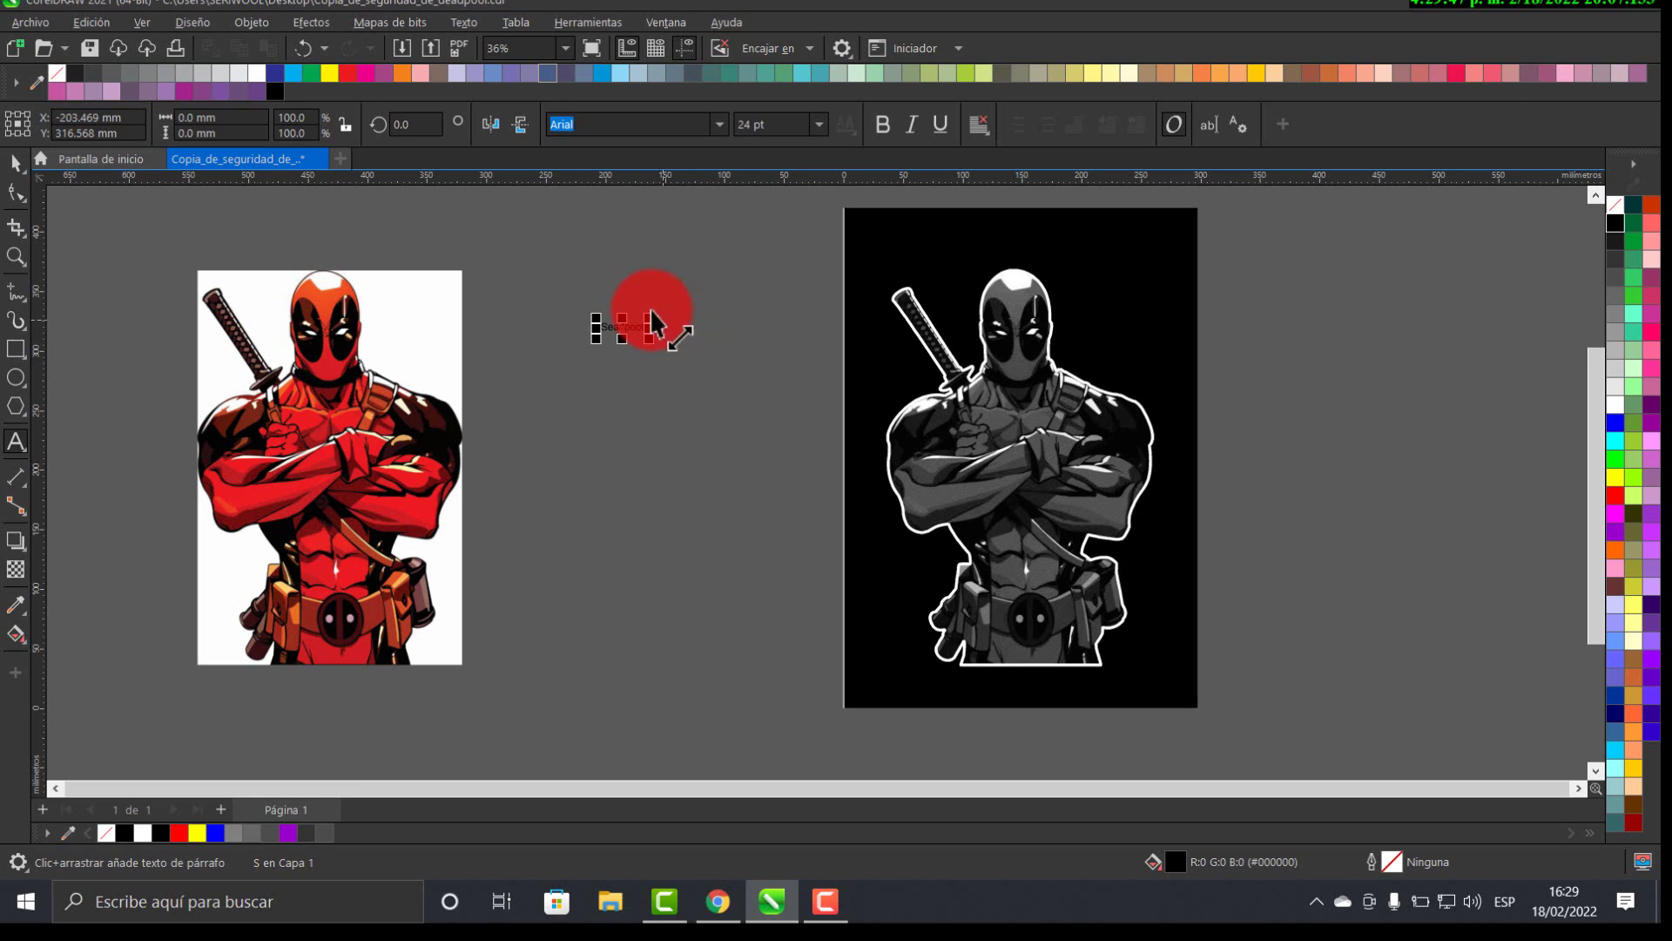
left_click_drag(649, 316, 792, 232)
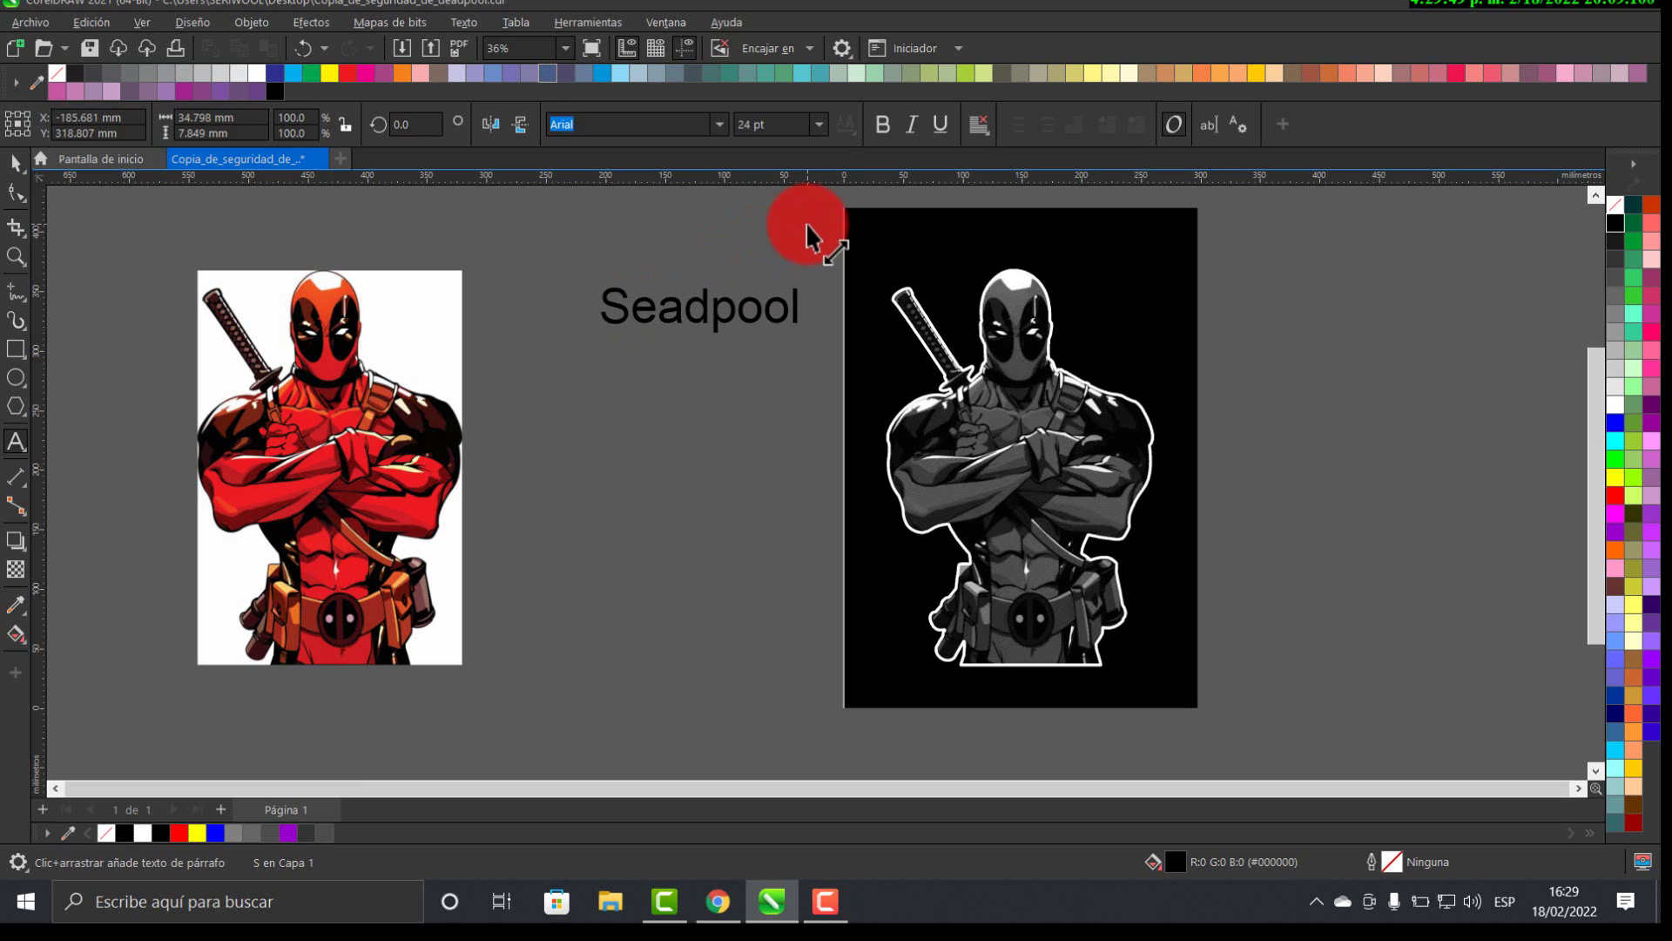
- Correct the text's first letter so that it reads "Deadpool"
left_click(629, 329)
left_click_drag(633, 320, 576, 315)
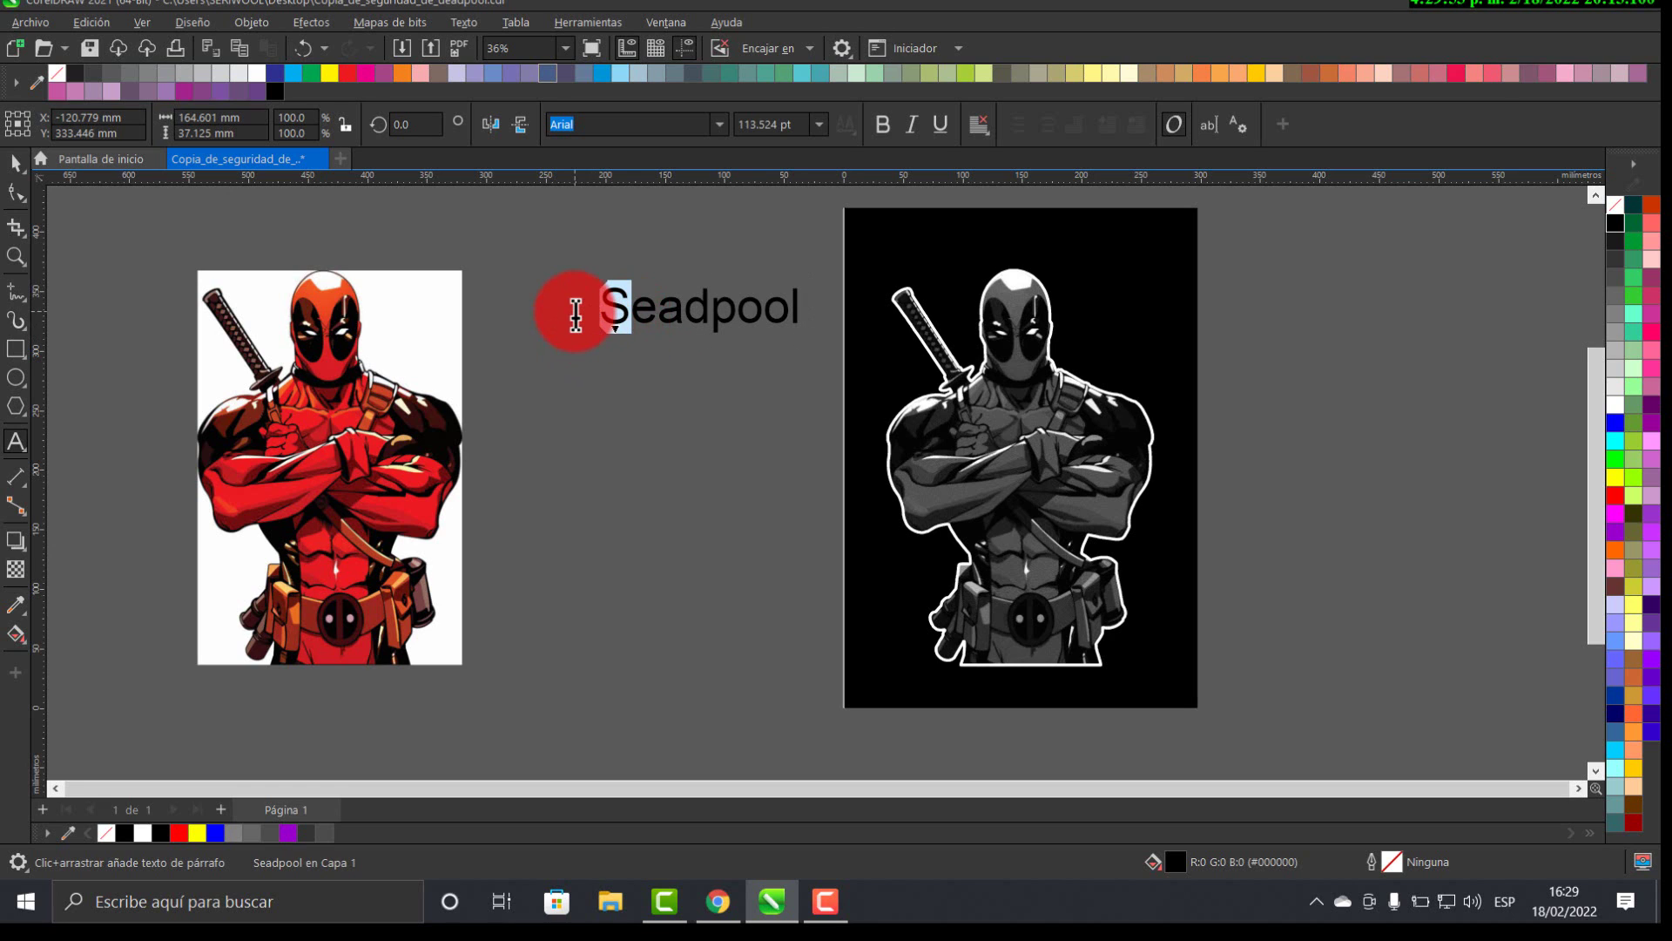
type("D")
left_click(14, 164)
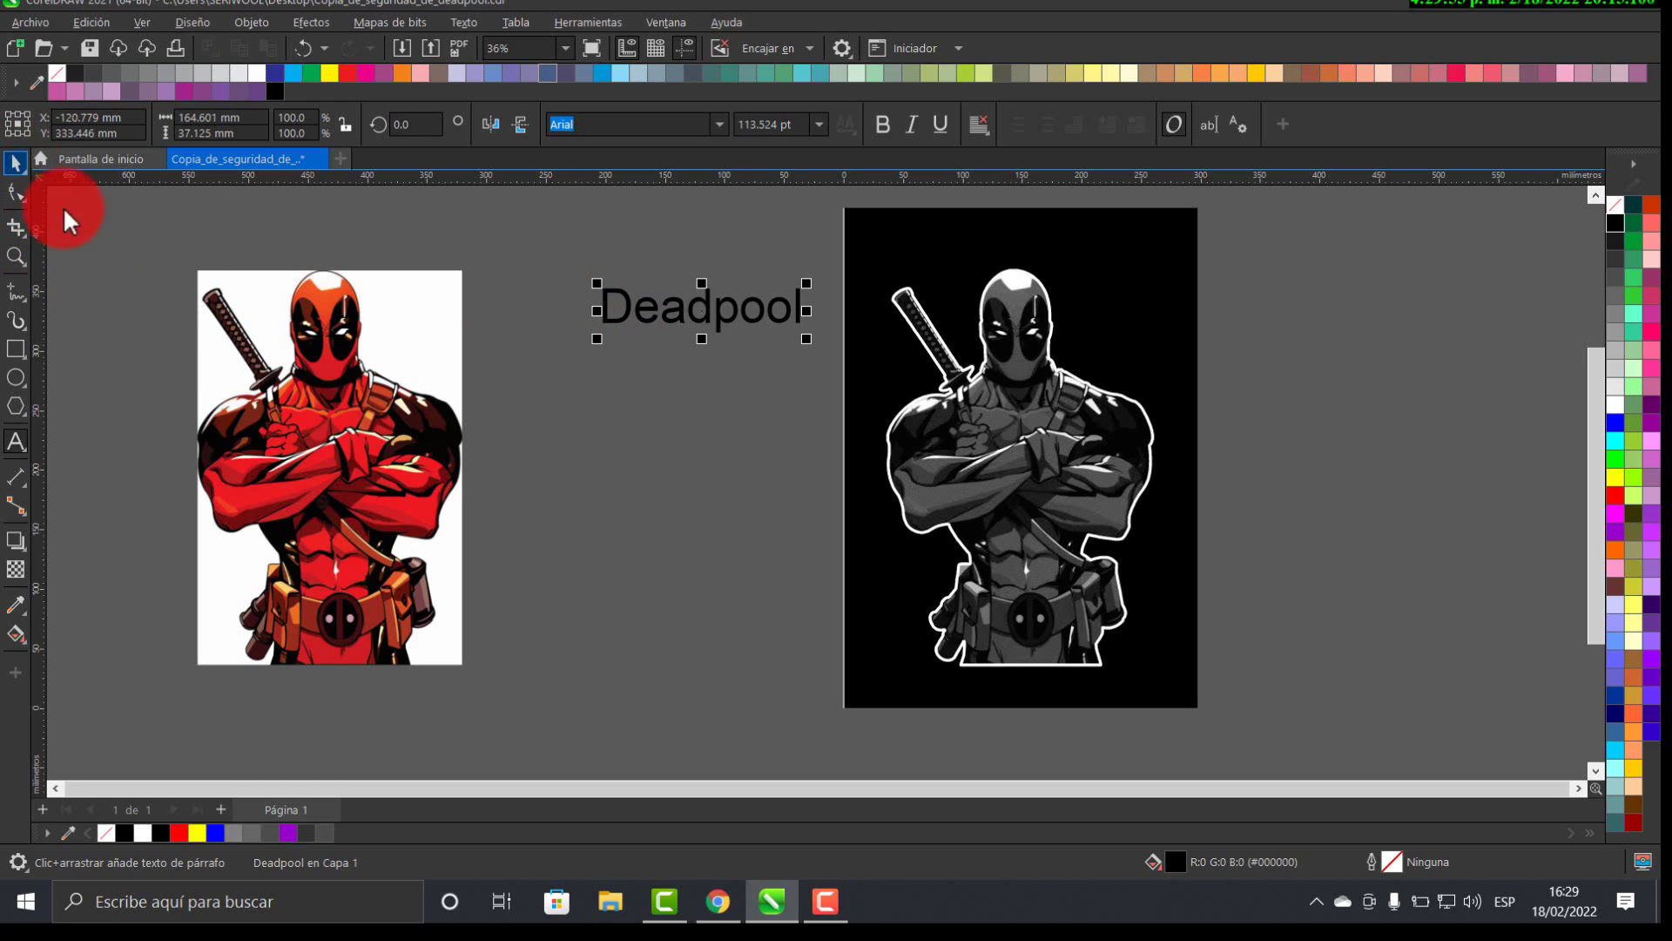
- Move the "Deadpool" text to the right of the black page and format it in red Bernard MT Condensed
left_click_drag(734, 314, 1453, 531)
left_click(1615, 504)
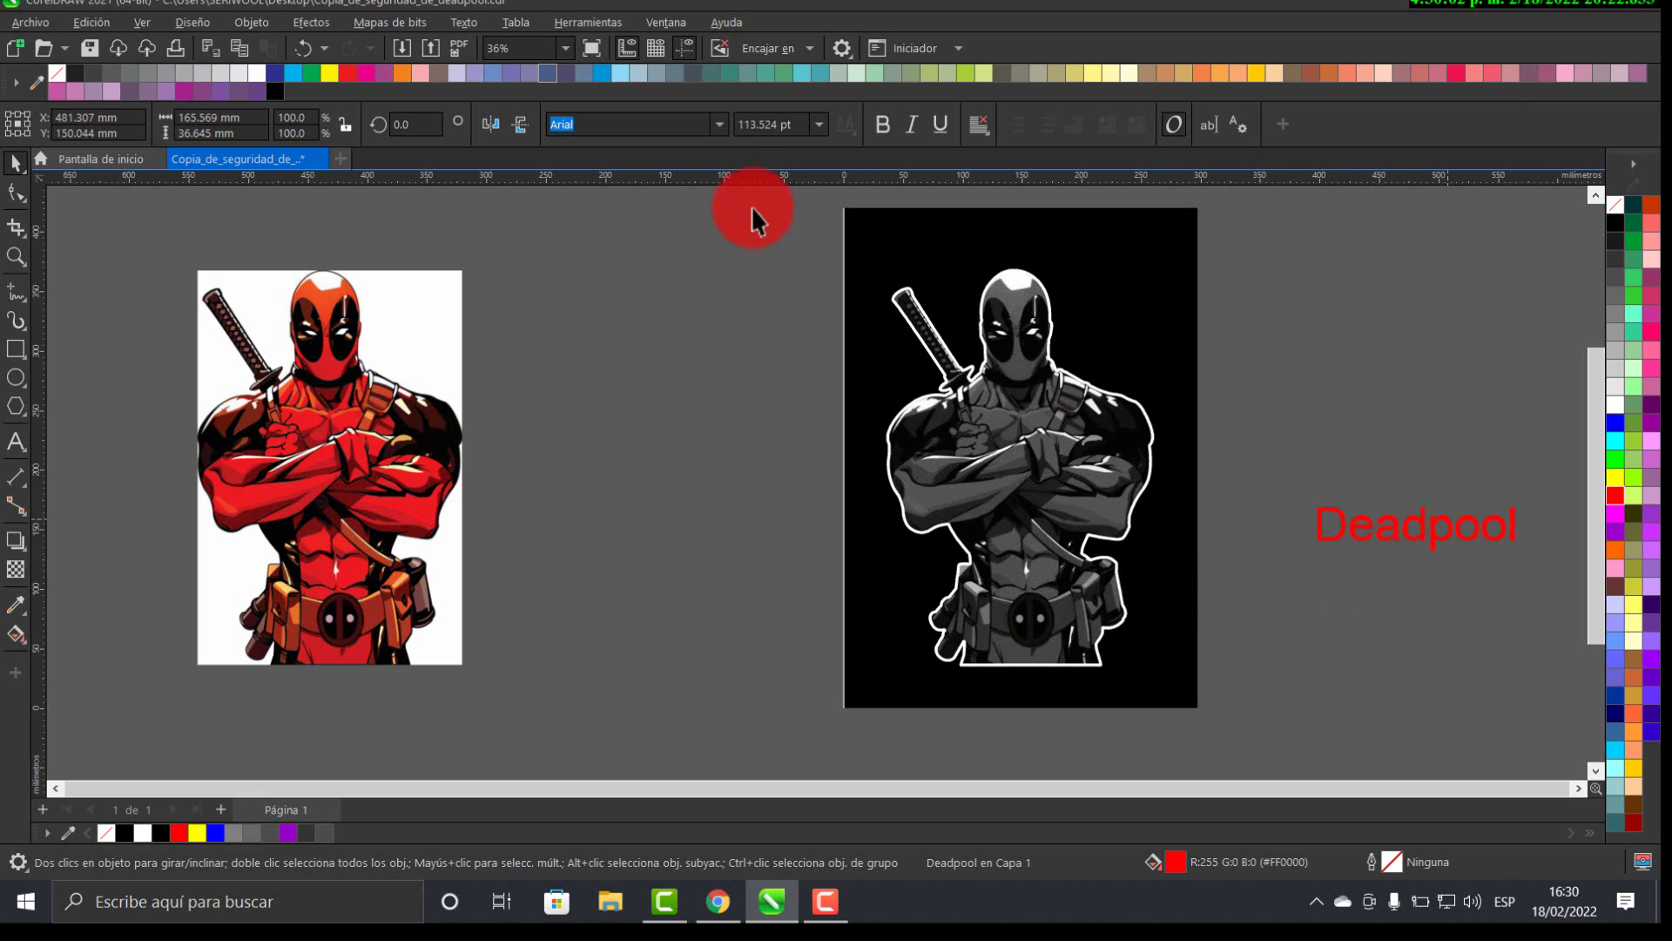
left_click(720, 123)
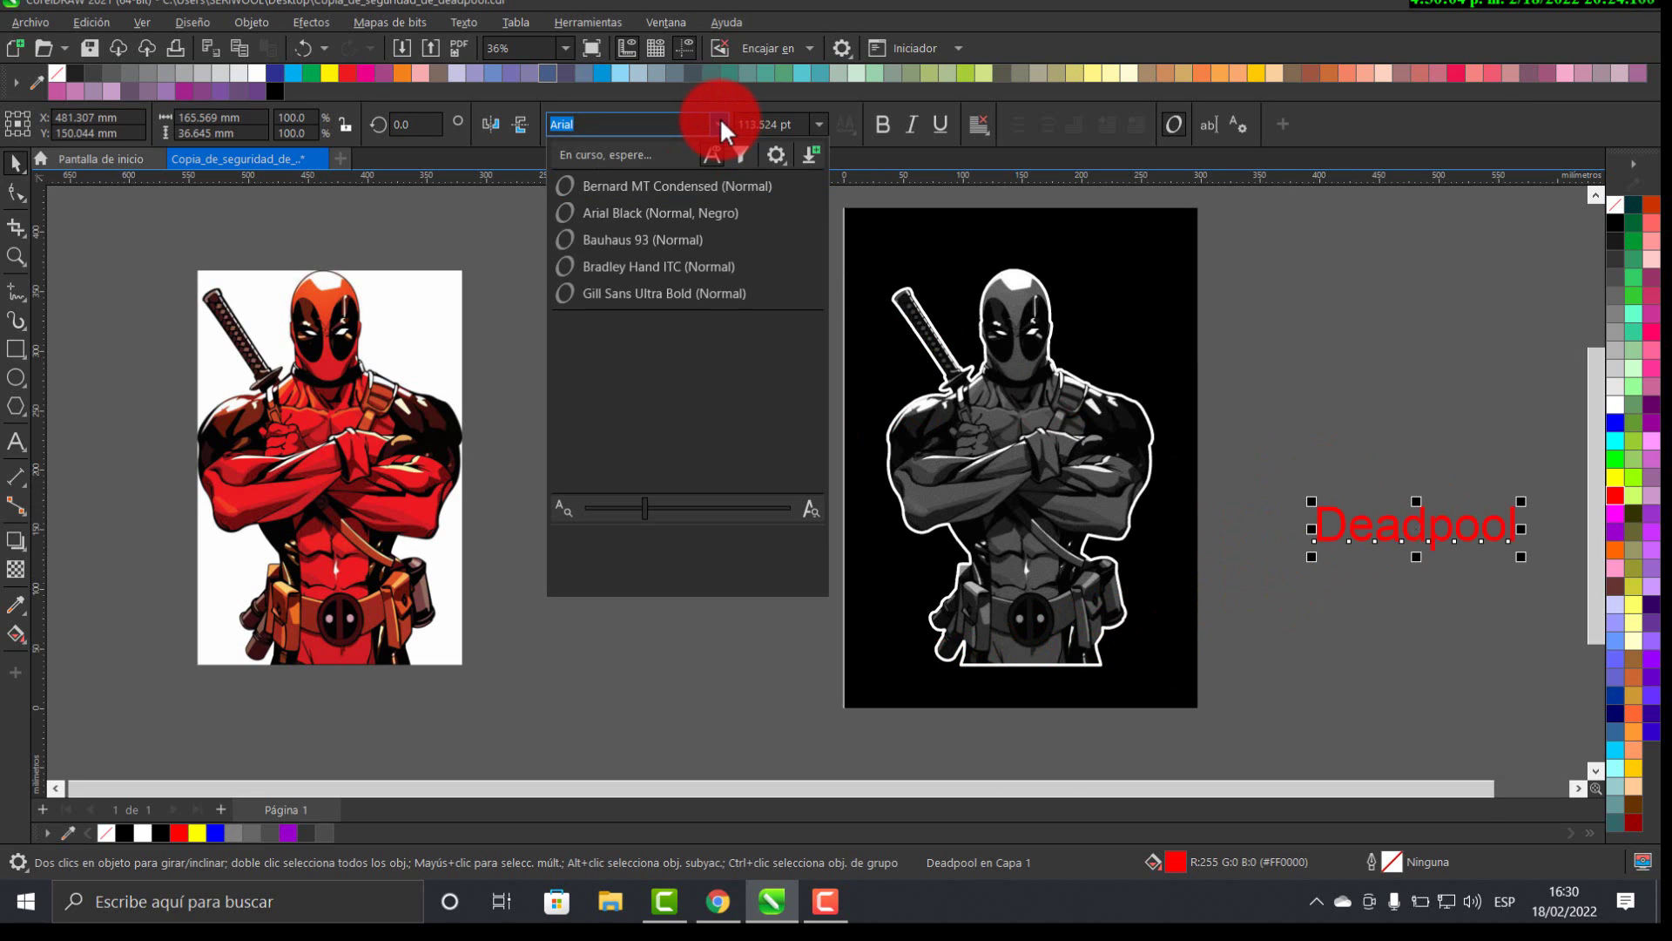
left_click(643, 186)
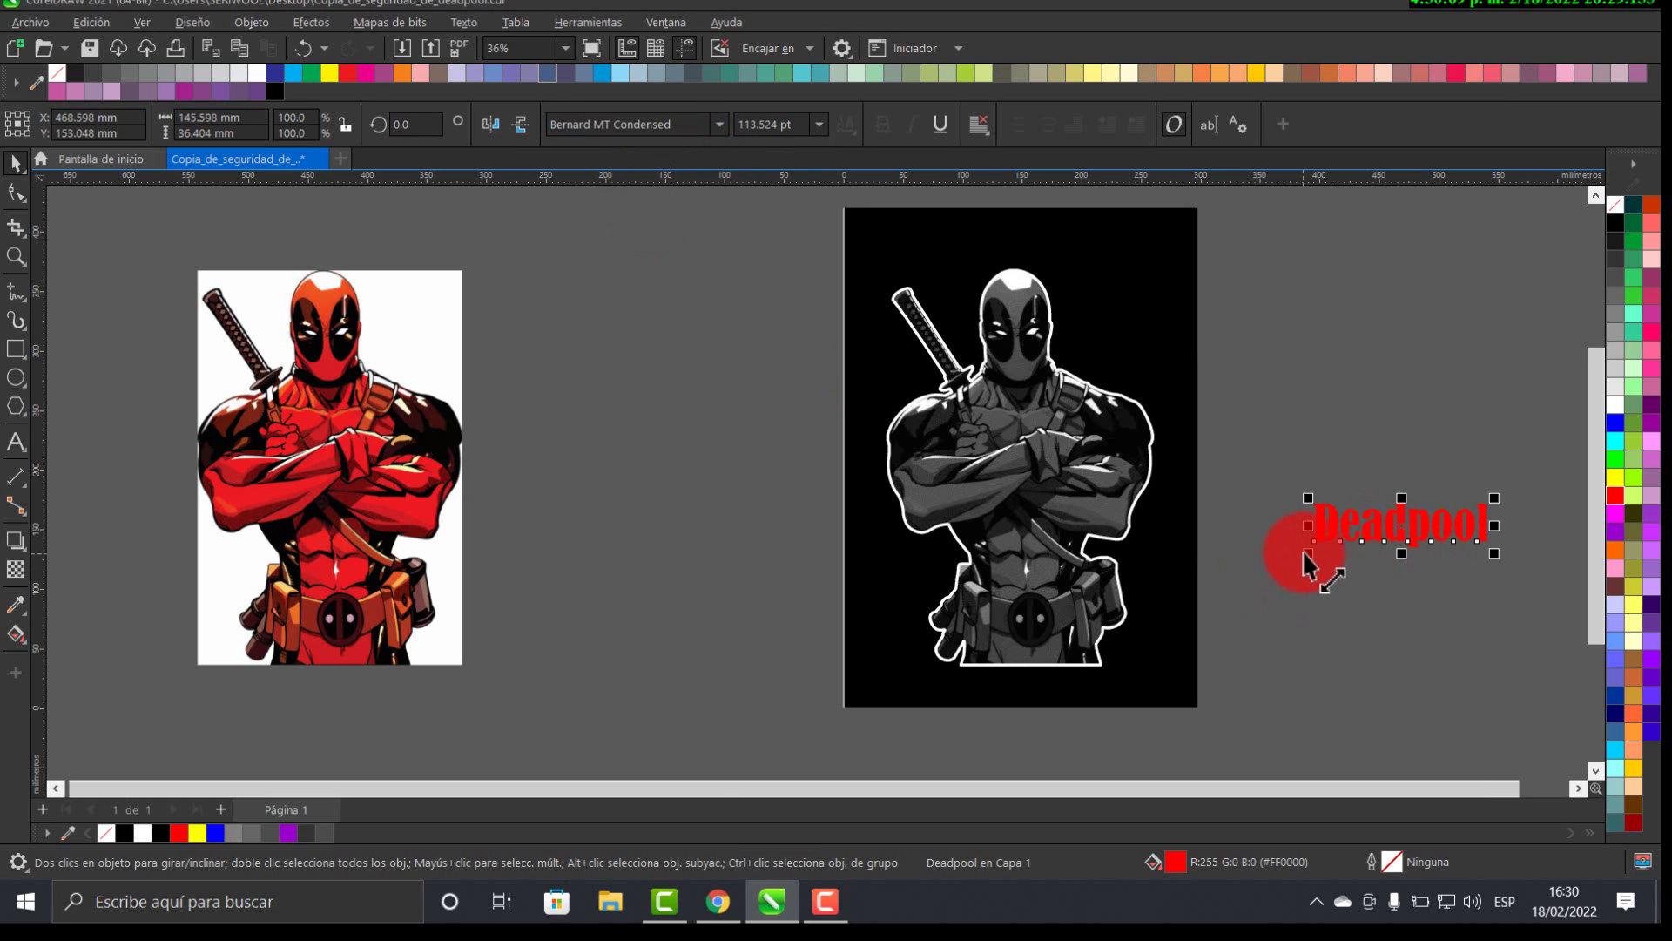
- Place the red "Deadpool" title across the outlined figure's belt and scale it to about 187 mm wide
left_click_drag(1307, 553, 1222, 605)
left_click_drag(1364, 538, 993, 646)
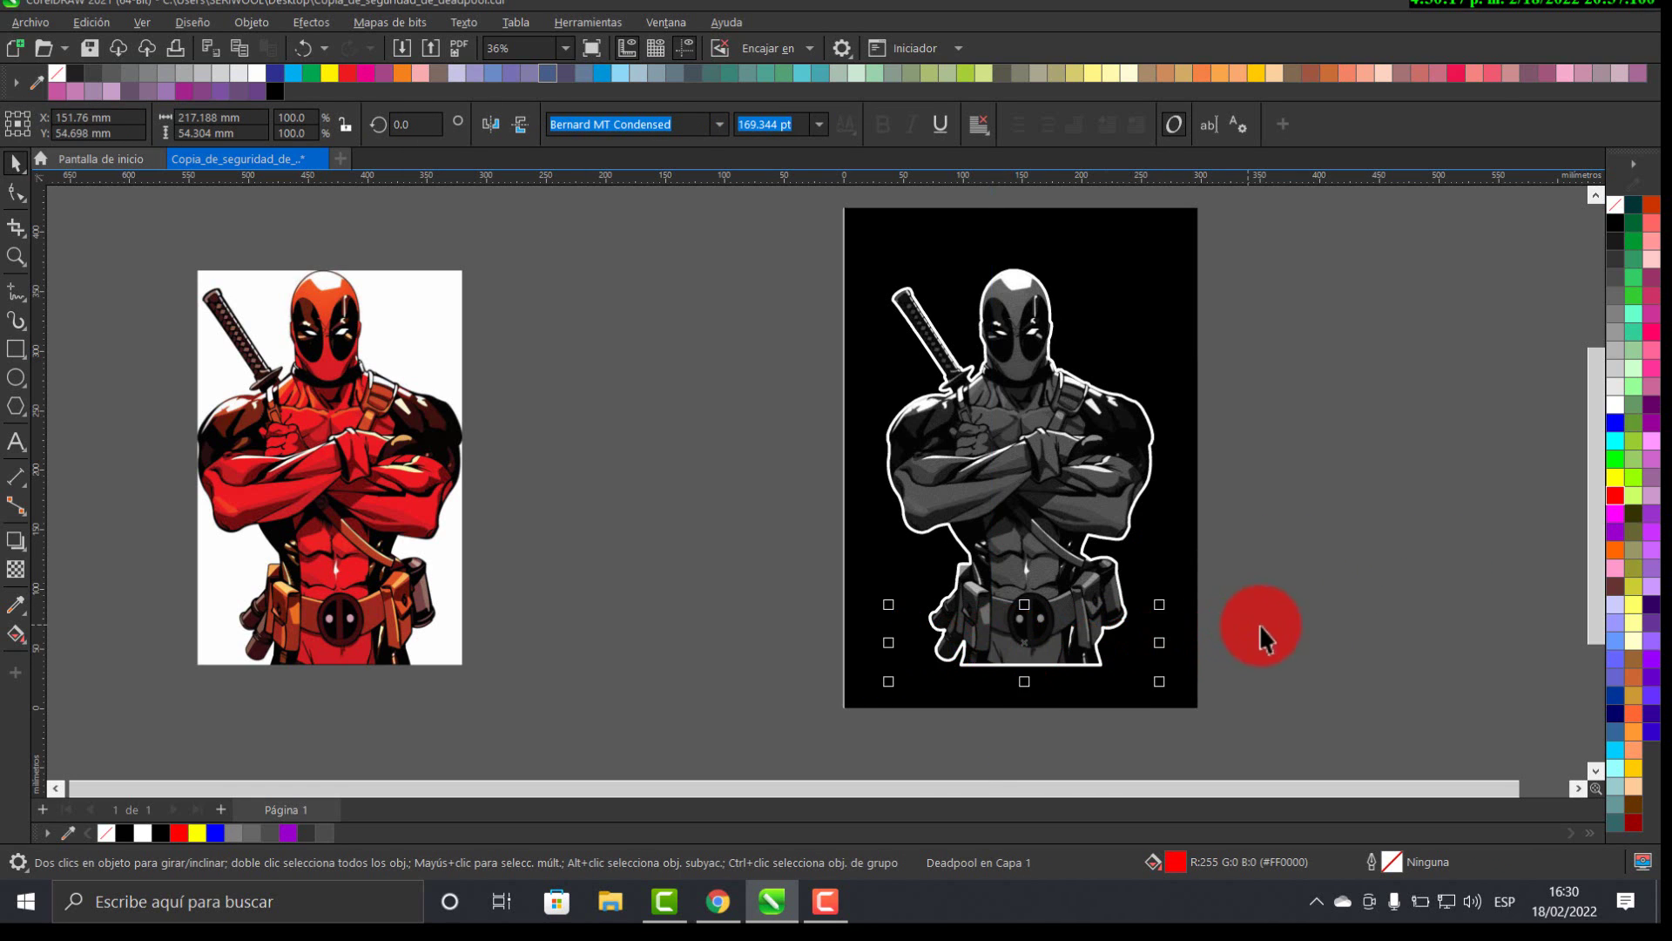
left_click_drag(1261, 627, 1212, 542)
scroll(1188, 542, "up", 1)
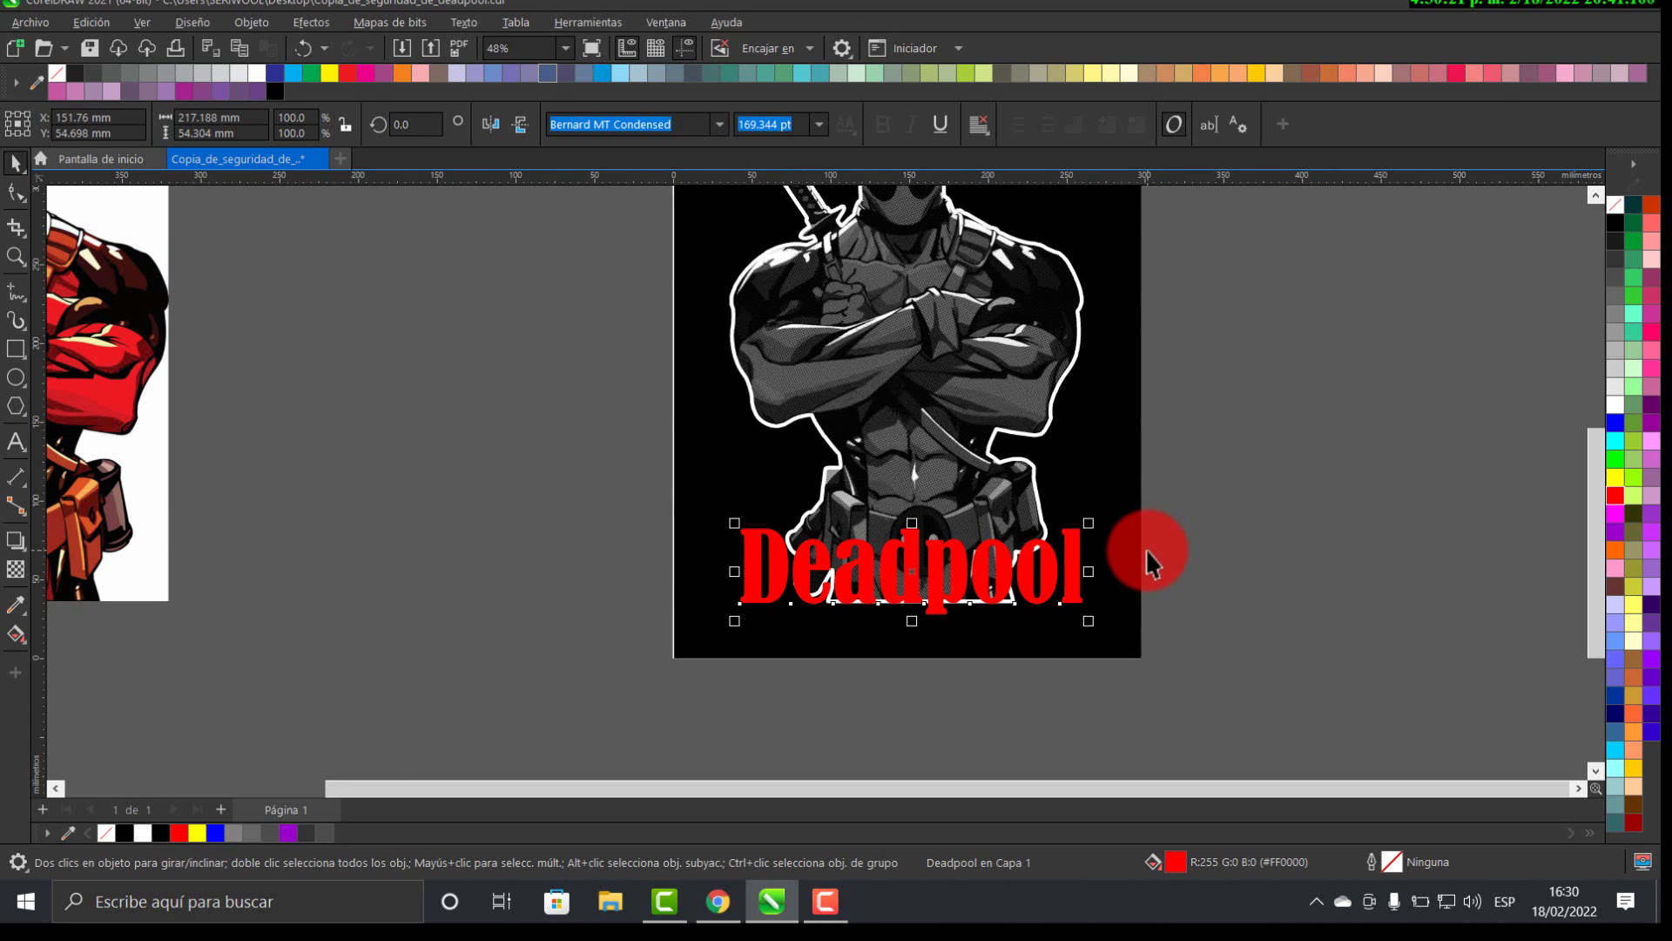
left_click_drag(1089, 523, 1100, 533)
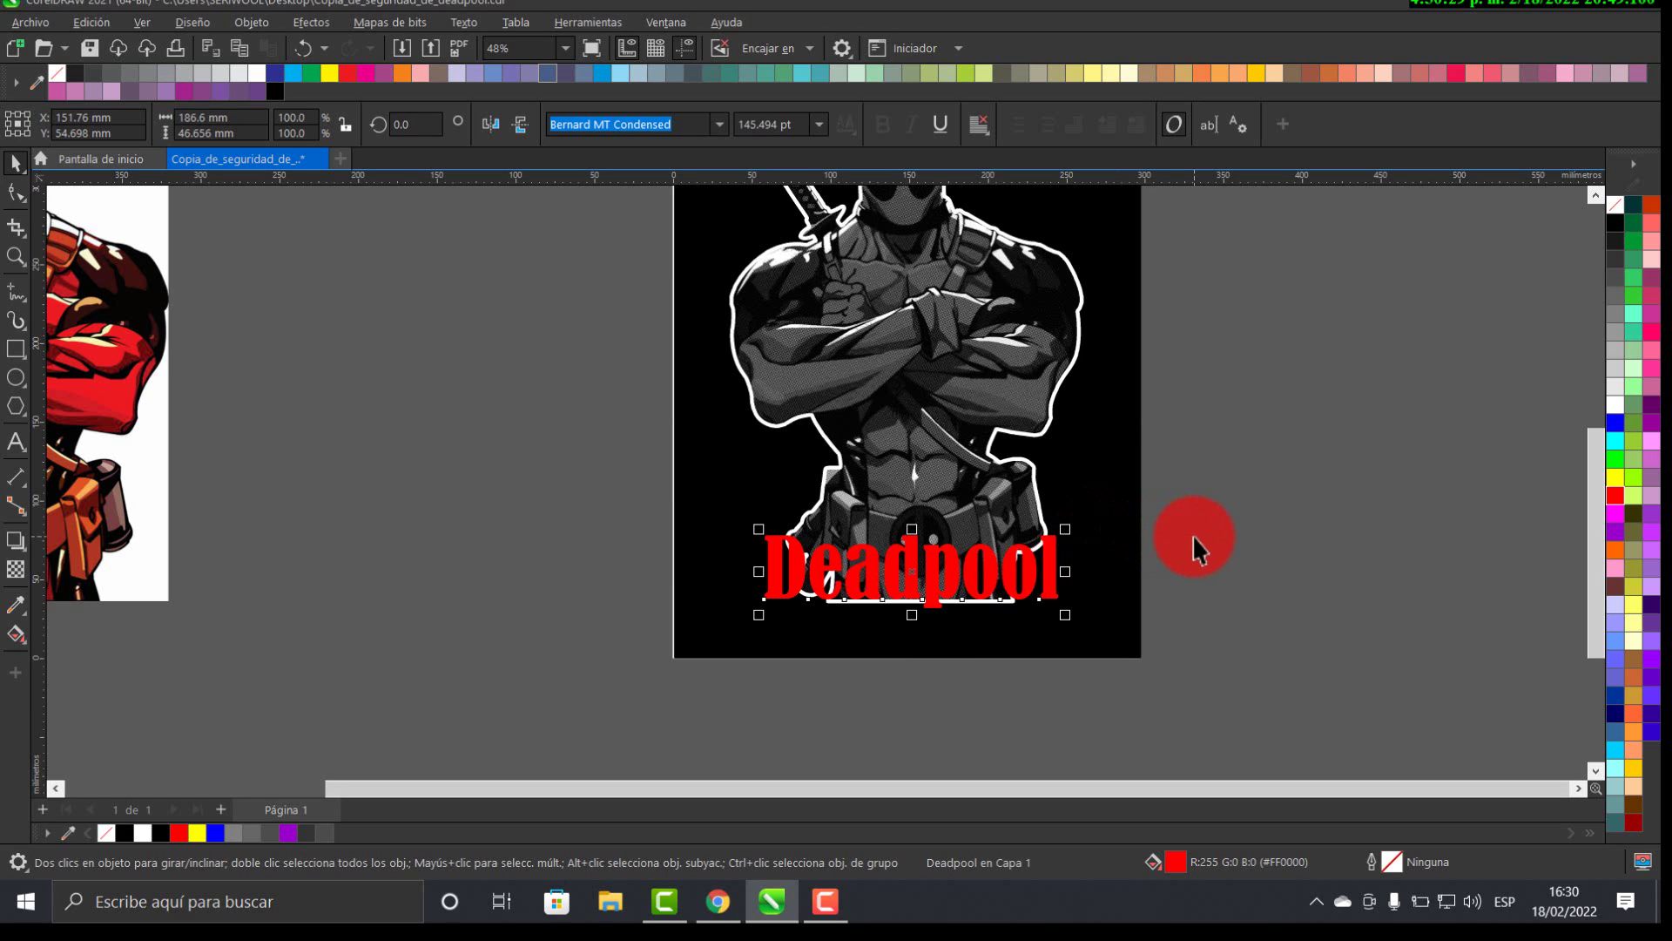
scroll(1193, 535, "down", 2)
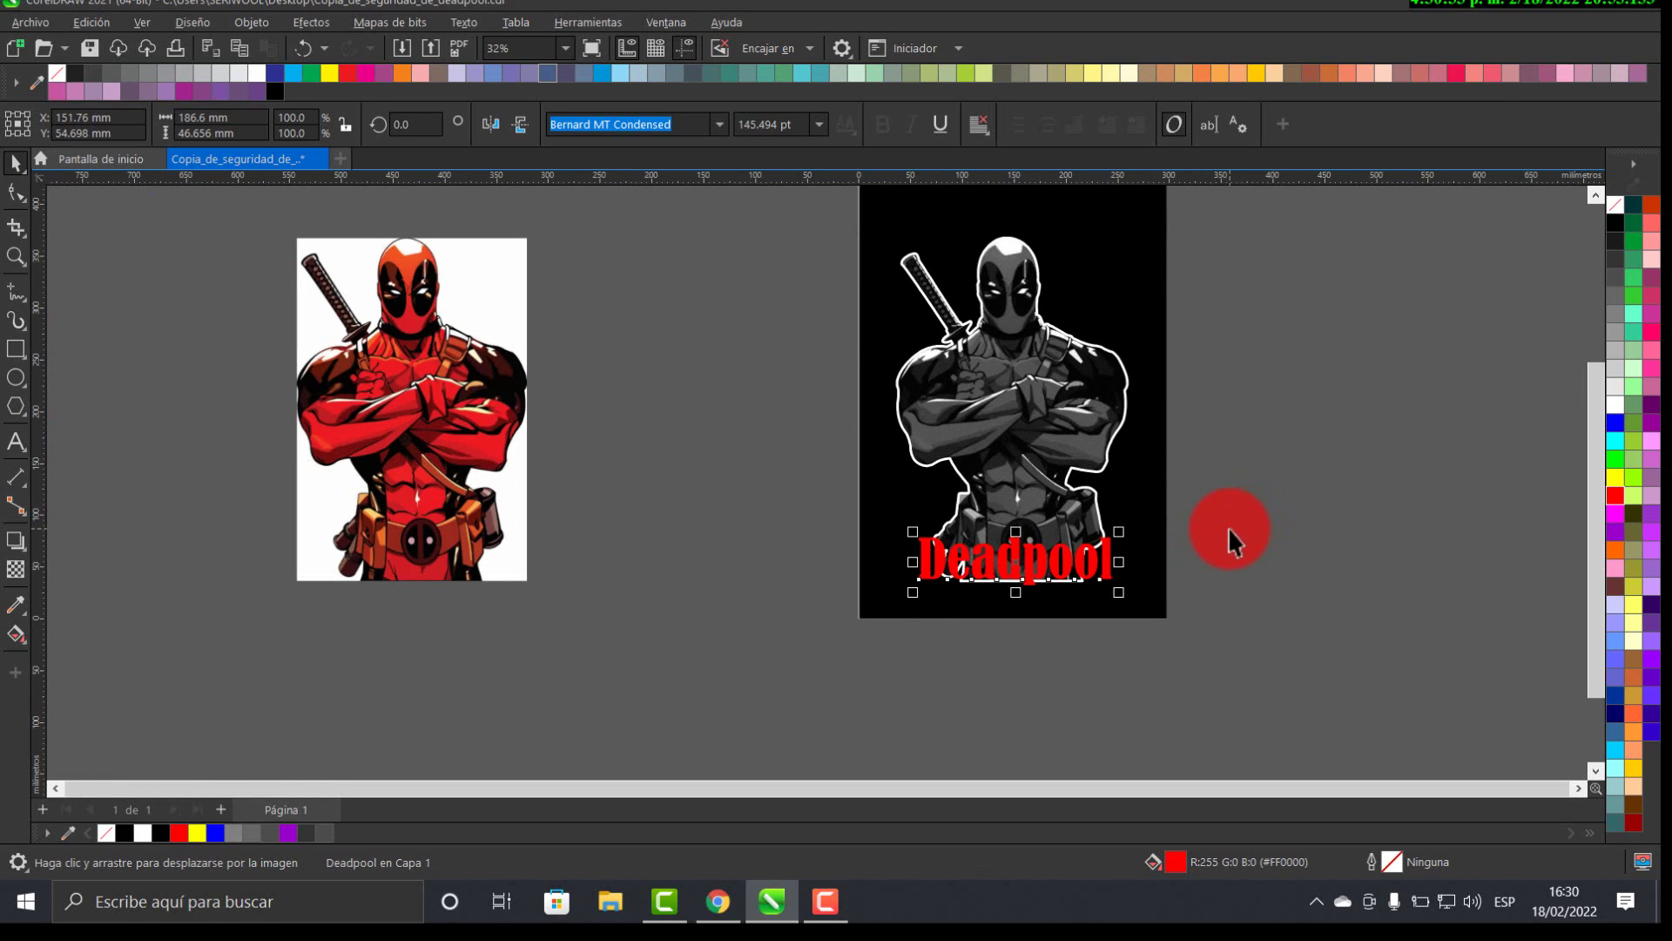
scroll(1178, 529, "up", 3)
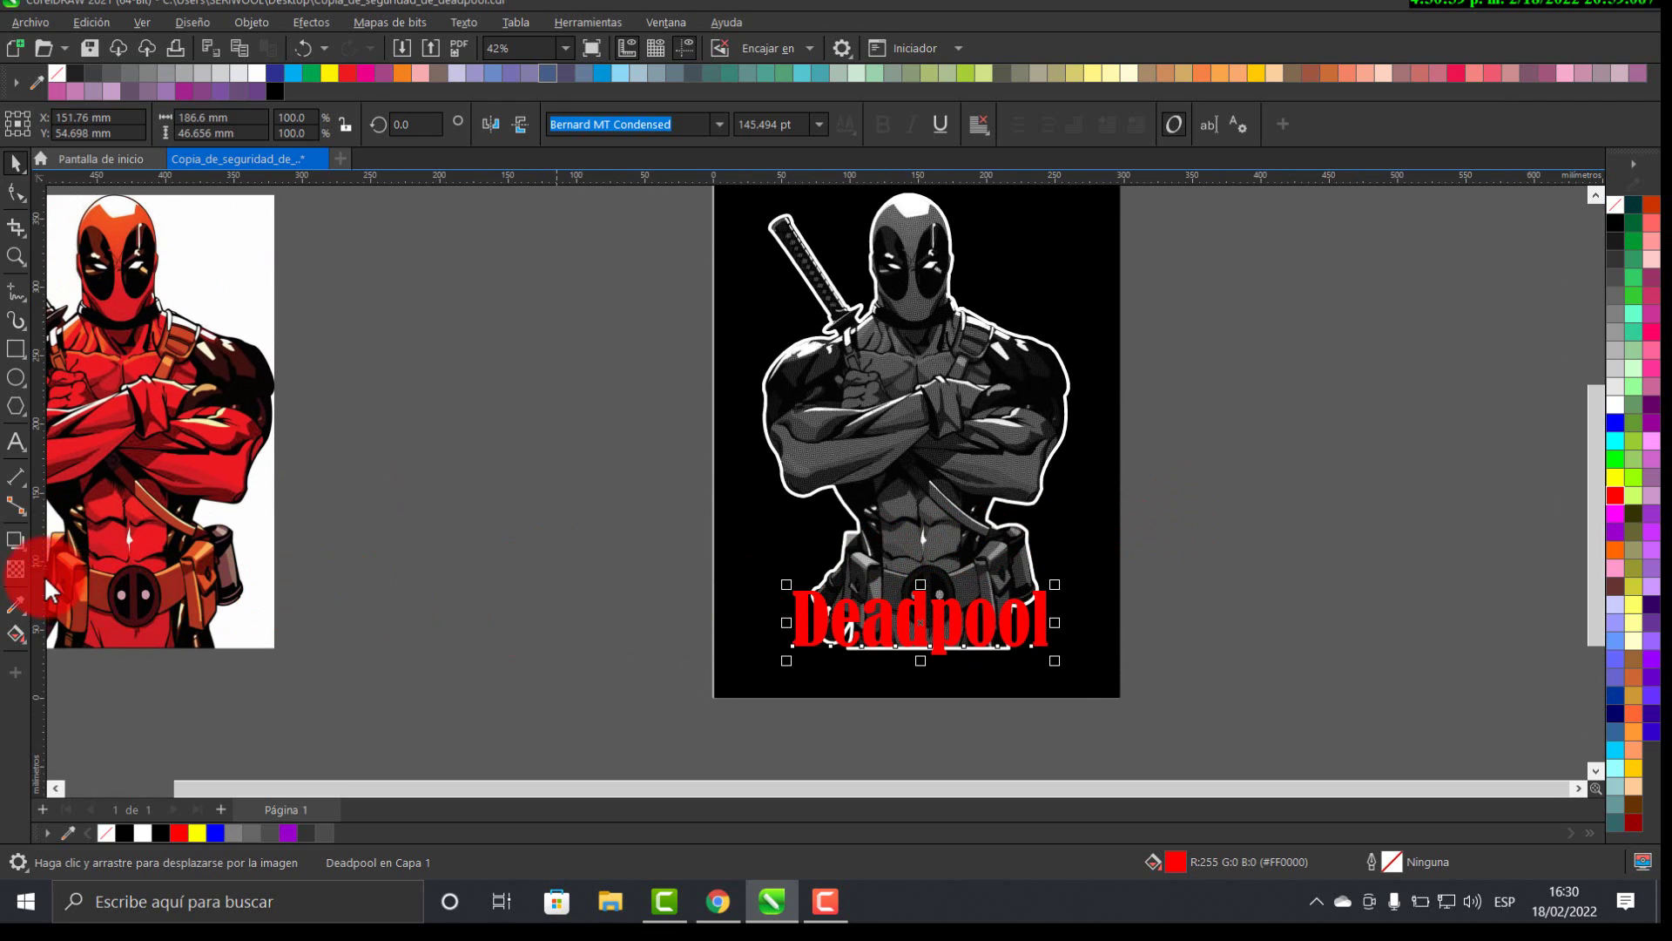
- Add a one-step white outside contour of 8.5 mm around the red "Deadpool" title
left_click(15, 540)
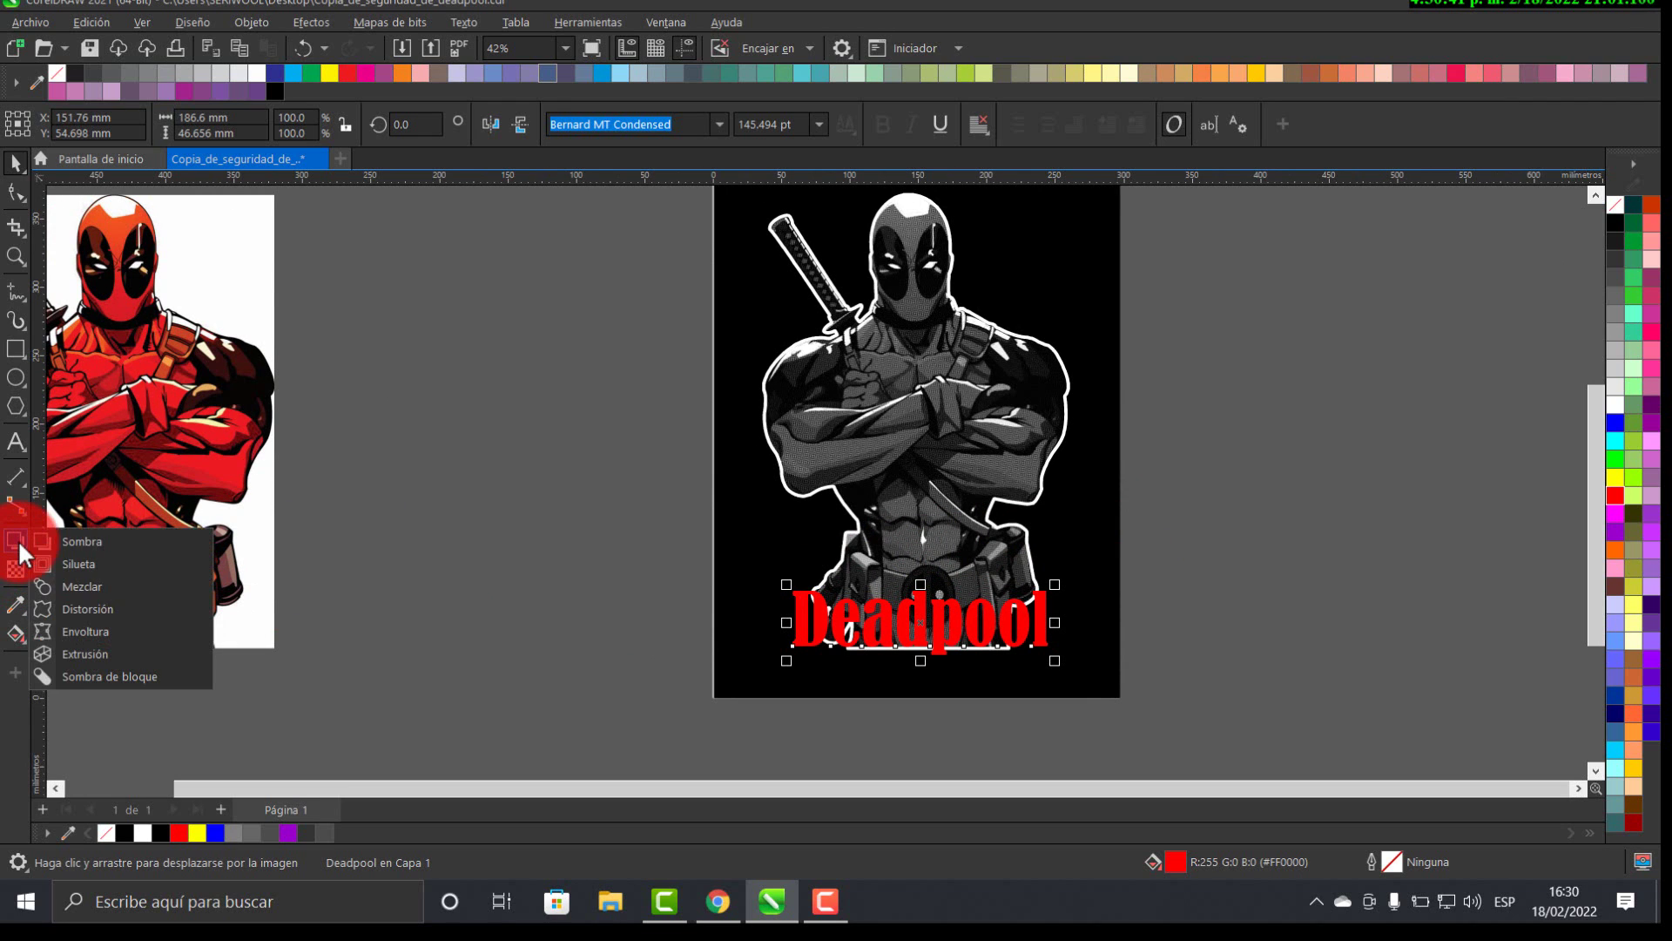
left_click(98, 568)
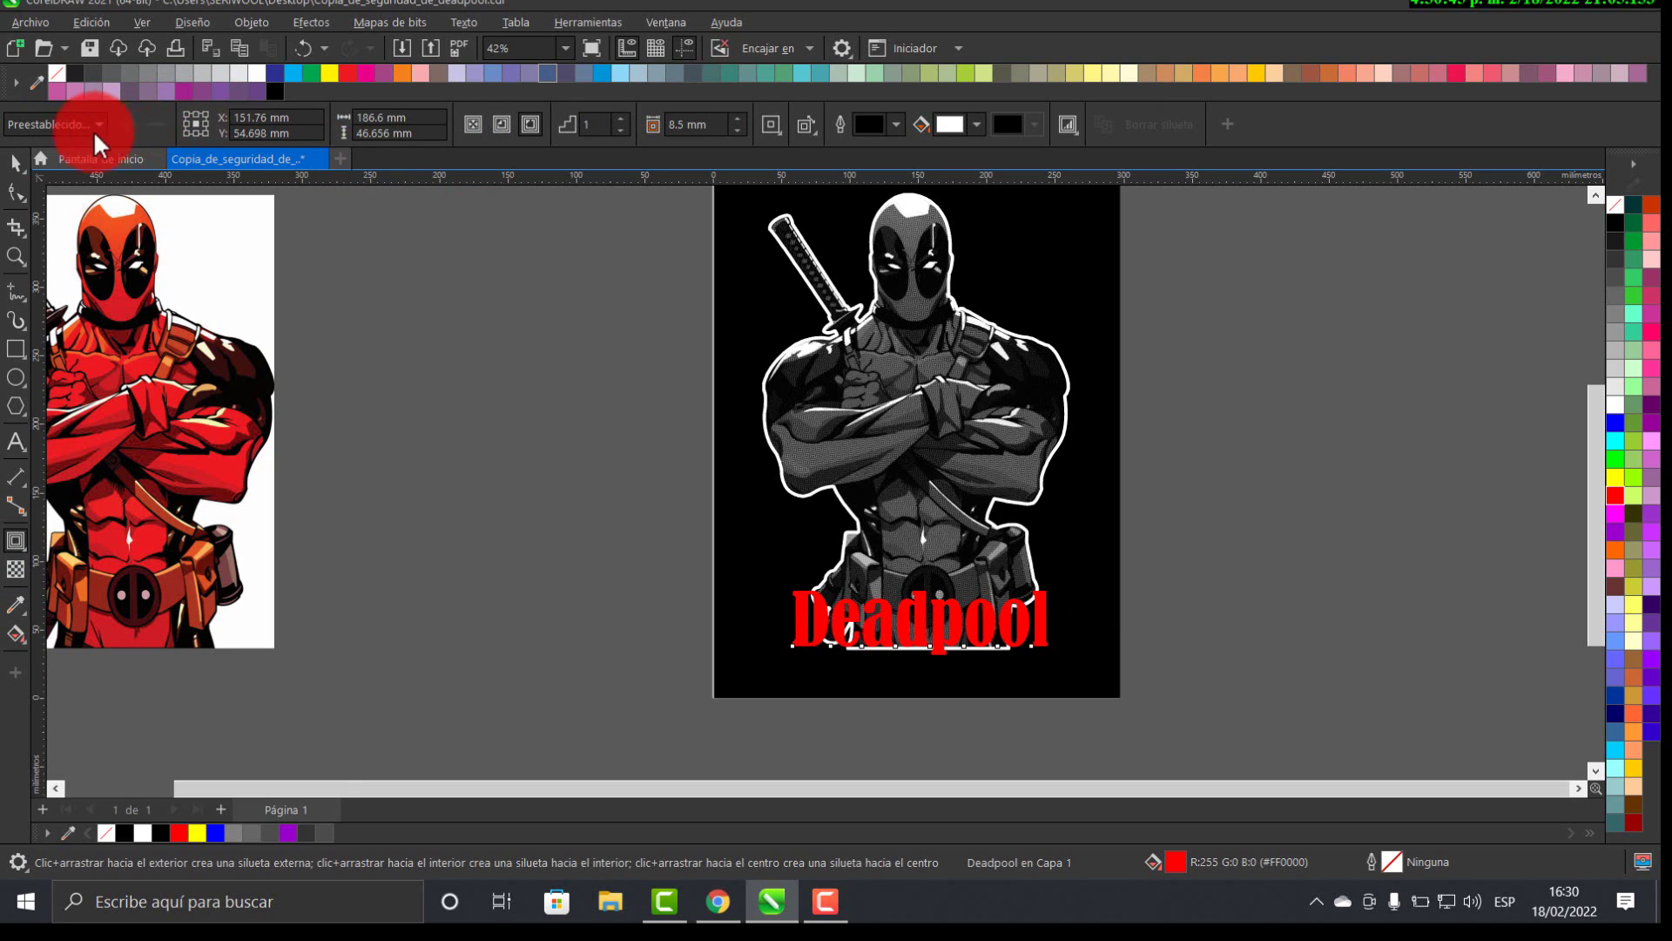
left_click(530, 127)
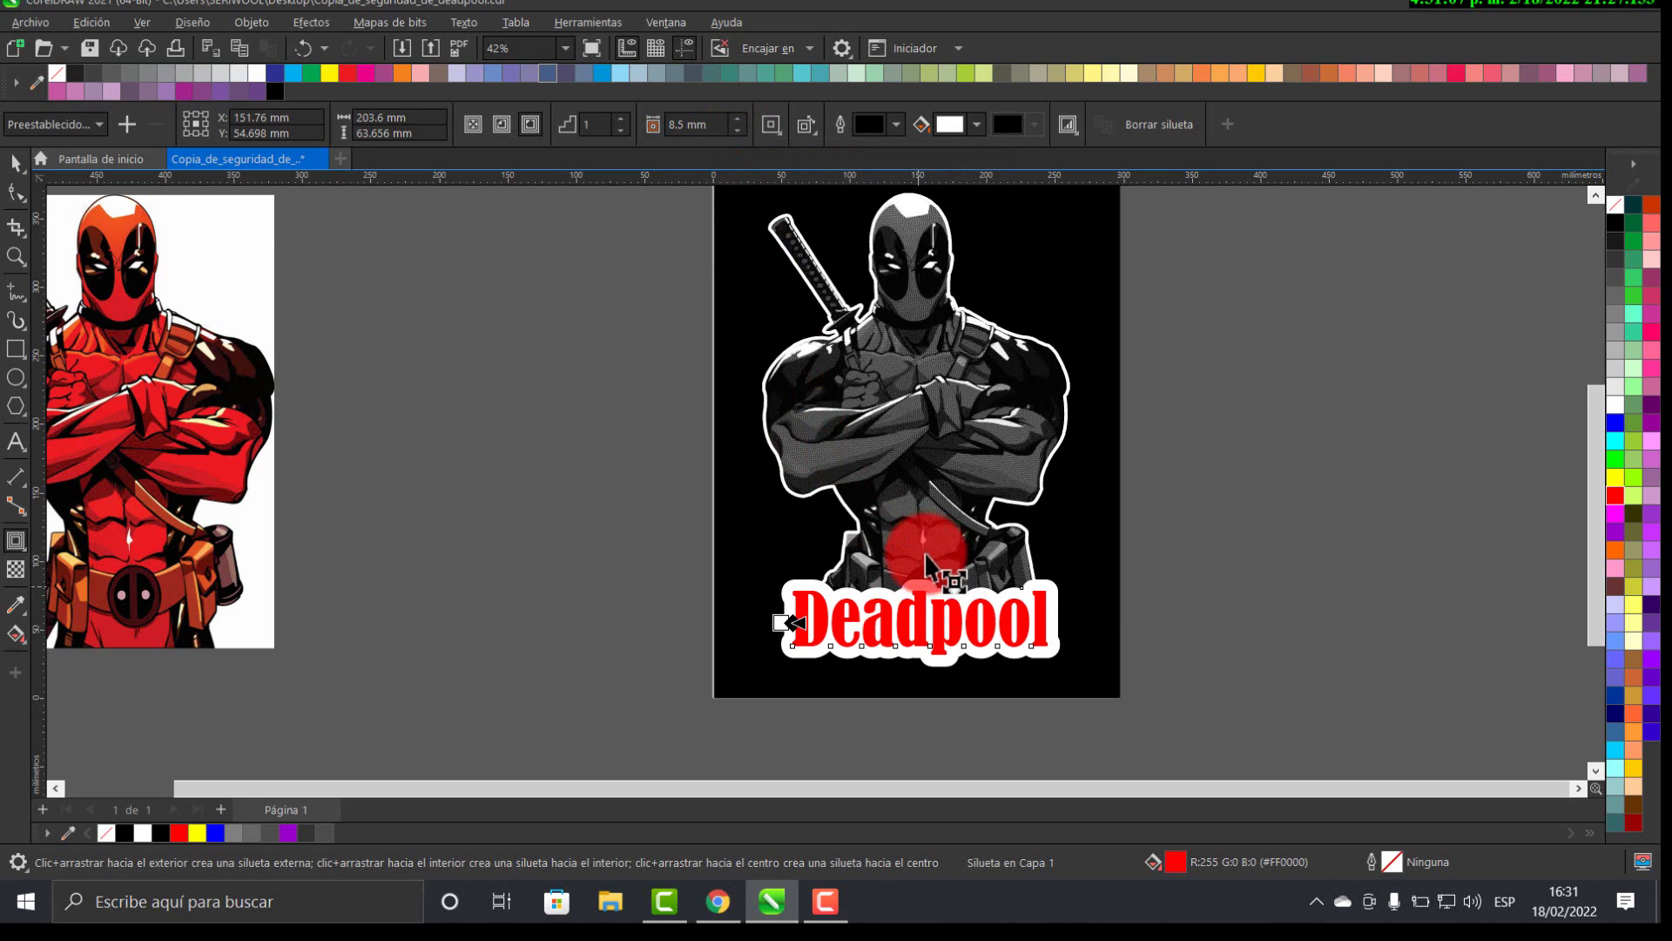
left_click(16, 164)
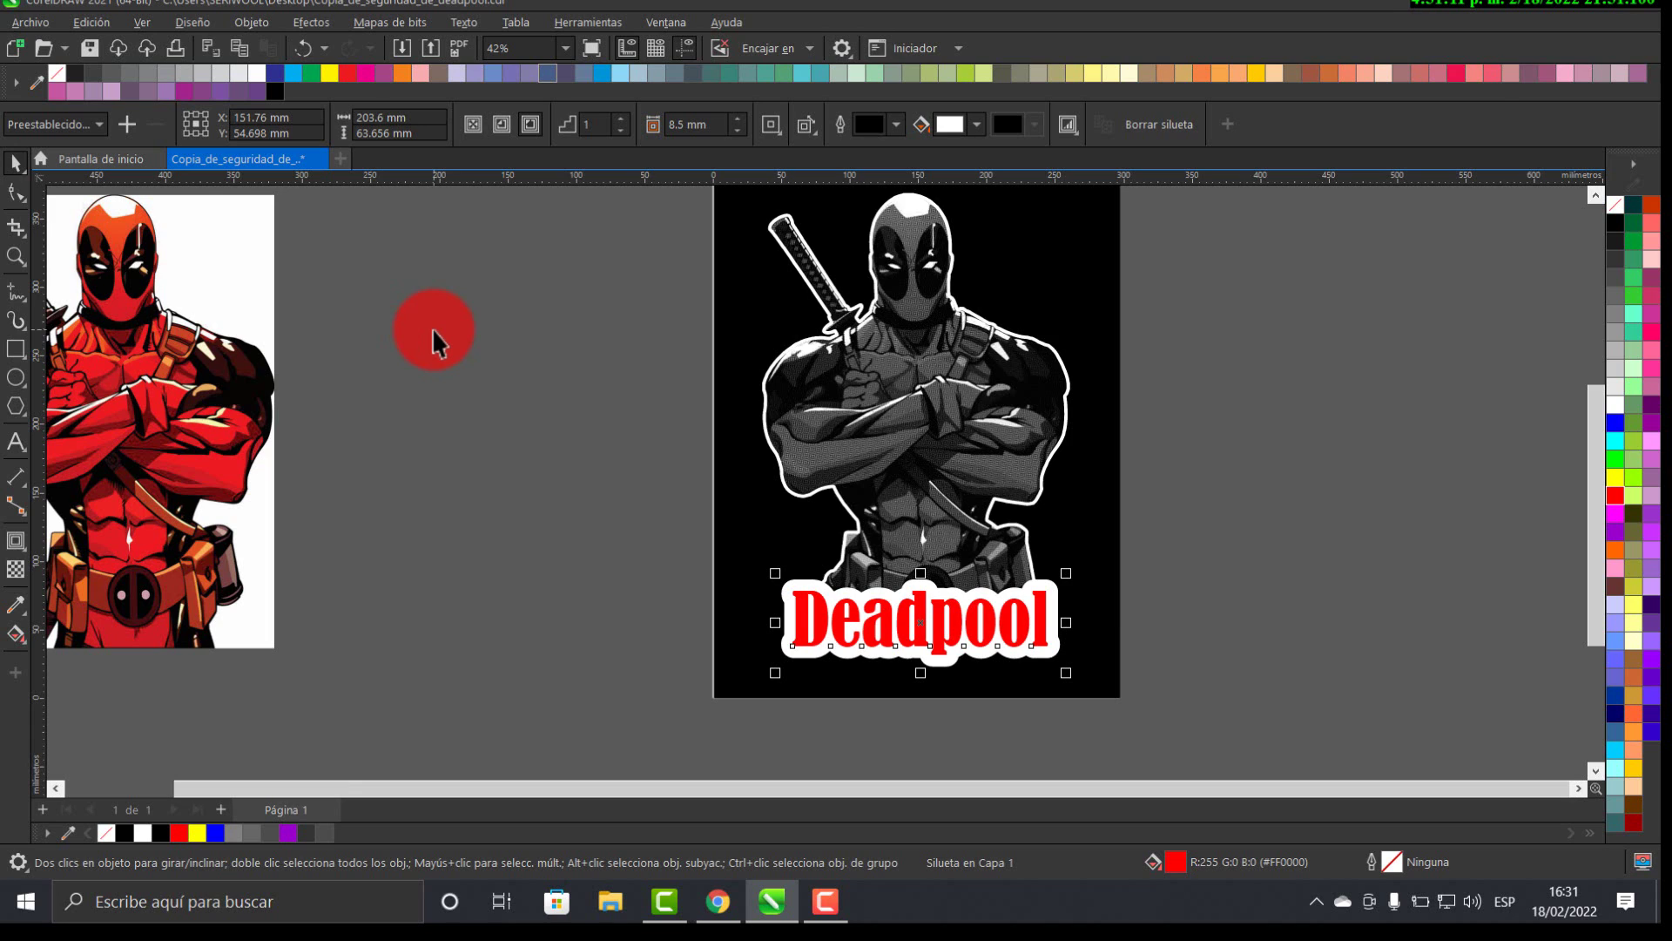
- Move the contoured title 290 mm left, off the black page and into the gap beside the colour image
key("Left")
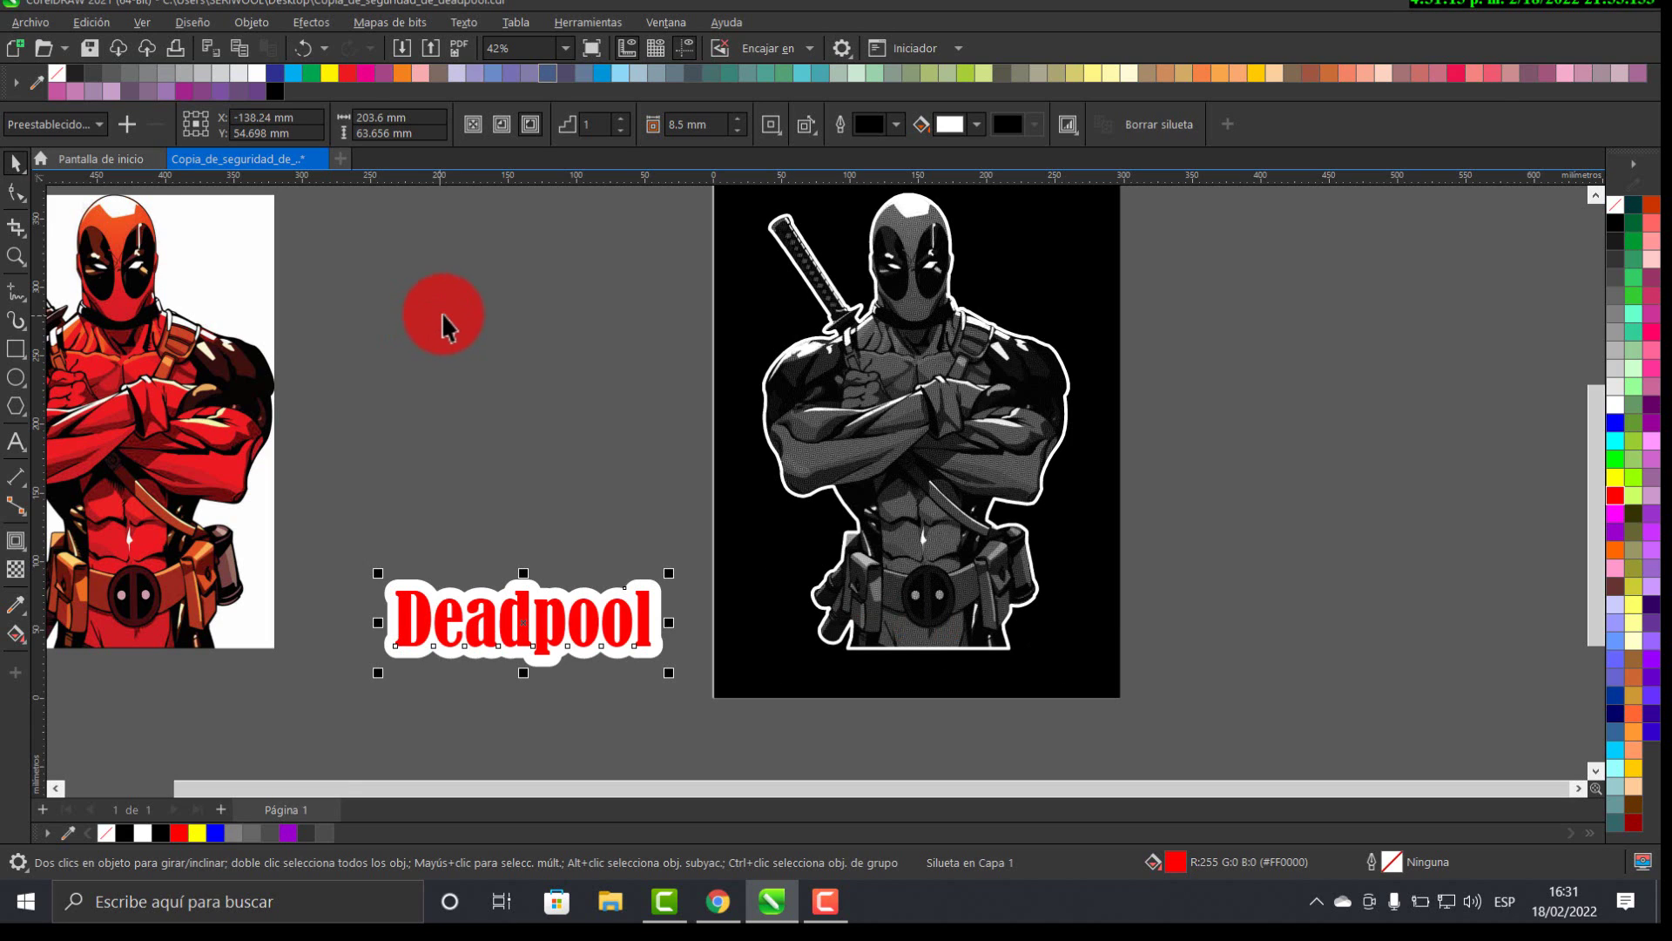
key("ctrl+shift+z")
key("ctrl+z")
key("Right")
key("Right")
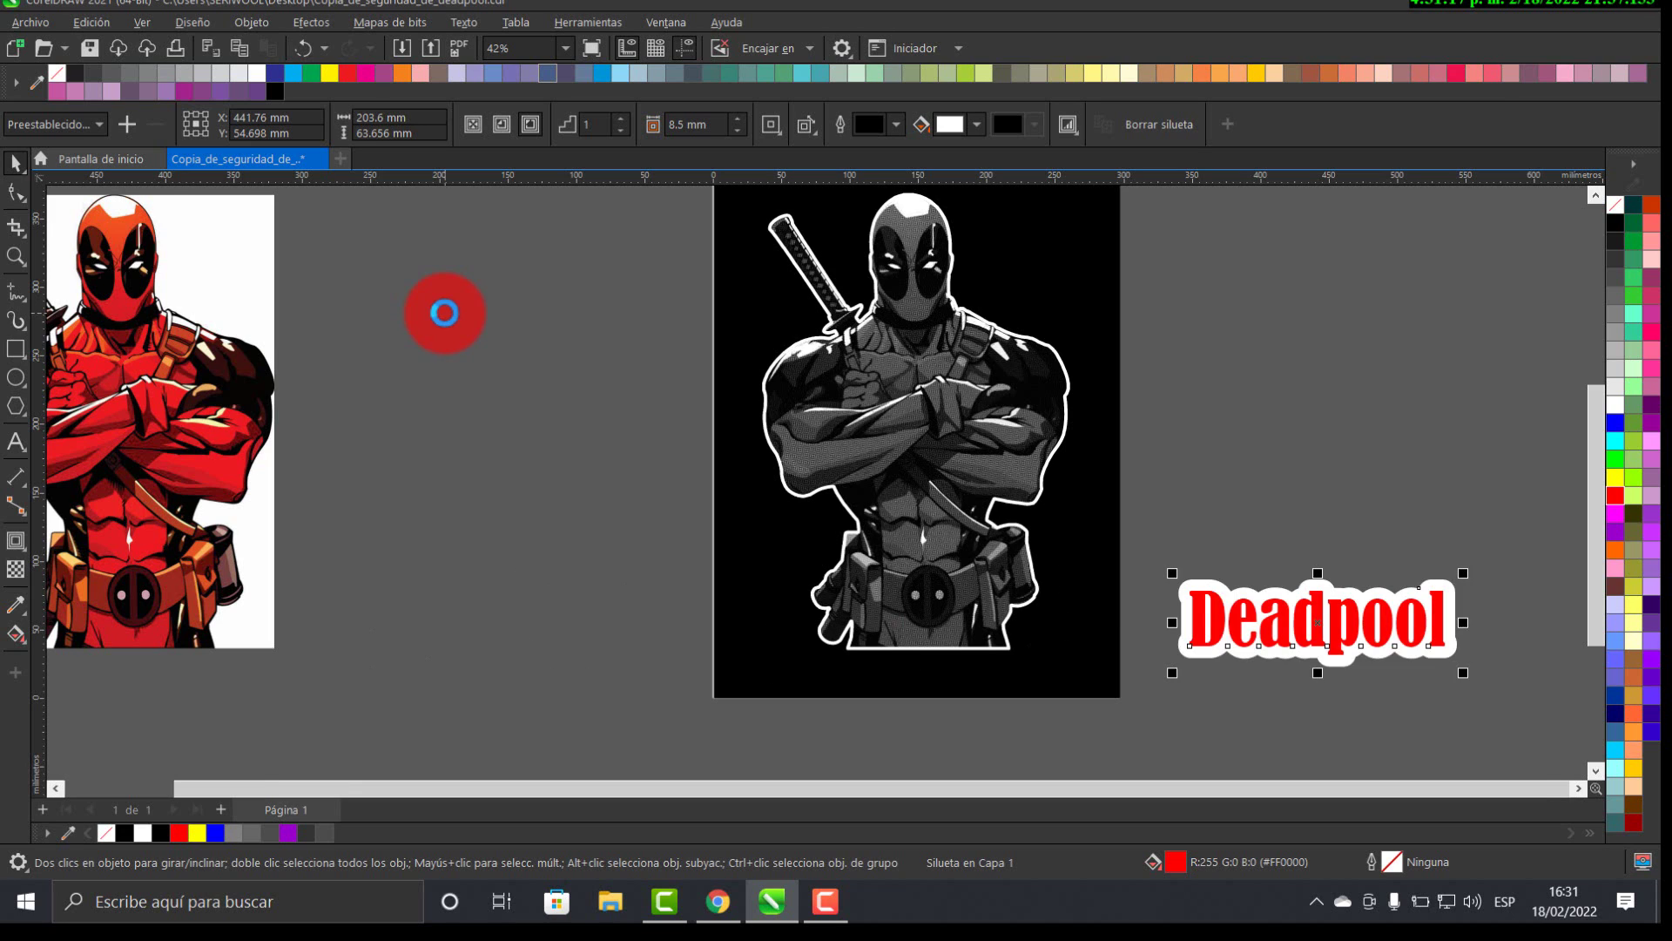
key("ctrl+shift+z")
key("ctrl+shift+z")
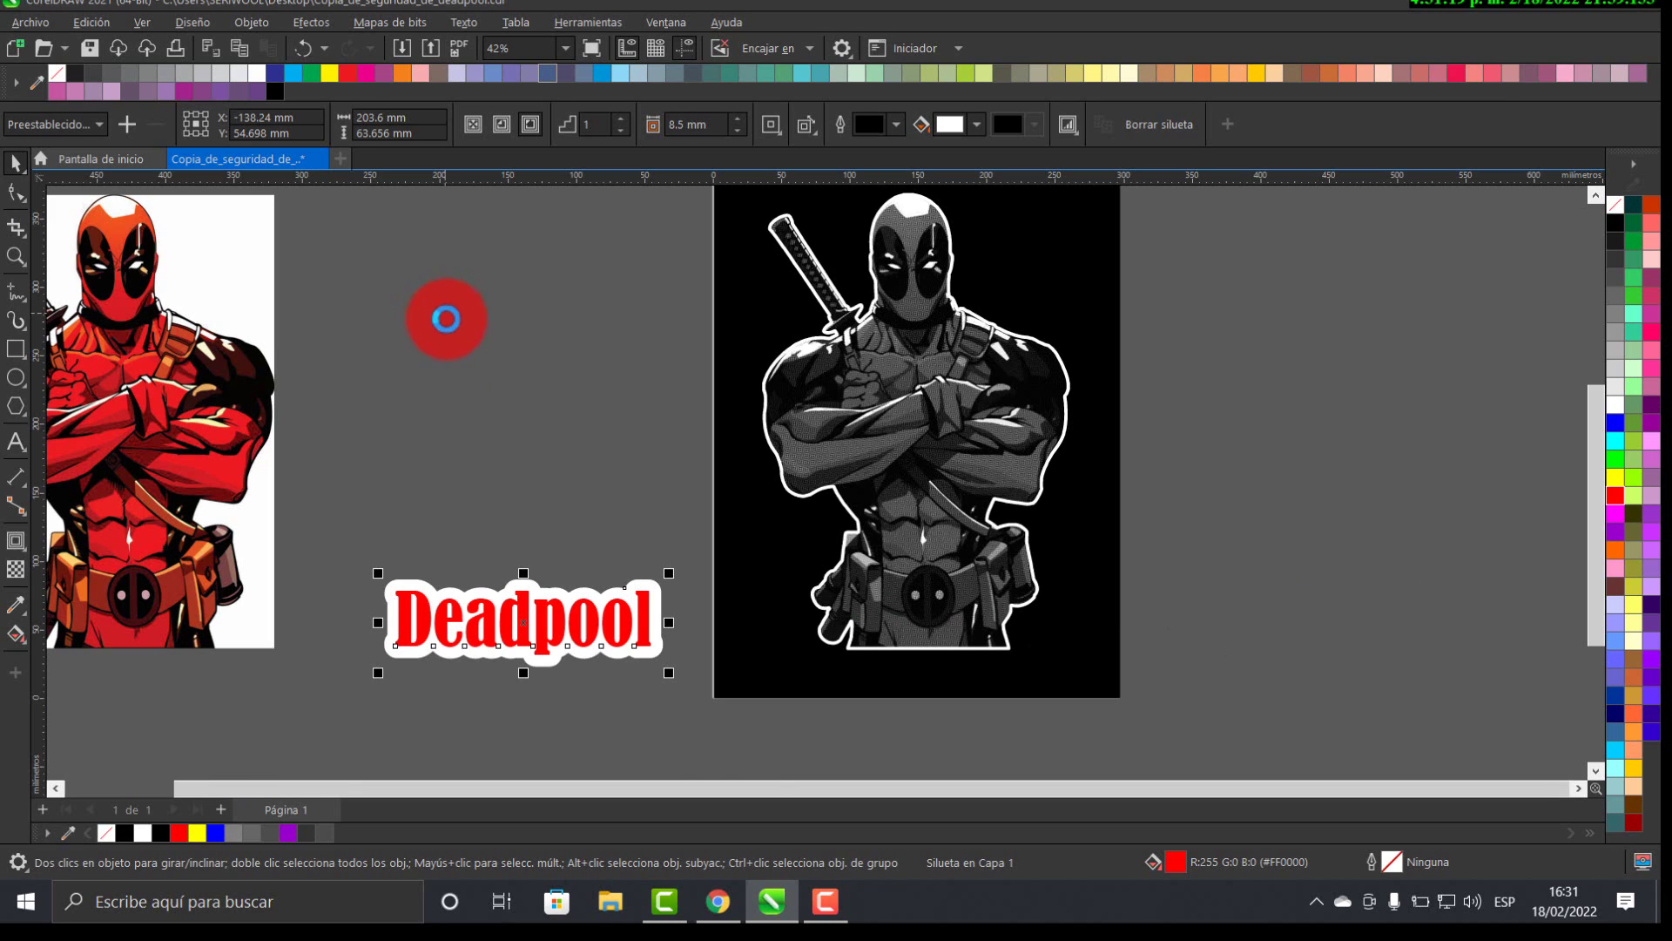
left_click(826, 902)
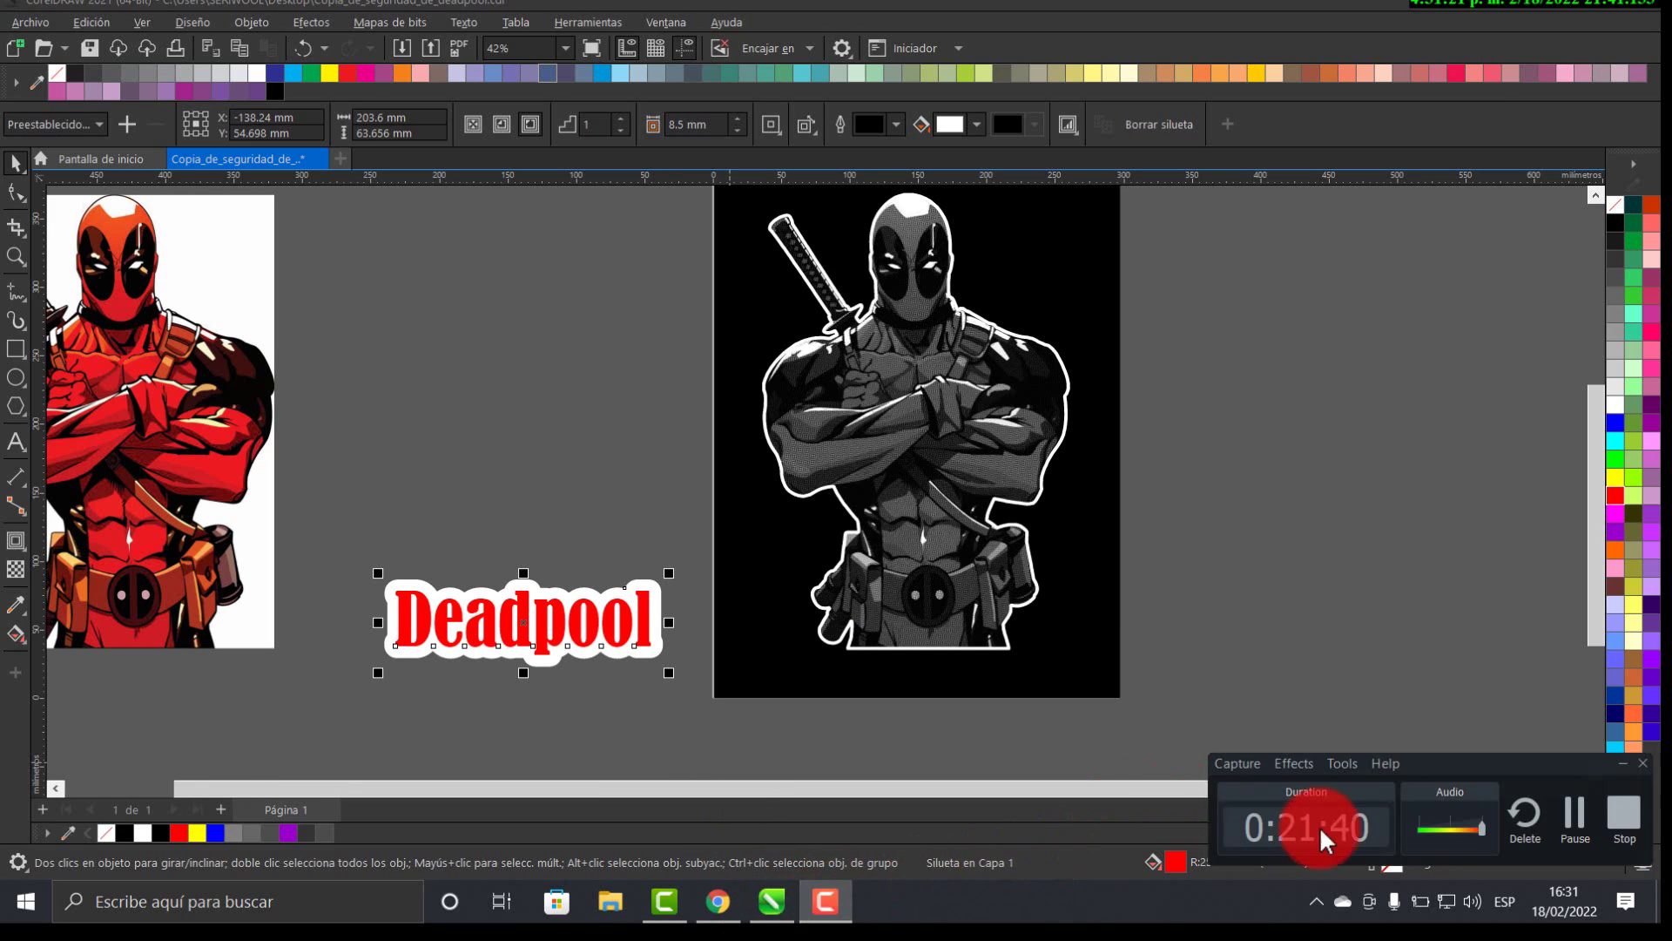
left_click(1575, 815)
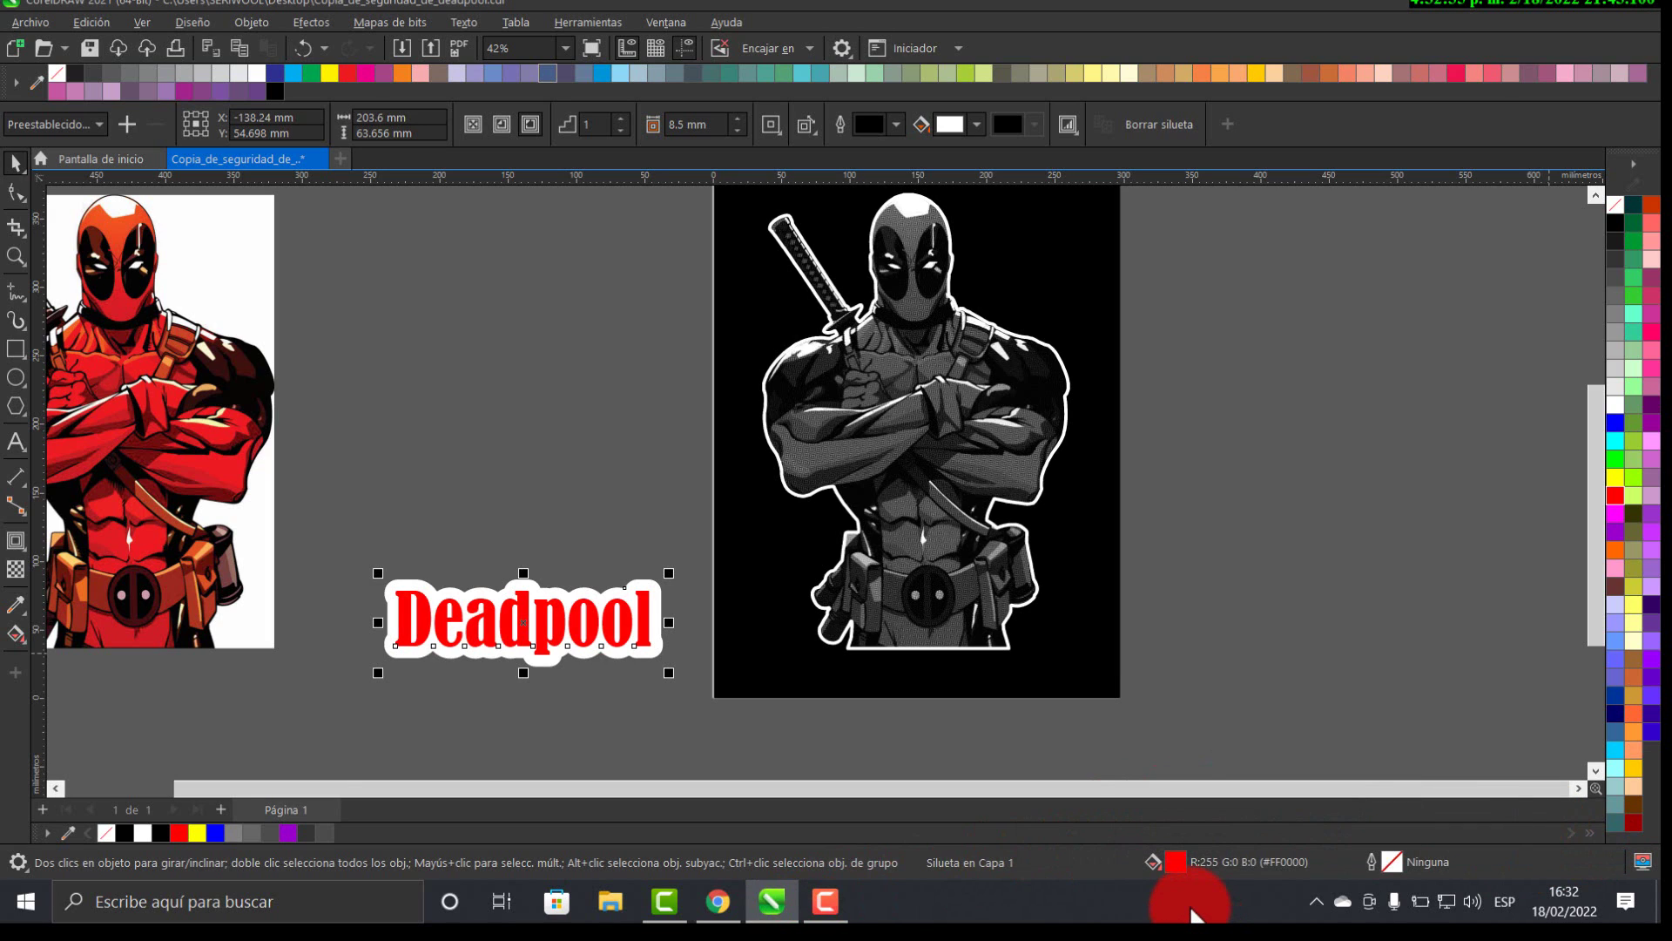
key("ctrl+z")
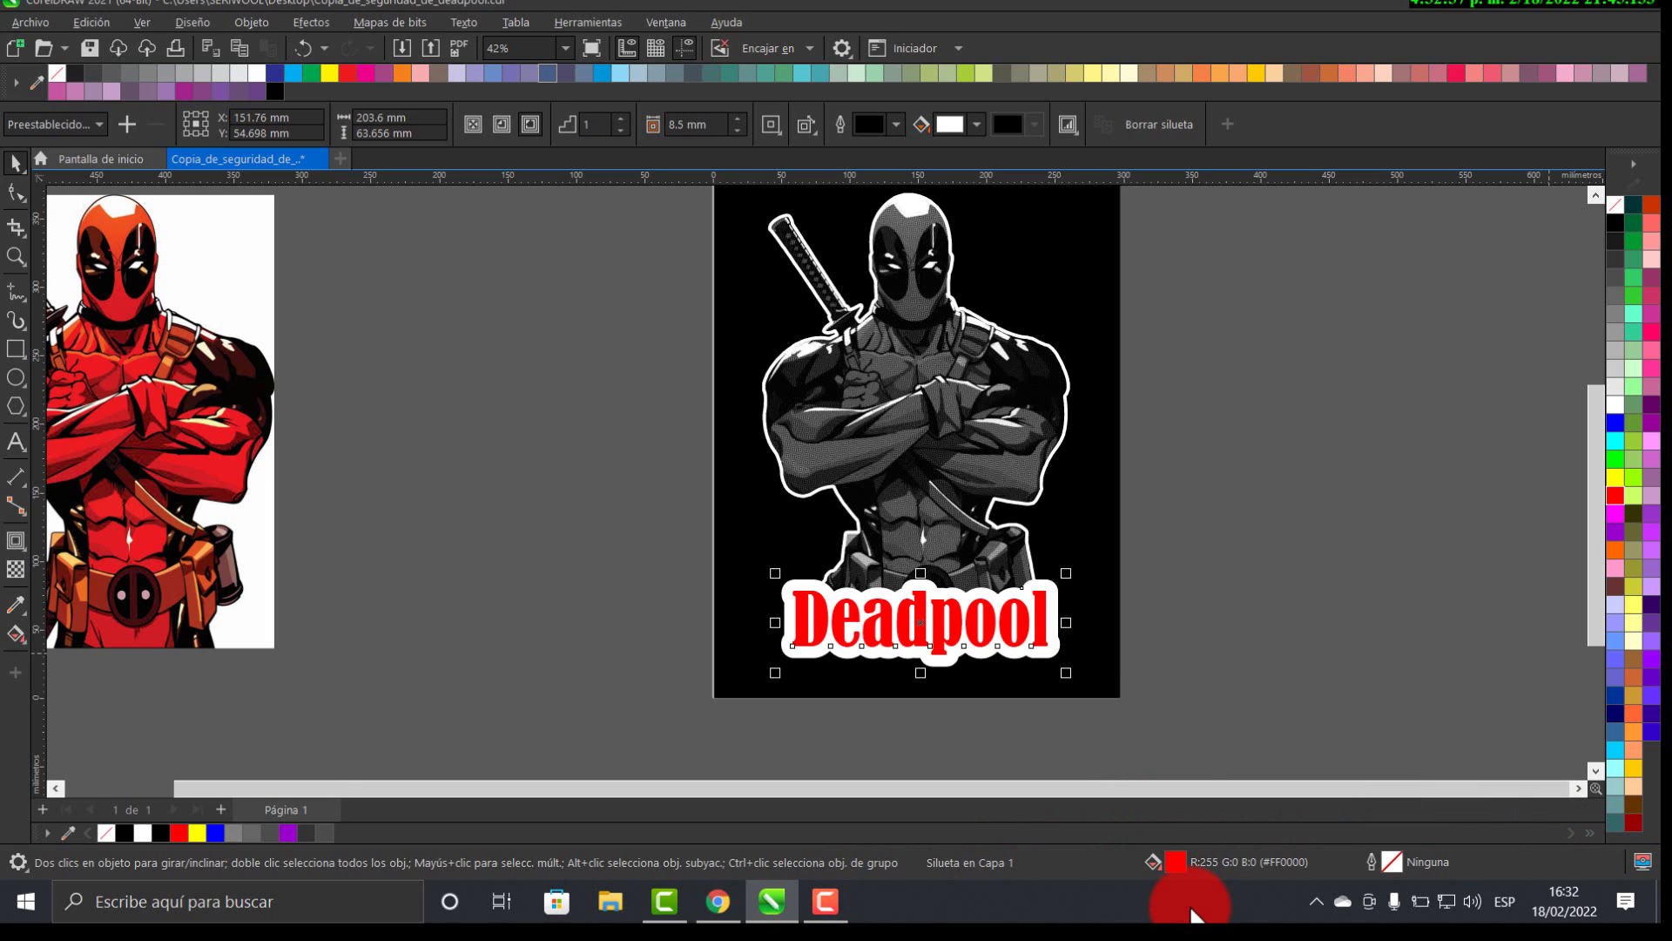
key("ctrl+shift+z")
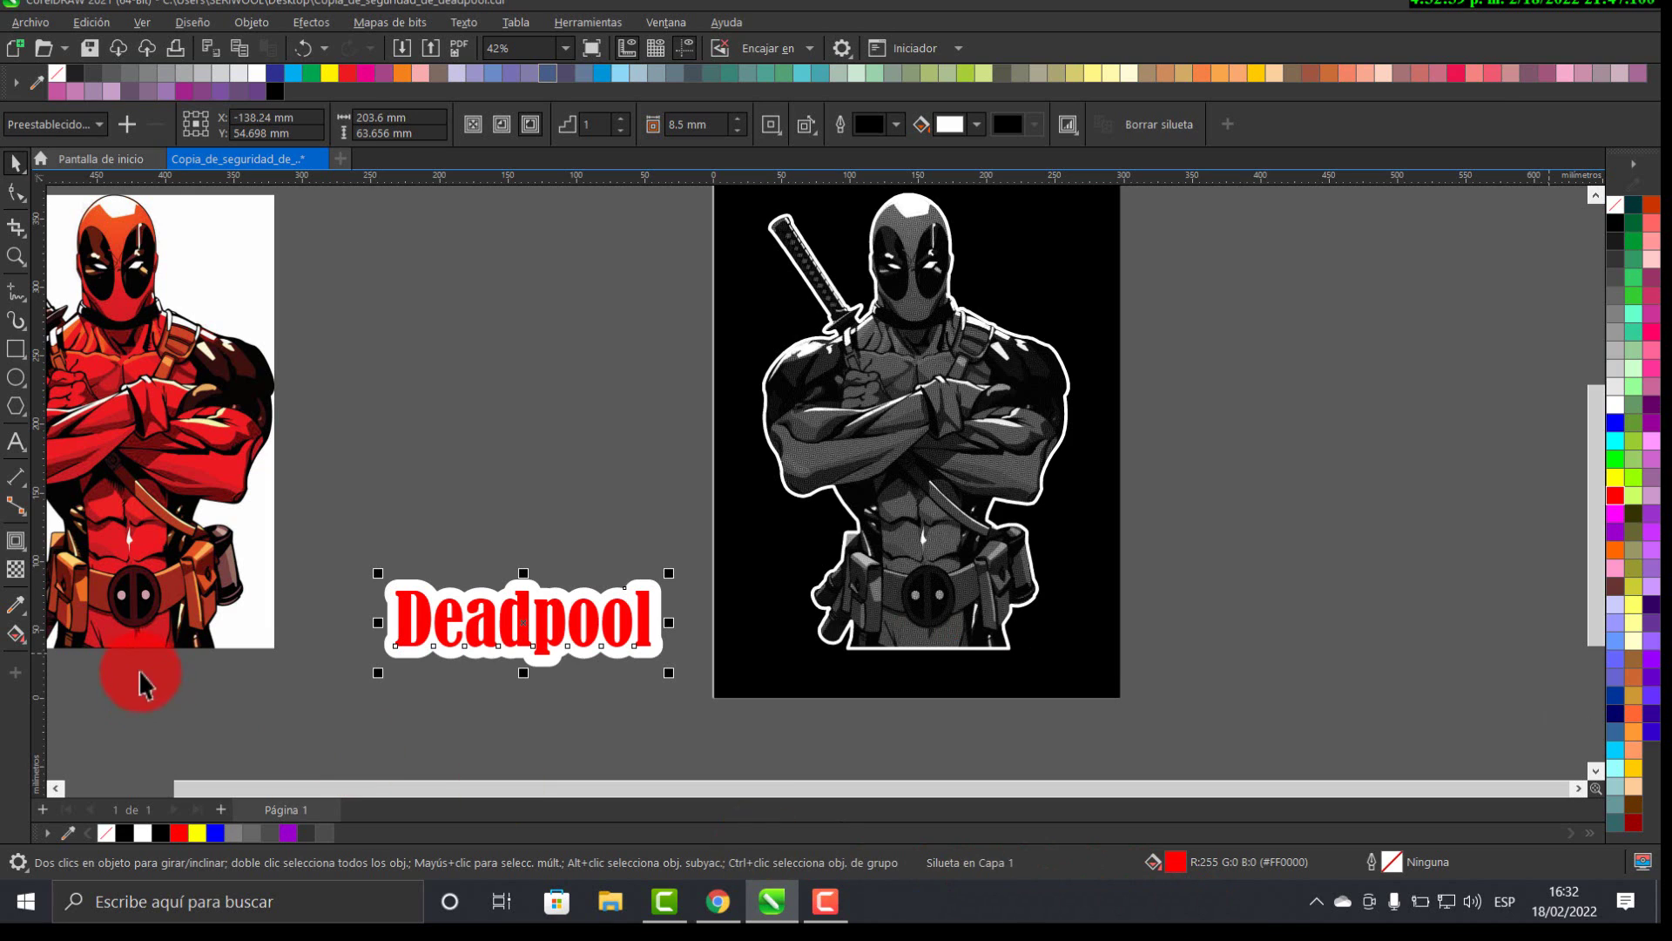
- Separate the title's contour from the text and select the white shape on its own
left_click(15, 540)
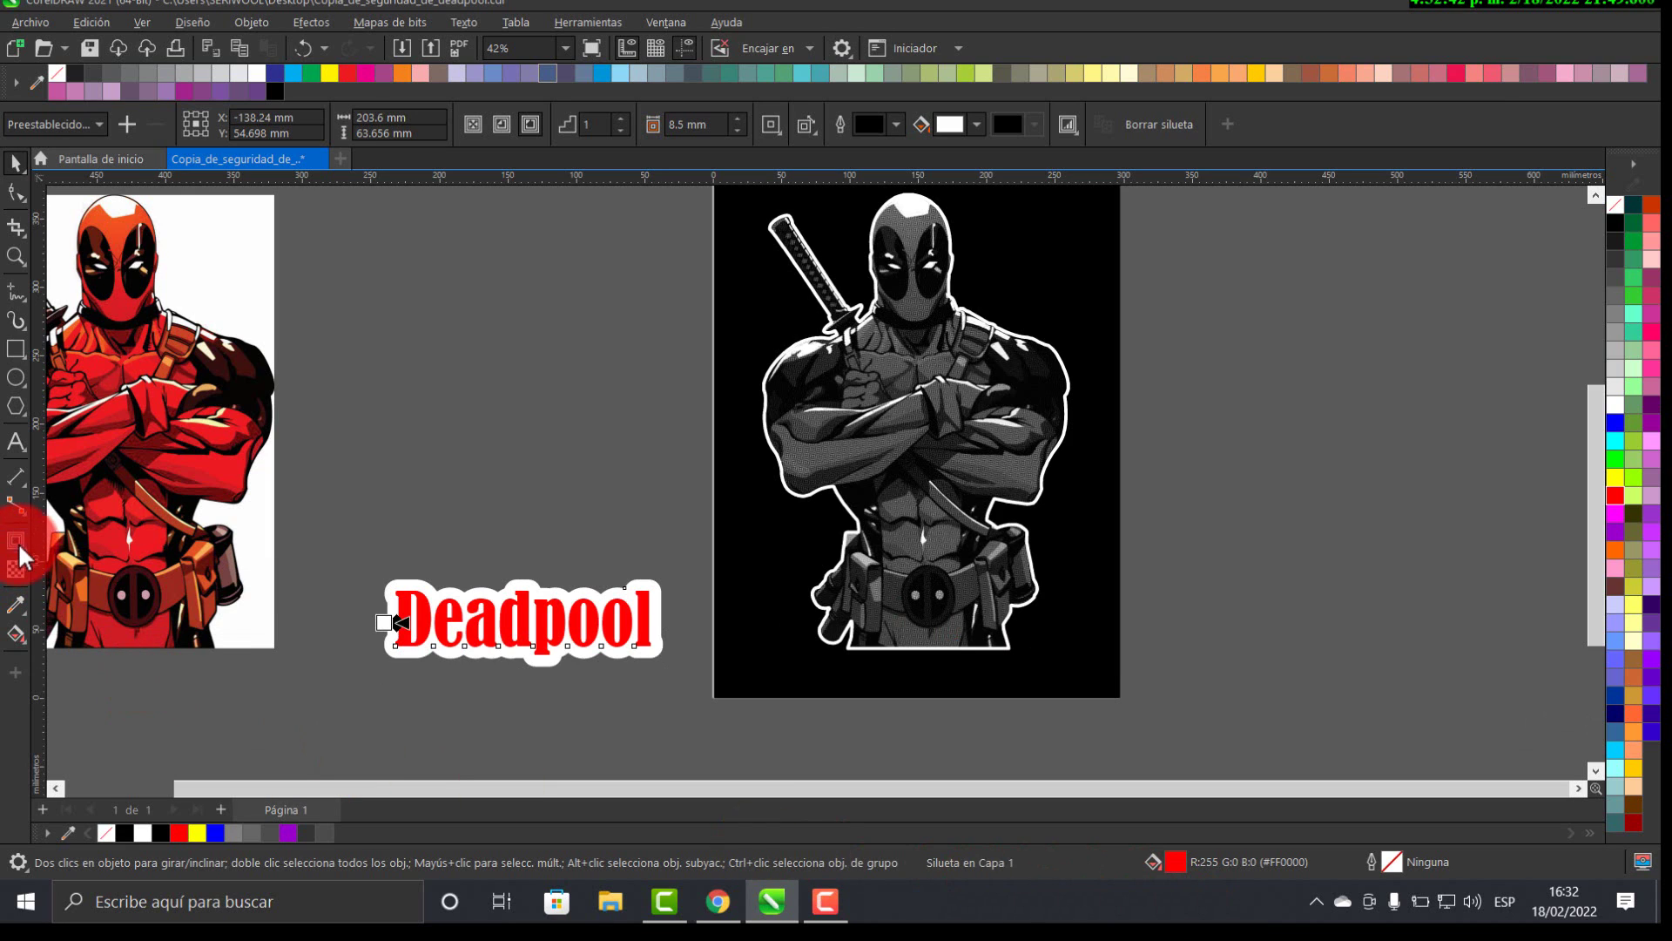
right_click(520, 599)
left_click(562, 601)
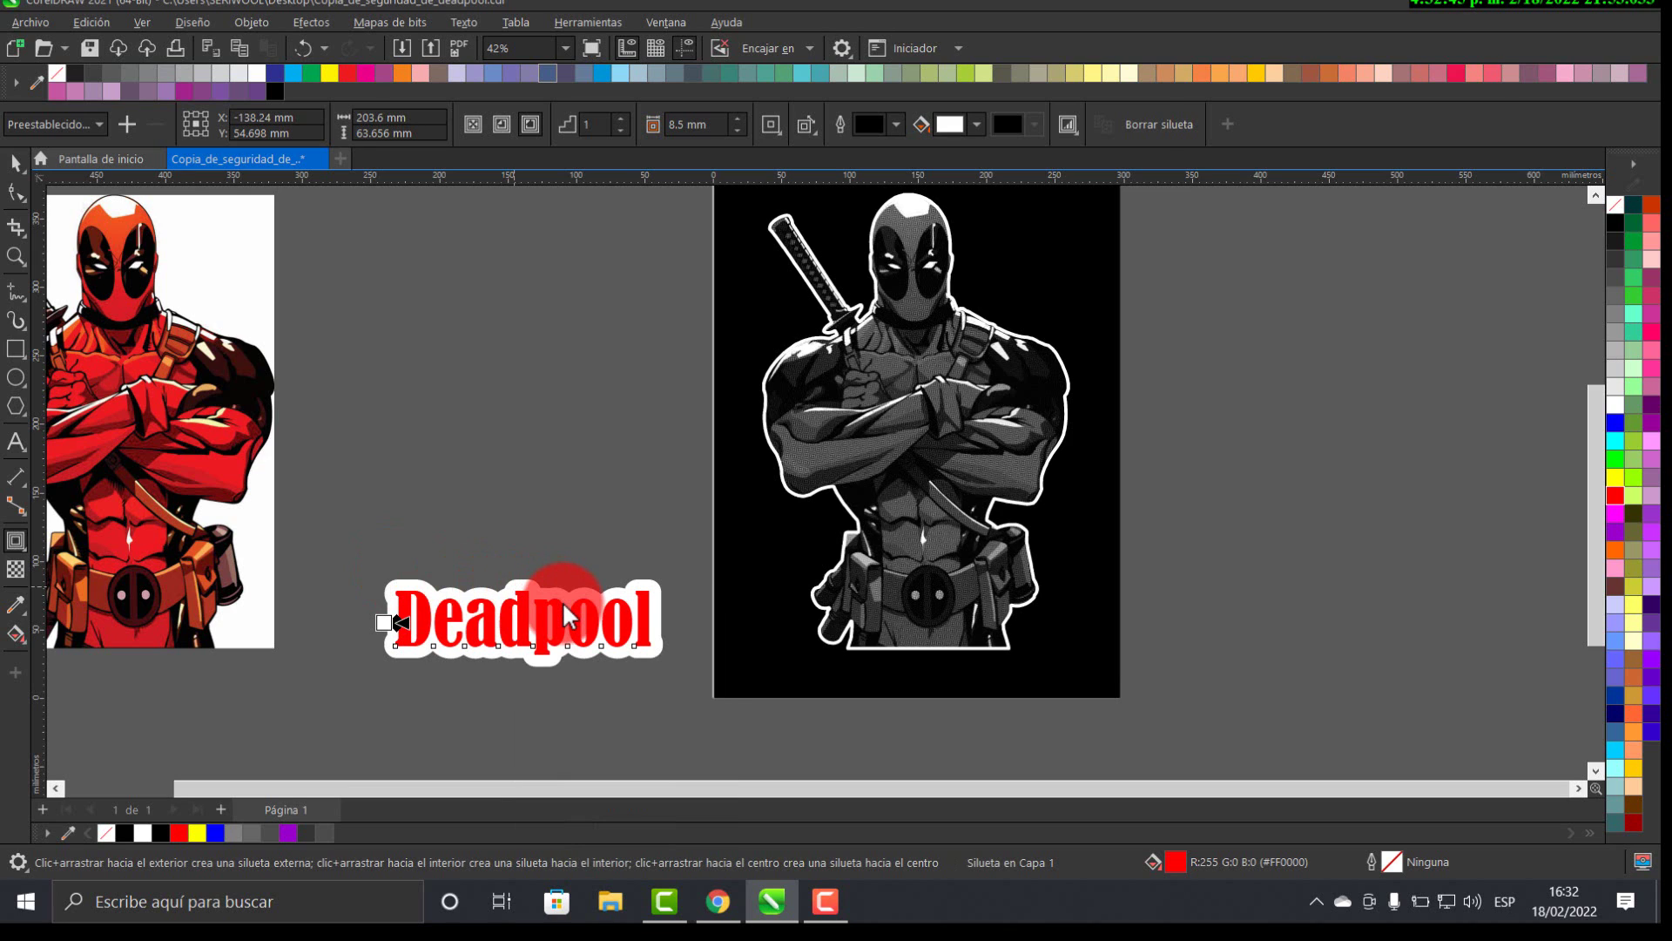
left_click(16, 164)
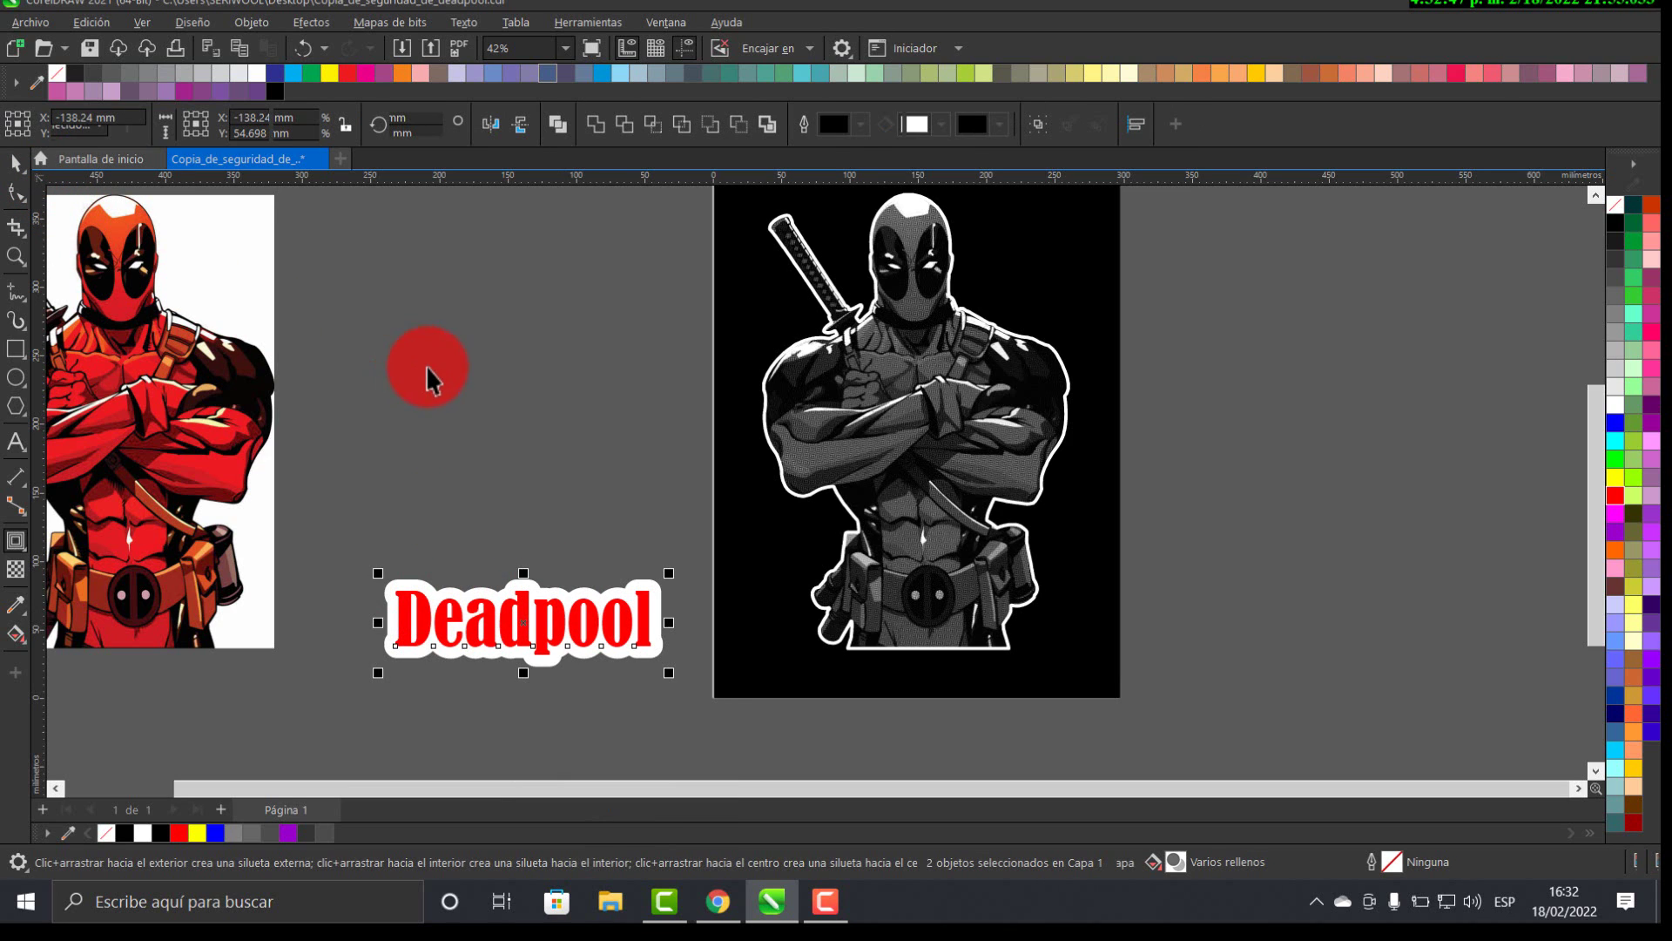
left_click(592, 564)
left_click(647, 582)
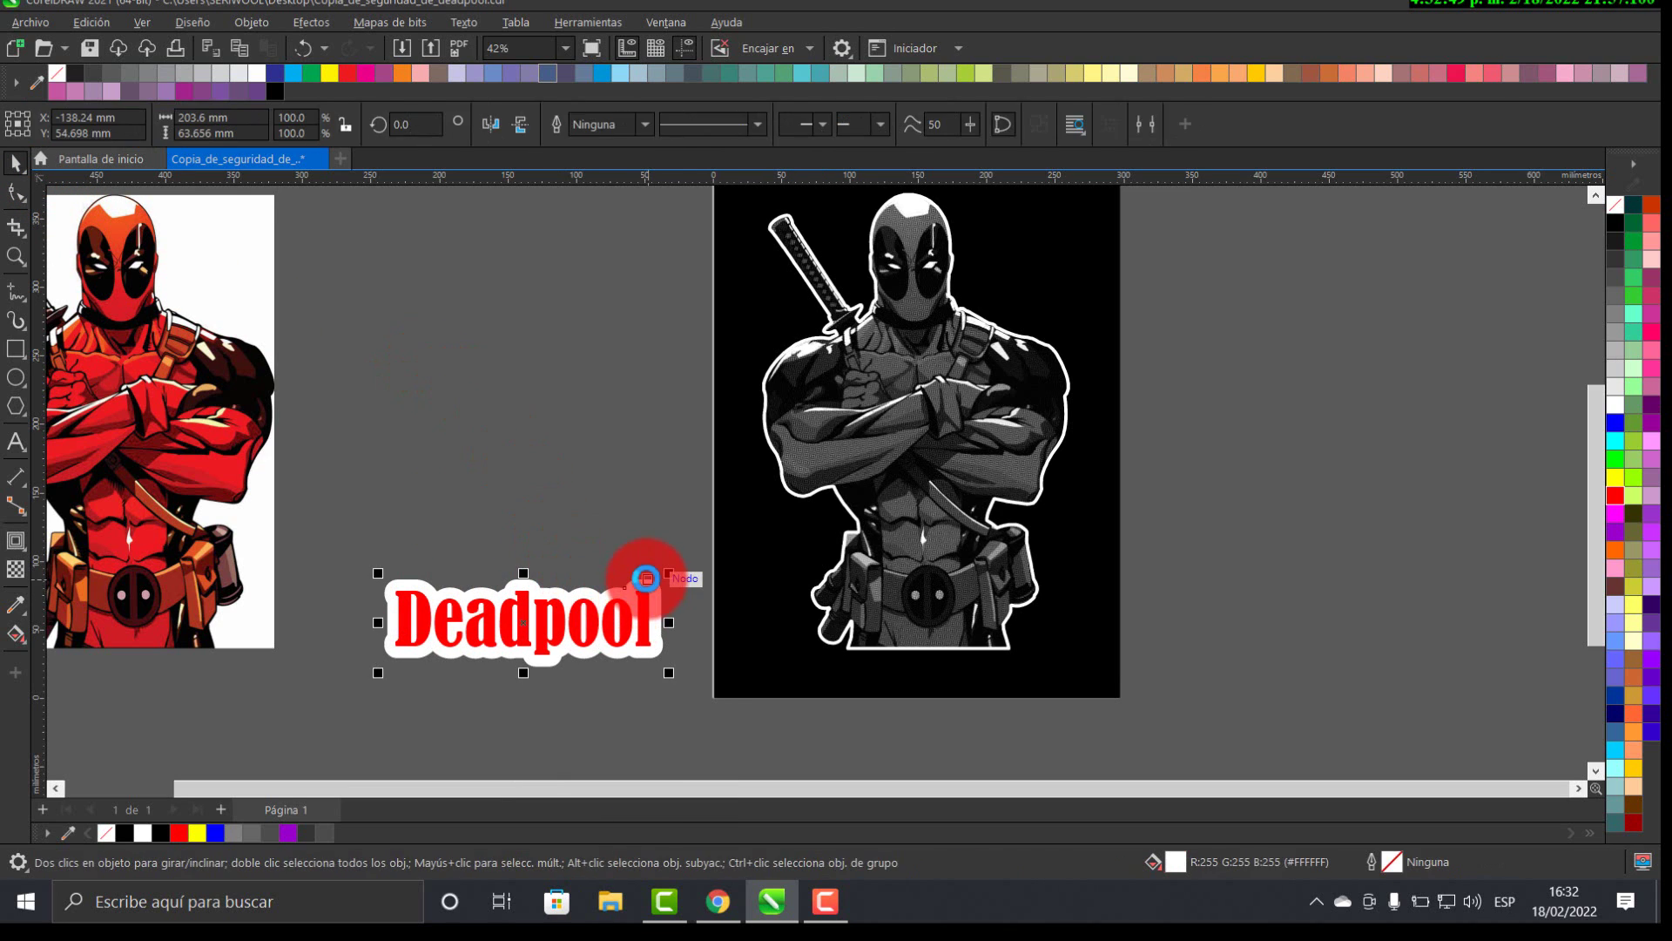
- Move the white shape back over the figure's belt and place the red "Deadpool" text on top of it
key("c")
key("ctrl+z")
key("c")
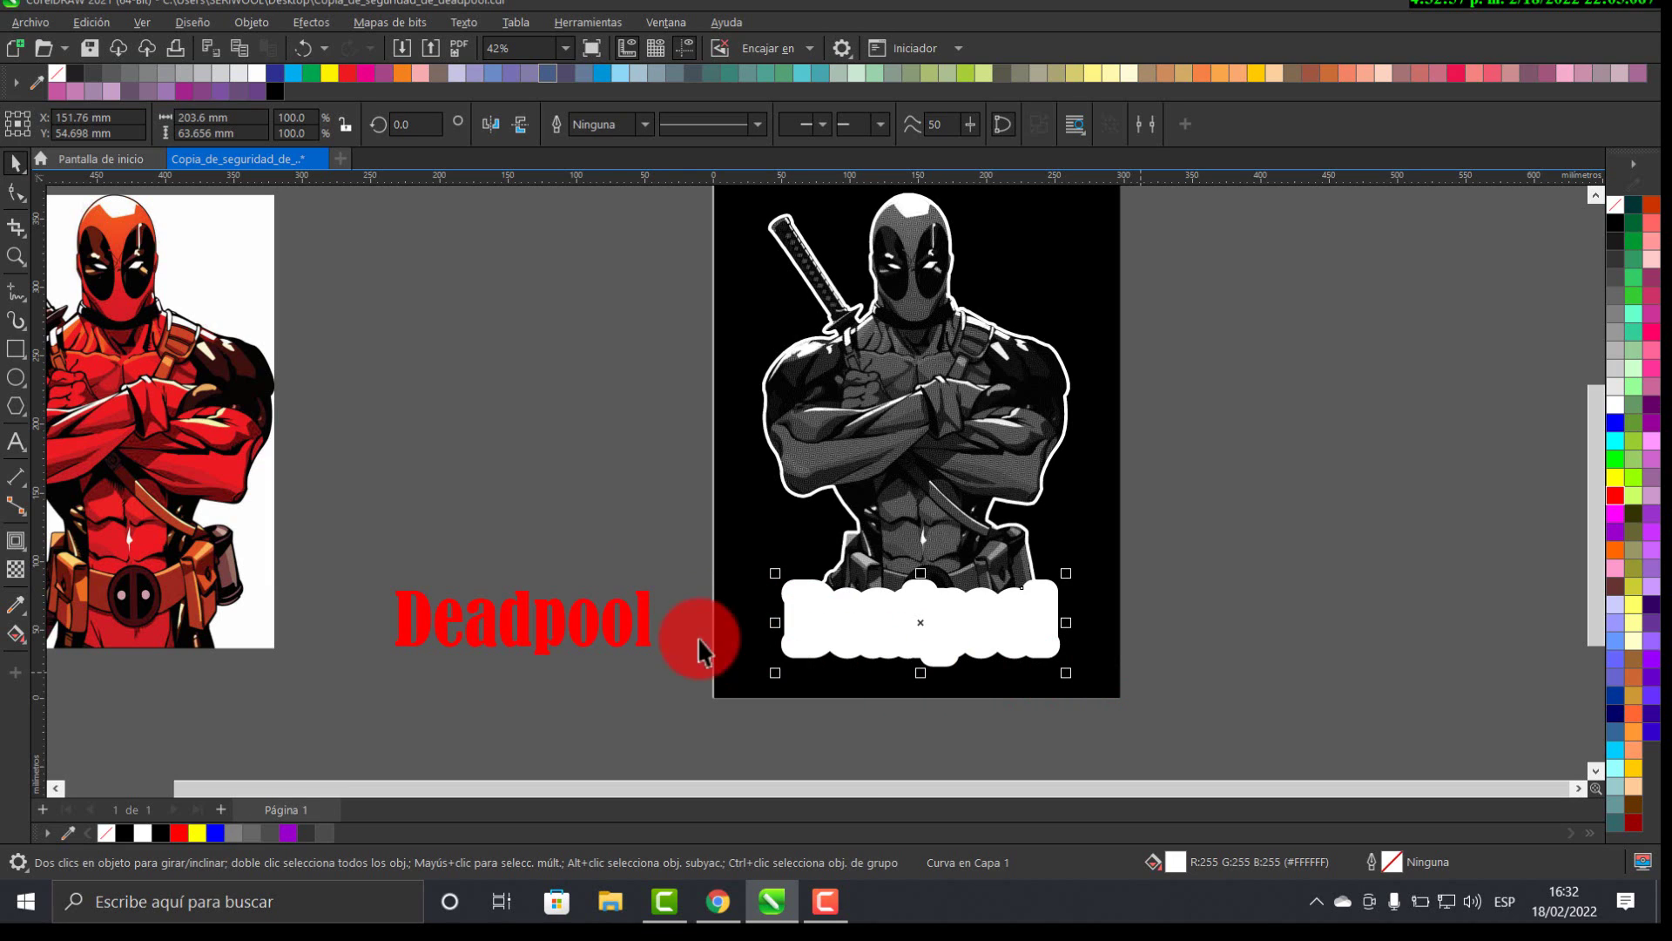
left_click(629, 625)
key("ctrl+r")
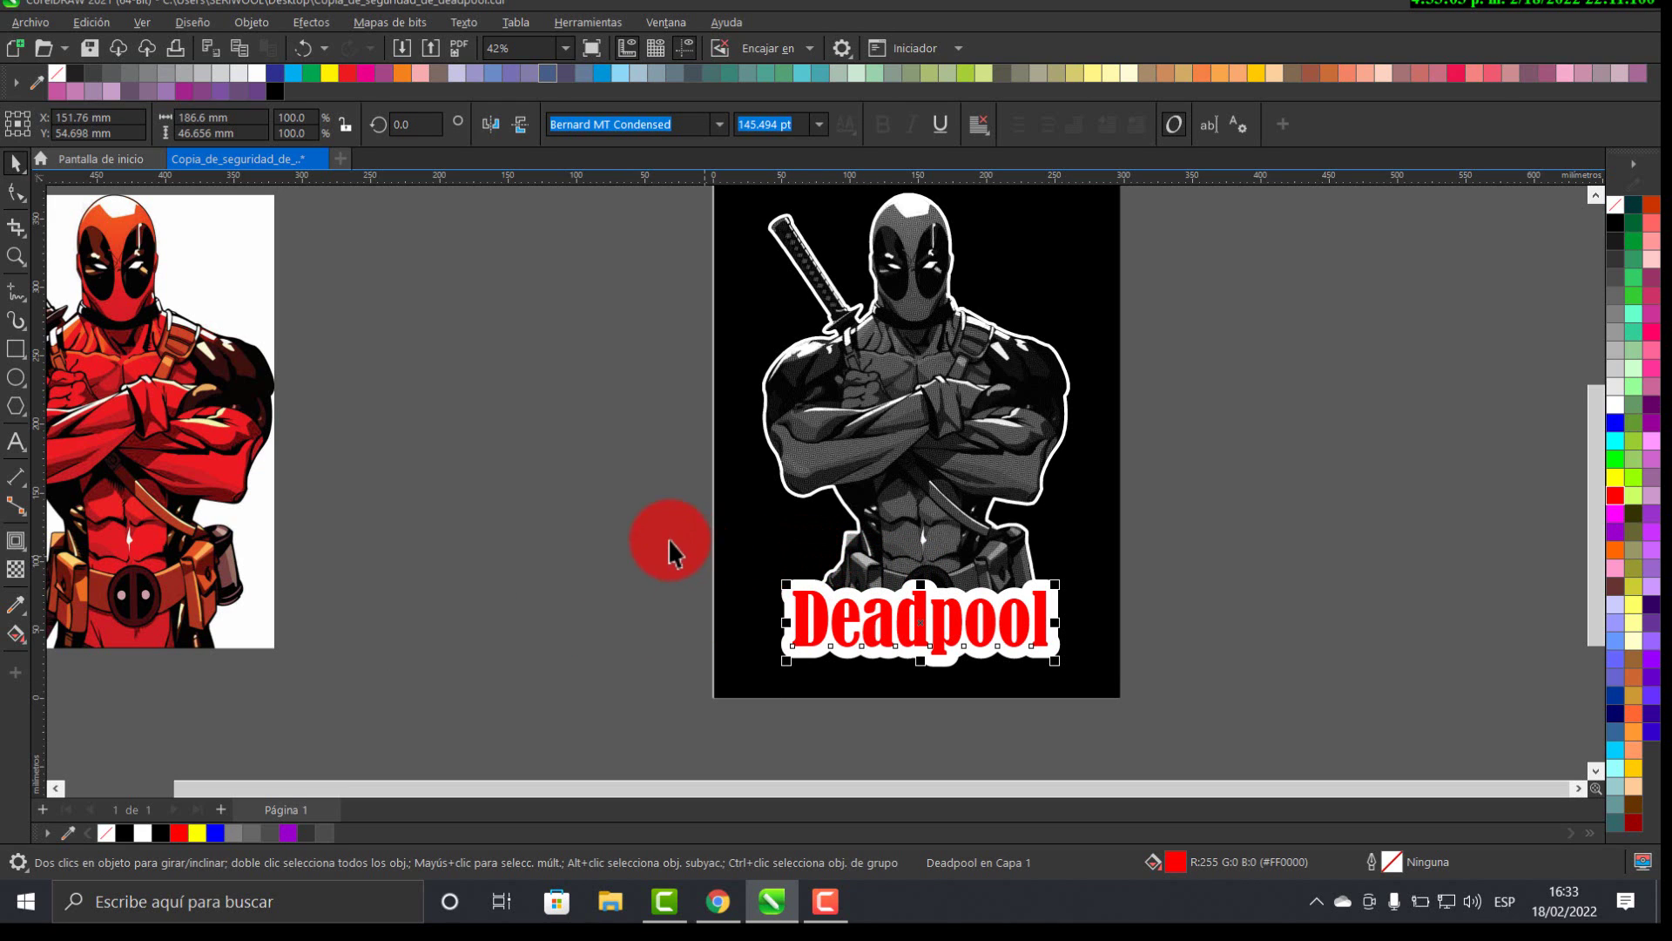
- Draw a tall, narrow rectangle about 26 × 298 mm between the colour image and the black page, filled red
left_click_drag(660, 523, 695, 572)
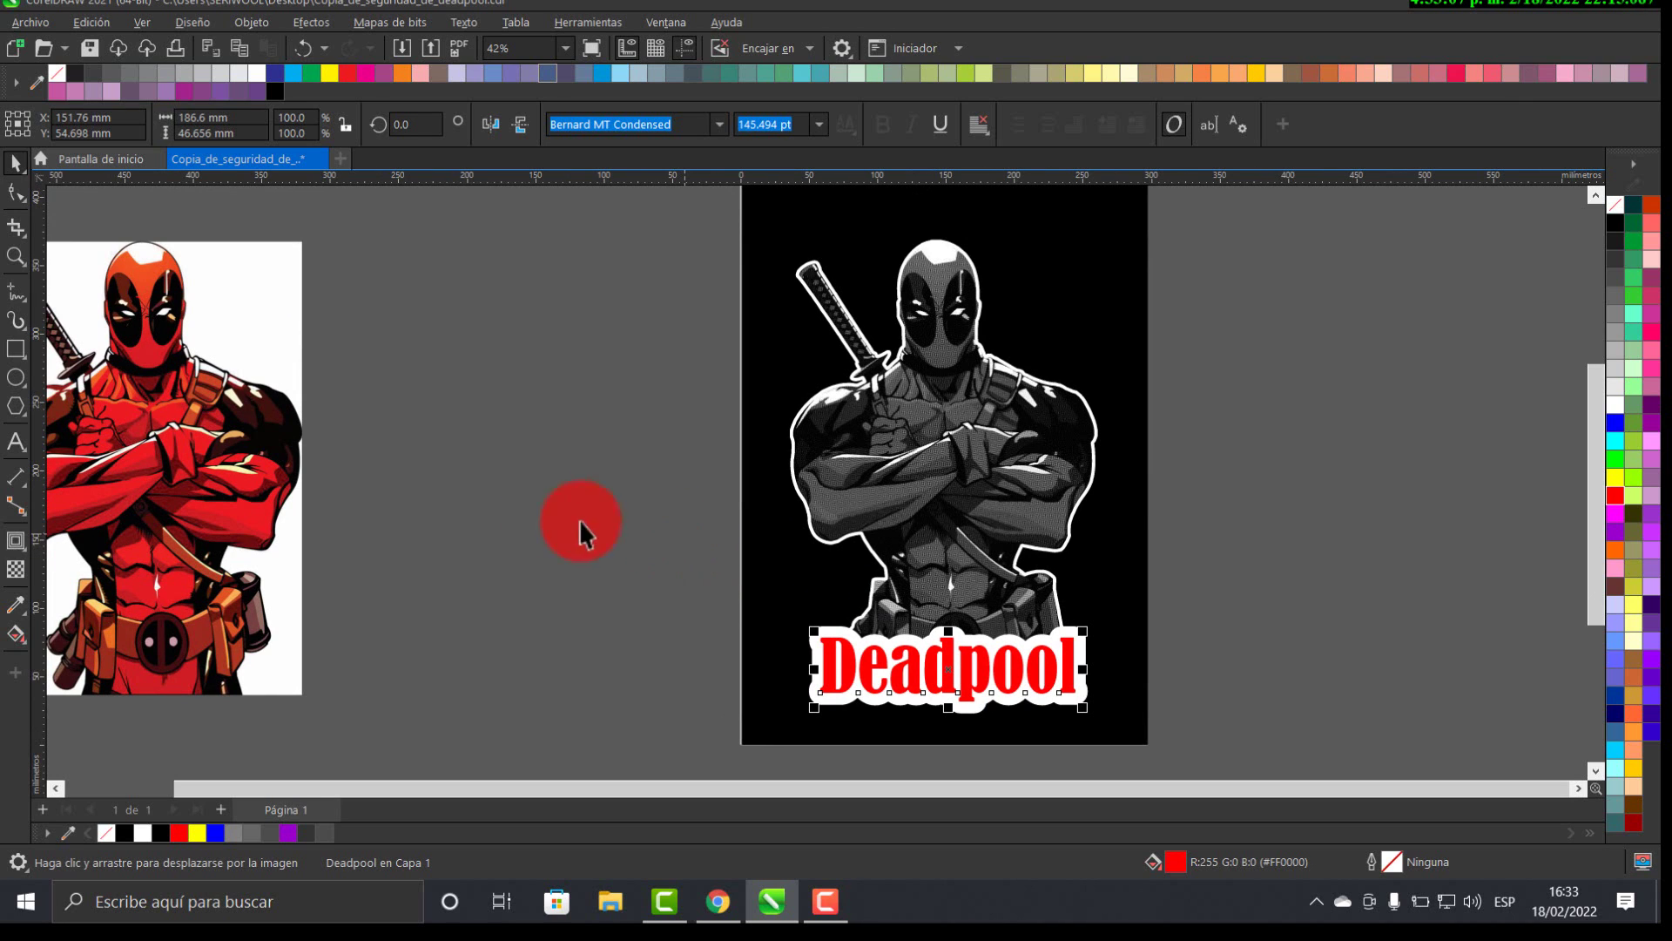
left_click(15, 350)
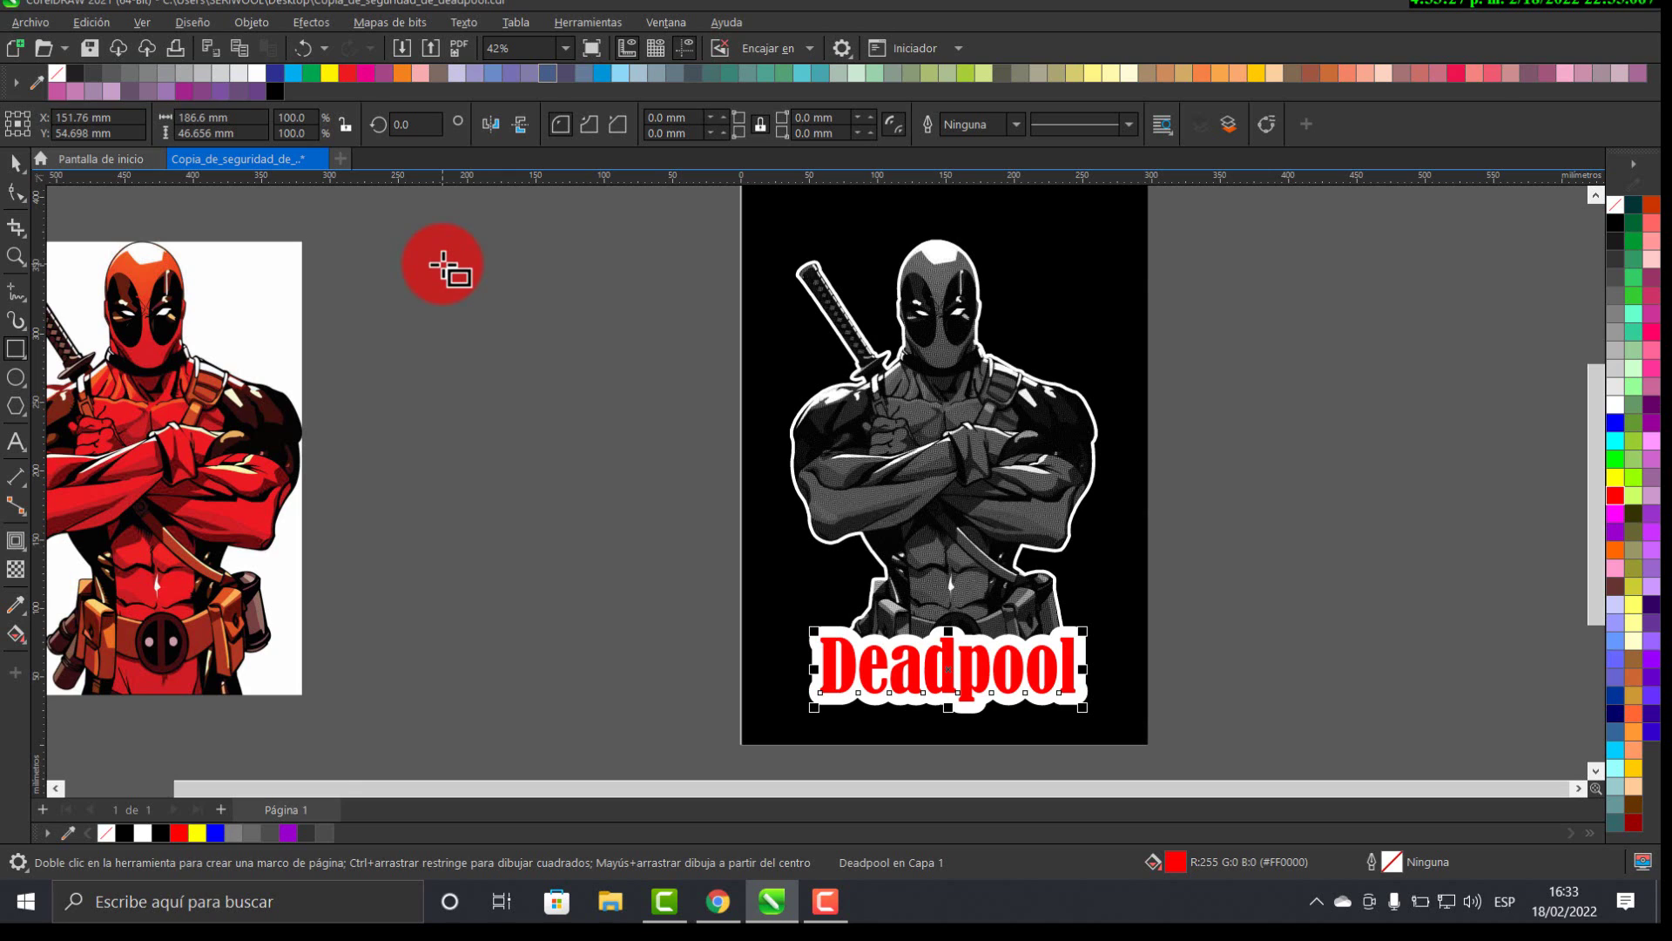
left_click_drag(464, 255, 497, 665)
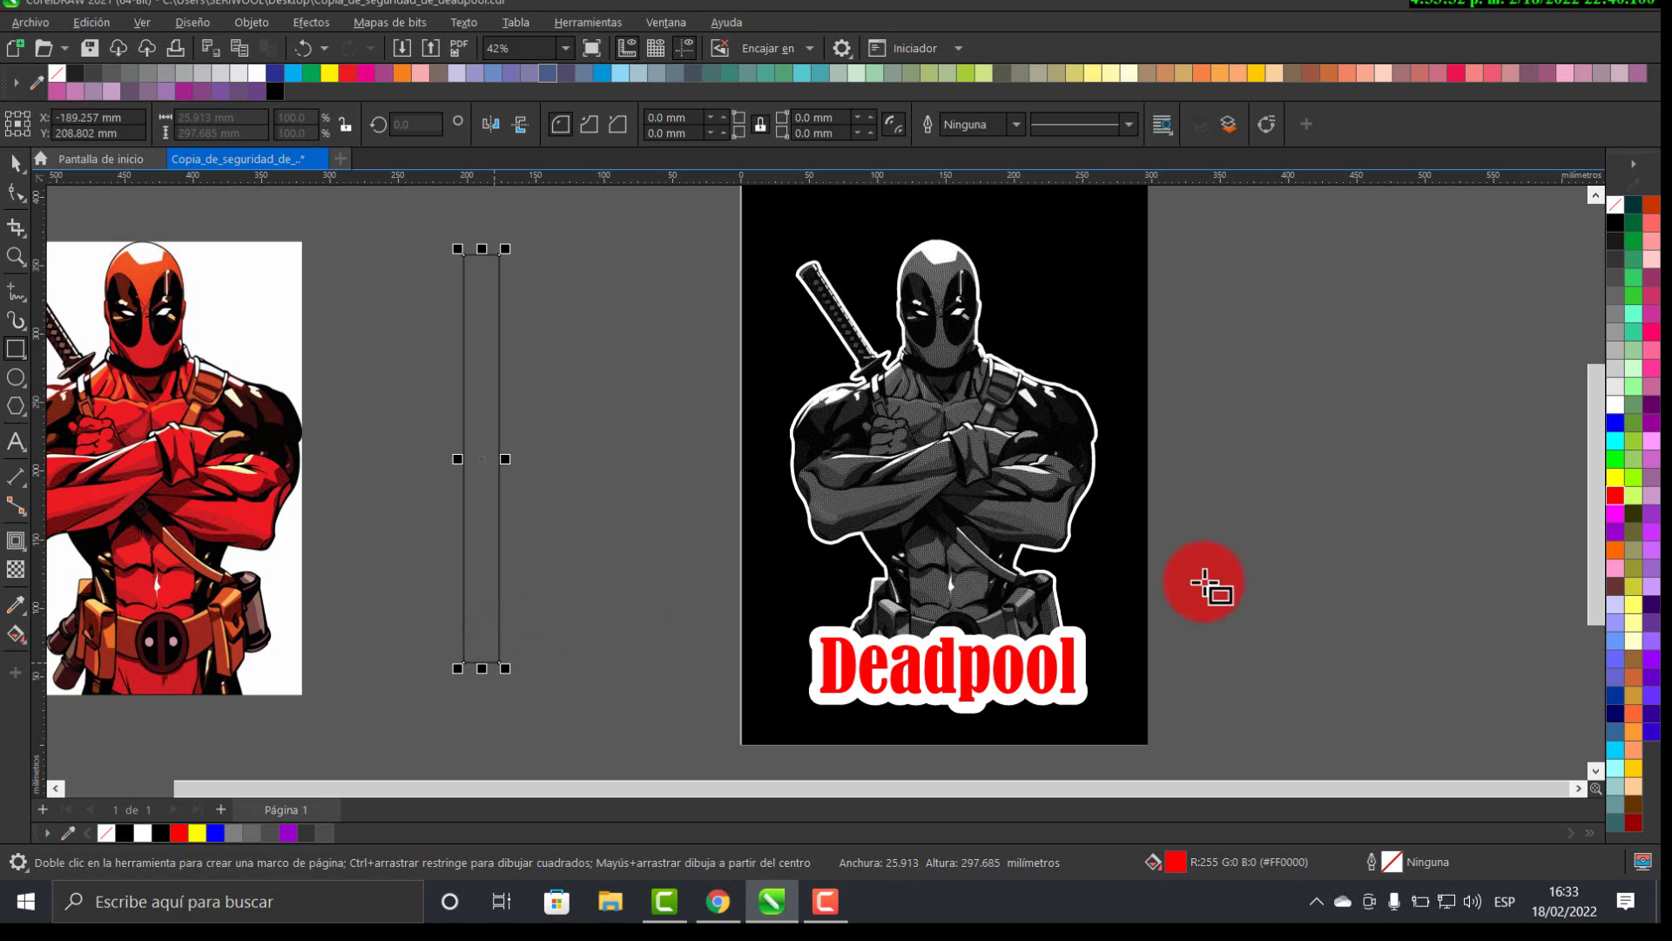
left_click(1618, 507)
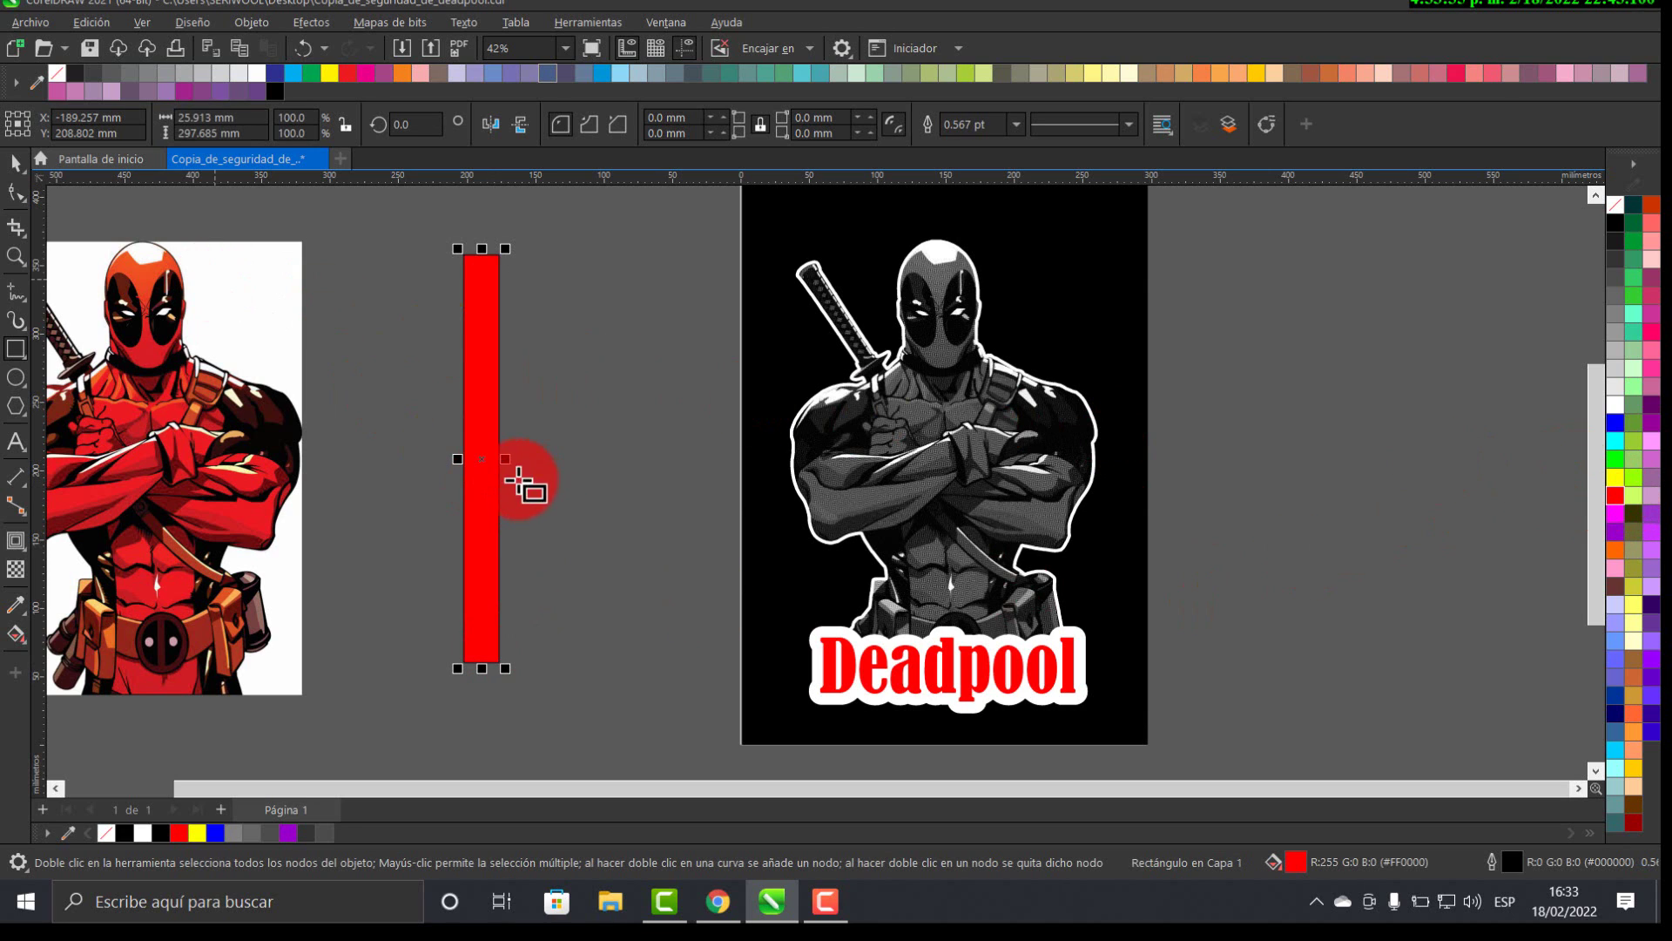
- Convert the red bar to curves and raise its upper-left corner into a slanted tip, about 338 mm high overall
left_click(18, 192)
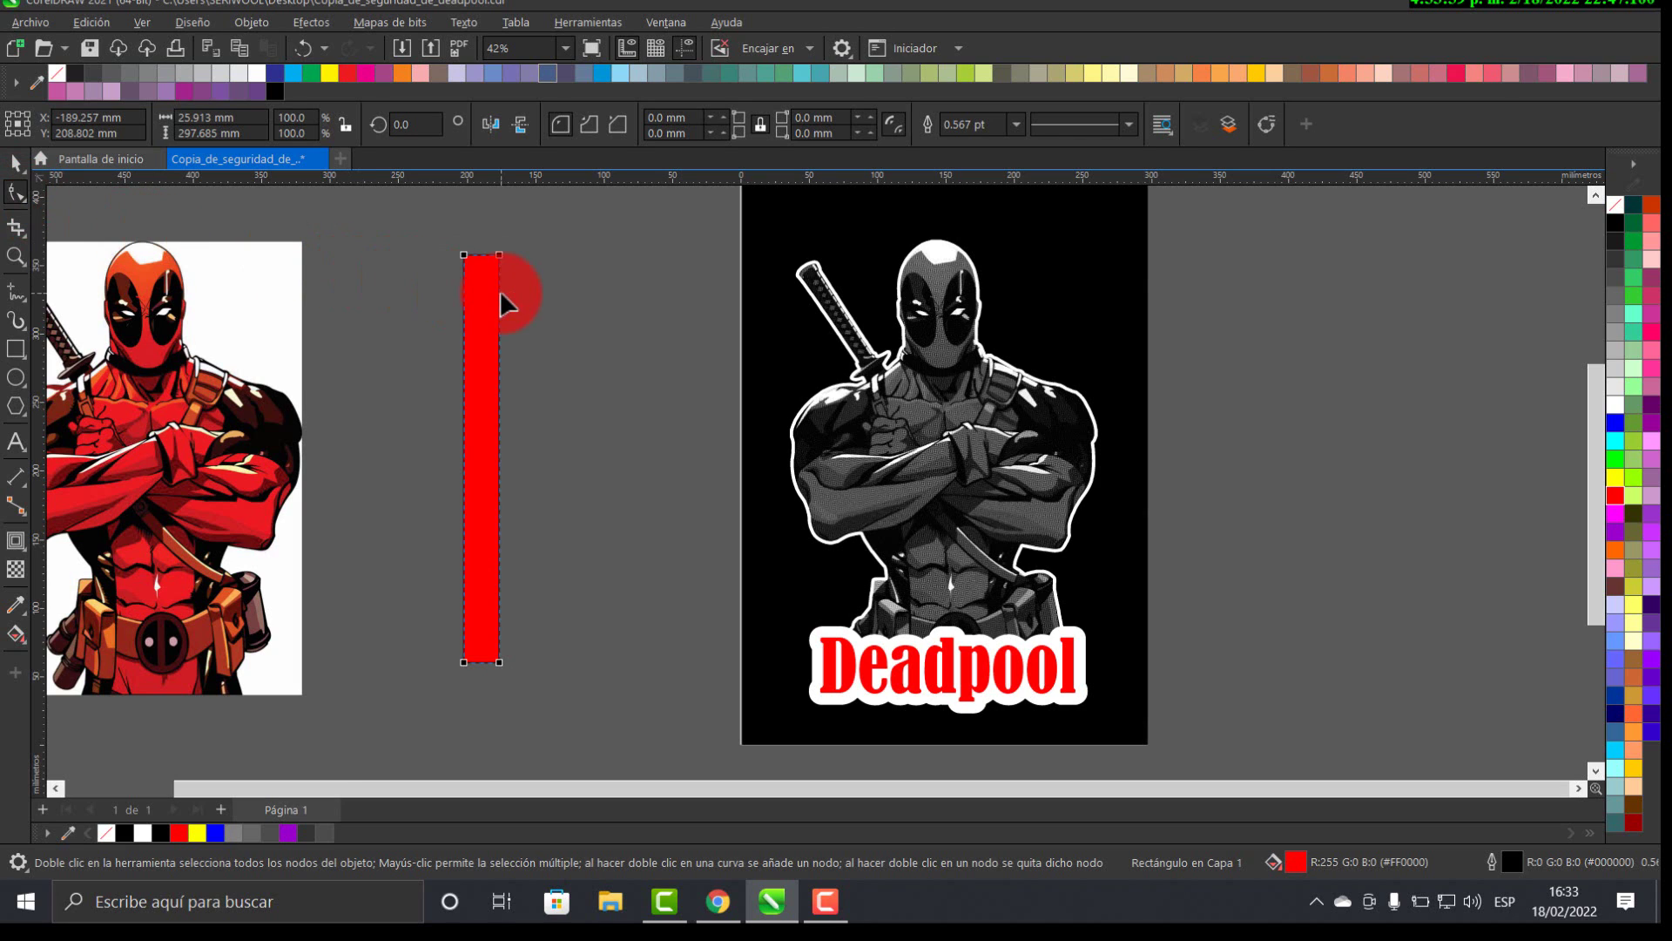
left_click(1267, 122)
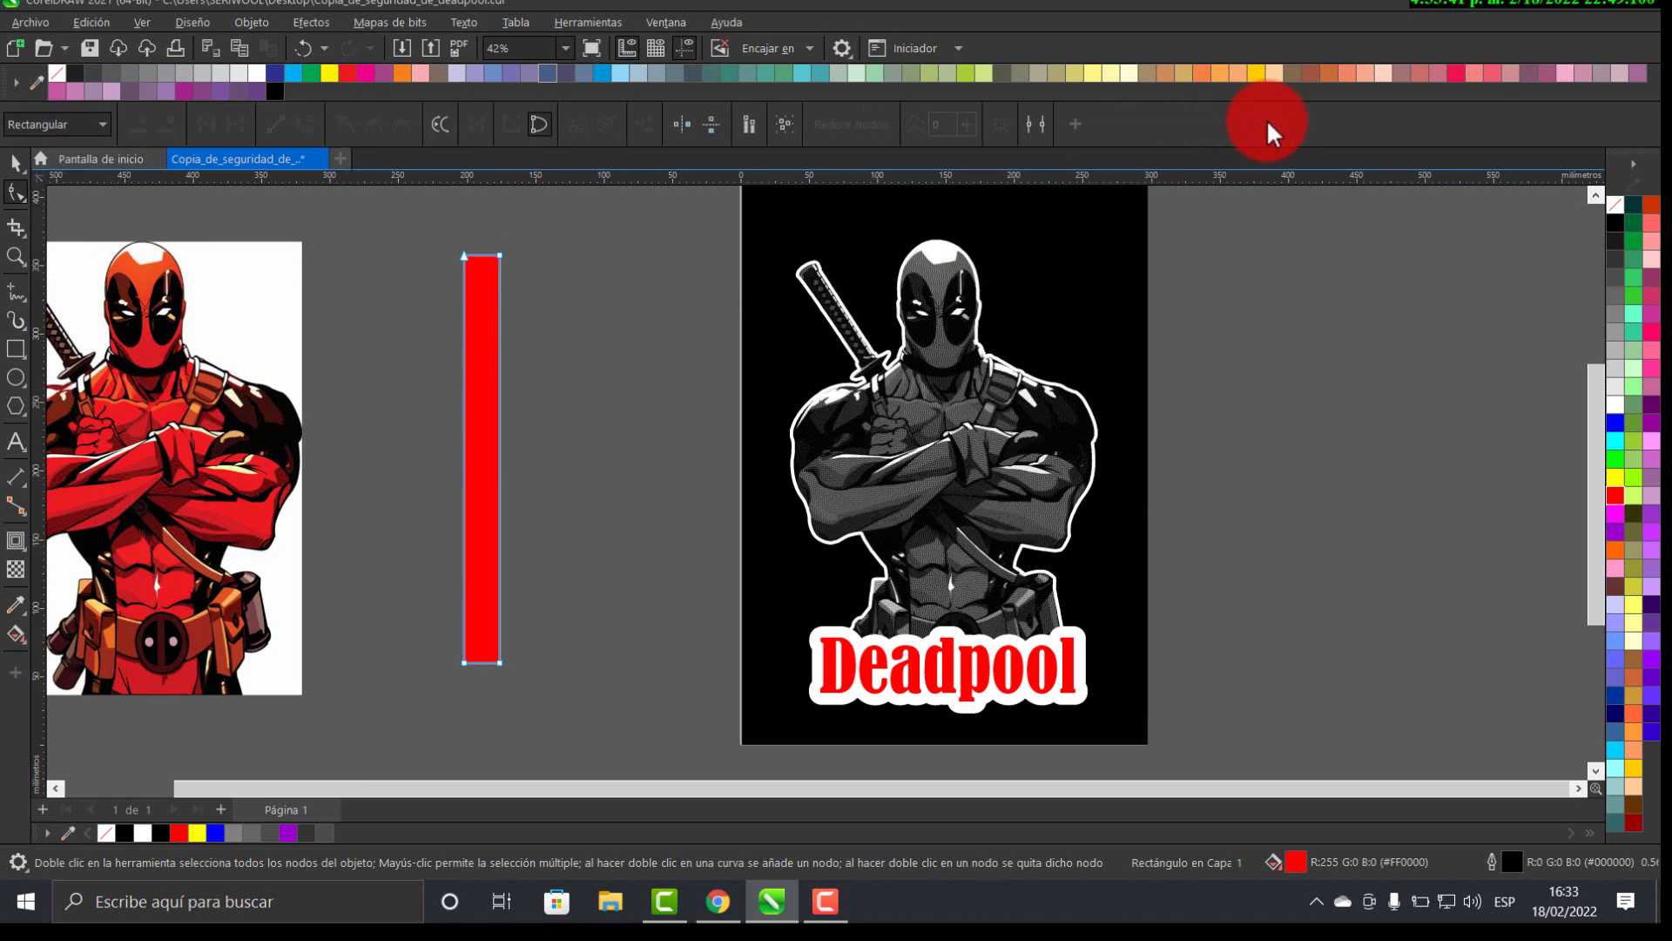
left_click_drag(462, 246, 459, 199)
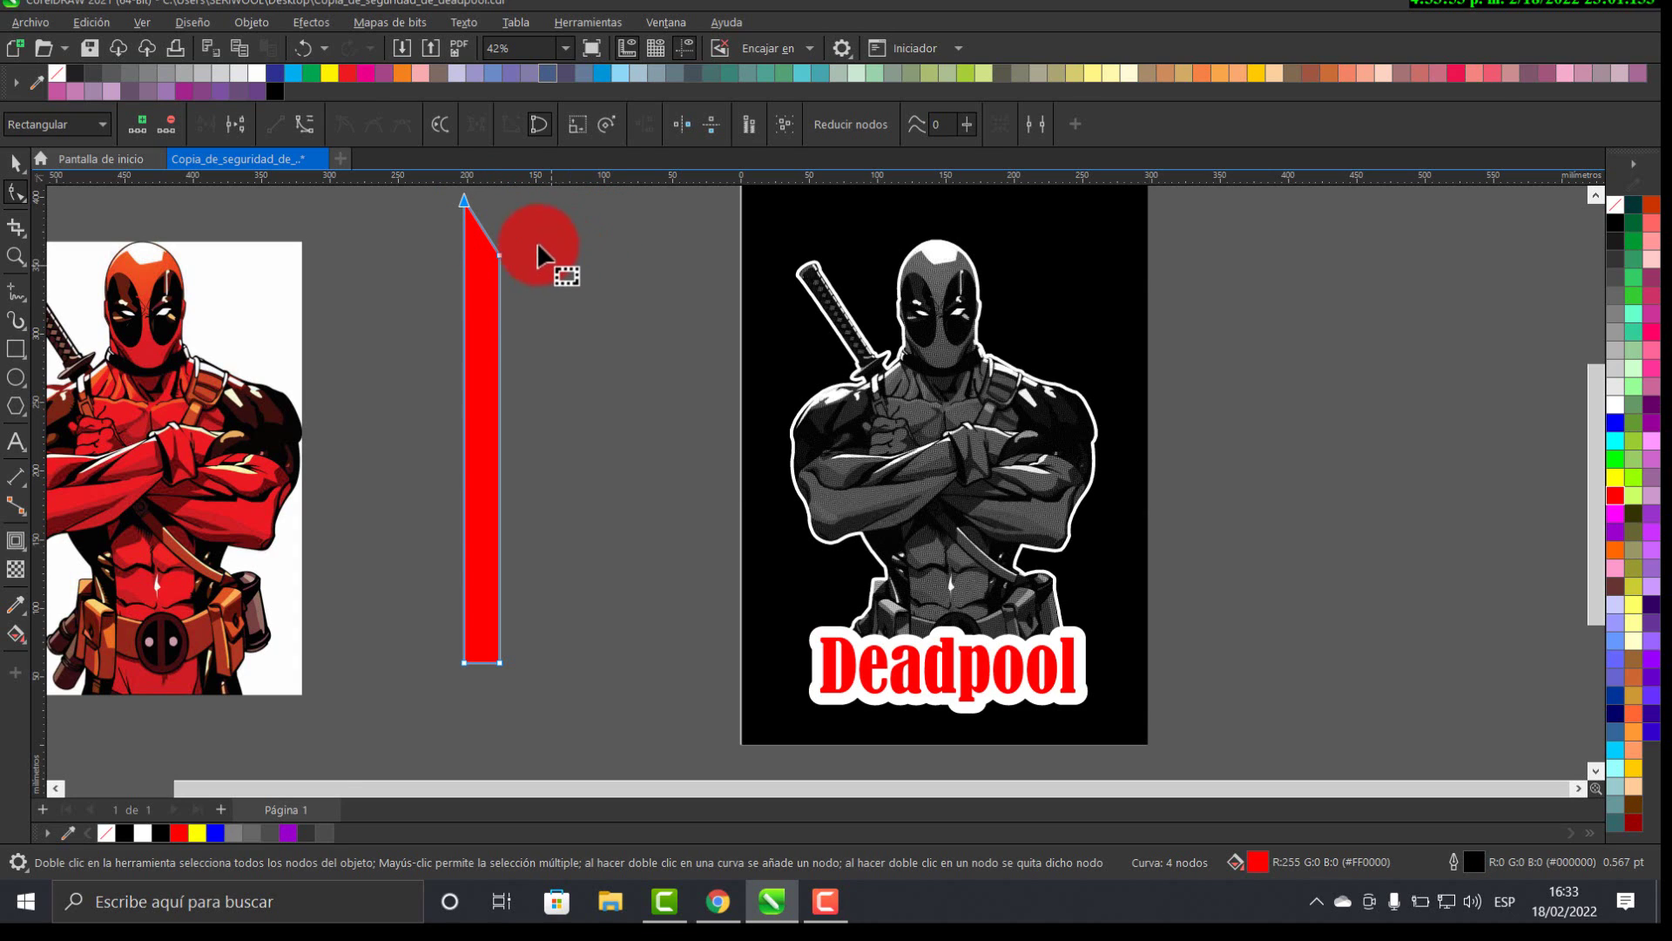
- Remove the outline from the red slanted bar
left_click(15, 167)
key("space")
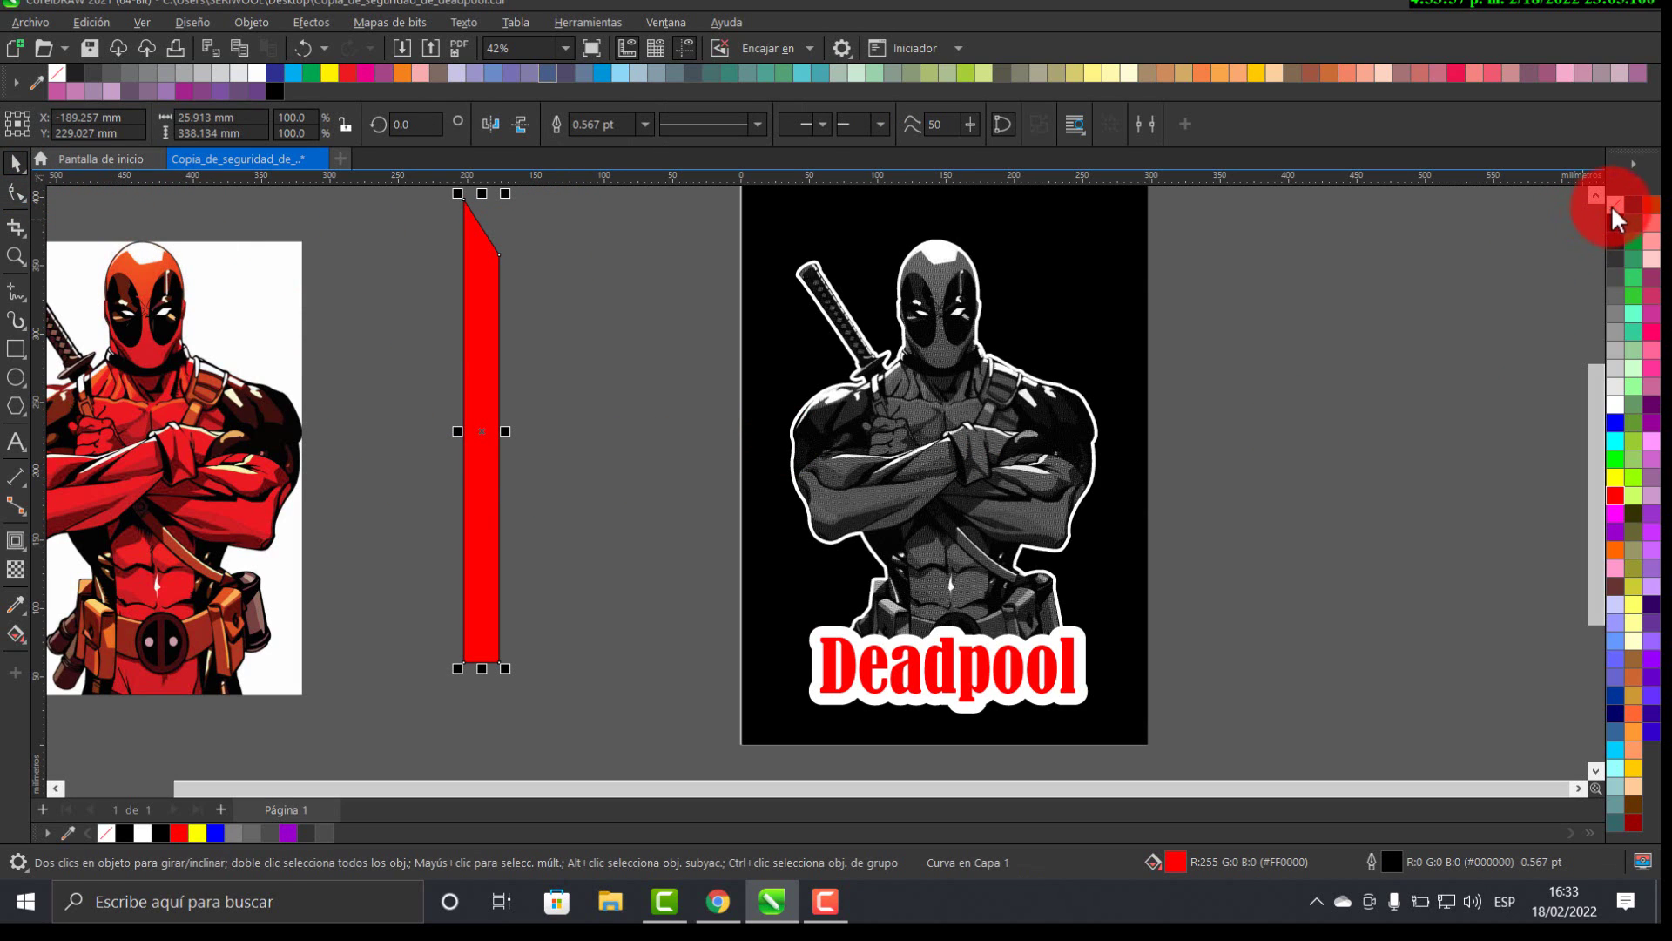
right_click(1615, 204)
left_click(1523, 222)
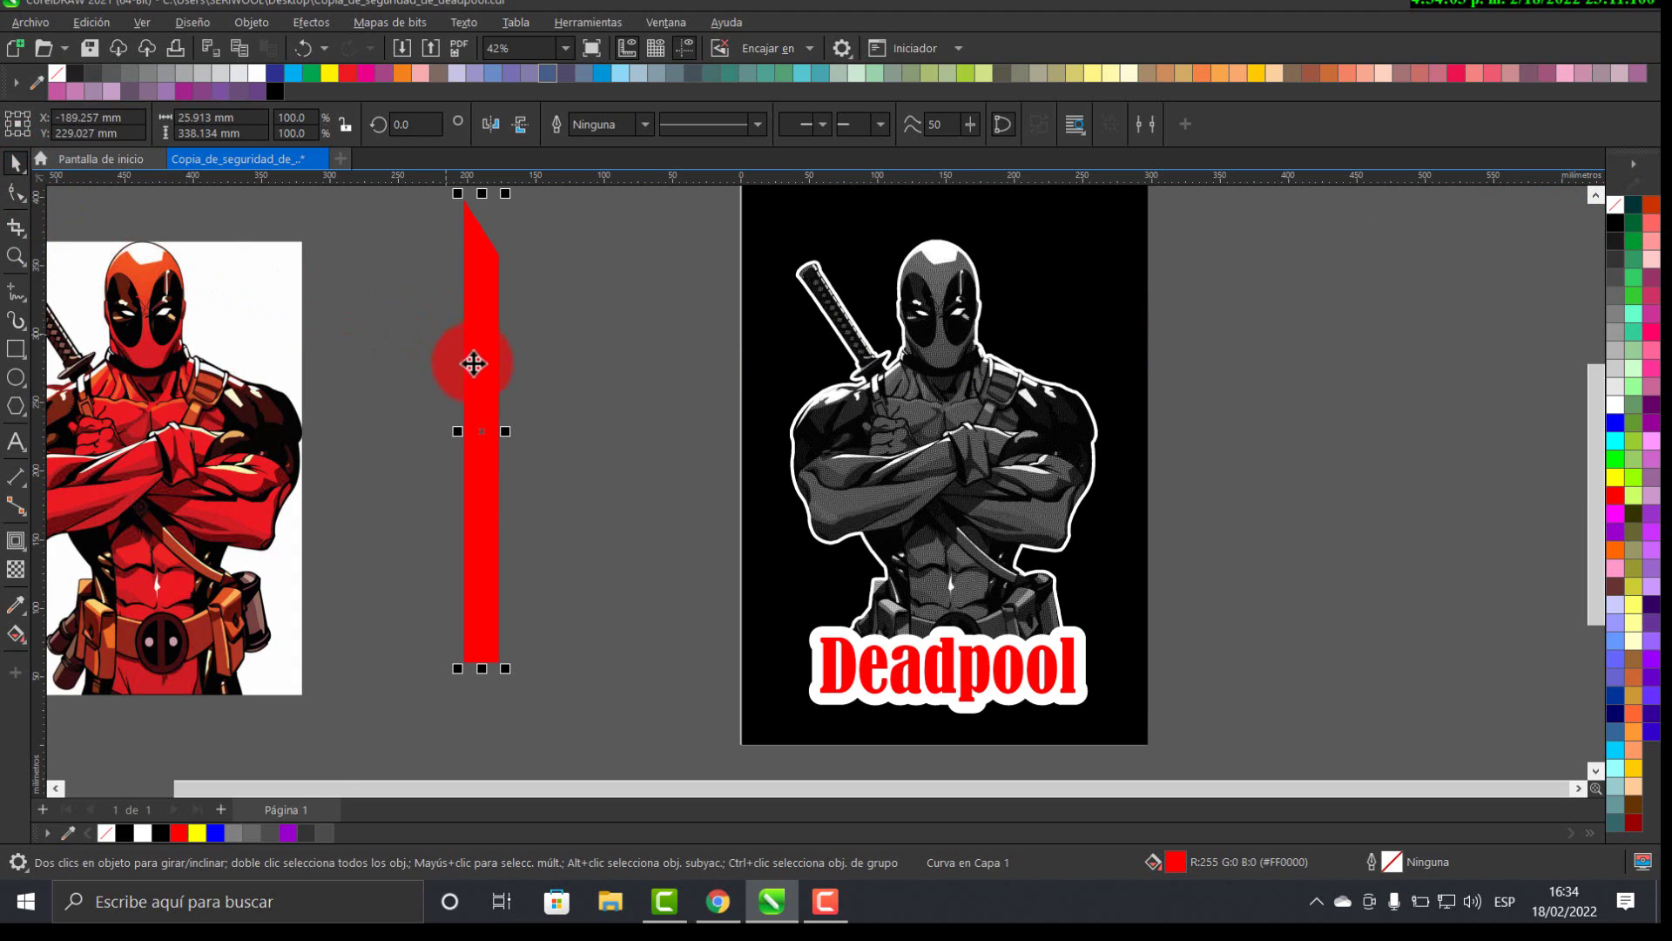
- Position the red bar vertically over the centre of the figure on the black page
left_click_drag(473, 366, 947, 384)
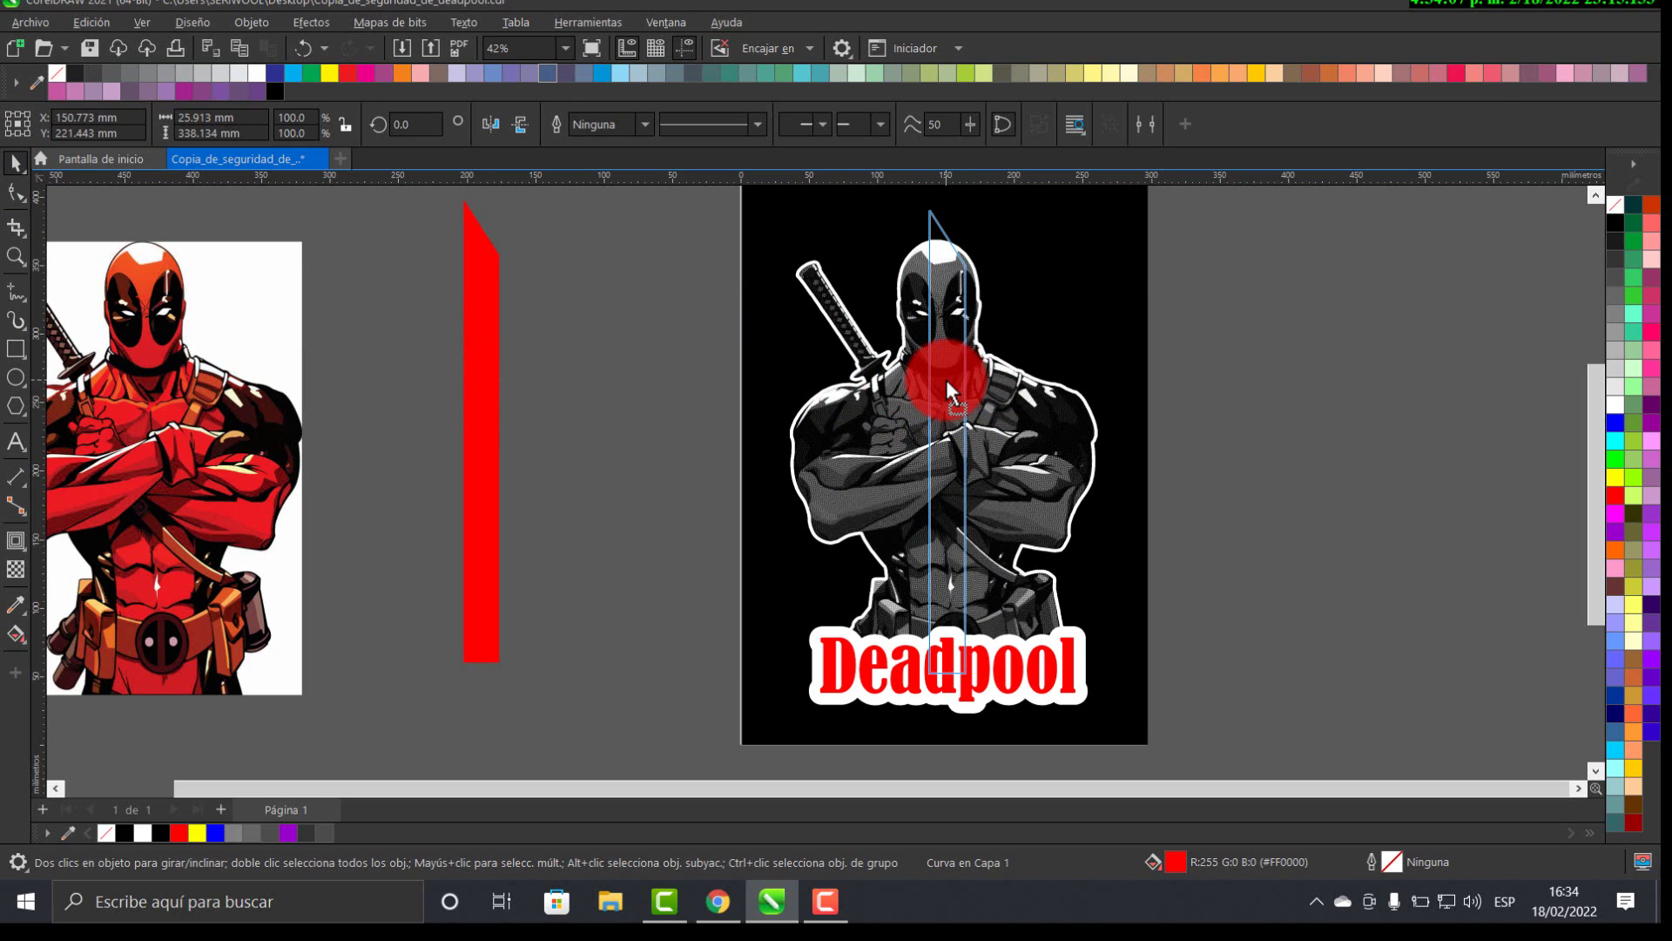
left_click_drag(946, 379, 946, 379)
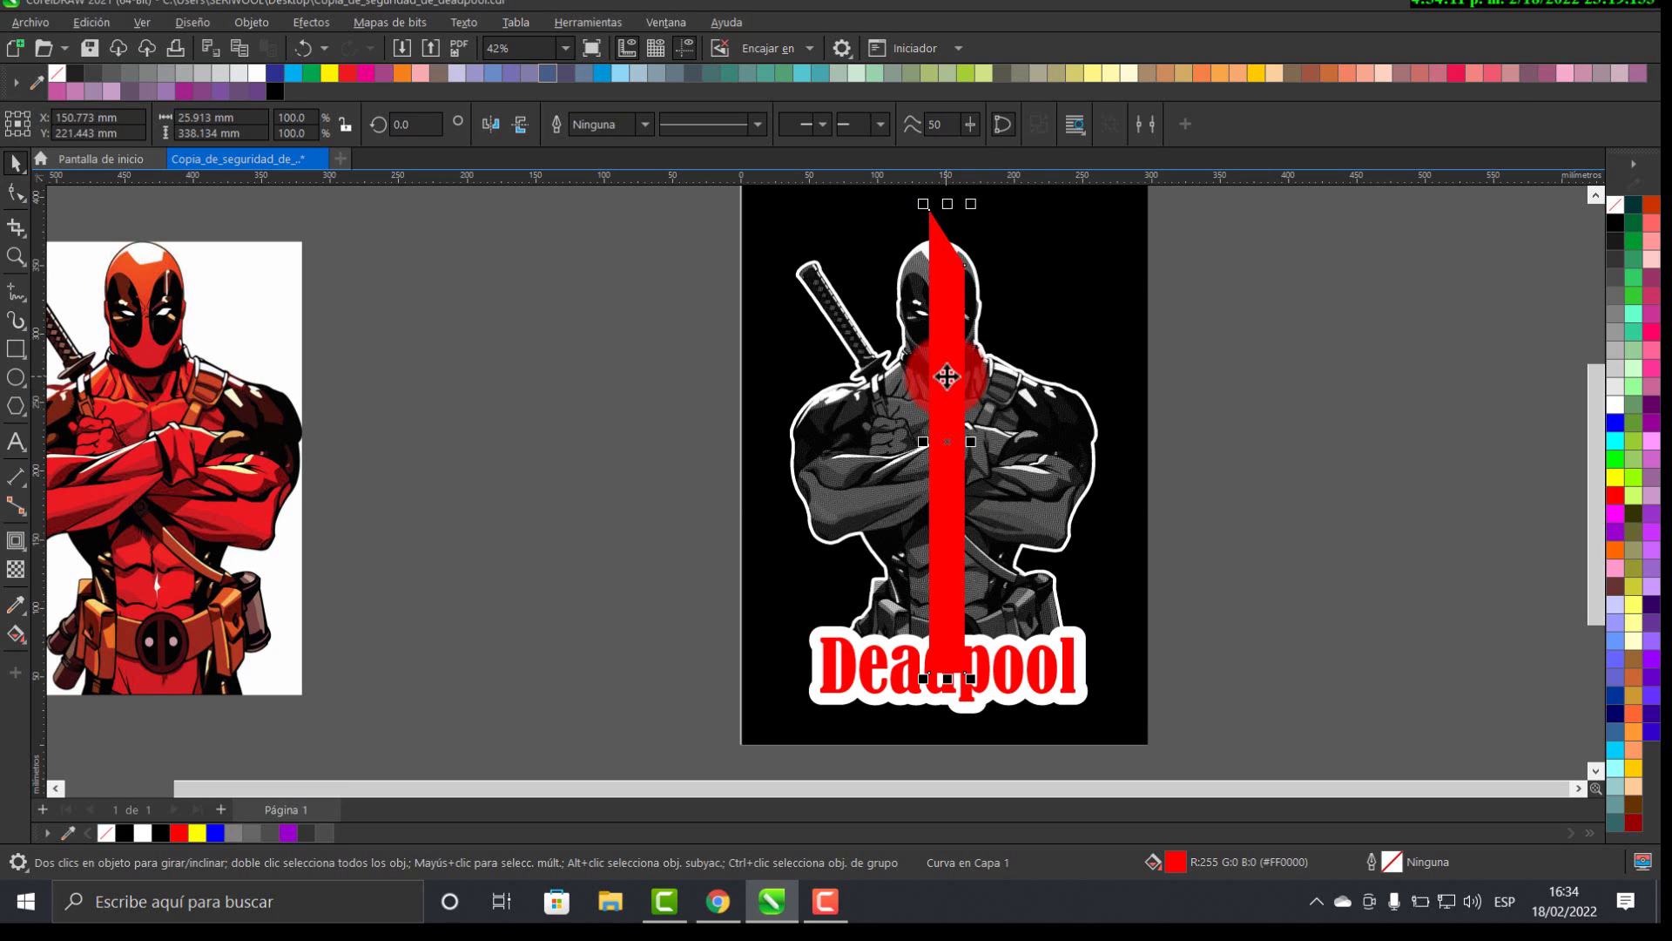
left_click_drag(1028, 236, 927, 332)
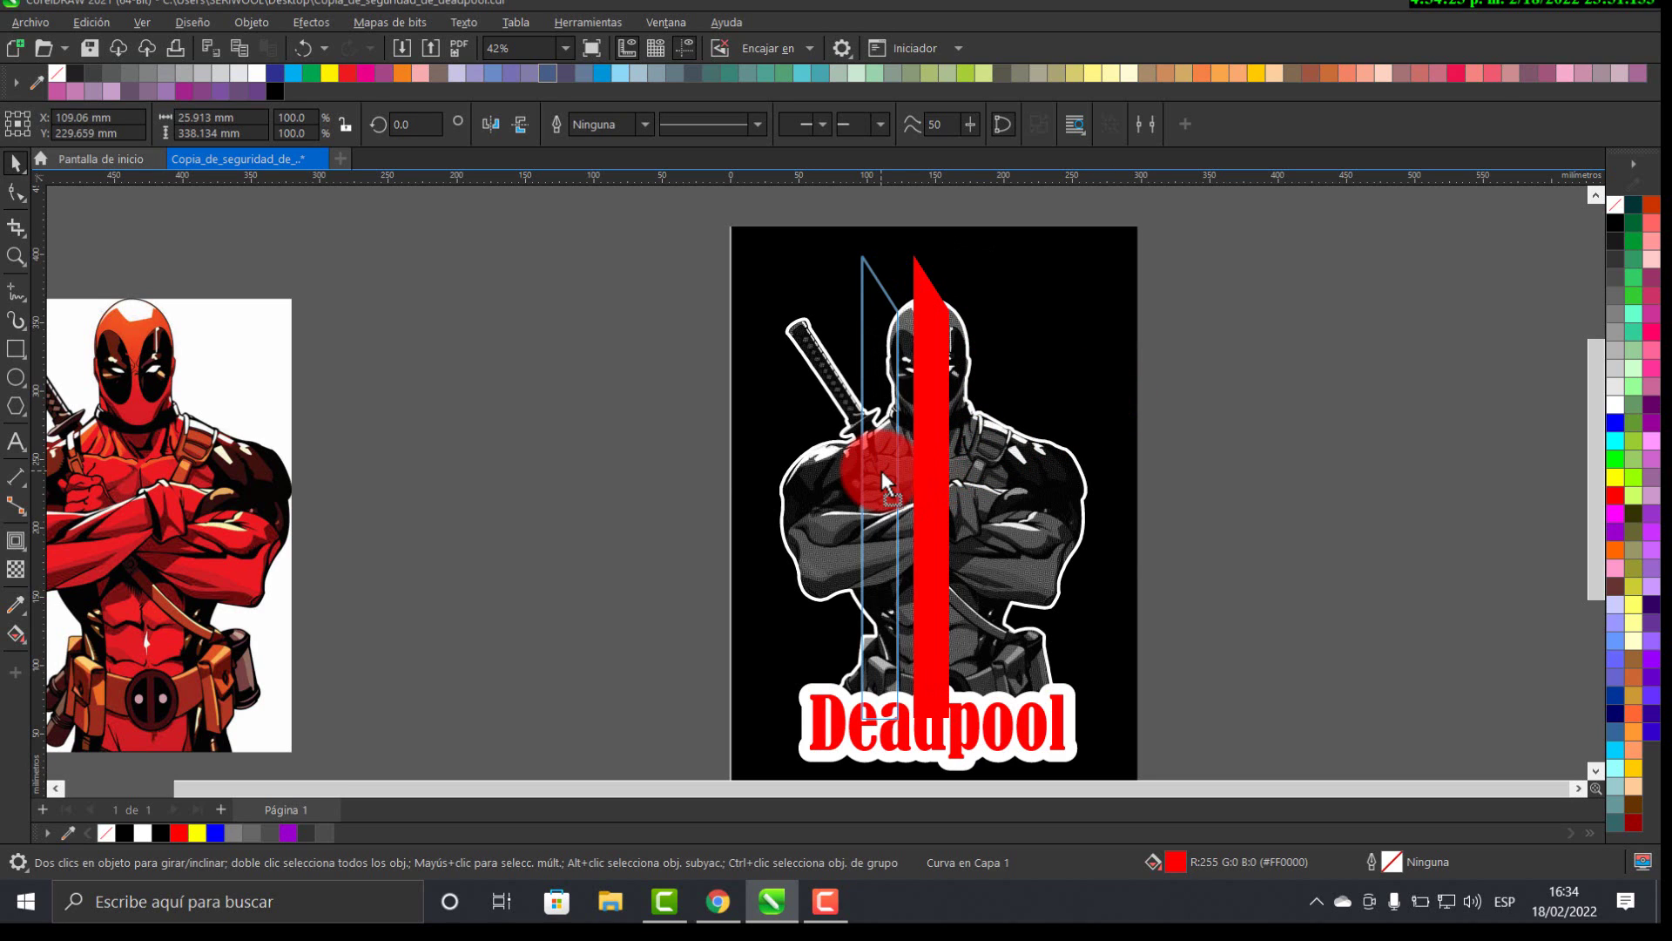
left_click_drag(882, 470, 931, 467)
- Move the red bar off the black page into the empty area to its right
key("Right")
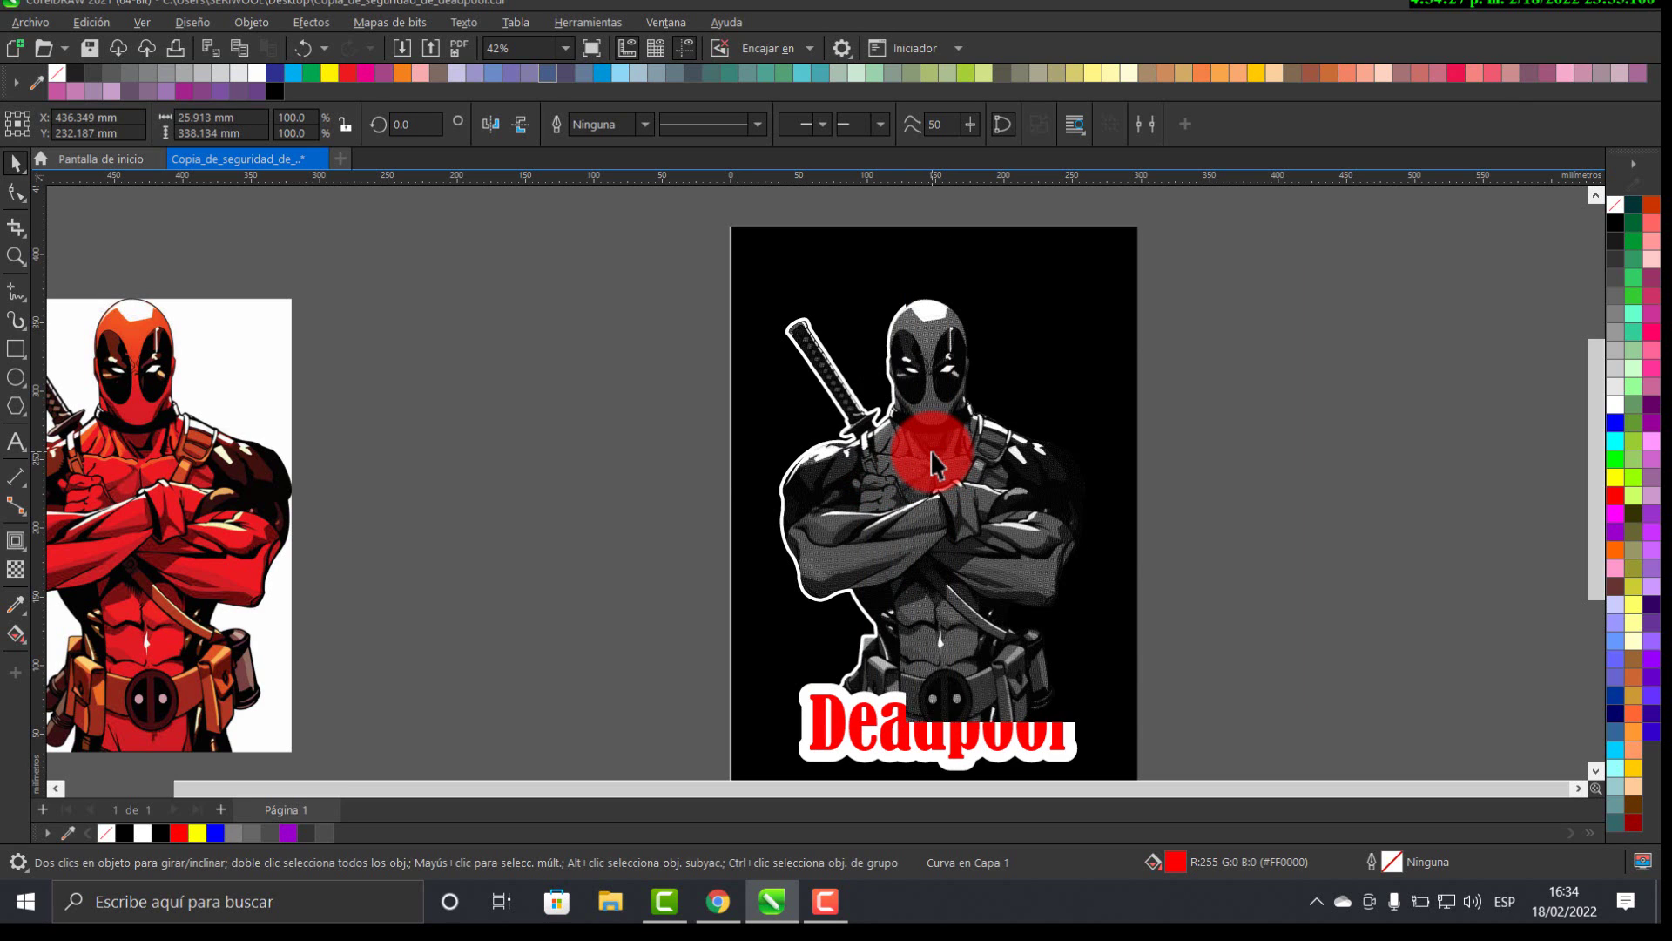
left_click_drag(1476, 495, 1204, 495)
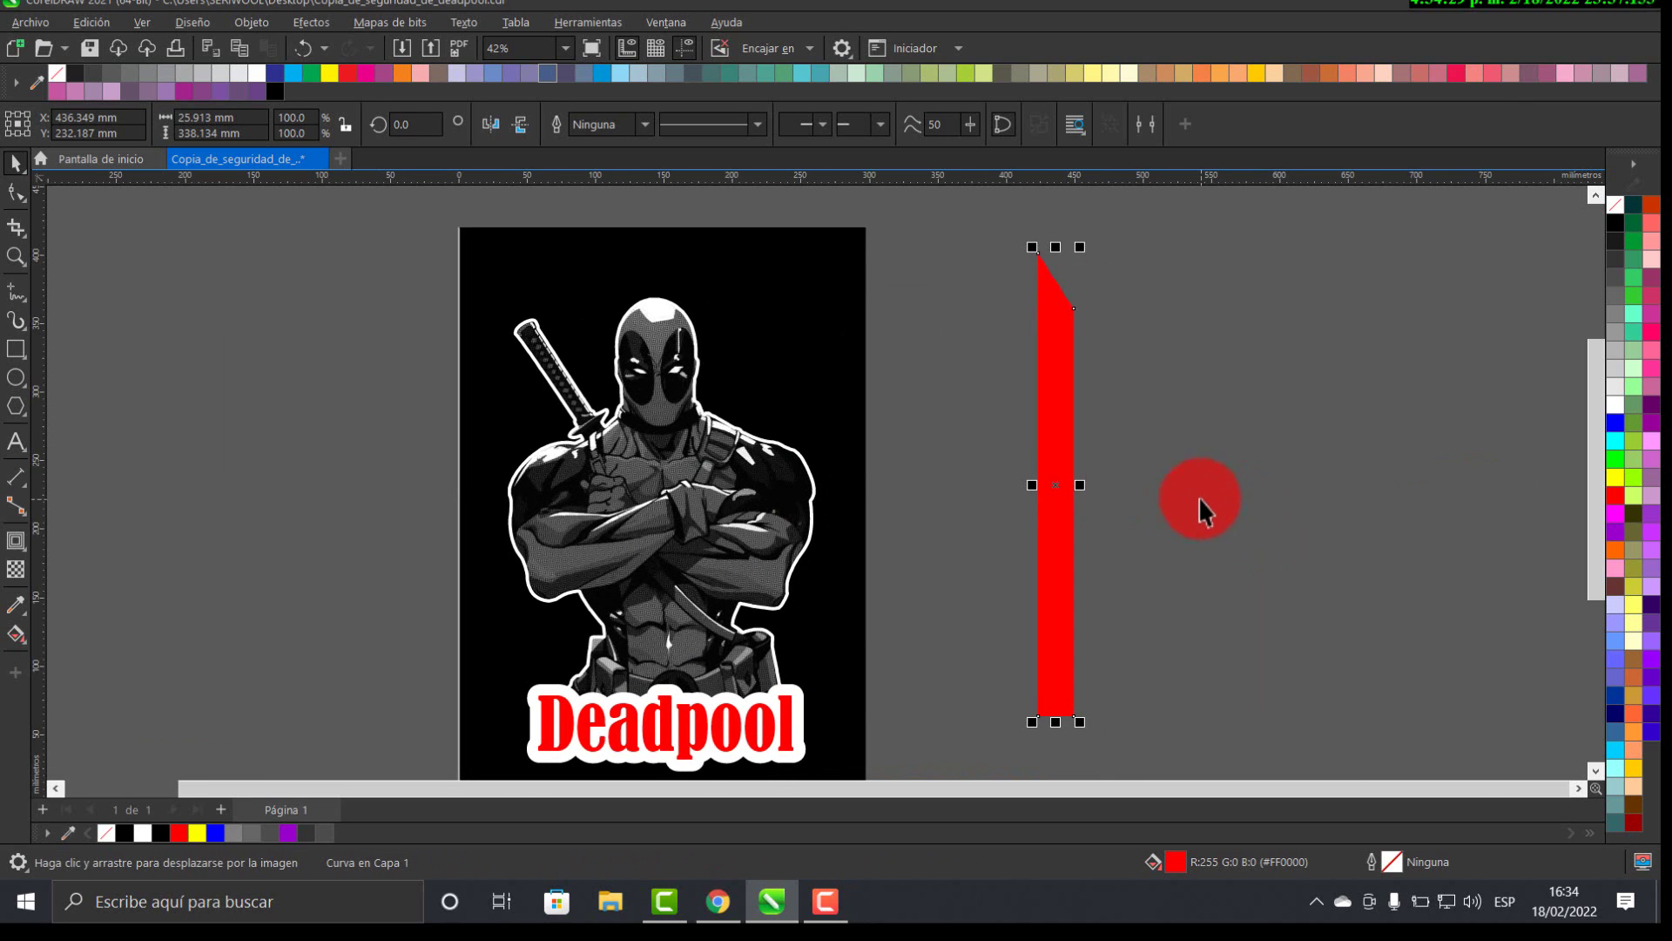
left_click_drag(1175, 406, 1147, 424)
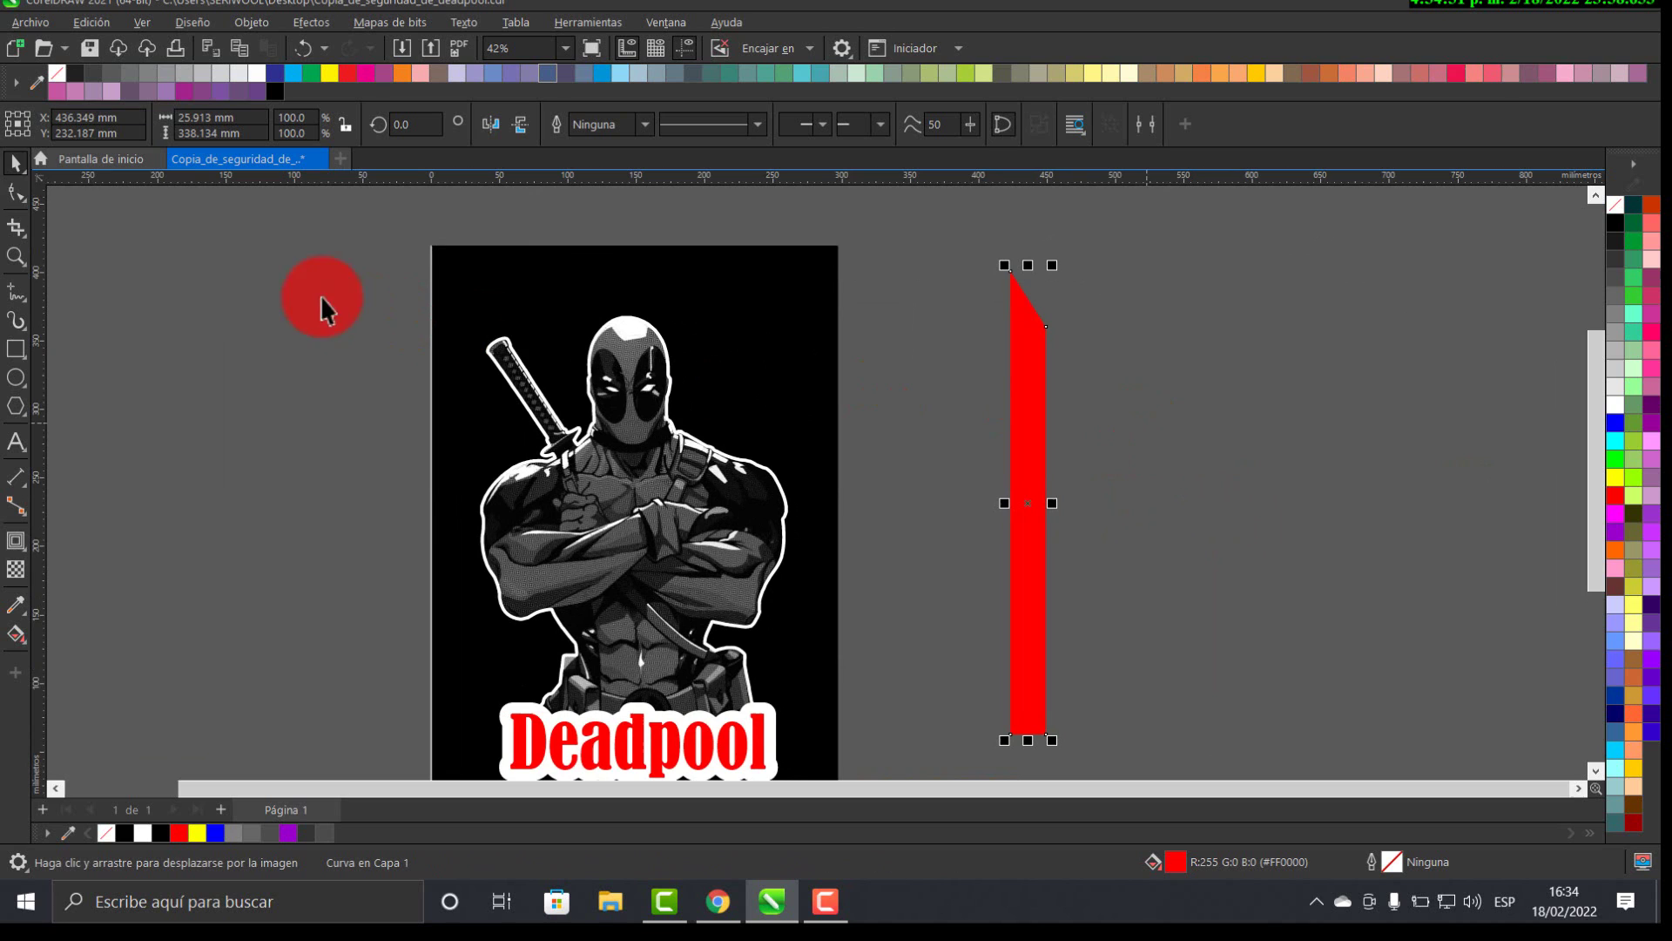
- Activate the Roughen (Agreste) tool and set its nib size to 30 mm
left_click(19, 190)
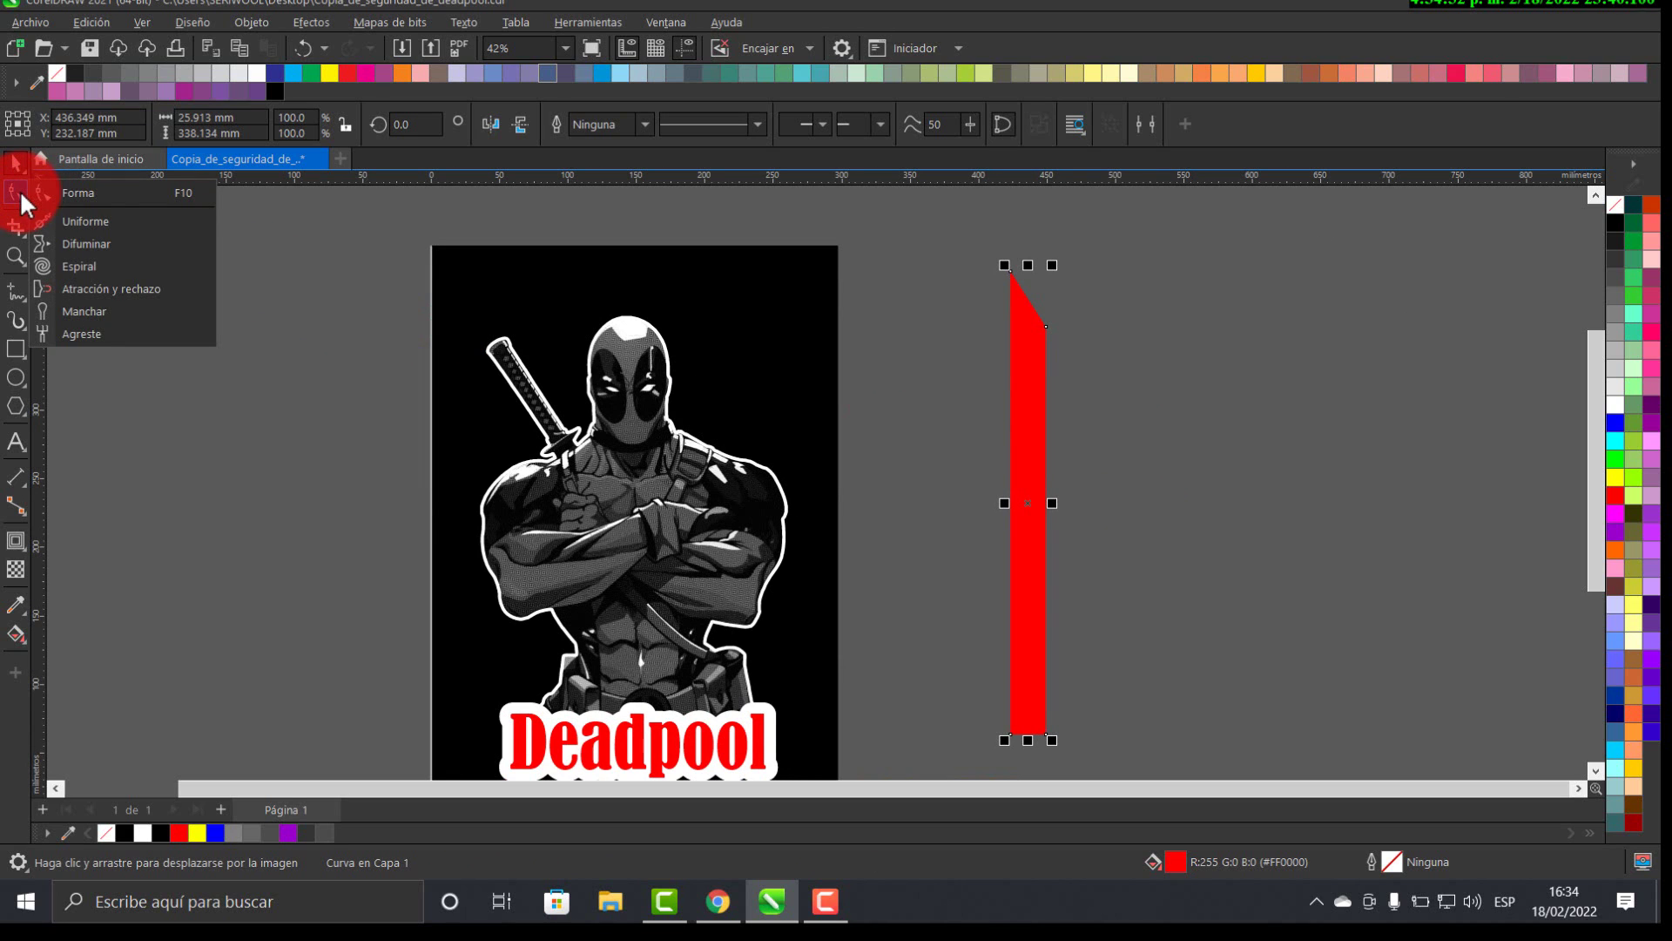
left_click(96, 334)
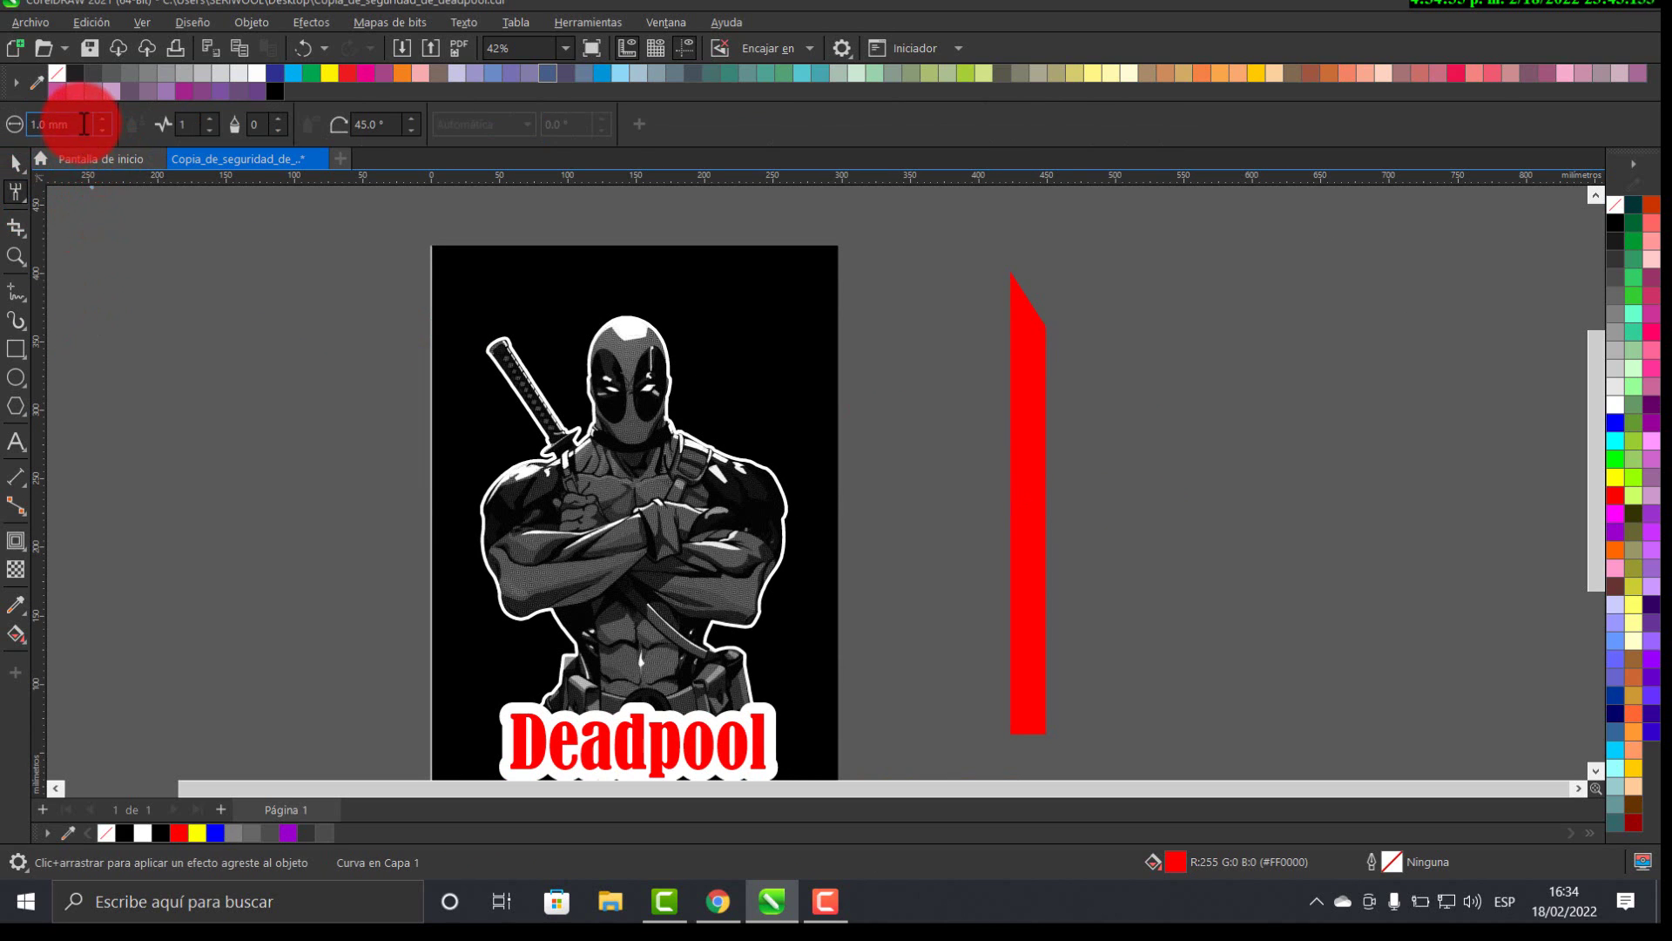
left_click_drag(84, 124, 4, 113)
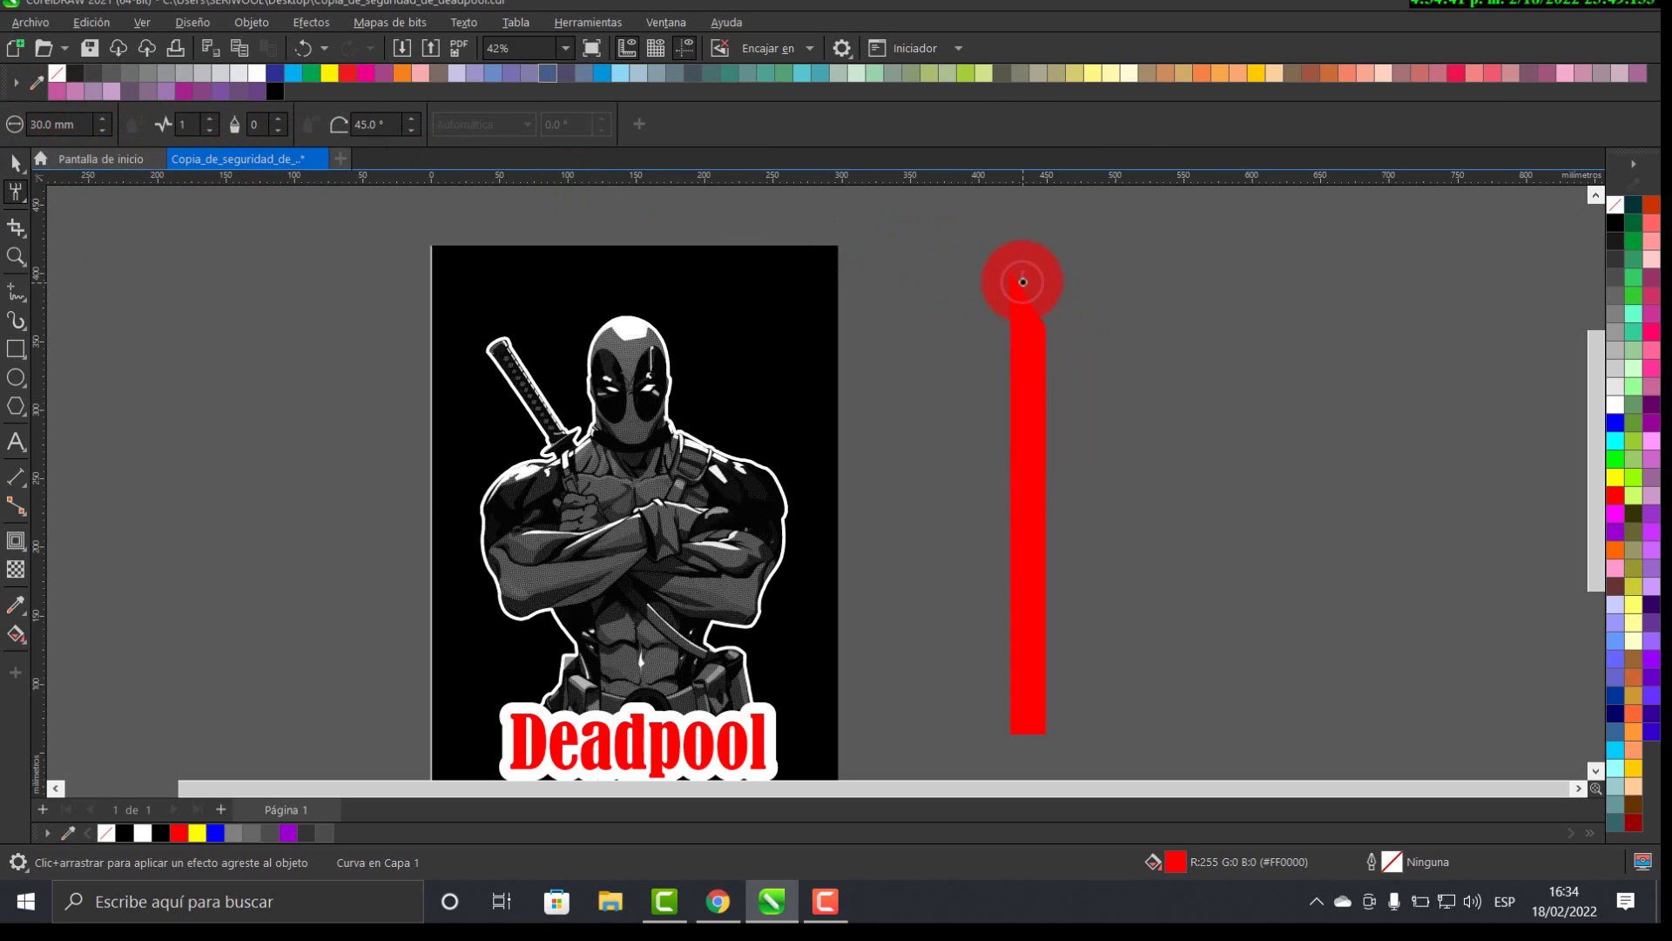
- Roughen the red bar's slanted tip and right edge at frequency 1, and shift the bar back over the figure
mouse_move(1023, 281)
left_mouse_down()
mouse_move(1048, 325)
mouse_move(1054, 455)
mouse_move(1040, 729)
mouse_move(1071, 742)
left_mouse_up()
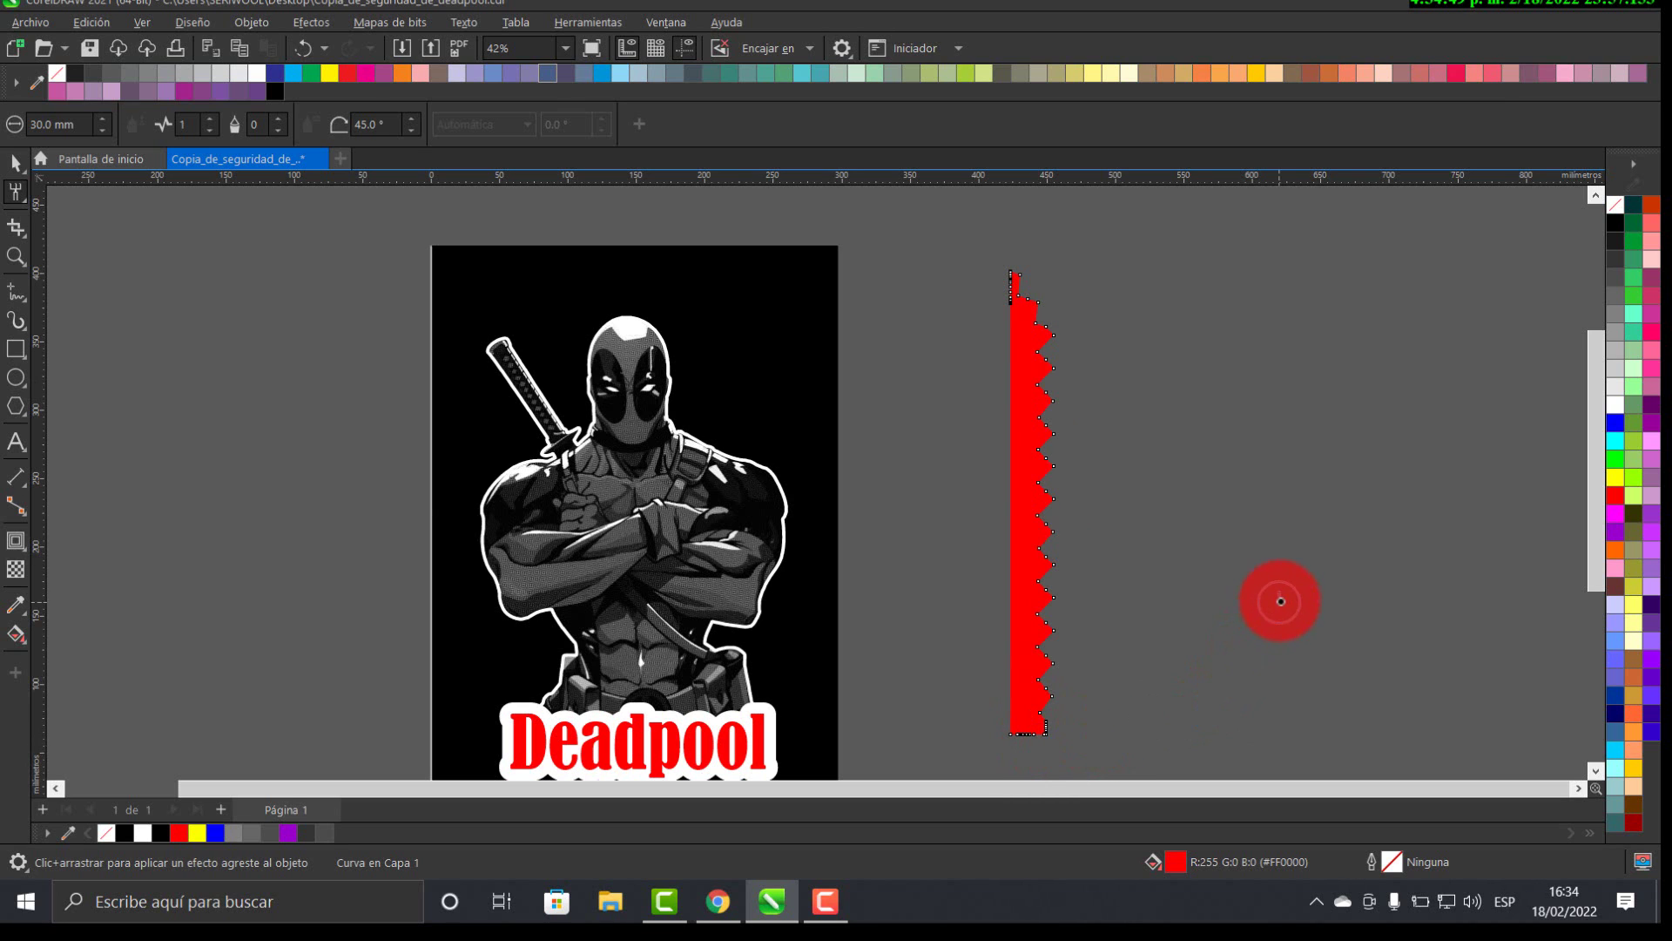
left_click(16, 163)
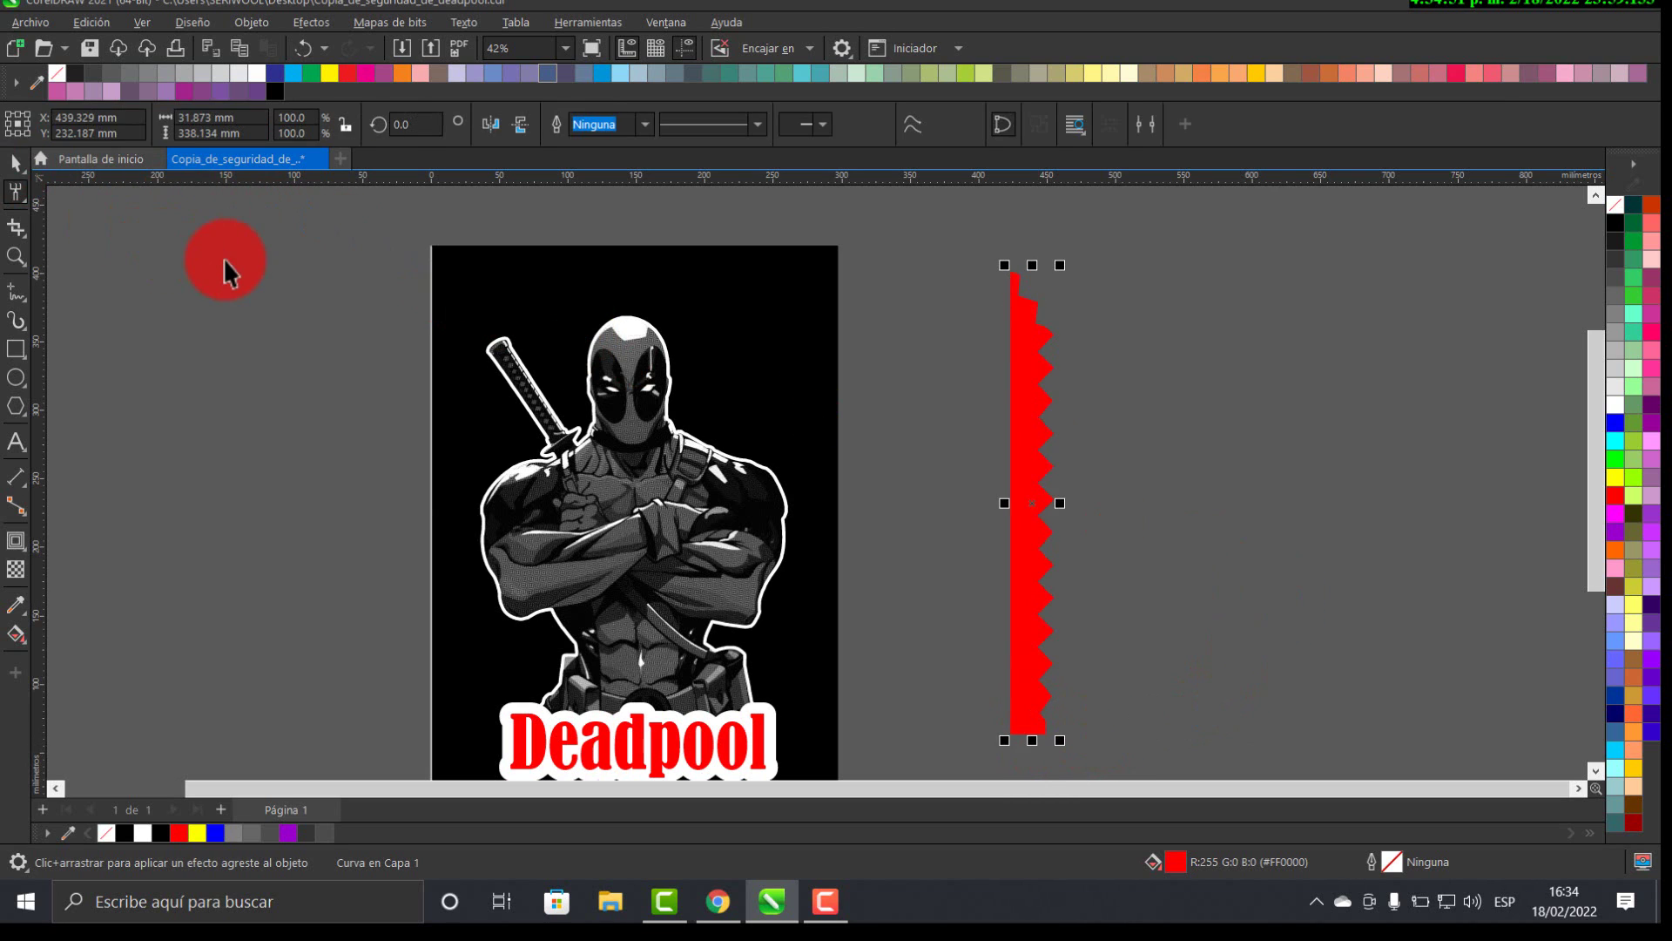
key("space")
left_click(1080, 523)
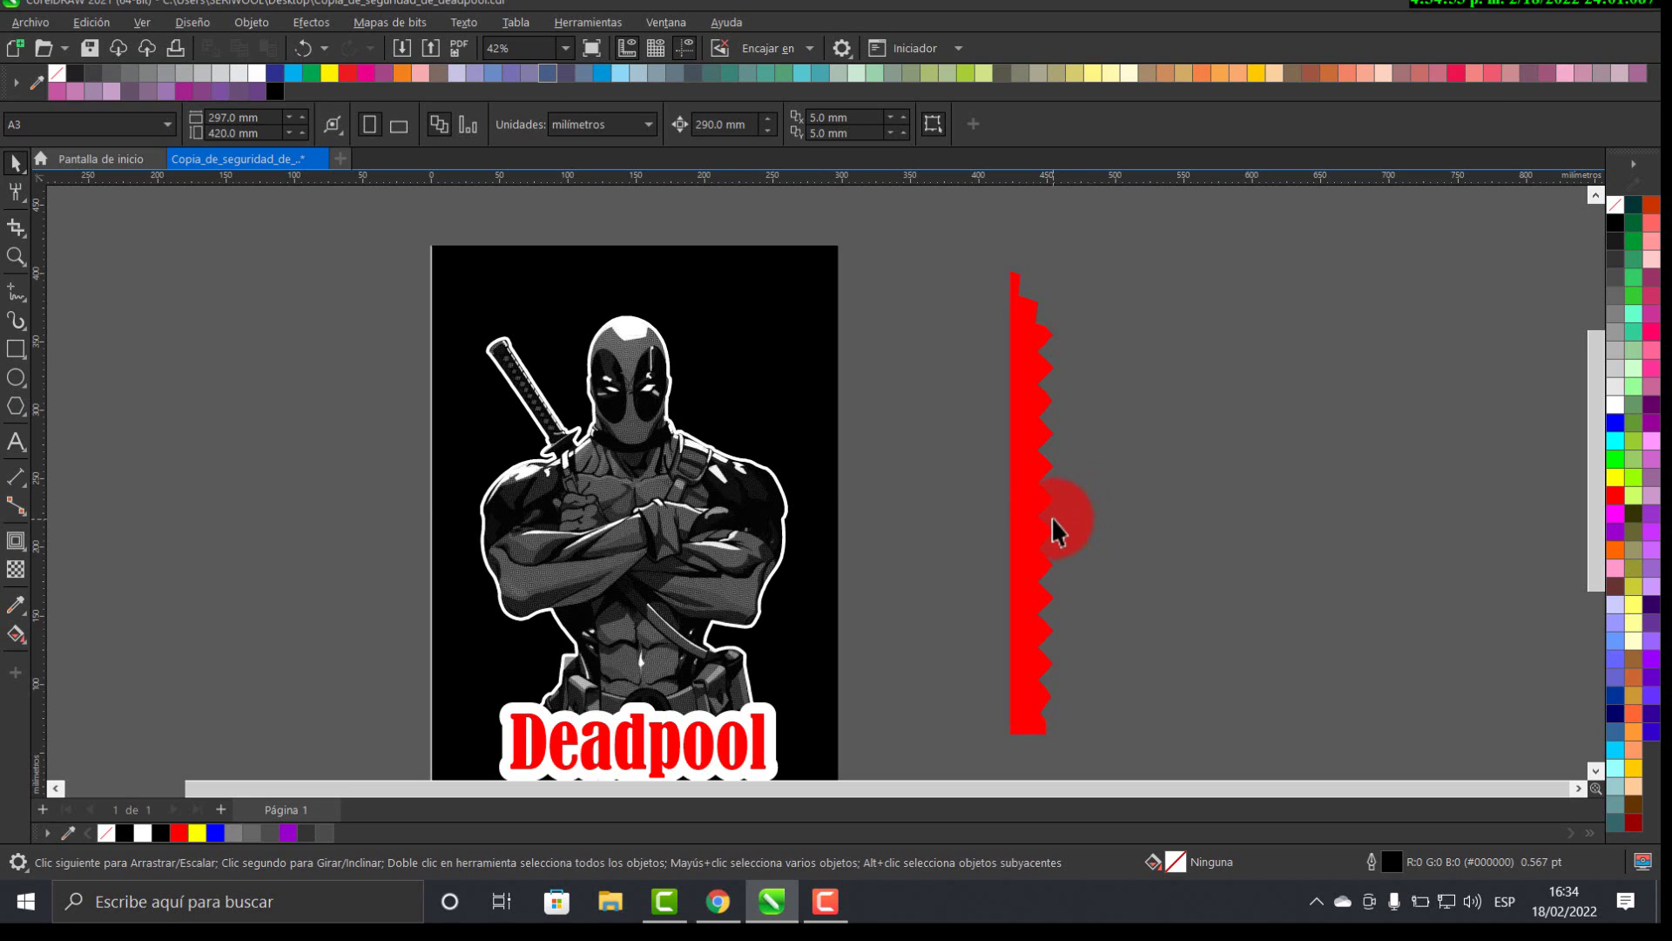
left_click(1039, 488)
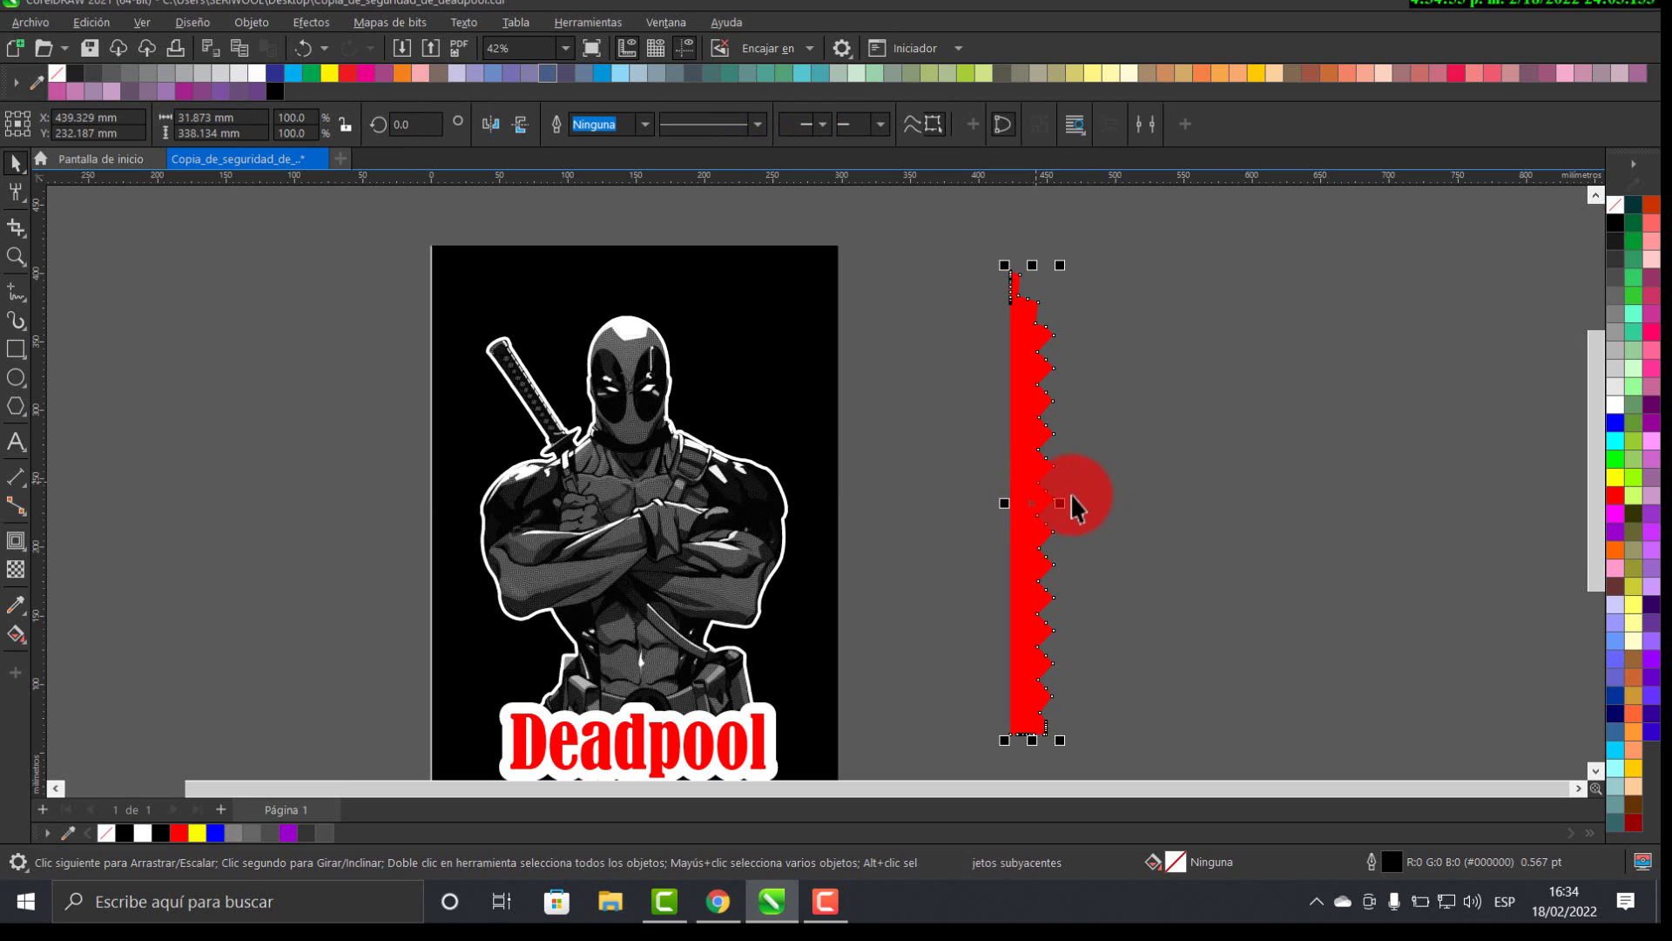
key("c")
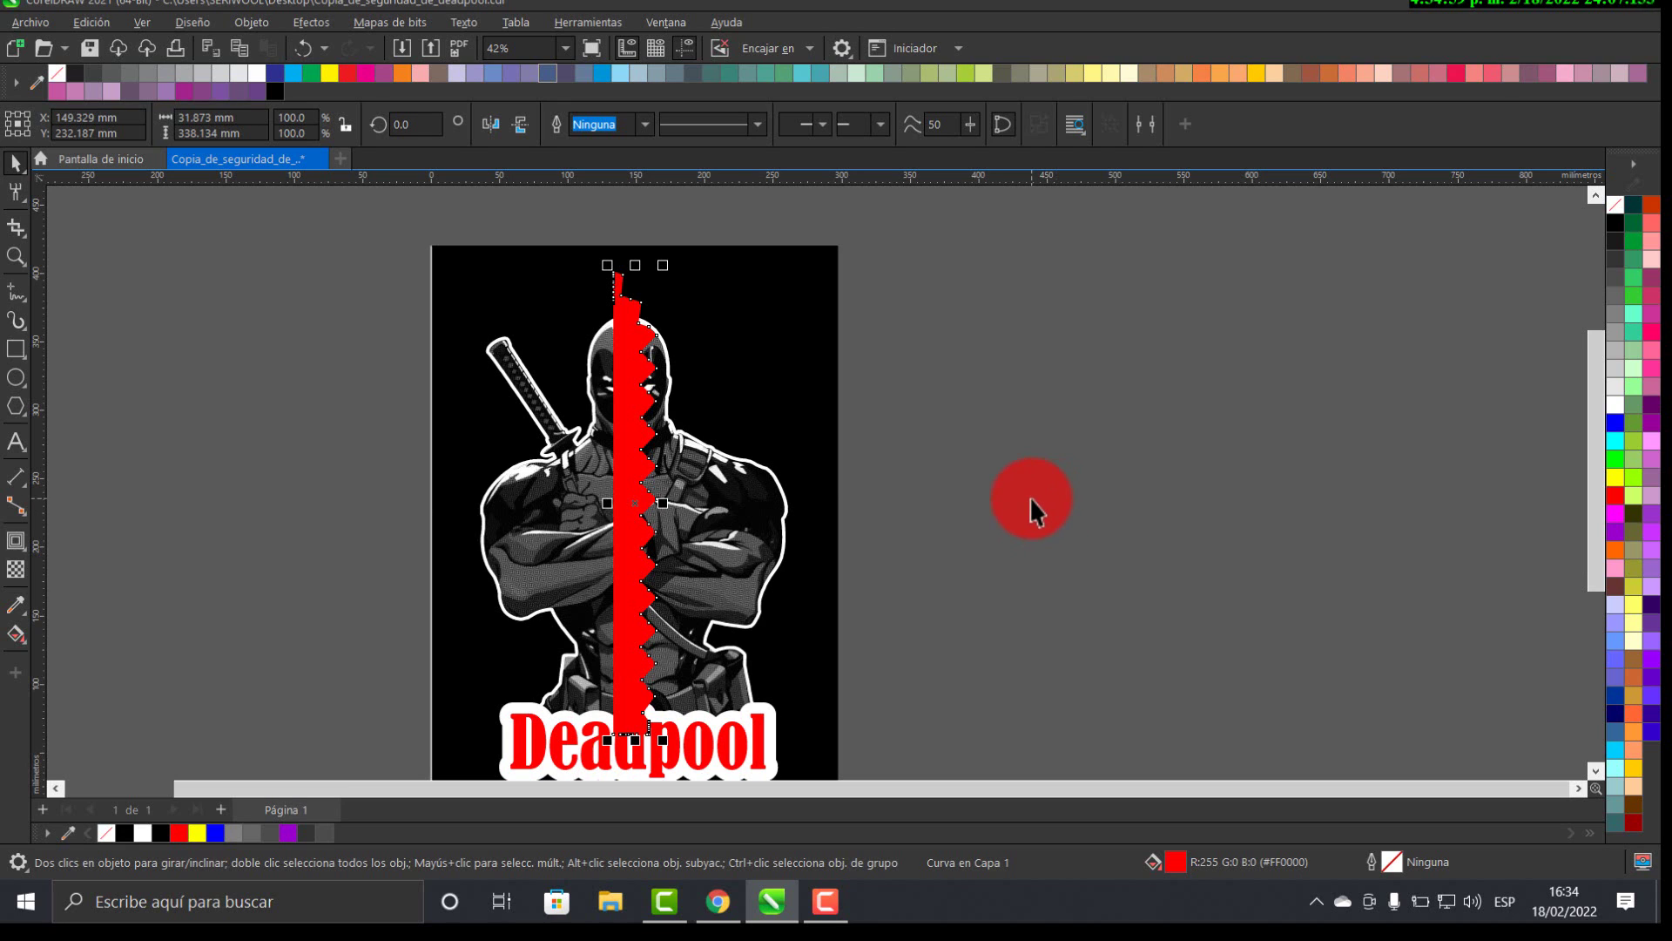
- Undo the shift over the figure and the roughening, restoring the smooth red bar beside the black page
key("ctrl+z")
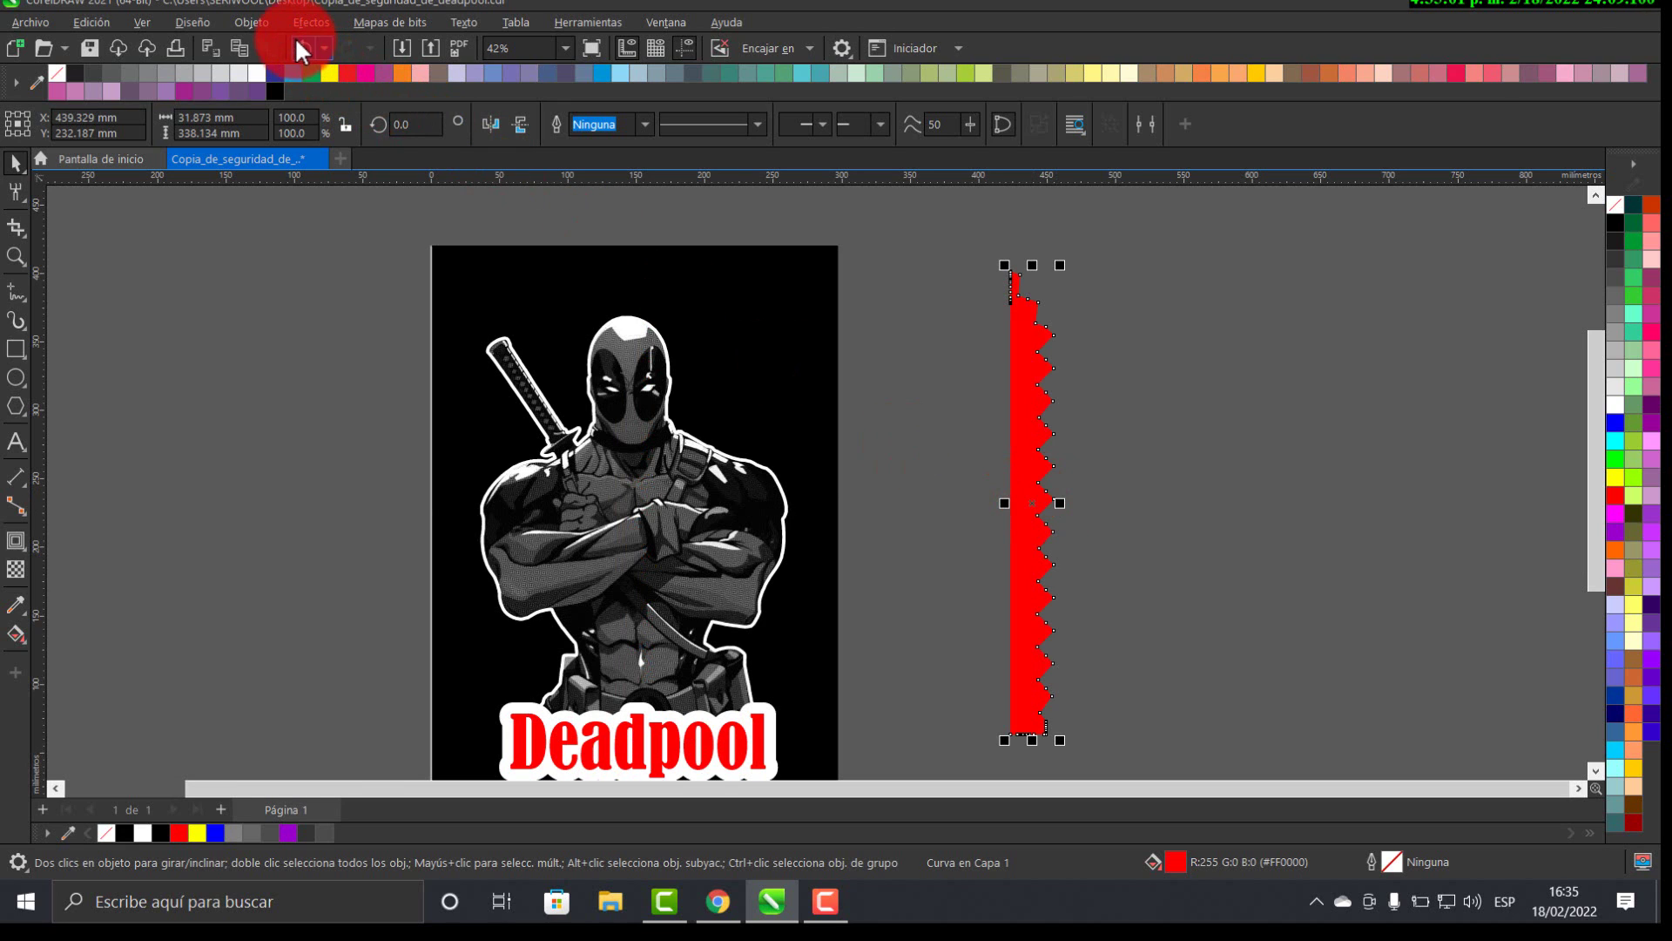
left_click(300, 47)
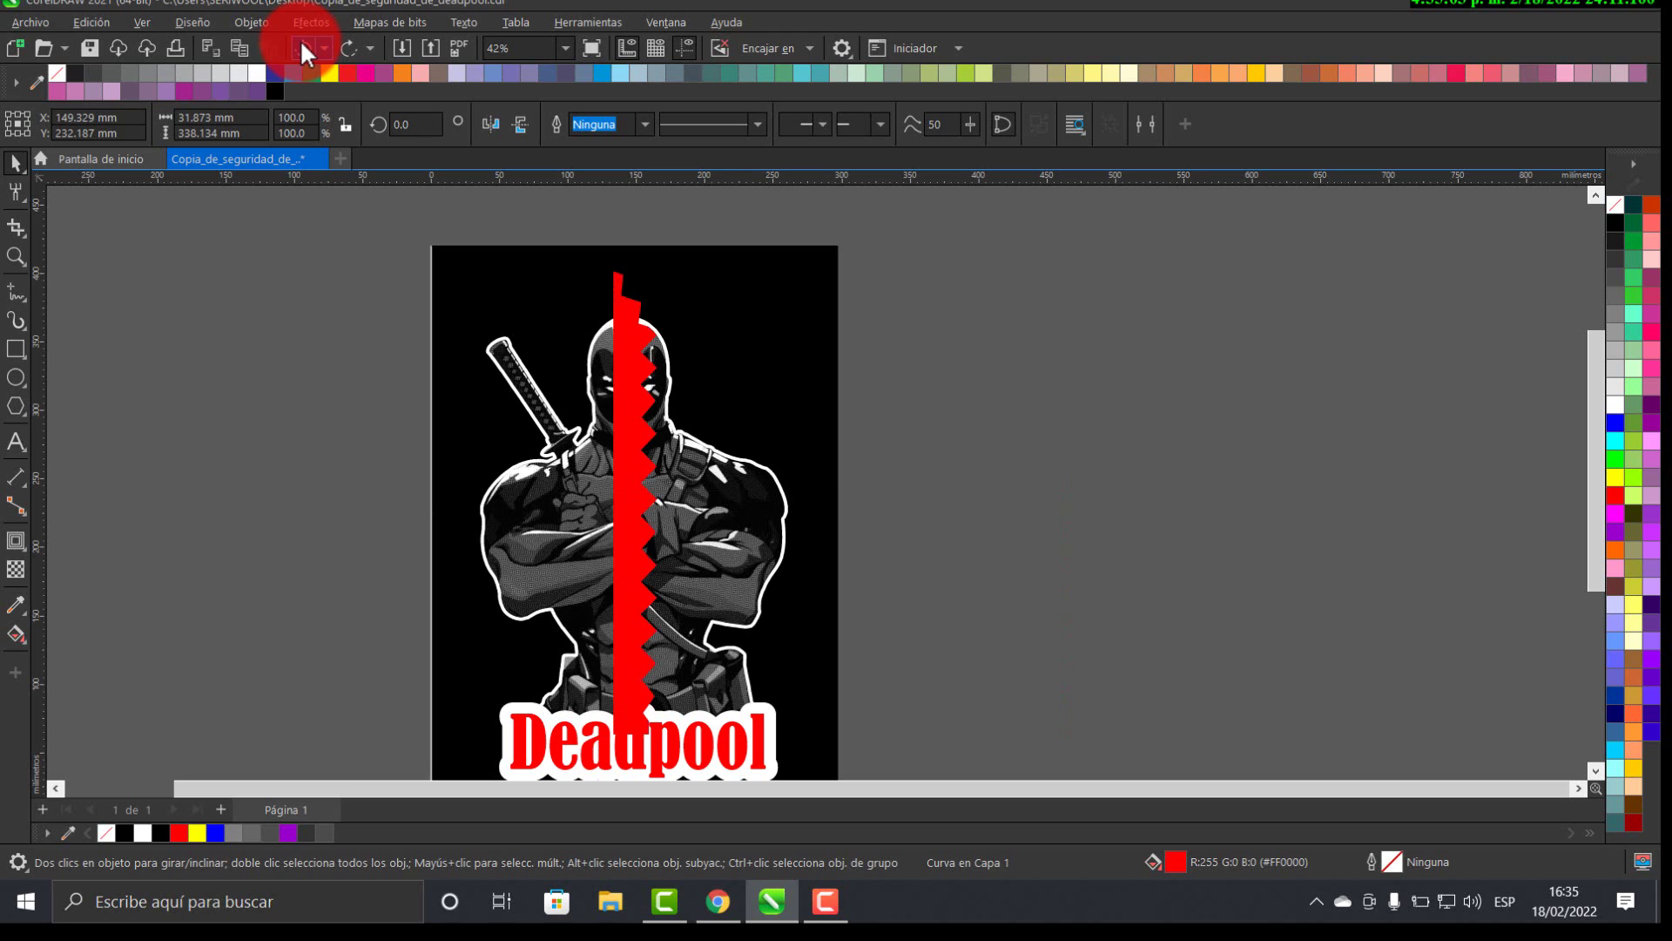
left_click(300, 47)
left_click(300, 47)
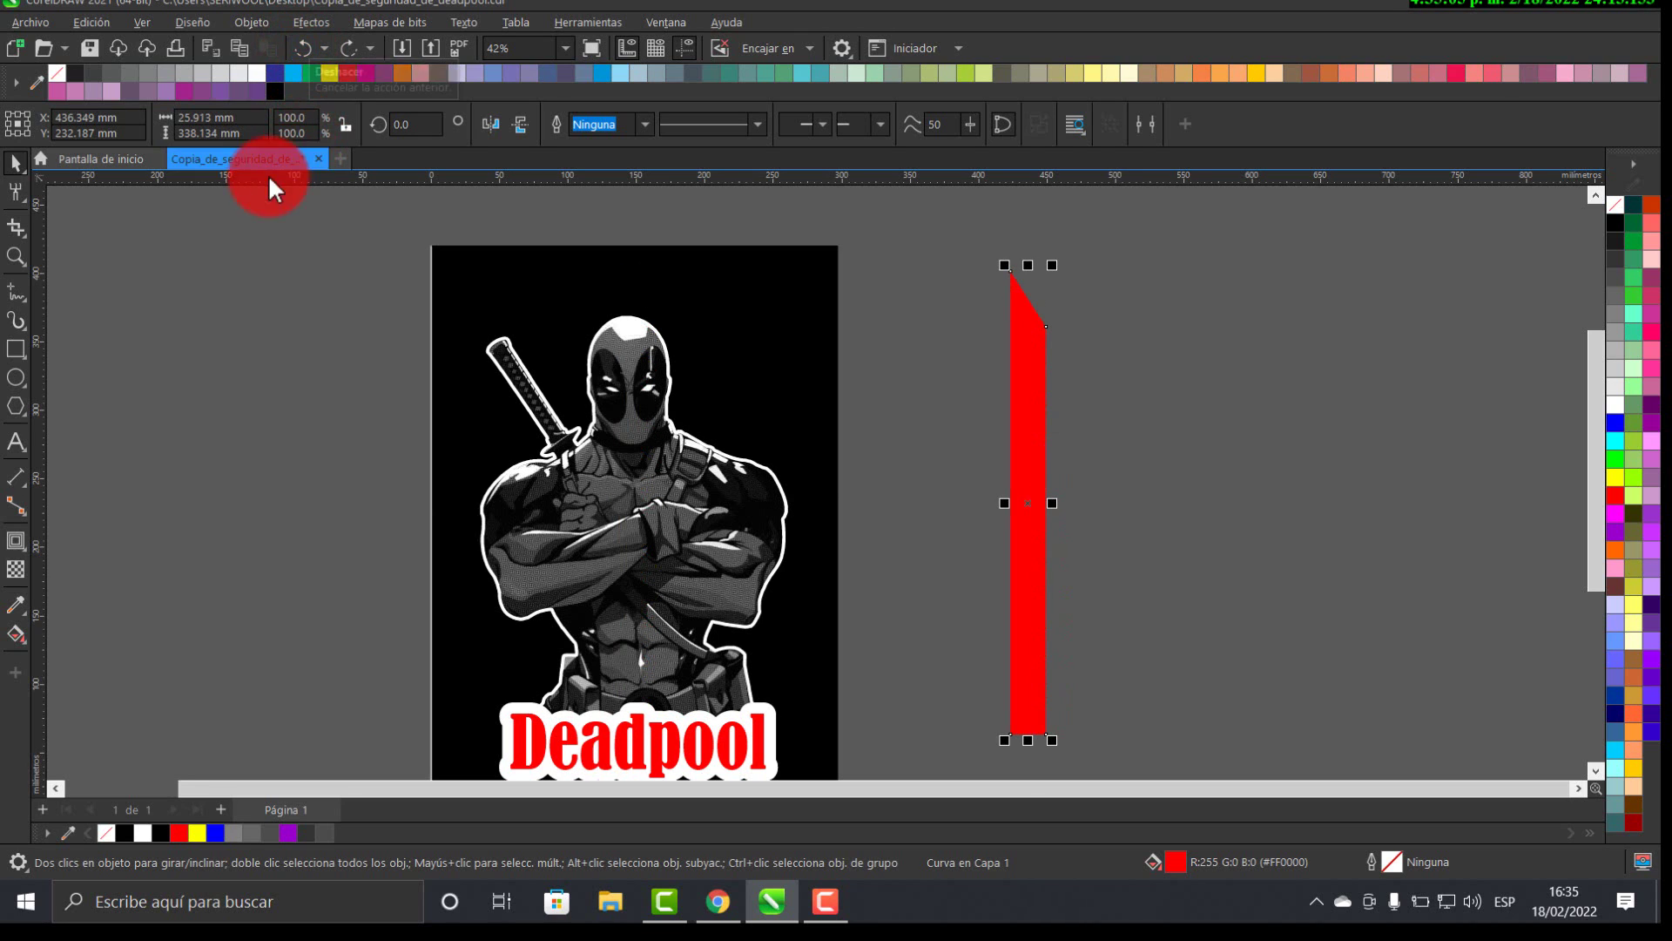
- Roughen the red bar's slanted tip and full right edge with the 30 mm nib at frequency 2
left_click(15, 193)
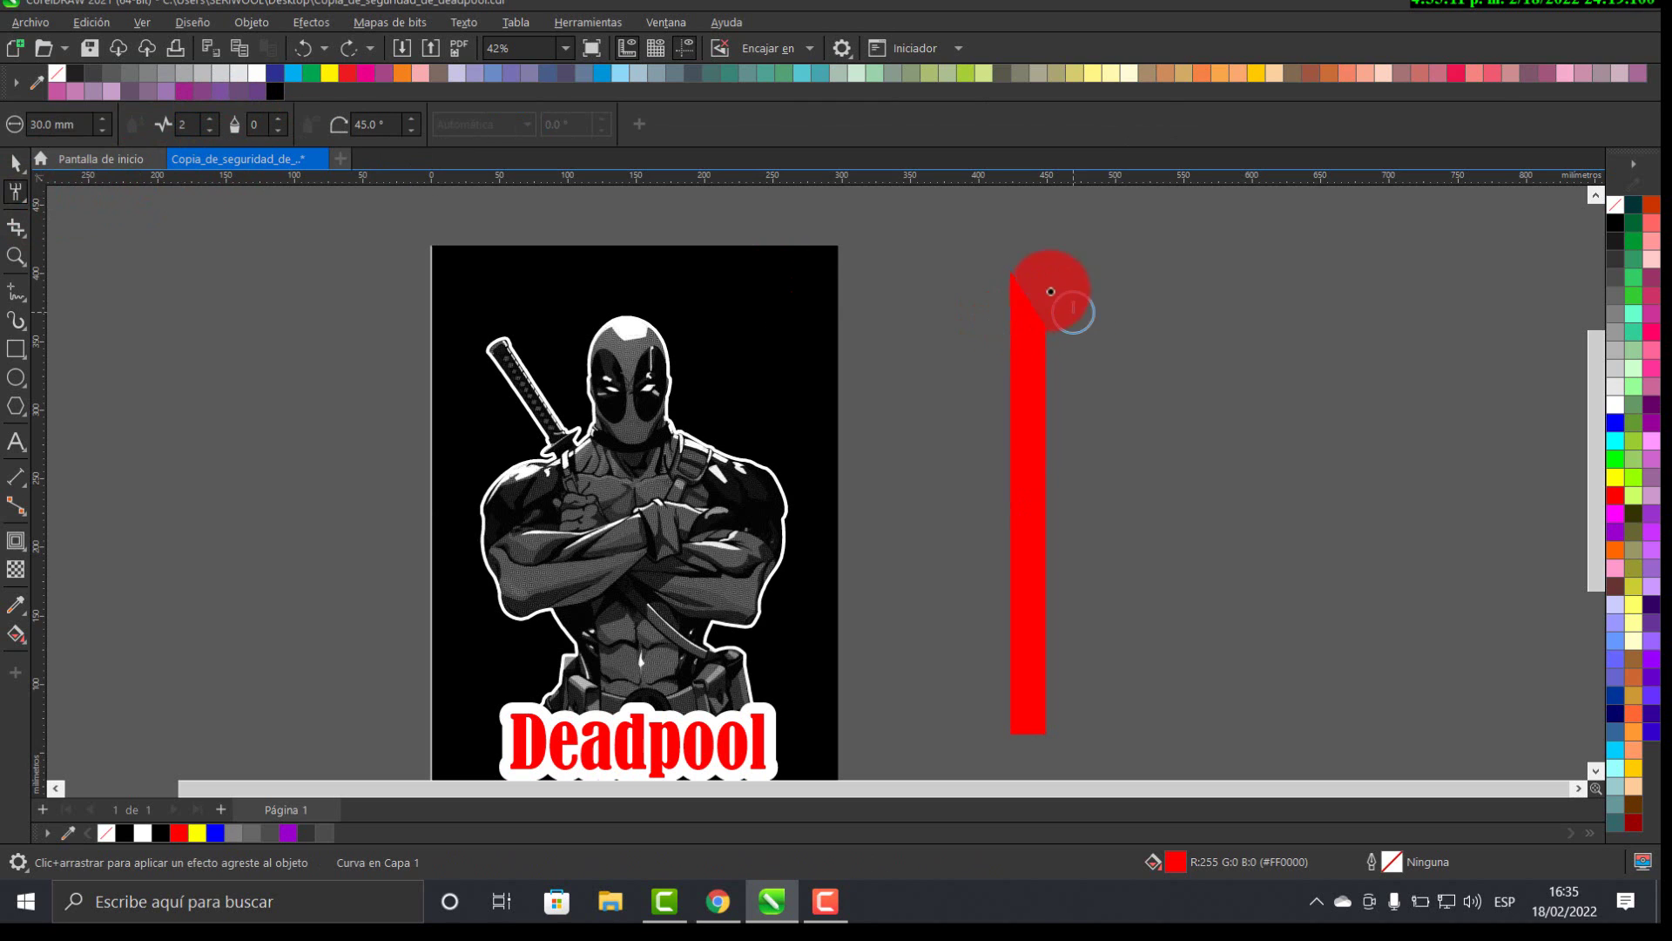
mouse_move(1013, 271)
left_mouse_down()
mouse_move(1044, 329)
mouse_move(1049, 751)
left_mouse_up()
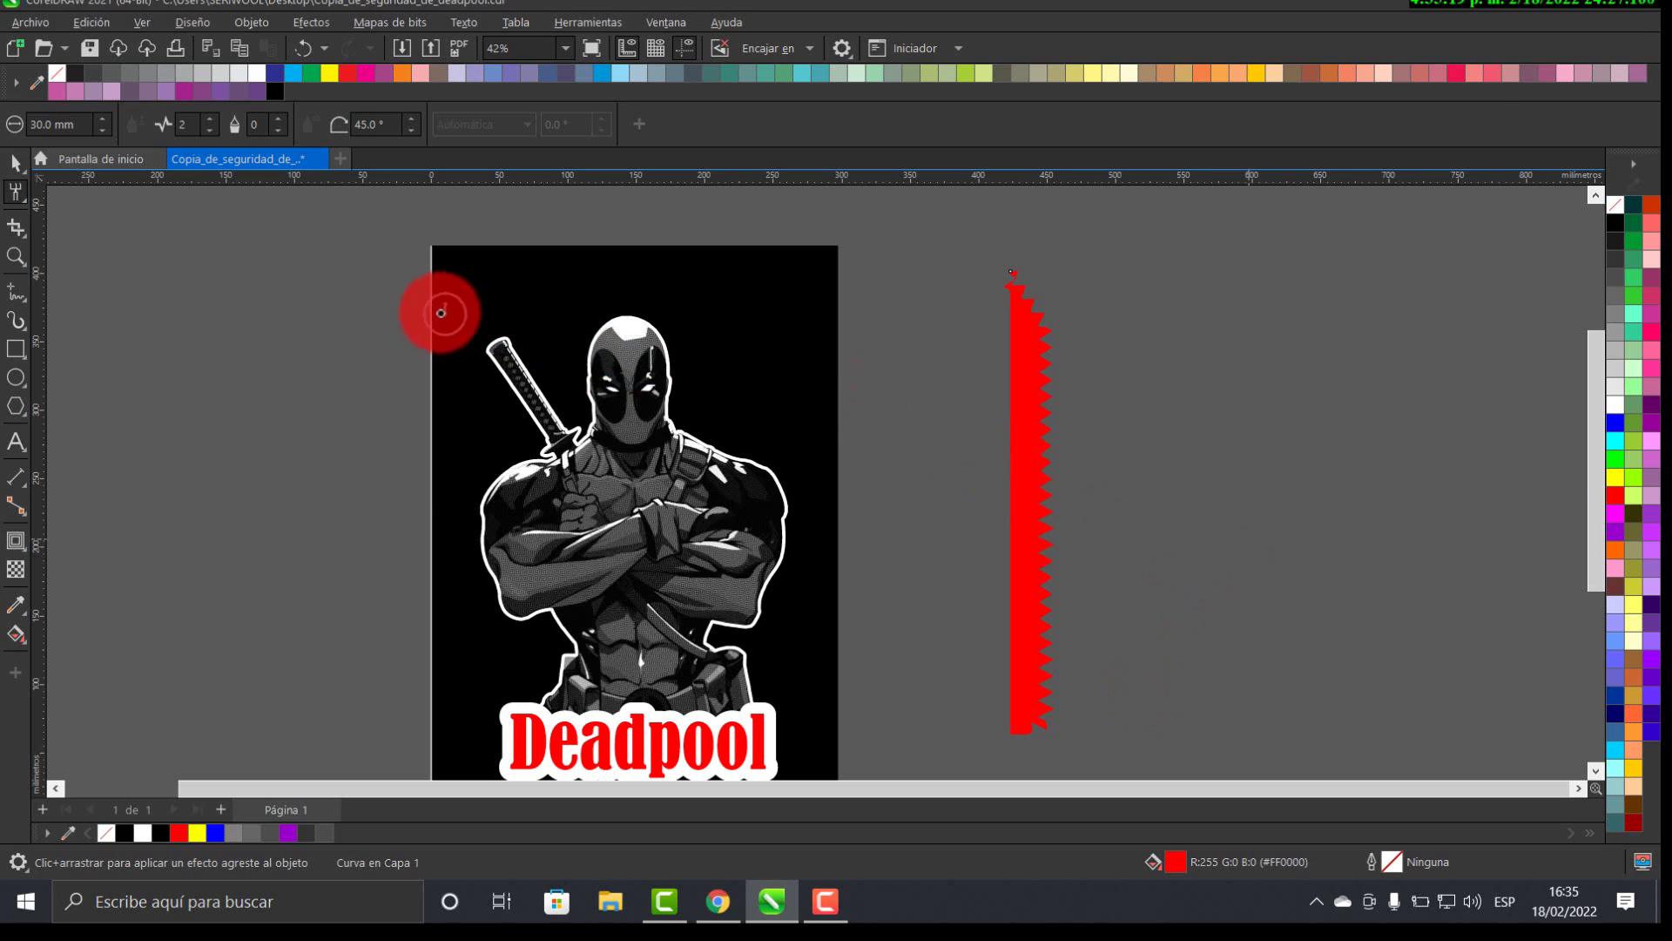
left_click(16, 162)
- Move the roughened red bar 290 mm left, onto the black page over the centre of the figure
left_click(1058, 444)
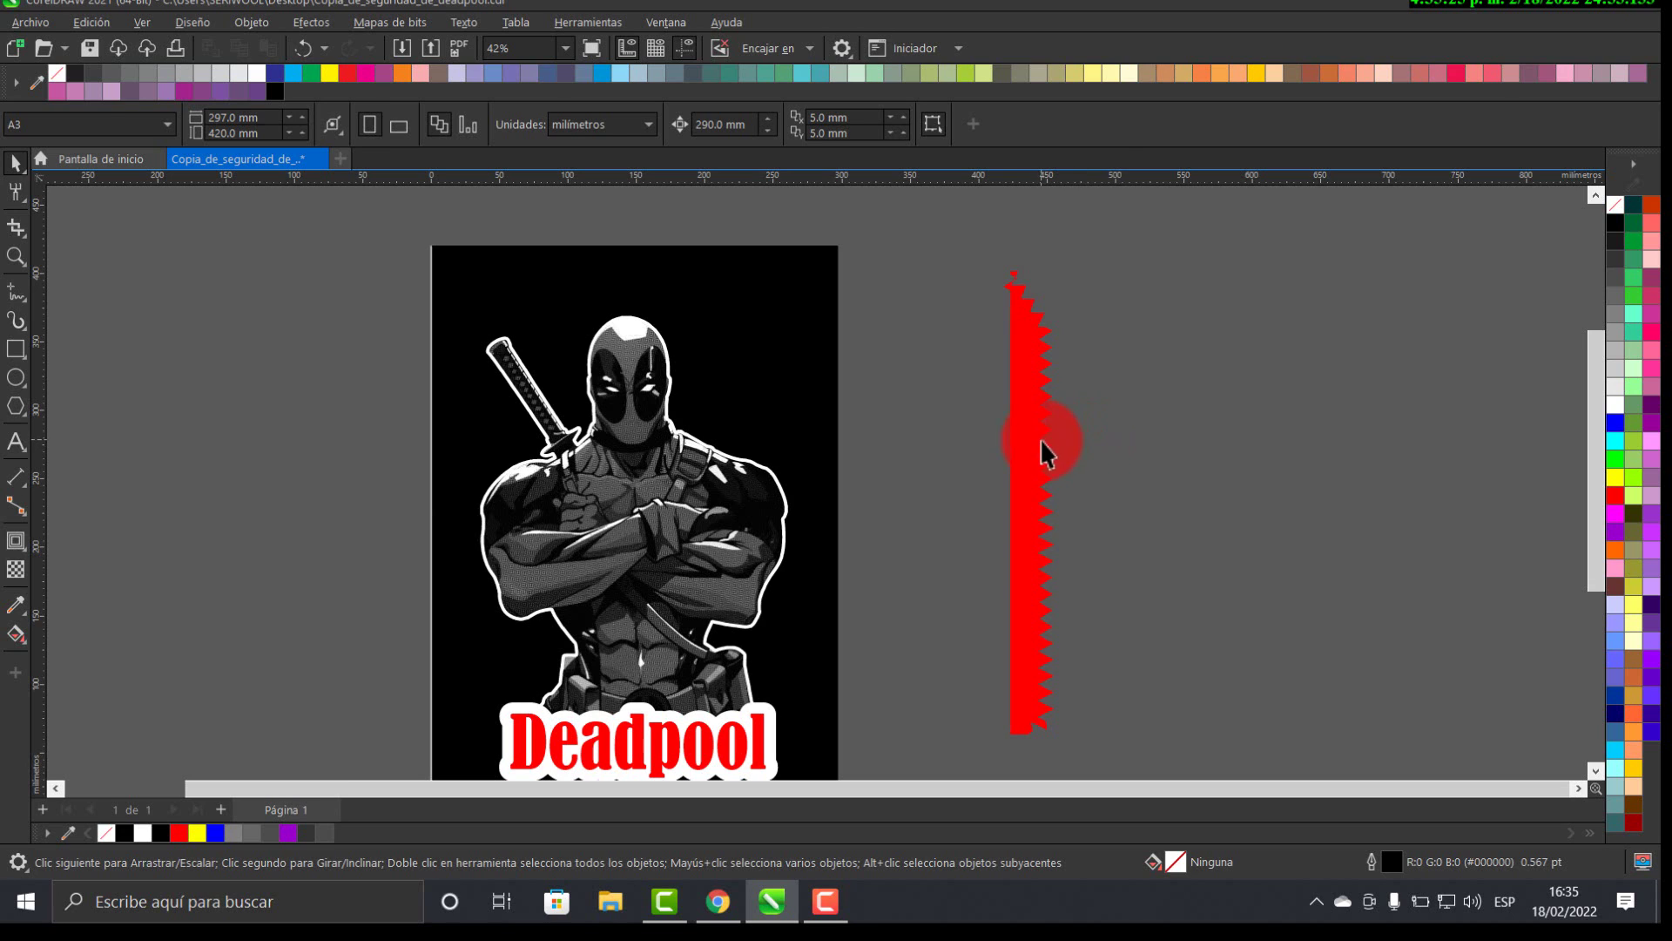
left_click(1077, 452)
key("Left")
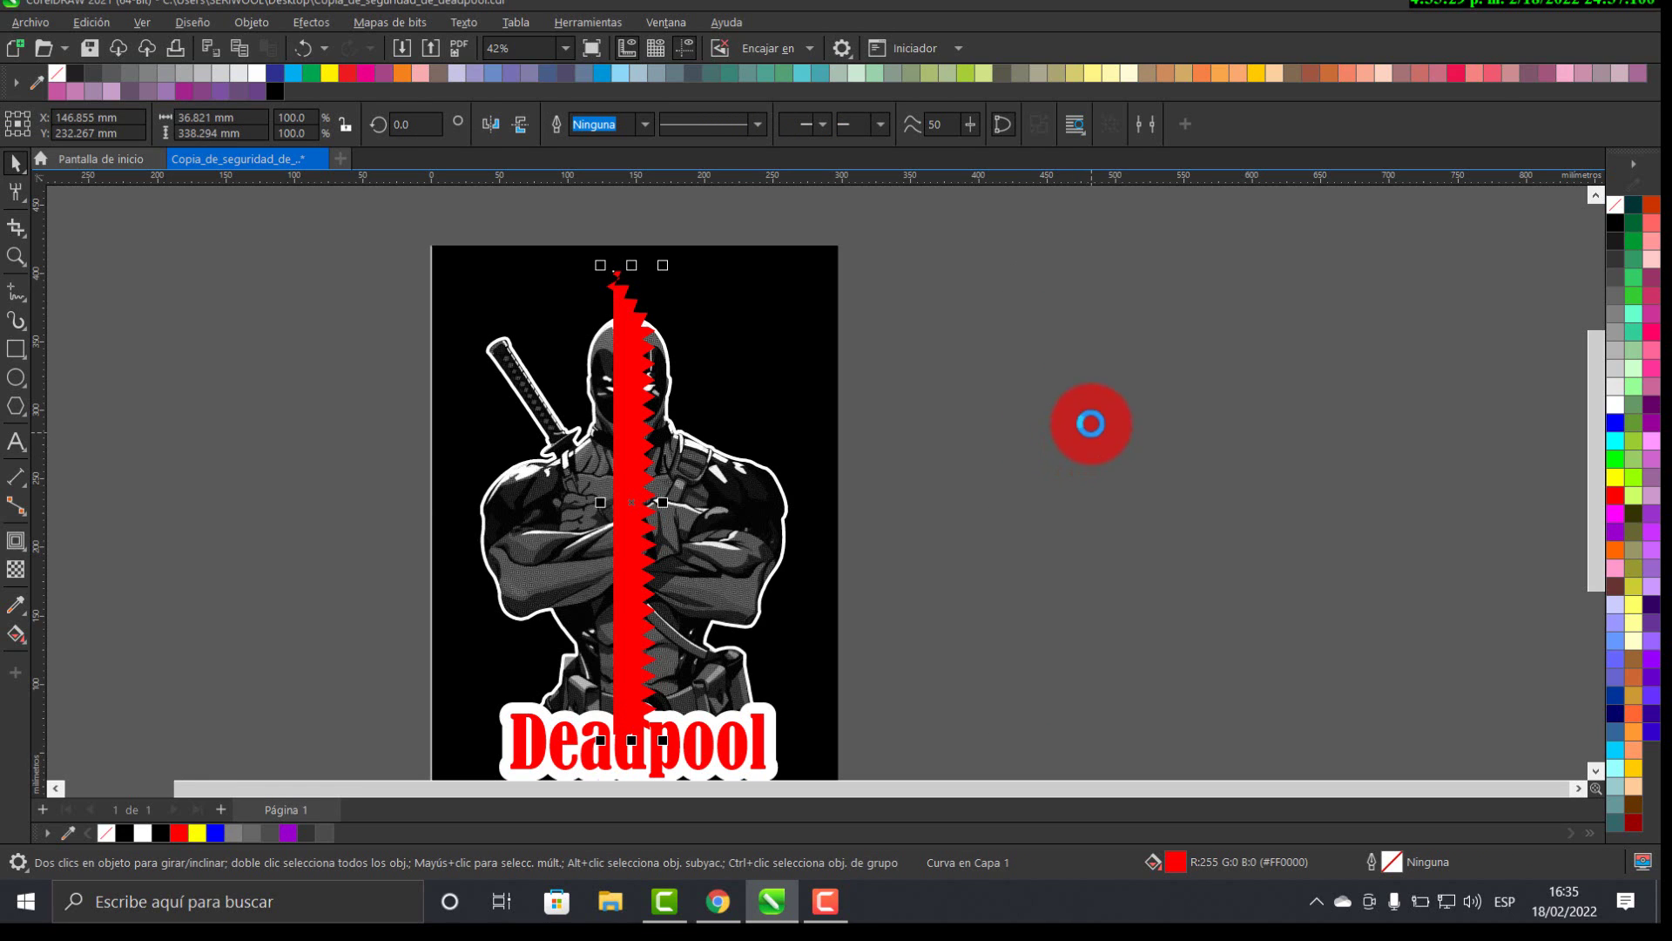
key("ctrl+shift+z")
key("ctrl+z")
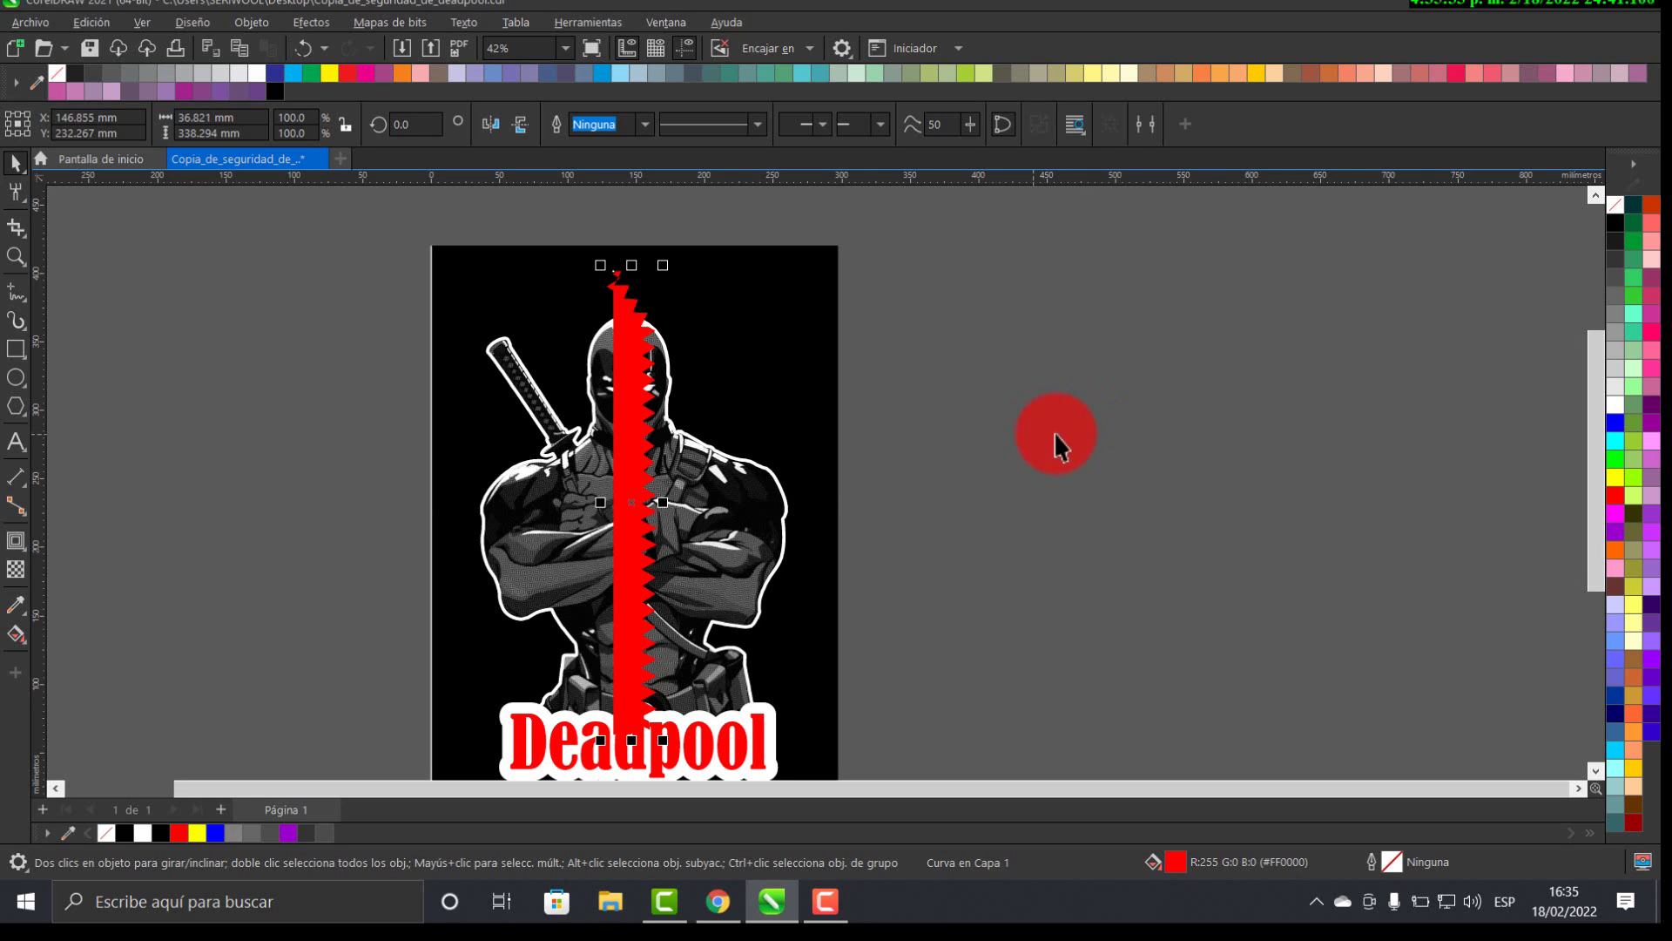
- Place a copy of the jagged red bar on each side of the central one, about 63 mm away from it
left_click_drag(1054, 432, 1225, 421)
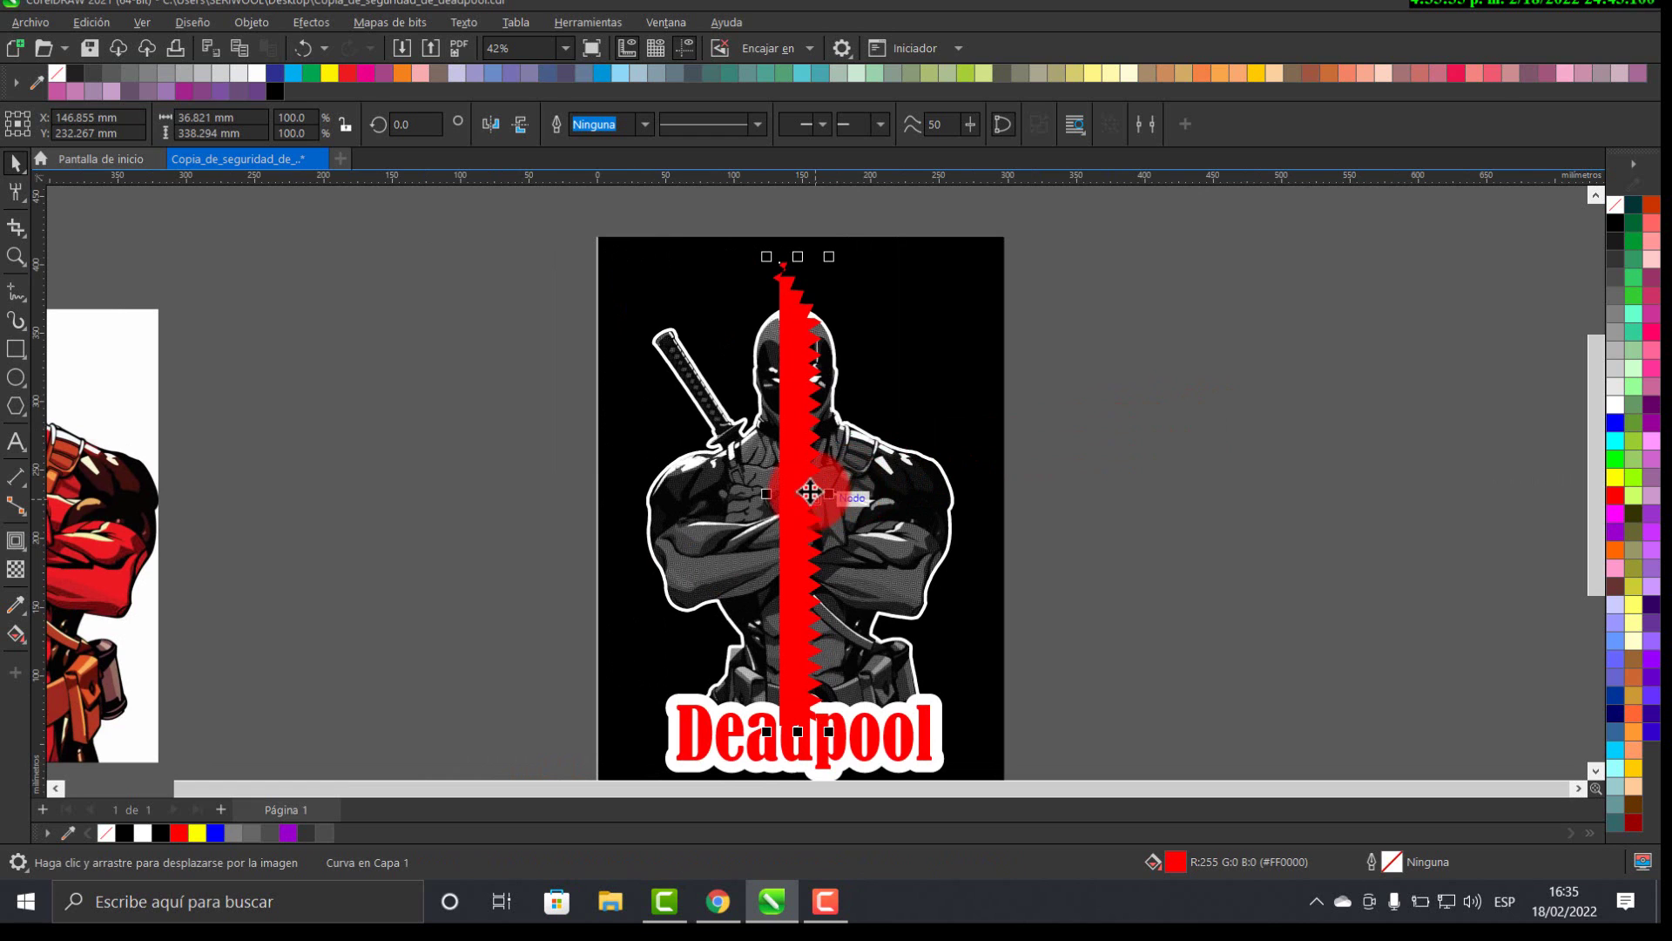
left_click_drag(810, 493, 887, 485)
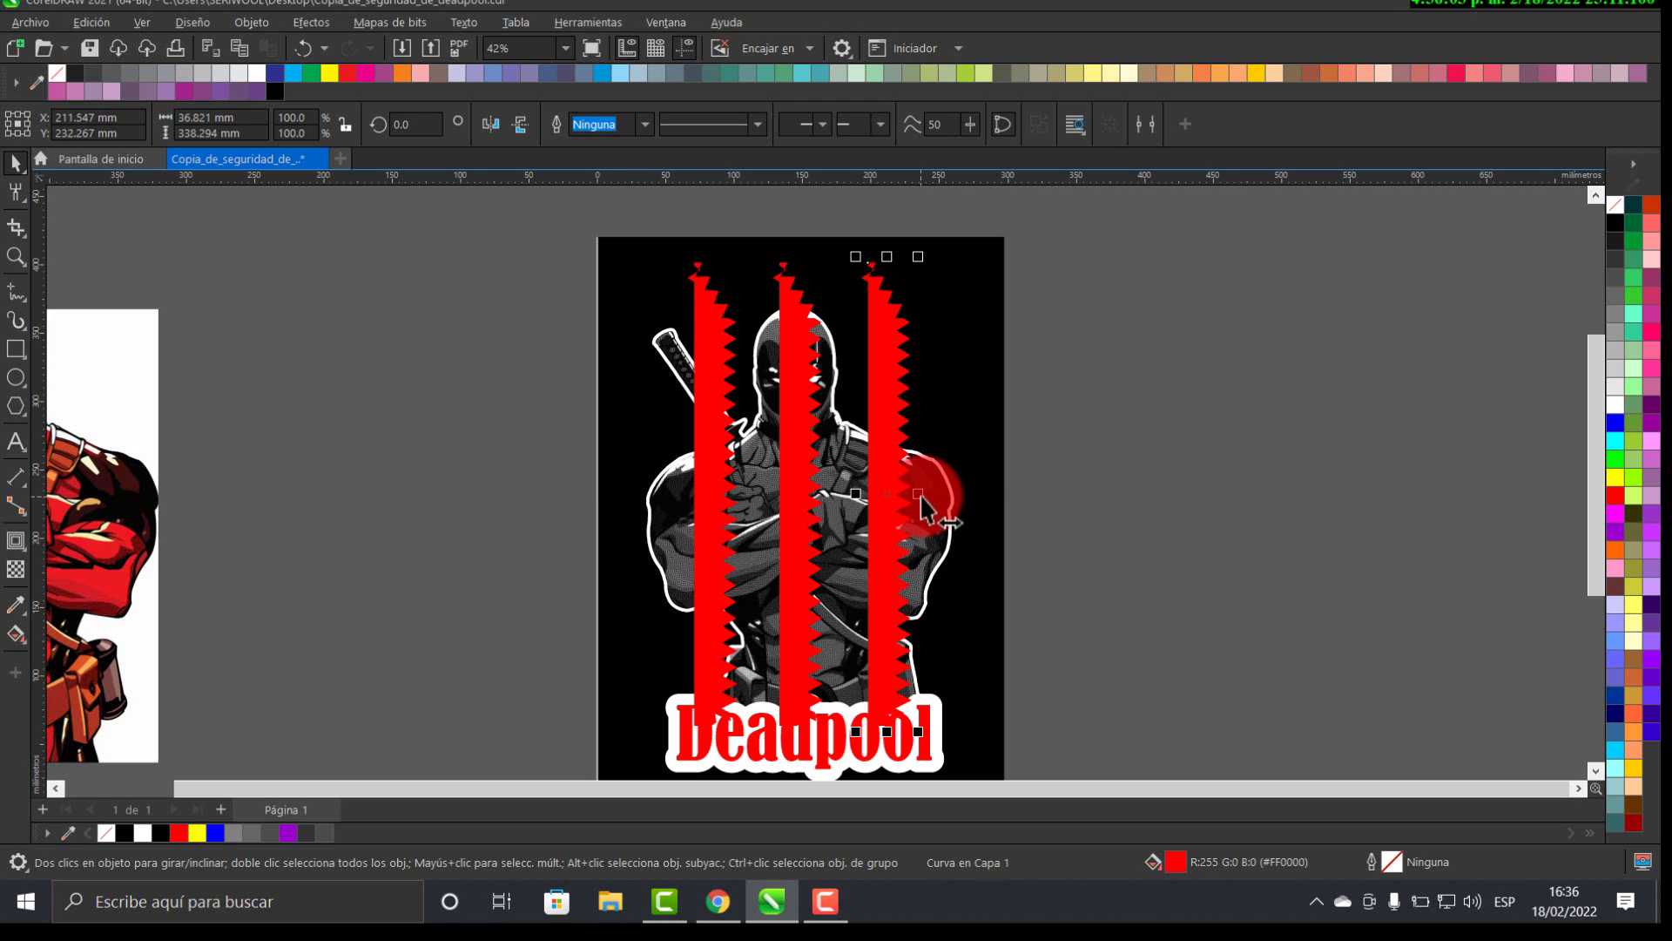
- Group the three red bars, shift the group off the black page and return it over the figure
left_click(802, 473, "shift")
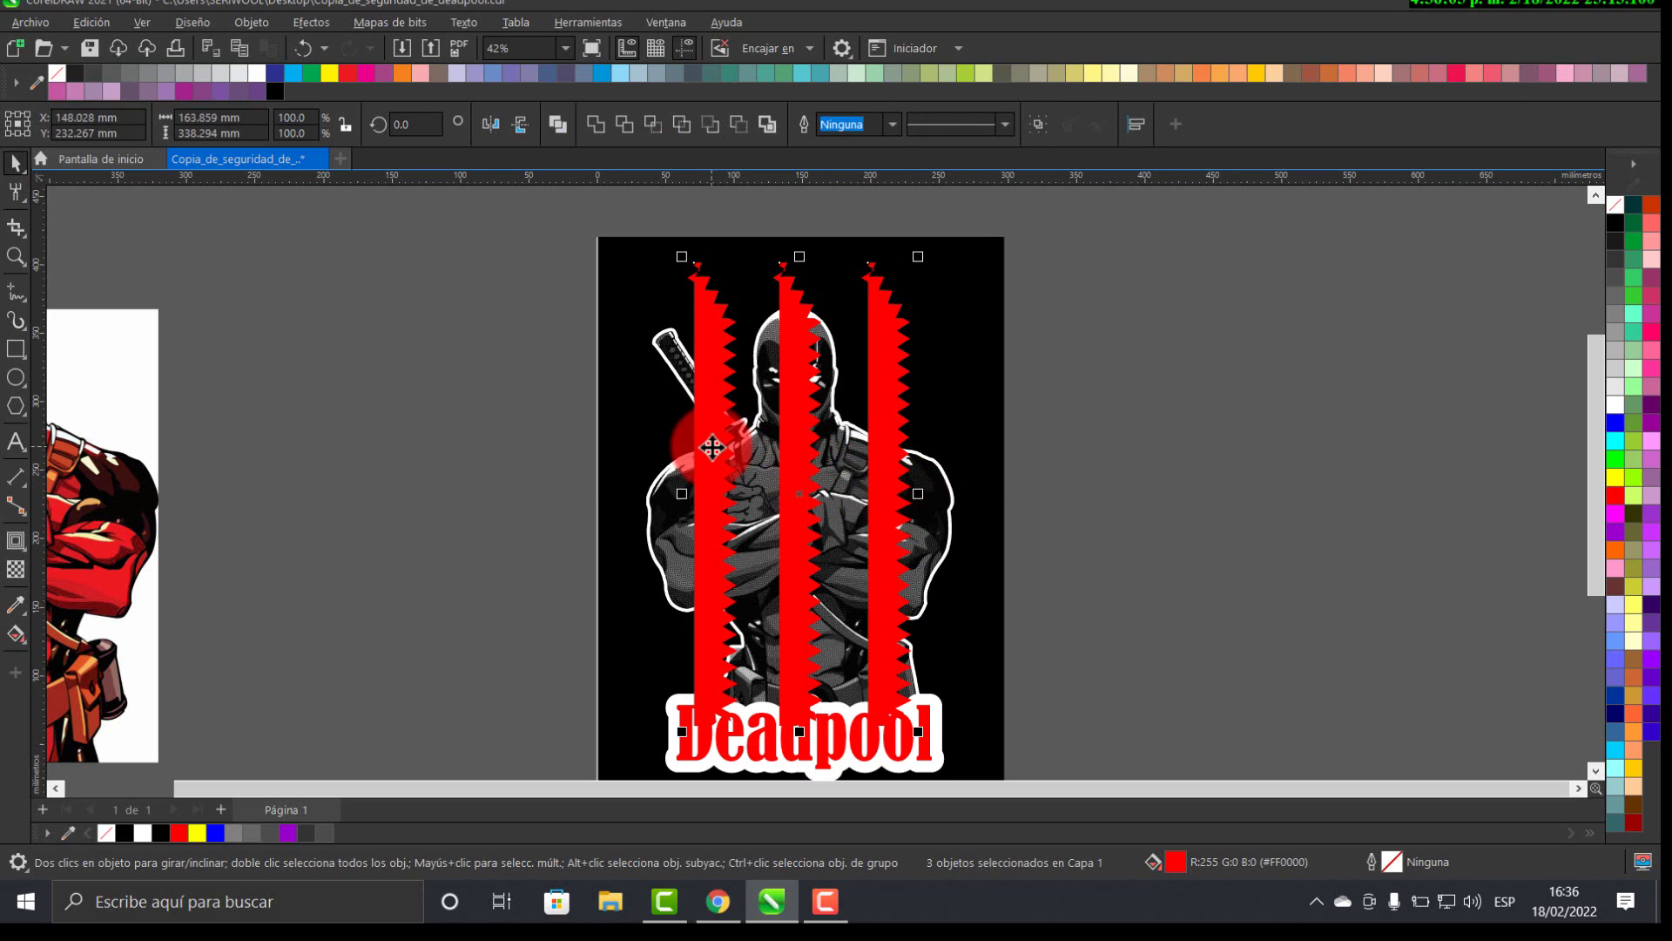
left_click(1042, 119)
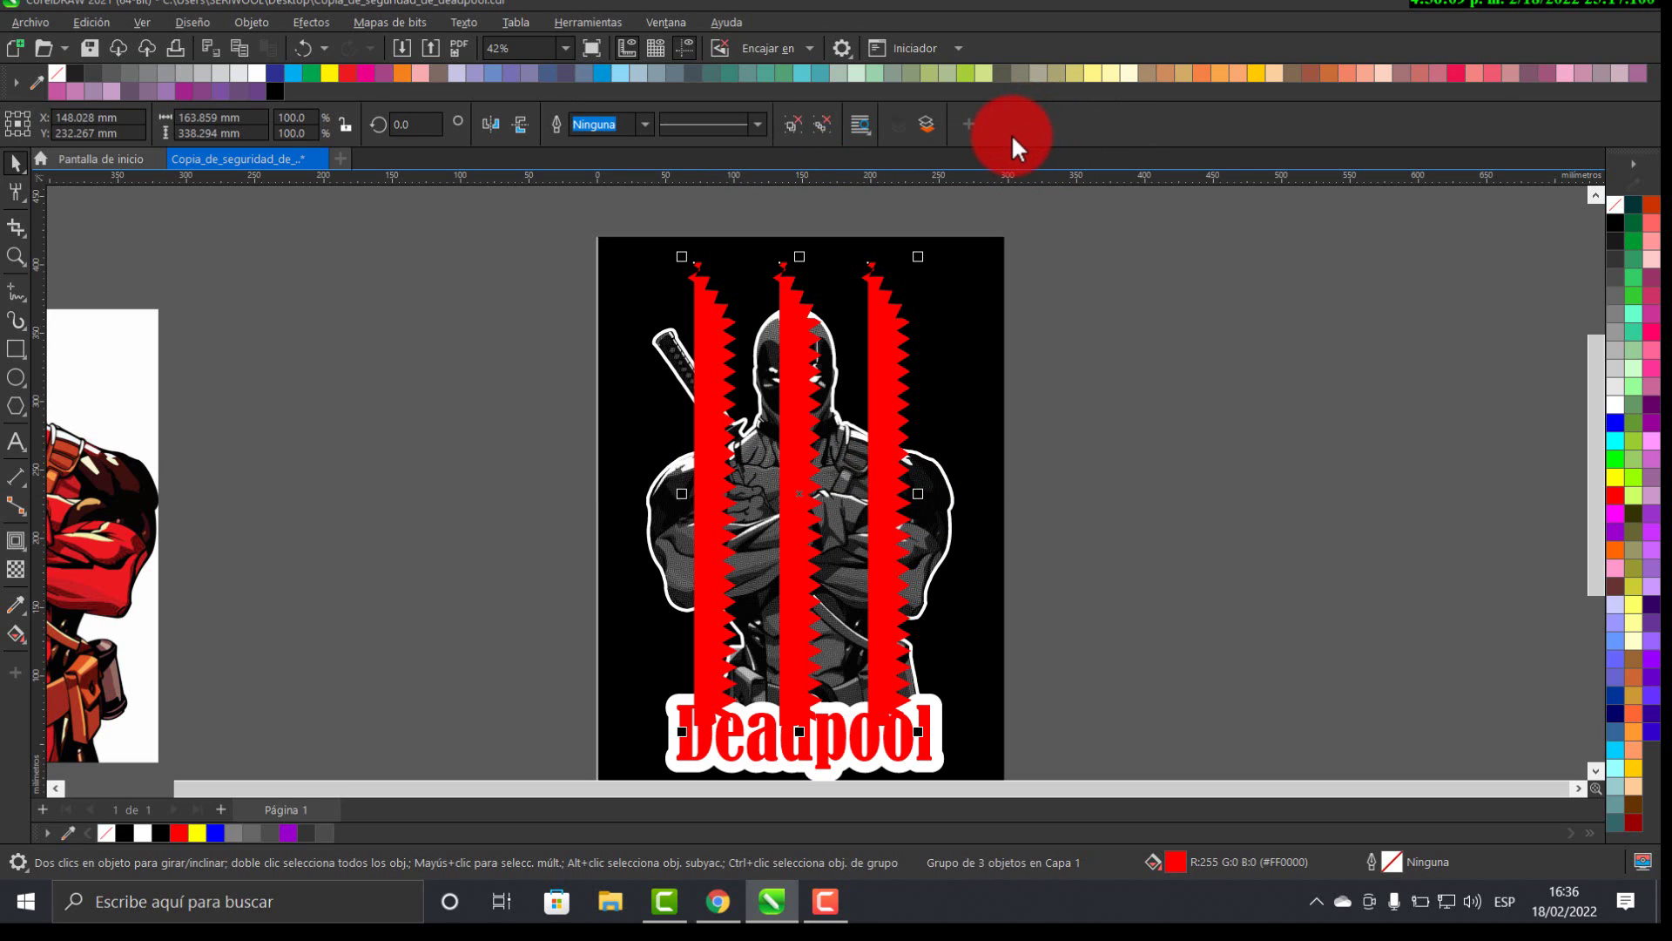
key("Right")
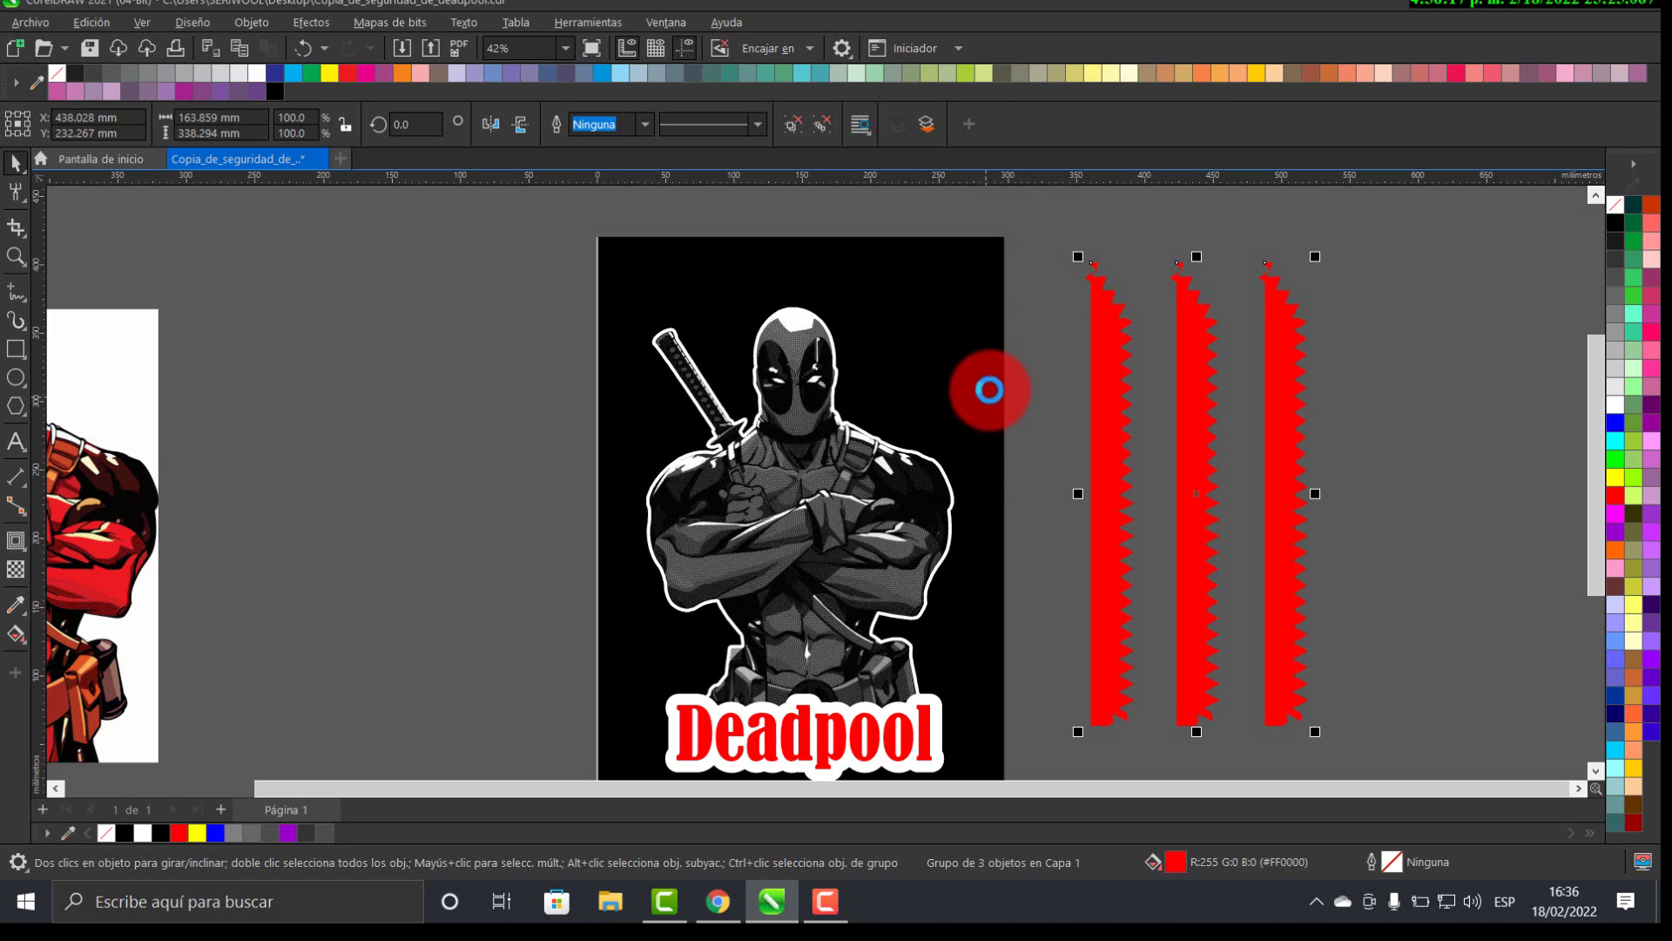
key("Left")
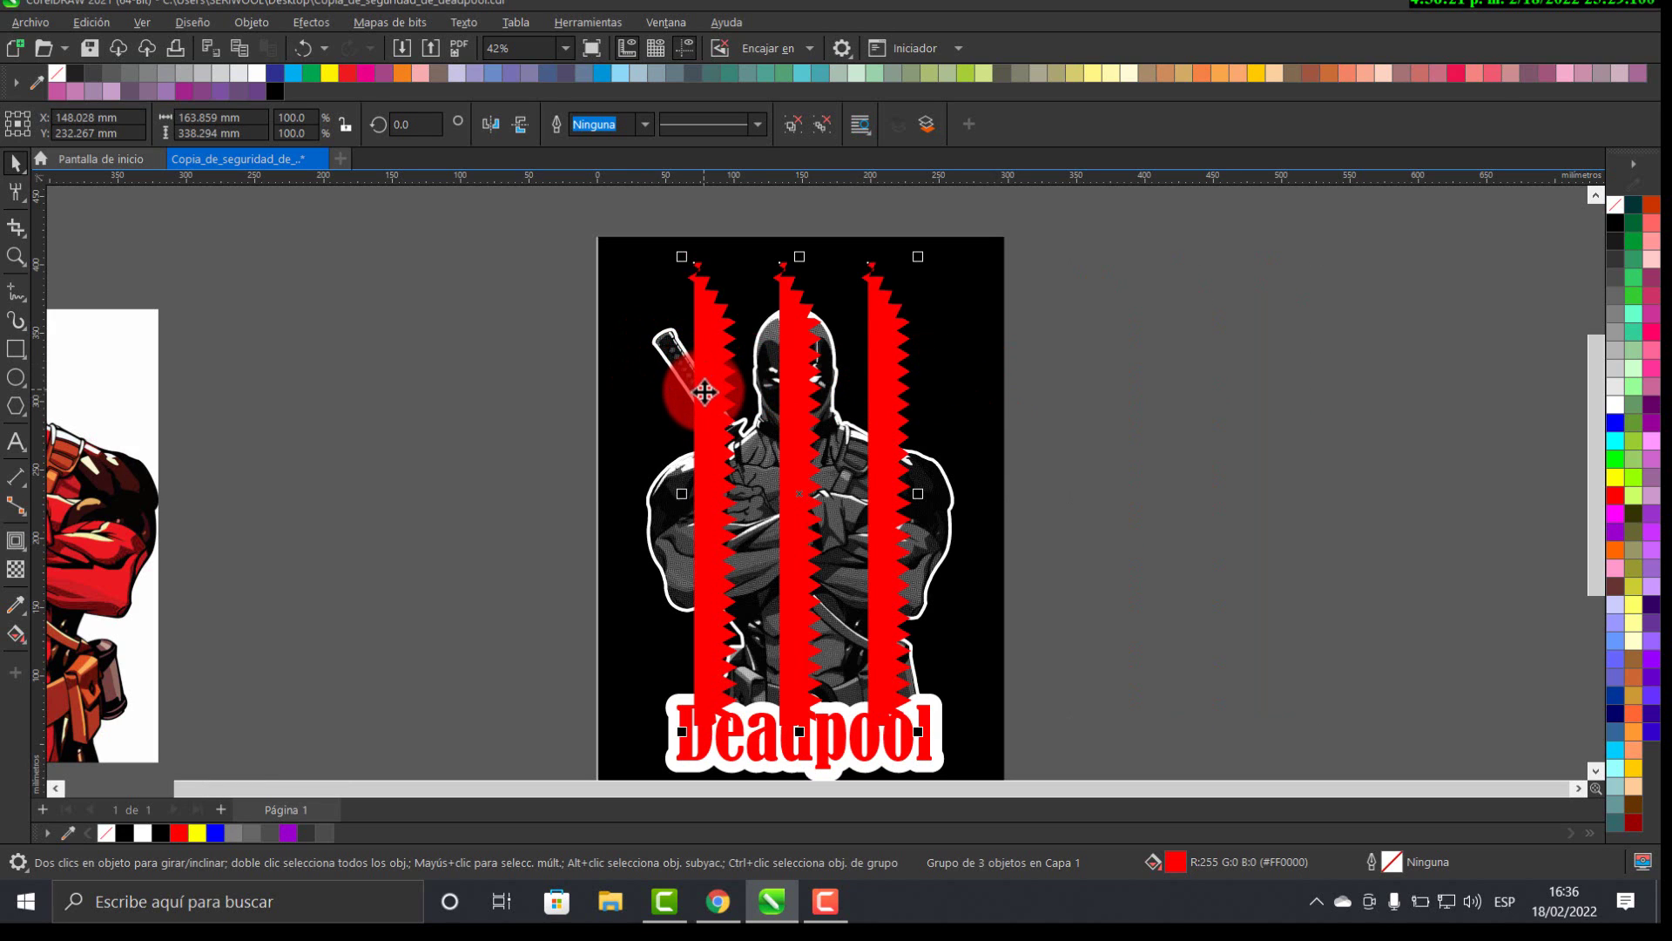
- Ungroup the three red bars and clear the selection
left_click(470, 279)
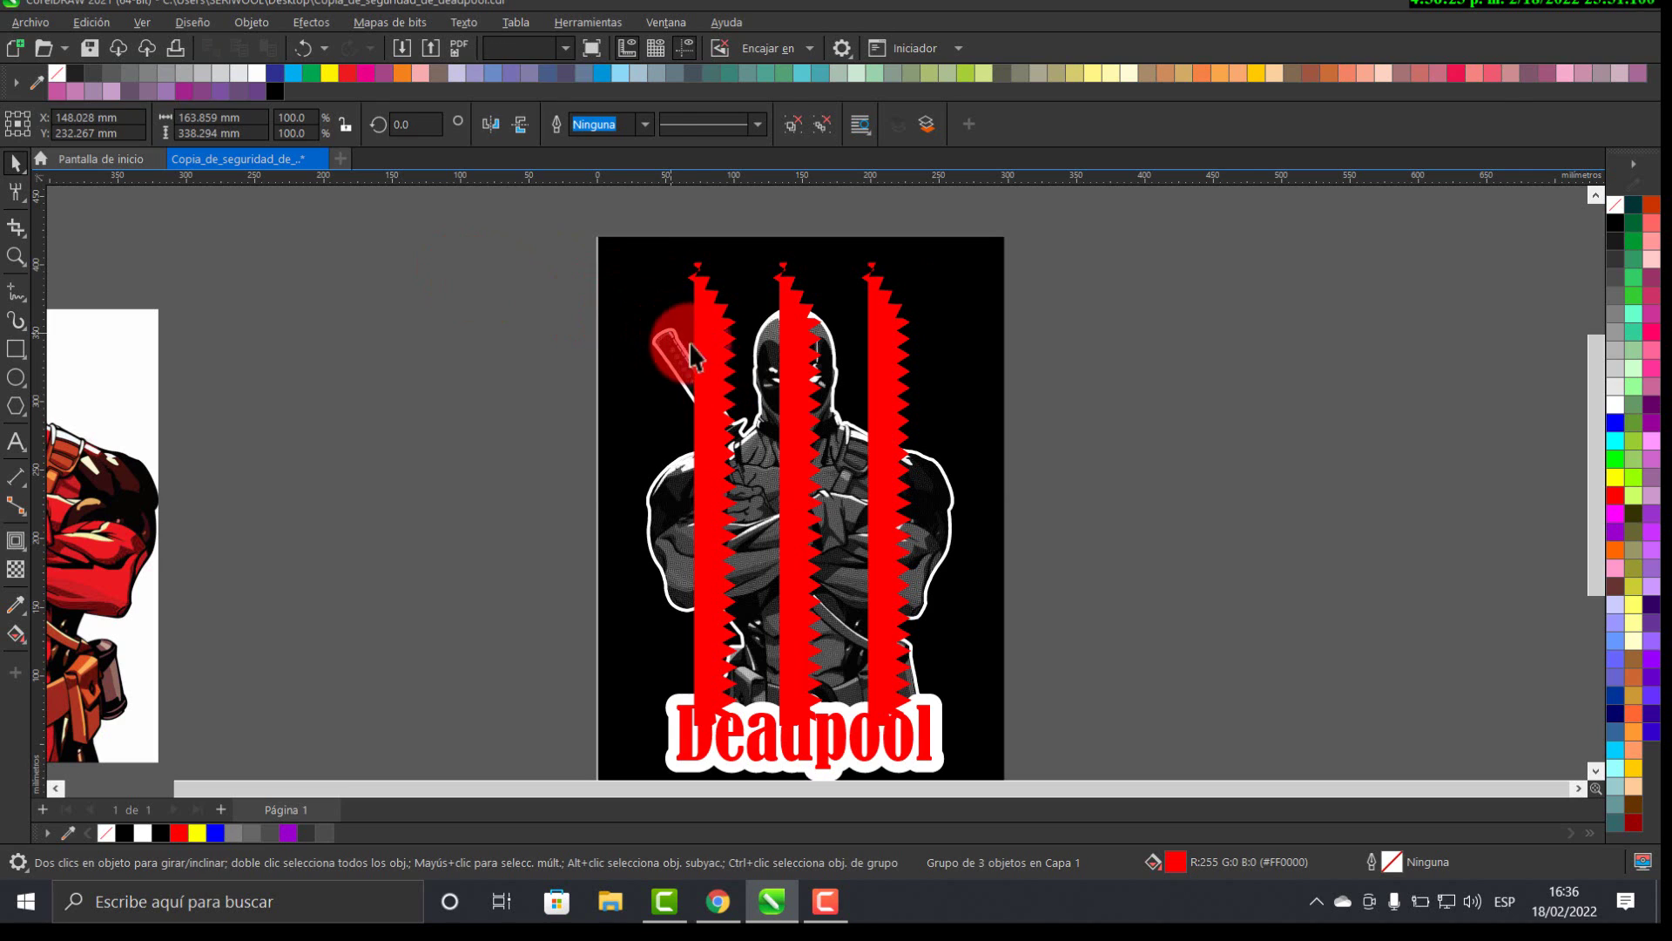
left_click(723, 371)
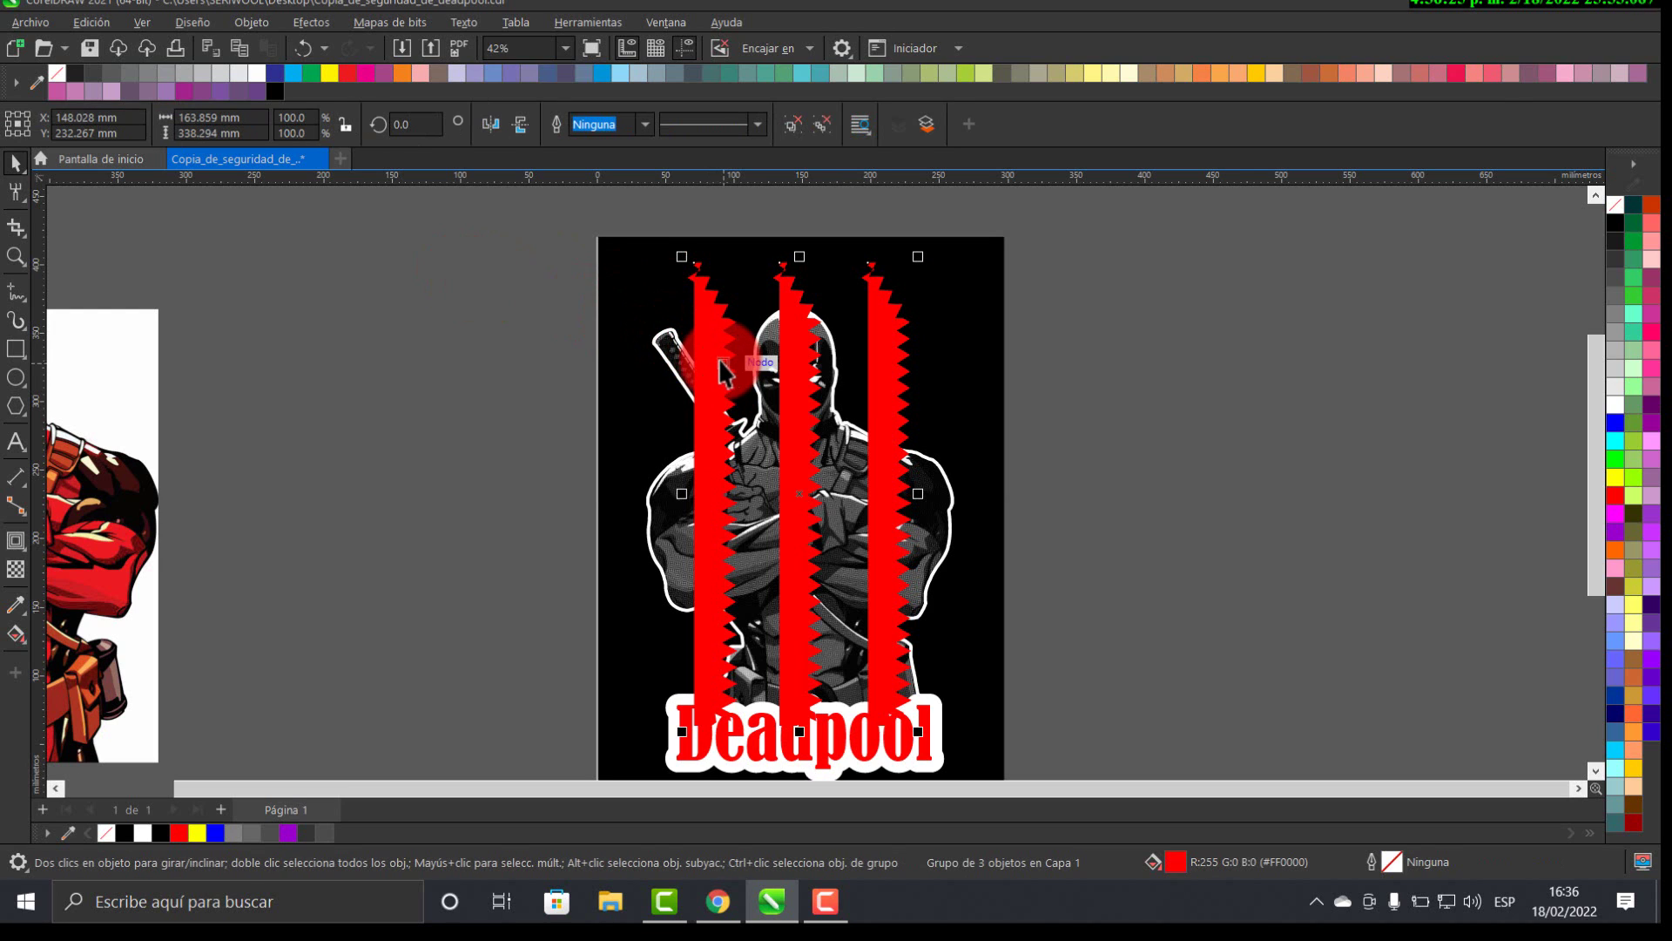
left_click(791, 124)
left_click(888, 357)
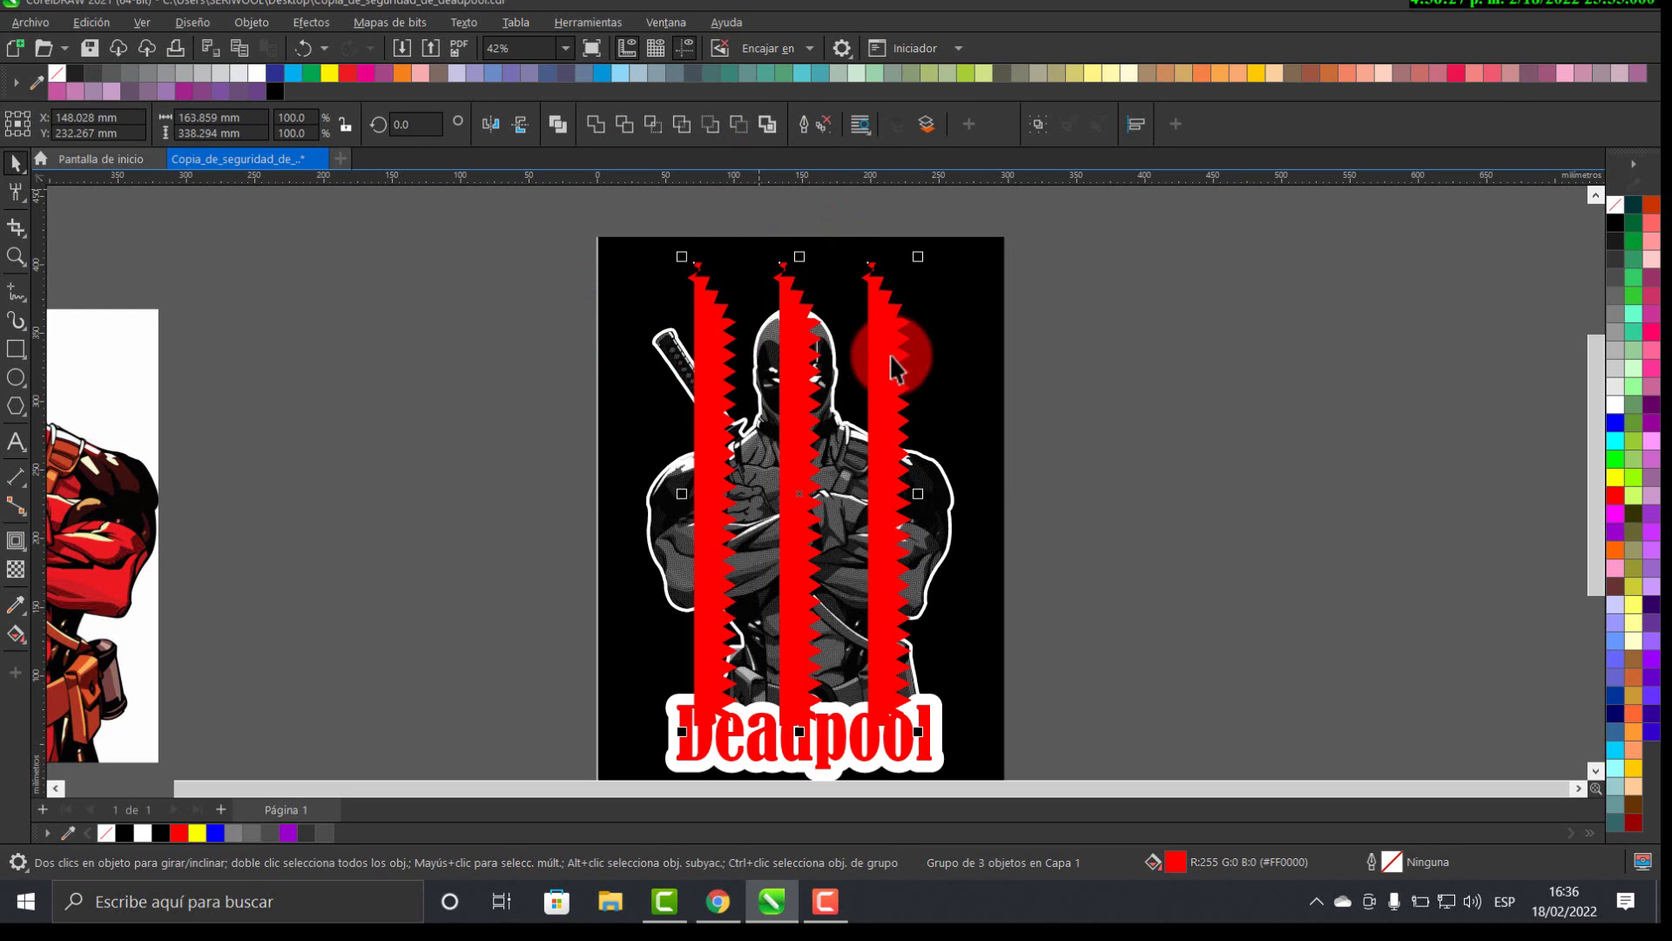
left_click(1122, 401)
- Mirror the leftmost red bar horizontally so its teeth face outward, keeping its tip at the top
left_click(716, 431)
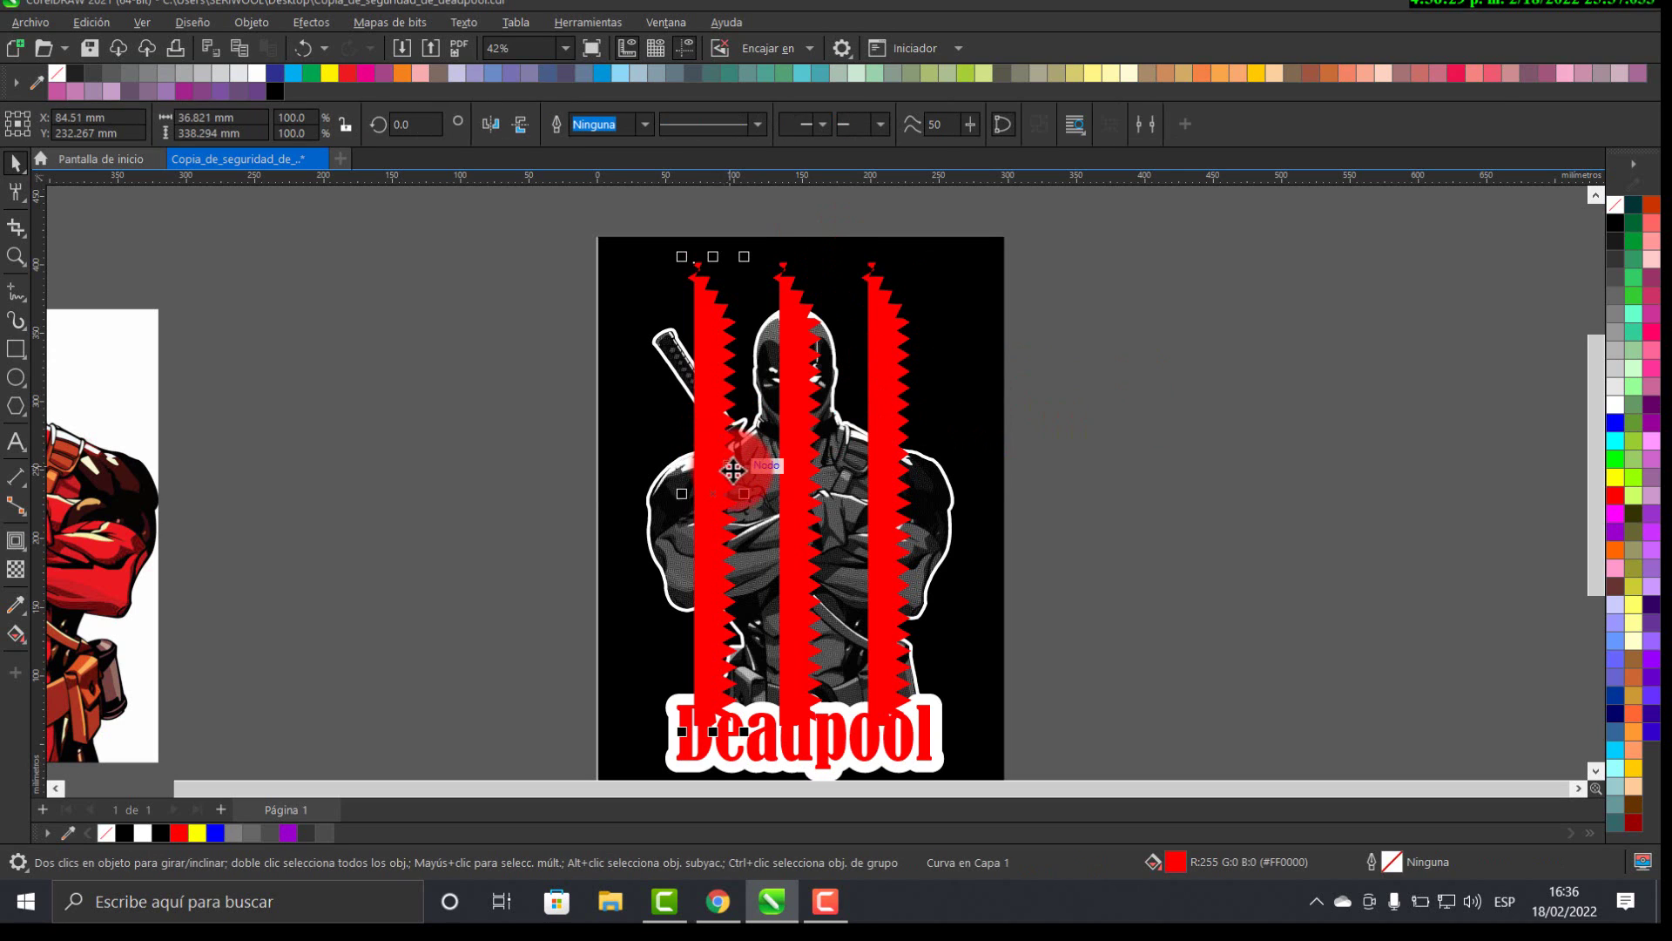
left_click(445, 243)
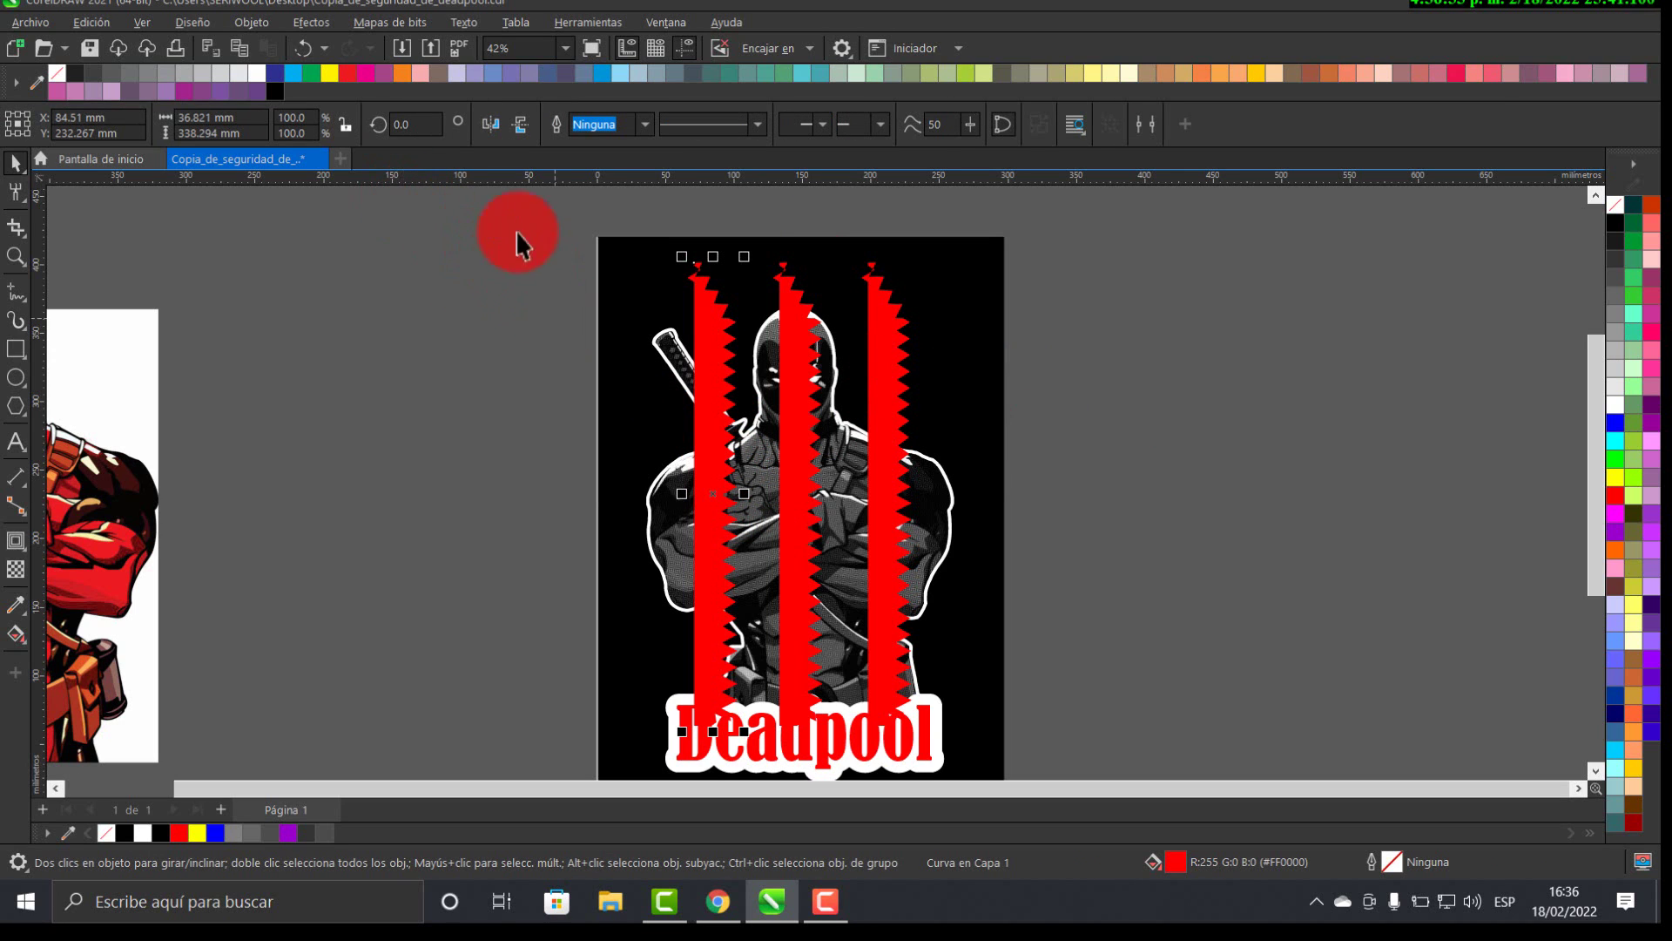
left_click(517, 124)
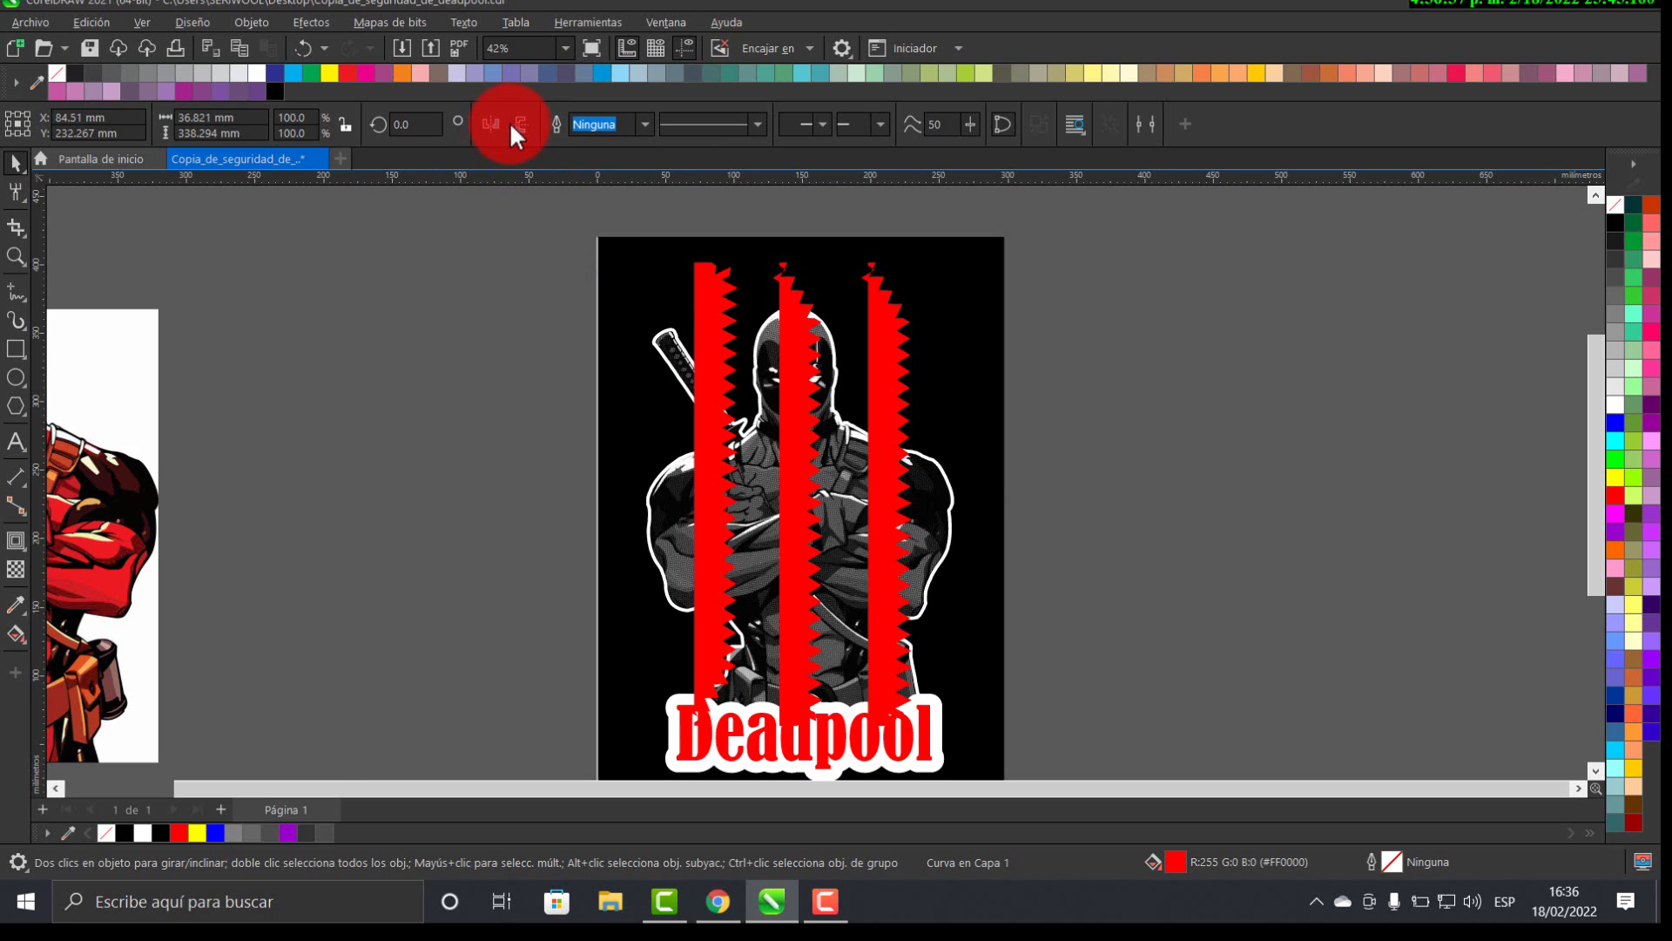
left_click(493, 120)
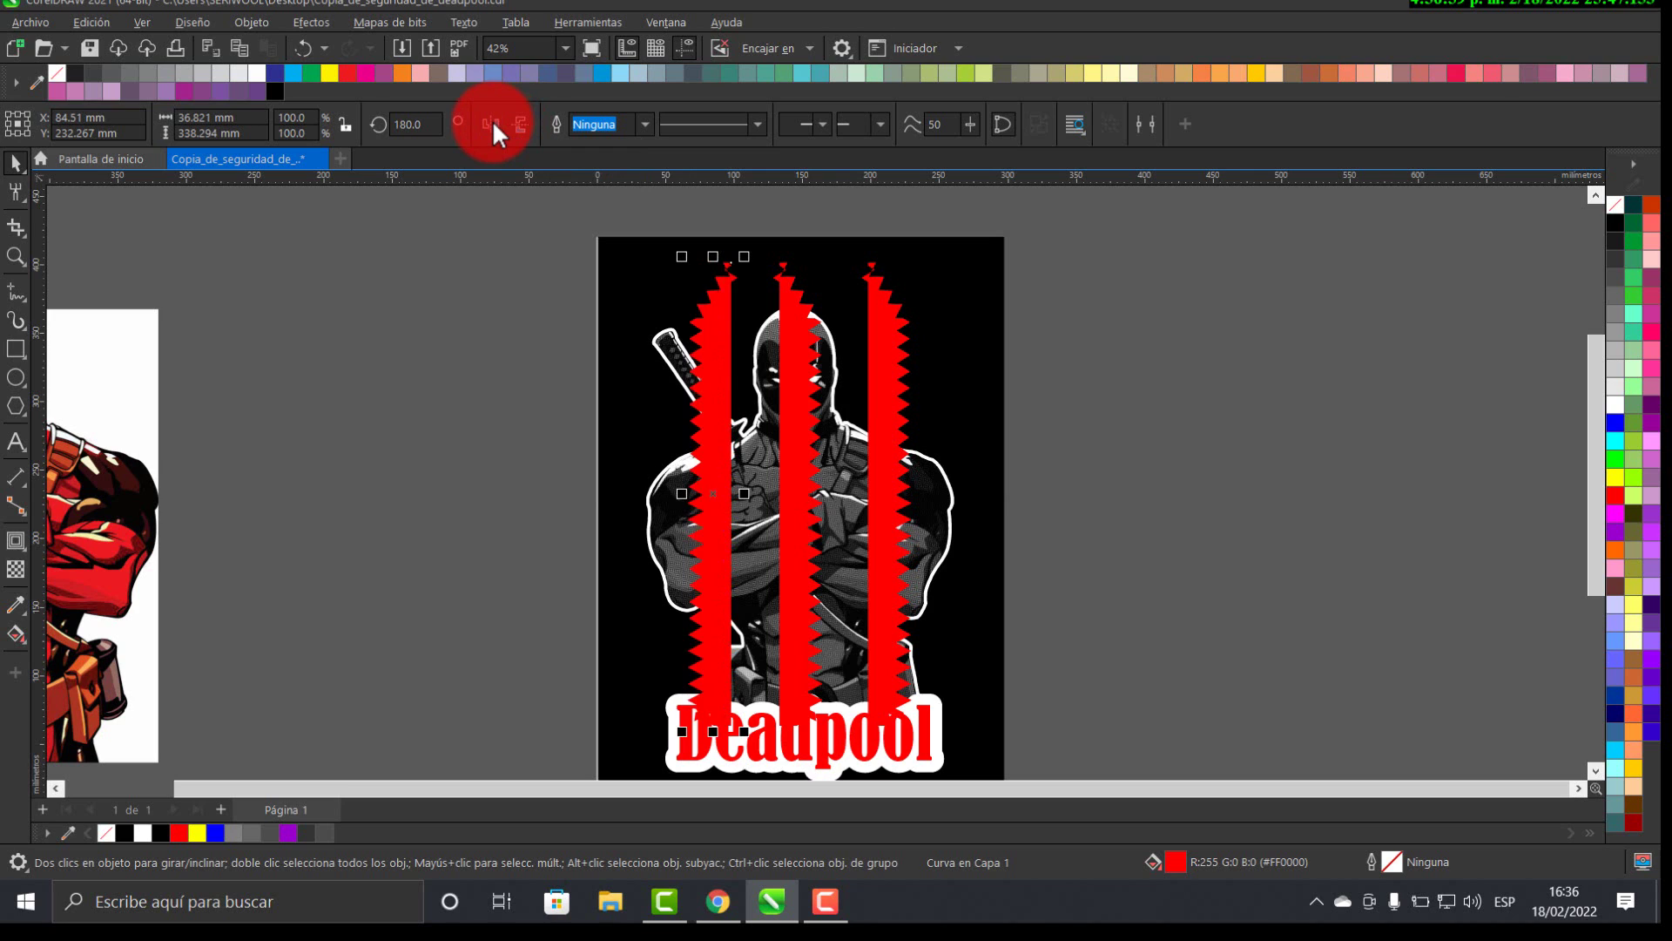
left_click(1342, 433)
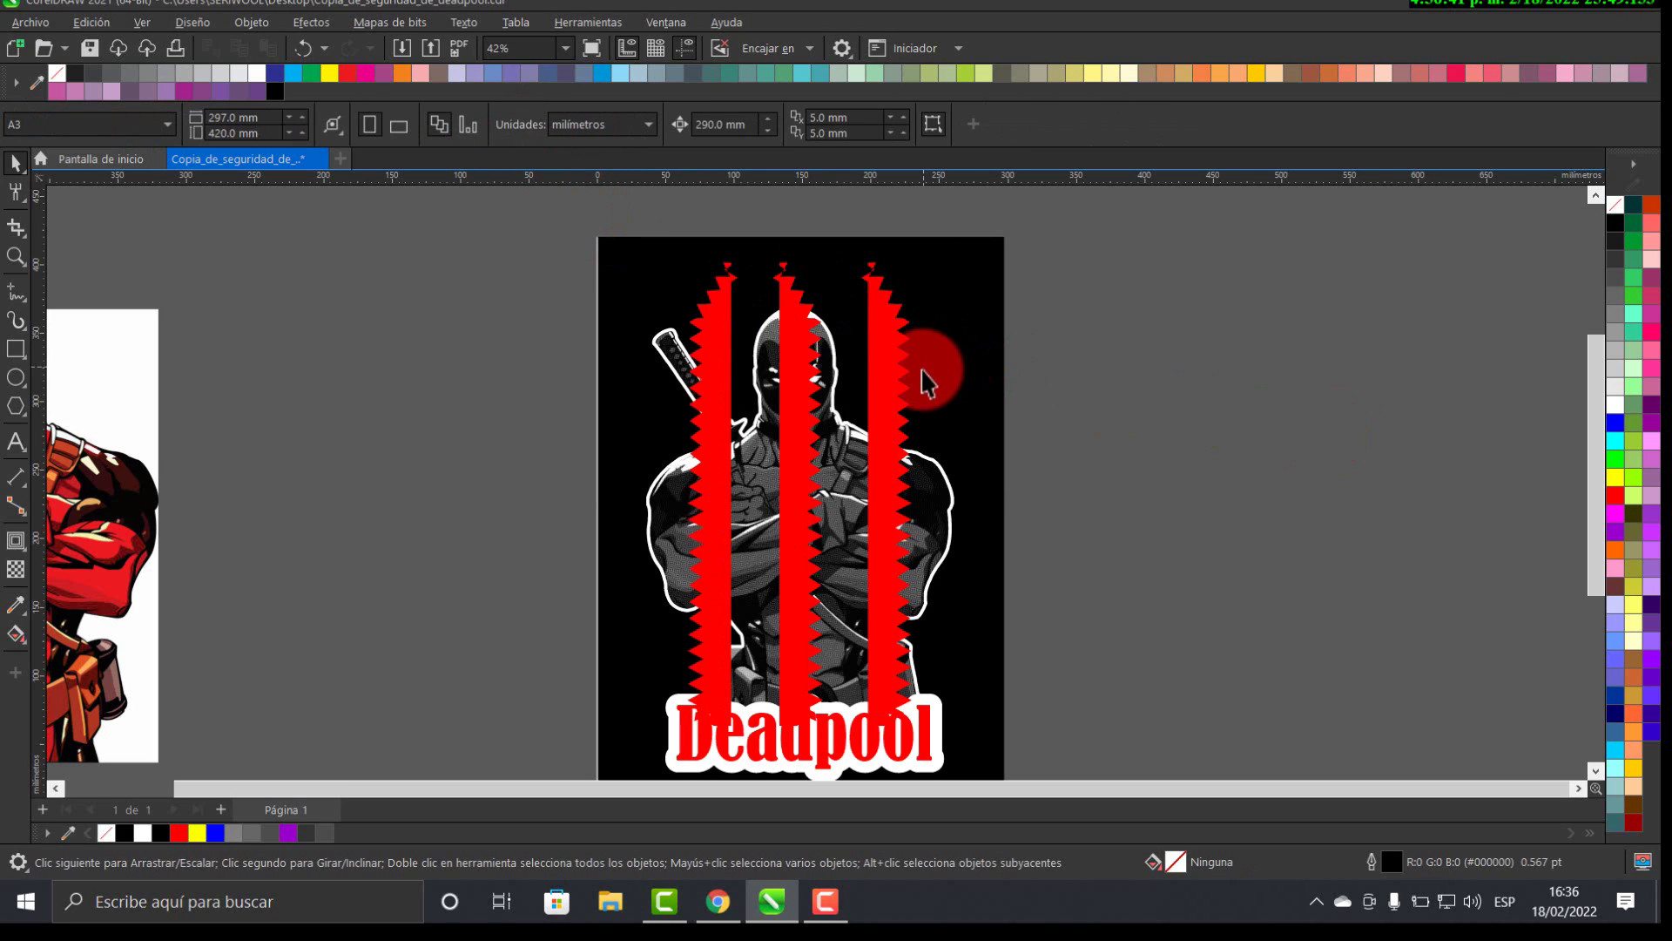
- Group the three red bars and move the group 290 mm right, off the black page
left_click(718, 368)
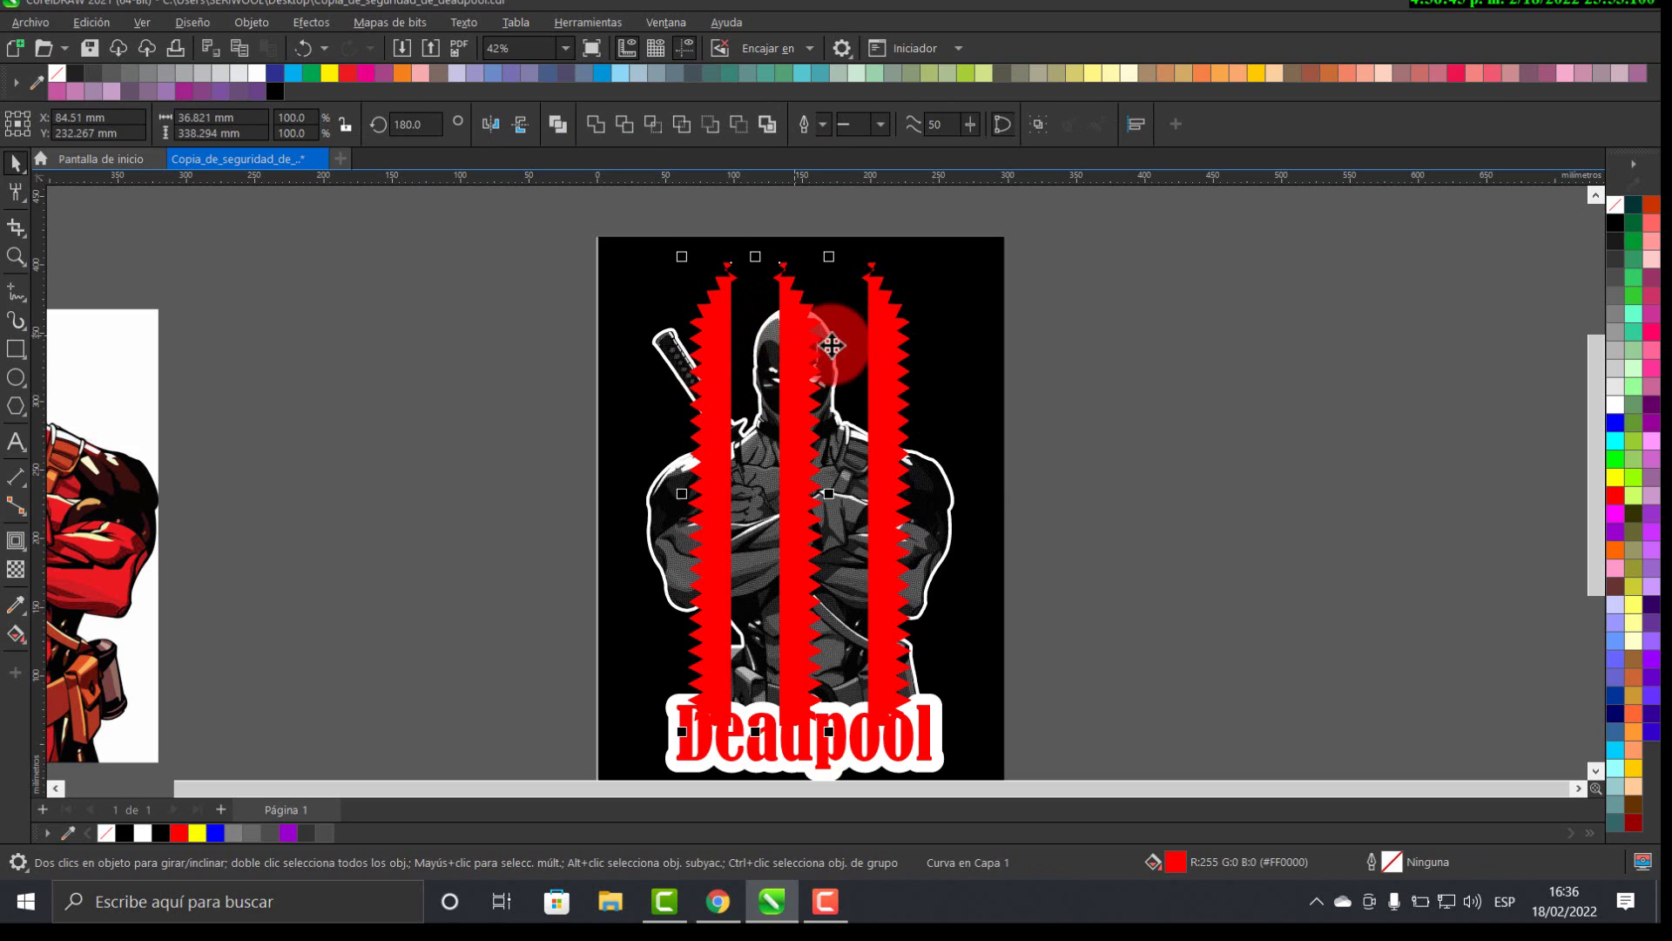
left_click(895, 348, "shift")
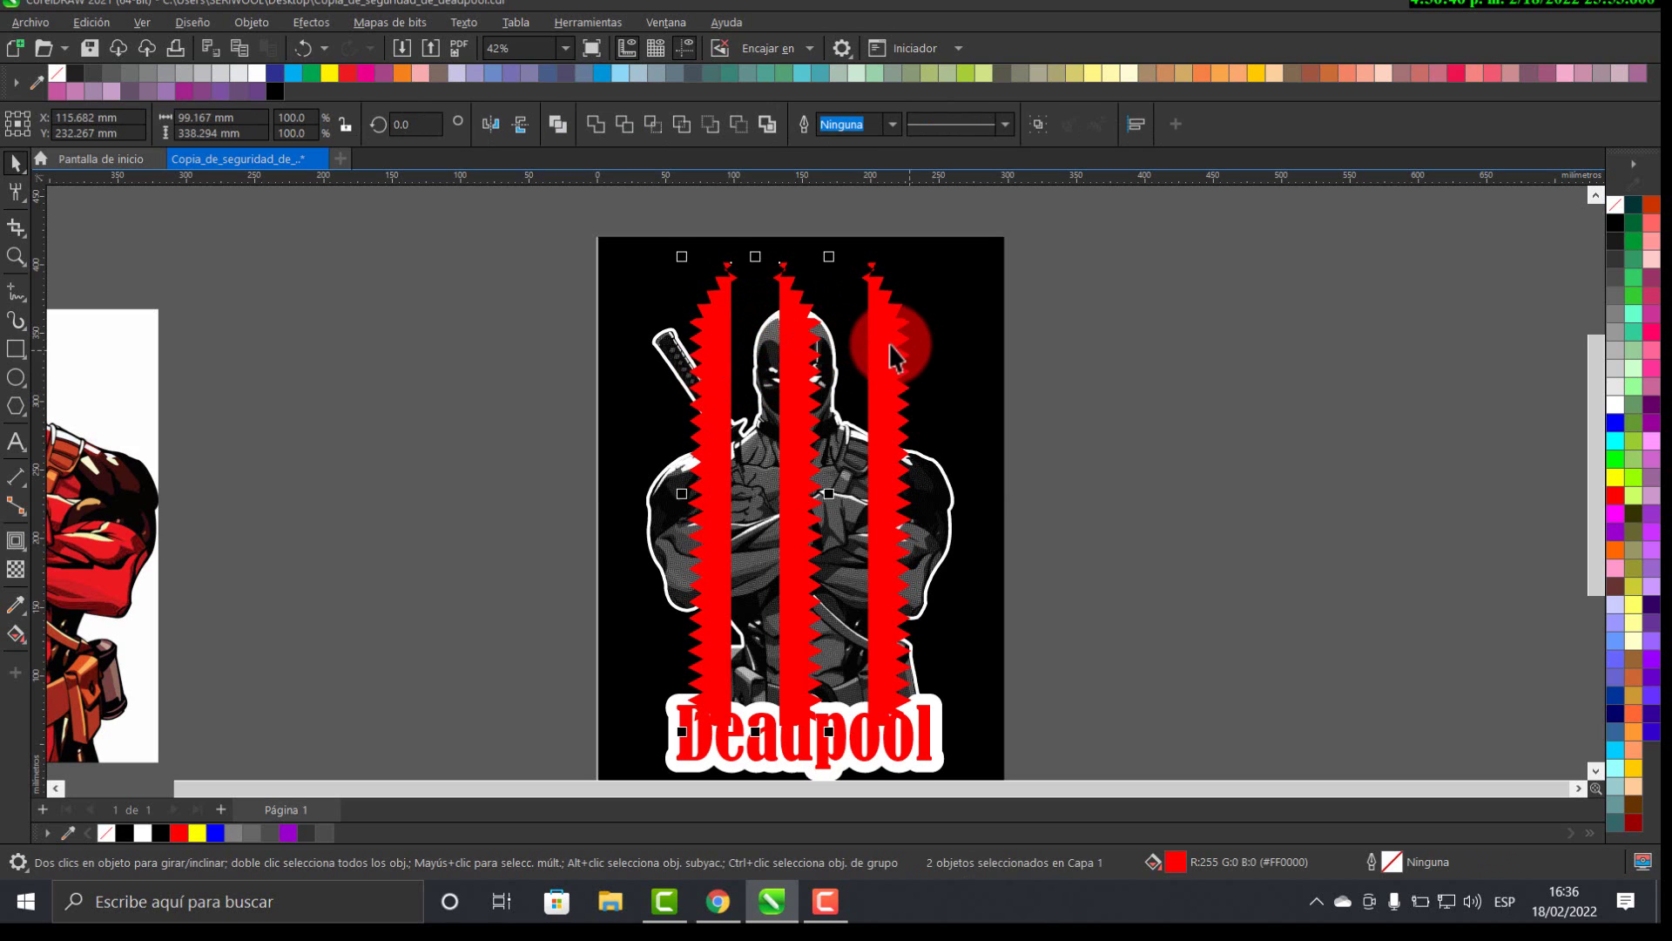
left_click(1036, 124)
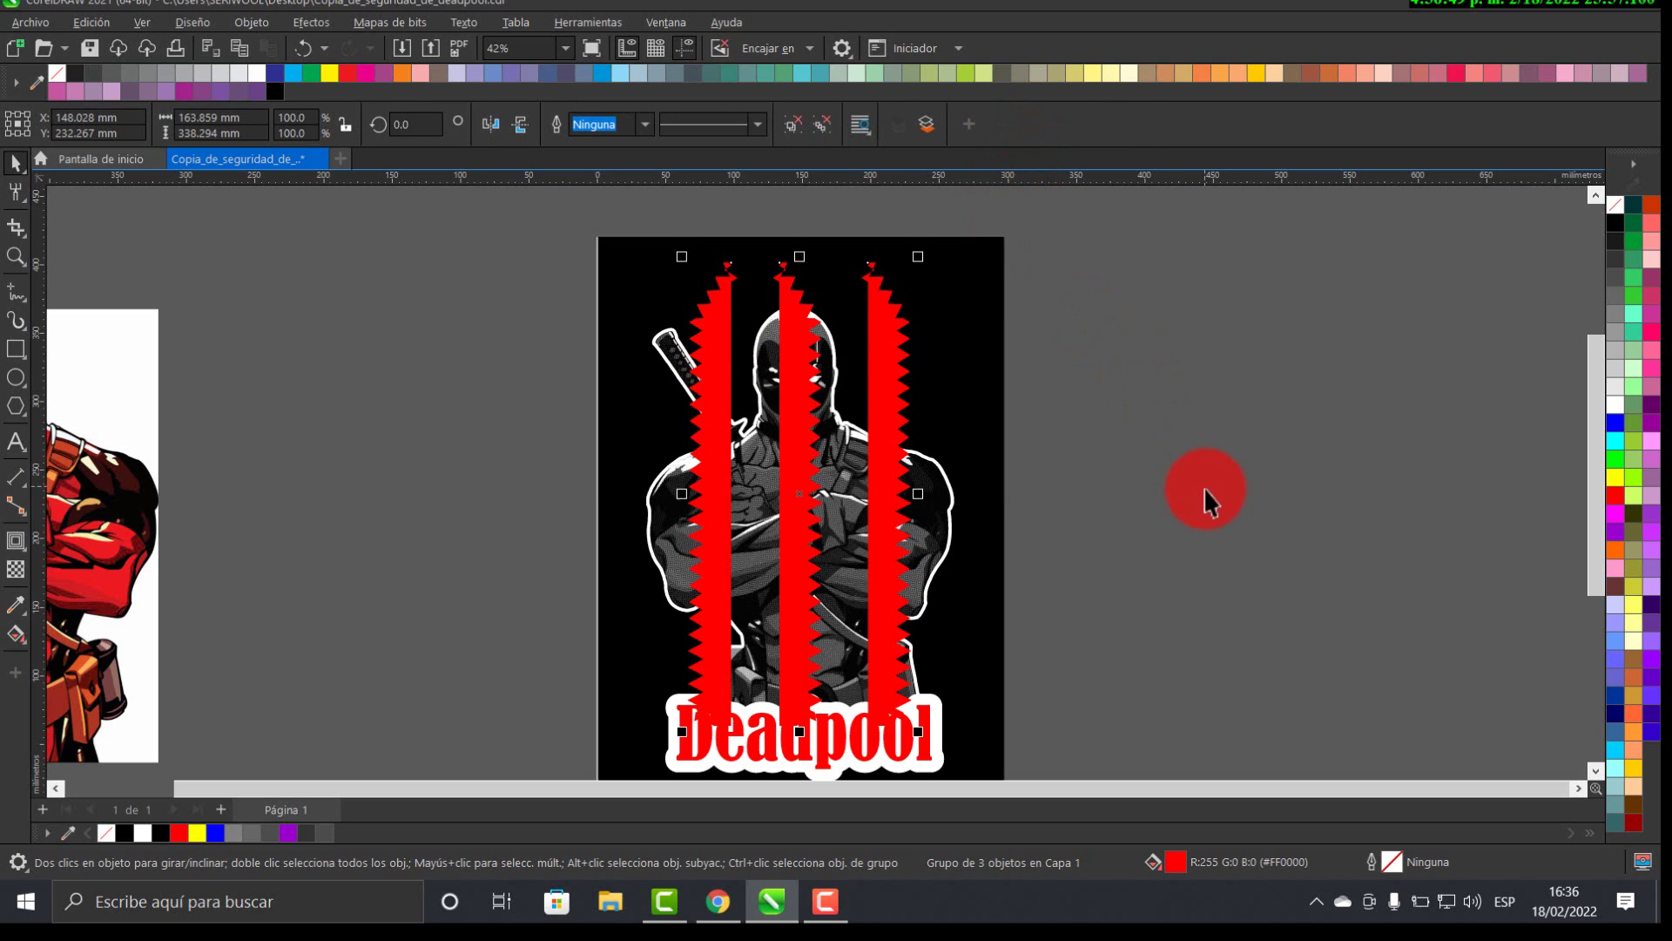
key("ctrl+x")
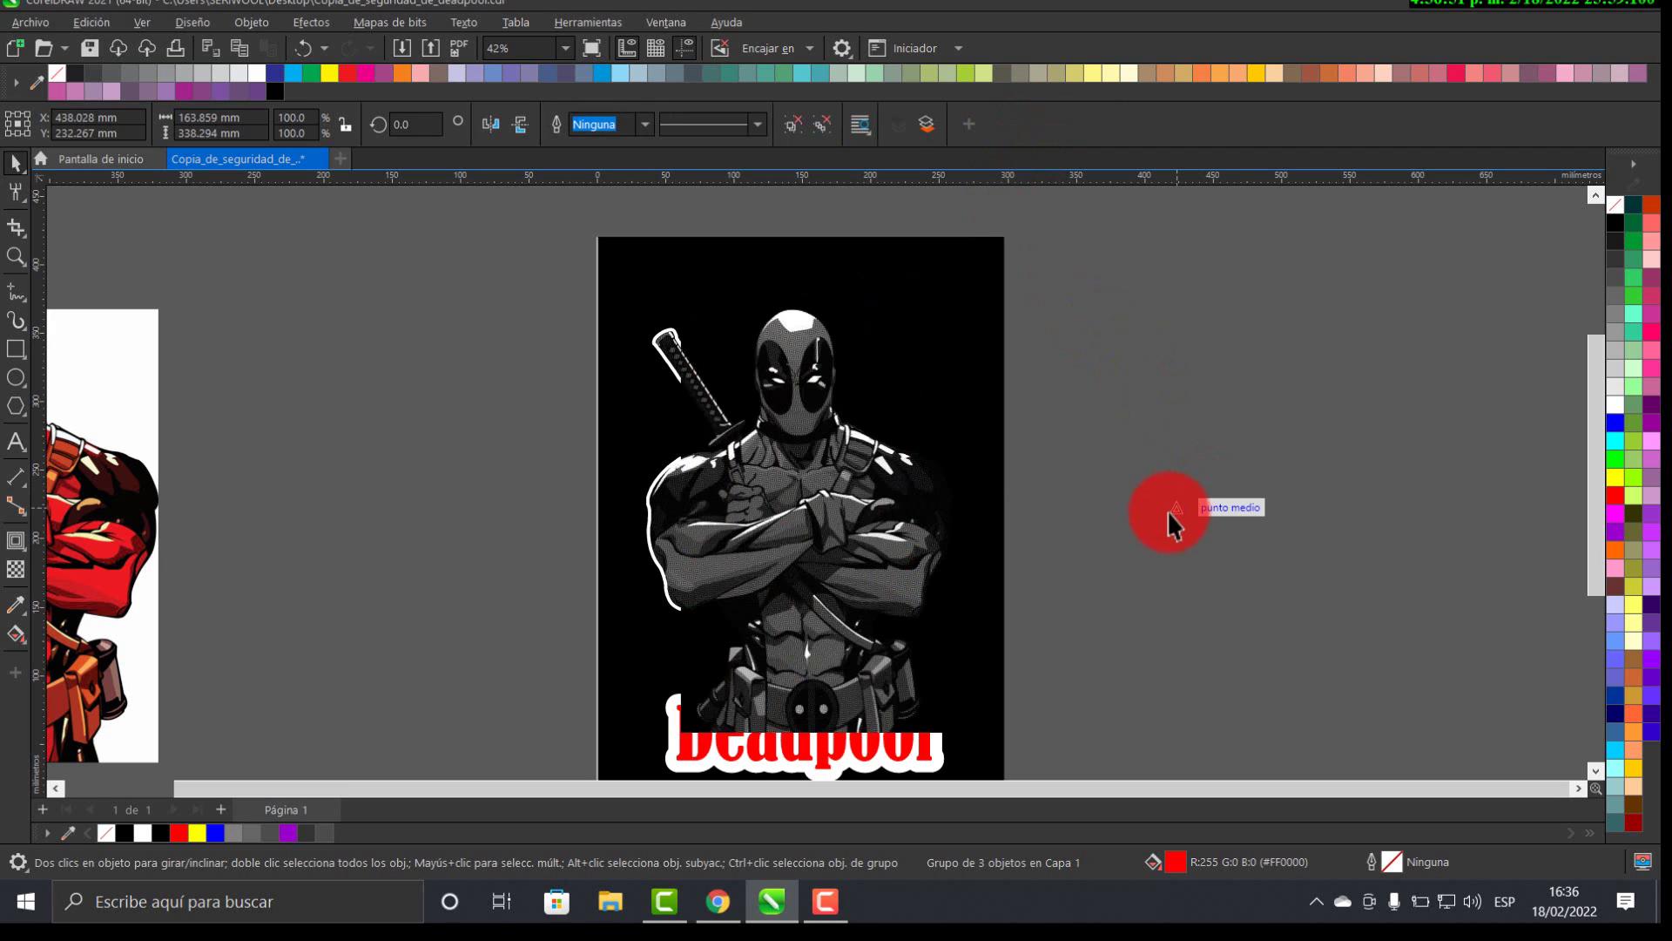
key("ctrl+v")
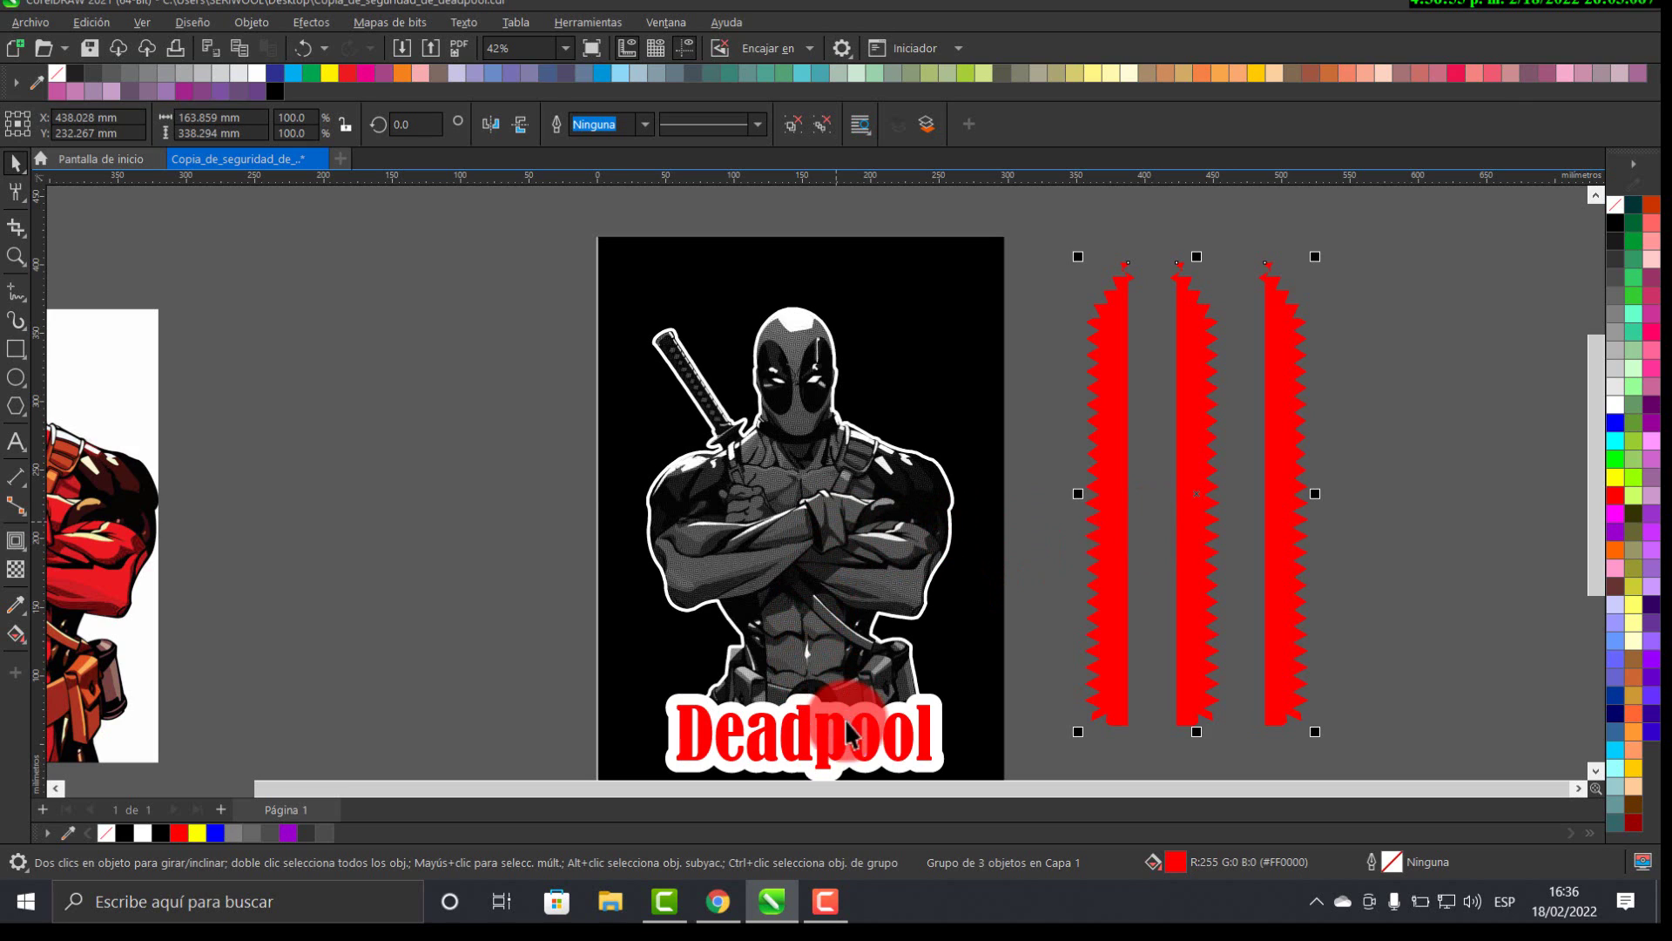
- Move the red "Deadpool" text 290 mm right, off its white backing and over the lower ends of the bars
left_click(909, 747)
key("ctrl+x")
key("ctrl+v")
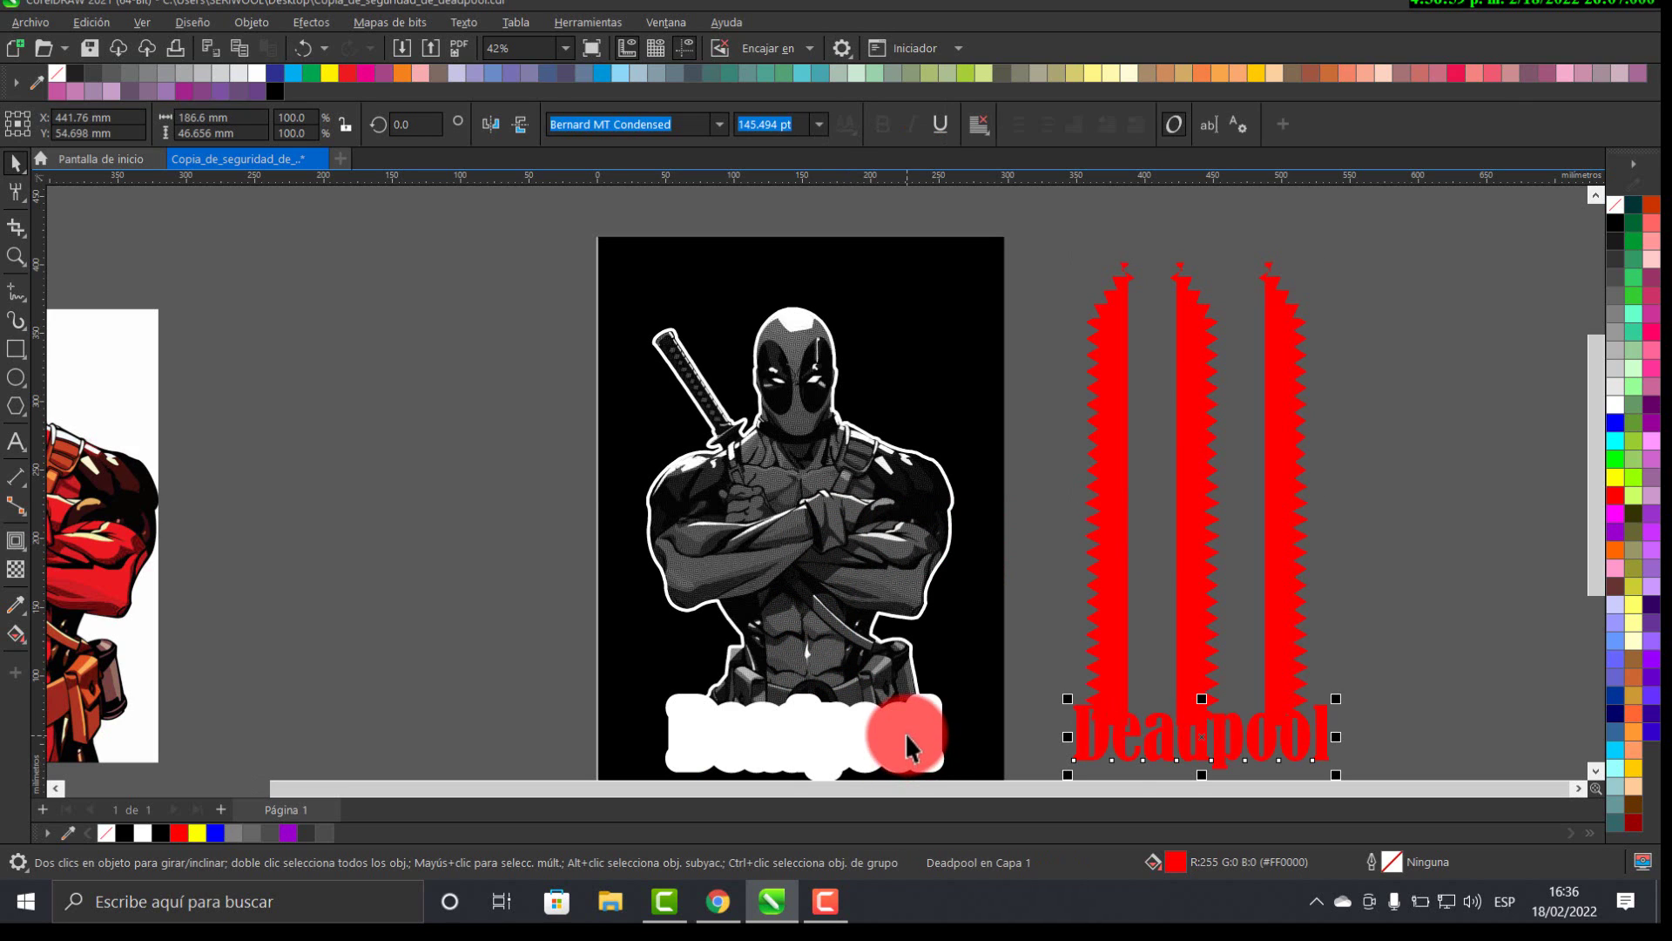
left_click(808, 538)
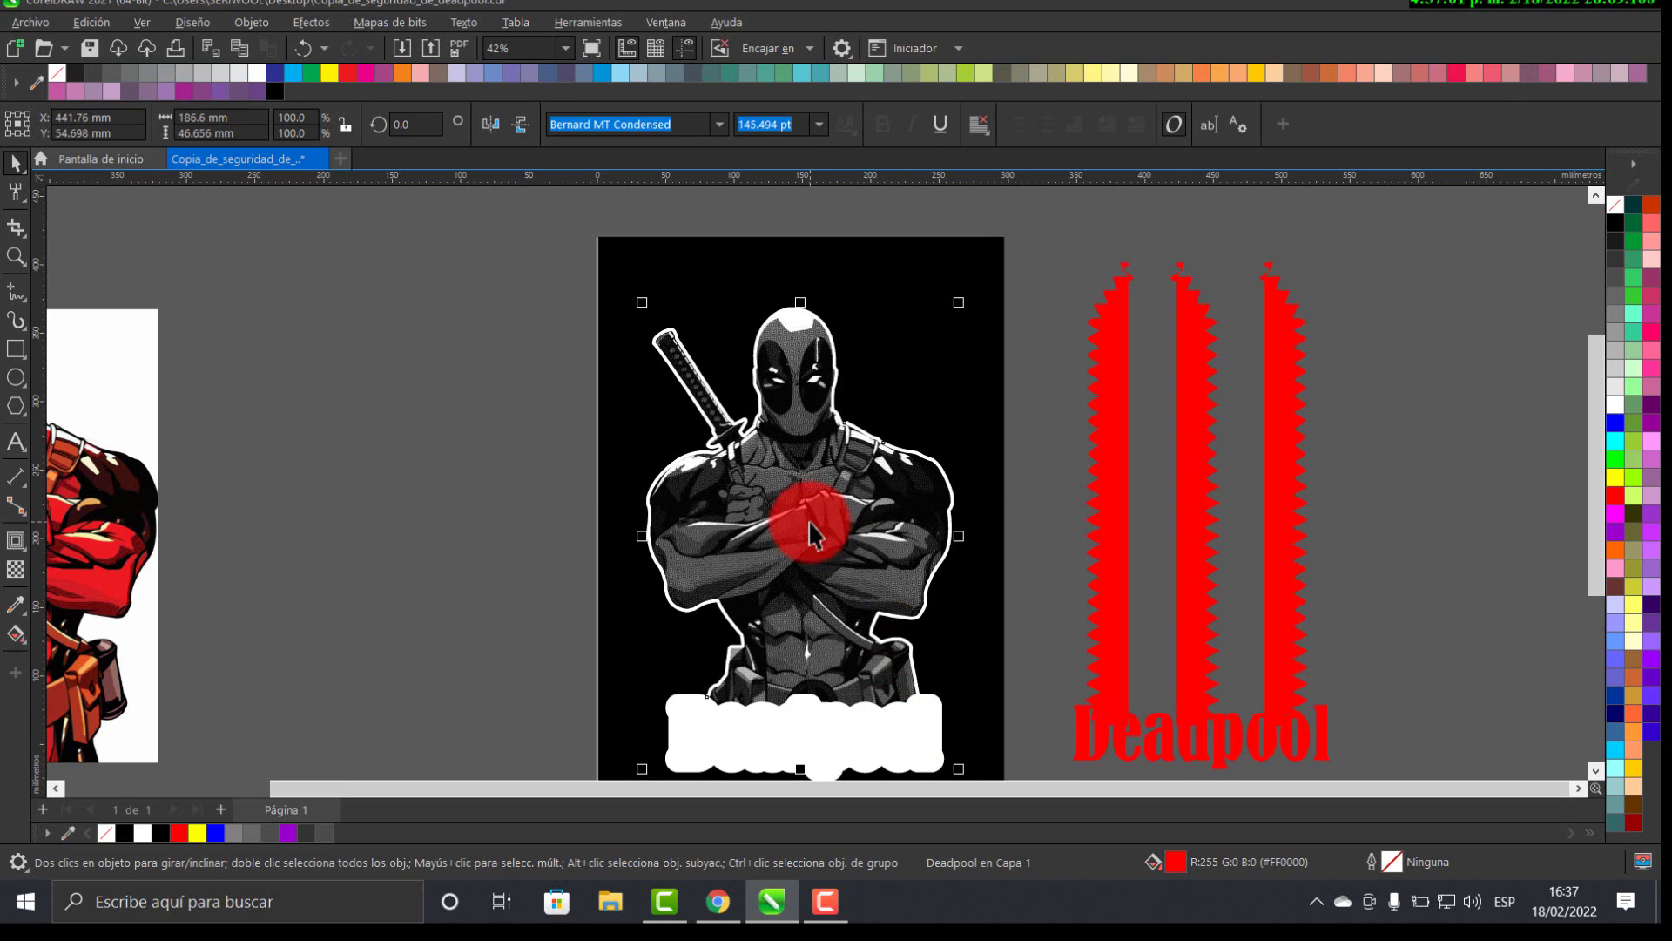
key("ctrl+x")
key("ctrl+v")
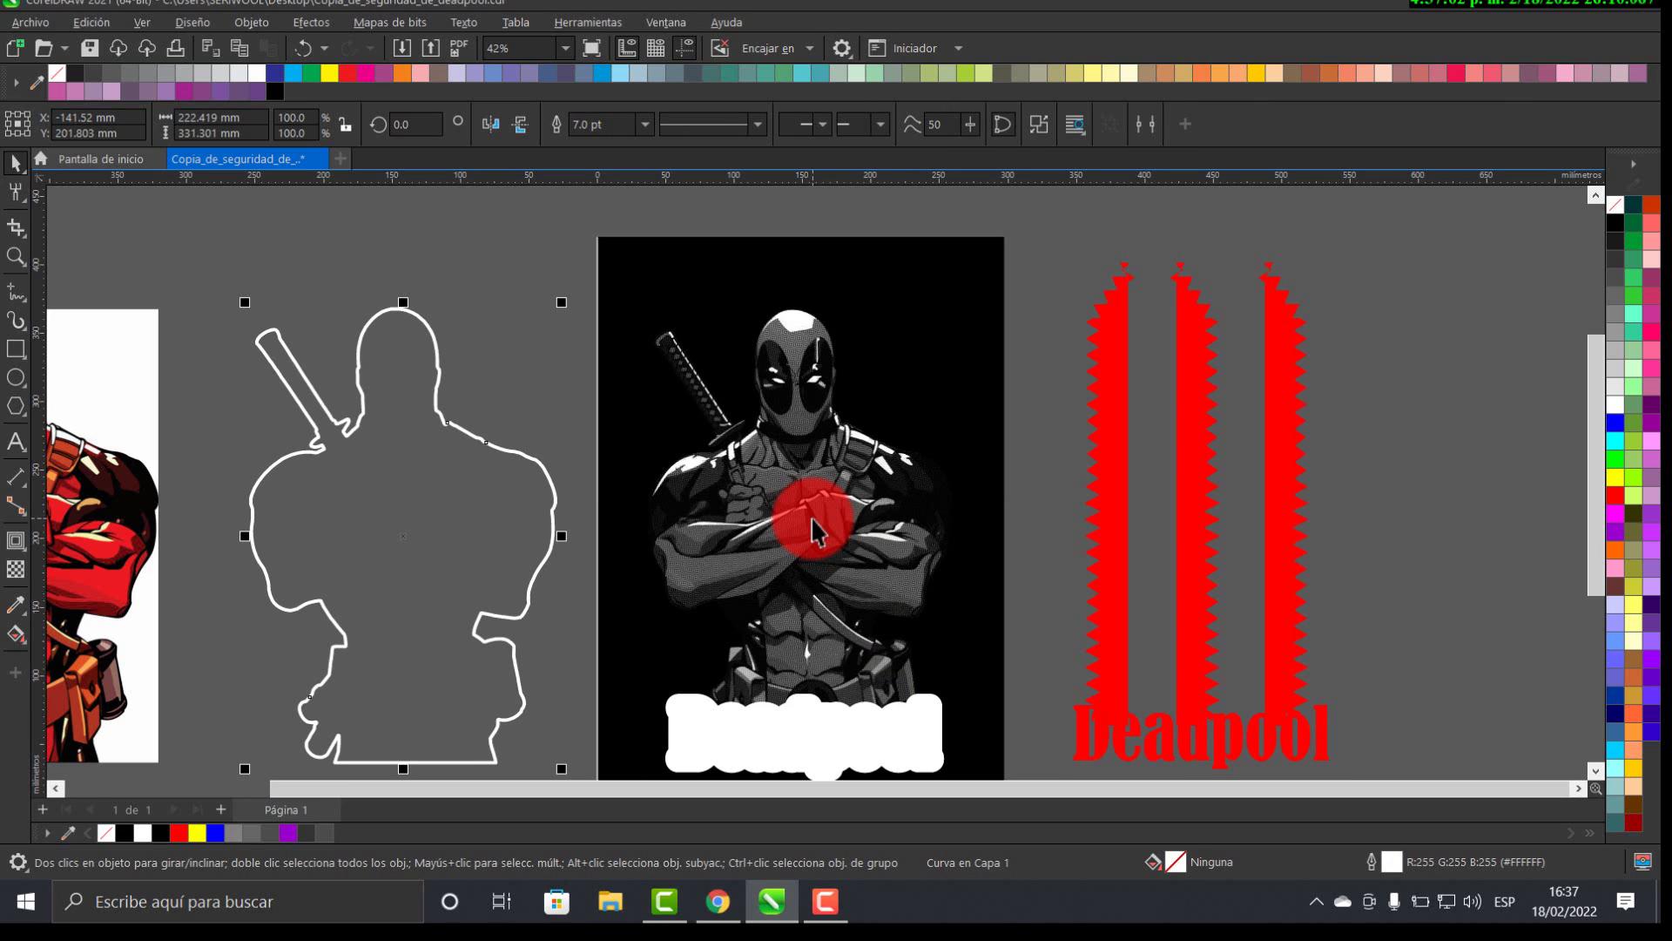
left_click(779, 486)
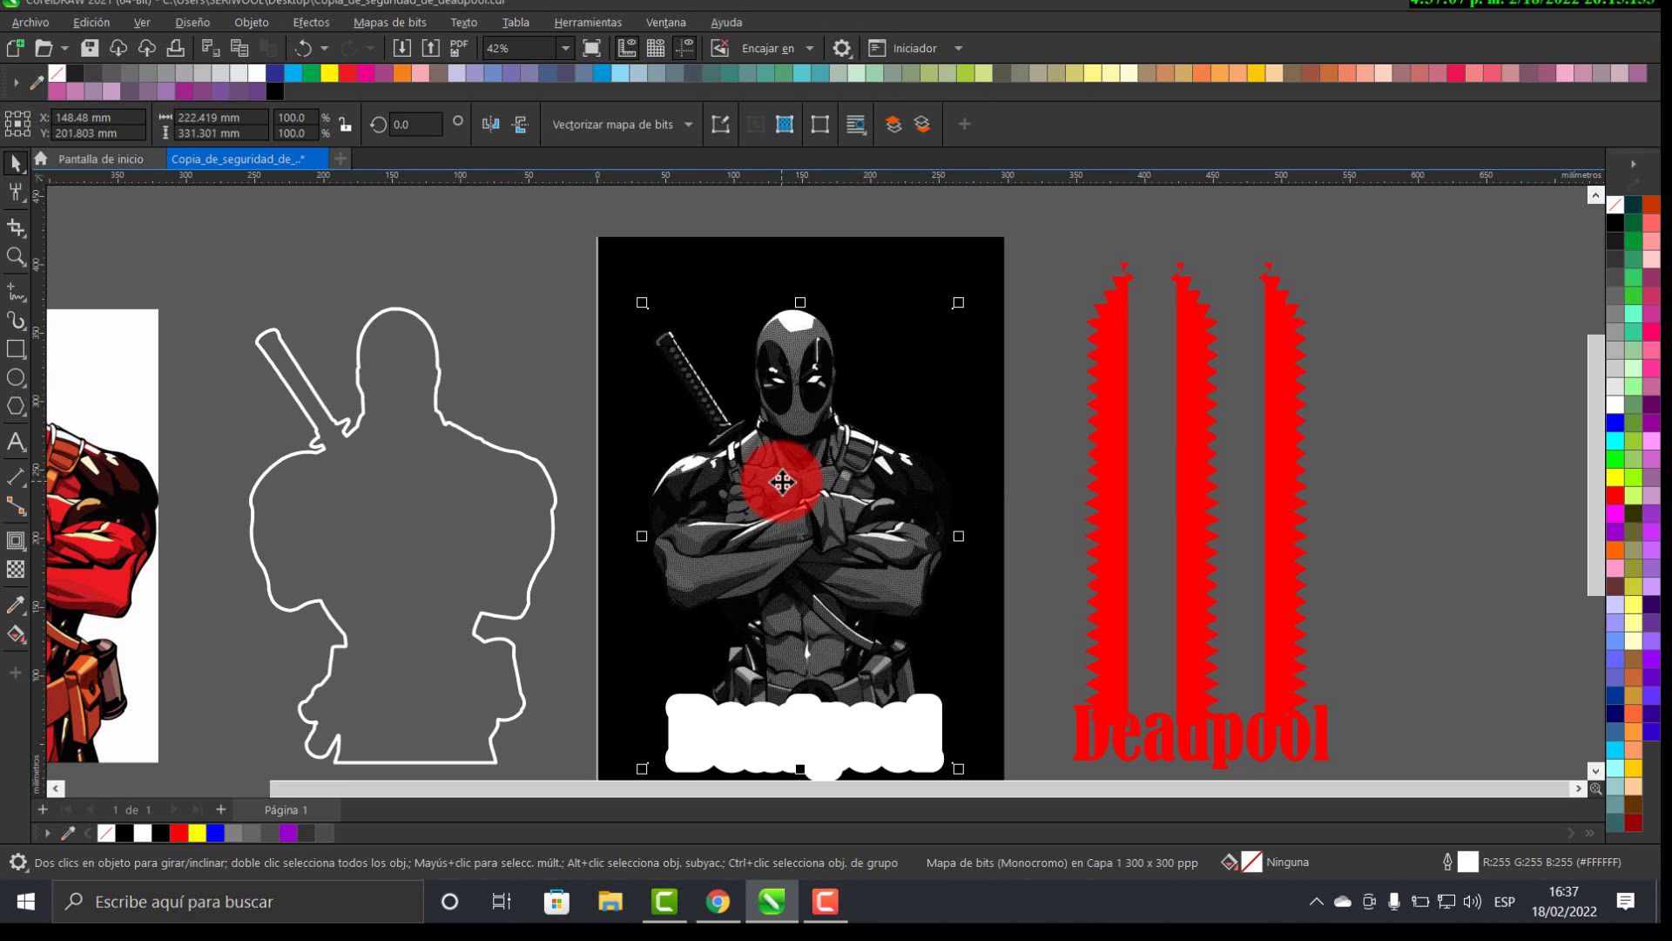
left_click(487, 442)
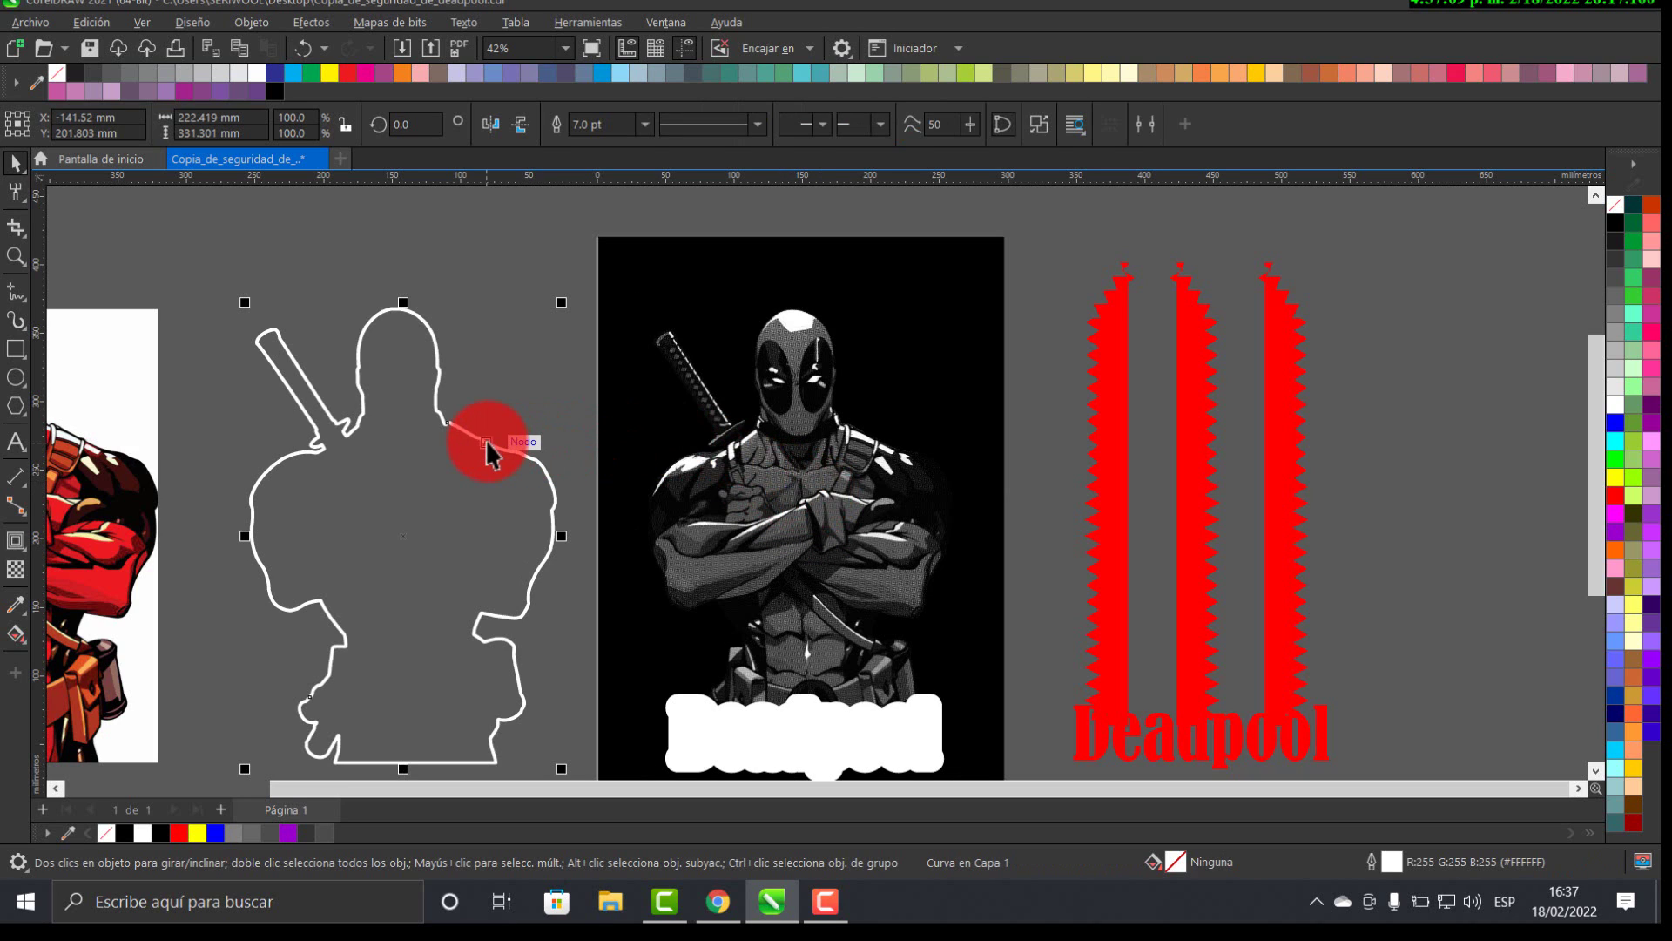
key("Right")
- Move the monochrome Deadpool bitmap 290 mm left, off the black page, and fill the remaining figure outline with white
left_click(1051, 202)
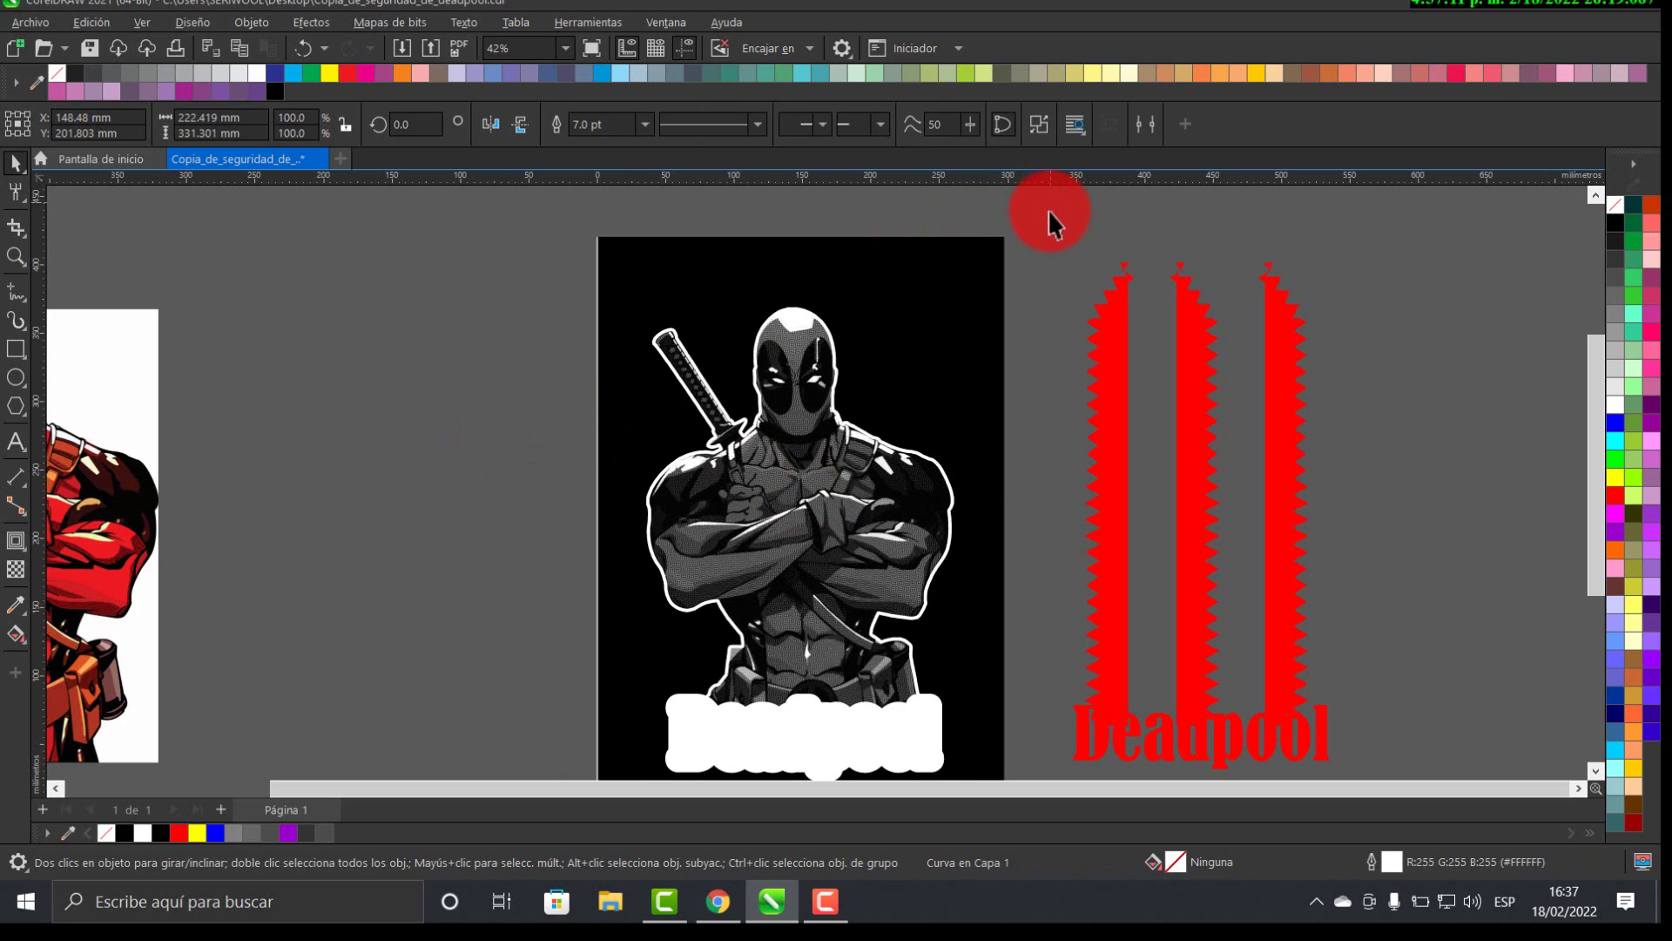
key("Escape")
key("ctrl+z")
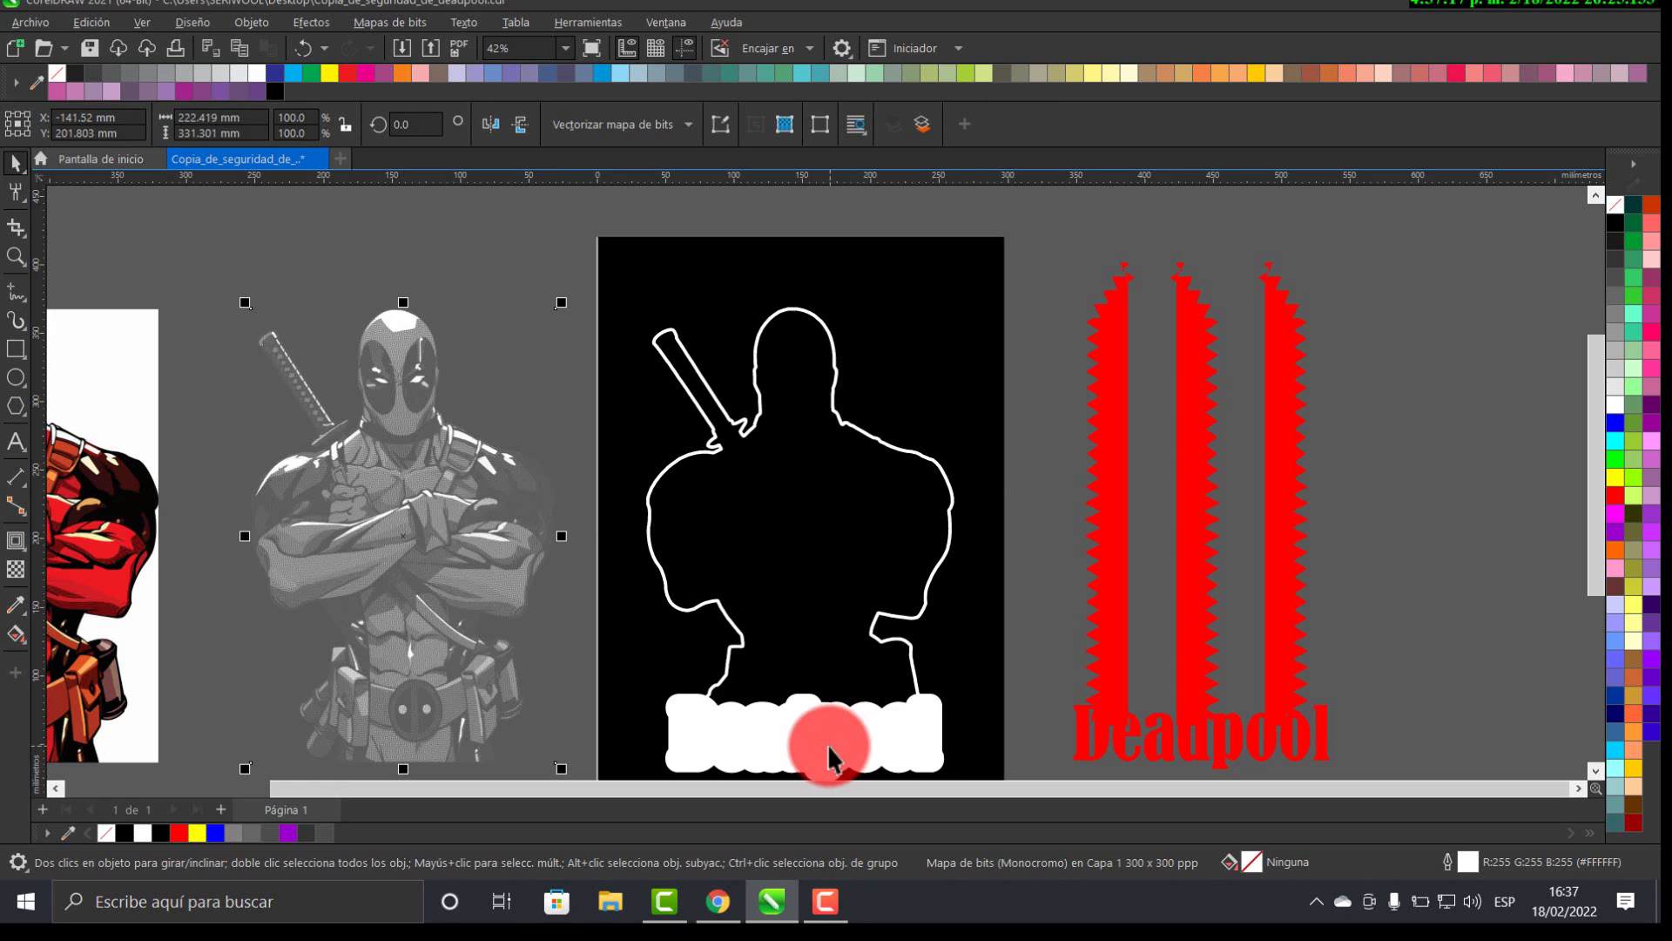
left_click(849, 492)
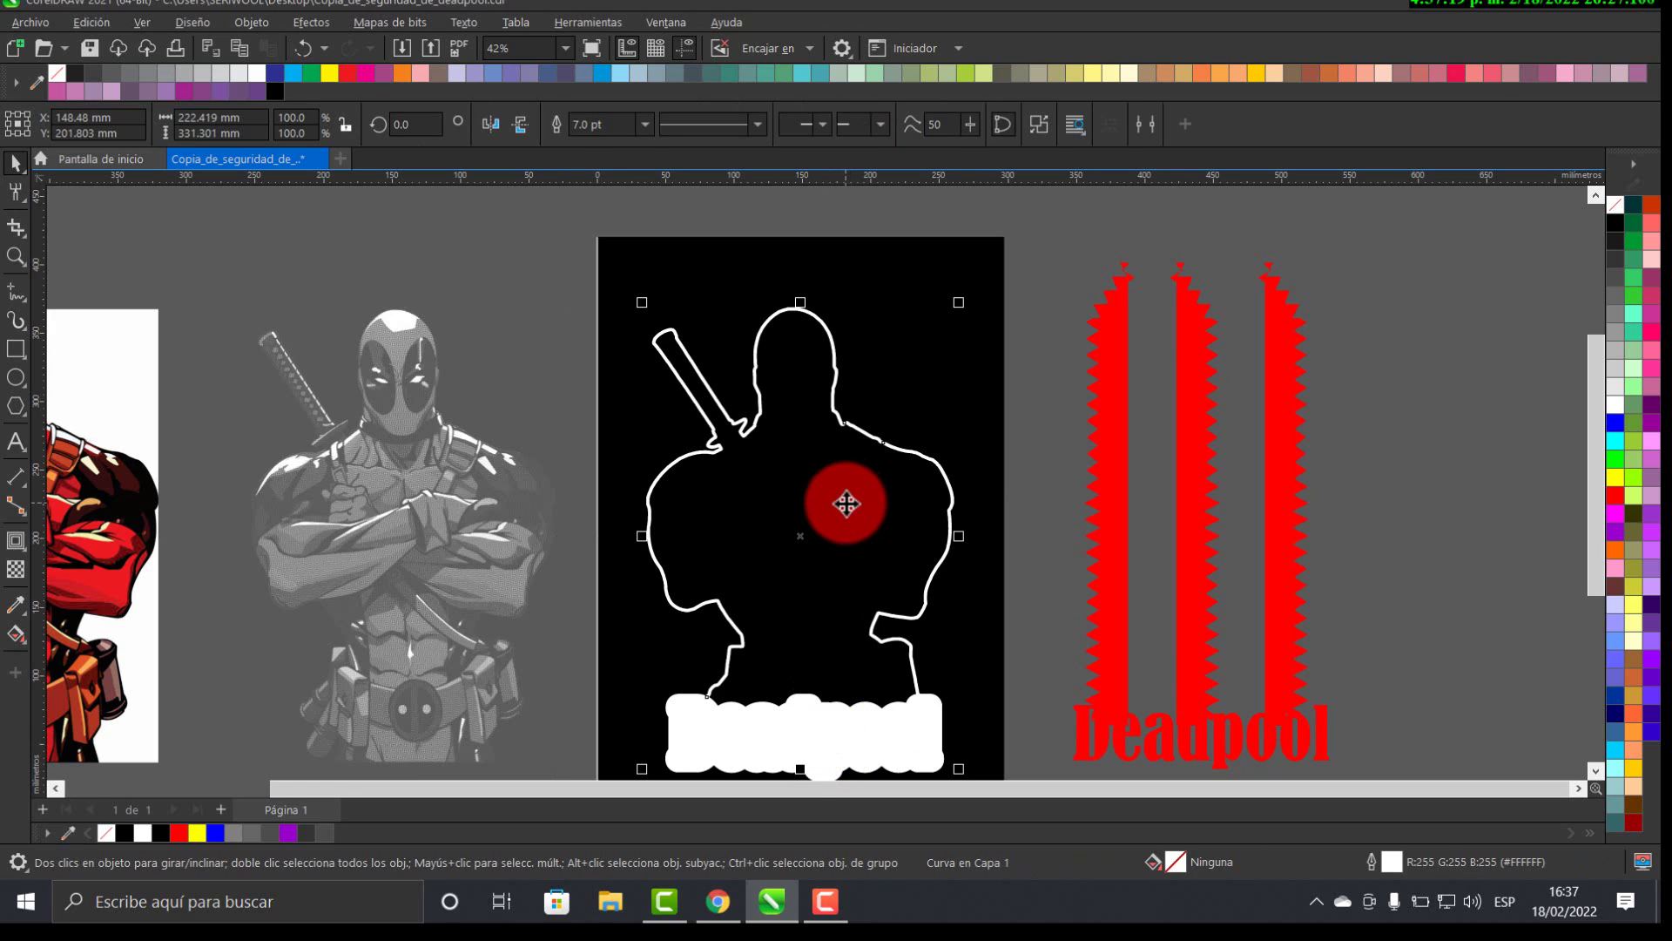
left_click(1615, 408)
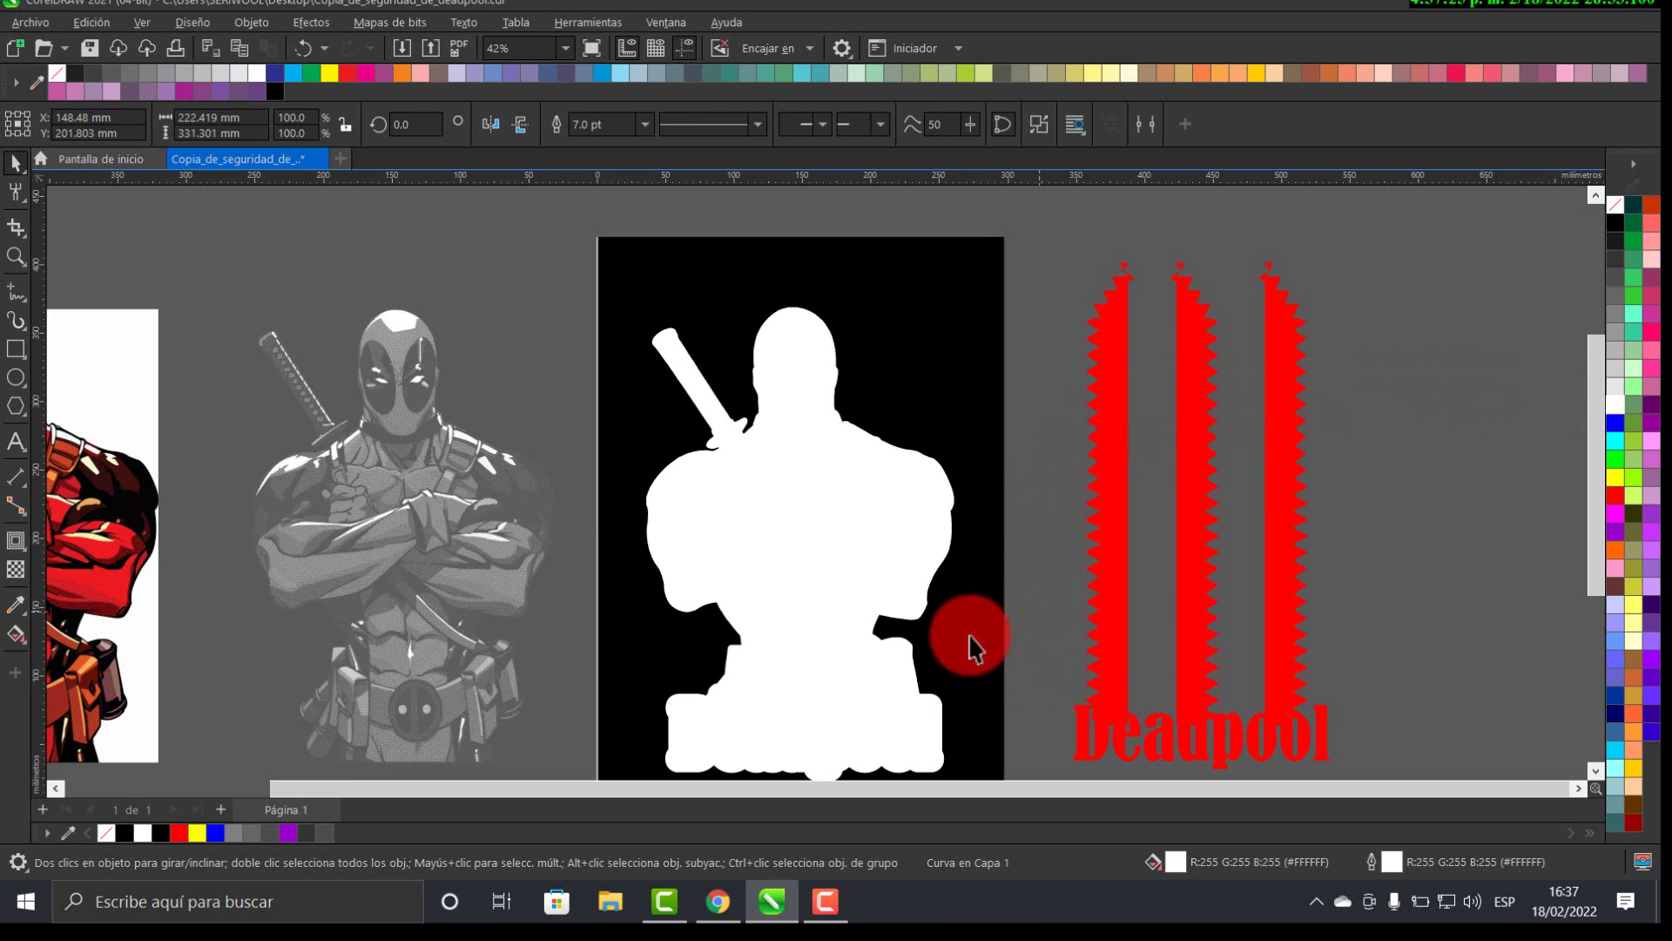
- Group the white Deadpool silhouette with the white title backing
left_click(897, 709)
right_click(890, 722)
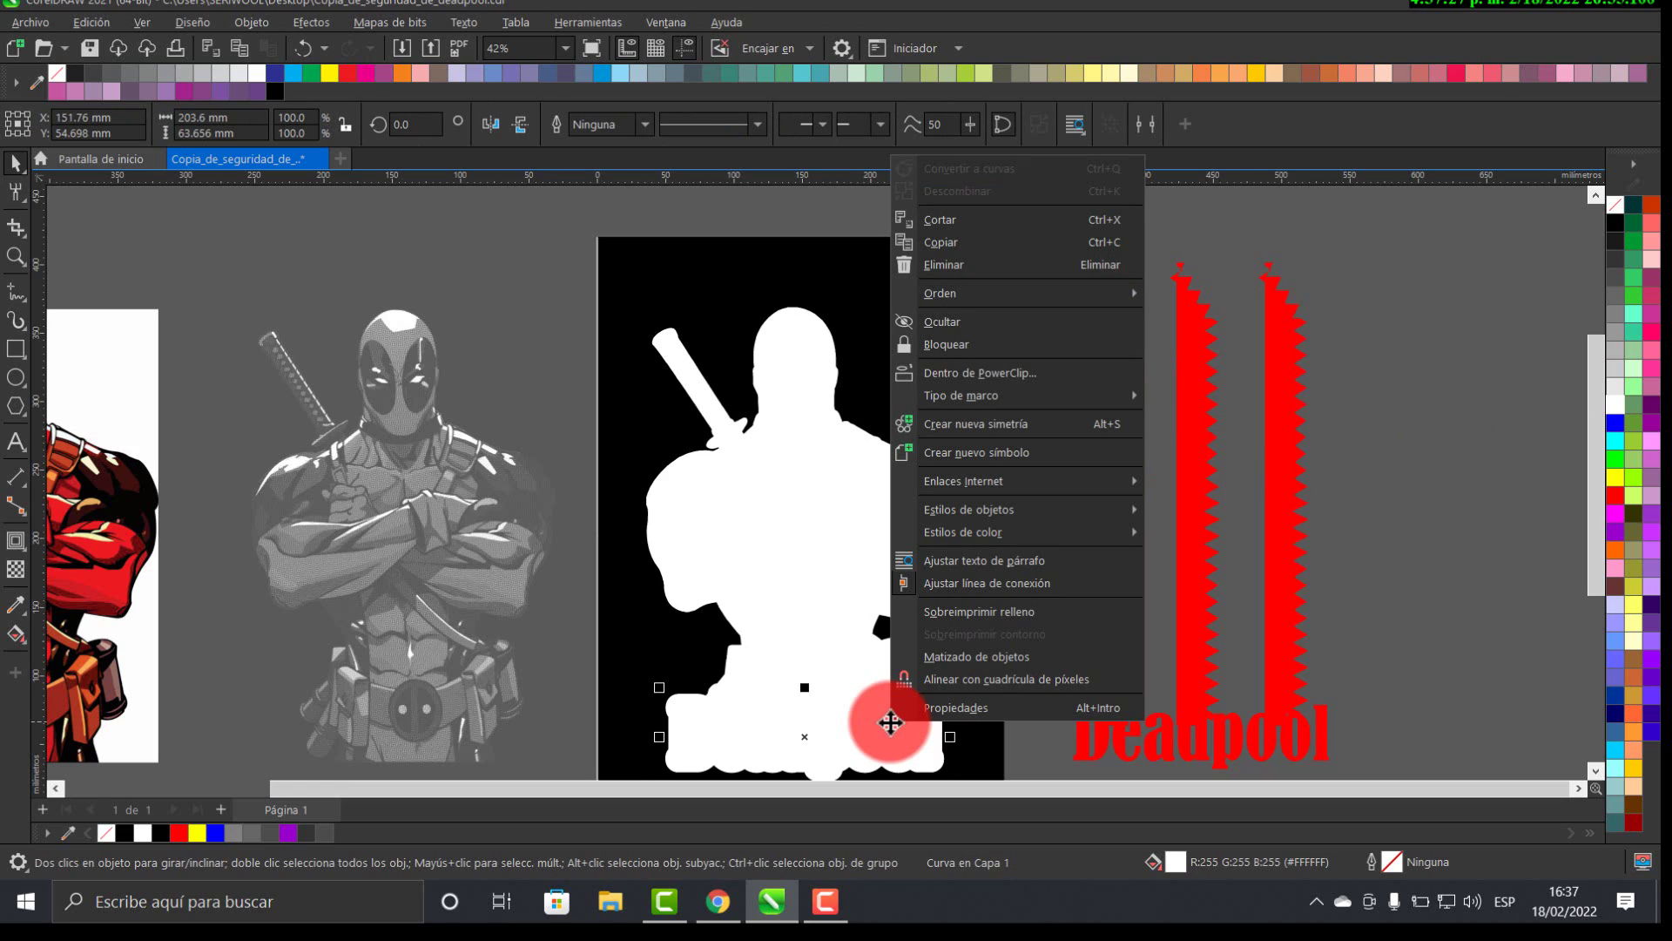
left_click(632, 295)
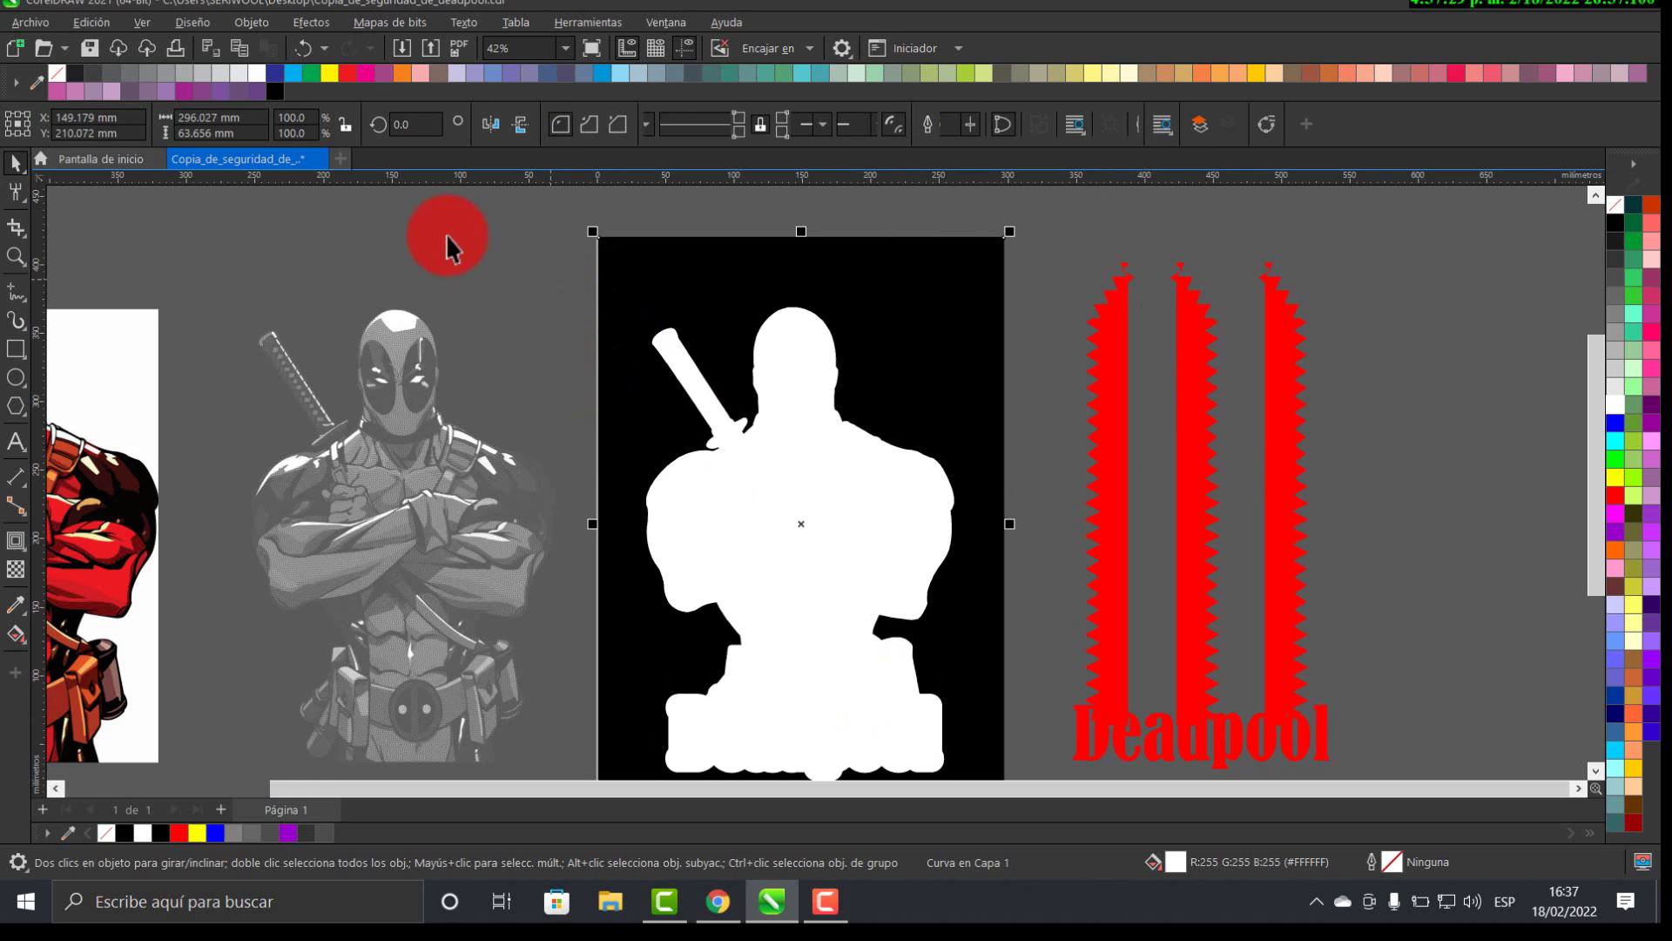
left_click(728, 457)
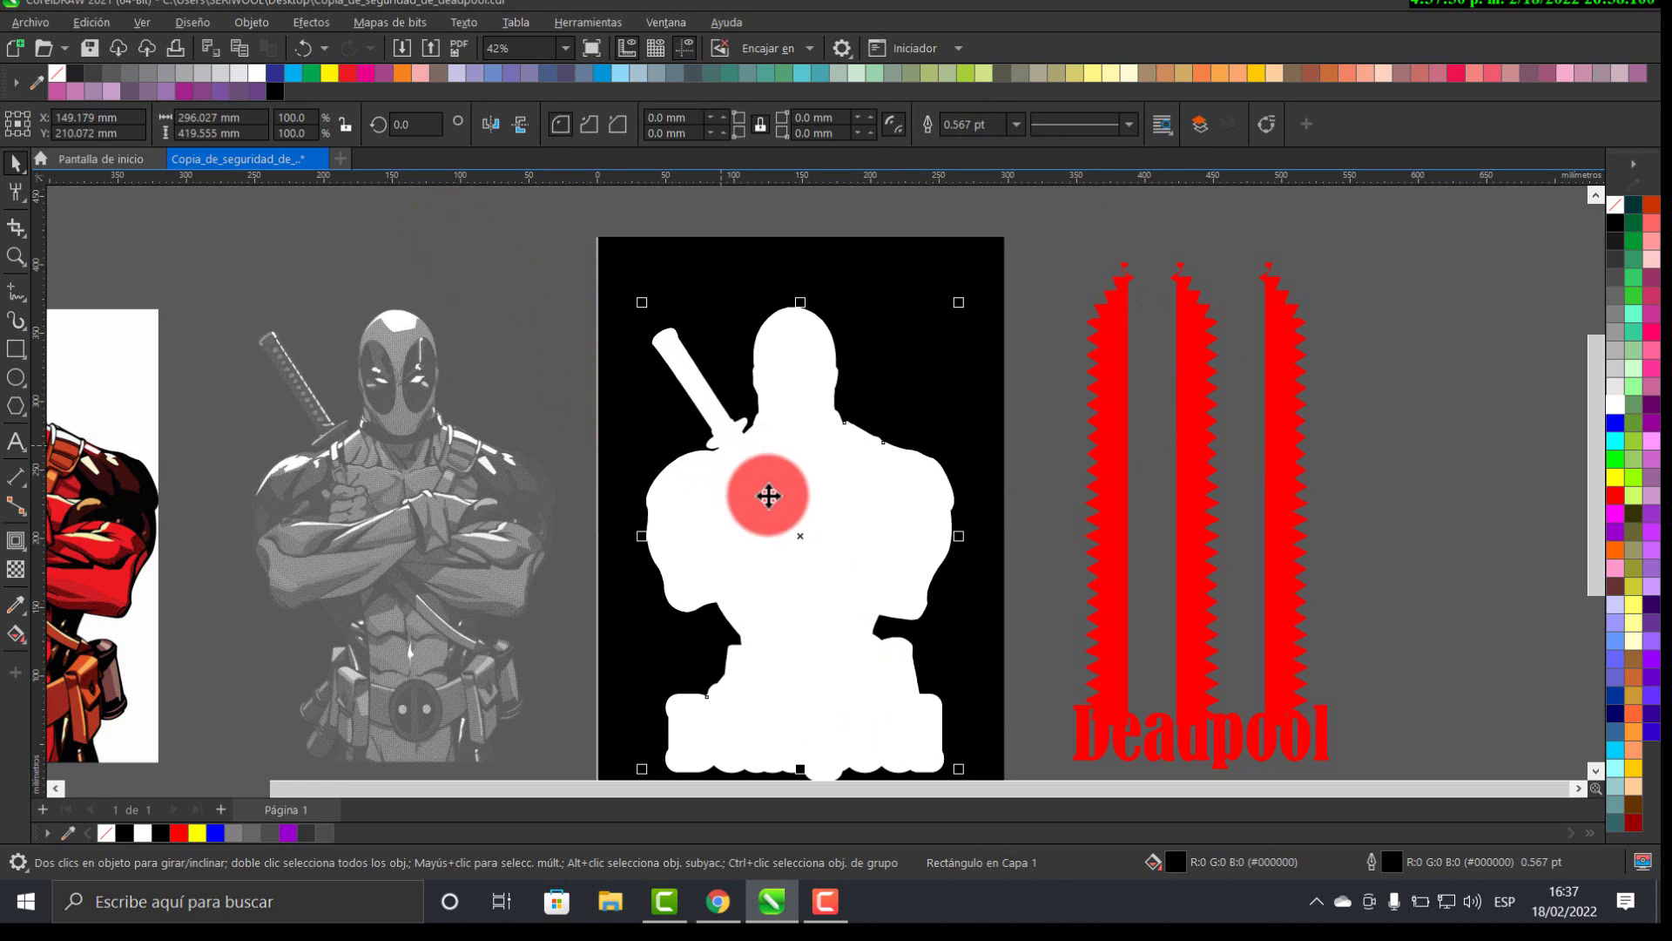
left_click(916, 733, "shift")
left_click(916, 731, "shift")
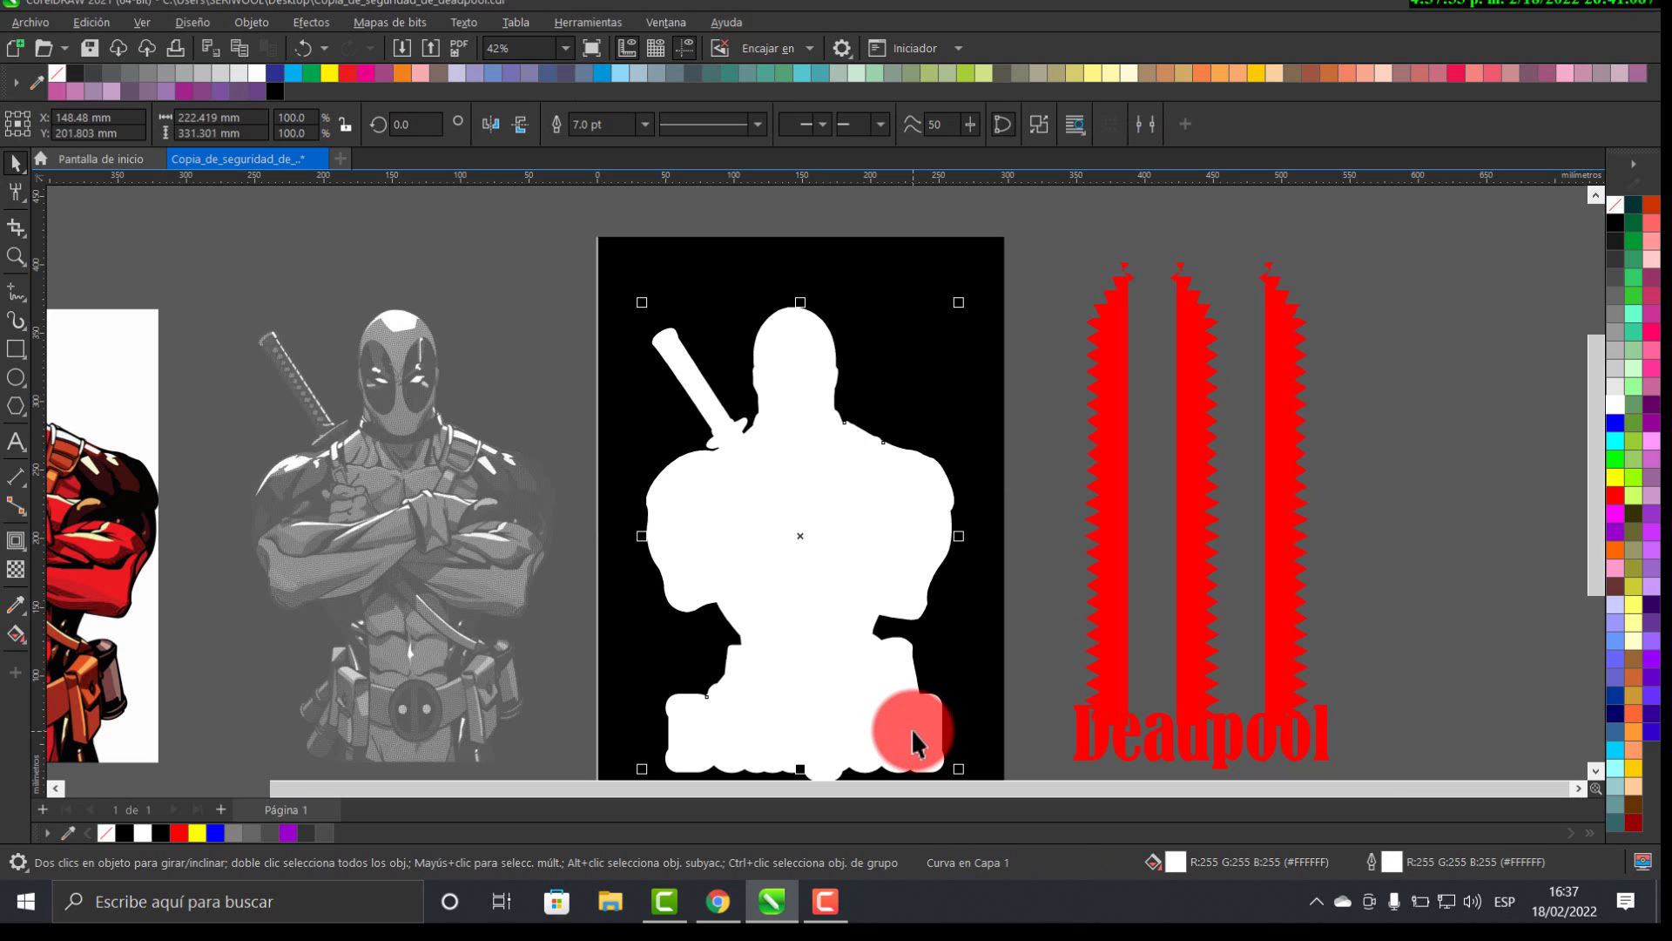
left_click(1048, 396)
left_click(913, 726)
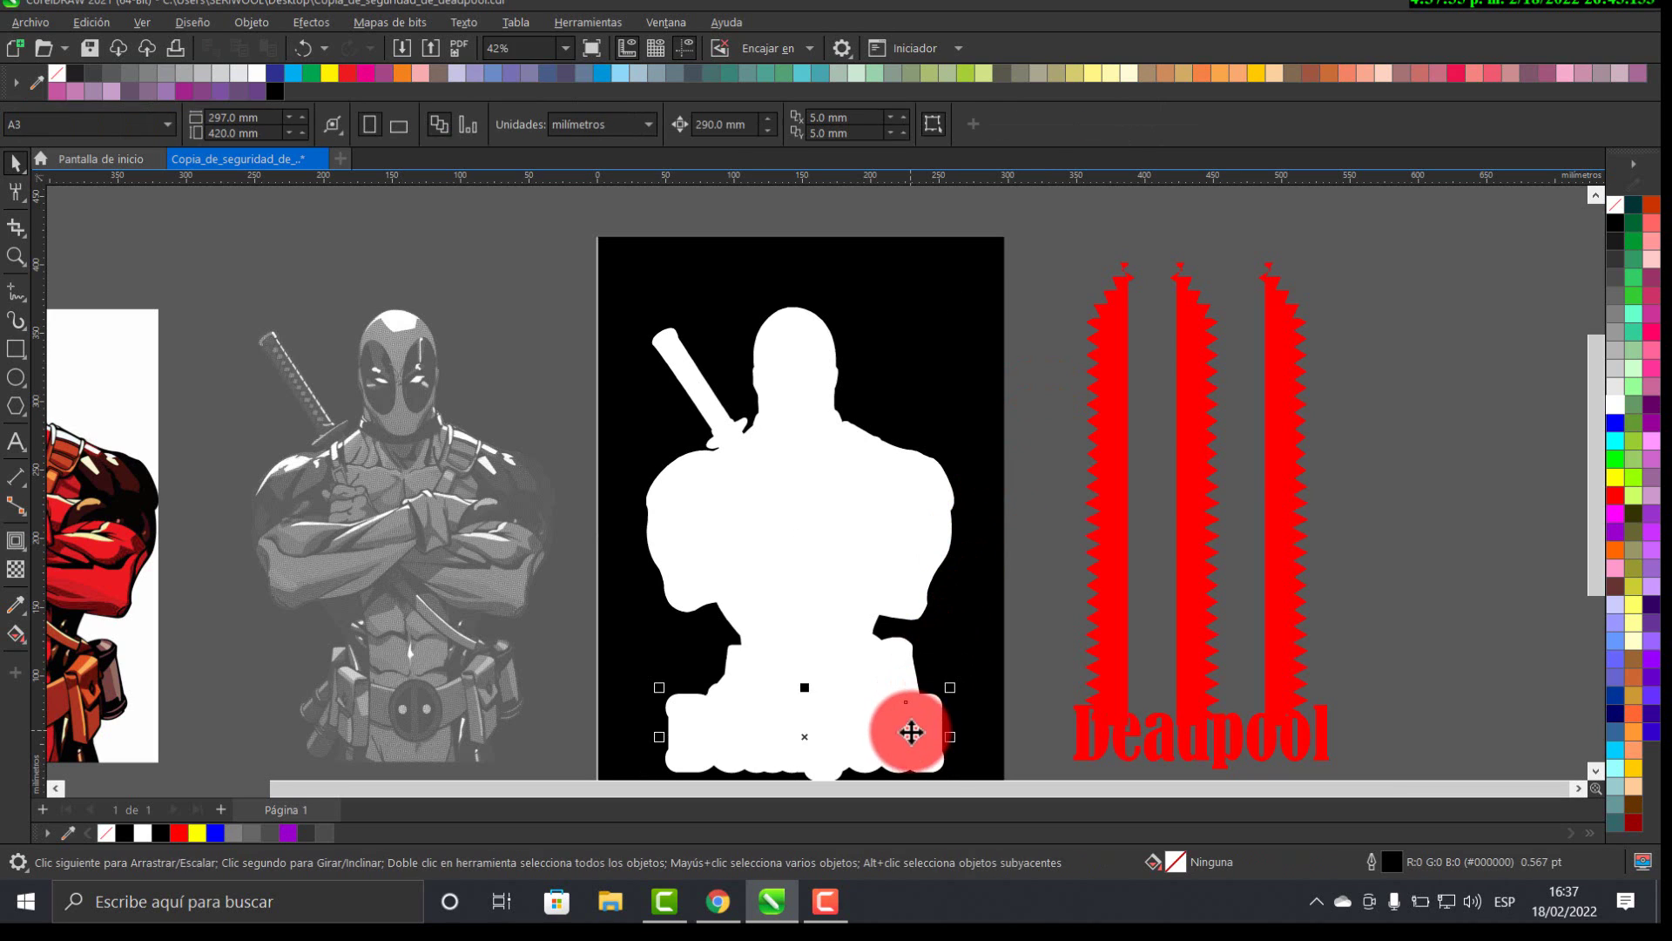
left_click(895, 515, "shift")
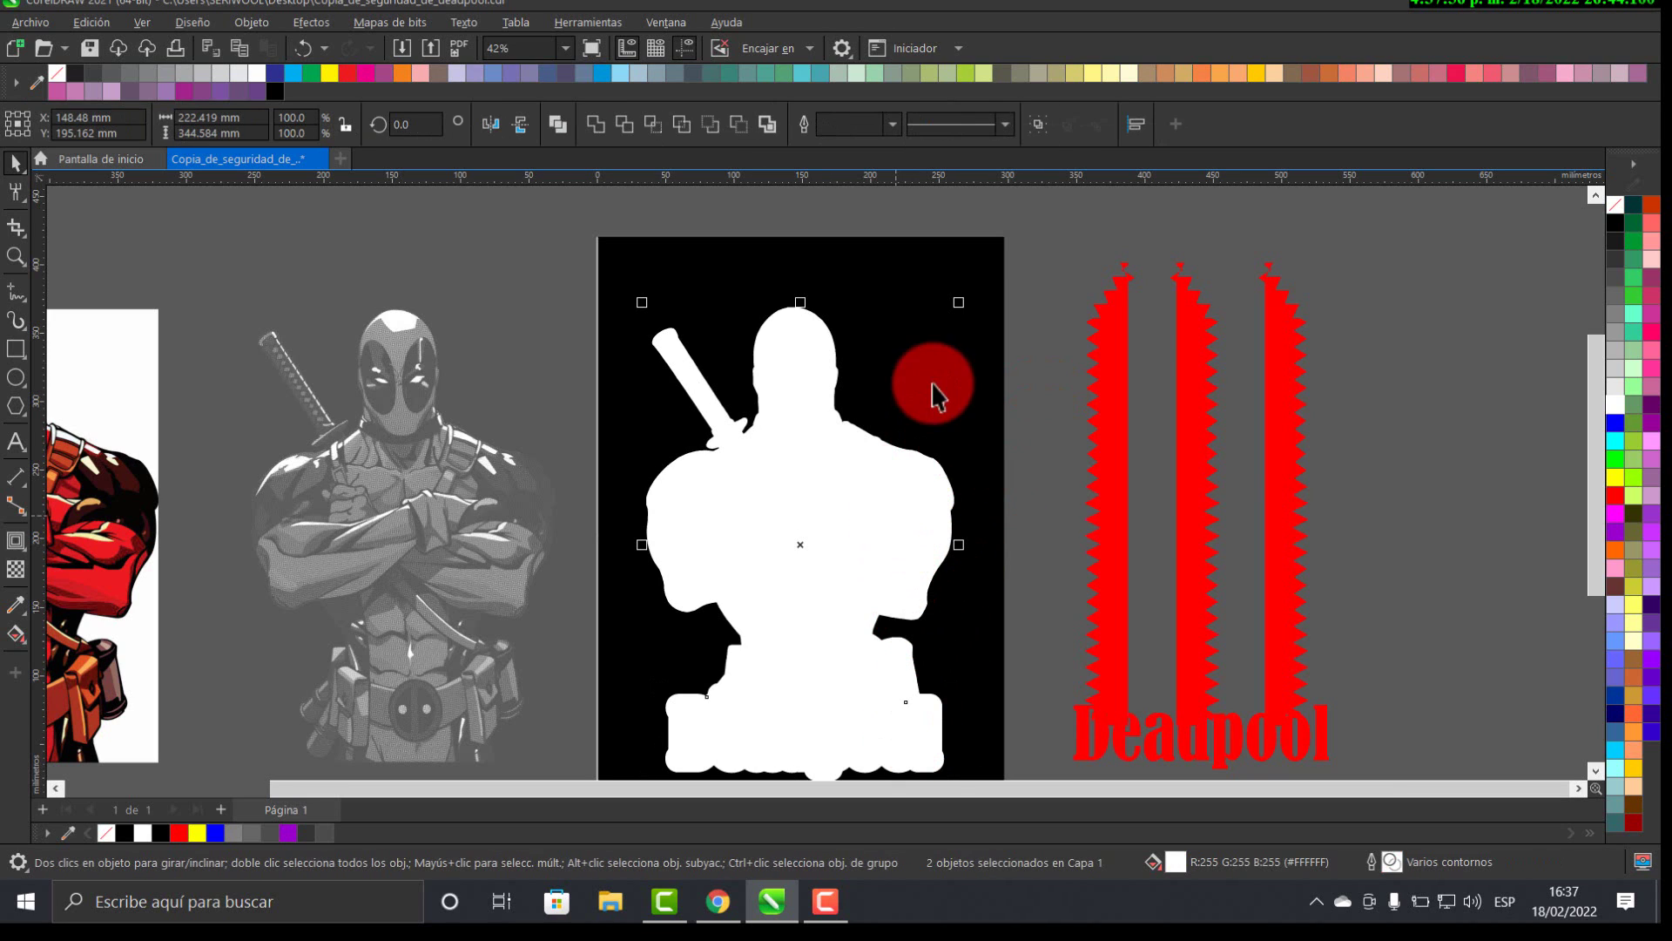
left_click(1037, 122)
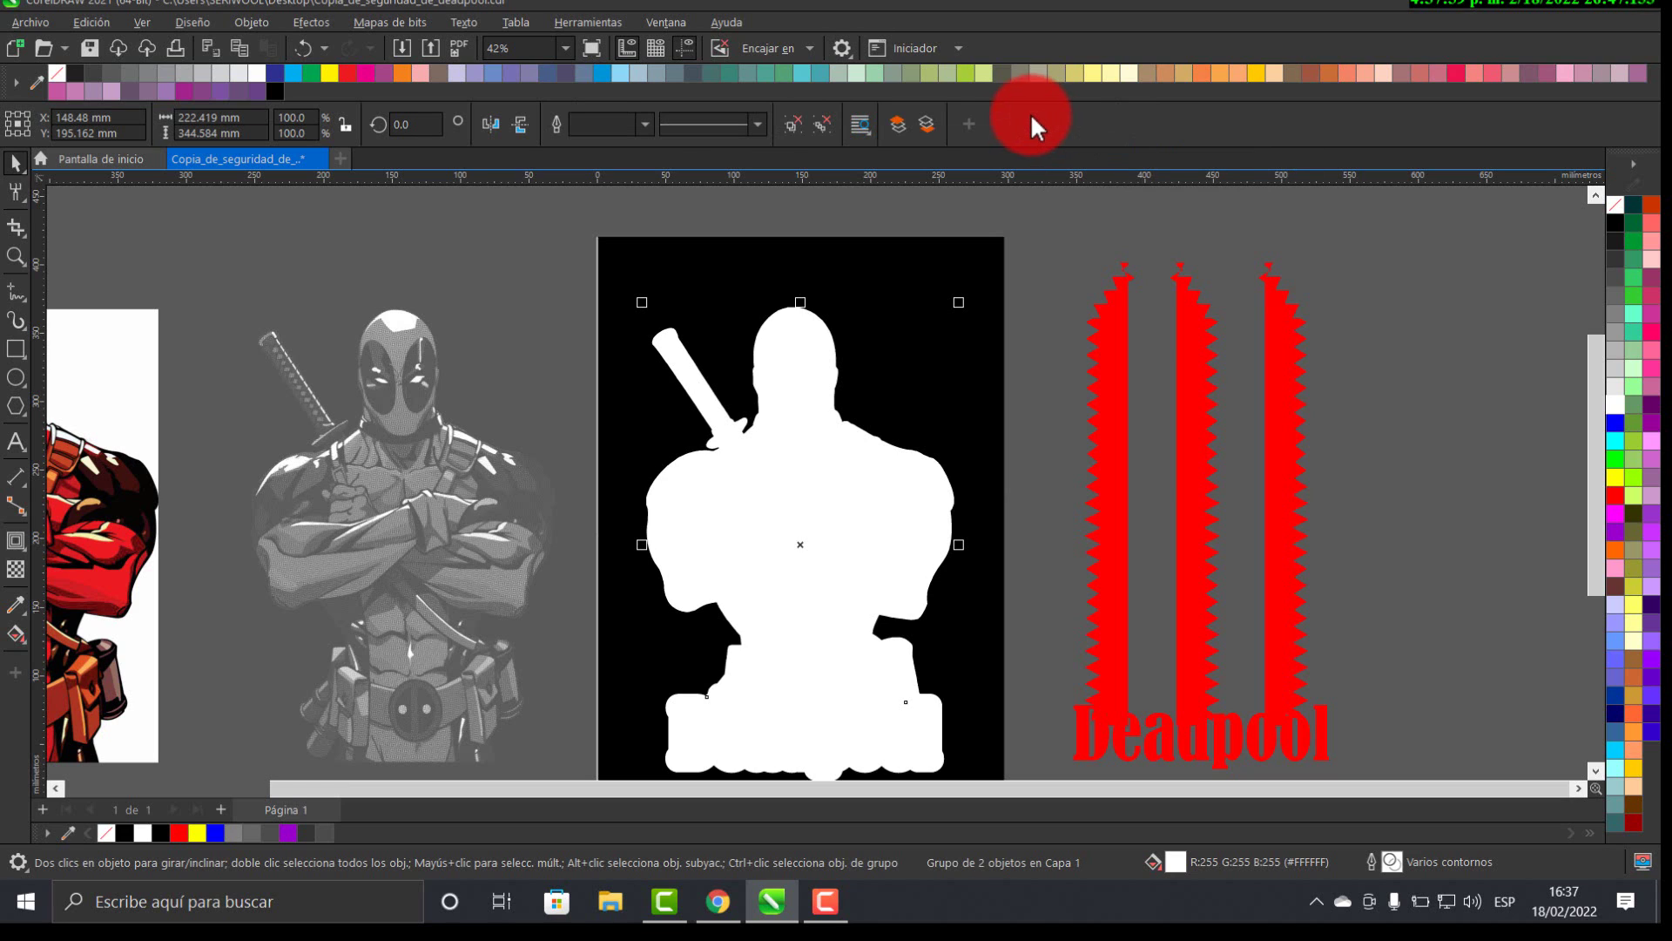
key("Right")
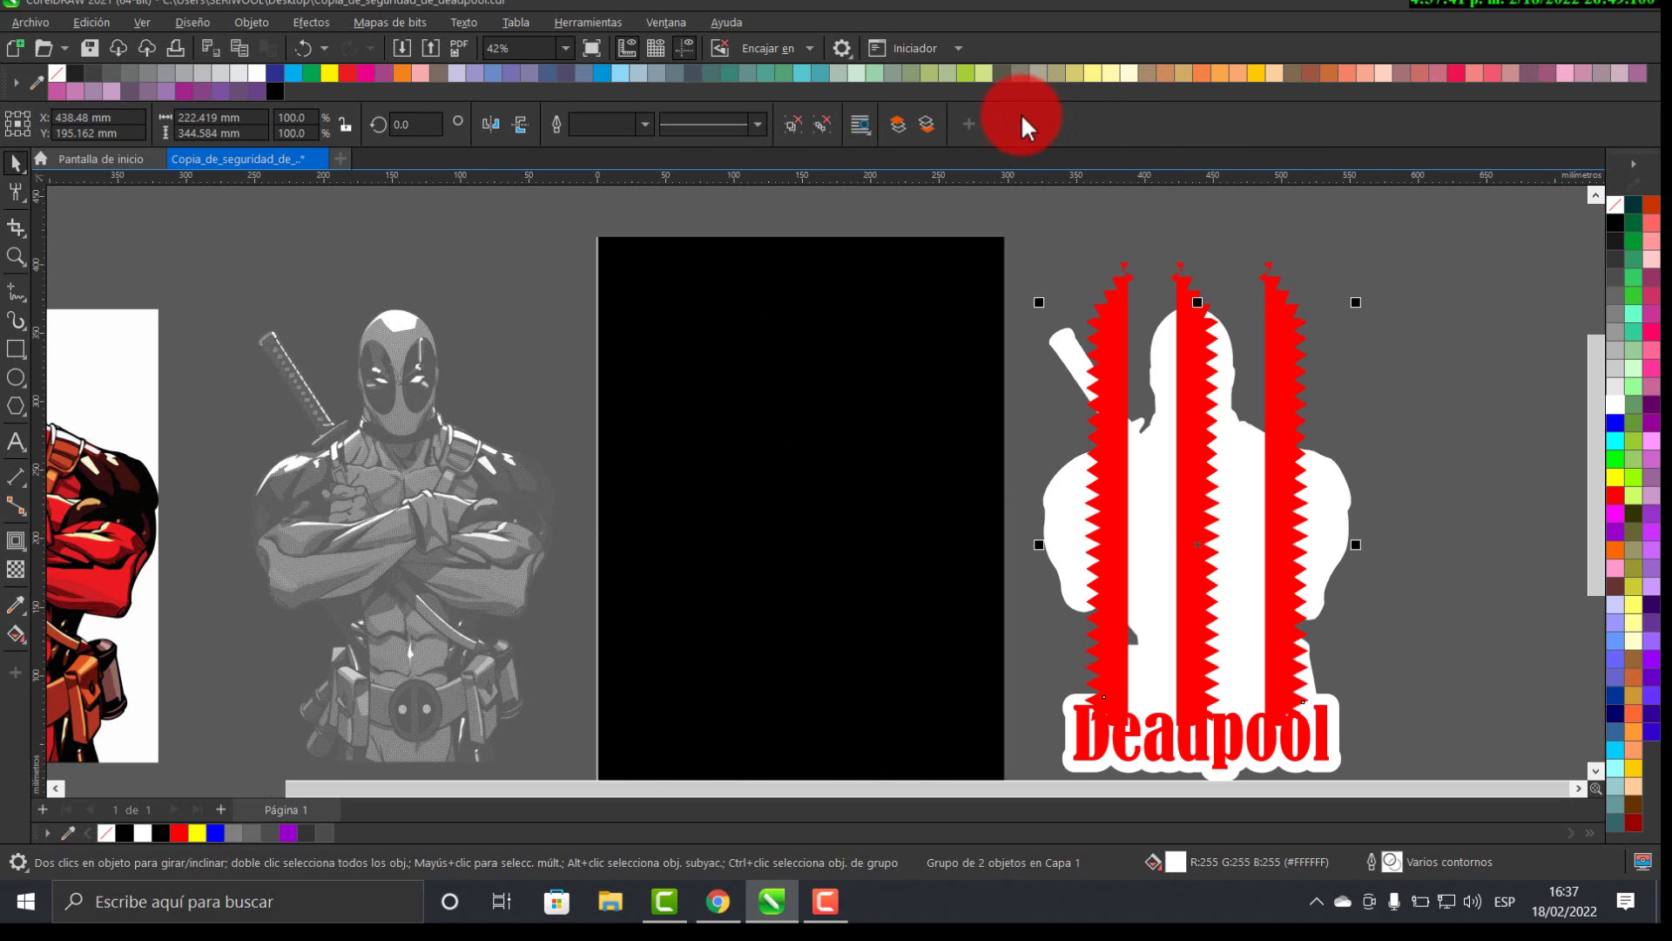
key("ctrl+z")
key("ctrl+shift+z")
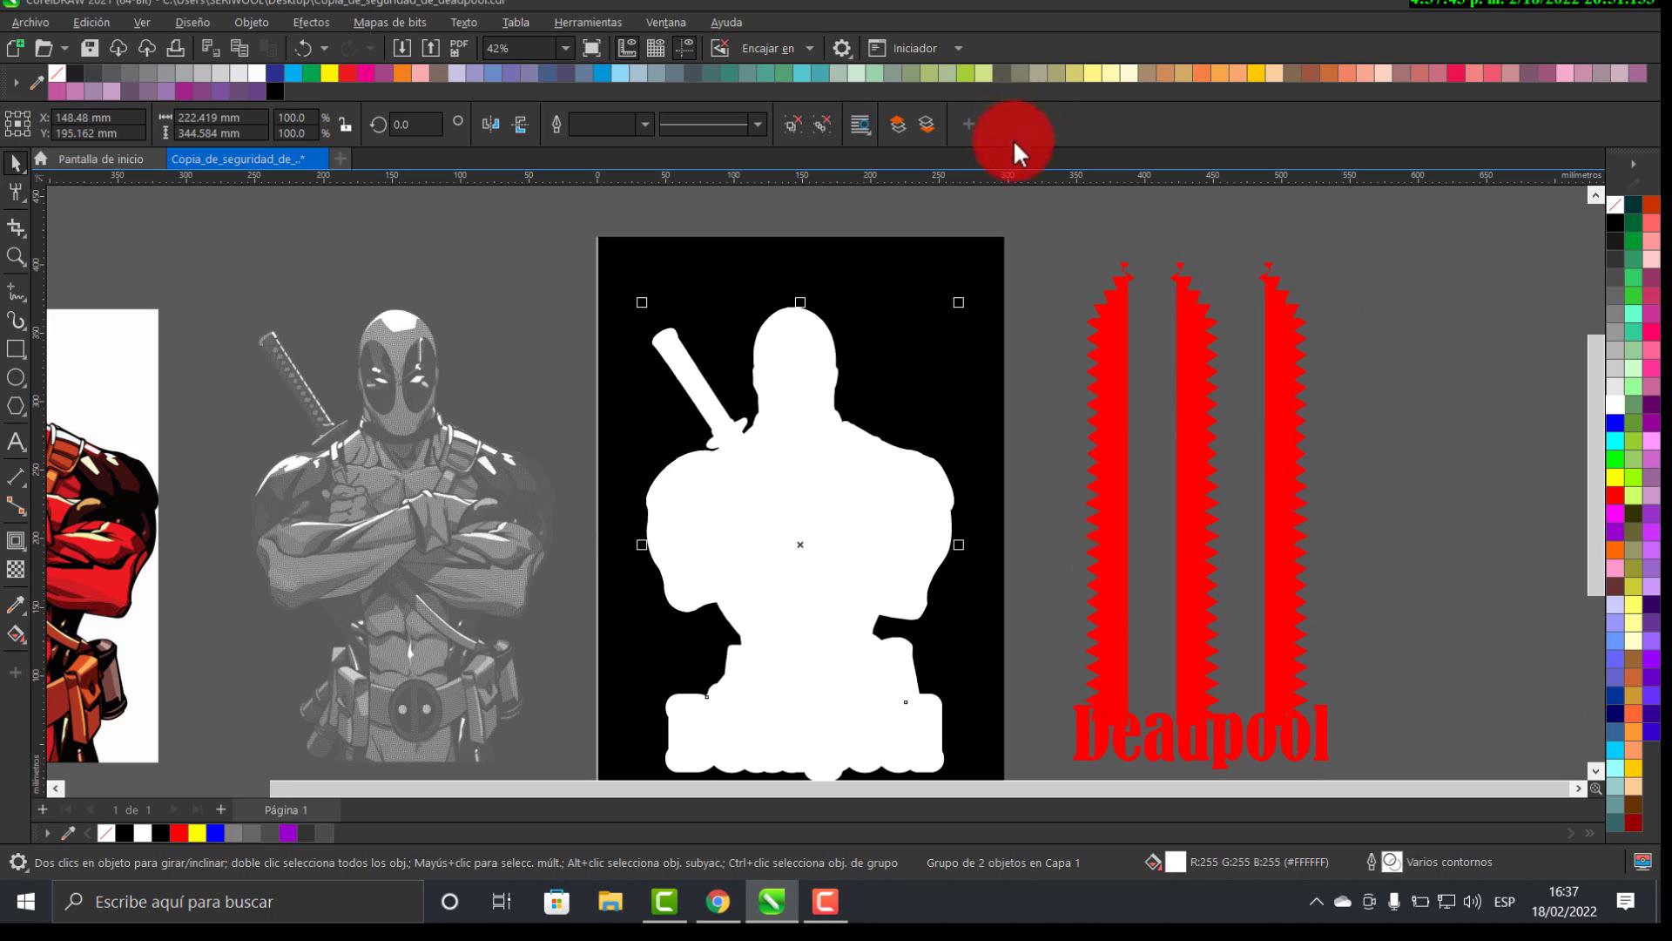
- Move the group of red bars 290 mm left, back onto the page, and bring the white silhouette group in front of it
left_click(1196, 436)
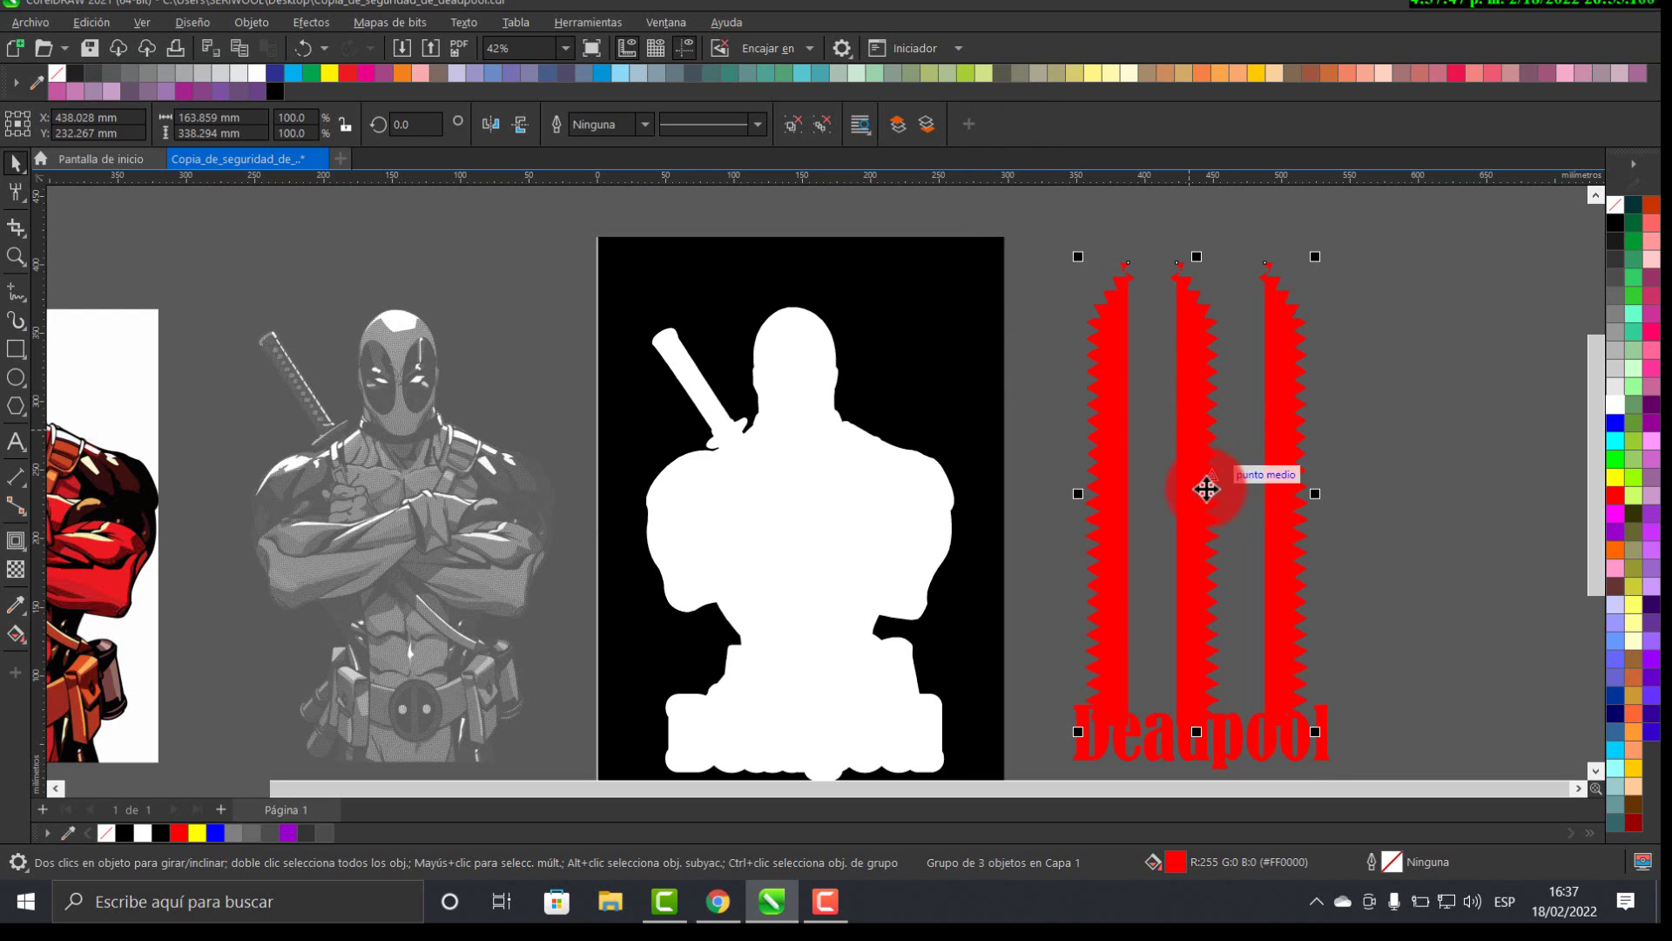
key("c")
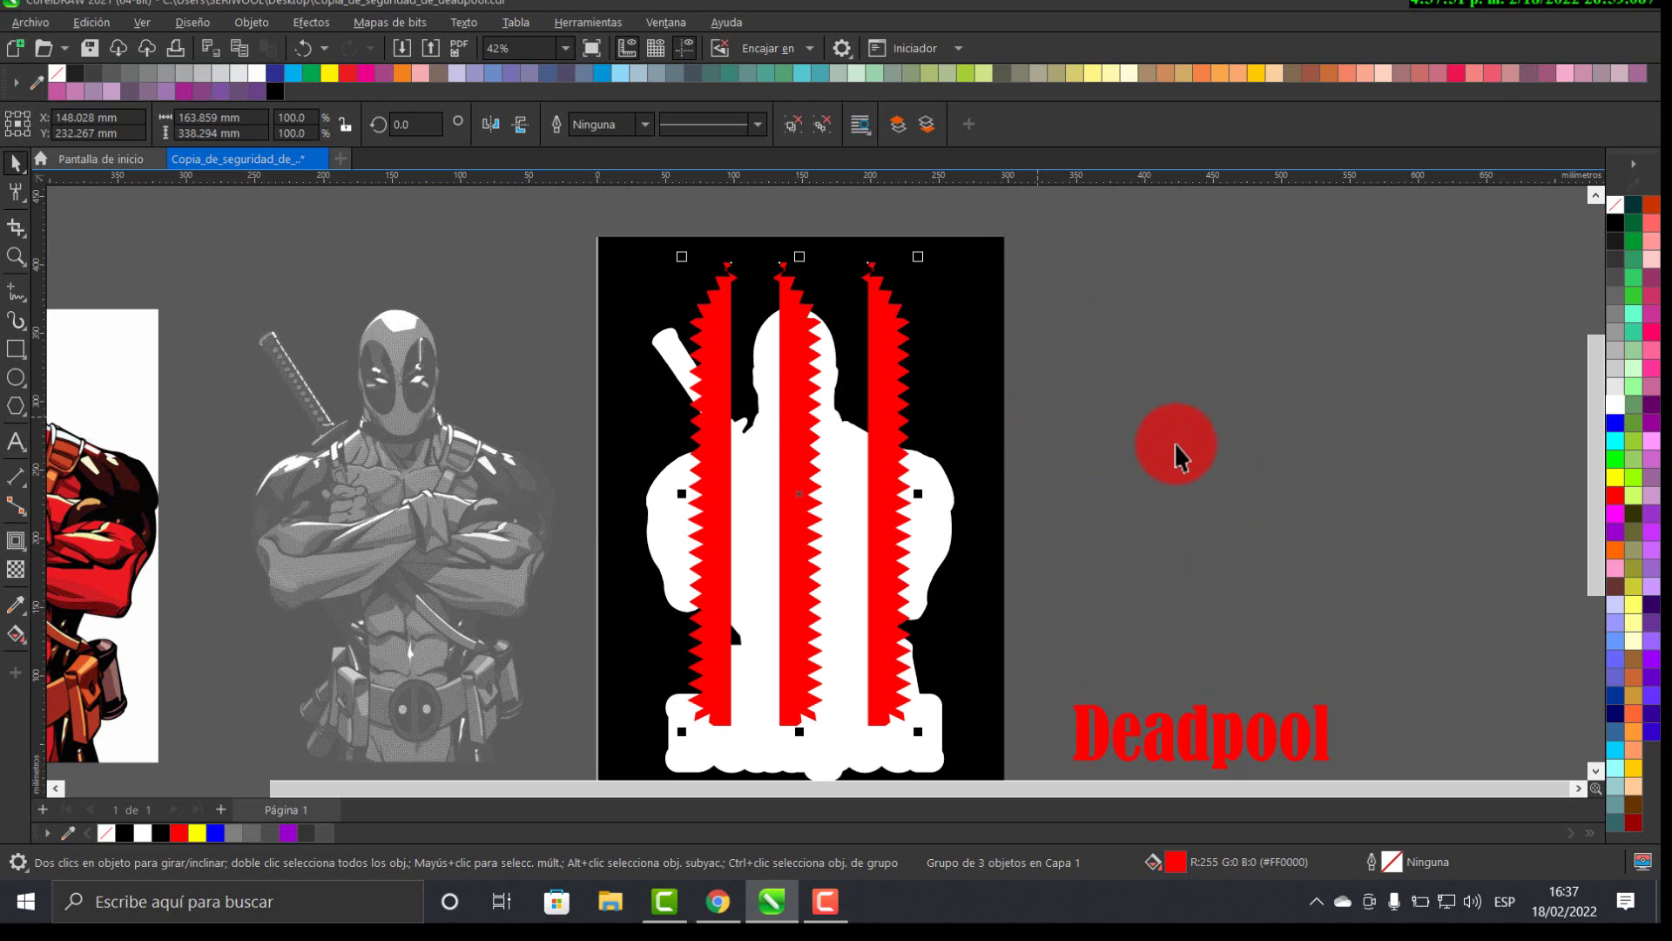
left_click(773, 308)
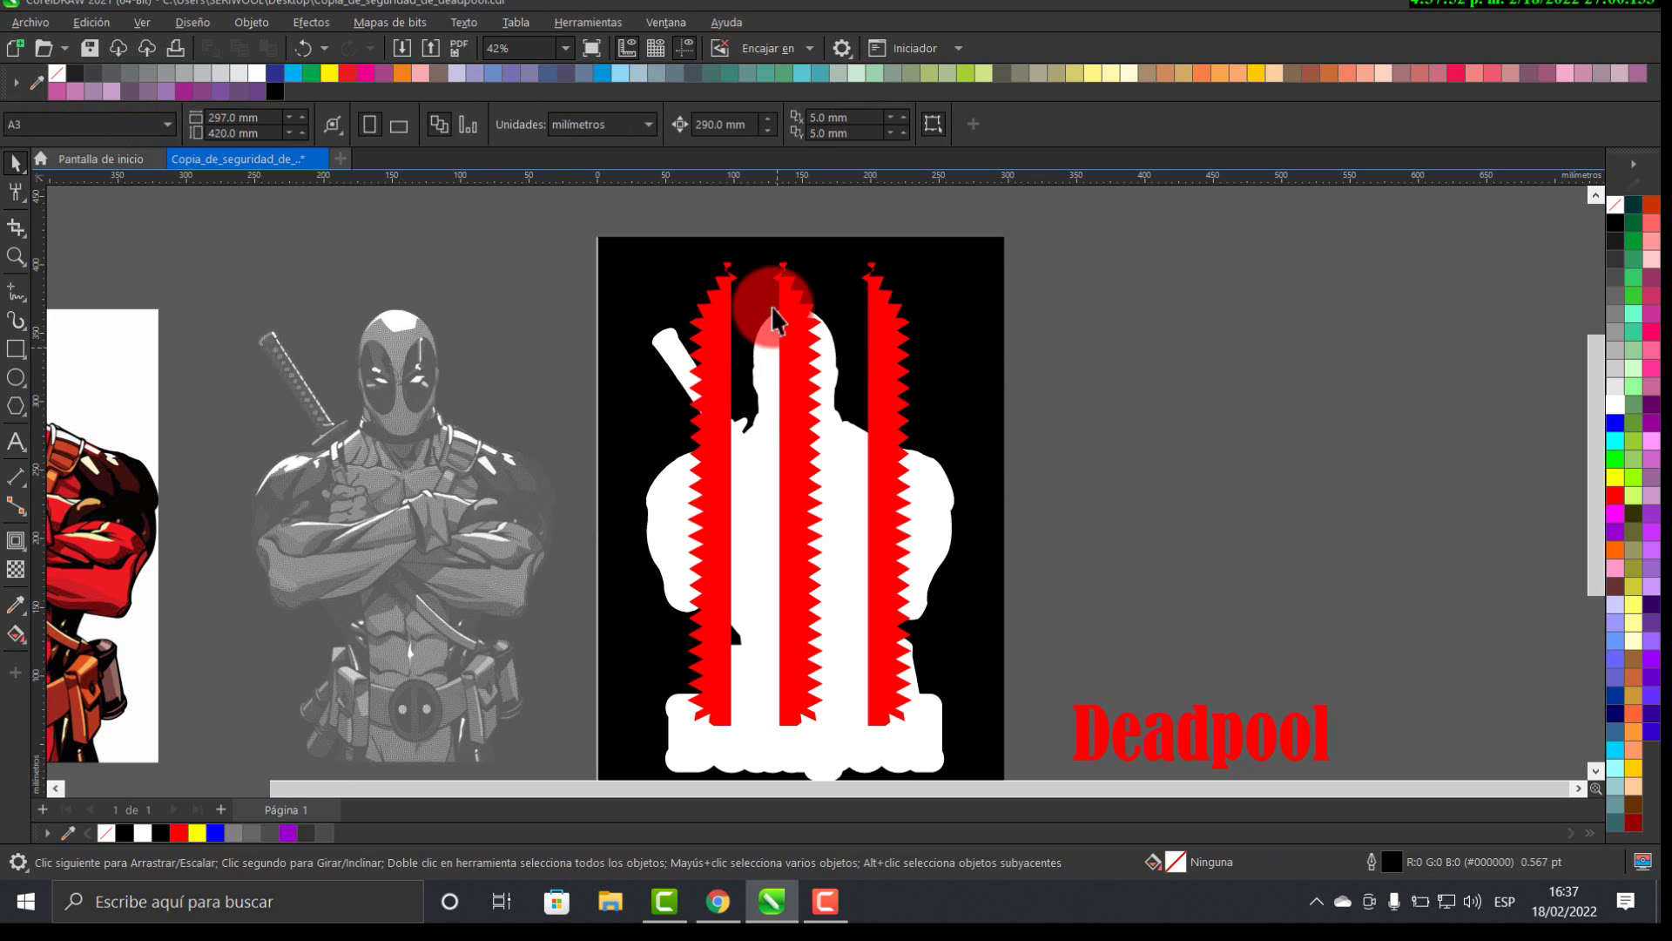
left_click(947, 490)
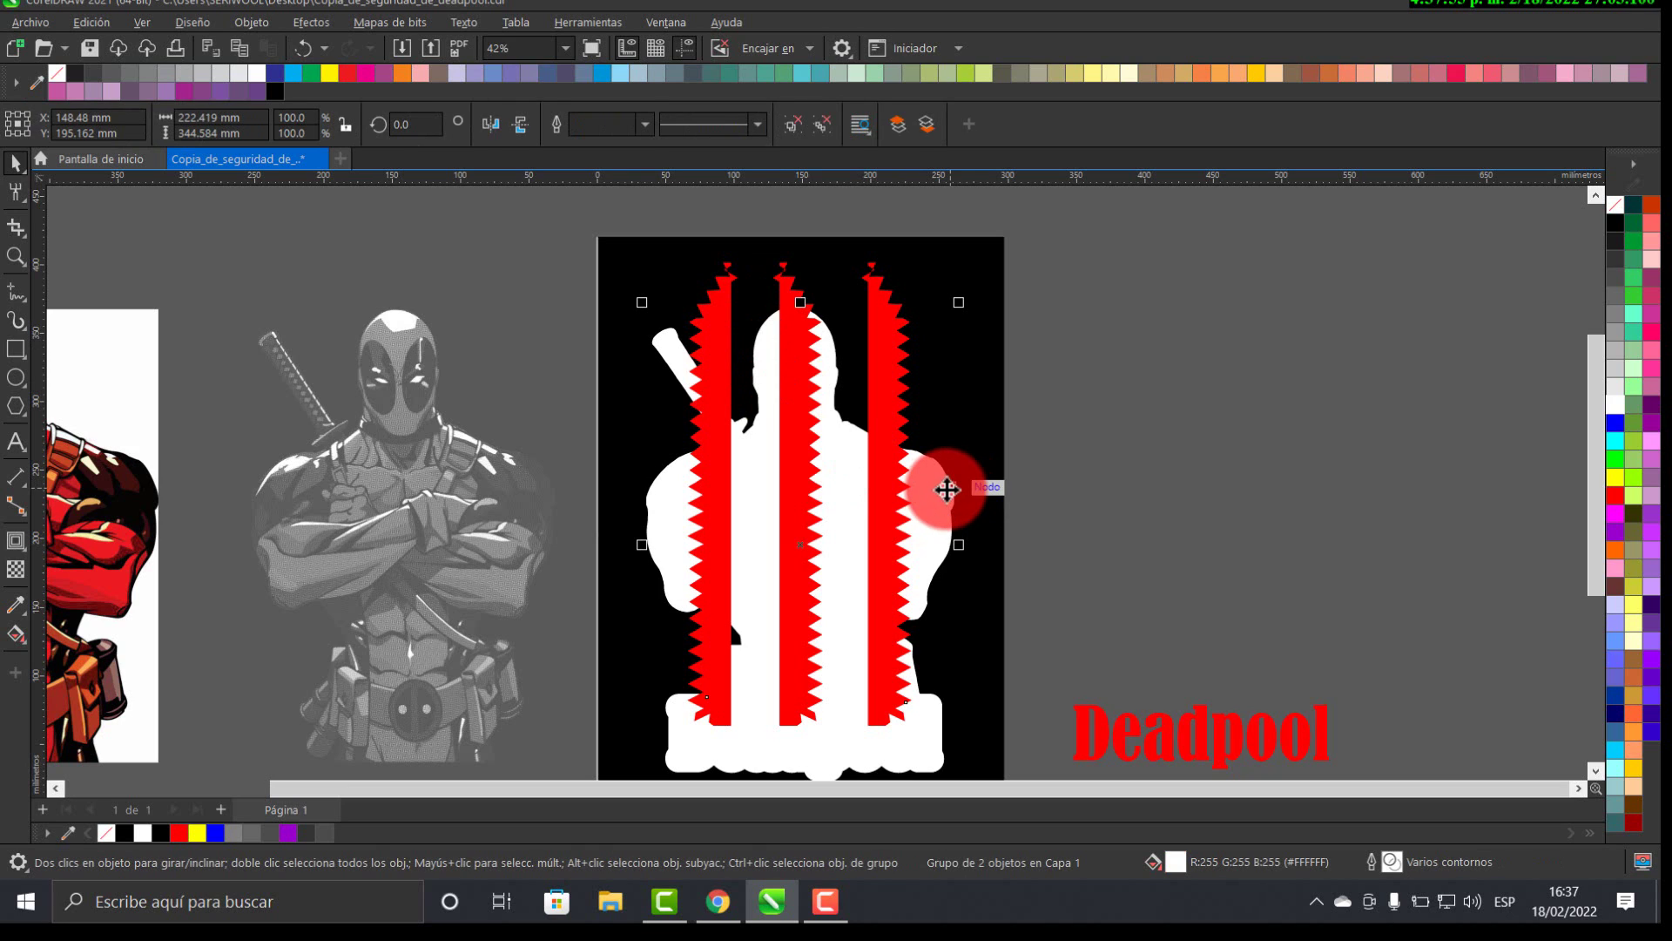
key("shift+Page_Up")
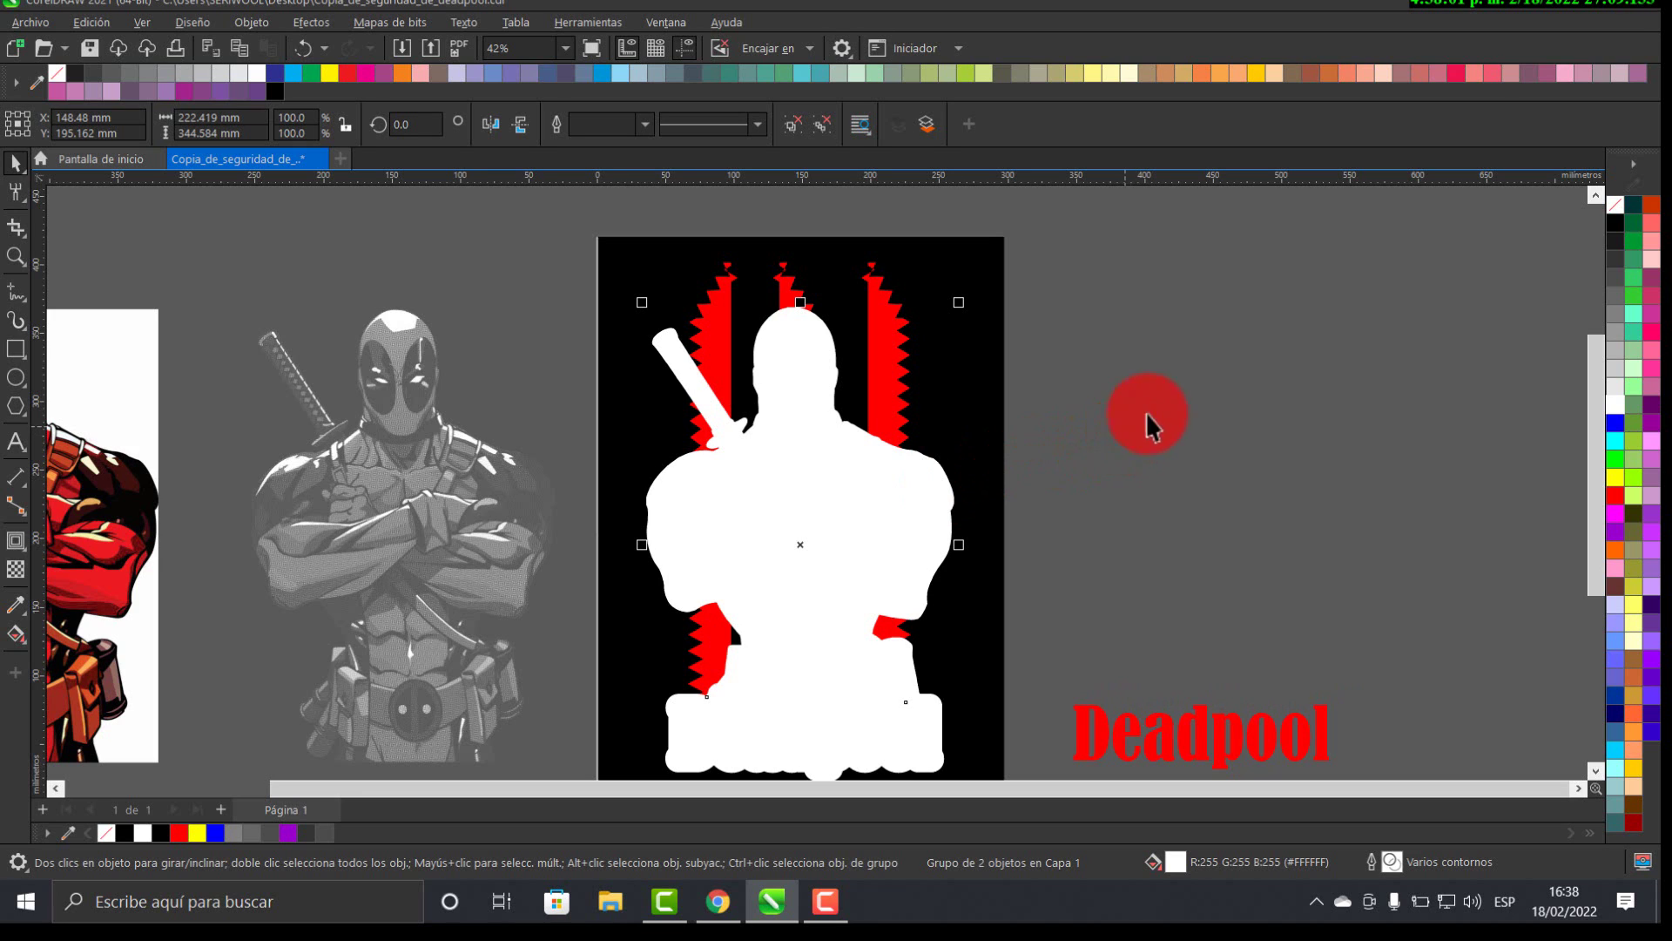
- Trim away the parts of the red bars hidden behind the white silhouette group with Simplify
left_click(1105, 396)
left_click(826, 536)
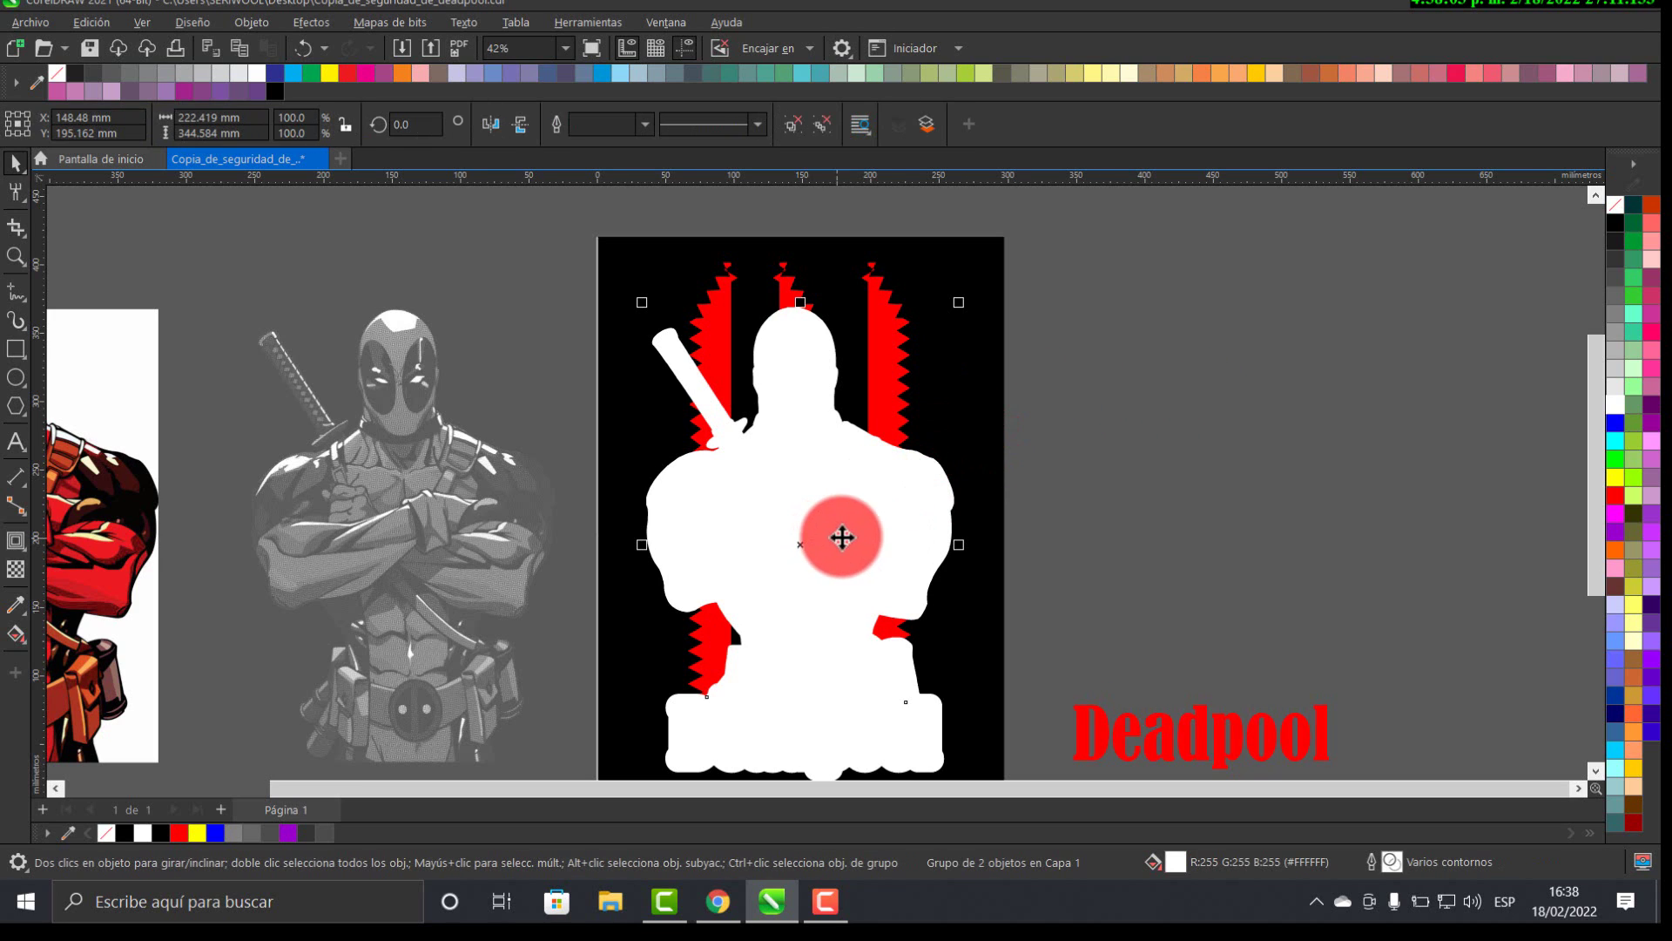
left_click(876, 281, "shift")
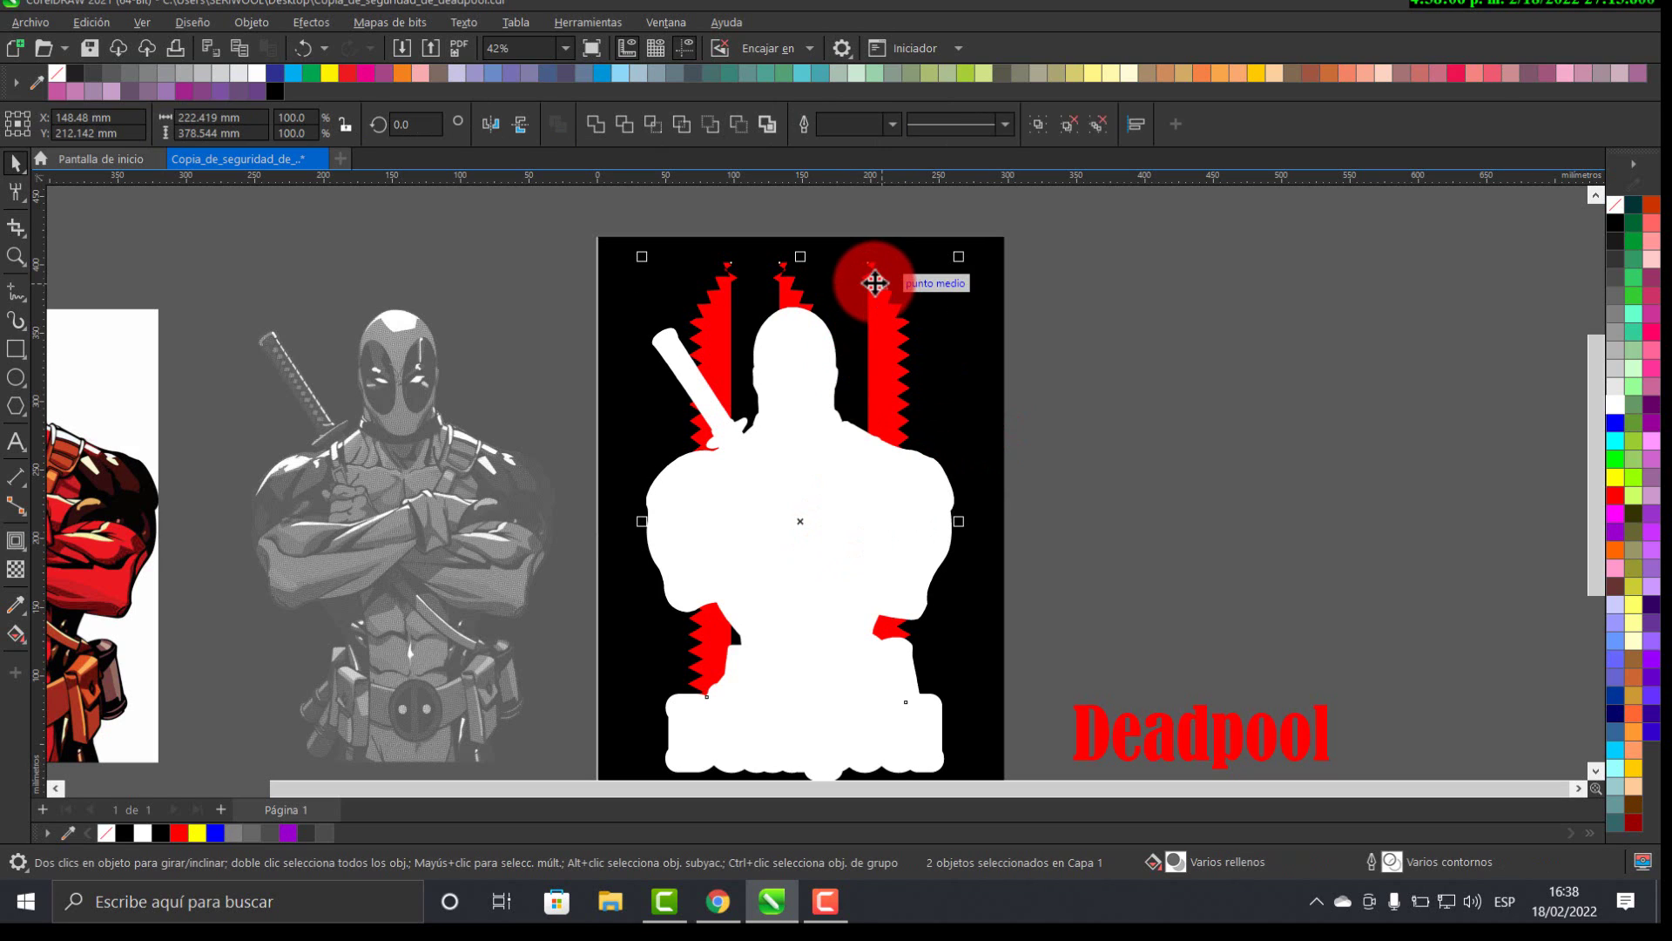
left_click(687, 127)
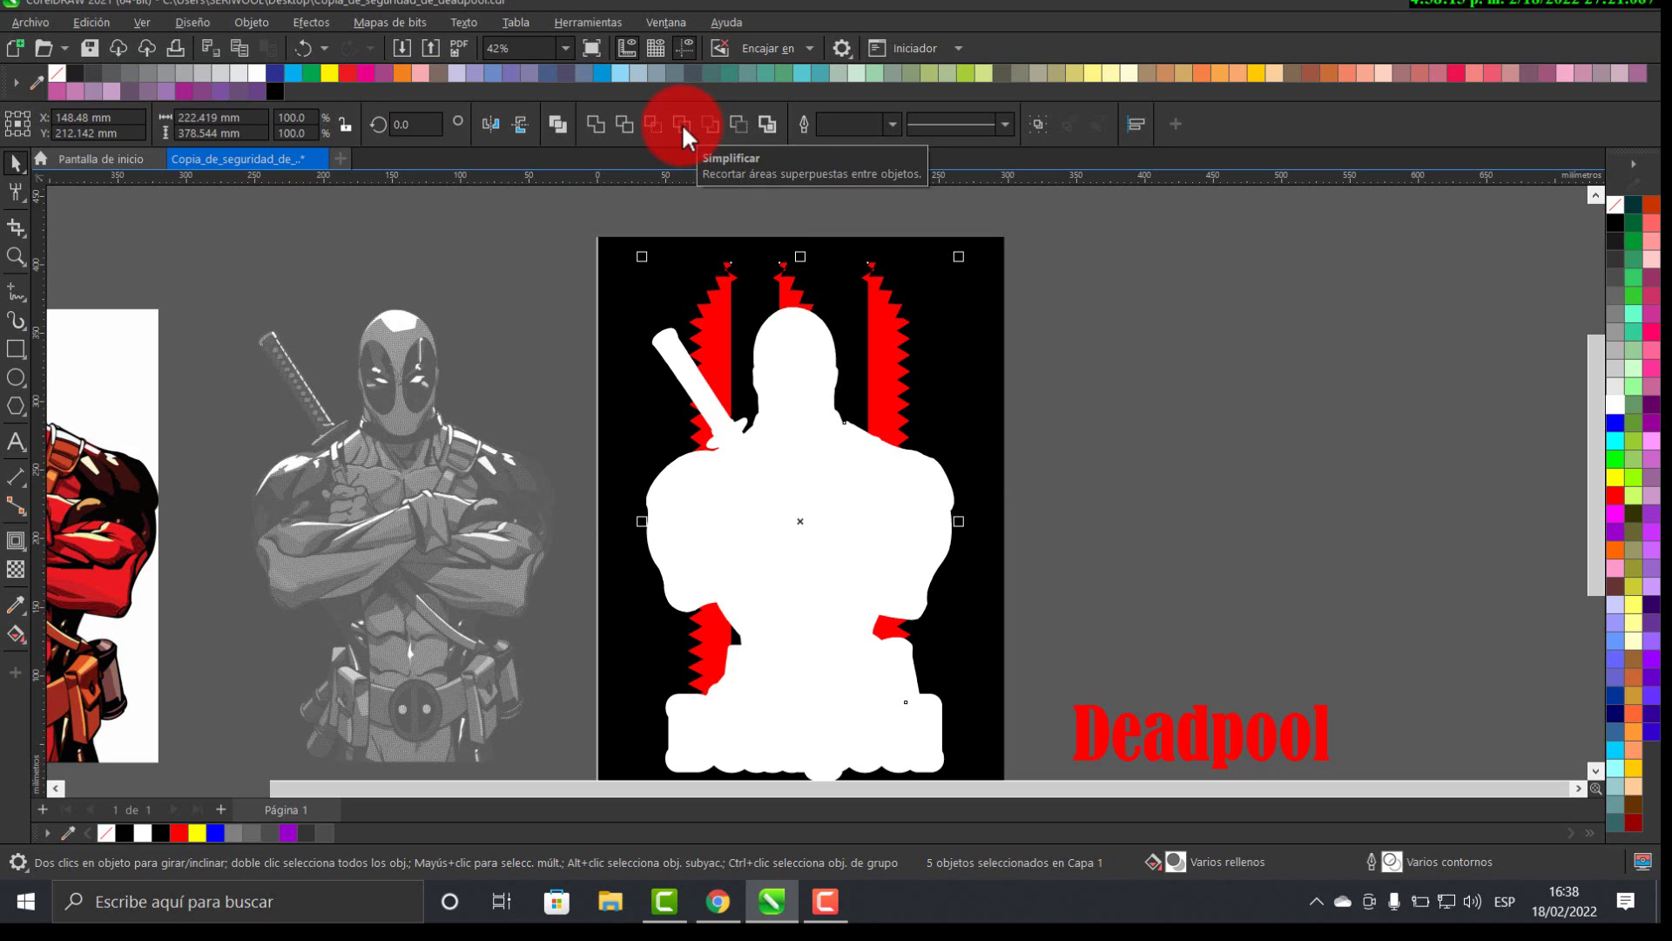
- Examine the trimmed red bars by shifting the white silhouette 290 mm right off the page and undoing the move
key("Right")
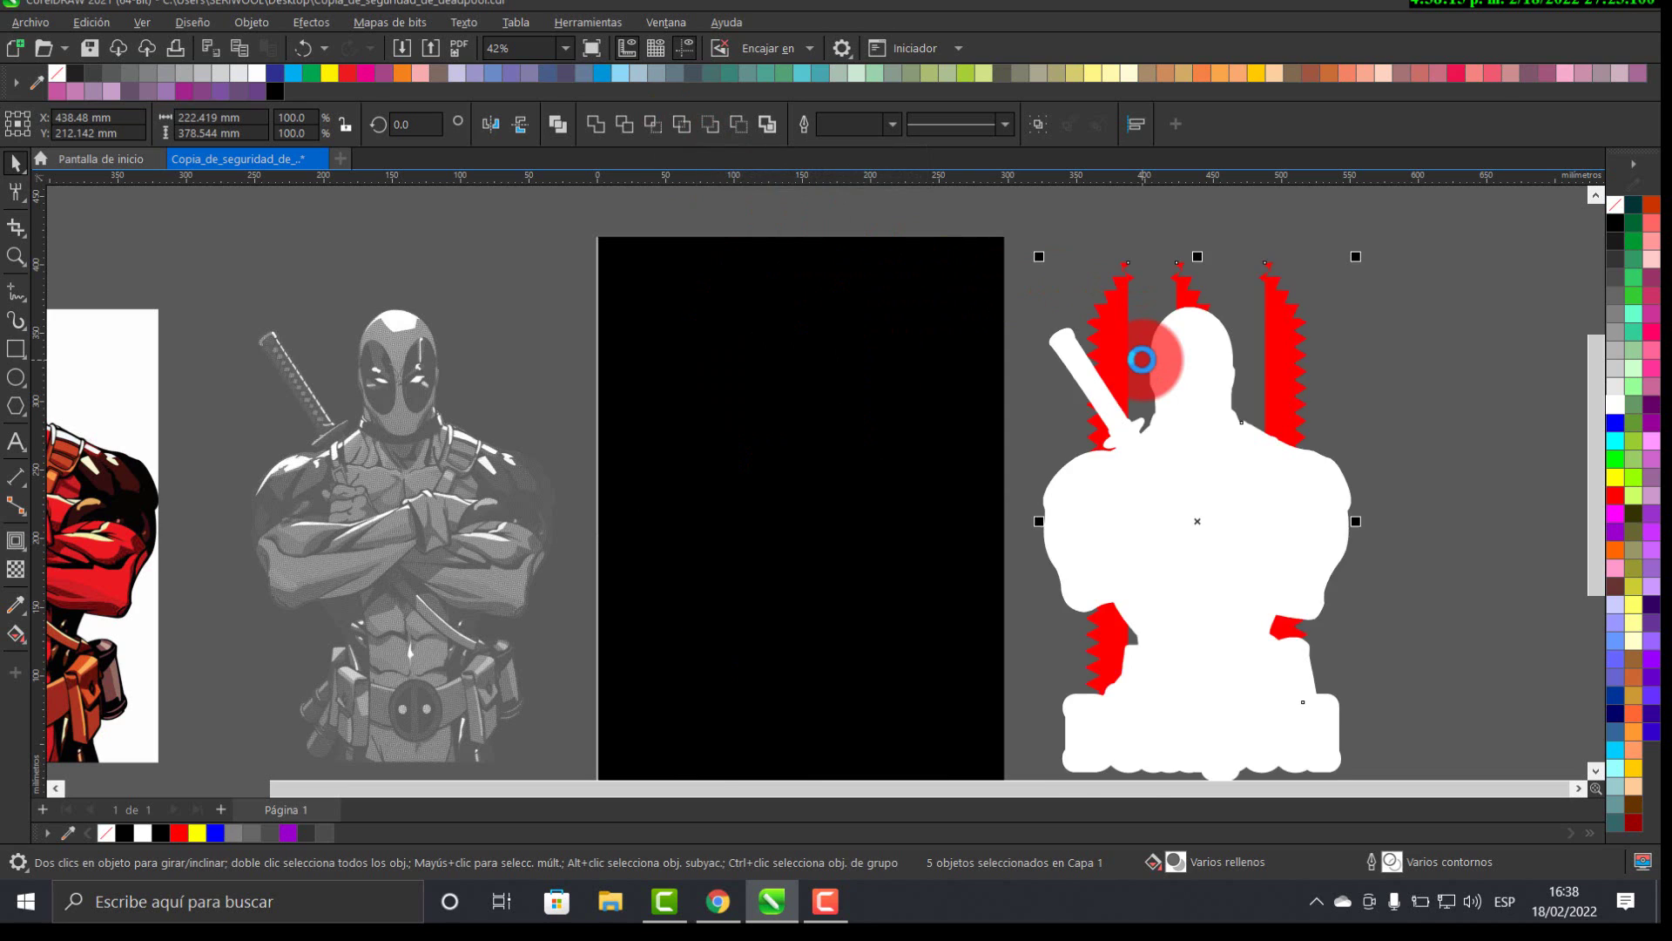
key("ctrl+z")
left_click(1114, 358)
left_click(821, 456)
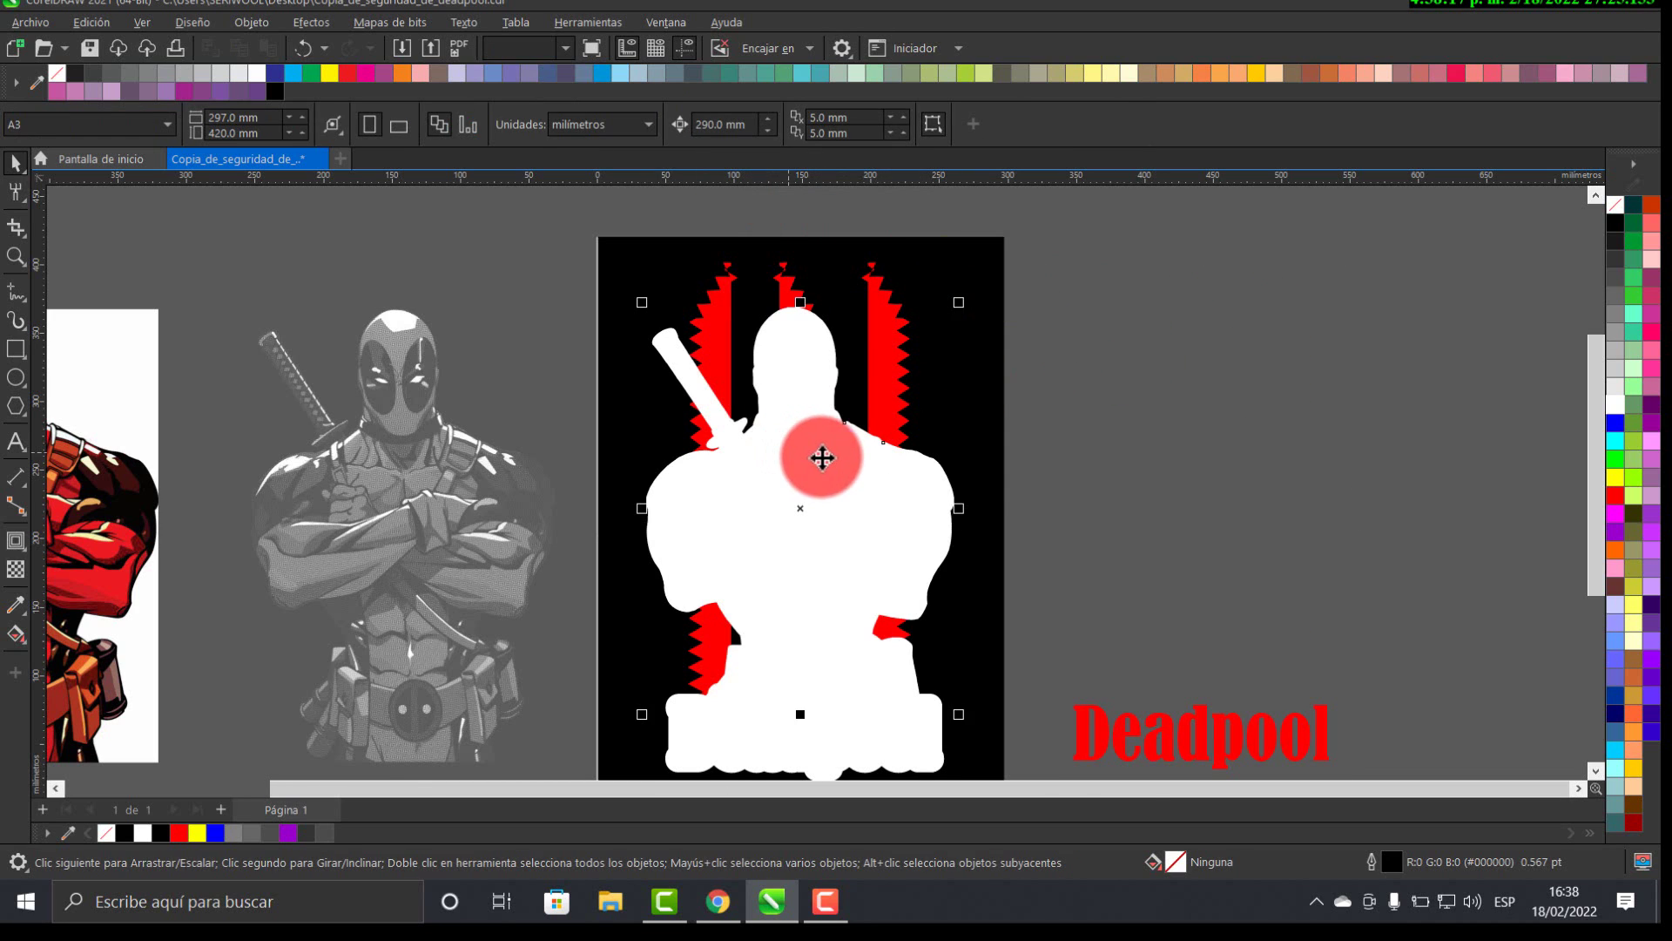
key("Right")
key("ctrl+z")
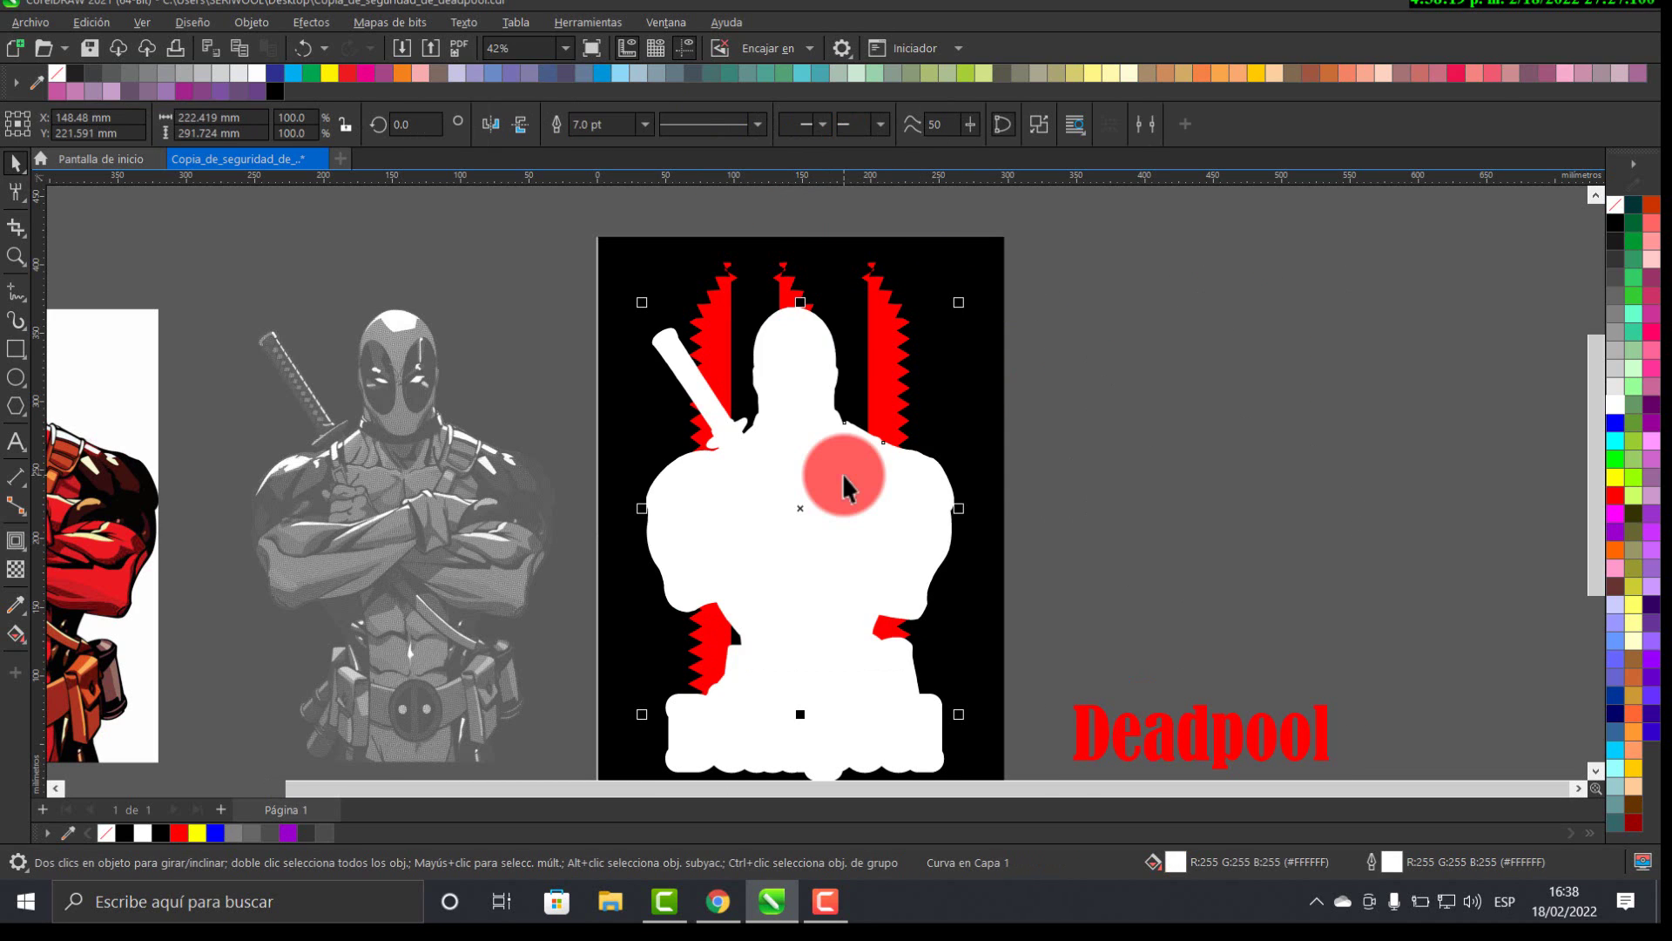
key("ctrl+r")
key("ctrl+z")
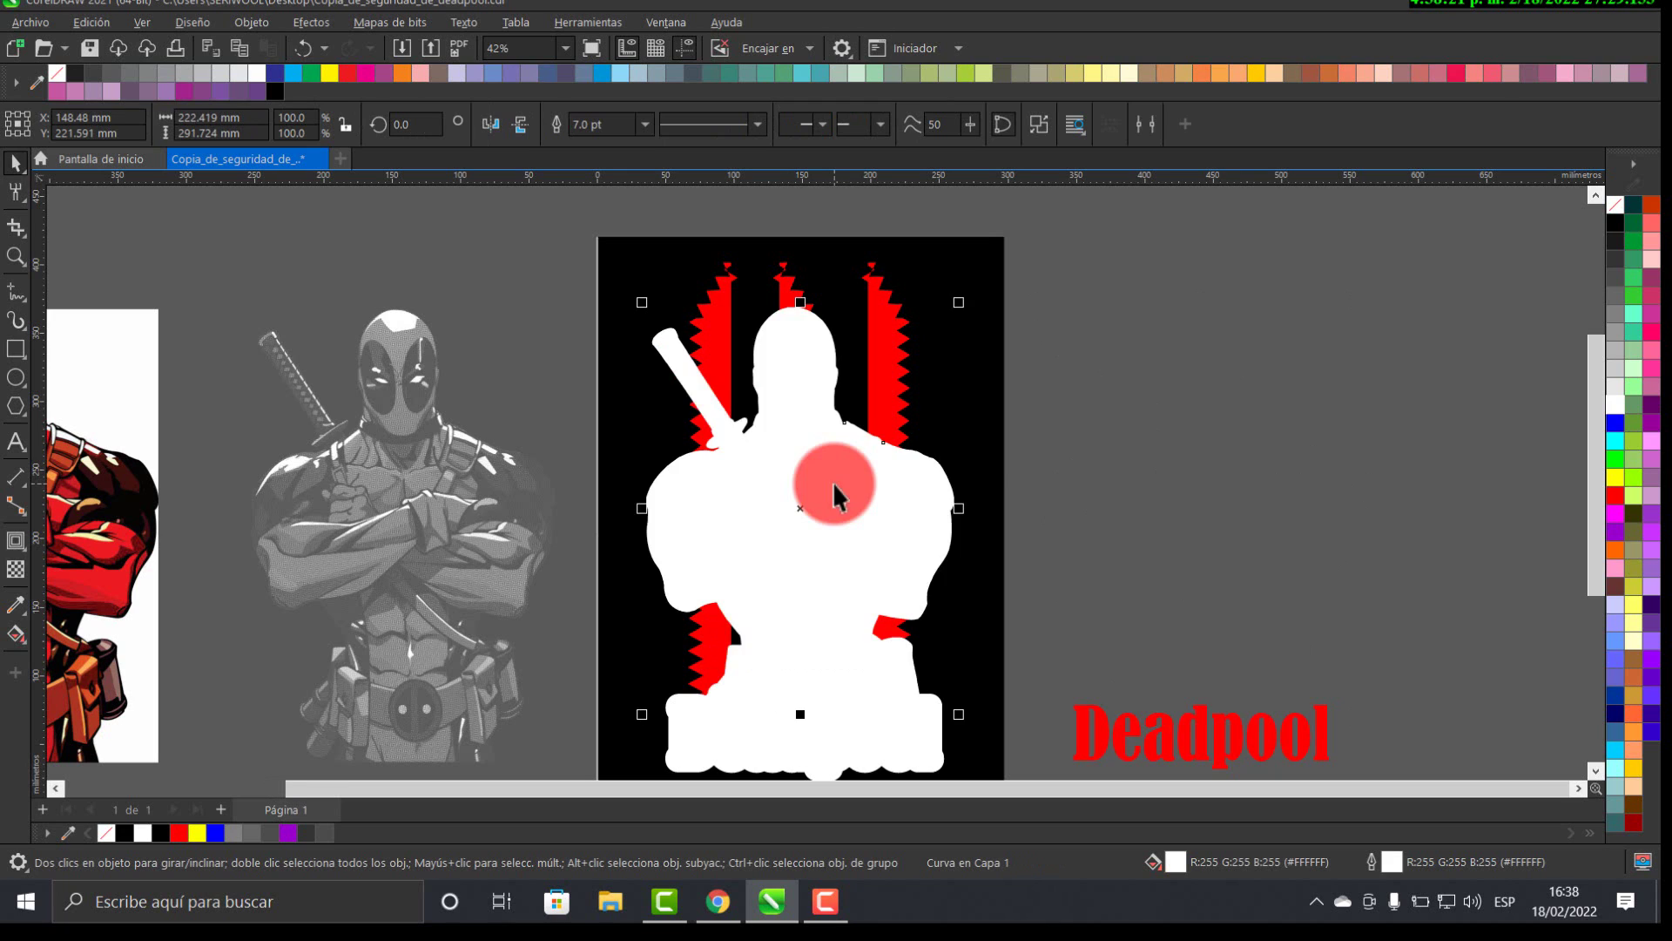
key("ctrl+shift+z")
key("ctrl+z")
key("ctrl+shift+z")
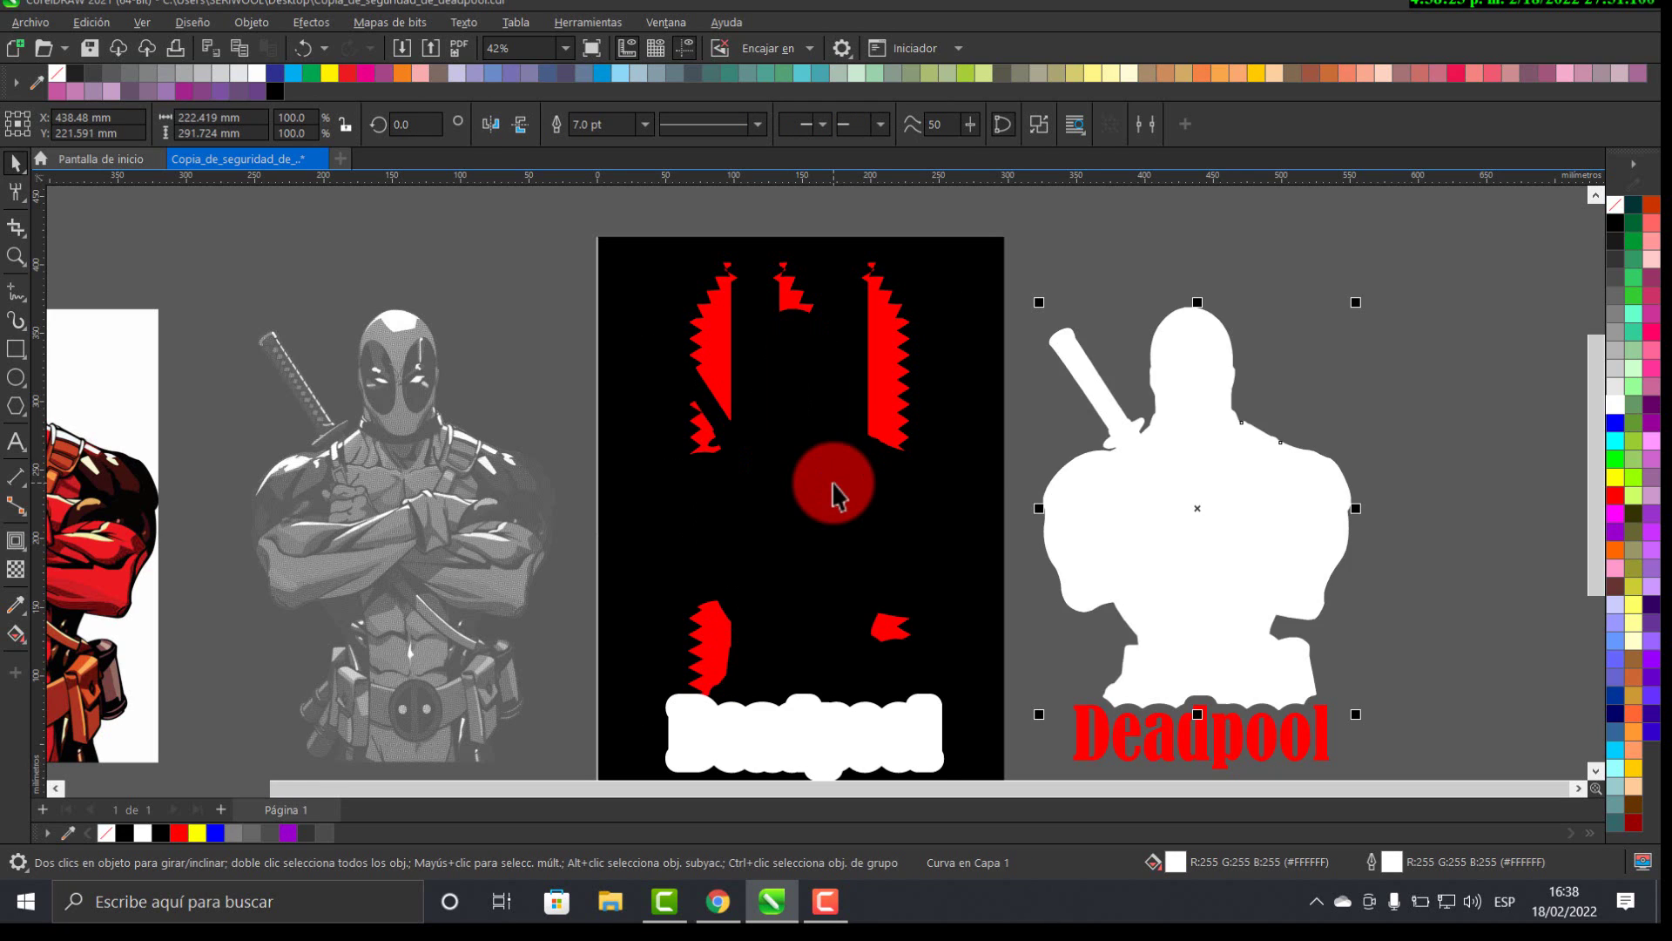
key("ctrl+z")
key("ctrl+shift+z")
key("ctrl+z")
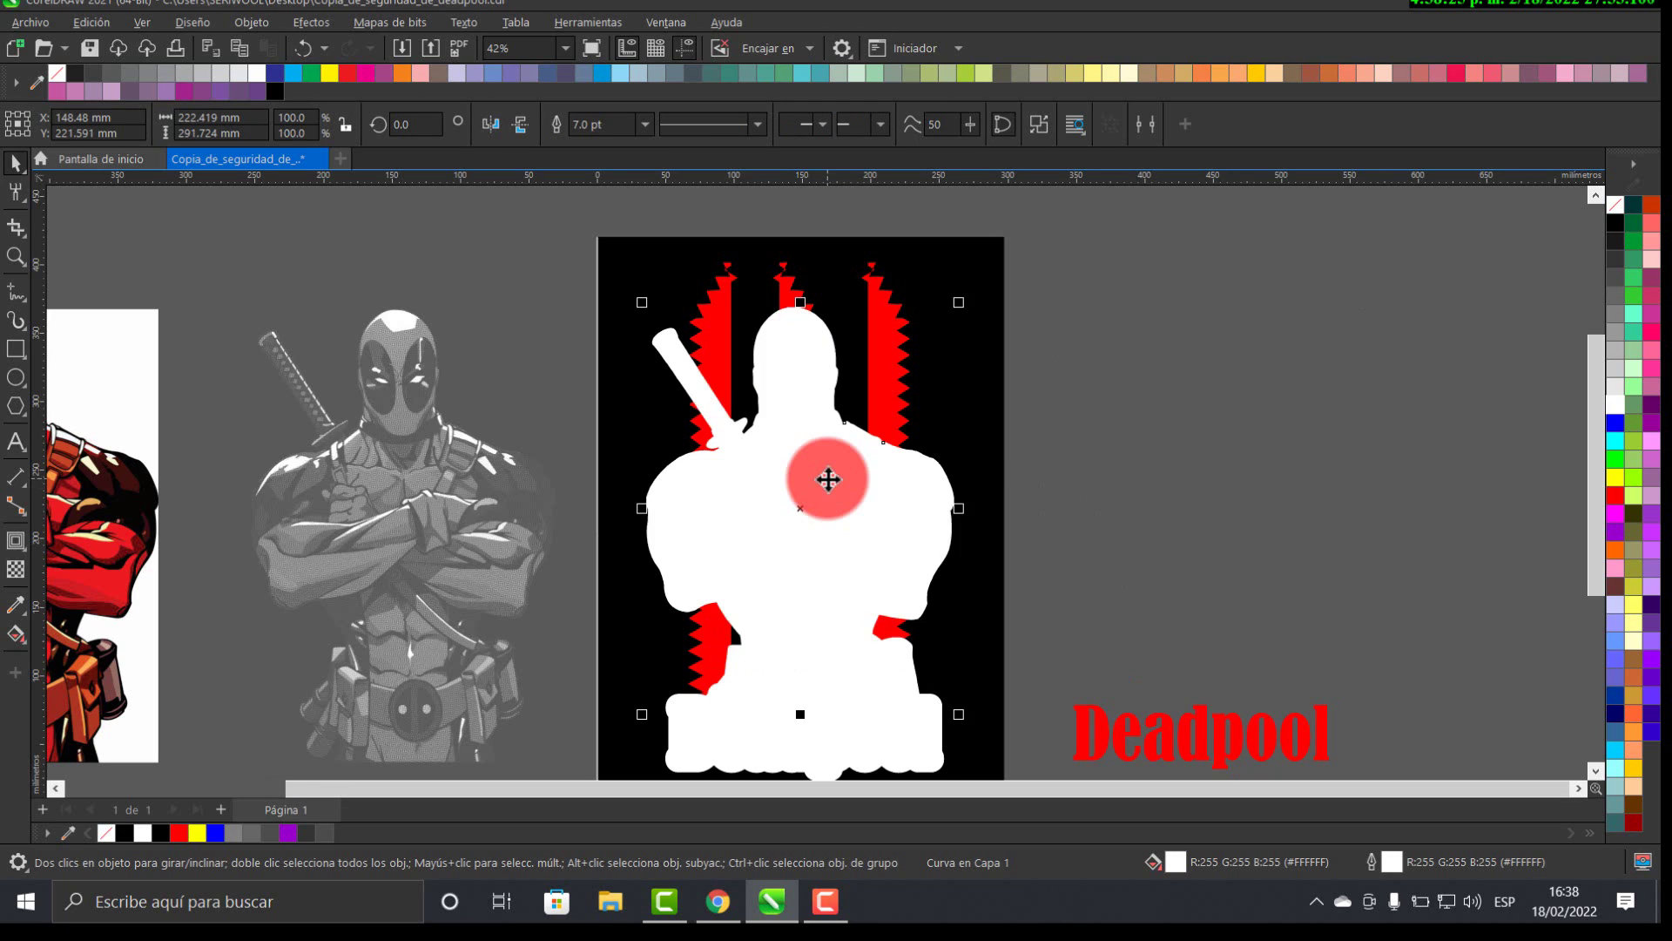
key("ctrl+shift+z")
key("ctrl+z")
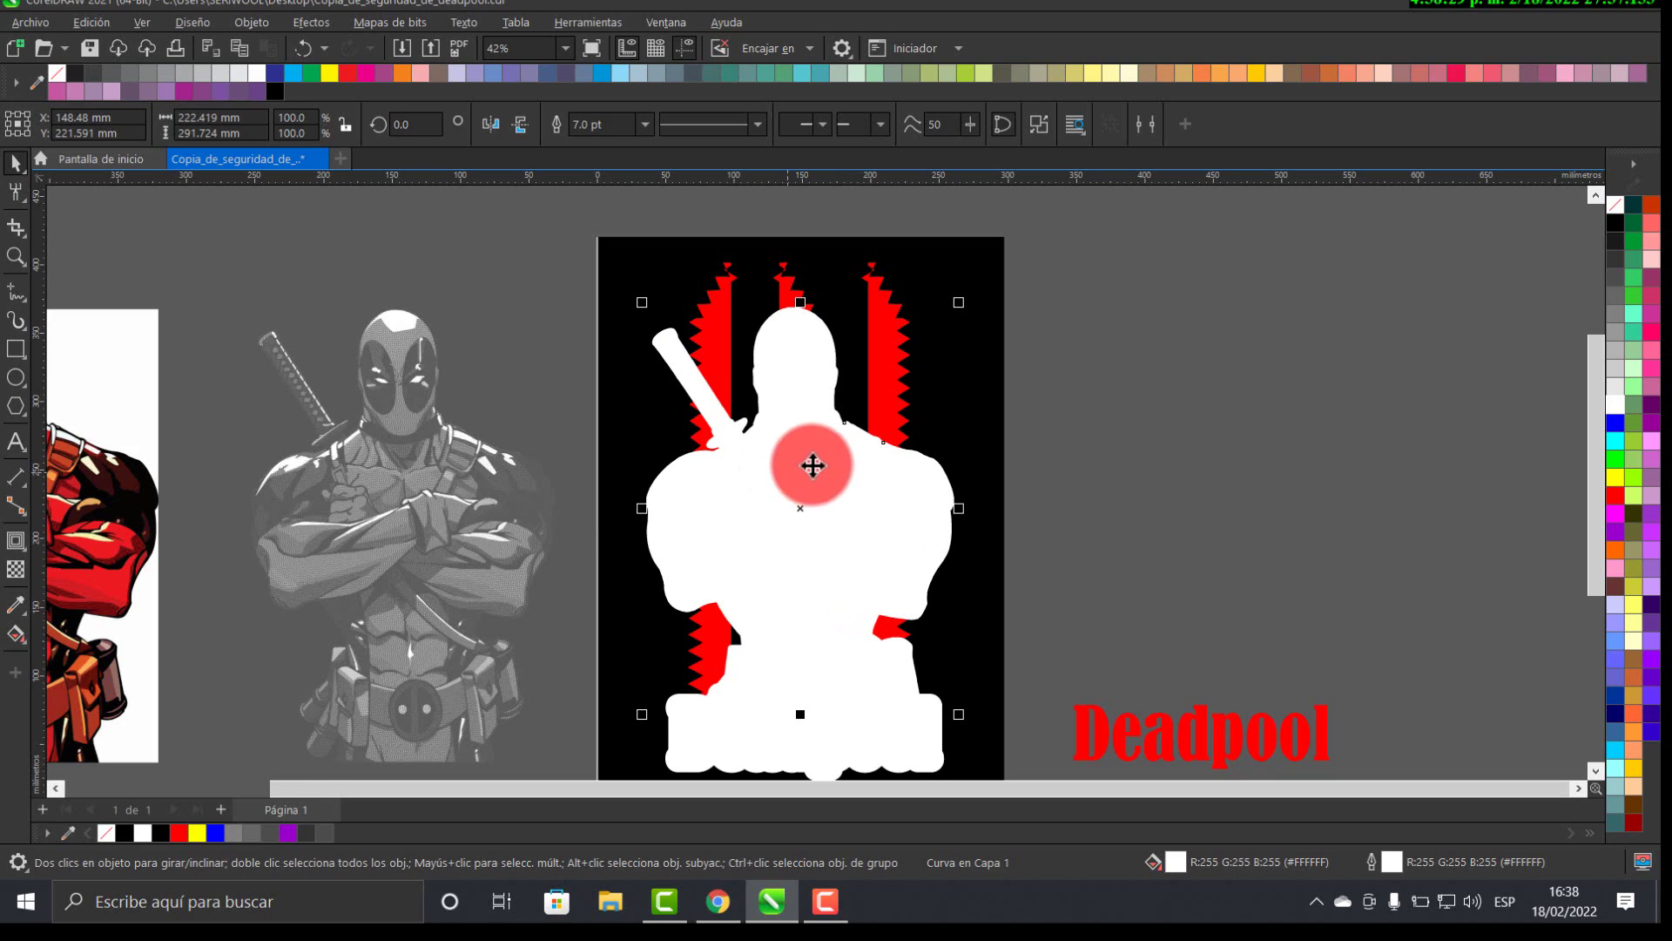
left_click(1115, 442)
left_click(388, 426)
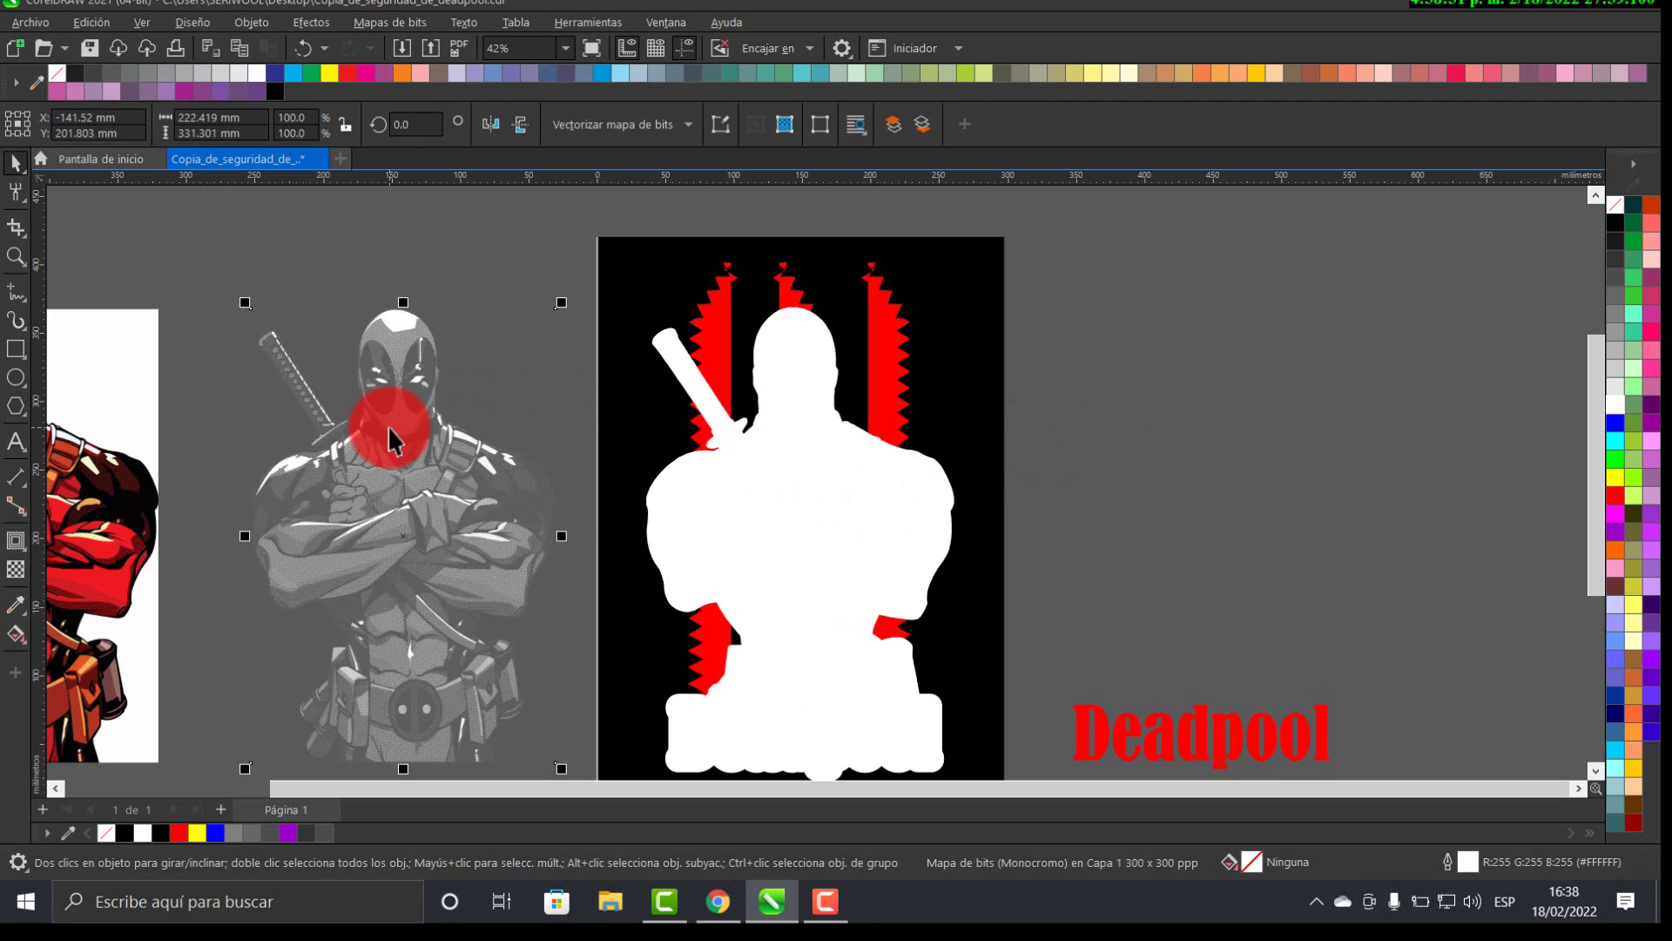
key("Right")
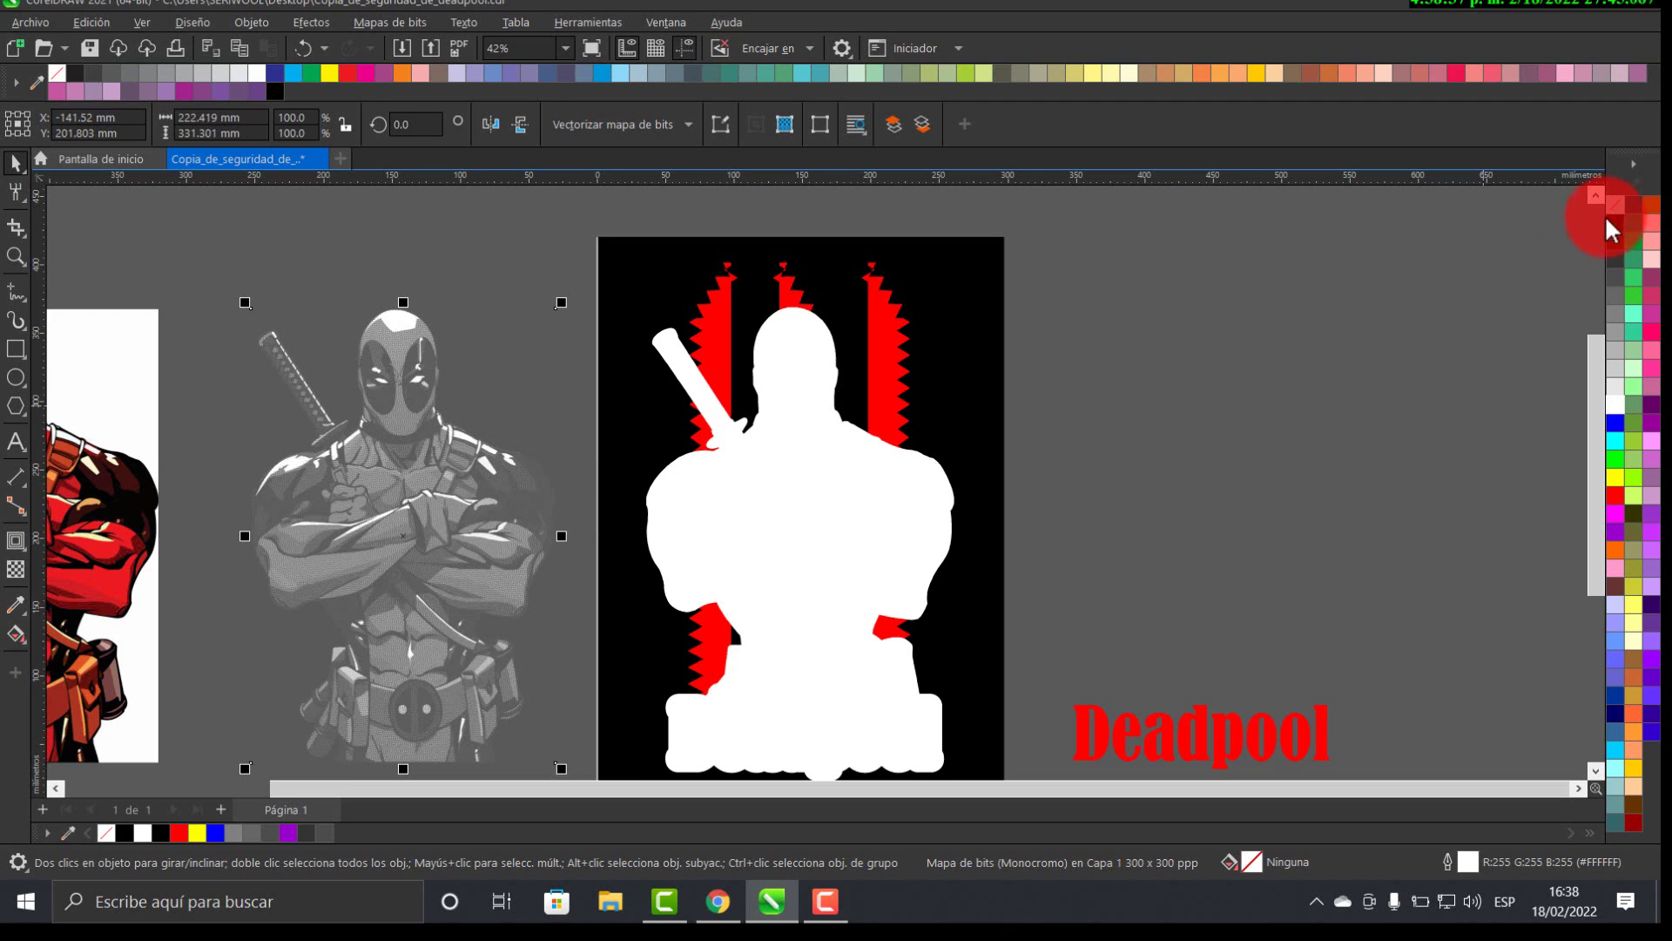
left_click(893, 466)
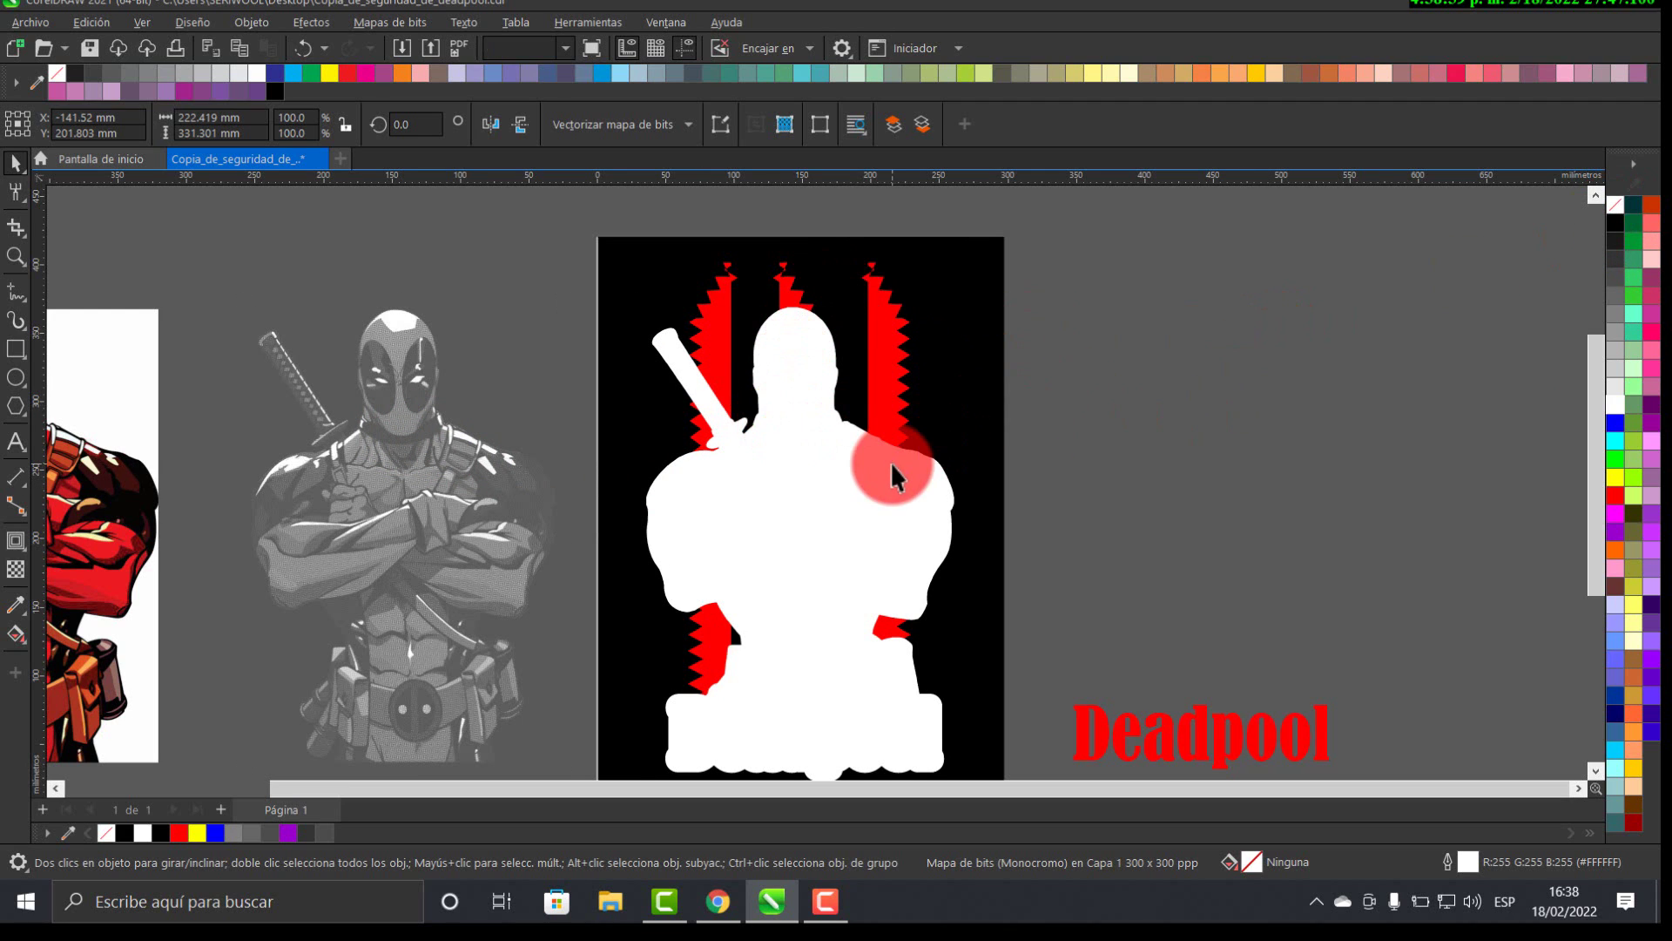
left_click(893, 477)
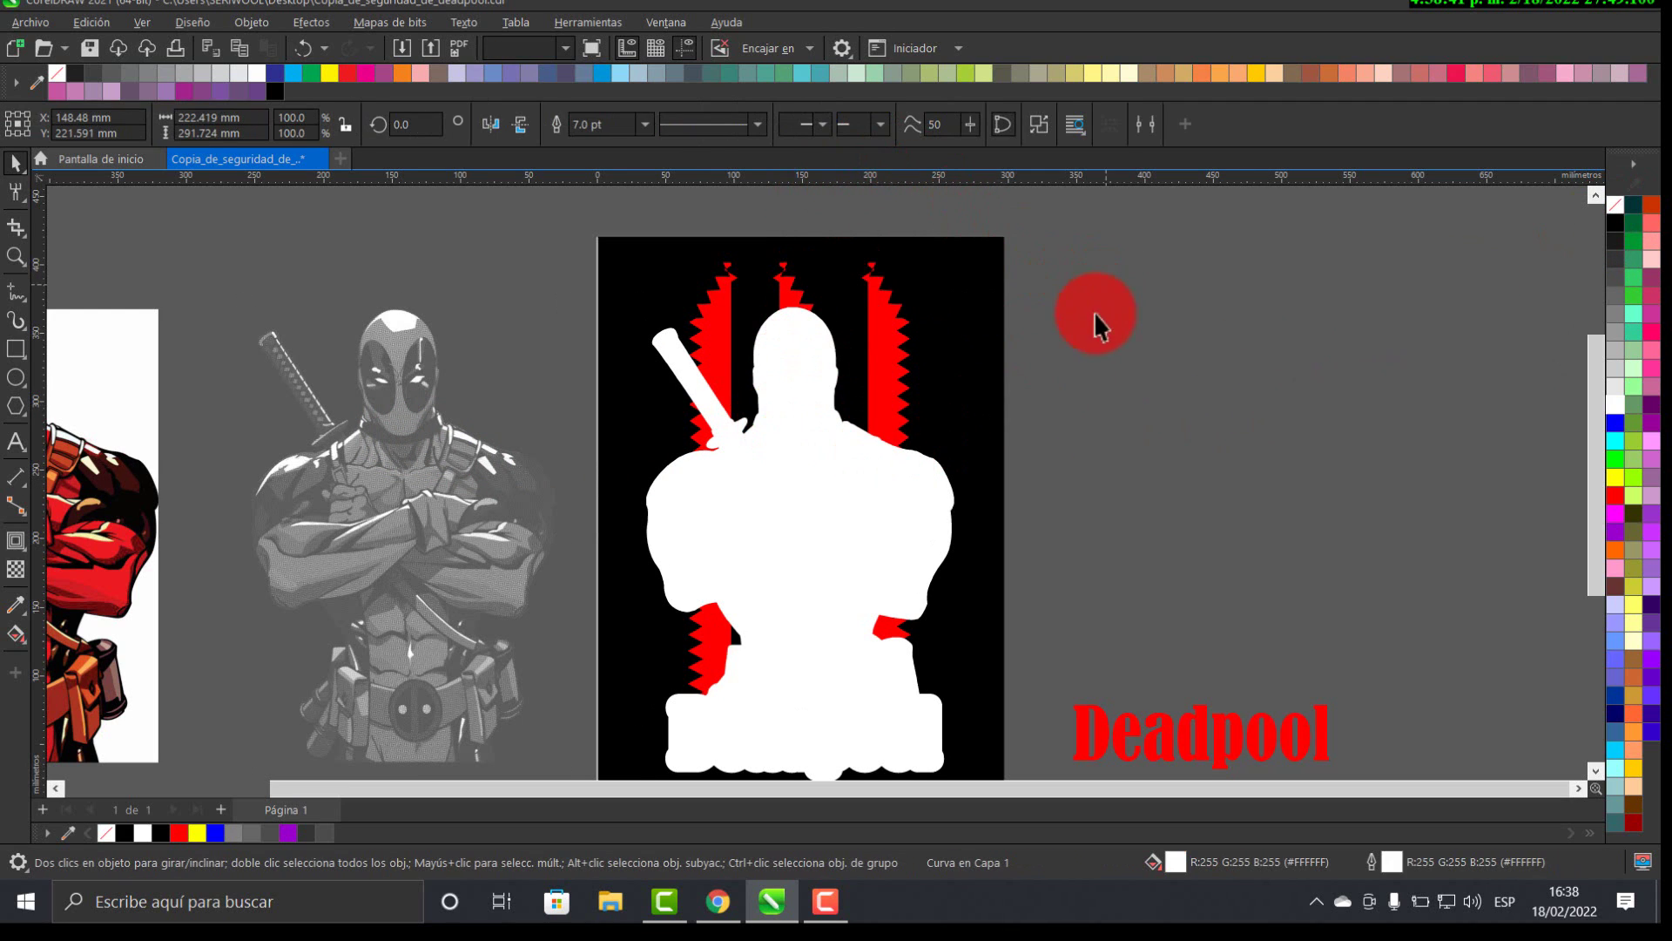
left_click(1100, 326)
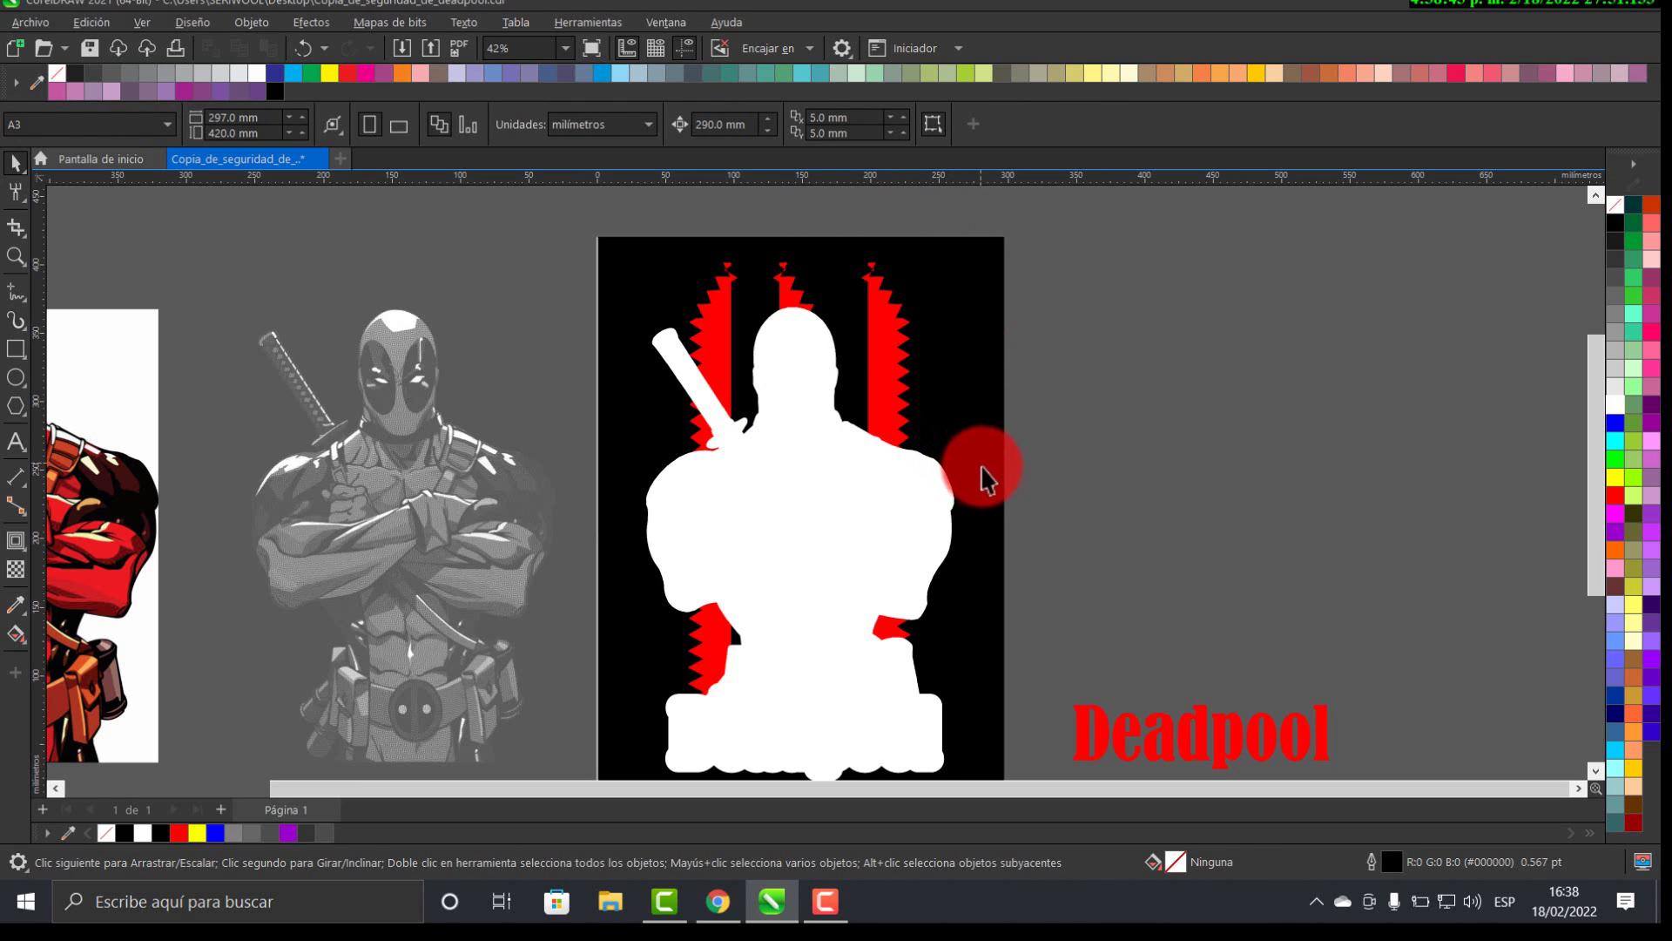
- Shift the white Deadpool silhouette 290 mm right, remove its fill leaving the white outline, and return it 290 mm left onto the page
left_click(948, 477)
key("Right")
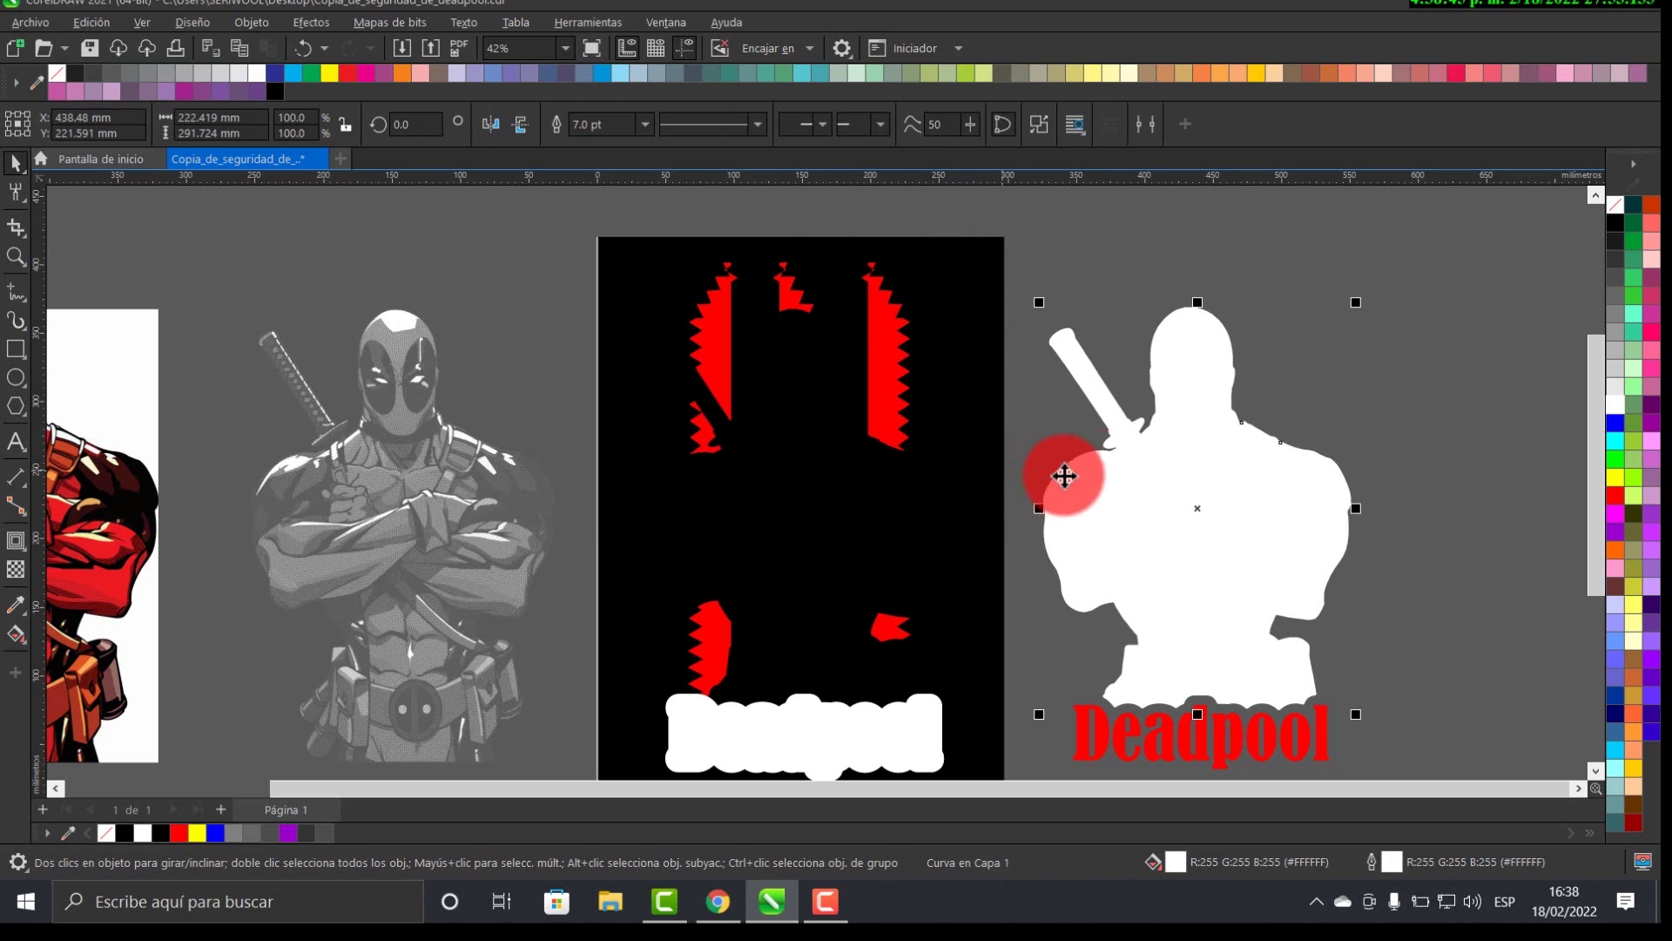
left_click(1616, 205)
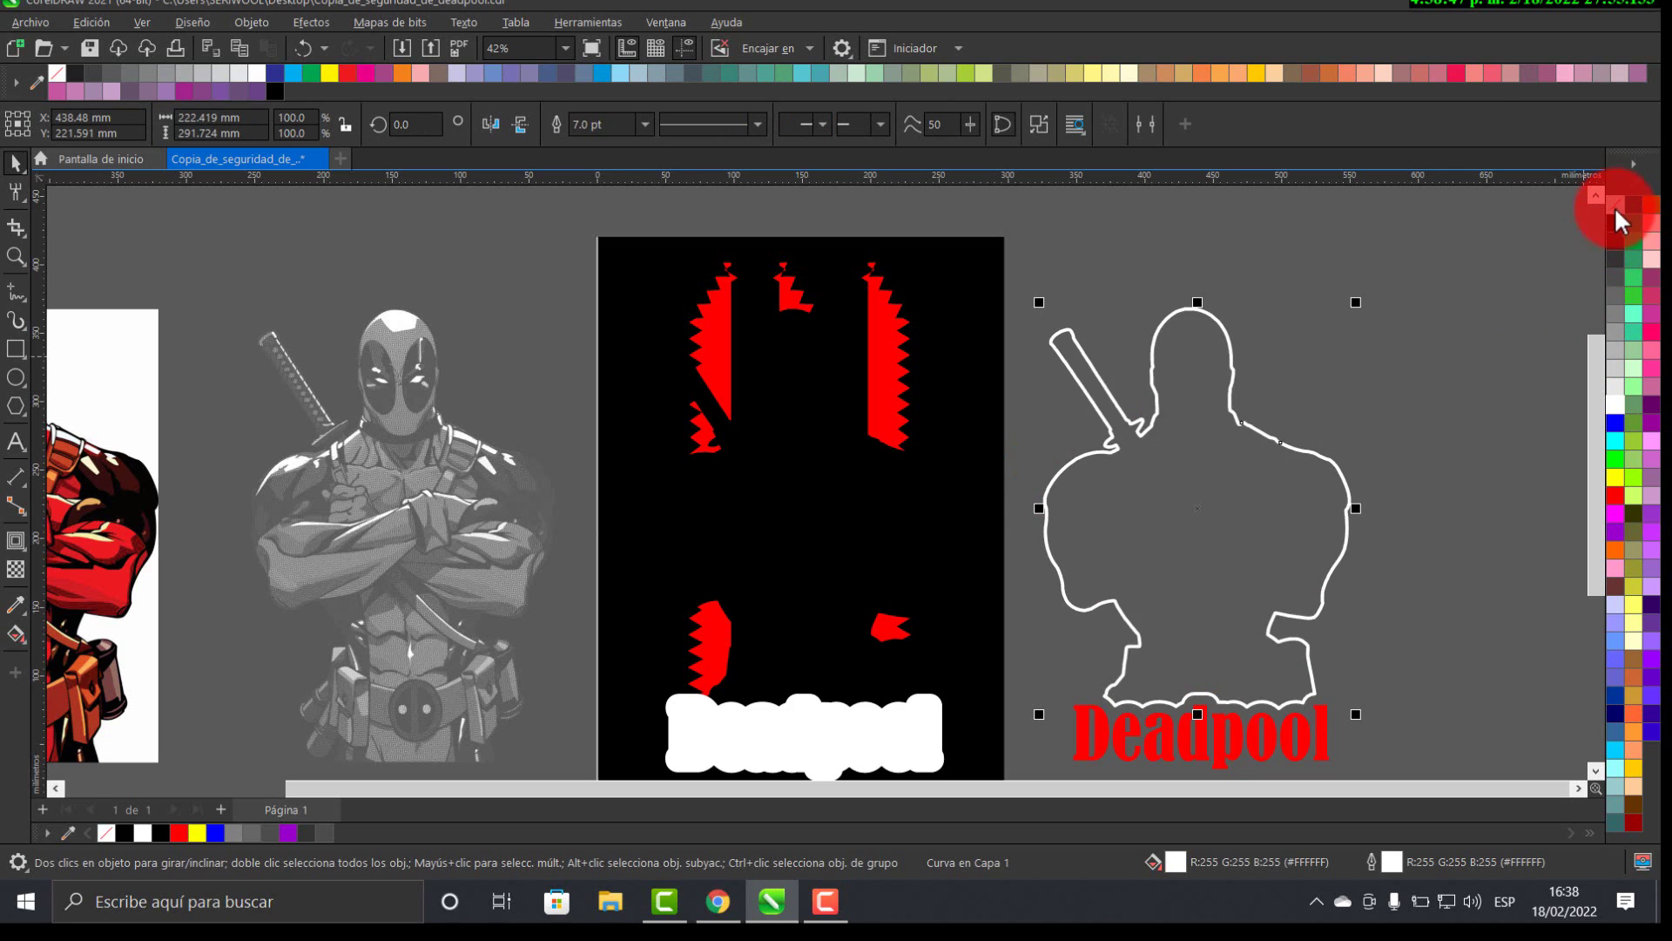
key("Left")
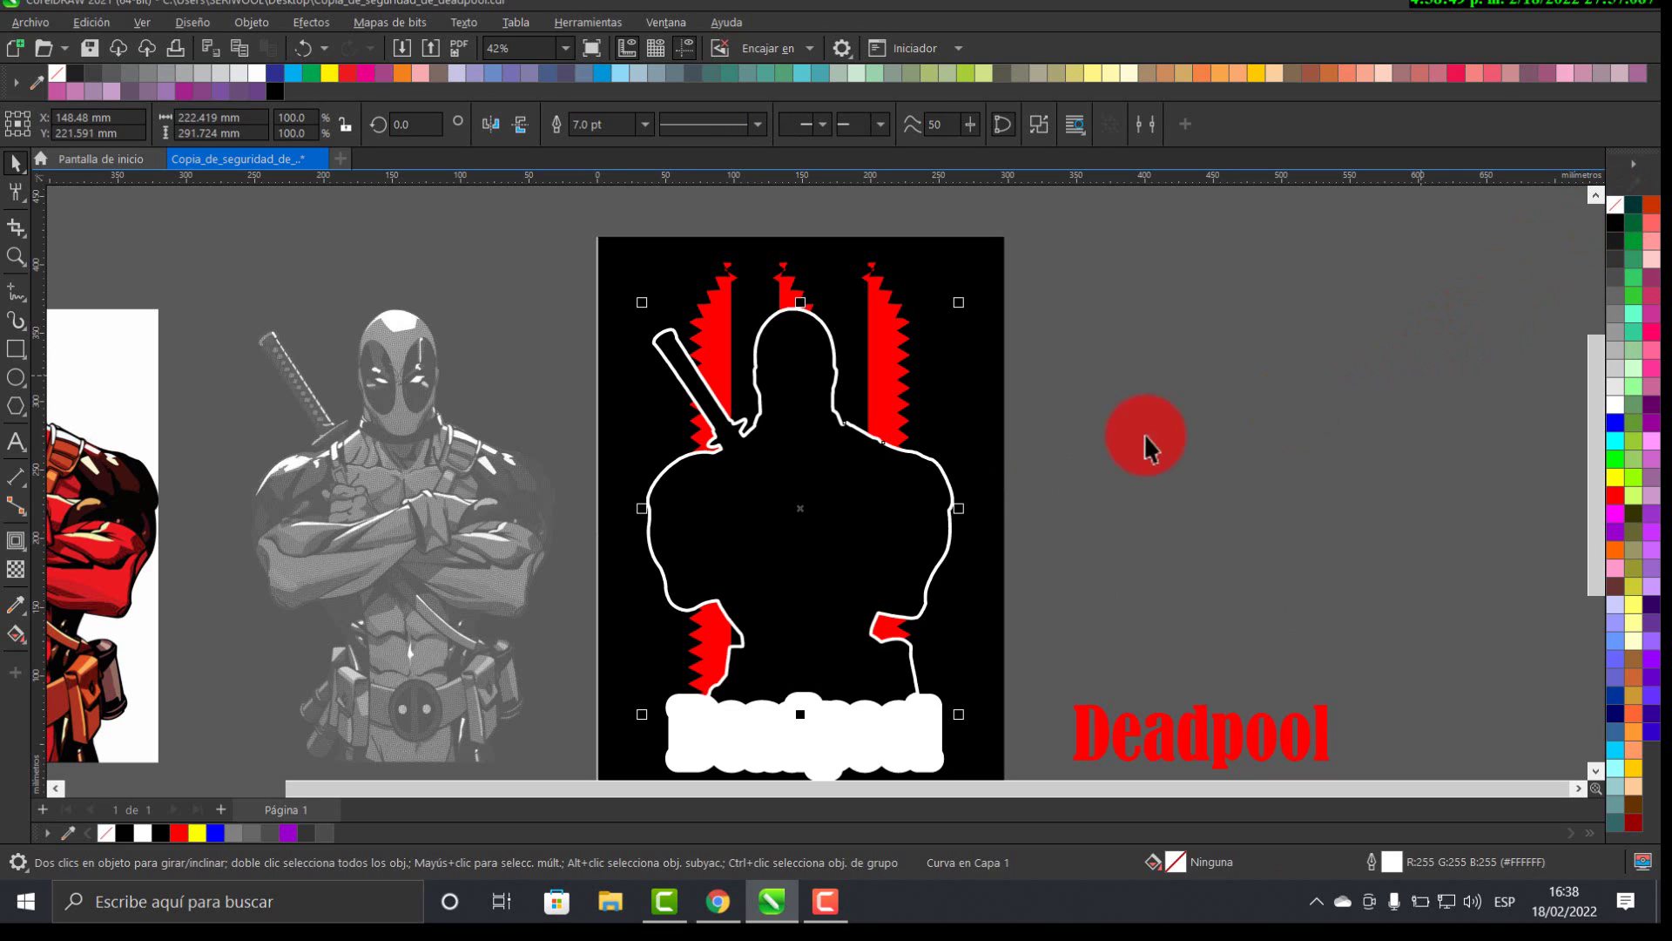
- Remove the outline from the white title backing and check it by shifting it 290 mm right off the page and back
left_click(873, 766)
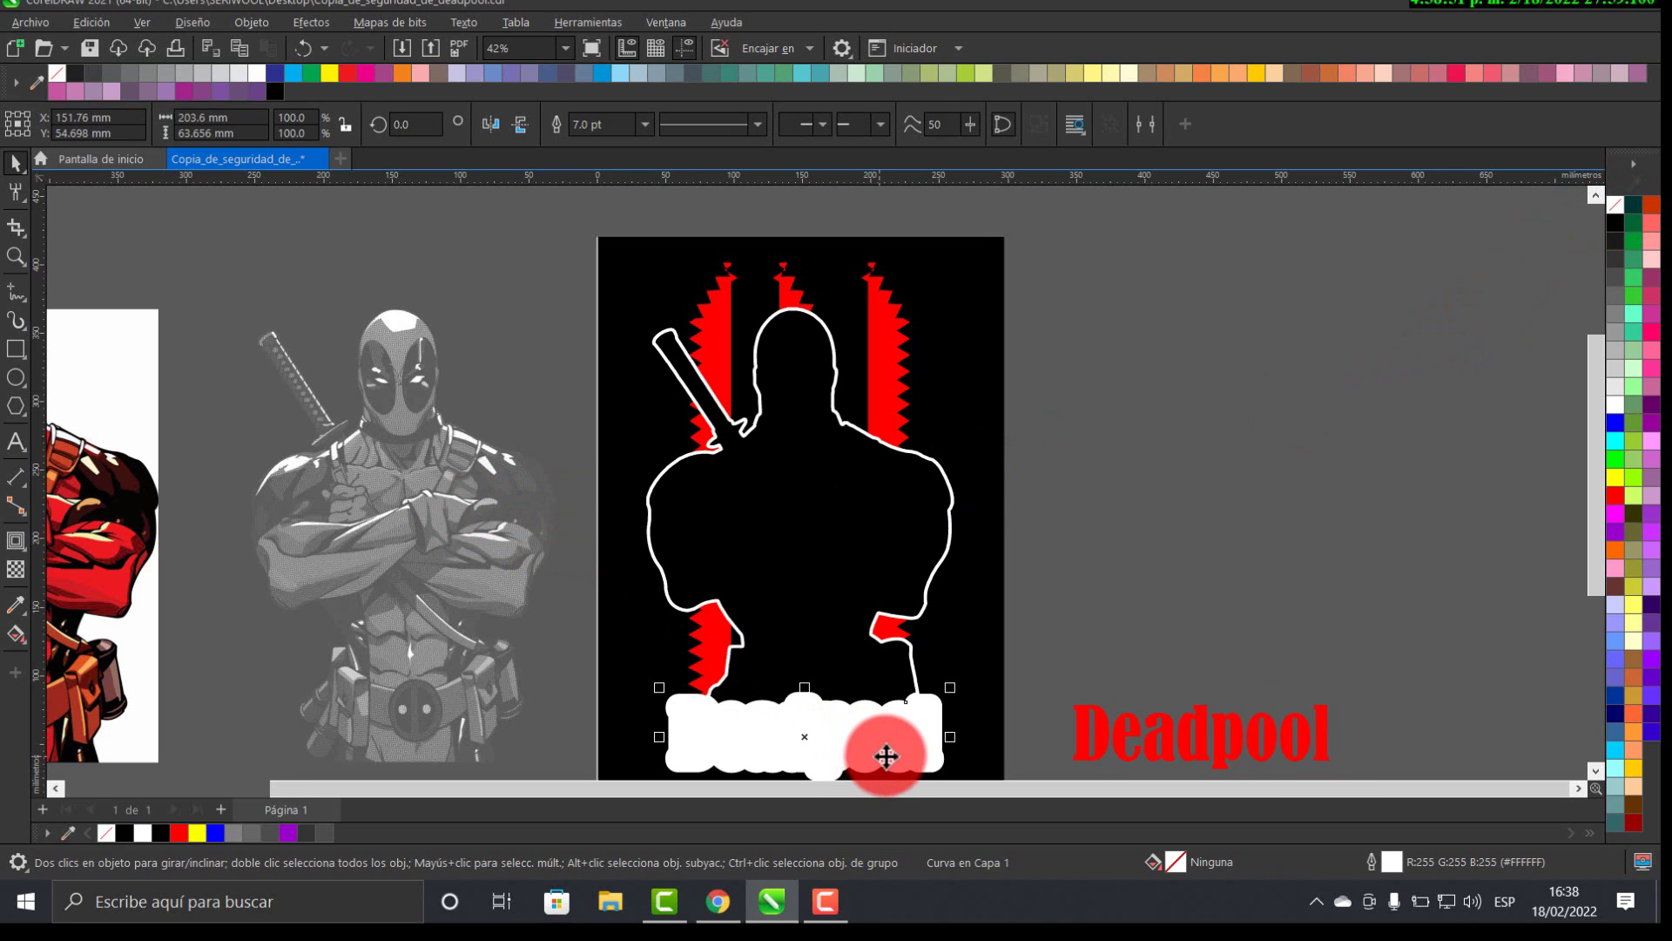
key("Right")
key("Left")
key("Right")
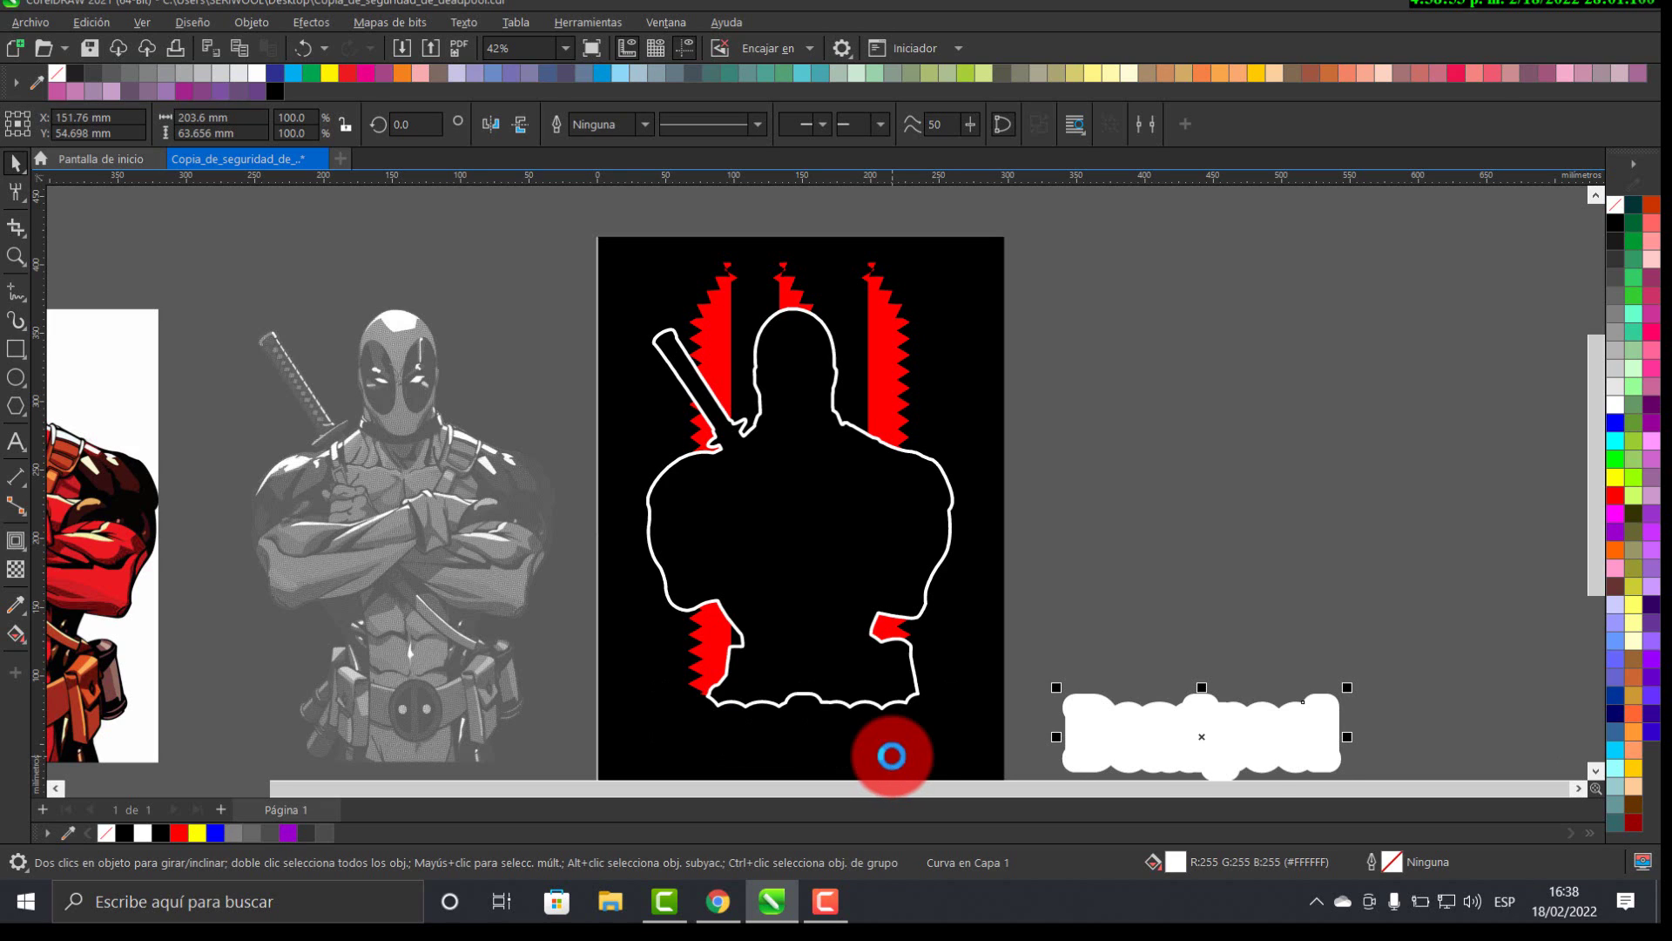
key("Left")
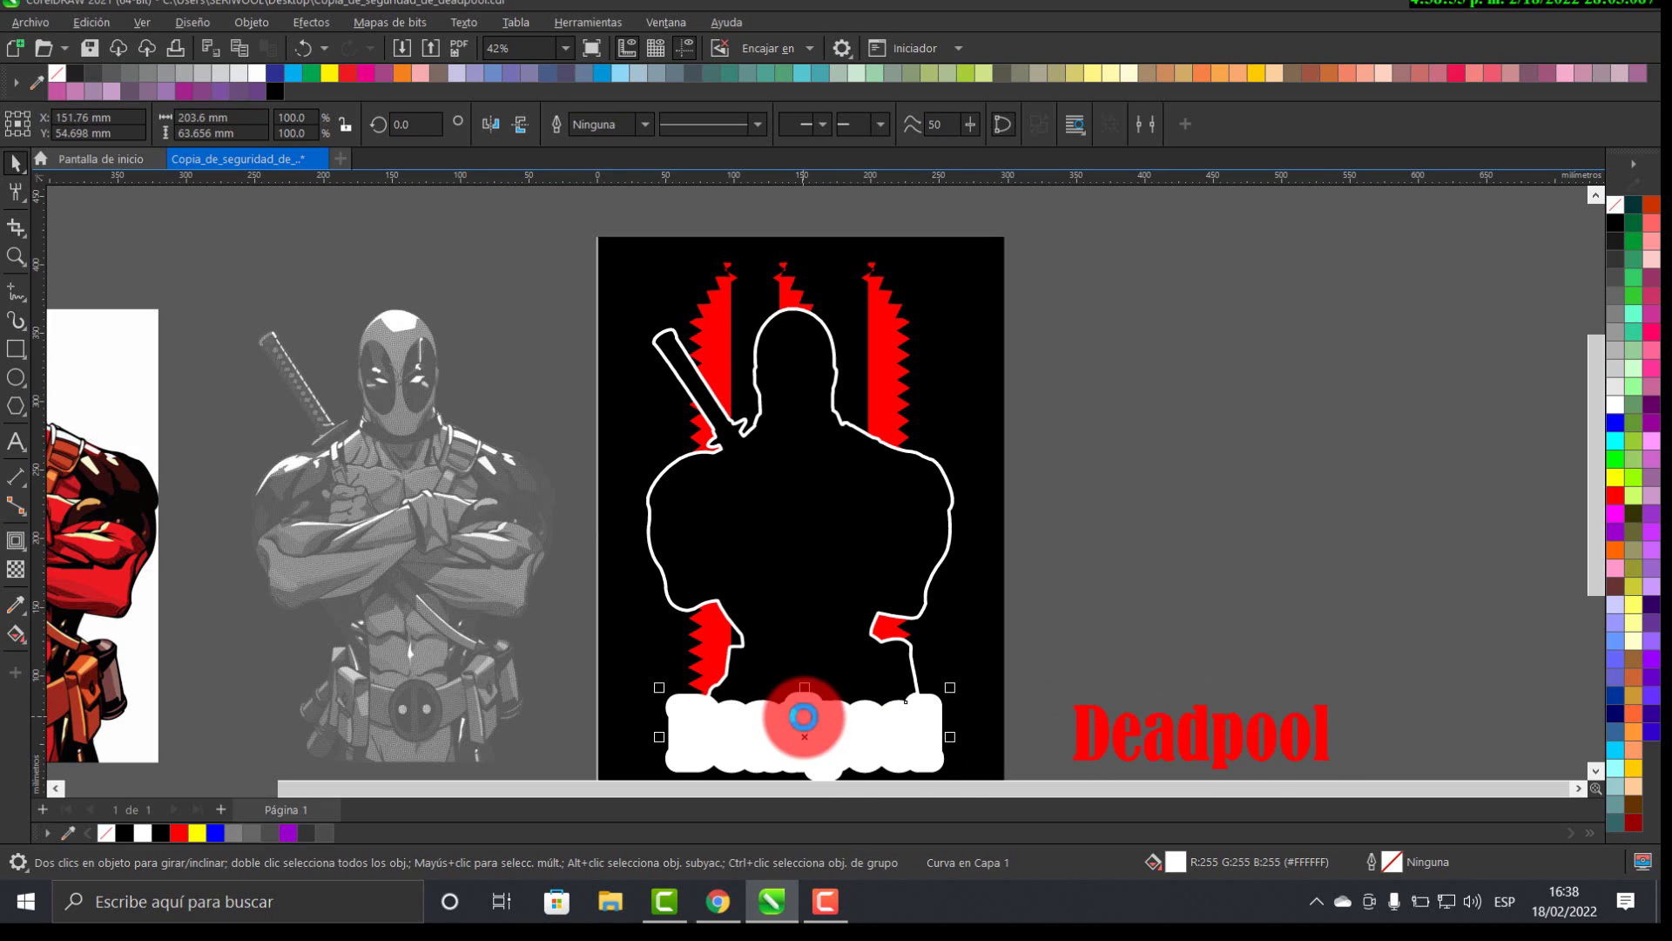
key("Right")
key("Left")
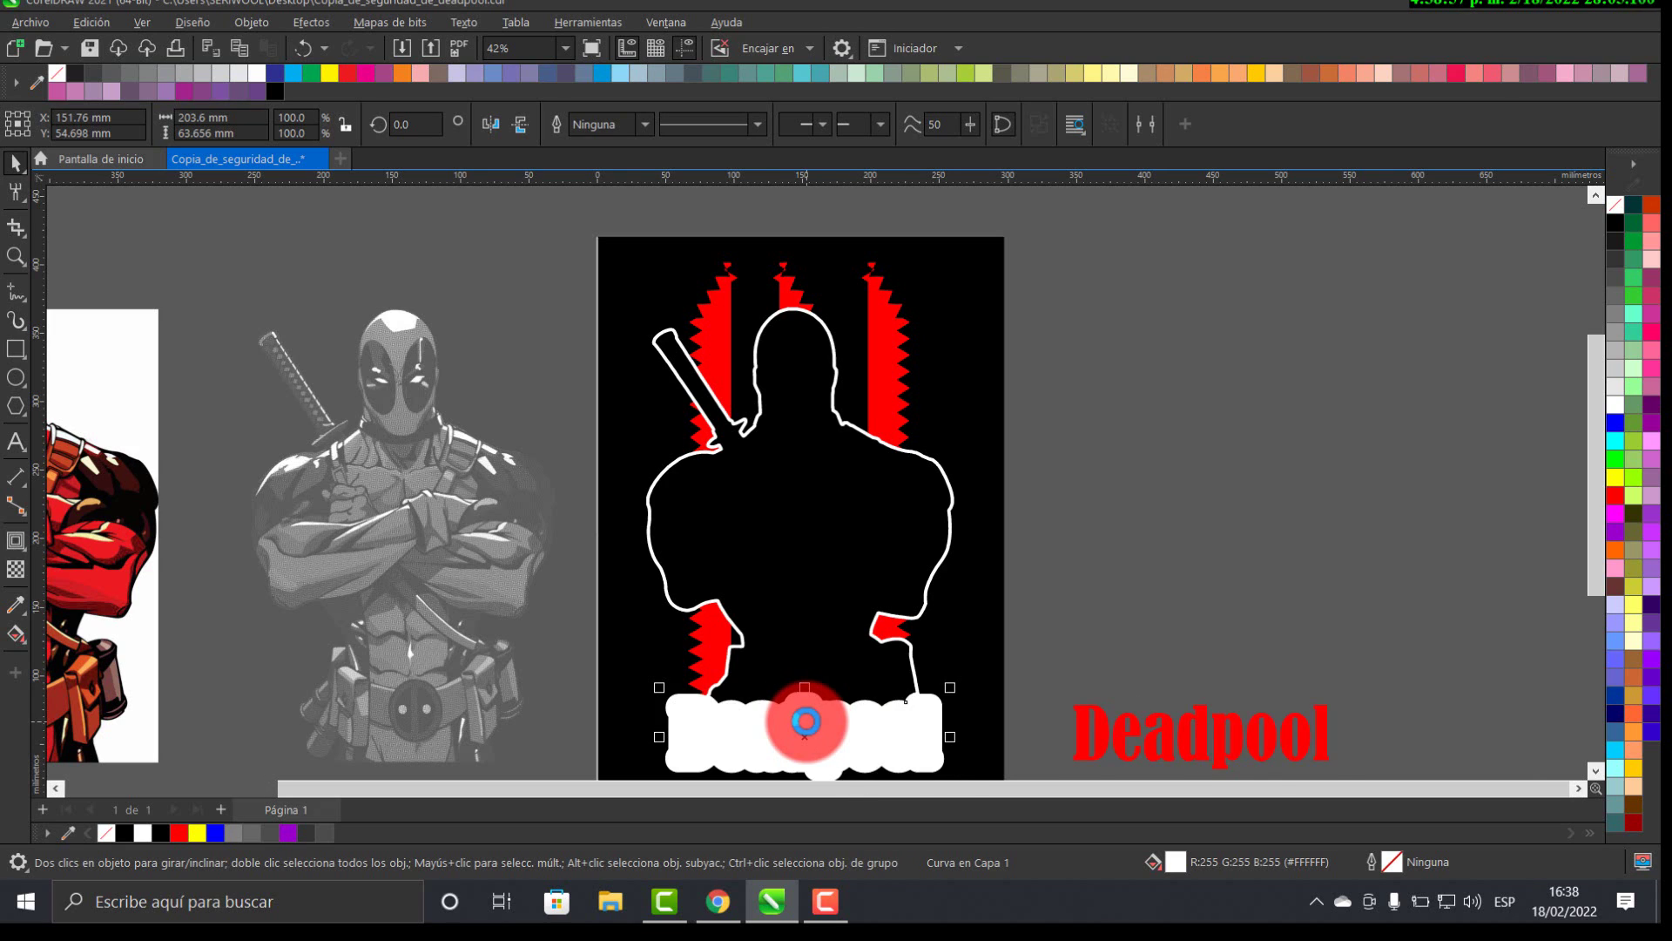
key("Right")
key("Left")
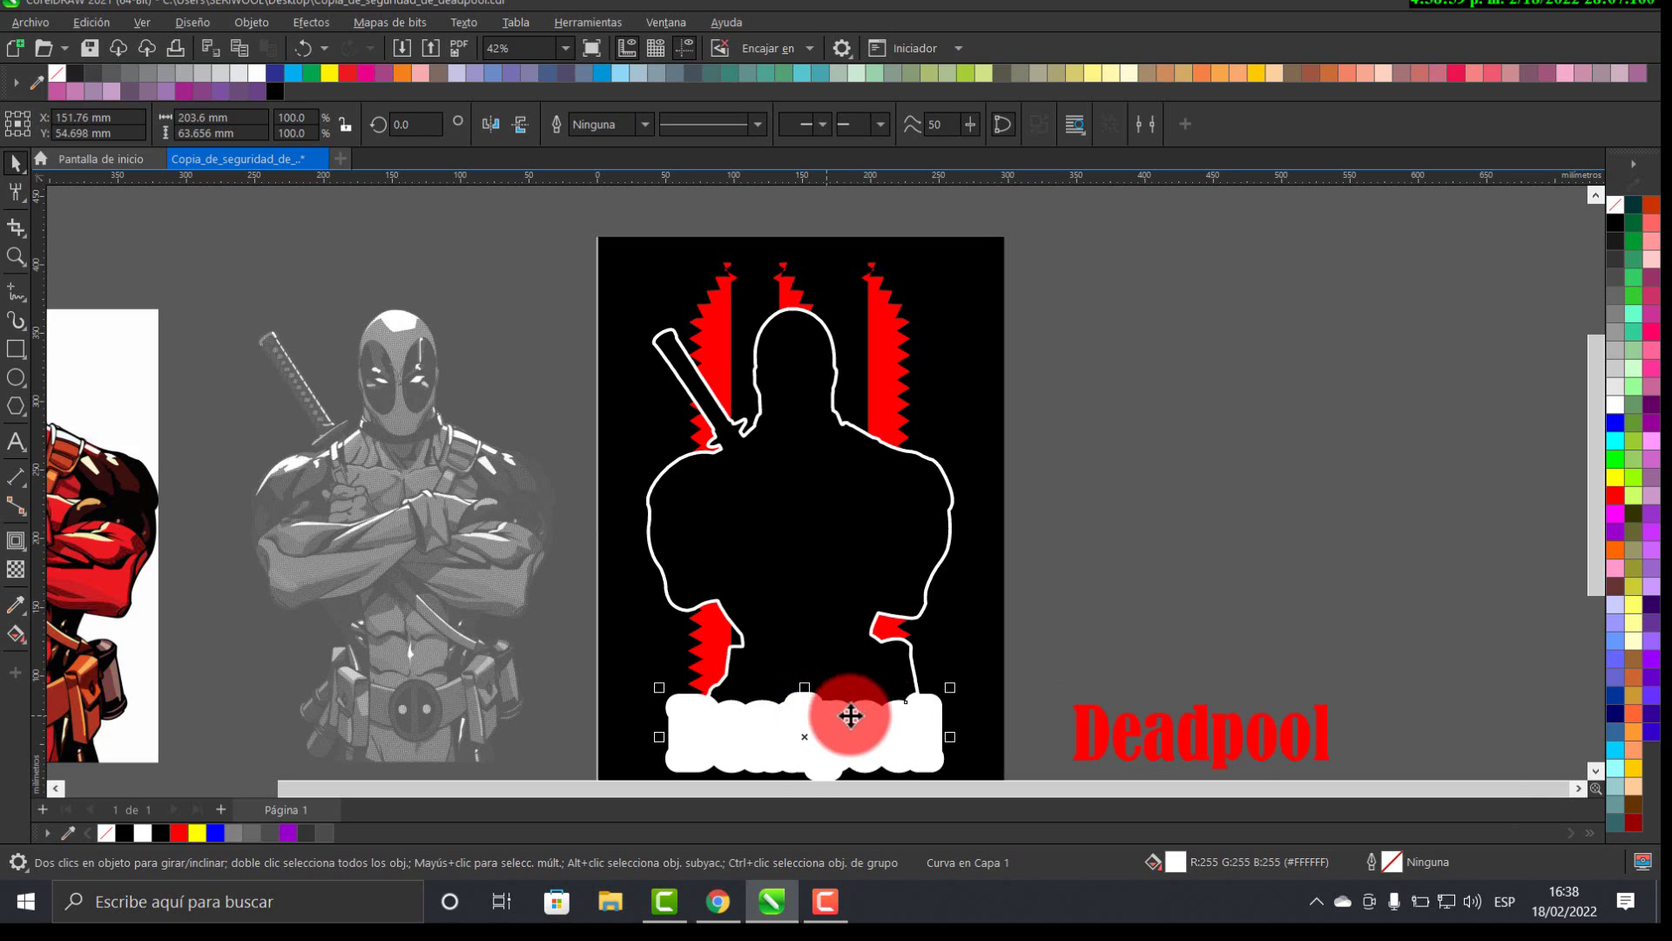
- Move the grayscale Deadpool bitmap 290 mm right onto the page, inside the white figure outline
left_click(468, 547)
key("Right")
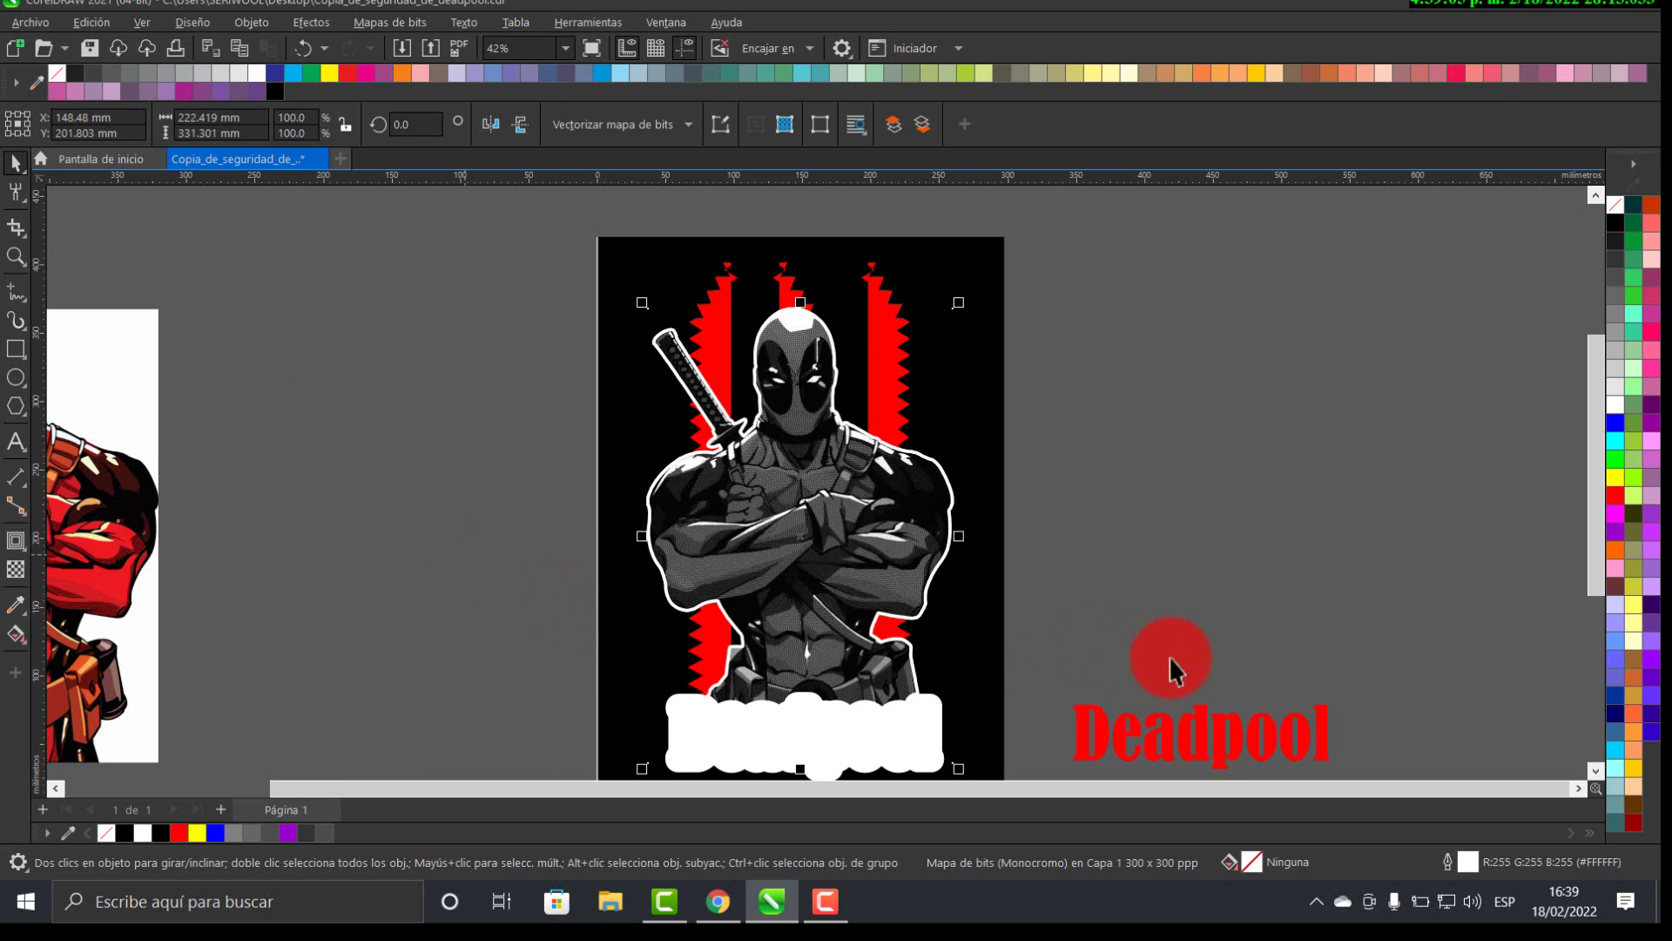
left_click_drag(1236, 607, 1329, 479)
- Move the white title backing and the white figure outline 290 mm left, off the page
left_click(856, 618)
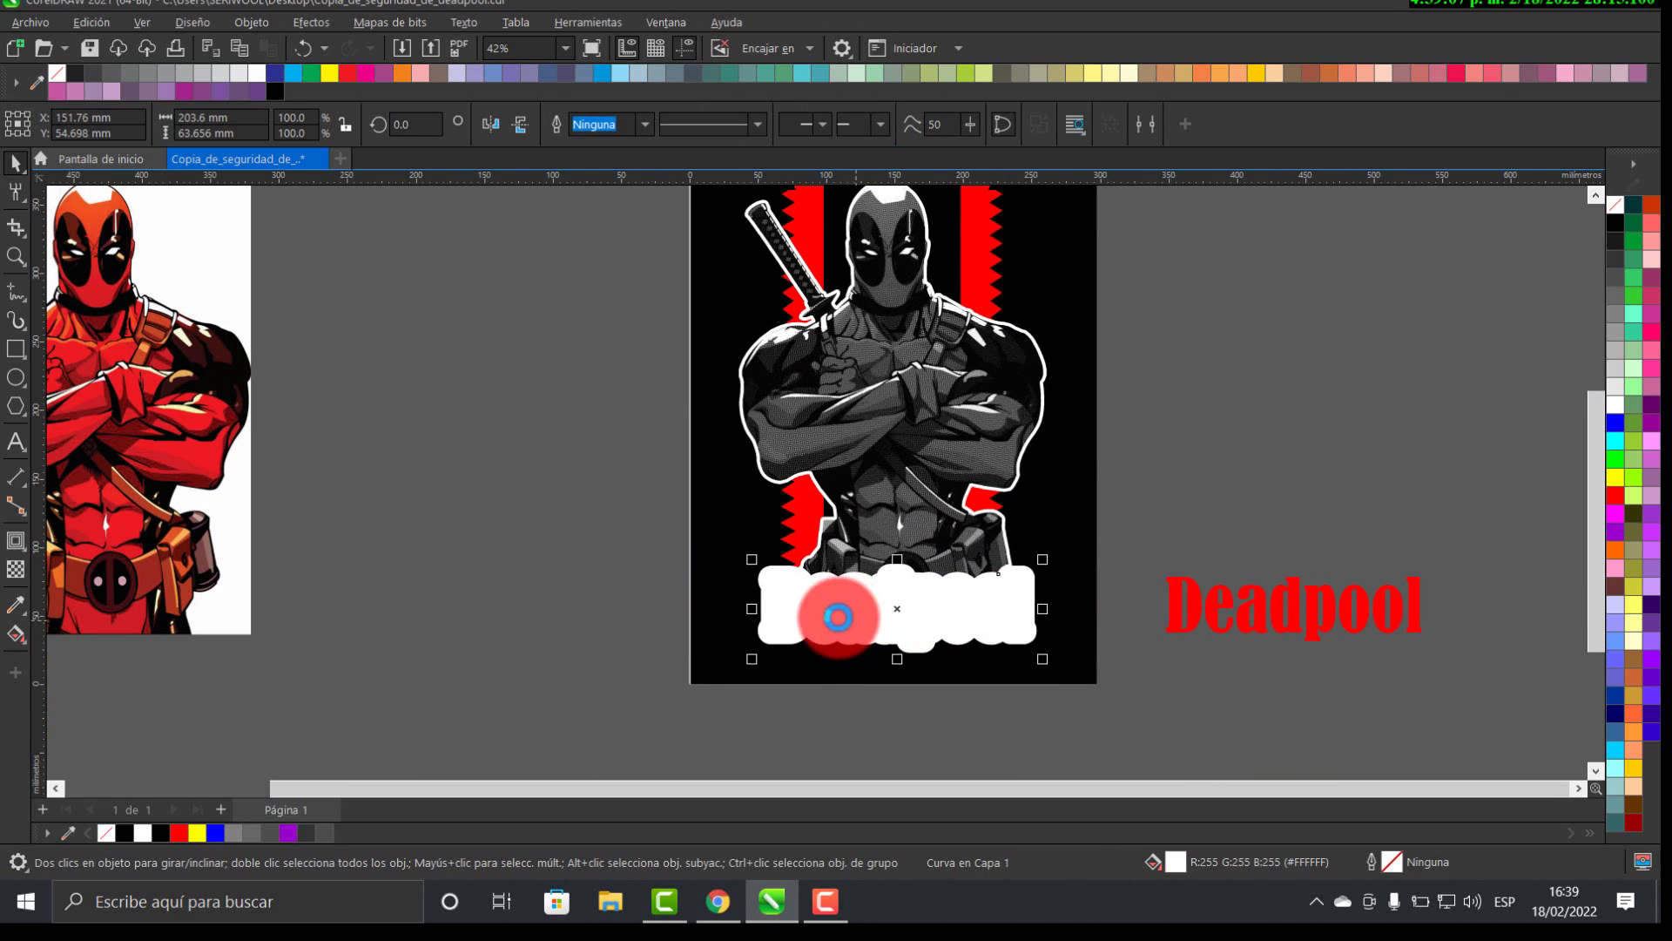
key("Left")
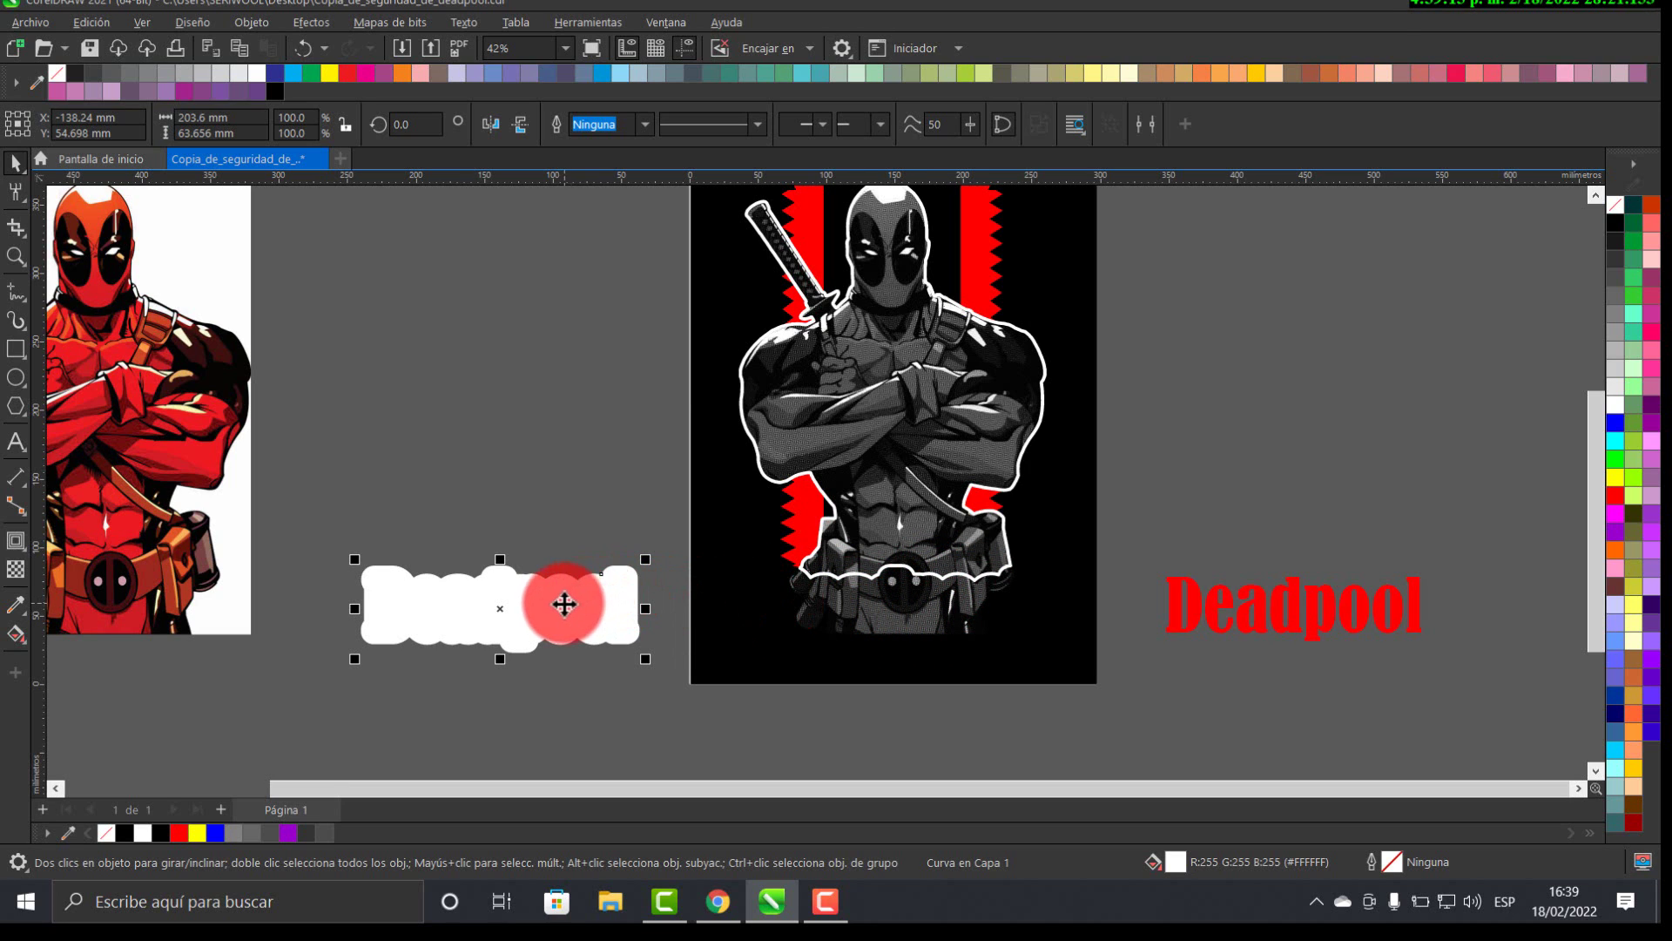
left_click(847, 397)
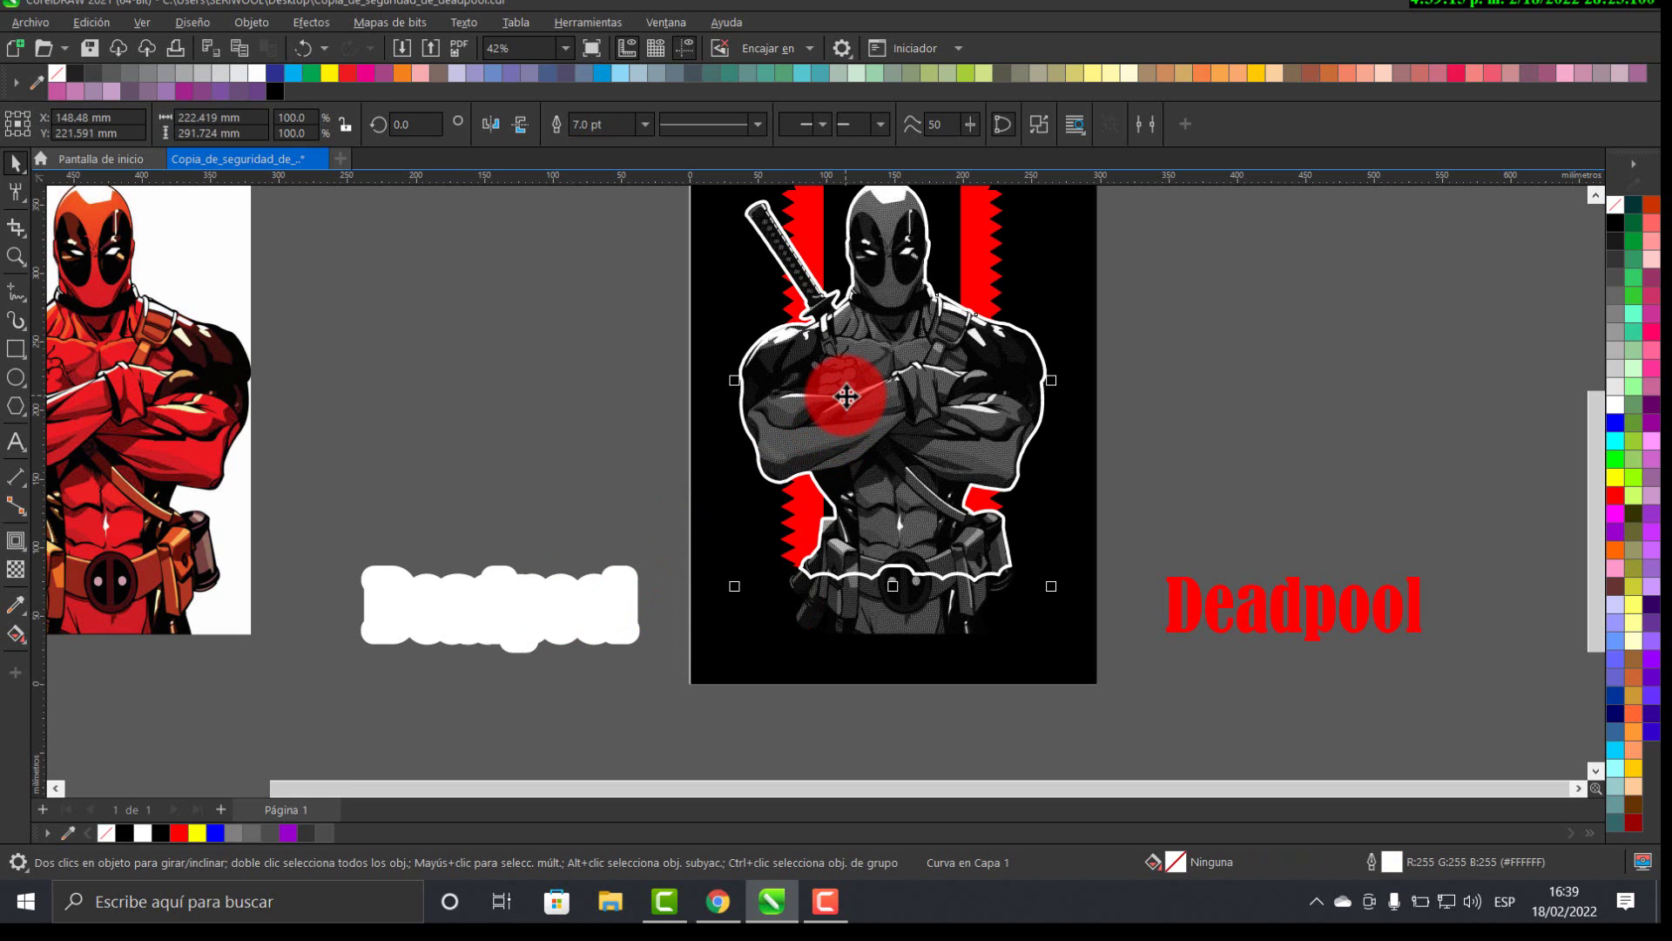
key("ctrl+r")
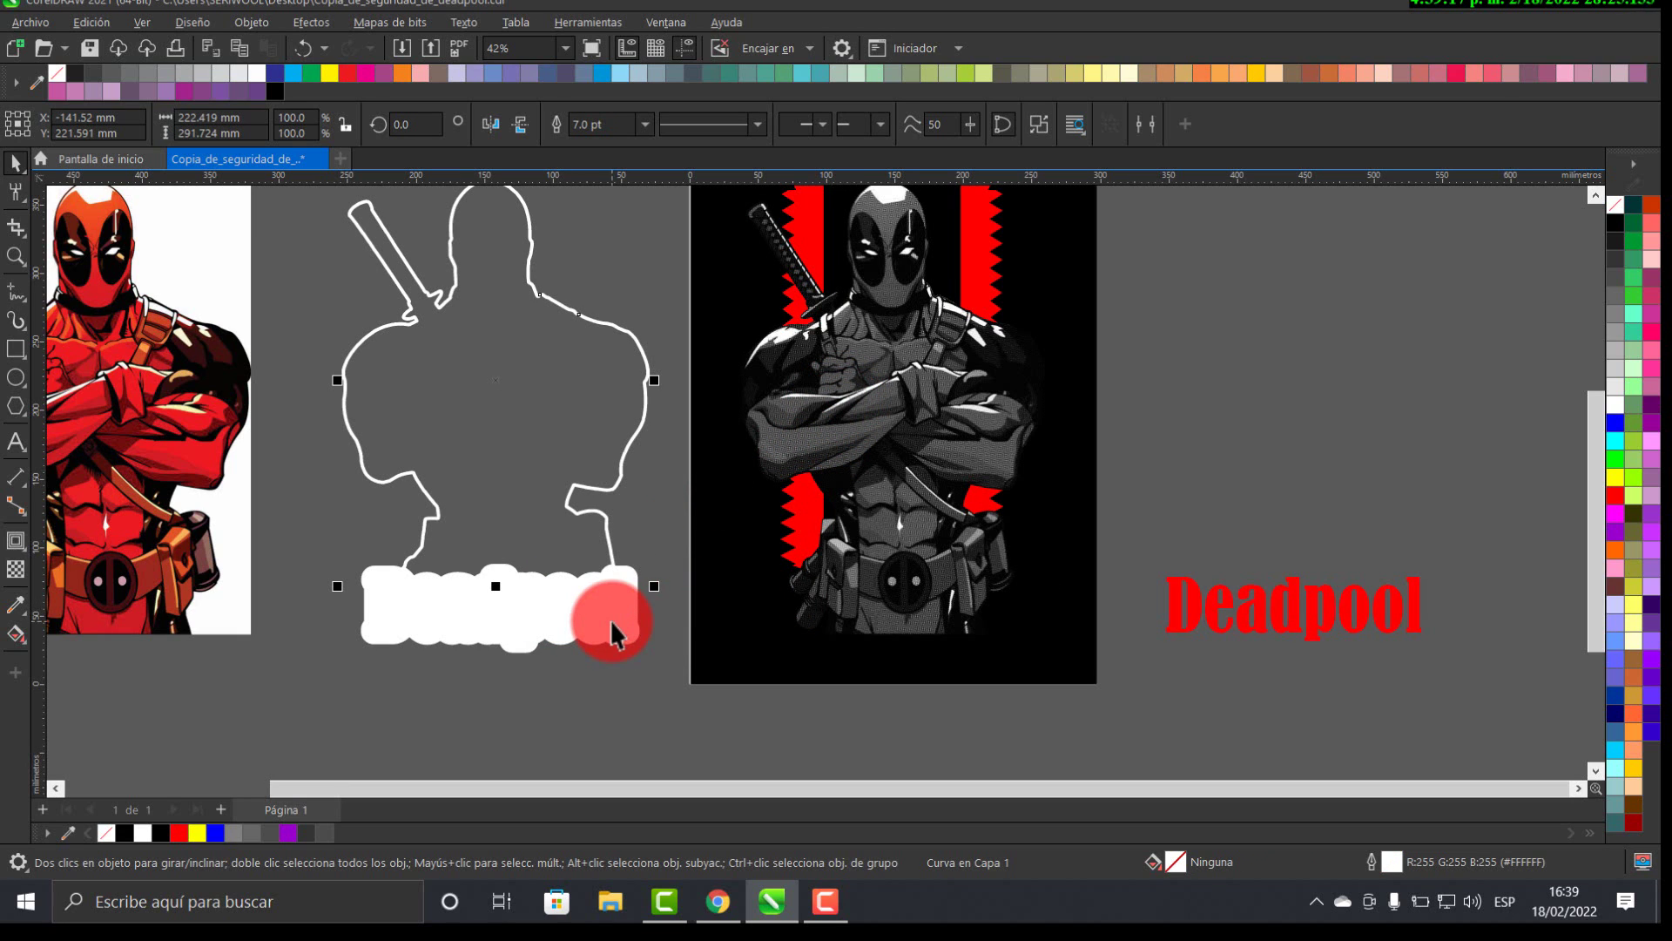
- Return the title backing 290 mm right onto the page and use it to trim the lower part of the grayscale bitmap
left_click(615, 630)
key("Right")
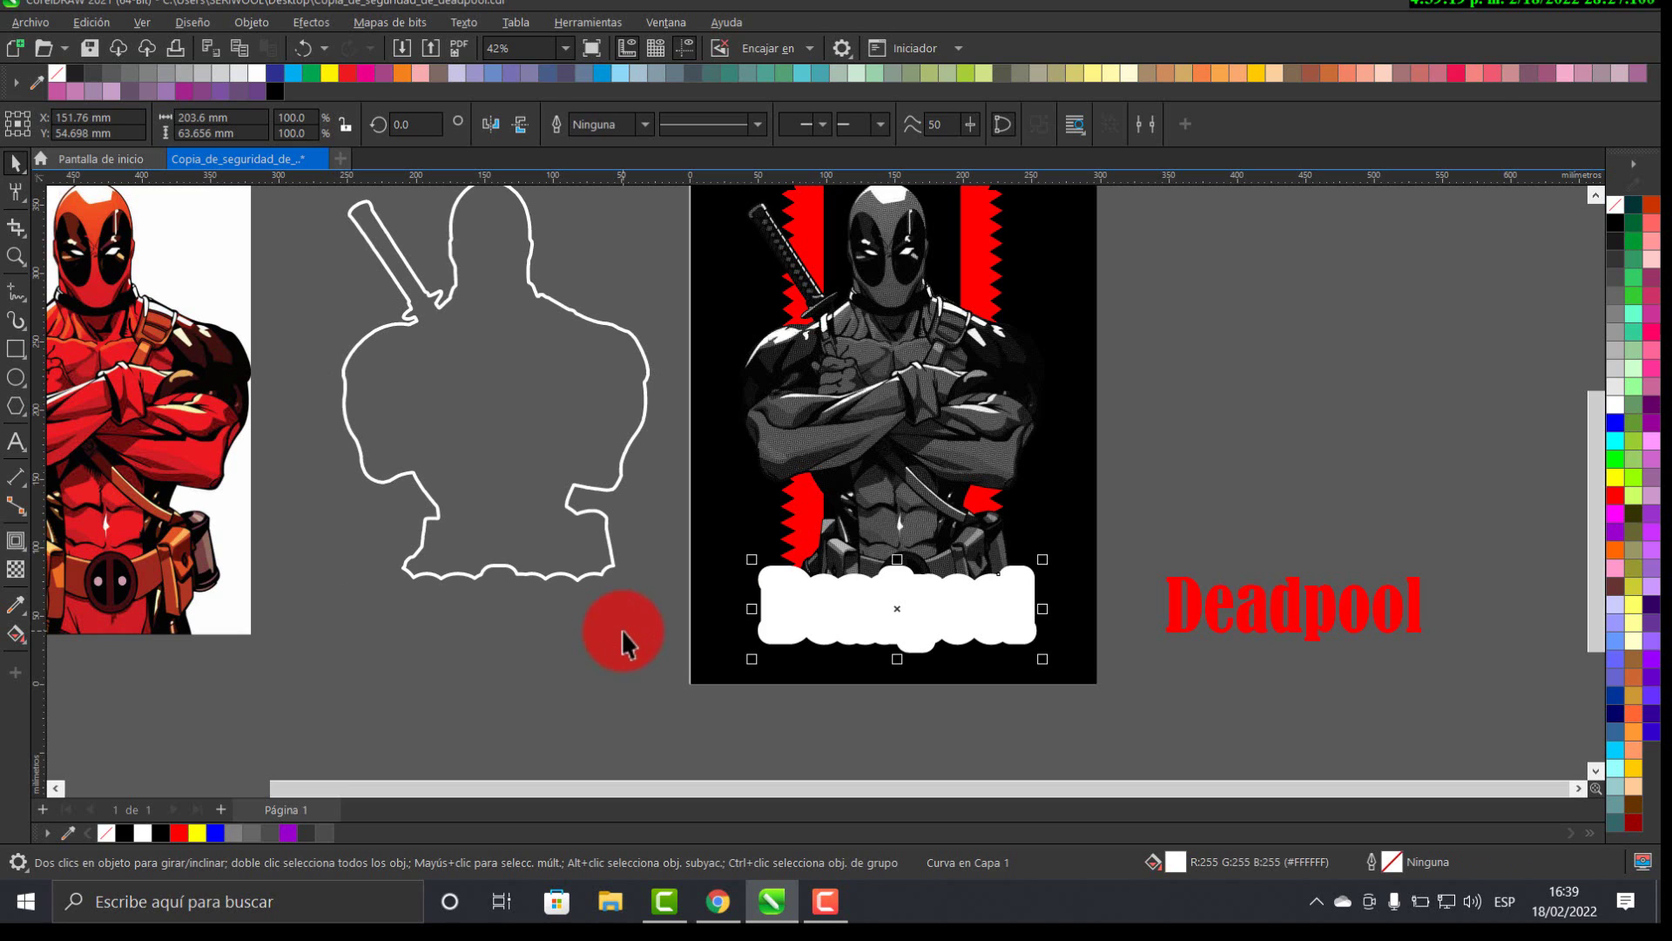
left_click(893, 349, "shift")
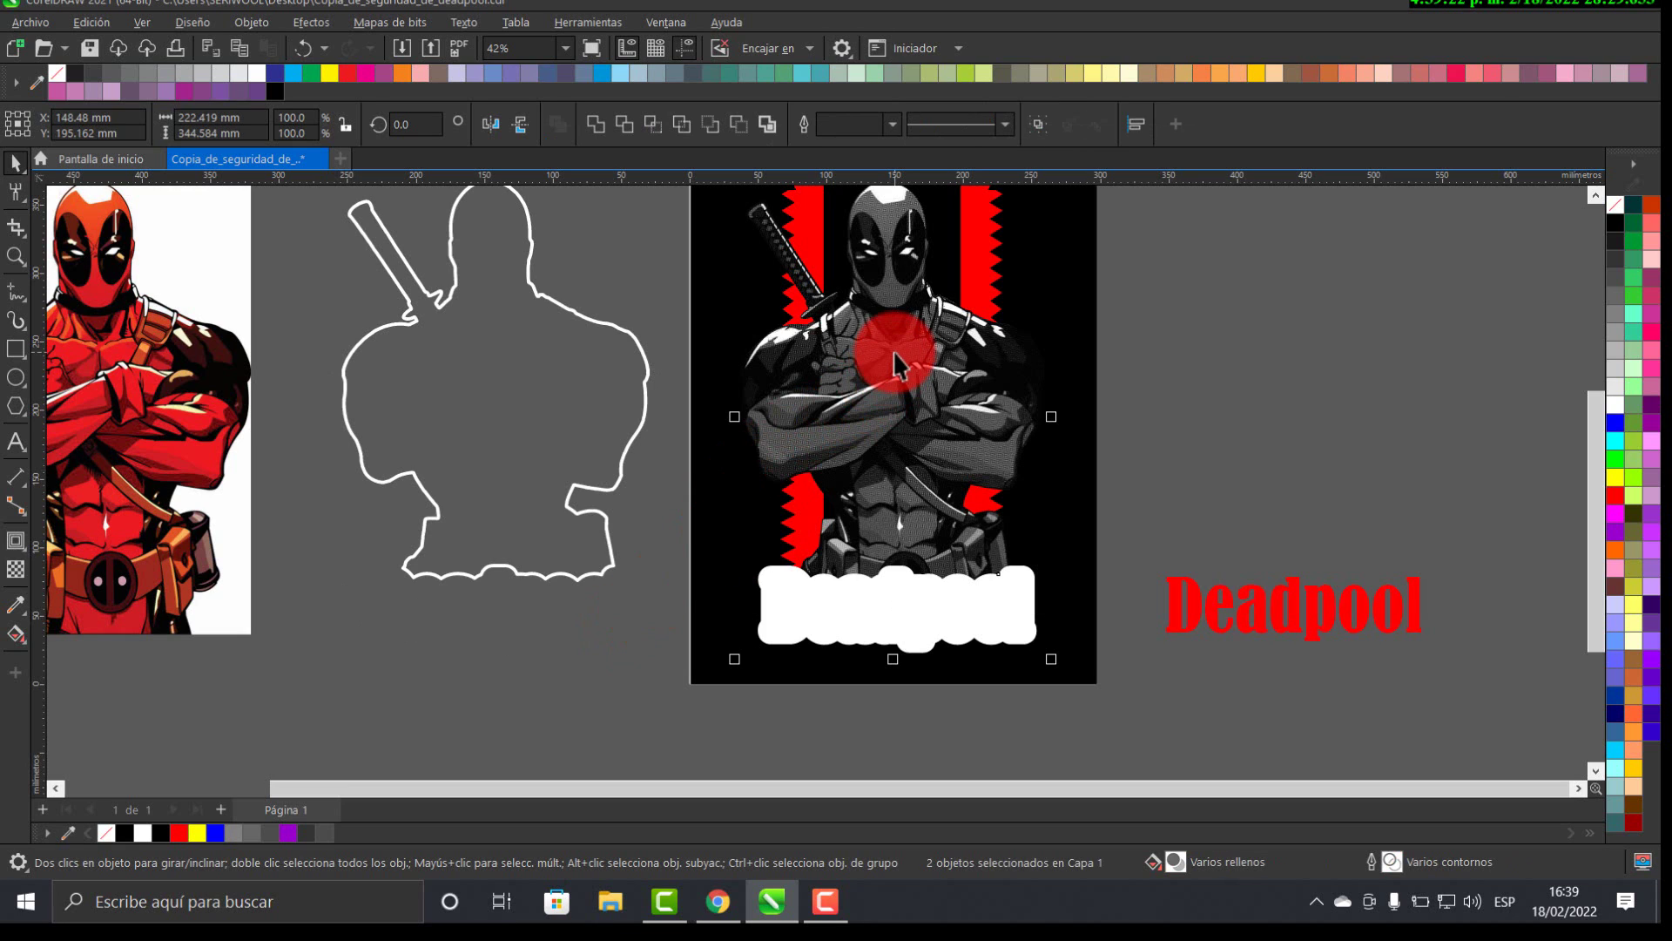
left_click(630, 127)
- Examine the bitmap's trimmed lower edge by shifting the title backing 290 mm left off the page and back
left_click(1014, 603)
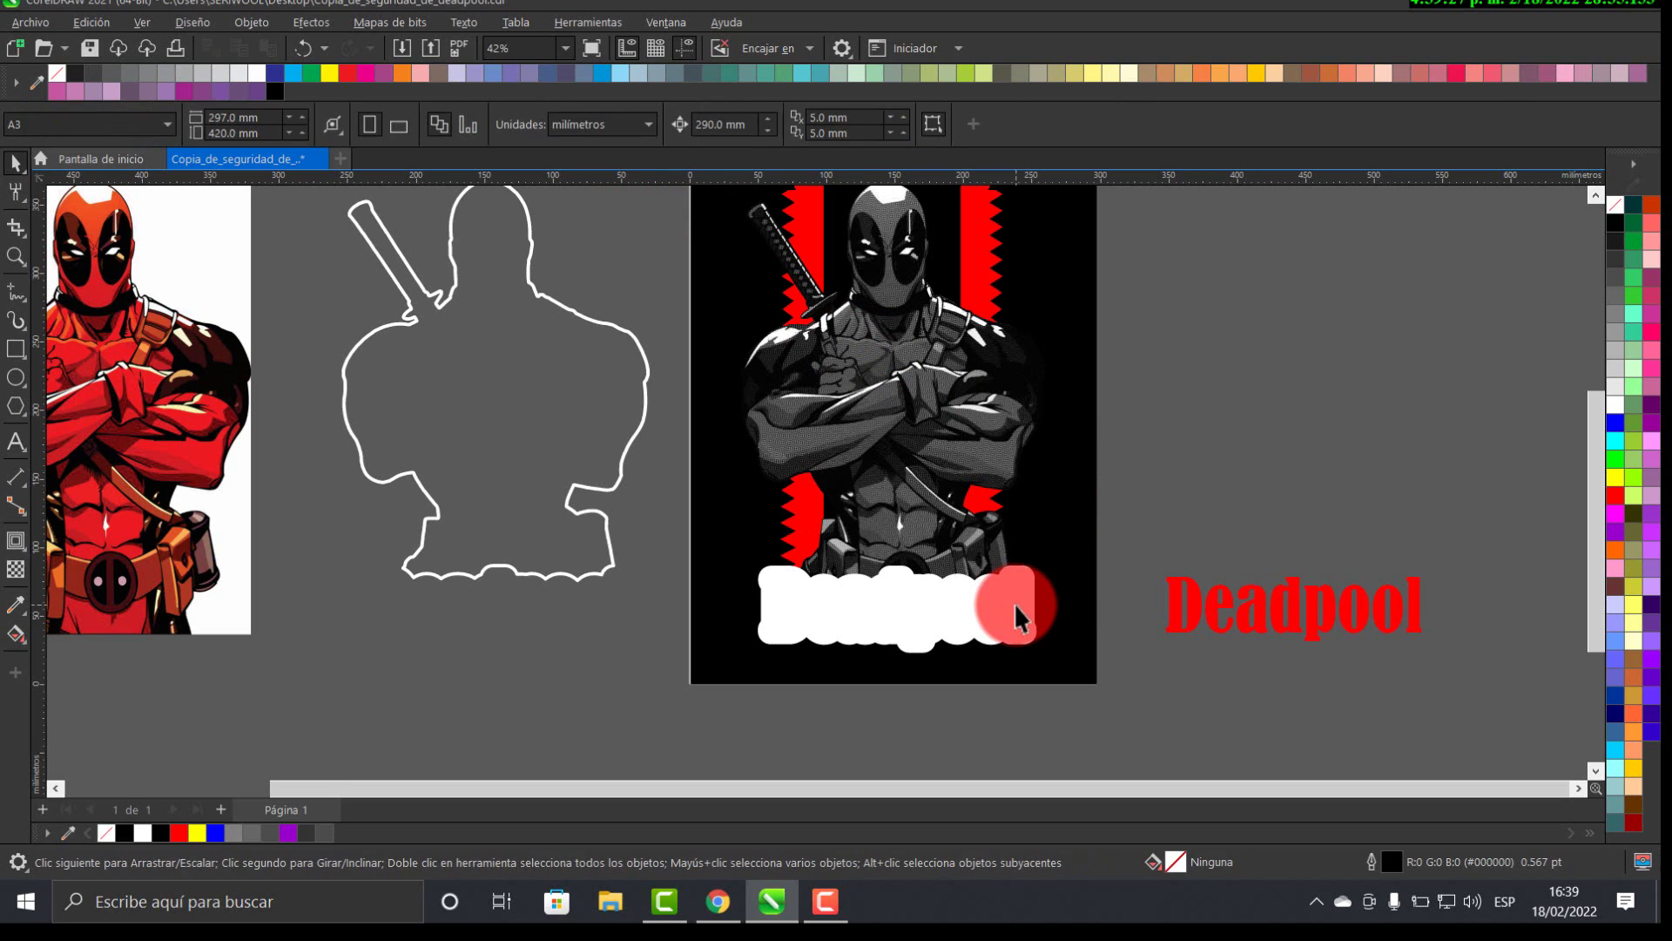
key("Left")
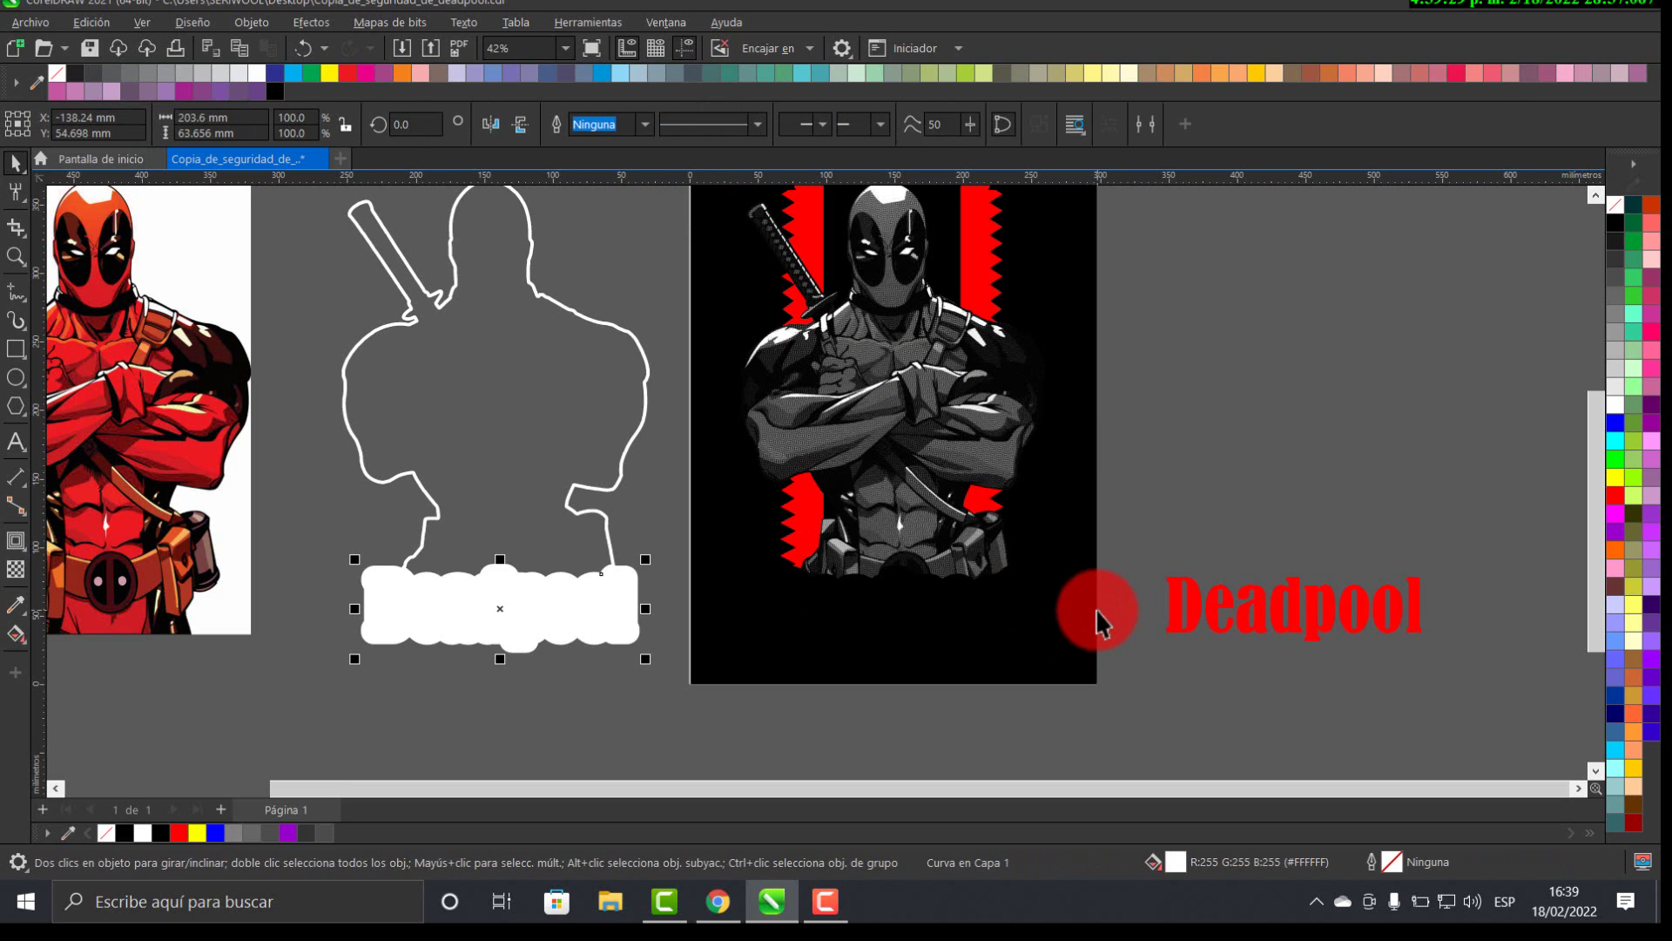
scroll(1003, 597, "up", 2)
scroll(903, 562, "up", 4)
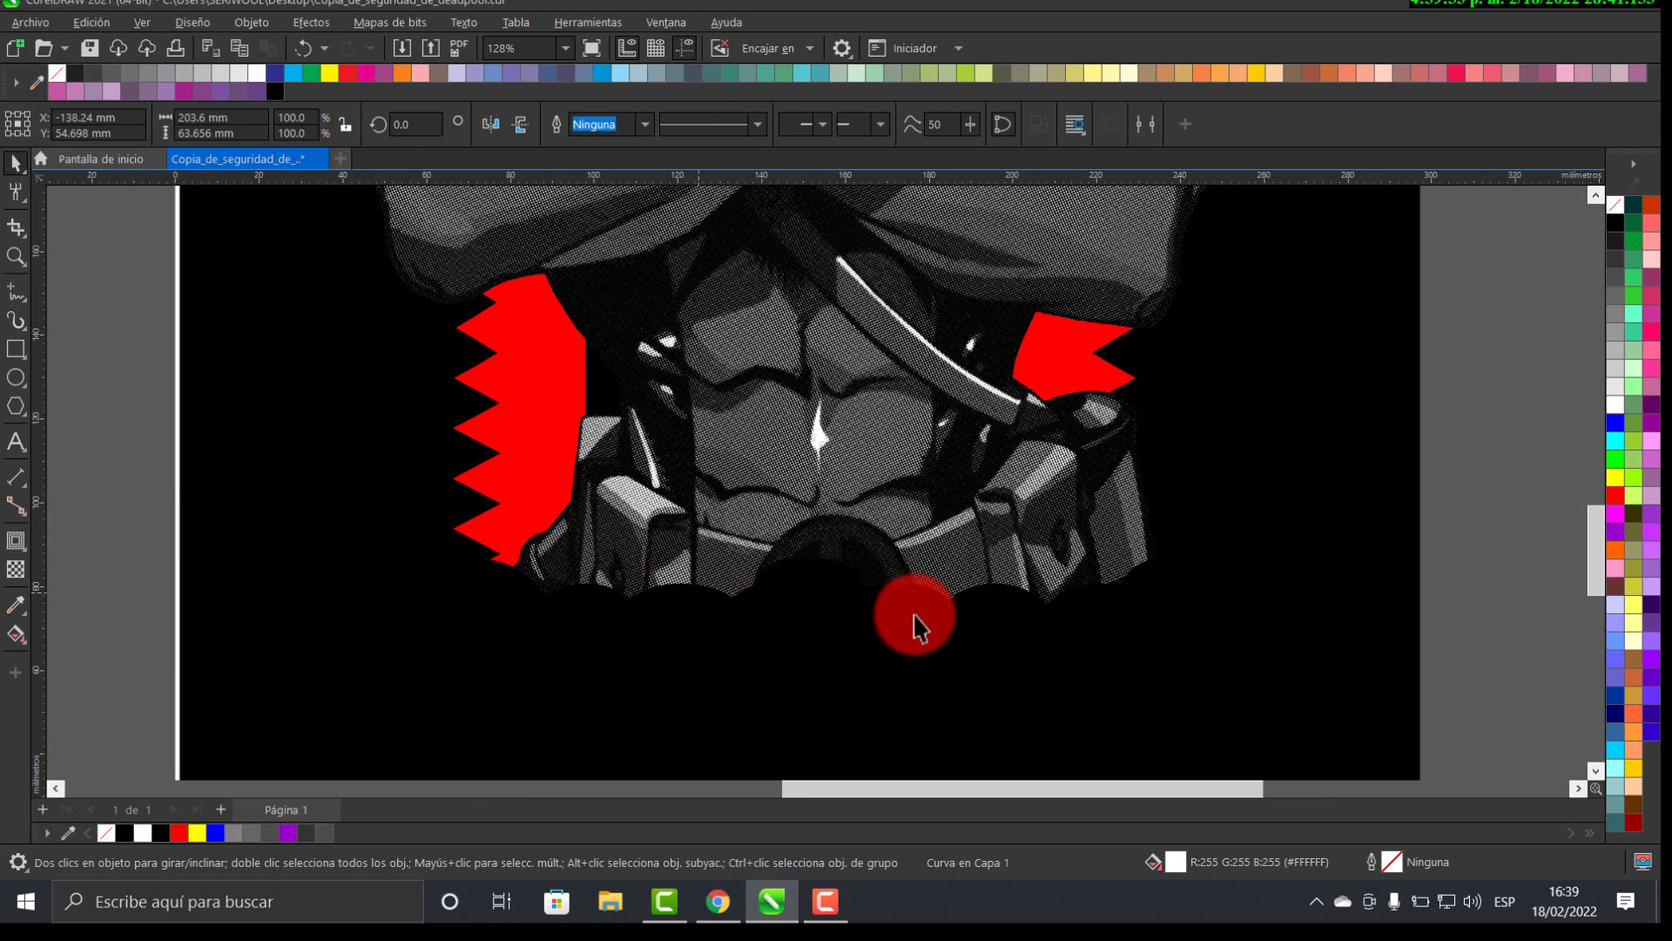
scroll(643, 664, "down", 1)
scroll(642, 651, "down", 2)
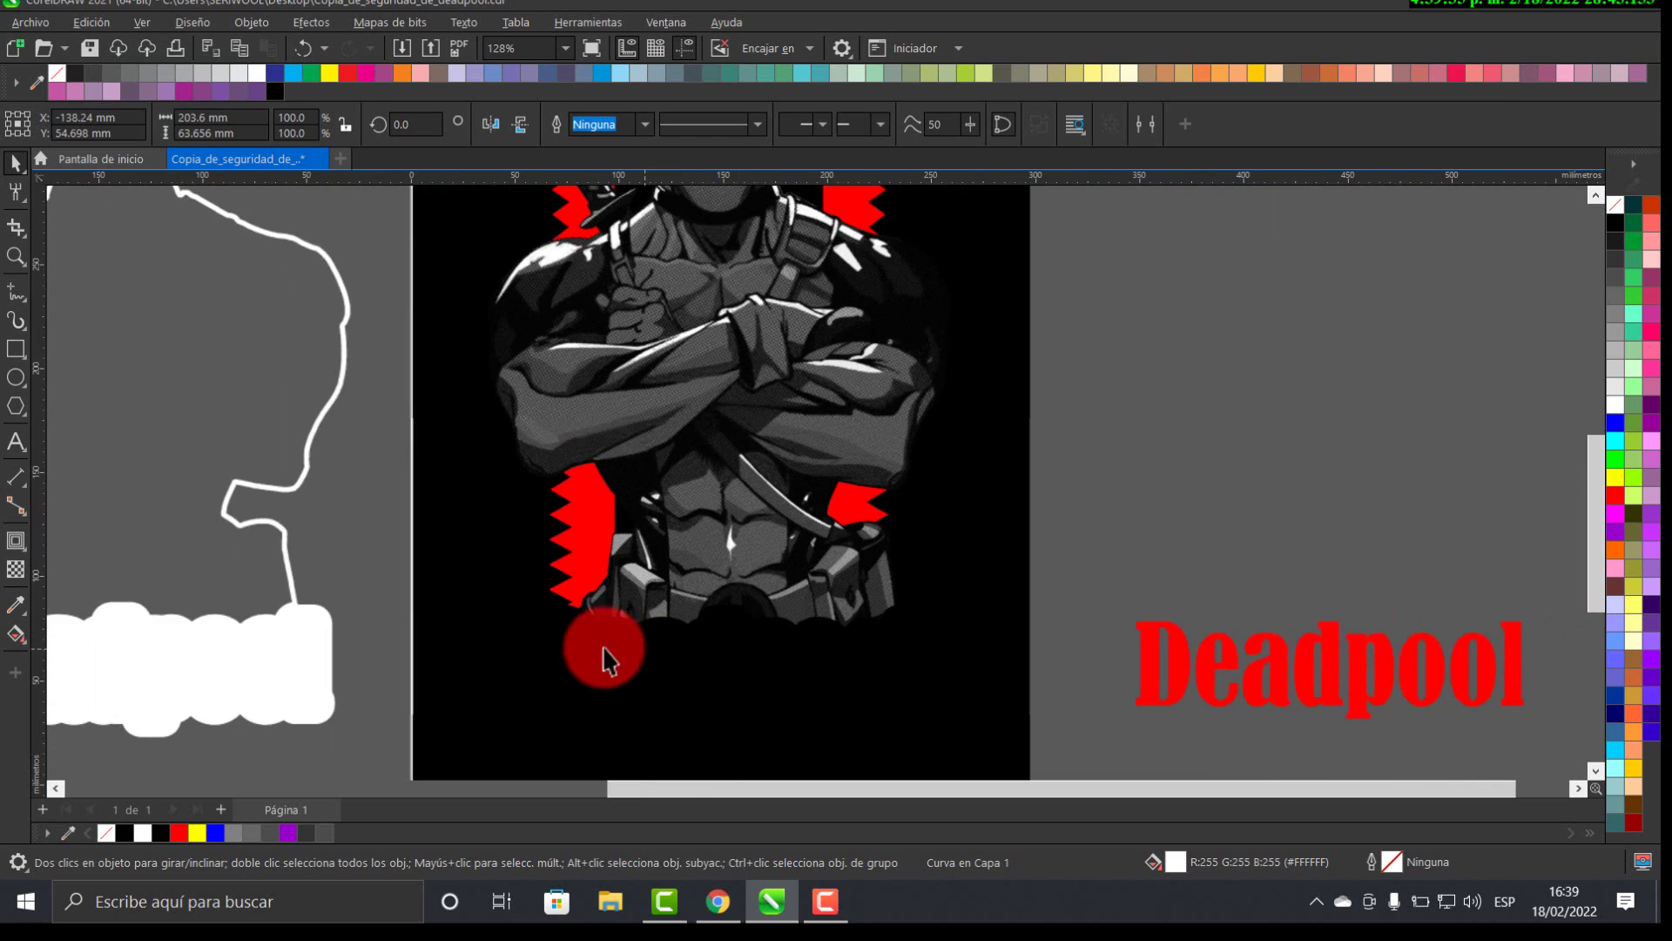
left_click(313, 642)
key("Right")
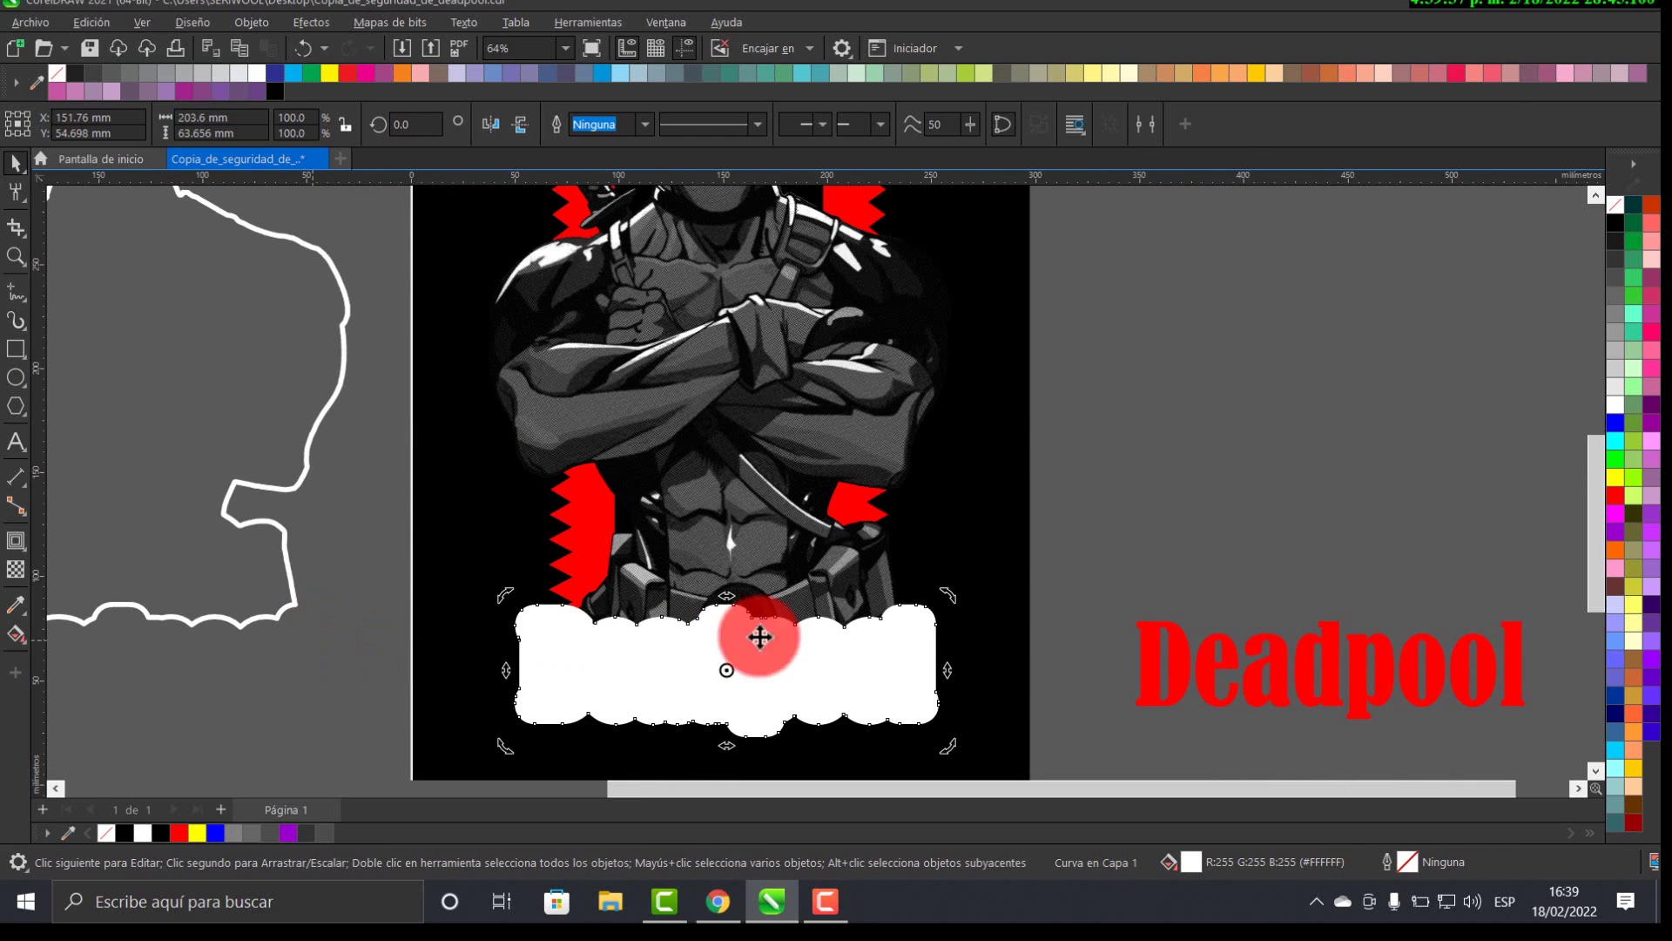
- Move the white figure outline 290 mm right, back onto the page around the grayscale bitmap
scroll(1247, 493, "down", 1)
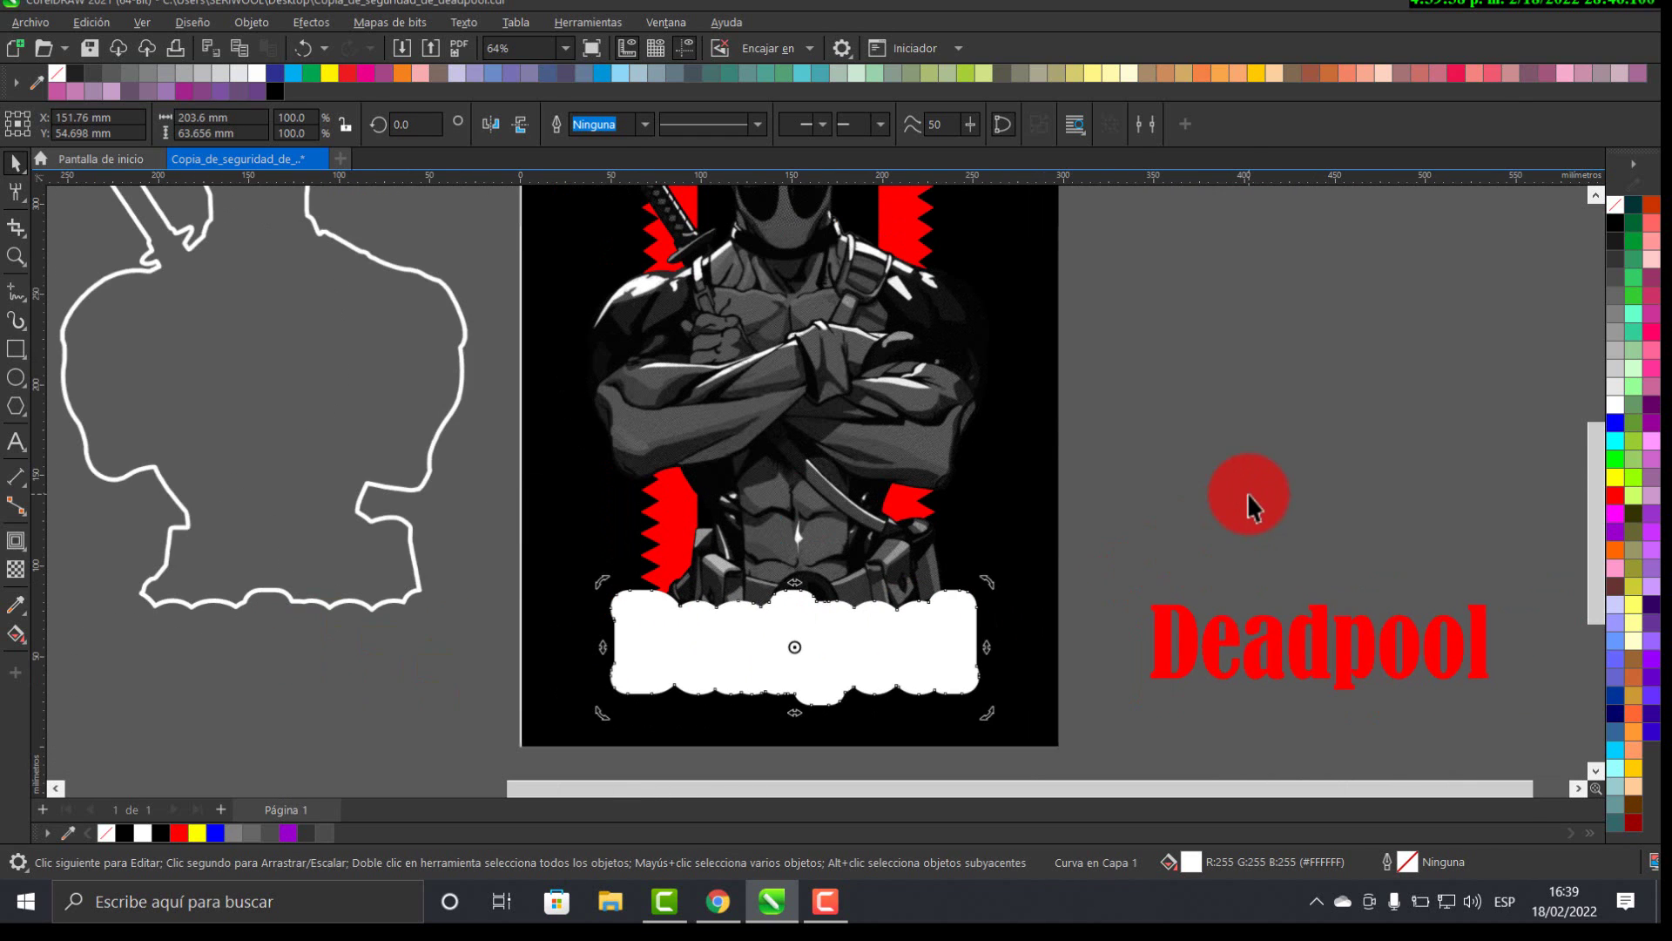
left_click(448, 380)
key("Right")
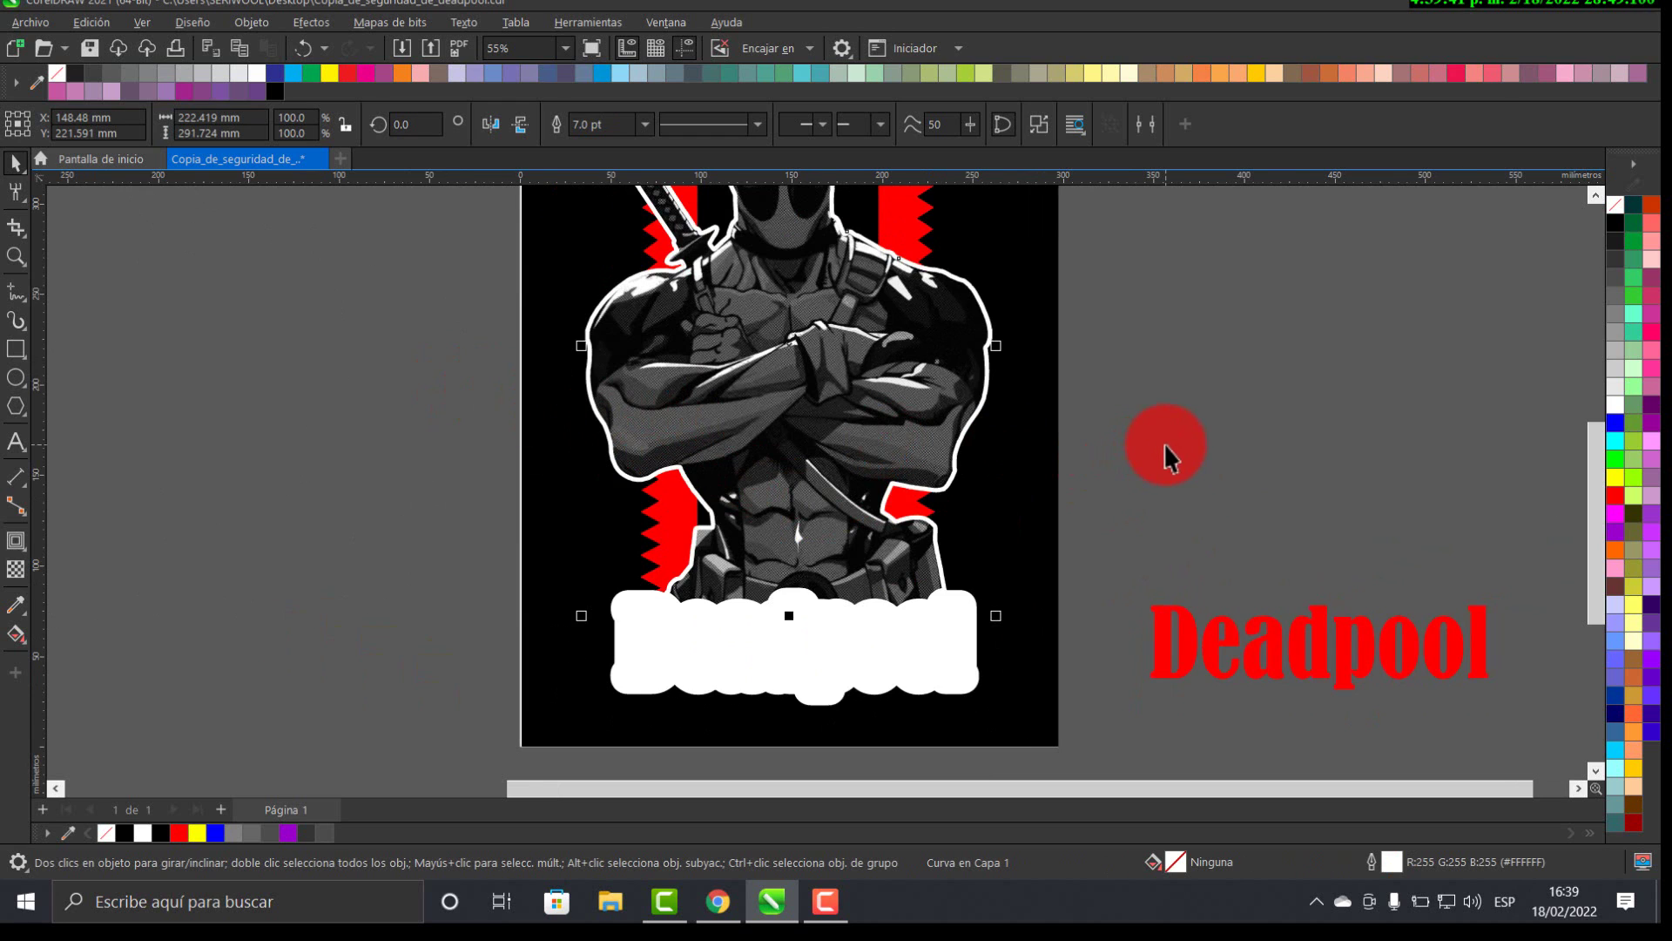
- Move the red "Deadpool" title 290 mm left onto its white backing and bring it to the front
scroll(1182, 438, "down", 1)
mouse_move(1198, 440)
left_mouse_down()
mouse_move(1153, 552)
mouse_move(1292, 448)
left_mouse_up()
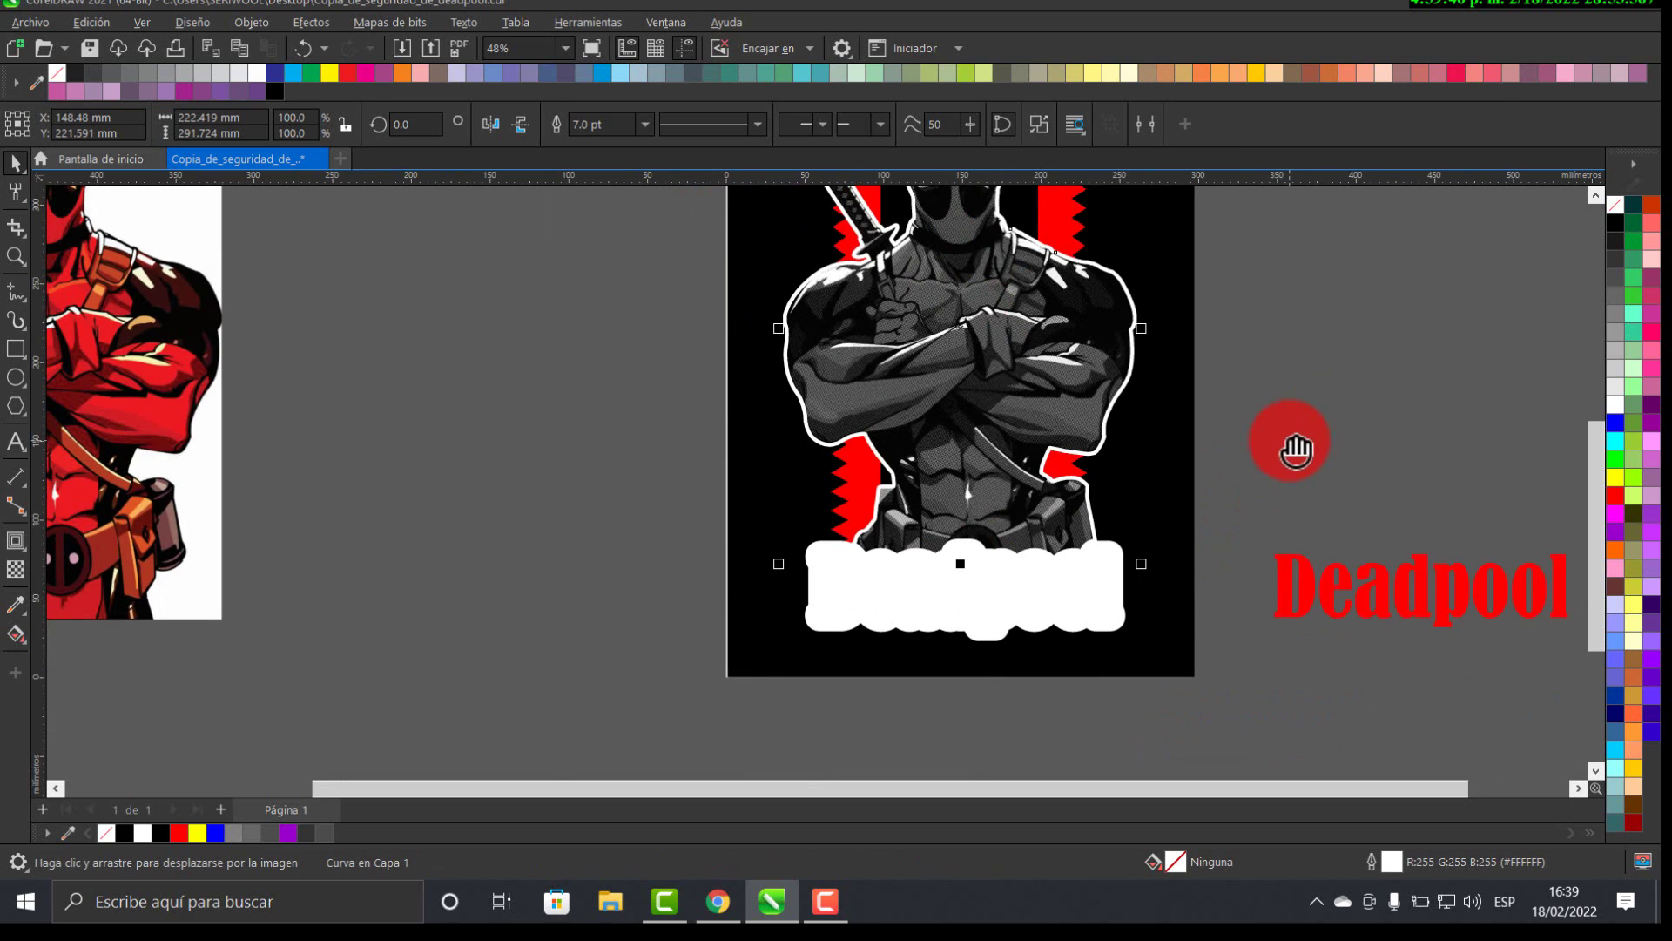
left_click(1328, 586)
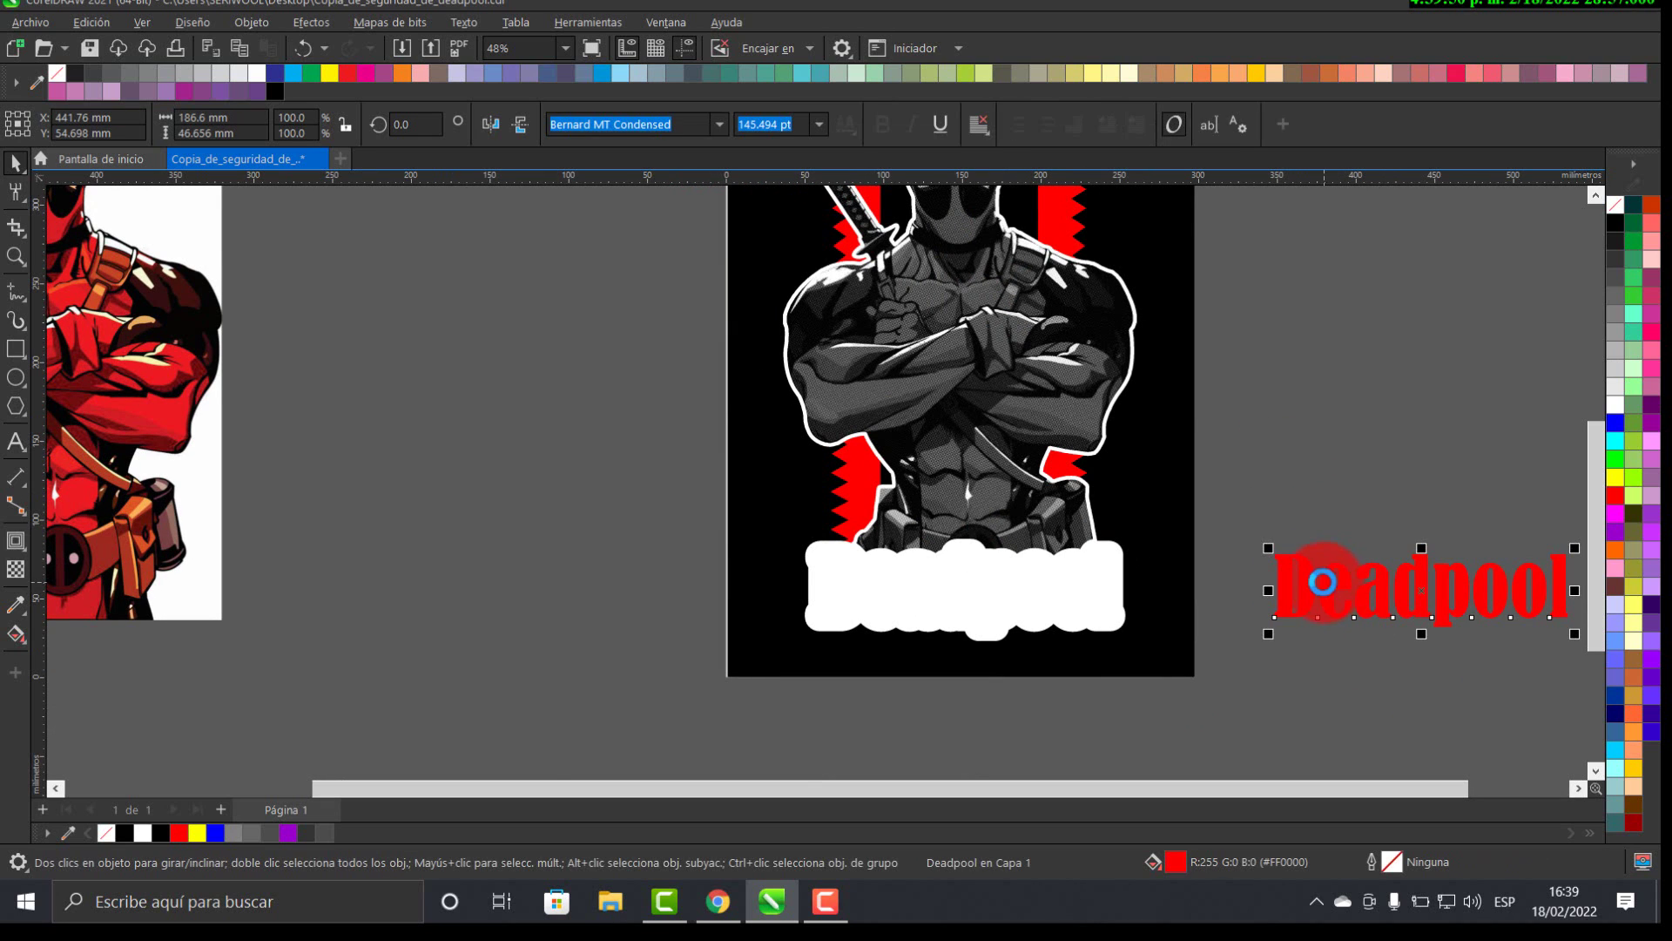
key("Left")
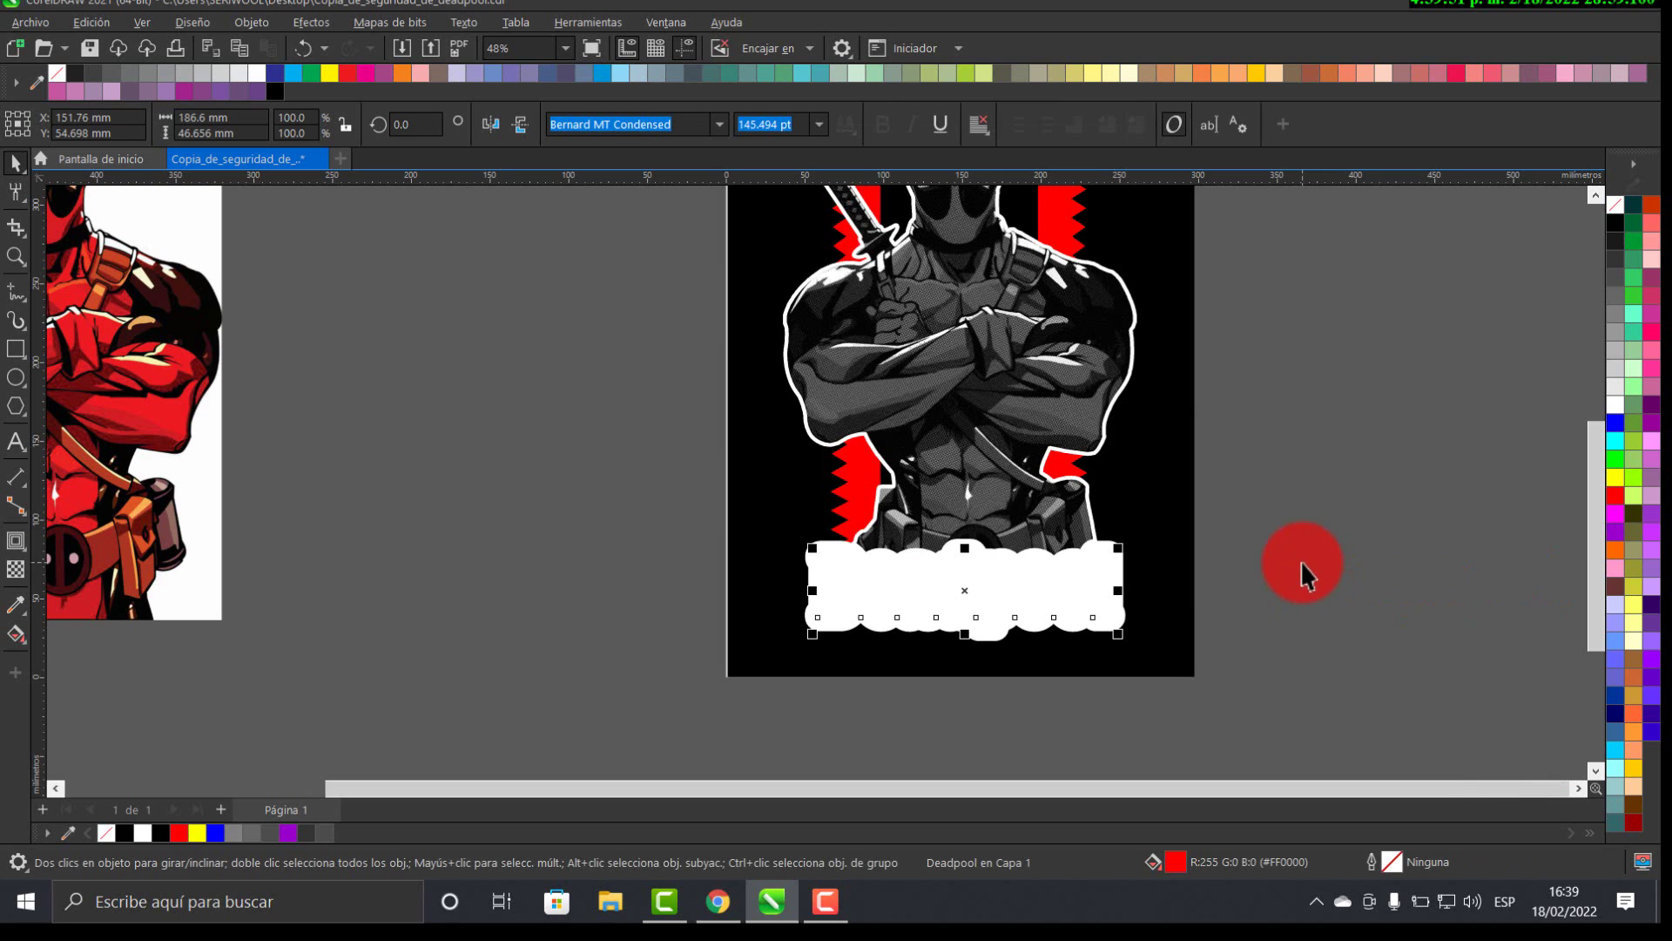
key("shift+Page_Up")
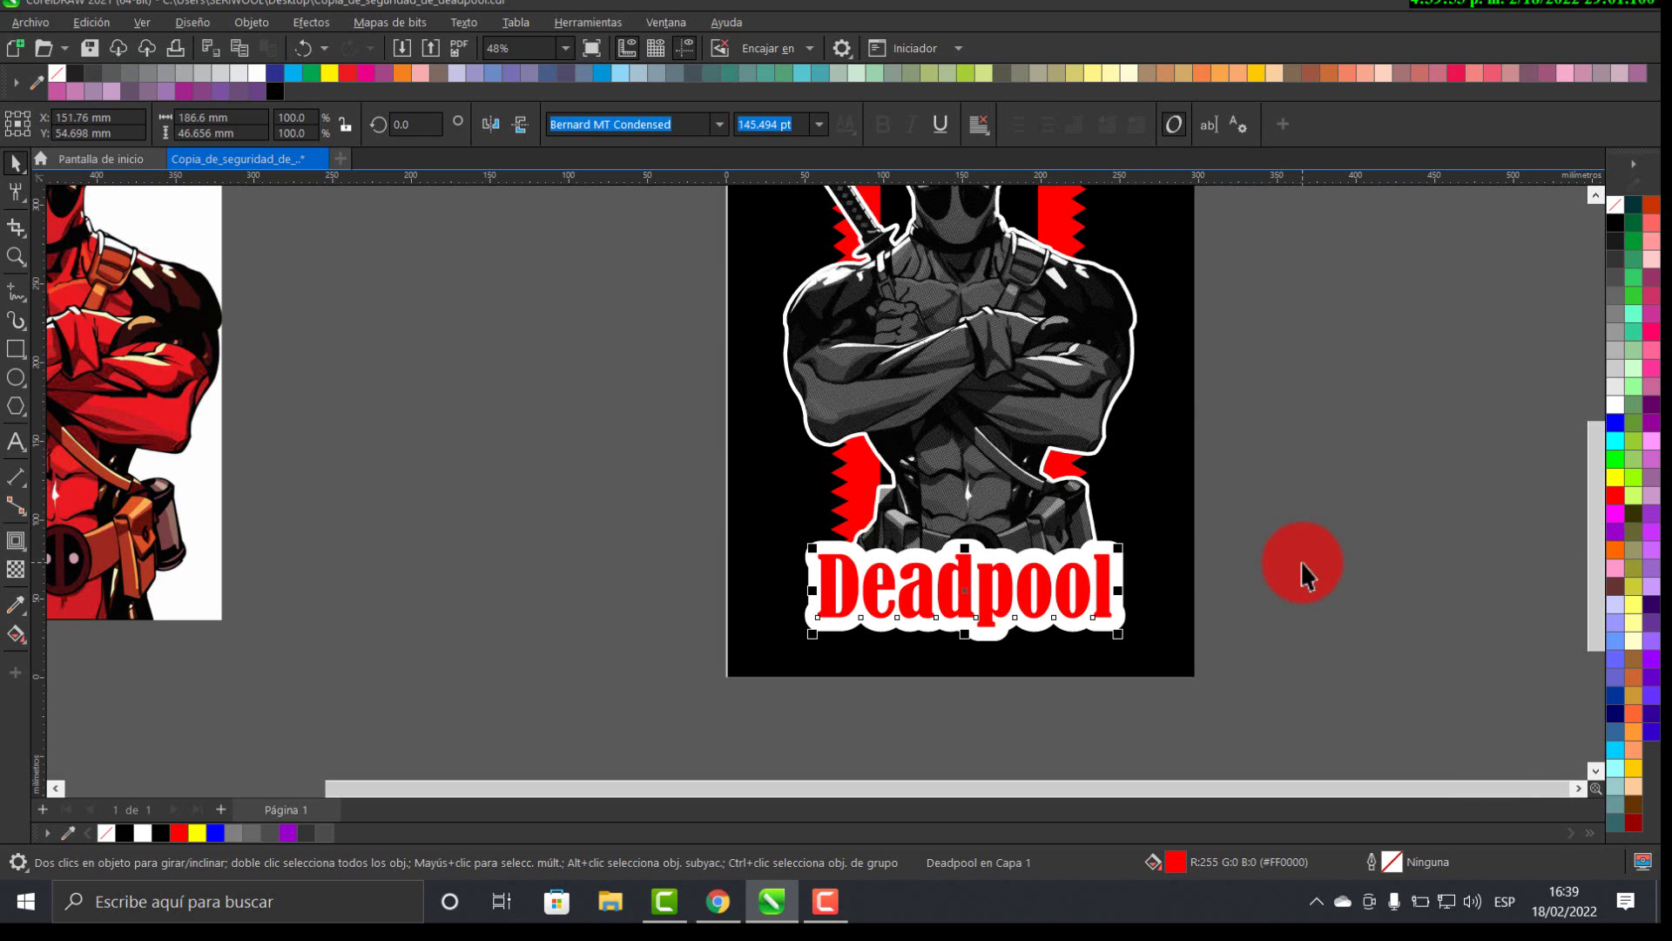
scroll(1306, 566, "down", 2)
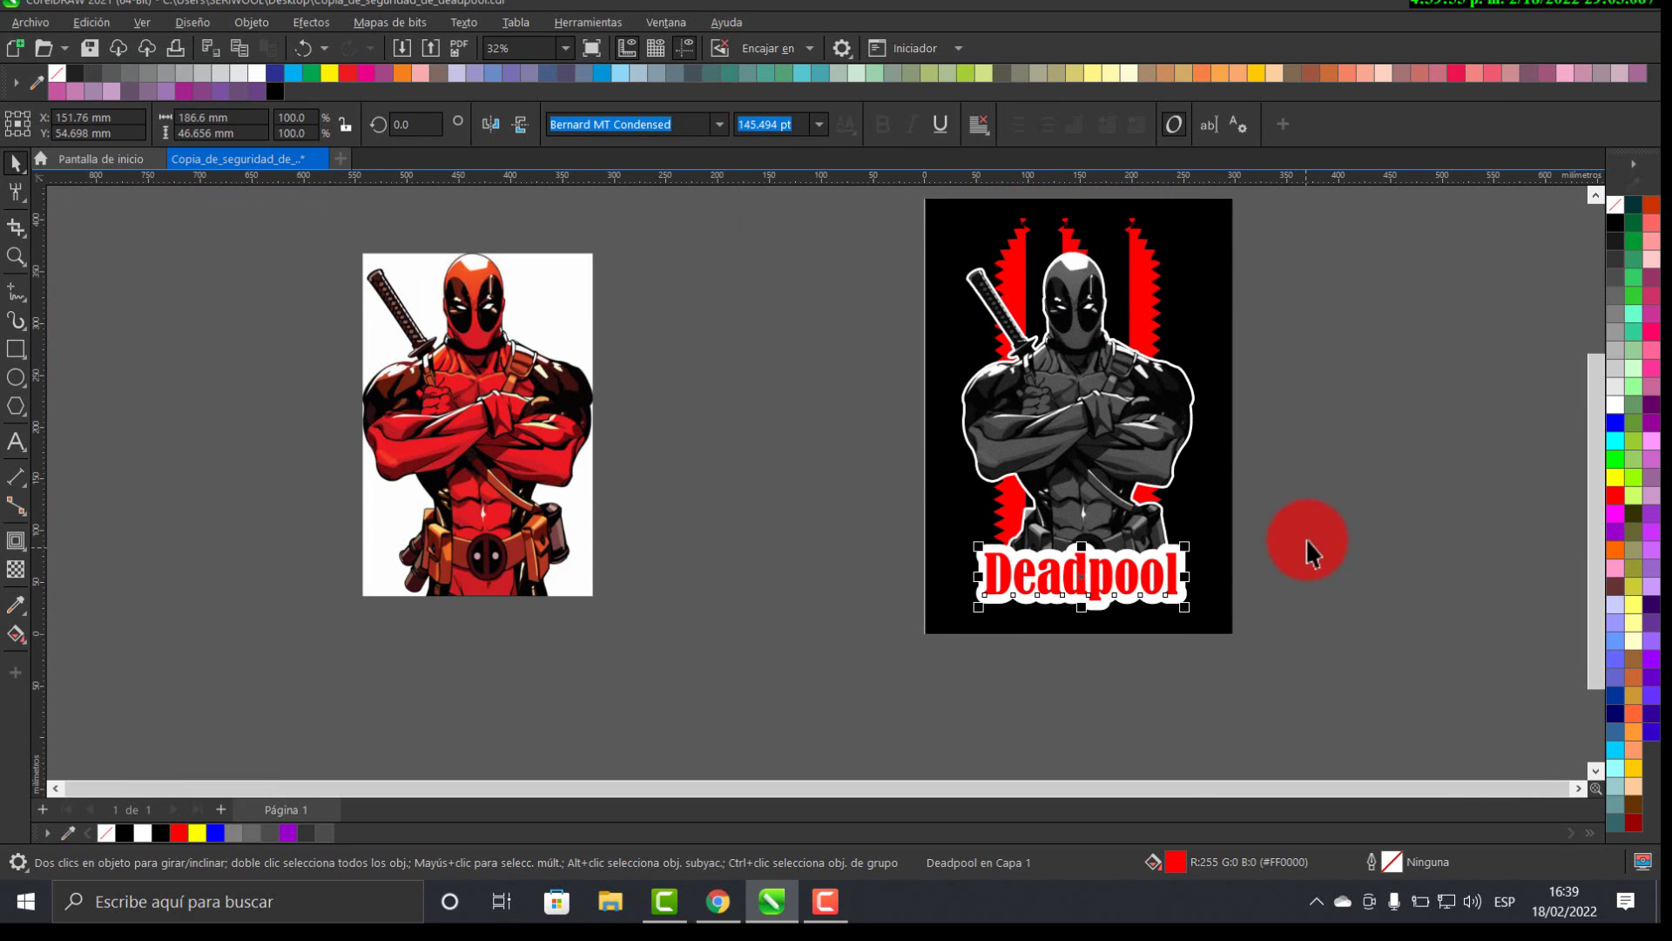
- Move the grayscale Deadpool bitmap and the white figure outline 290 mm right, off the page
left_click(1151, 312)
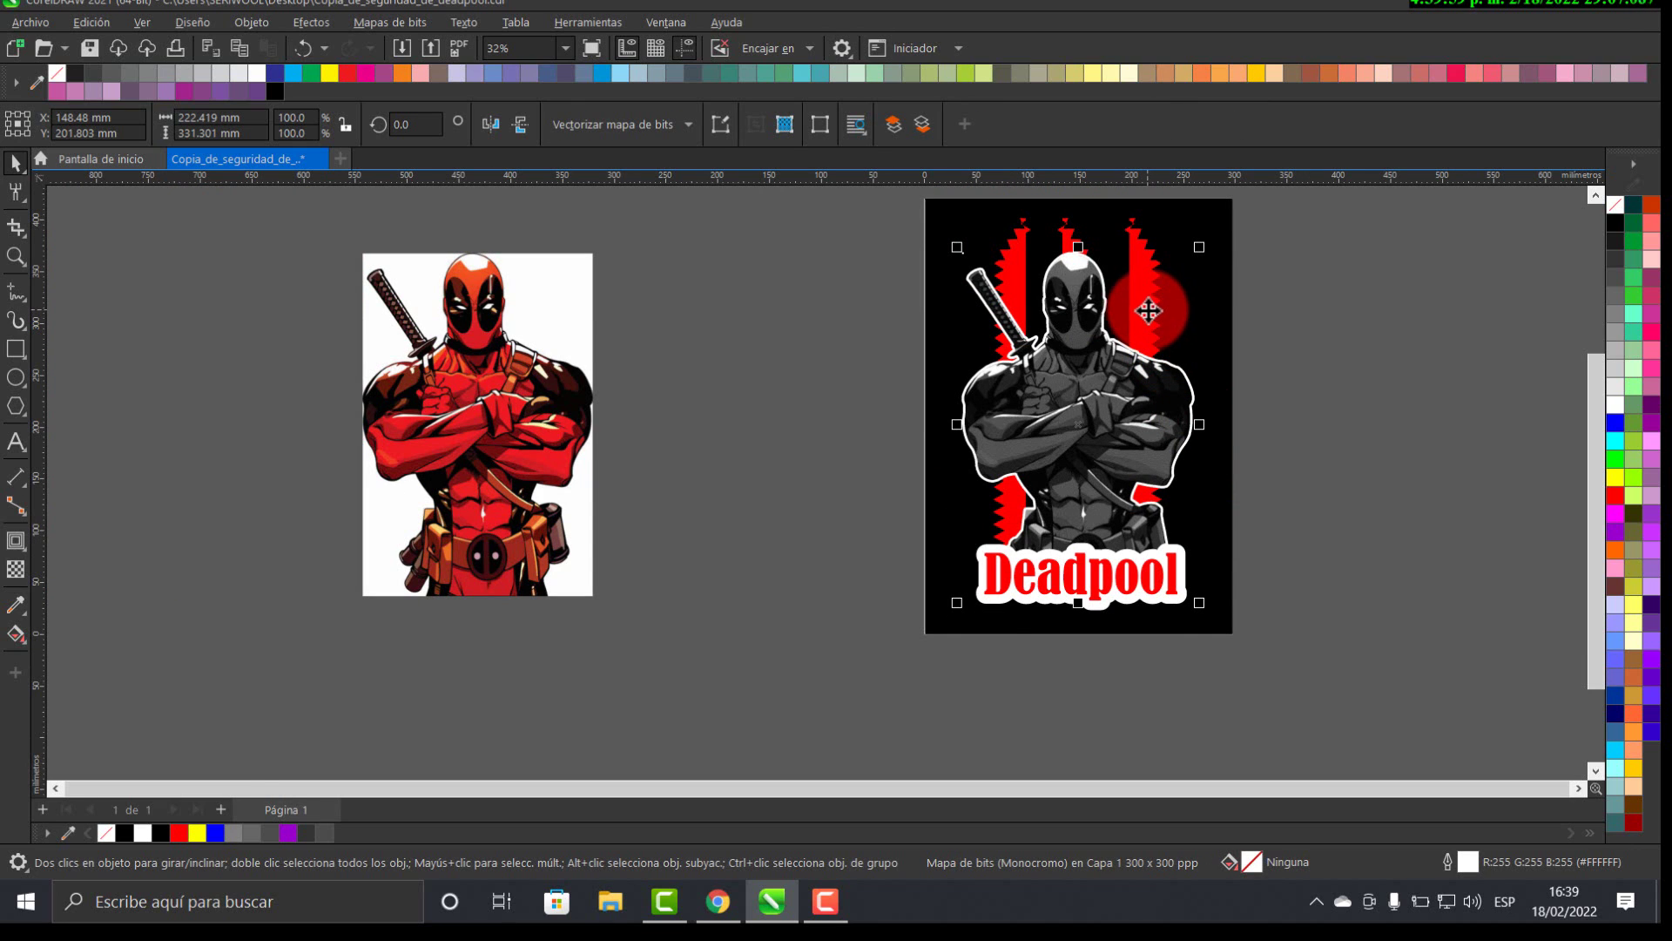
key("Right")
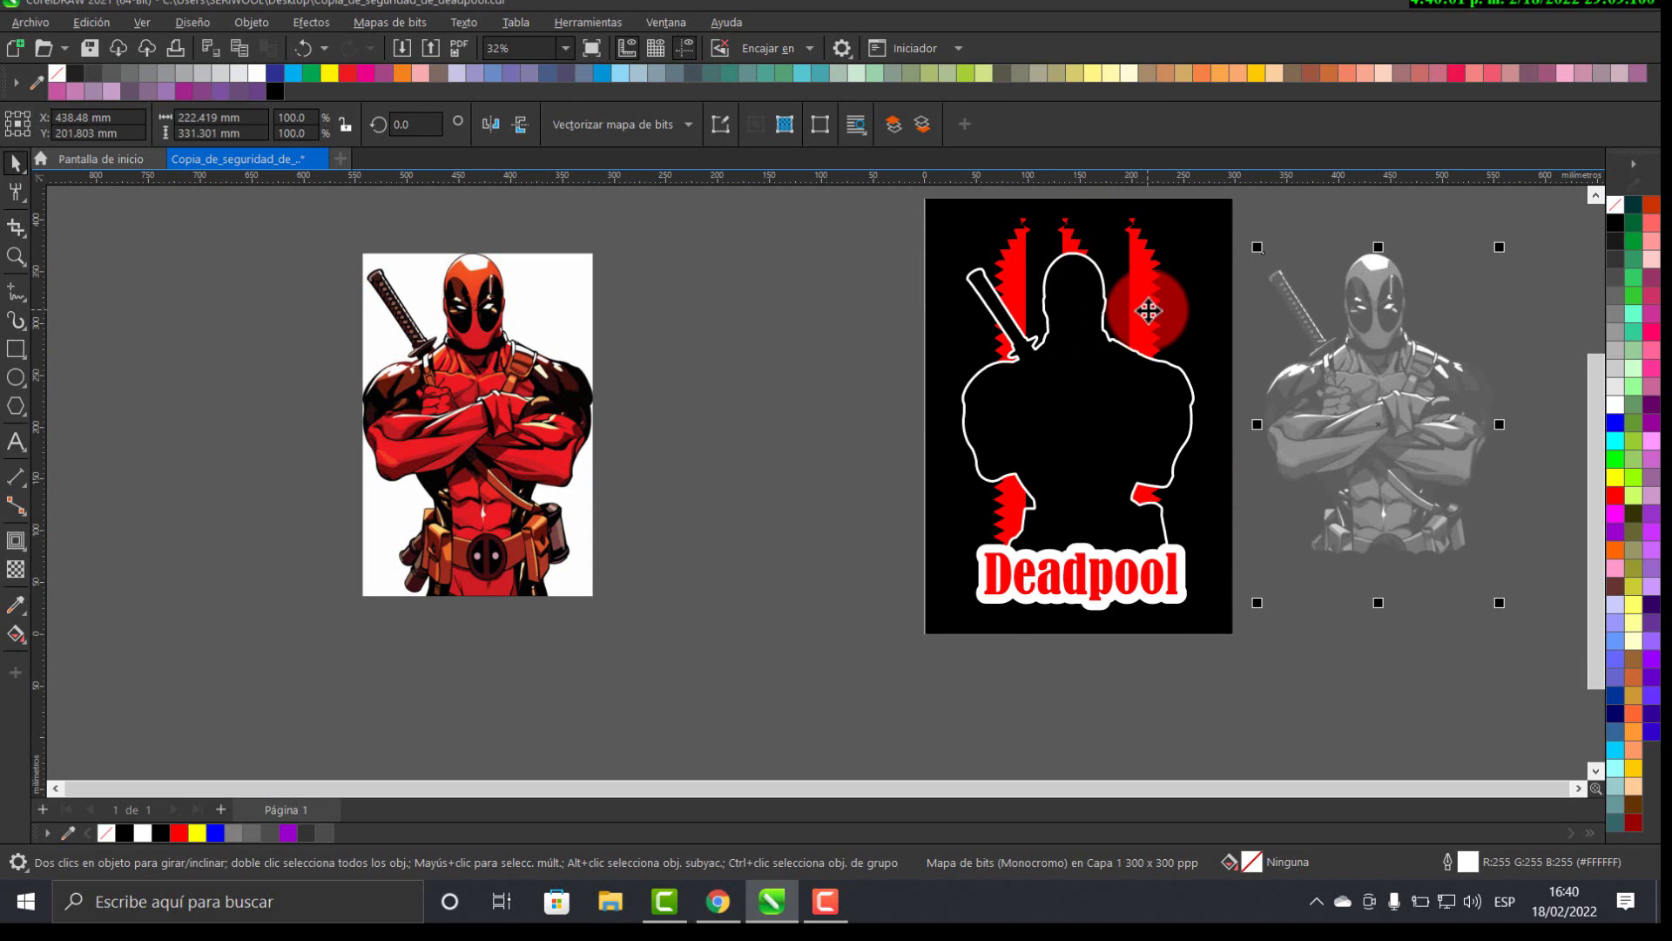
left_click(1125, 390)
key("Right")
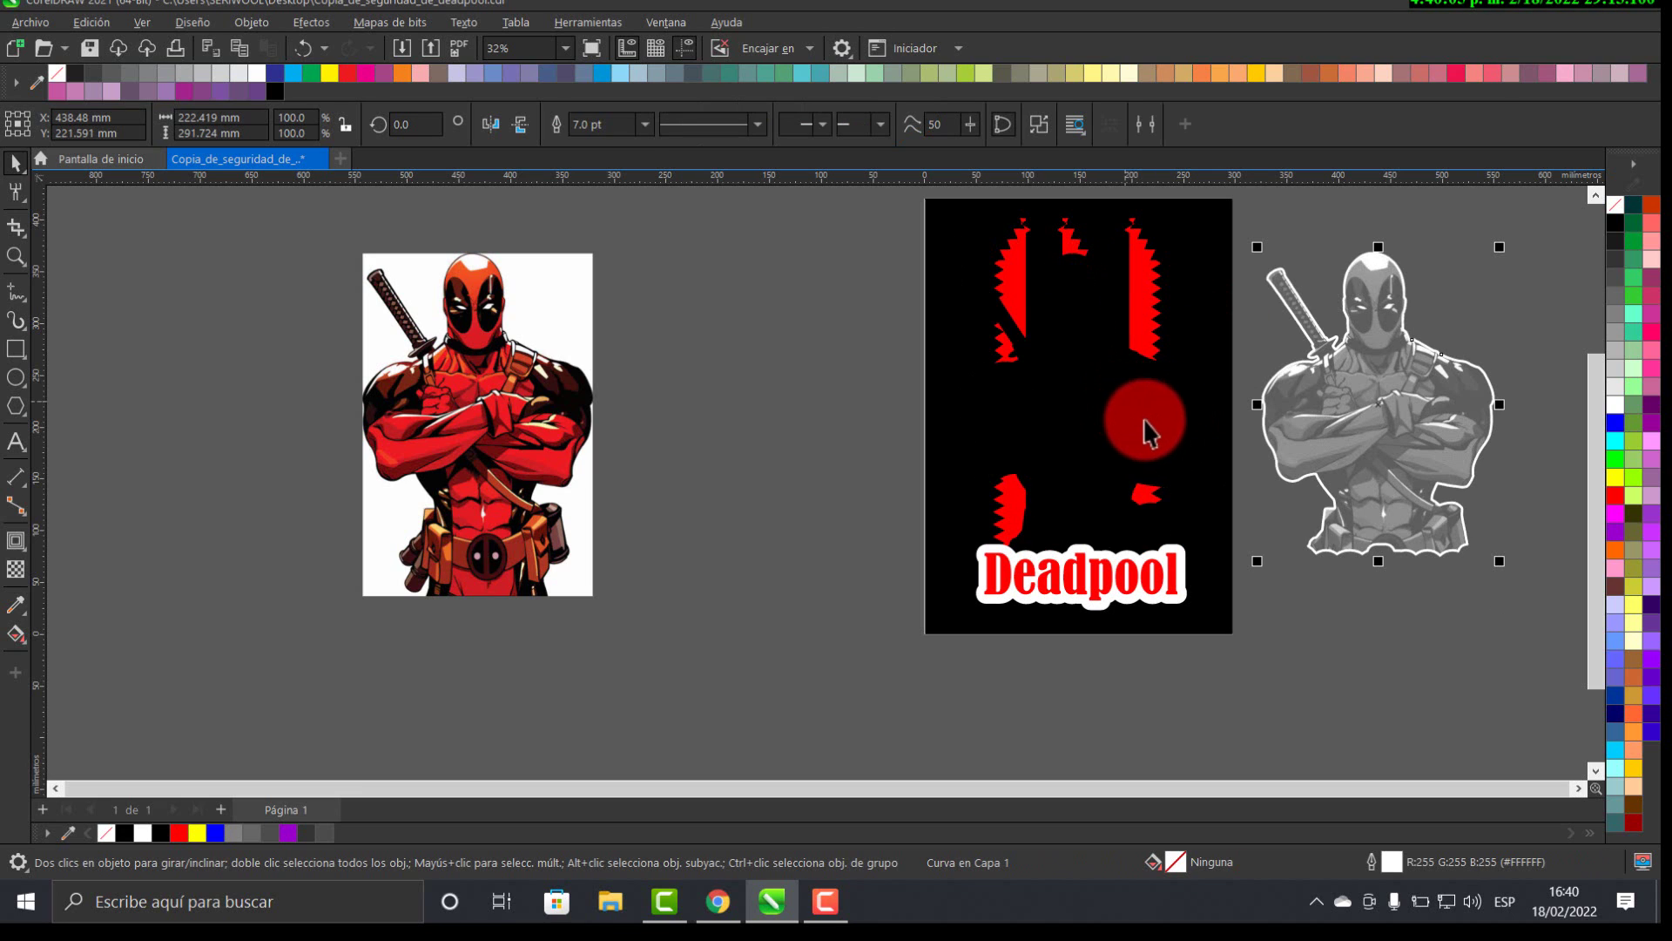
- Move the white title backing 290 mm right, off the page below the grayscale figure
left_click(1298, 646)
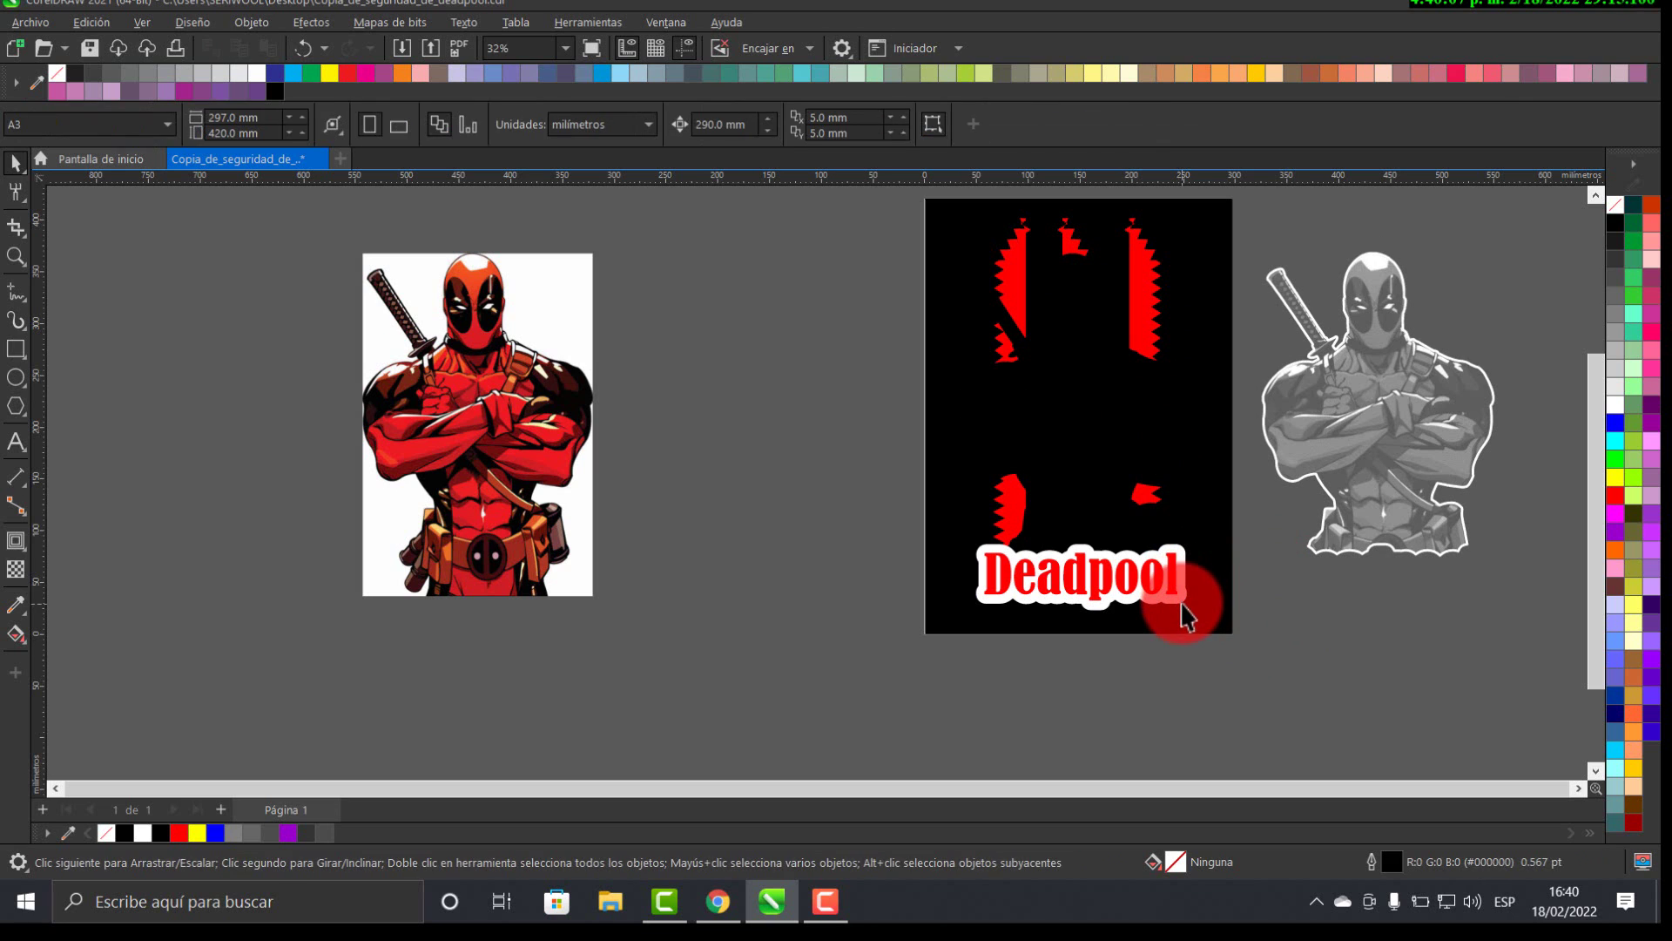
left_click(1187, 610)
key("Right")
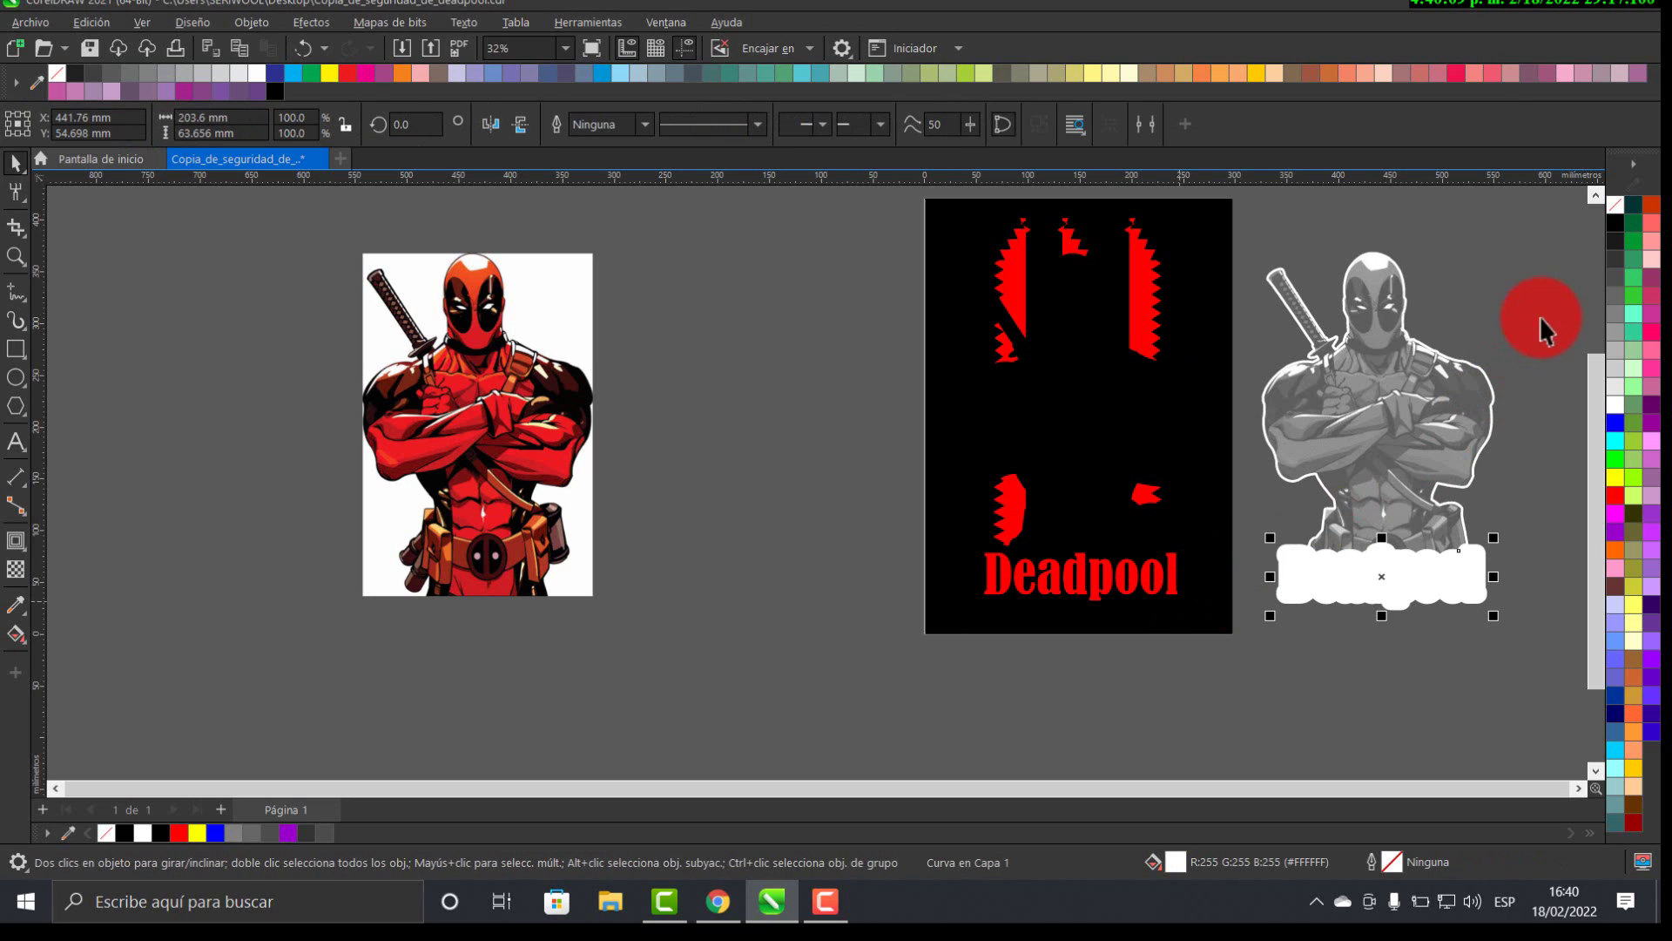
- Group the off-page grayscale bitmap, white figure outline and white title backing
left_click(1502, 295)
left_click_drag(1502, 295, 1366, 308)
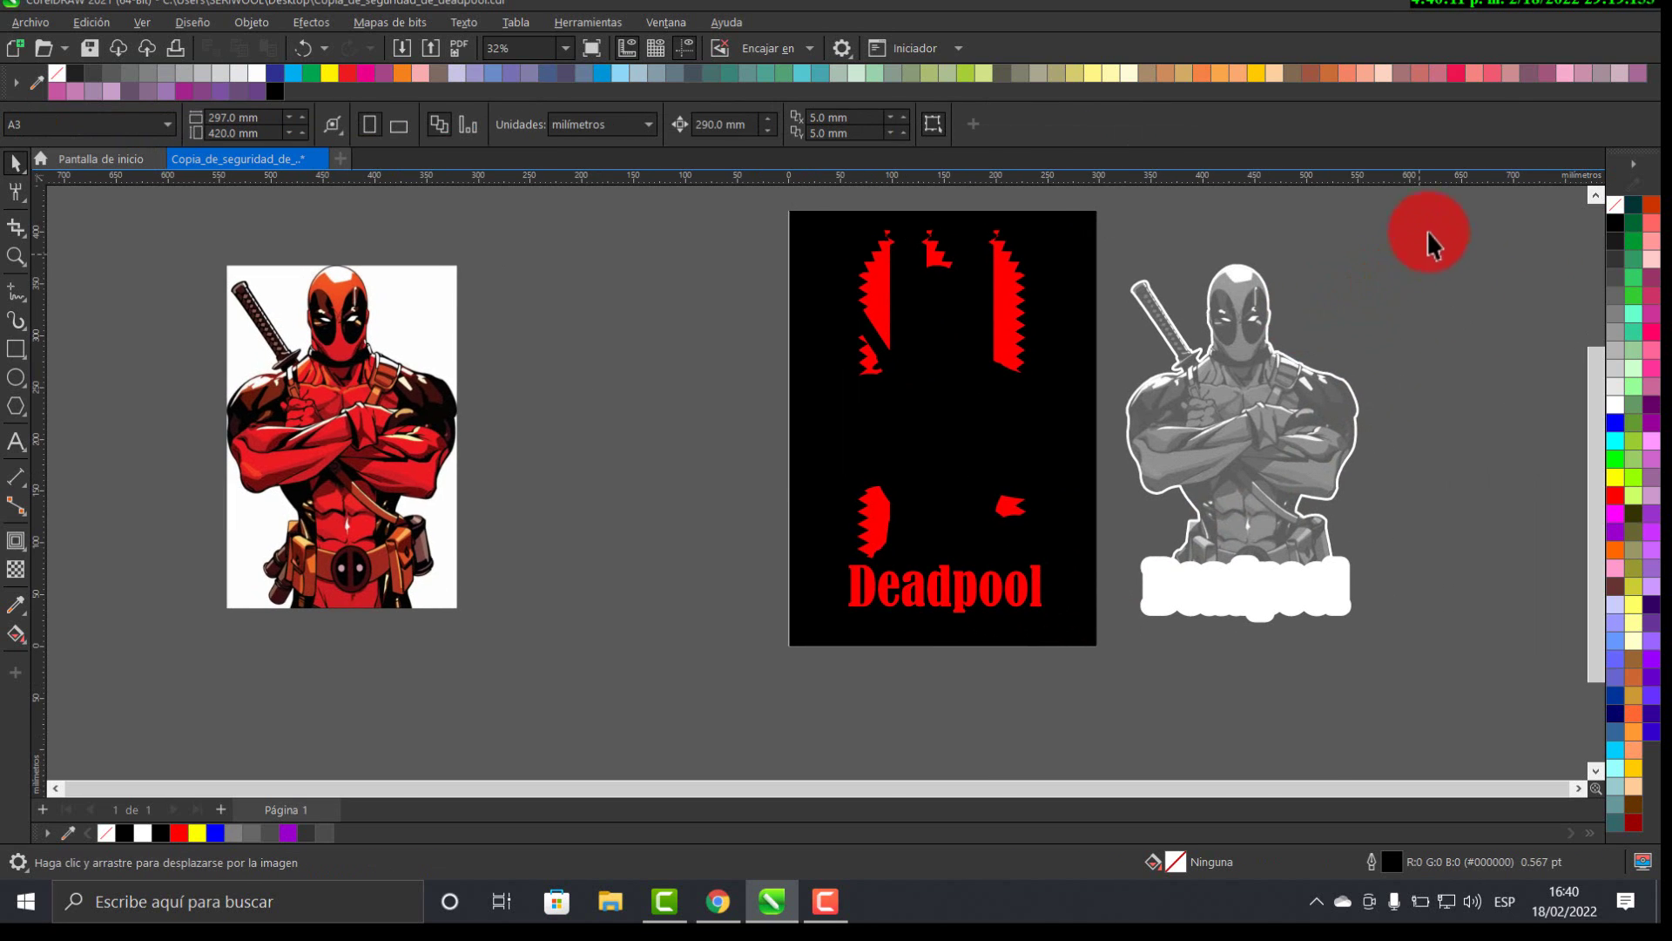
left_click_drag(1447, 214, 1092, 656)
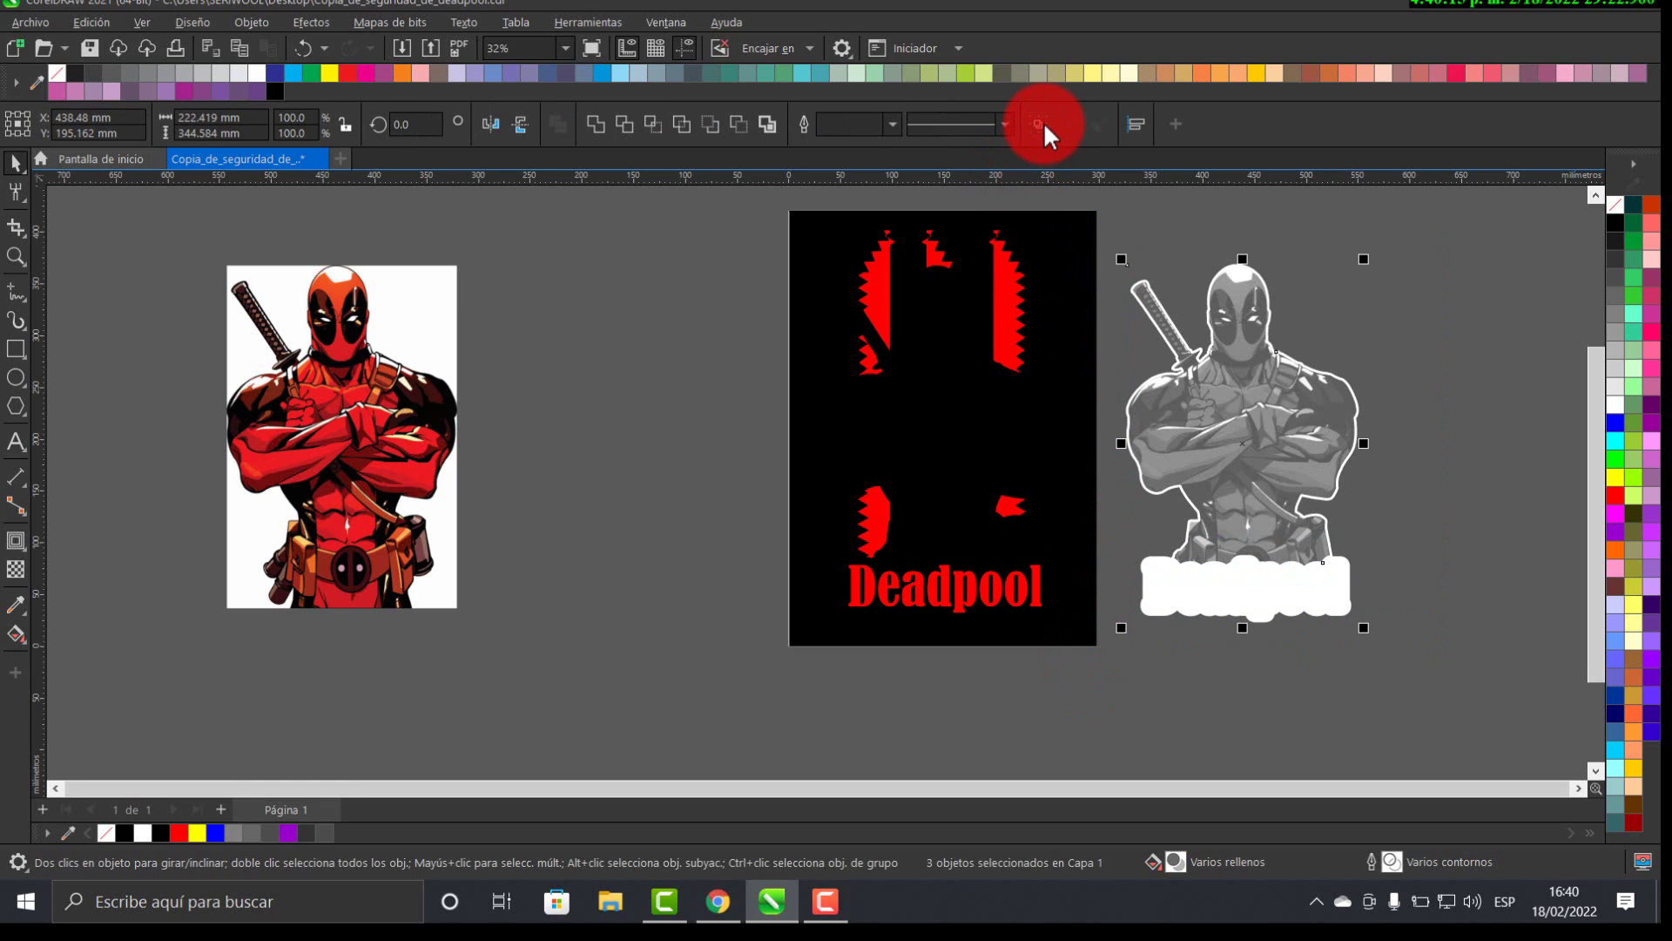
left_click(1043, 122)
- Group the red title and bars on the page, and move the grayscale and white group 290 mm left onto them
scroll(776, 201, "up", 1)
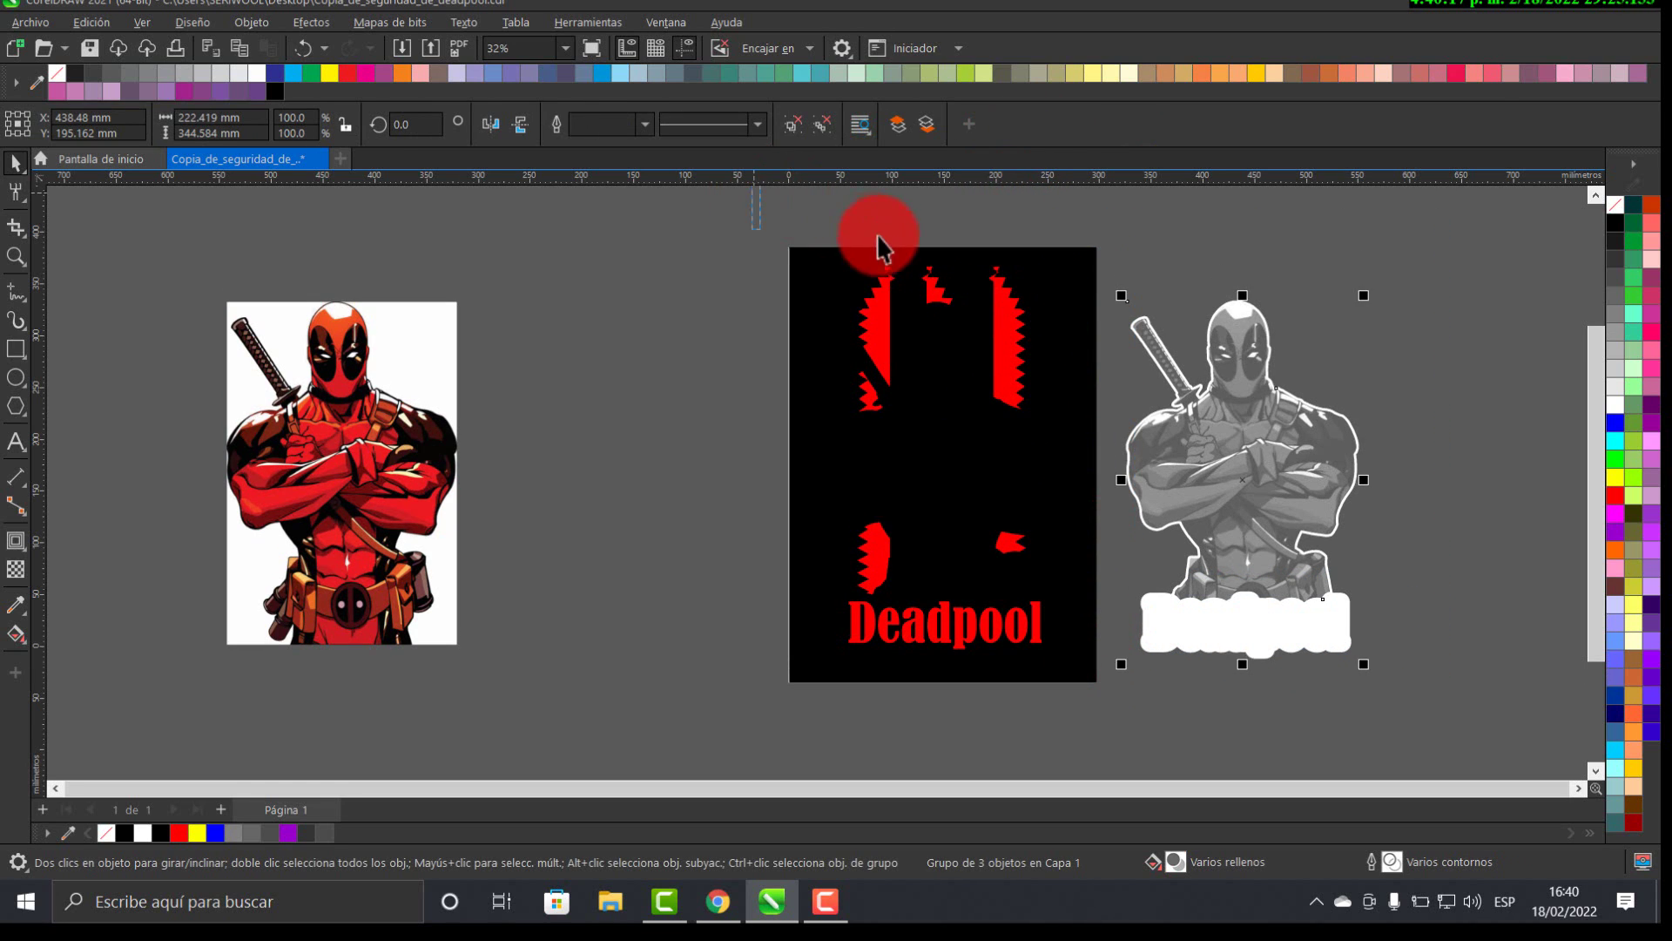
left_click_drag(817, 206, 1064, 711)
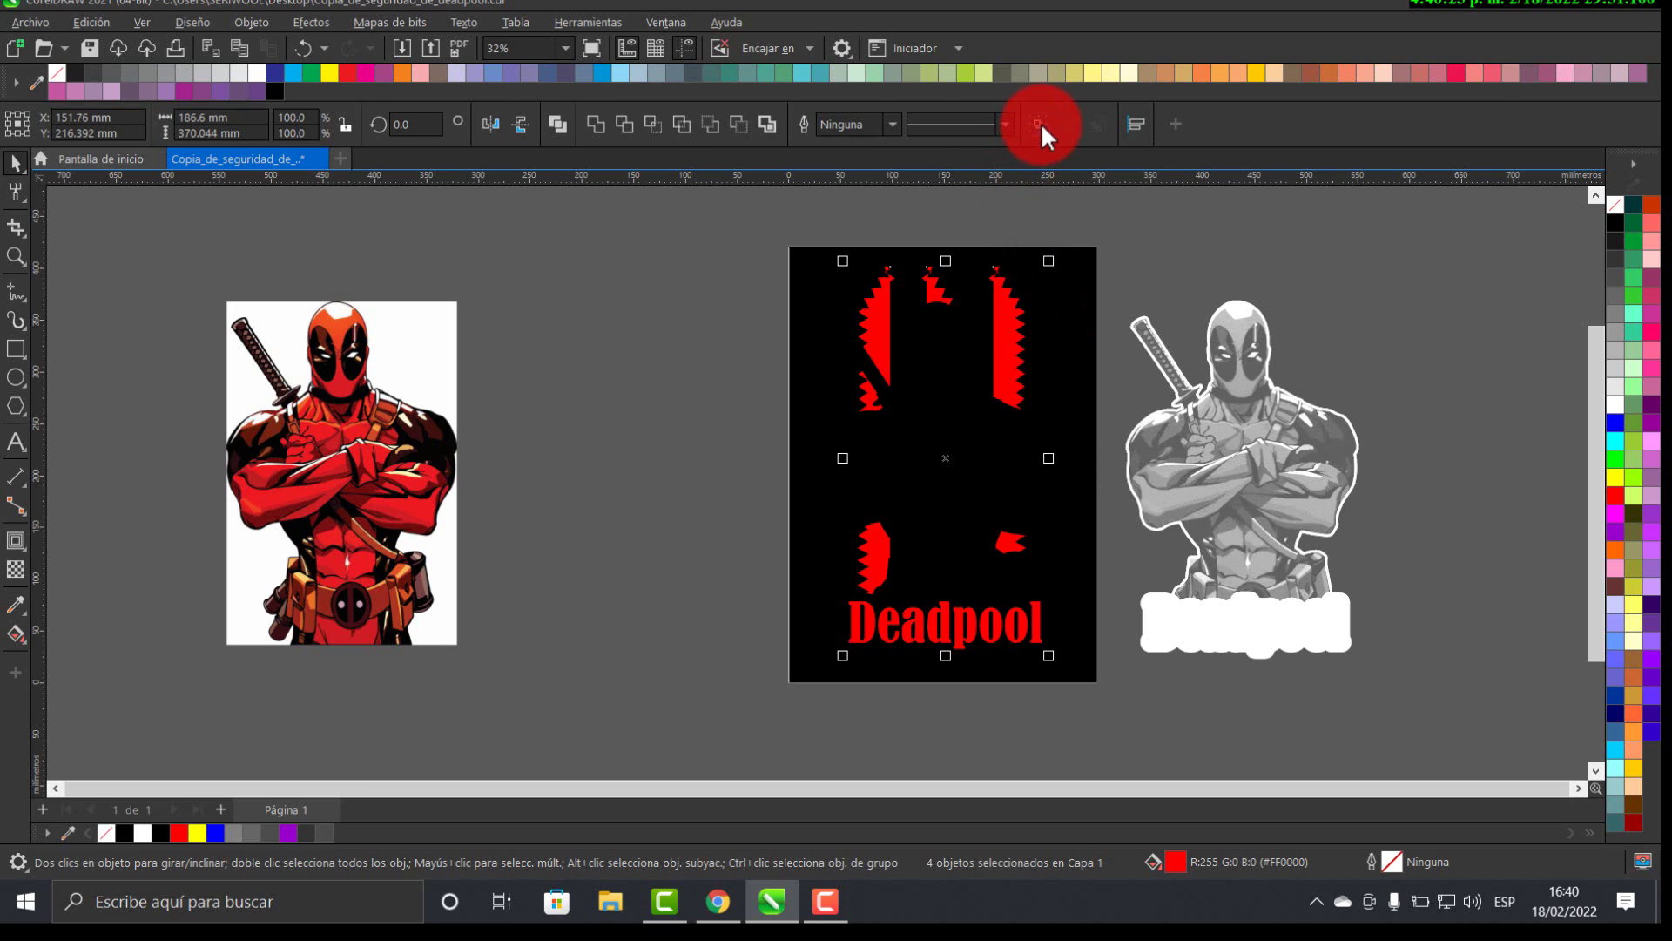
left_click(1039, 124)
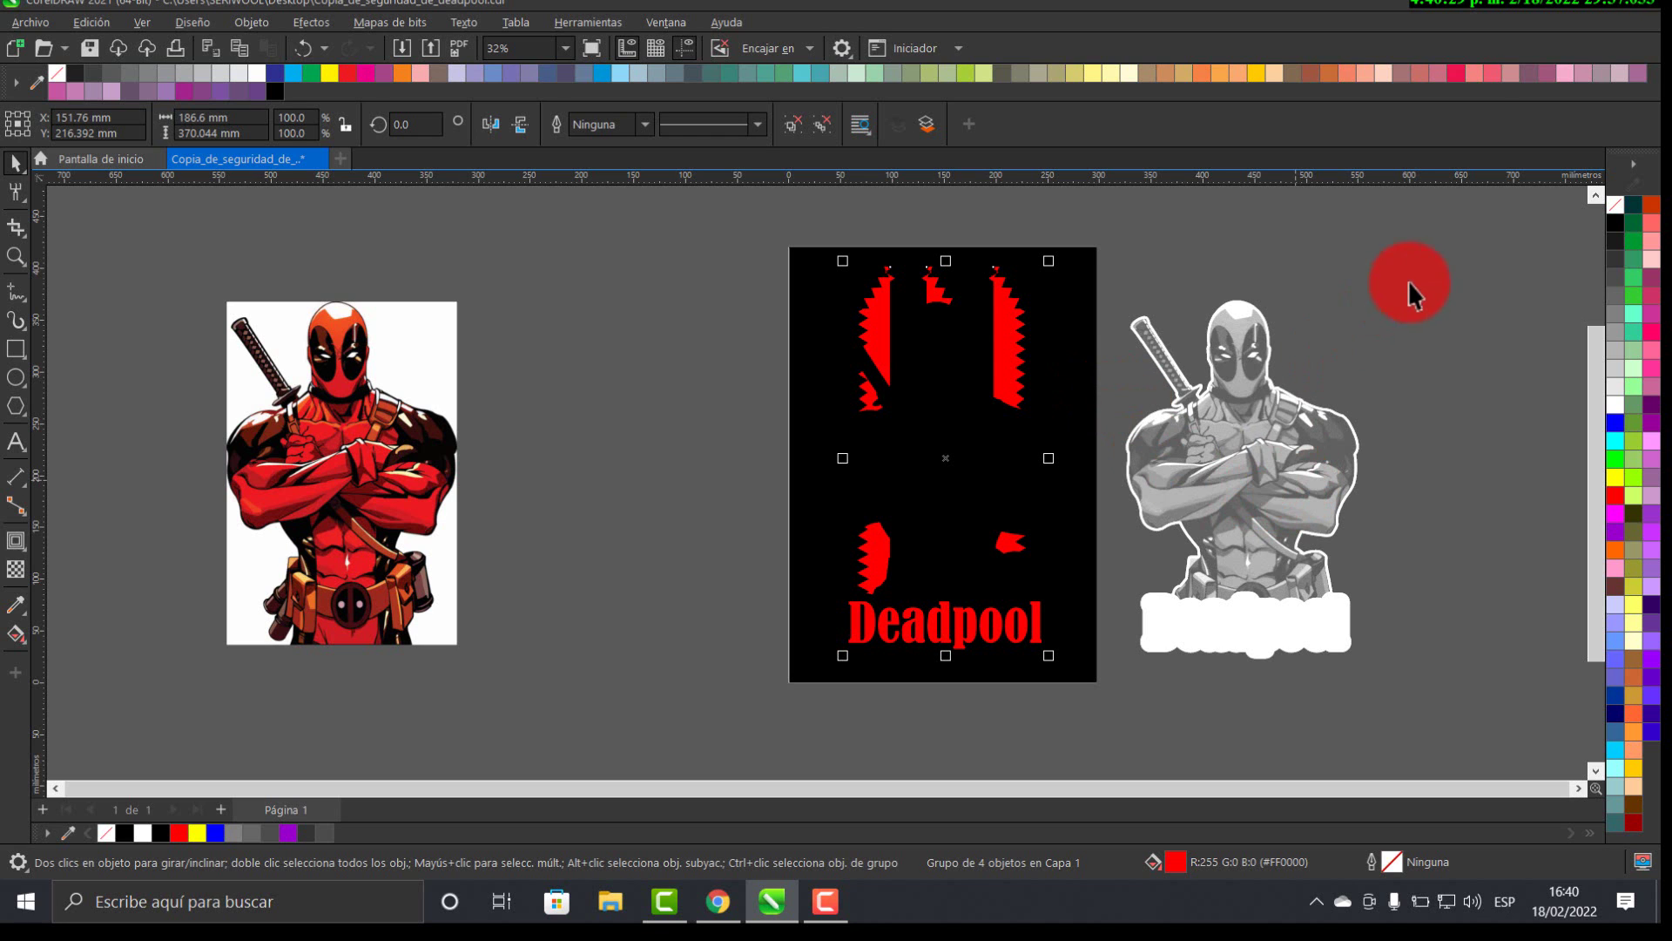
scroll(1261, 413, "up", 1)
left_click(1261, 413)
key("c")
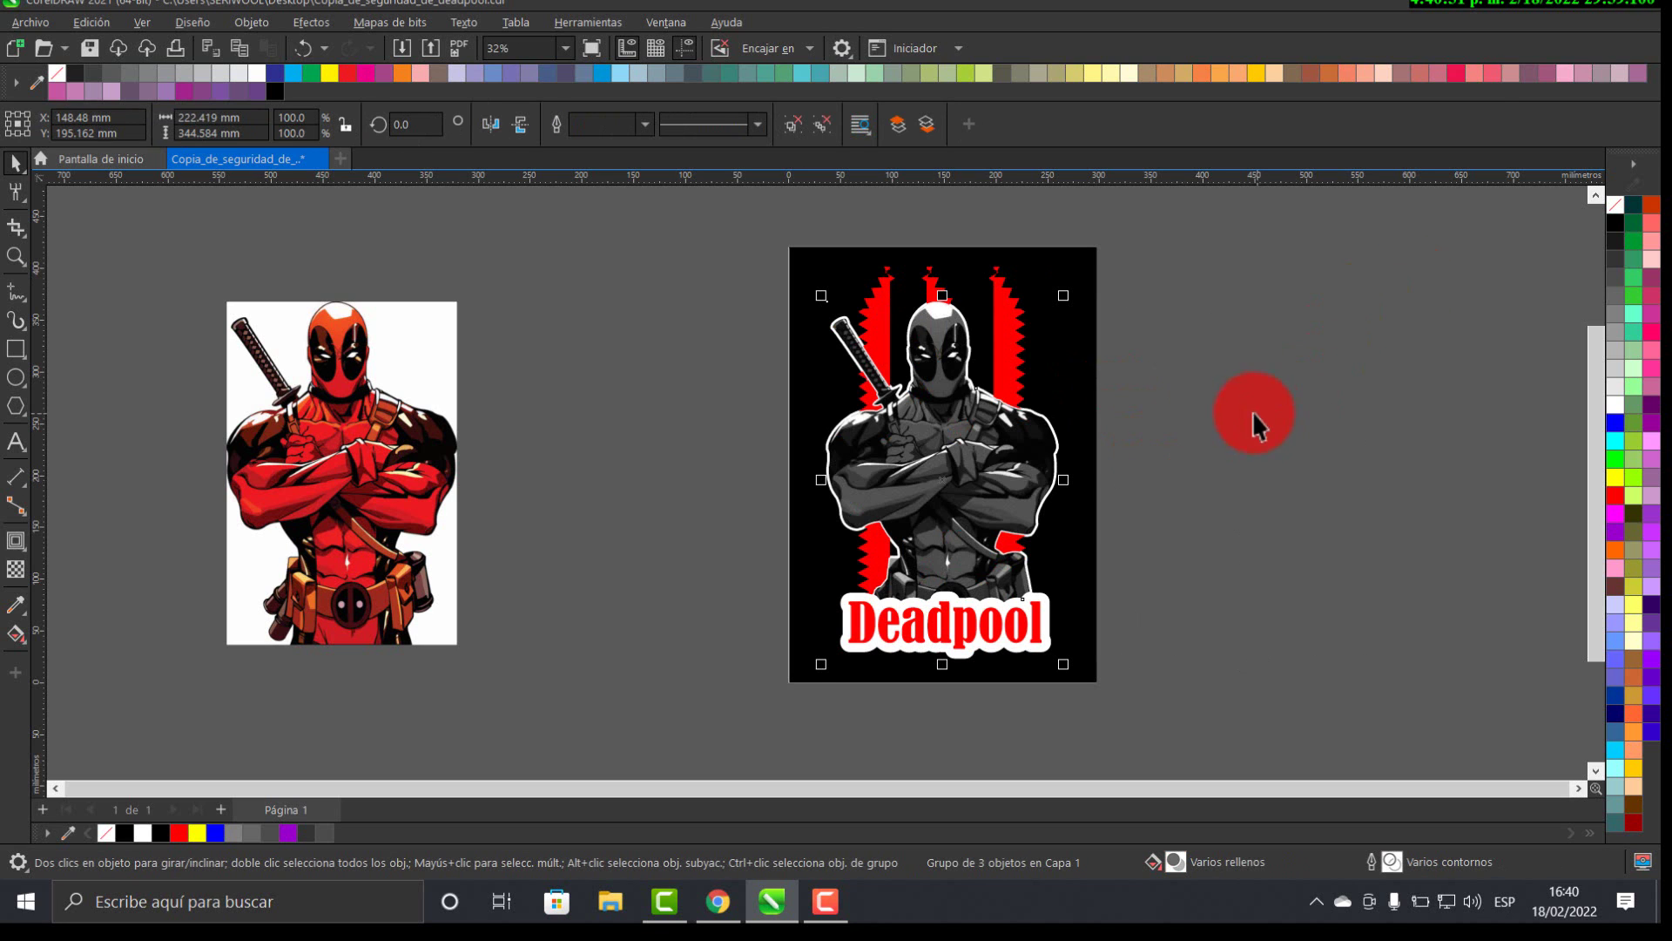
- Examine the assembled design up close, checking the halftone on the mask, the white outline and the cut red bars
scroll(950, 359, "up", 5)
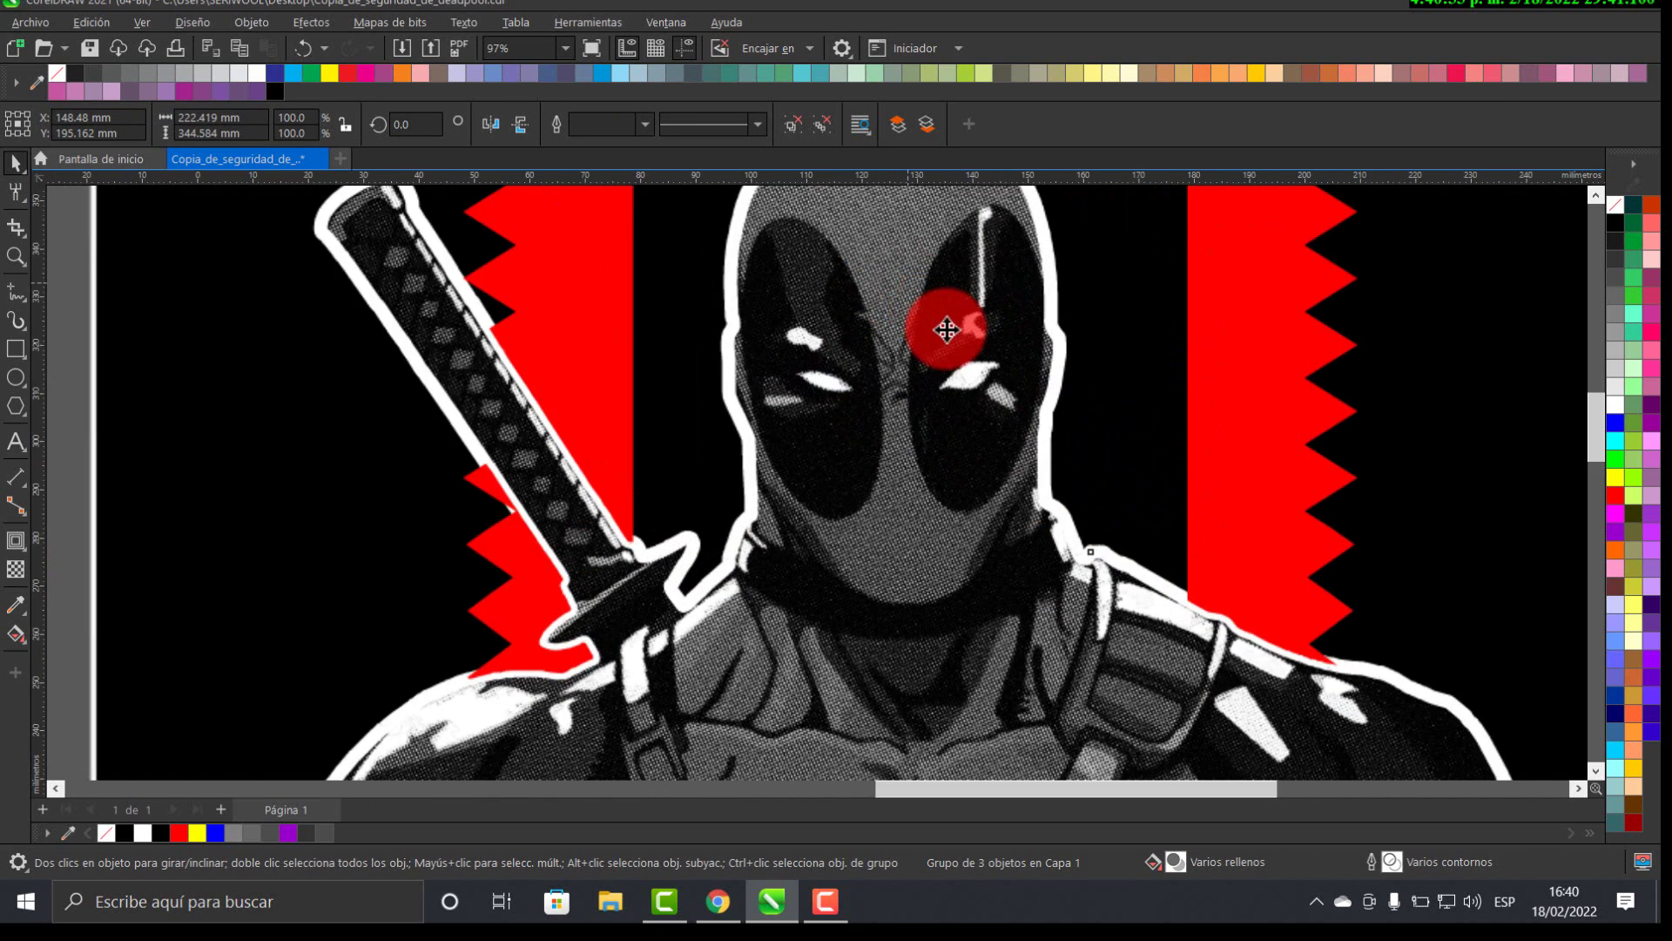
scroll(915, 357, "up", 5)
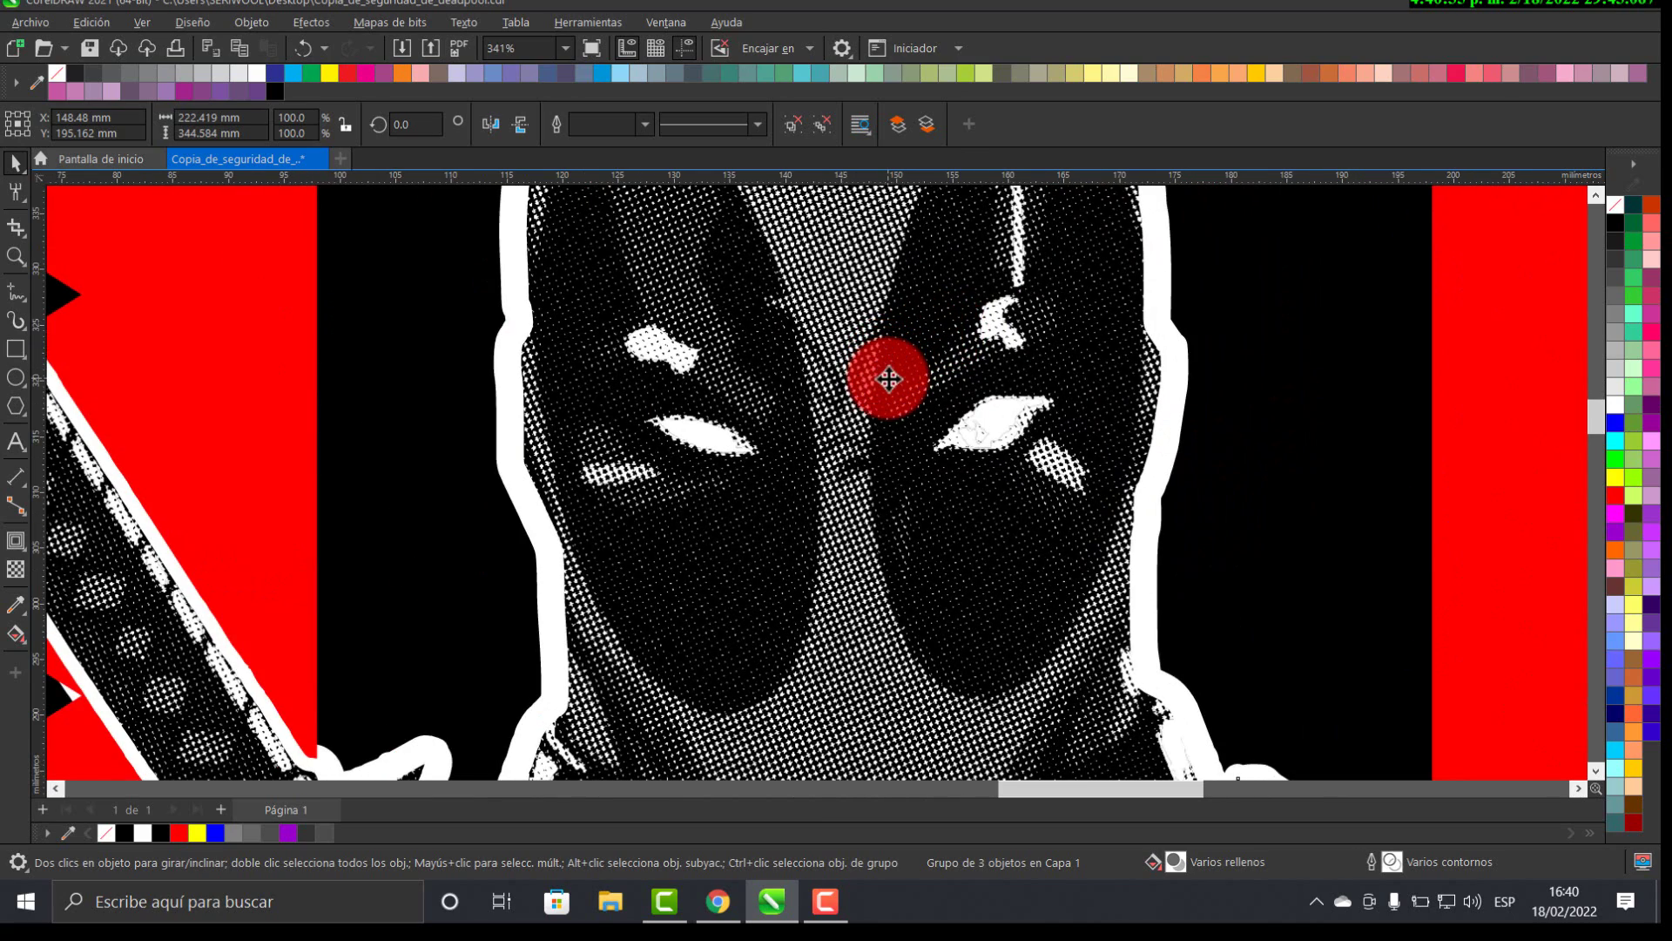
scroll(888, 380, "down", 4)
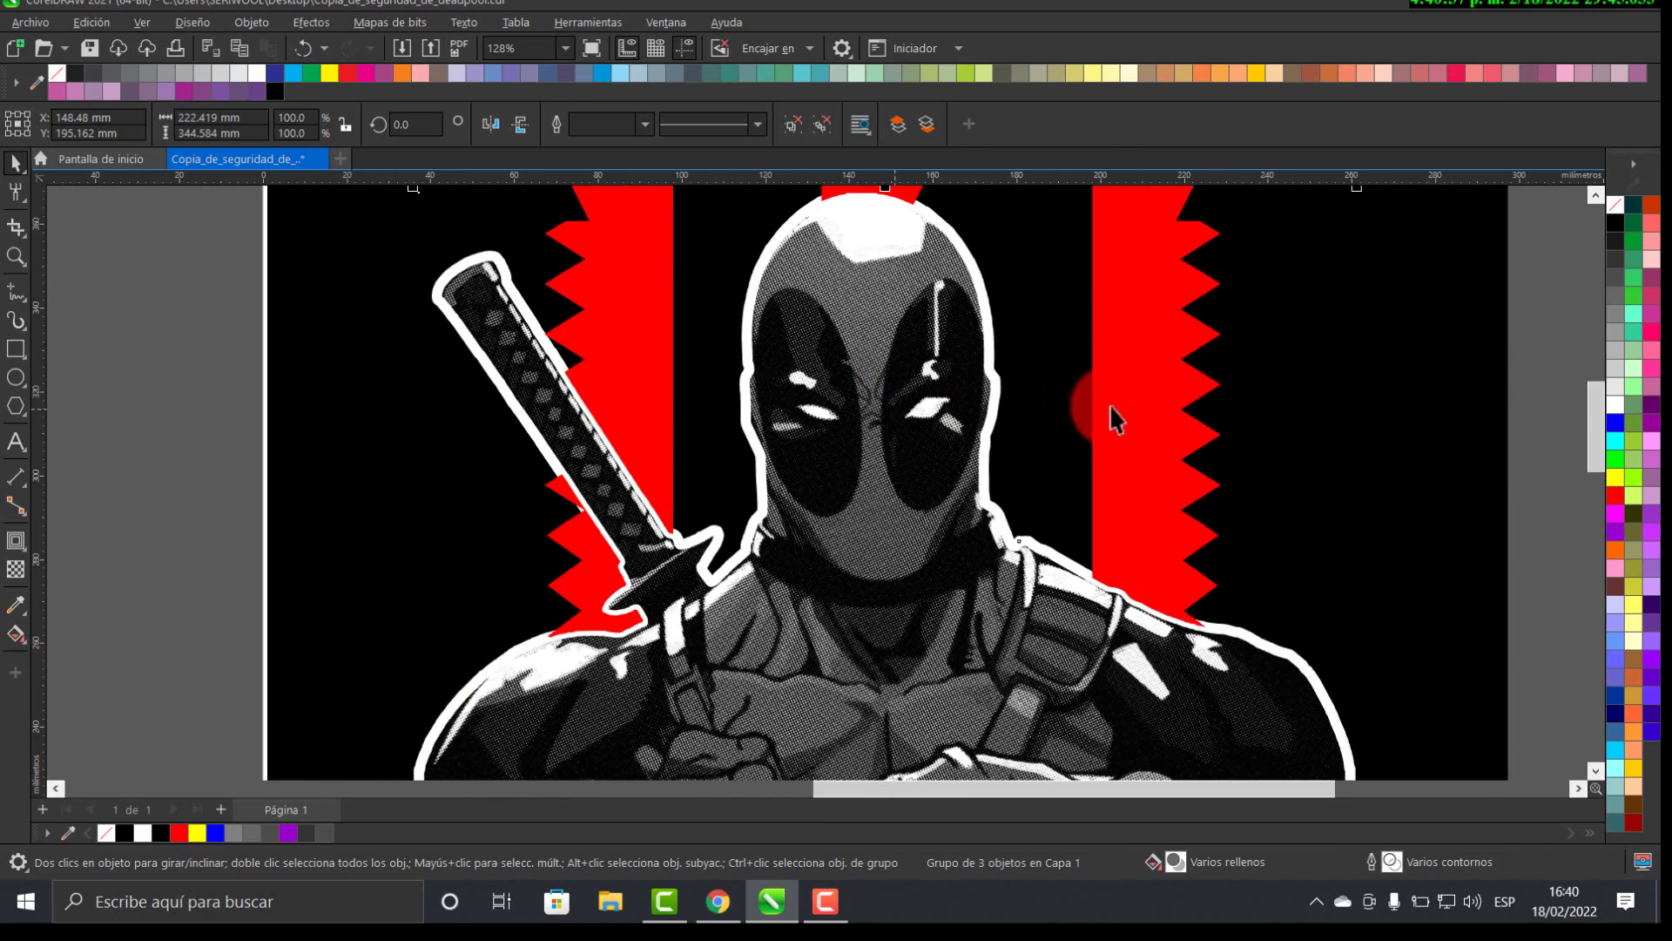
mouse_move(1196, 392)
left_mouse_down()
mouse_move(1169, 483)
mouse_move(1204, 414)
mouse_move(1194, 370)
left_mouse_up()
scroll(1166, 460, "down", 1)
scroll(1185, 369, "down", 1)
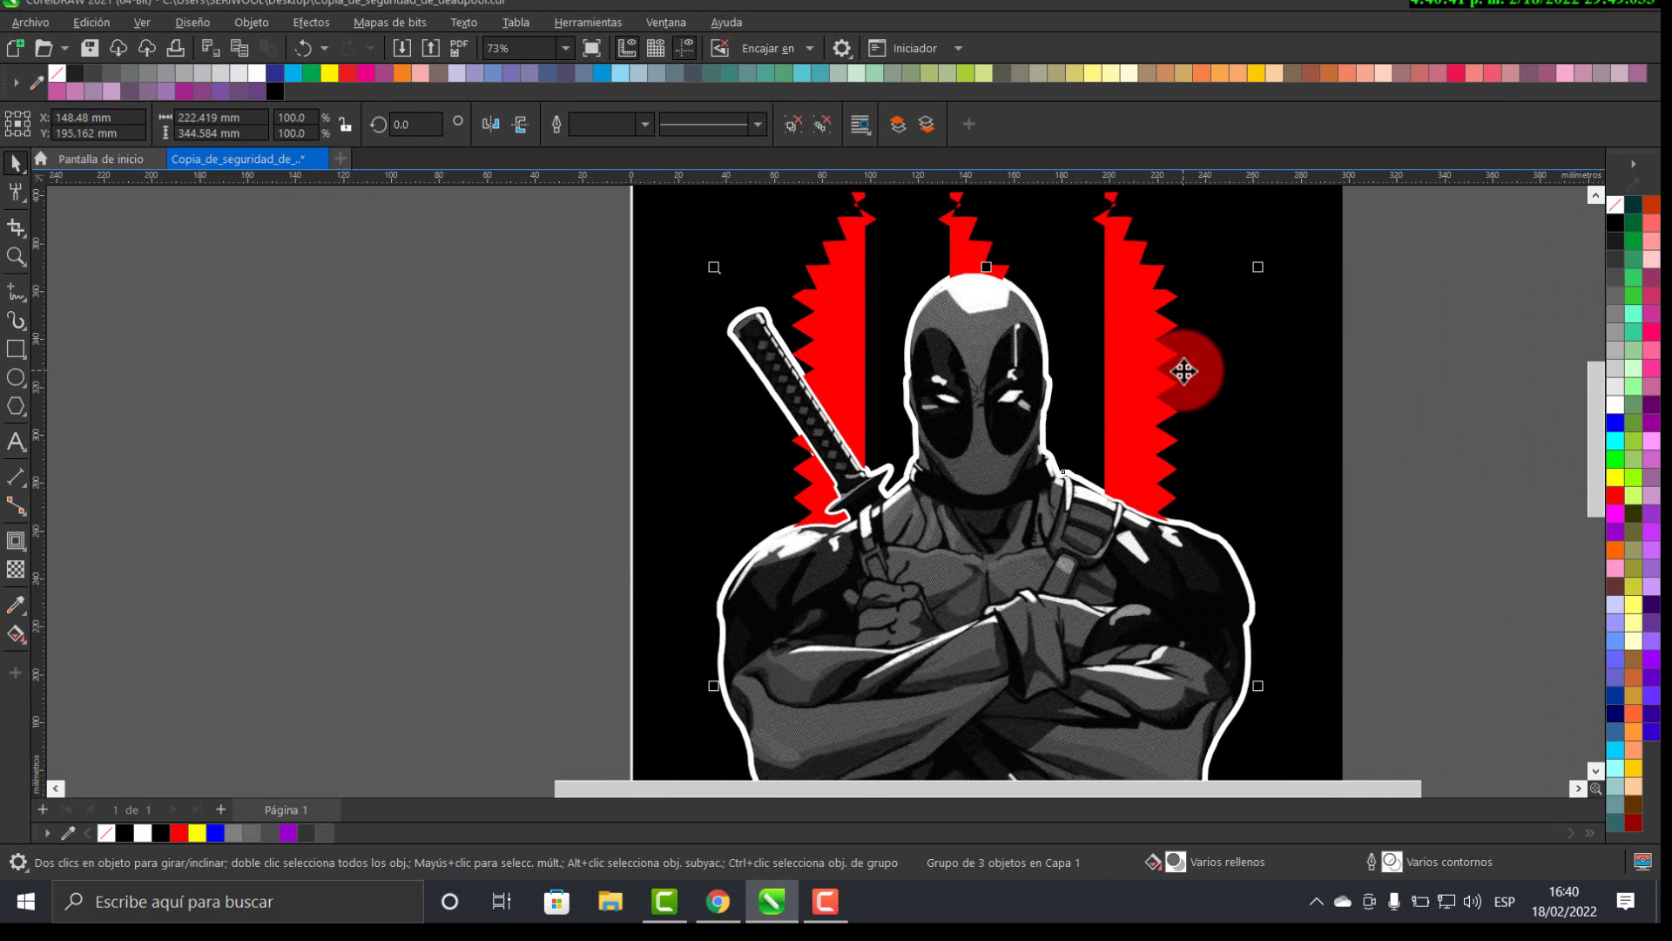
scroll(1183, 371, "down", 1)
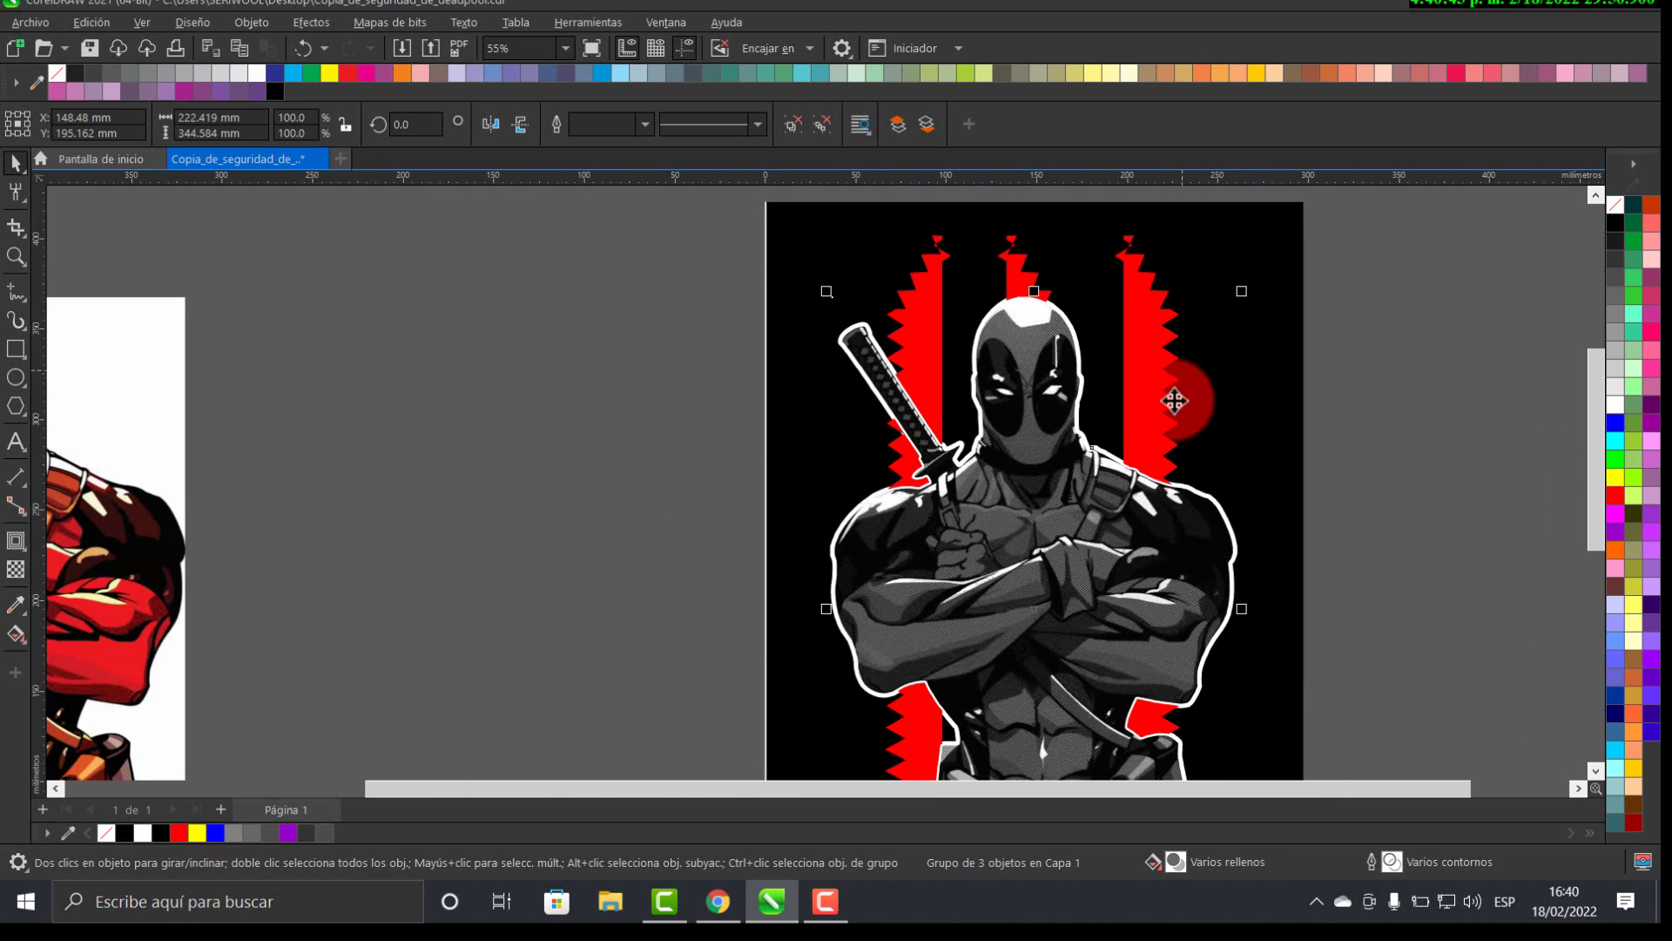
left_click_drag(1181, 438, 1156, 394)
scroll(1056, 403, "up", 1)
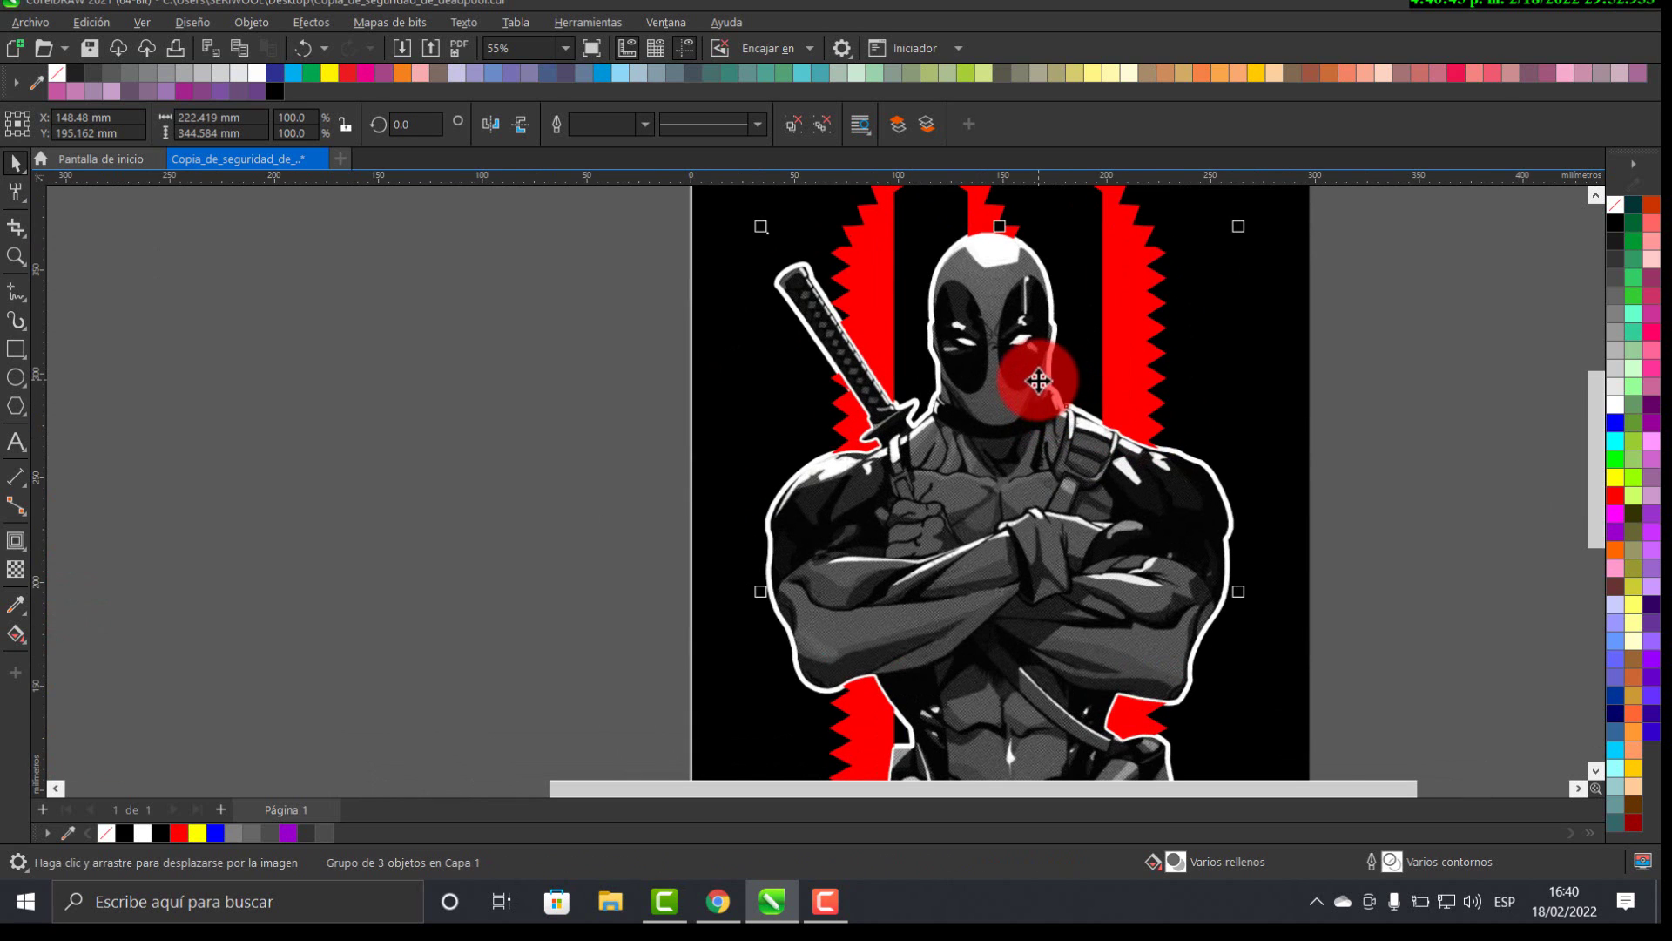
left_click_drag(1035, 377, 982, 378)
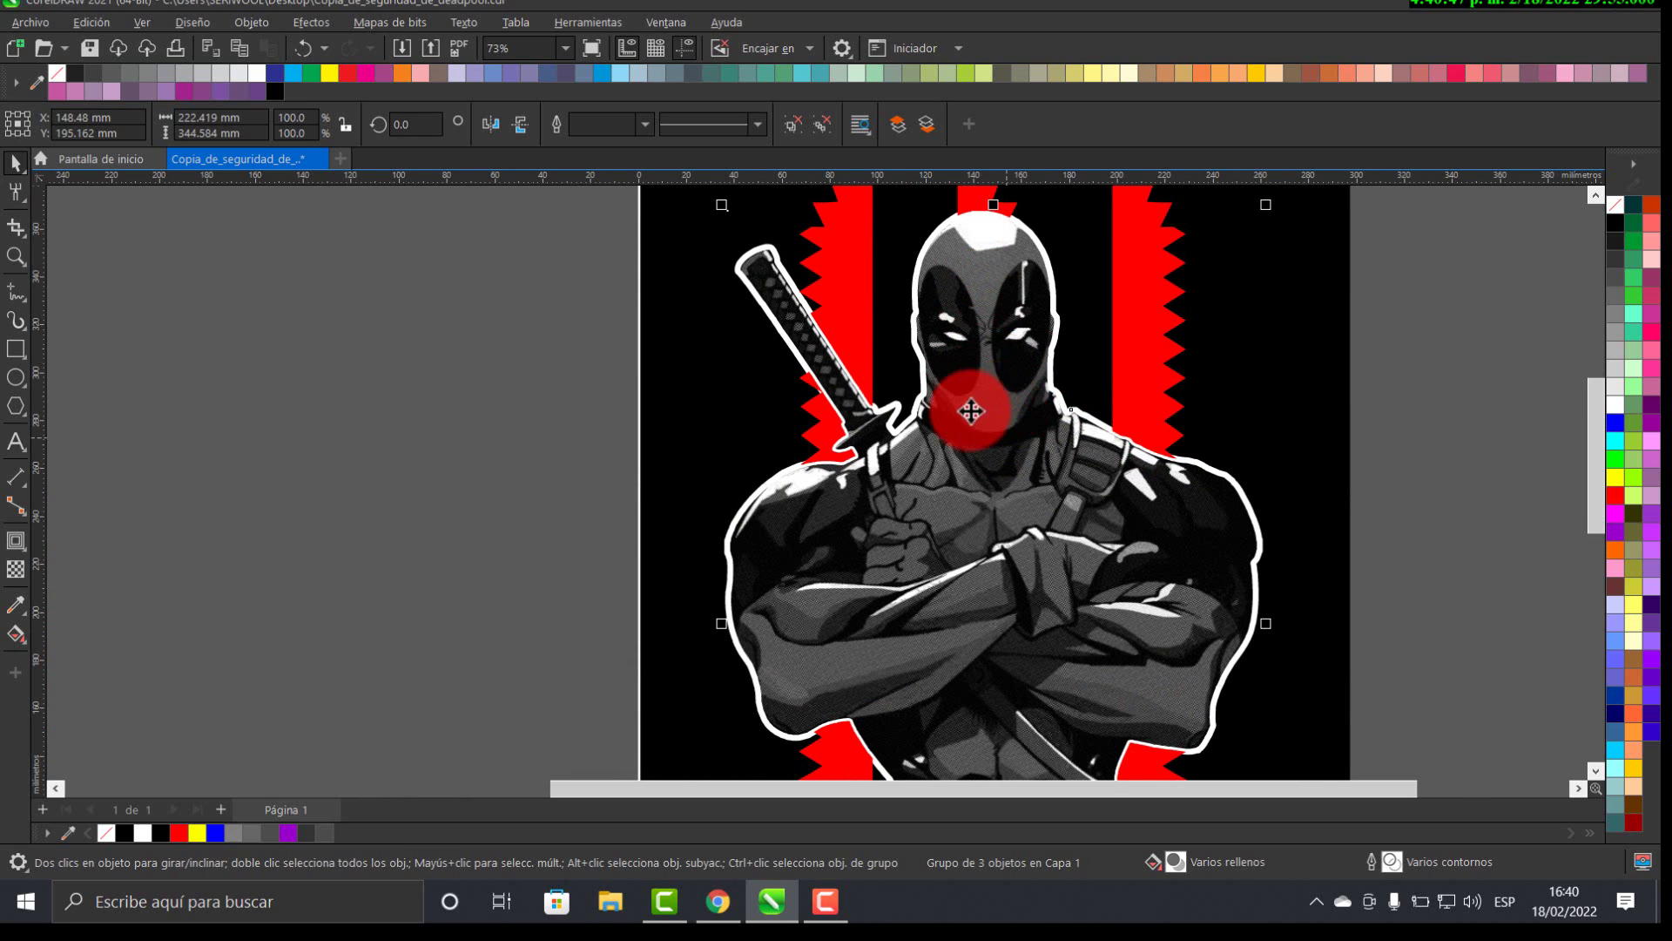
scroll(1065, 427, "down", 2)
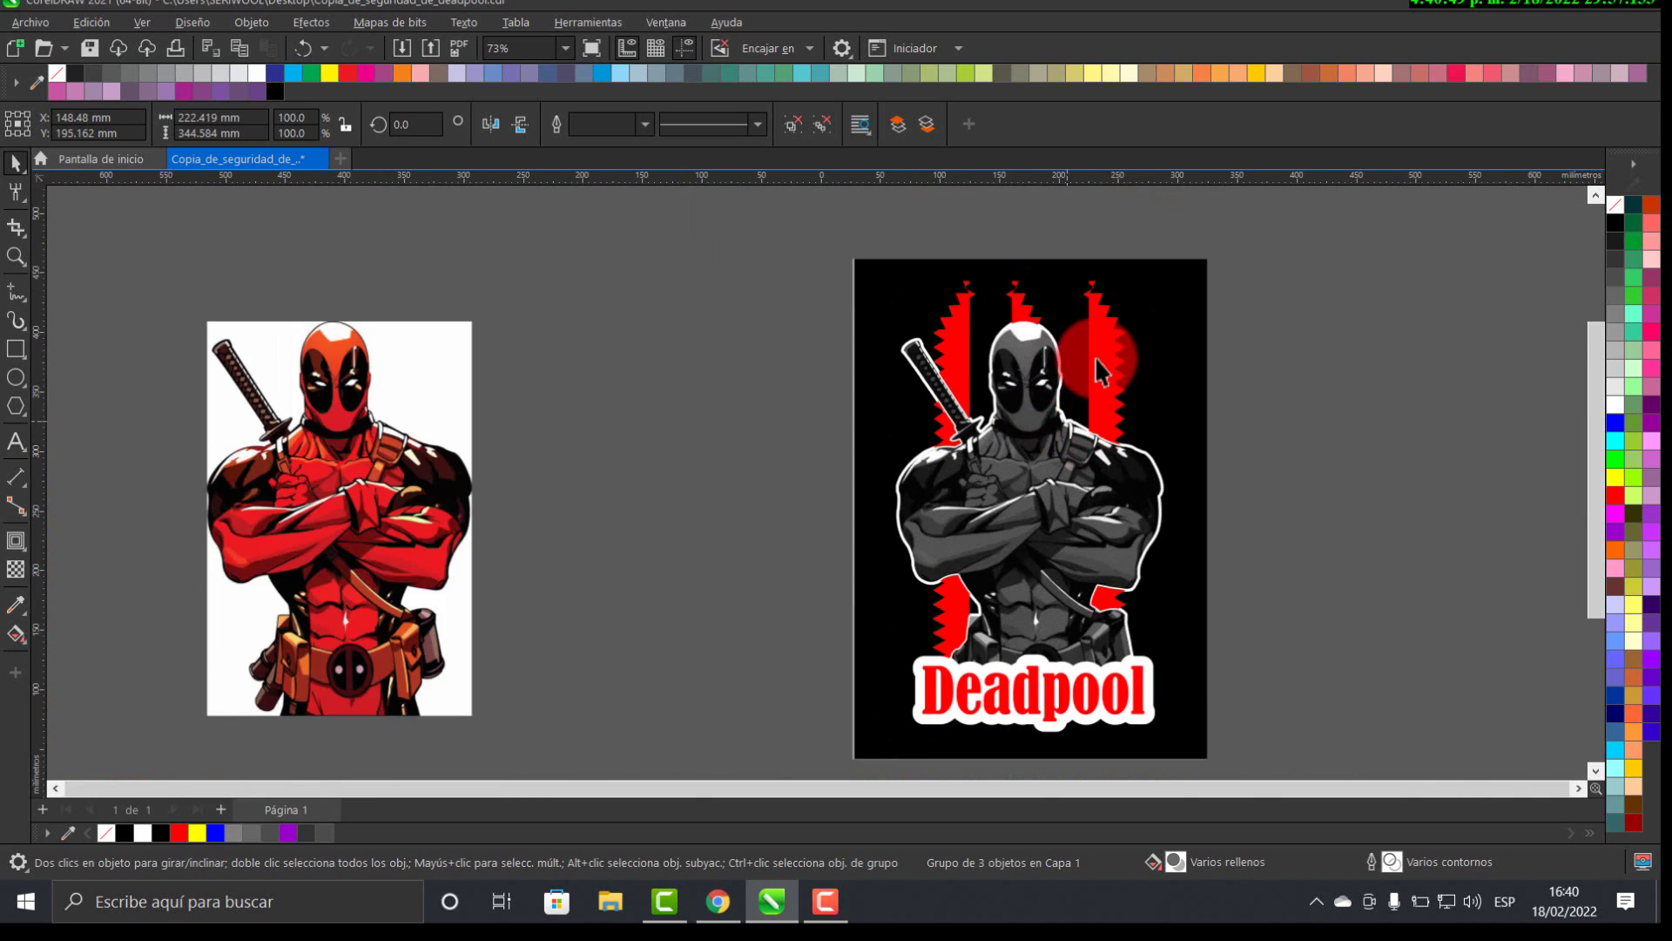
scroll(1094, 357, "up", 2)
scroll(1076, 436, "down", 2)
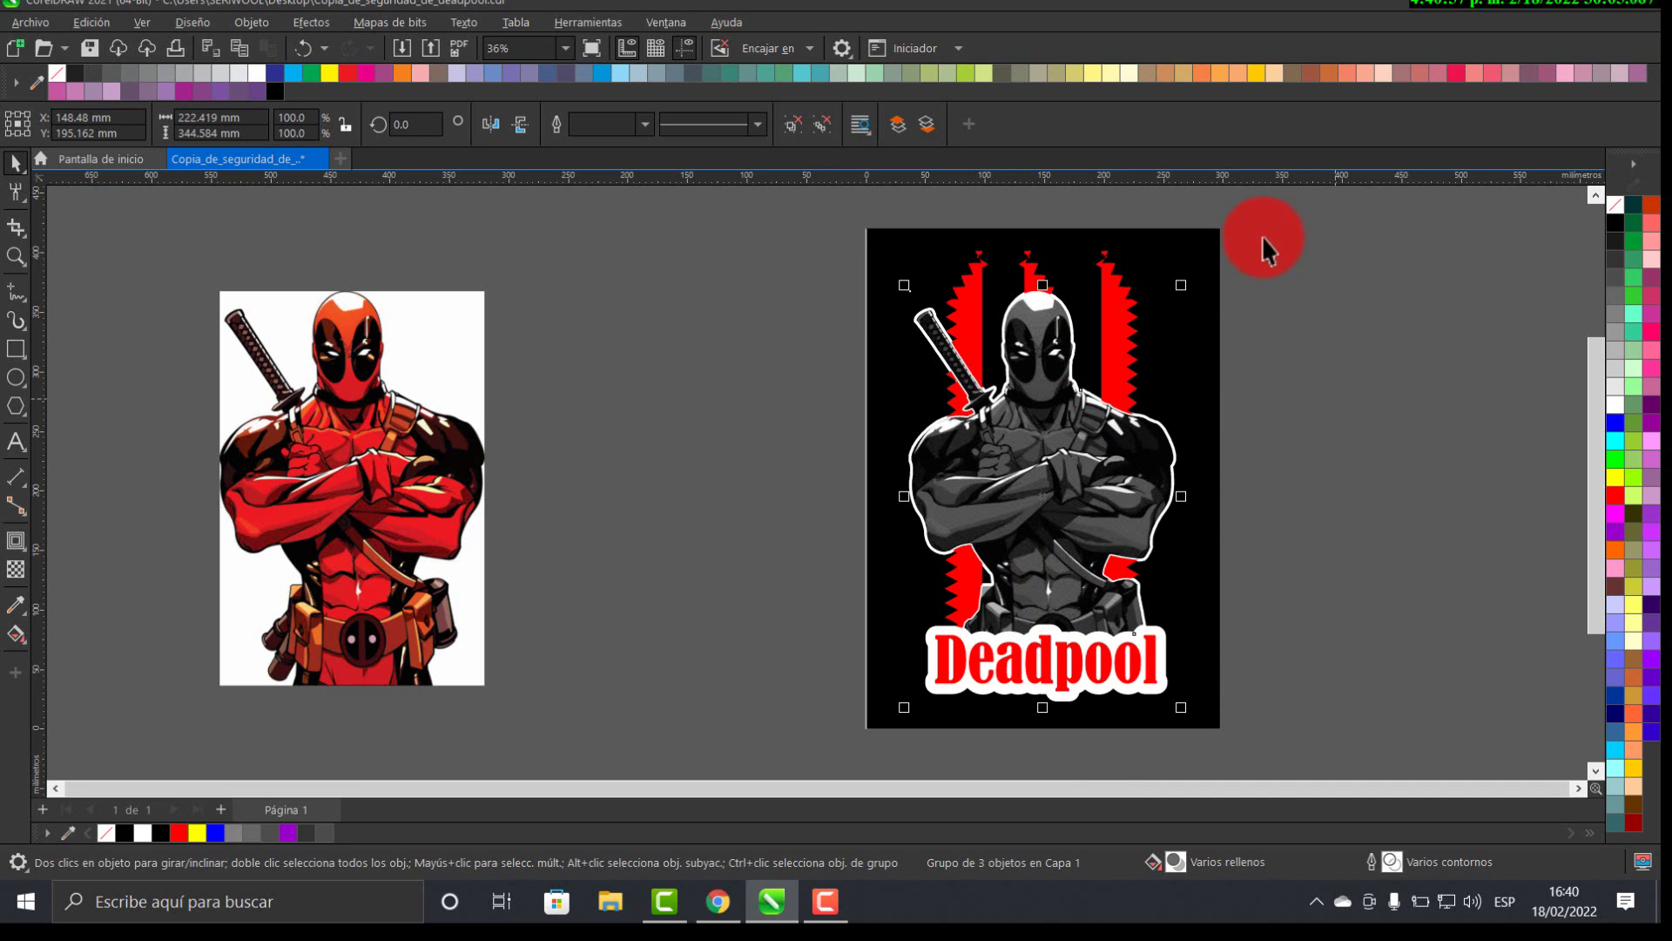
- Duplicate the complete design with its black background about 309 mm to the left of the original
left_click_drag(1273, 209, 802, 768)
key("ctrl+u")
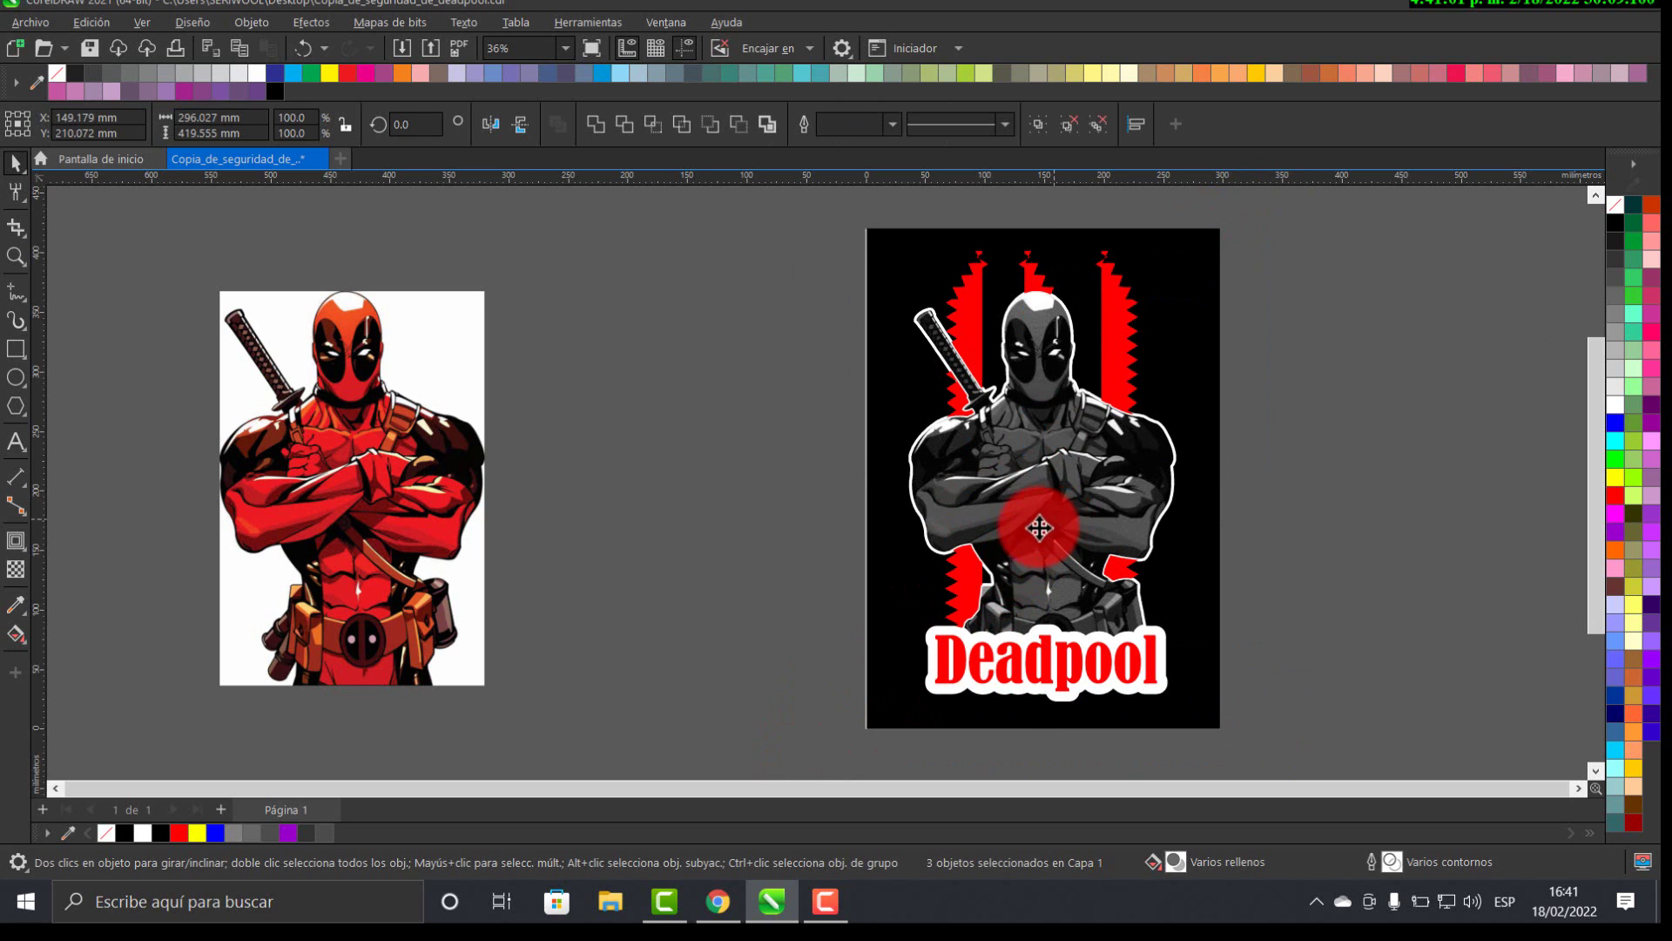
left_click_drag(1051, 526, 775, 499)
left_click_drag(709, 505, 687, 508)
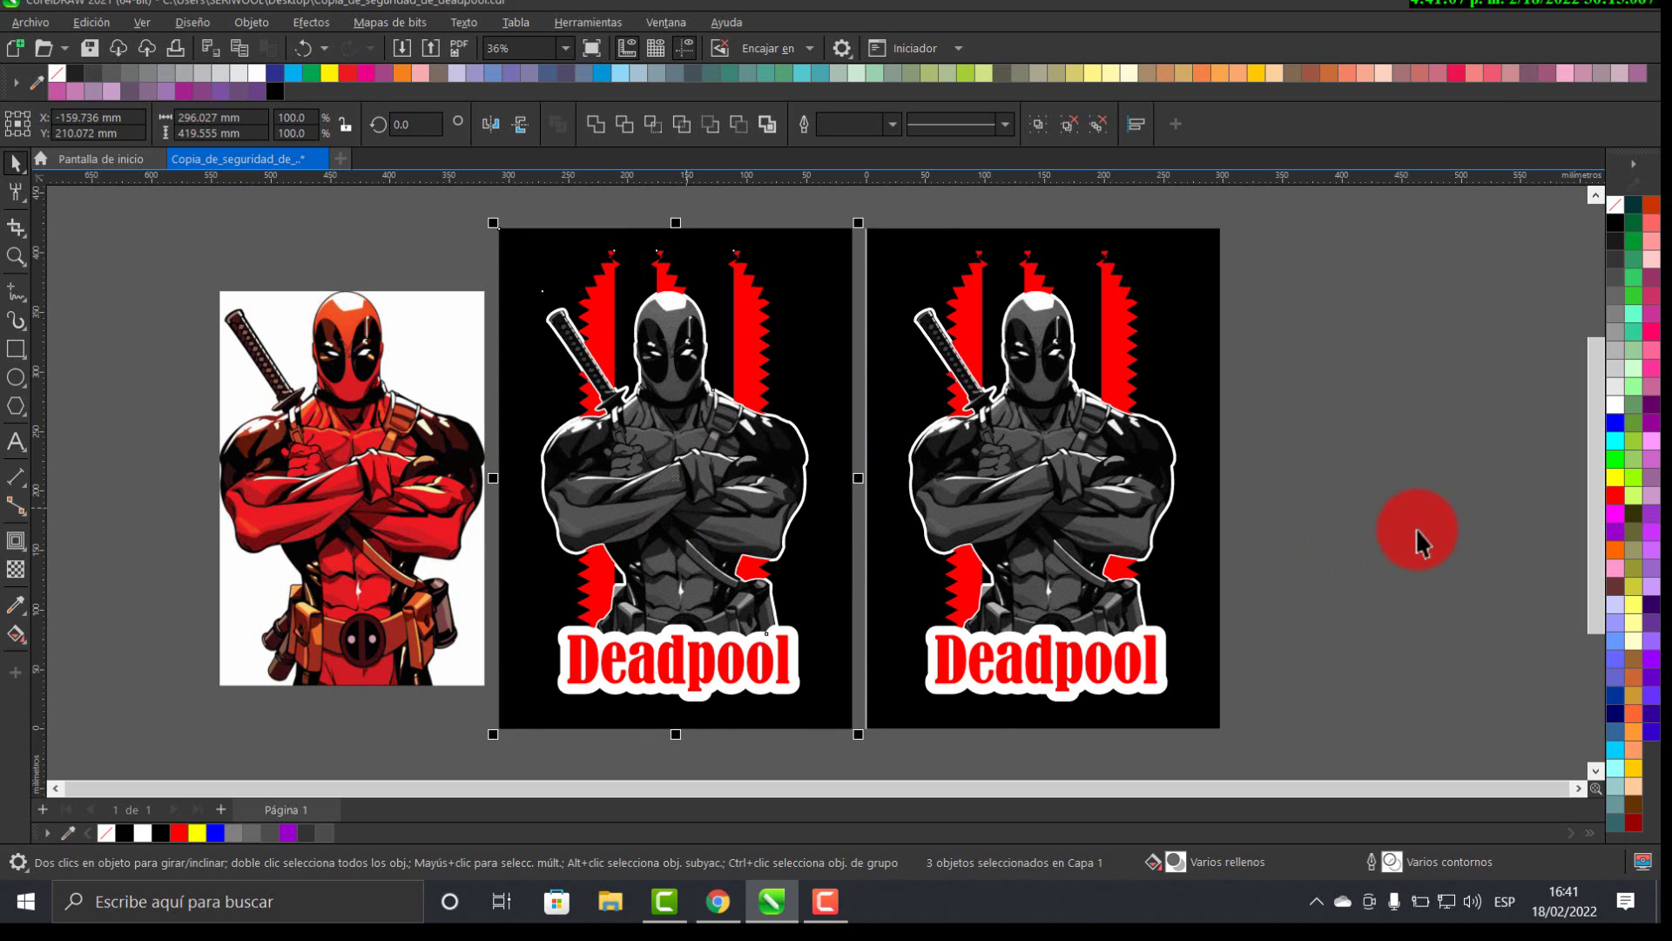
- Move the full-color Deadpool reference image 290 mm left, away from the duplicated design
left_click_drag(1236, 599, 1450, 566)
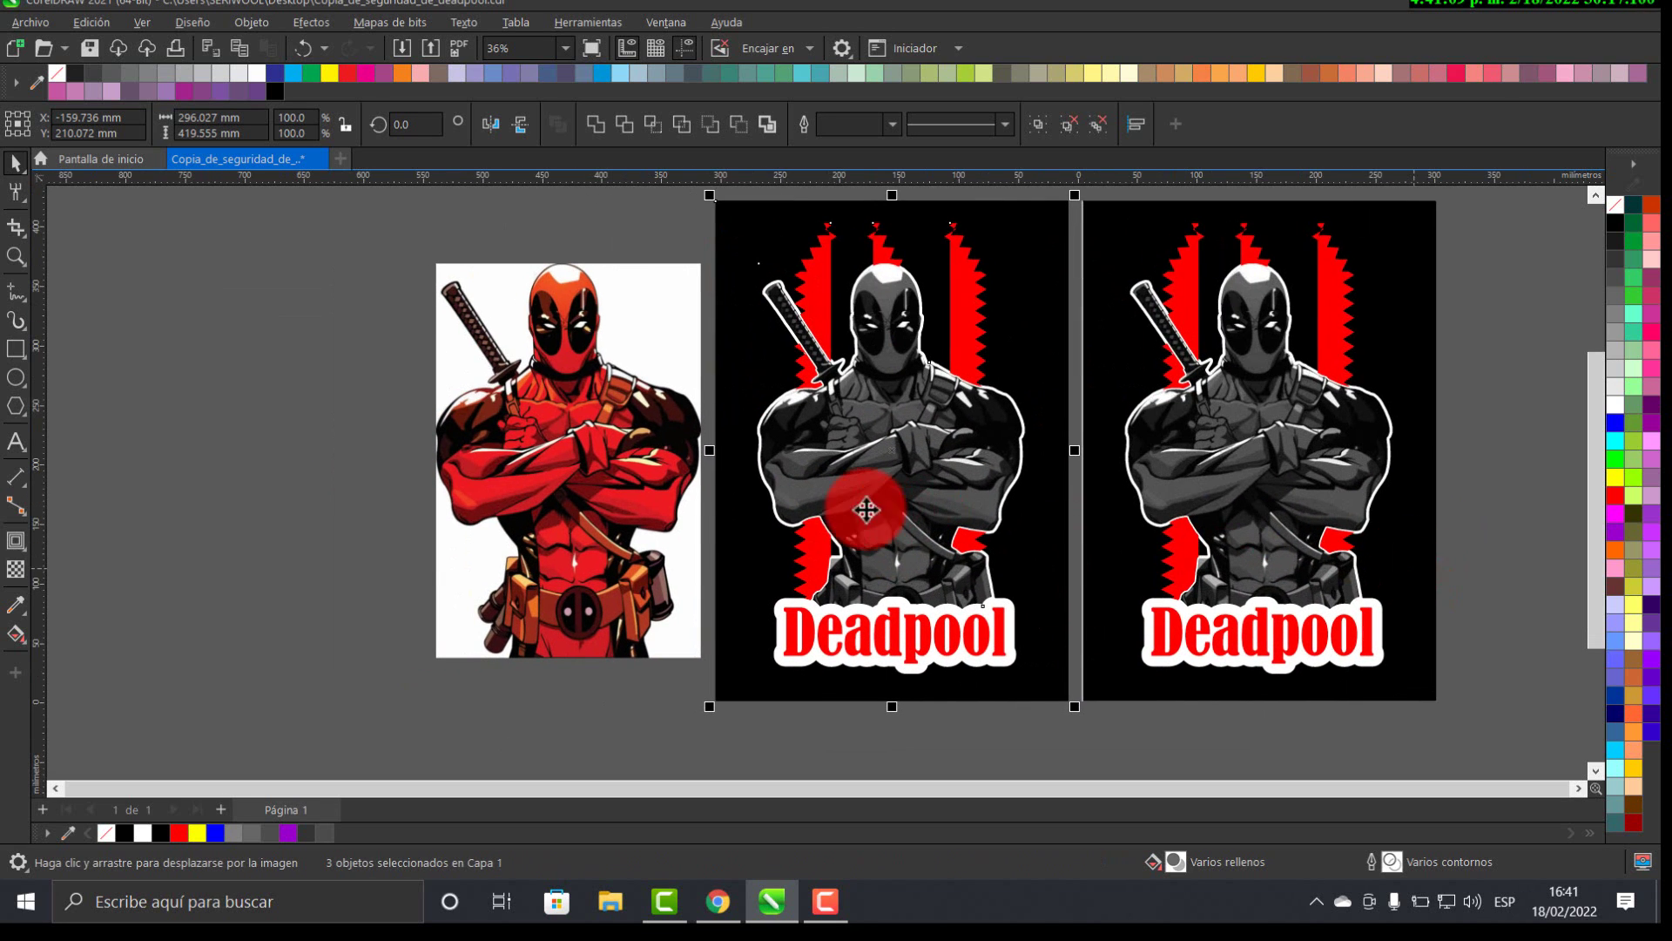
left_click(642, 464)
key("Left")
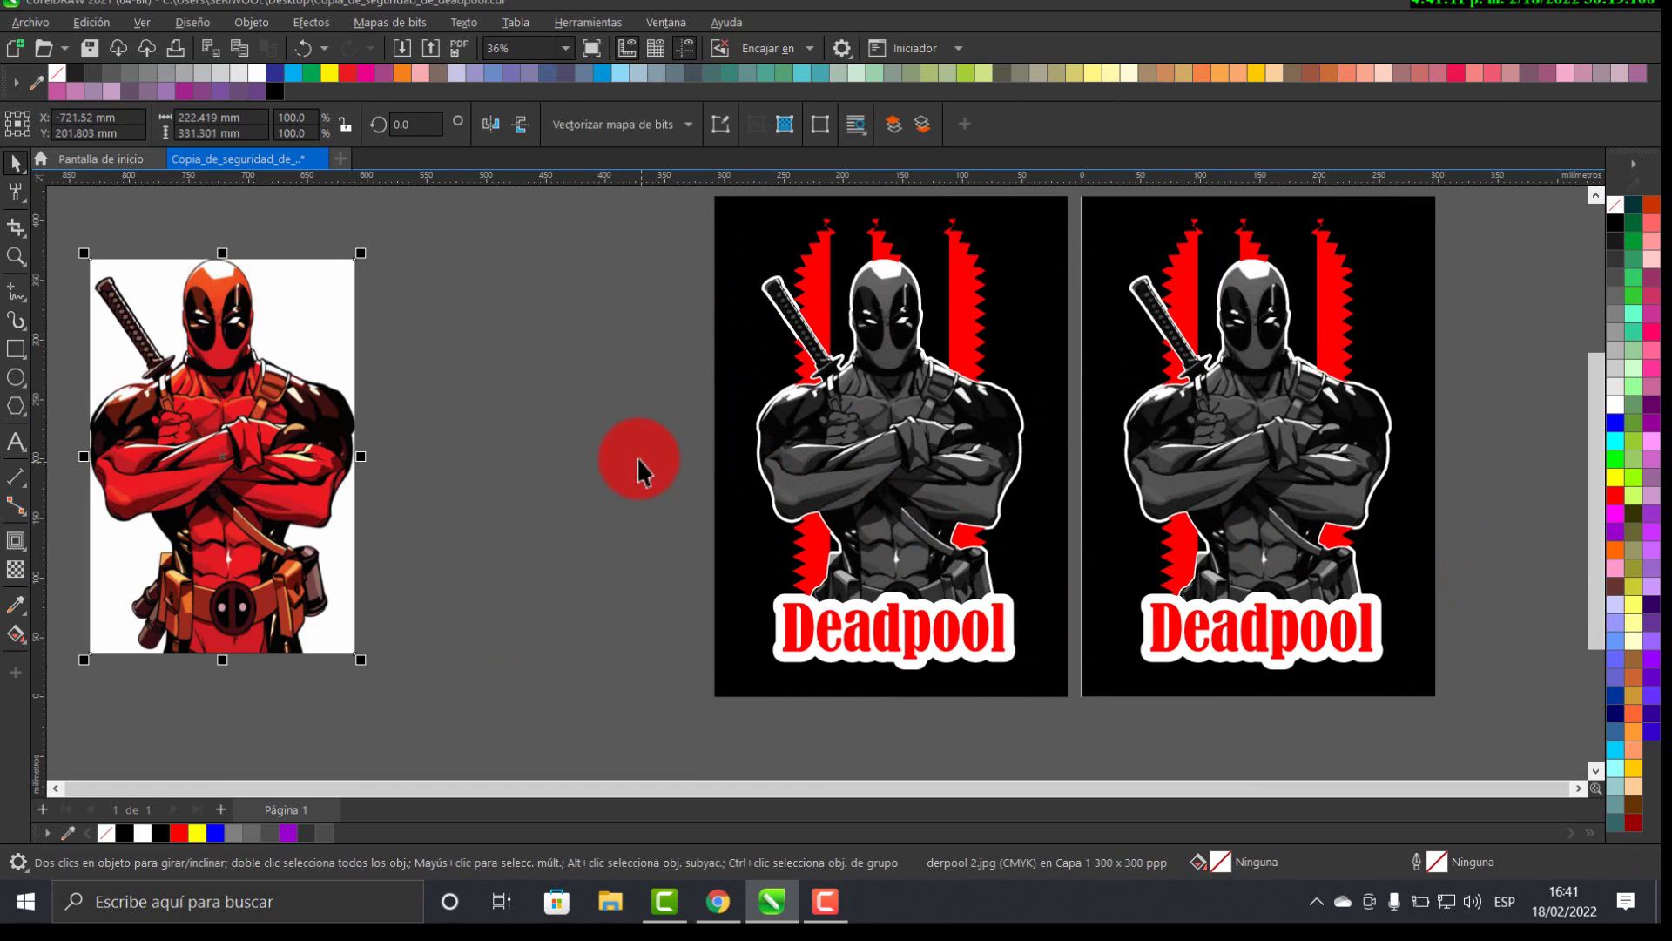
- Ungroup the duplicate's grayscale and white elements, and move its white title backing 290 mm left off the black background
left_click(795, 624)
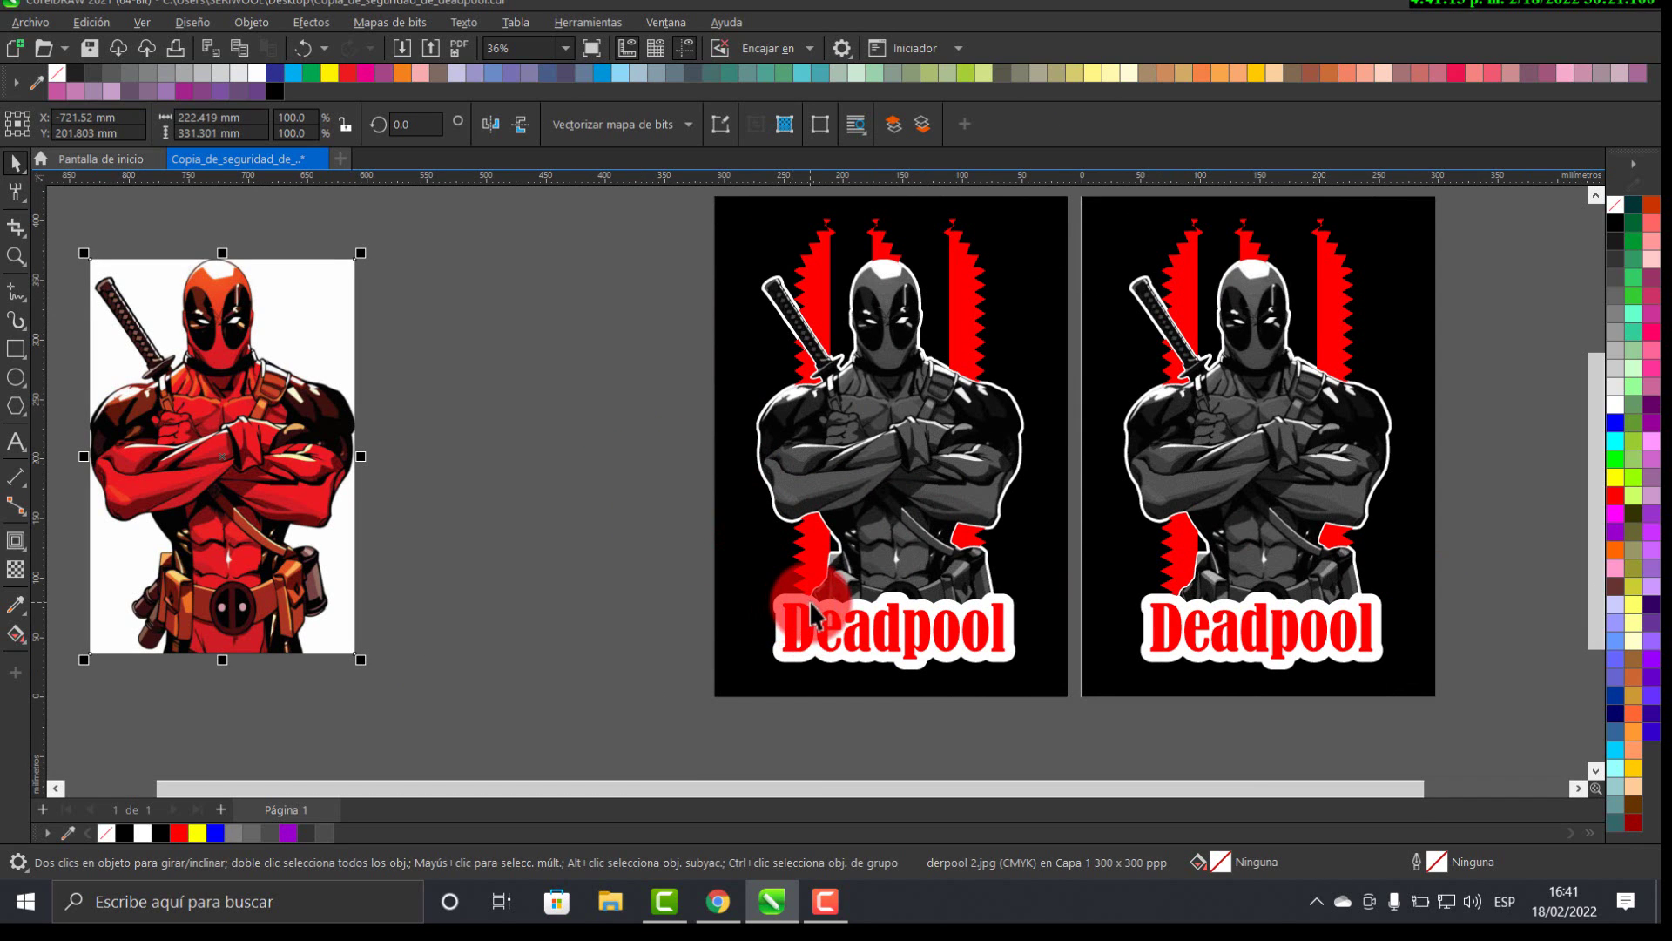
left_click(796, 122)
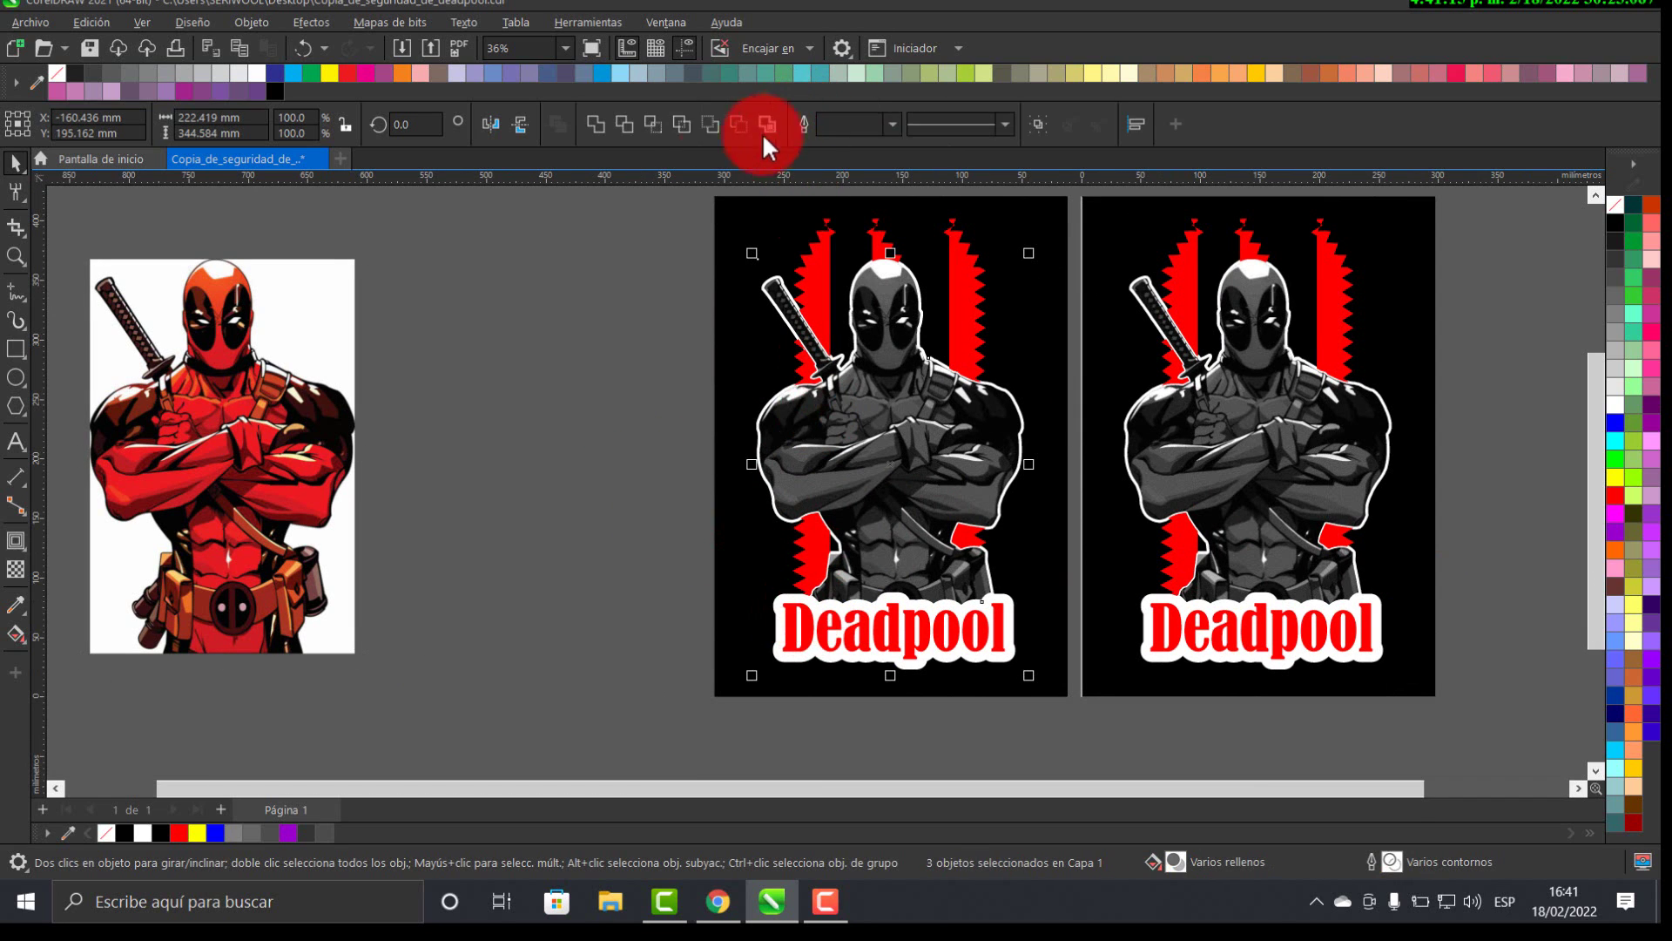
left_click(484, 315)
left_click(854, 615)
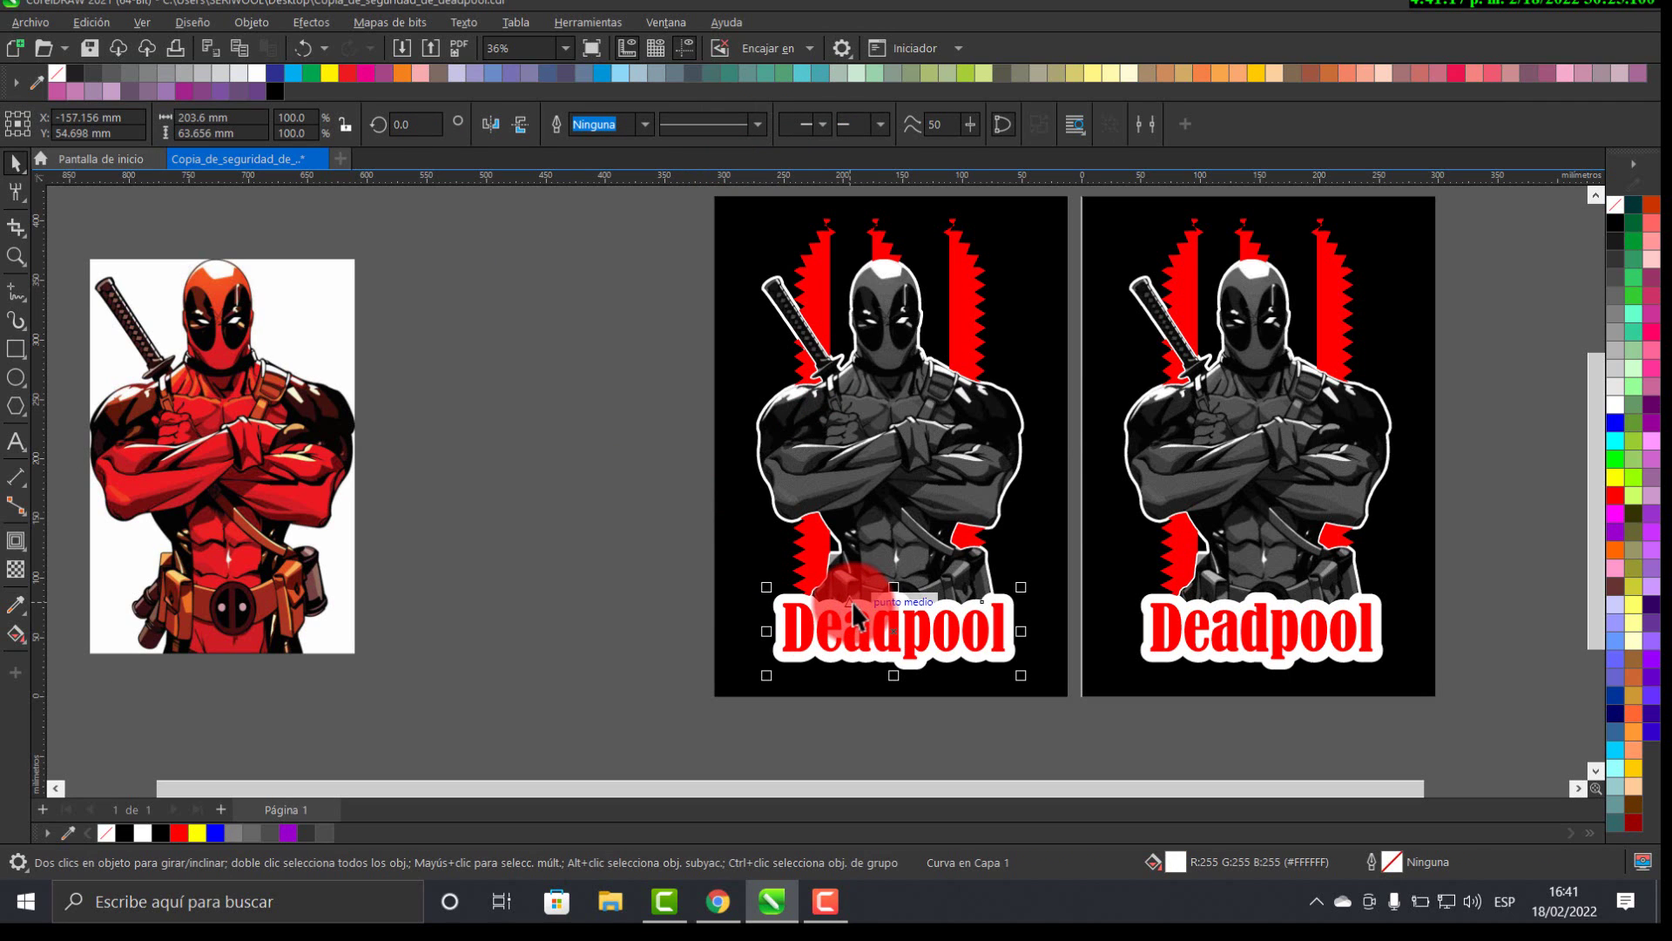
key("Left")
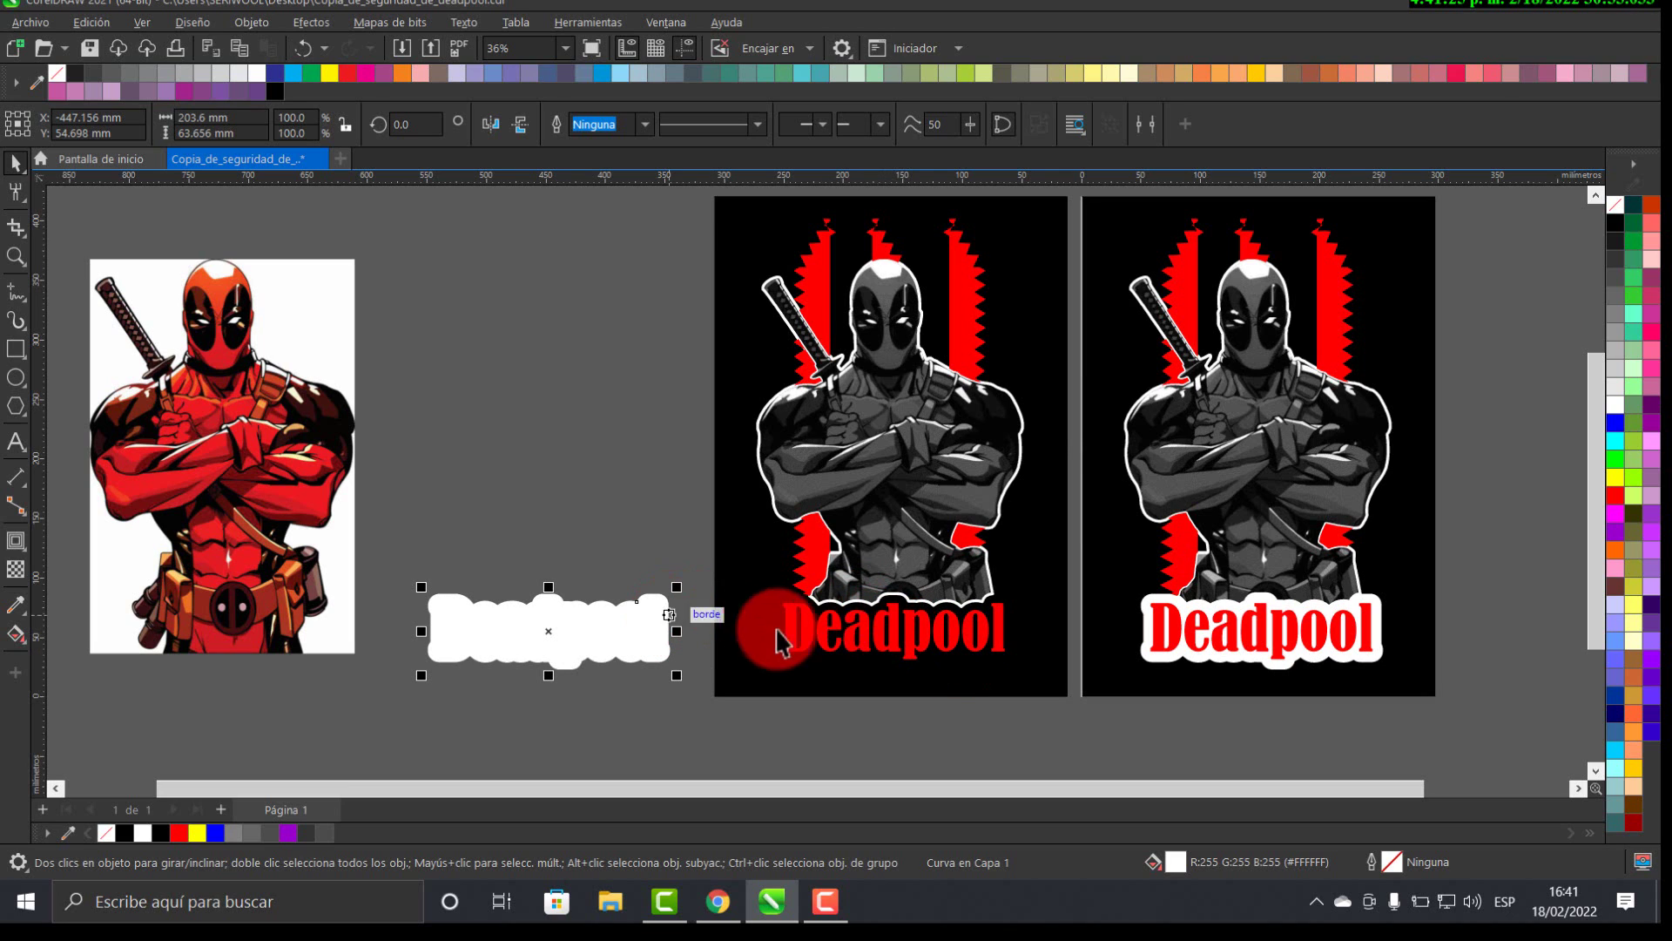
- Ungroup the duplicate's red elements and move its "Deadpool" title 290 mm left onto the white backing
left_click(826, 644)
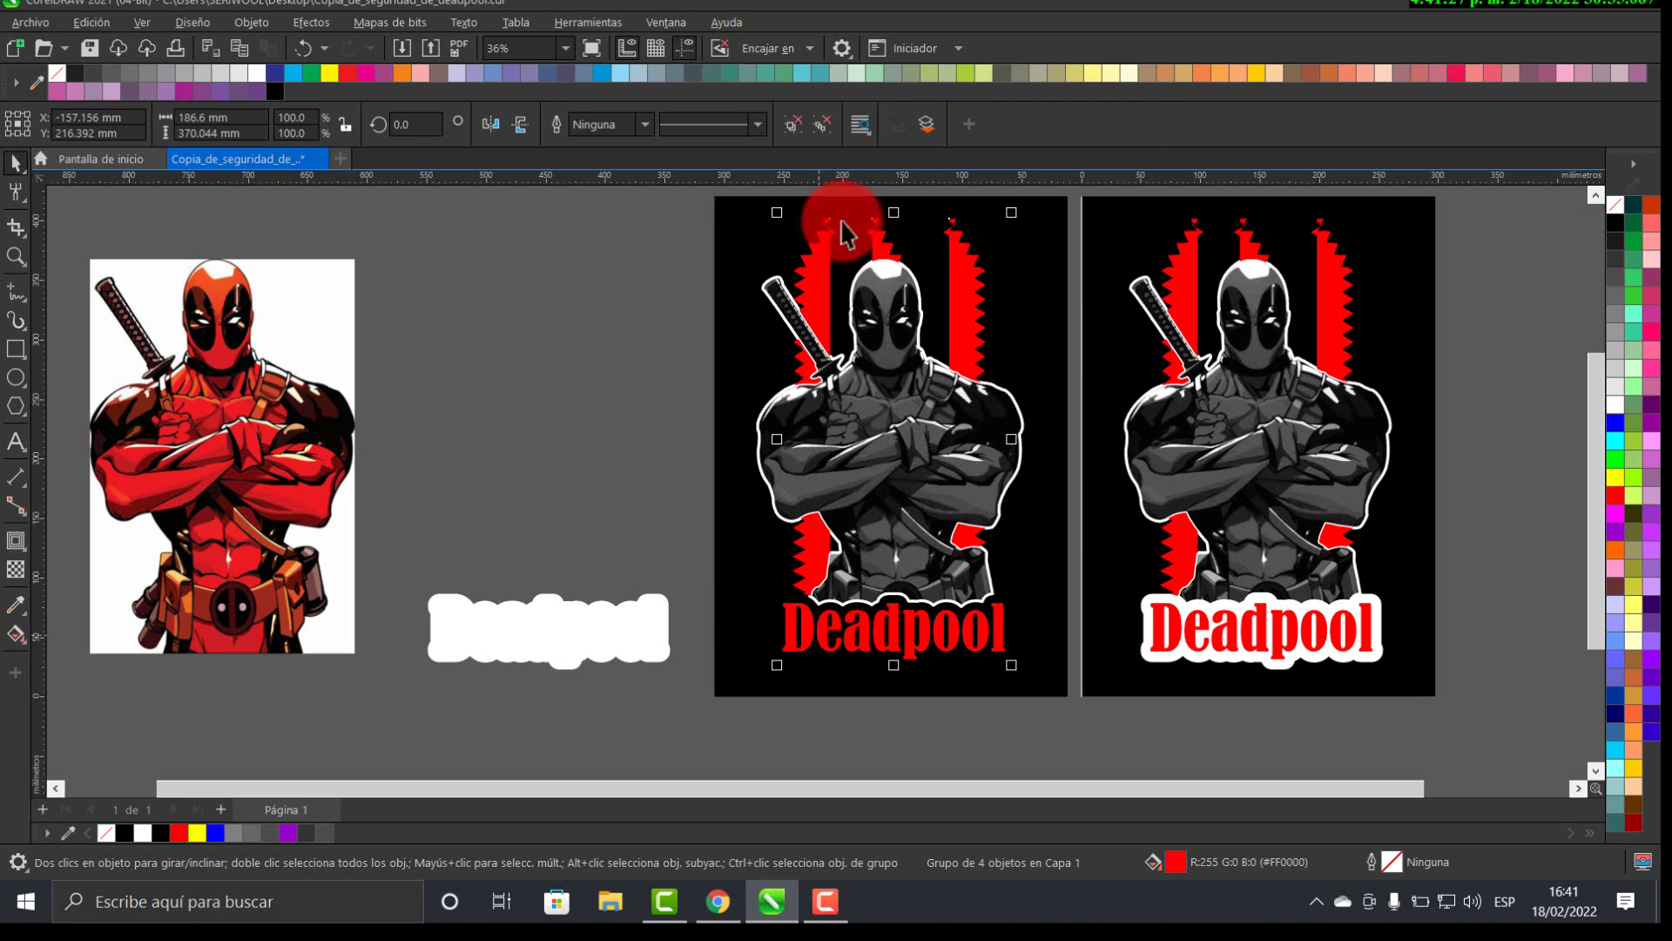
left_click(802, 620, "ctrl")
left_click_drag(805, 620, 462, 622)
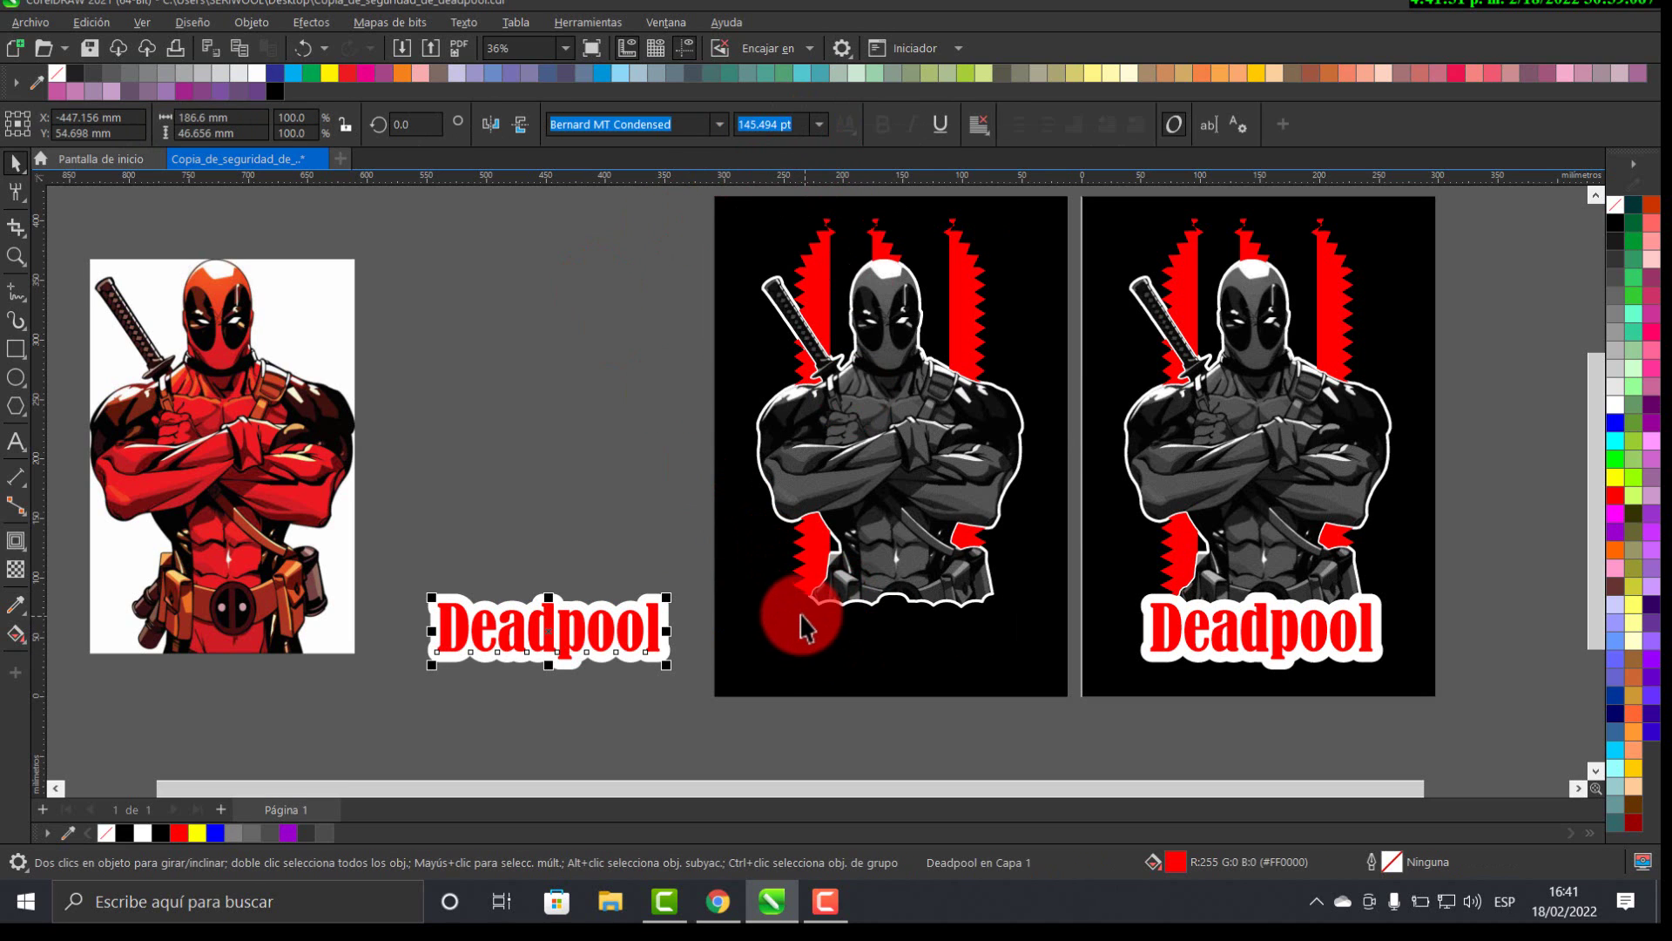
- Convert the separated red "Deadpool" title to curves
right_click(612, 629)
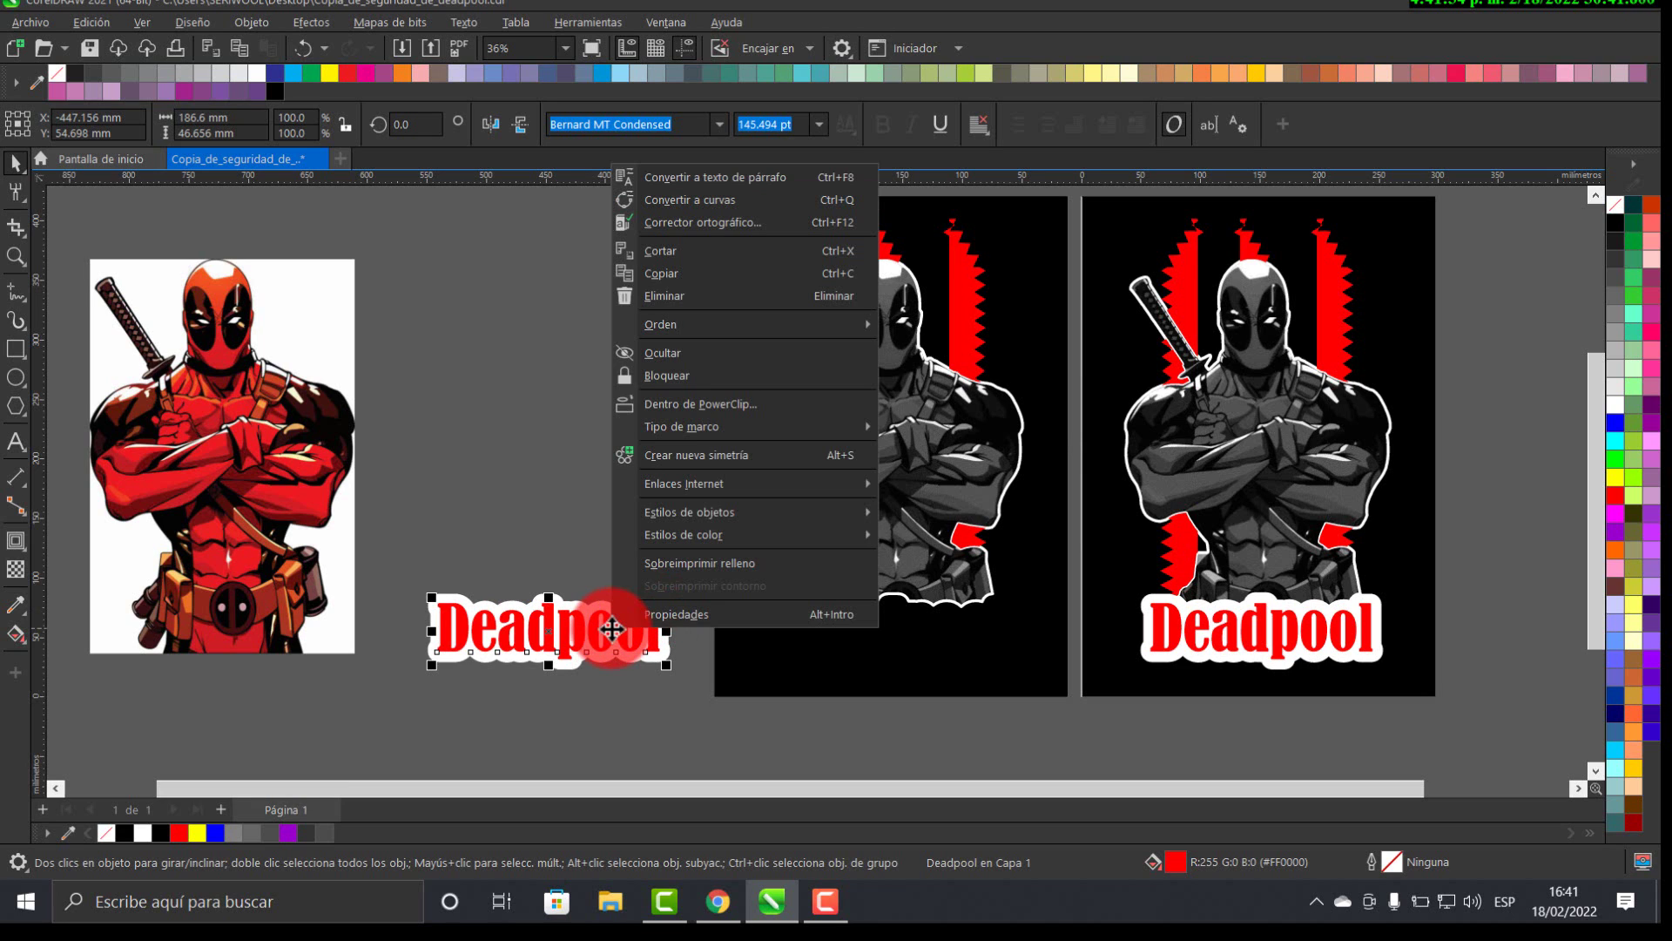
left_click(719, 199)
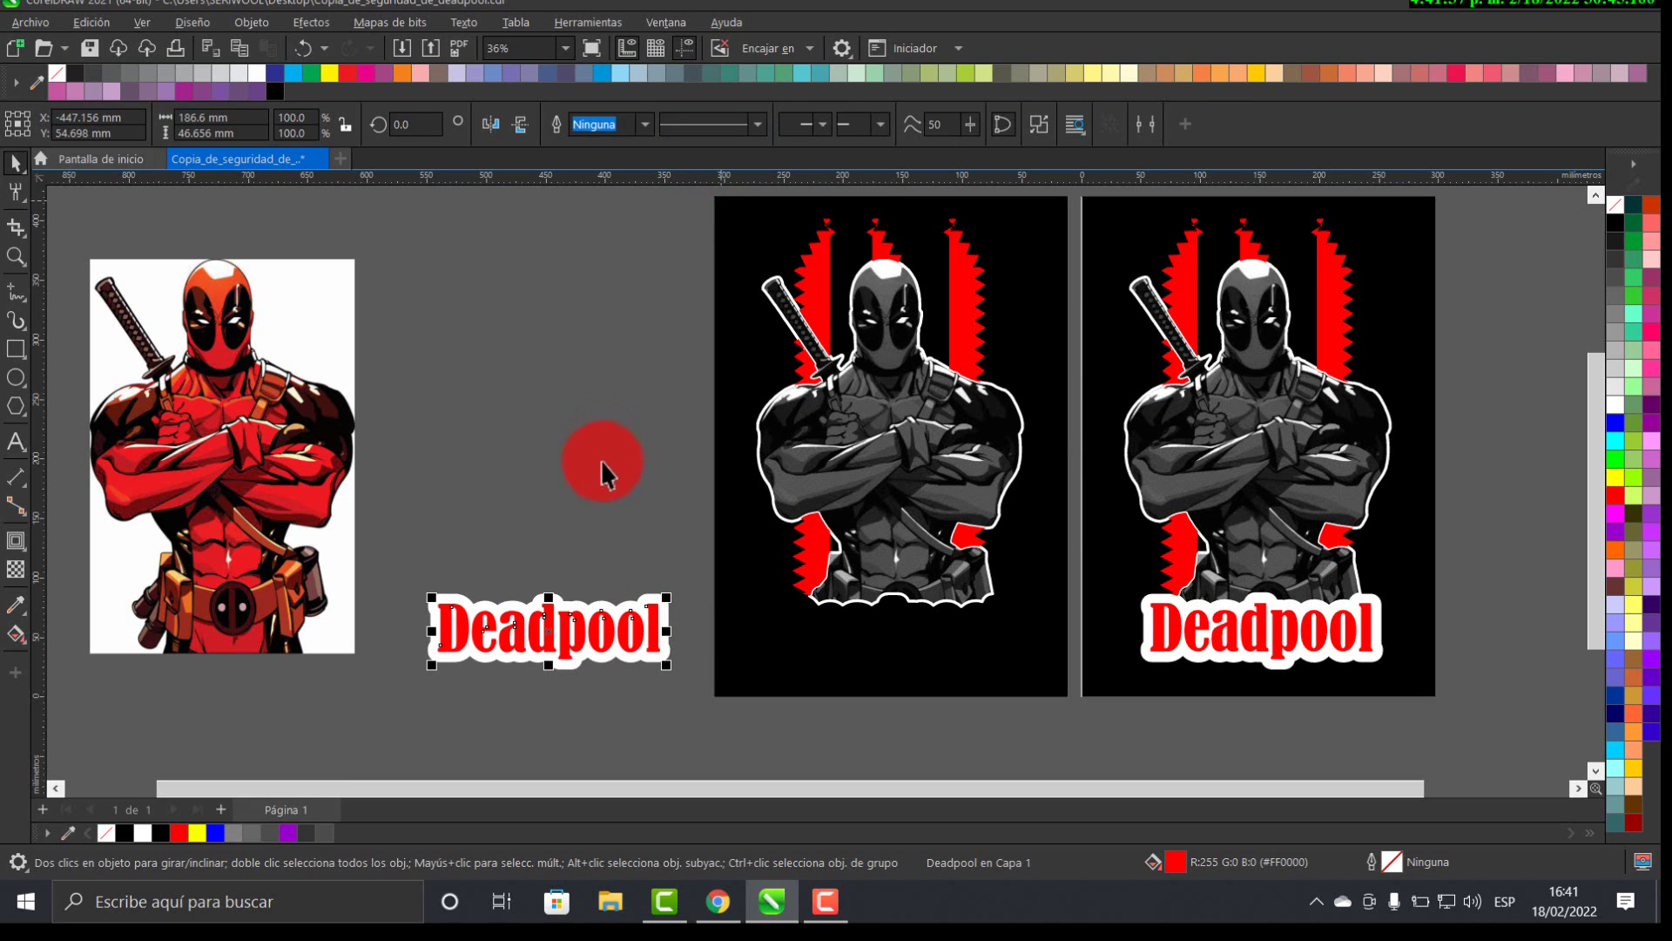
left_click(651, 607)
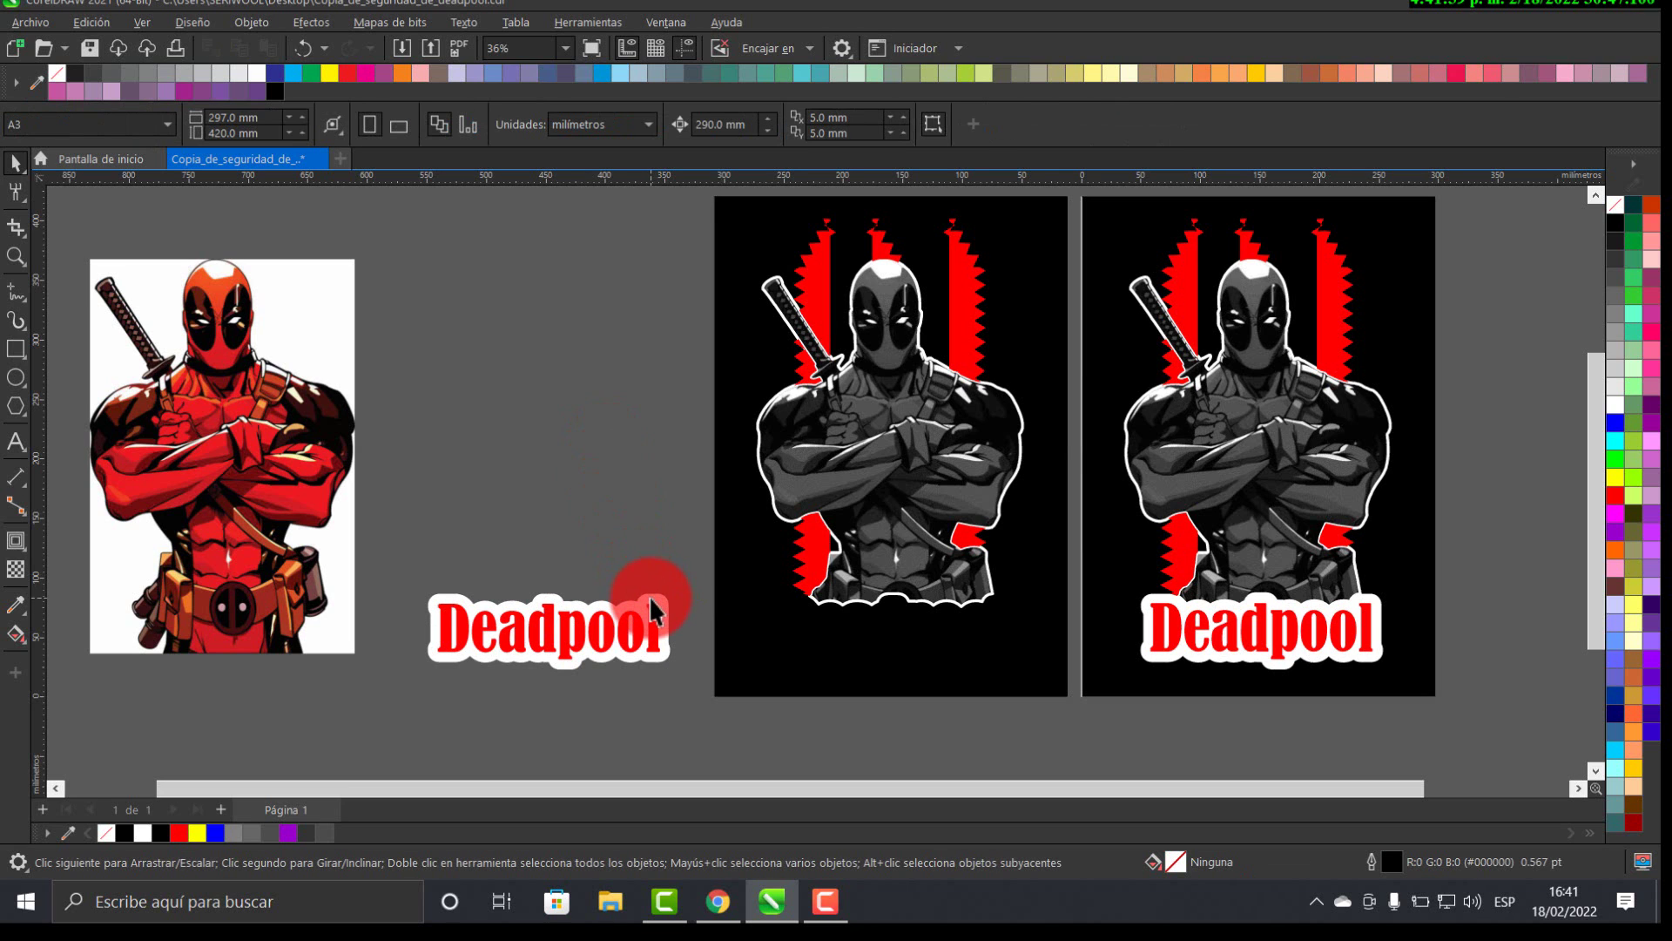
- Try to trim the red "Deadpool" title out of its white backing, starting the selection with the backing
left_click(646, 626)
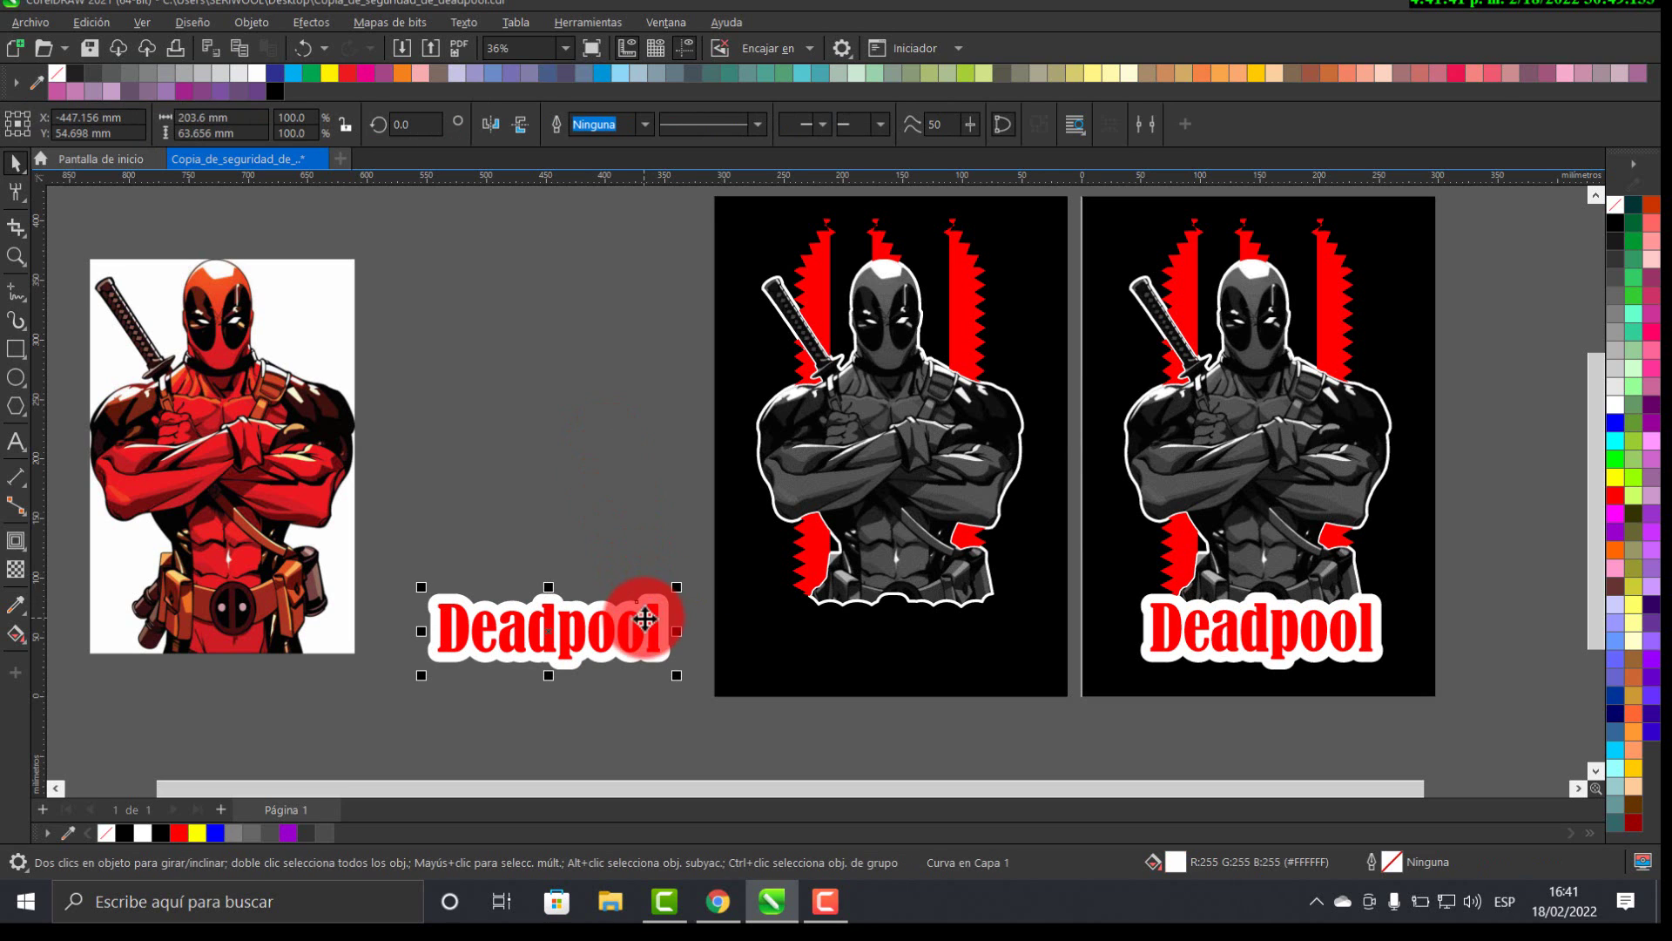
scroll(647, 623, "up", 2)
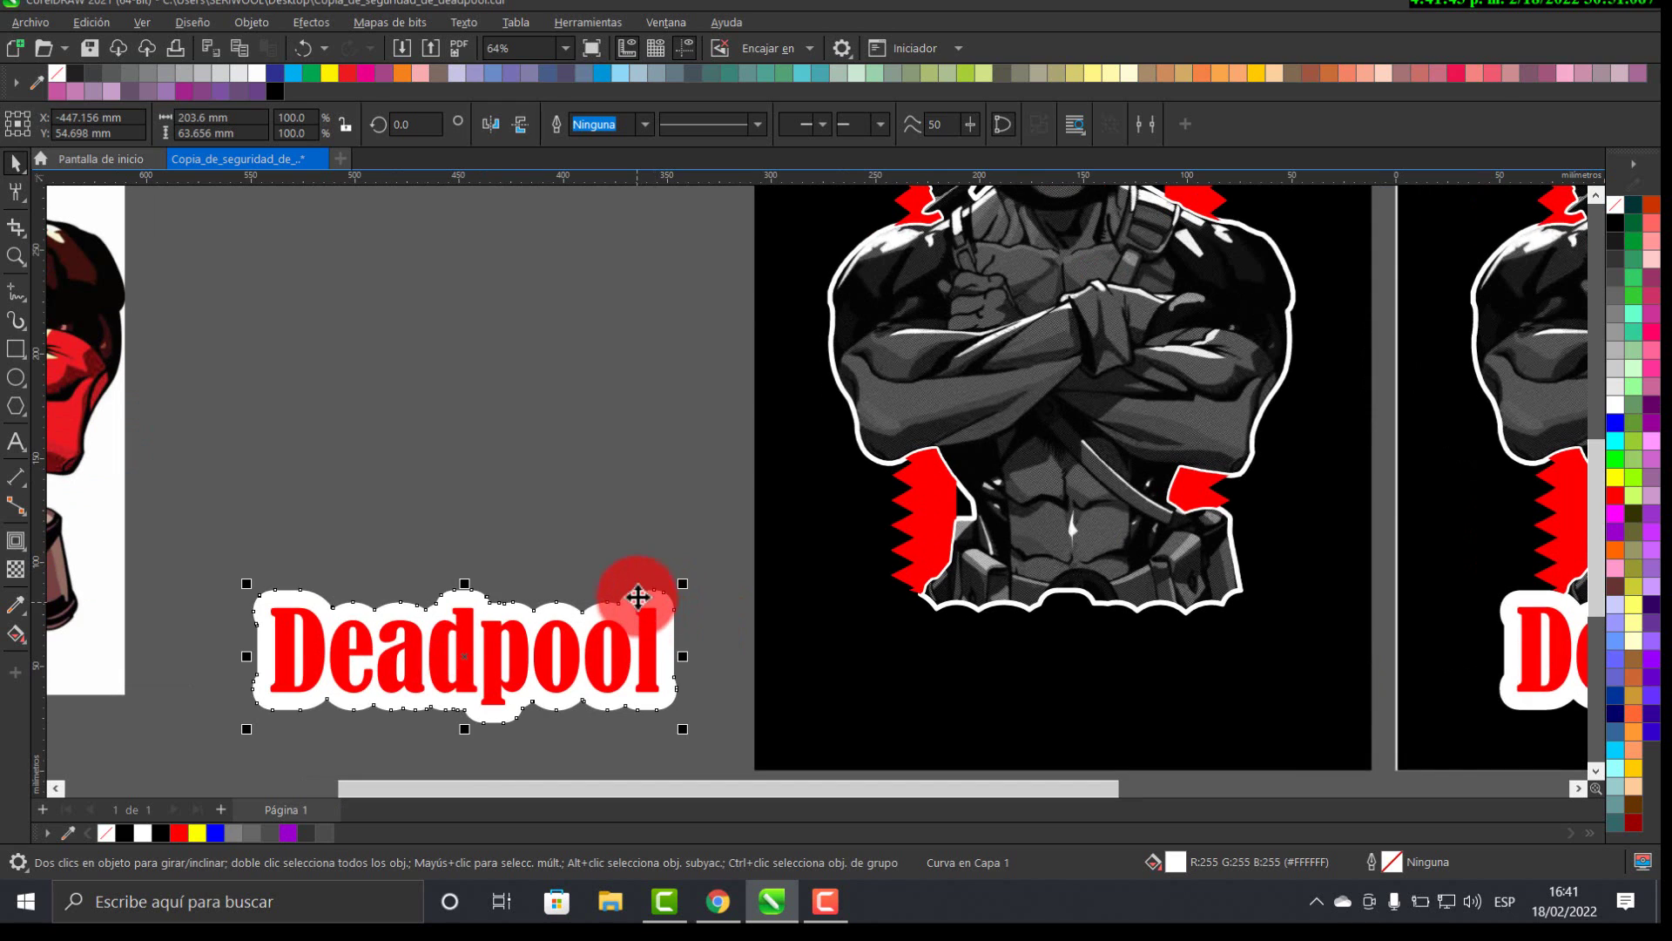
left_click(640, 596)
left_click(642, 597)
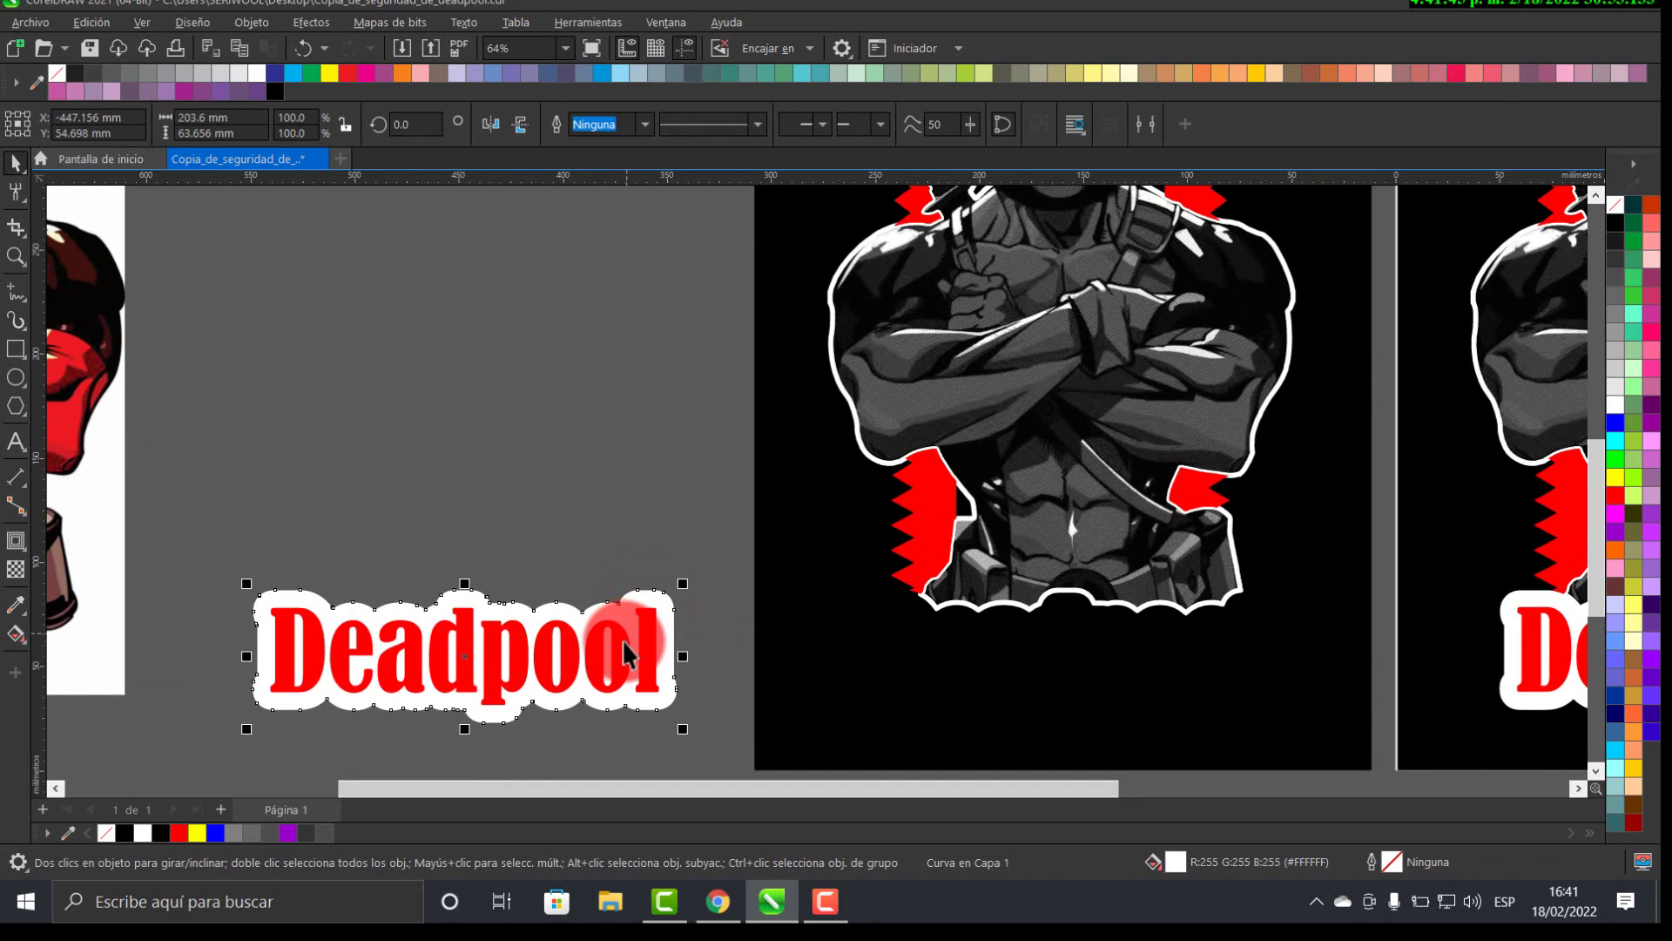
left_click(628, 643, "shift")
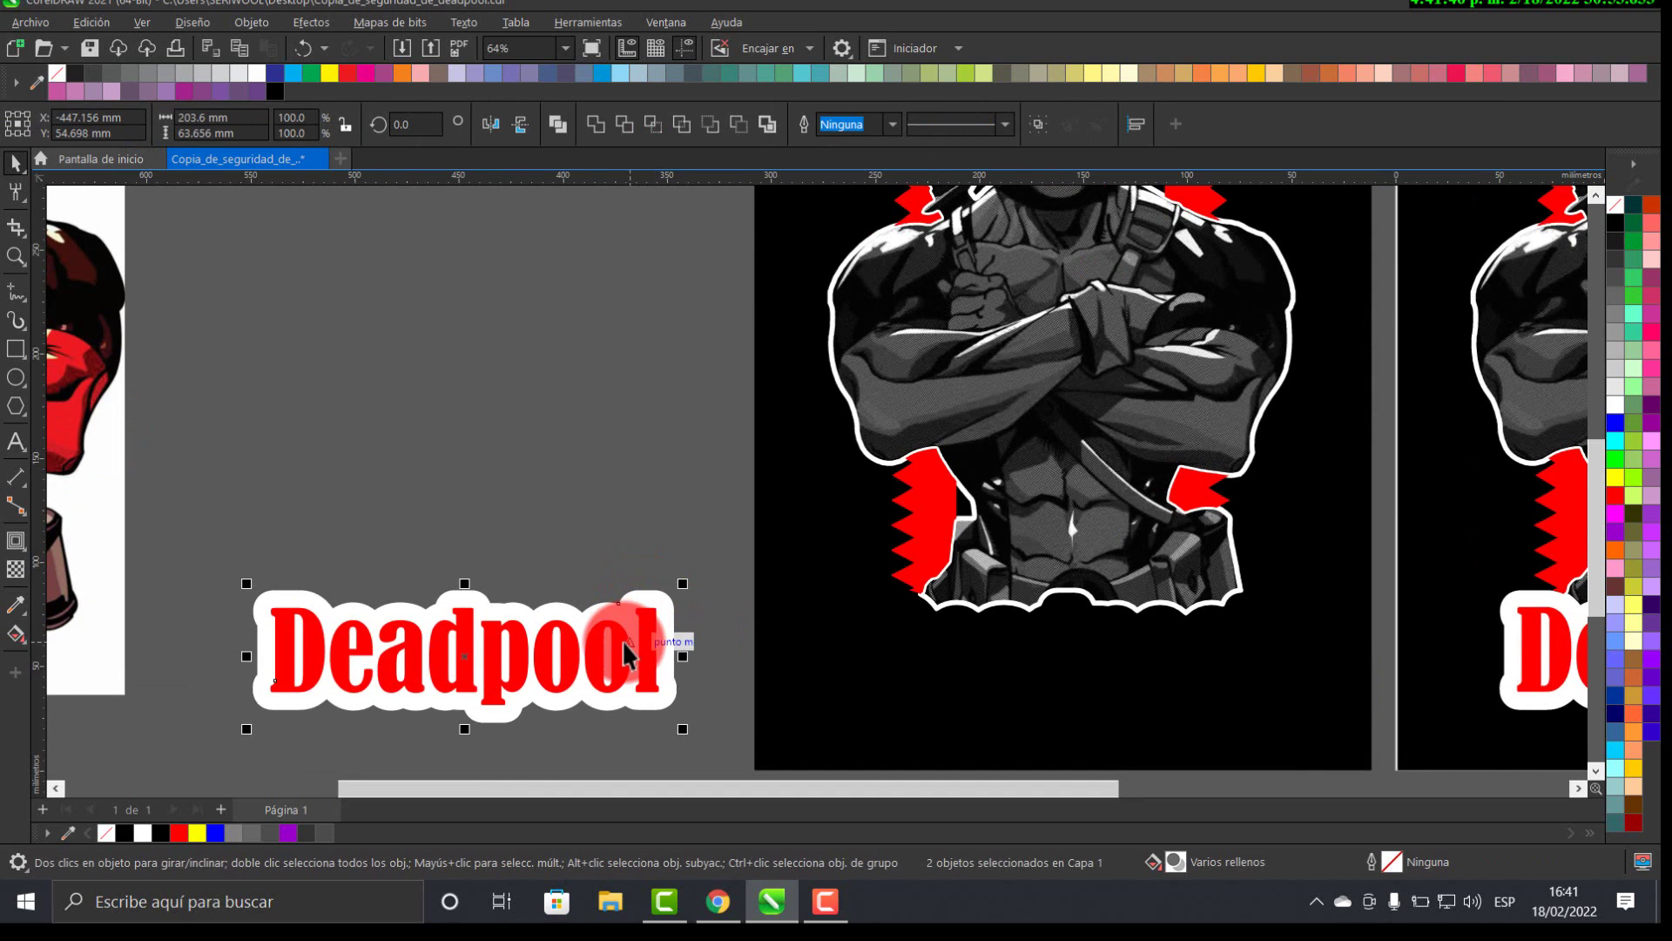
left_click(626, 125)
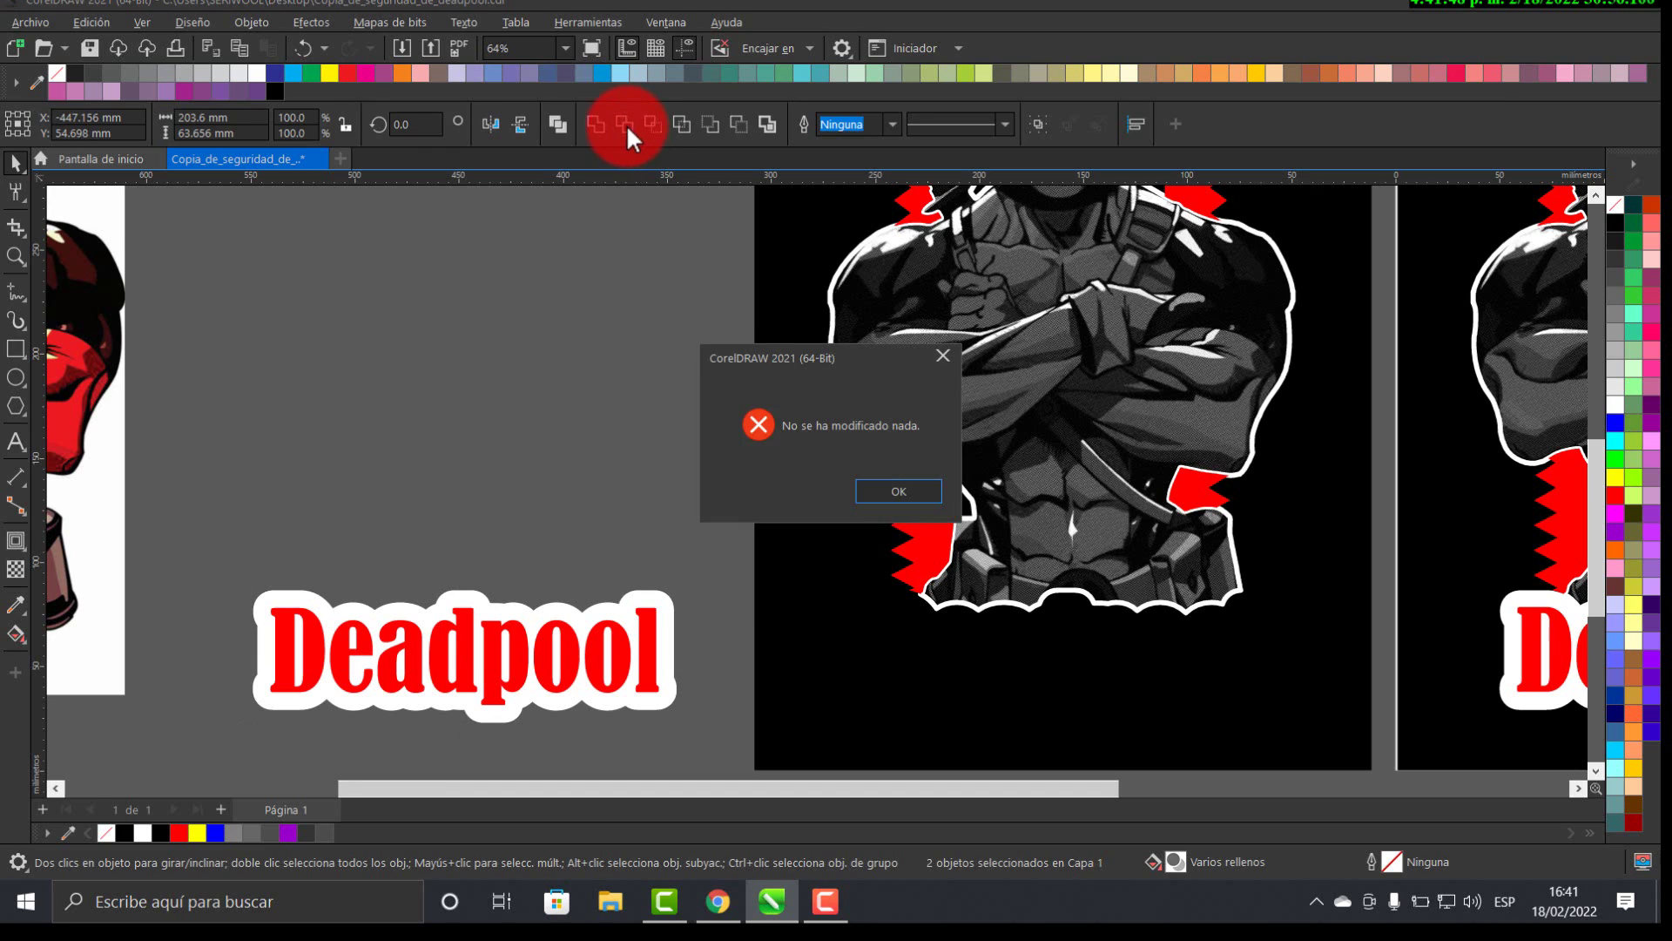
left_click(894, 487)
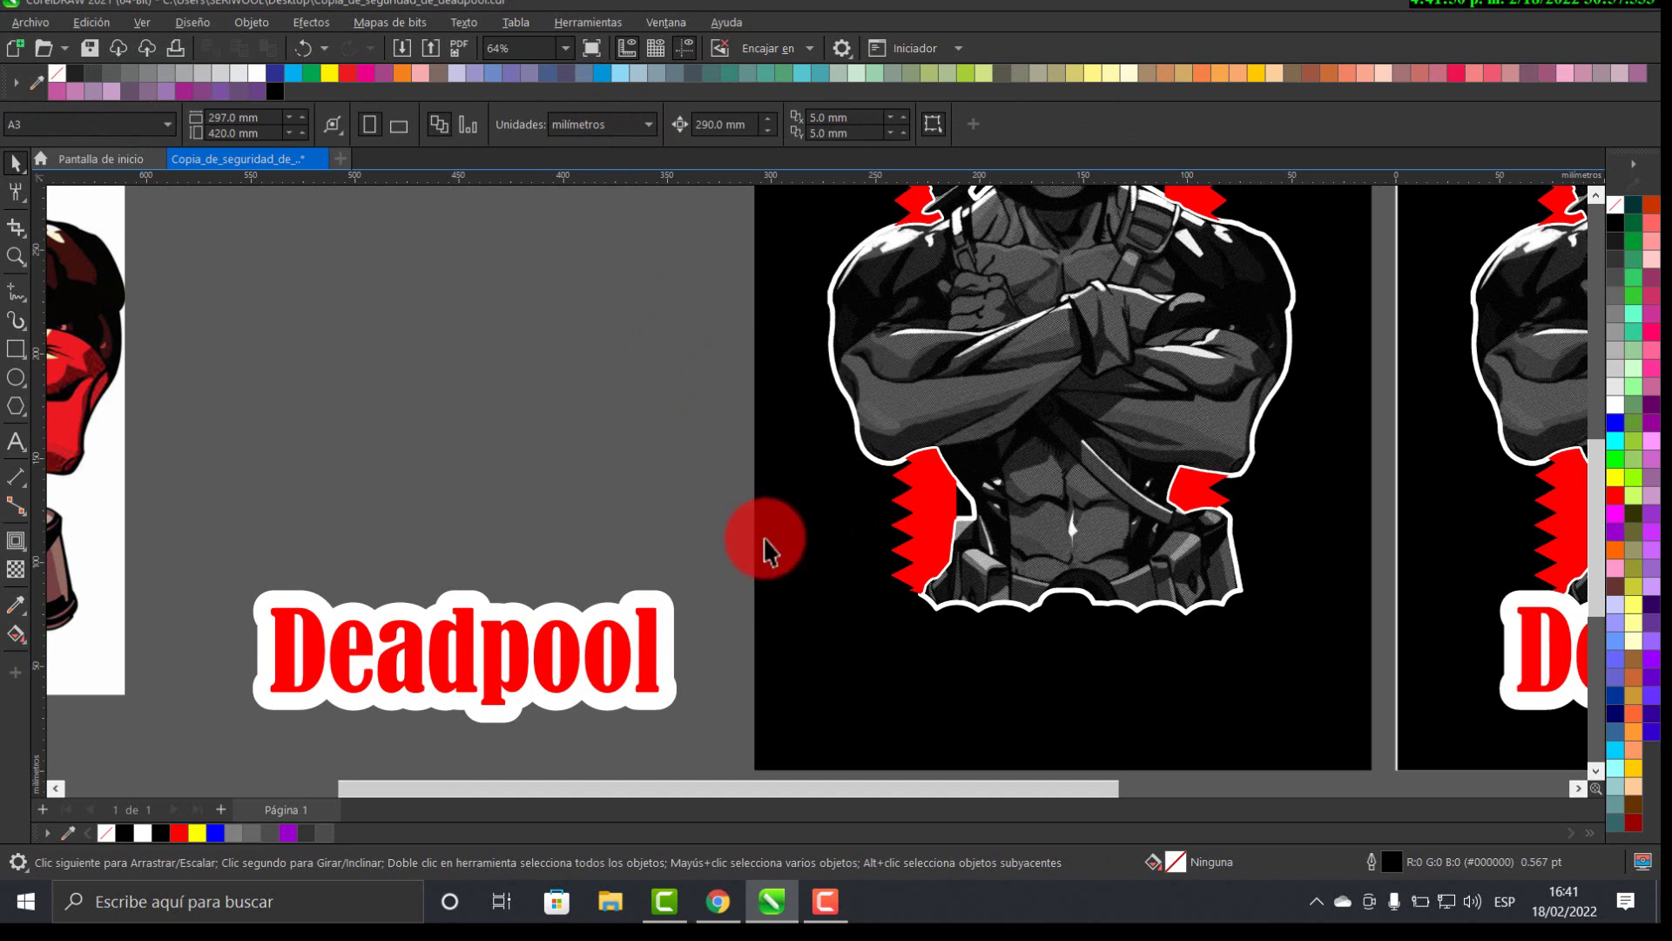
- Trim the white title backing with the red "Deadpool" lettering, selecting the lettering before the backing
right_click(663, 603)
left_click(625, 537)
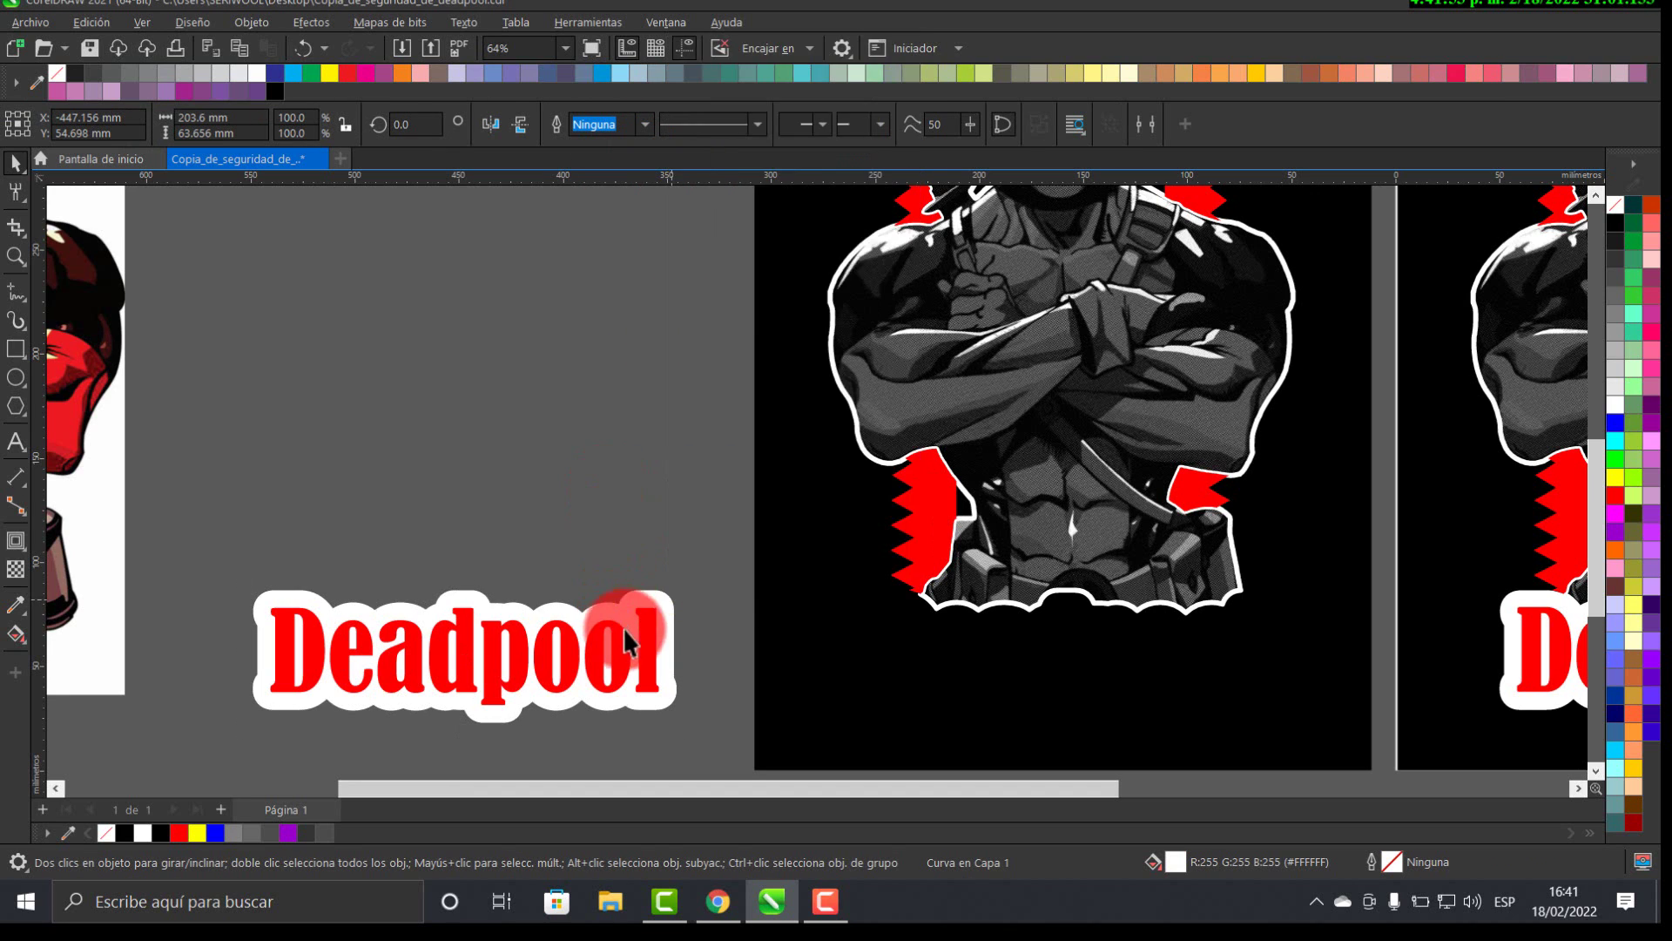
scroll(627, 648, "up", 2)
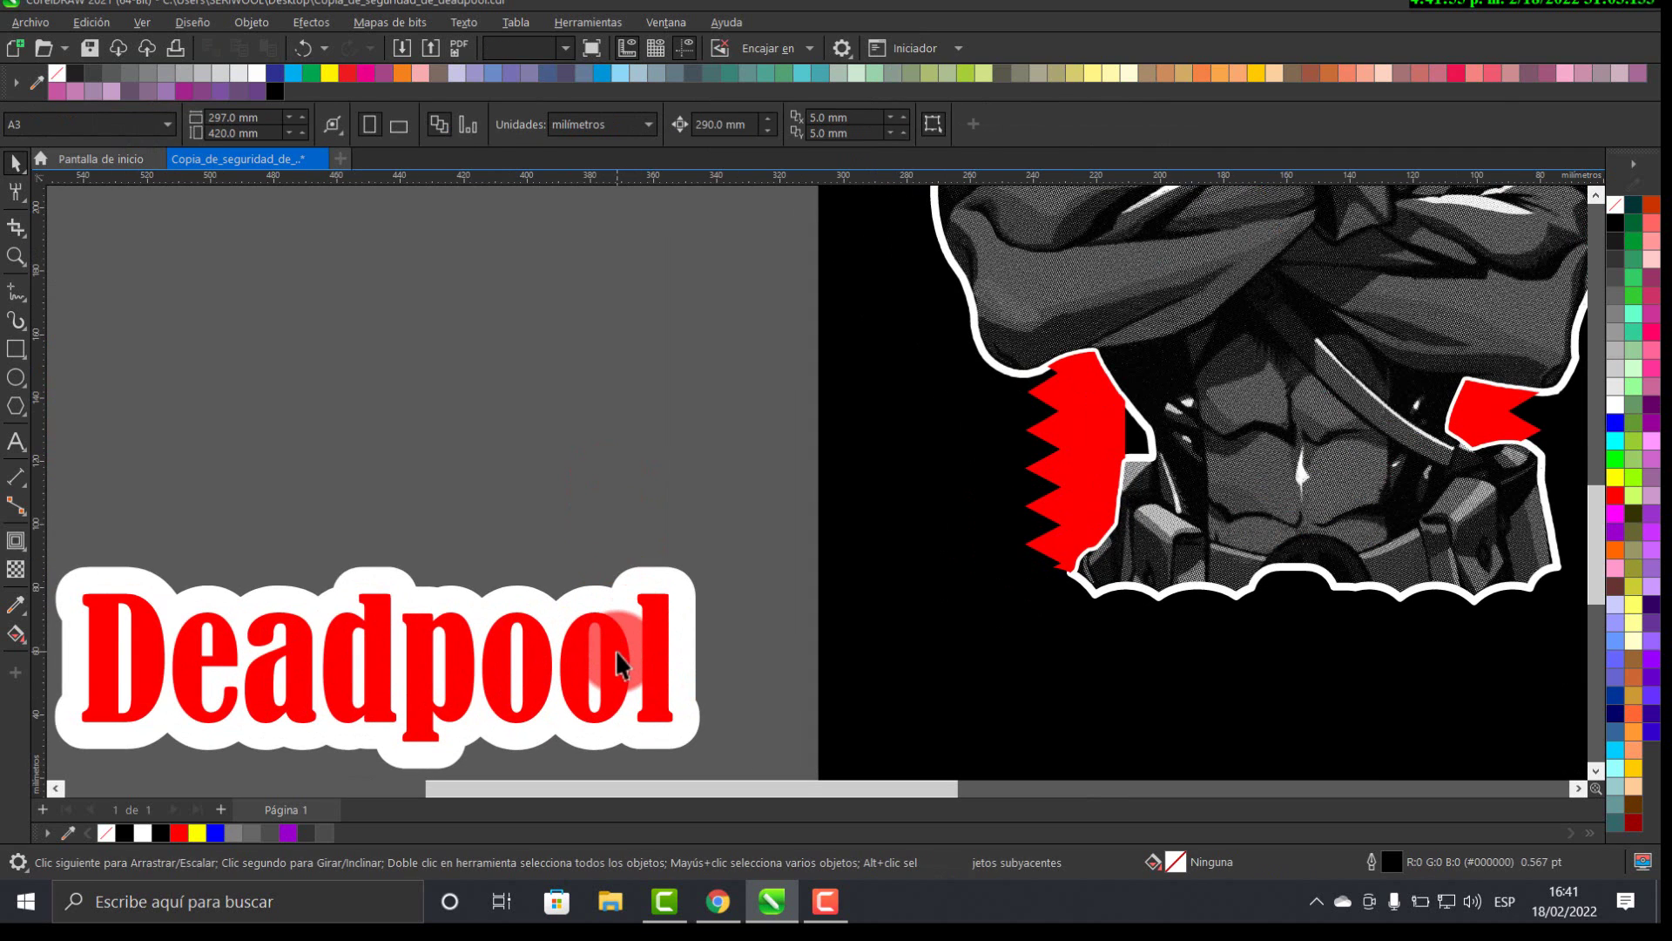
left_click(641, 577)
left_click(648, 181)
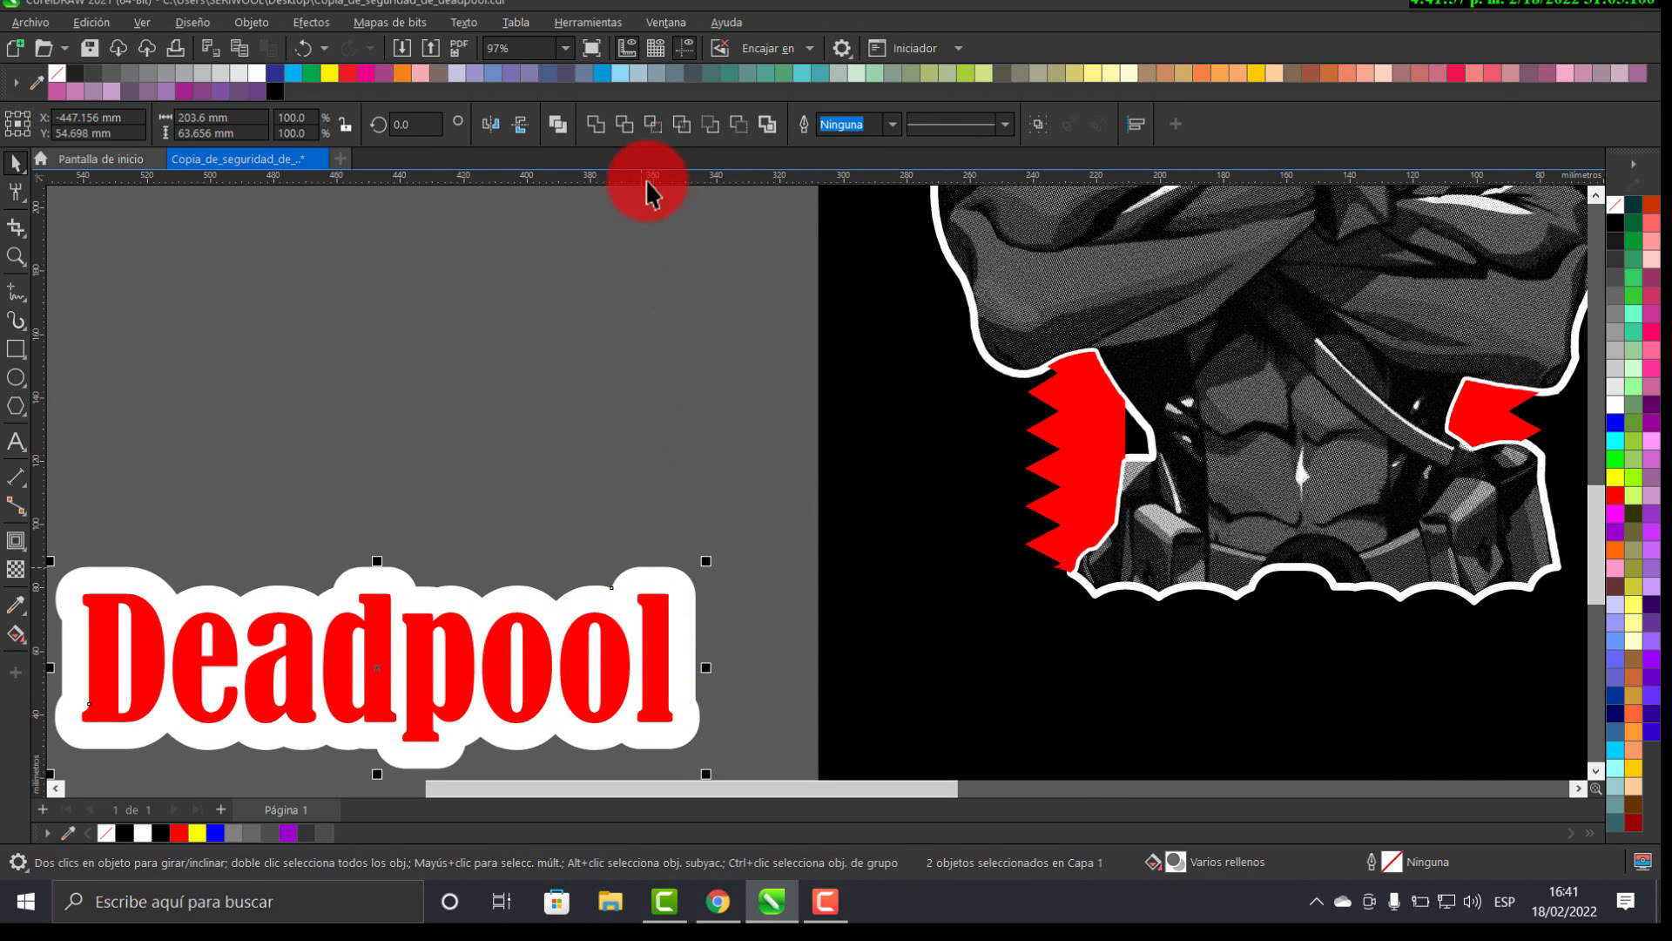
left_click(624, 125)
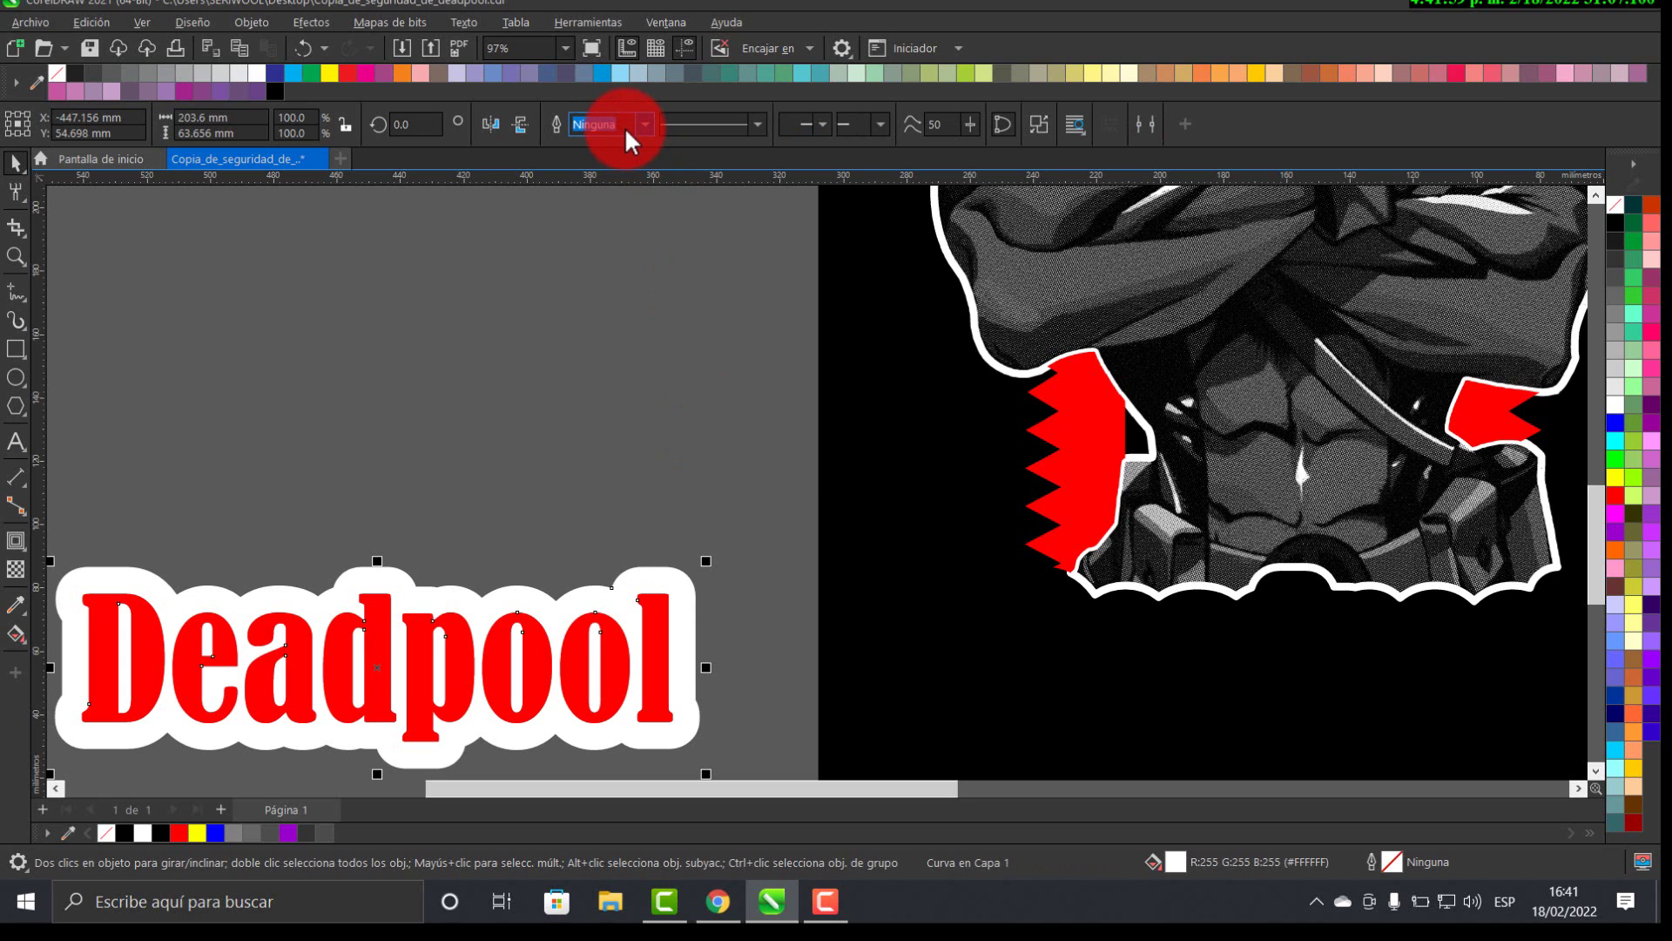
scroll(693, 367, "down", 1)
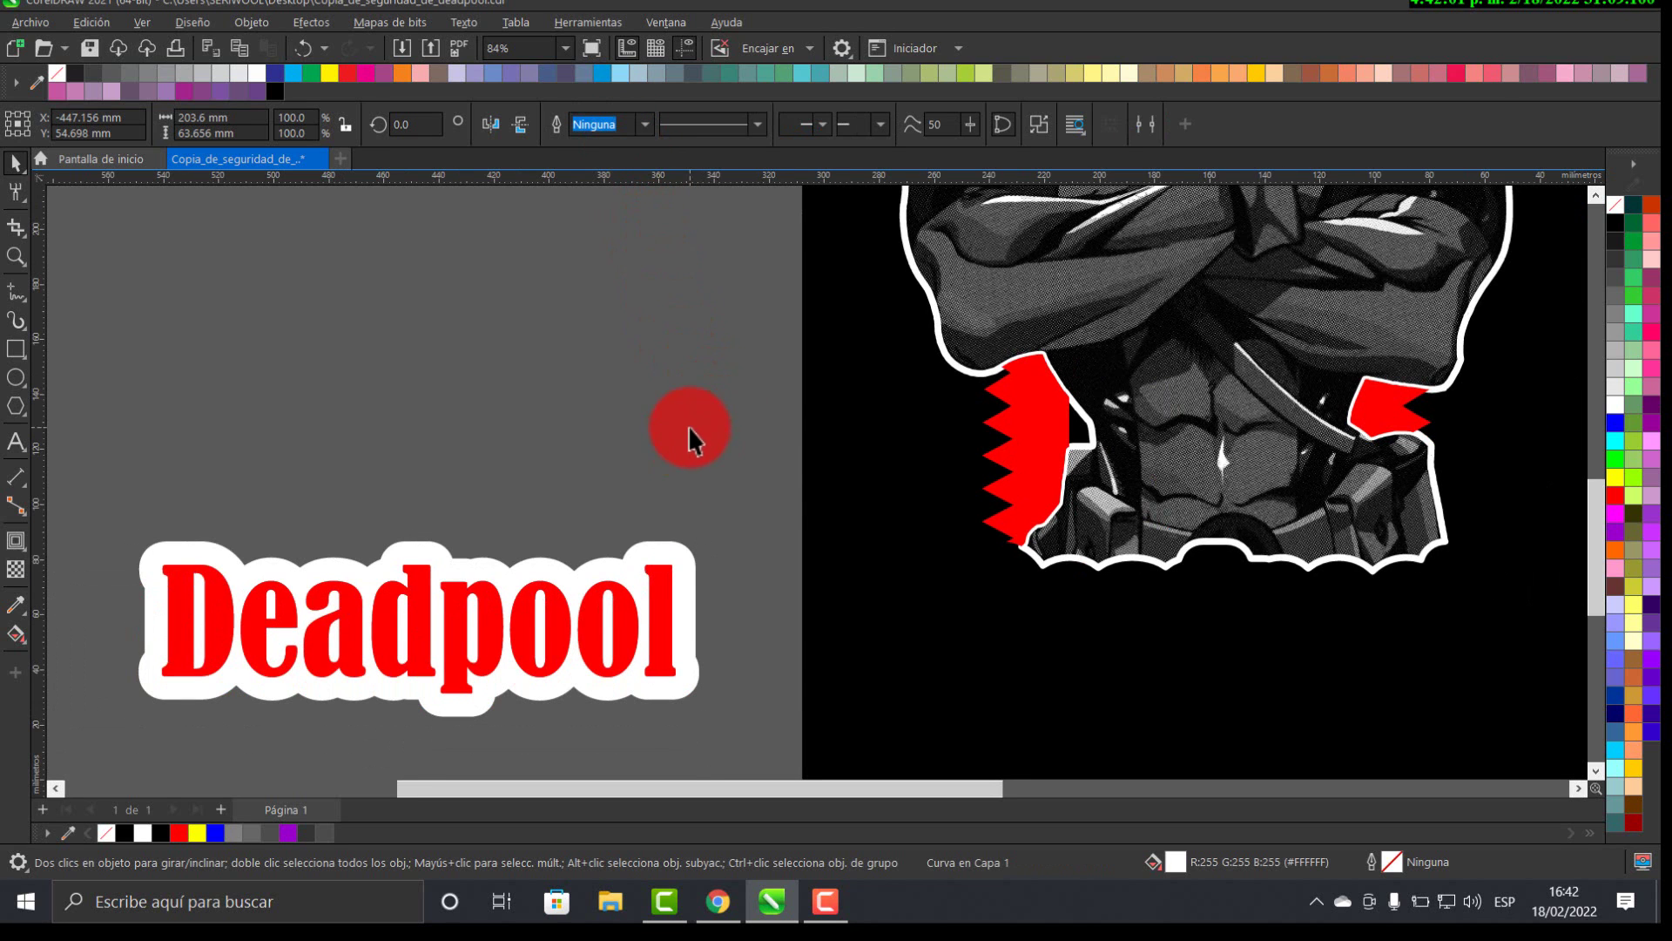
left_click(688, 431)
- Move the trimmed white title backing 290 mm right, back onto the duplicate's black background
left_click(655, 596)
left_click(679, 582)
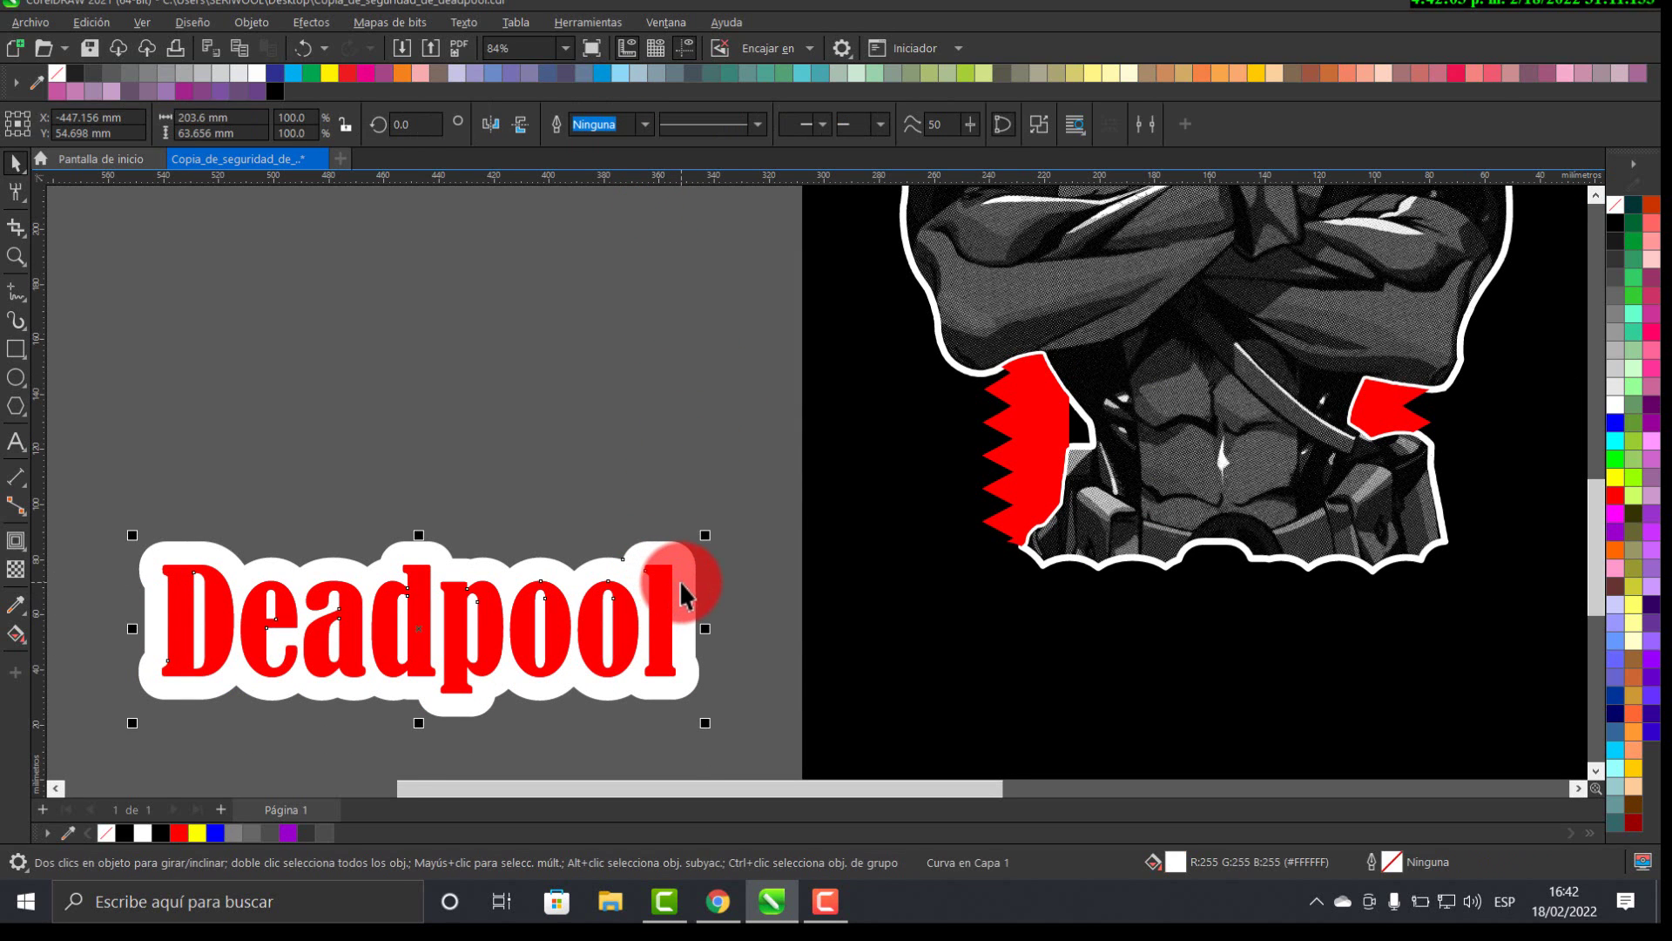
key("Delete")
key("ctrl+z")
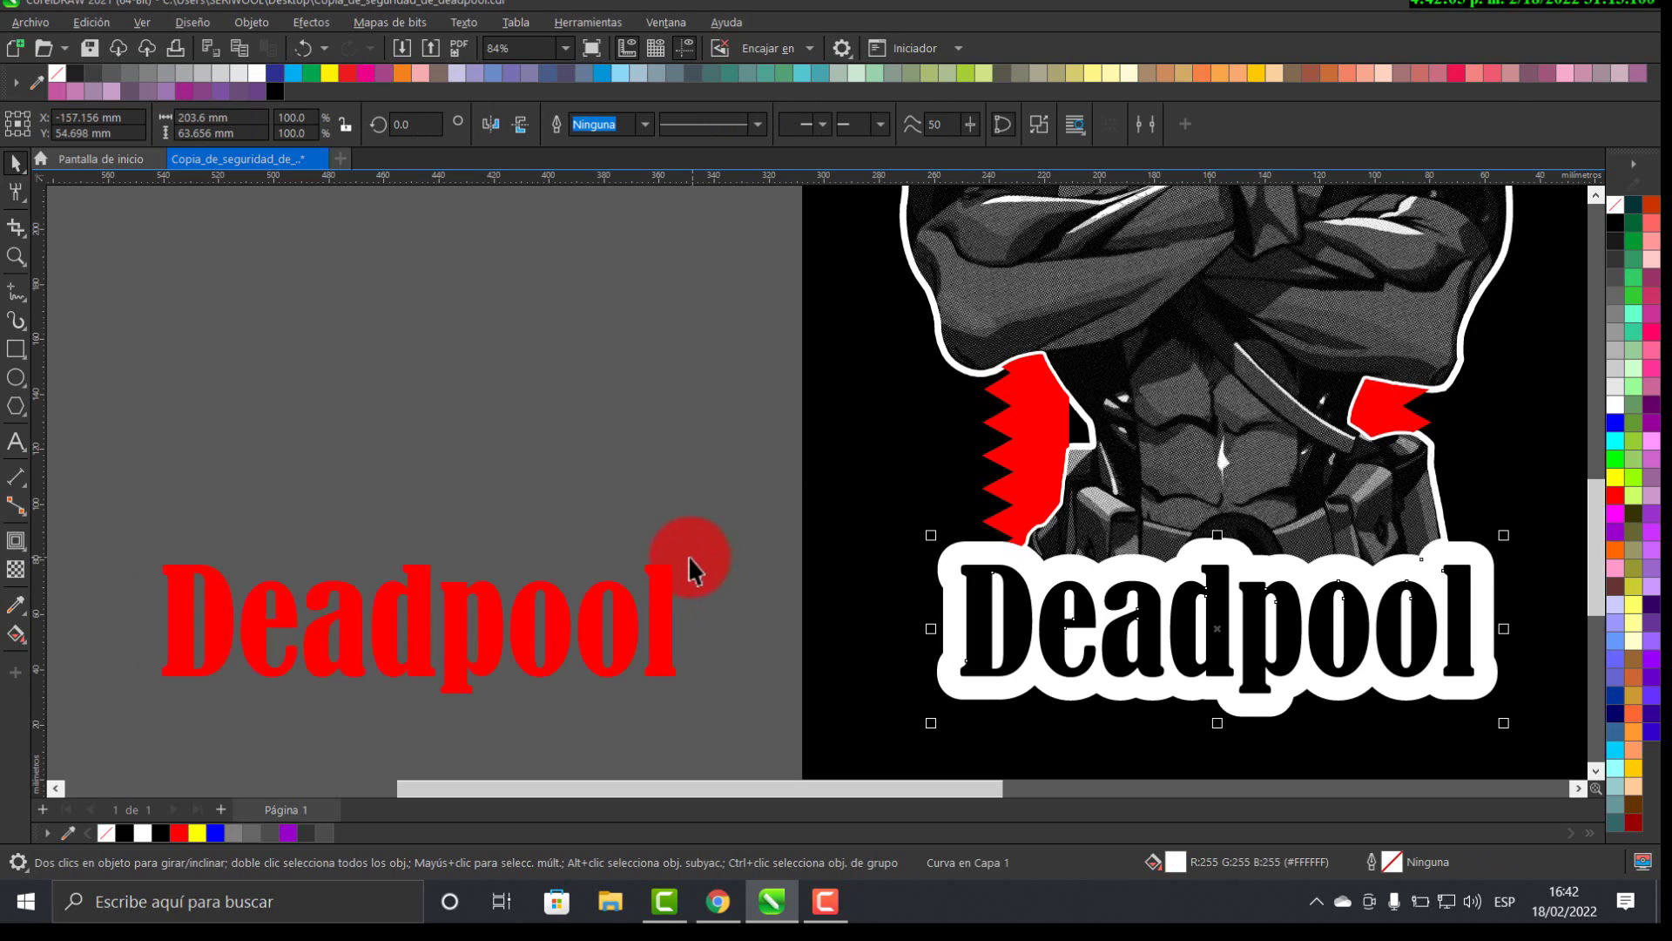
- Delete the leftover red "Deadpool" title beside the duplicated design
left_click(665, 623)
key("Delete")
scroll(1246, 642, "down", 2)
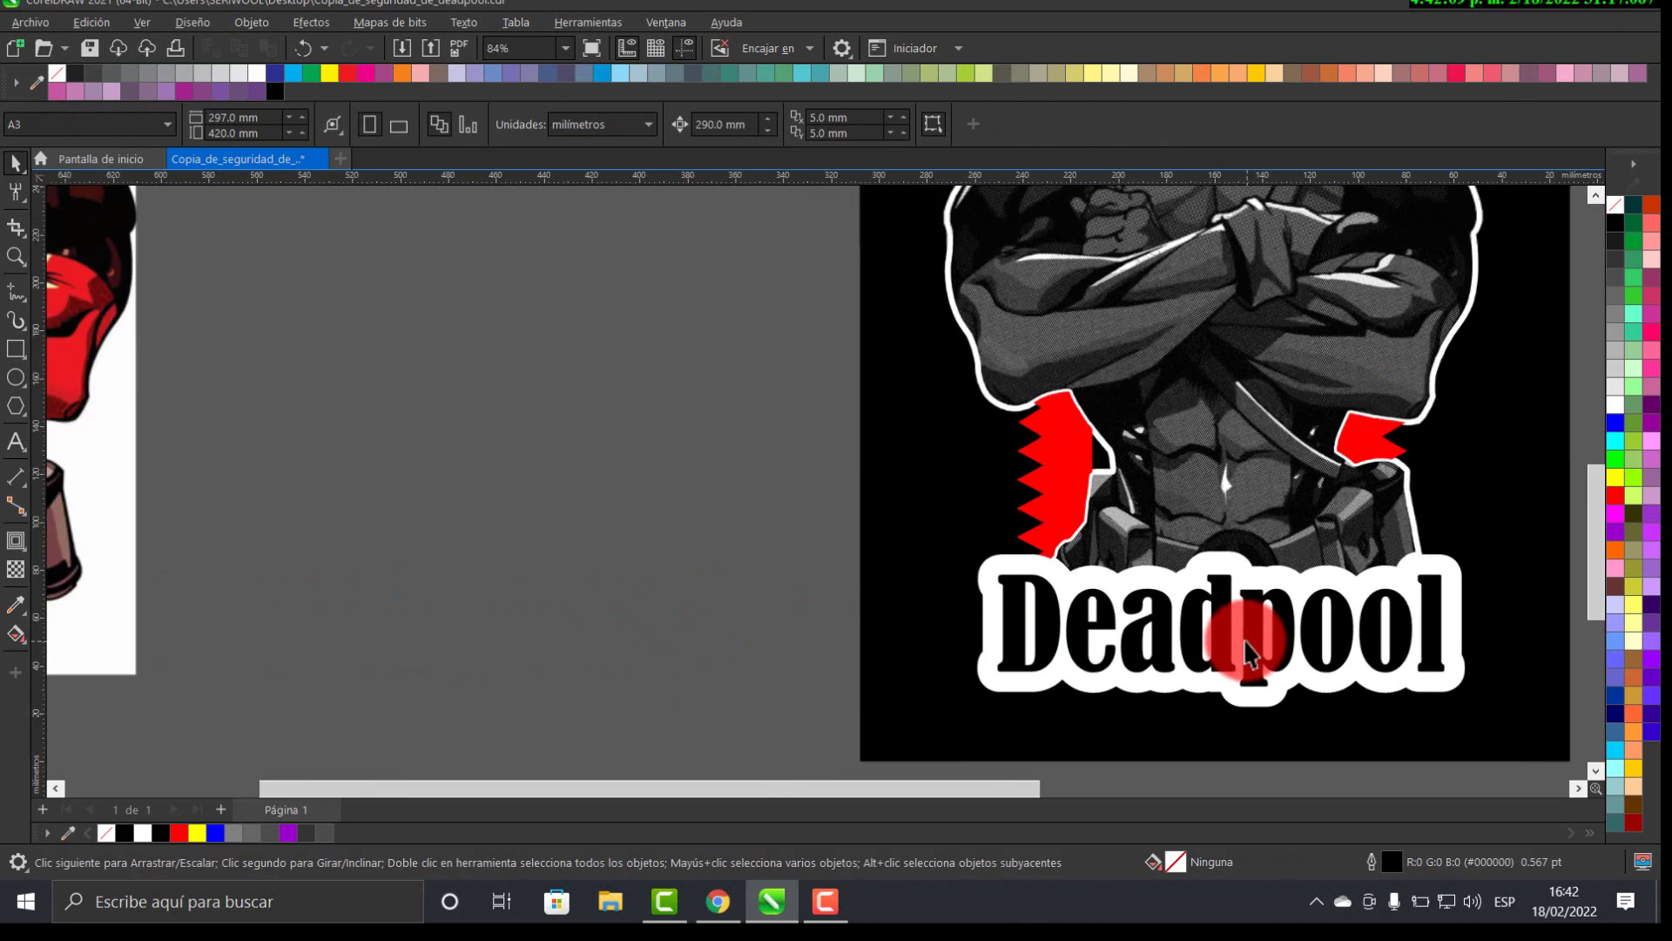
- Move the full-color Deadpool reference image right until it sits close beside the duplicate's black background
left_click_drag(1296, 643, 802, 666)
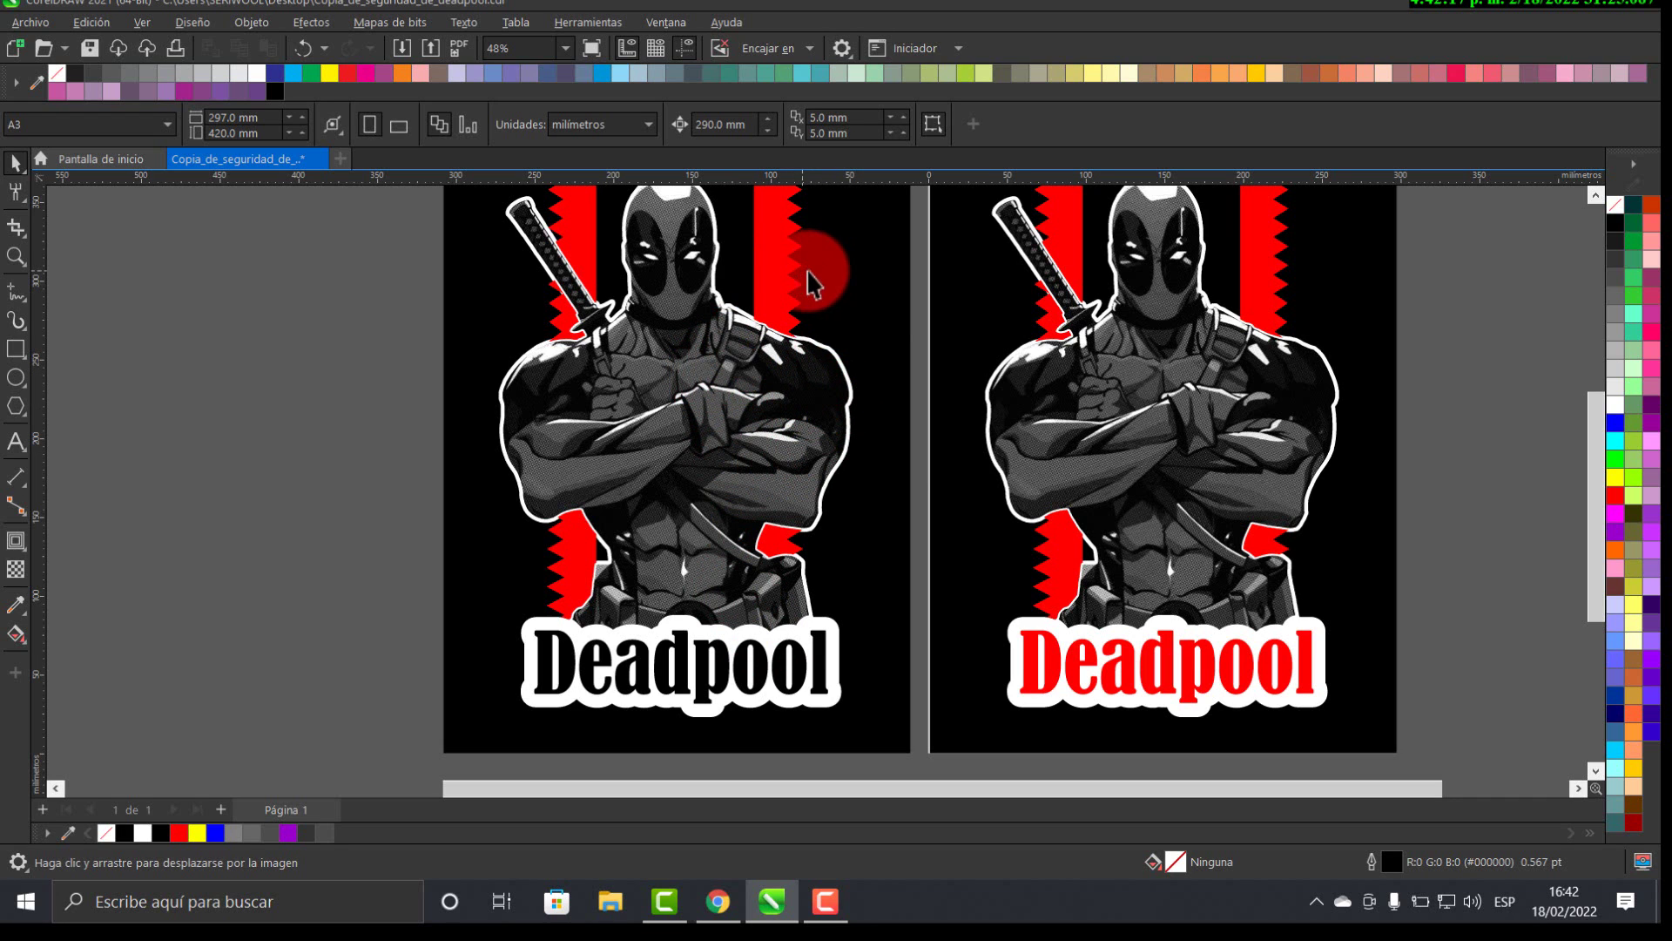
scroll(910, 479, "down", 2)
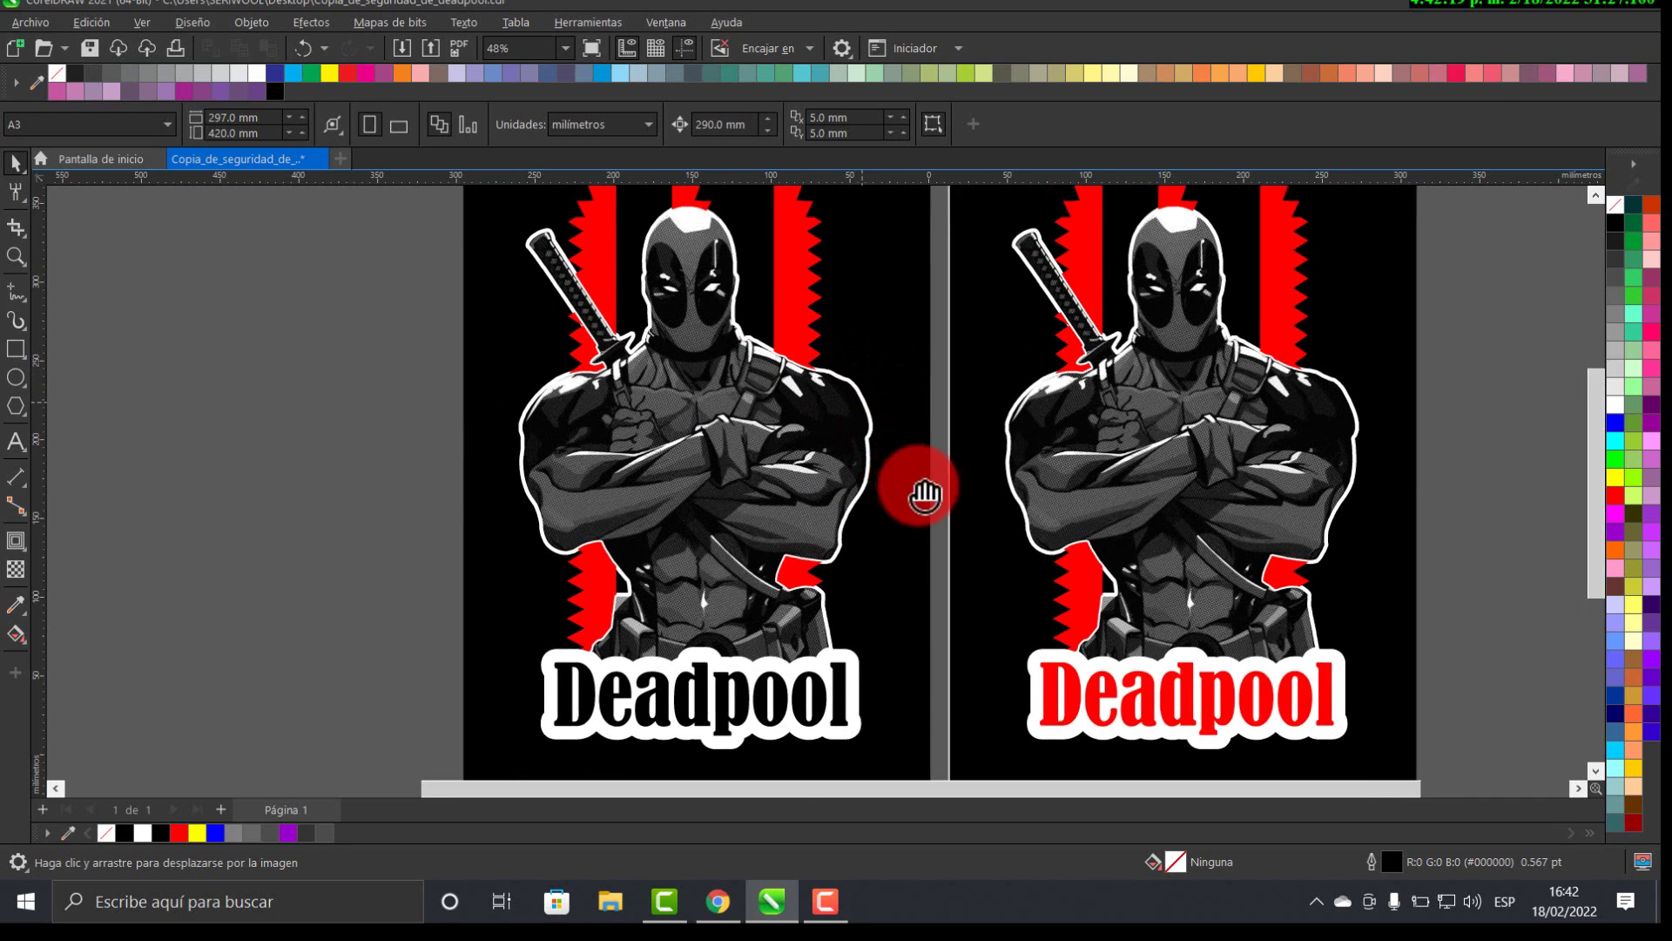
left_click_drag(899, 492, 1104, 427)
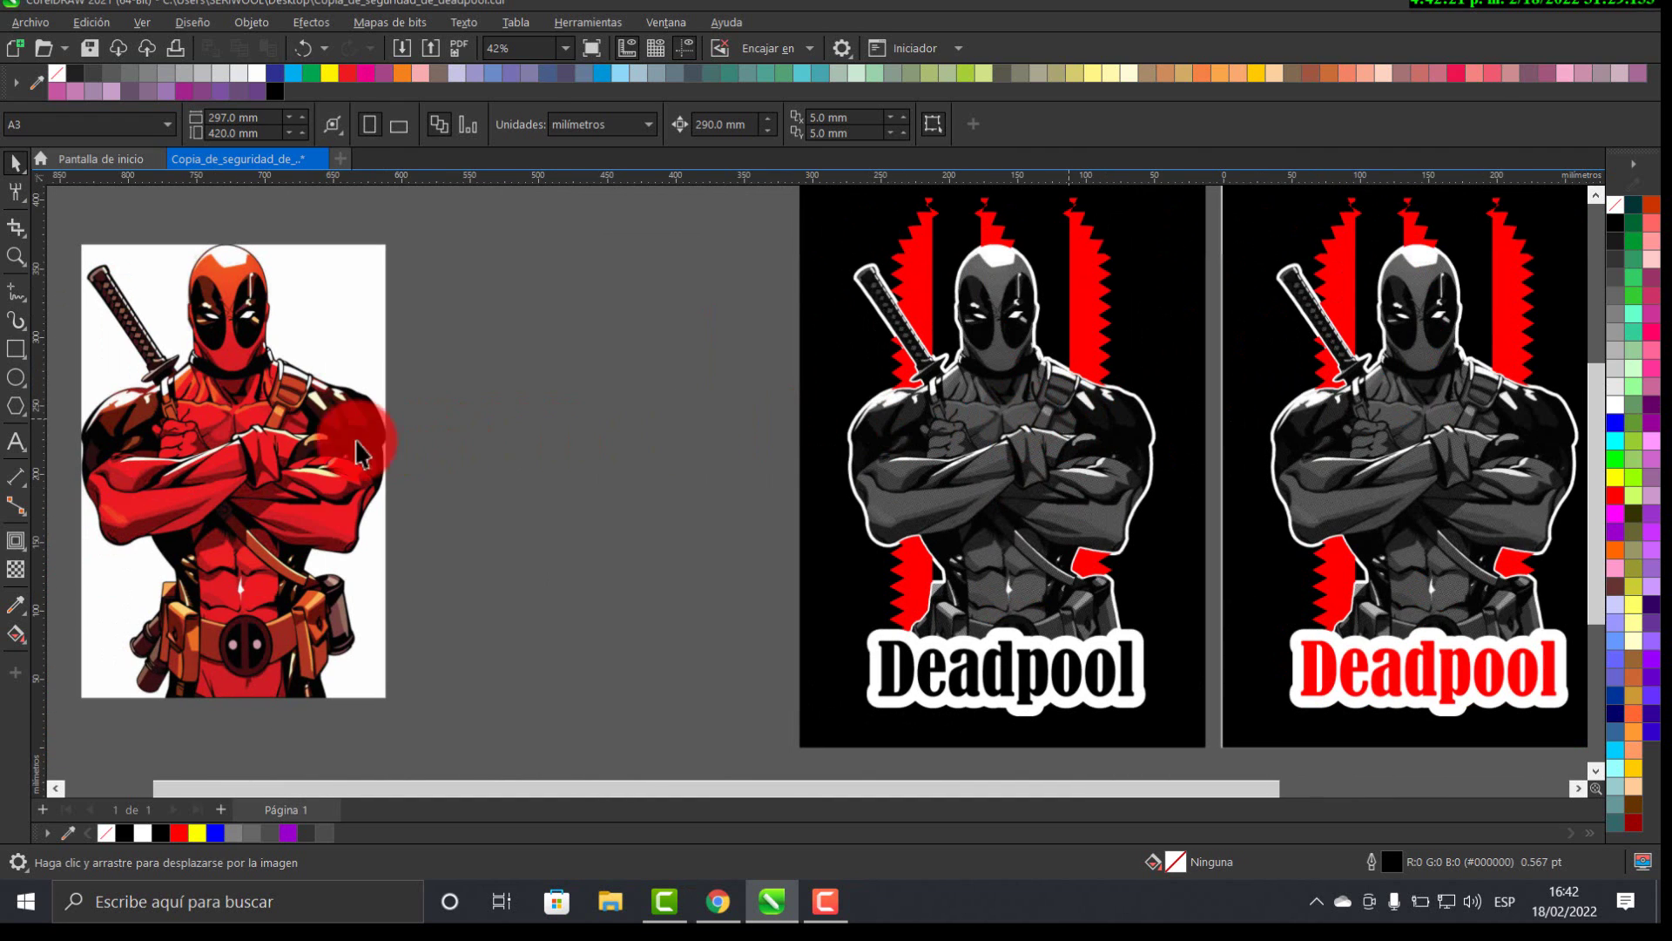
left_click_drag(287, 442, 666, 448)
scroll(871, 496, "right", 3)
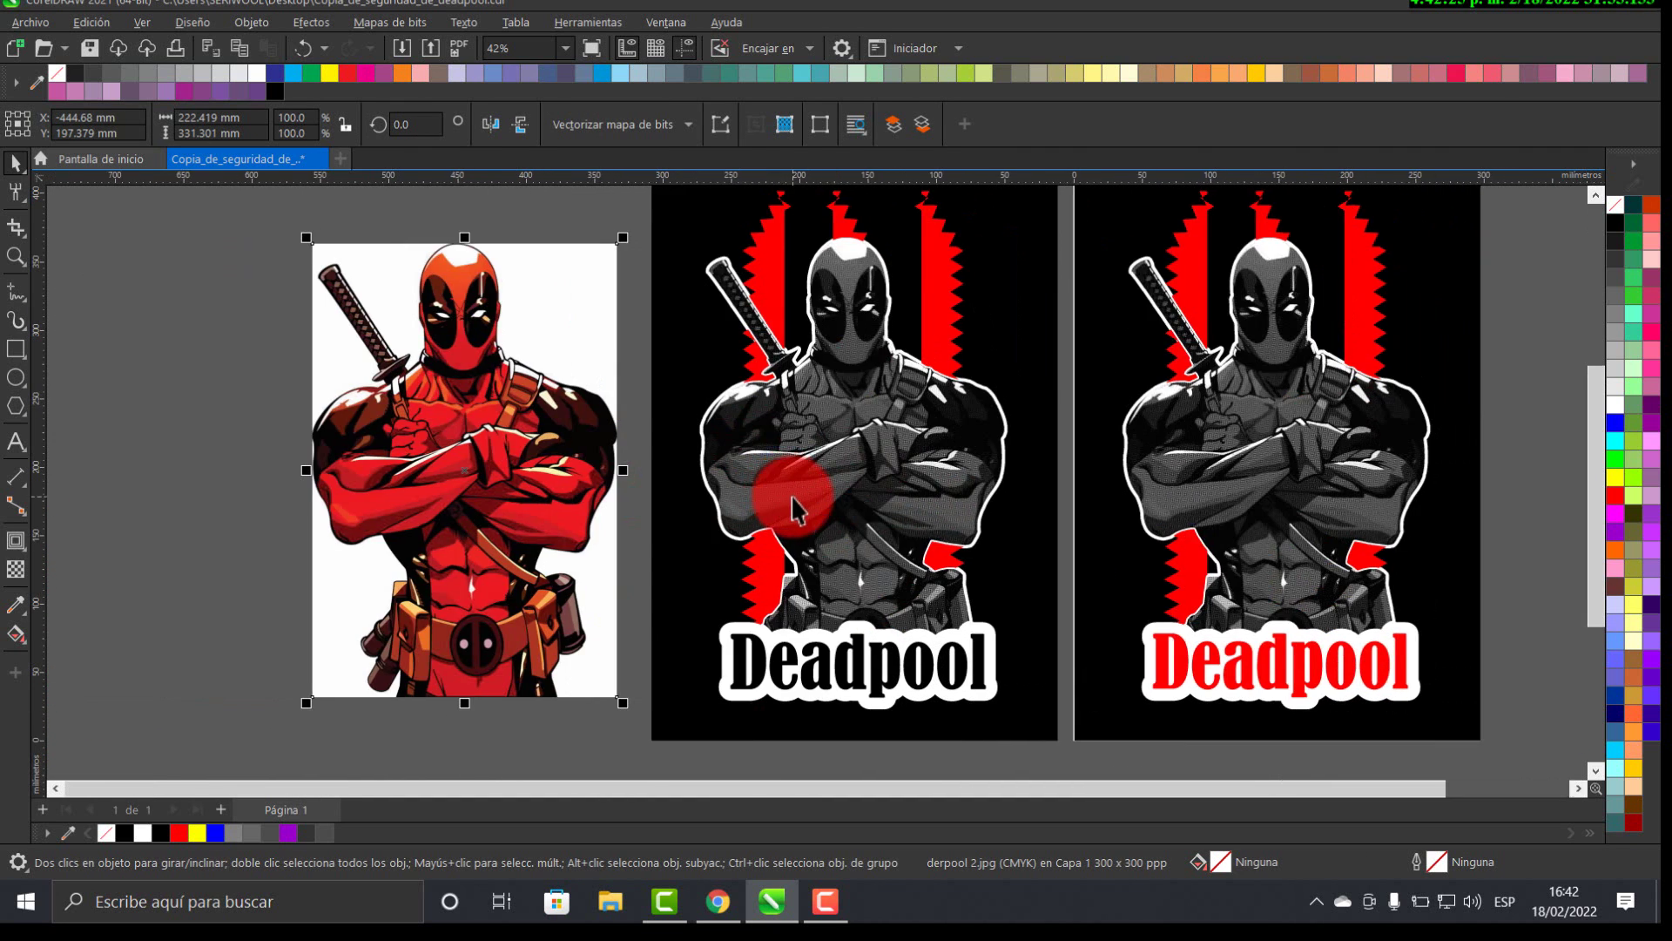
- Compare the full-color reference with the grayscale duplicate, examining the halftone dots on the mask and shoulders up close
scroll(507, 392, "up", 2)
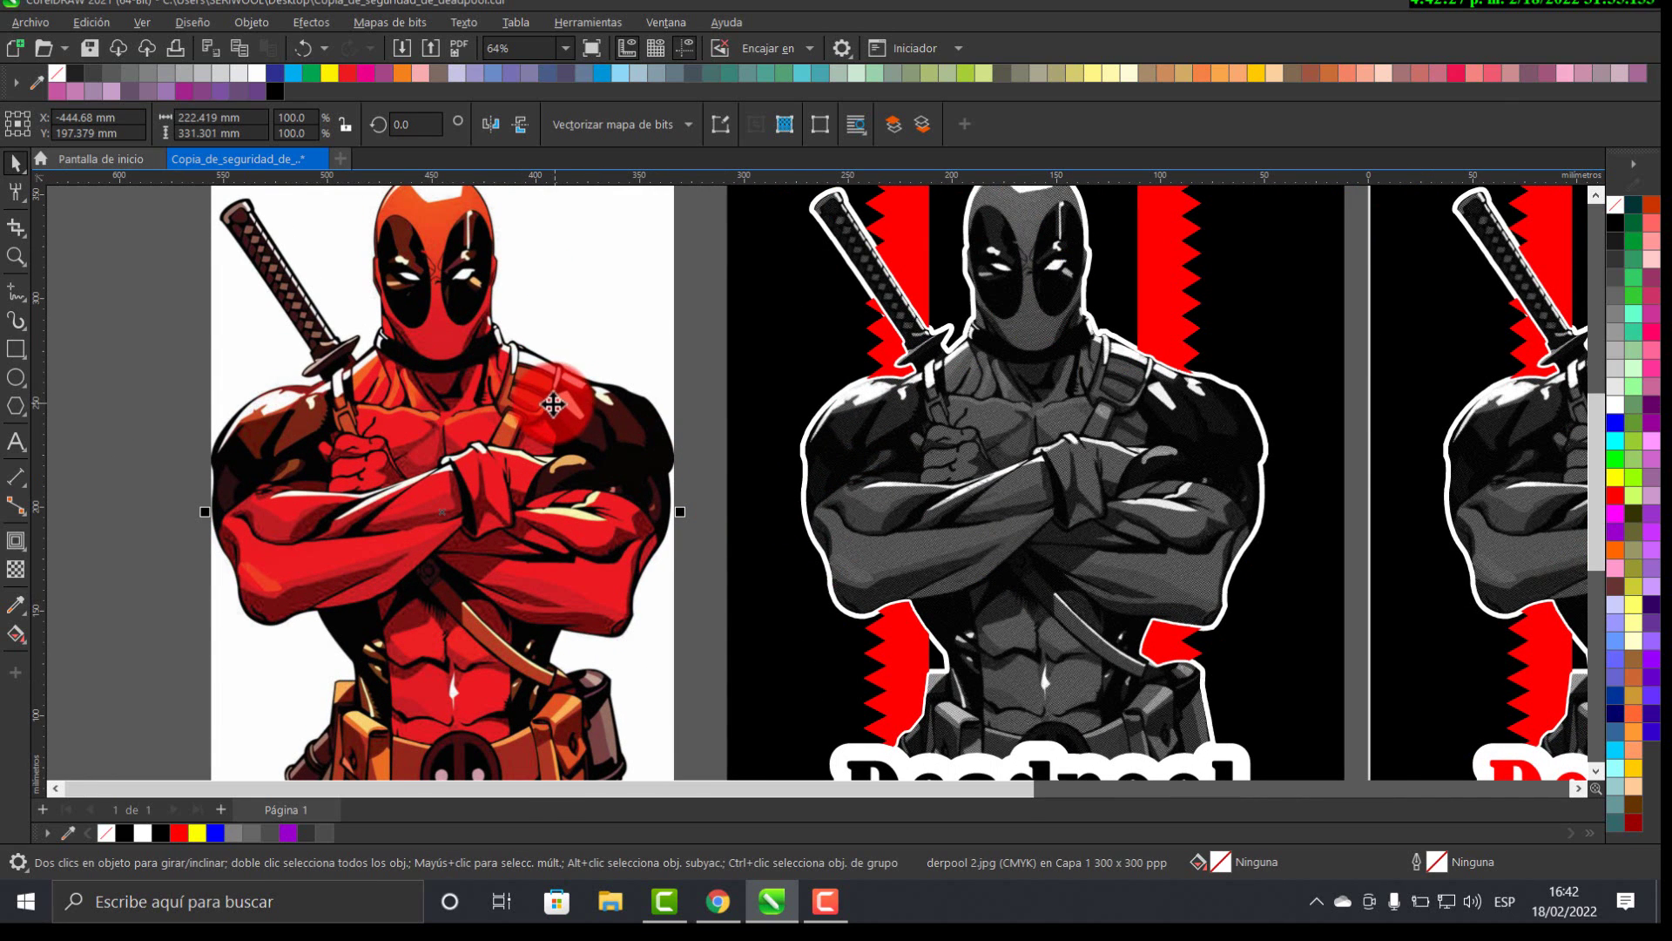
left_click(615, 387)
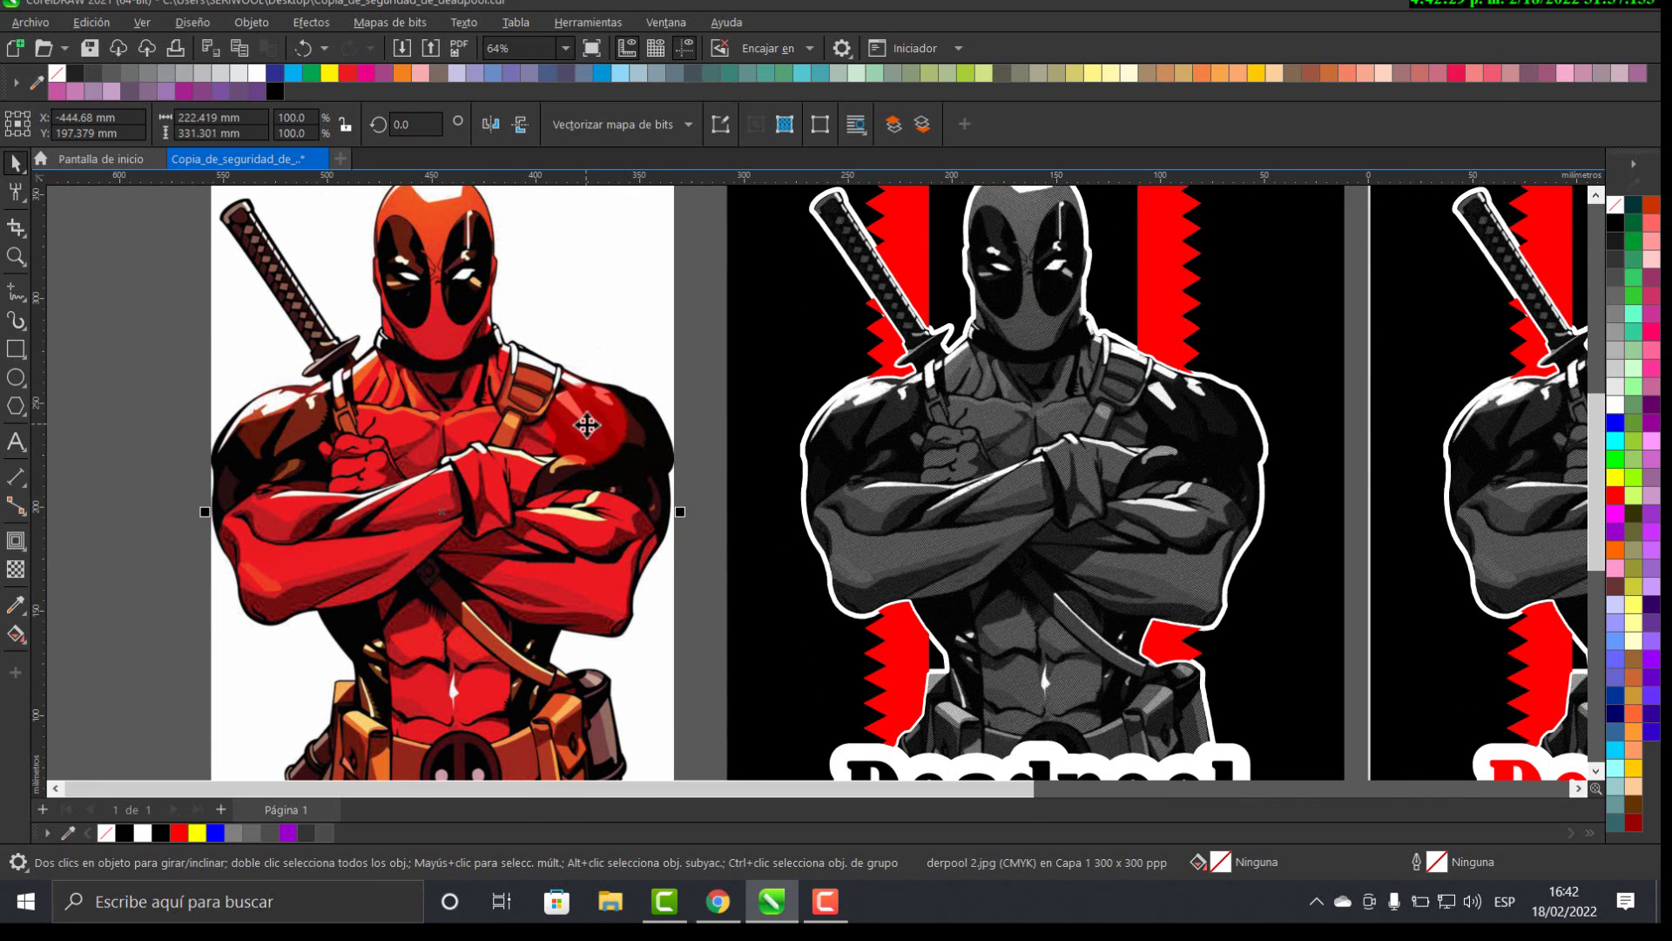
left_click(641, 439)
left_click_drag(918, 400, 631, 487)
scroll(767, 373, "up", 1)
scroll(768, 383, "up", 2)
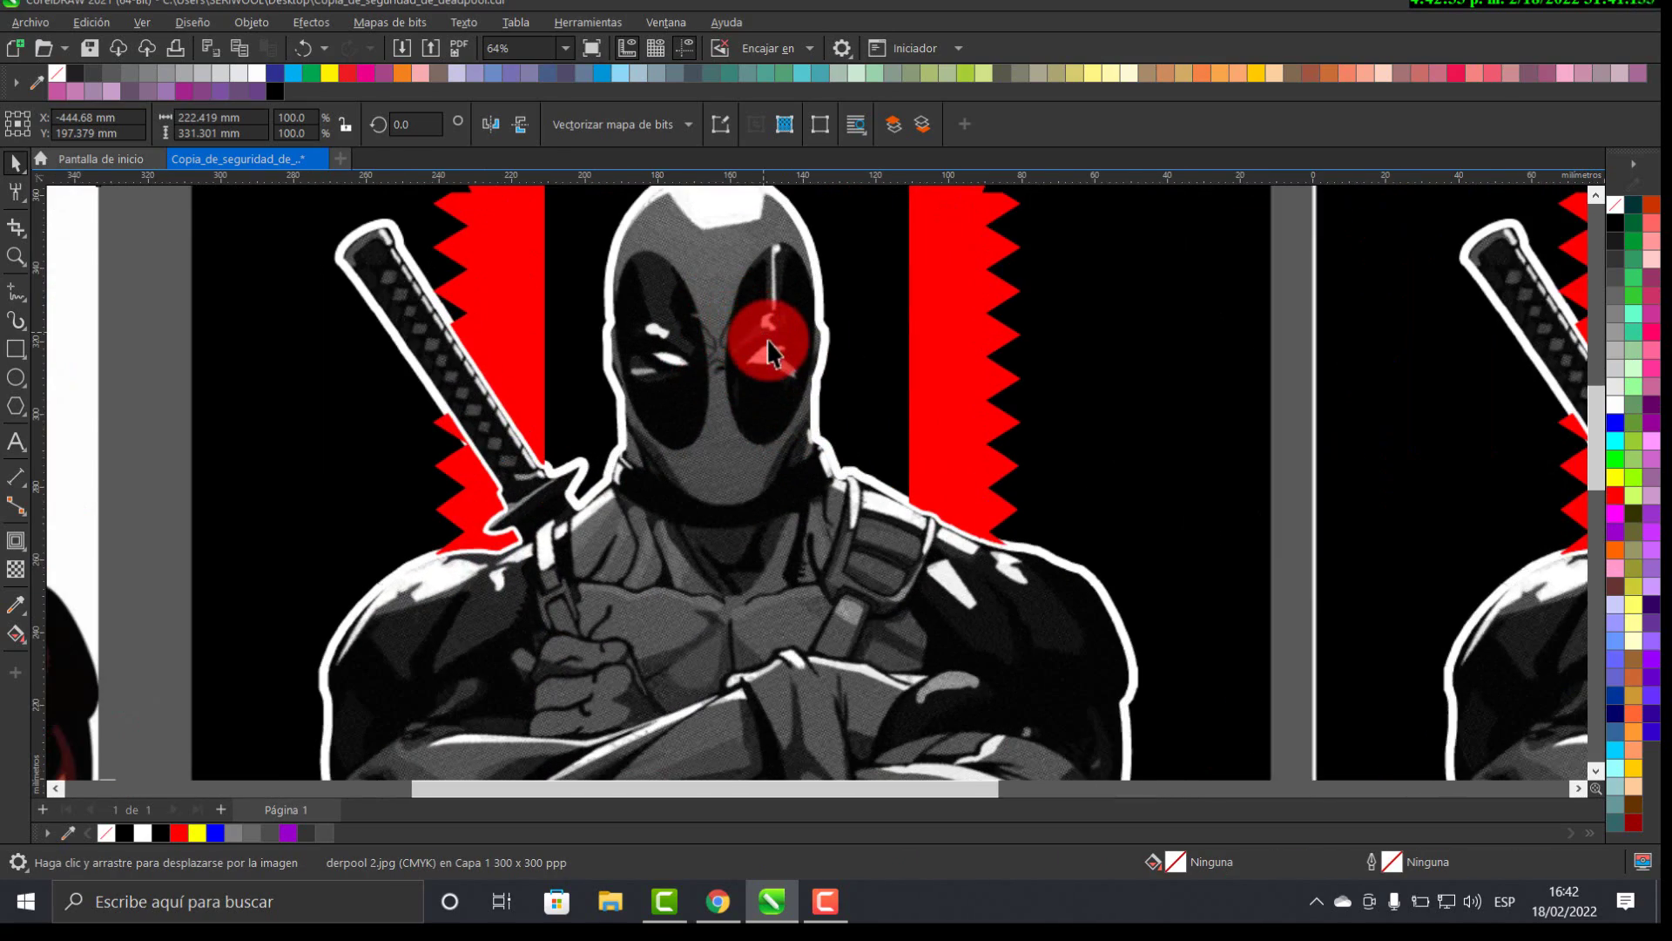
scroll(775, 399, "up", 1)
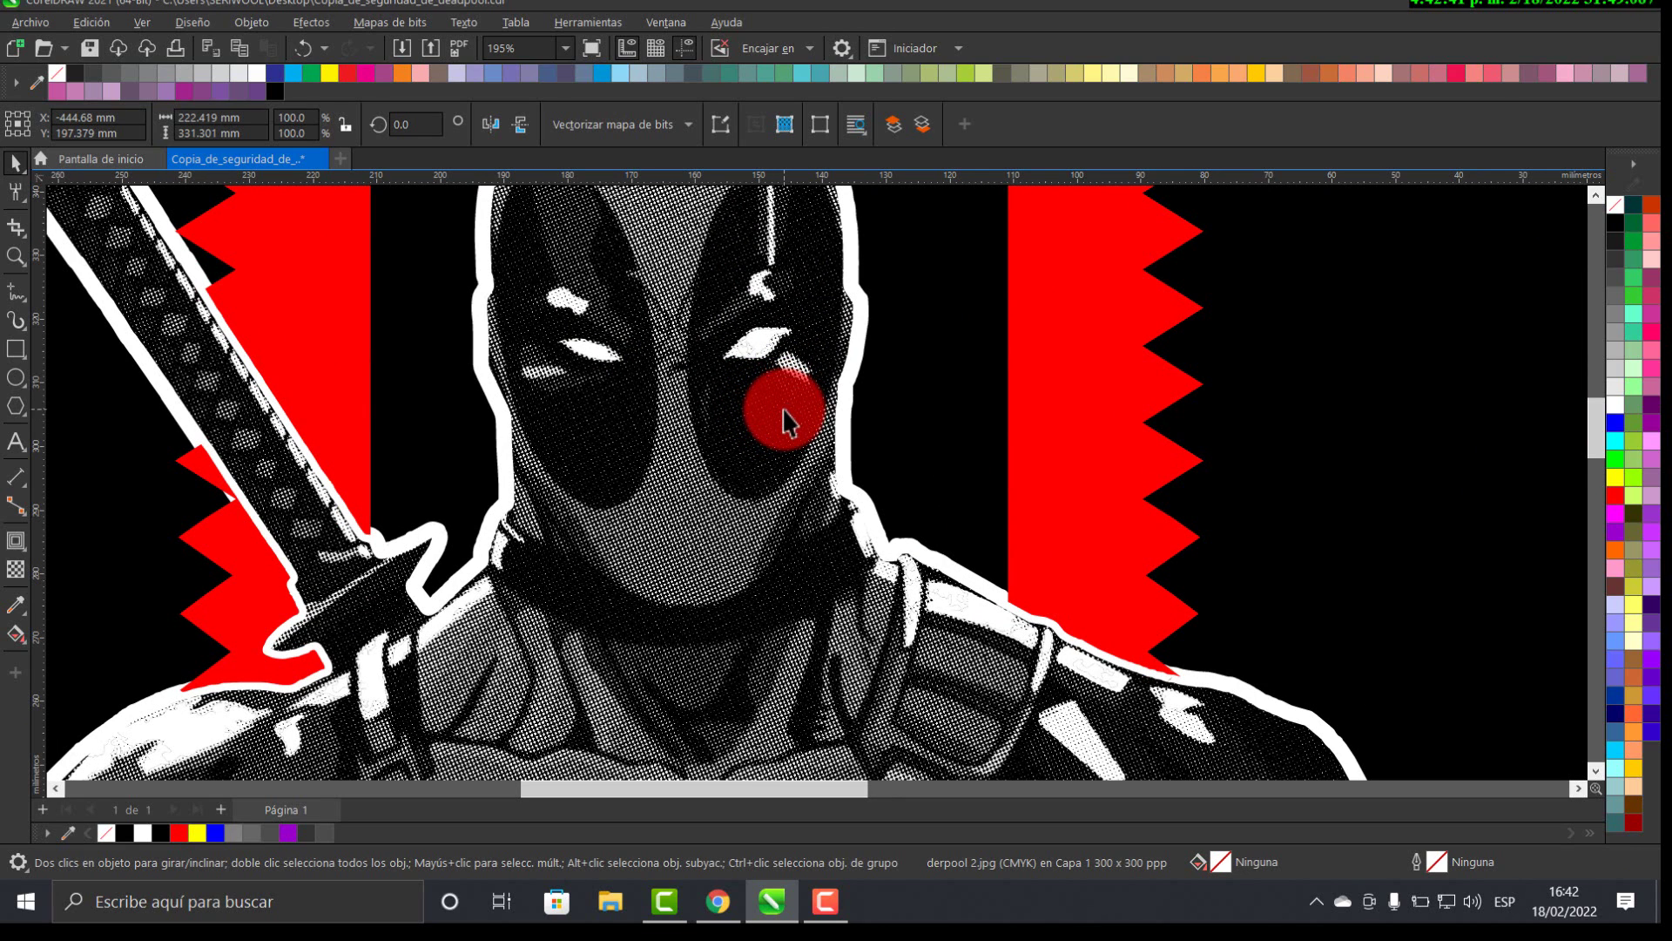
scroll(793, 427, "down", 2)
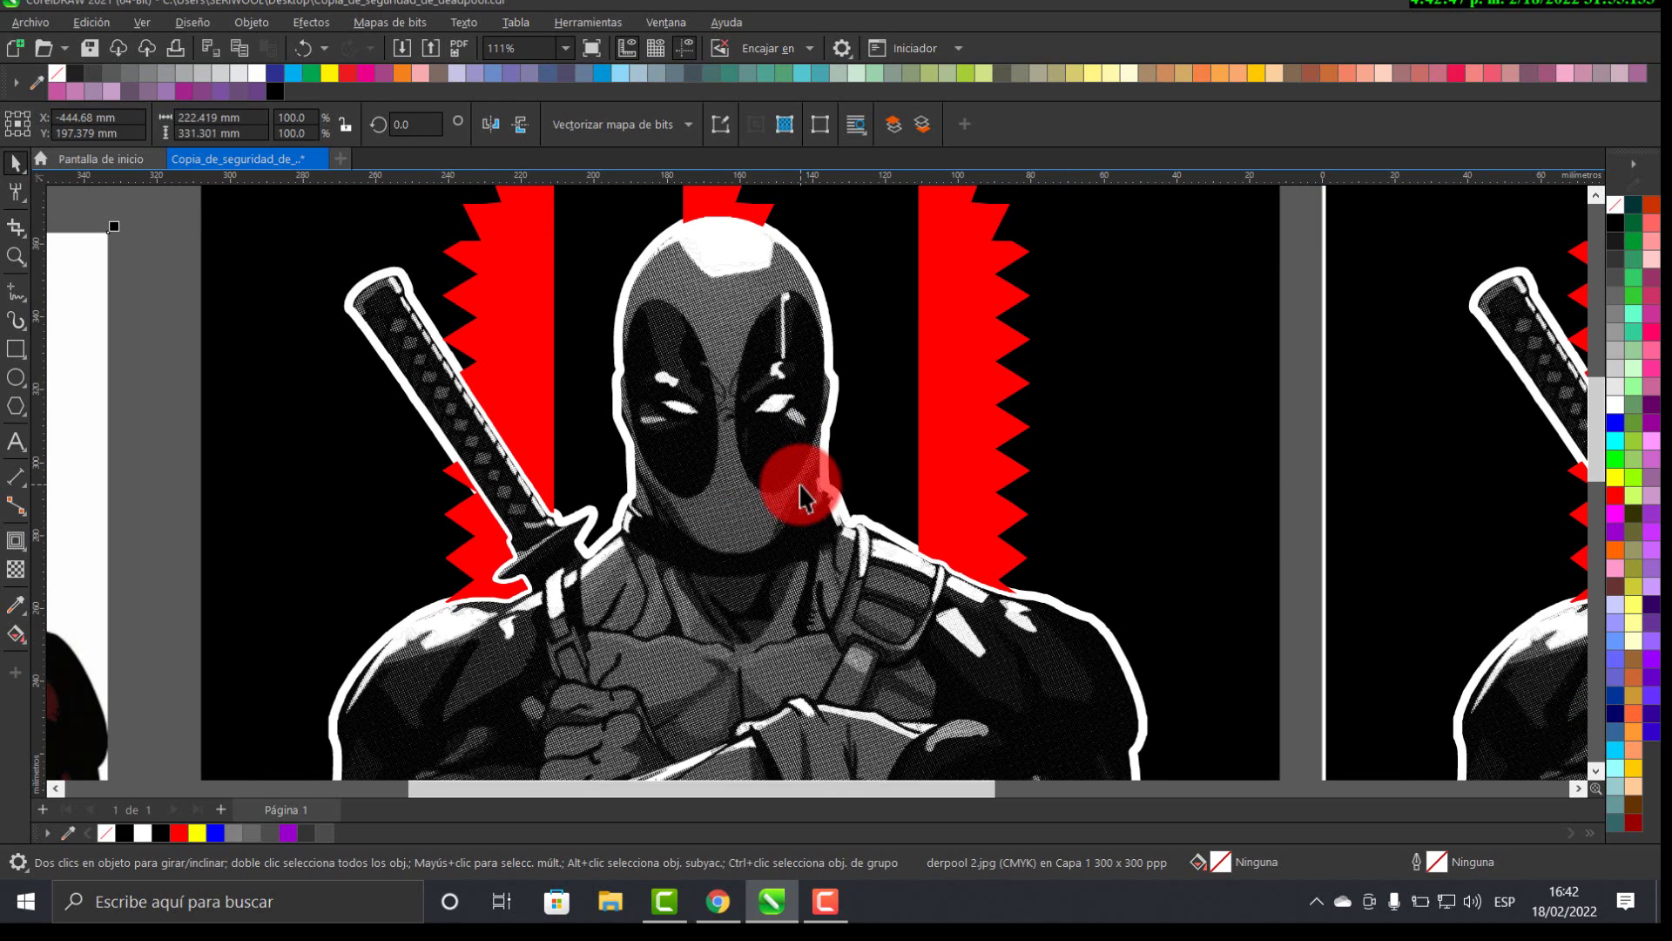
scroll(836, 462, "down", 4)
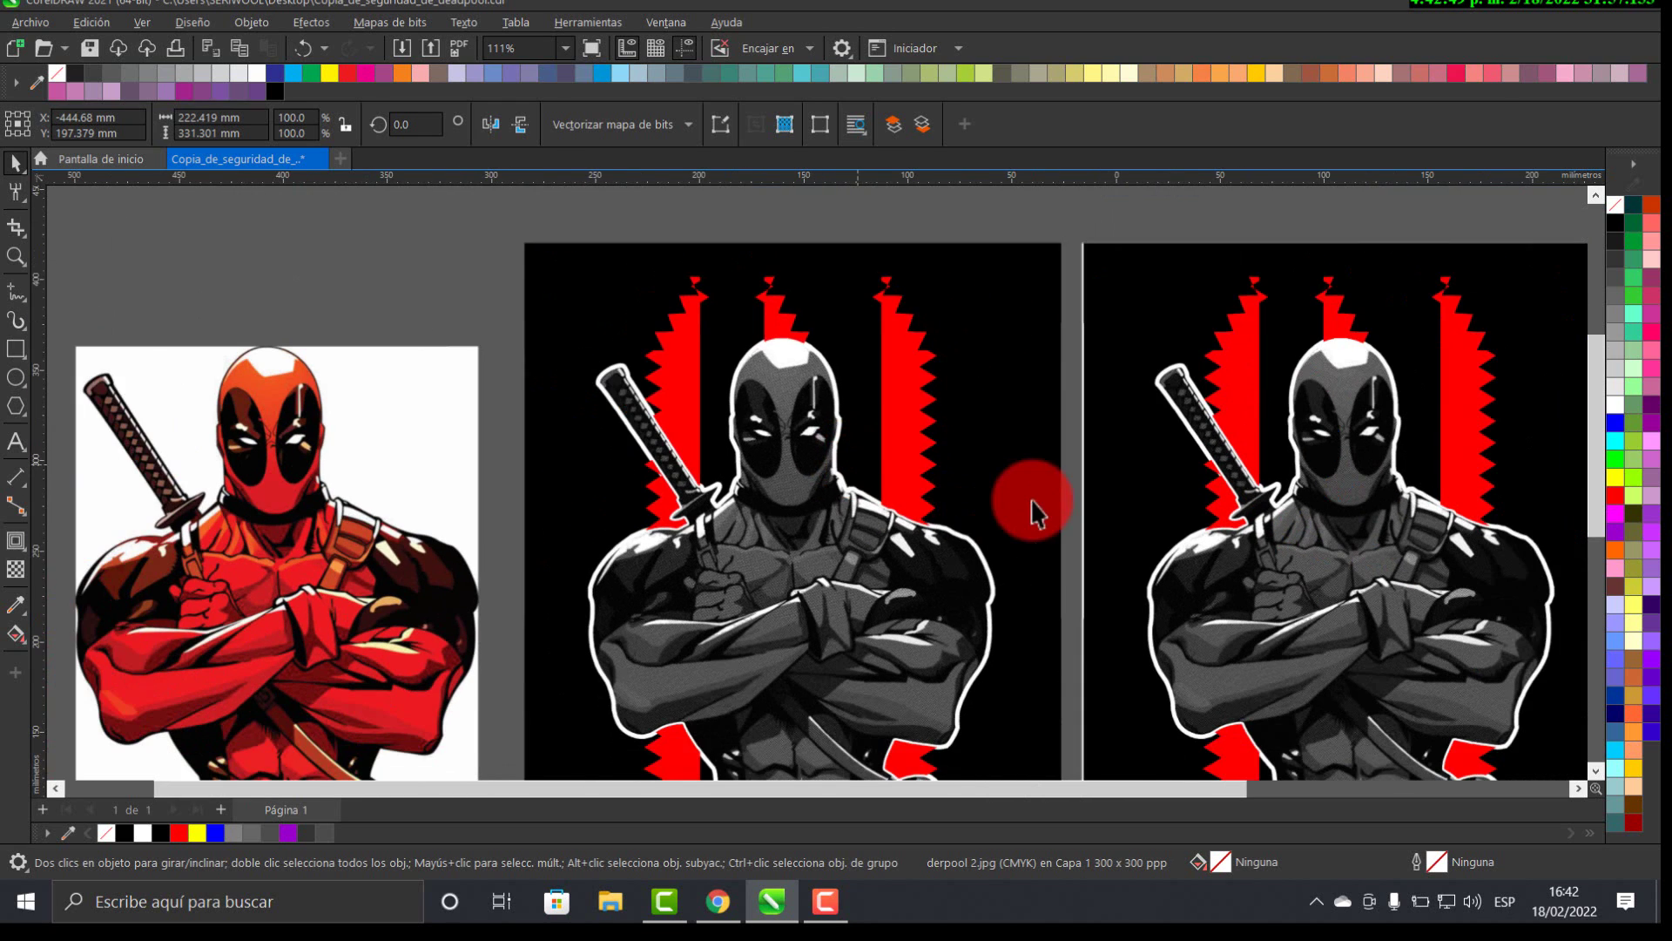
scroll(872, 384, "down", 4)
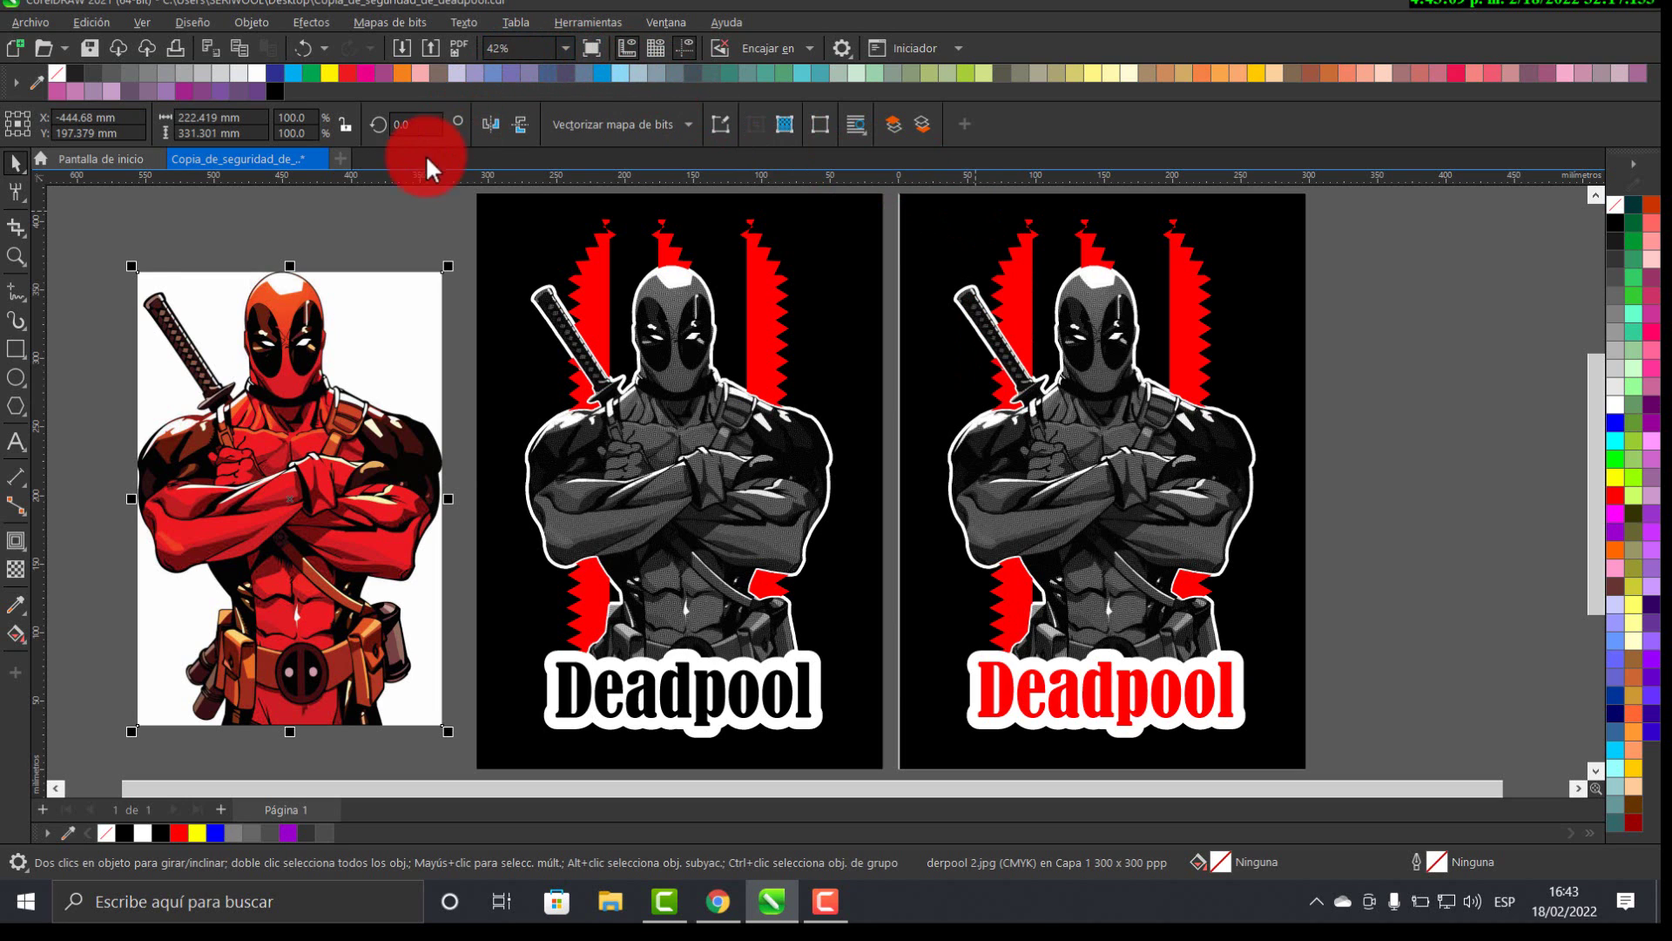
- Examine the red-title design in full-screen preview, covering the whole figure and the halftone detail of the mask
left_click(16, 256)
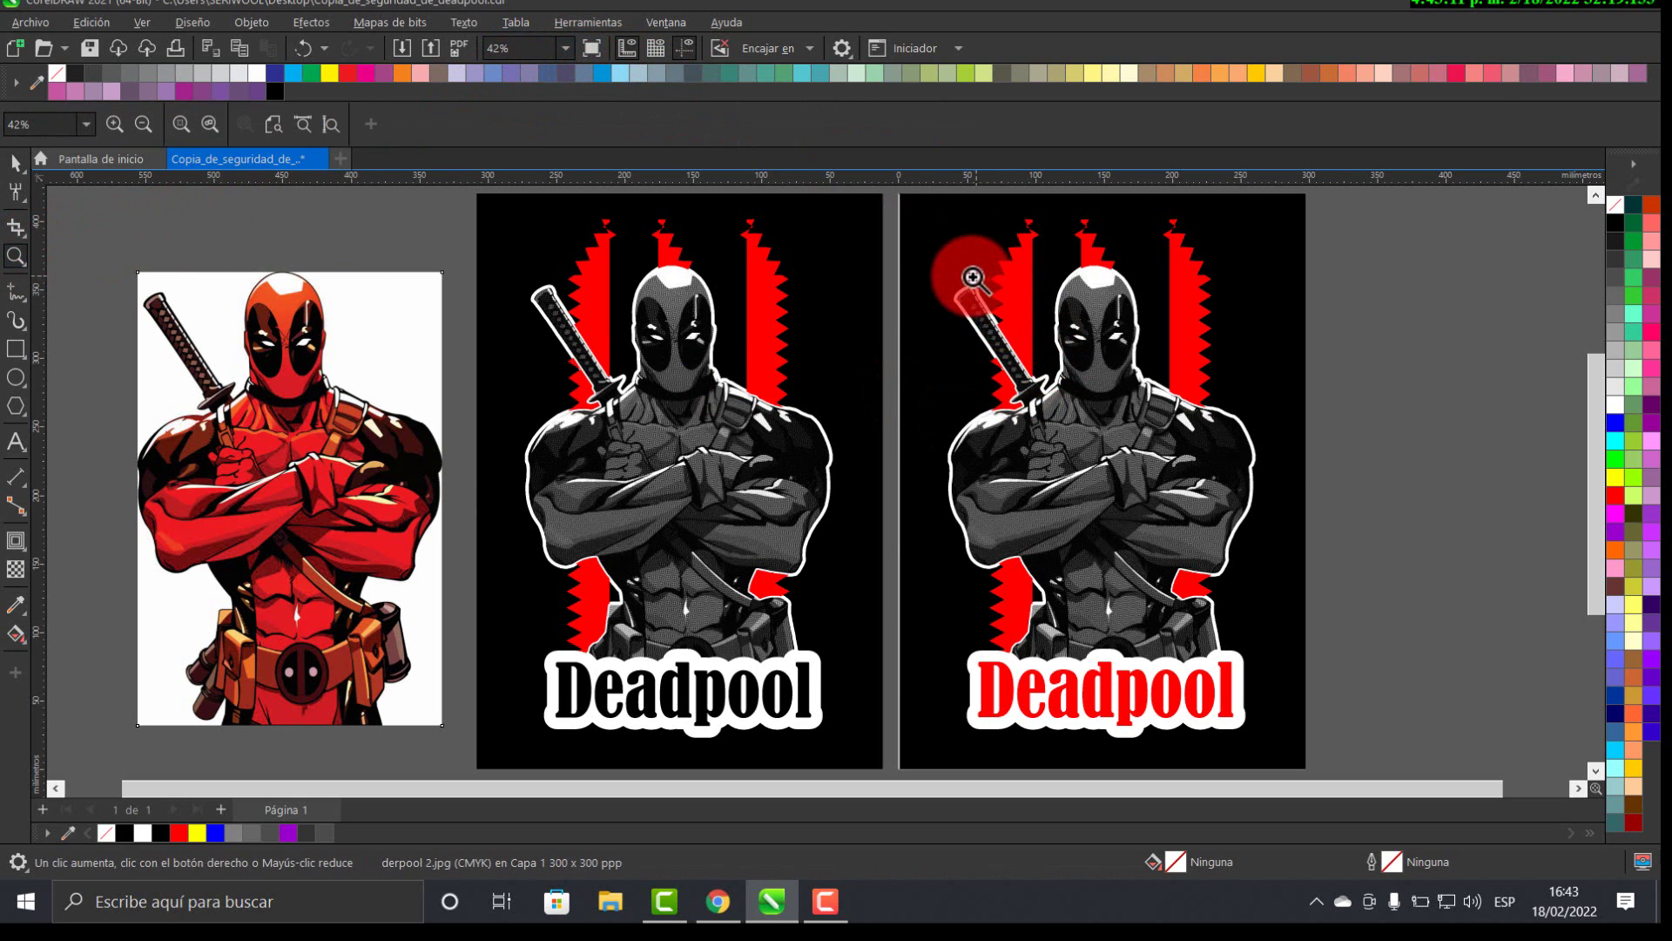
left_click(1227, 718)
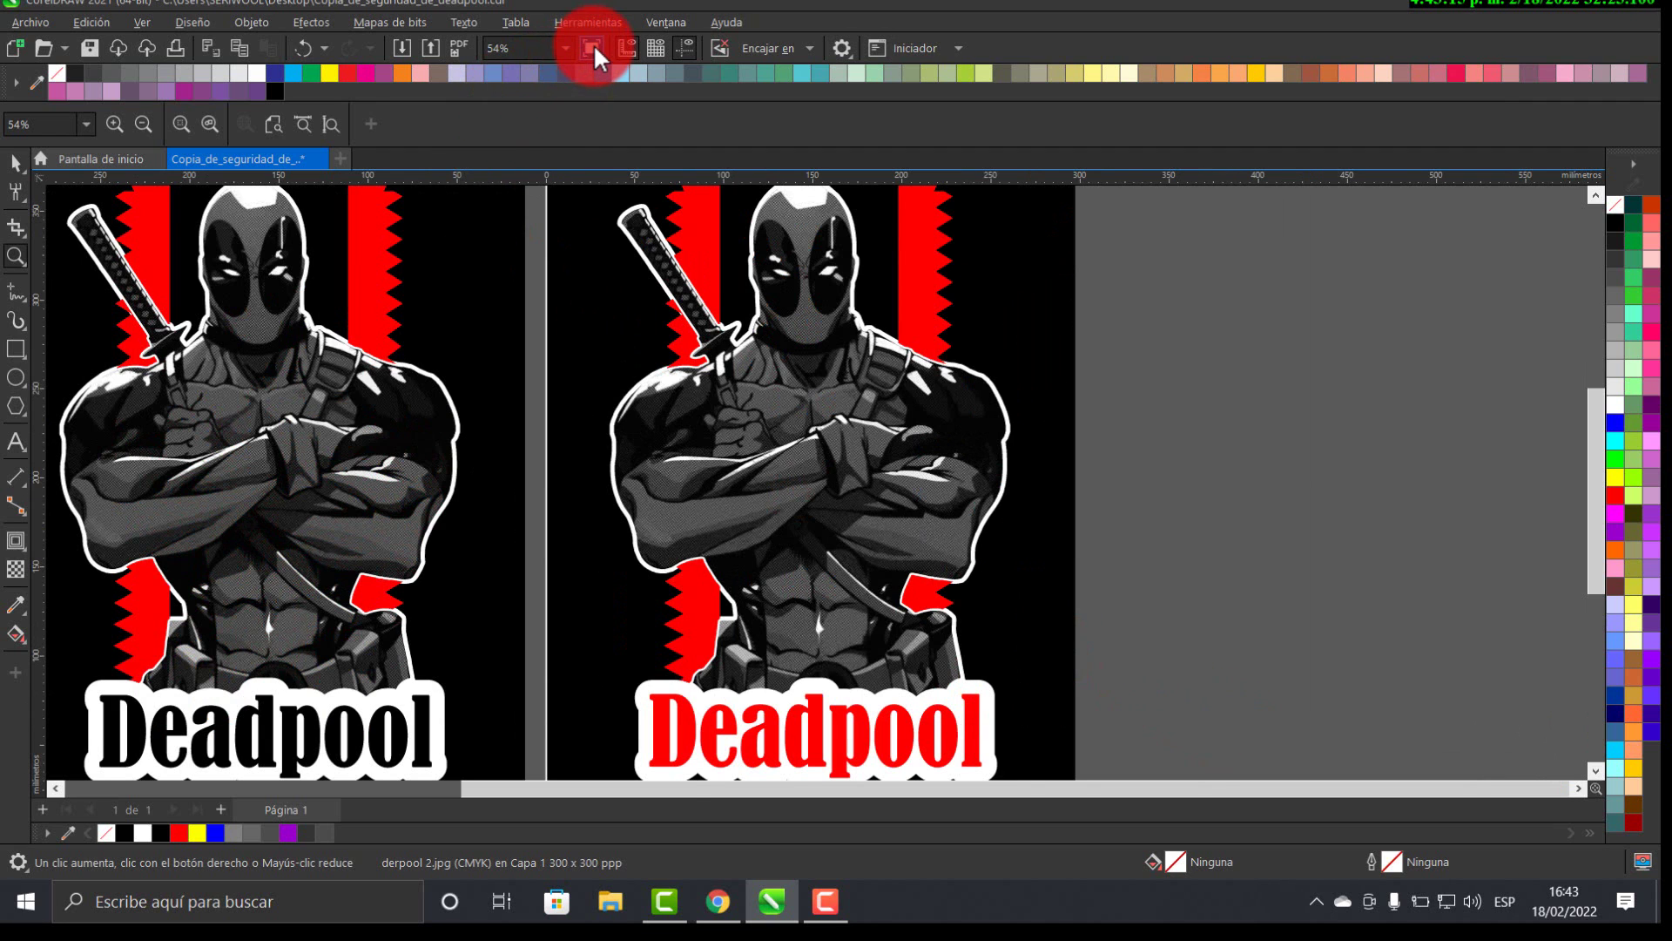
left_click(593, 46)
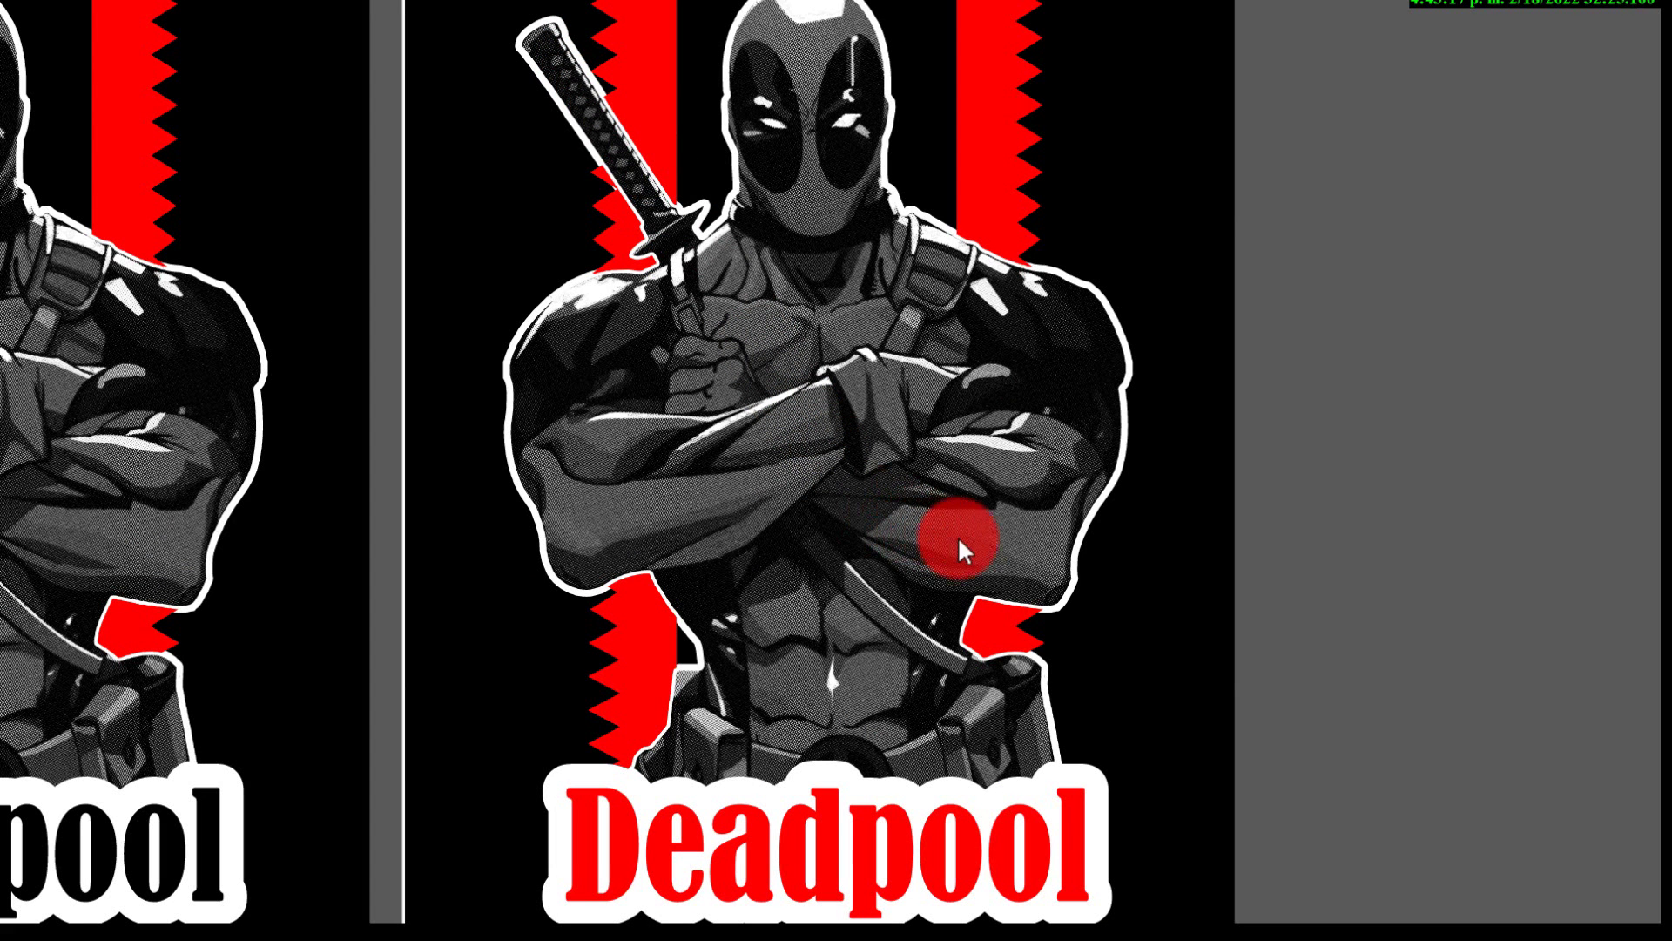
left_click(1061, 436)
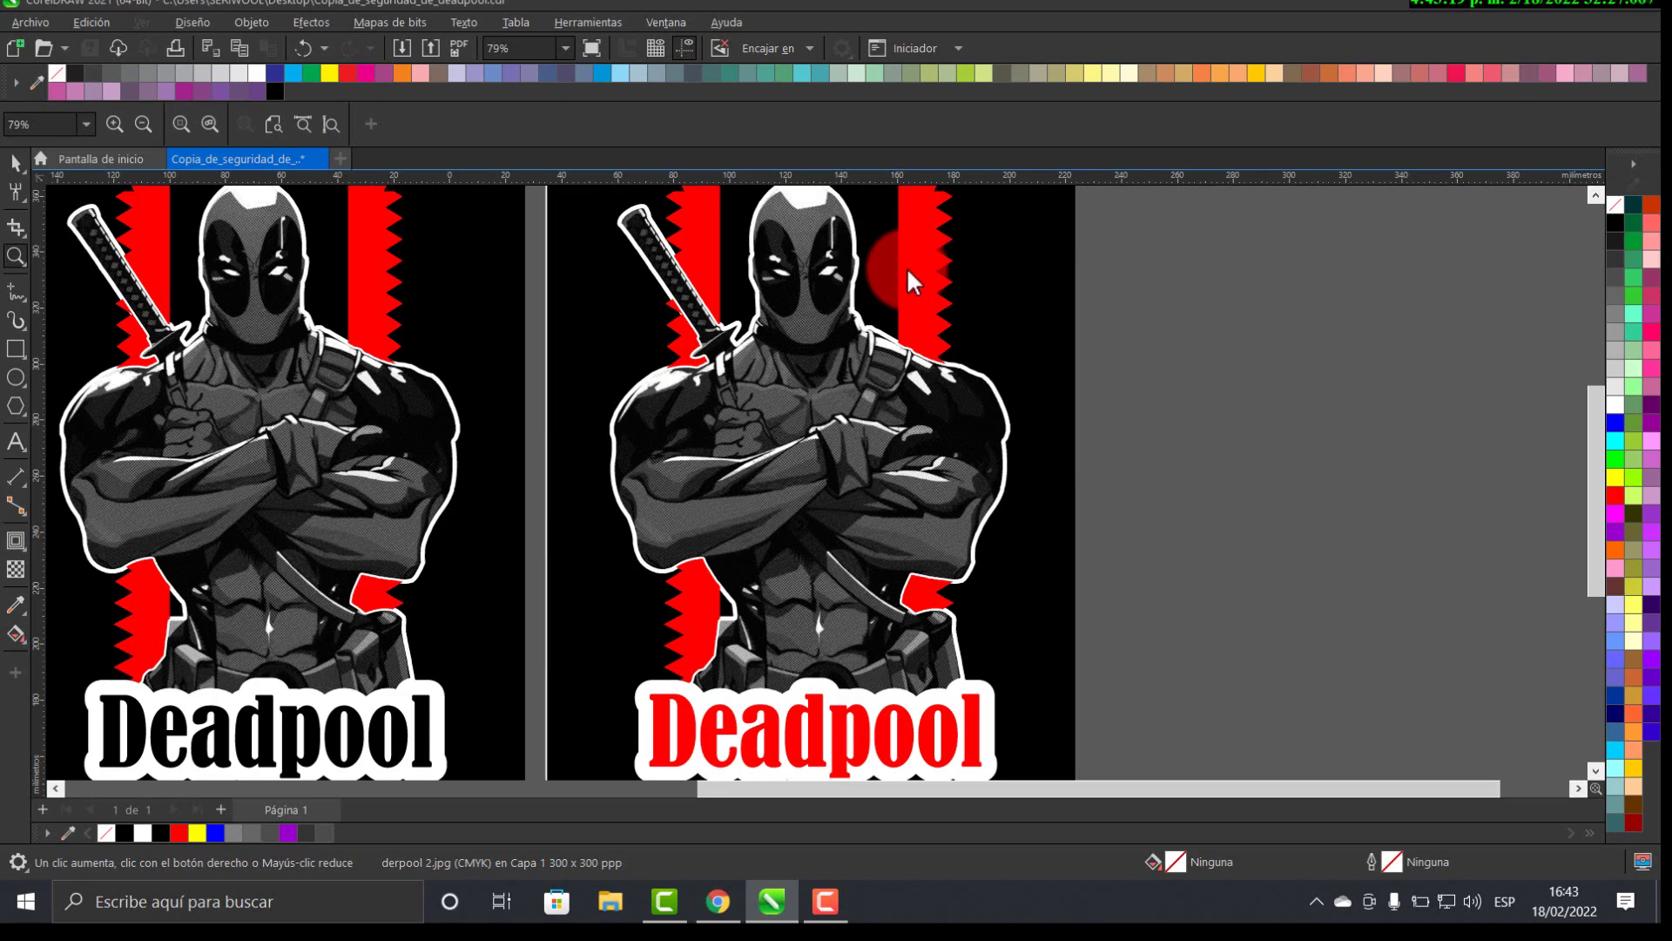
left_click_drag(710, 219, 897, 426)
left_click_drag(652, 233, 982, 560)
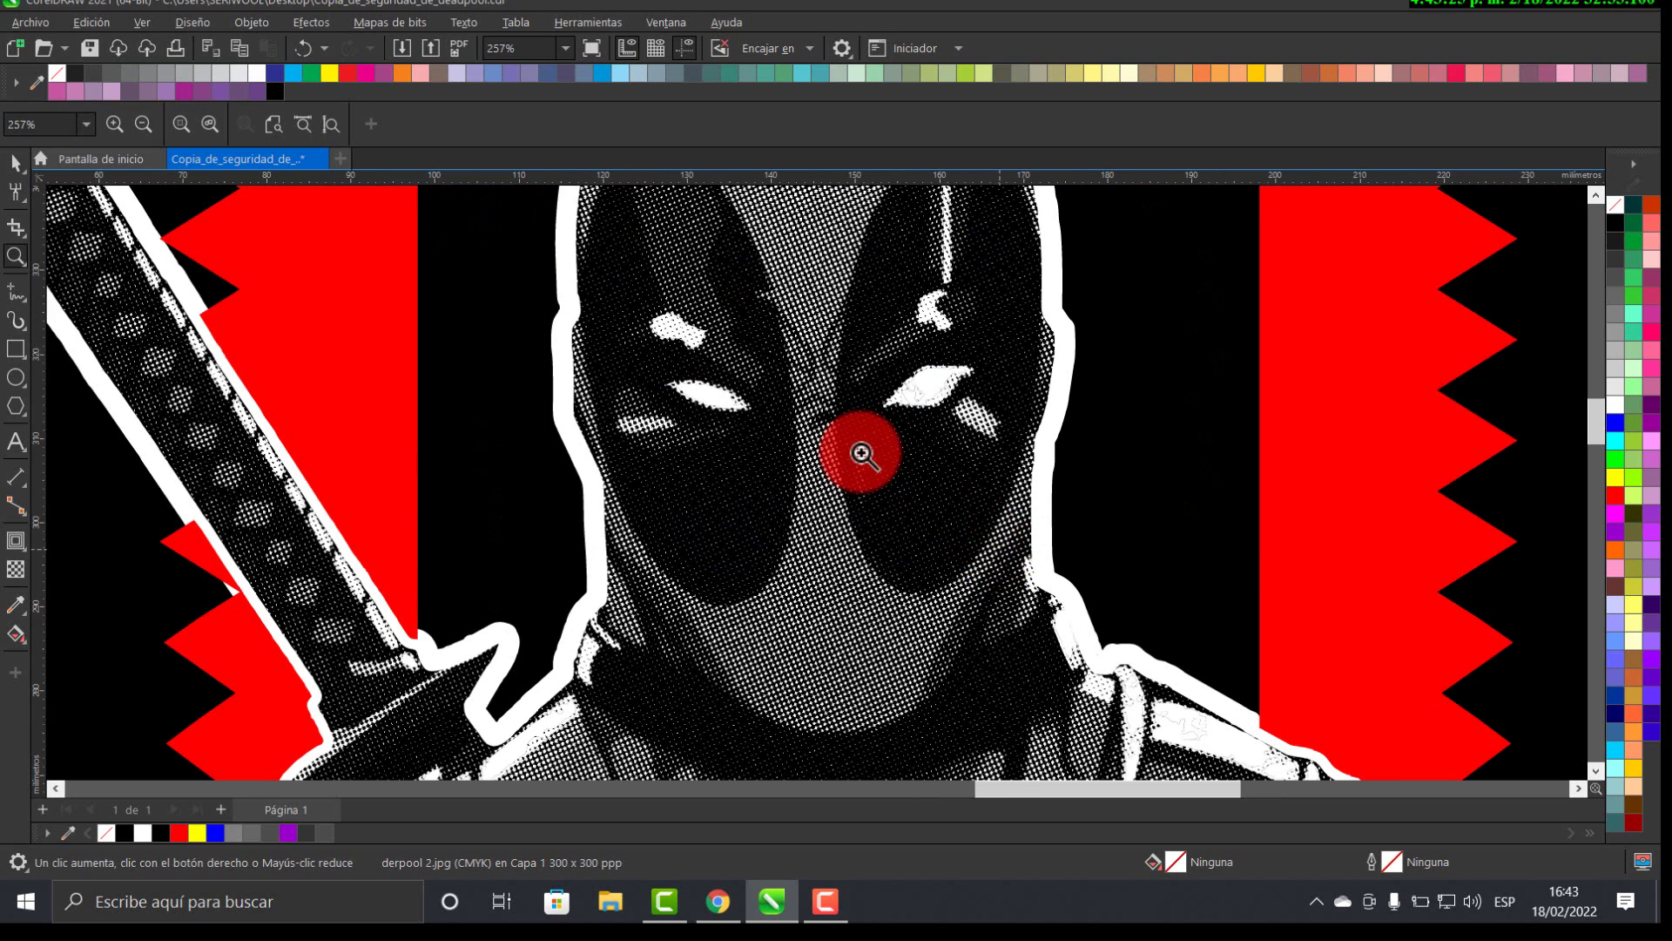
left_click(585, 45)
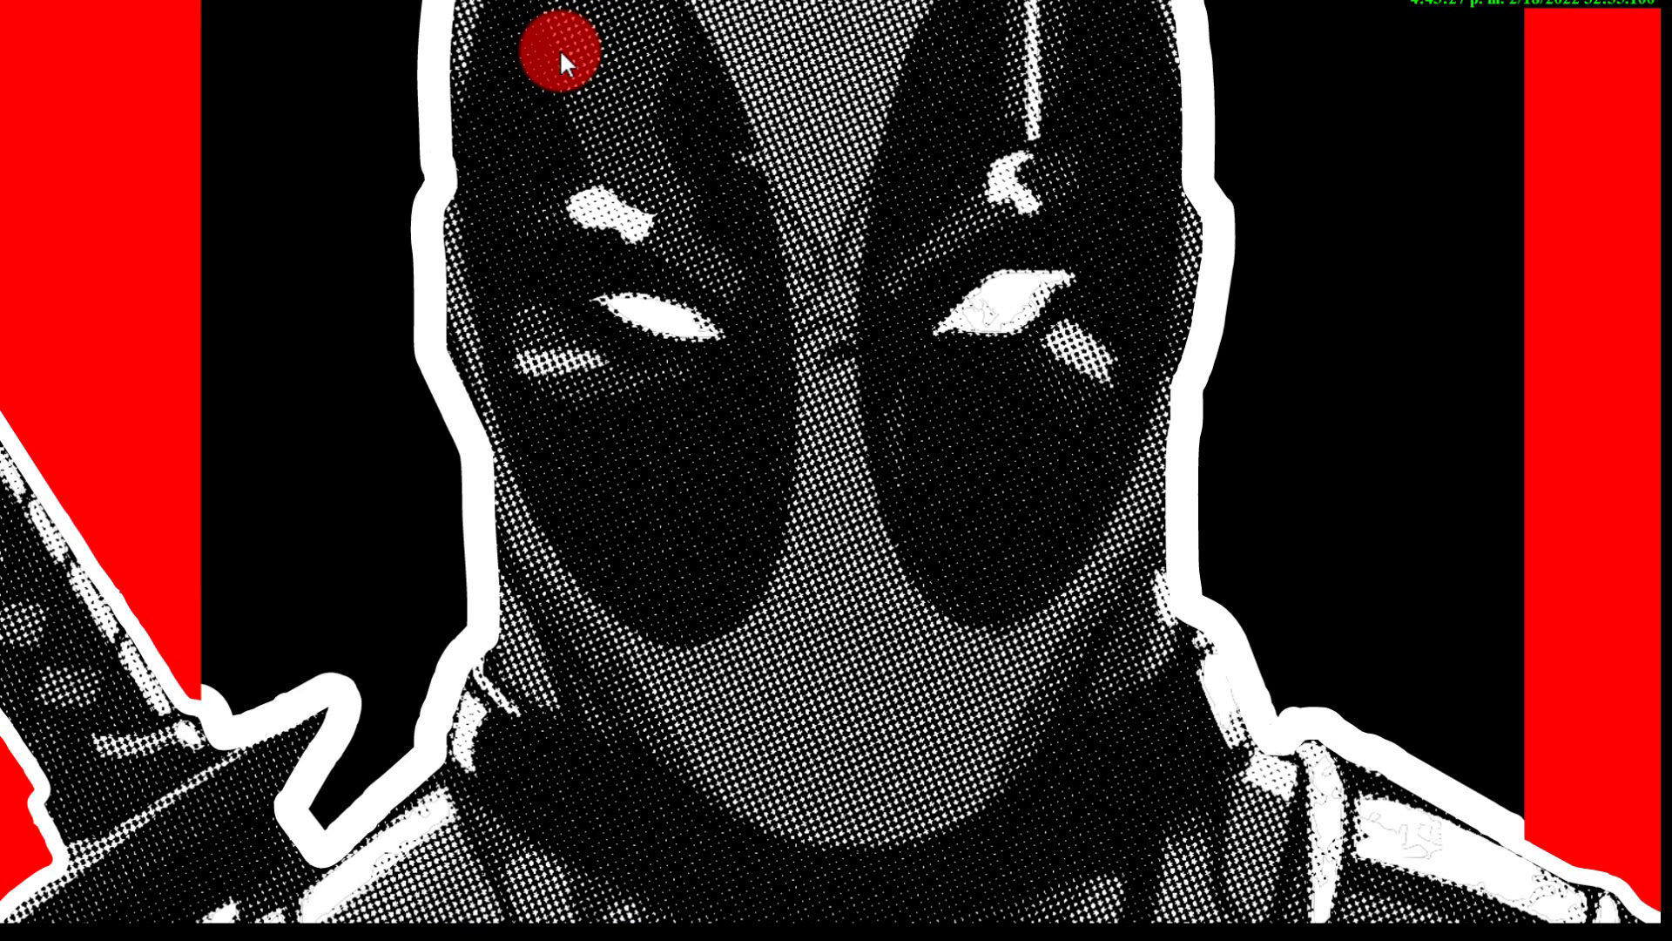